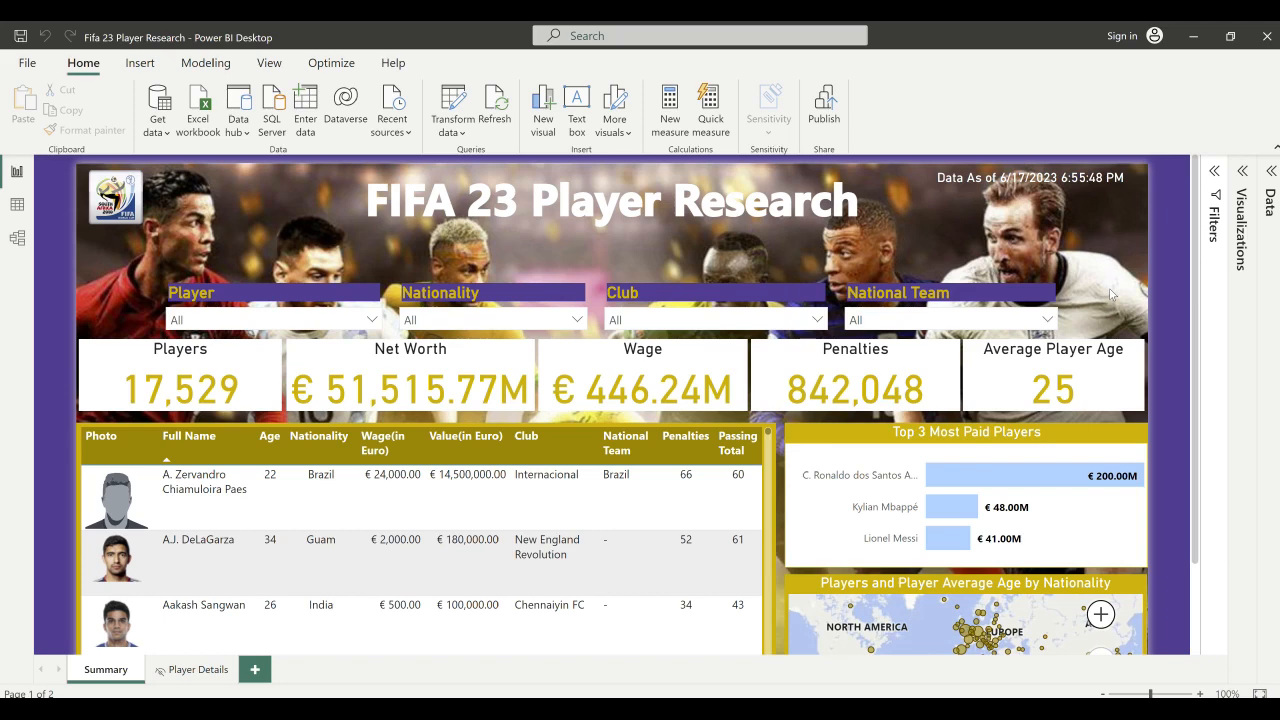
{"action": "scroll", "coordinate": [1110, 293], "scroll_direction": "down", "scroll_amount": 1}
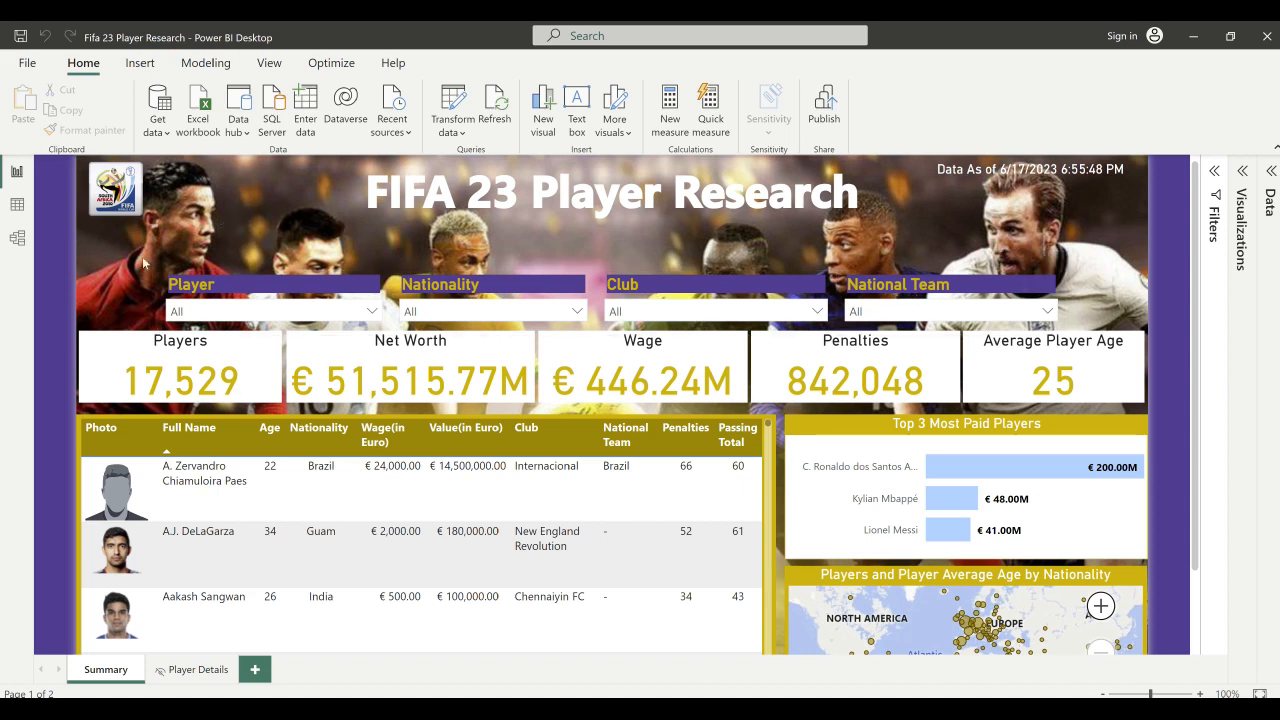
{"action": "left_click", "coordinate": [202, 437]}
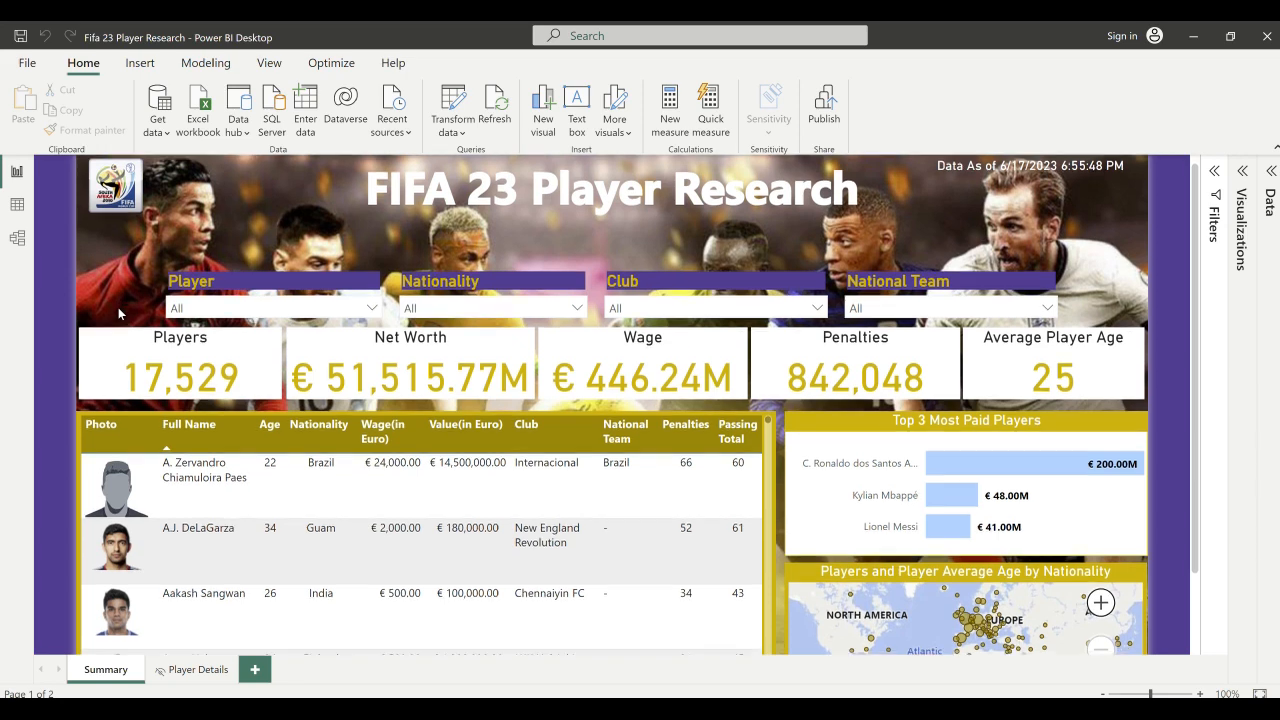
{"action": "scroll", "coordinate": [118, 308], "scroll_direction": "down", "scroll_amount": 1}
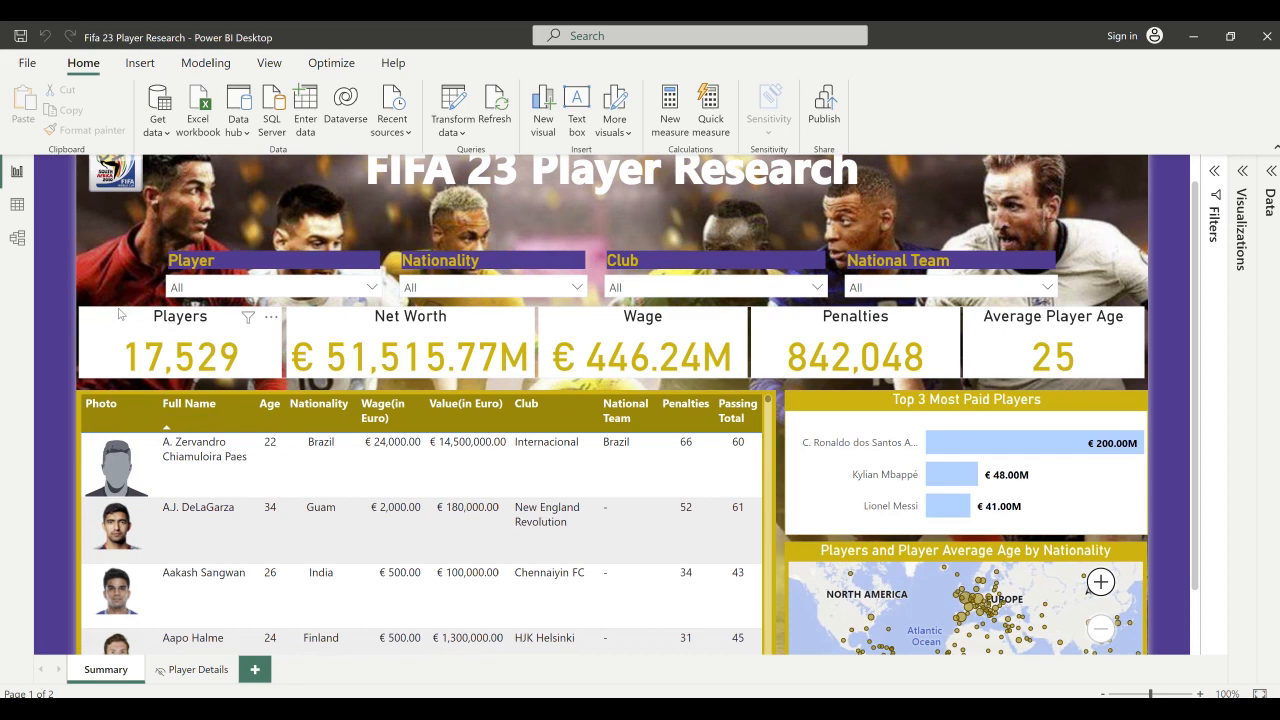
{"action": "scroll", "coordinate": [118, 314], "scroll_direction": "up", "scroll_amount": 1}
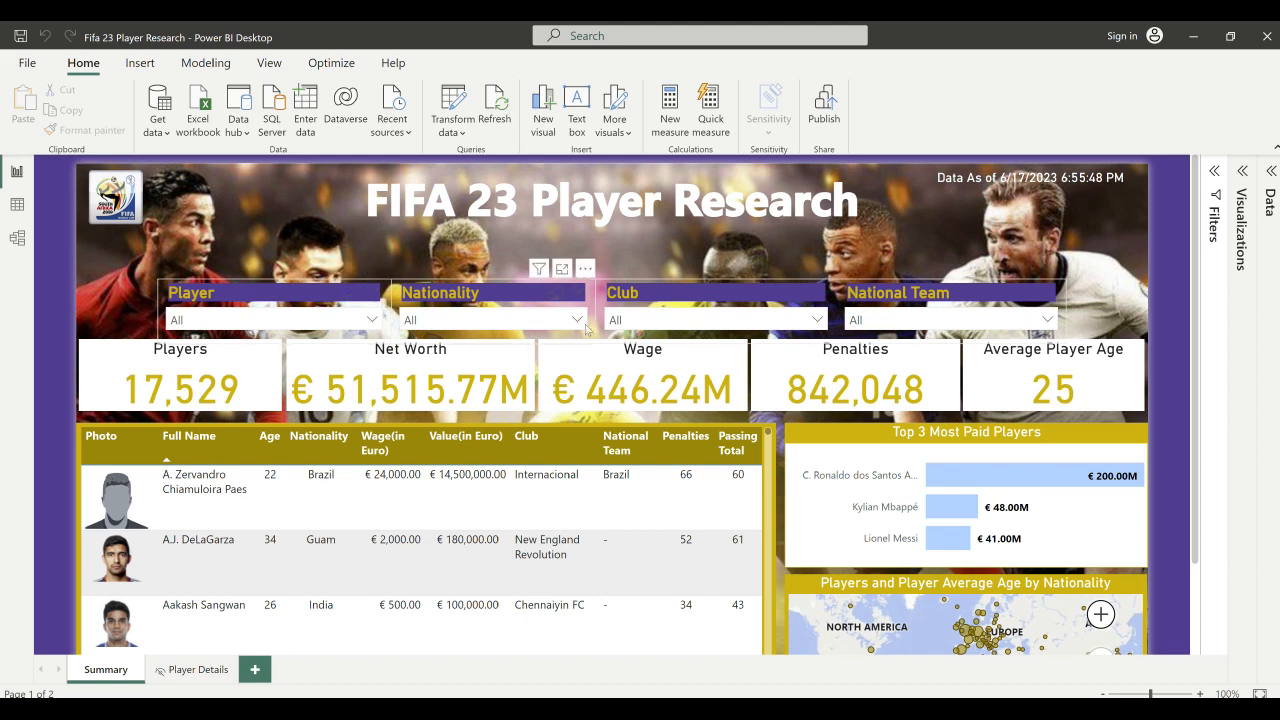
- Search the Player slicer for "messi" and filter the Summary page to Lionel Messi
{"action": "left_click", "coordinate": [222, 322]}
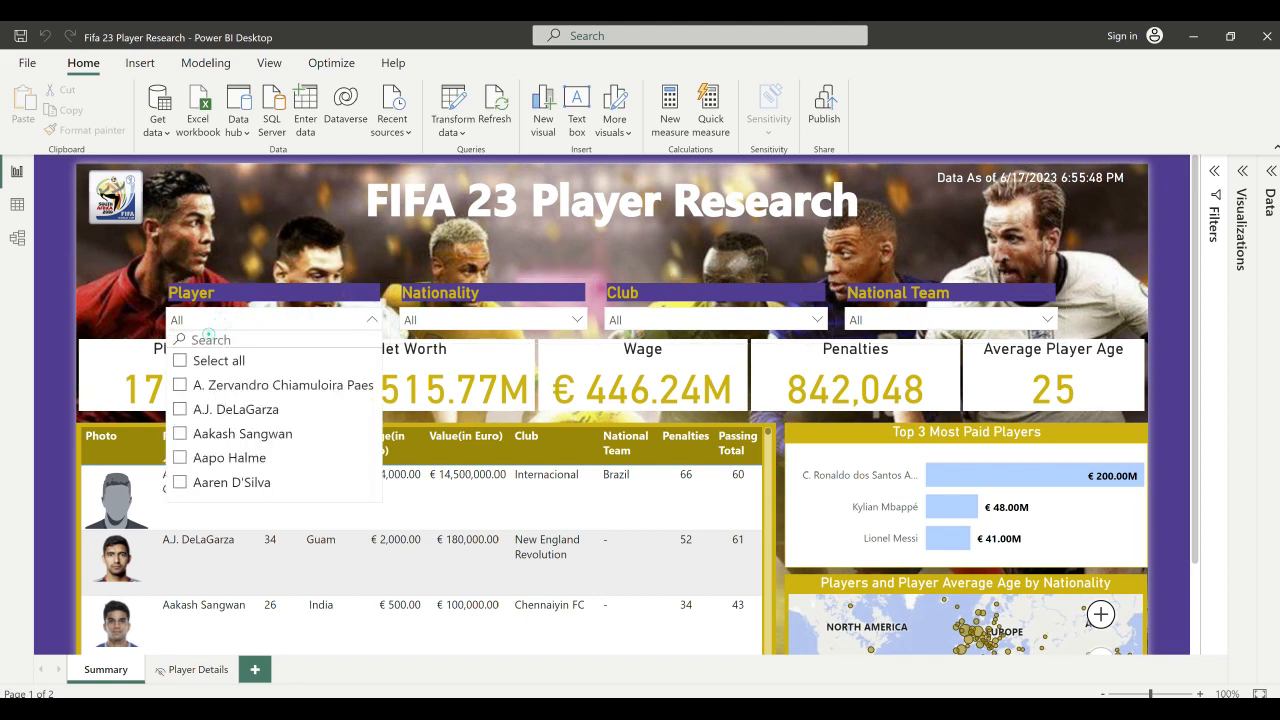
{"action": "left_click", "coordinate": [215, 340]}
{"action": "type", "text": "messi"}
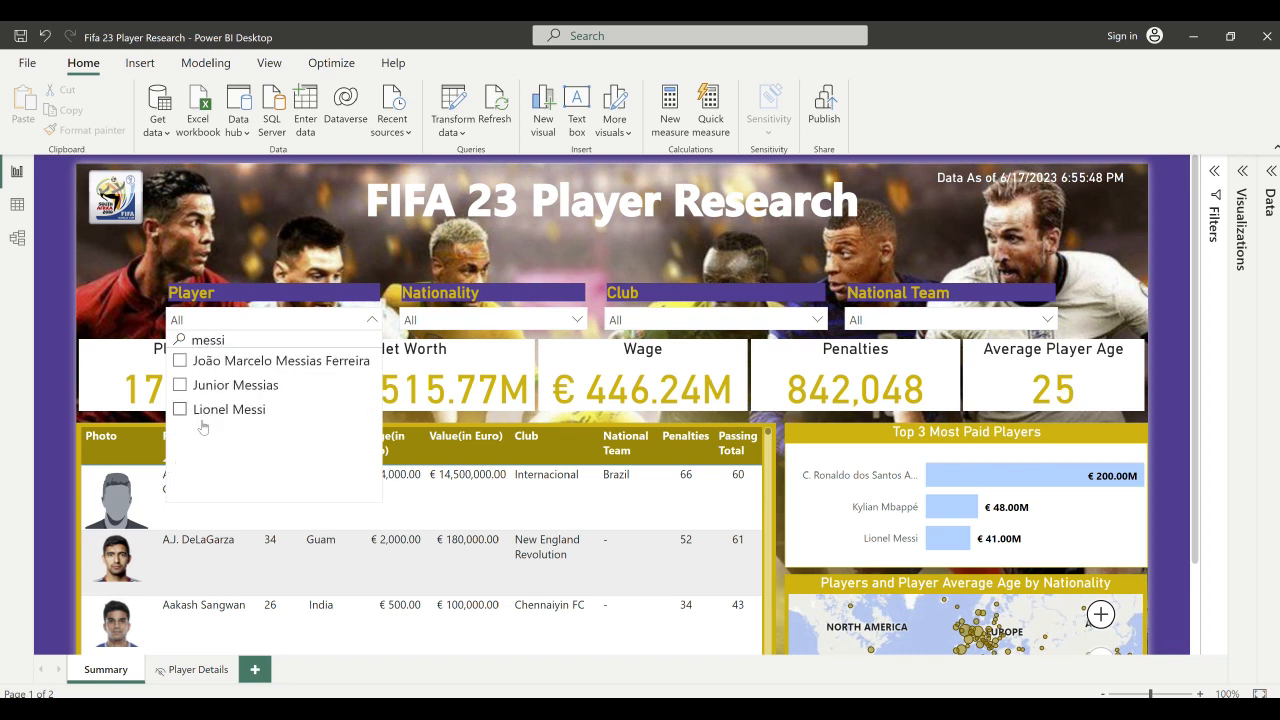
{"action": "left_click", "coordinate": [181, 410]}
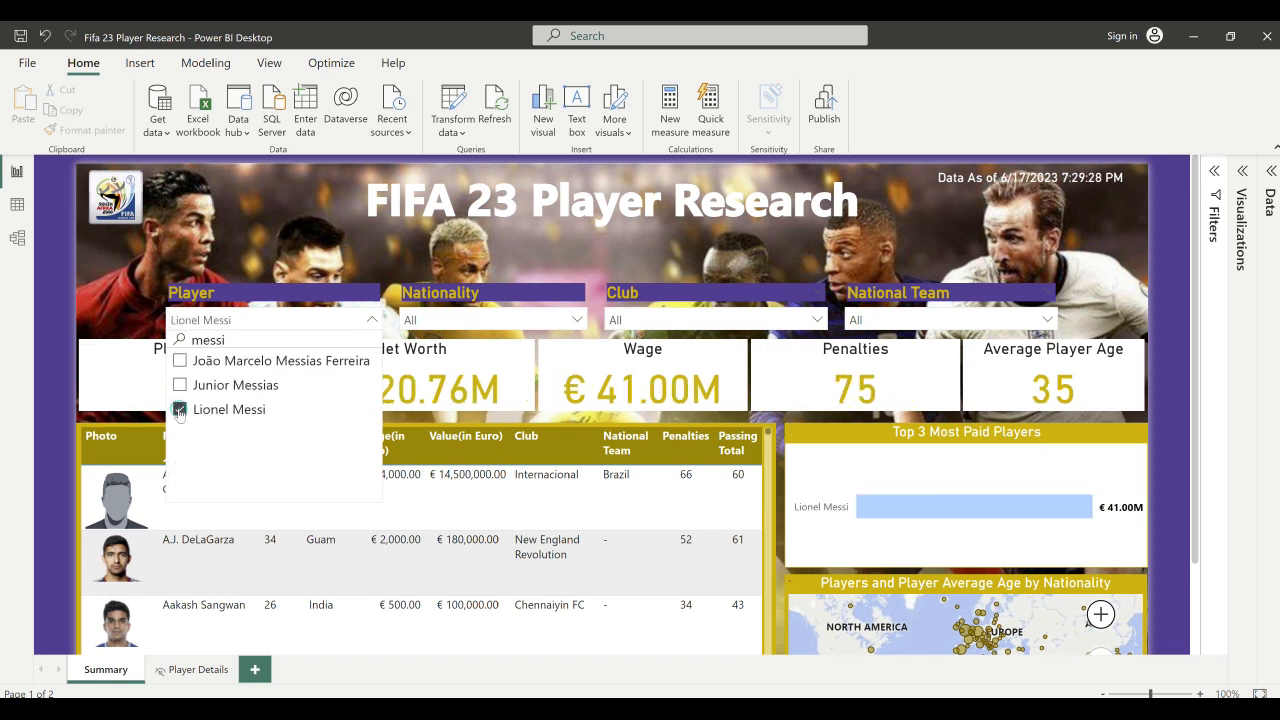
{"action": "left_click", "coordinate": [126, 345]}
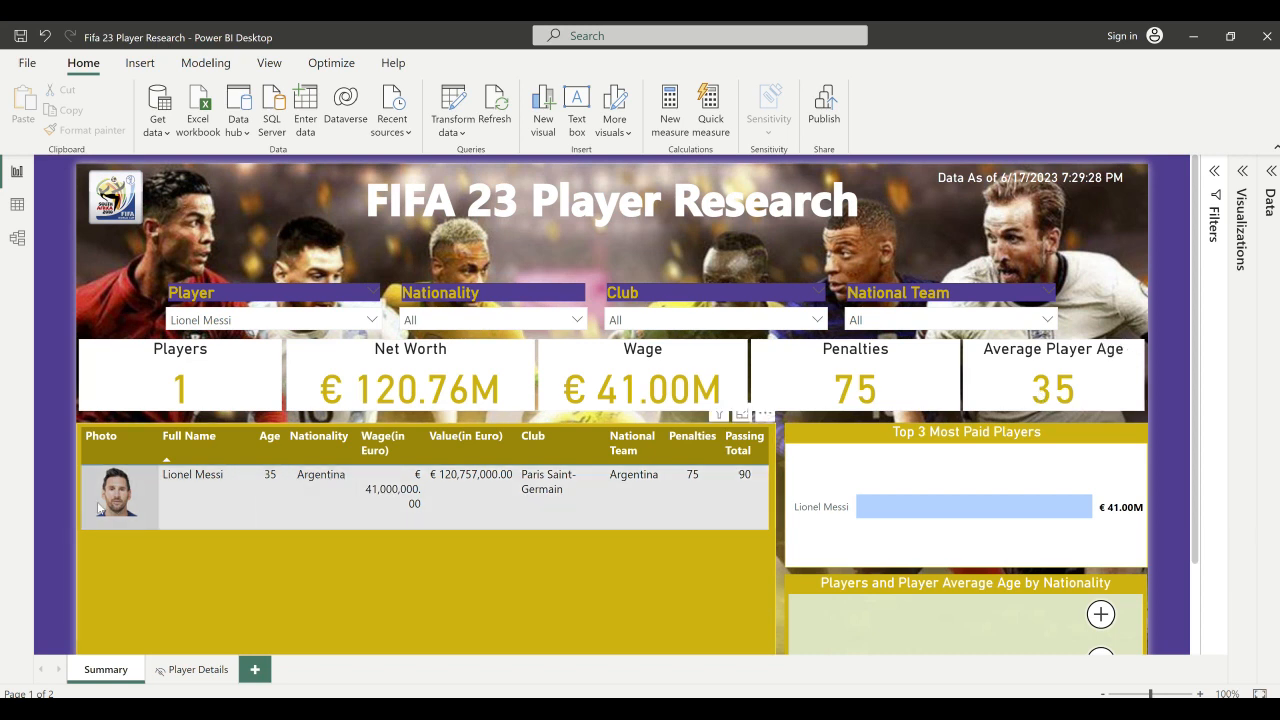
- Drill through from Lionel Messi's table row to Player Details, review all the detail fields, and return to the Summary page
{"action": "right_click", "coordinate": [166, 486]}
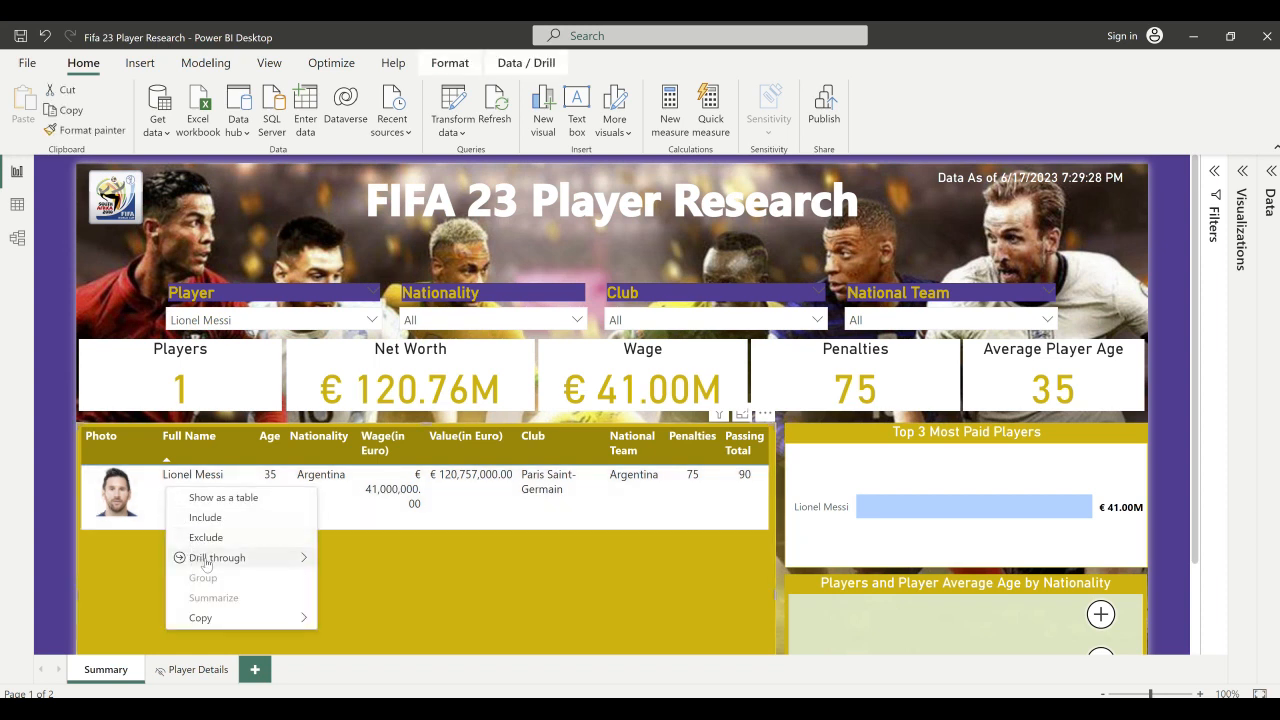
{"action": "mouse_move", "coordinate": [206, 565]}
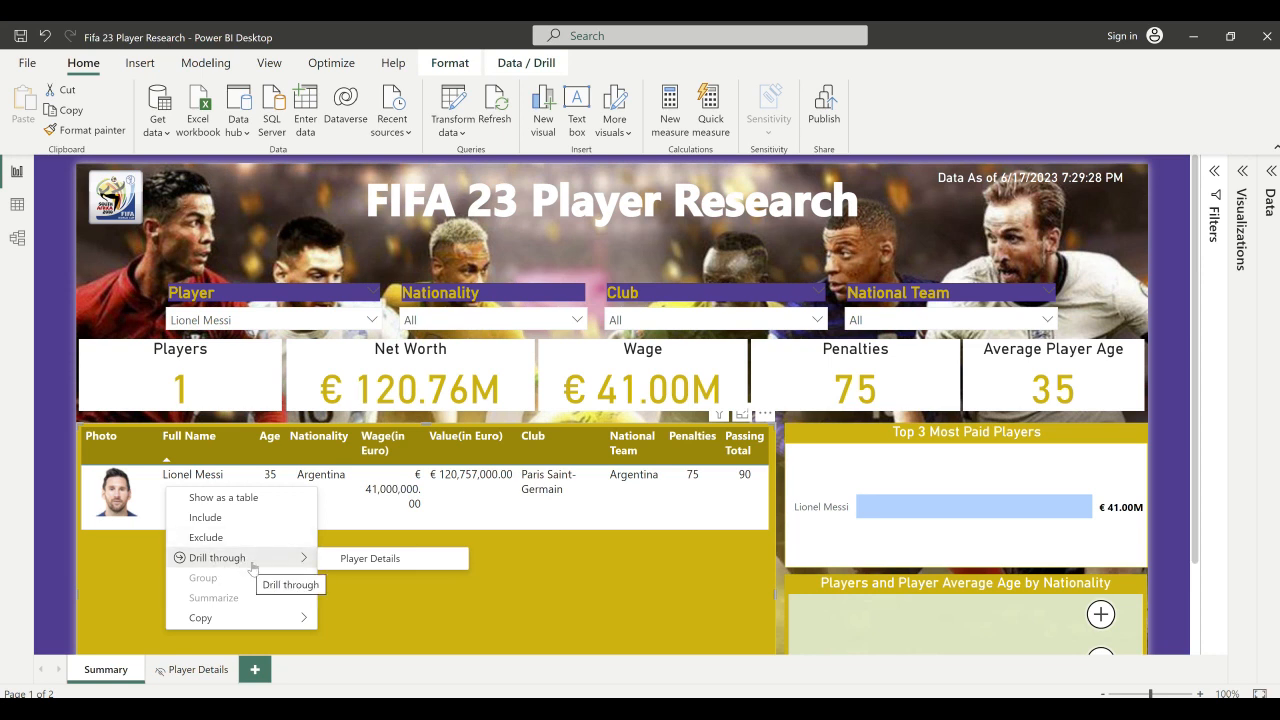
{"action": "left_click", "coordinate": [369, 560]}
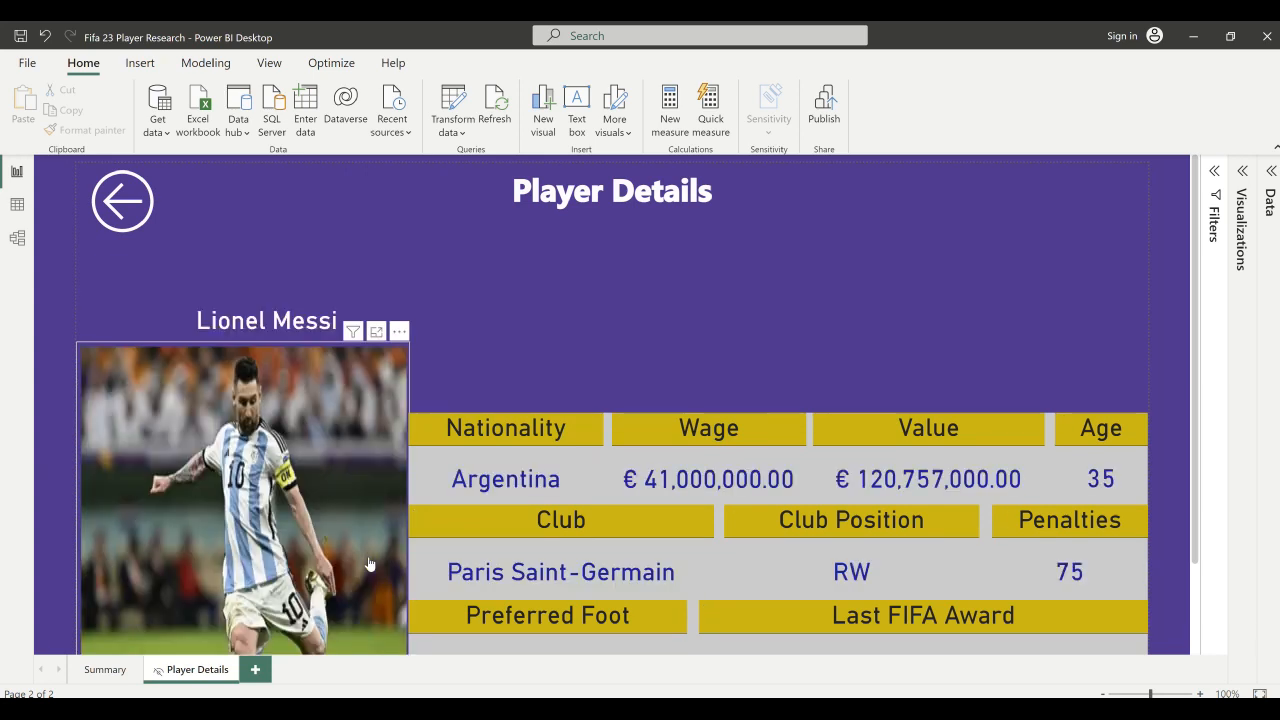
{"action": "scroll", "coordinate": [369, 564], "scroll_direction": "down", "scroll_amount": 3}
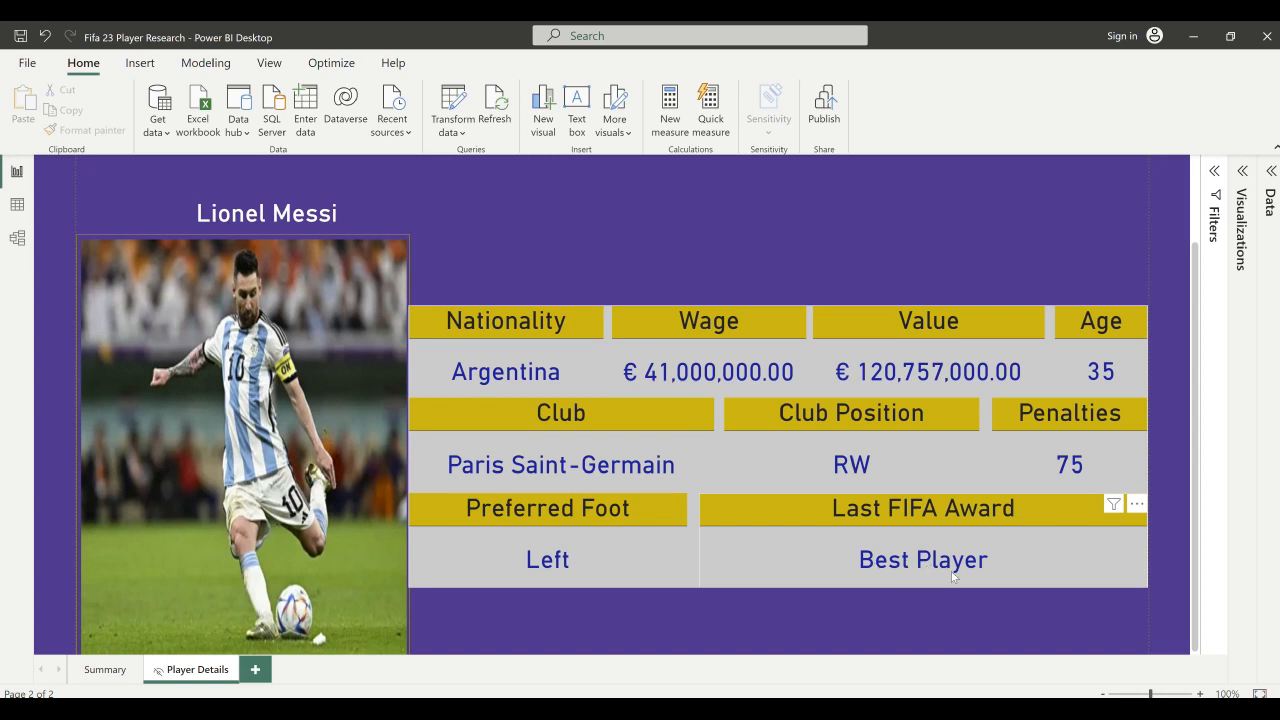
{"action": "scroll", "coordinate": [670, 206], "scroll_direction": "up", "scroll_amount": 3}
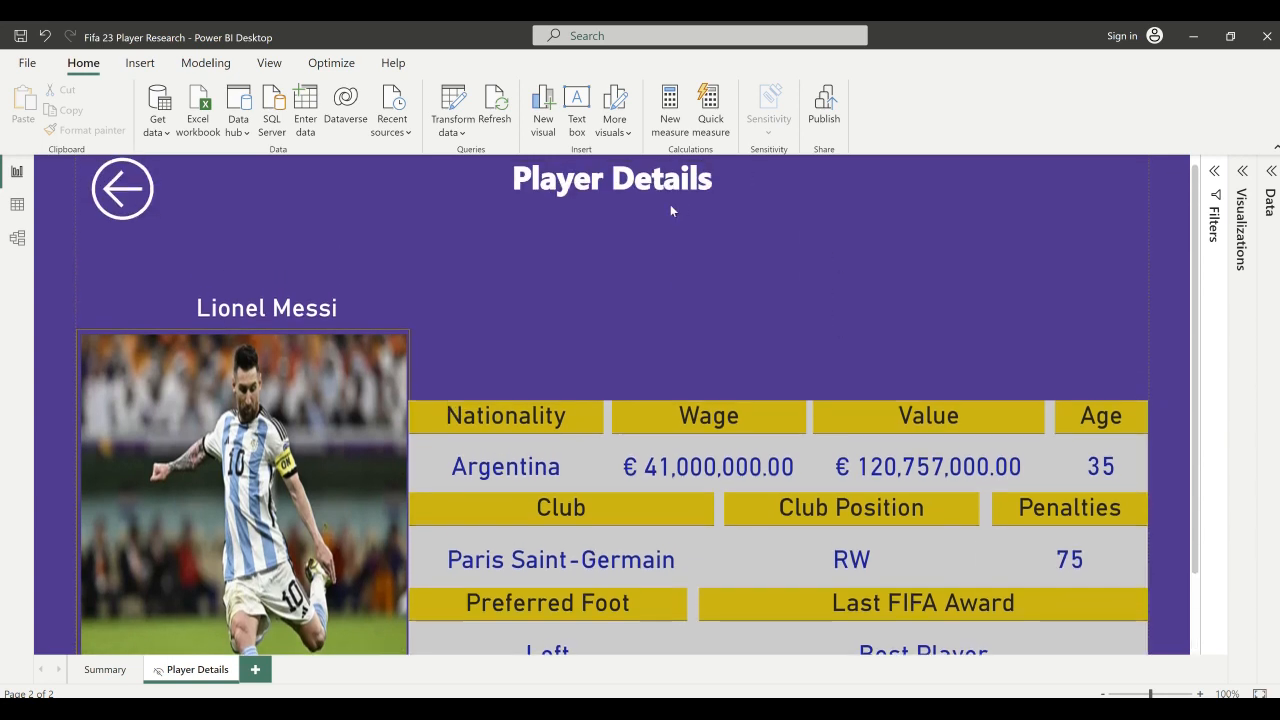
{"action": "left_click", "coordinate": [134, 214], "text": "ctrl"}
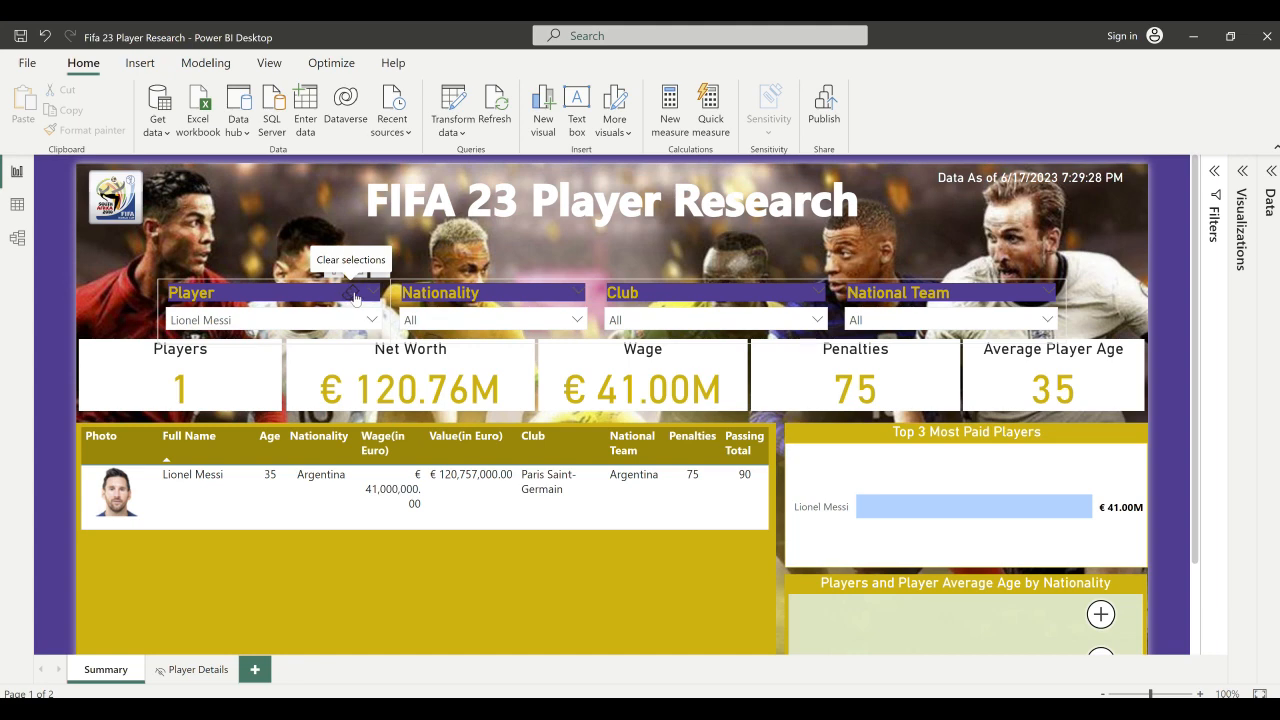
- Clear the Player slicer and filter the Summary page to the nationality United States
{"action": "left_click", "coordinate": [355, 297]}
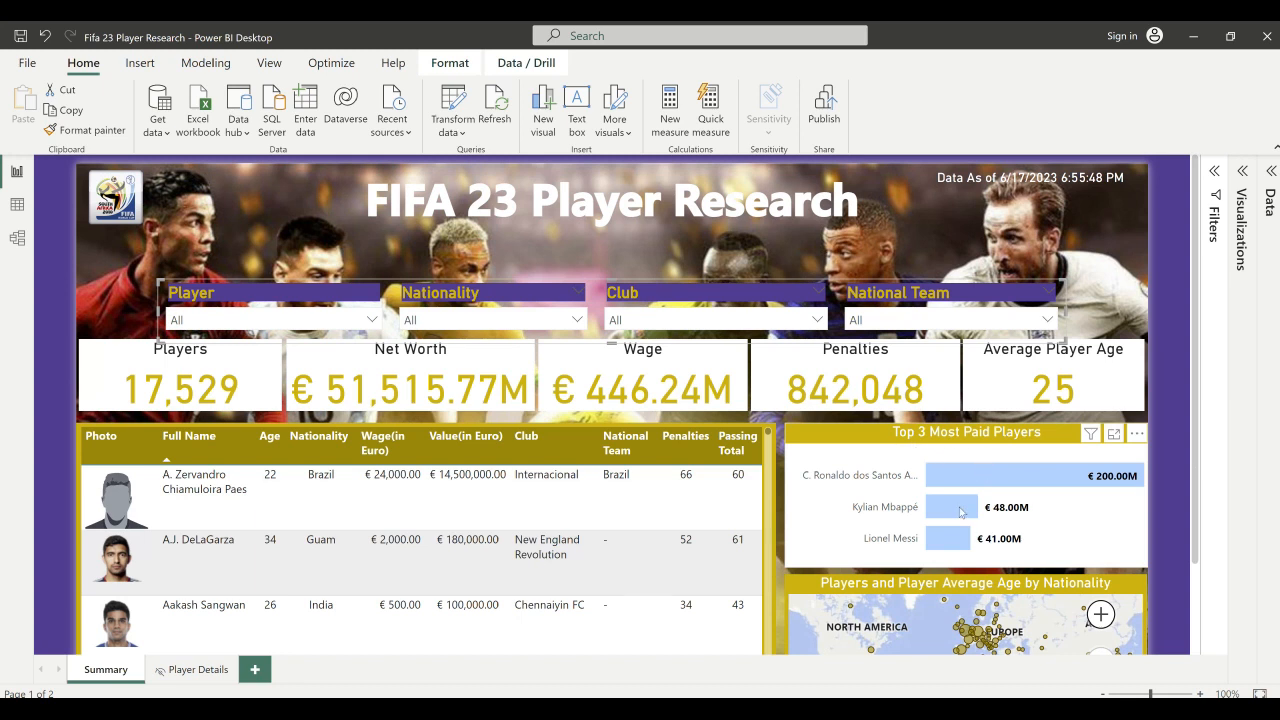
{"action": "left_click", "coordinate": [490, 320]}
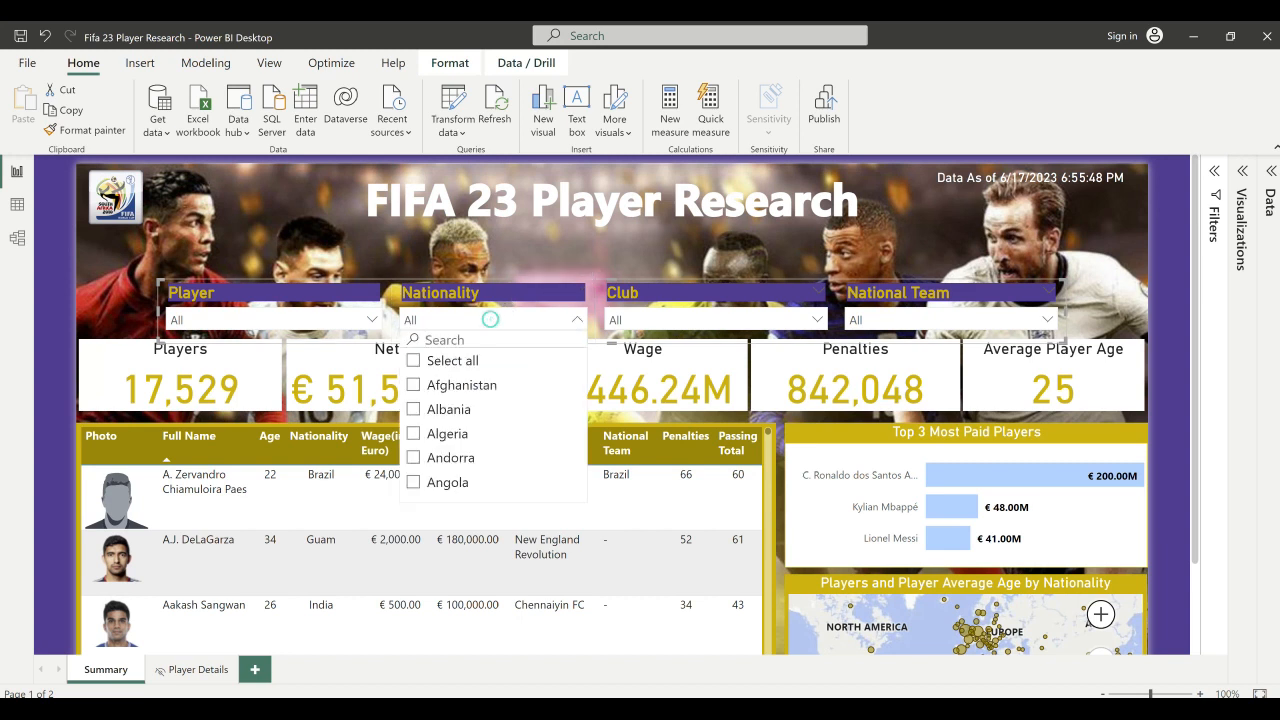
{"action": "type", "text": "united"}
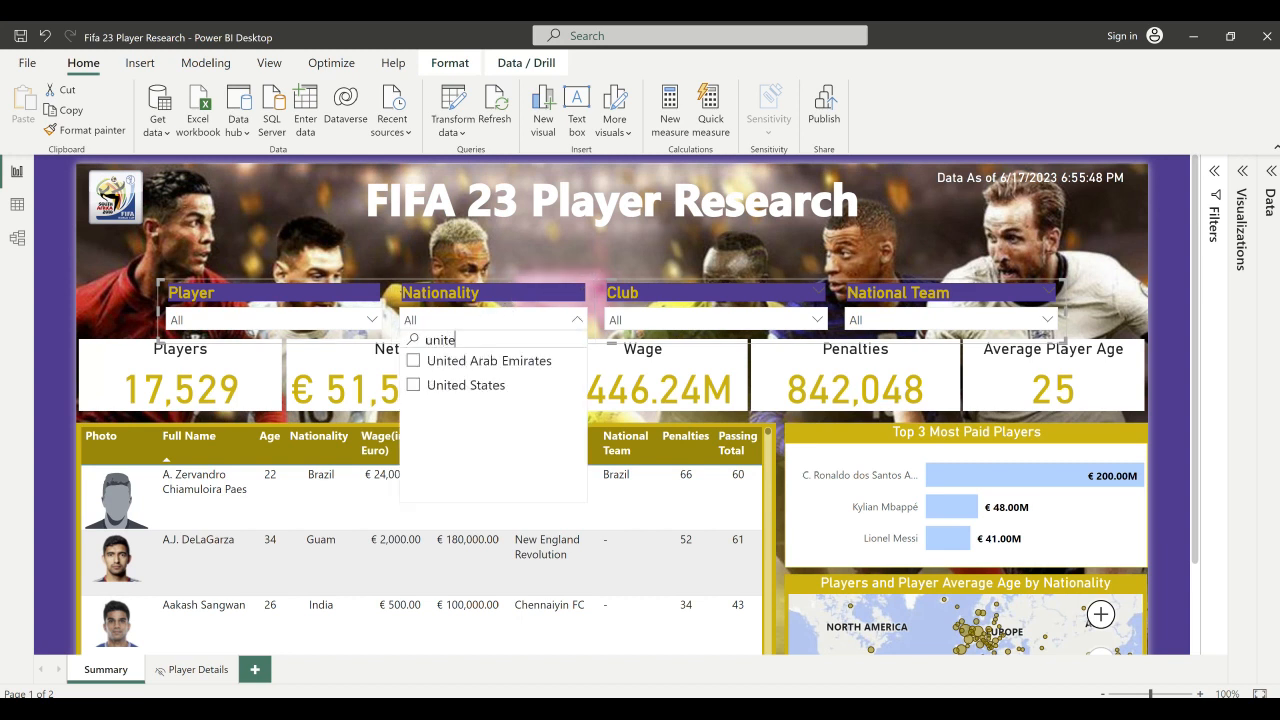
{"action": "left_click", "coordinate": [443, 390]}
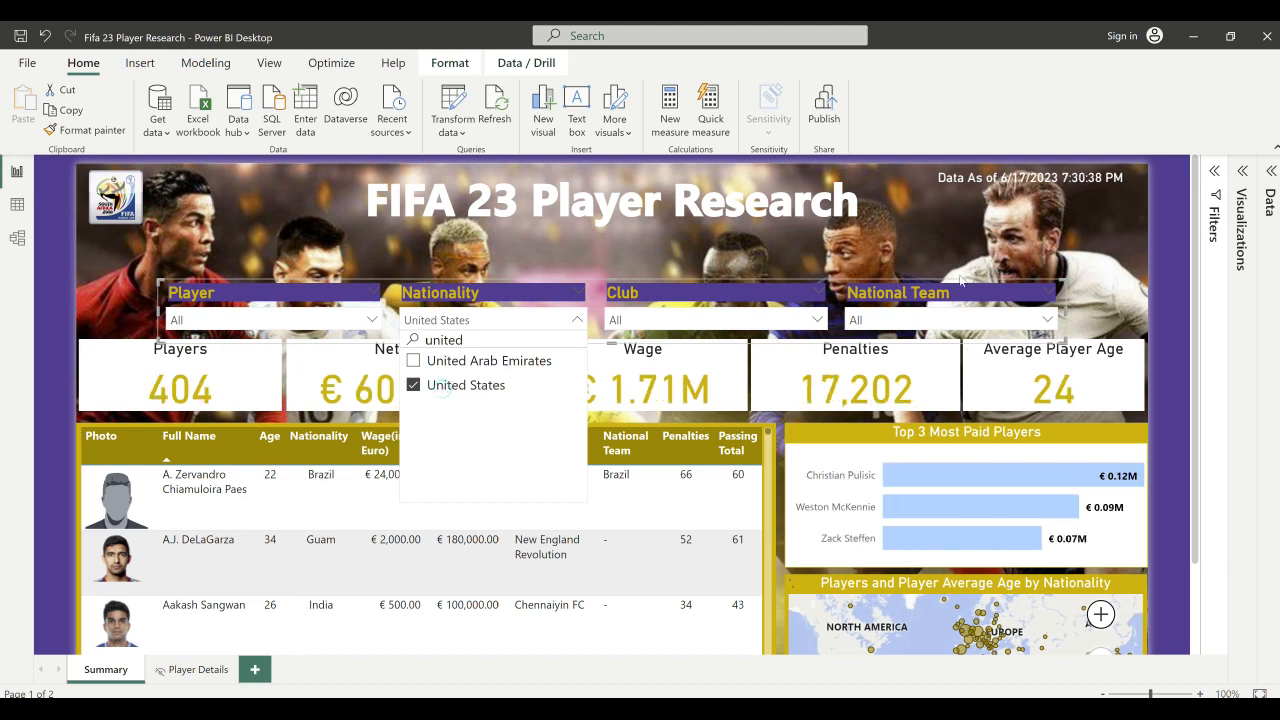
{"action": "left_click", "coordinate": [1117, 300]}
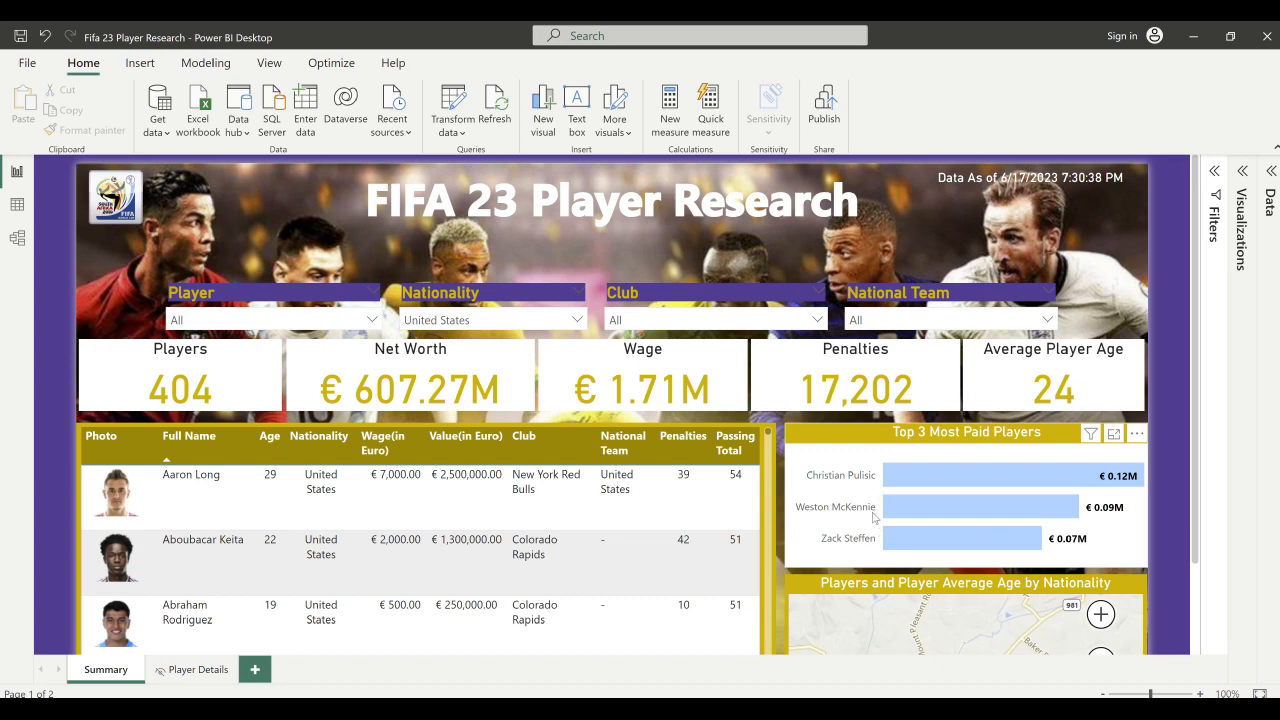
- Clear the Nationality slicer and examine the map of players and average age by nationality
{"action": "left_click", "coordinate": [557, 298]}
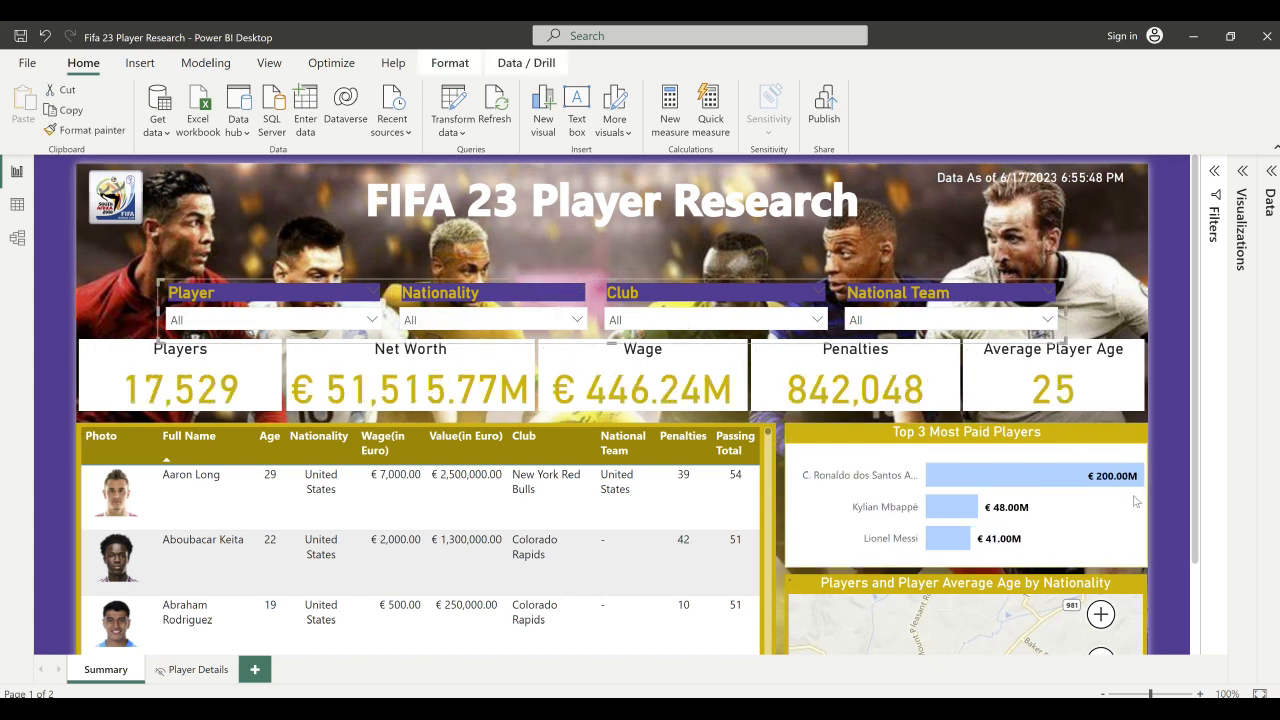
{"action": "scroll", "coordinate": [1150, 500], "scroll_direction": "down", "scroll_amount": 2}
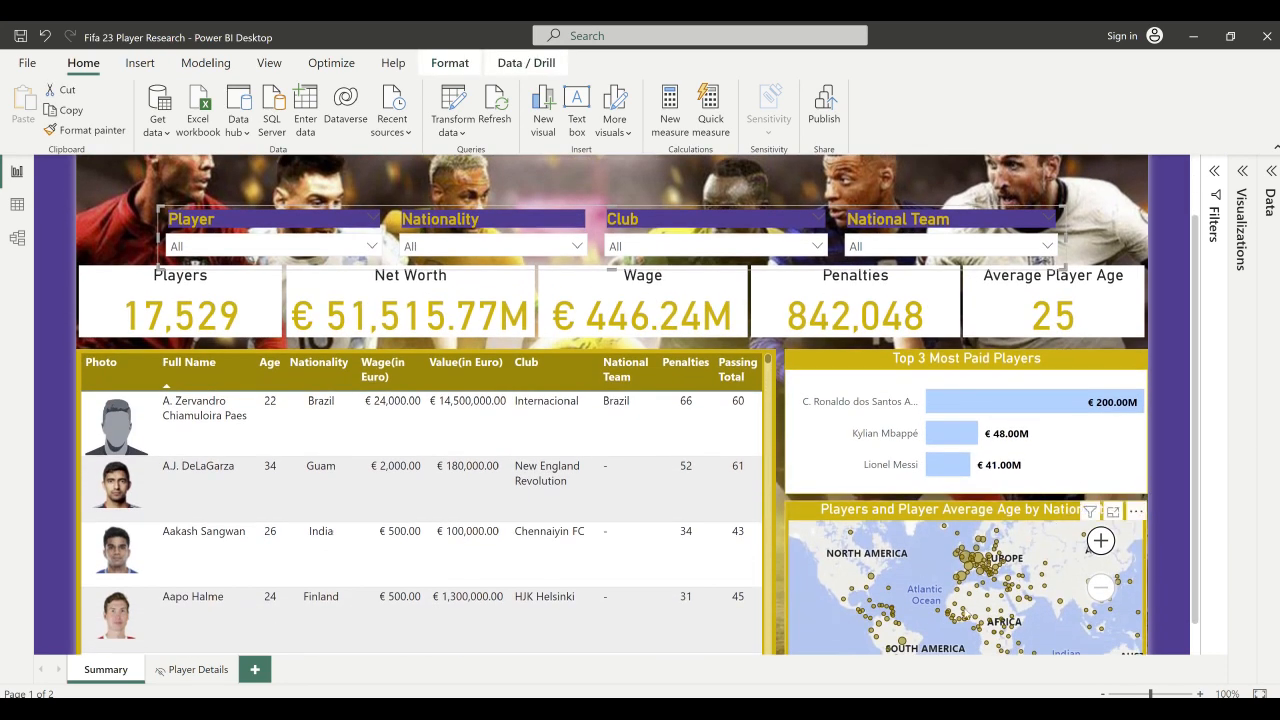
{"action": "mouse_move", "coordinate": [968, 560]}
{"action": "mouse_move", "coordinate": [902, 643]}
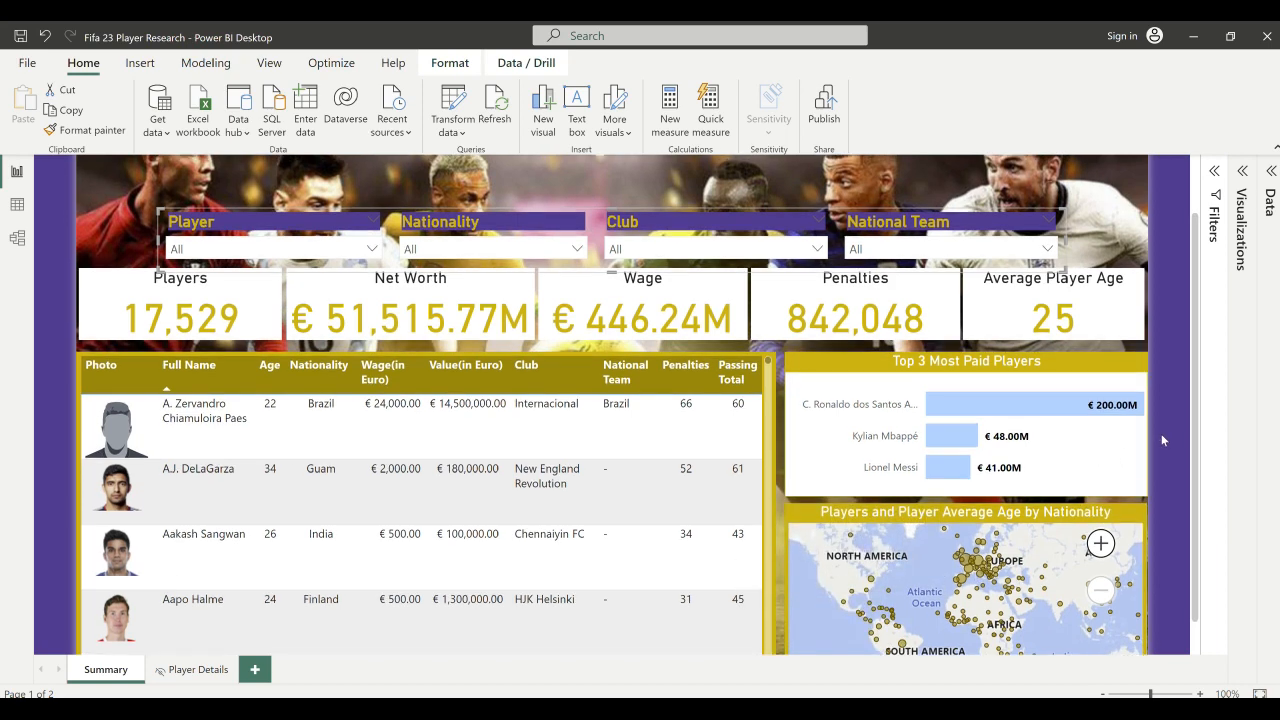
{"action": "scroll", "coordinate": [1161, 439], "scroll_direction": "up", "scroll_amount": 2}
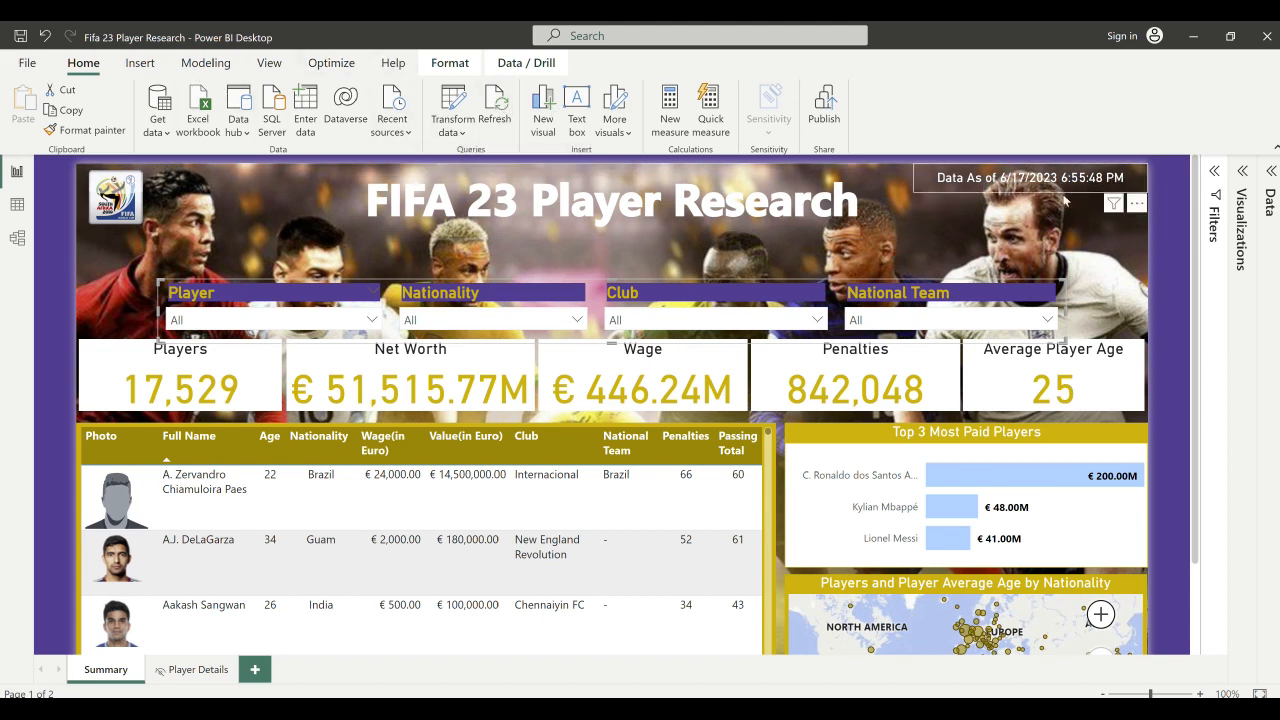
- Refresh the report's data and switch to the Fifa Walkthrough report
{"action": "left_click", "coordinate": [496, 110]}
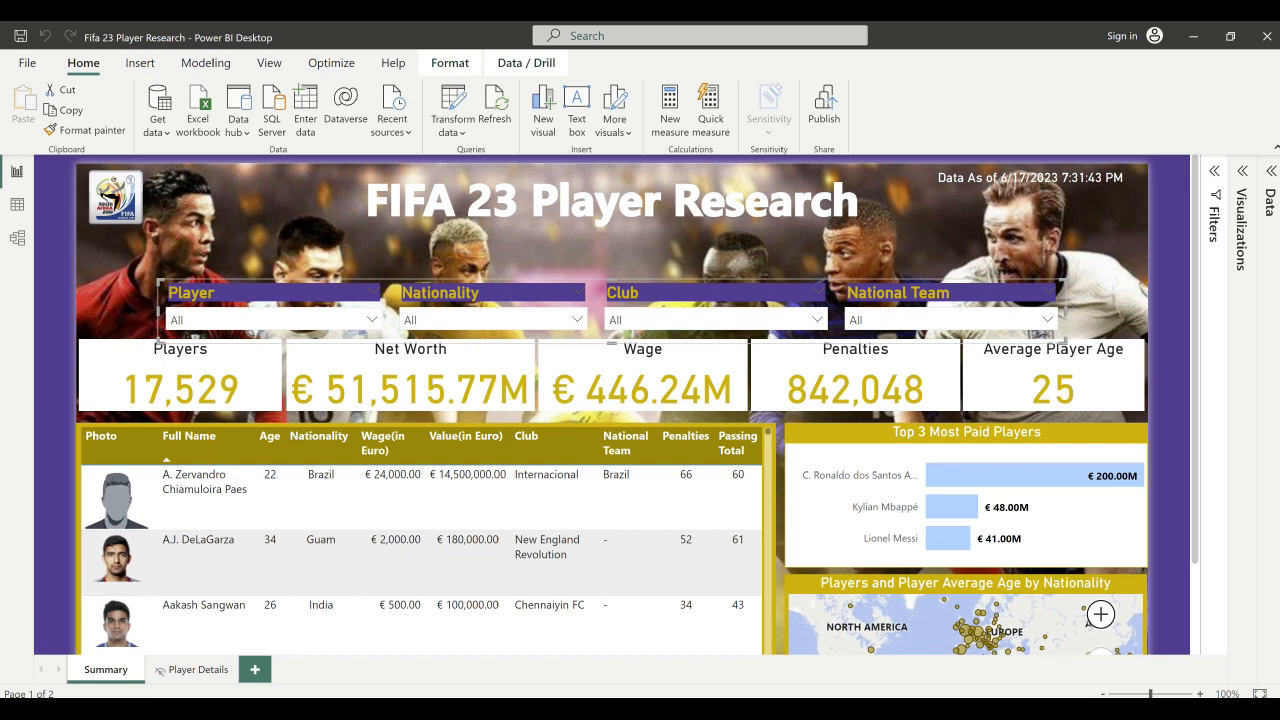
{"action": "mouse_move", "coordinate": [811, 709]}
{"action": "left_click", "coordinate": [715, 641]}
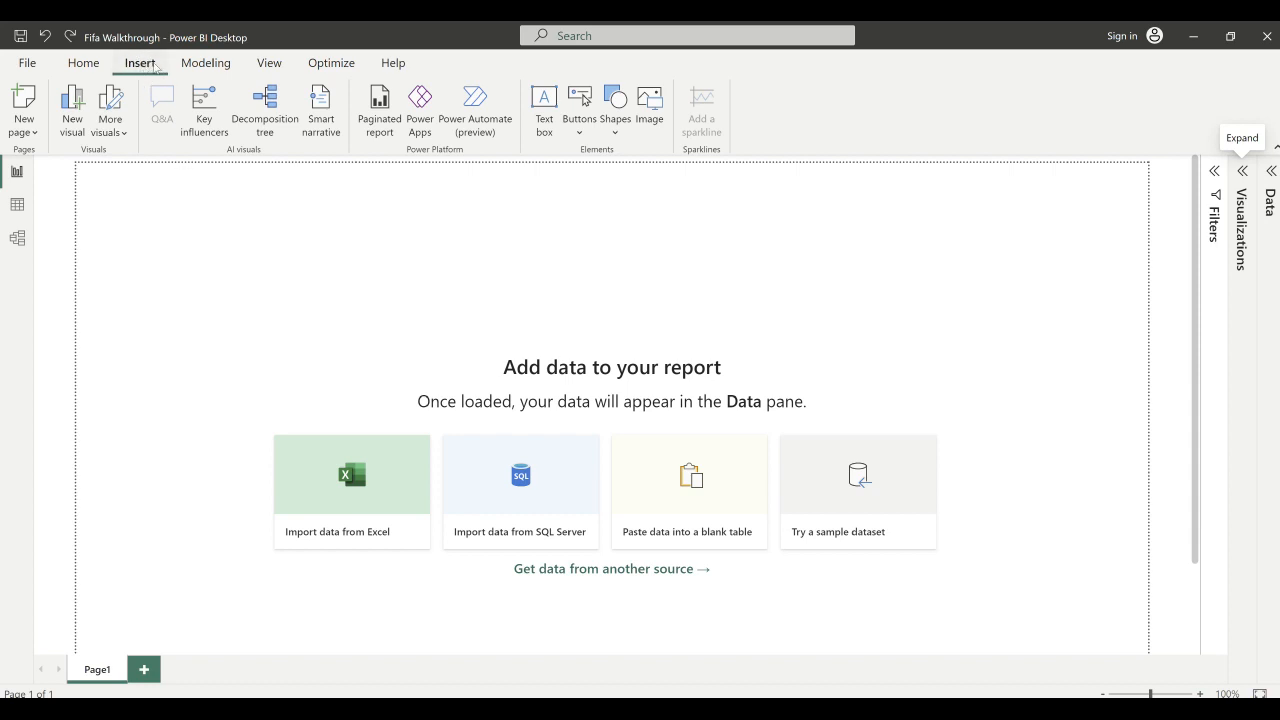
- Insert the Fifa Logo image on Page1 and shrink it to a small logo in the page's upper-left corner
{"action": "left_click", "coordinate": [651, 110]}
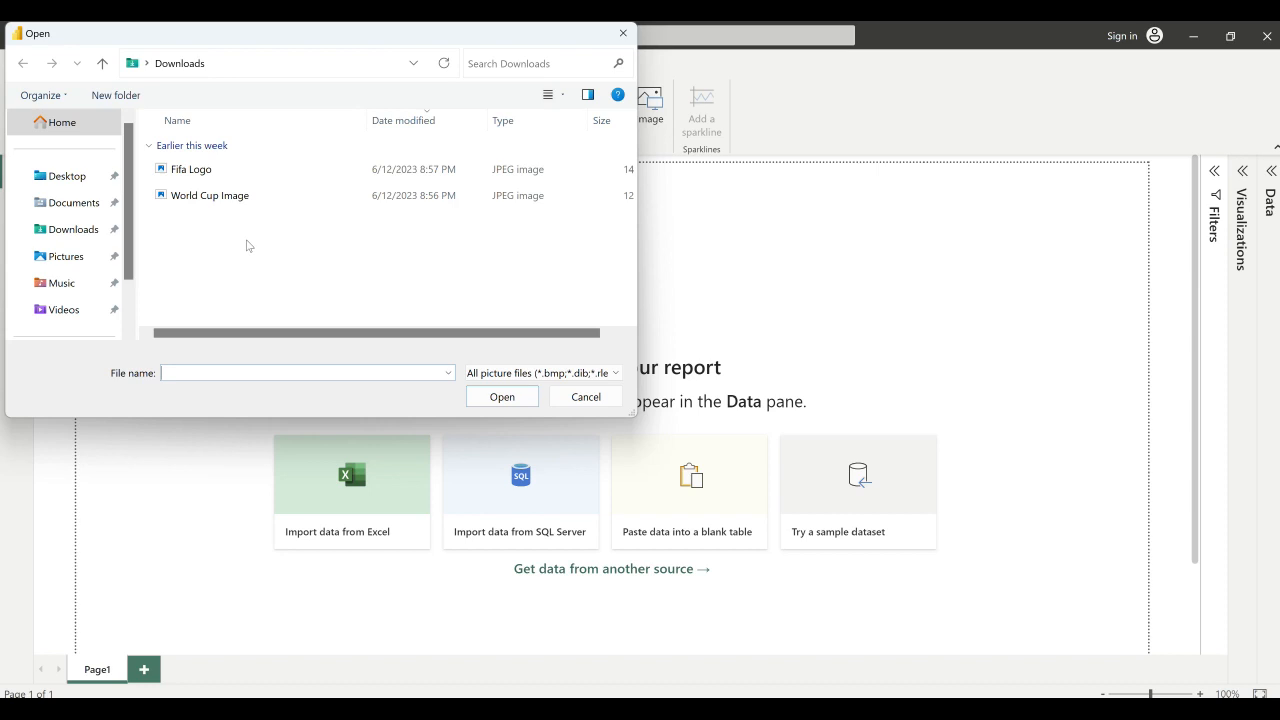
{"action": "left_click", "coordinate": [217, 176]}
{"action": "left_click", "coordinate": [500, 397]}
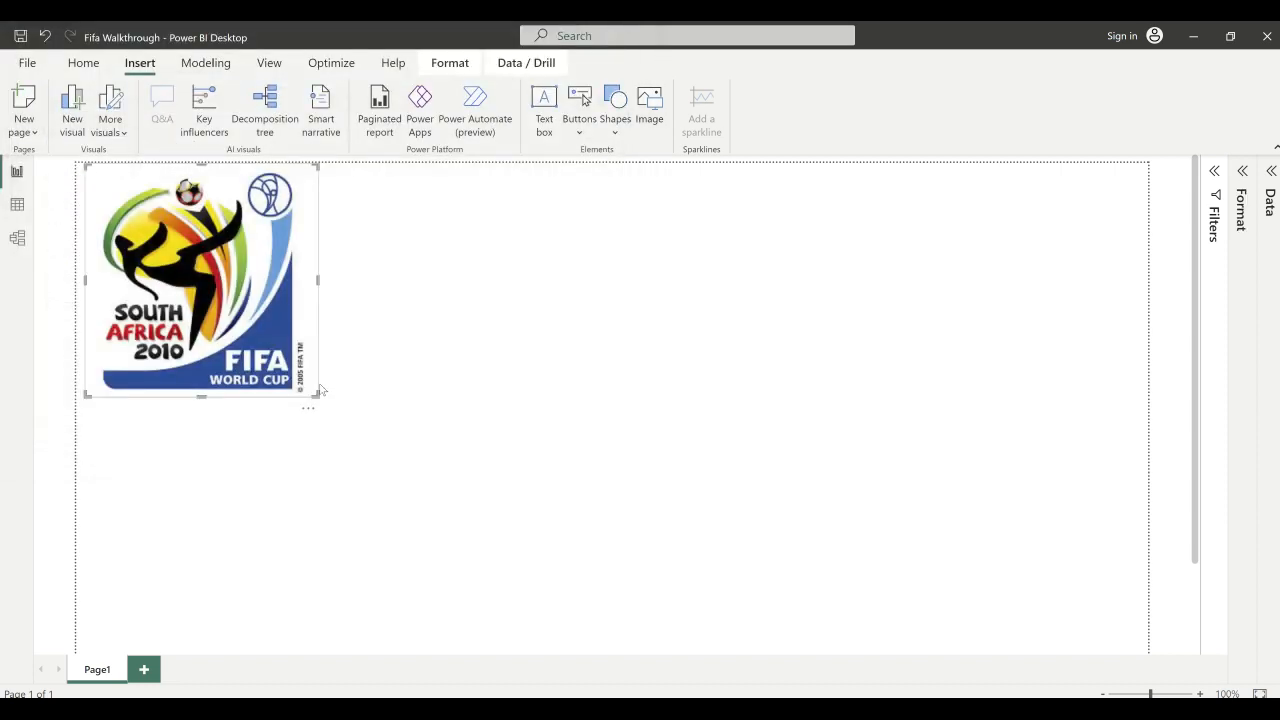
{"action": "left_click_drag", "start_coordinate": [314, 394], "coordinate": [140, 243]}
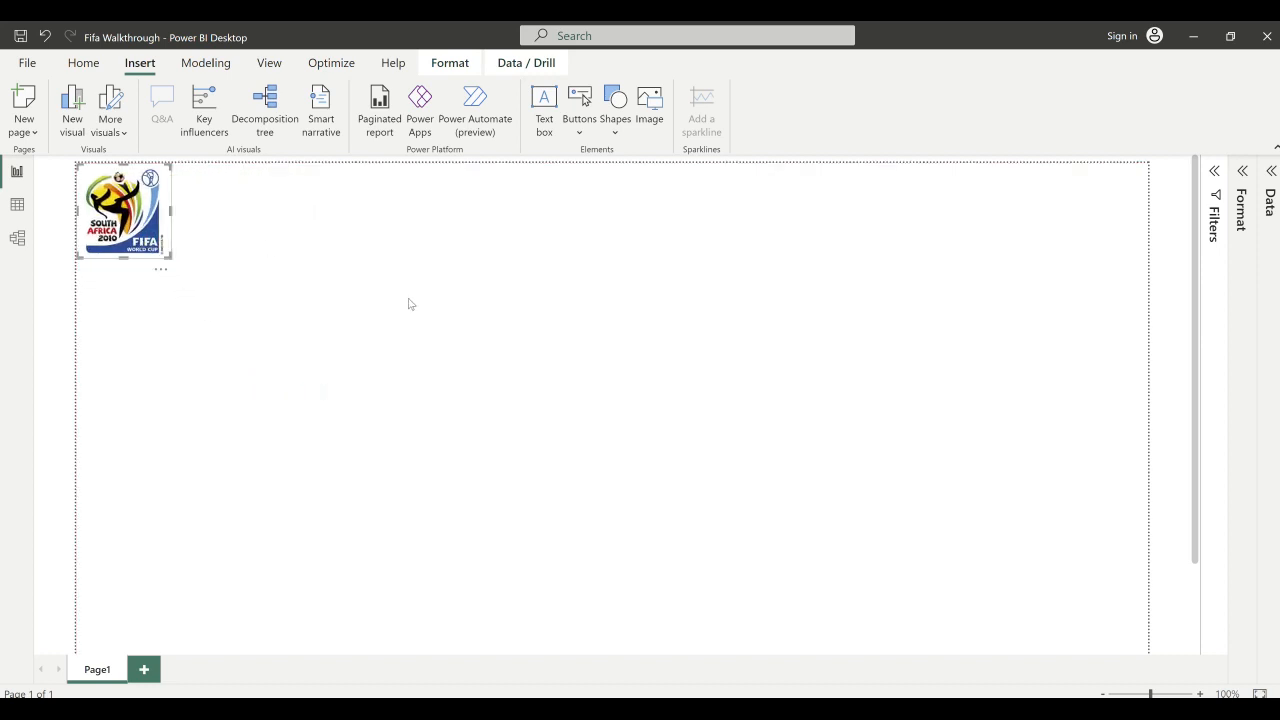
{"action": "left_click", "coordinate": [472, 320]}
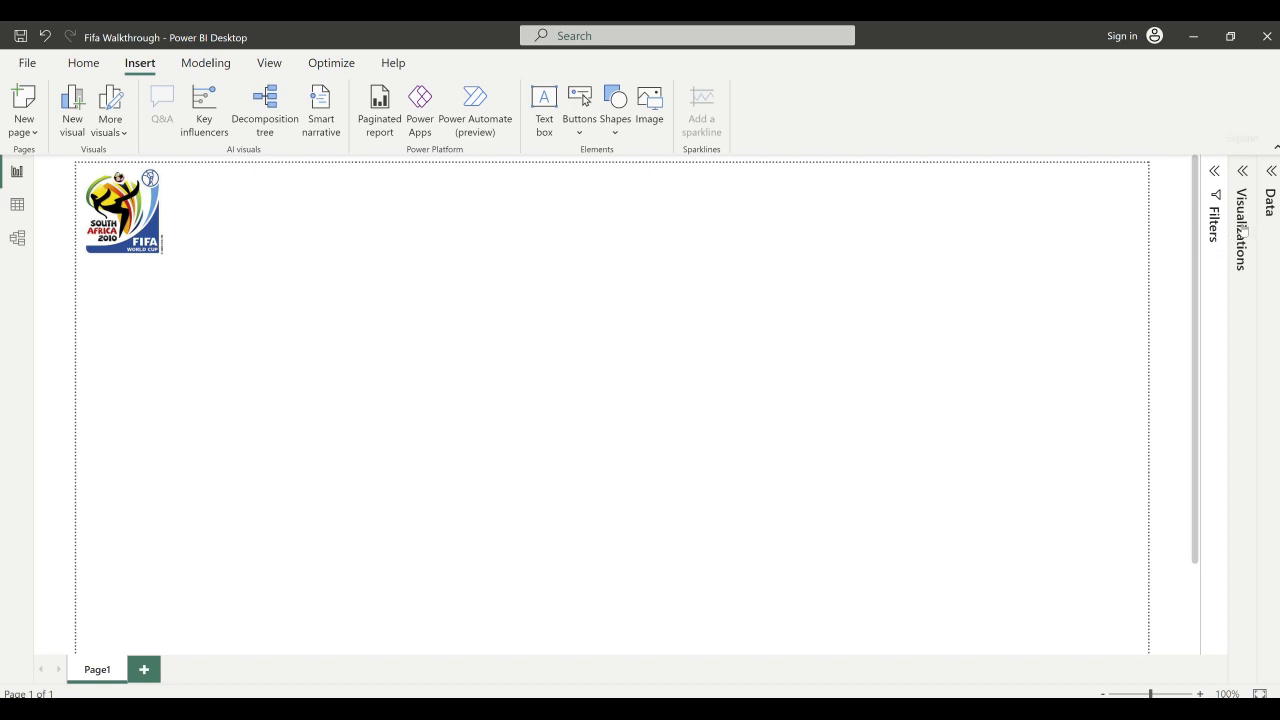
- Add World Cup Image from the Downloads folder as the canvas background image of Page1
{"action": "left_click", "coordinate": [1242, 171]}
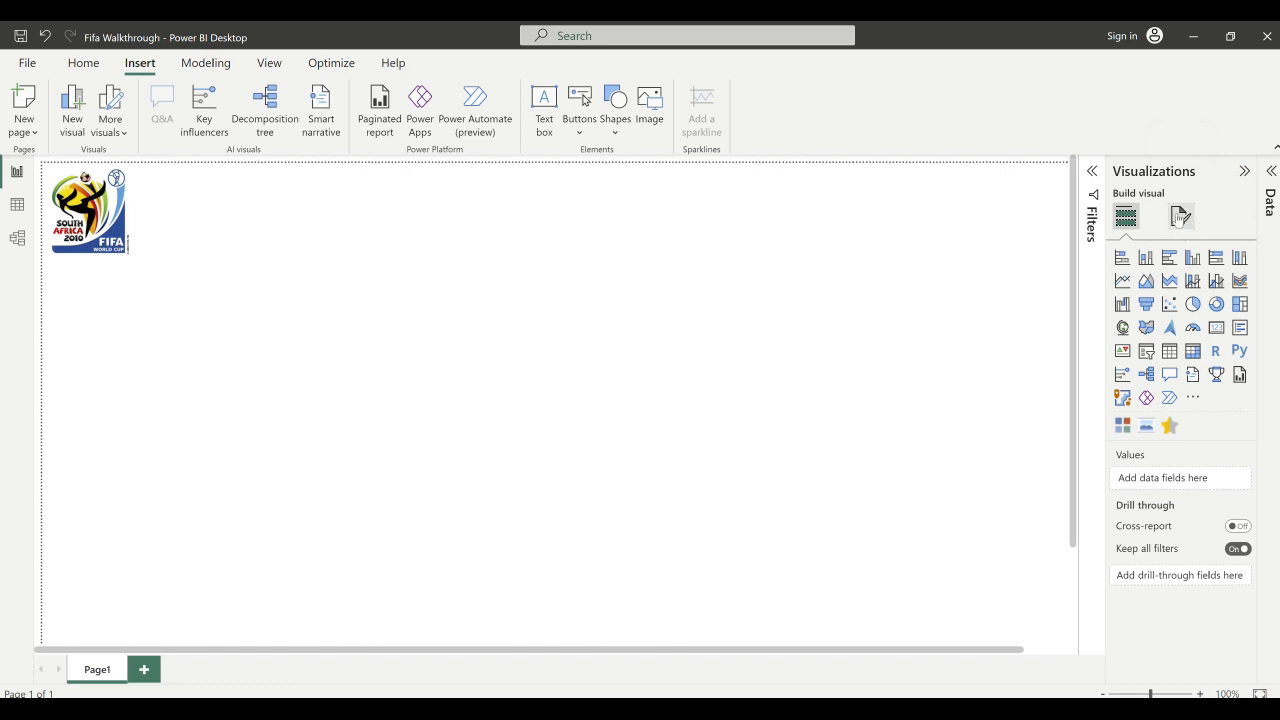
{"action": "left_click", "coordinate": [1245, 172]}
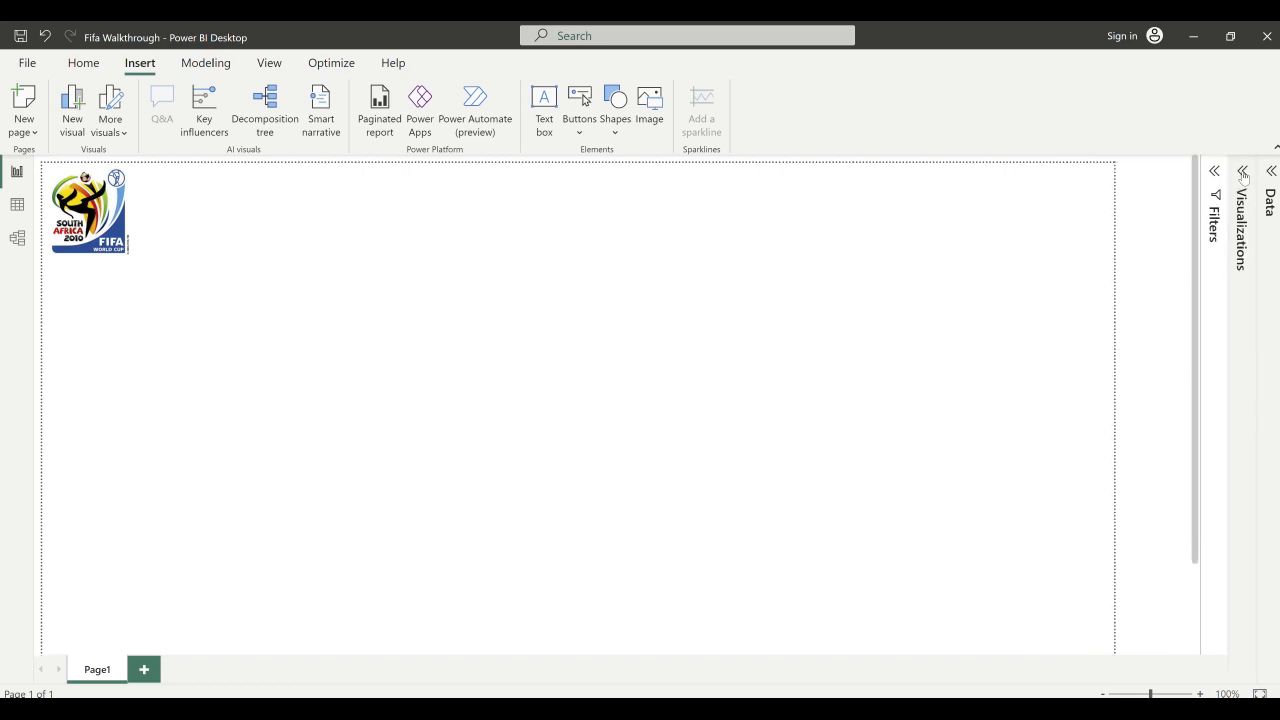
{"action": "left_click", "coordinate": [1242, 173]}
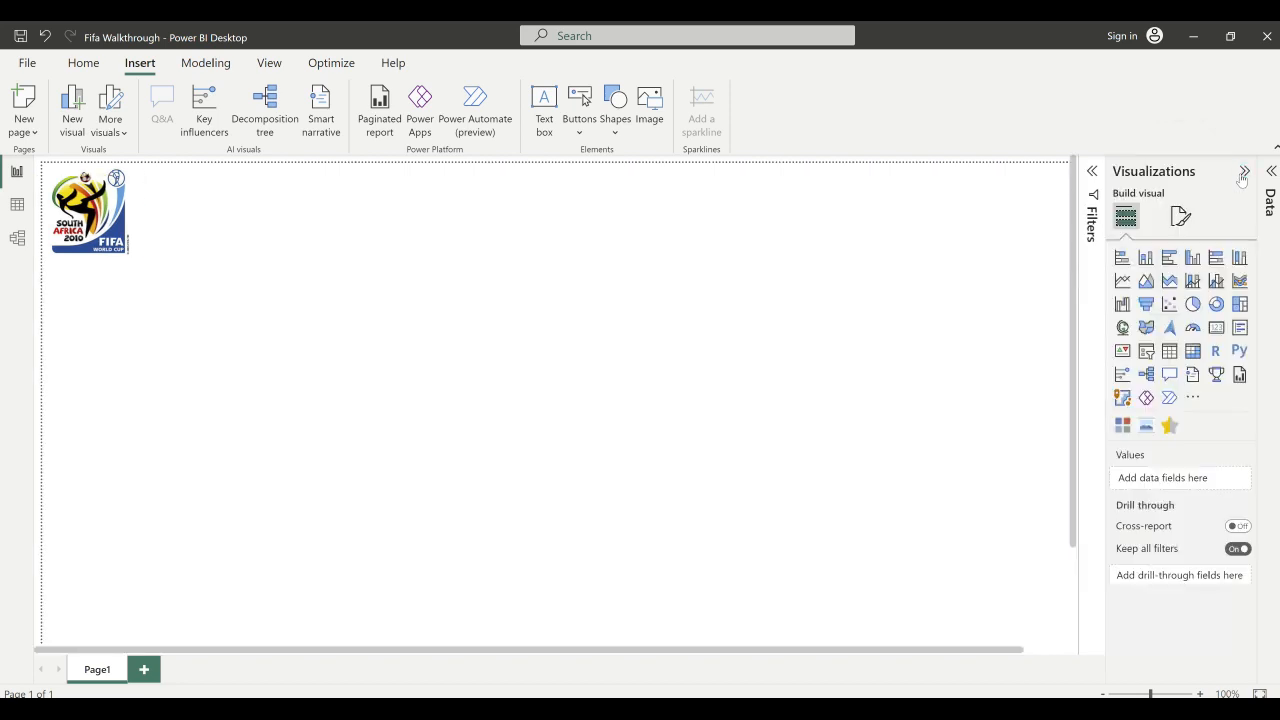
{"action": "left_click", "coordinate": [1181, 218]}
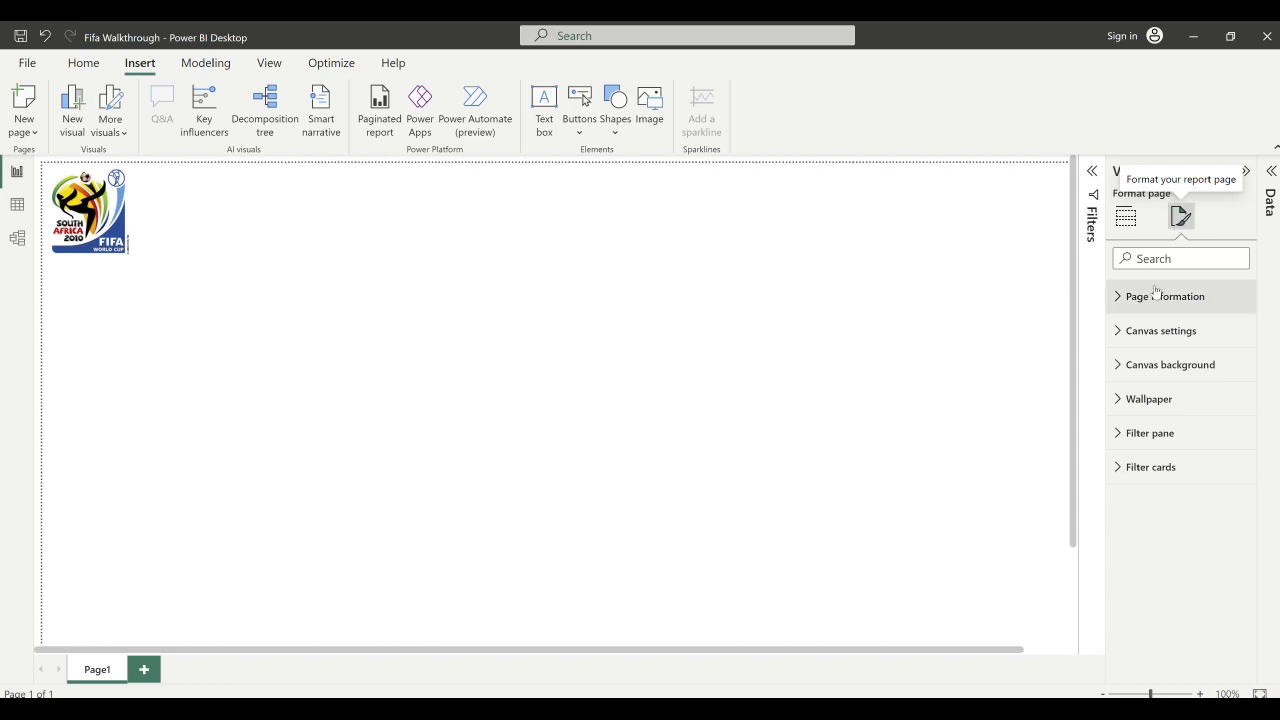
{"action": "left_click", "coordinate": [1137, 366]}
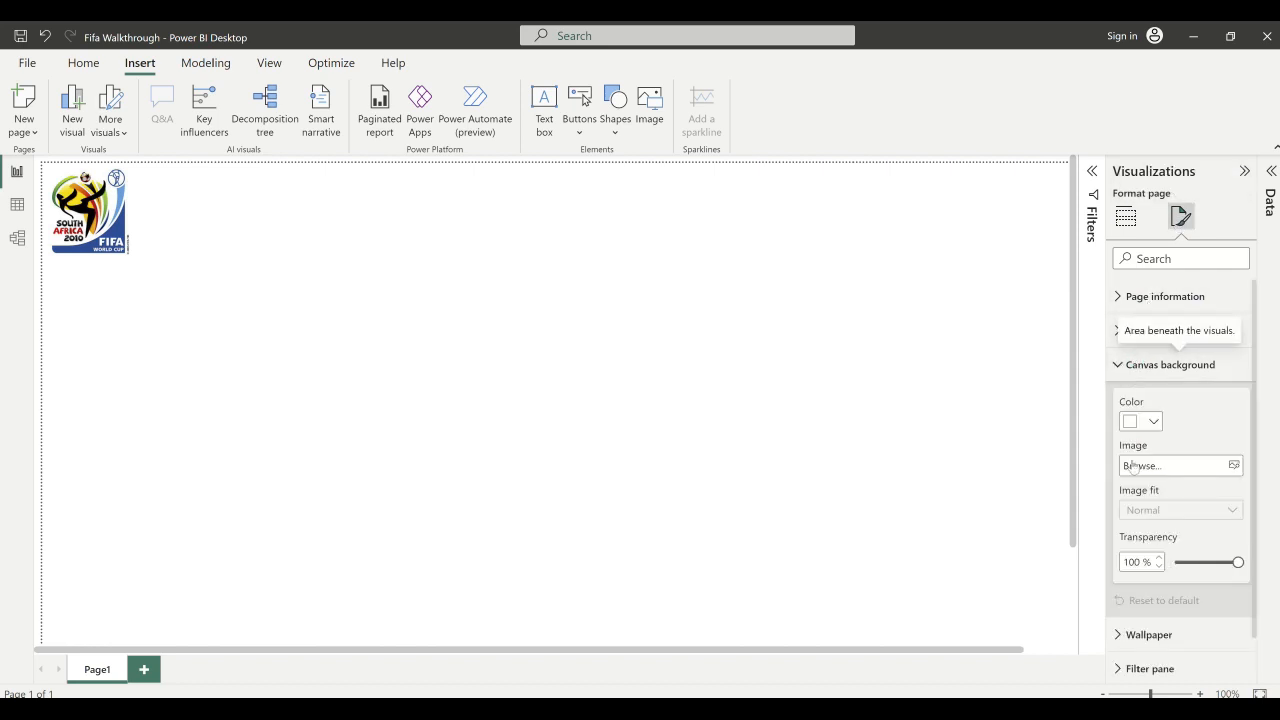
{"action": "left_click", "coordinate": [1234, 465]}
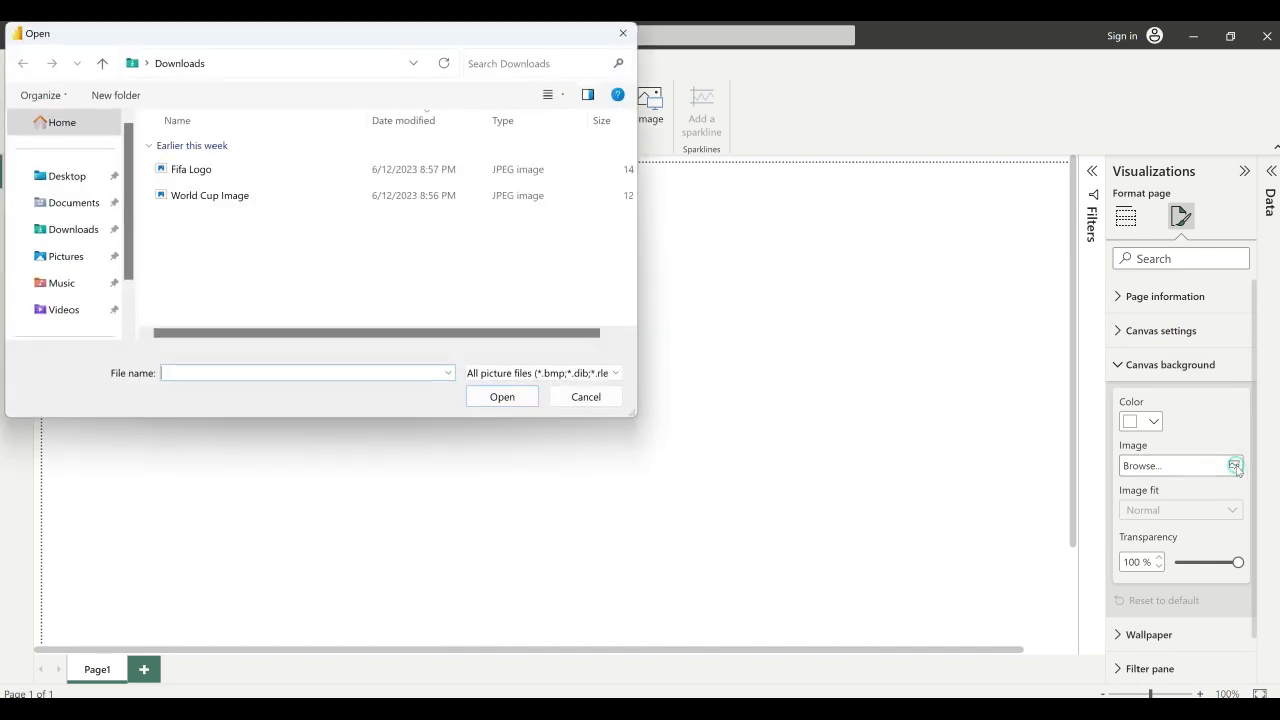
{"action": "left_click", "coordinate": [238, 202]}
{"action": "left_click", "coordinate": [492, 397]}
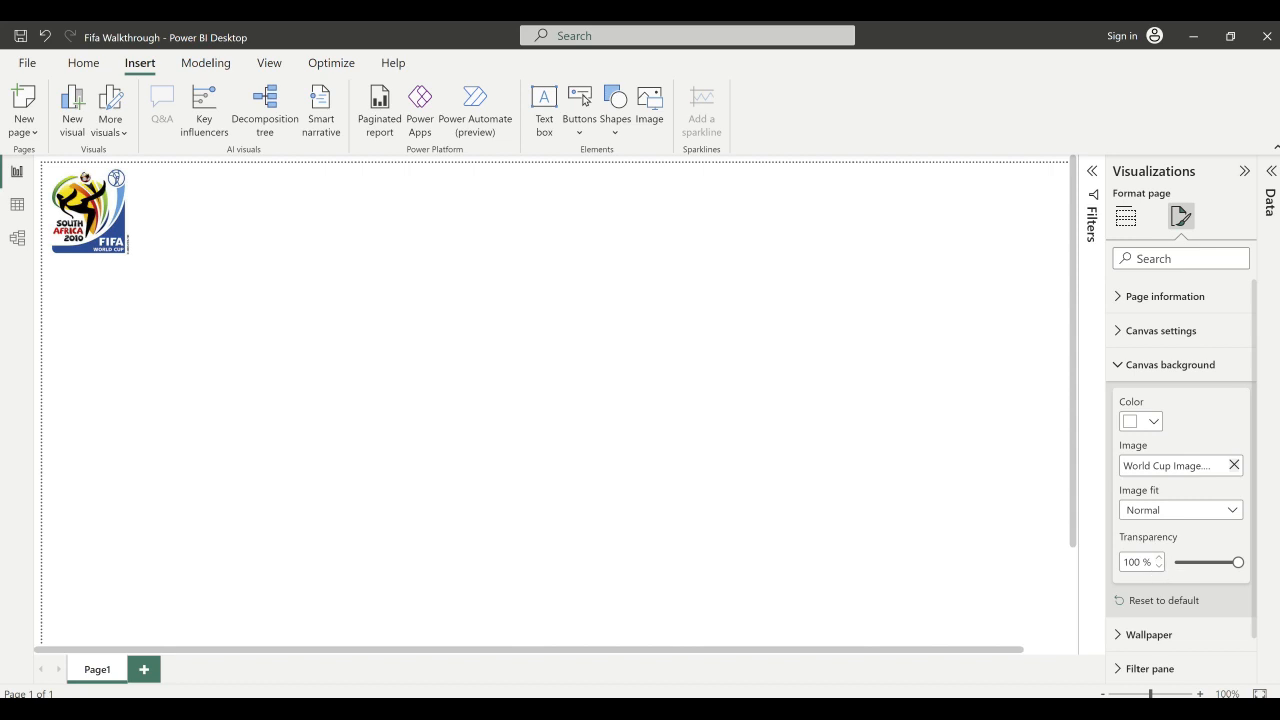
- Set the canvas background's transparency to 0% and its image fit to Fit
{"action": "left_click_drag", "start_coordinate": [1237, 562], "coordinate": [1174, 562]}
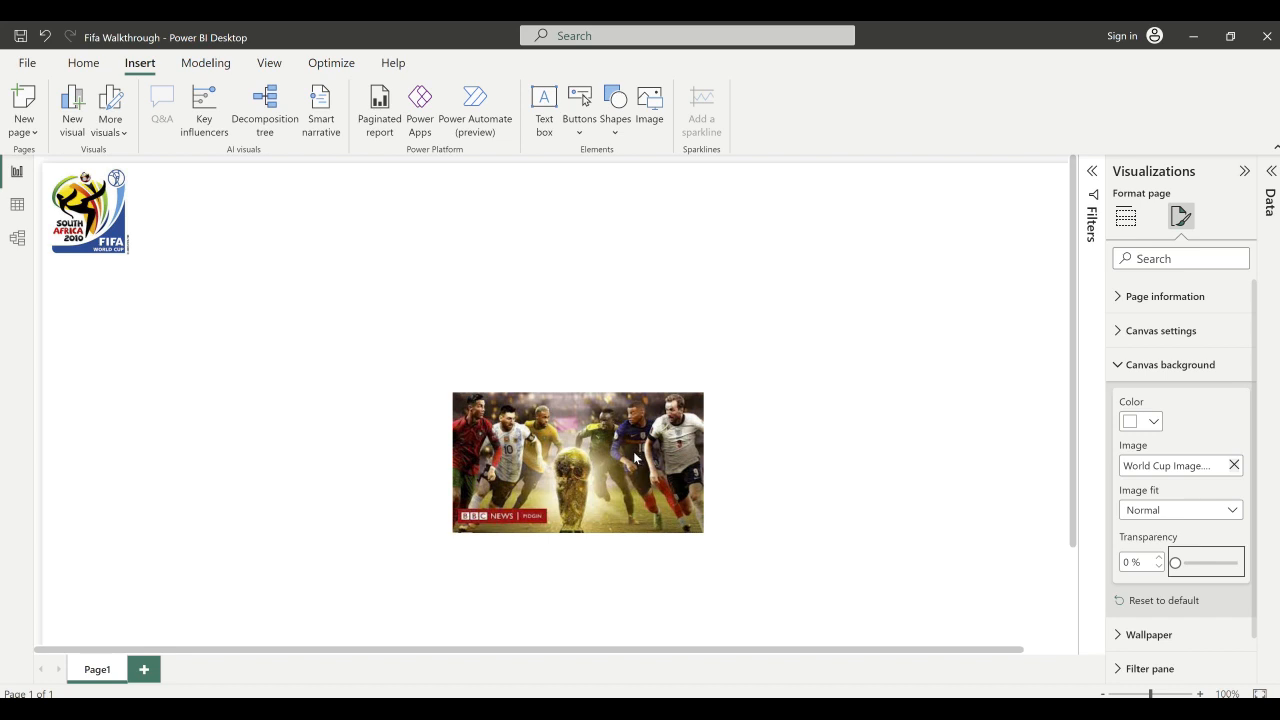
{"action": "left_click", "coordinate": [1147, 515]}
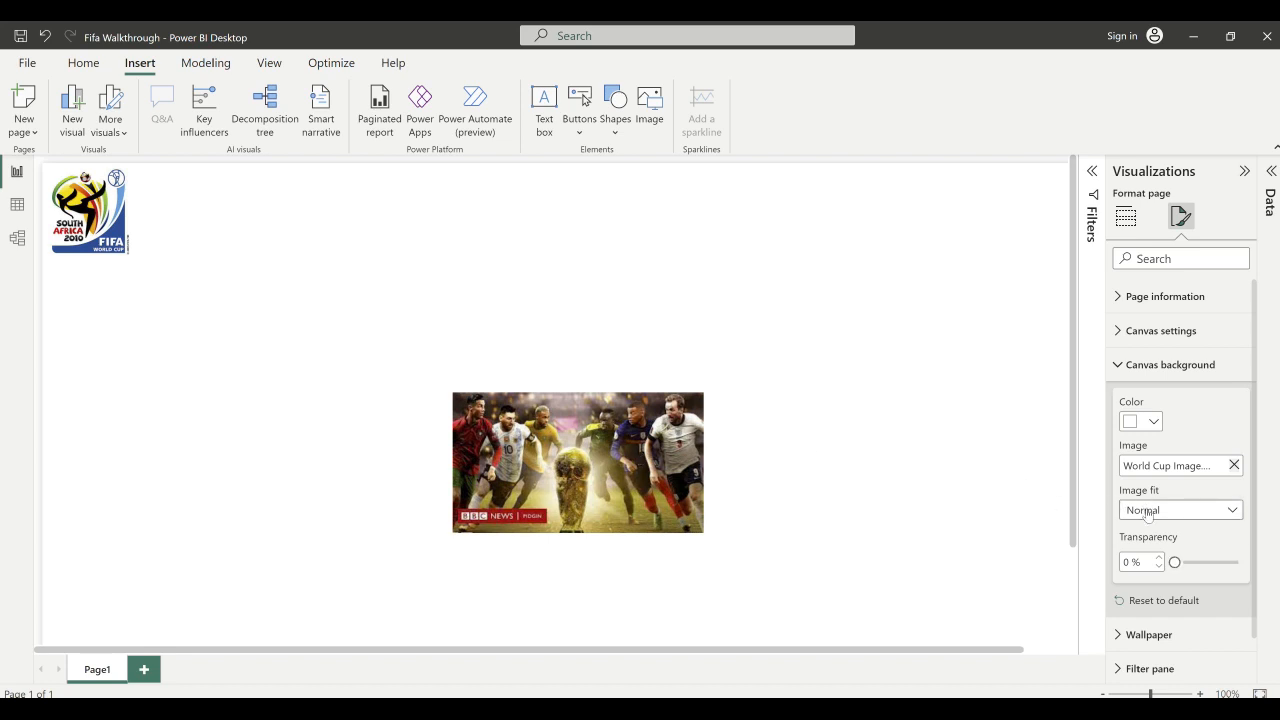
{"action": "left_click", "coordinate": [1147, 512]}
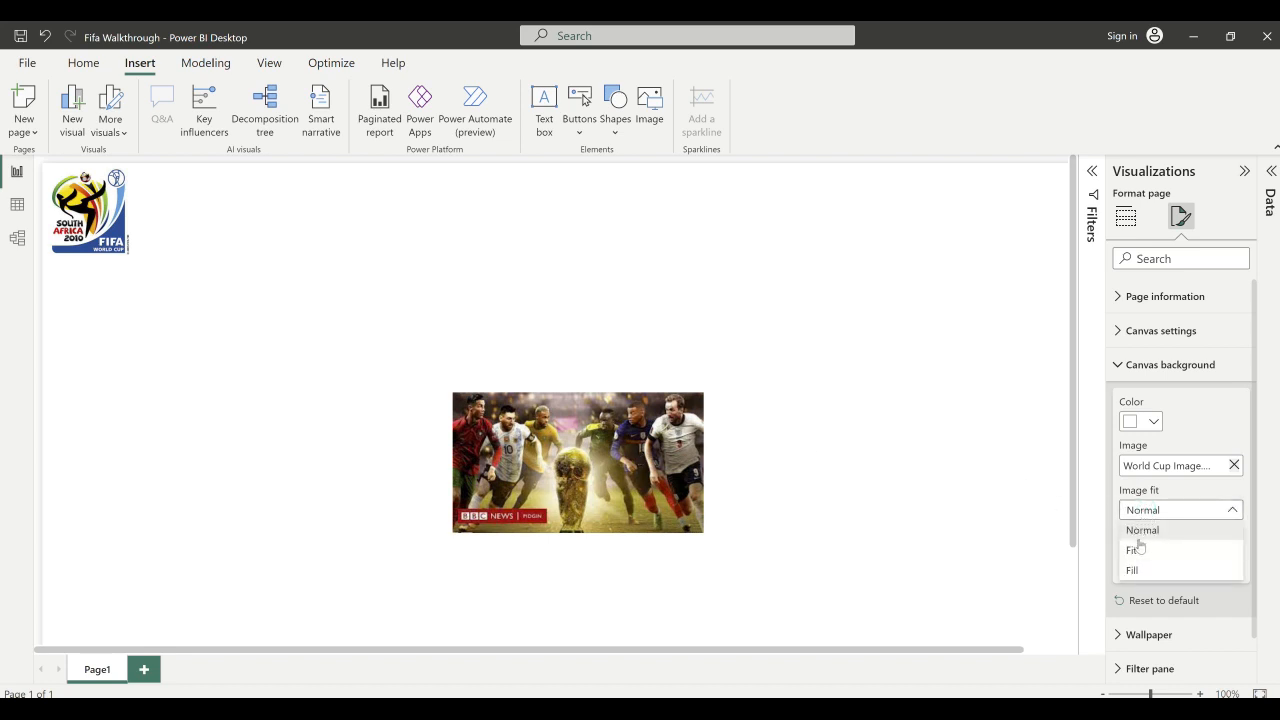
{"action": "left_click", "coordinate": [1139, 549]}
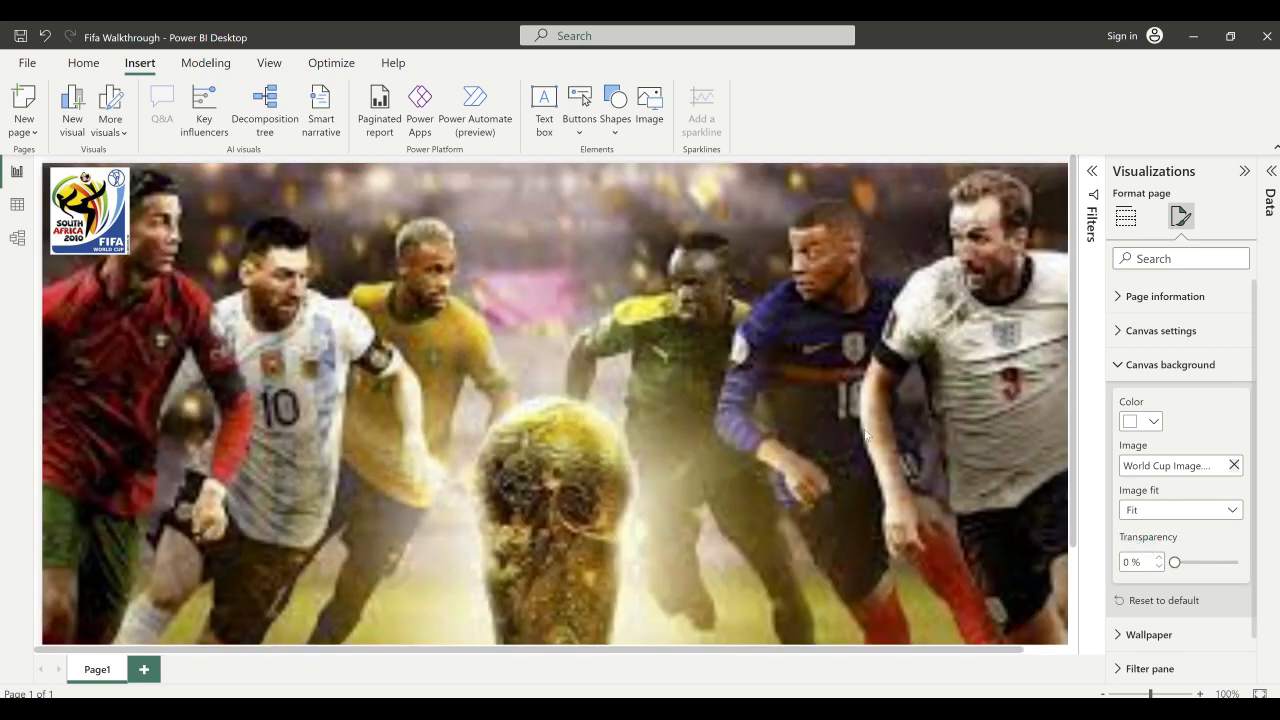
- Set the page's wallpaper color to the recently used purple #573B92
{"action": "left_click", "coordinate": [1126, 366]}
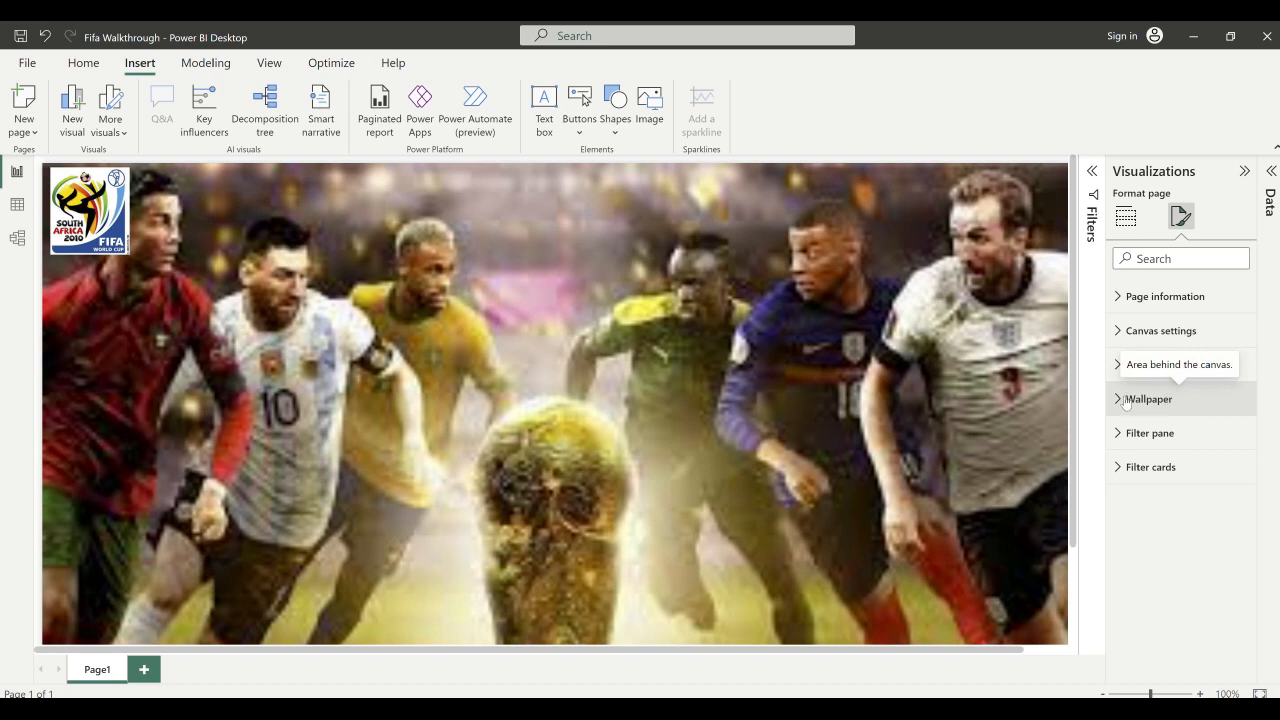
{"action": "left_click", "coordinate": [1125, 400]}
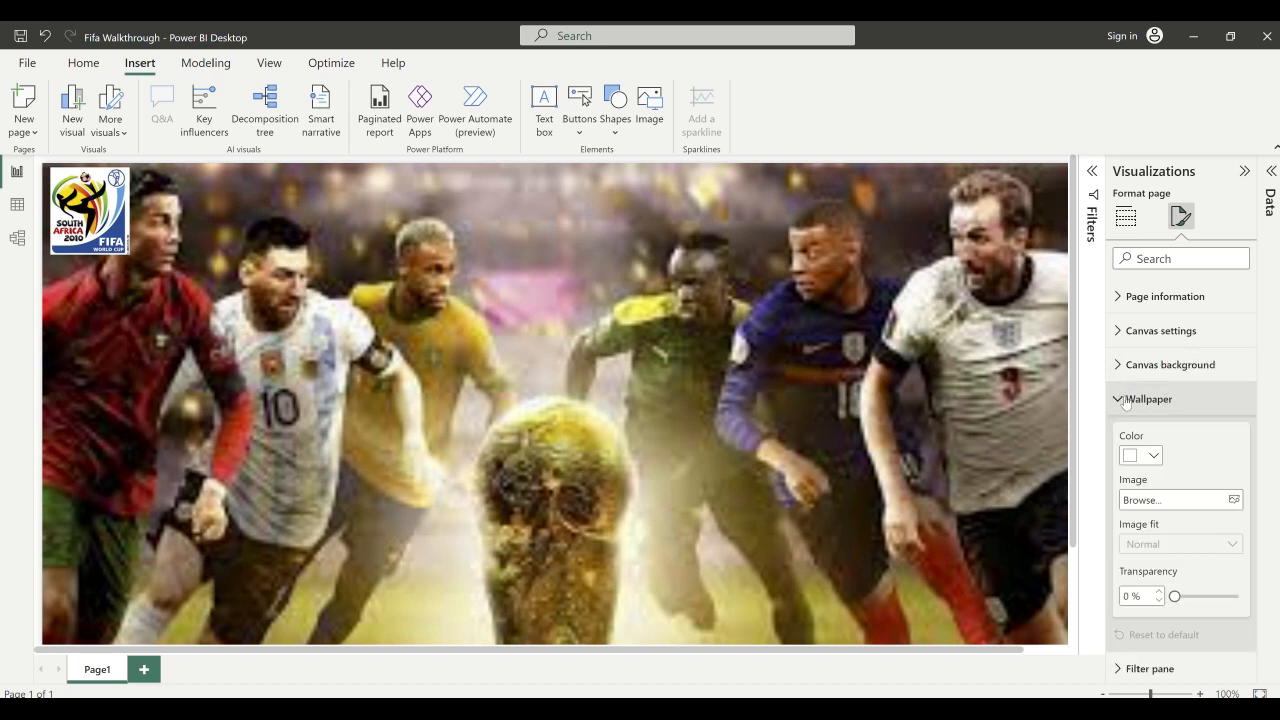
{"action": "left_click", "coordinate": [1144, 459]}
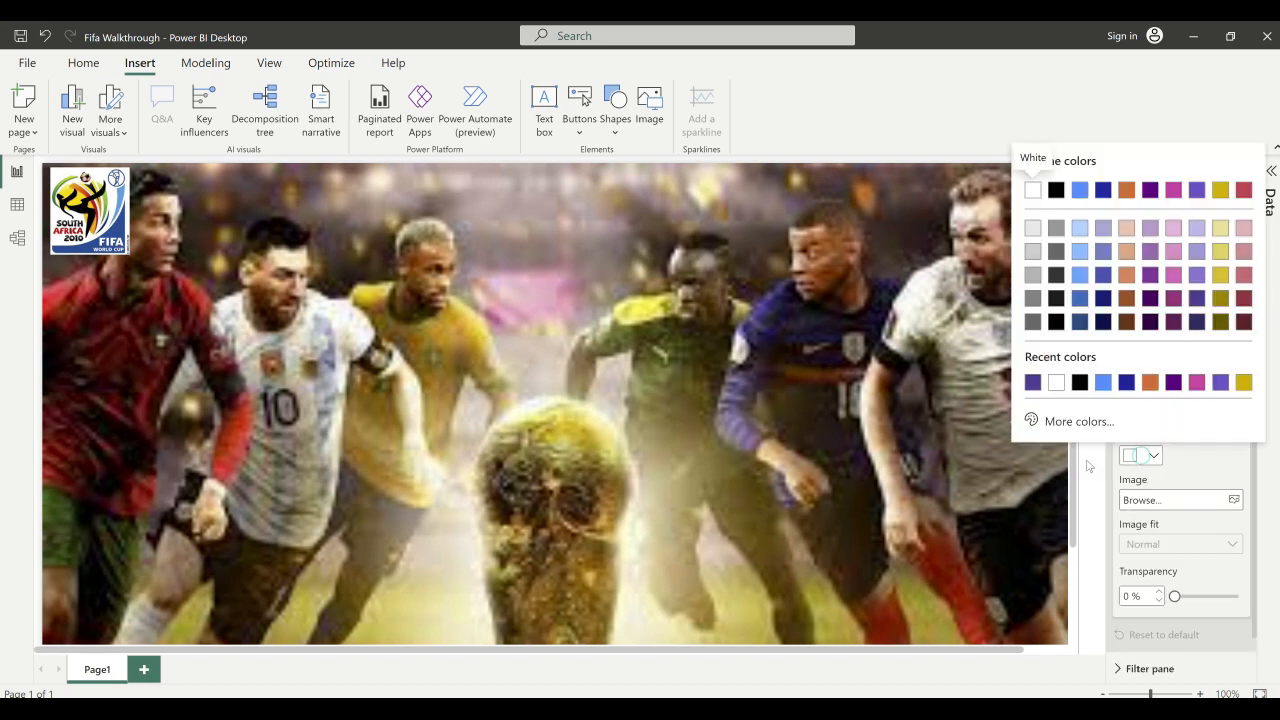
{"action": "left_click", "coordinate": [1067, 421]}
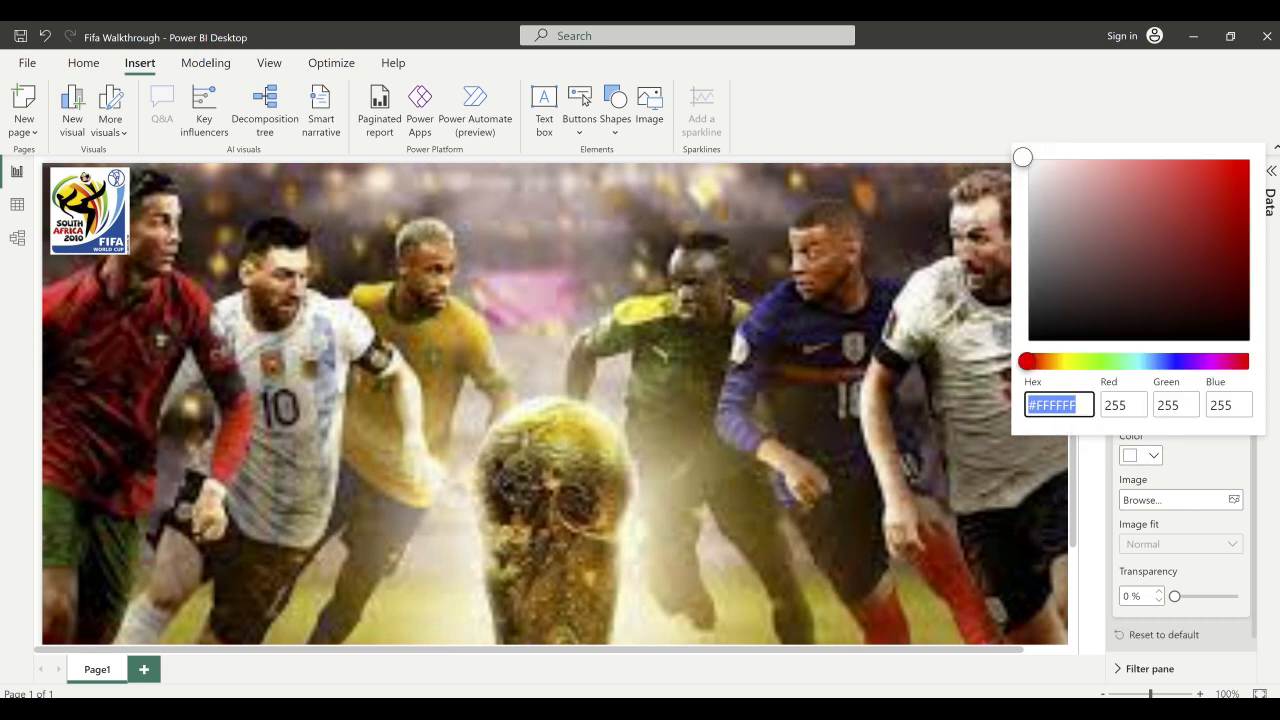
{"action": "left_click", "coordinate": [1153, 456]}
{"action": "left_click", "coordinate": [1153, 456]}
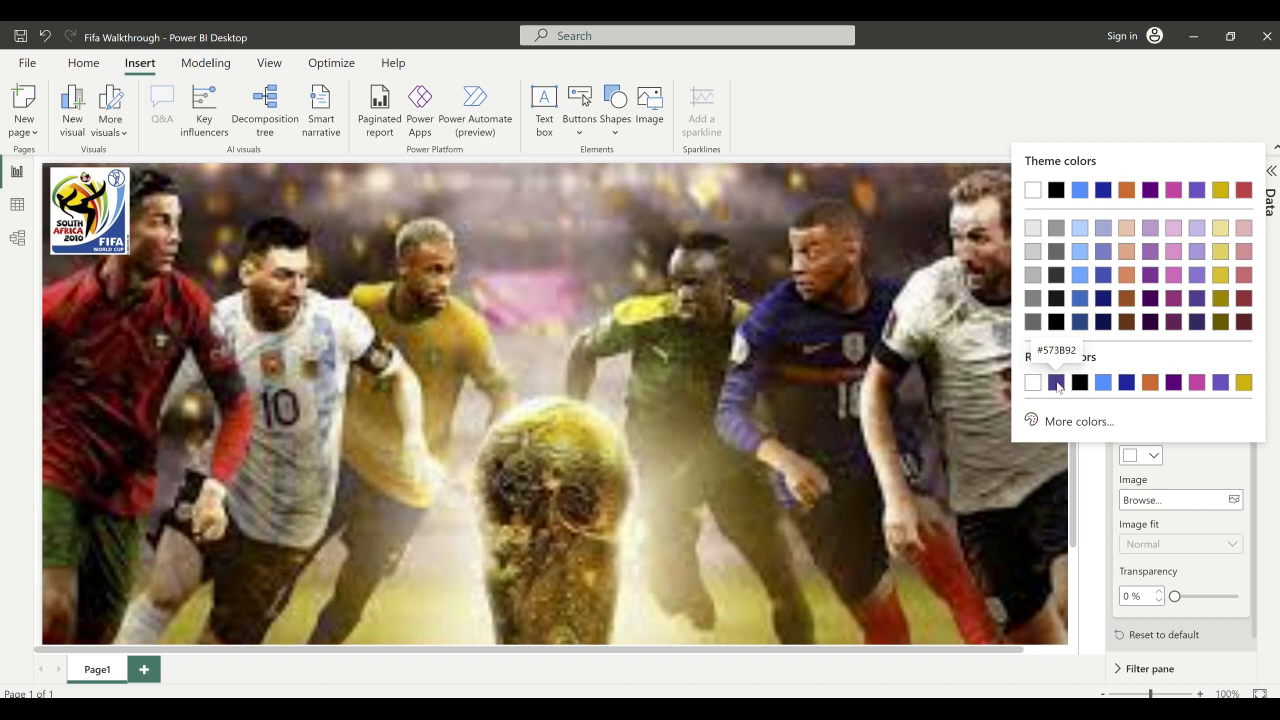
{"action": "left_click", "coordinate": [1056, 382]}
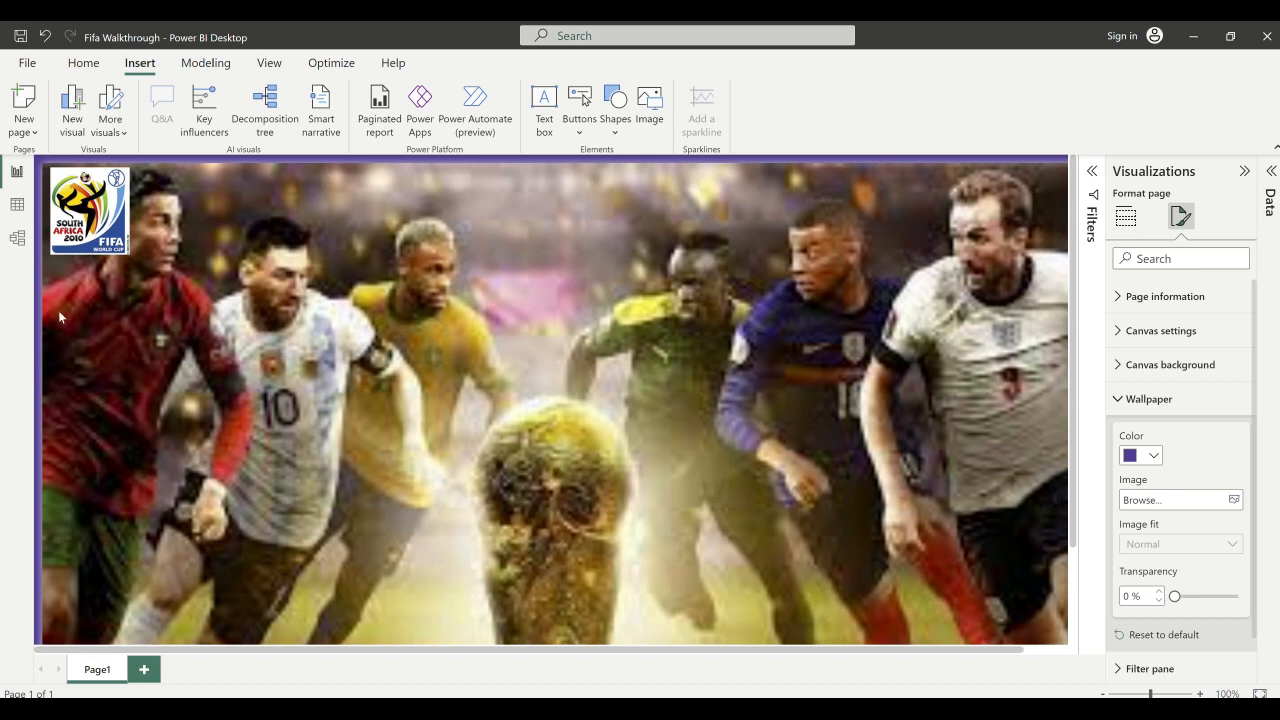
{"action": "scroll", "coordinate": [714, 517], "scroll_direction": "right", "scroll_amount": 2}
{"action": "scroll", "coordinate": [860, 462], "scroll_direction": "left", "scroll_amount": 2}
- Insert a text box on the page containing the title FIFA 23 Player Research
{"action": "left_click", "coordinate": [544, 105]}
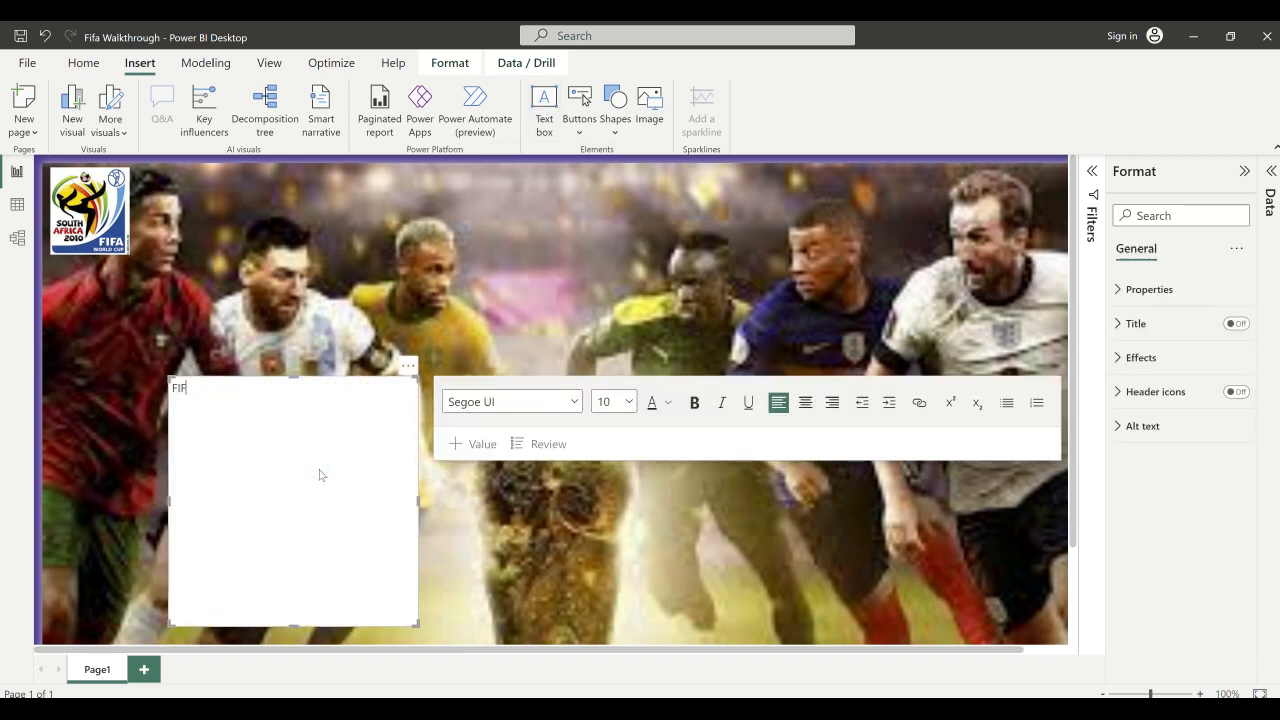
{"action": "type", "text": "FIFA 23"}
{"action": "key", "text": "BackSpace"}
{"action": "key", "text": "BackSpace"}
{"action": "type", "text": "search"}
- Set the title text to size 40 and widen its text box so the title fits on one line
{"action": "left_click_drag", "start_coordinate": [309, 387], "coordinate": [171, 392]}
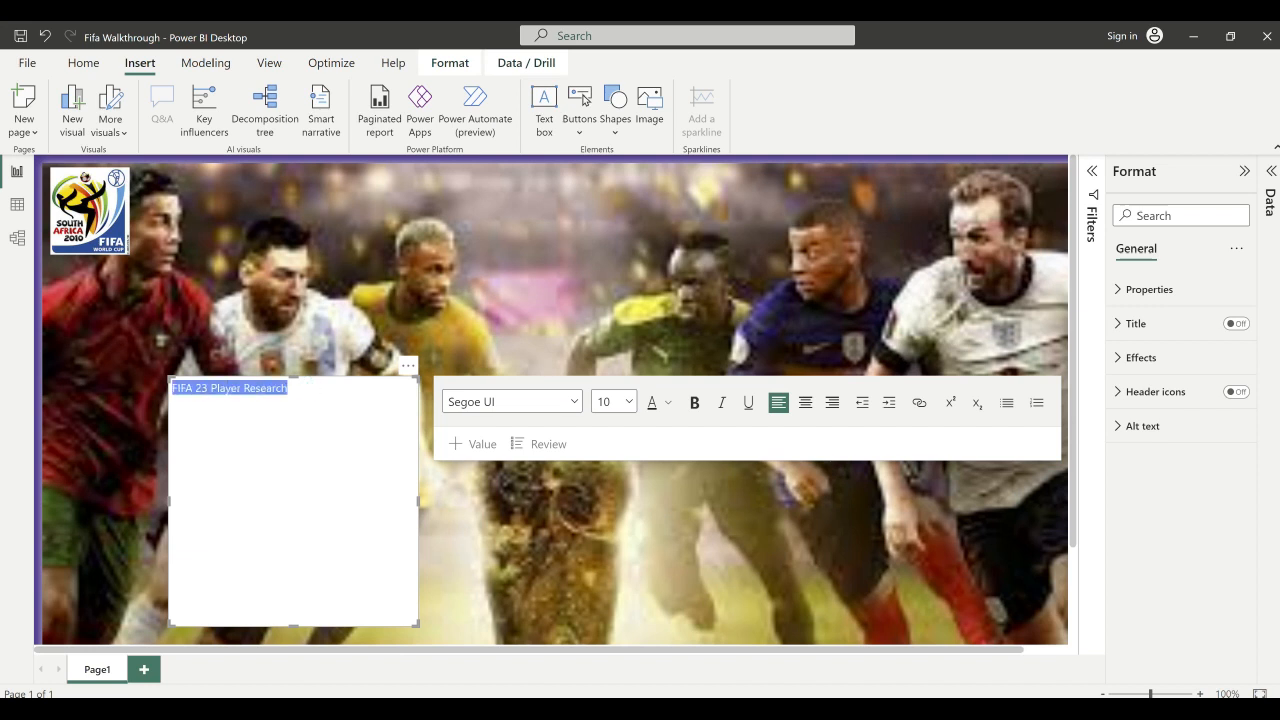
{"action": "left_click", "coordinate": [629, 401]}
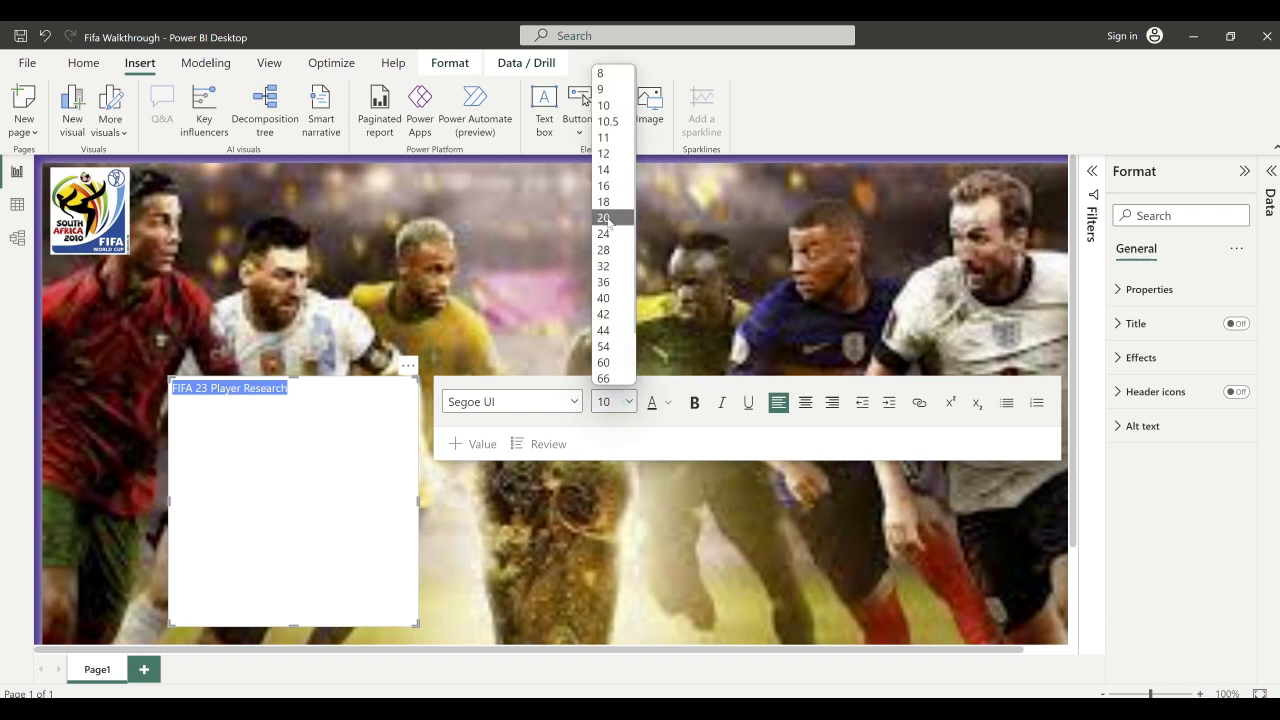
{"action": "left_click", "coordinate": [603, 297]}
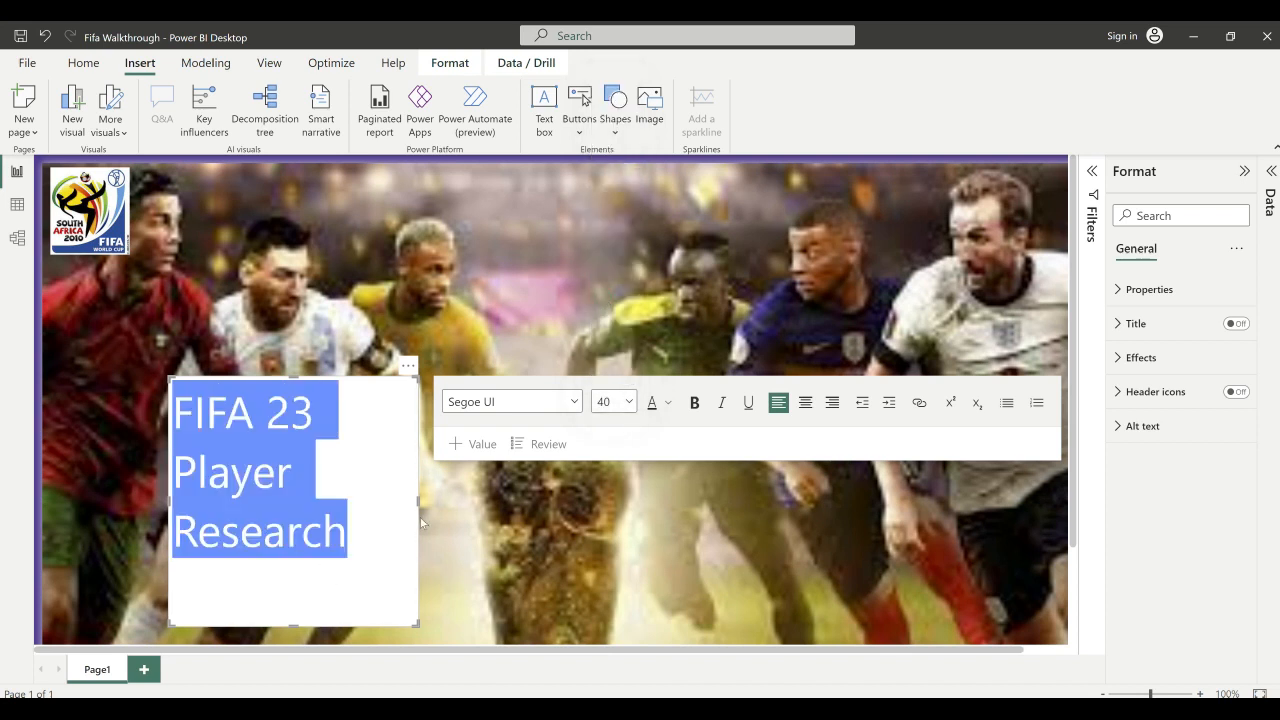
{"action": "left_click_drag", "start_coordinate": [491, 485], "coordinate": [707, 465]}
{"action": "left_click_drag", "start_coordinate": [702, 466], "coordinate": [701, 466]}
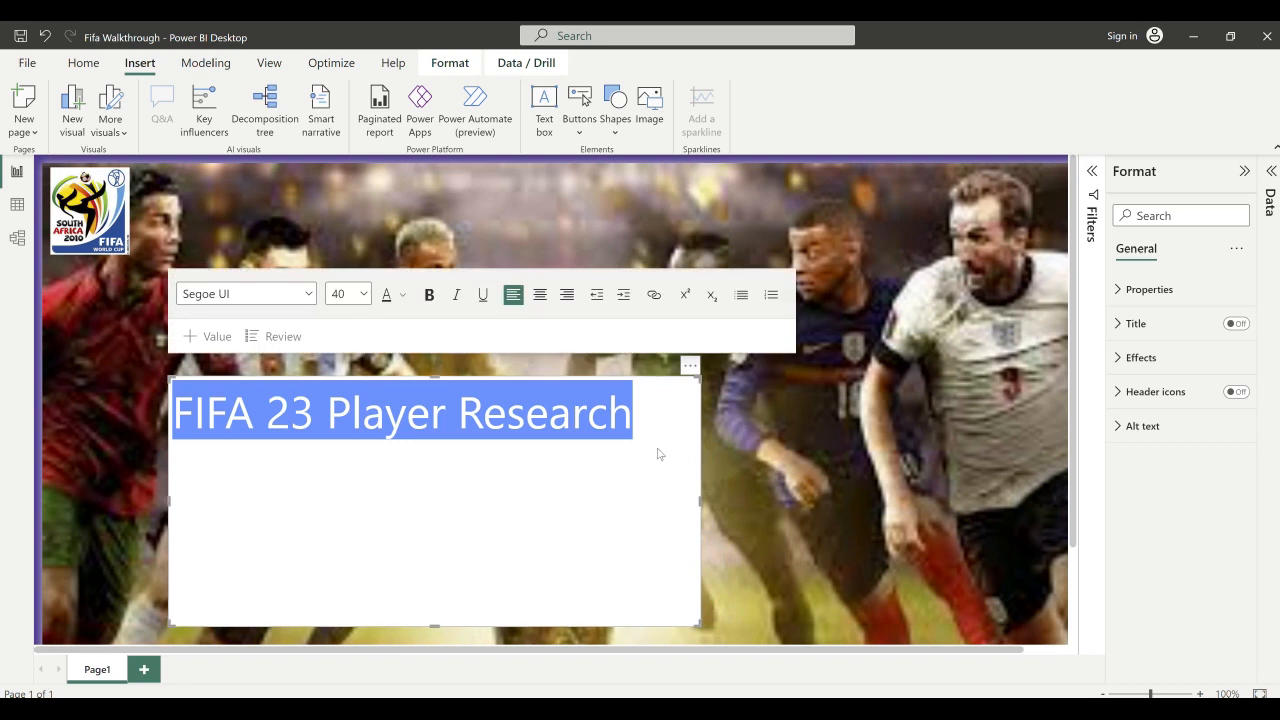
- Change the title's font to Segoe (Bold) and move the text box to the upper middle of the page
{"action": "left_click", "coordinate": [307, 293]}
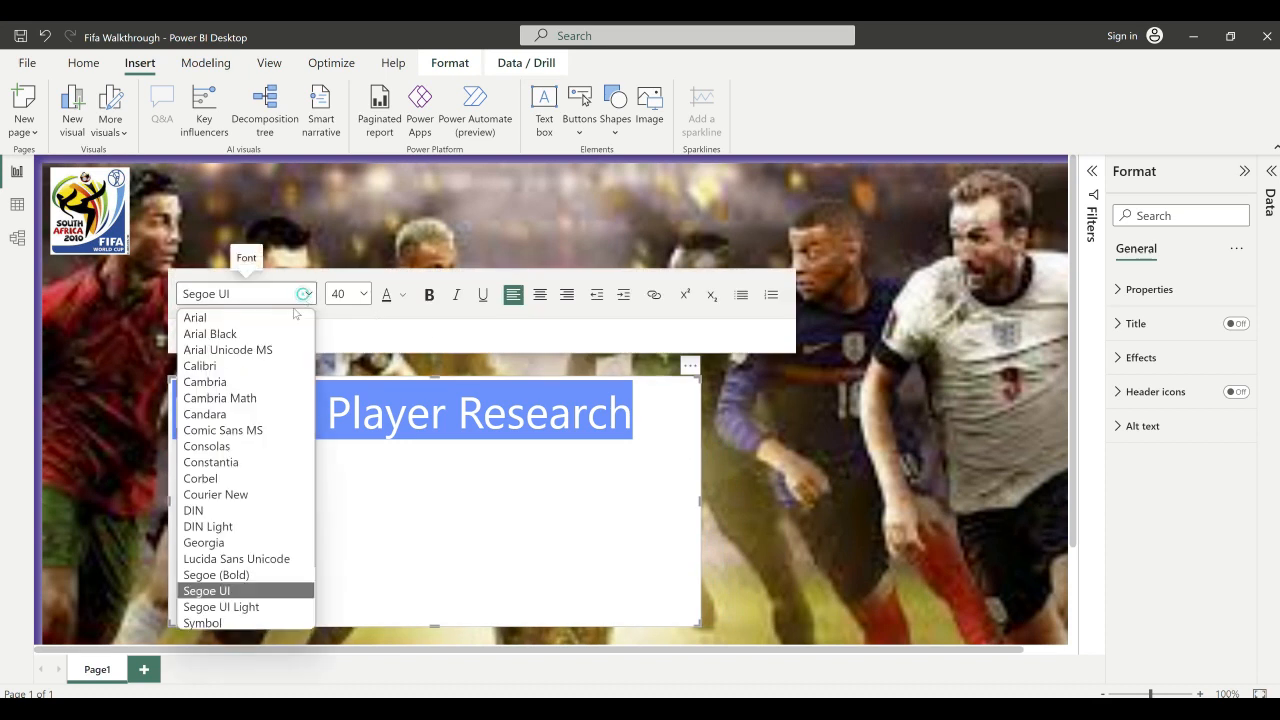
{"action": "left_click", "coordinate": [240, 576]}
{"action": "left_click", "coordinate": [737, 522]}
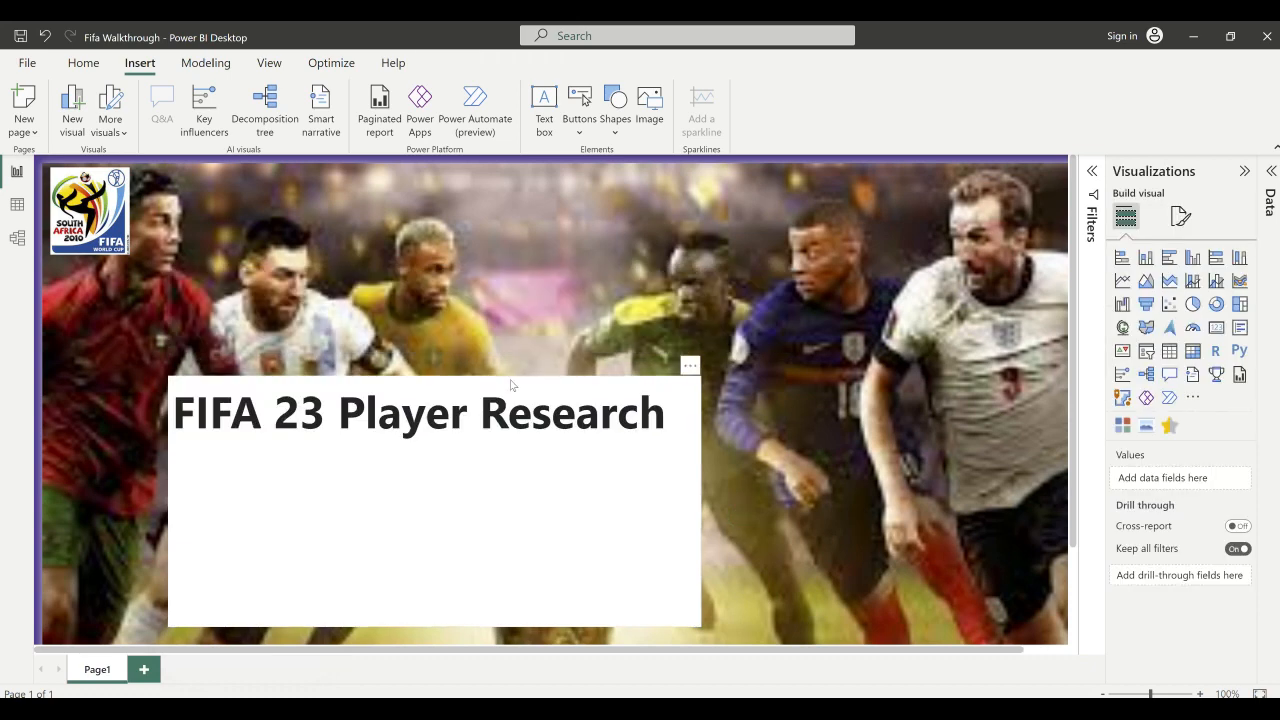
{"action": "left_click_drag", "start_coordinate": [502, 380], "coordinate": [669, 167]}
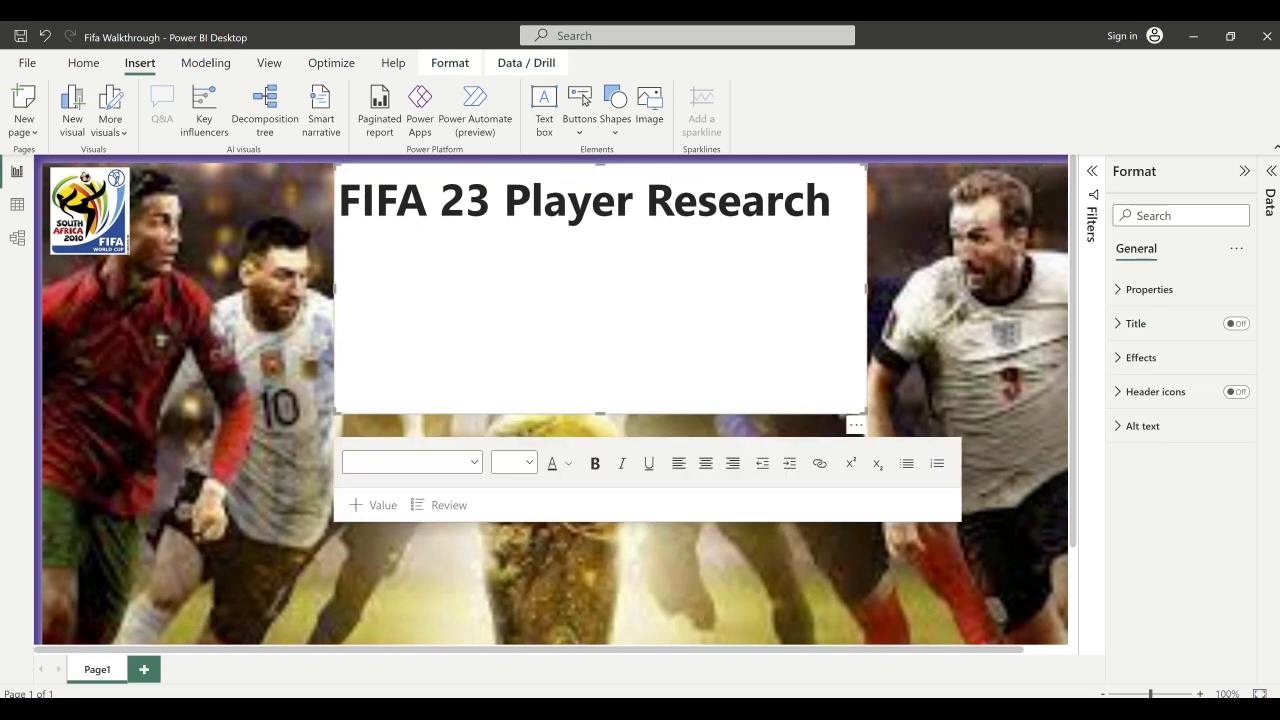
- Change the font color of the FIFA 23 Player Research title to white
{"action": "left_click_drag", "start_coordinate": [831, 200], "coordinate": [352, 237]}
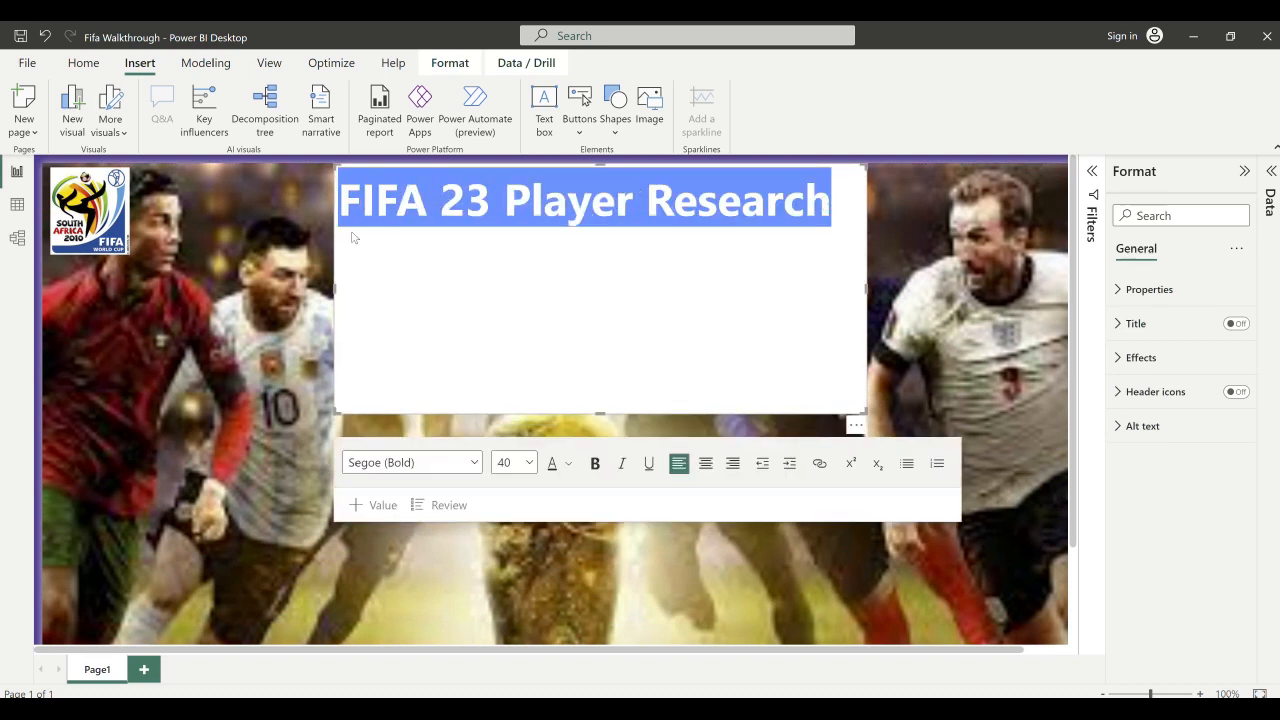
{"action": "left_click", "coordinate": [567, 464]}
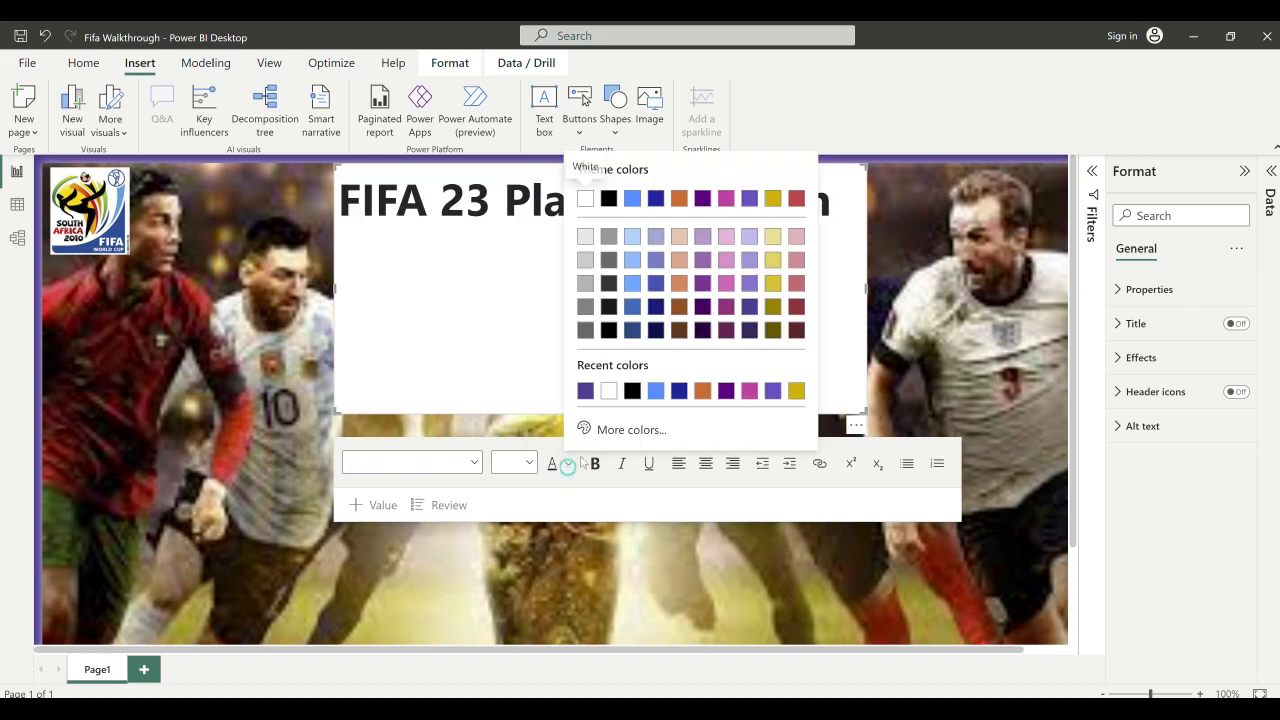
{"action": "left_click", "coordinate": [608, 390]}
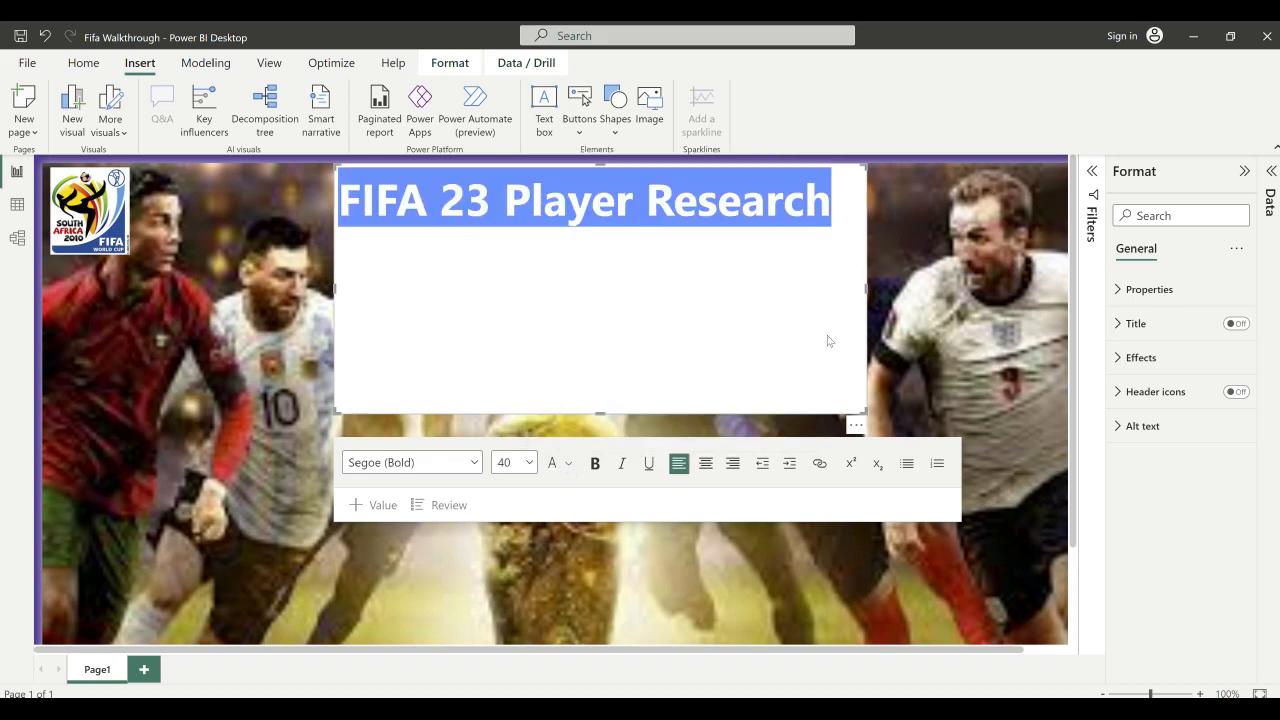
{"action": "left_click", "coordinate": [935, 340]}
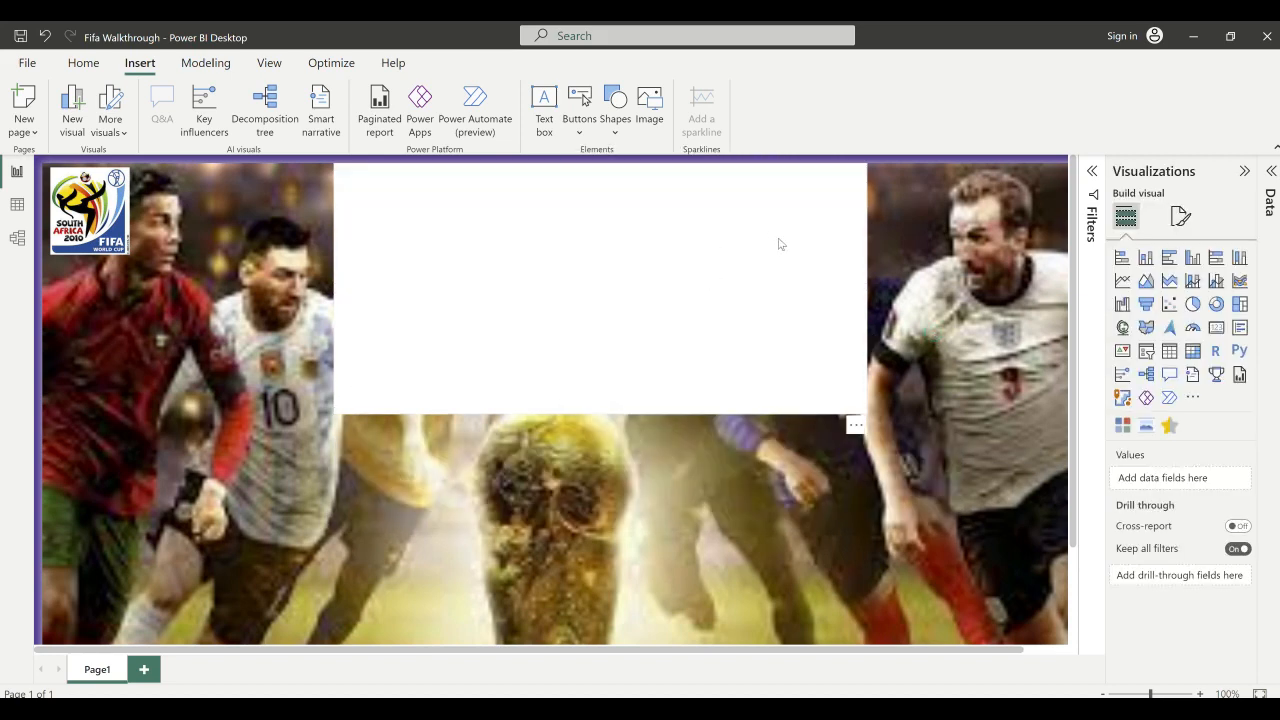
- Turn off the title text box's background in its effects settings
{"action": "left_click", "coordinate": [815, 365]}
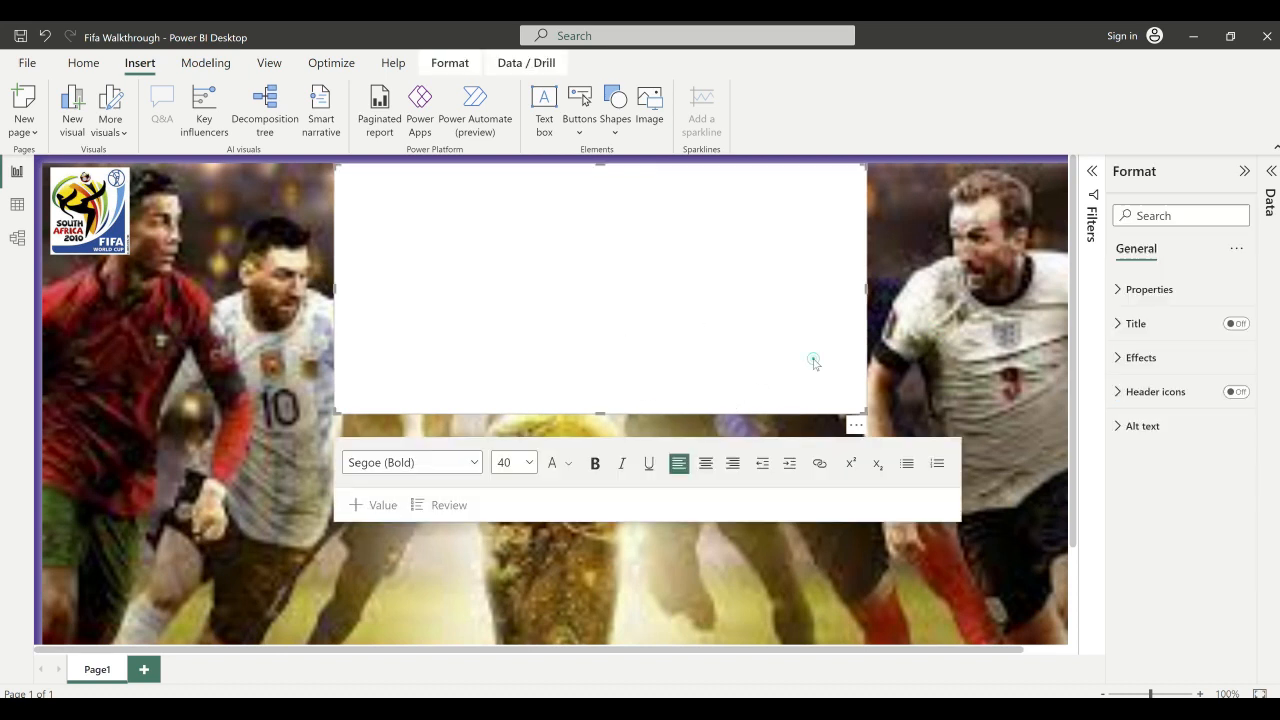
{"action": "left_click", "coordinate": [1150, 290]}
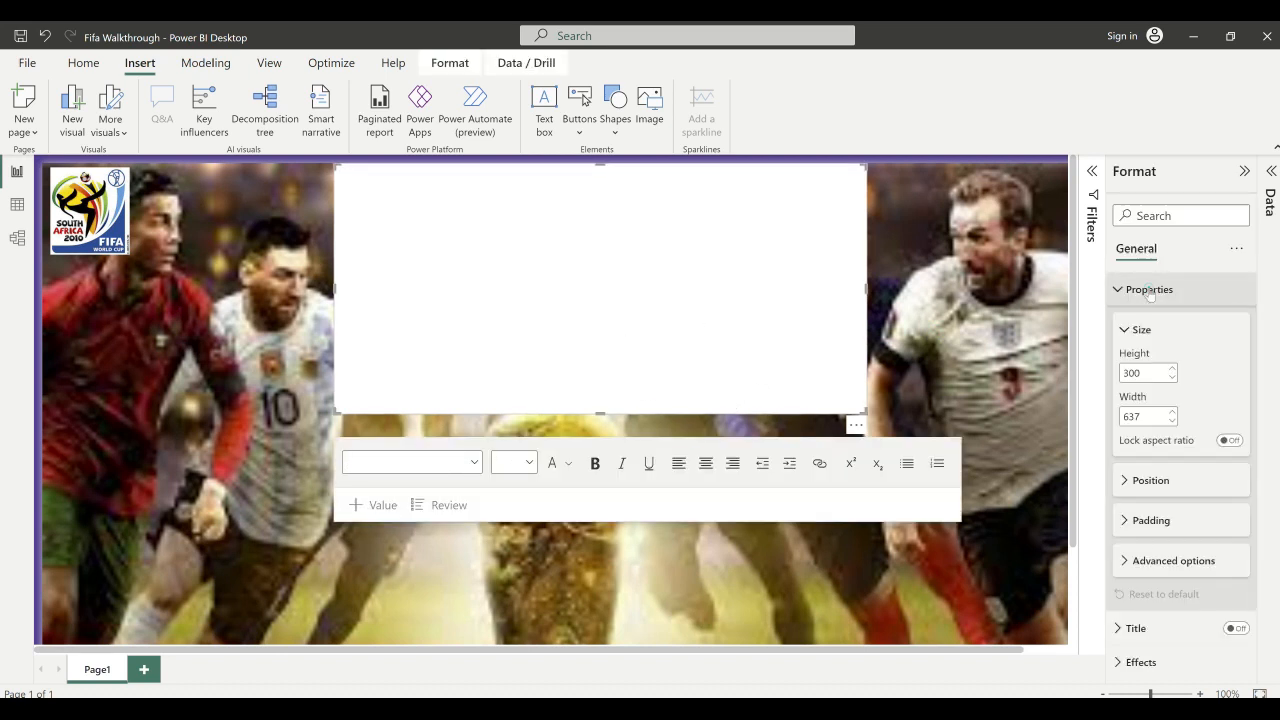
{"action": "left_click", "coordinate": [1128, 292]}
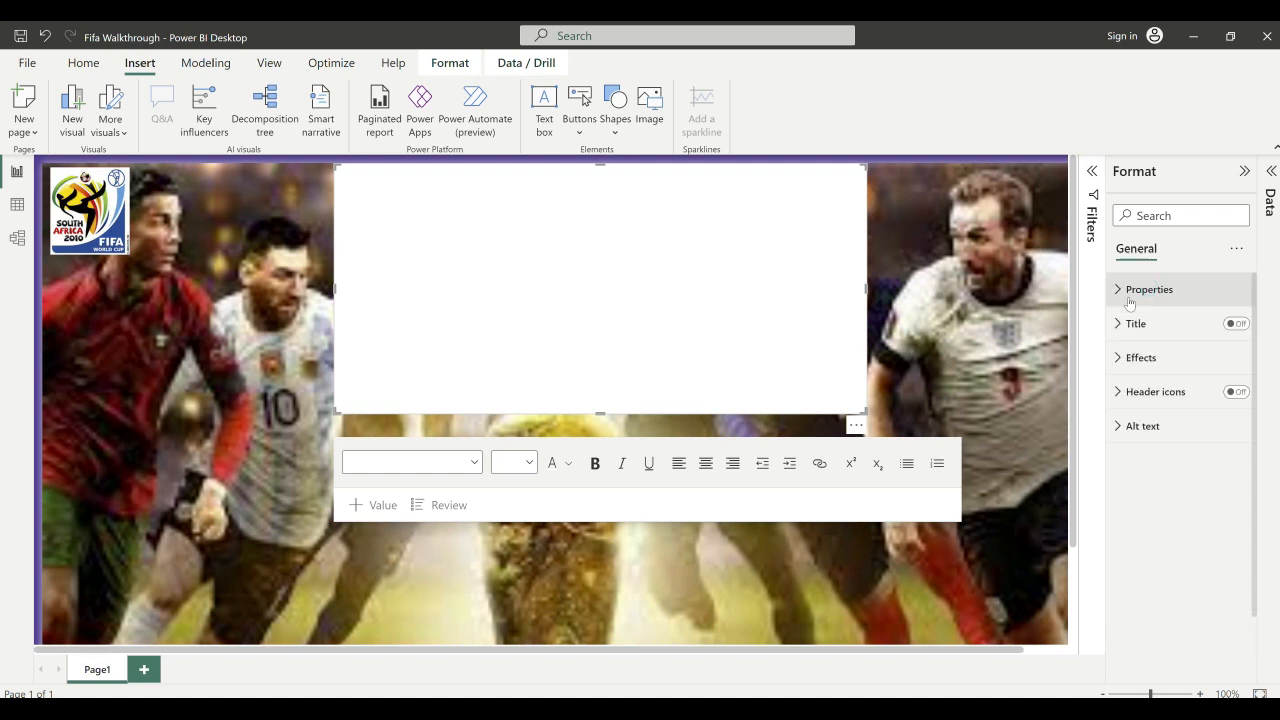
{"action": "left_click", "coordinate": [1128, 360]}
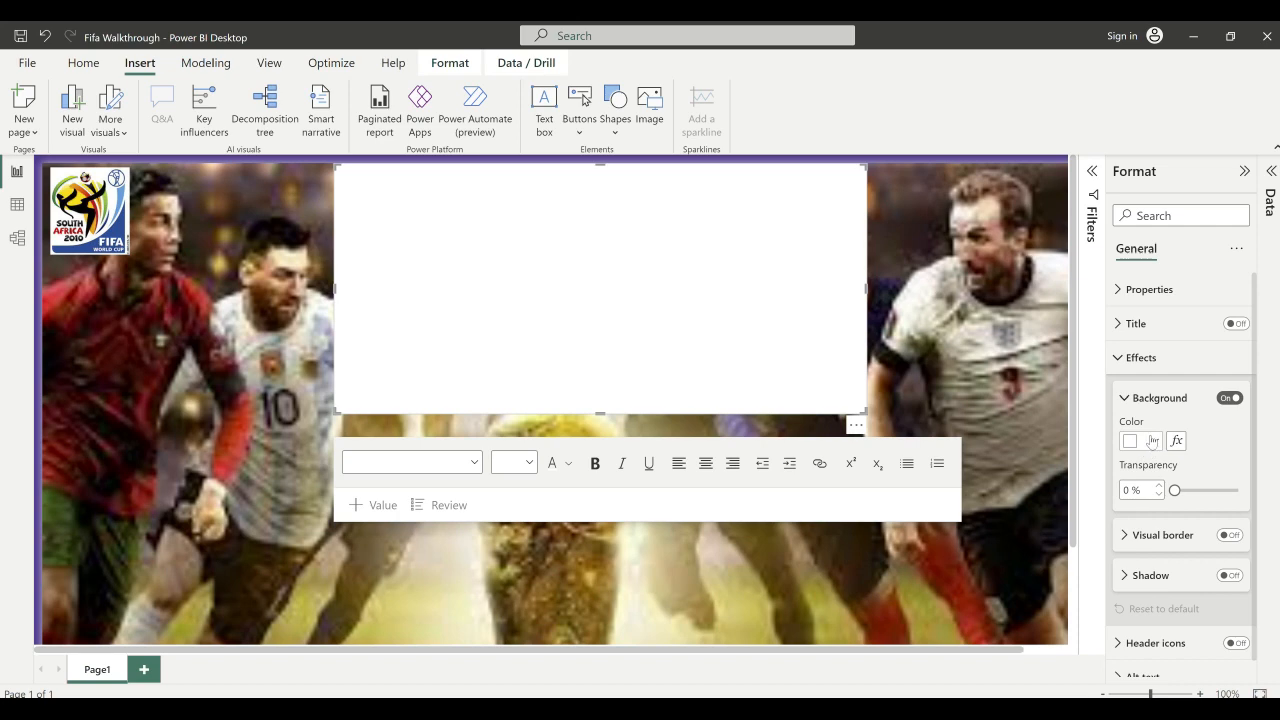
{"action": "left_click", "coordinate": [1232, 398]}
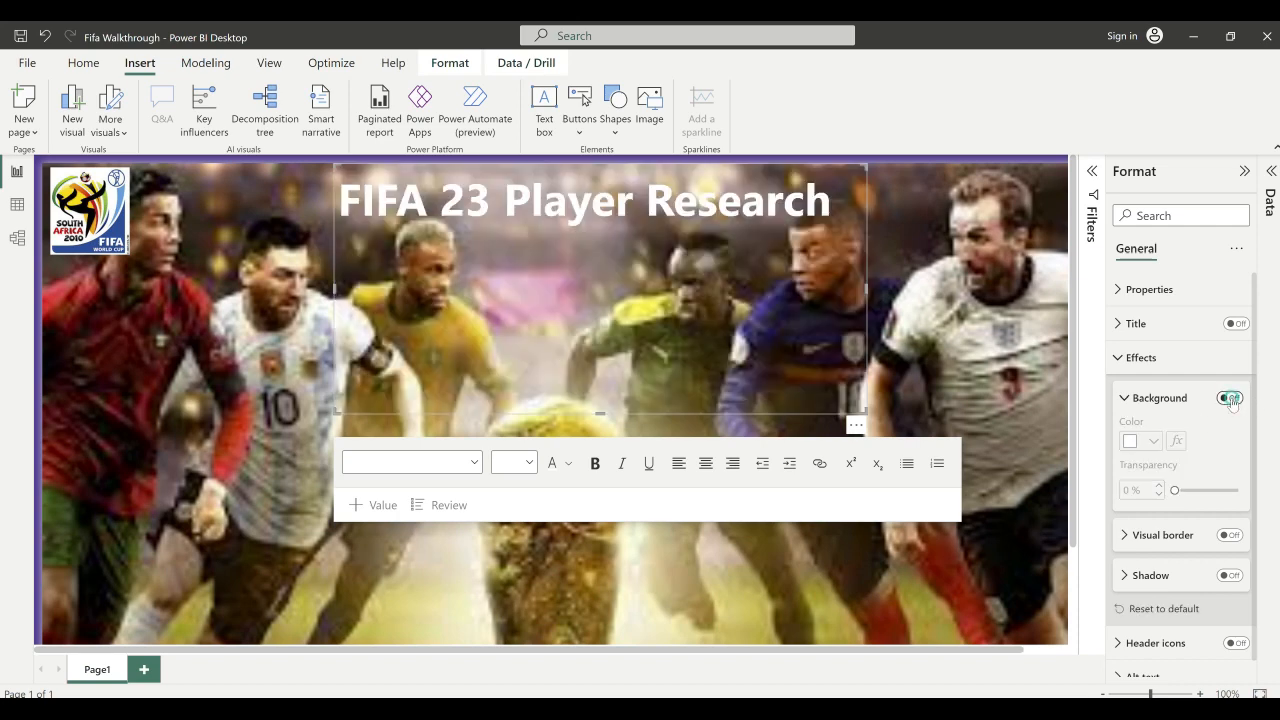
{"action": "left_click", "coordinate": [930, 313]}
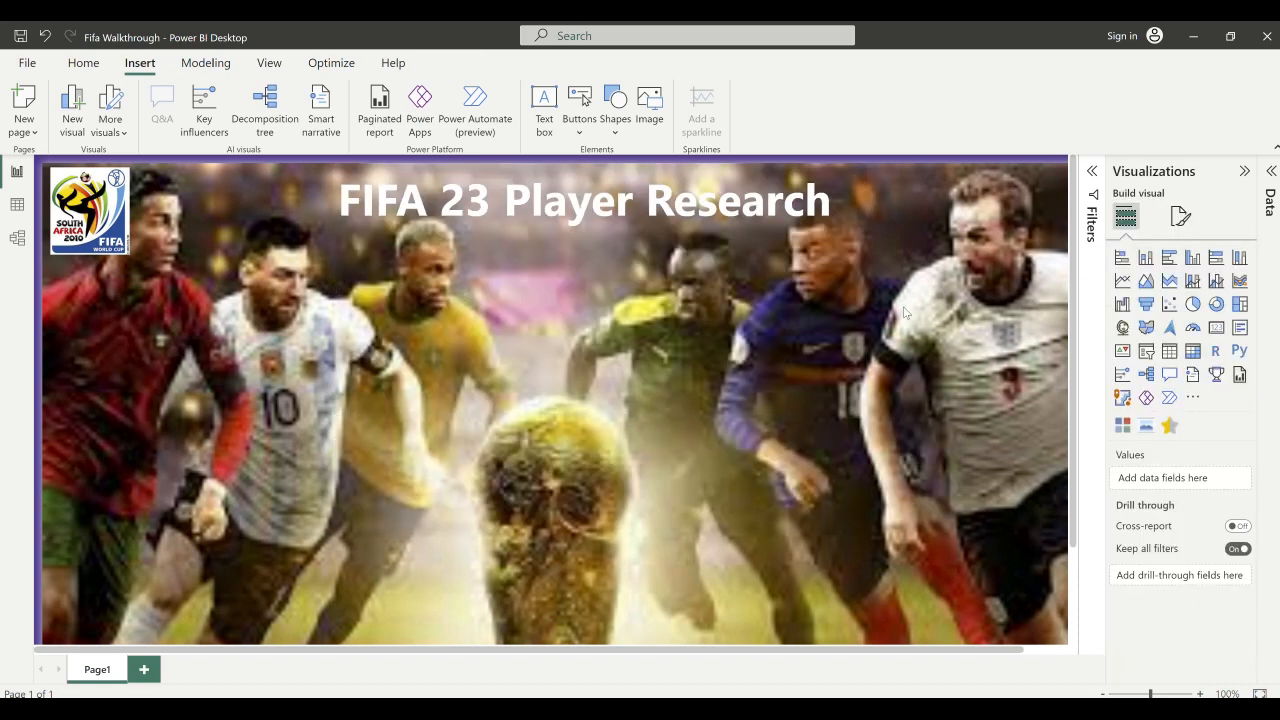
- Reduce the height of the FIFA 23 Player Research text box to fit its single line of text
{"action": "left_click", "coordinate": [733, 313]}
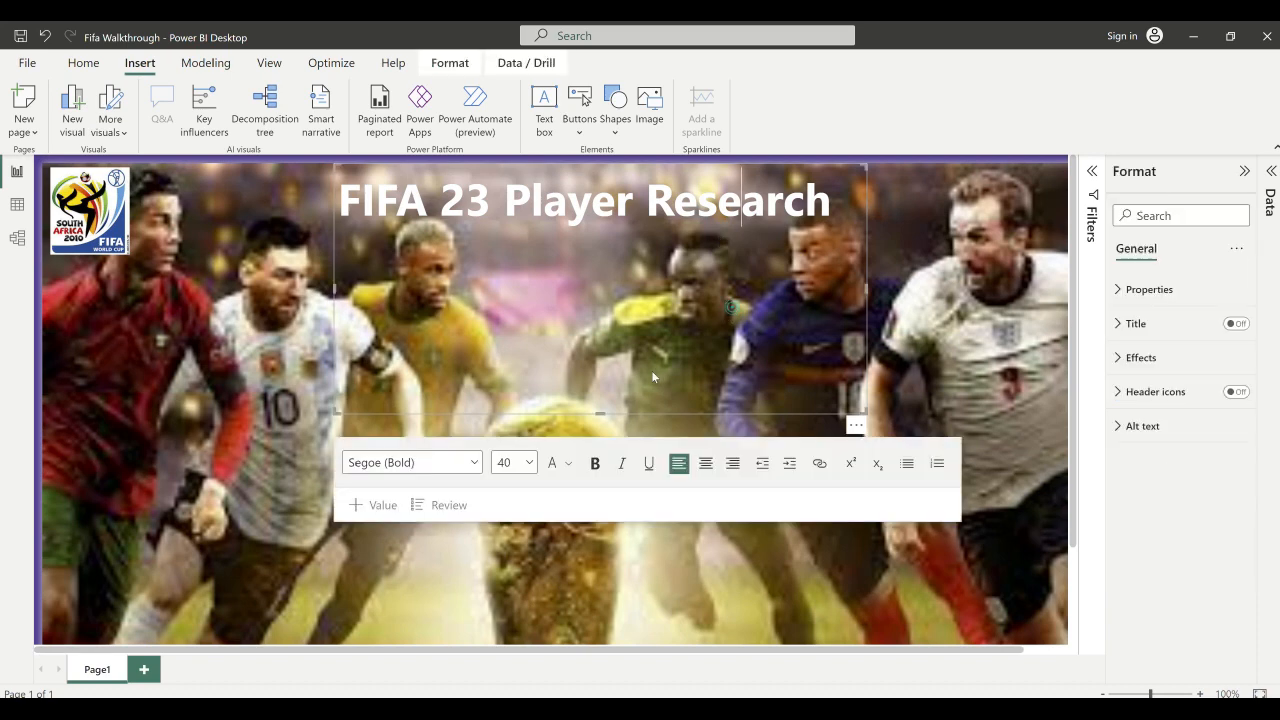
{"action": "left_click_drag", "start_coordinate": [599, 411], "coordinate": [620, 229]}
{"action": "left_click", "coordinate": [719, 386]}
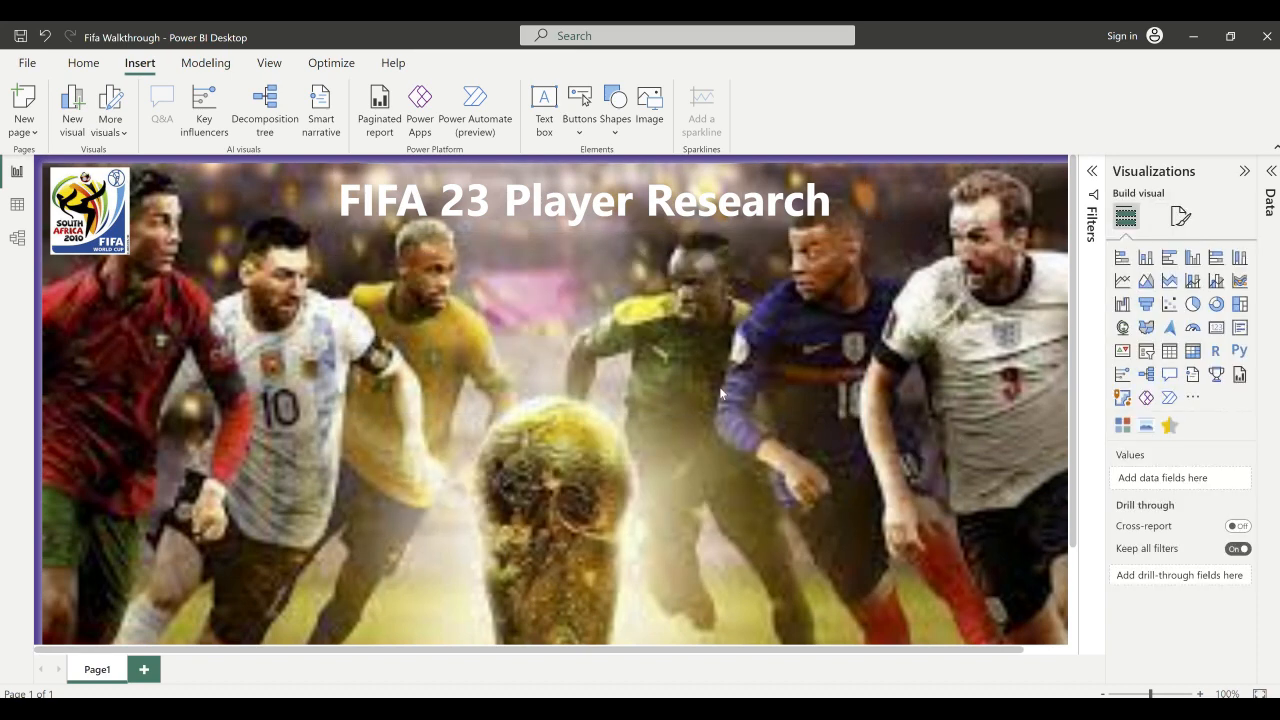
- Center the FIFA 23 Player Research text horizontally within its text box
{"action": "left_click", "coordinate": [445, 215]}
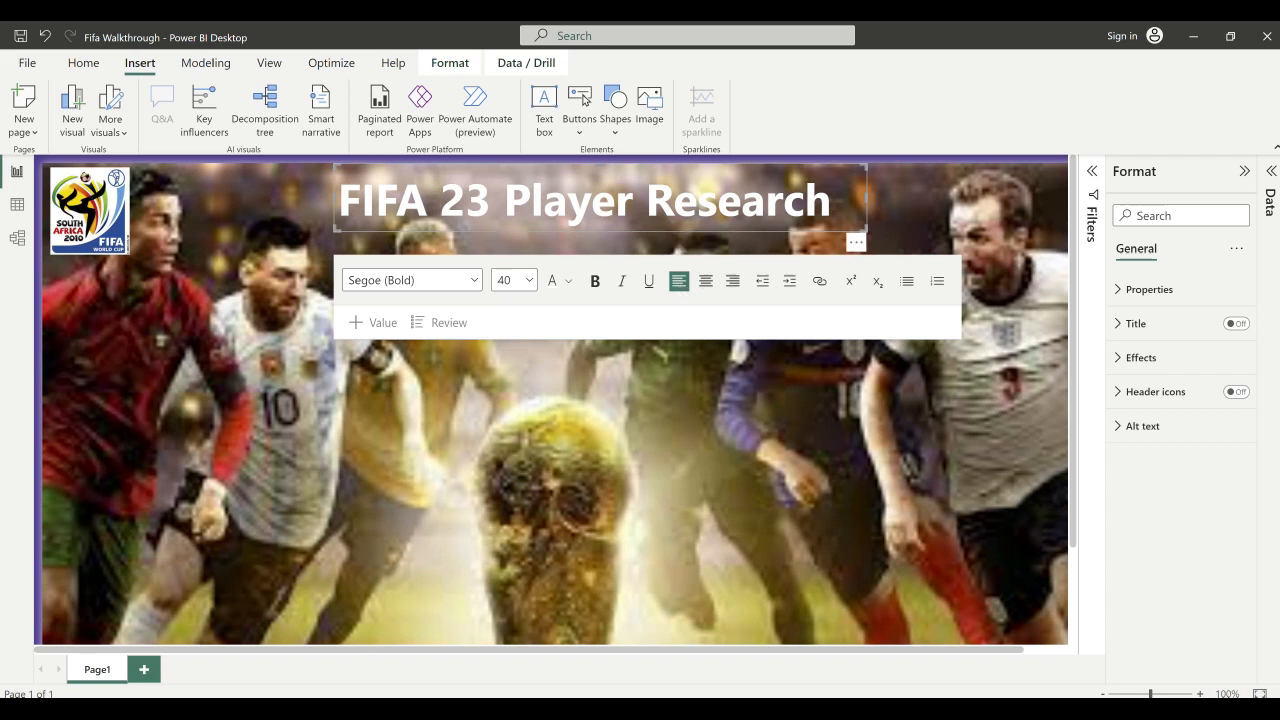
{"action": "left_click_drag", "start_coordinate": [832, 200], "coordinate": [340, 205]}
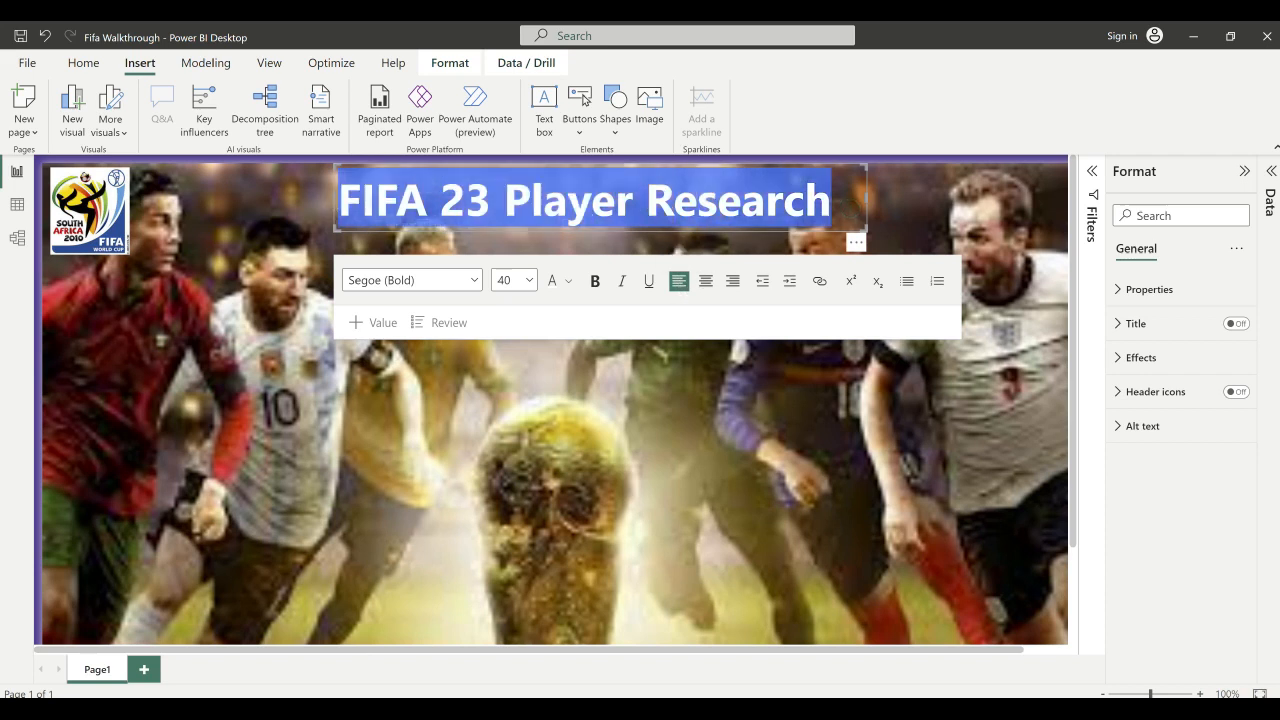
{"action": "left_click", "coordinate": [706, 282]}
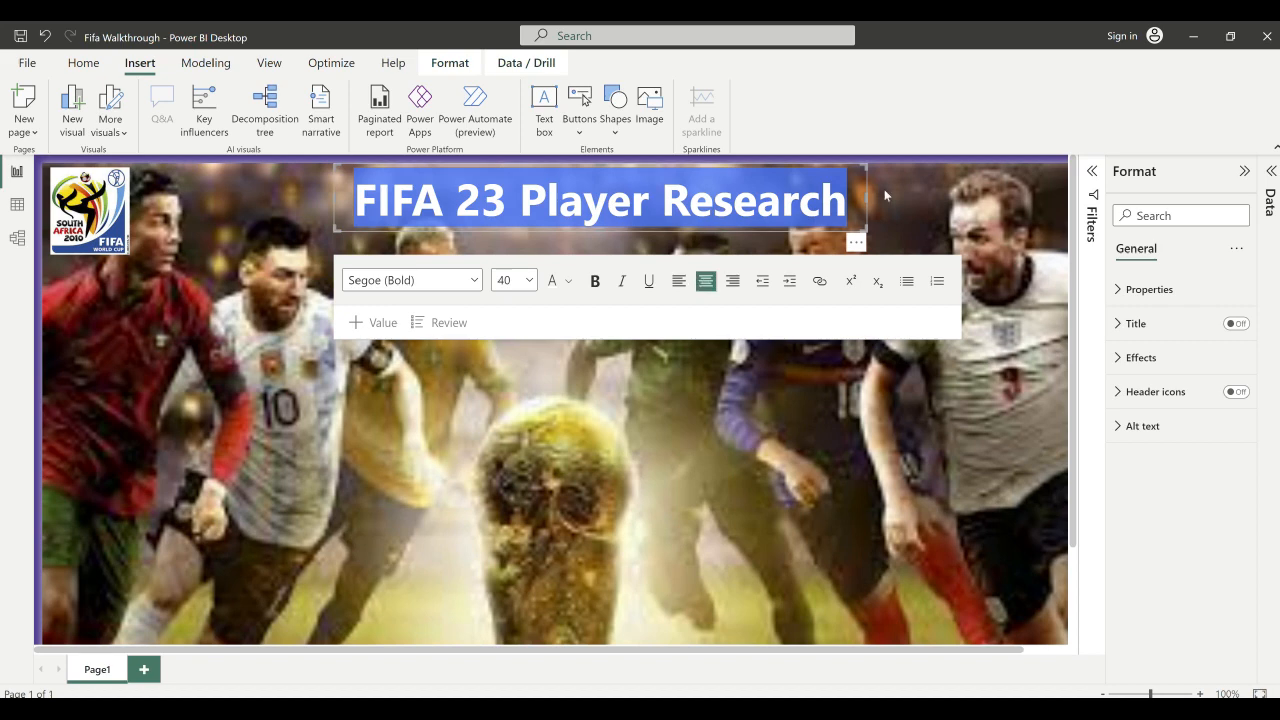
{"action": "left_click", "coordinate": [925, 211]}
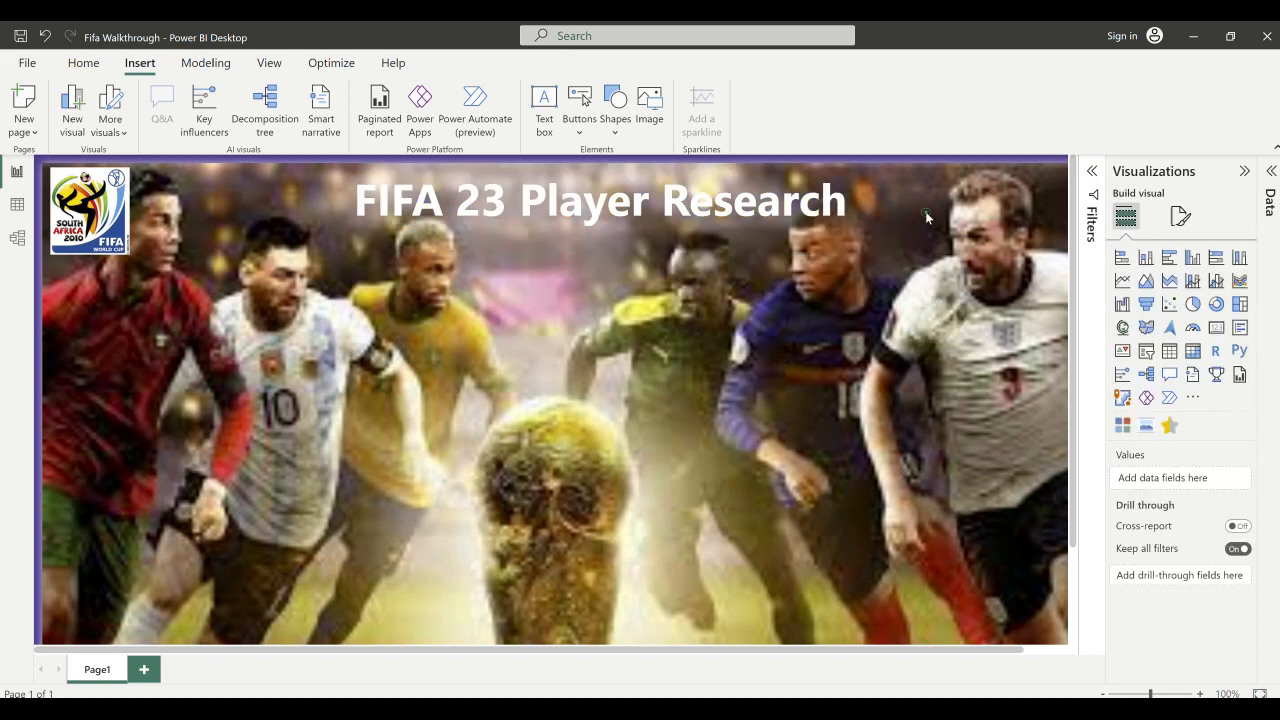
- Align the title text box to the horizontal center of the report page
{"action": "left_click", "coordinate": [806, 232]}
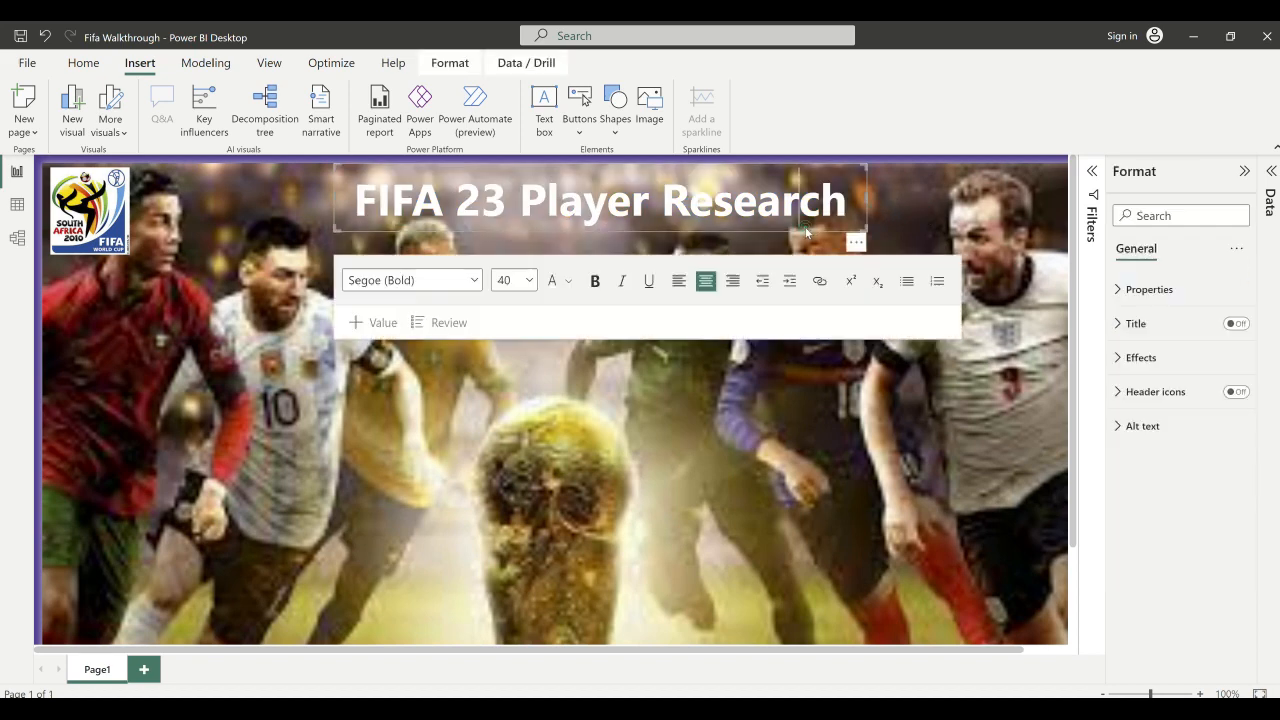
{"action": "left_click", "coordinate": [450, 64]}
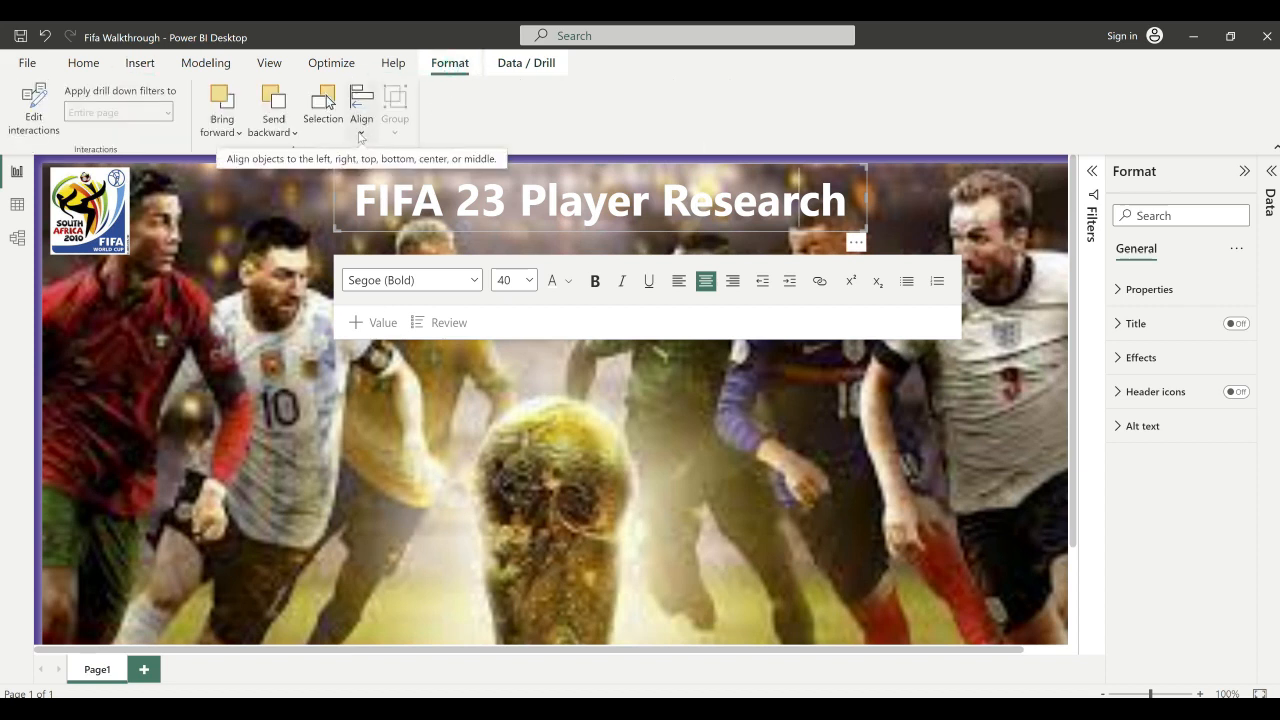
{"action": "left_click", "coordinate": [360, 136]}
{"action": "left_click", "coordinate": [368, 183]}
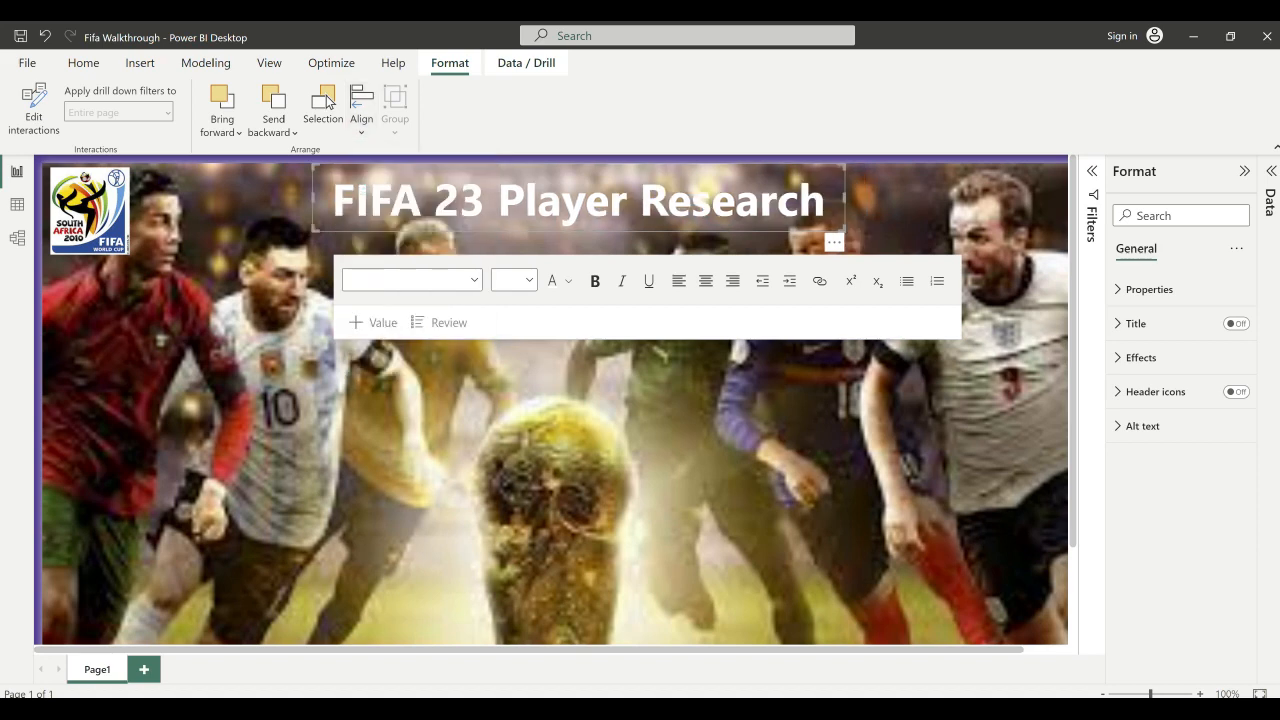
{"action": "left_click", "coordinate": [925, 228]}
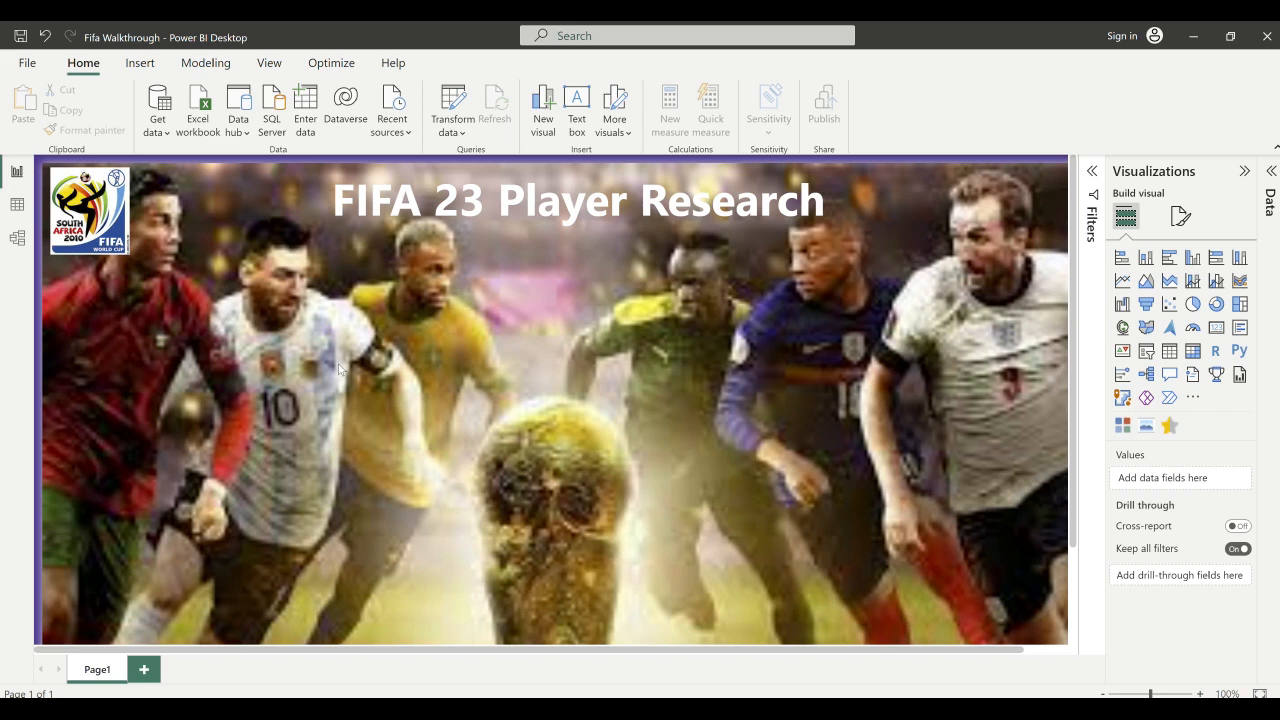
- Import the Fifa_23_Players_Data CSV file from Downloads and open it for transformation in Power Query Editor
{"action": "left_click", "coordinate": [152, 127]}
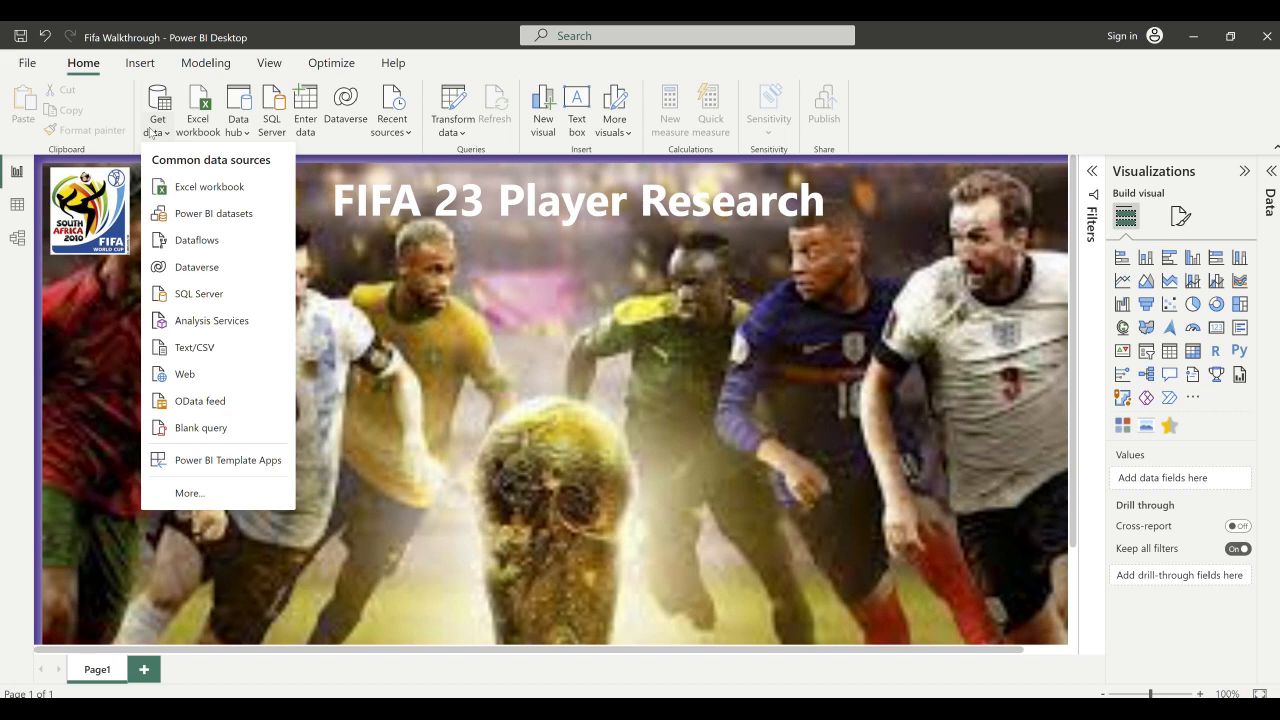
{"action": "left_click", "coordinate": [210, 349]}
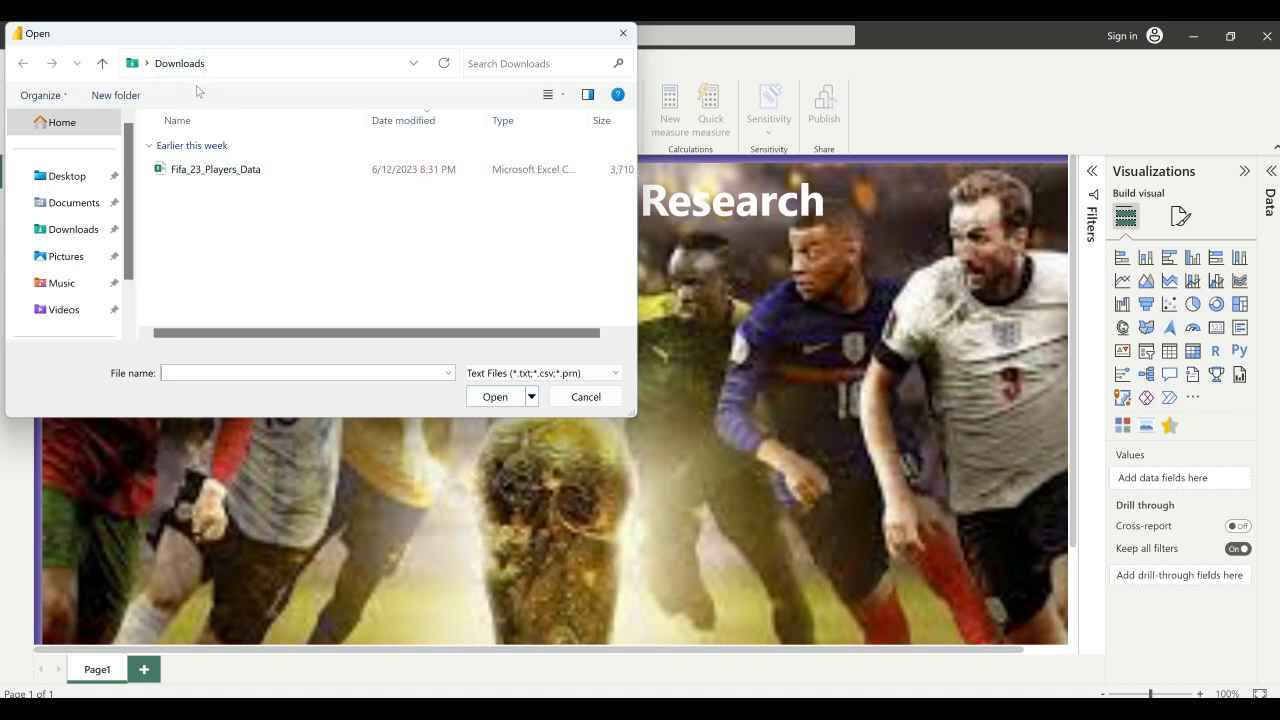
{"action": "left_click", "coordinate": [238, 172]}
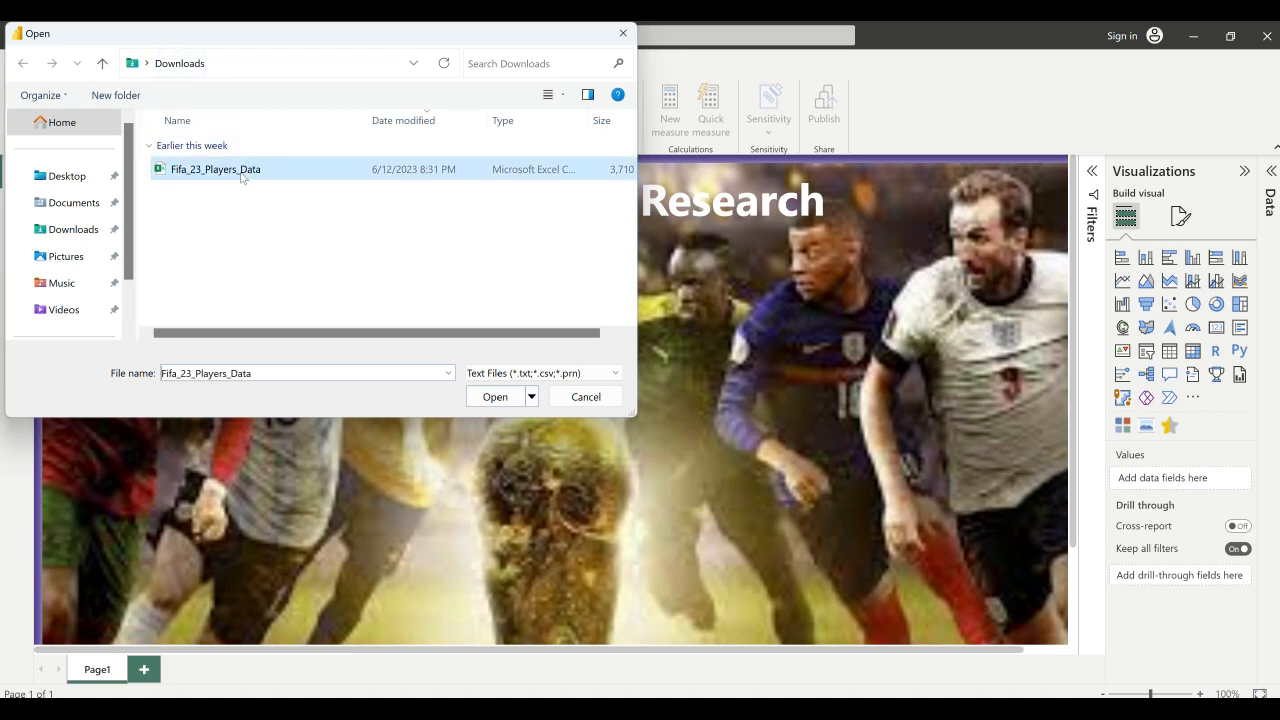
{"action": "left_click", "coordinate": [492, 398]}
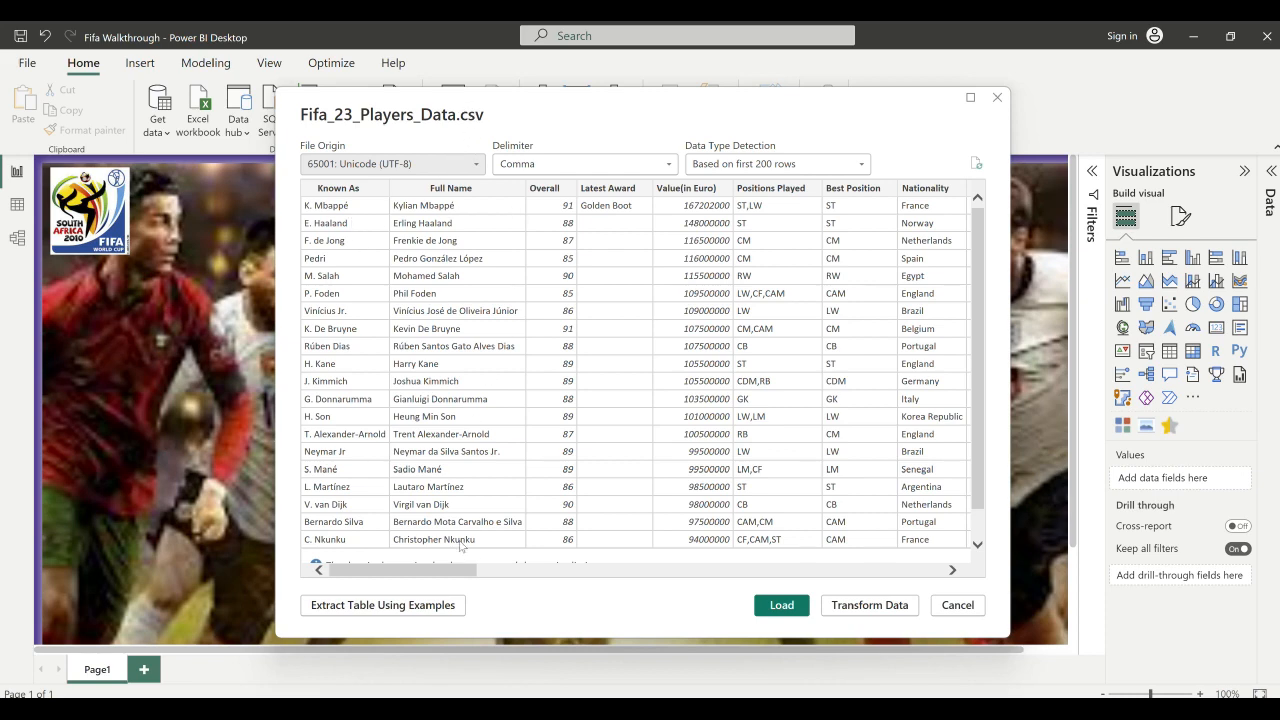
{"action": "left_click_drag", "start_coordinate": [449, 569], "coordinate": [420, 525]}
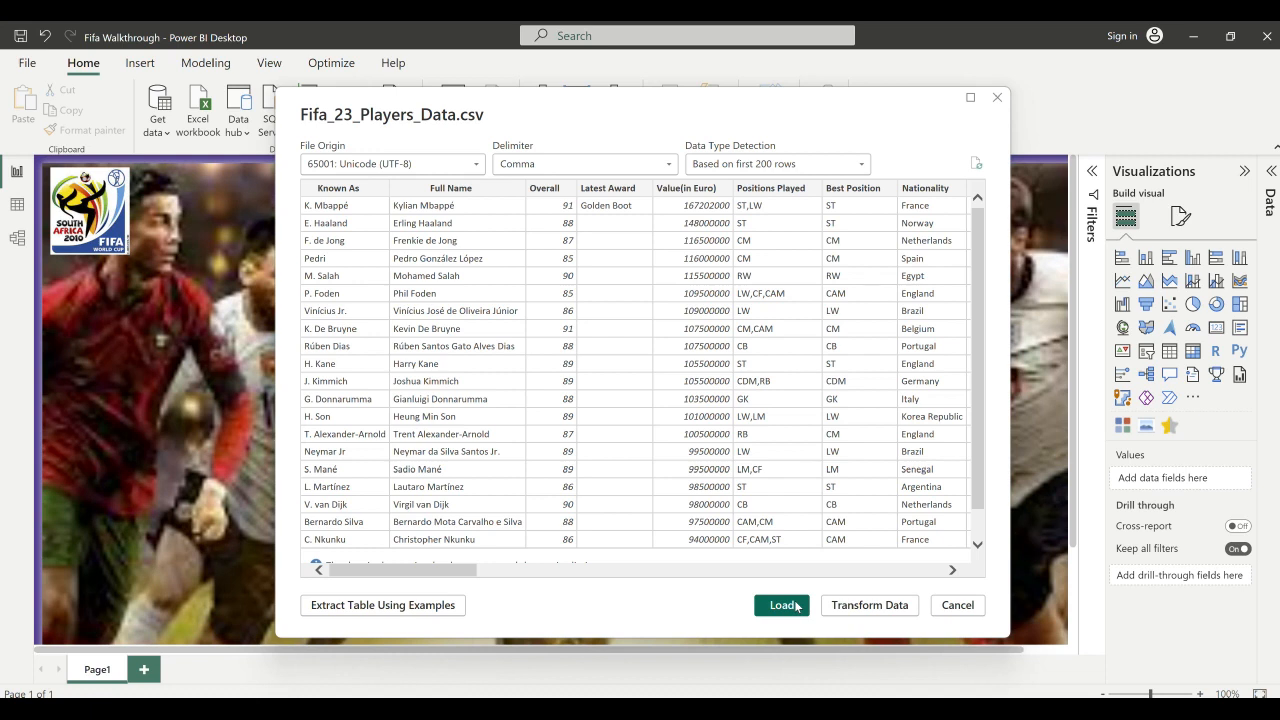
{"action": "left_click", "coordinate": [870, 606]}
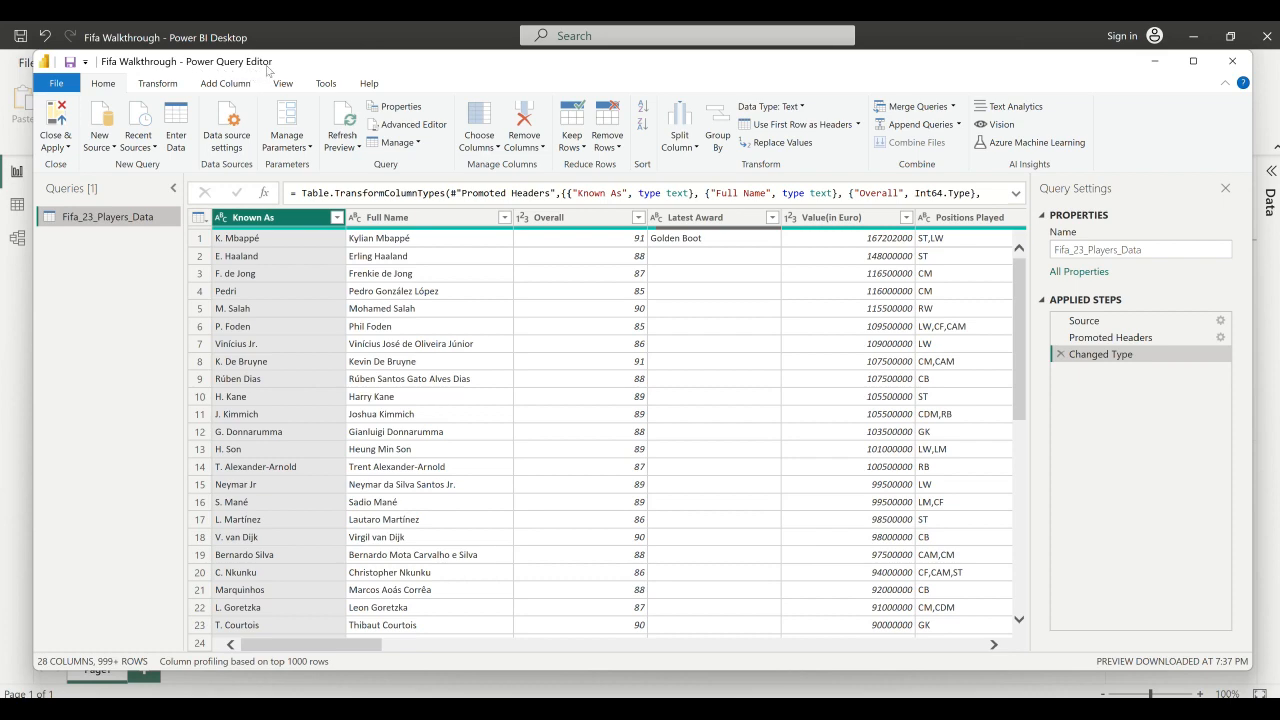
- Examine the imported columns of the Fifa_23_Players_Data query
{"action": "scroll", "coordinate": [287, 246], "scroll_direction": "right", "scroll_amount": 2}
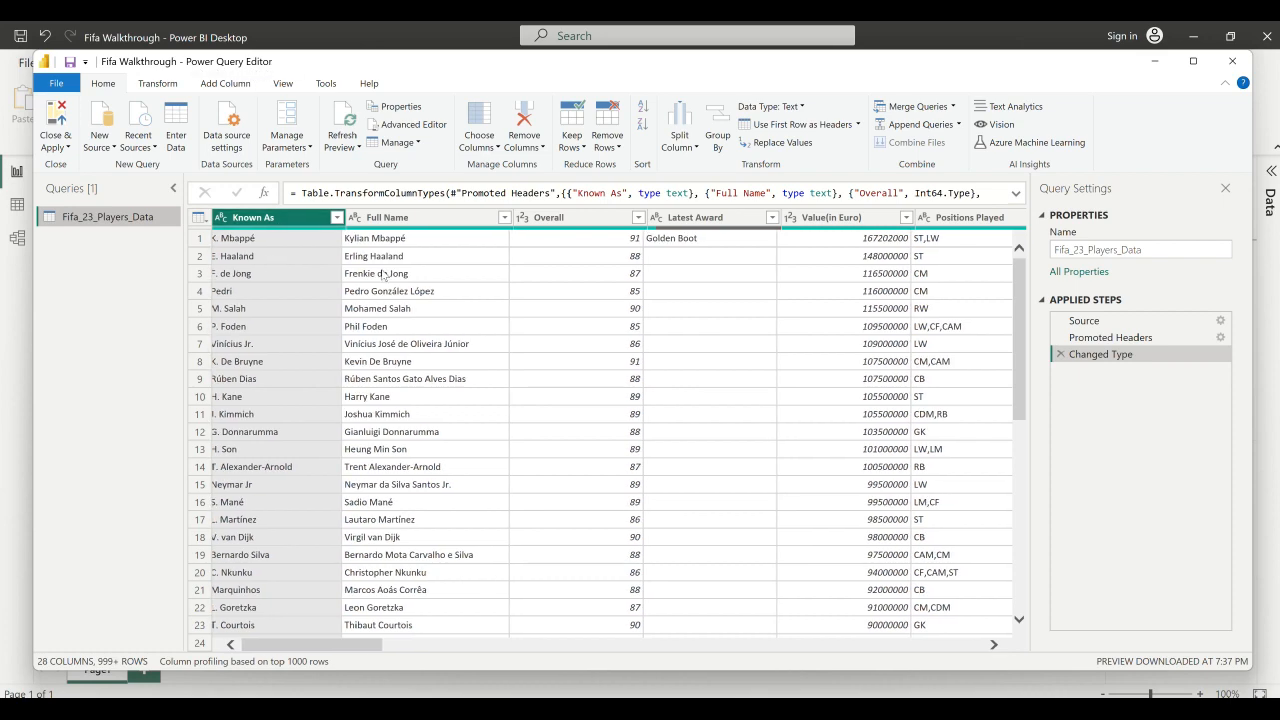
{"action": "scroll", "coordinate": [534, 307], "scroll_direction": "right", "scroll_amount": 12}
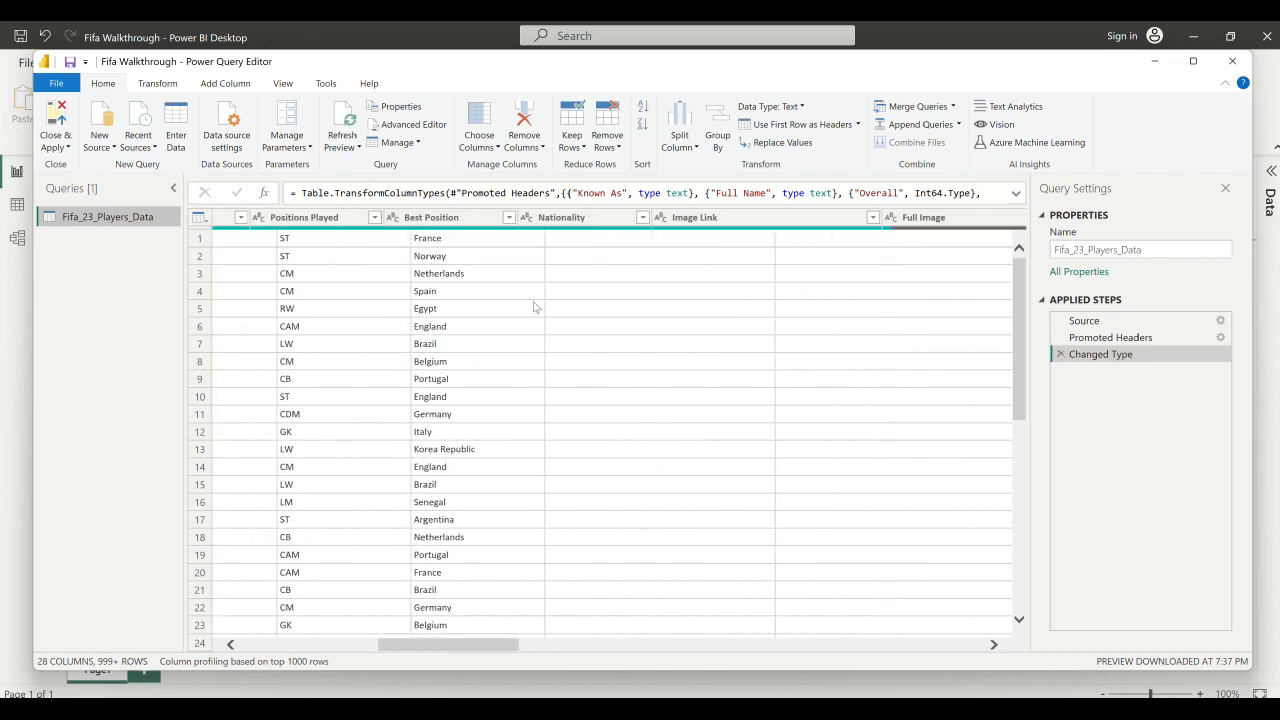
{"action": "scroll", "coordinate": [534, 307], "scroll_direction": "right", "scroll_amount": 3}
{"action": "scroll", "coordinate": [534, 307], "scroll_direction": "right", "scroll_amount": 6}
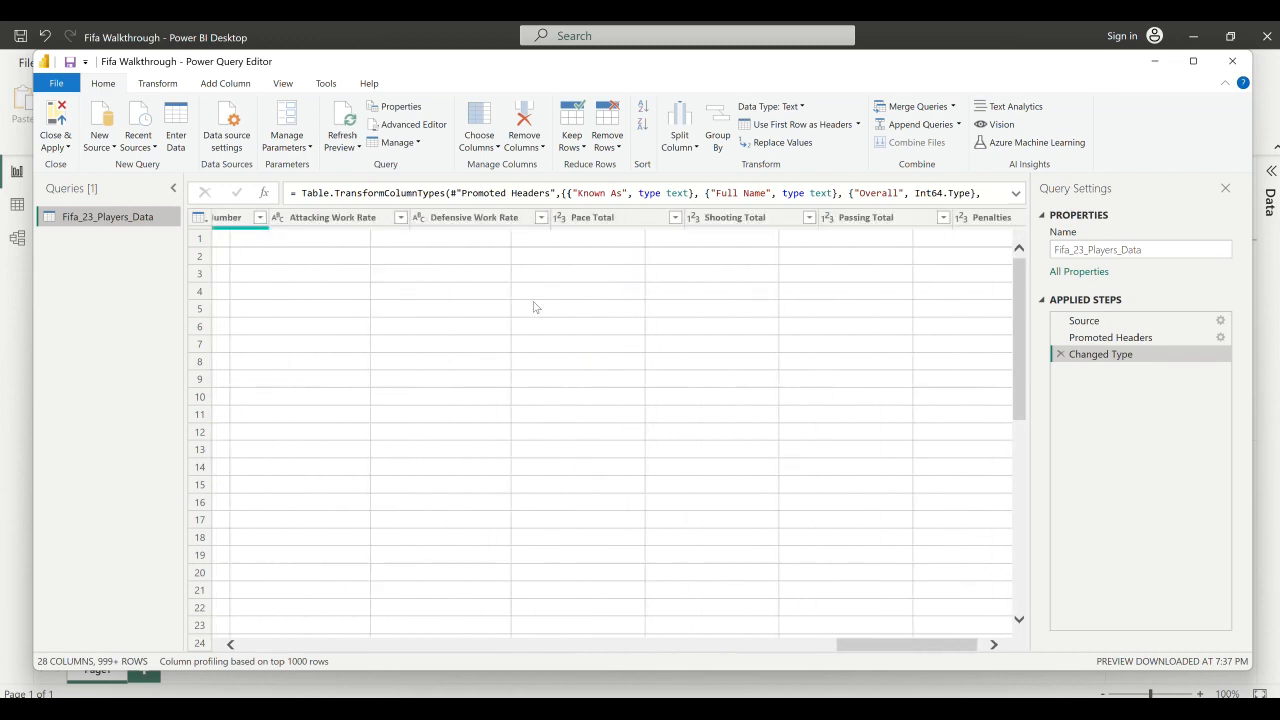
{"action": "scroll", "coordinate": [534, 307], "scroll_direction": "left", "scroll_amount": 8}
{"action": "scroll", "coordinate": [534, 307], "scroll_direction": "left", "scroll_amount": 4}
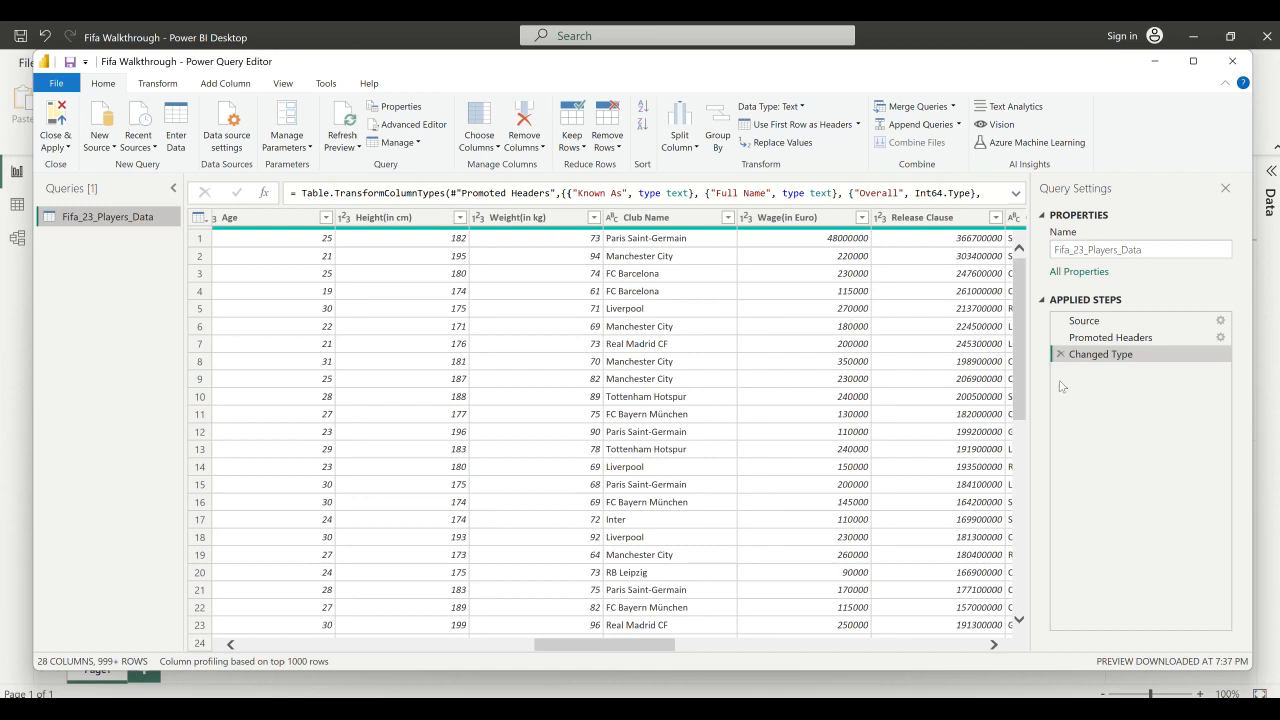
- Review the query's Source and Promoted Headers steps and delete the automatic Changed Type step
{"action": "left_click", "coordinate": [1100, 321]}
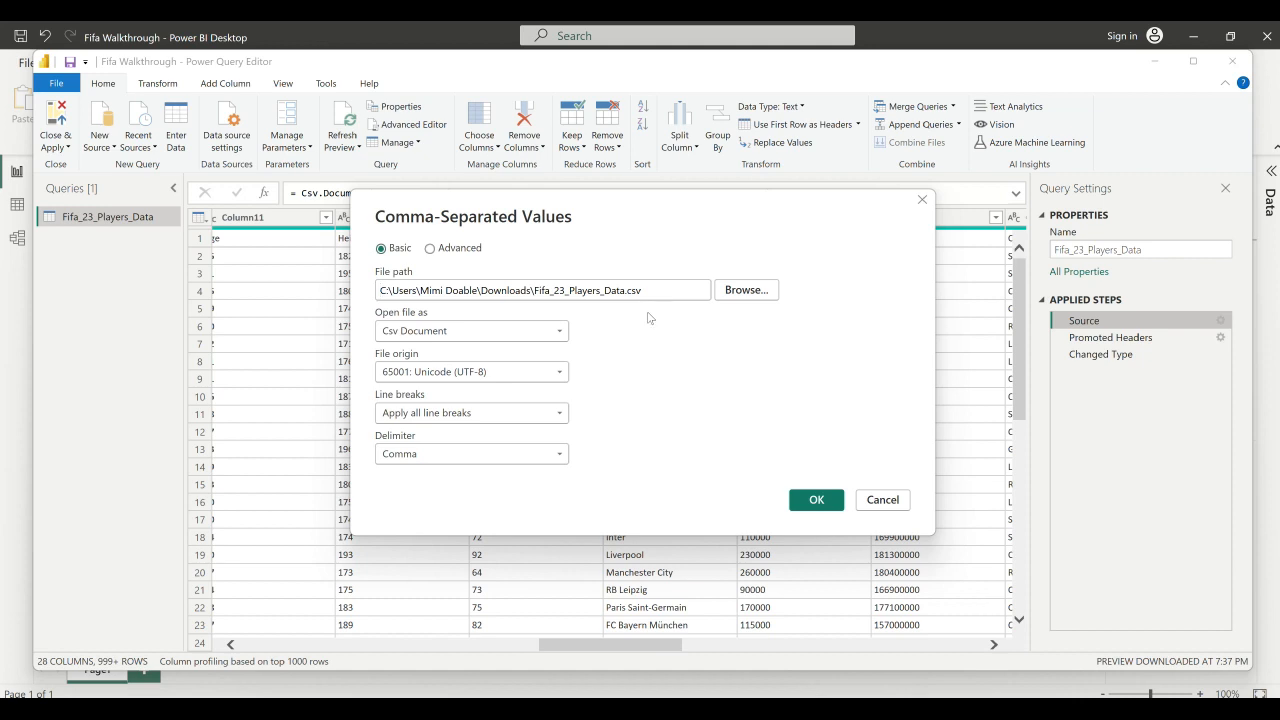
{"action": "left_click", "coordinate": [922, 202]}
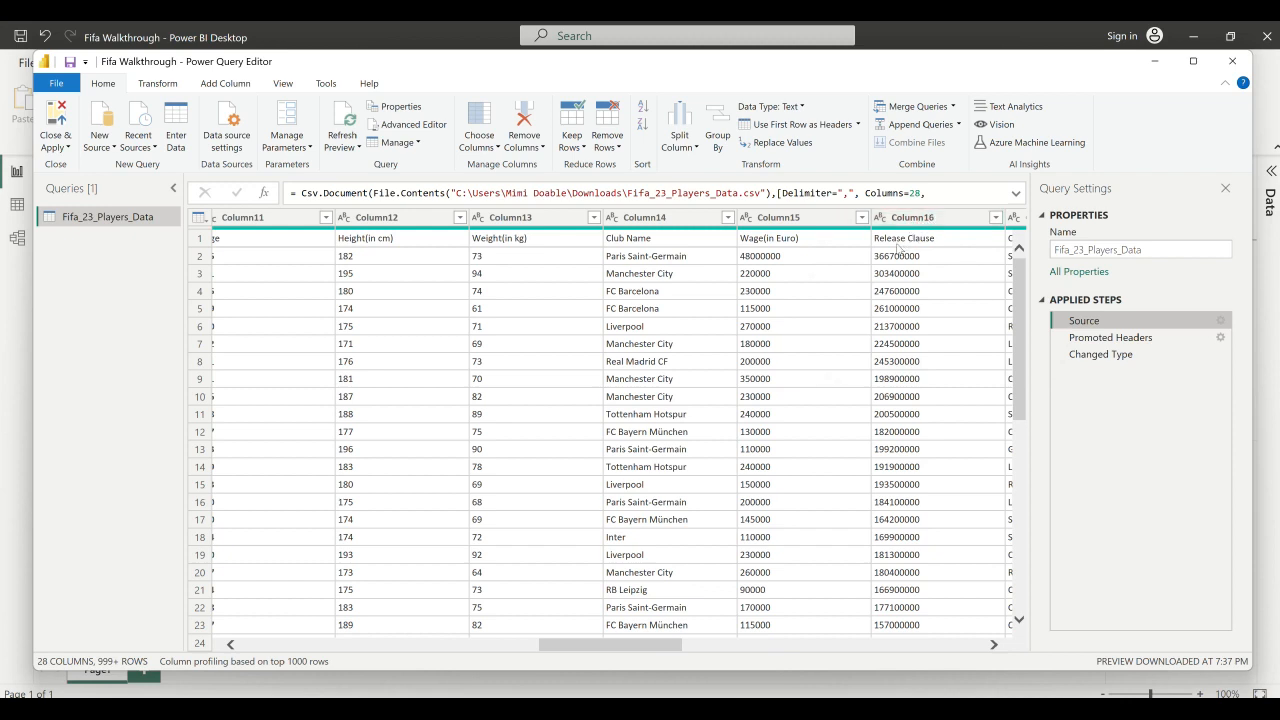
{"action": "left_click", "coordinate": [1100, 338]}
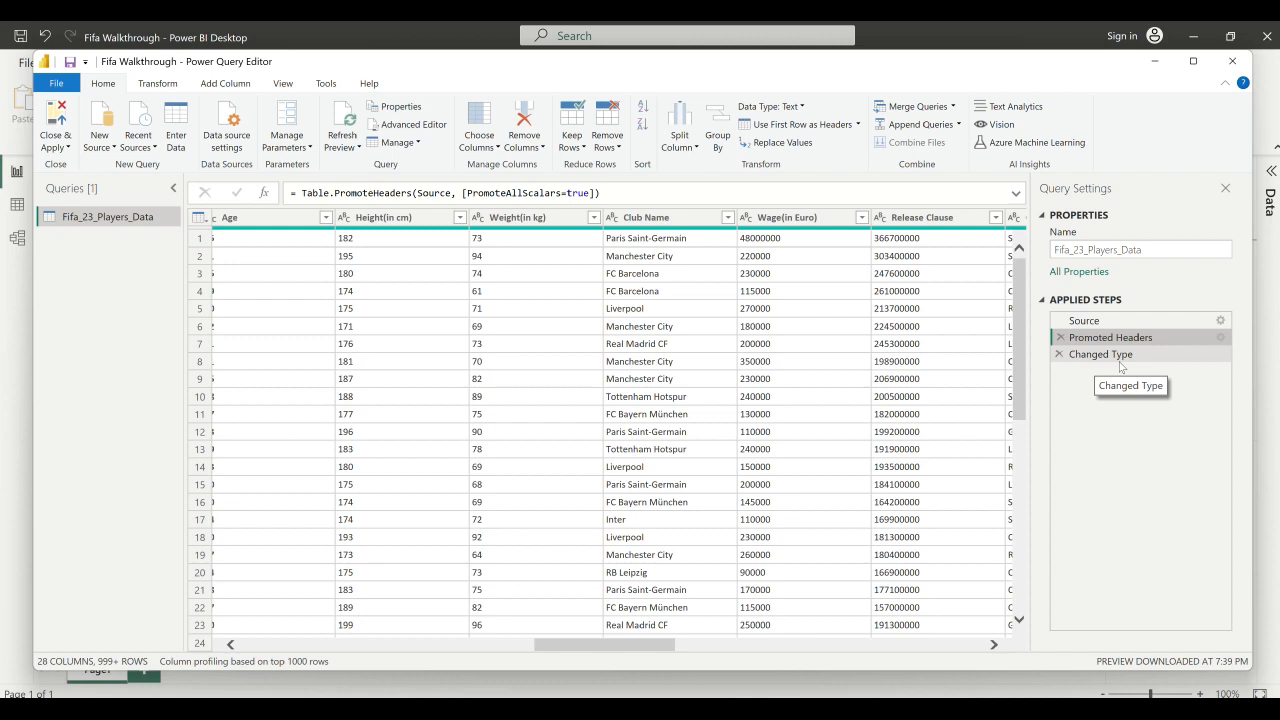
{"action": "left_click", "coordinate": [1060, 355]}
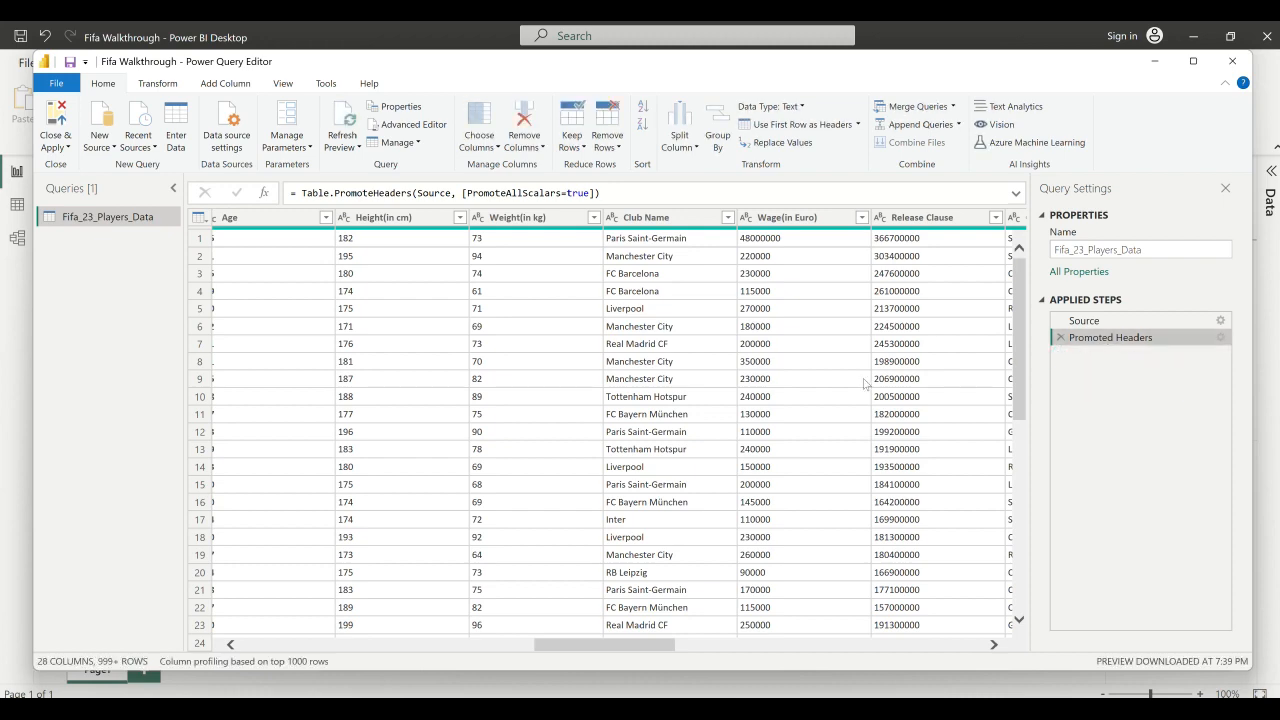
- Set the Overall column's data type to Whole Number
{"action": "scroll", "coordinate": [666, 427], "scroll_direction": "left", "scroll_amount": 10}
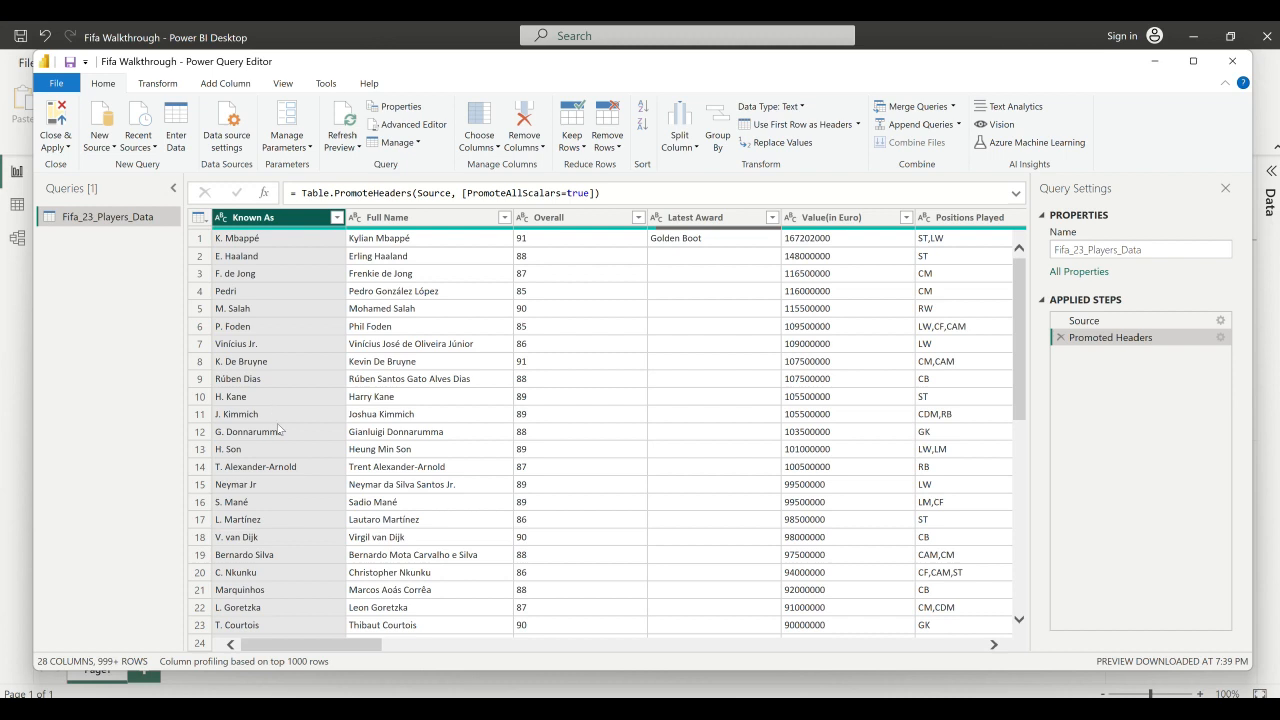
{"action": "left_click", "coordinate": [387, 222]}
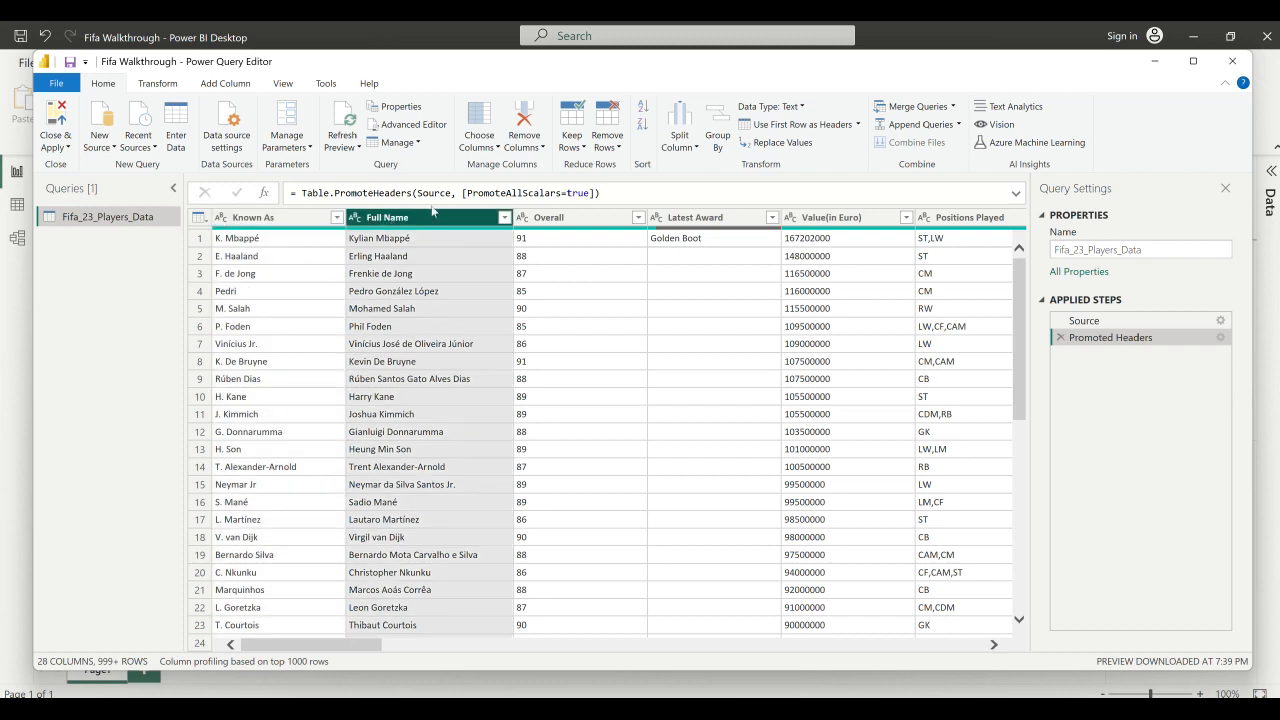
{"action": "left_click", "coordinate": [564, 222]}
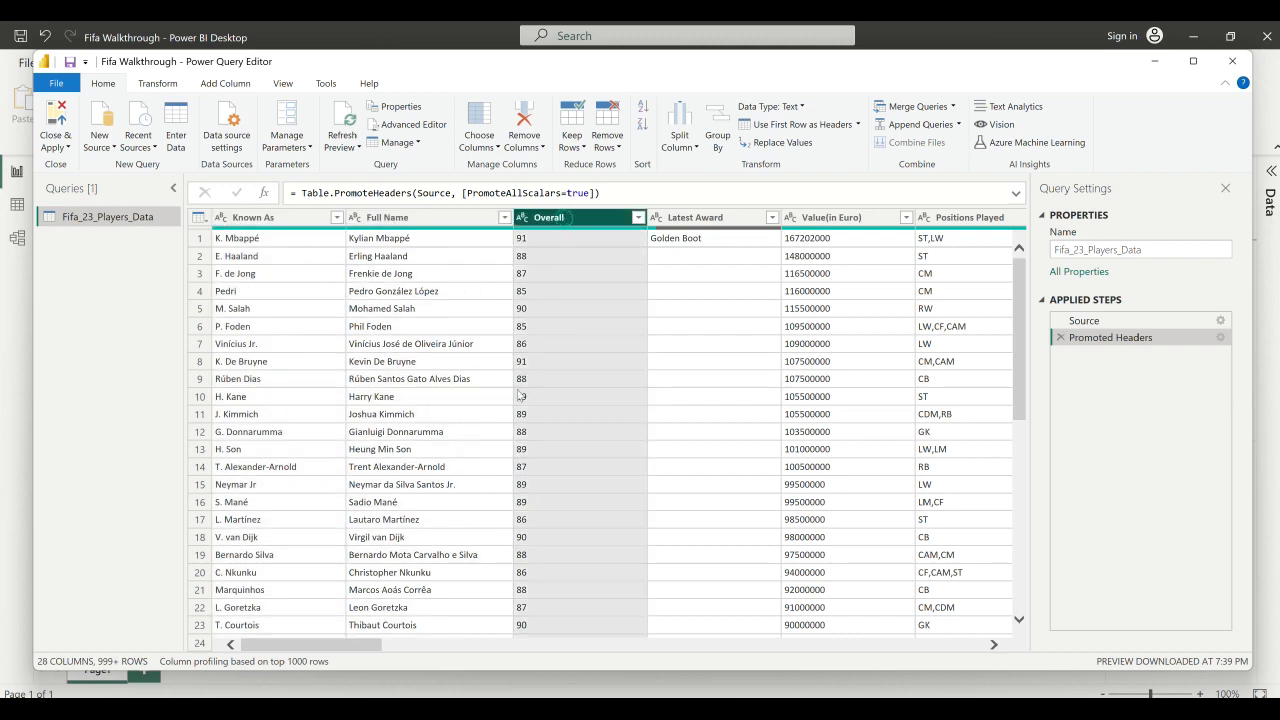
{"action": "left_click", "coordinate": [523, 219]}
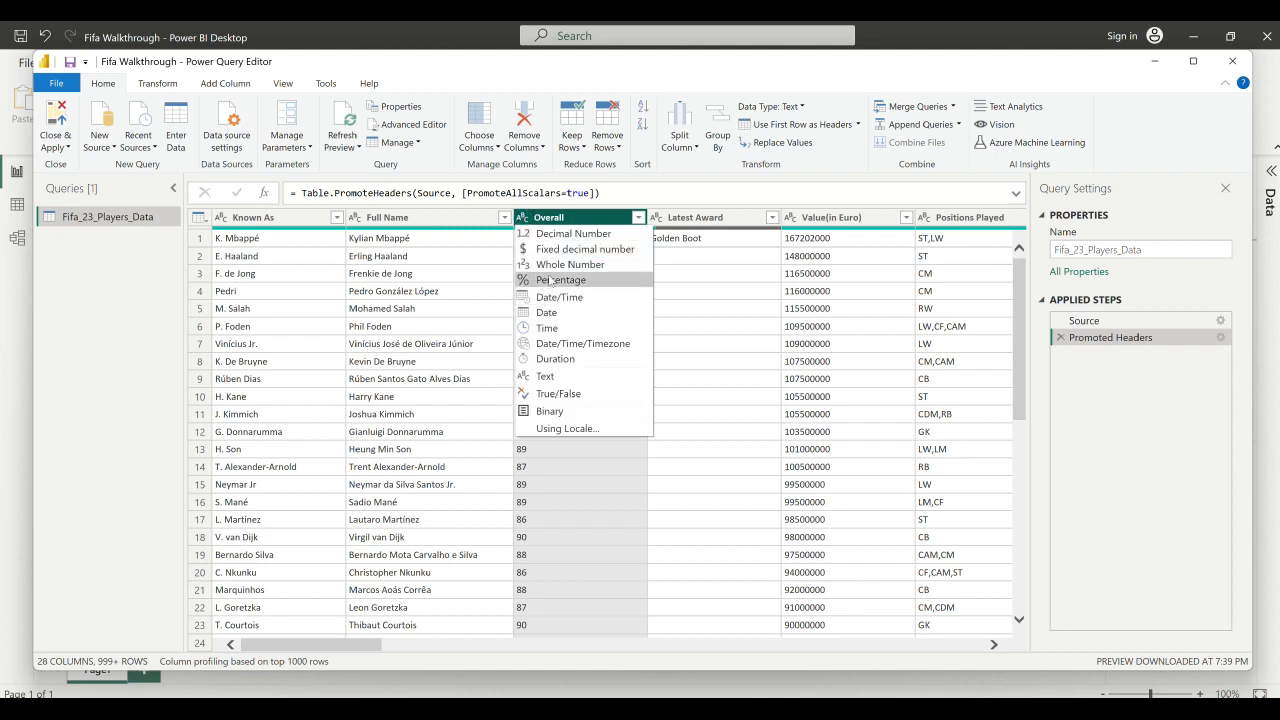
{"action": "left_click", "coordinate": [552, 266]}
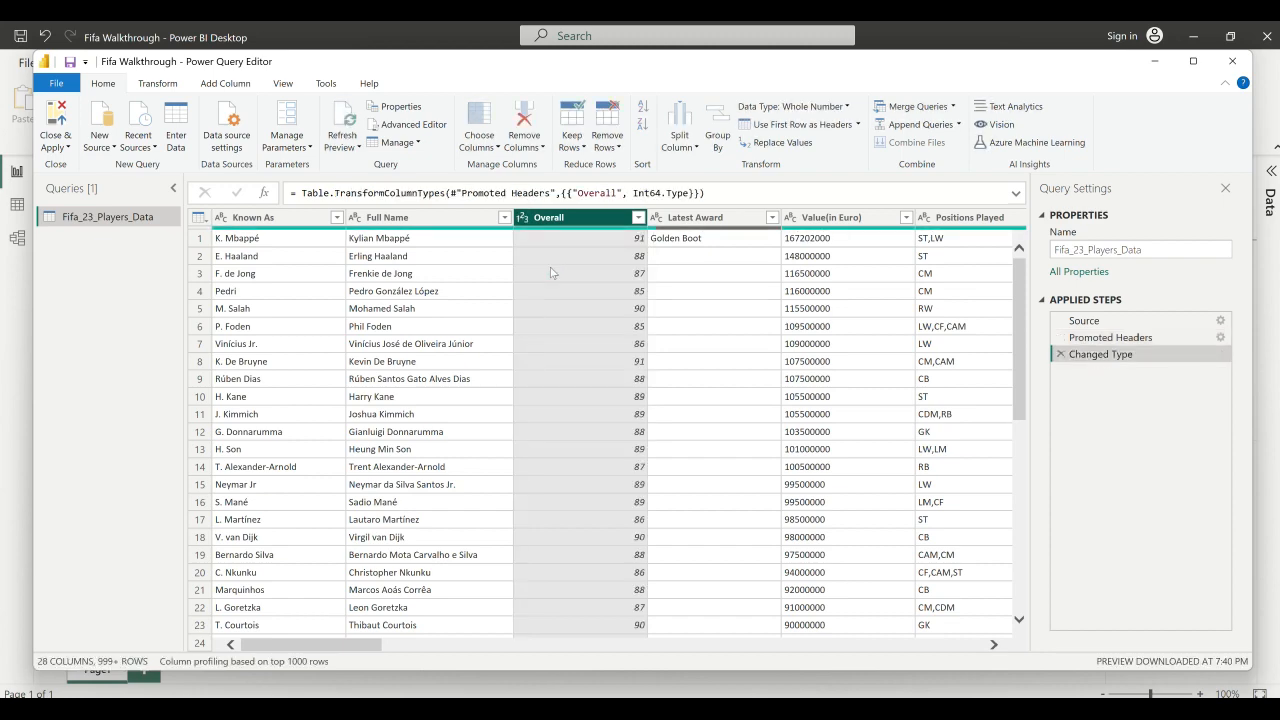
- Set the Value(in Euro) column's data type to Fixed decimal number and check the values in its rows
{"action": "scroll", "coordinate": [733, 294], "scroll_direction": "right", "scroll_amount": 3}
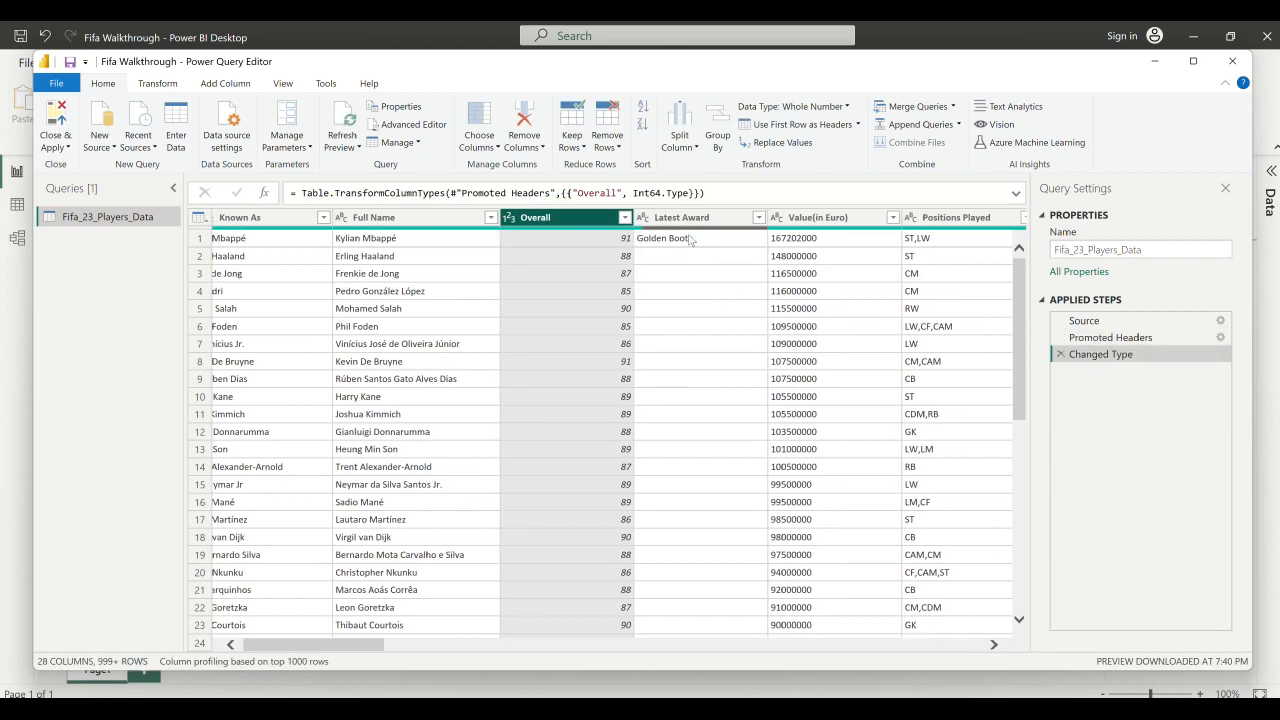
{"action": "scroll", "coordinate": [689, 240], "scroll_direction": "right", "scroll_amount": 3}
{"action": "scroll", "coordinate": [561, 260], "scroll_direction": "right", "scroll_amount": 2}
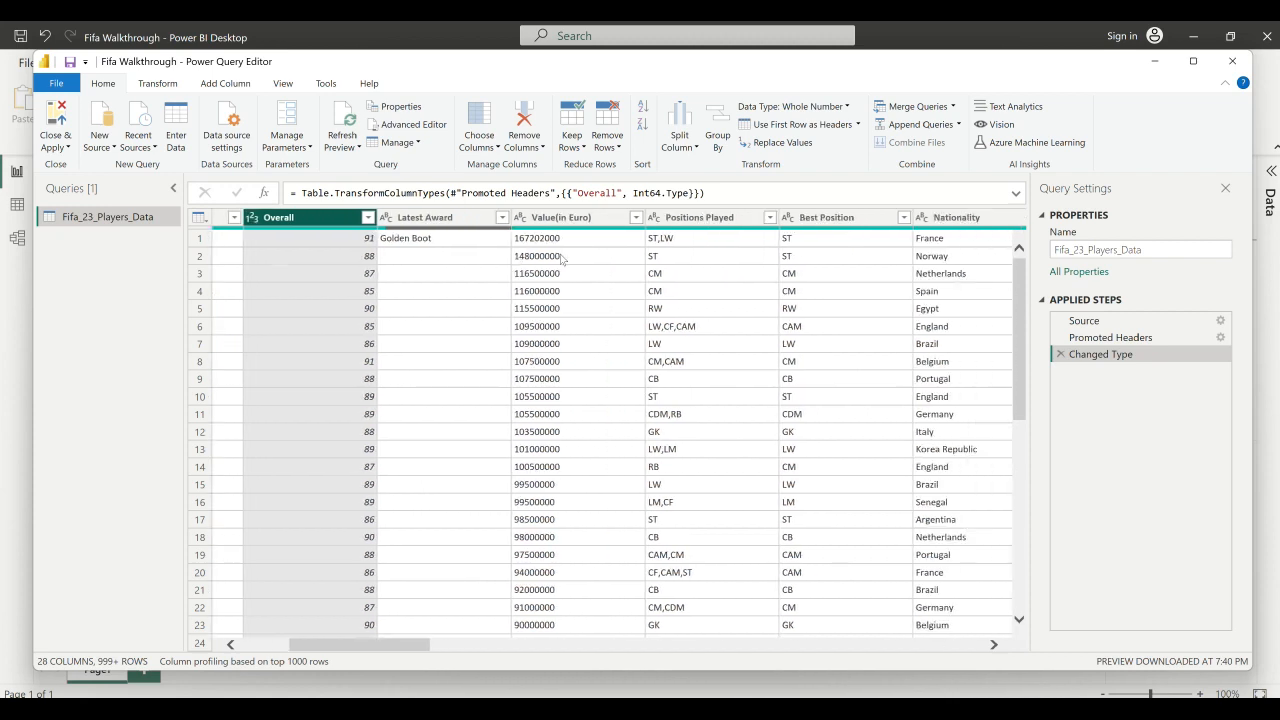
{"action": "left_click", "coordinate": [522, 221]}
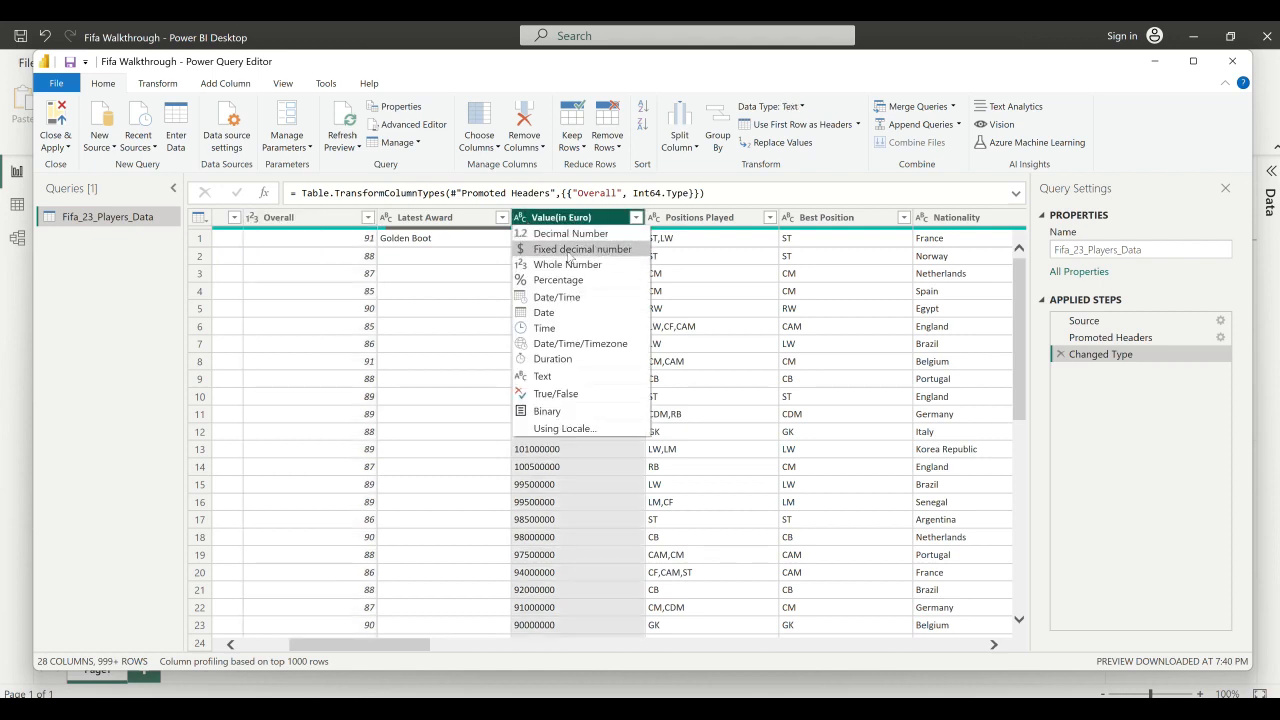
{"action": "left_click", "coordinate": [568, 252]}
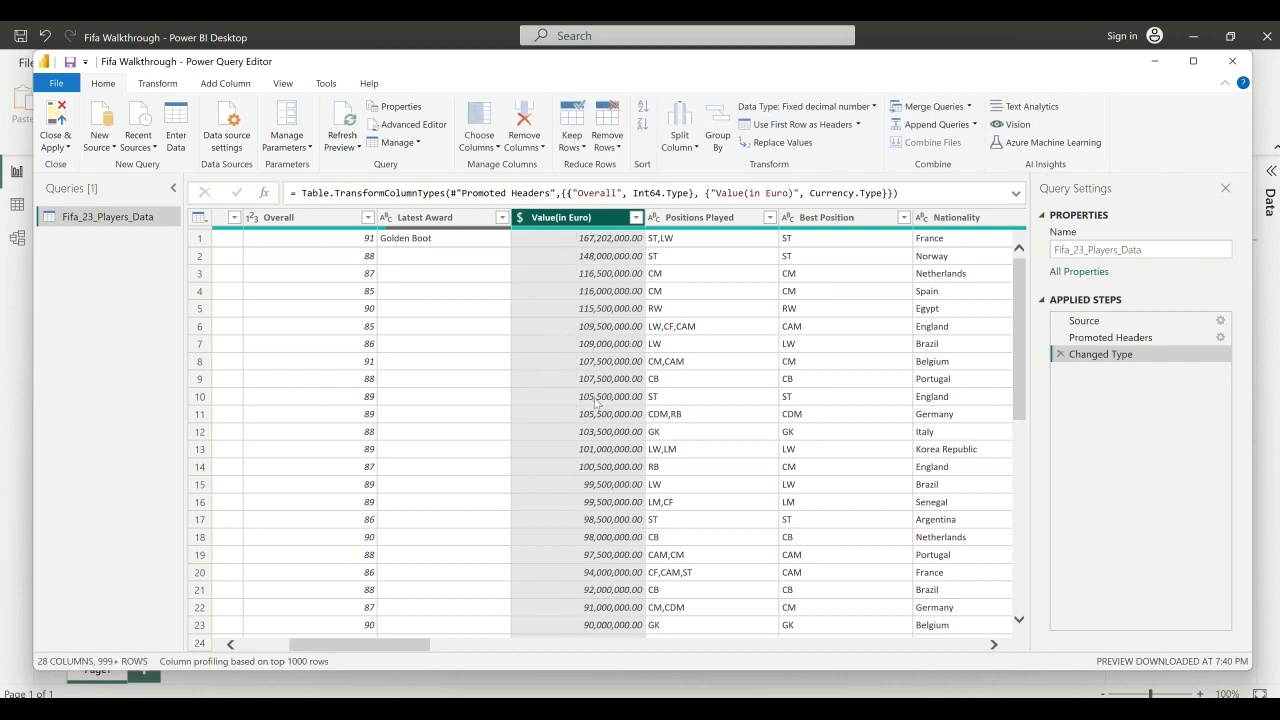
{"action": "scroll", "coordinate": [596, 402], "scroll_direction": "down", "scroll_amount": 6}
{"action": "scroll", "coordinate": [596, 402], "scroll_direction": "down", "scroll_amount": 3}
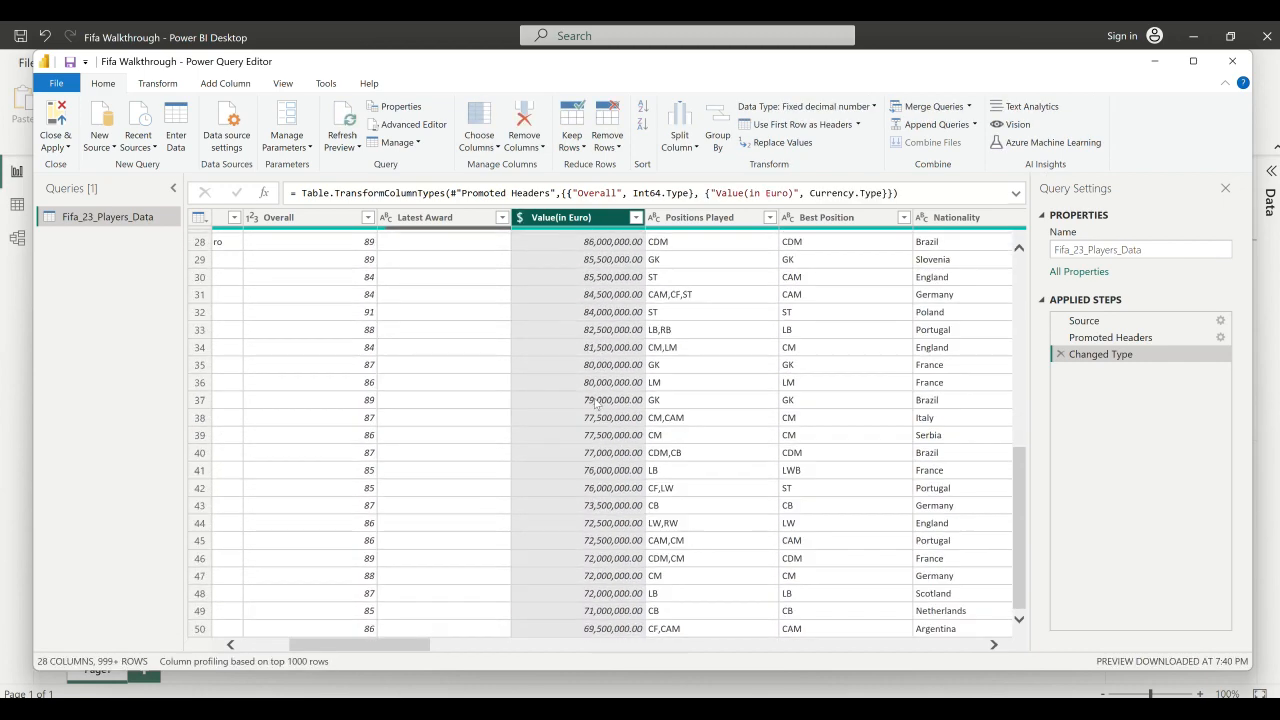
{"action": "scroll", "coordinate": [596, 402], "scroll_direction": "up", "scroll_amount": 3}
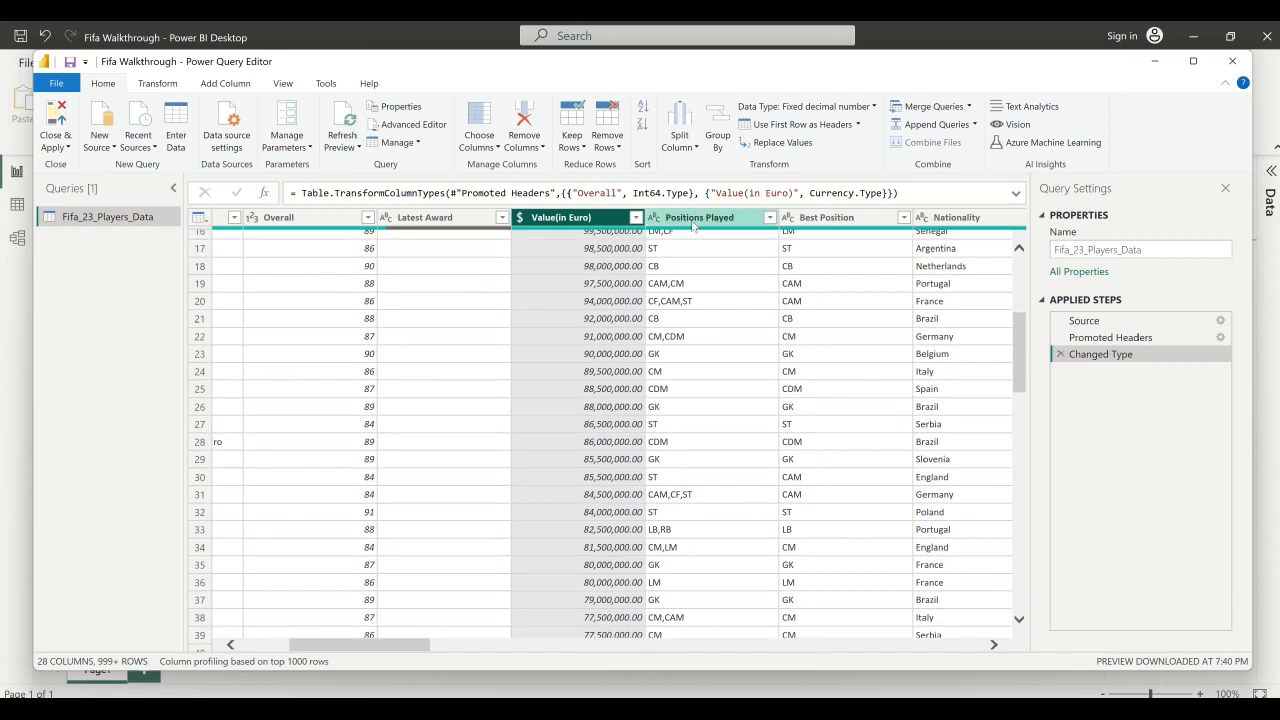
- Set the data type of the Age, Height(in cm) and Weight(in kg) columns to Whole Number
{"action": "scroll", "coordinate": [841, 285], "scroll_direction": "right", "scroll_amount": 5}
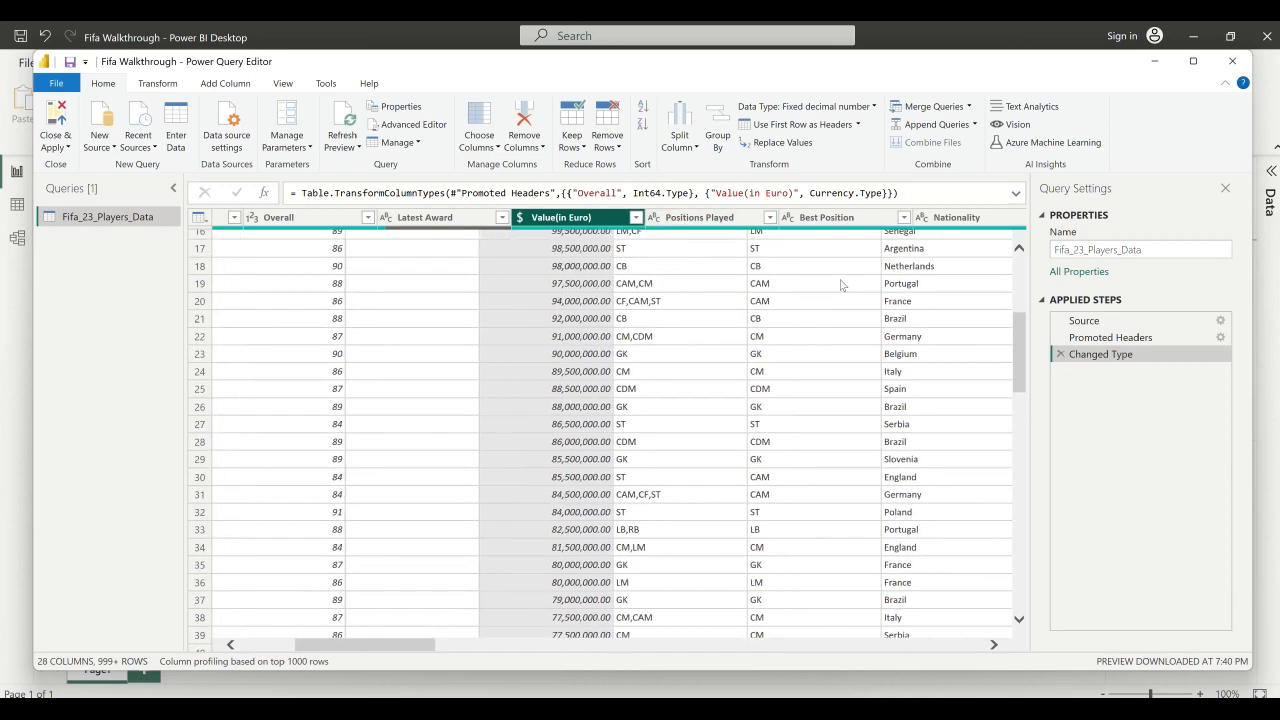
{"action": "scroll", "coordinate": [815, 295], "scroll_direction": "right", "scroll_amount": 5}
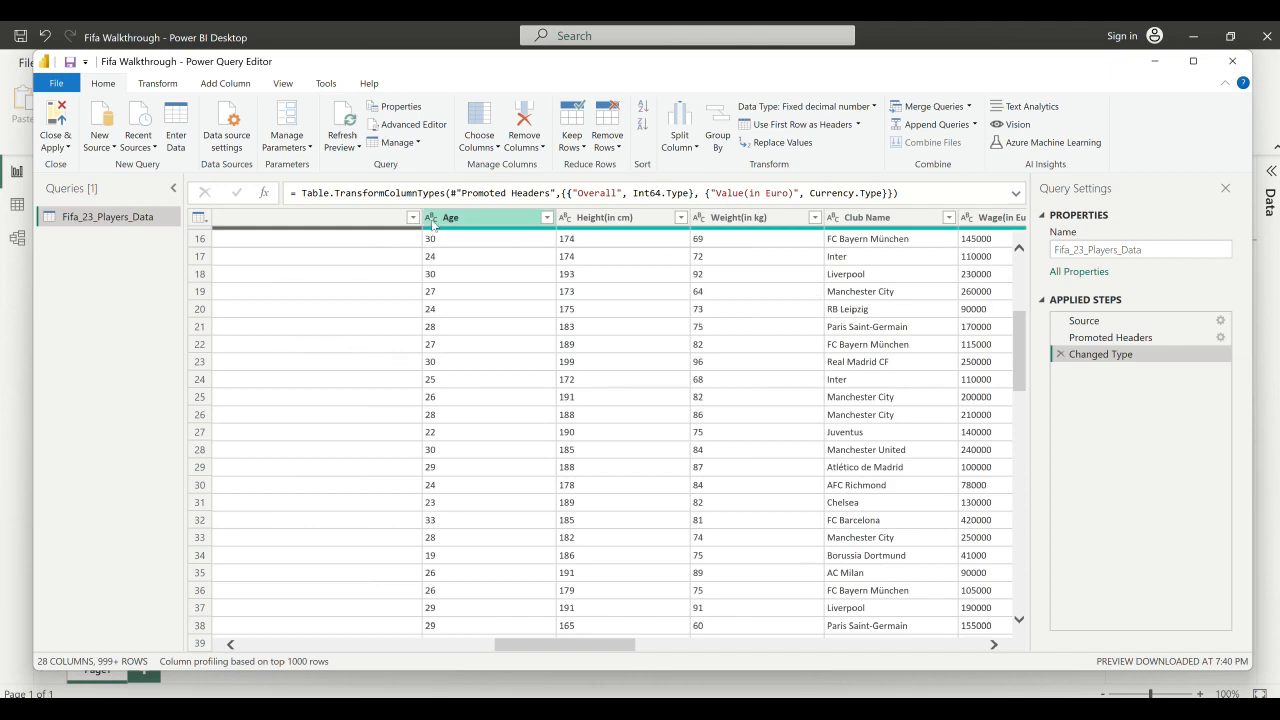
{"action": "left_click", "coordinate": [432, 220]}
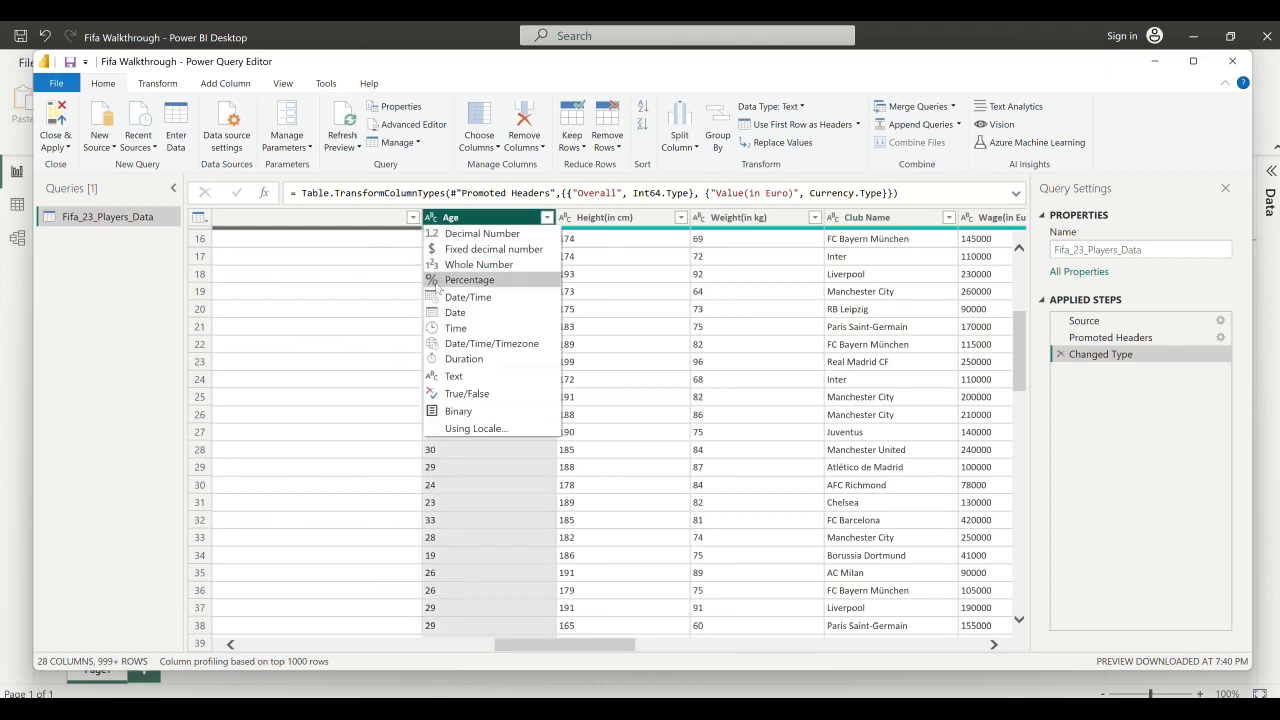
{"action": "left_click", "coordinate": [452, 266]}
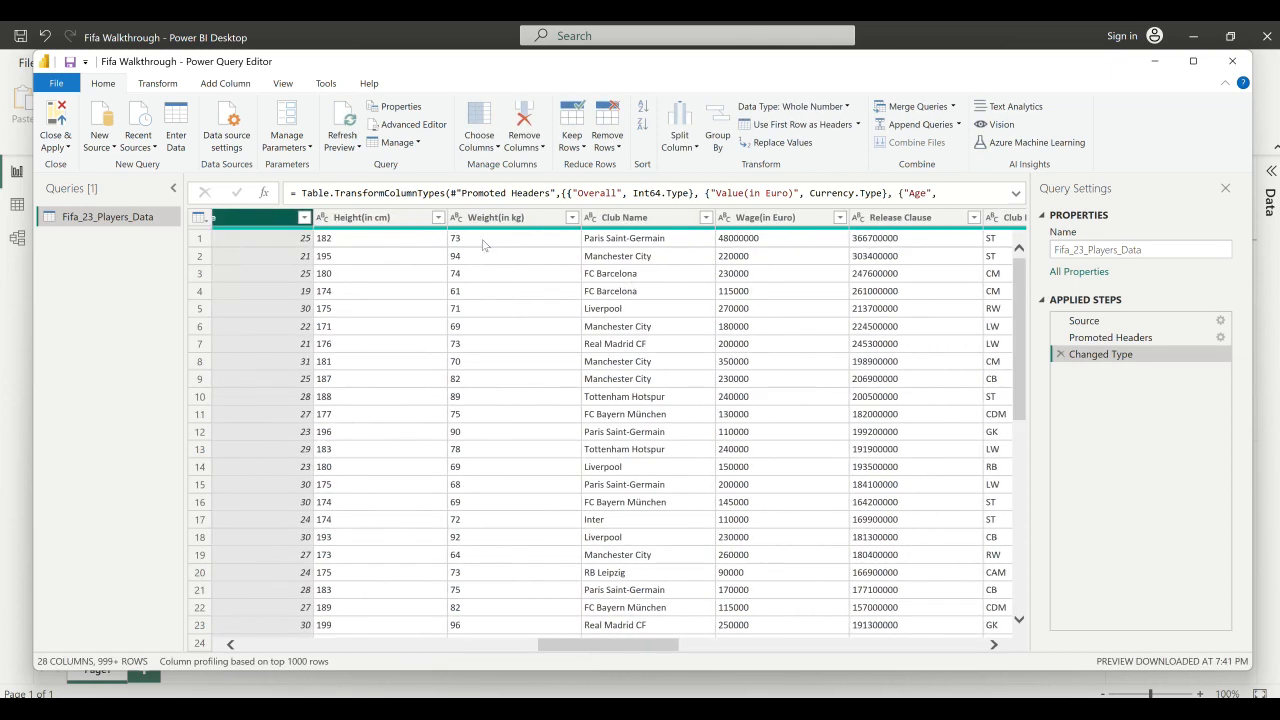
{"action": "left_click", "coordinate": [330, 222]}
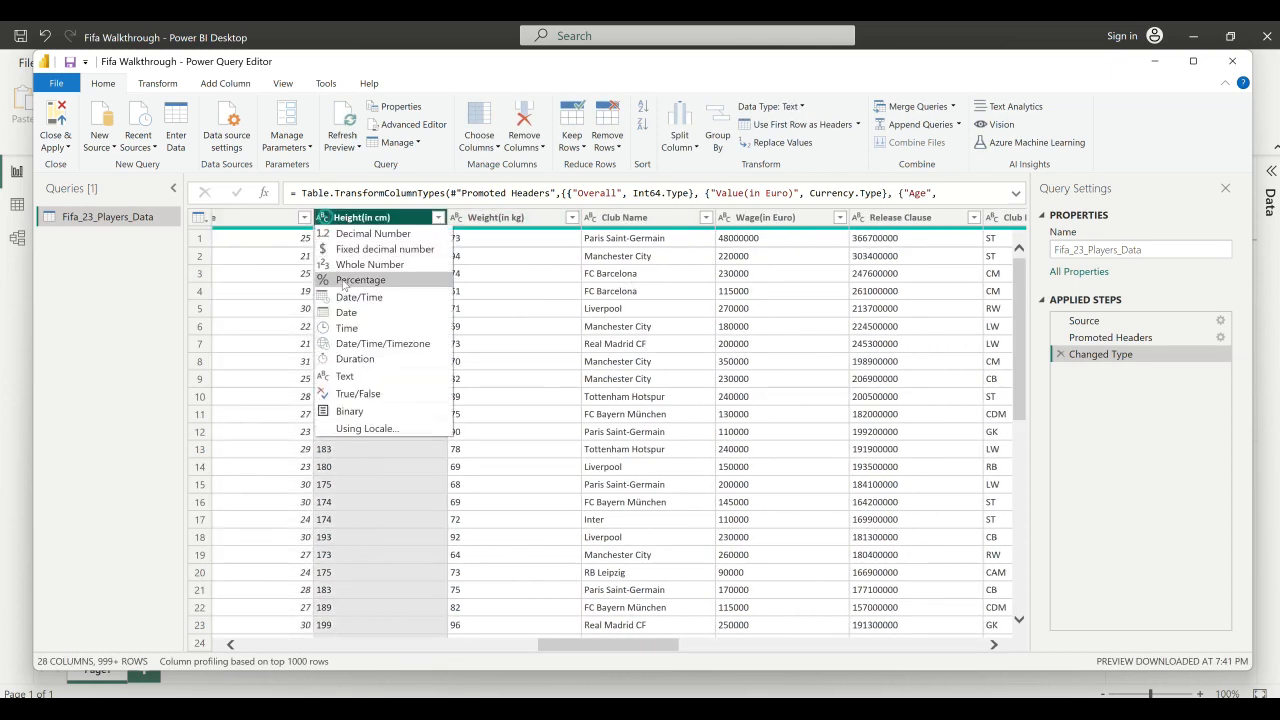
{"action": "left_click", "coordinate": [347, 264]}
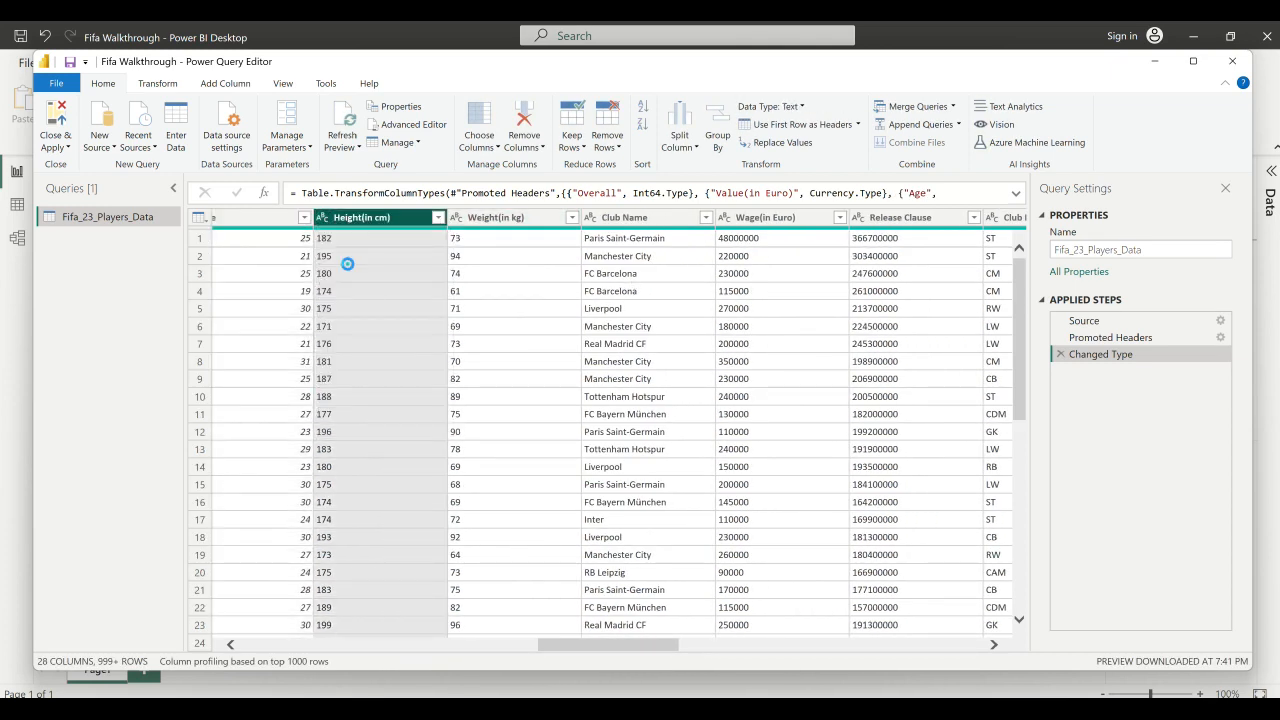
{"action": "left_click", "coordinate": [457, 217]}
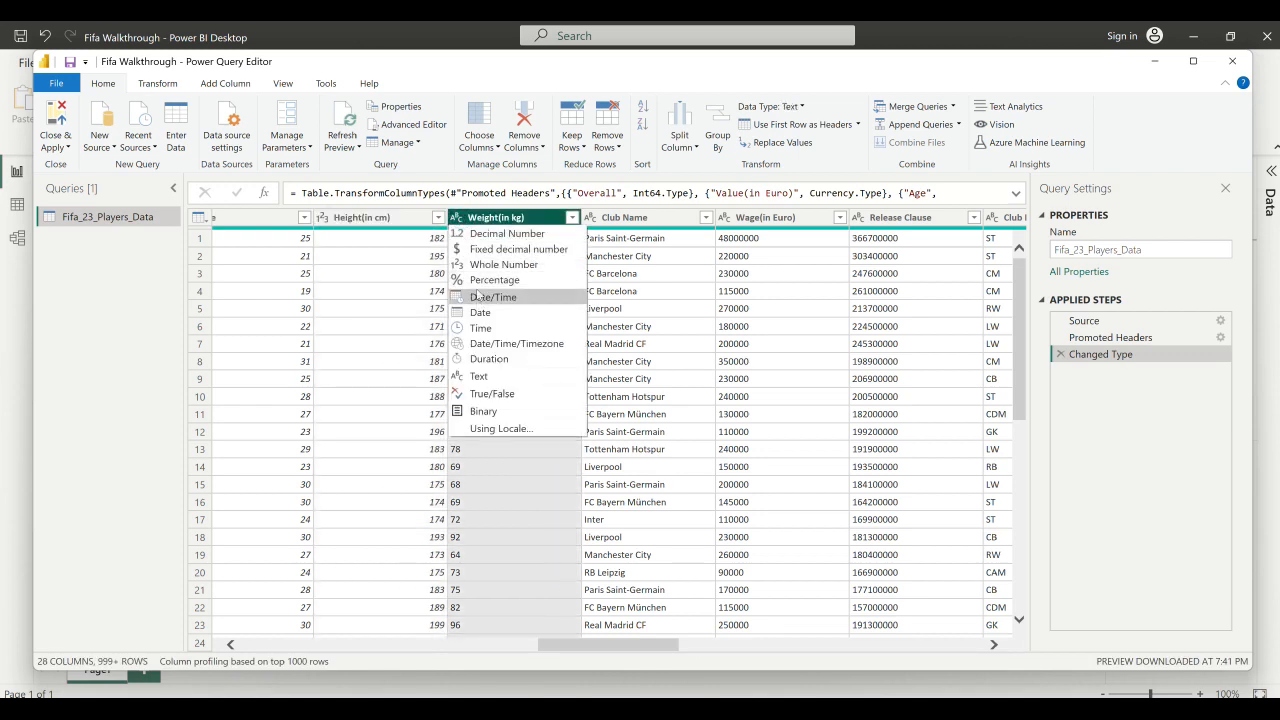
{"action": "left_click", "coordinate": [476, 267]}
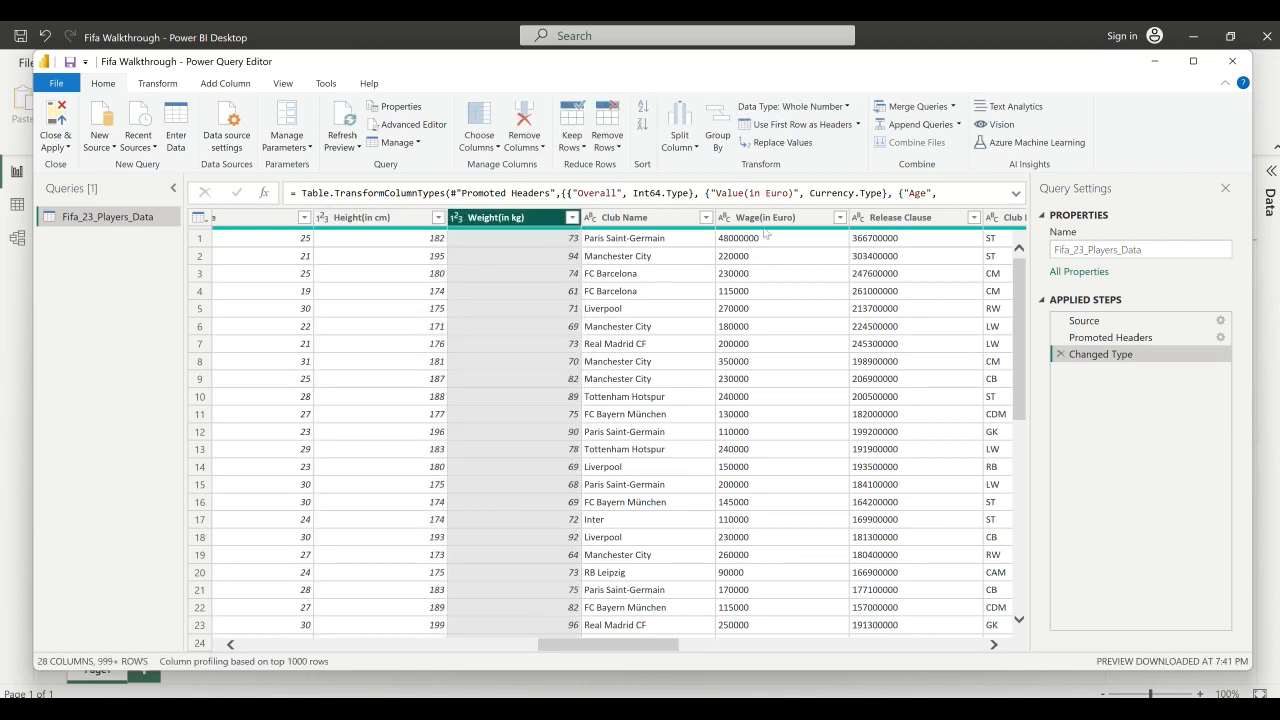
- Set the Wage(in Euro) column's data type to Fixed decimal number
{"action": "left_click", "coordinate": [725, 217]}
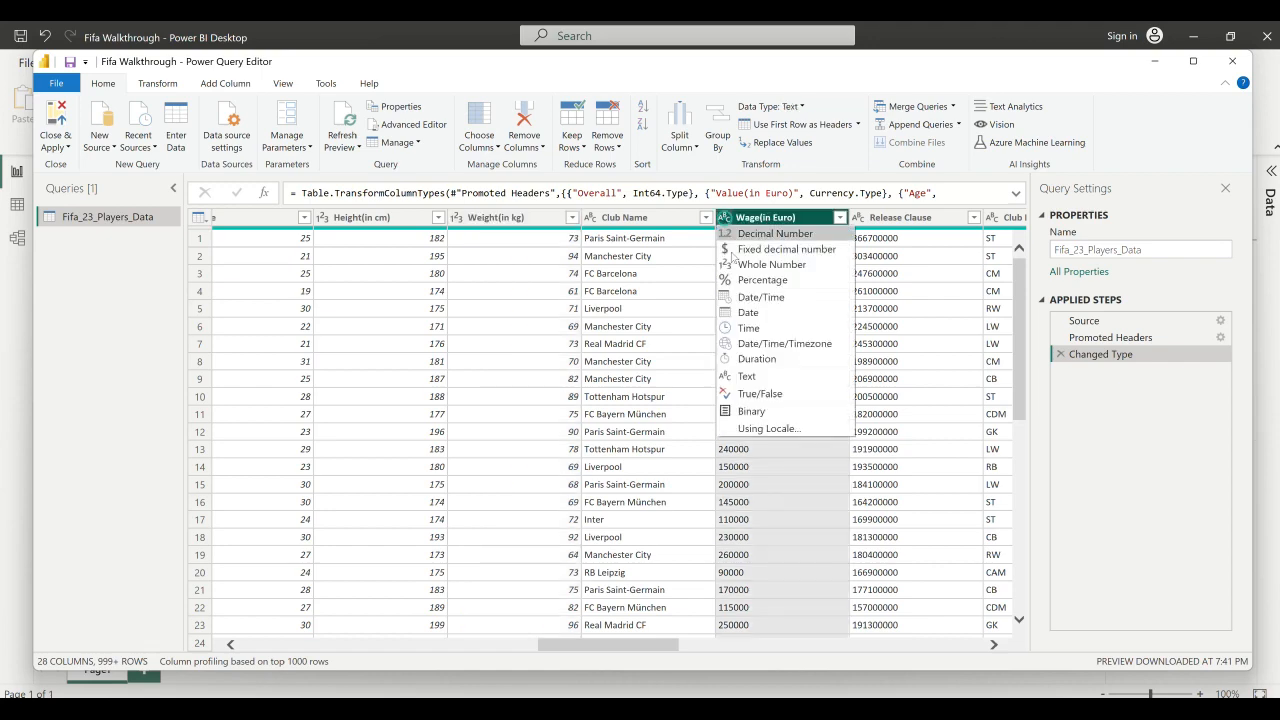
{"action": "left_click", "coordinate": [743, 250]}
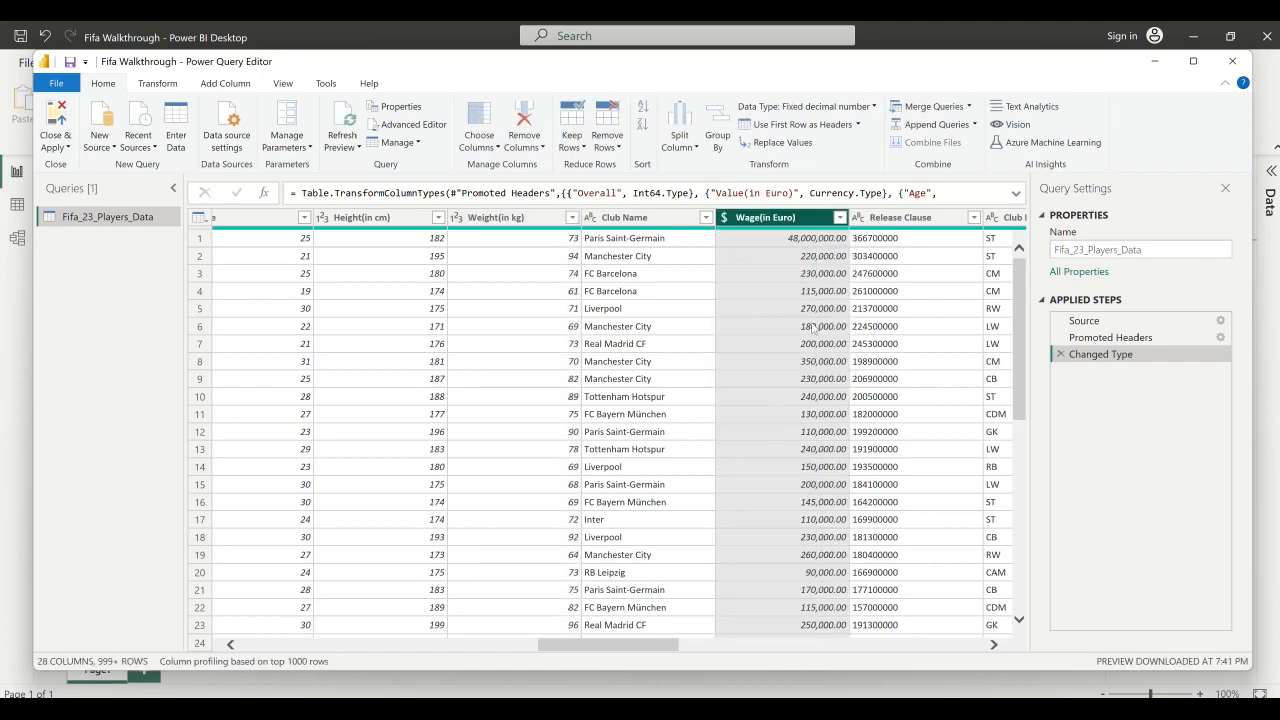
- Replace "-" with an empty value in the National Team Jersey Number column and set its data type to Whole Number
{"action": "scroll", "coordinate": [815, 333], "scroll_direction": "right", "scroll_amount": 10}
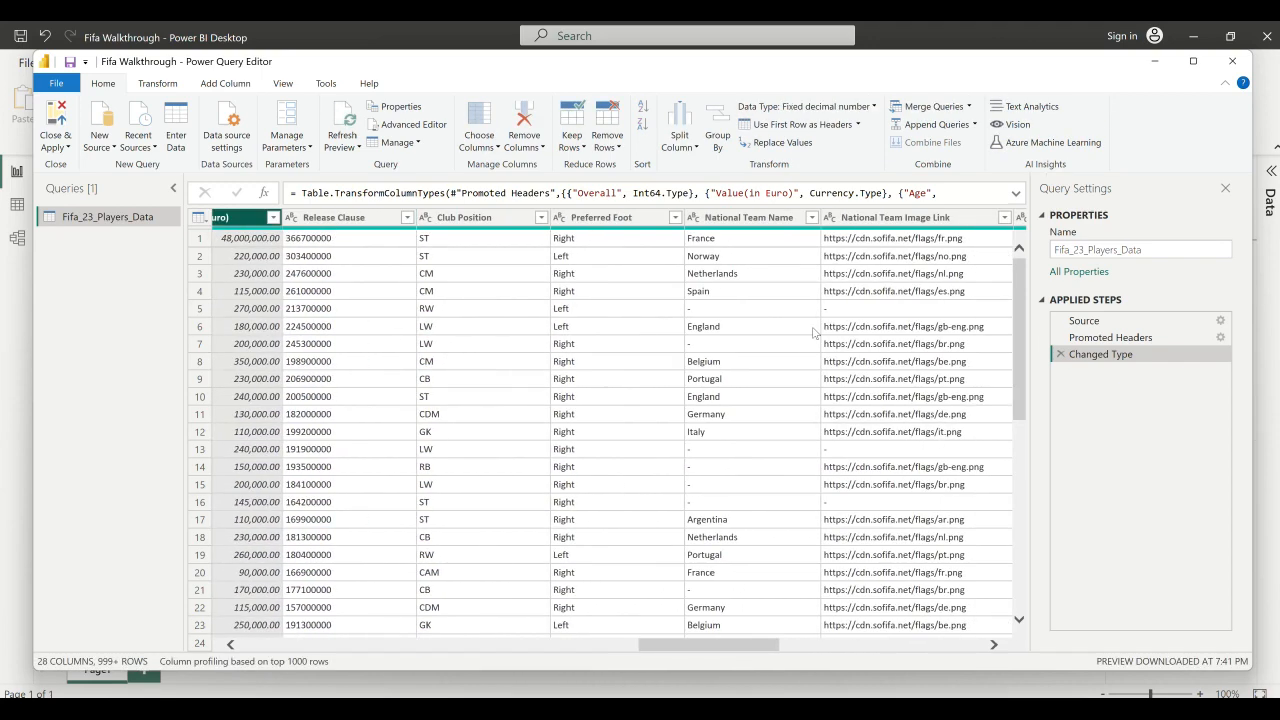
{"action": "scroll", "coordinate": [815, 333], "scroll_direction": "right", "scroll_amount": 1}
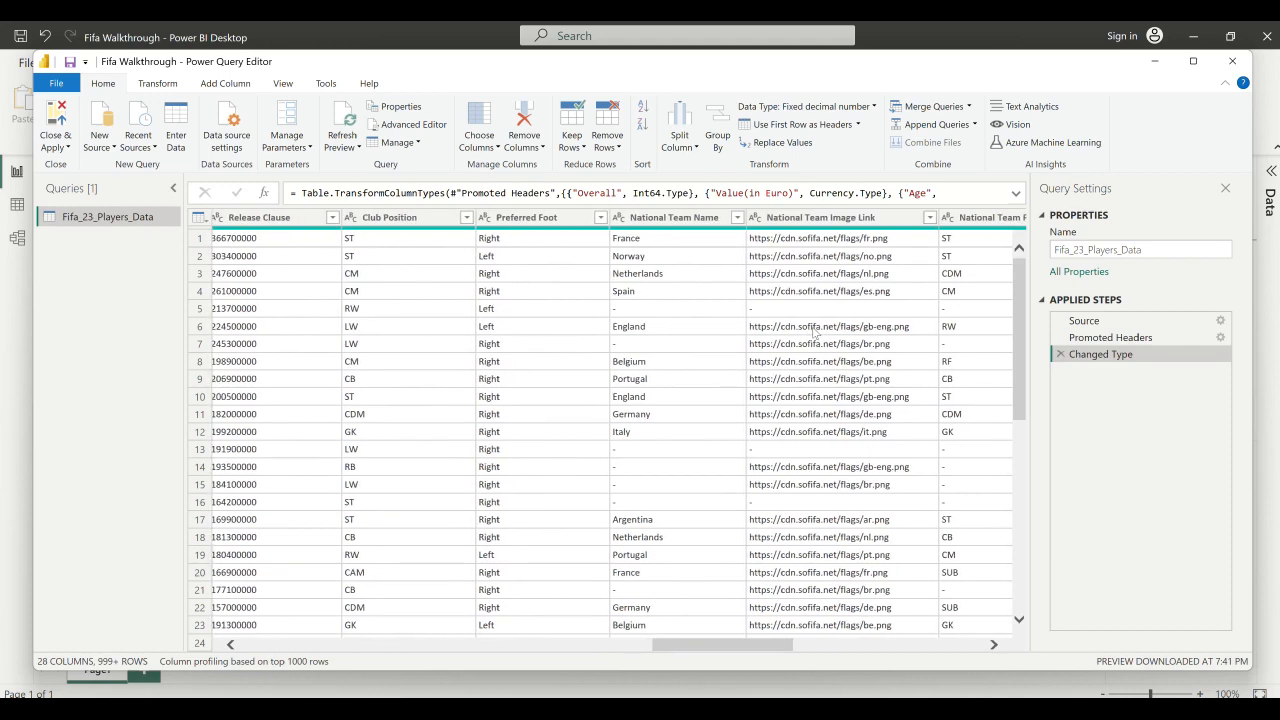
{"action": "scroll", "coordinate": [815, 333], "scroll_direction": "right", "scroll_amount": 10}
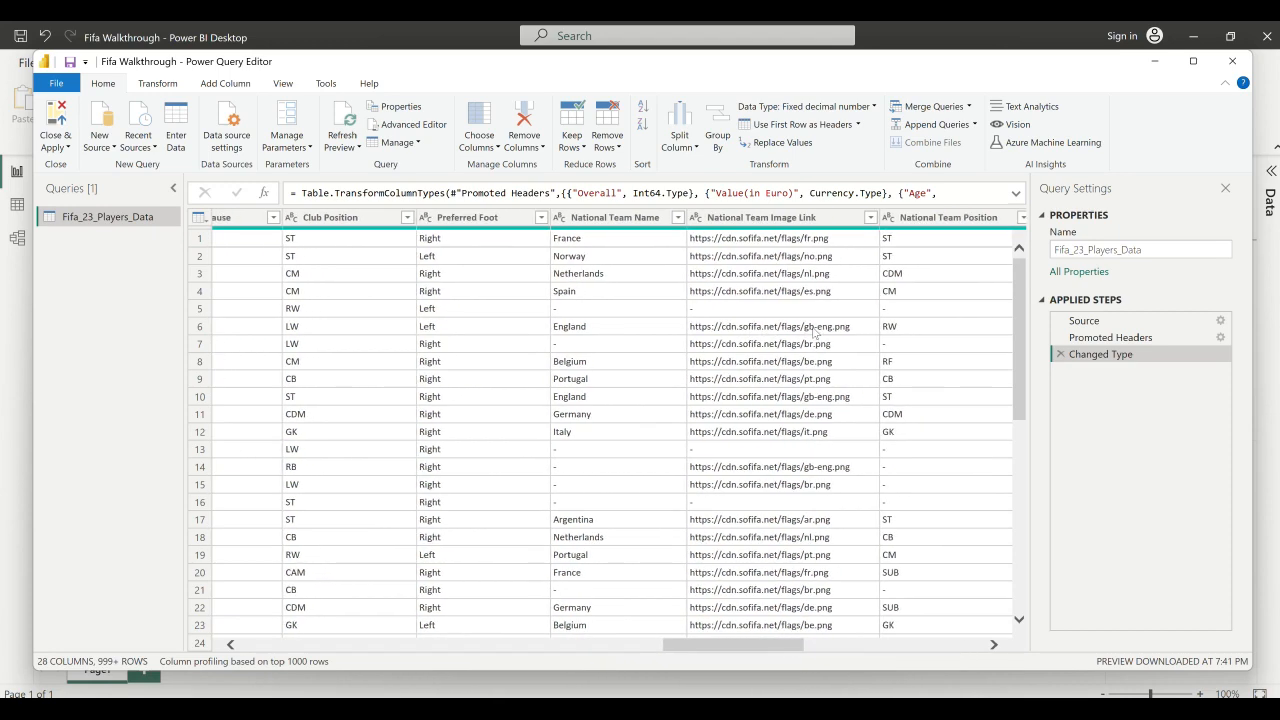
{"action": "scroll", "coordinate": [815, 333], "scroll_direction": "right", "scroll_amount": 4}
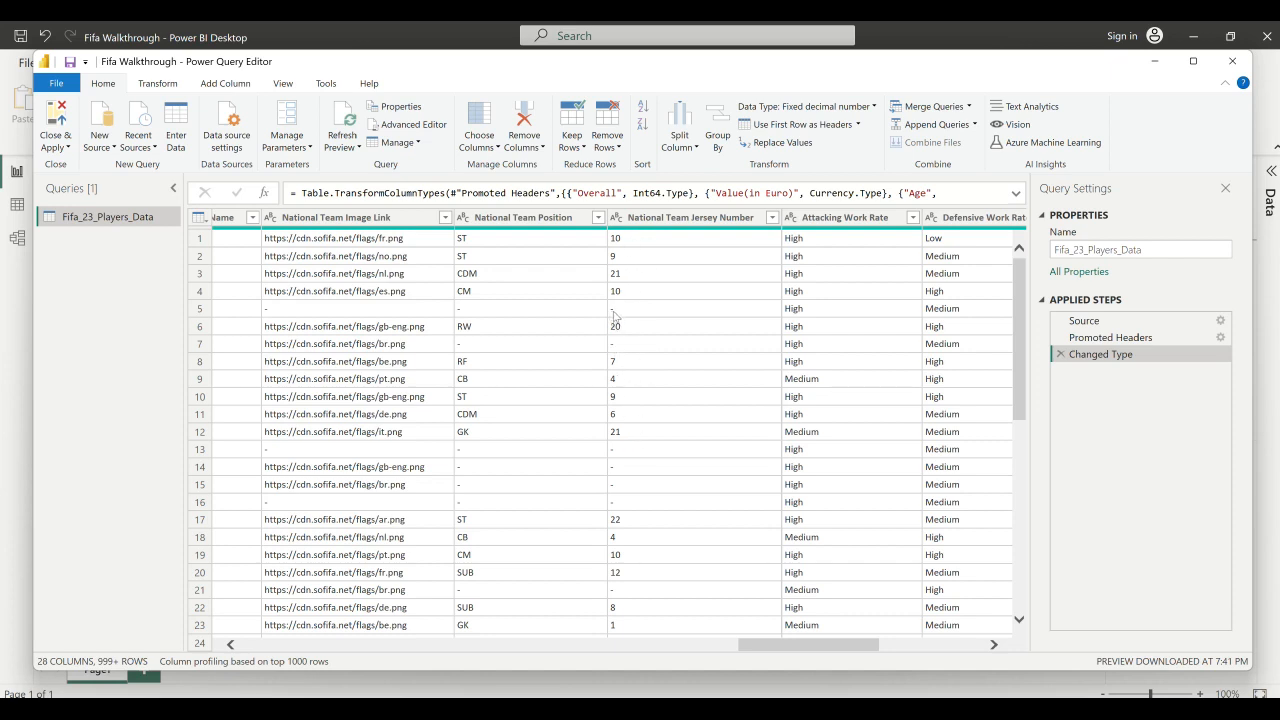
{"action": "left_click", "coordinate": [625, 217]}
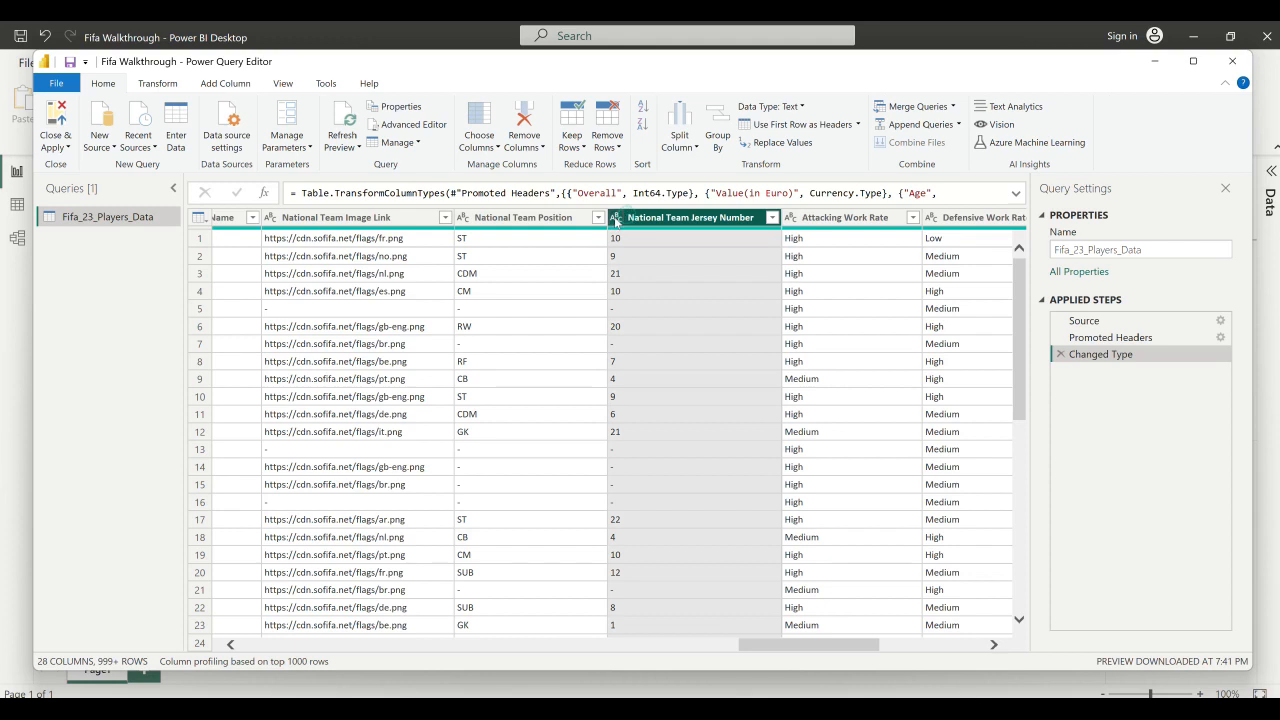
{"action": "right_click", "coordinate": [630, 224]}
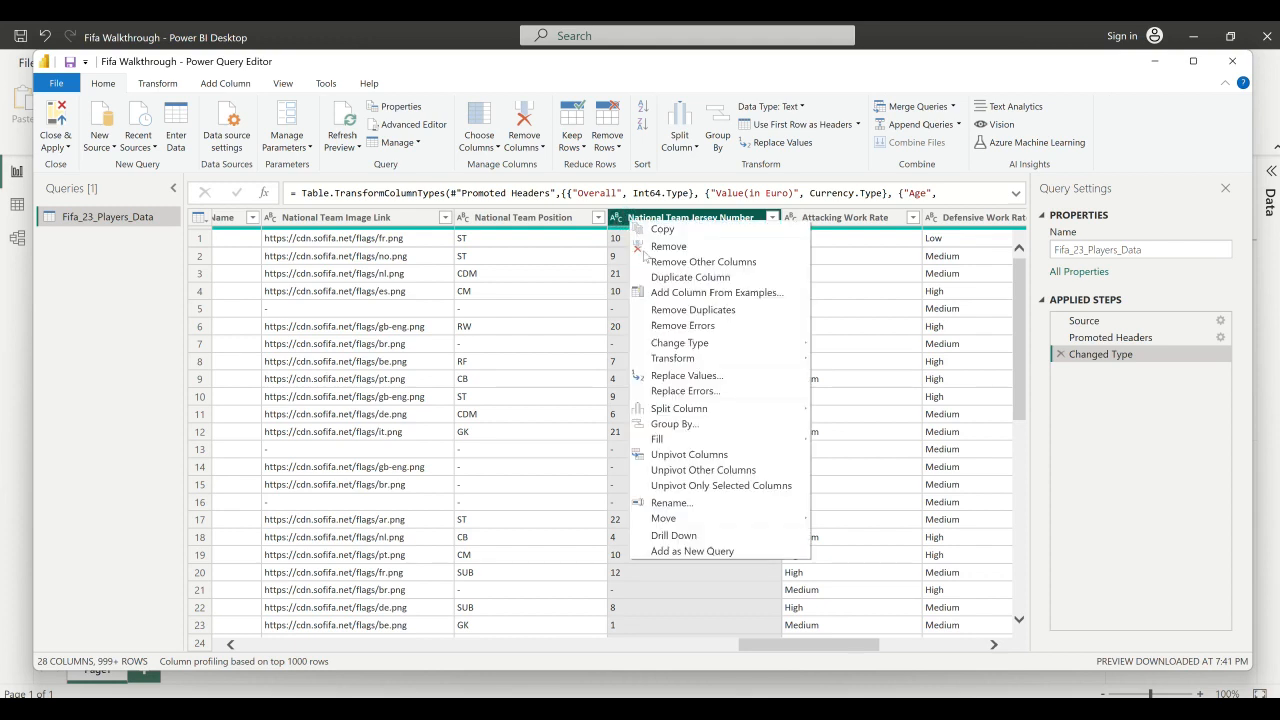
{"action": "left_click", "coordinate": [714, 378]}
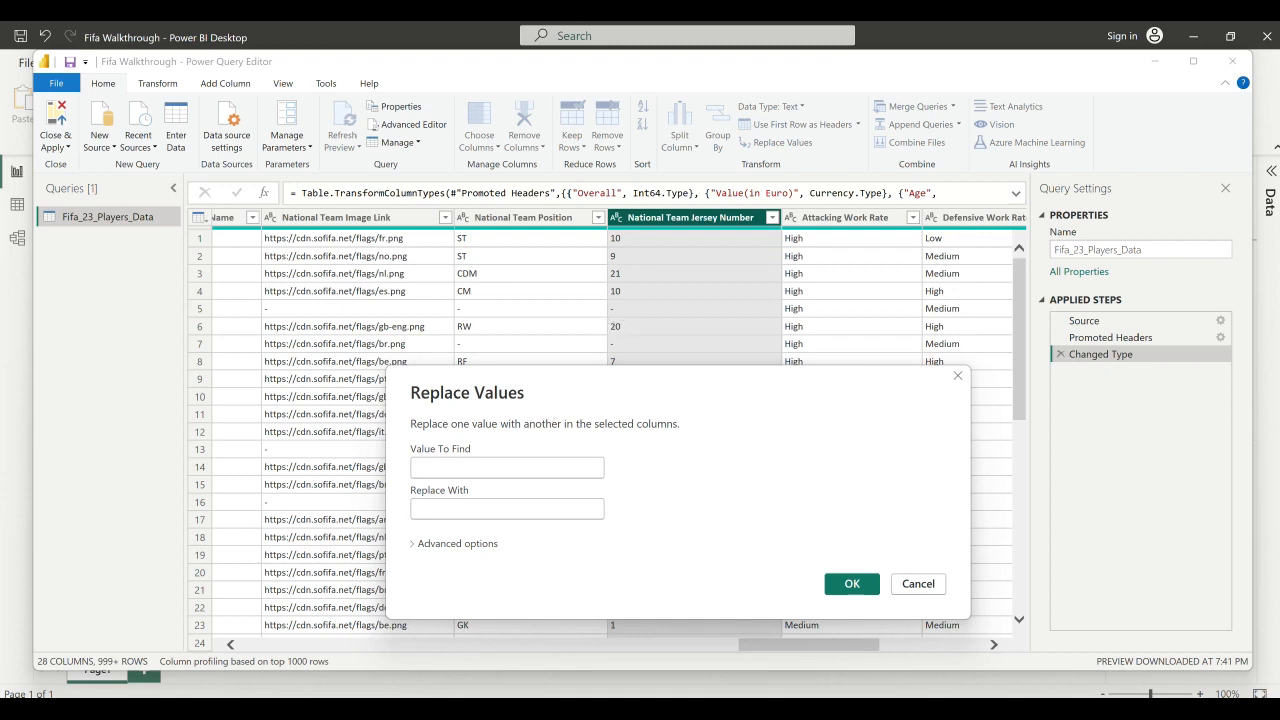
{"action": "type", "text": "-"}
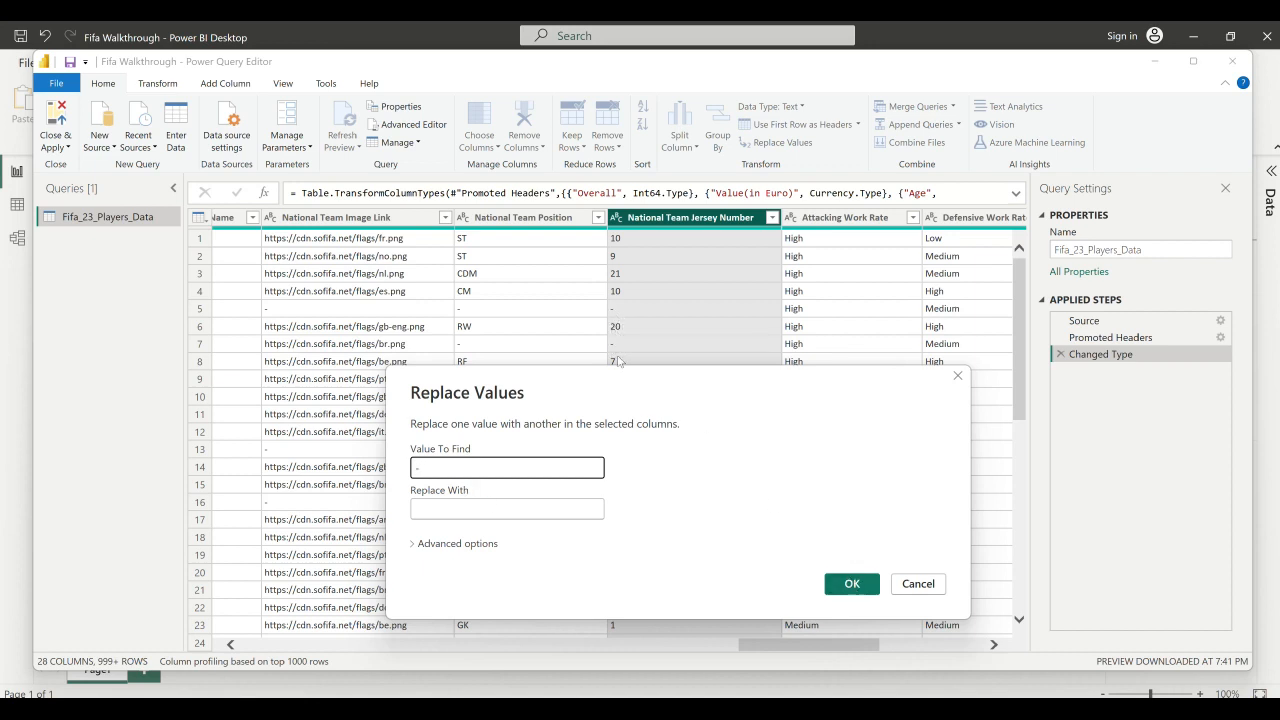
{"action": "left_click", "coordinate": [853, 585]}
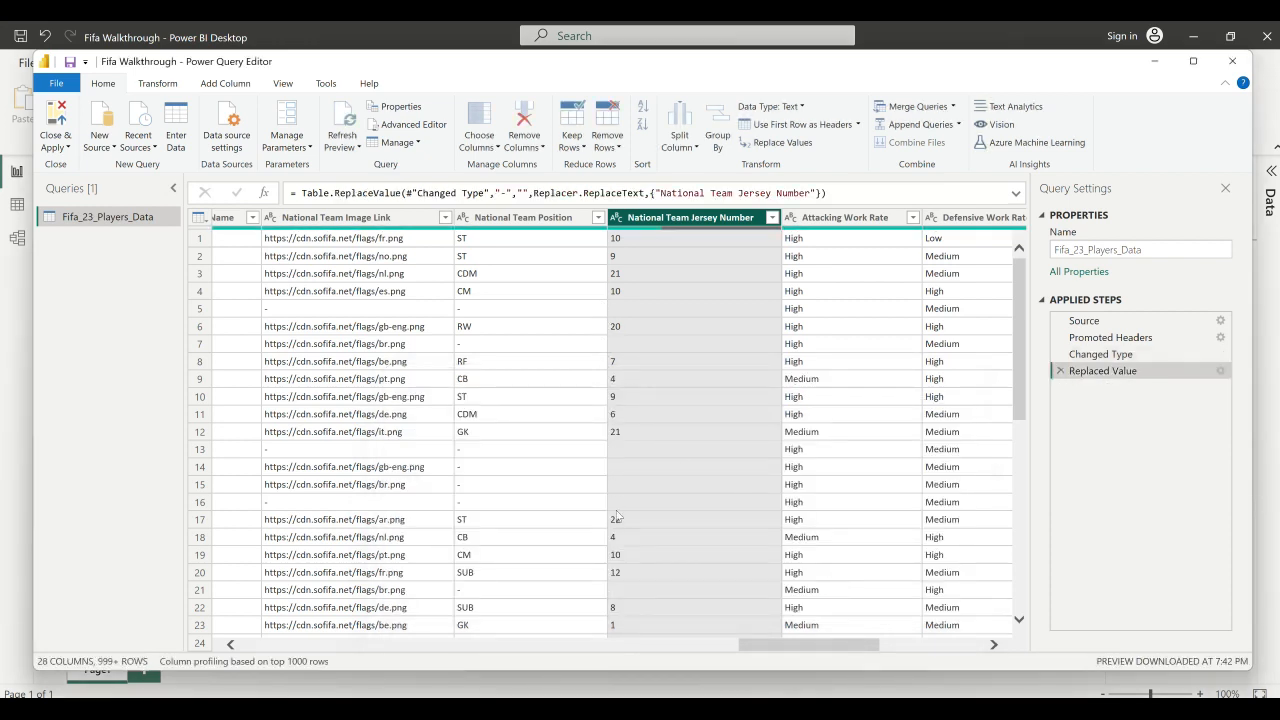
{"action": "left_click", "coordinate": [617, 217]}
{"action": "left_click", "coordinate": [660, 264]}
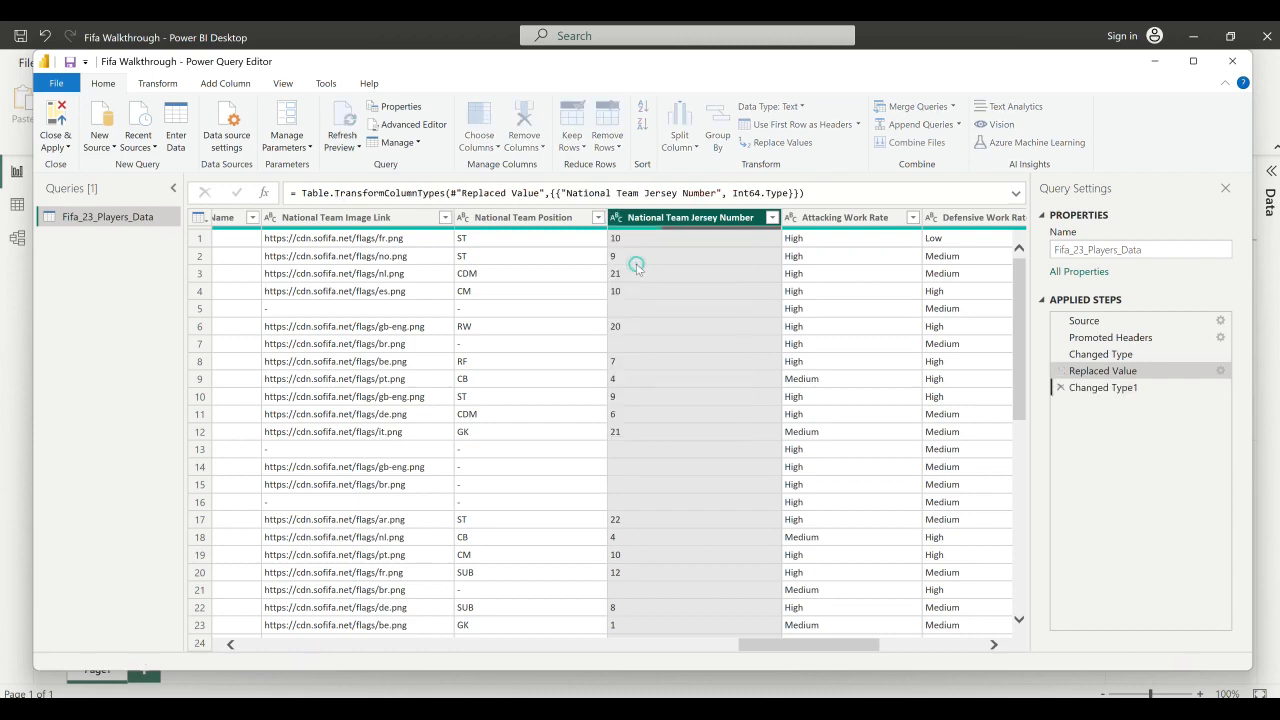
- Set the data type of the Pace Total and Shooting Total columns to Whole Number
{"action": "scroll", "coordinate": [745, 337], "scroll_direction": "right", "scroll_amount": 3}
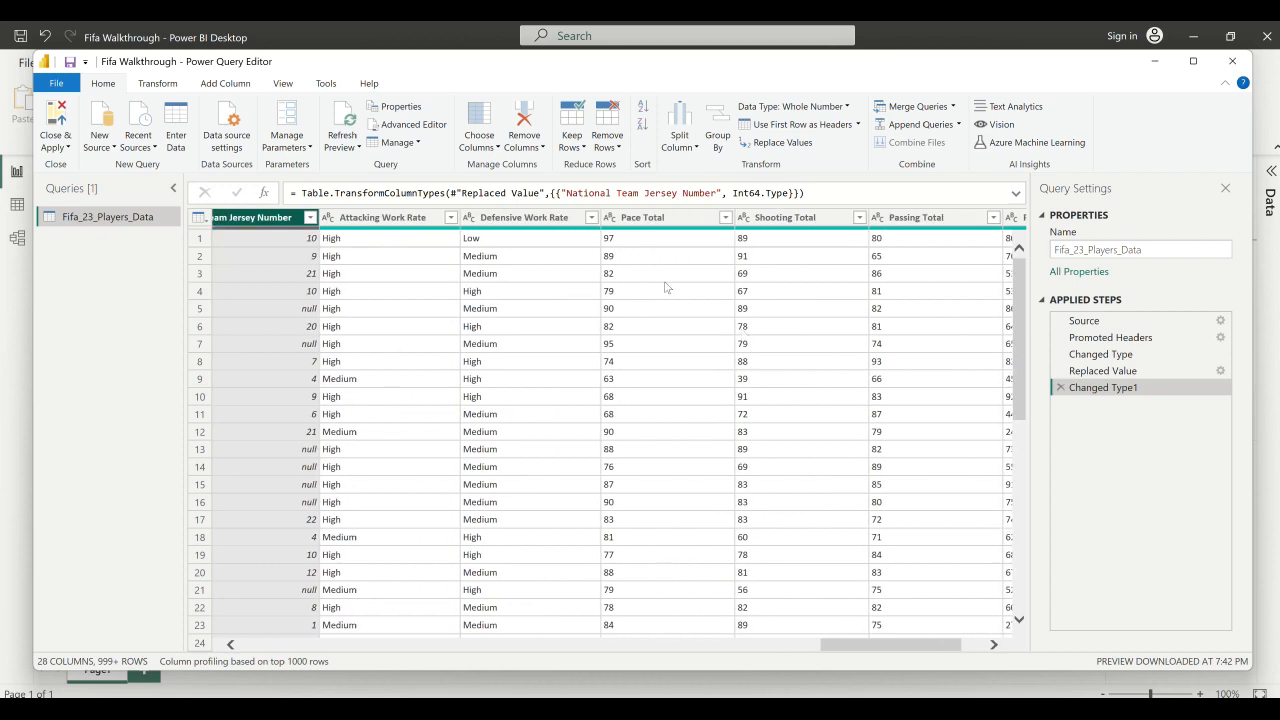
{"action": "scroll", "coordinate": [666, 286], "scroll_direction": "right", "scroll_amount": 3}
{"action": "left_click", "coordinate": [503, 218]}
{"action": "left_click", "coordinate": [503, 218]}
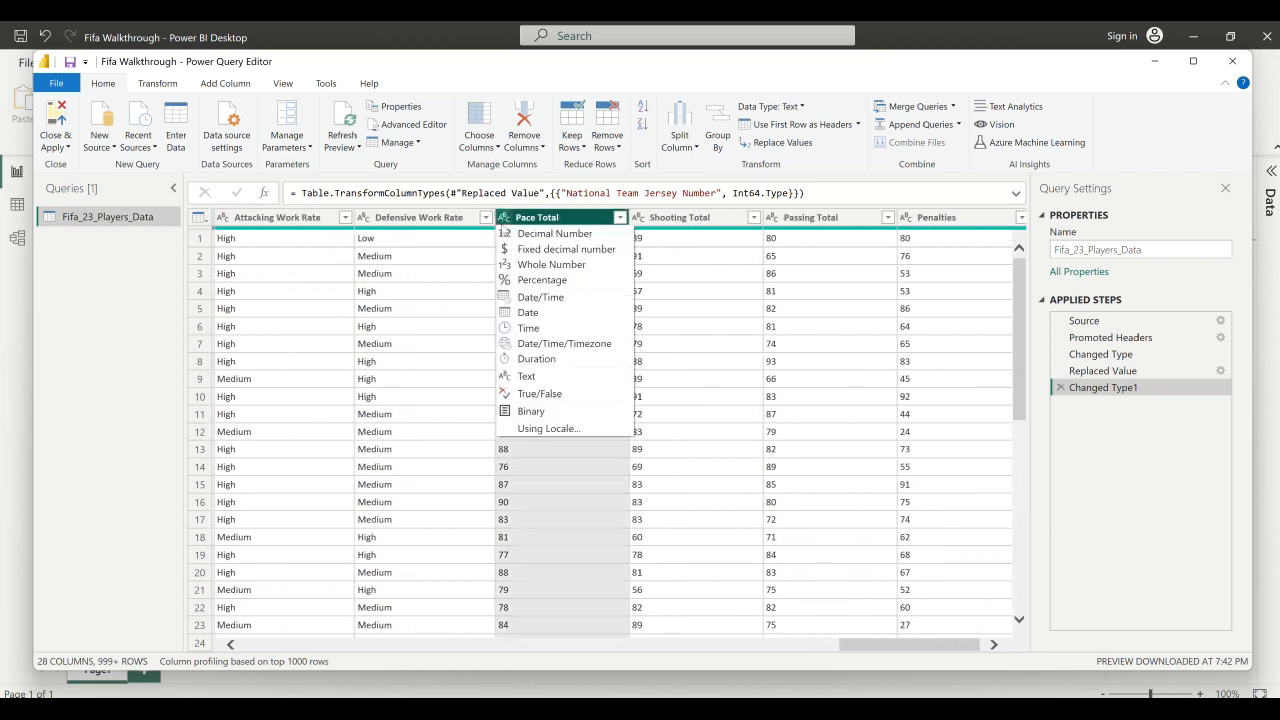
{"action": "left_click", "coordinate": [523, 262]}
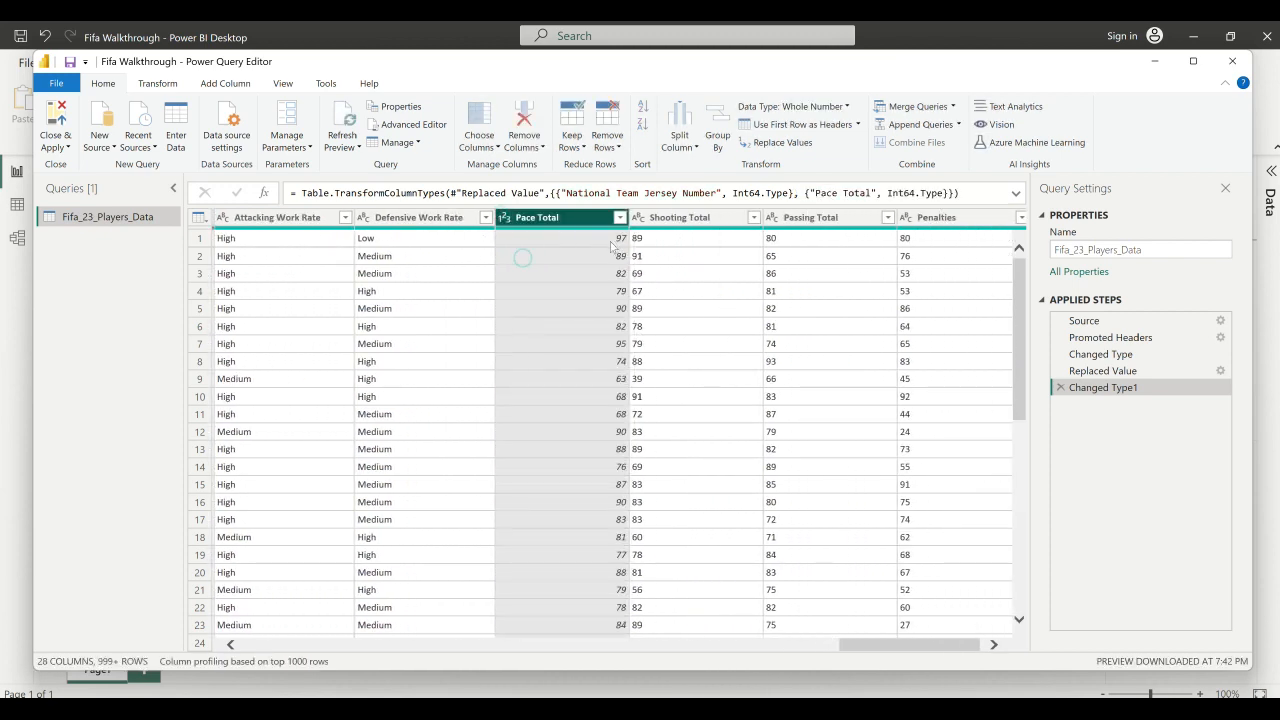
{"action": "left_click", "coordinate": [638, 217]}
{"action": "left_click", "coordinate": [638, 217]}
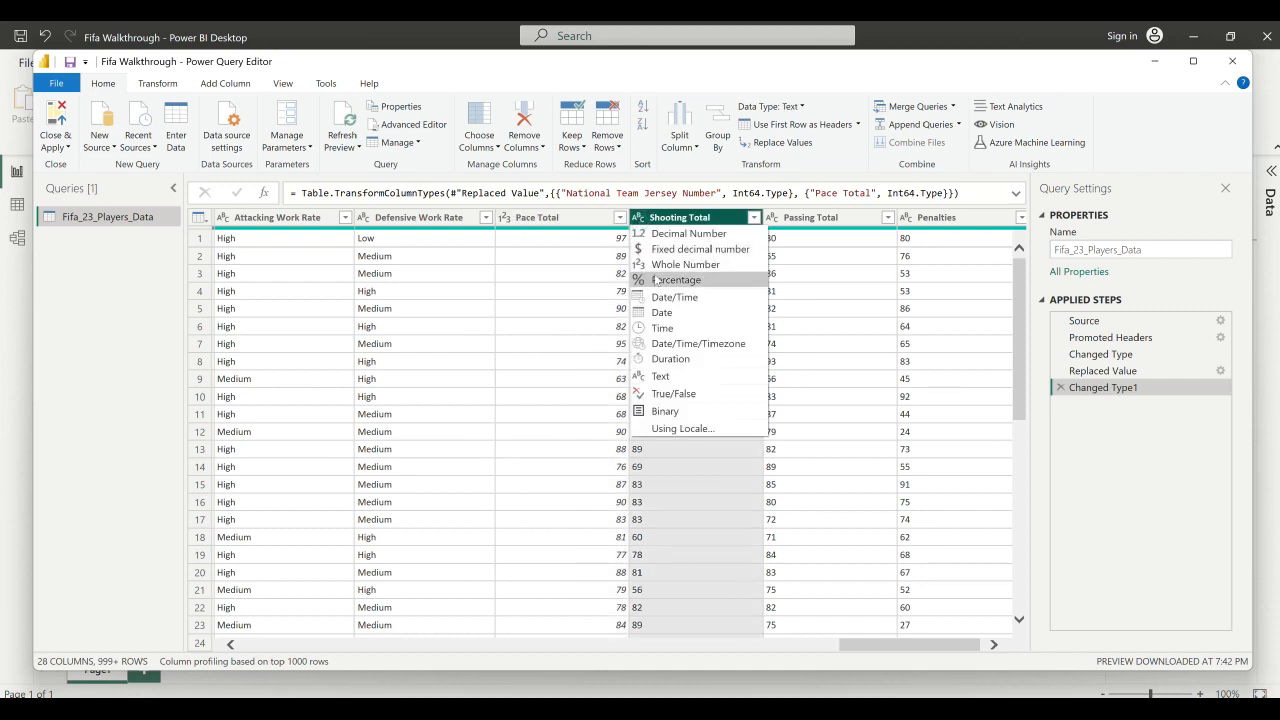
{"action": "left_click", "coordinate": [656, 265]}
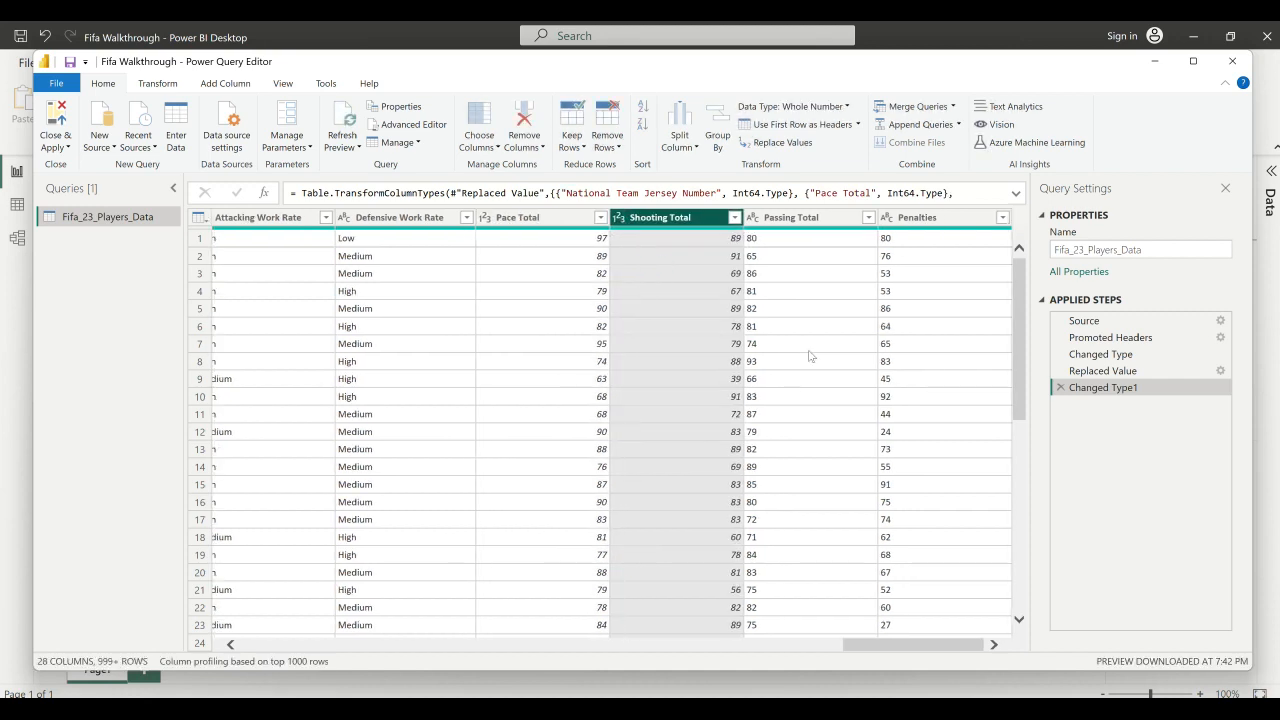
- Set the data type of the Passing Total and Penalties columns to Whole Number
{"action": "left_click", "coordinate": [755, 222]}
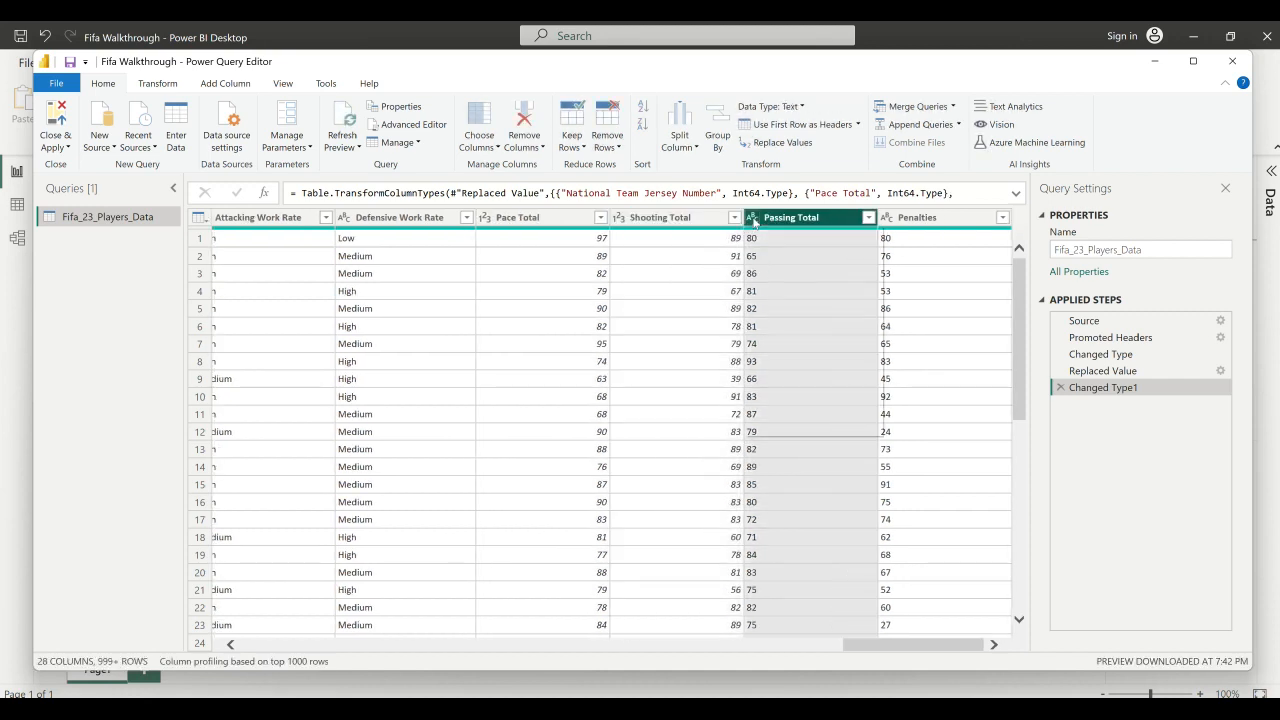
{"action": "left_click", "coordinate": [755, 222]}
{"action": "left_click", "coordinate": [788, 263]}
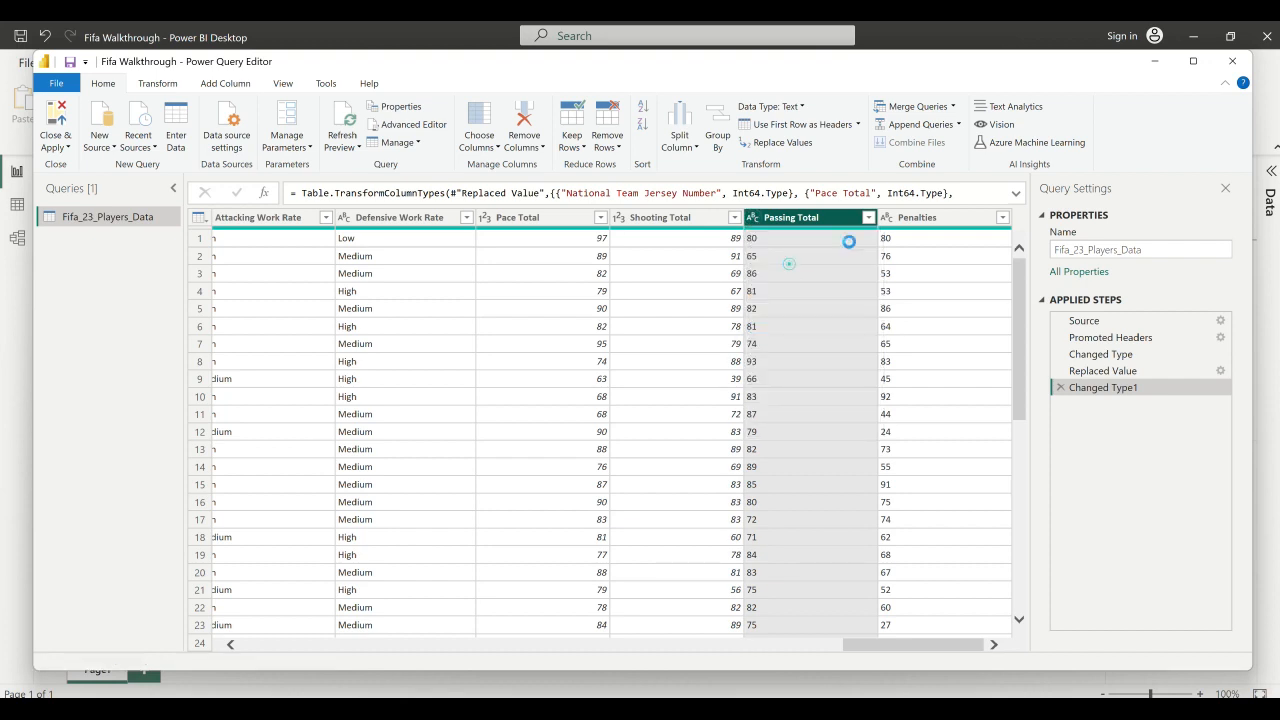
{"action": "left_click", "coordinate": [903, 222]}
{"action": "left_click", "coordinate": [887, 218]}
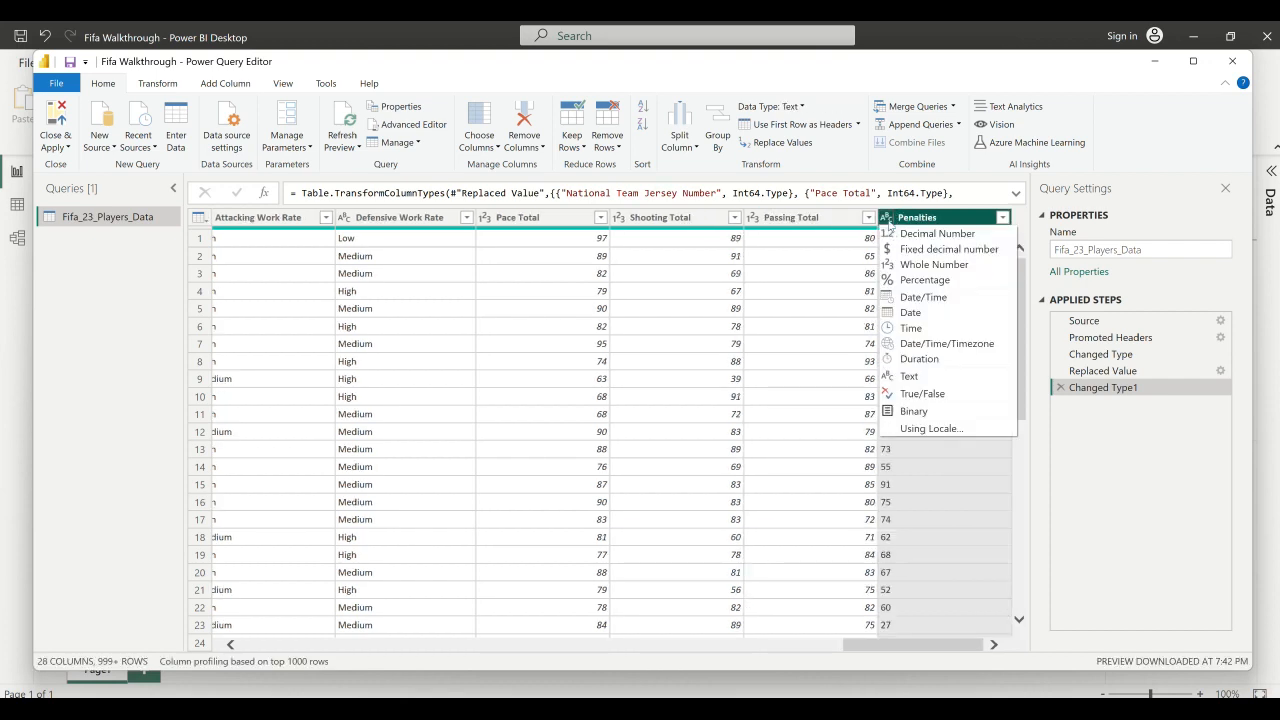
{"action": "left_click", "coordinate": [905, 265]}
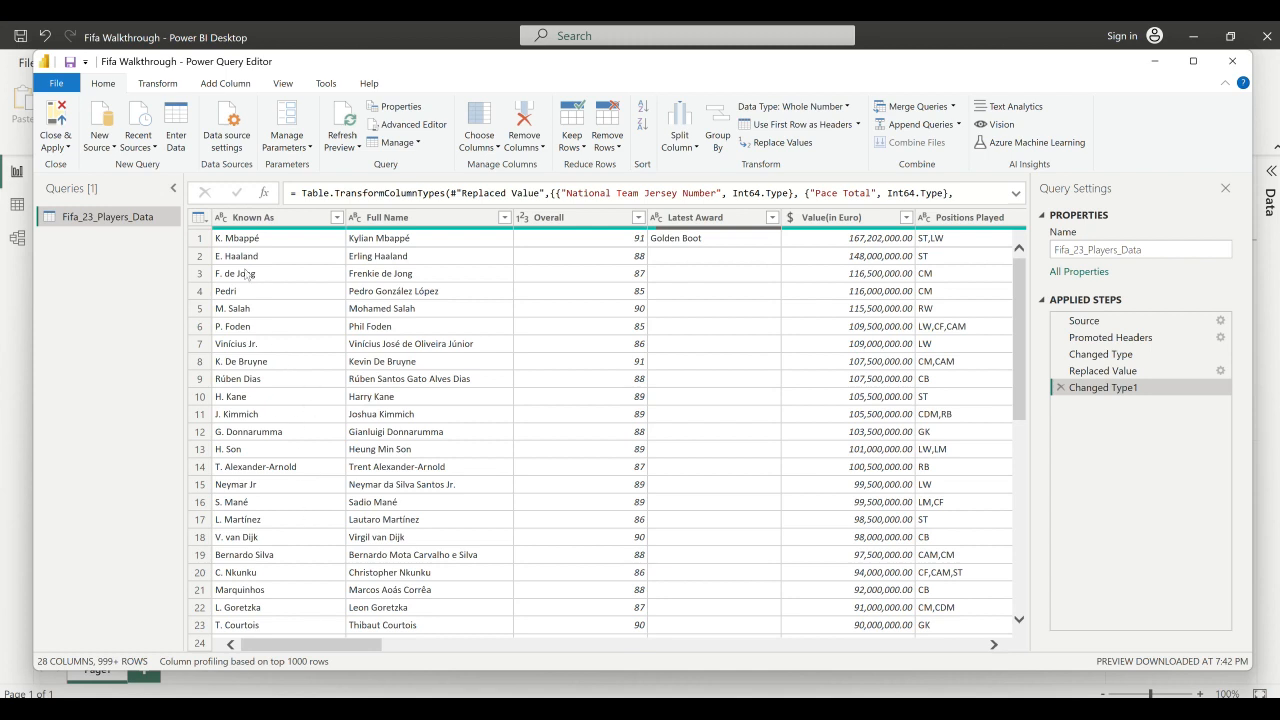
- Rename the Fifa_23_Players_Data query as "FIFA 23 Player Data"
{"action": "double_click", "coordinate": [112, 216]}
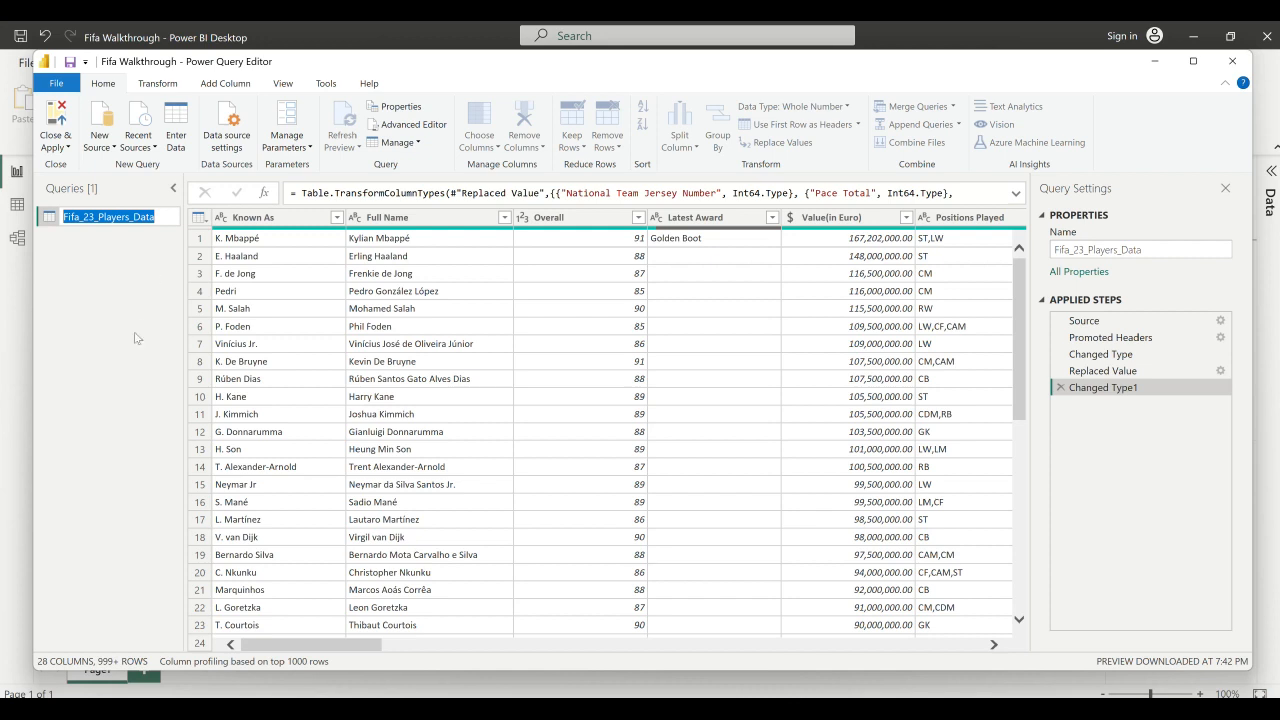
{"action": "type", "text": "FIFA 23"}
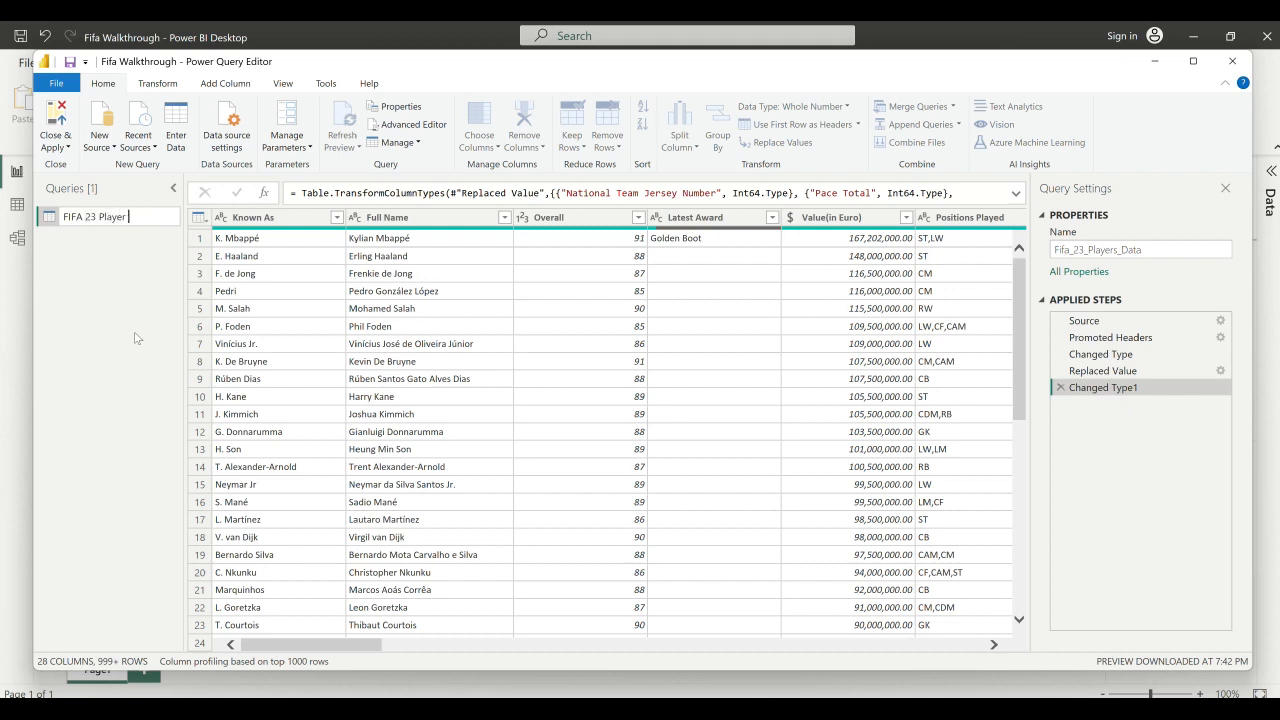
{"action": "key", "text": "Return"}
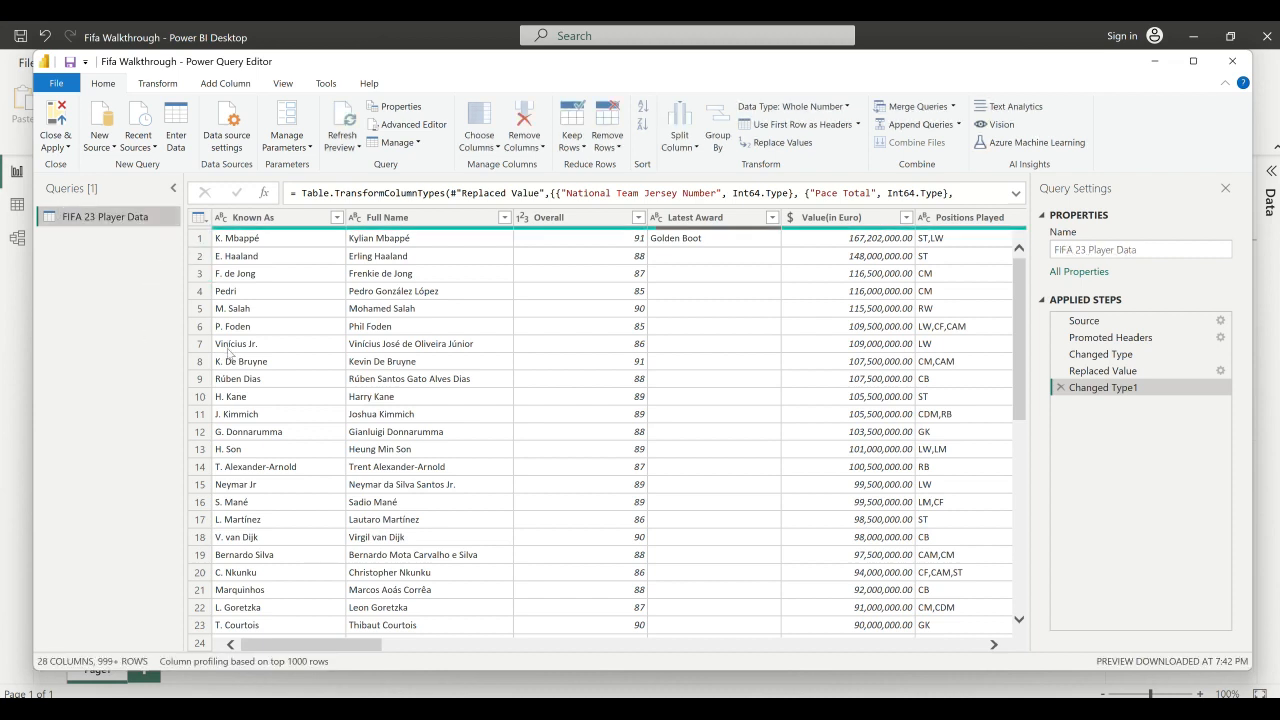
- Close the query editor and apply the changes to the report, and show the loaded player table in Data view
{"action": "left_click", "coordinate": [64, 149]}
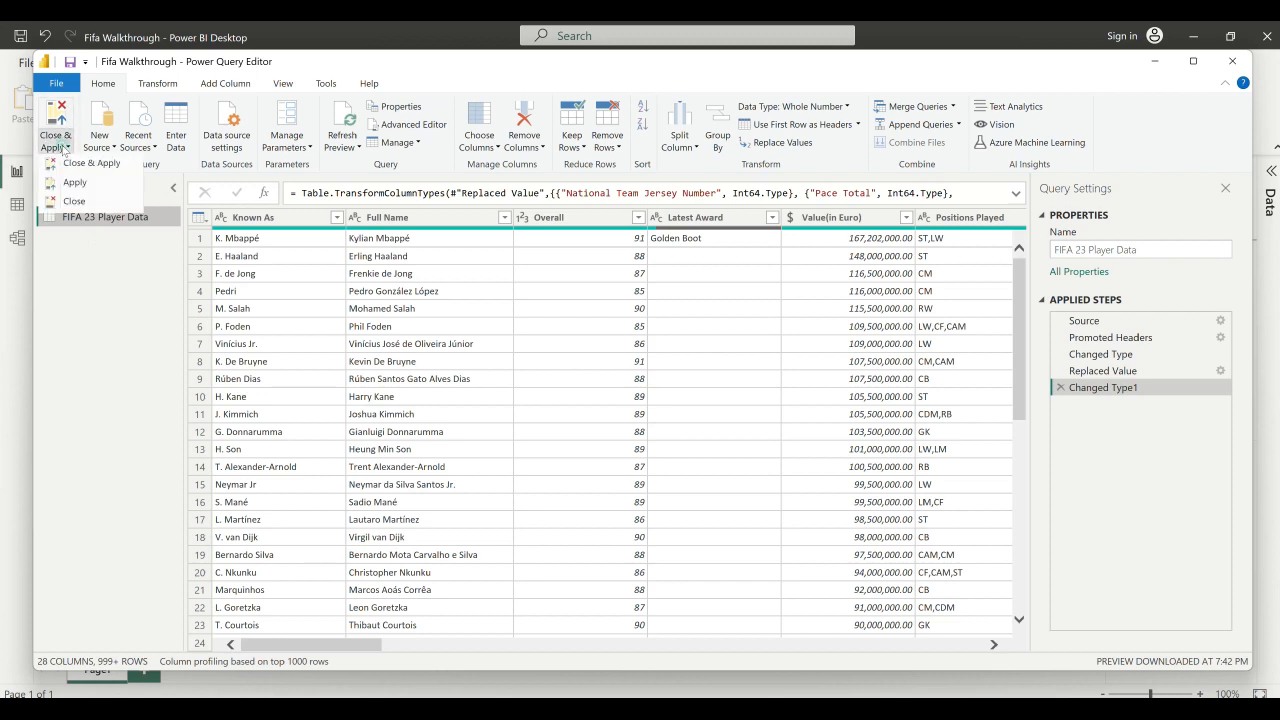
{"action": "left_click", "coordinate": [90, 163]}
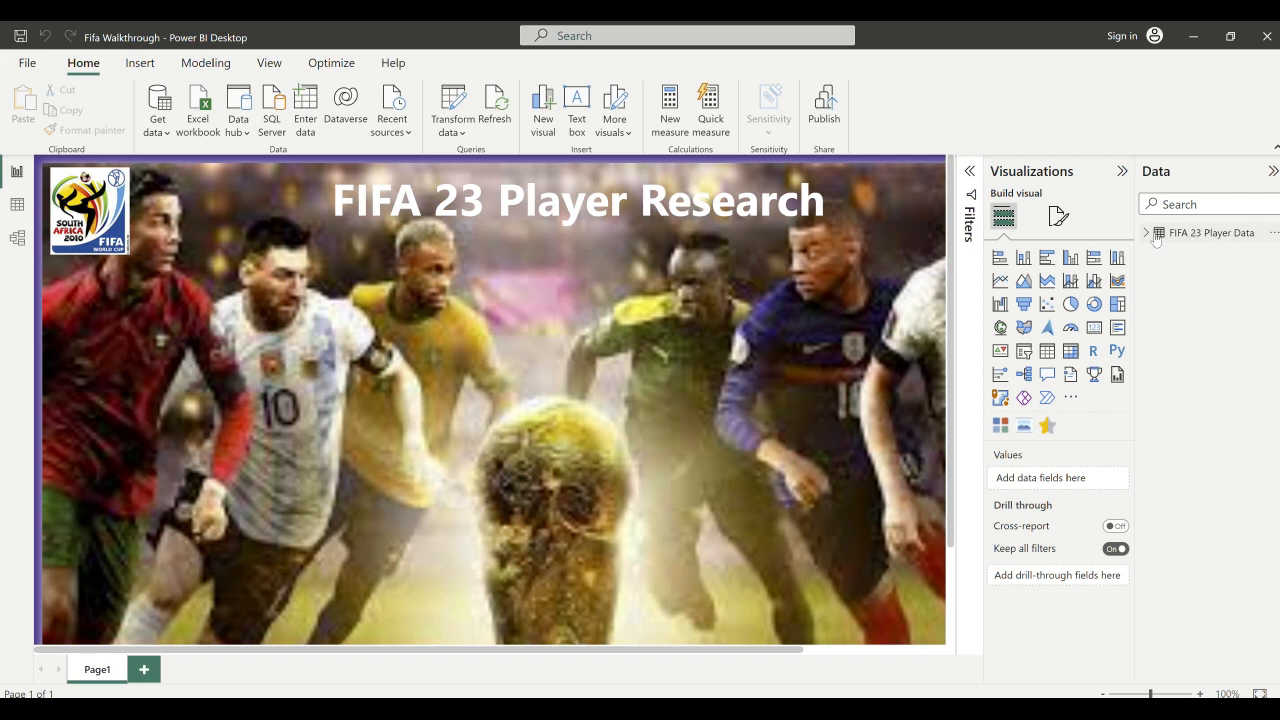
{"action": "left_click", "coordinate": [17, 205]}
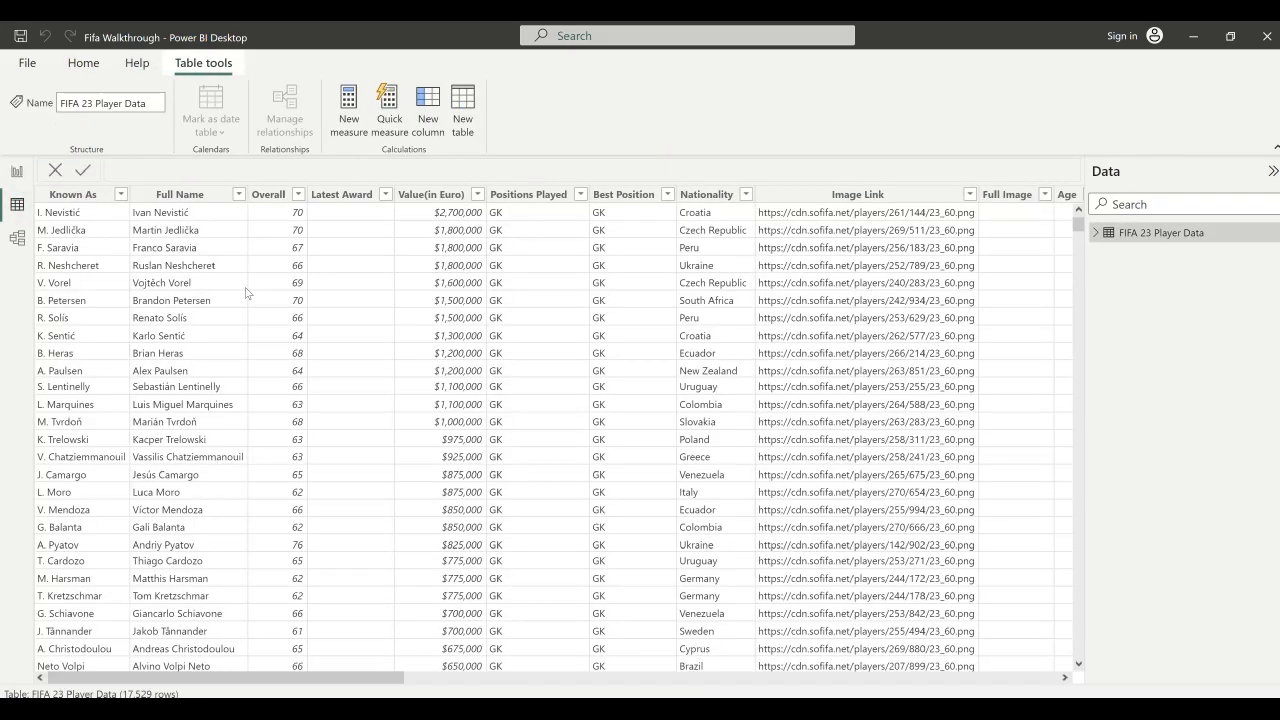
- Look through the columns of the loaded player table, from the player names across to the skill totals
{"action": "scroll", "coordinate": [246, 293], "scroll_direction": "right", "scroll_amount": 10}
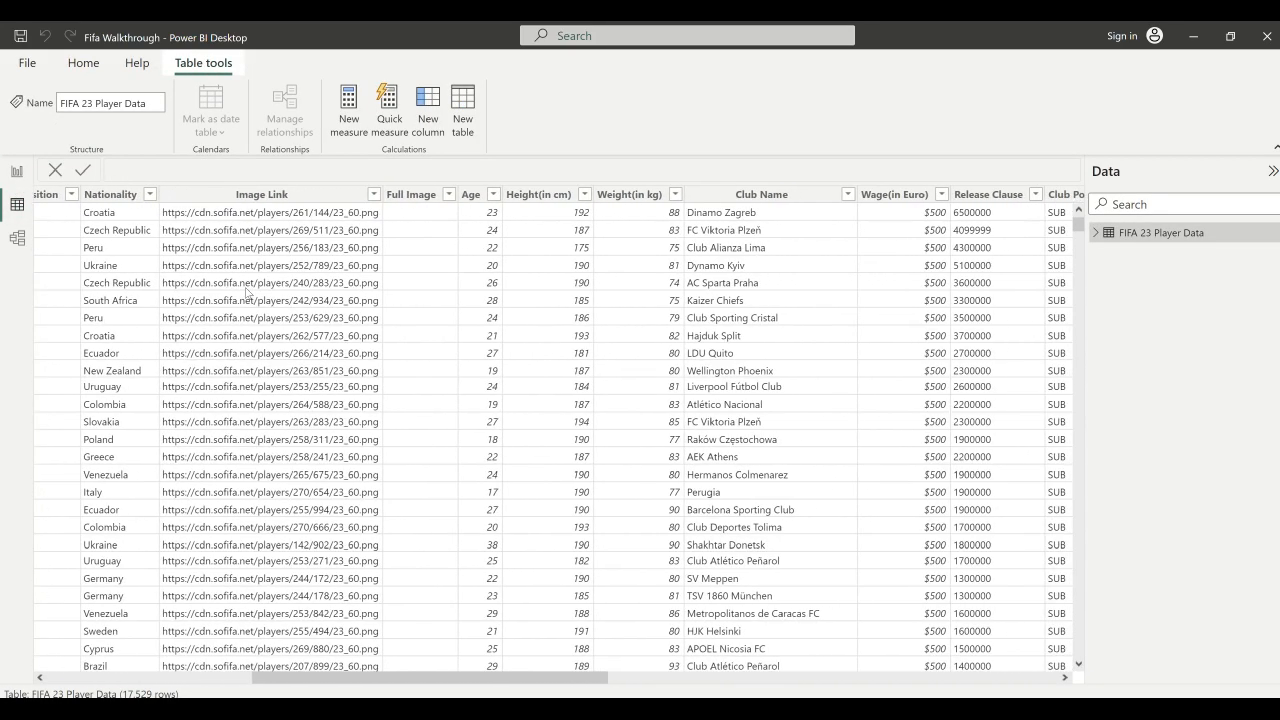
{"action": "scroll", "coordinate": [238, 484], "scroll_direction": "right", "scroll_amount": 1}
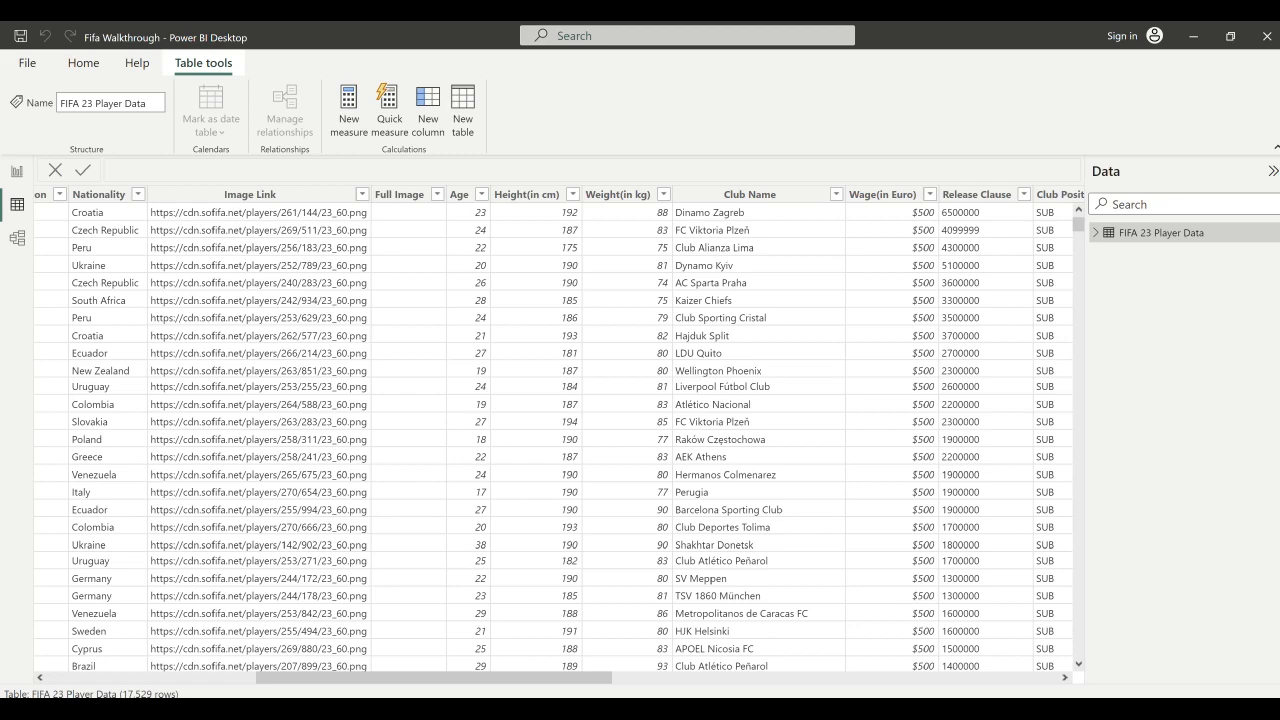
{"action": "scroll", "coordinate": [390, 532], "scroll_direction": "right", "scroll_amount": 10}
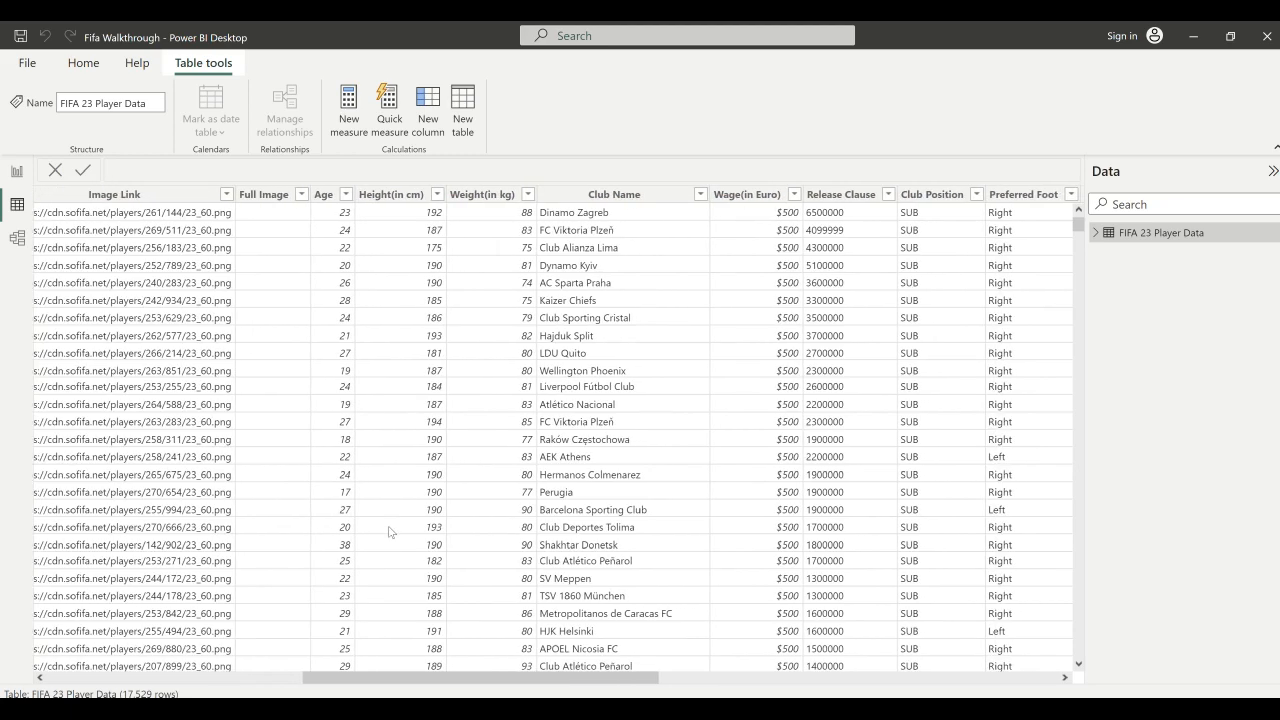
{"action": "scroll", "coordinate": [390, 532], "scroll_direction": "right", "scroll_amount": 10}
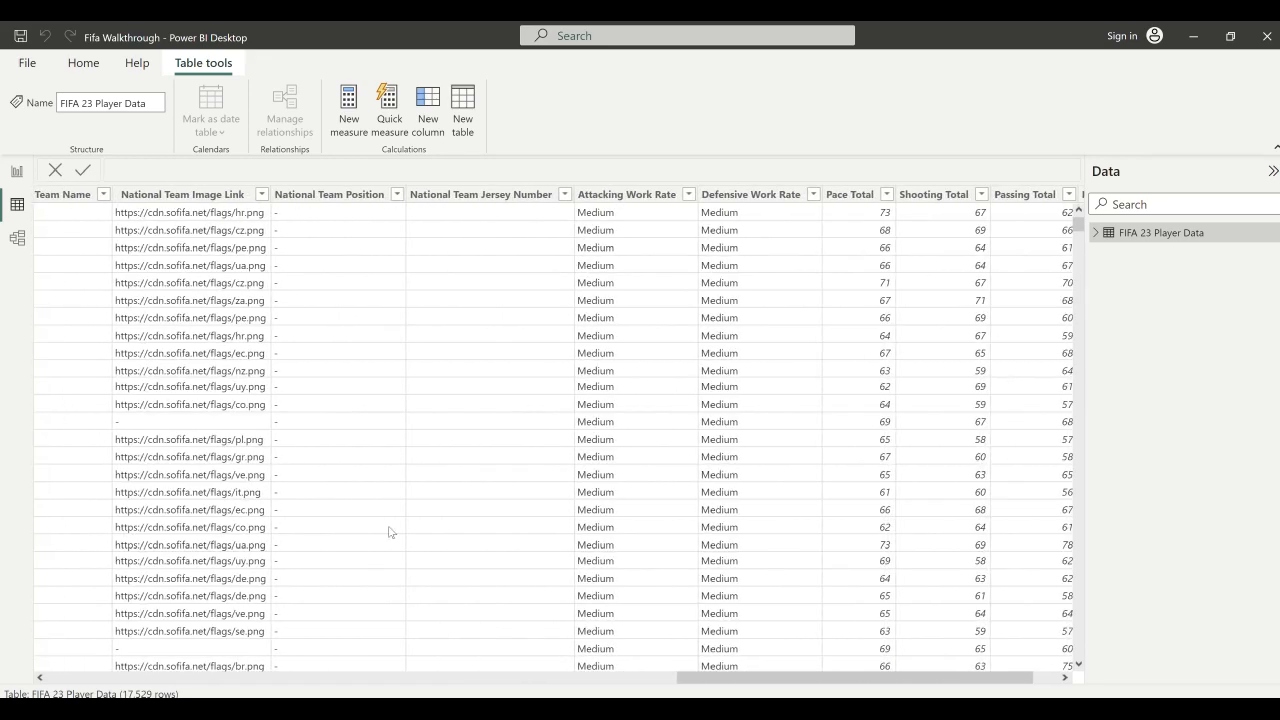
{"action": "scroll", "coordinate": [390, 532], "scroll_direction": "left", "scroll_amount": 15}
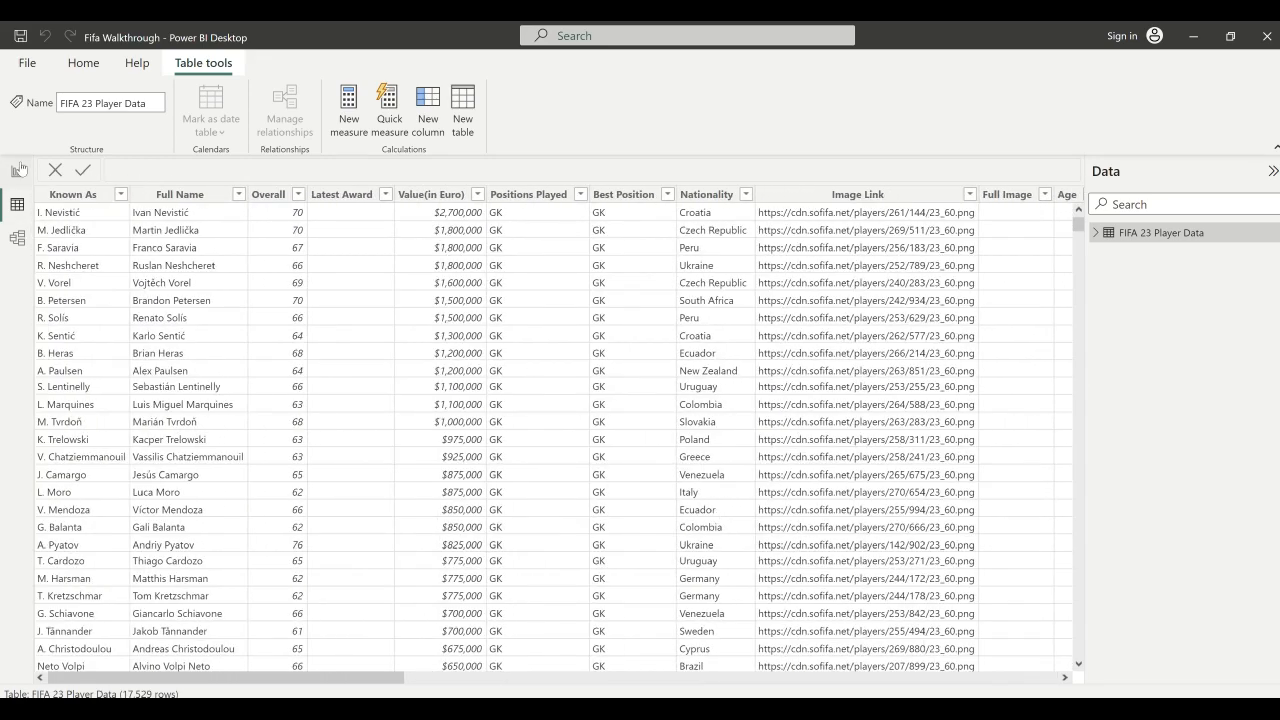
- Show the data model and move the FIFA 23 Player Data table card nearer the middle of the diagram
{"action": "left_click", "coordinate": [17, 239]}
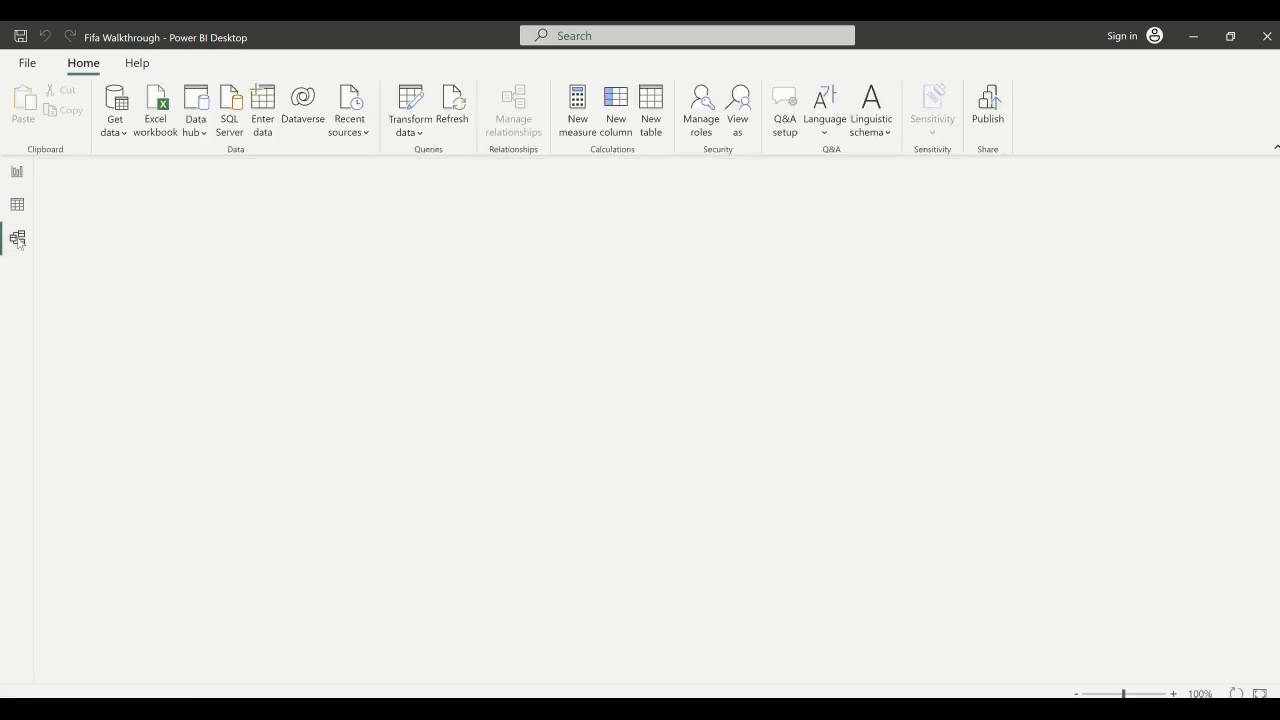
{"action": "left_click", "coordinate": [199, 236]}
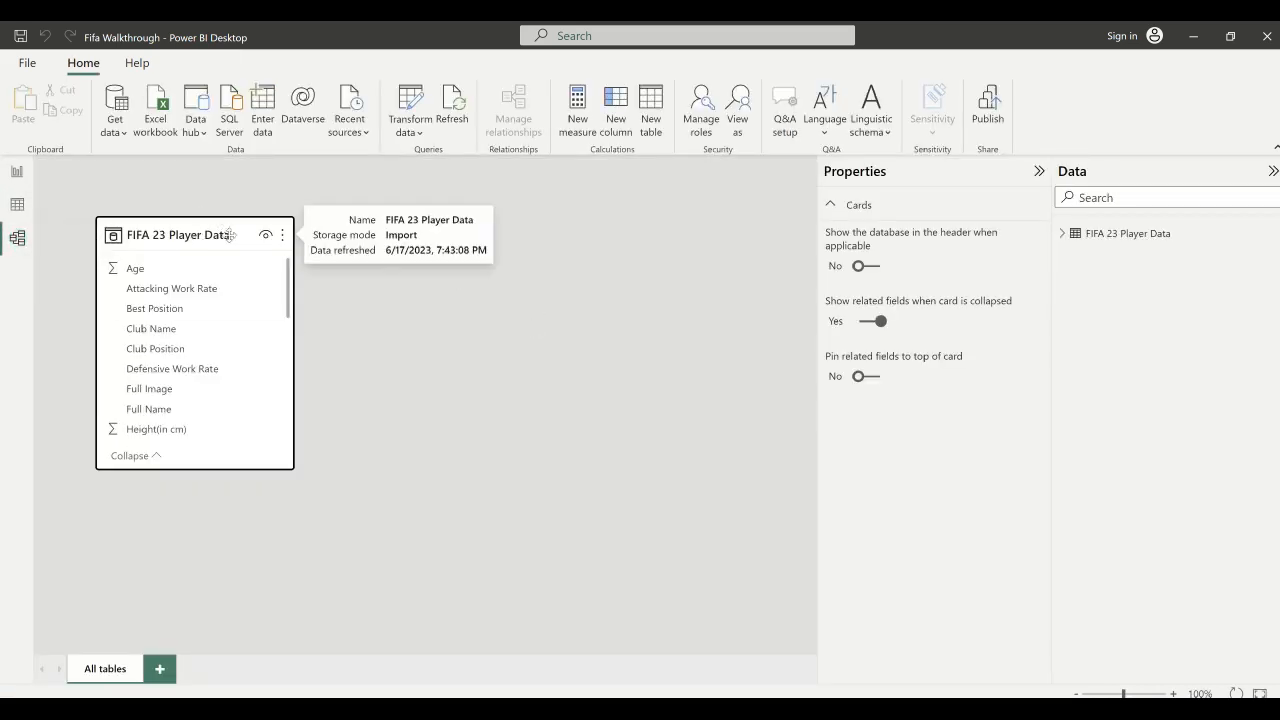
{"action": "left_click_drag", "start_coordinate": [199, 236], "coordinate": [379, 261]}
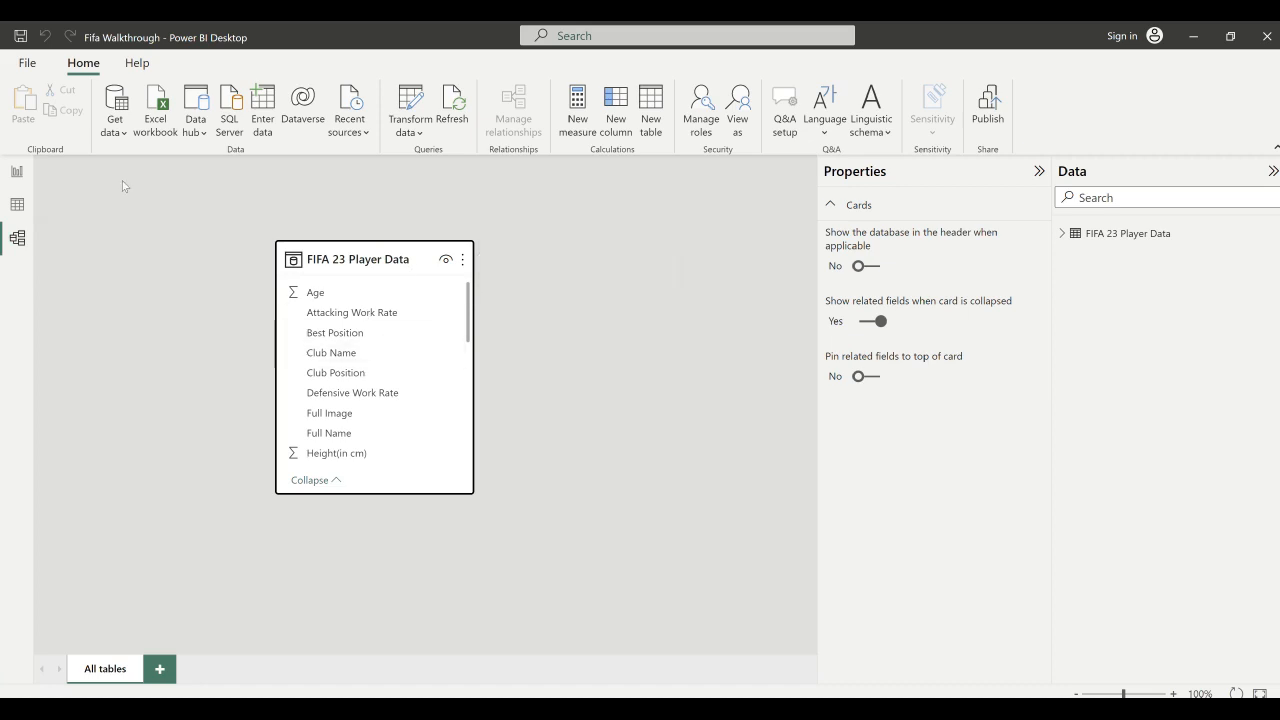
- Return to the report page and create the measure Data As Of = NOW() in the FIFA 23 Player Data table
{"action": "left_click", "coordinate": [17, 172]}
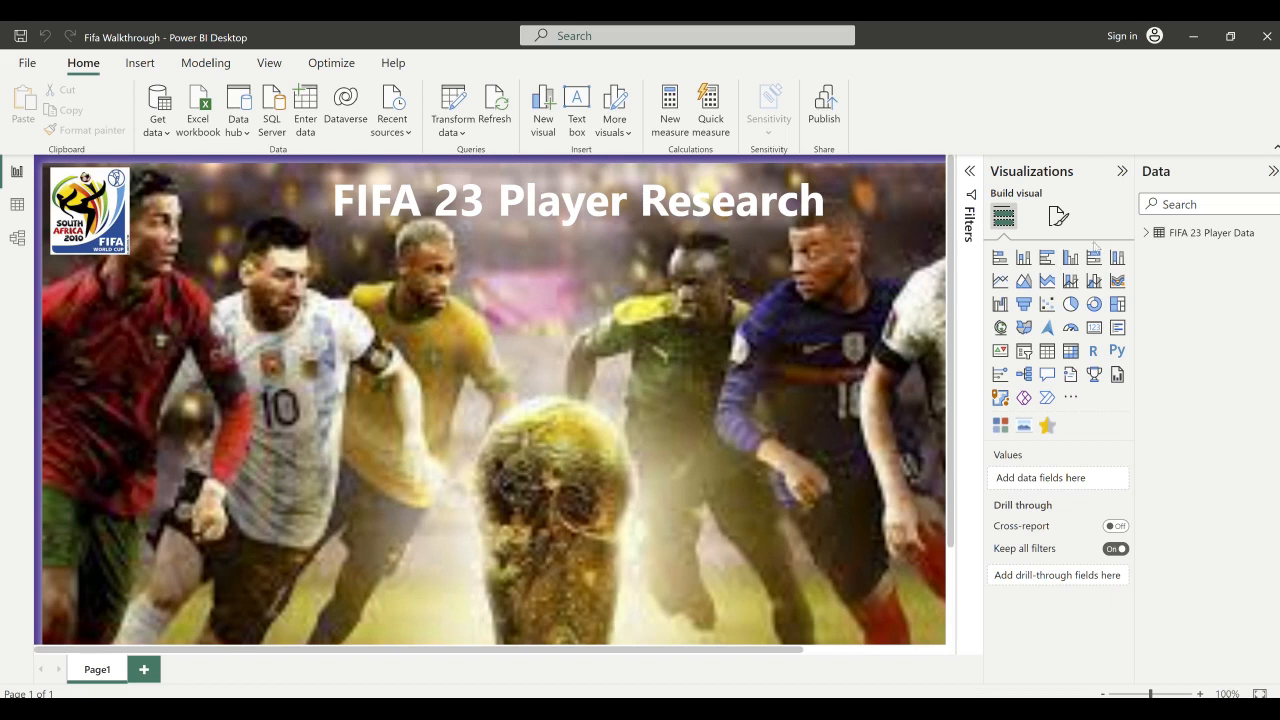
{"action": "left_click", "coordinate": [1184, 232]}
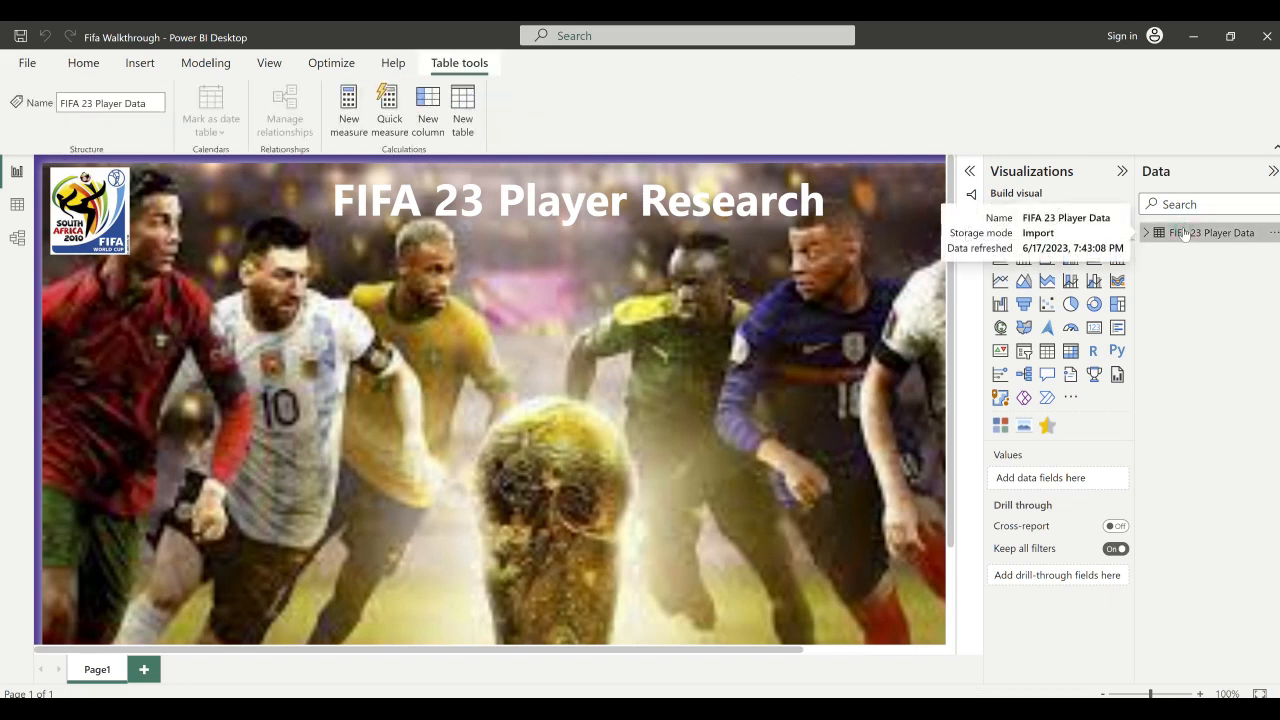
{"action": "right_click", "coordinate": [1184, 232]}
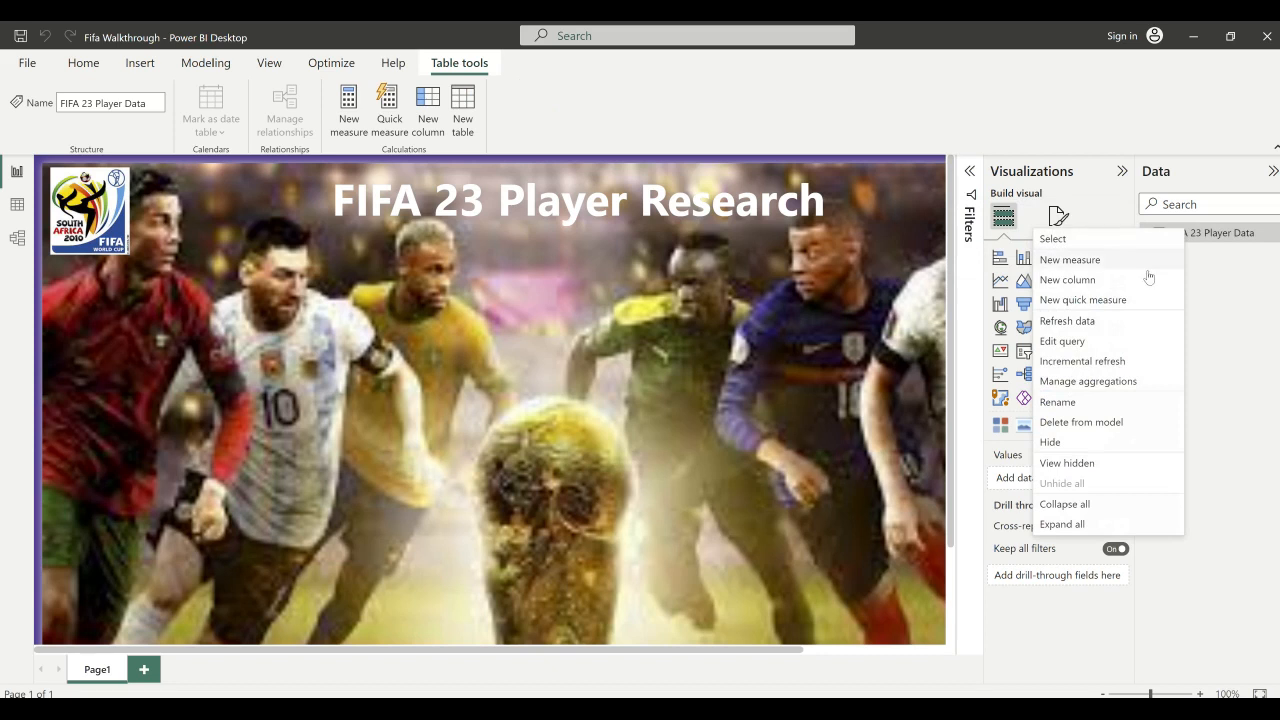
{"action": "left_click", "coordinate": [1064, 263]}
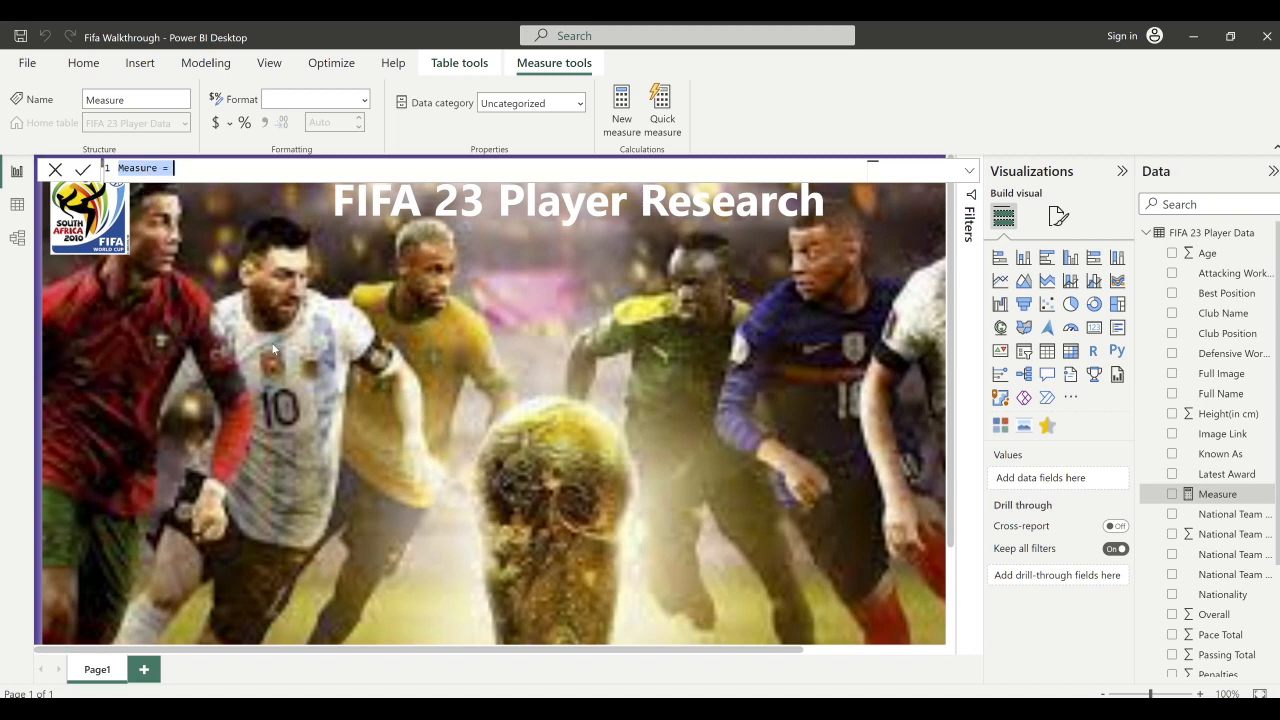
{"action": "type", "text": "Data As Of = NOW()"}
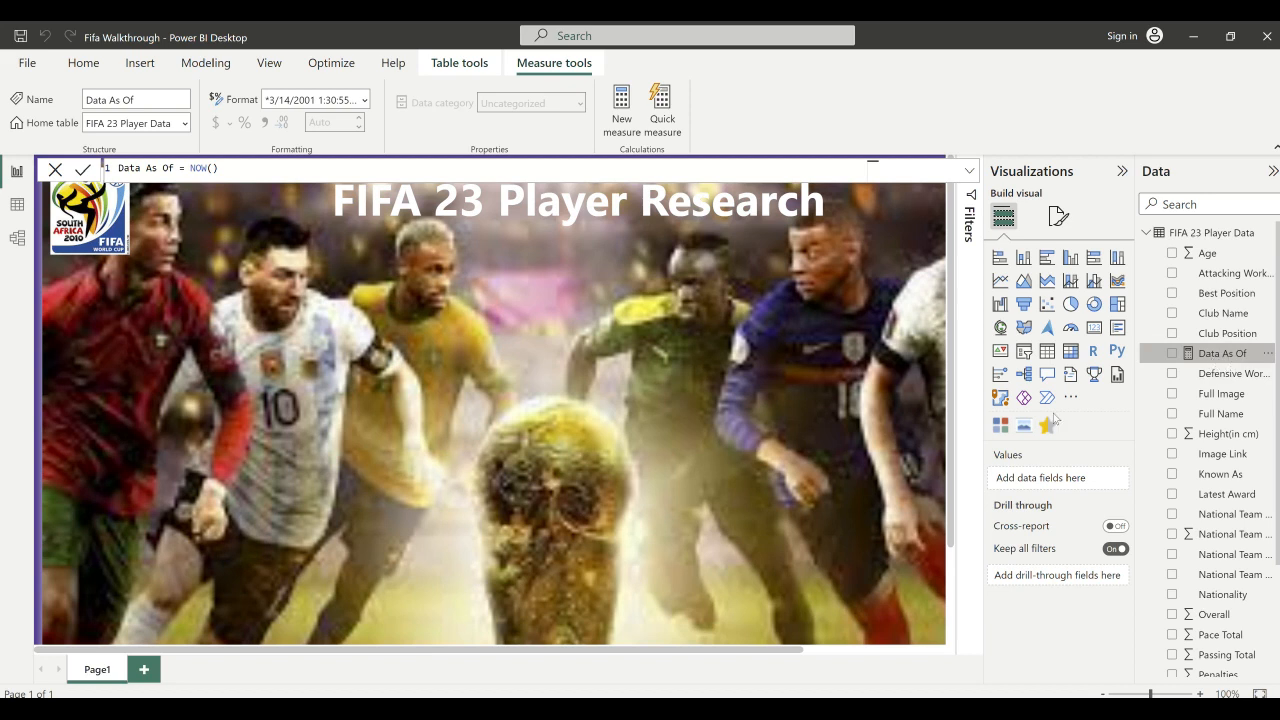
{"action": "left_click", "coordinate": [785, 440]}
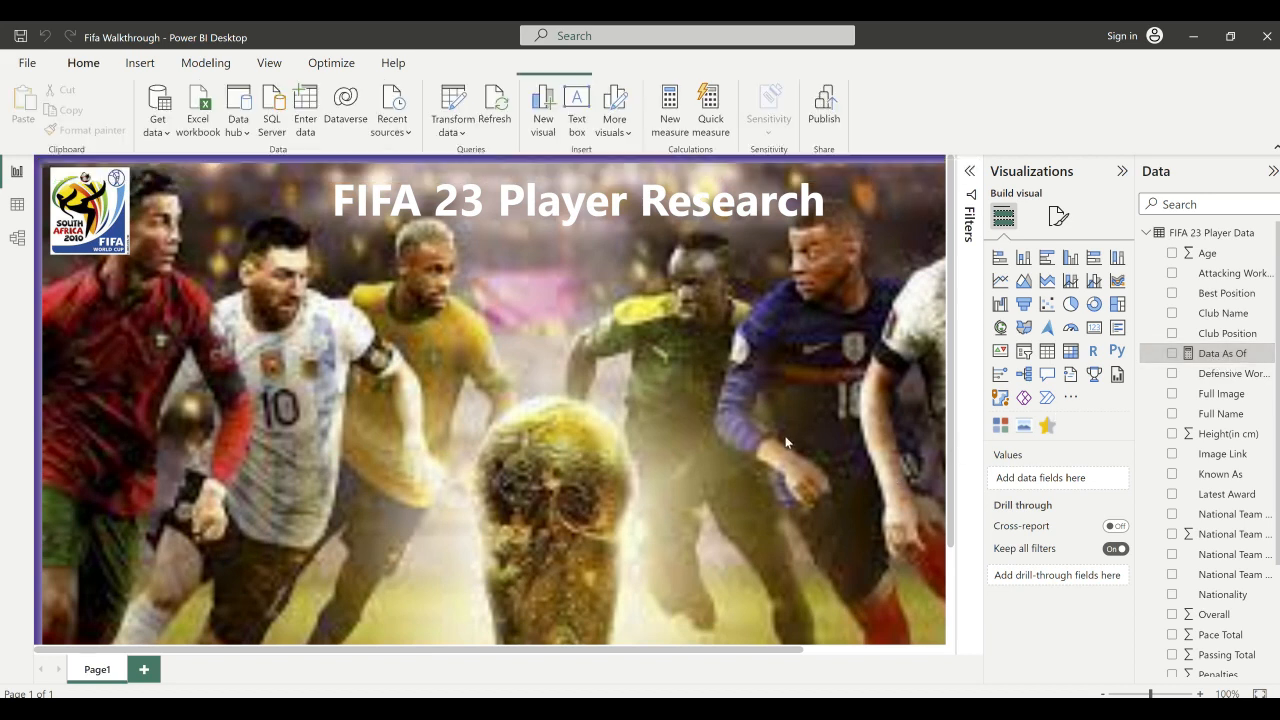
- Add a Card visual showing the Data As Of measure and widen it until the date and time fit on one line
{"action": "left_click", "coordinate": [1095, 329]}
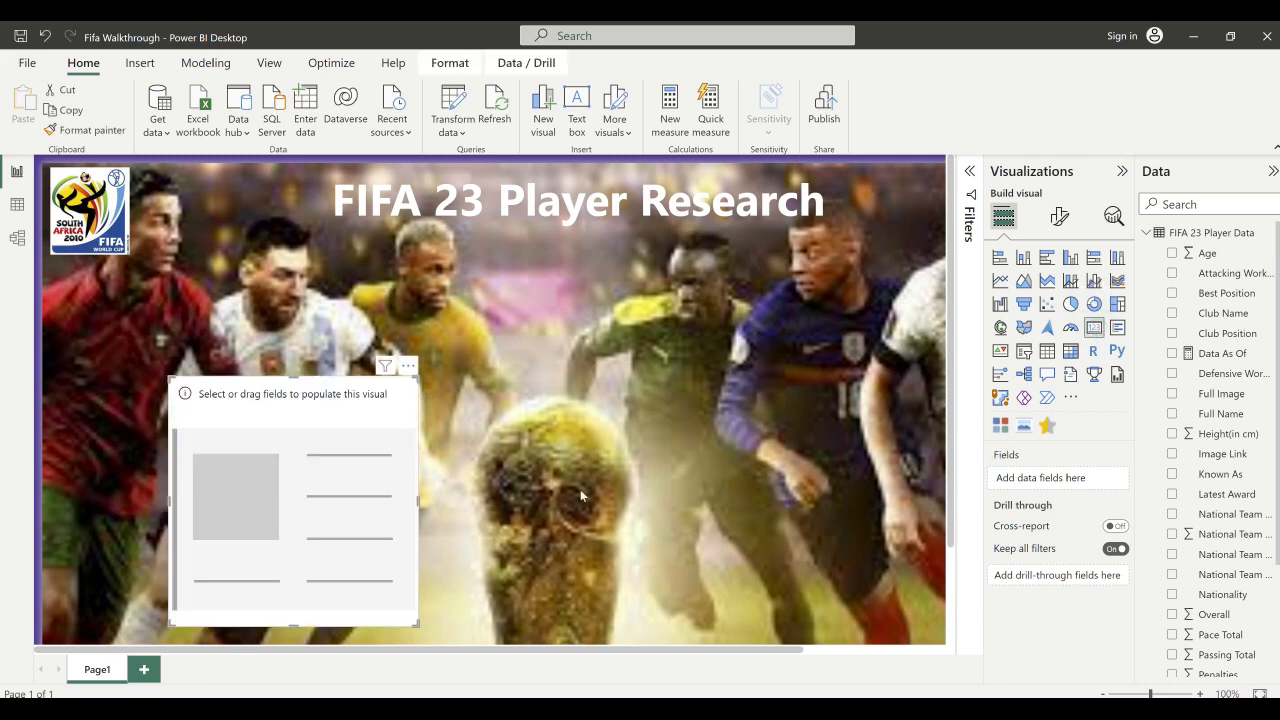
{"action": "left_click_drag", "start_coordinate": [348, 533], "coordinate": [593, 447]}
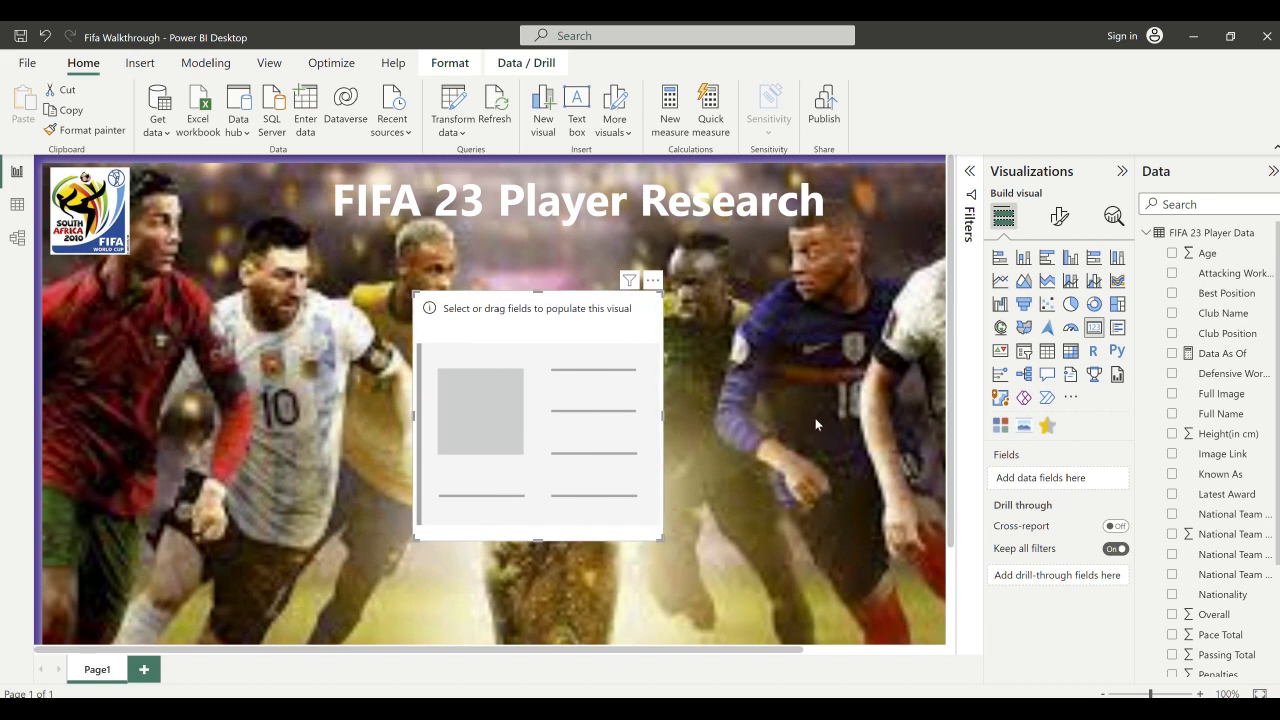
{"action": "left_click_drag", "start_coordinate": [1222, 355], "coordinate": [1055, 485]}
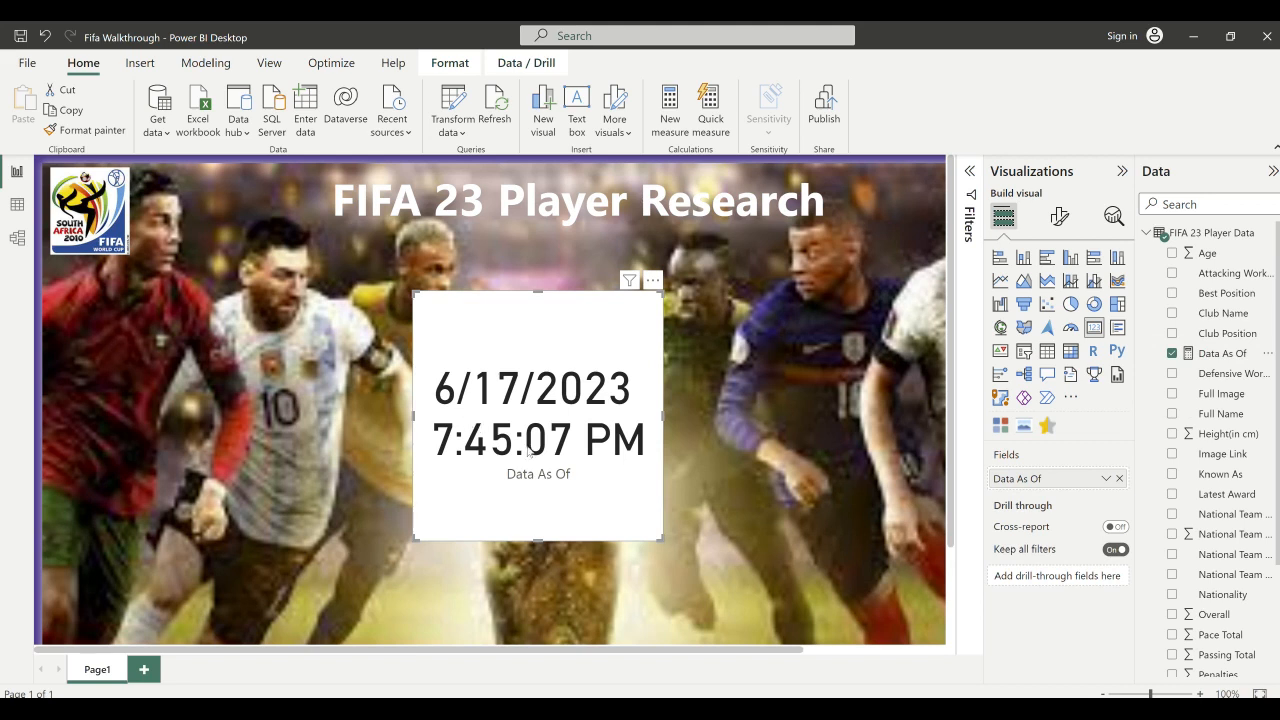
{"action": "left_click_drag", "start_coordinate": [657, 538], "coordinate": [862, 539]}
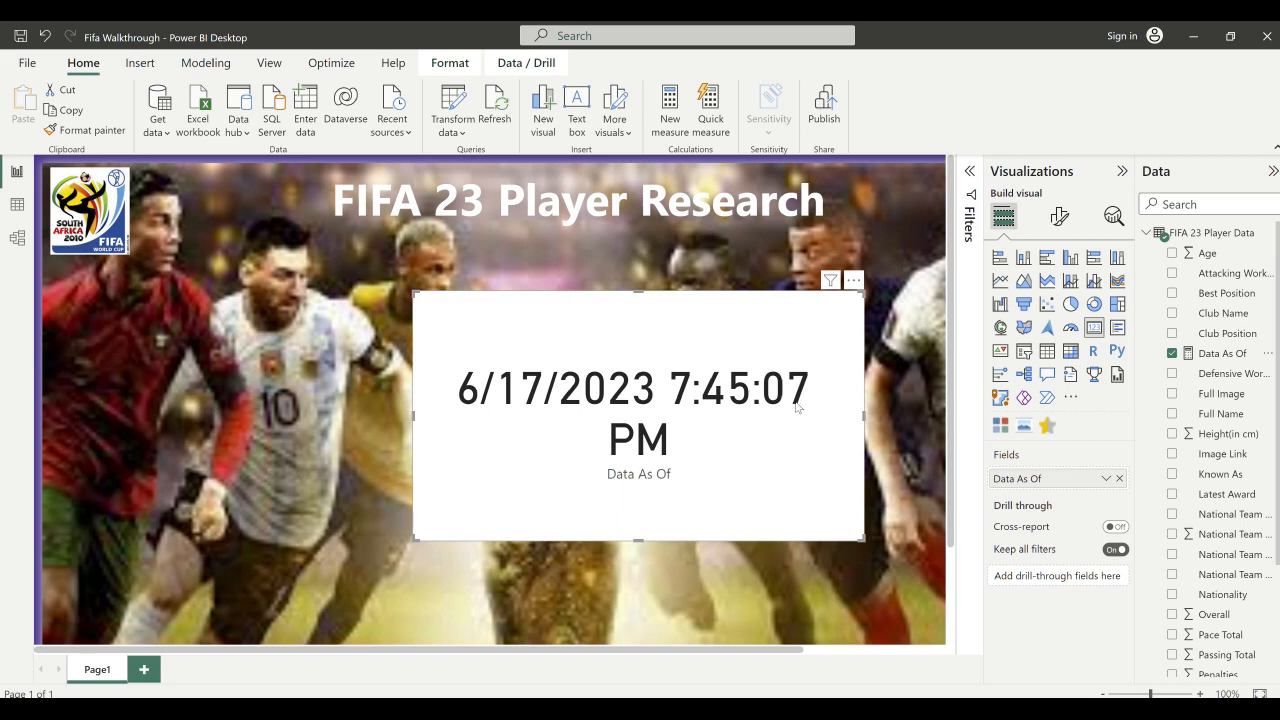
{"action": "left_click_drag", "start_coordinate": [414, 414], "coordinate": [313, 425]}
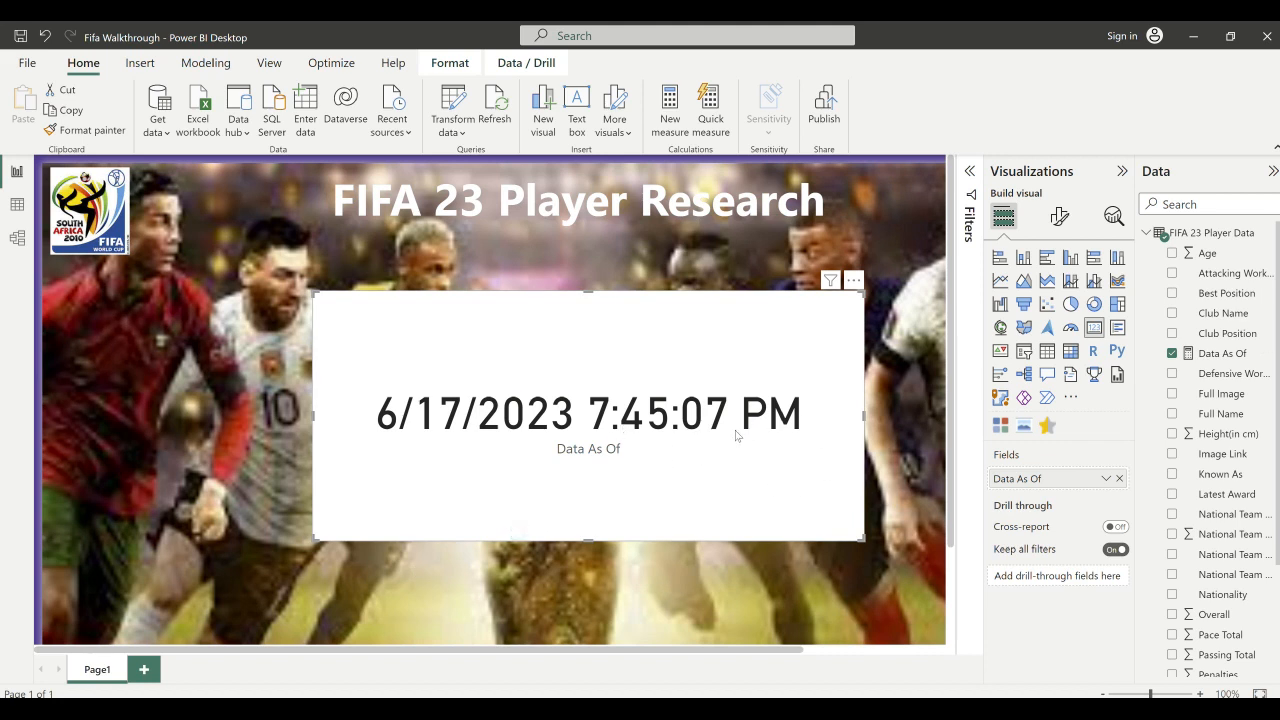
- Turn off the background of the Data As Of card
{"action": "left_click", "coordinate": [1059, 219]}
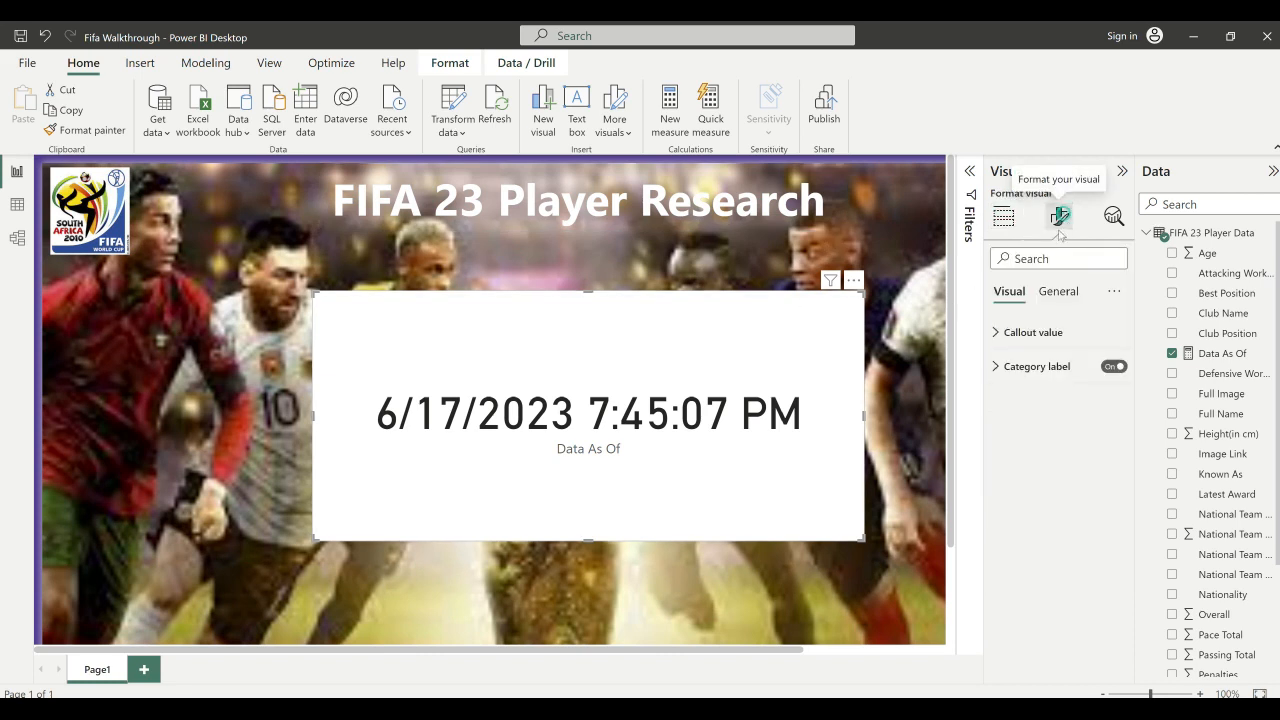
{"action": "left_click", "coordinate": [1058, 293]}
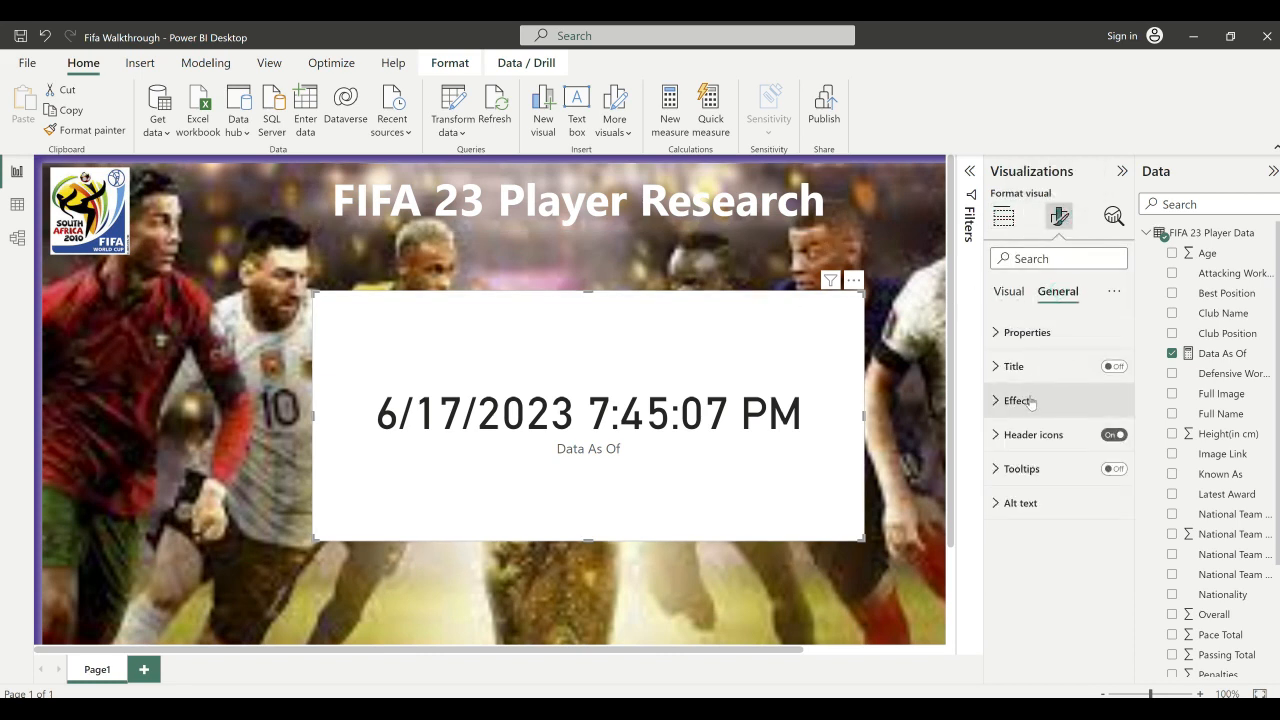
{"action": "left_click", "coordinate": [1031, 401]}
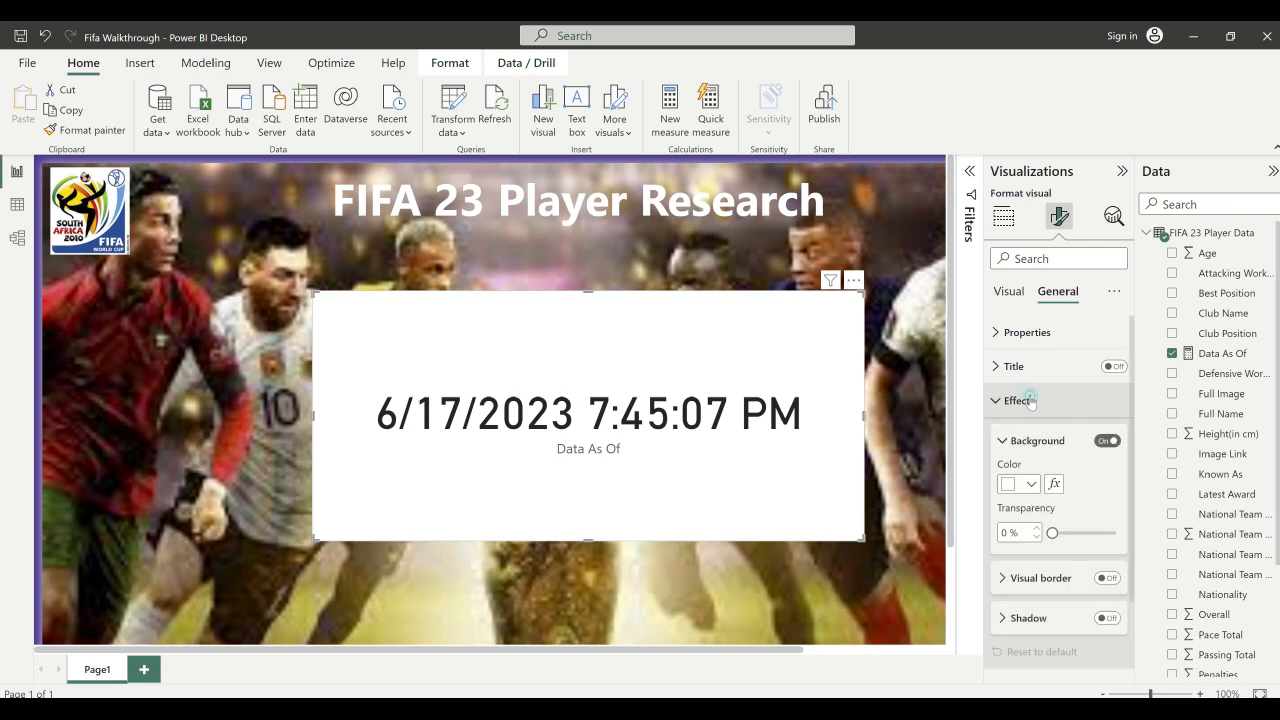
{"action": "left_click", "coordinate": [1100, 441]}
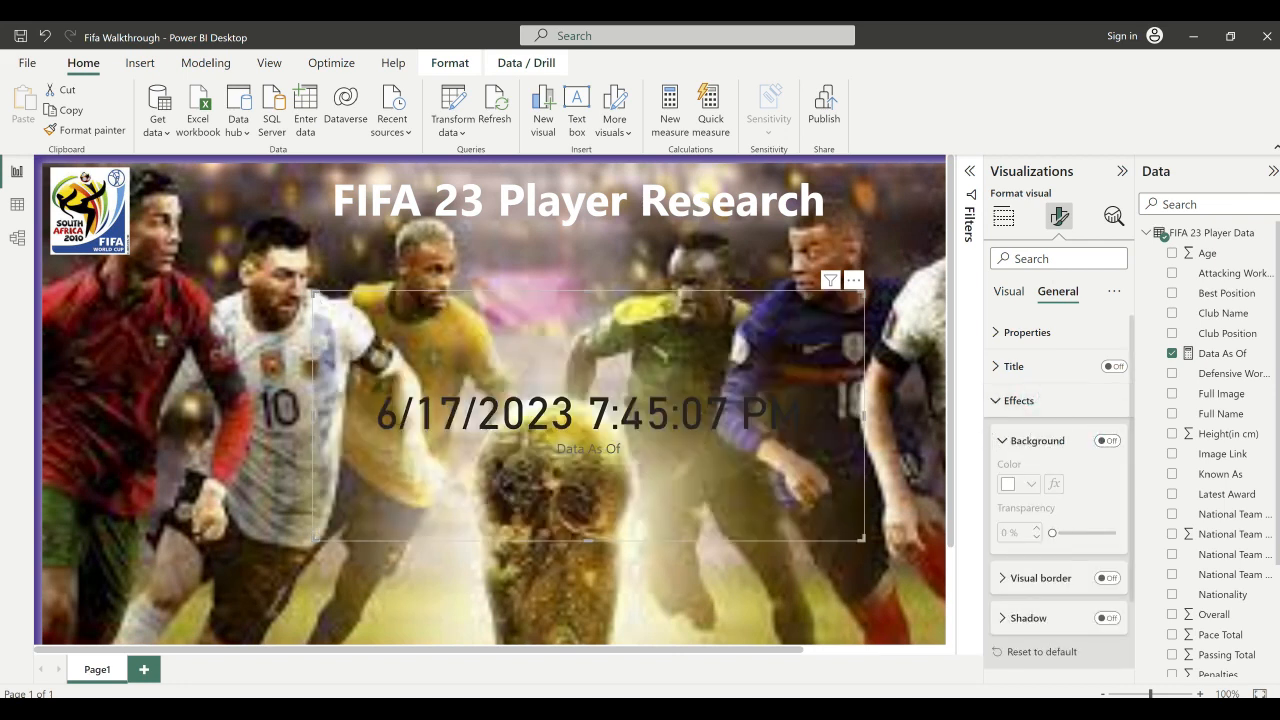
{"action": "left_click", "coordinate": [996, 400]}
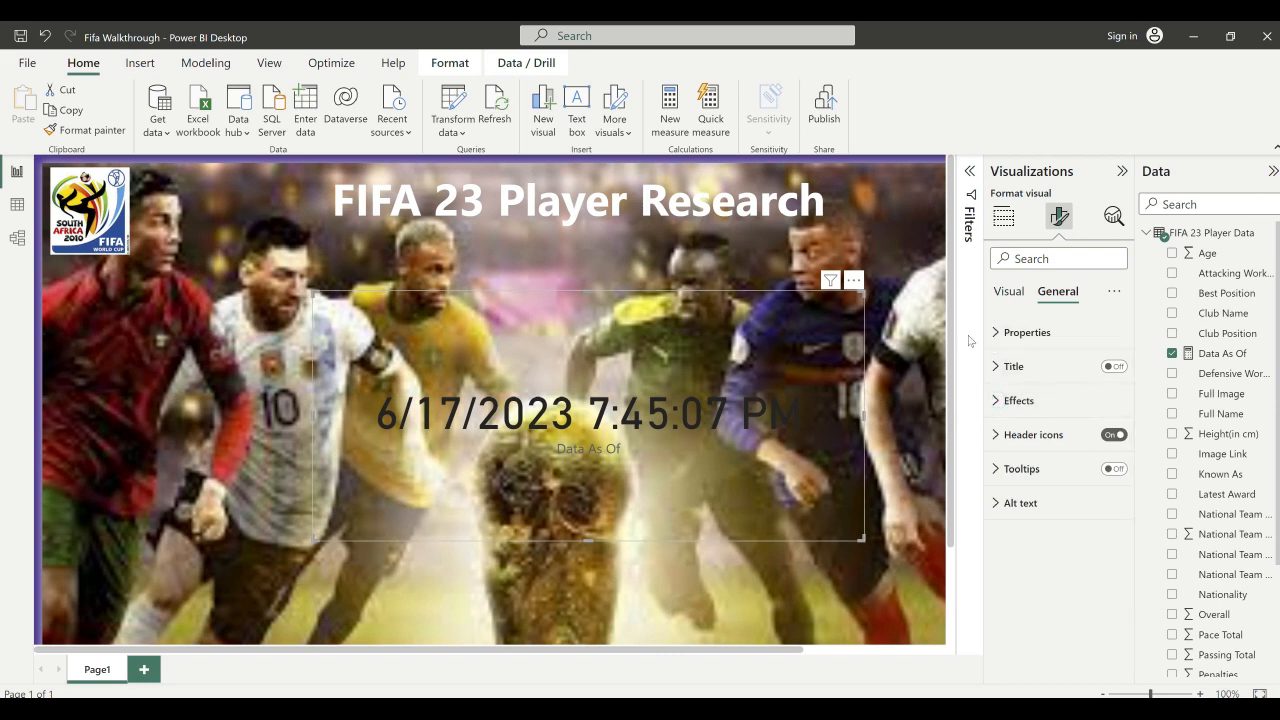
- Set the callout value color of the Data As Of card to white
{"action": "left_click", "coordinate": [1009, 293]}
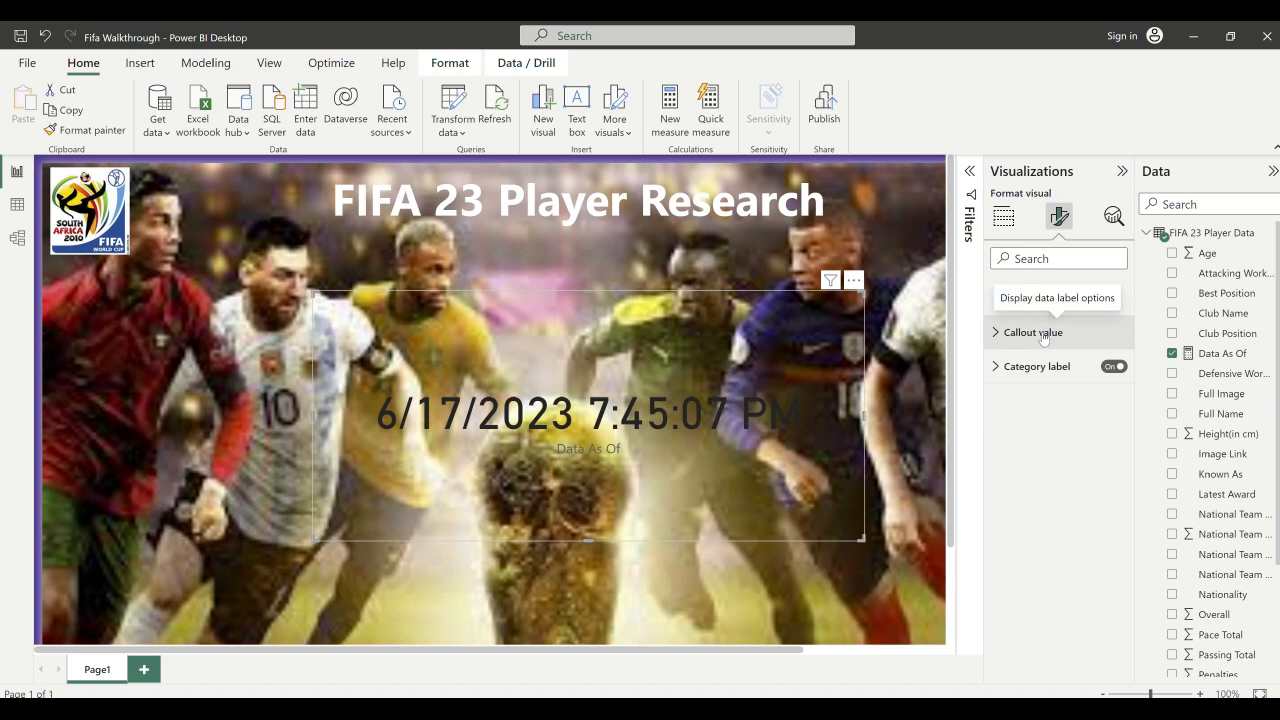
{"action": "left_click", "coordinate": [1043, 334]}
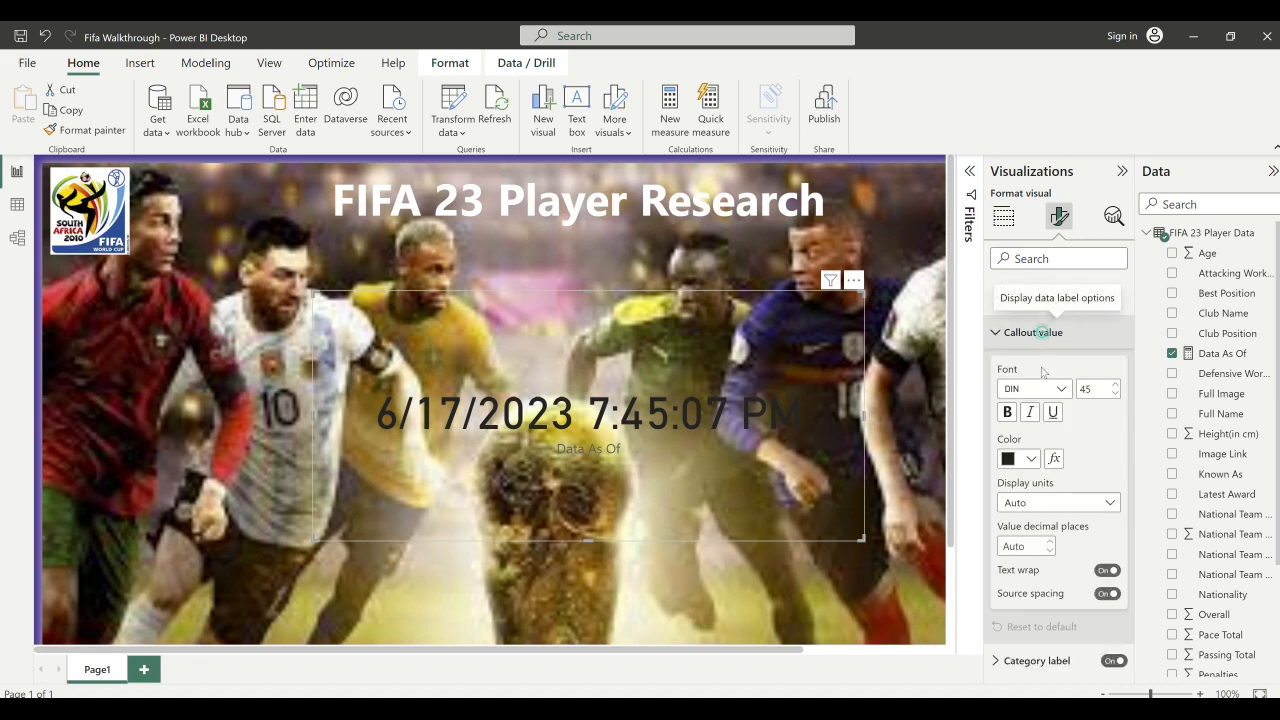
{"action": "left_click", "coordinate": [1026, 460]}
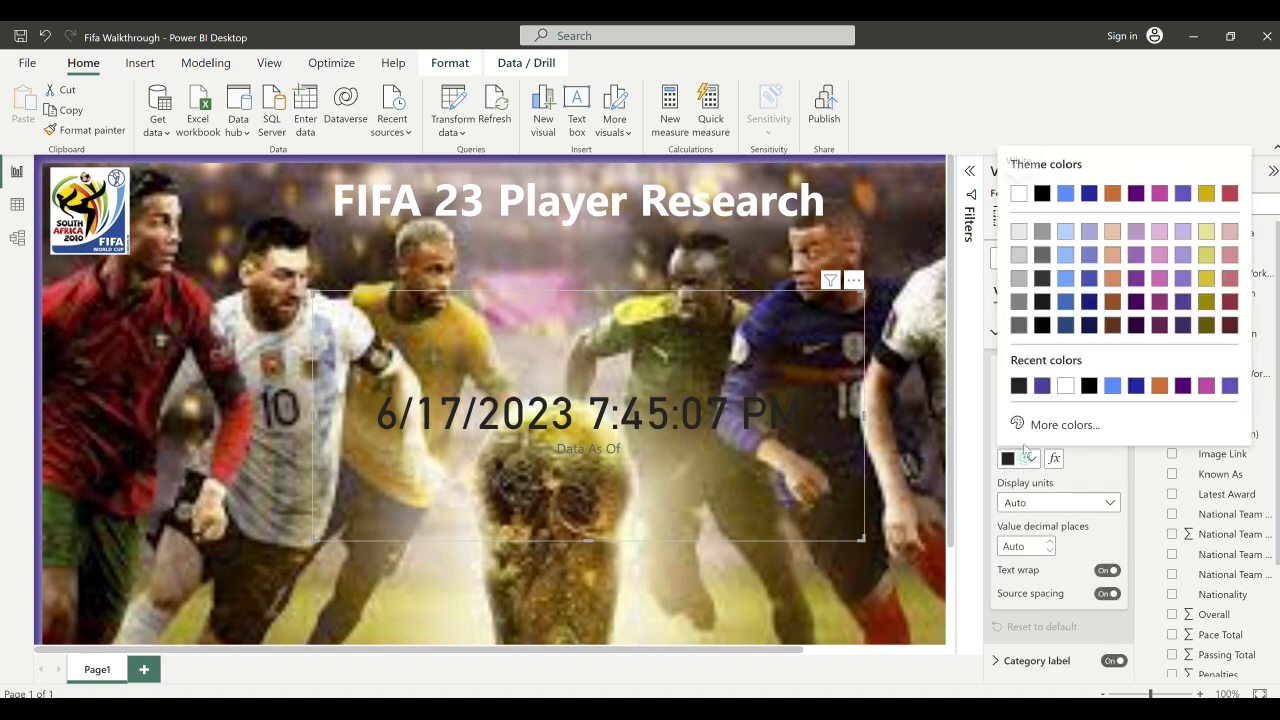
{"action": "left_click", "coordinate": [1063, 386]}
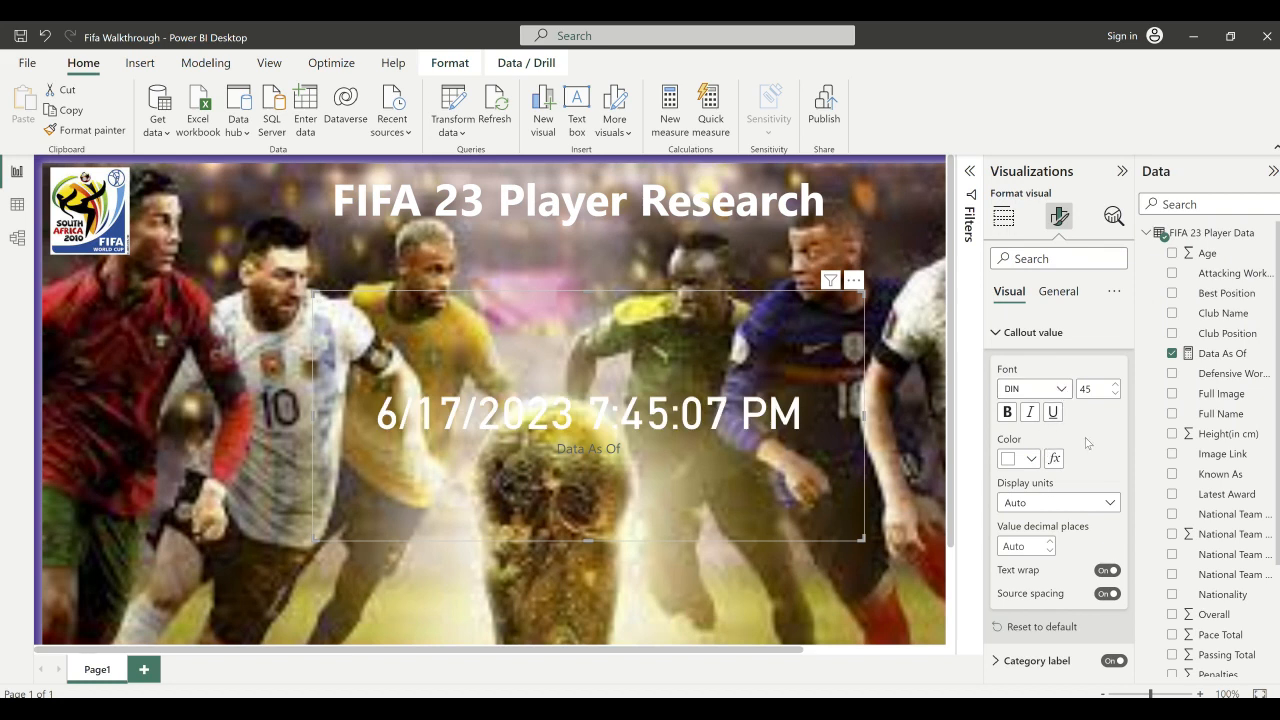
- Reduce the callout value font size of the Data As Of card to 28
{"action": "left_click", "coordinate": [1116, 396]}
{"action": "left_click", "coordinate": [1116, 396]}
{"action": "left_click", "coordinate": [1116, 396]}
{"action": "left_click", "coordinate": [1116, 396]}
{"action": "left_click", "coordinate": [1116, 396]}
{"action": "left_click", "coordinate": [1116, 396]}
{"action": "left_click", "coordinate": [1116, 396]}
{"action": "left_click", "coordinate": [1116, 396]}
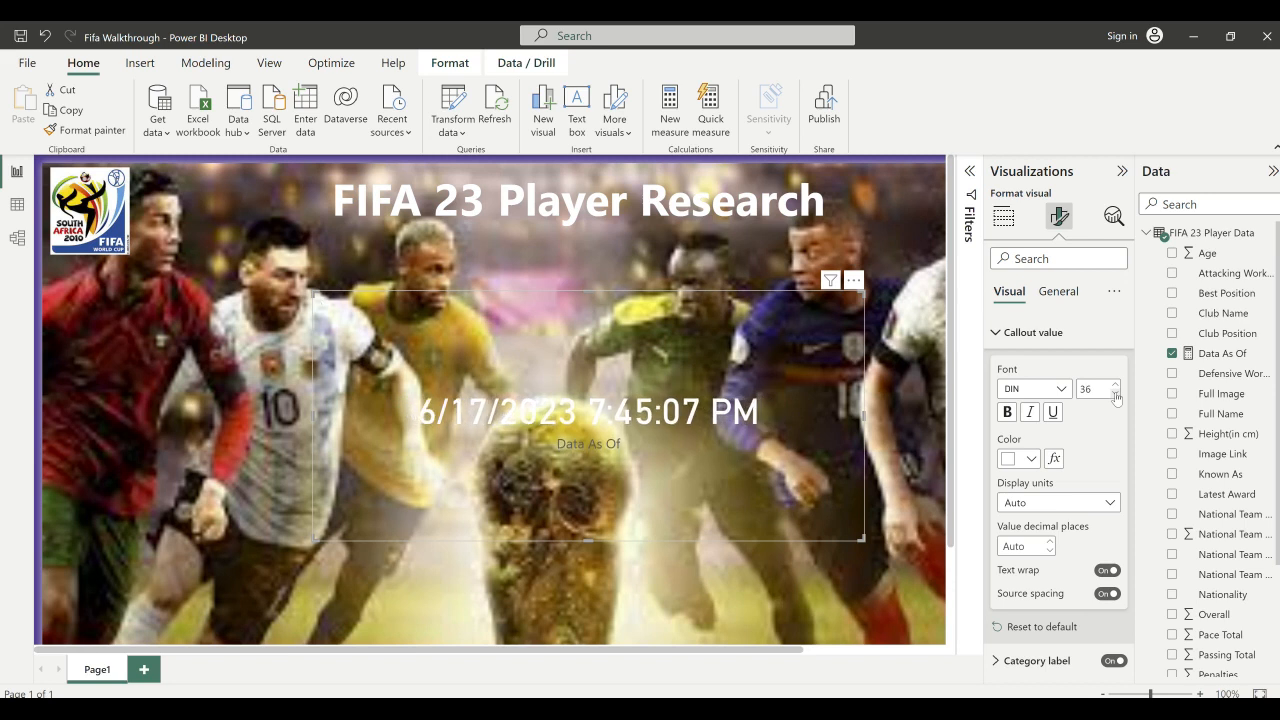
{"action": "left_click", "coordinate": [1116, 396]}
{"action": "left_click", "coordinate": [1116, 396]}
{"action": "left_click", "coordinate": [1116, 396]}
{"action": "left_click", "coordinate": [1116, 396]}
{"action": "left_click", "coordinate": [1116, 396]}
{"action": "left_click", "coordinate": [1116, 396]}
{"action": "left_click", "coordinate": [1116, 396]}
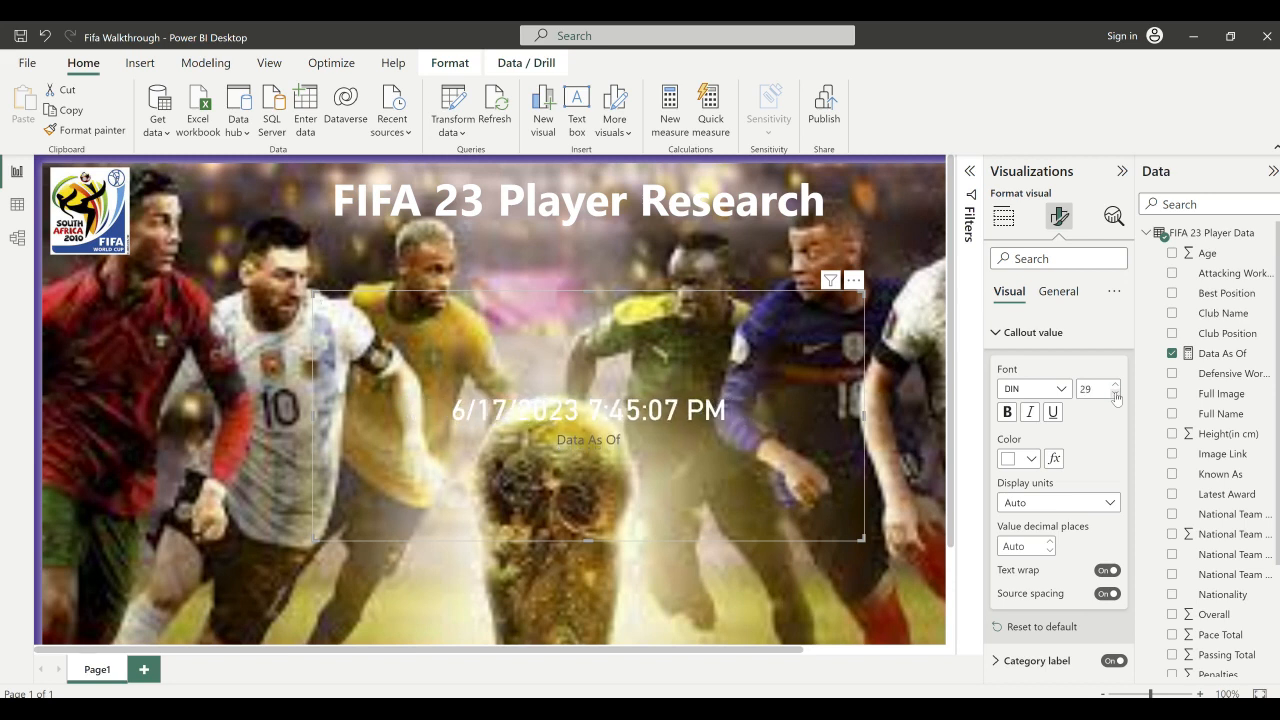
{"action": "left_click", "coordinate": [1116, 396]}
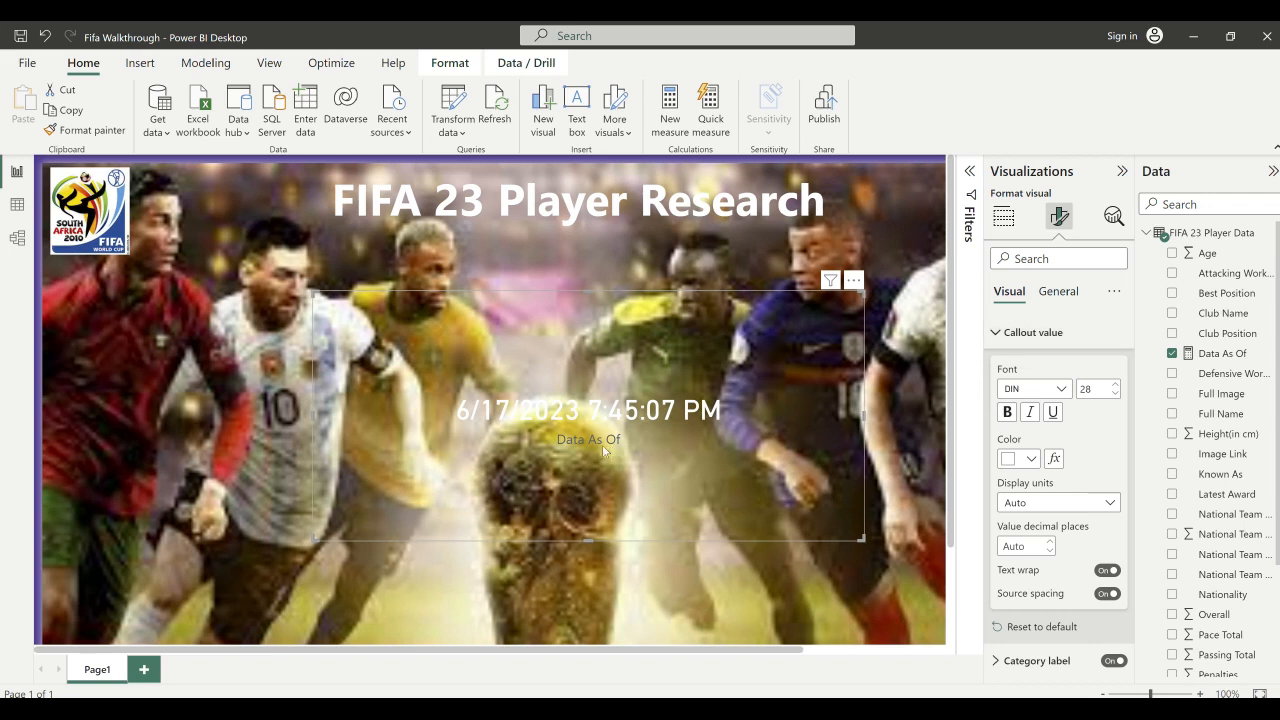
{"action": "left_click", "coordinate": [1001, 333]}
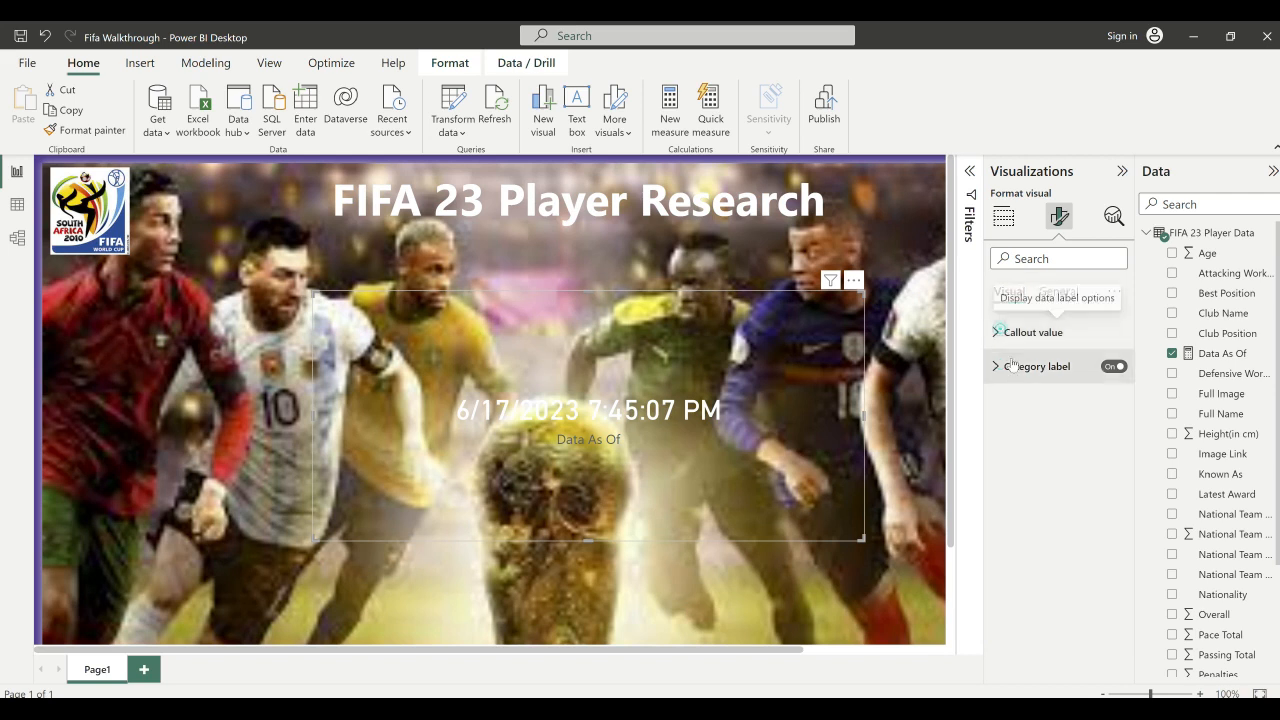
- Turn off the card's category label and shrink the card's height and width around the date and time
{"action": "left_click", "coordinate": [1112, 368]}
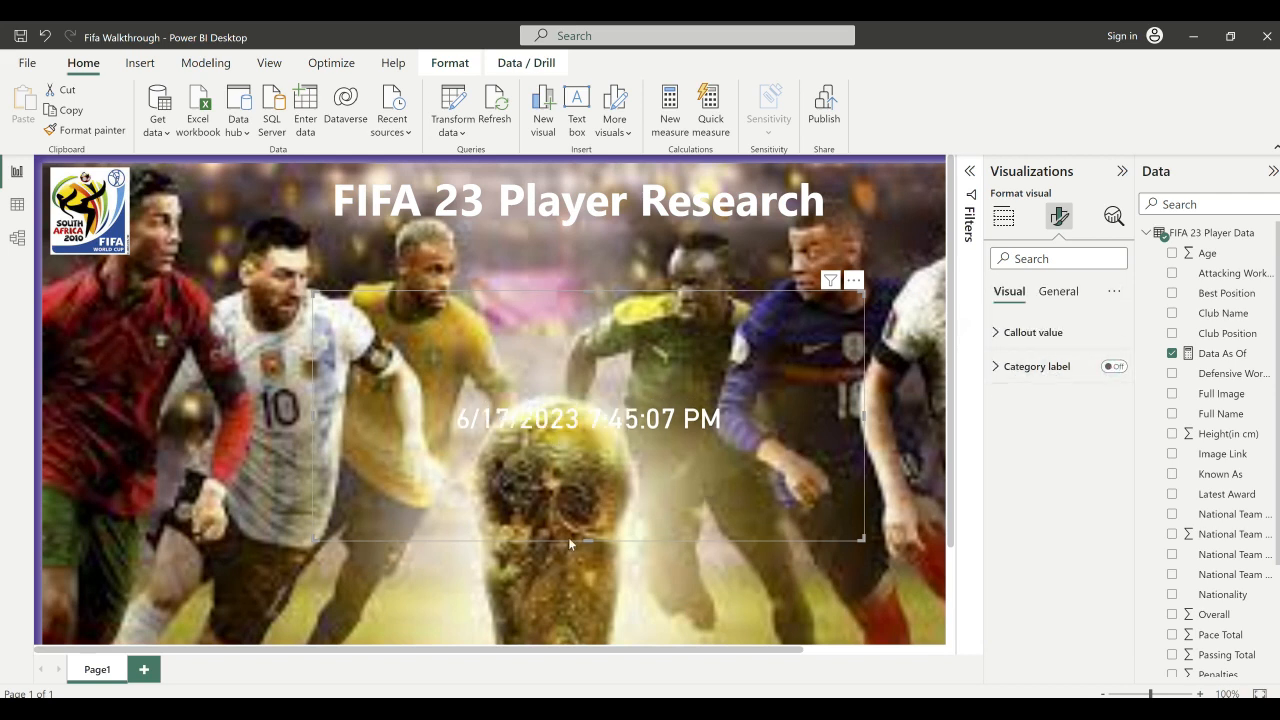
{"action": "left_click_drag", "start_coordinate": [596, 517], "coordinate": [644, 351]}
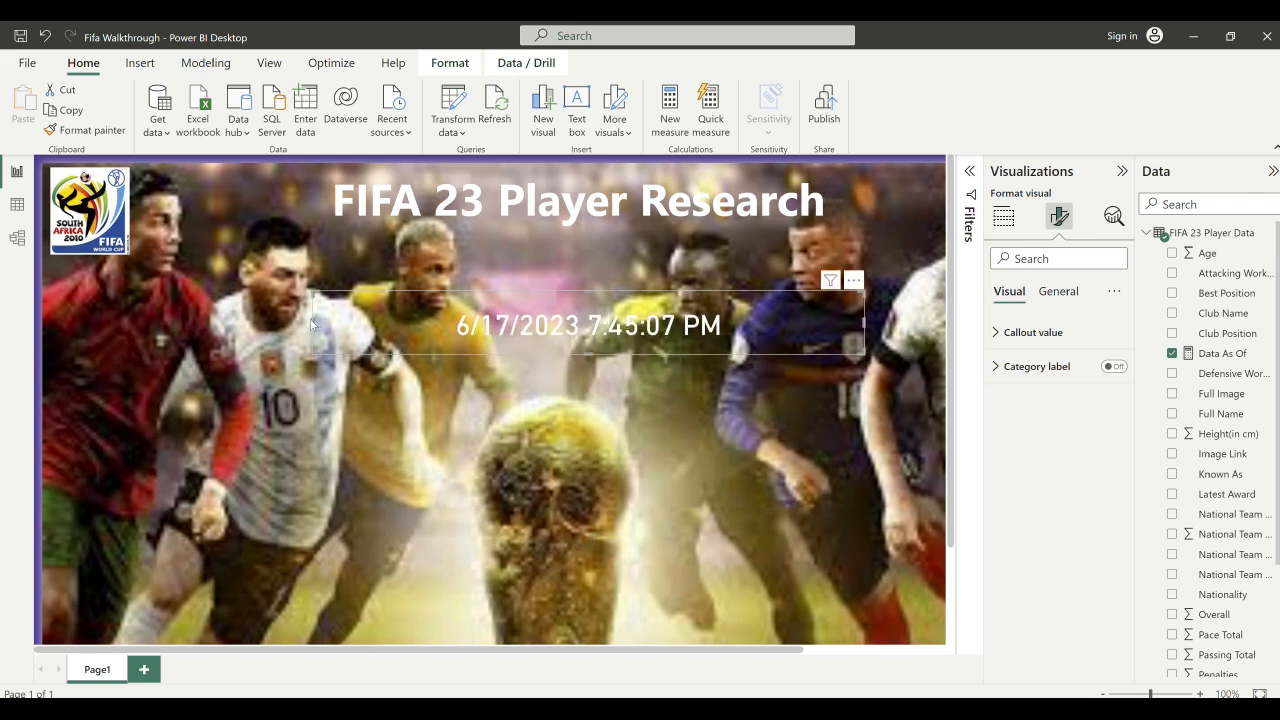
{"action": "left_click_drag", "start_coordinate": [313, 322], "coordinate": [407, 322]}
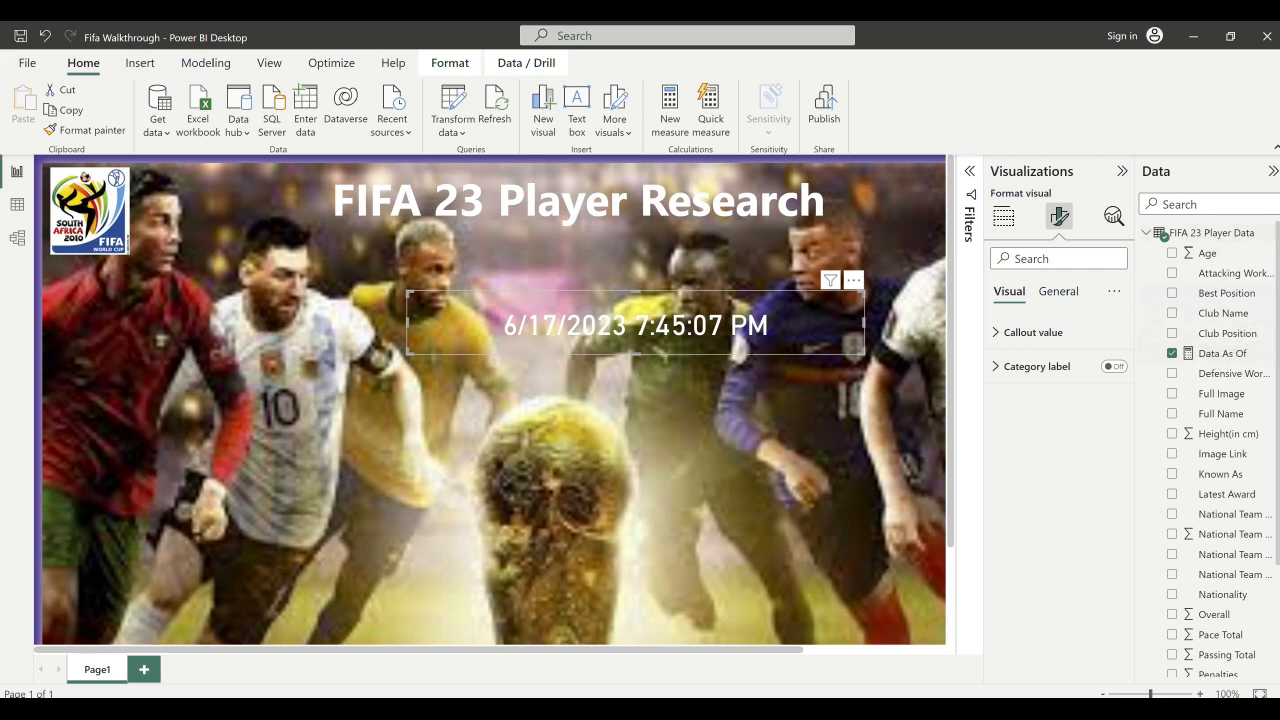
- Edit the Data As Of measure so the text "Data As Of " is joined with & in front of NOW()
{"action": "left_click", "coordinate": [1175, 204]}
{"action": "type", "text": "data"}
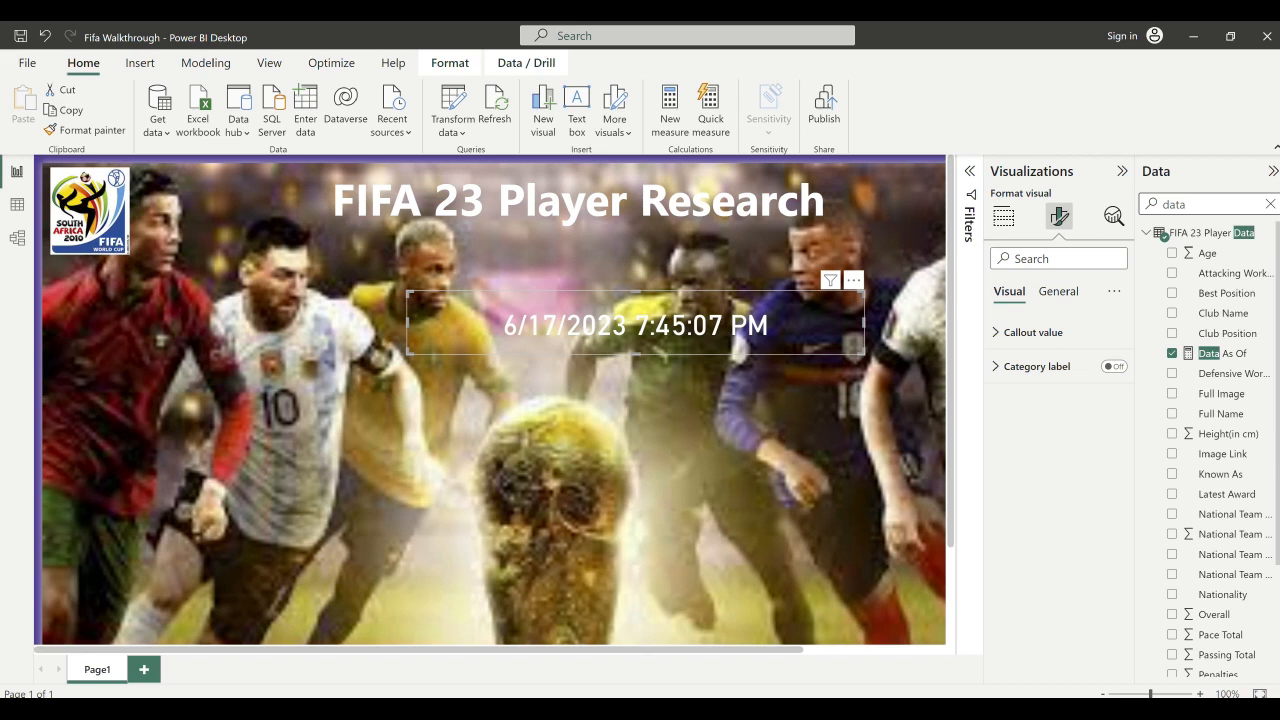
{"action": "type", "text": " as o"}
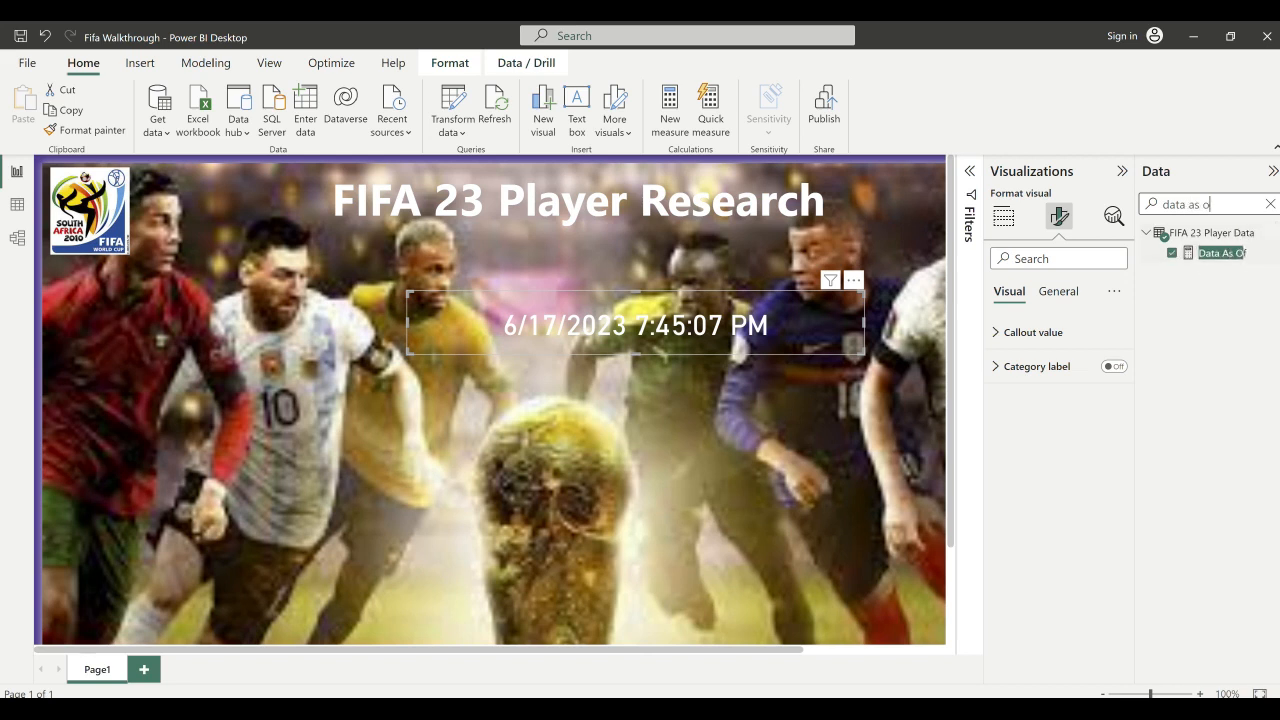
{"action": "left_click", "coordinate": [1220, 256]}
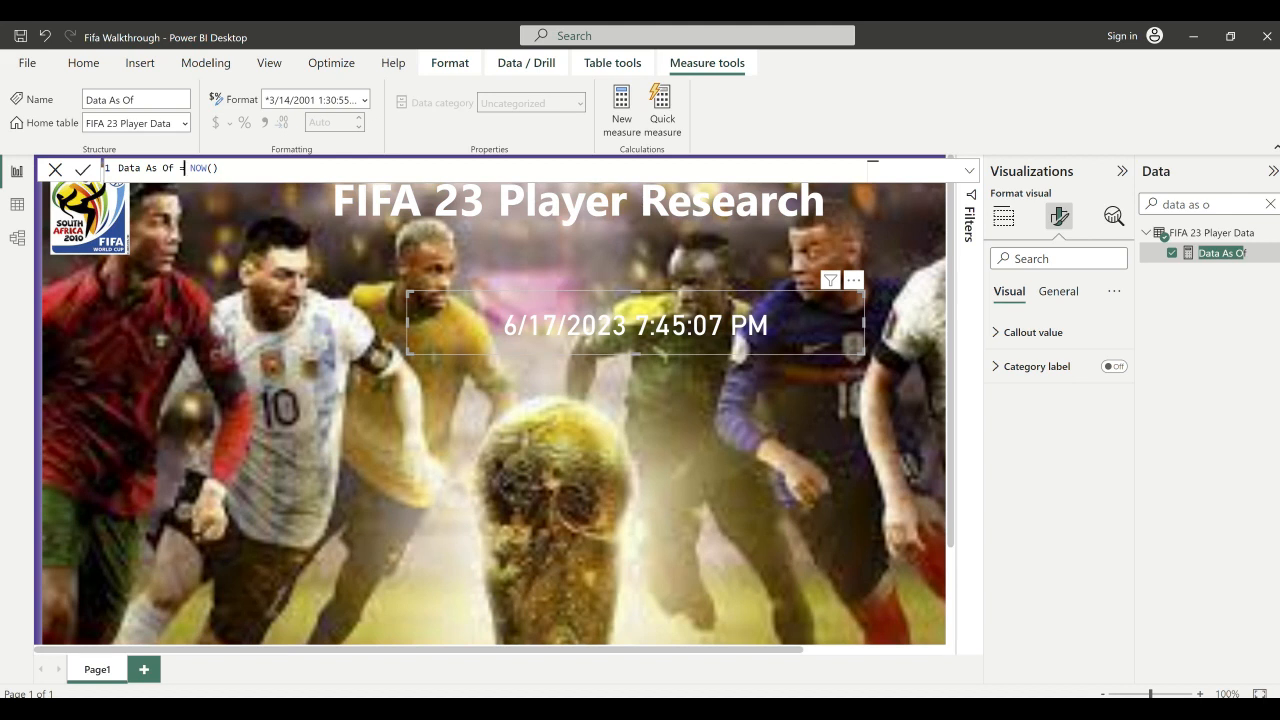
{"action": "type", "text": "= \"Data As Of \" &"}
{"action": "key", "text": "Return"}
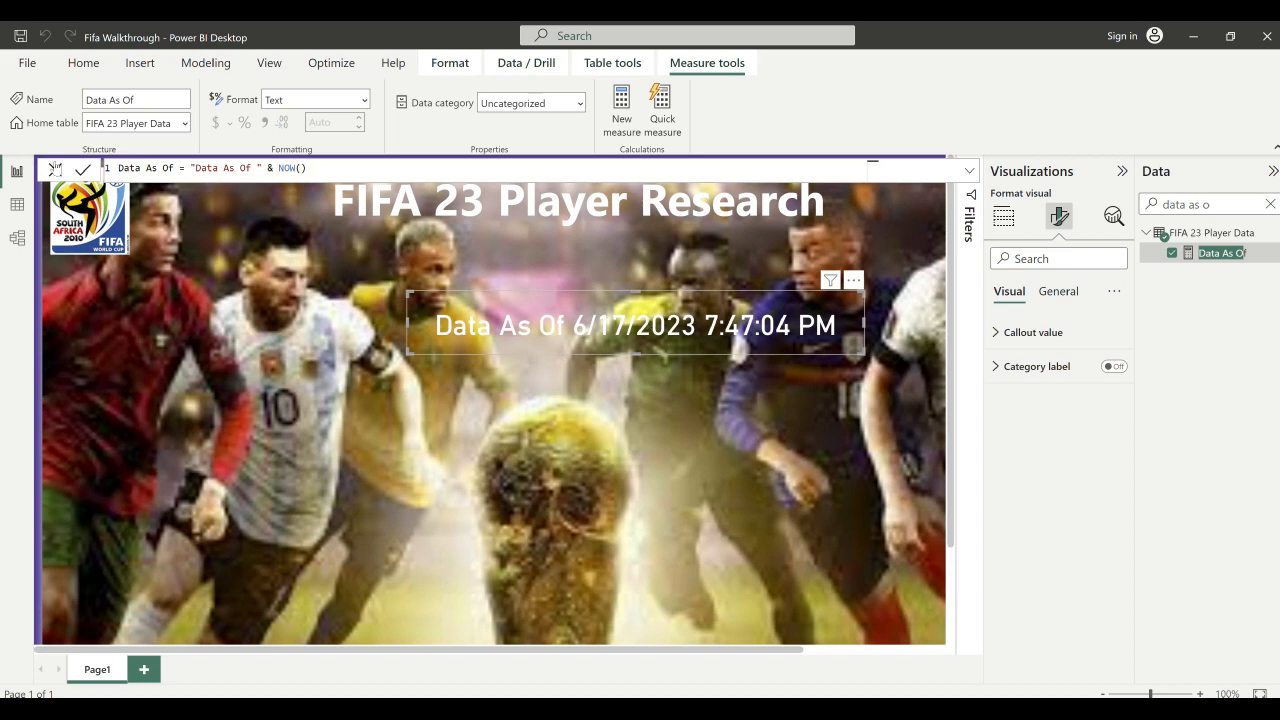
{"action": "left_click", "coordinate": [55, 169]}
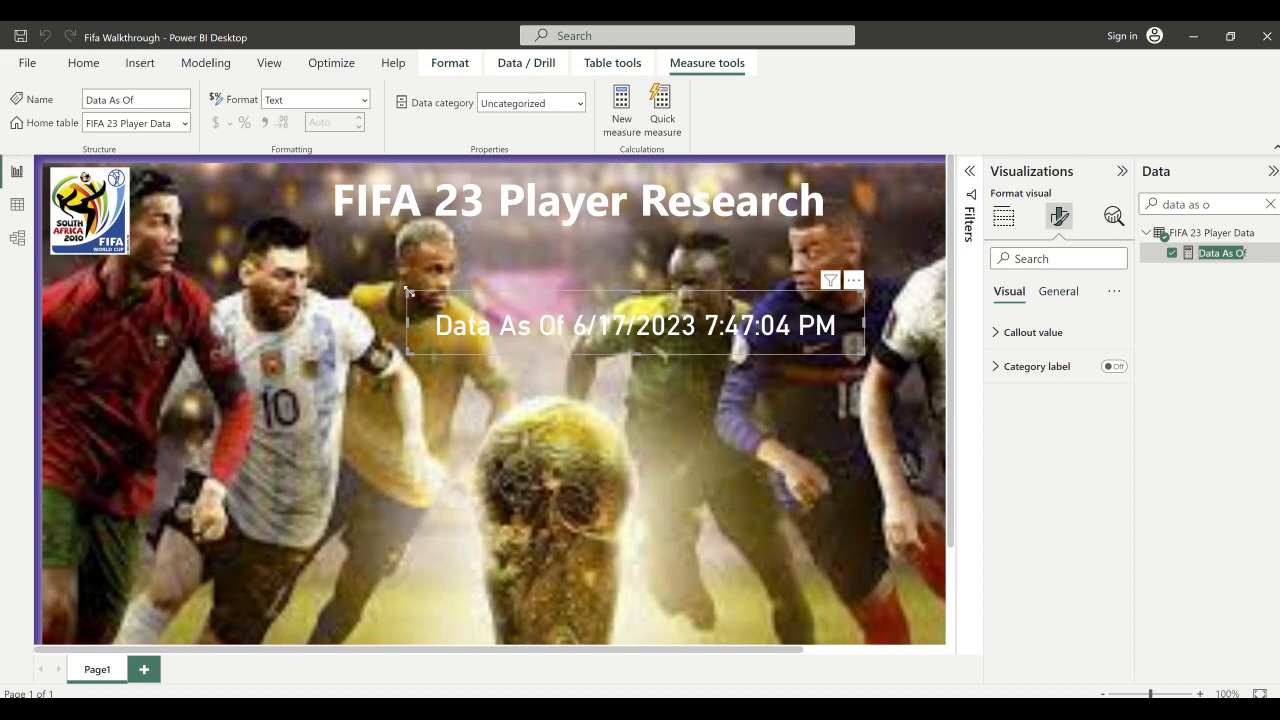
- Narrow the Data As Of card to fit its text and move it just below the title toward the page's right edge
{"action": "left_click_drag", "start_coordinate": [409, 291], "coordinate": [451, 294]}
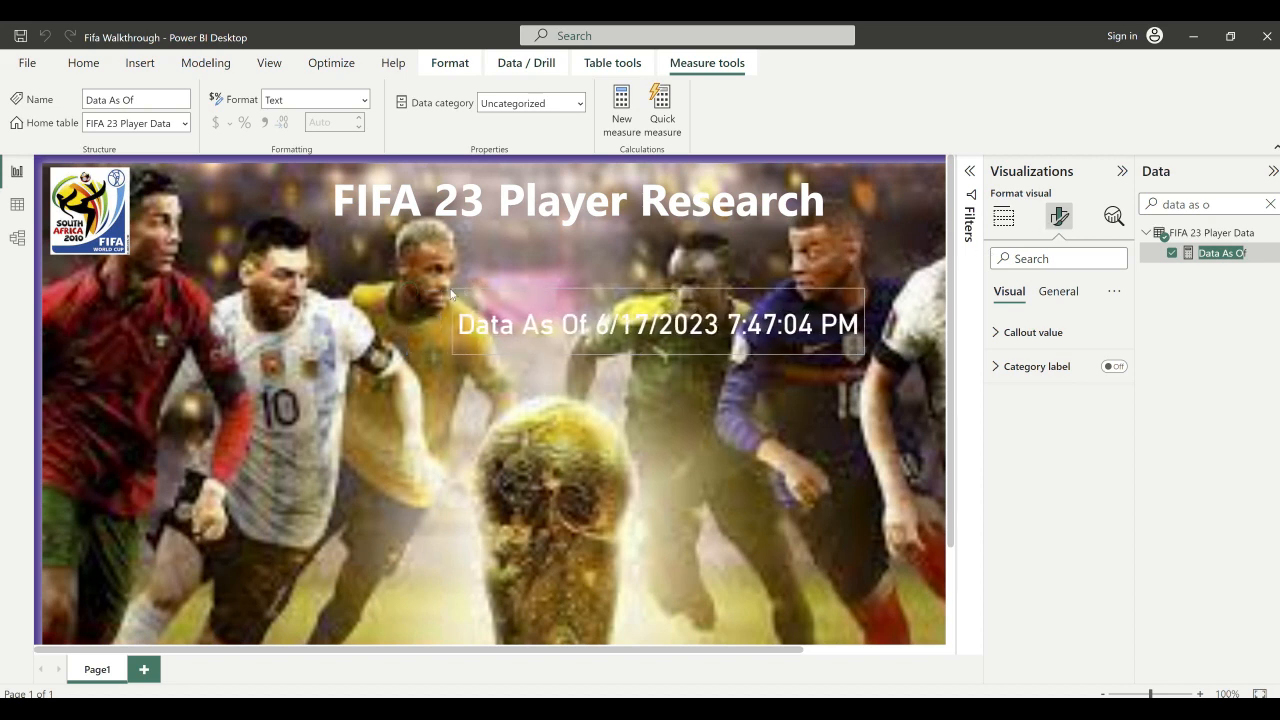
{"action": "left_click_drag", "start_coordinate": [727, 271], "coordinate": [865, 208]}
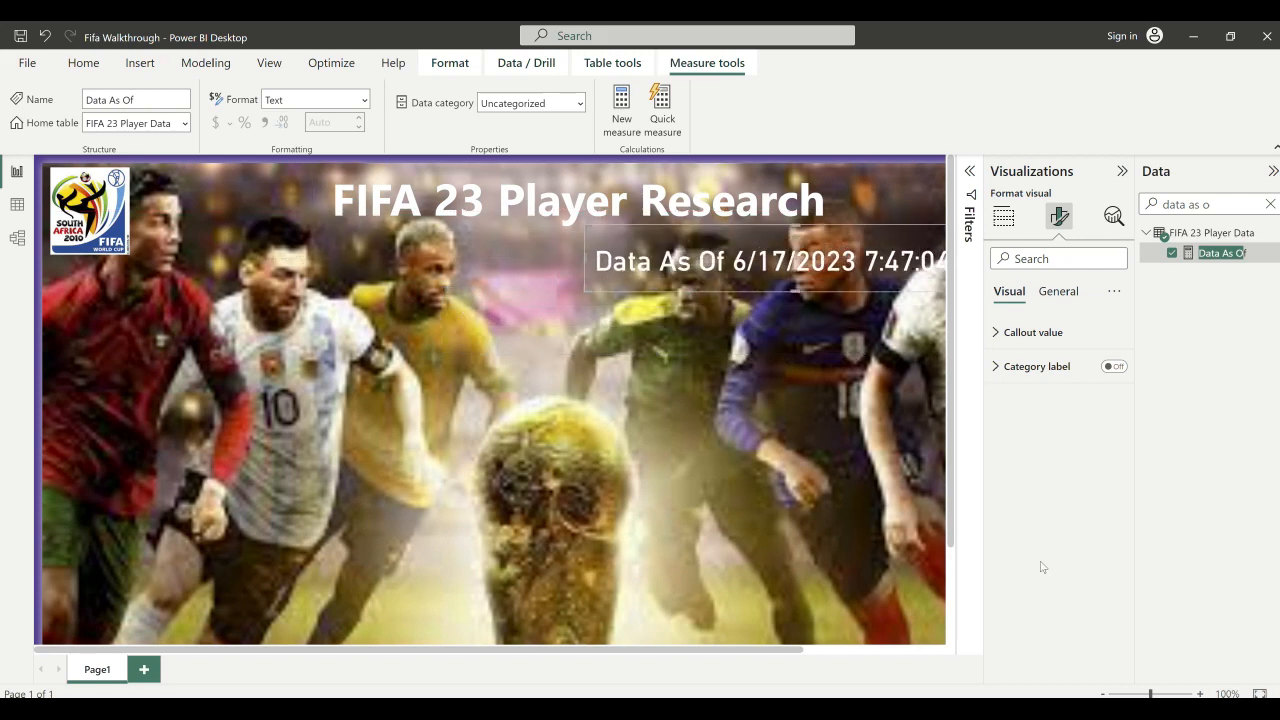
{"action": "left_click_drag", "start_coordinate": [795, 656], "coordinate": [938, 656]}
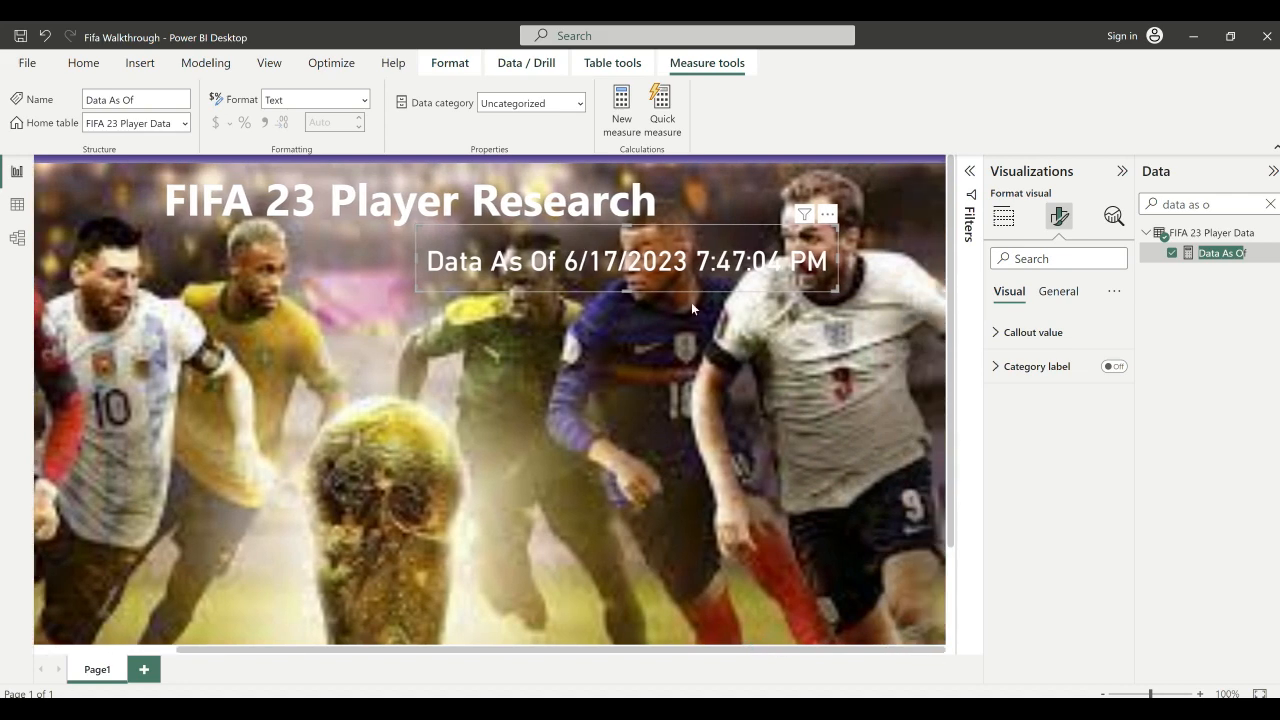
{"action": "left_click_drag", "start_coordinate": [691, 302], "coordinate": [807, 292]}
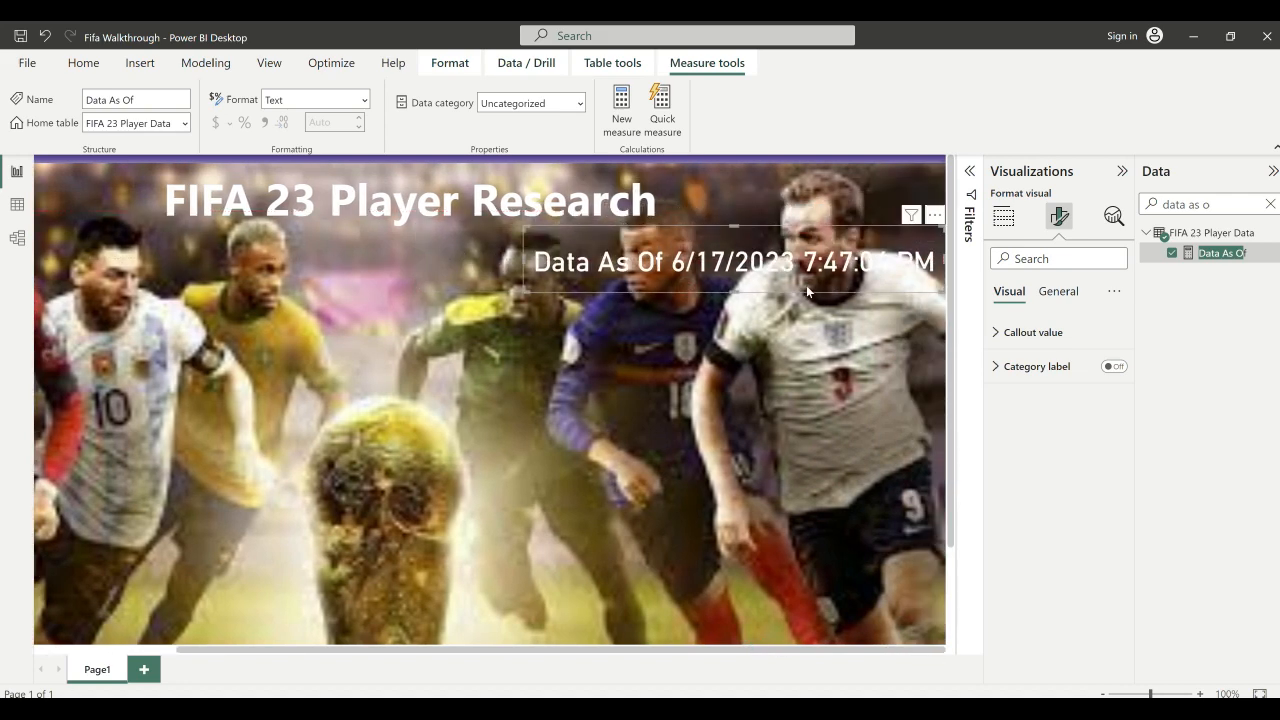
- Reduce the callout value font size of the Data As Of card to 15
{"action": "left_click", "coordinate": [1035, 342]}
{"action": "left_click", "coordinate": [1116, 396]}
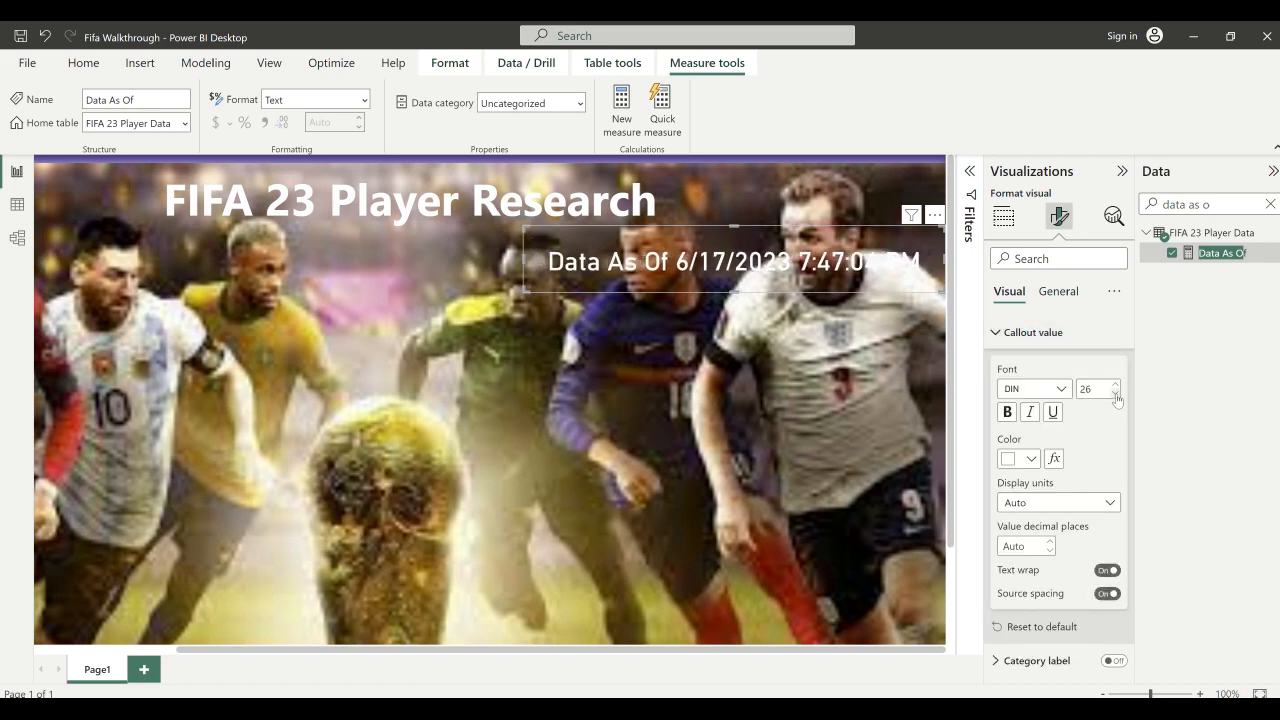
{"action": "left_click", "coordinate": [1116, 396]}
{"action": "left_click", "coordinate": [1116, 396]}
{"action": "left_click", "coordinate": [1116, 396]}
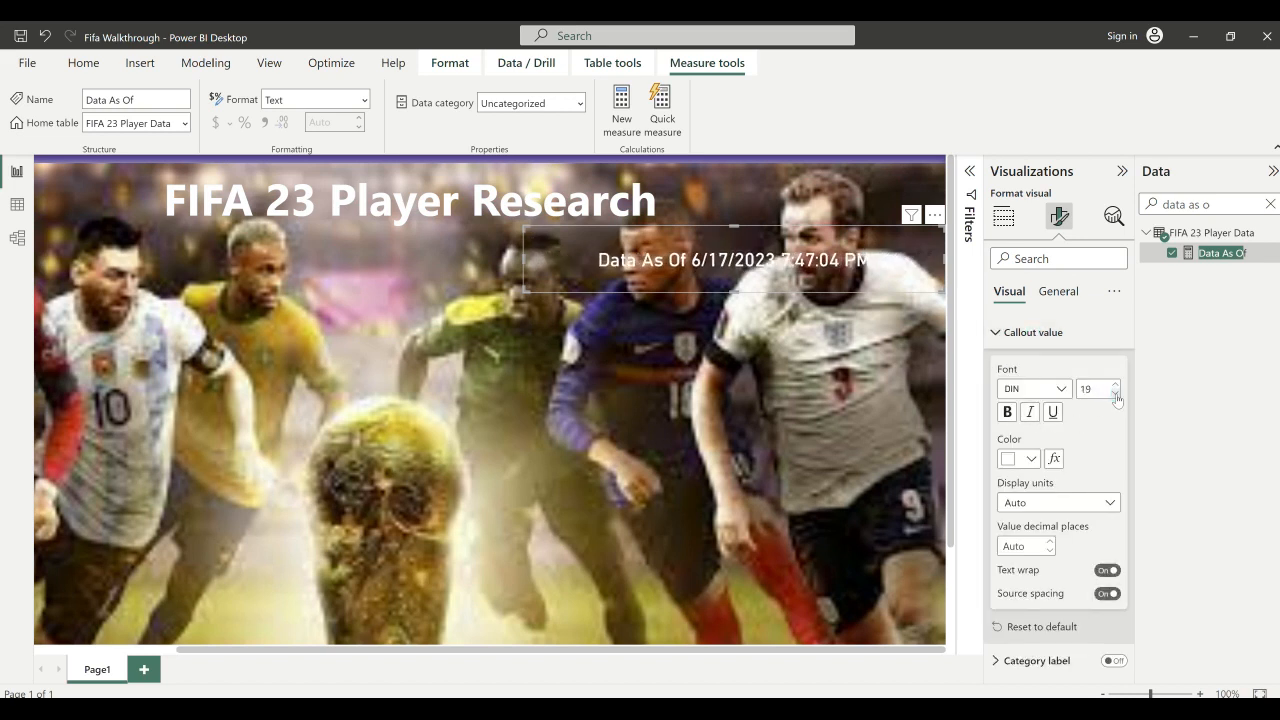
{"action": "left_click", "coordinate": [1116, 396]}
{"action": "left_click", "coordinate": [1116, 396]}
{"action": "left_click", "coordinate": [1116, 396]}
{"action": "left_click", "coordinate": [1116, 396]}
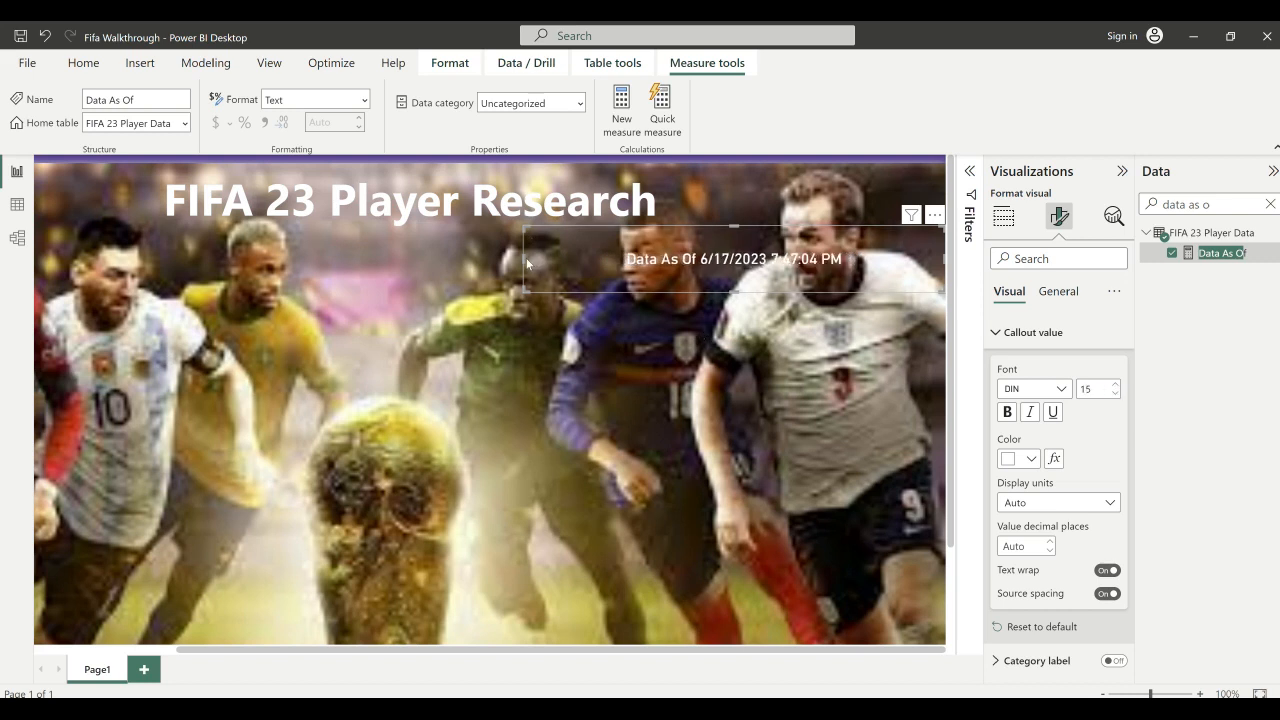
- Narrow the Data As Of card further, place it in the page's upper-right corner beside the title and reduce its height
{"action": "left_click_drag", "start_coordinate": [522, 258], "coordinate": [760, 187]}
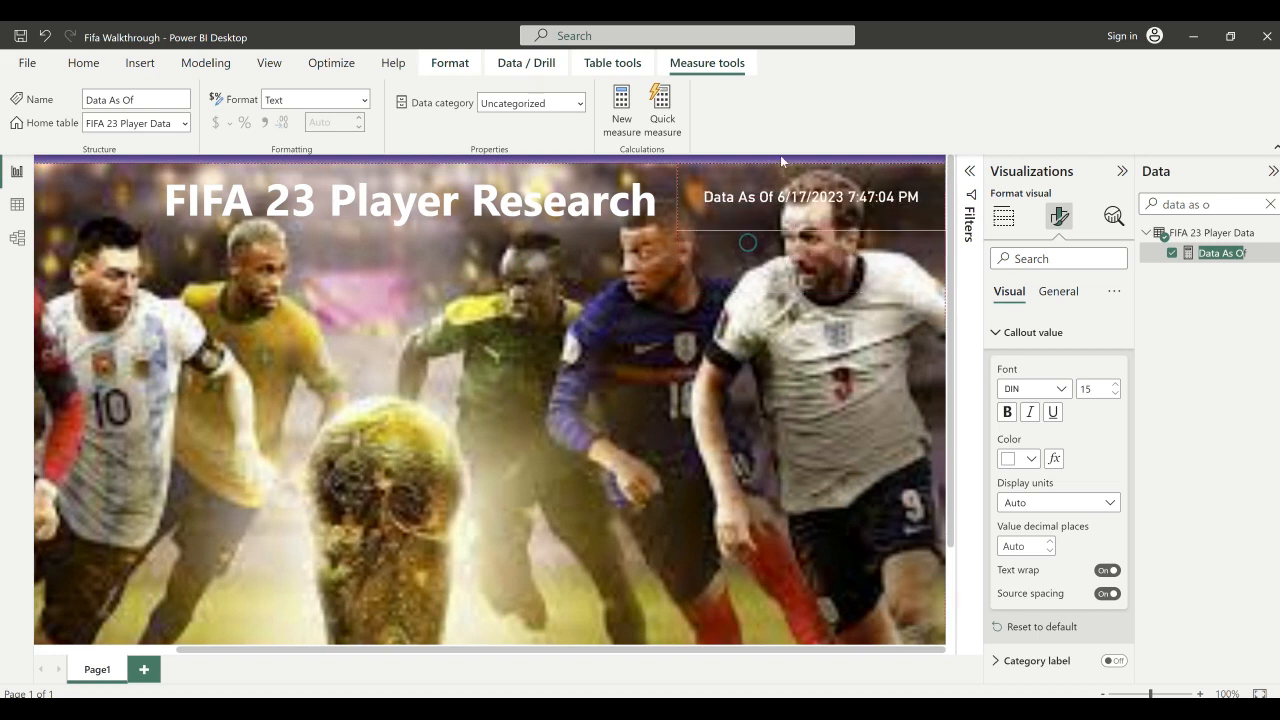
{"action": "left_click_drag", "start_coordinate": [813, 229], "coordinate": [826, 198]}
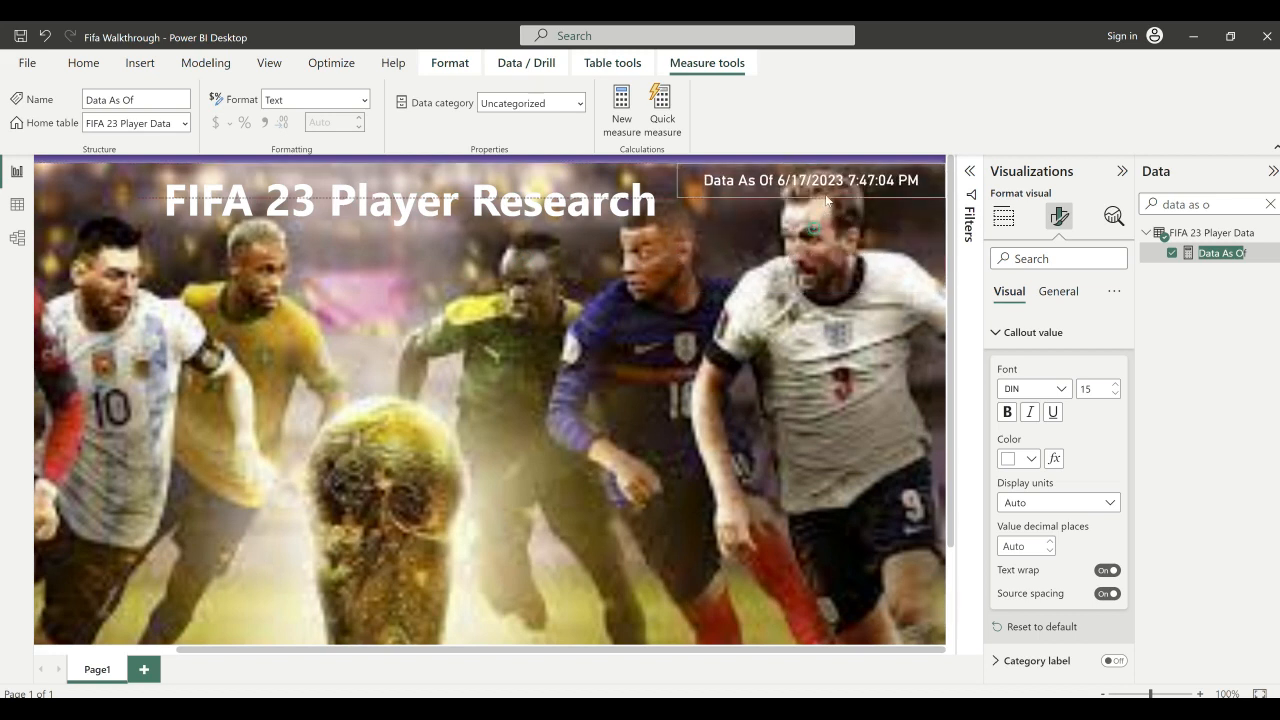
- Deselect the card and refresh the report data to update the Data As Of timestamp
{"action": "left_click", "coordinate": [705, 300]}
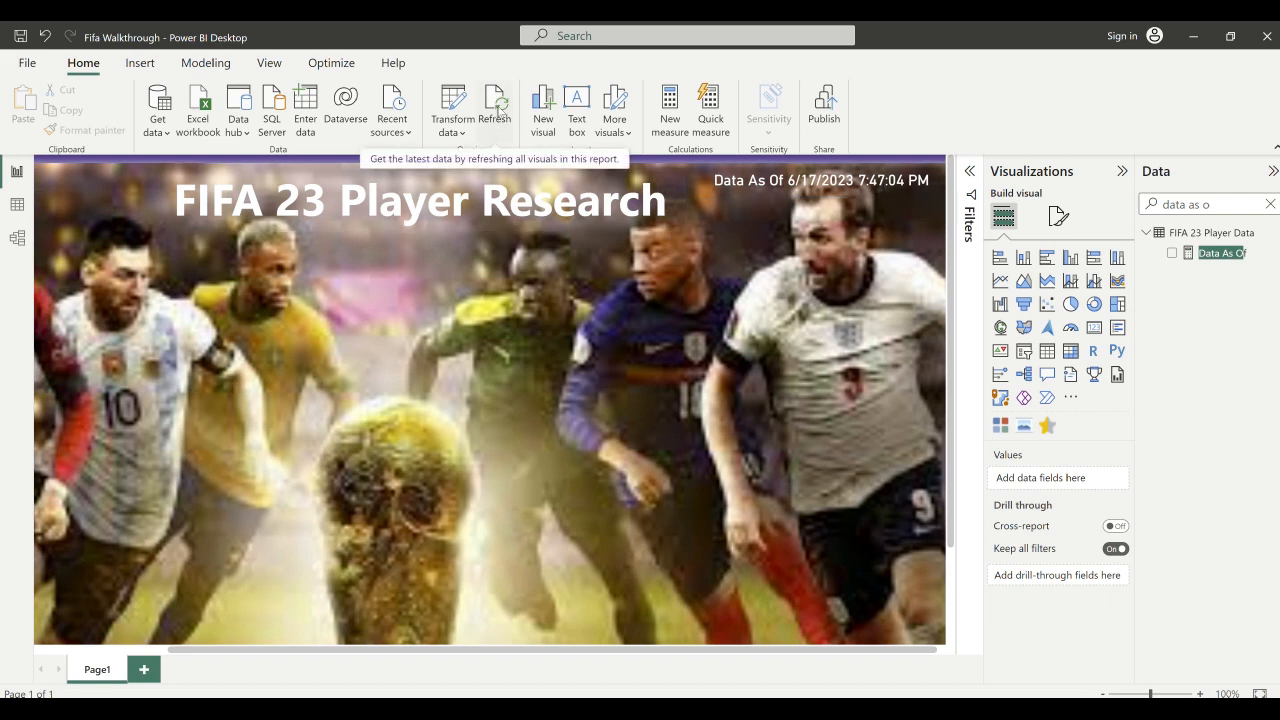
{"action": "left_click", "coordinate": [495, 108]}
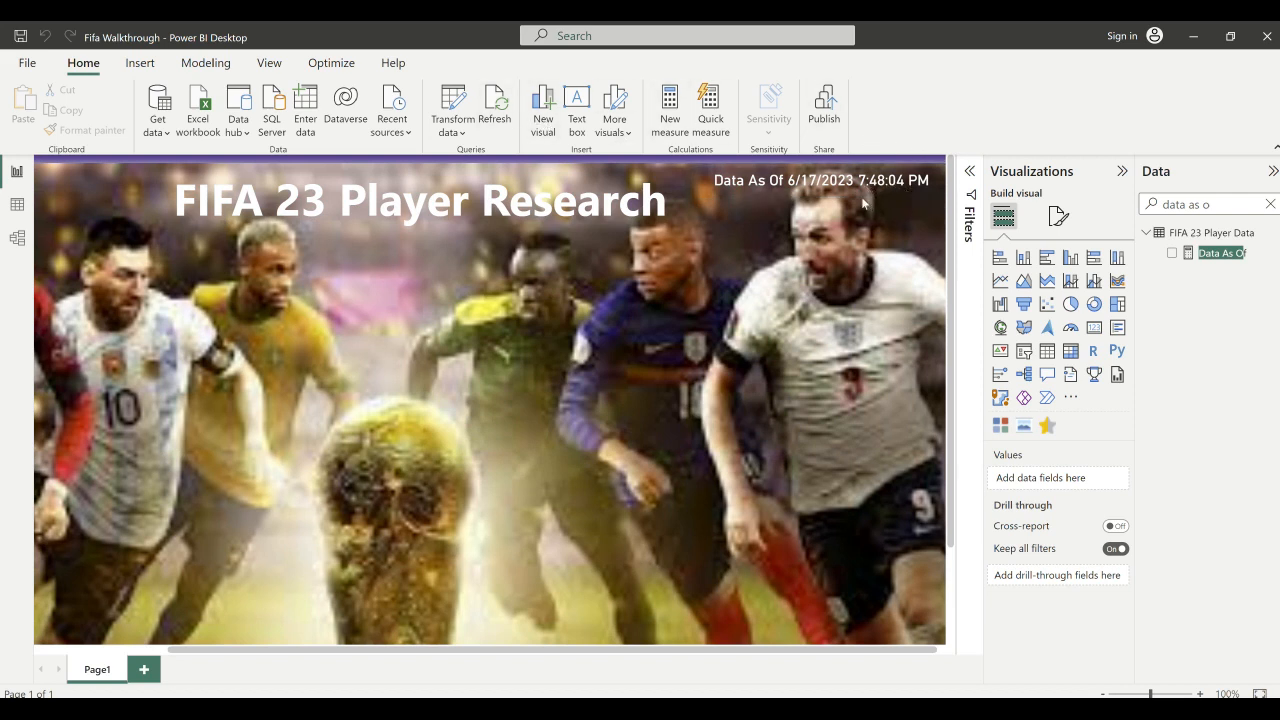
- Add a slicer visual to the page and place it below the title, over the players at left-centre
{"action": "scroll", "coordinate": [679, 322], "scroll_direction": "left", "scroll_amount": 3}
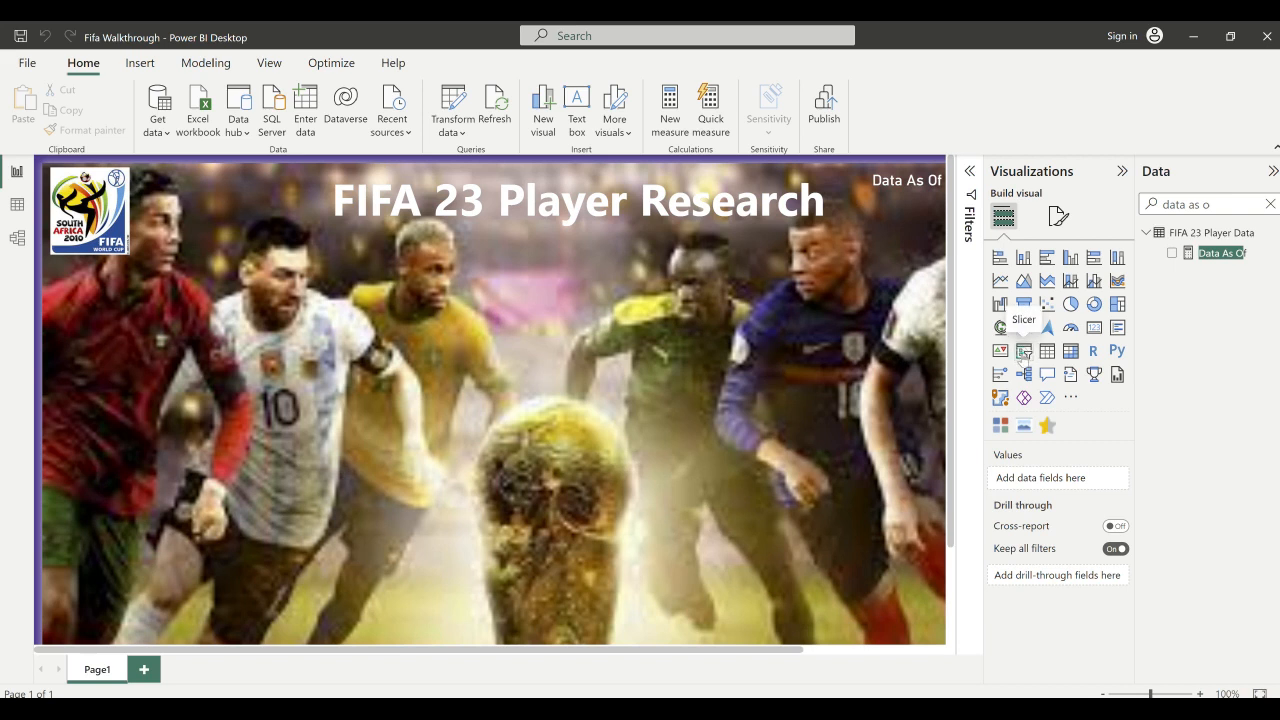
{"action": "left_click", "coordinate": [1023, 352]}
{"action": "left_click_drag", "start_coordinate": [274, 478], "coordinate": [364, 372]}
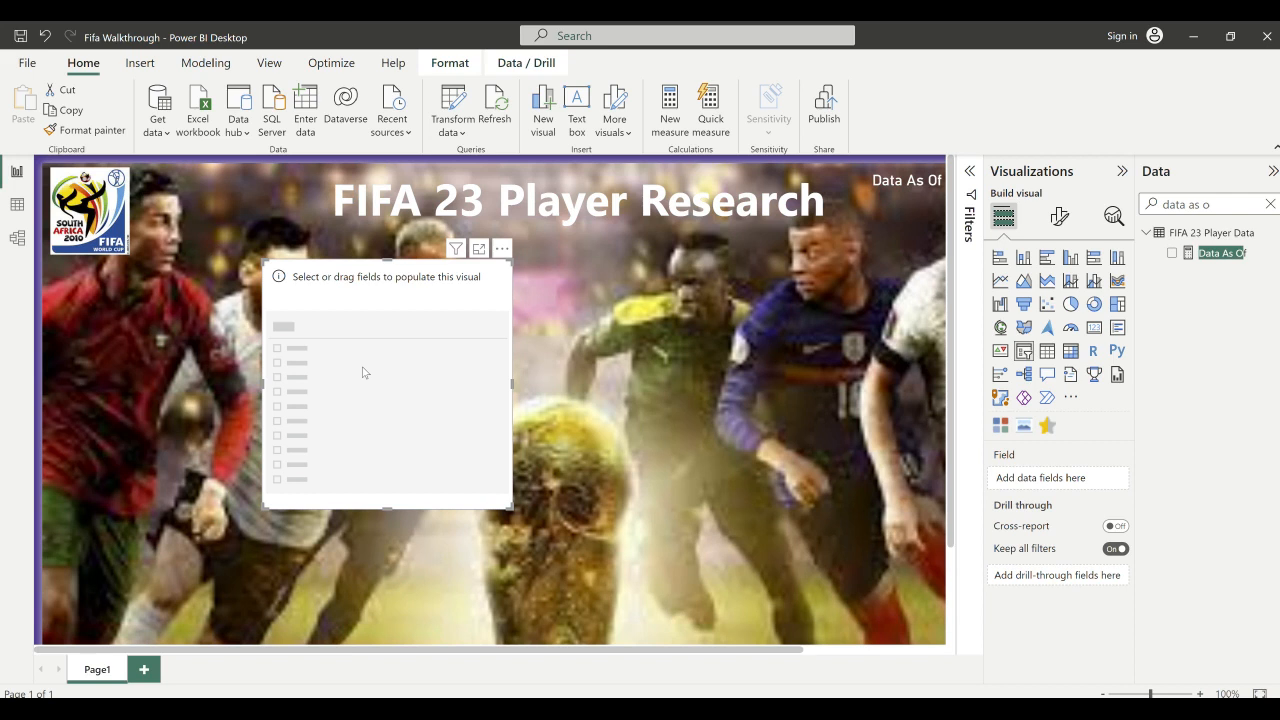
{"action": "left_click_drag", "start_coordinate": [364, 372], "coordinate": [377, 372]}
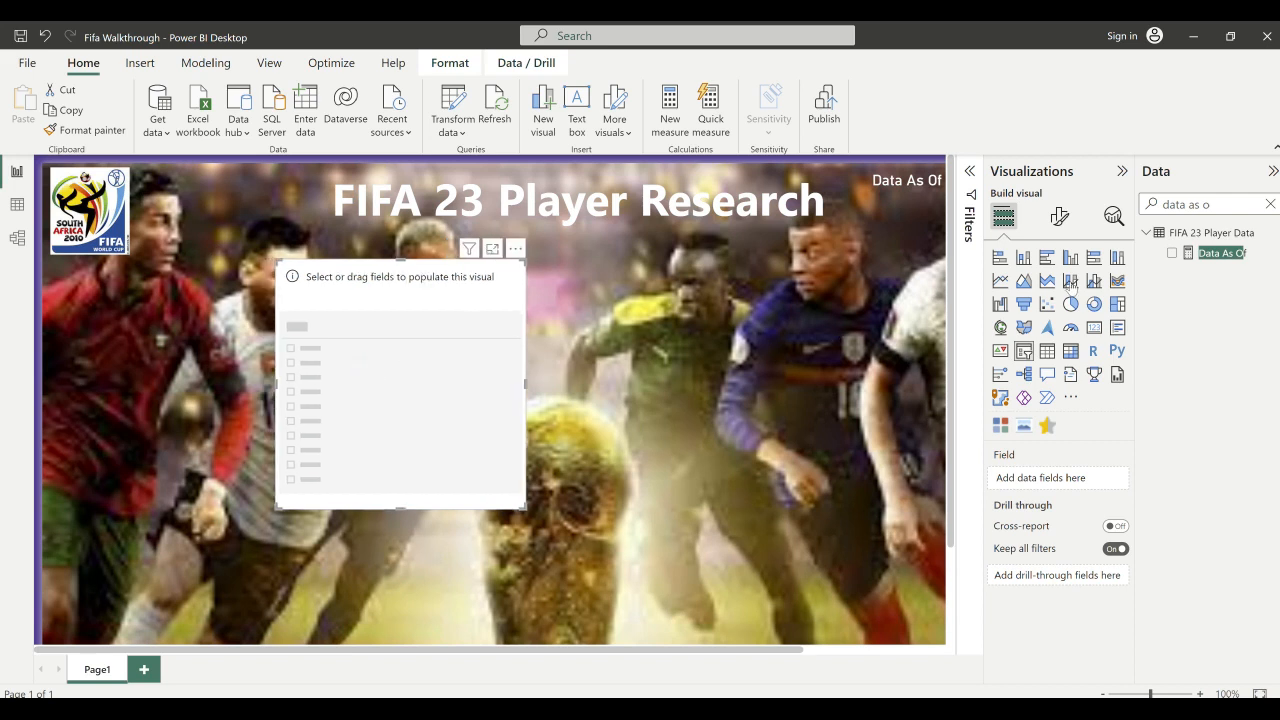
- Find the Full Name field in the player data and assign it to the new slicer
{"action": "left_click", "coordinate": [1270, 204]}
{"action": "left_click", "coordinate": [1200, 206]}
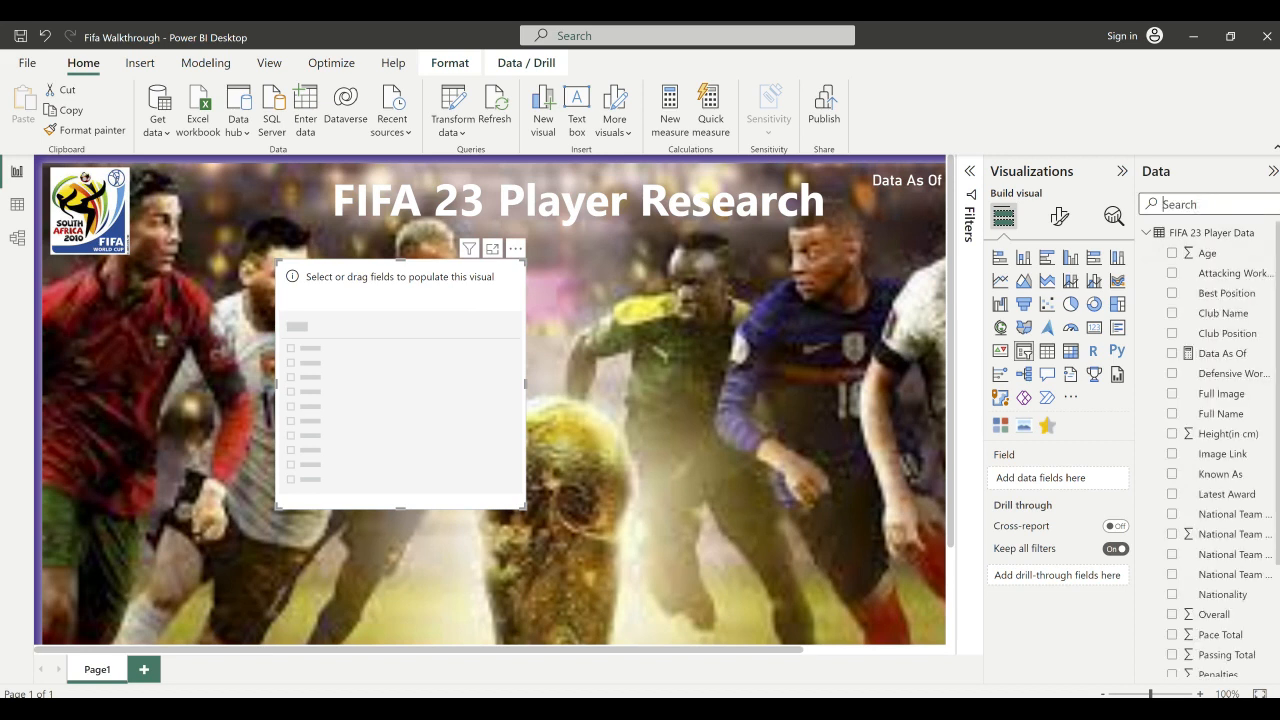
{"action": "type", "text": "full"}
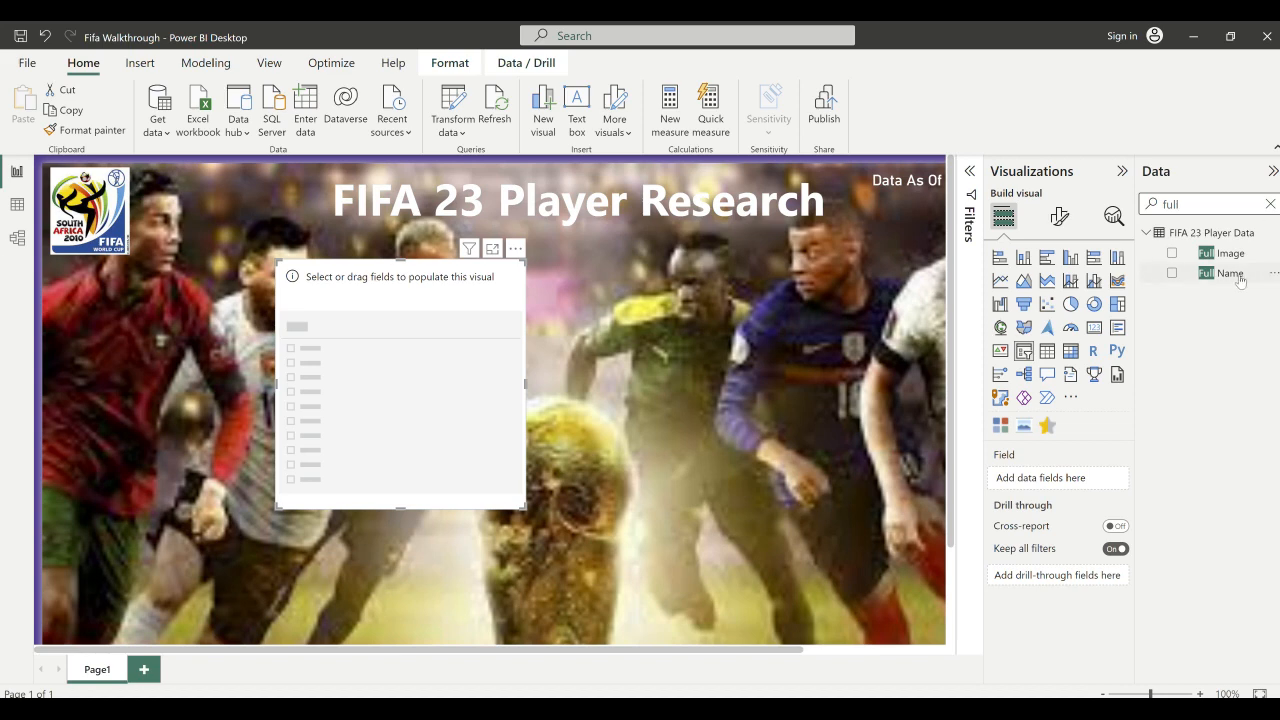
{"action": "left_click_drag", "start_coordinate": [1230, 273], "coordinate": [1068, 482]}
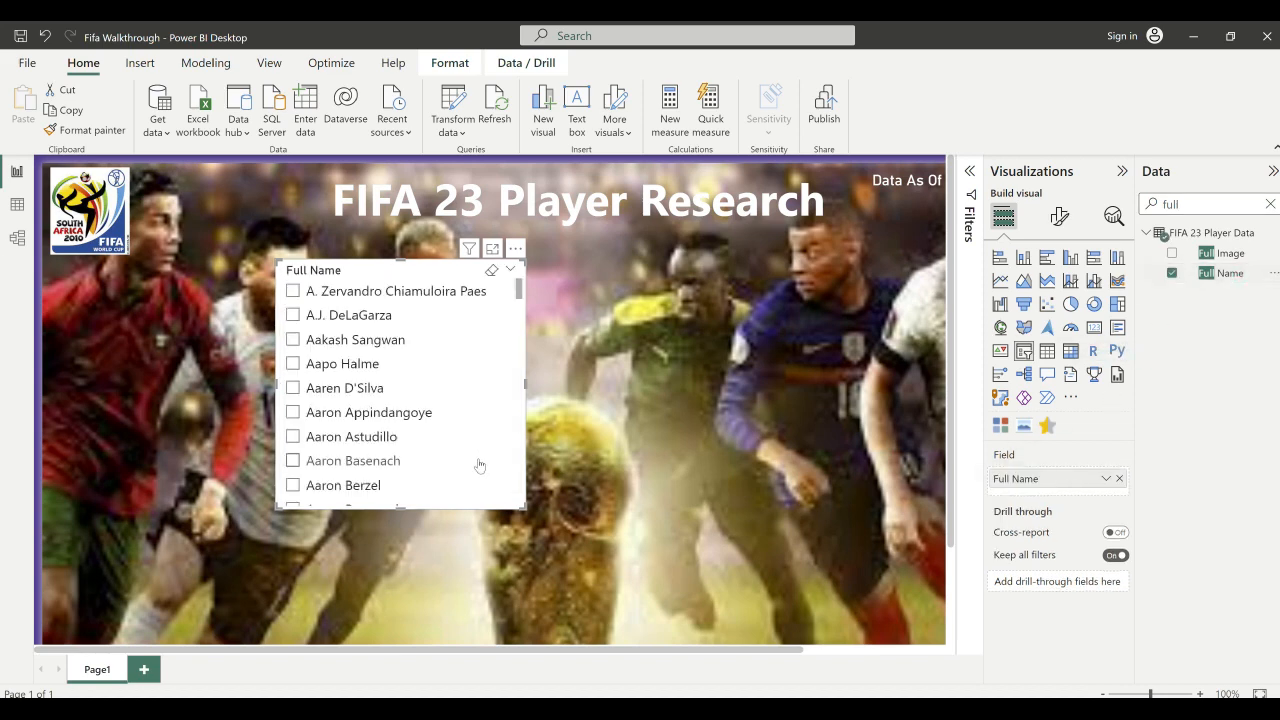
- Browse the names in the Full Name slicer and enable its search box
{"action": "scroll", "coordinate": [372, 427], "scroll_direction": "down", "scroll_amount": 3}
{"action": "scroll", "coordinate": [372, 427], "scroll_direction": "down", "scroll_amount": 15}
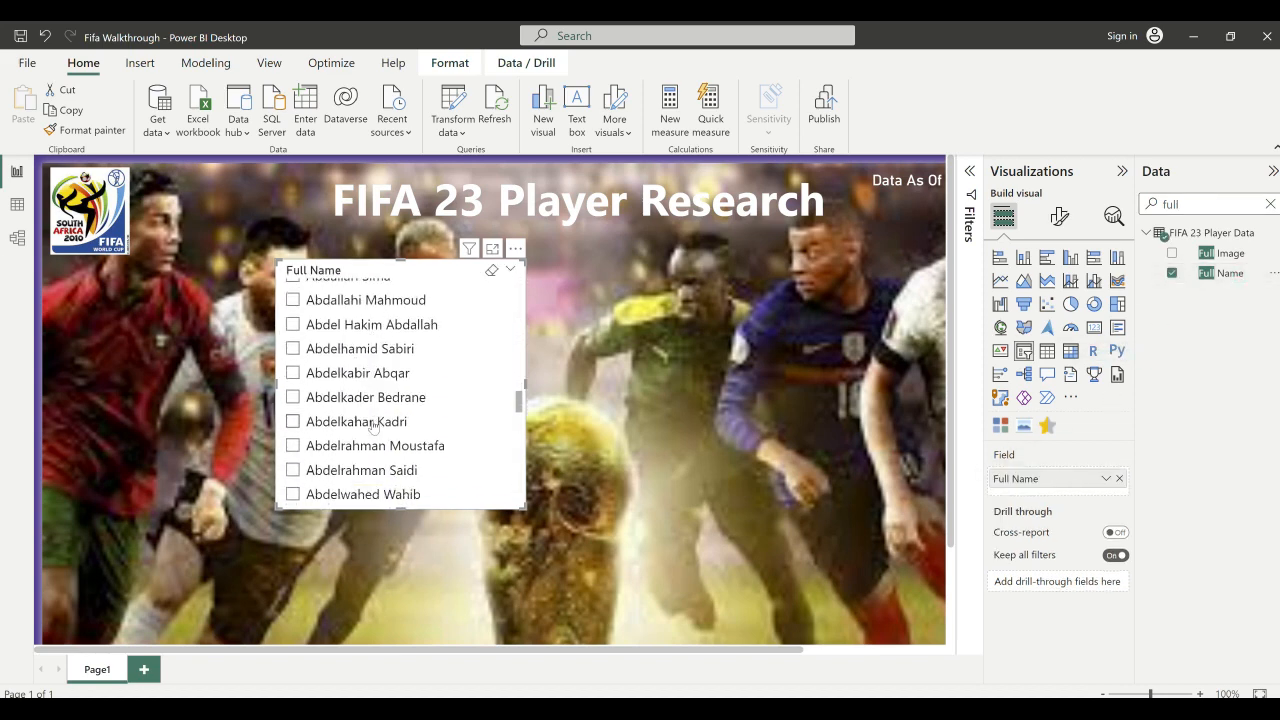
{"action": "scroll", "coordinate": [372, 427], "scroll_direction": "up", "scroll_amount": 18}
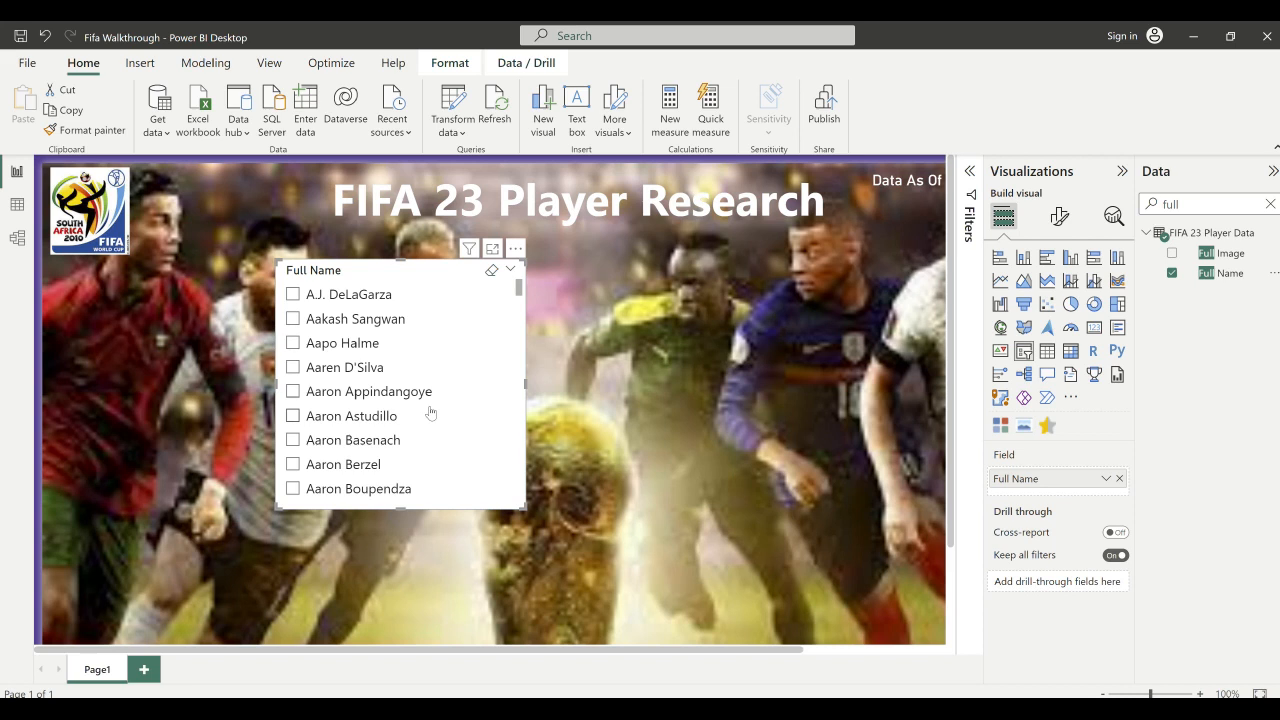
{"action": "left_click", "coordinate": [516, 249]}
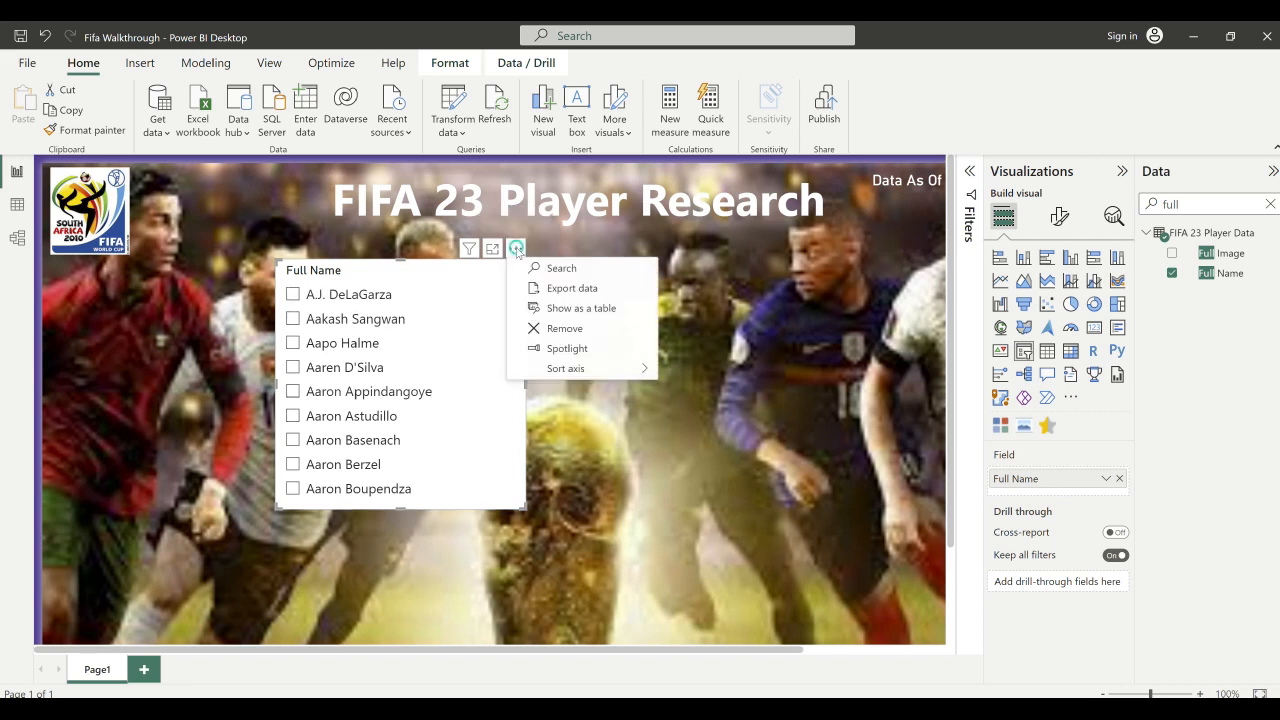
{"action": "left_click", "coordinate": [562, 269]}
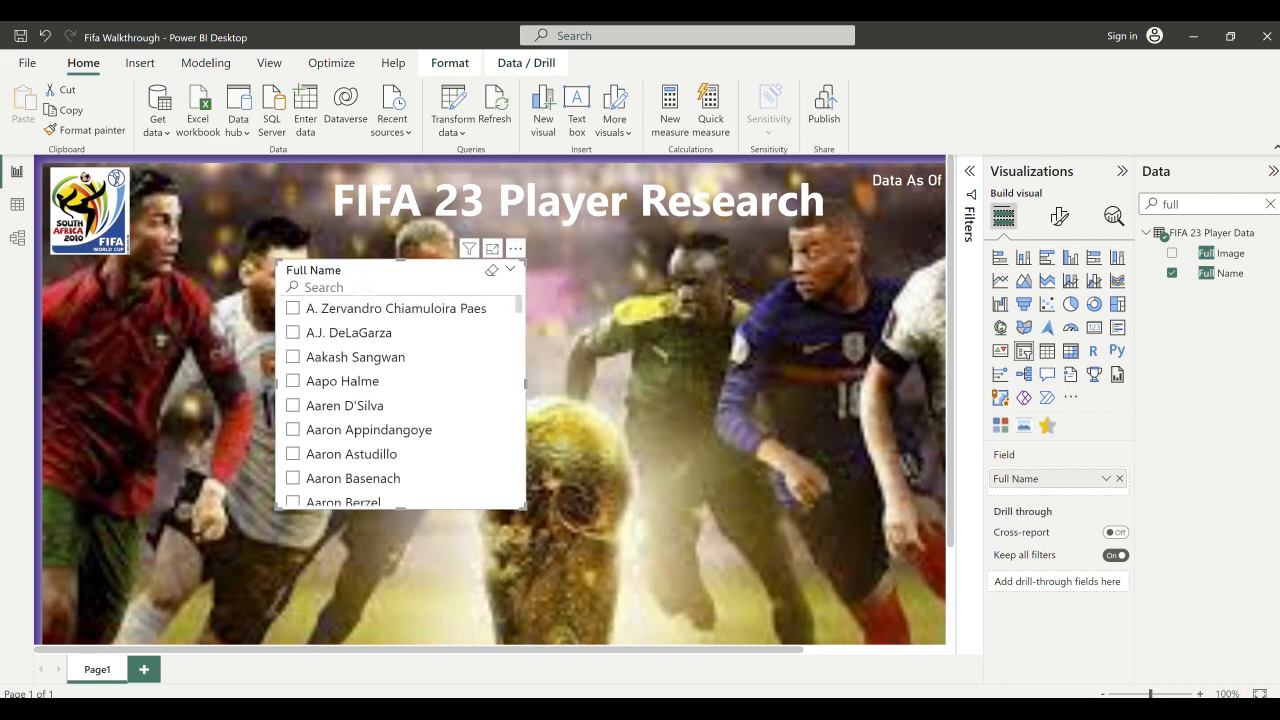
- Test the slicer's search with "mess", clear it and look through the full list of names
{"action": "type", "text": "mess"}
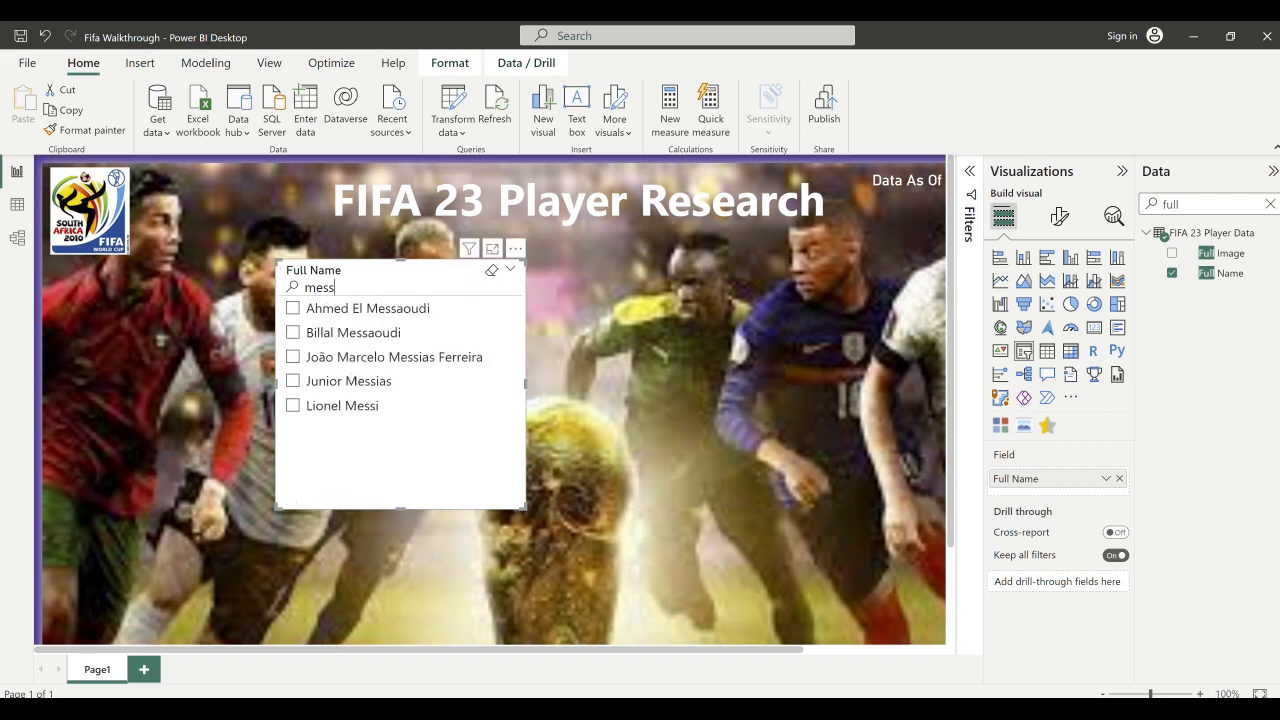
{"action": "key", "text": "BackSpace"}
{"action": "key", "text": "BackSpace"}
{"action": "key", "text": "BackSpace"}
{"action": "key", "text": "BackSpace"}
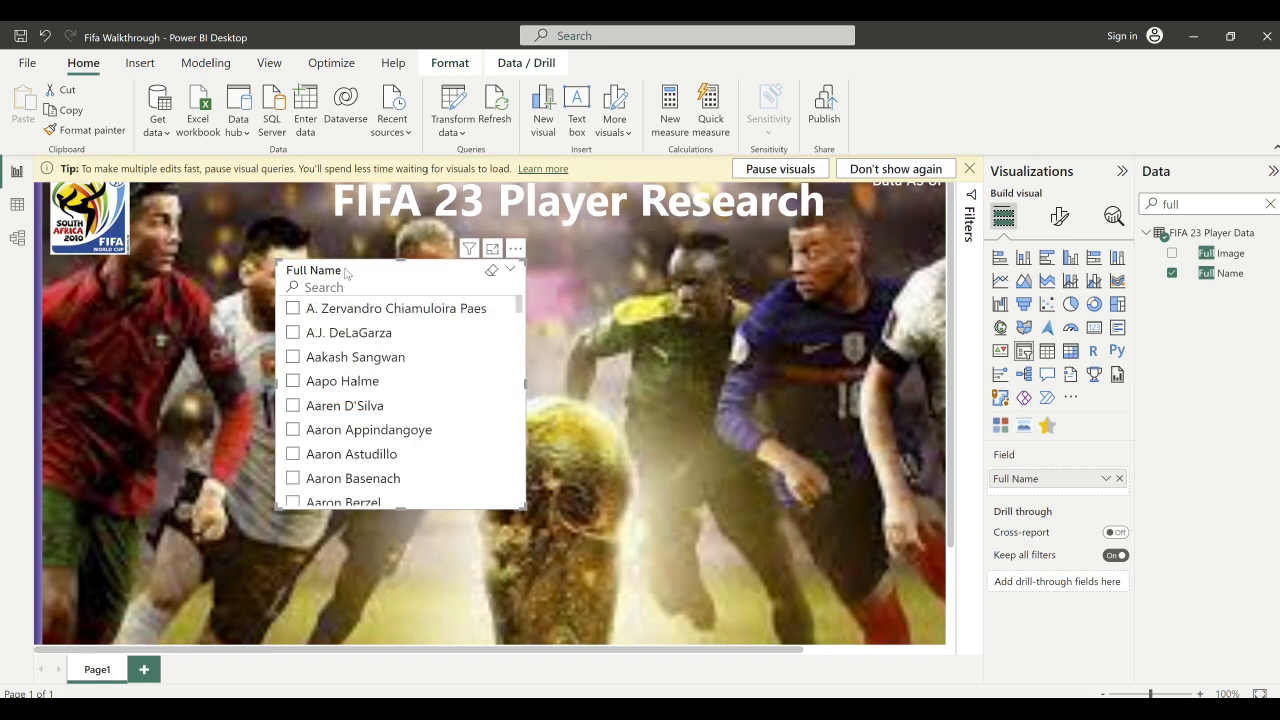
{"action": "scroll", "coordinate": [384, 418], "scroll_direction": "down", "scroll_amount": 3}
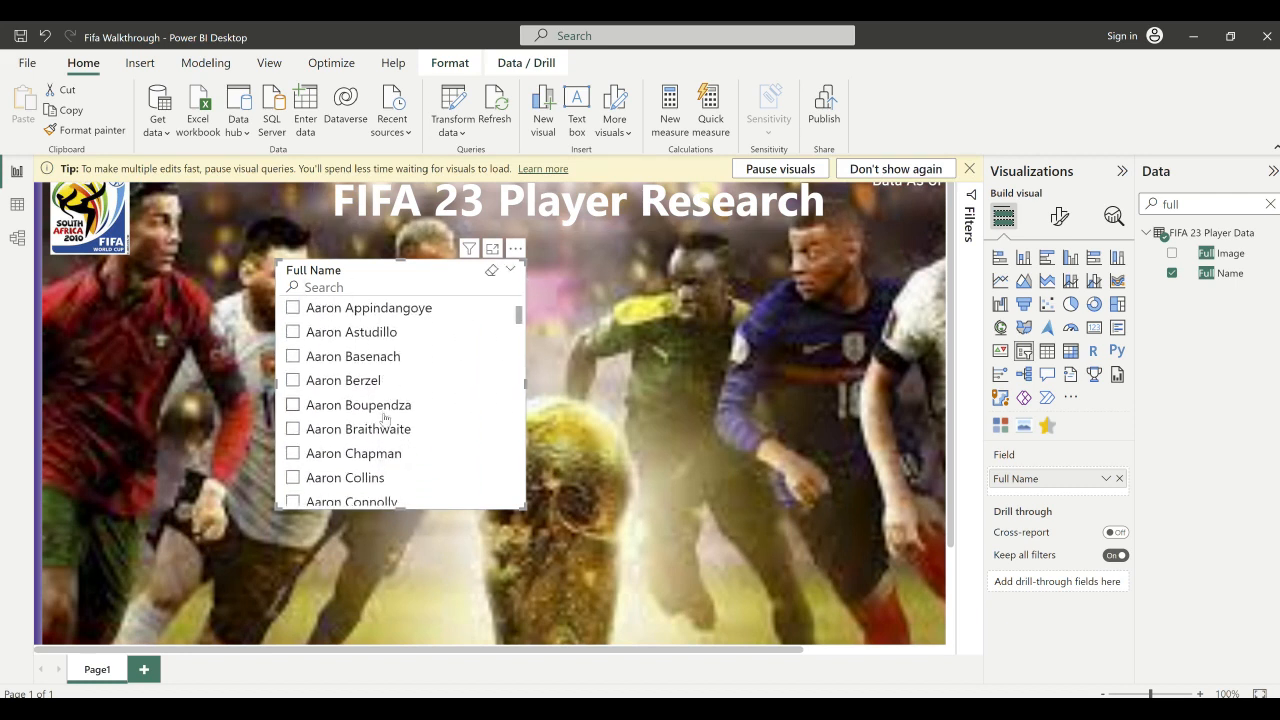
{"action": "scroll", "coordinate": [384, 418], "scroll_direction": "up", "scroll_amount": 3}
{"action": "scroll", "coordinate": [384, 418], "scroll_direction": "down", "scroll_amount": 4}
{"action": "scroll", "coordinate": [385, 420], "scroll_direction": "up", "scroll_amount": 3}
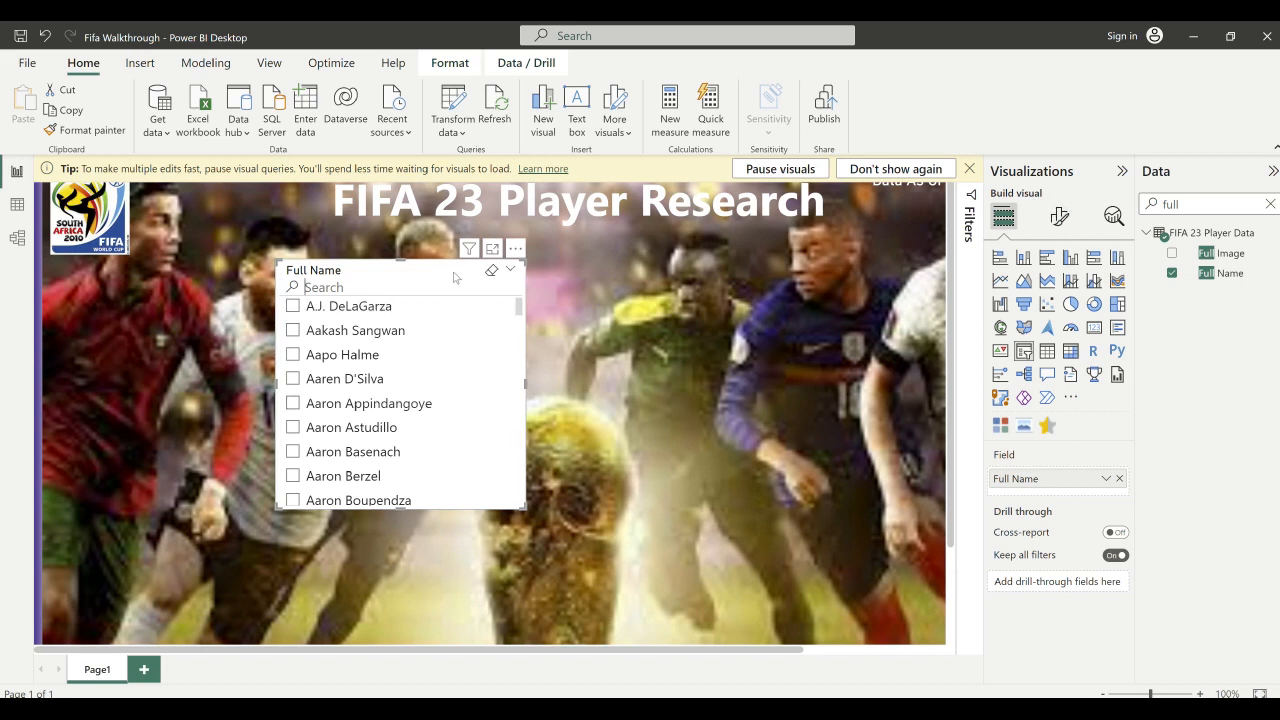
- Change the Full Name slicer's style to Dropdown and check how its list opens and closes
{"action": "left_click", "coordinate": [1058, 217]}
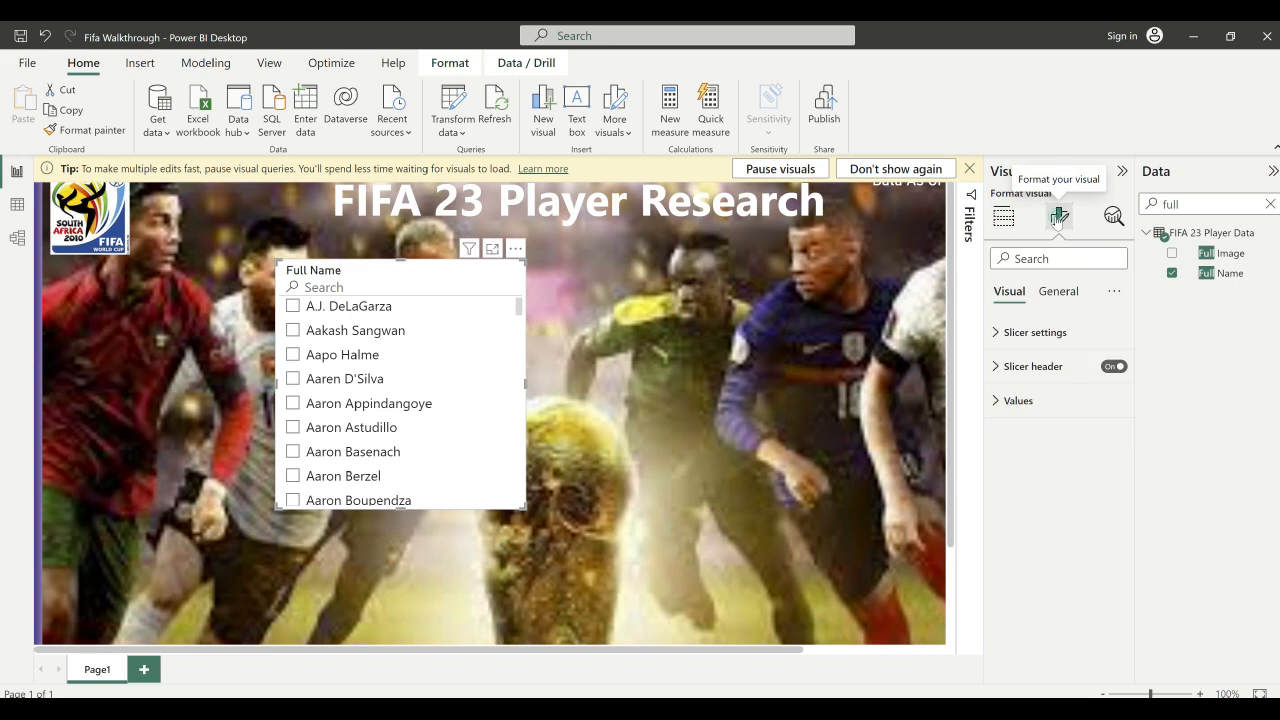
{"action": "left_click", "coordinate": [1040, 332]}
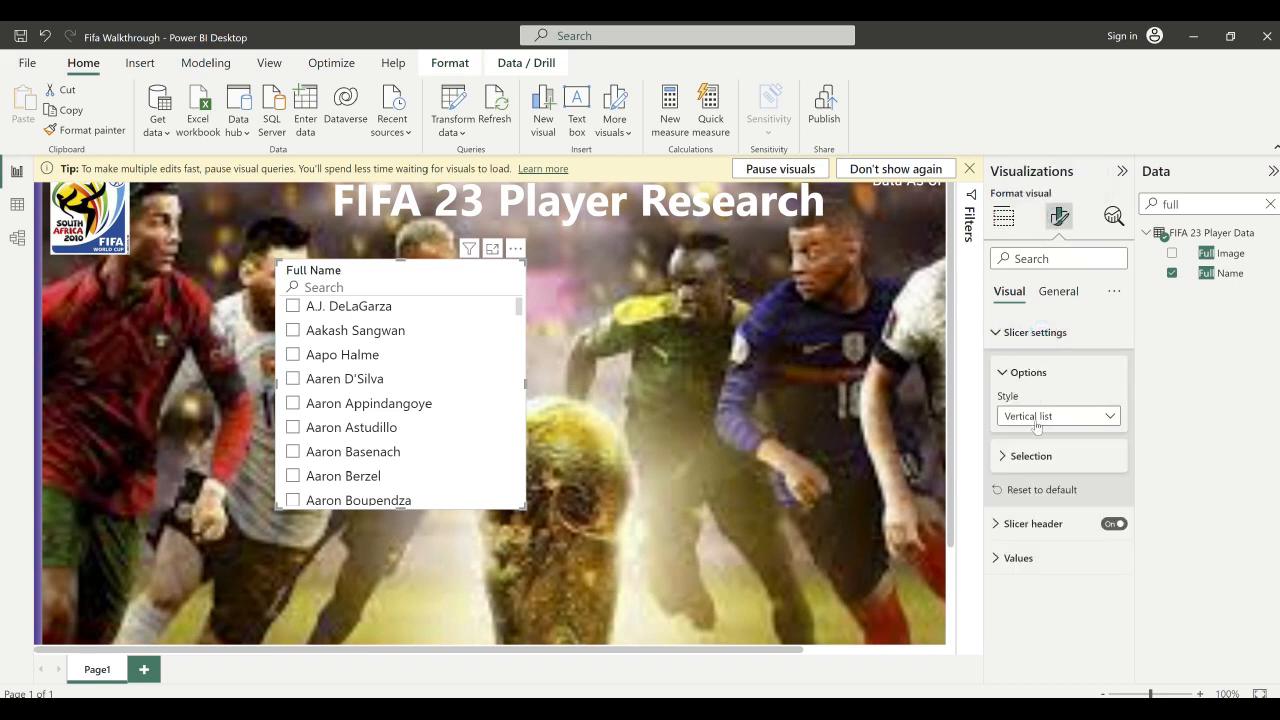
{"action": "left_click", "coordinate": [1035, 418]}
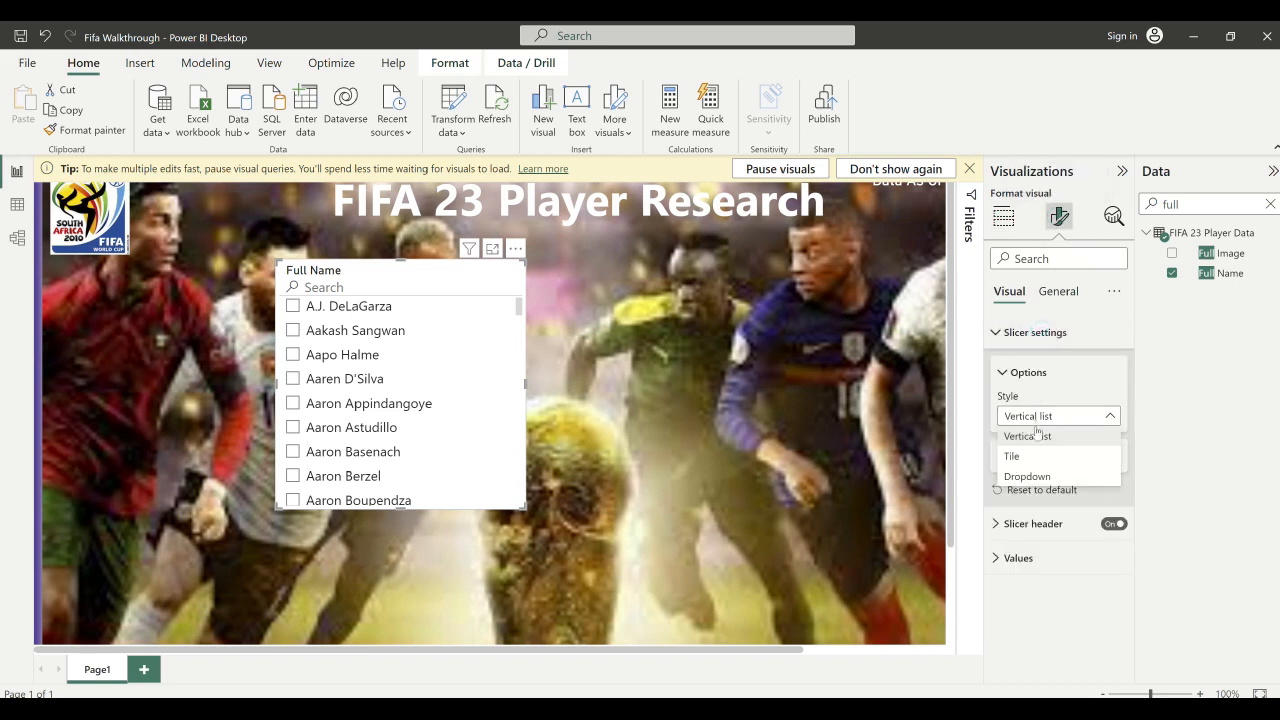
{"action": "left_click", "coordinate": [1028, 477]}
{"action": "left_click", "coordinate": [437, 297]}
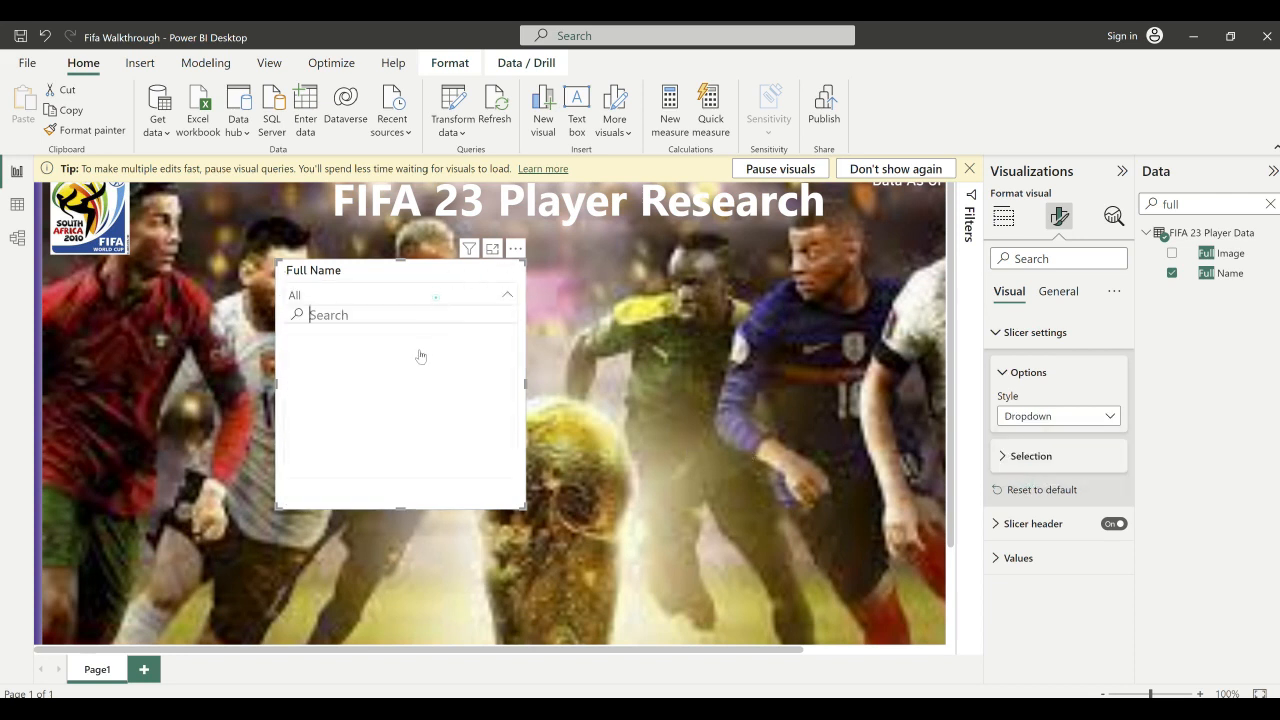
{"action": "left_click", "coordinate": [414, 271]}
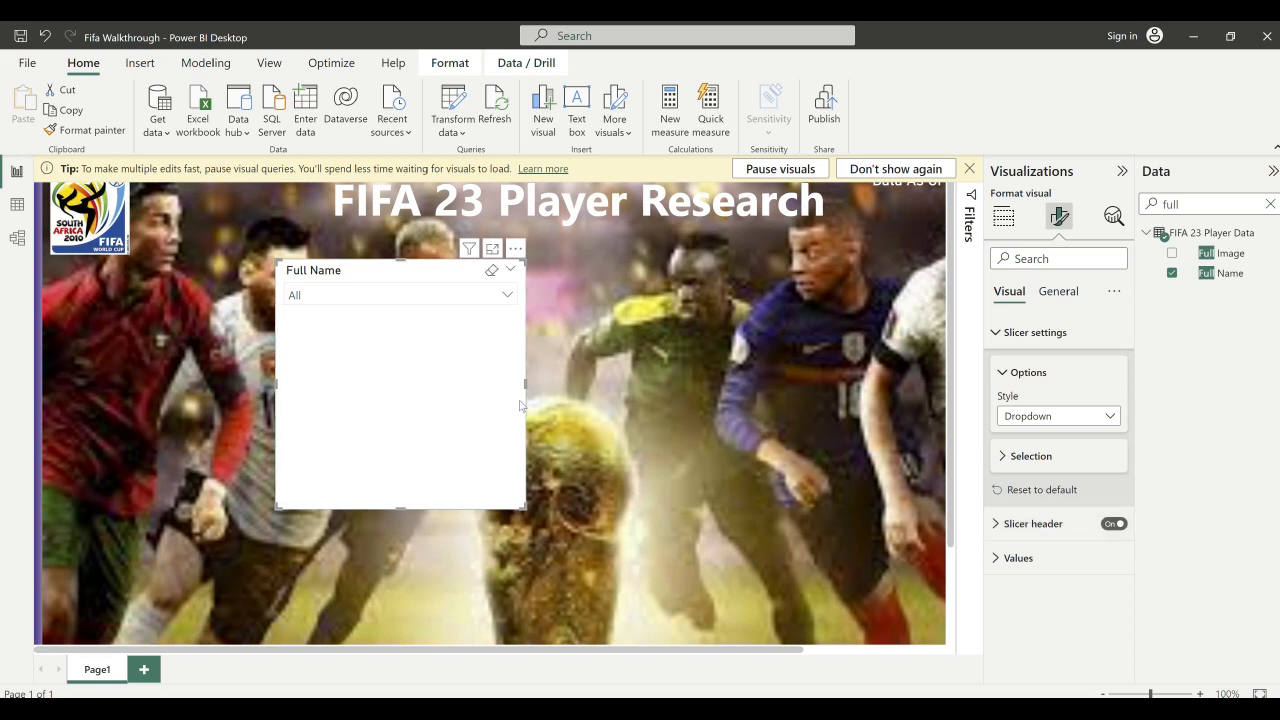
- Change the slicer header's title text to "Player"
{"action": "left_click", "coordinate": [1006, 526]}
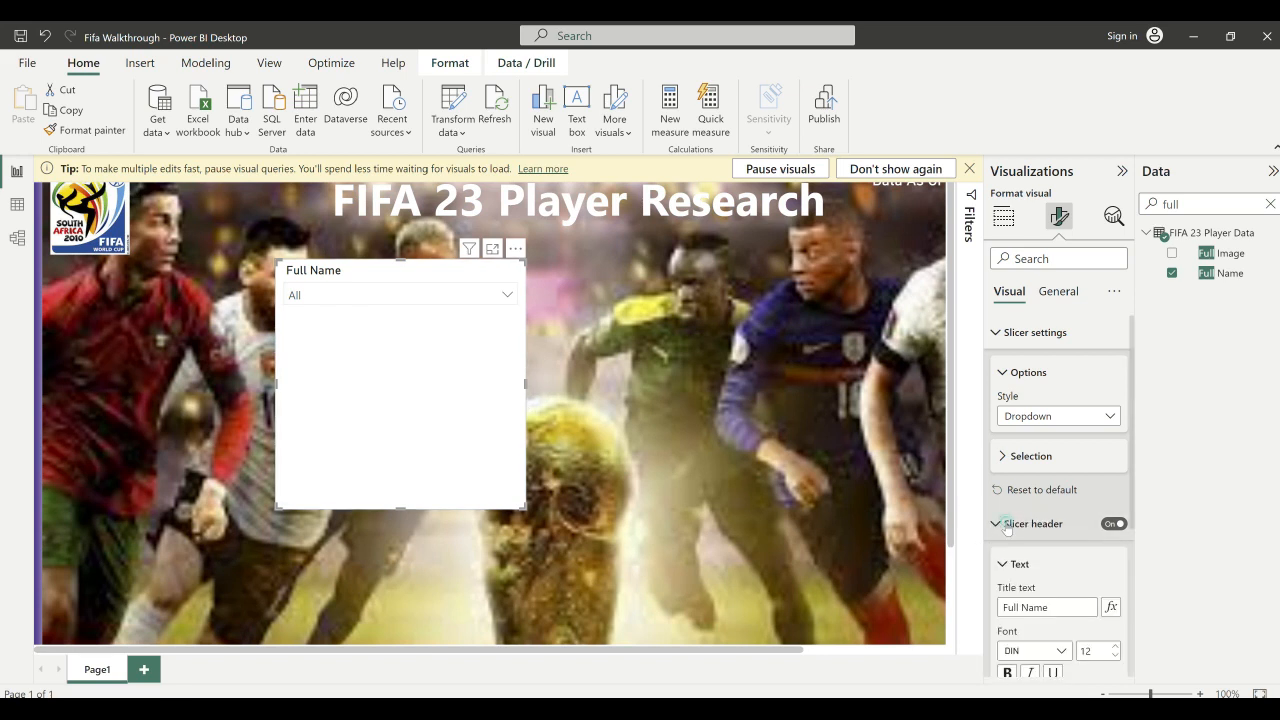
{"action": "left_click_drag", "start_coordinate": [1065, 610], "coordinate": [979, 597]}
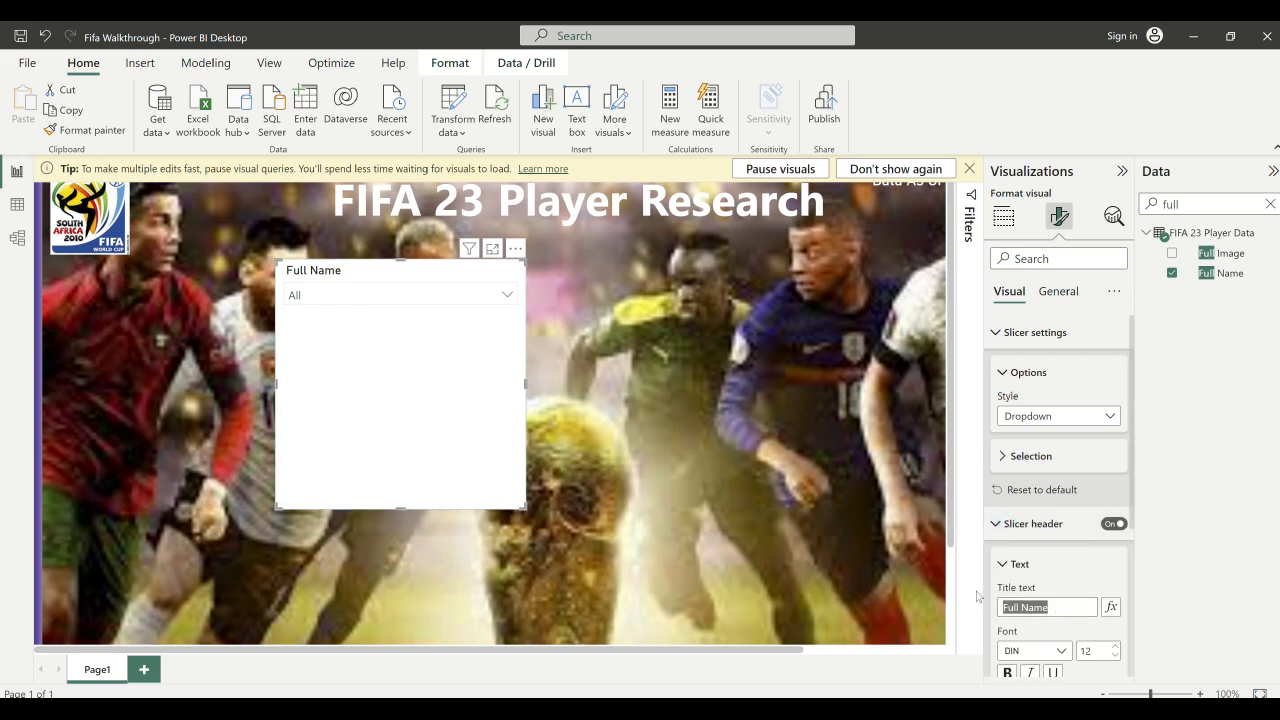
{"action": "type", "text": "P"}
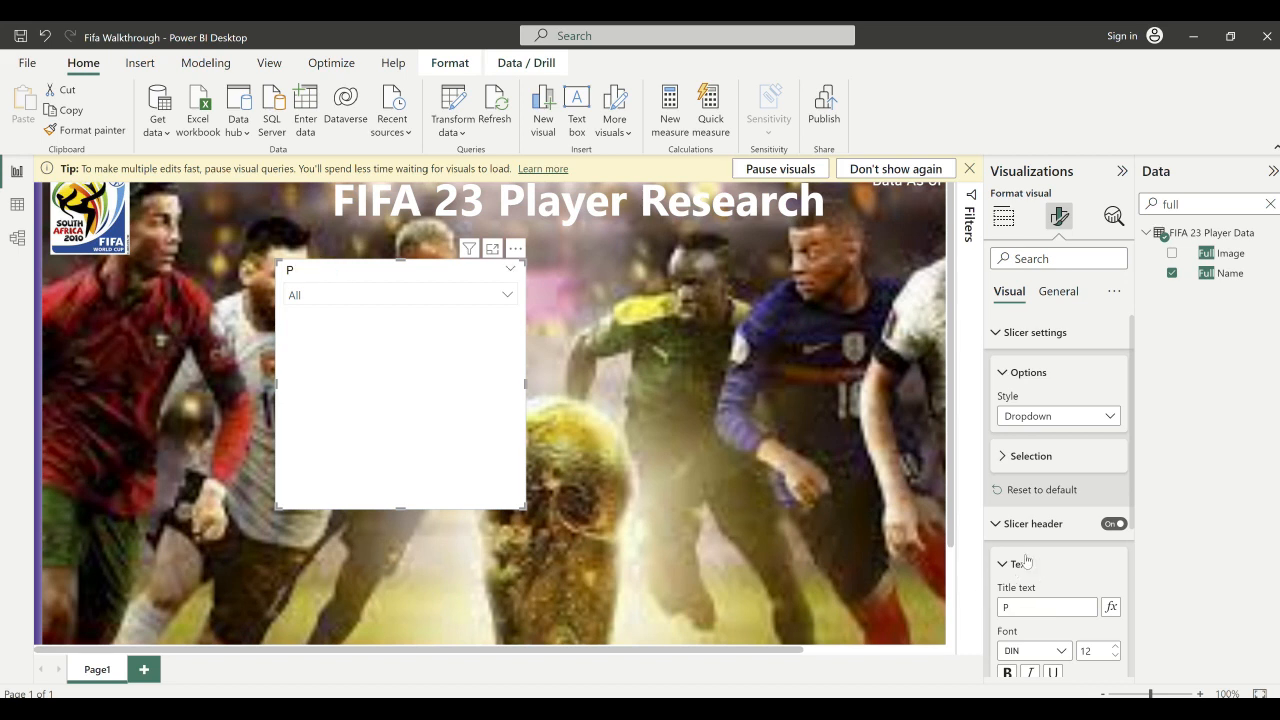
{"action": "type", "text": "layer"}
{"action": "scroll", "coordinate": [1060, 600], "scroll_direction": "down", "scroll_amount": 1}
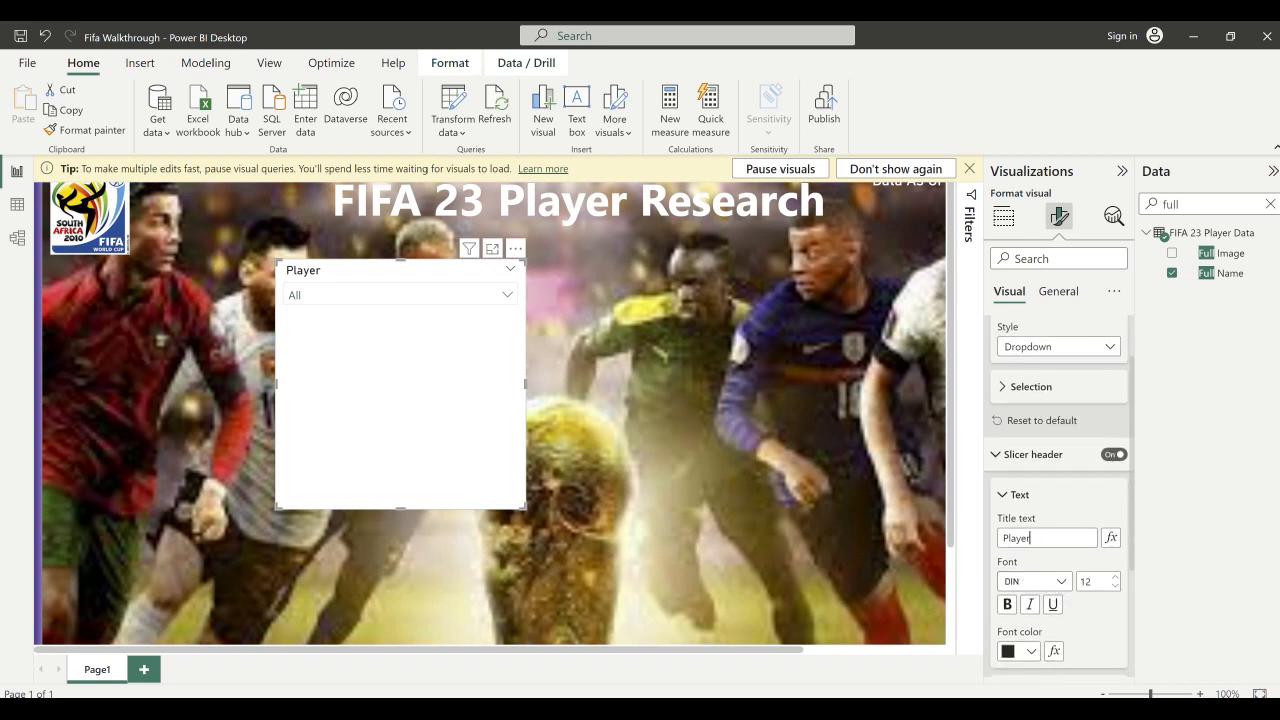
- Set the slicer header's font size to 16 and its font color to #D9B300
{"action": "left_click", "coordinate": [1115, 579]}
{"action": "left_click", "coordinate": [1115, 579]}
{"action": "left_click", "coordinate": [1115, 579]}
{"action": "left_click", "coordinate": [1115, 579]}
{"action": "scroll", "coordinate": [1080, 587], "scroll_direction": "down", "scroll_amount": 1}
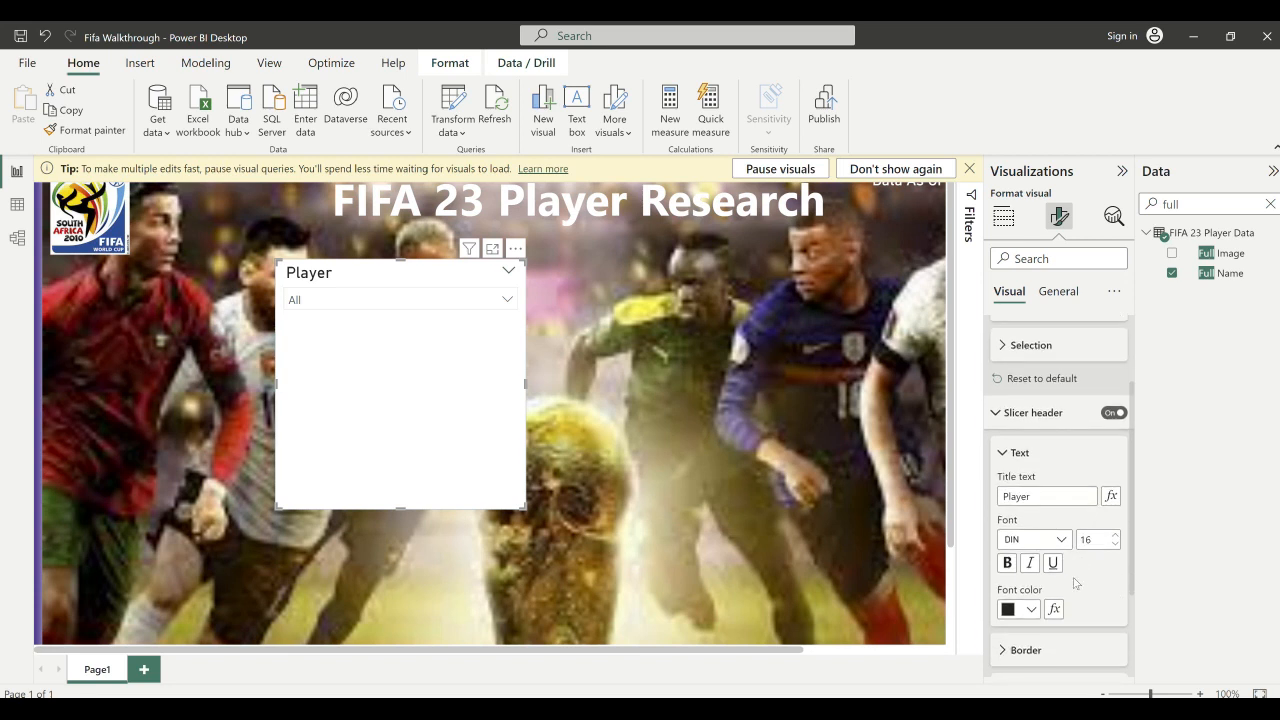
{"action": "left_click", "coordinate": [1019, 617]}
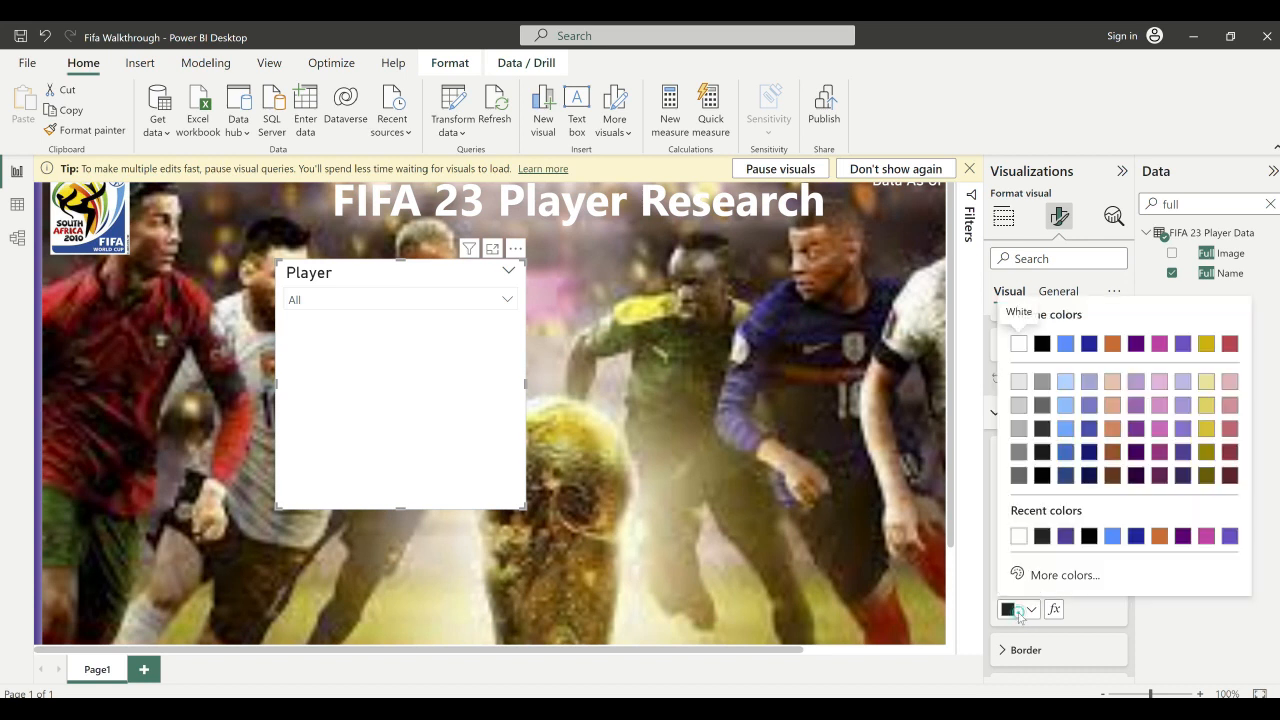
{"action": "left_click", "coordinate": [1053, 574]}
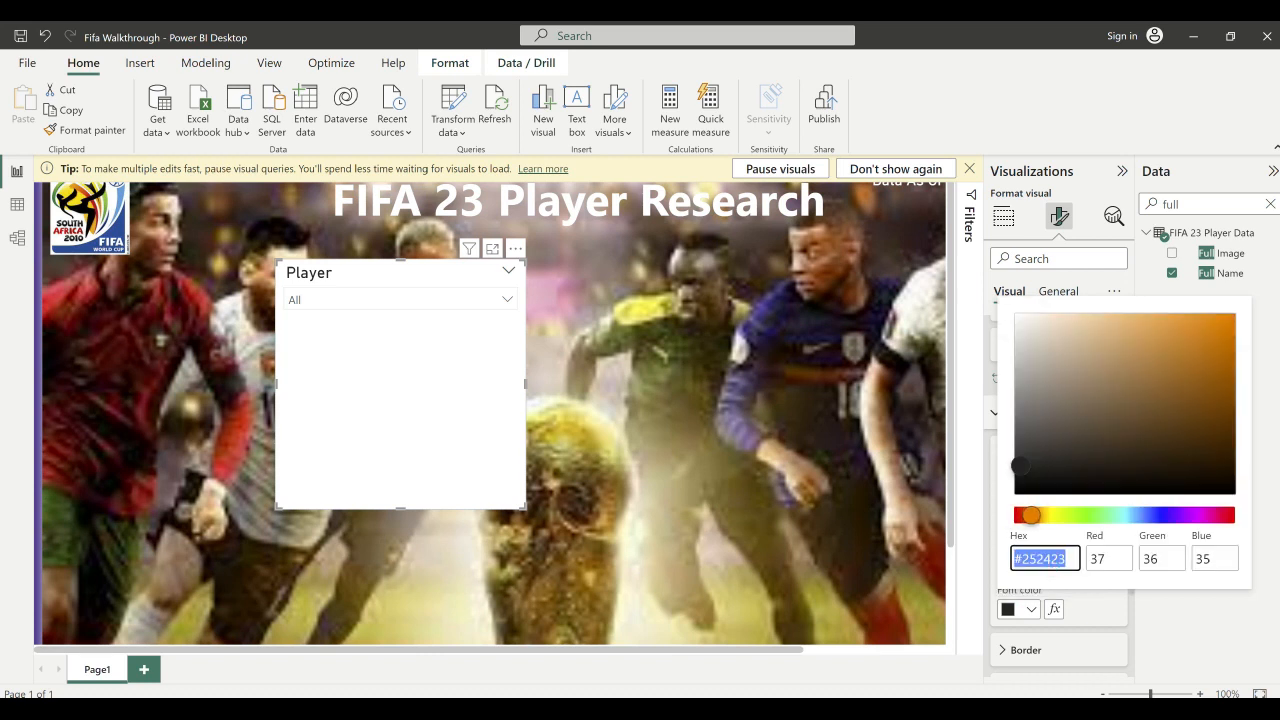
{"action": "type", "text": "#"}
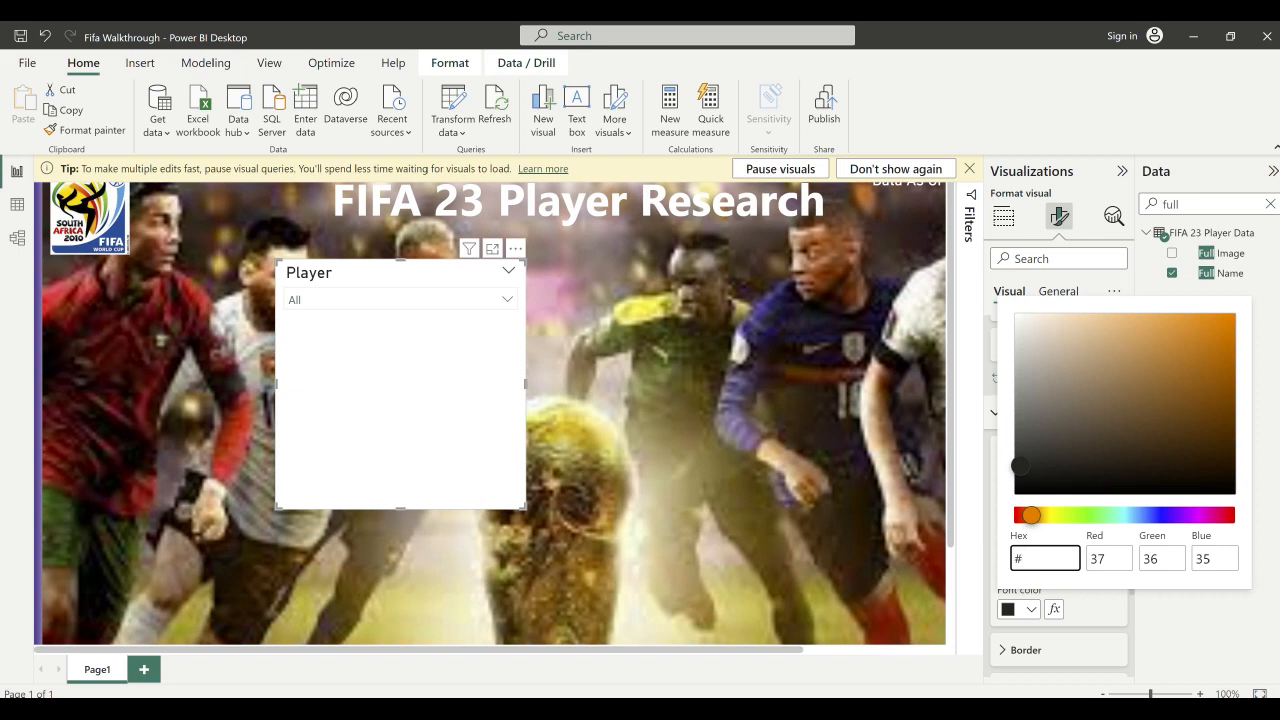
{"action": "type", "text": "D9B300"}
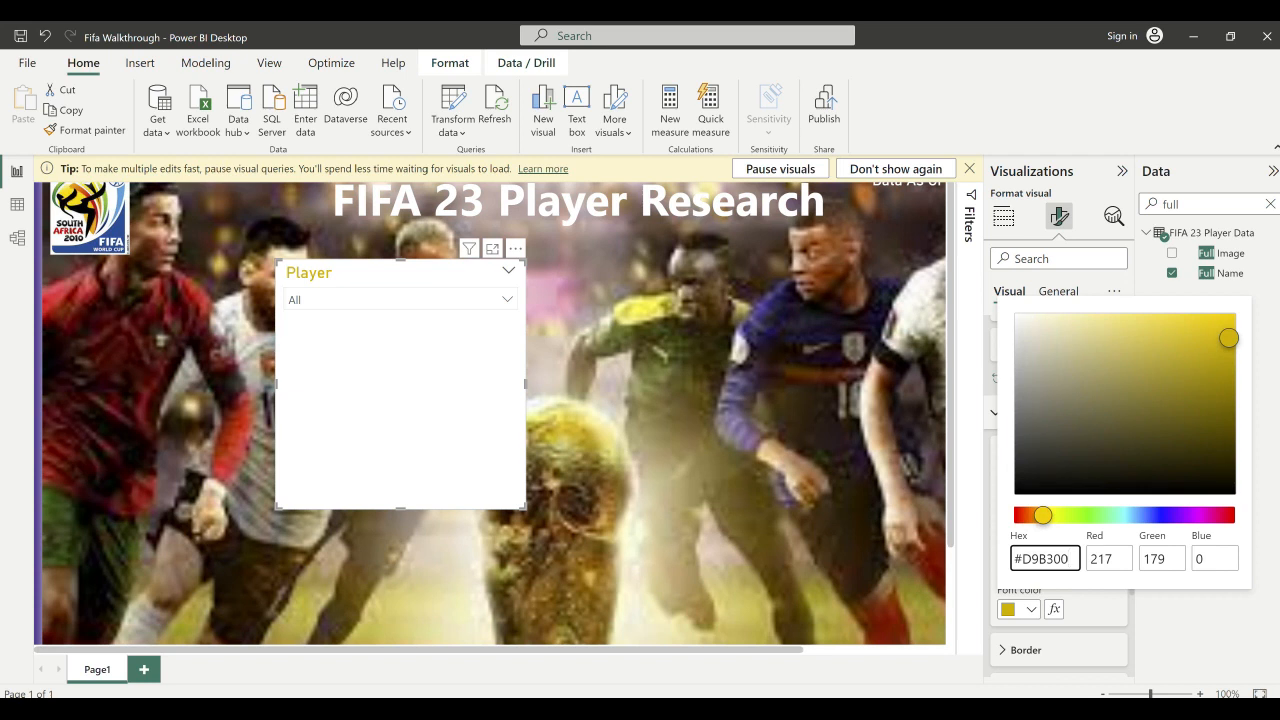
{"action": "left_click", "coordinate": [1099, 620]}
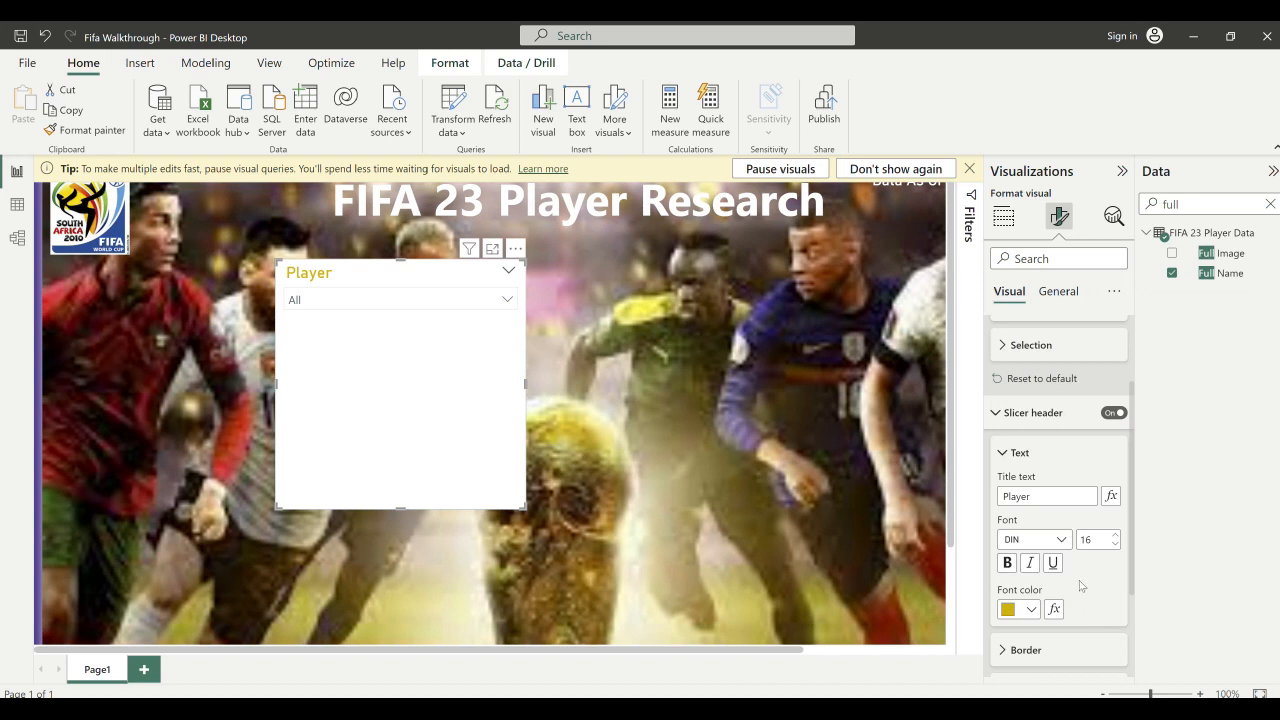
- Give the slicer header a purple background using the recently used color
{"action": "scroll", "coordinate": [1060, 520], "scroll_direction": "down", "scroll_amount": 2}
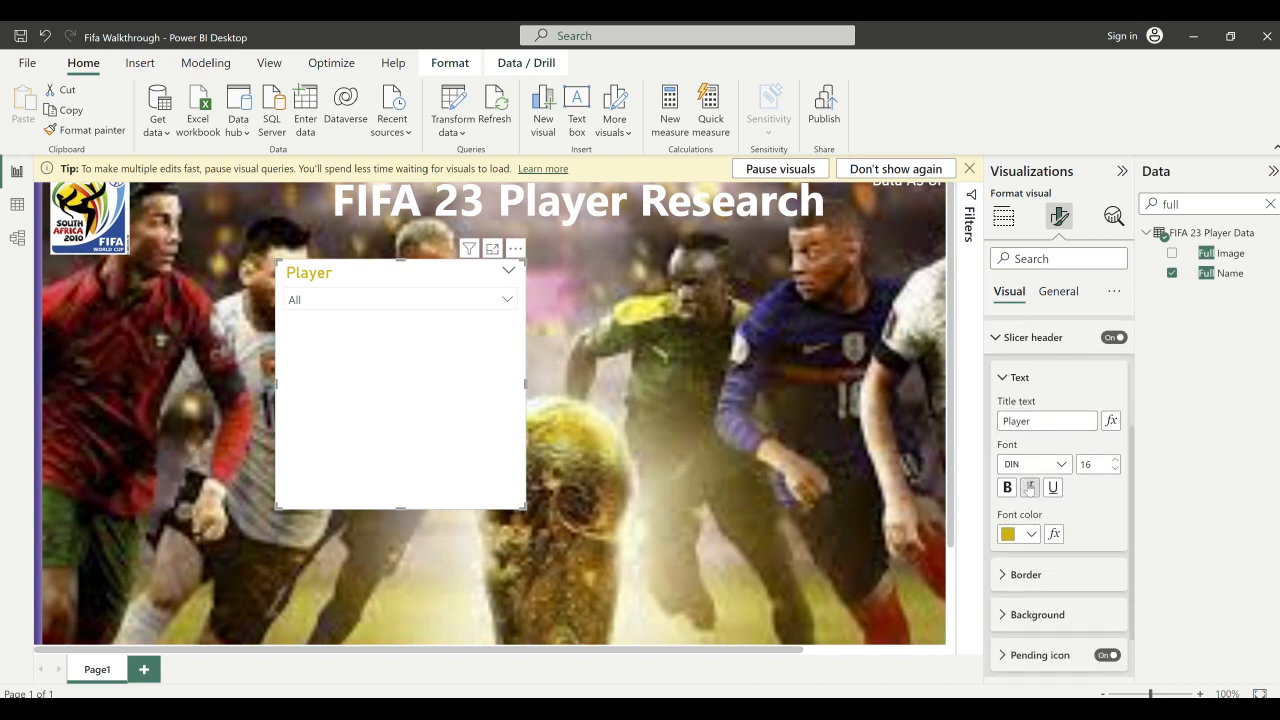
{"action": "left_click", "coordinate": [1036, 606]}
{"action": "scroll", "coordinate": [1036, 602], "scroll_direction": "down", "scroll_amount": 2}
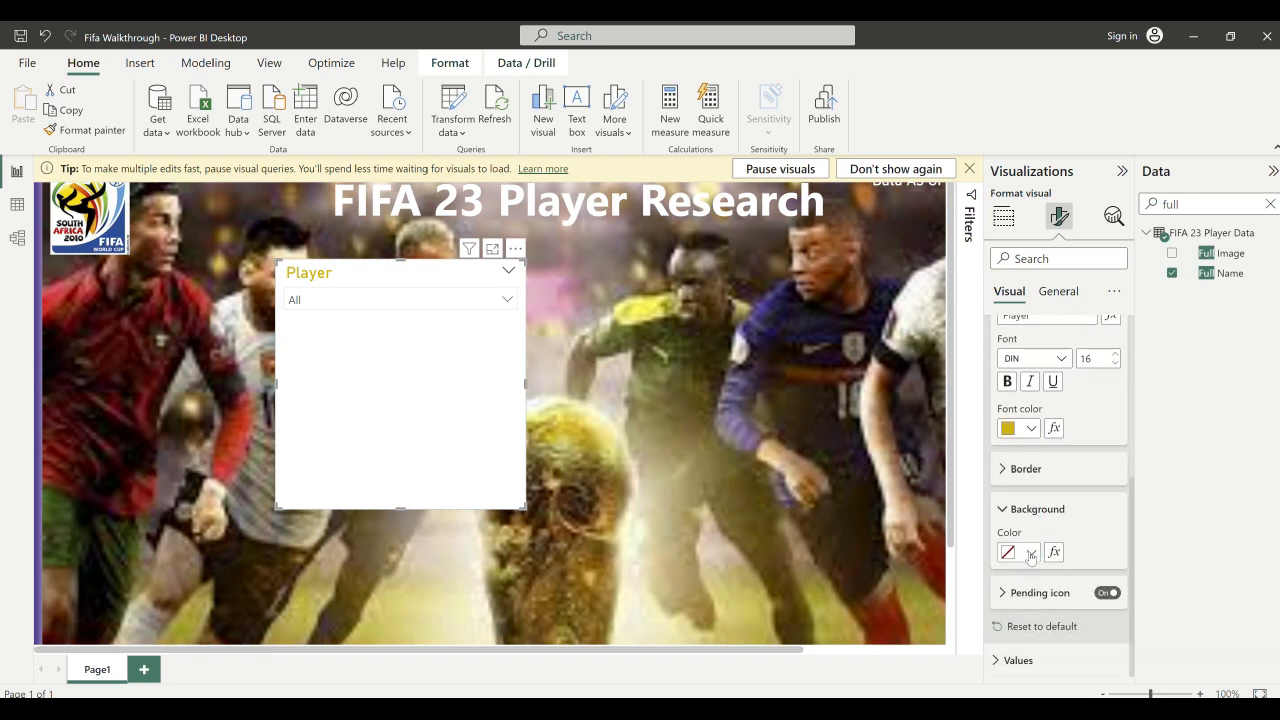
{"action": "left_click", "coordinate": [1030, 553]}
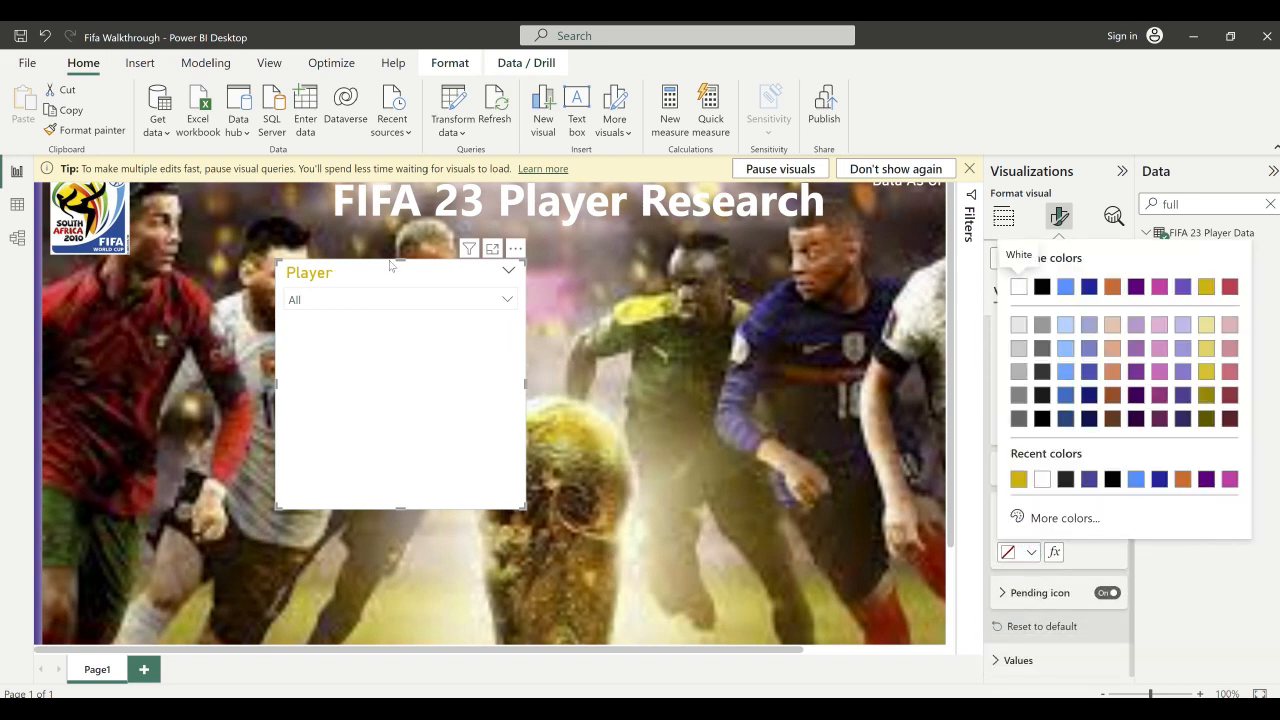
{"action": "left_click", "coordinate": [1089, 480]}
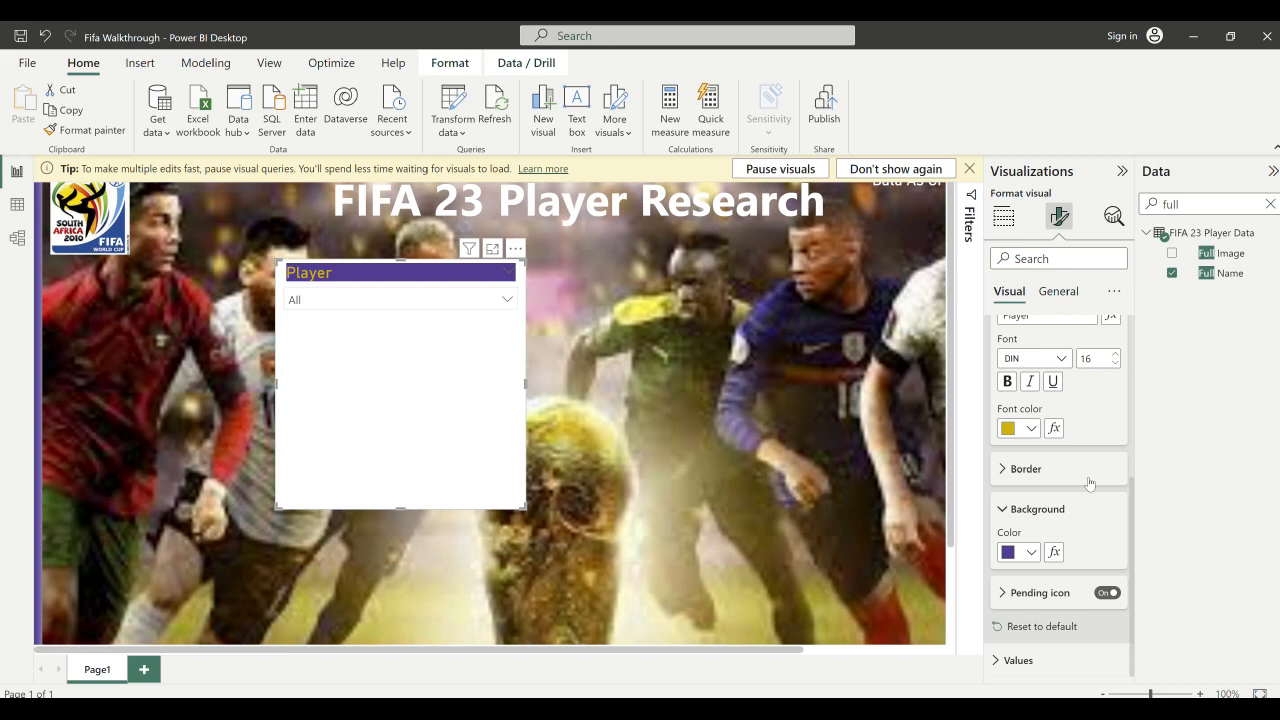
- Set the background color of the slicer's values to white
{"action": "scroll", "coordinate": [1090, 484], "scroll_direction": "up", "scroll_amount": 1}
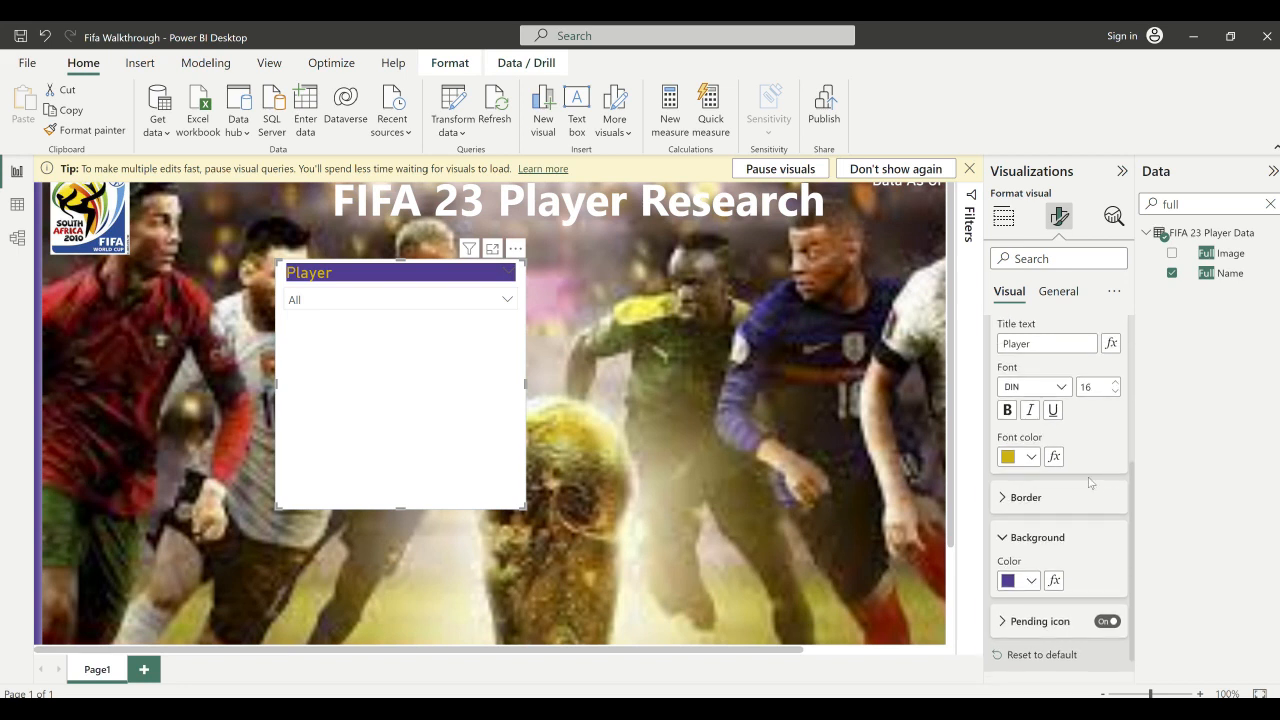
{"action": "scroll", "coordinate": [1090, 484], "scroll_direction": "down", "scroll_amount": 1}
{"action": "scroll", "coordinate": [1090, 484], "scroll_direction": "up", "scroll_amount": 1}
{"action": "scroll", "coordinate": [1090, 484], "scroll_direction": "down", "scroll_amount": 1}
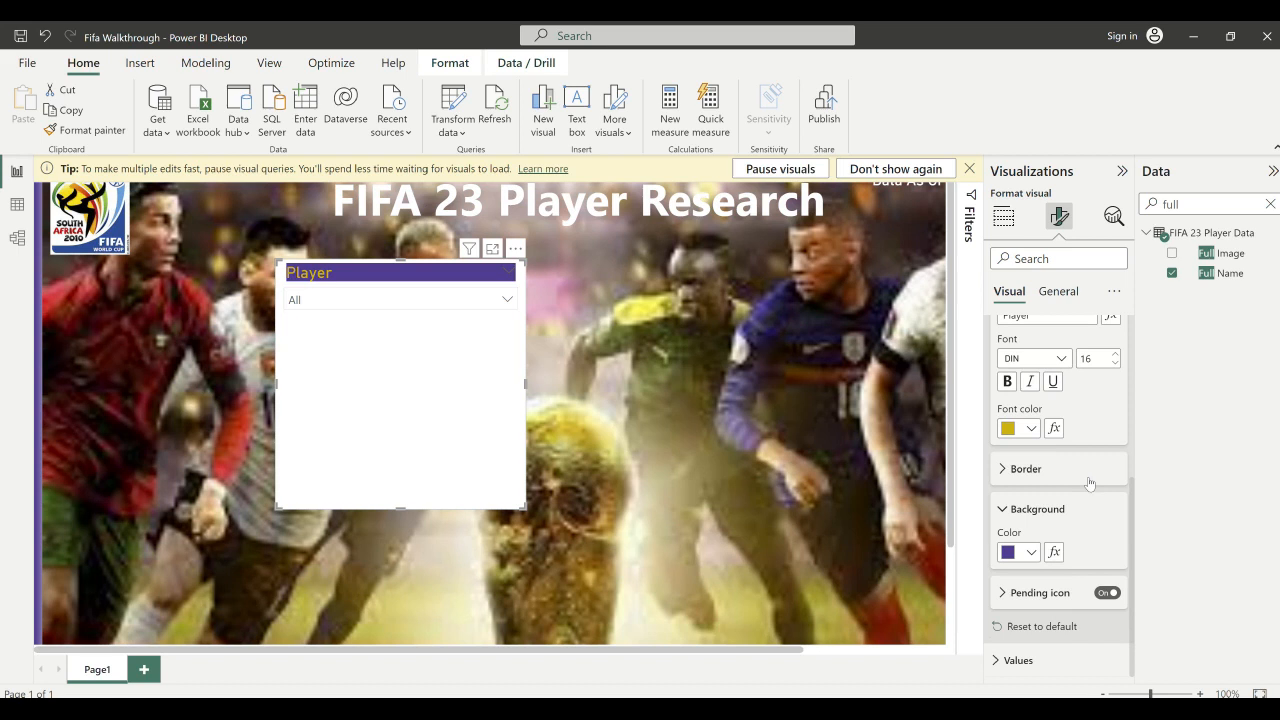
{"action": "left_click", "coordinate": [1028, 657]}
{"action": "scroll", "coordinate": [1028, 600], "scroll_direction": "down", "scroll_amount": 2}
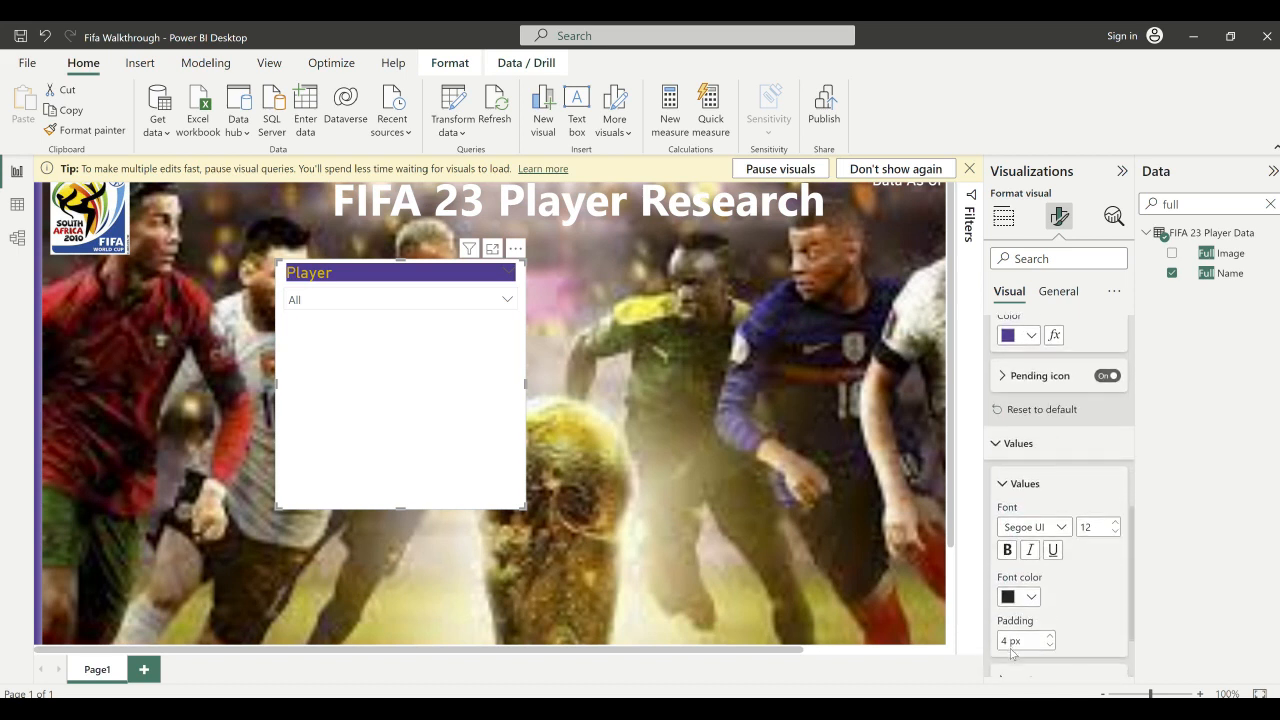
{"action": "scroll", "coordinate": [1020, 630], "scroll_direction": "down", "scroll_amount": 2}
{"action": "left_click", "coordinate": [1020, 627]}
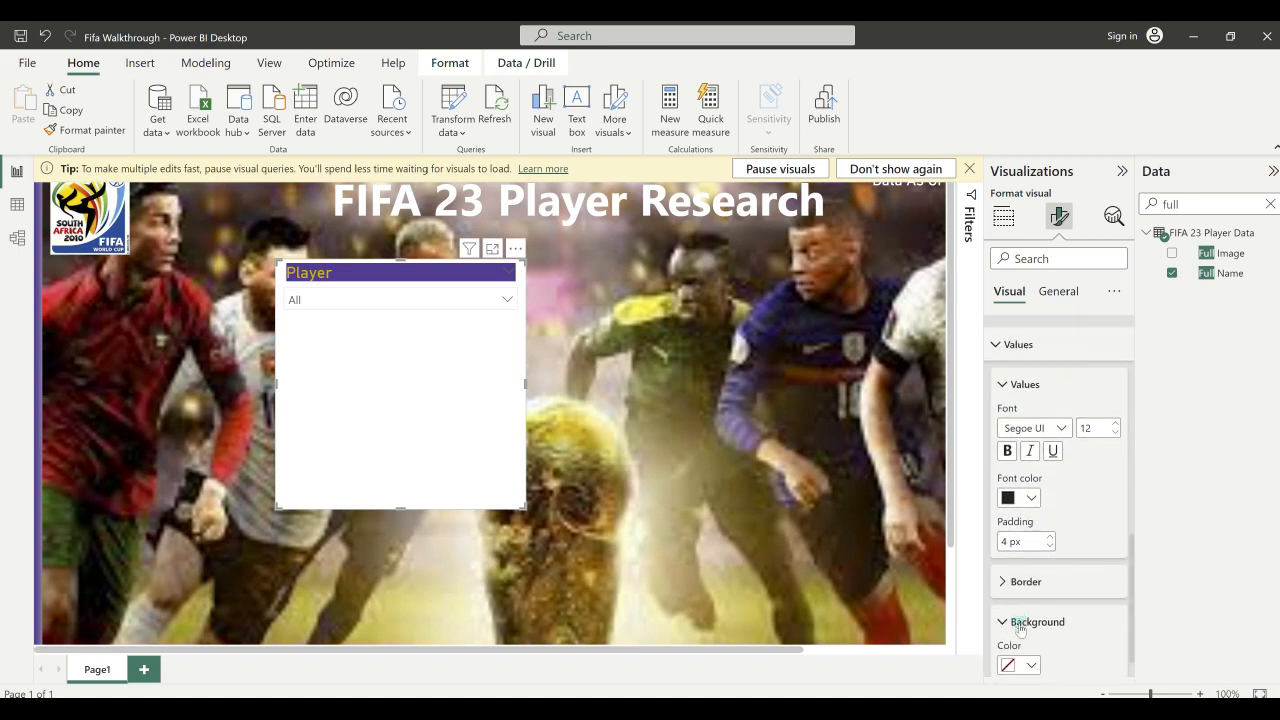
{"action": "scroll", "coordinate": [1020, 628], "scroll_direction": "down", "scroll_amount": 1}
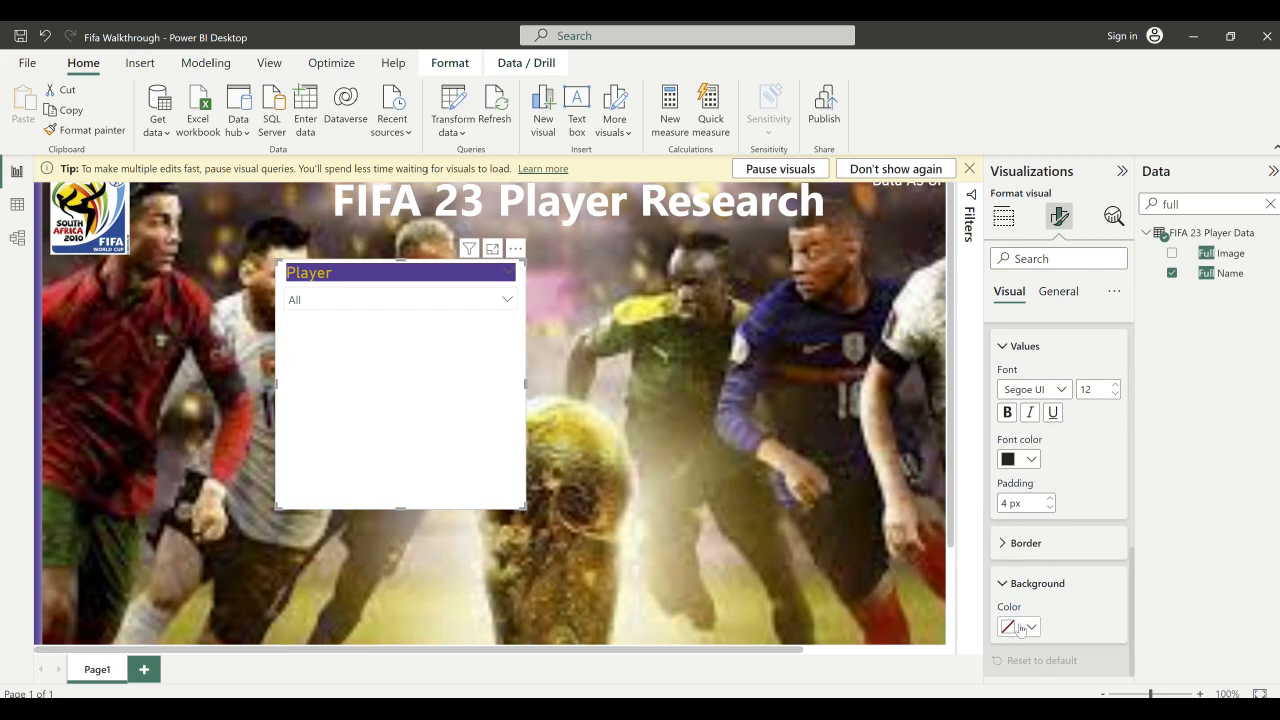
{"action": "left_click", "coordinate": [1020, 628]}
{"action": "left_click", "coordinate": [1068, 553]}
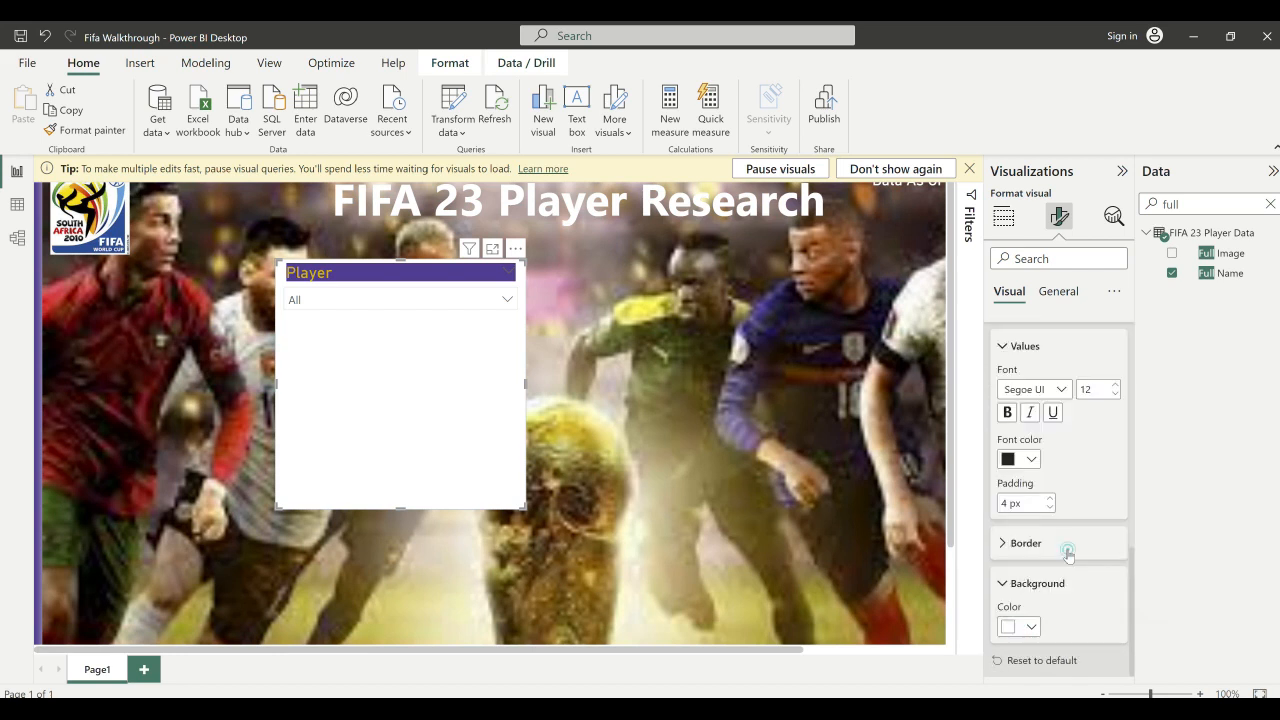
- Turn off the slicer's overall background and shorten the visual to just below its dropdown box
{"action": "scroll", "coordinate": [1075, 400], "scroll_direction": "up", "scroll_amount": 3}
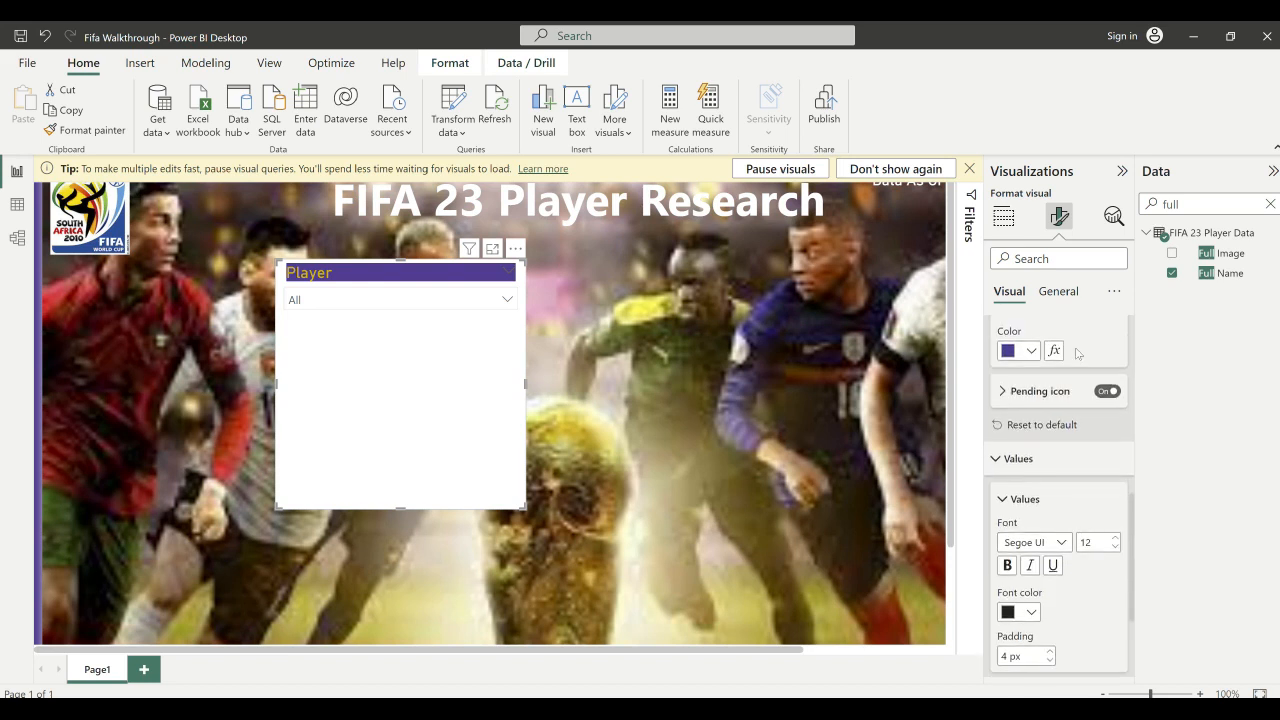
{"action": "left_click", "coordinate": [1066, 298]}
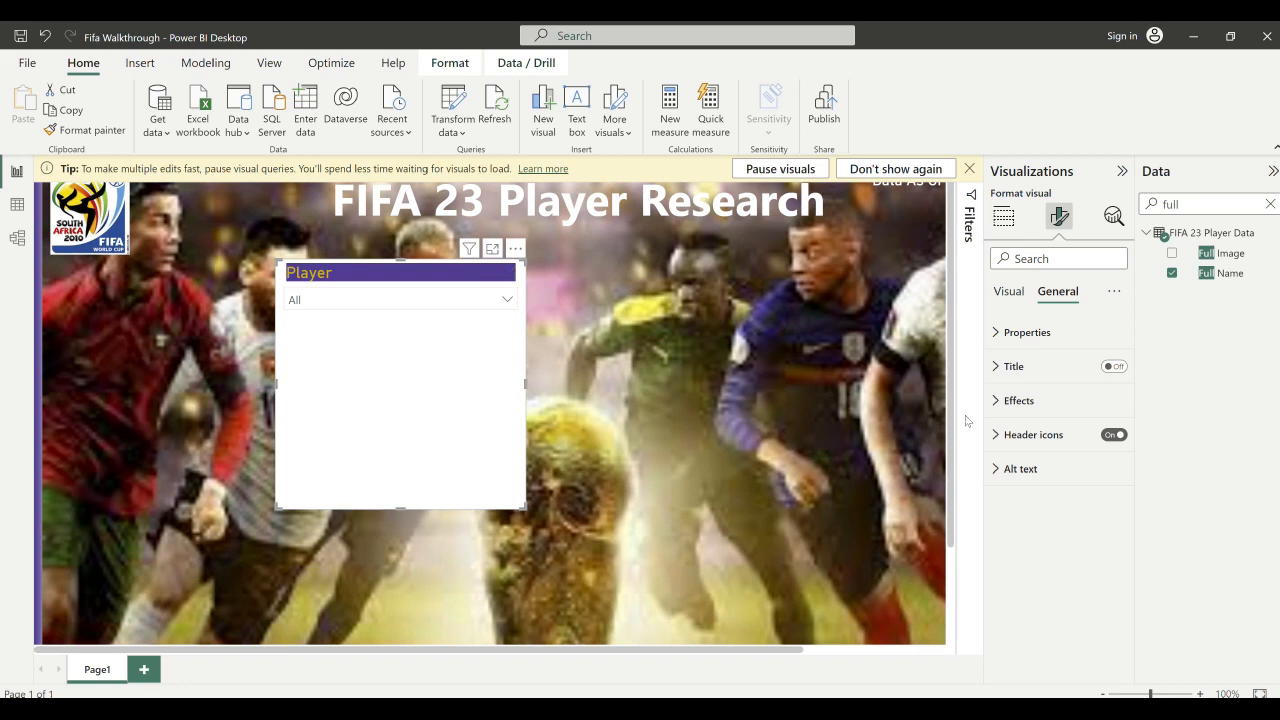
{"action": "left_click", "coordinate": [1013, 402]}
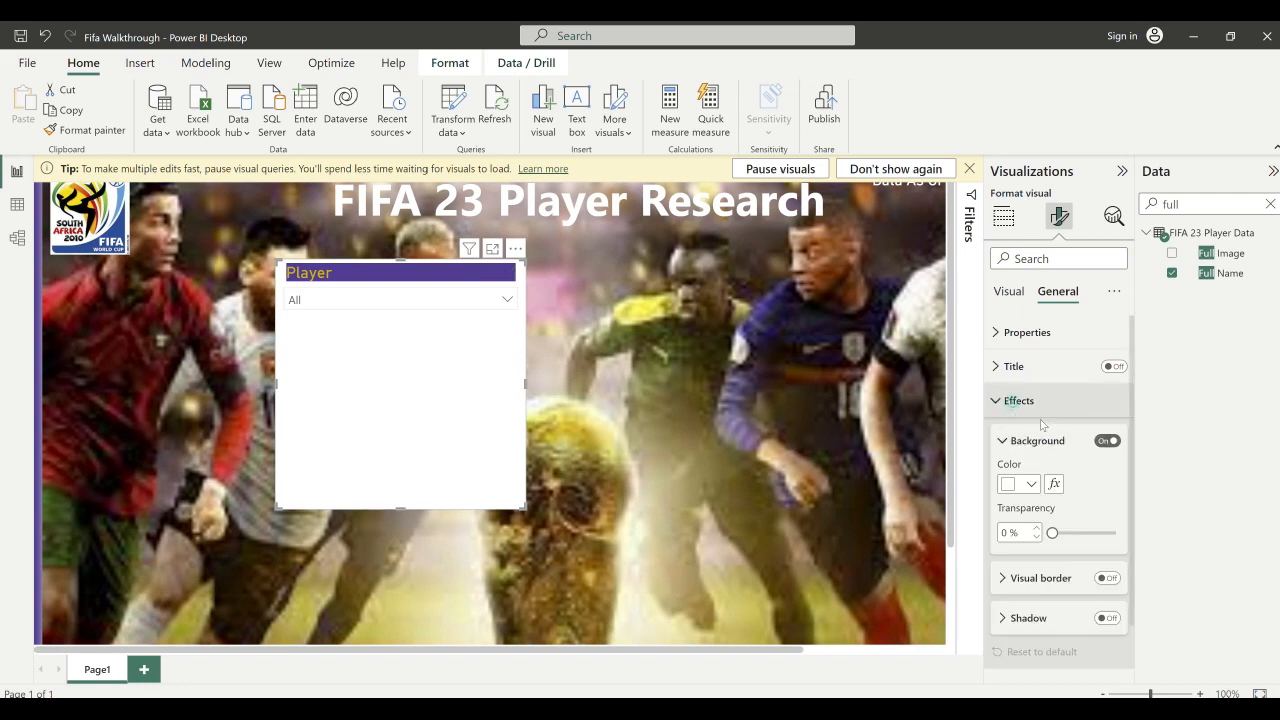
{"action": "left_click", "coordinate": [1107, 441]}
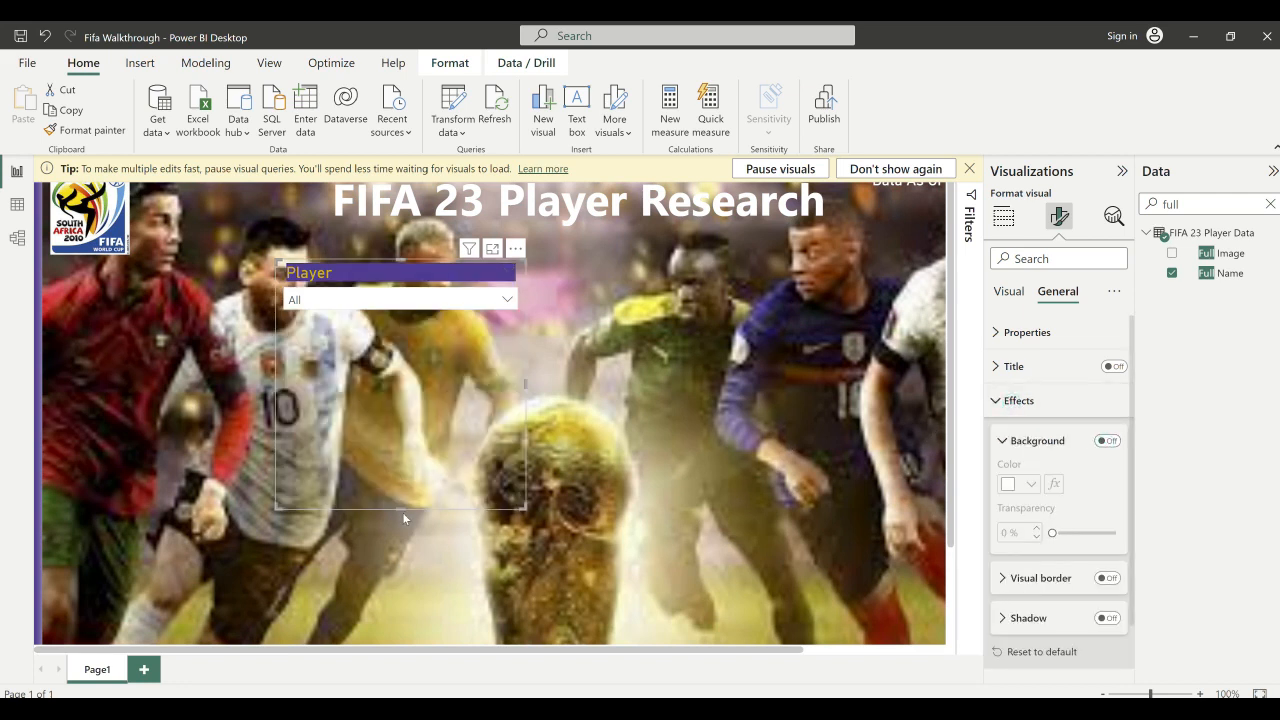
{"action": "left_click_drag", "start_coordinate": [402, 507], "coordinate": [398, 323]}
- Check the Player dropdown by browsing its list and searching for "mbap", then clear the search and close the list
{"action": "left_click", "coordinate": [362, 309]}
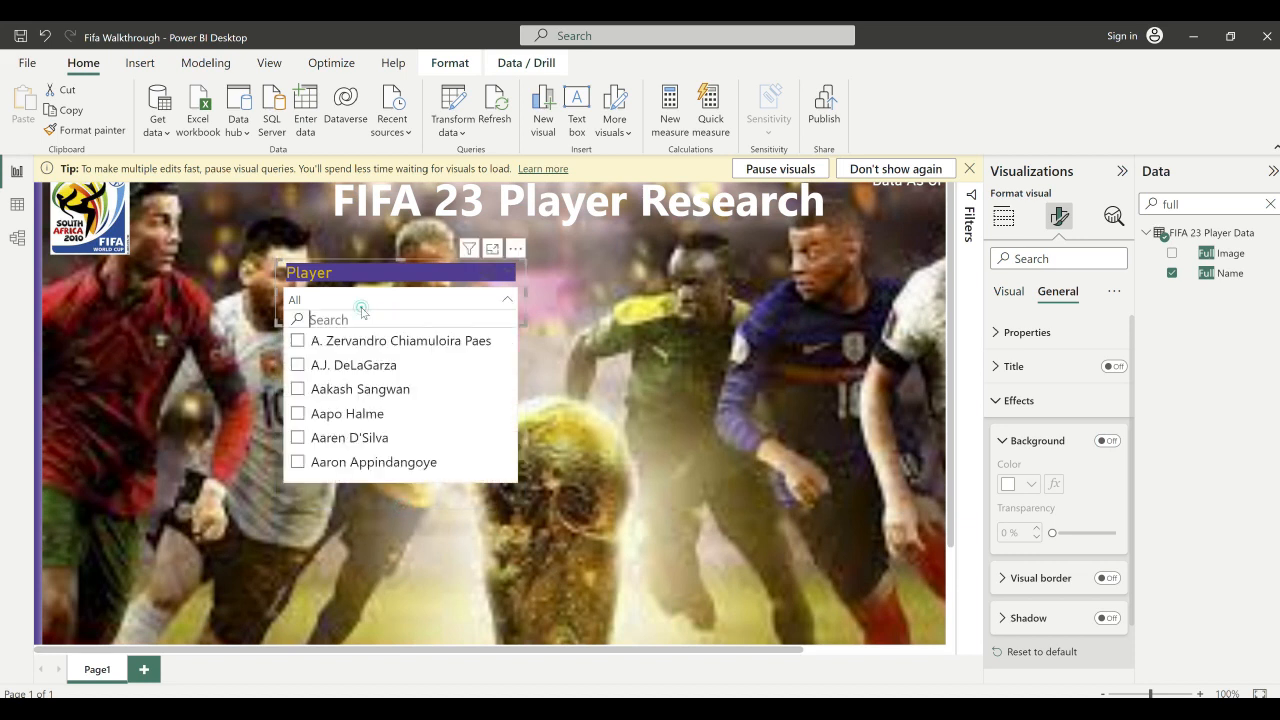
{"action": "scroll", "coordinate": [345, 345], "scroll_direction": "down", "scroll_amount": 1}
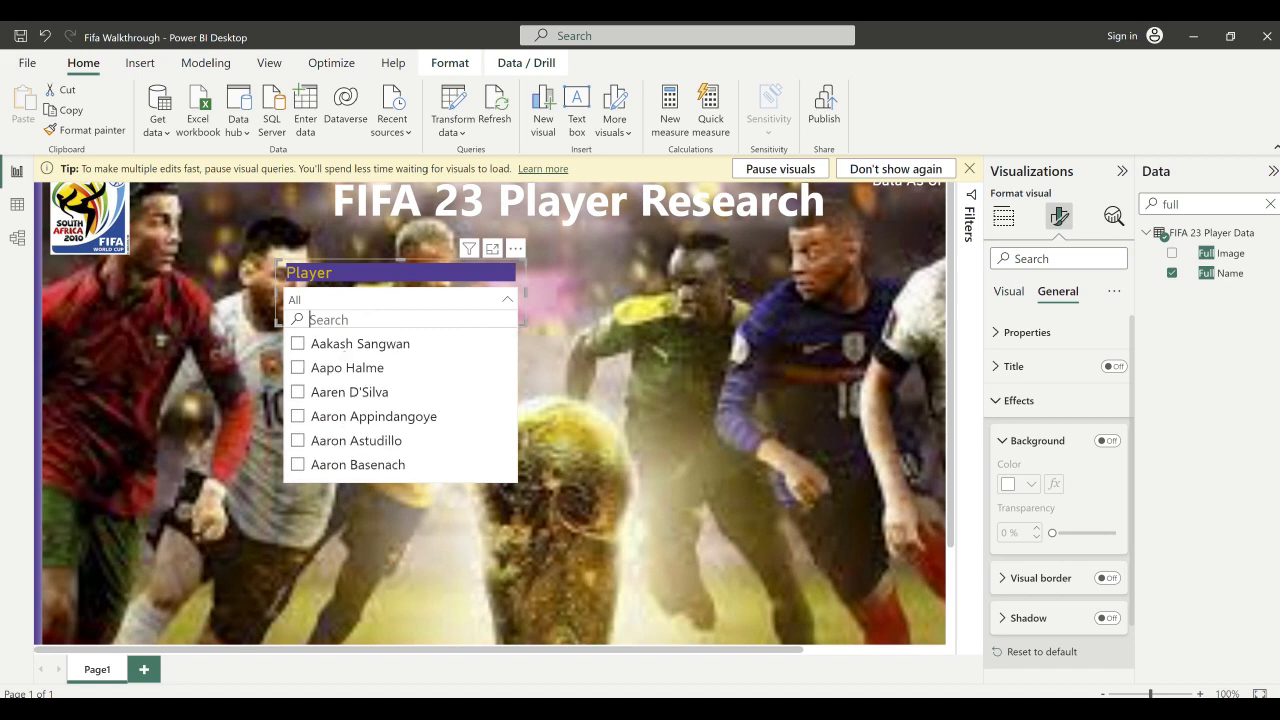
{"action": "left_click", "coordinate": [330, 319]}
{"action": "type", "text": "mbappe"}
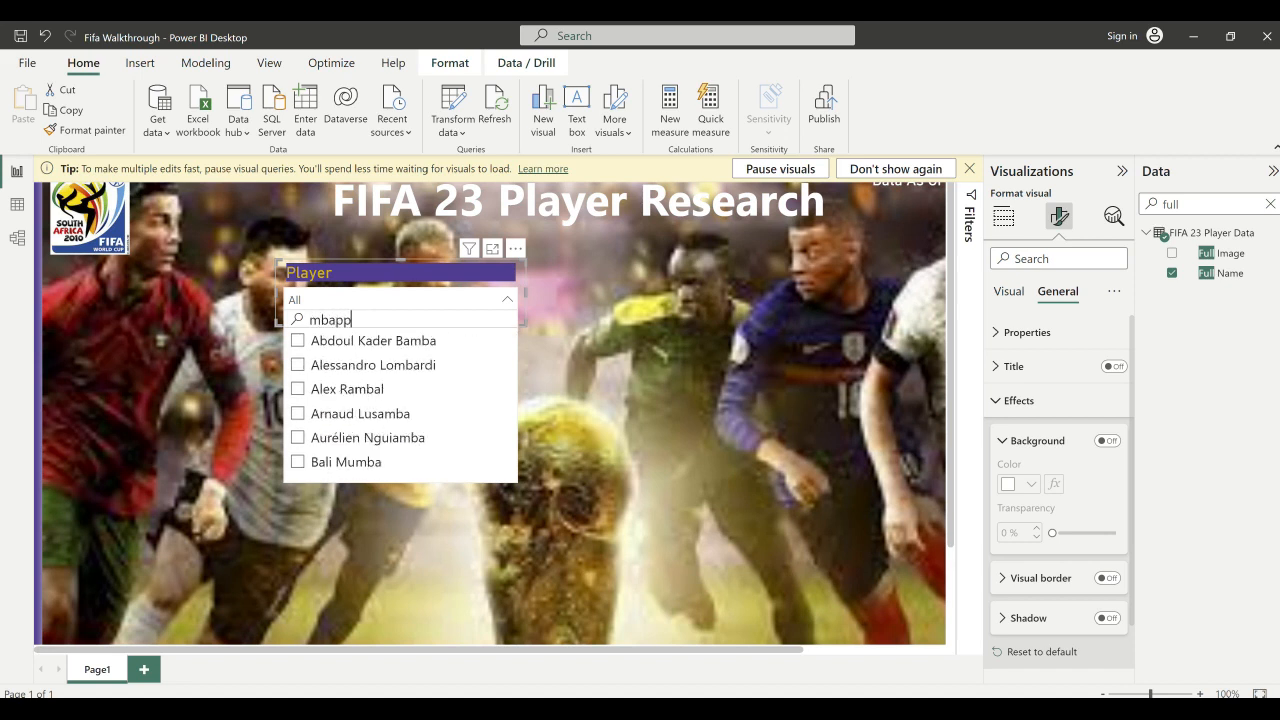
{"action": "key", "text": "BackSpace"}
{"action": "key", "text": "BackSpace"}
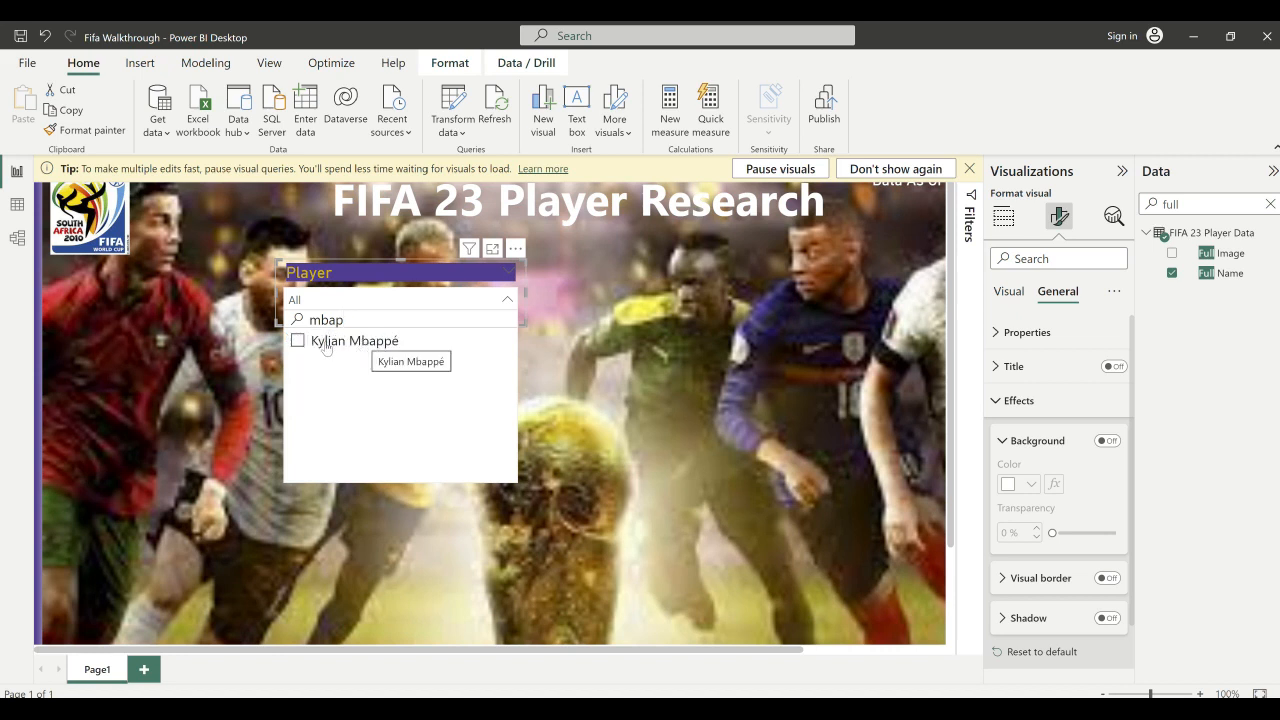
{"action": "key", "text": "BackSpace"}
{"action": "key", "text": "BackSpace"}
{"action": "key", "text": "BackSpace"}
{"action": "key", "text": "BackSpace"}
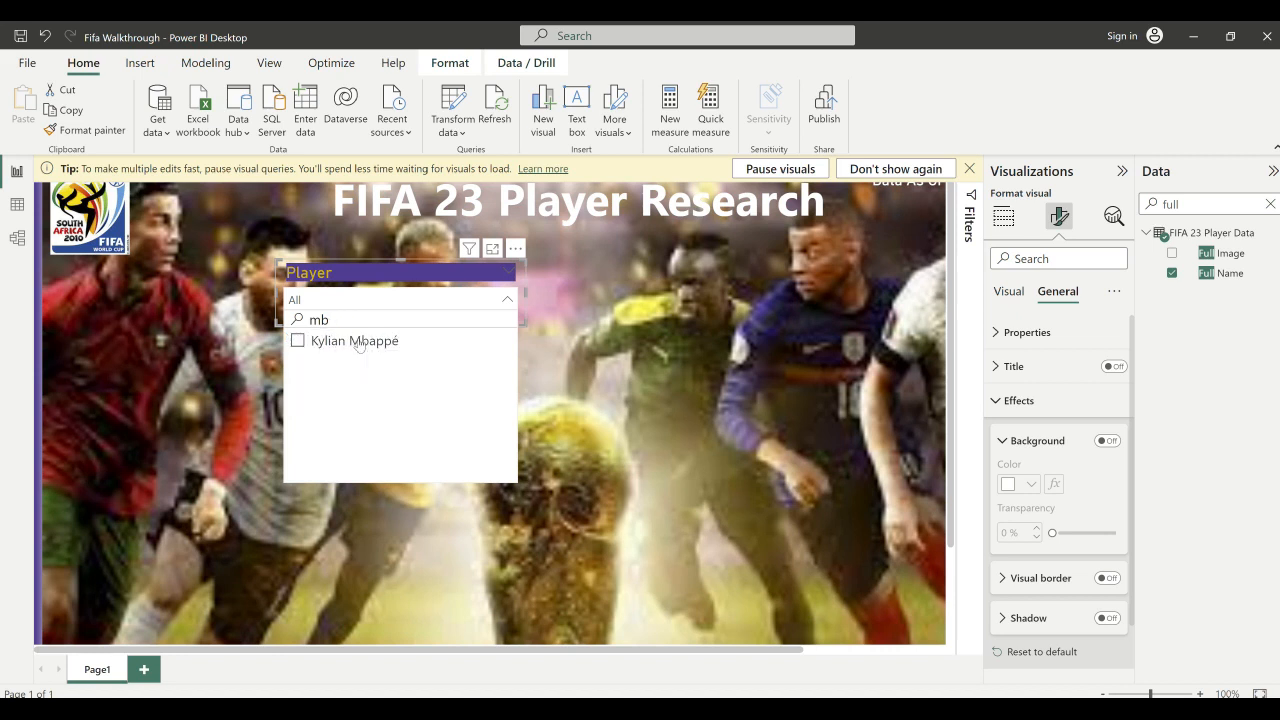
{"action": "left_click", "coordinate": [639, 376]}
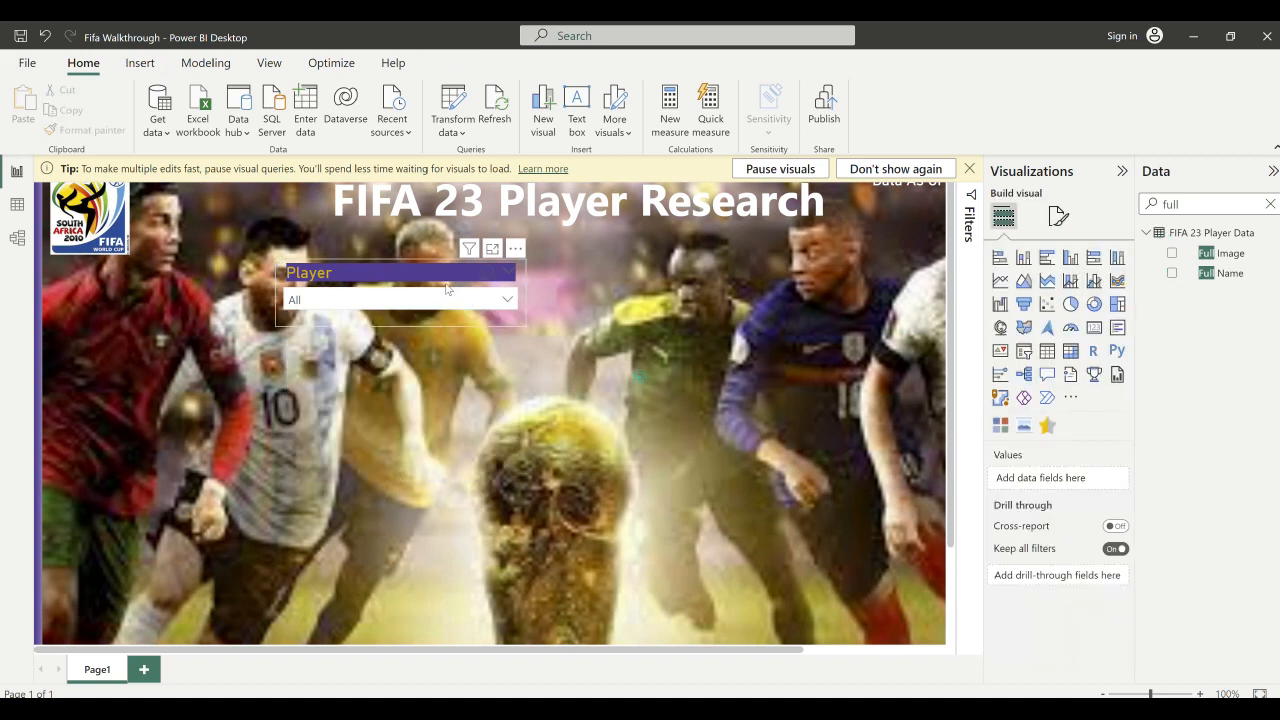
- Move the Player slicer across the page to just below and beside the FIFA logo, and select it again
{"action": "left_click", "coordinate": [446, 288]}
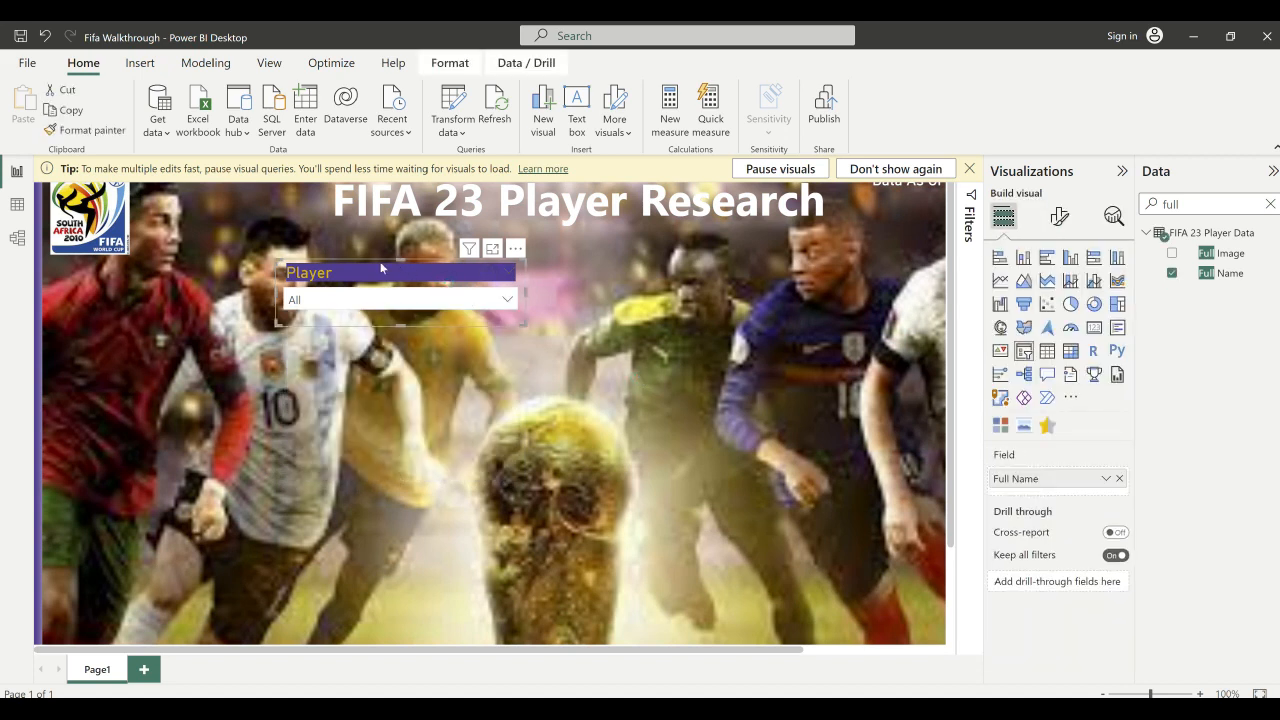
{"action": "left_click_drag", "start_coordinate": [372, 261], "coordinate": [248, 271]}
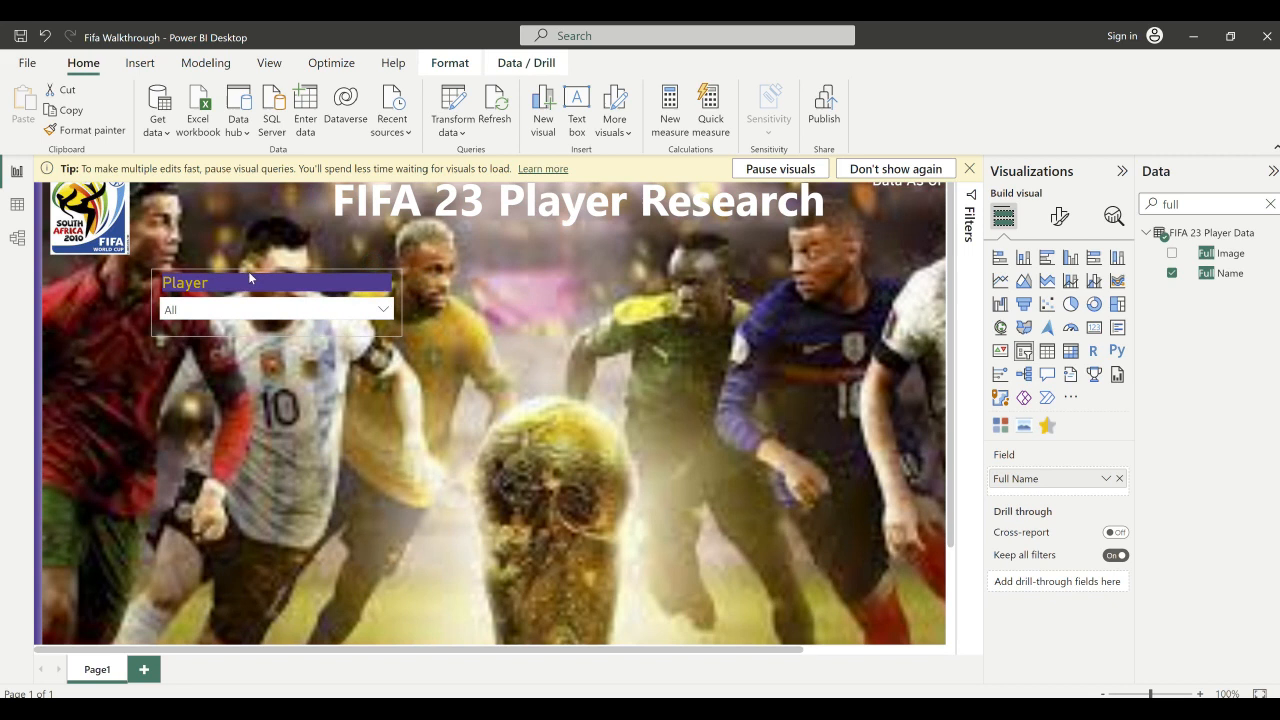
{"action": "left_click", "coordinate": [426, 388]}
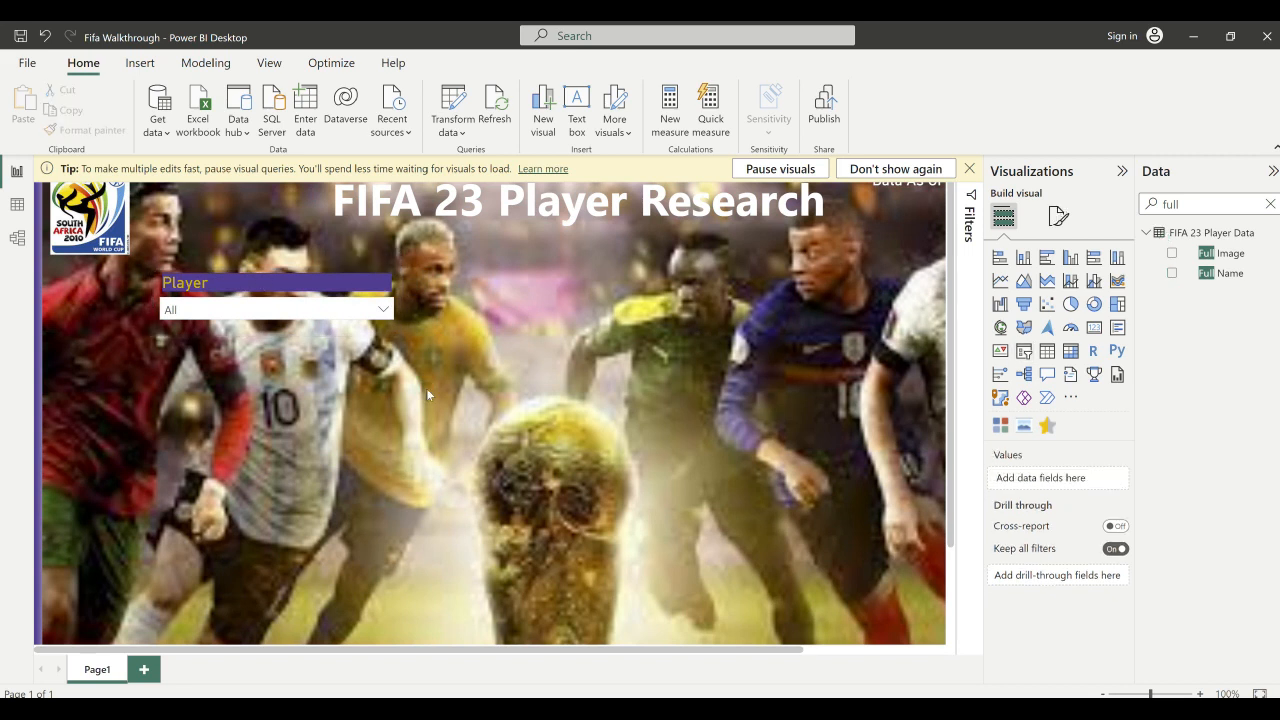
{"action": "mouse_move", "coordinate": [288, 292]}
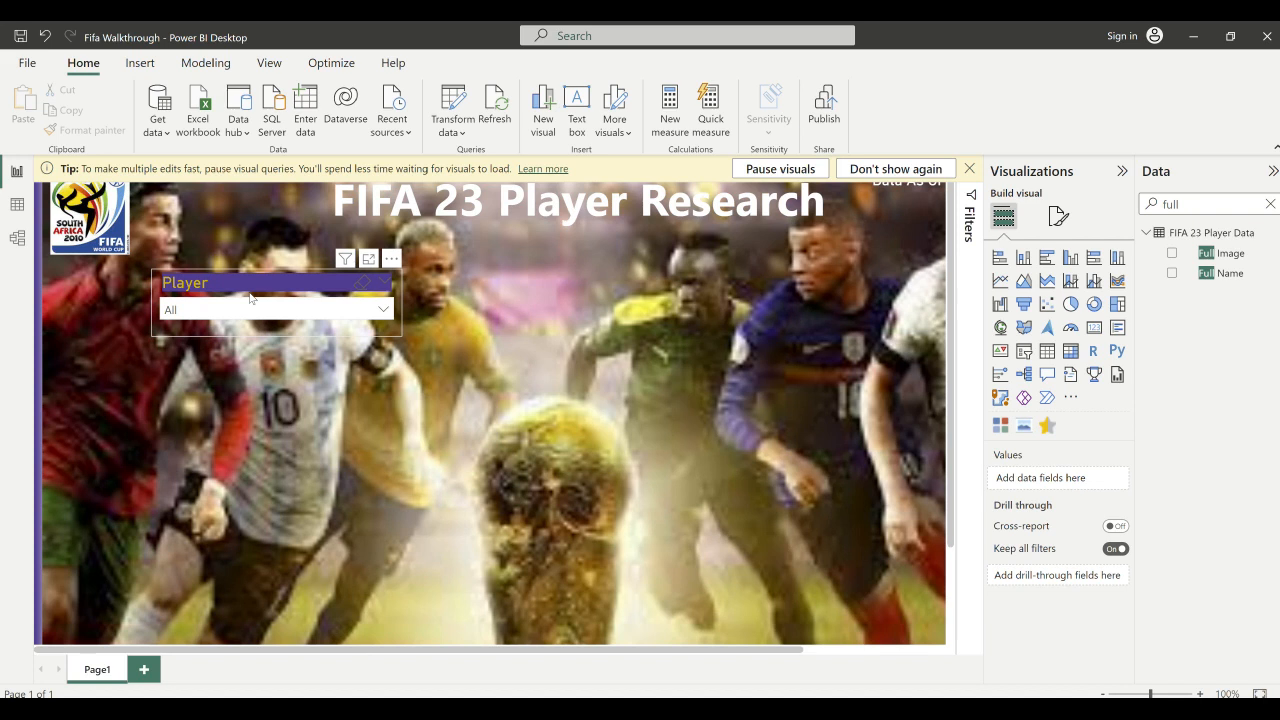
{"action": "left_click", "coordinate": [250, 297]}
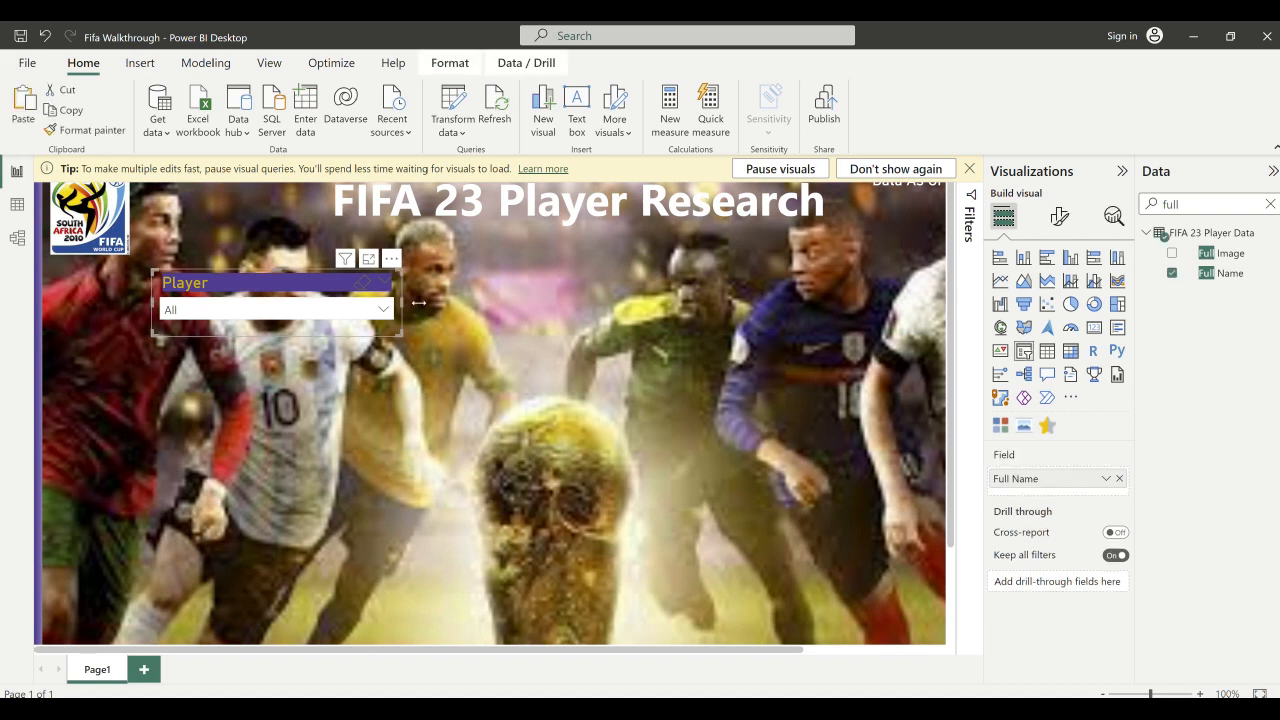
- Paste a copy of the Player slicer, place it directly beside the original, and select the copy
{"action": "left_click", "coordinate": [598, 358]}
{"action": "key", "text": "ctrl+v"}
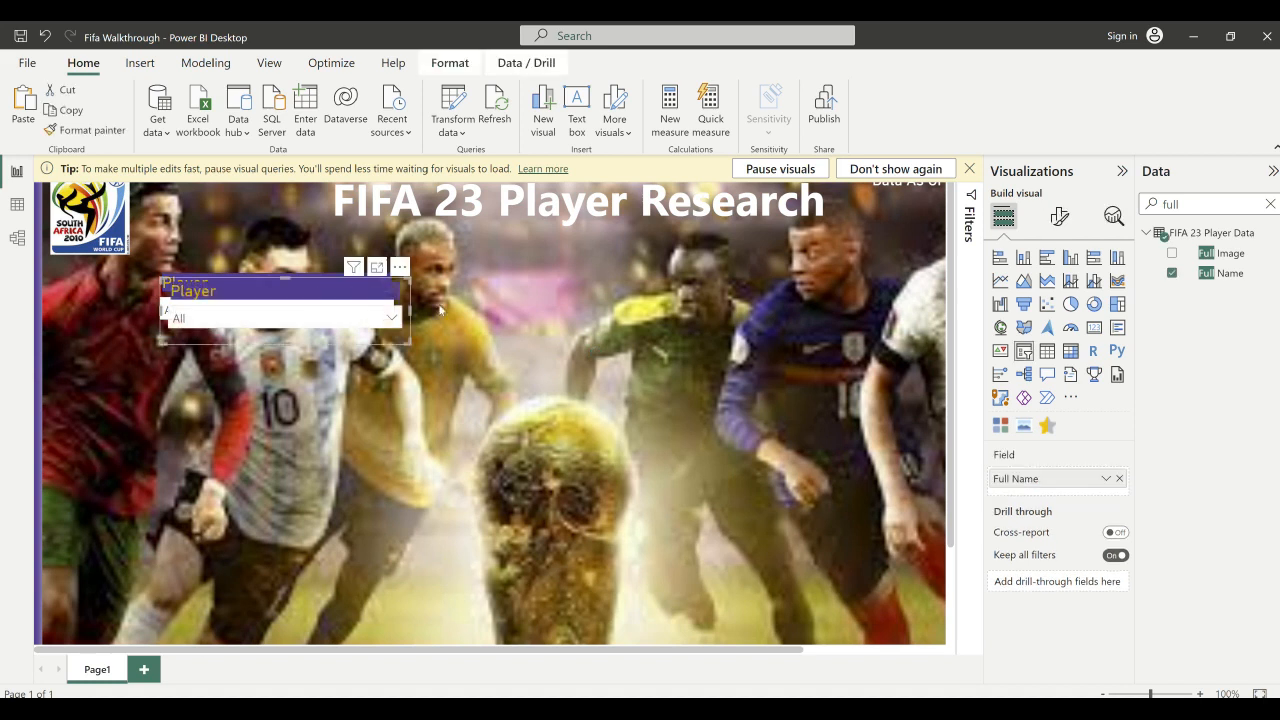
{"action": "left_click_drag", "start_coordinate": [299, 296], "coordinate": [440, 289]}
{"action": "left_click_drag", "start_coordinate": [538, 289], "coordinate": [529, 289]}
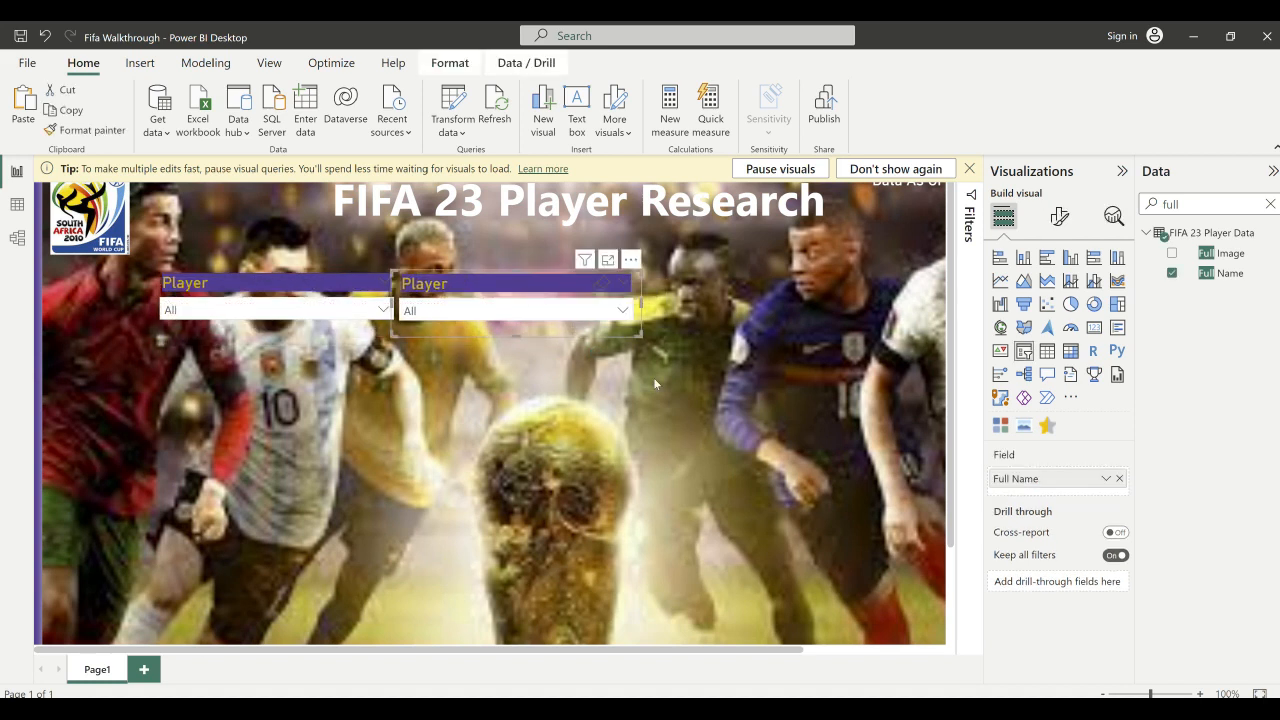
{"action": "left_click", "coordinate": [698, 408]}
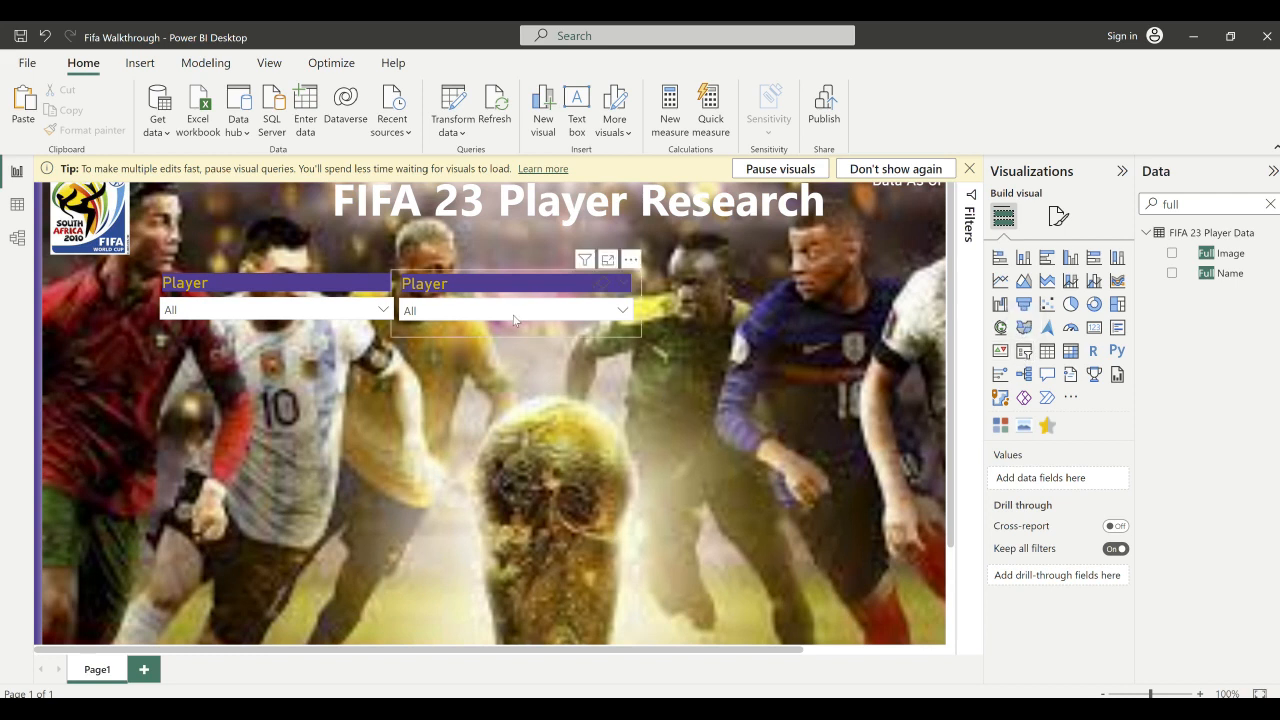
{"action": "left_click", "coordinate": [487, 296]}
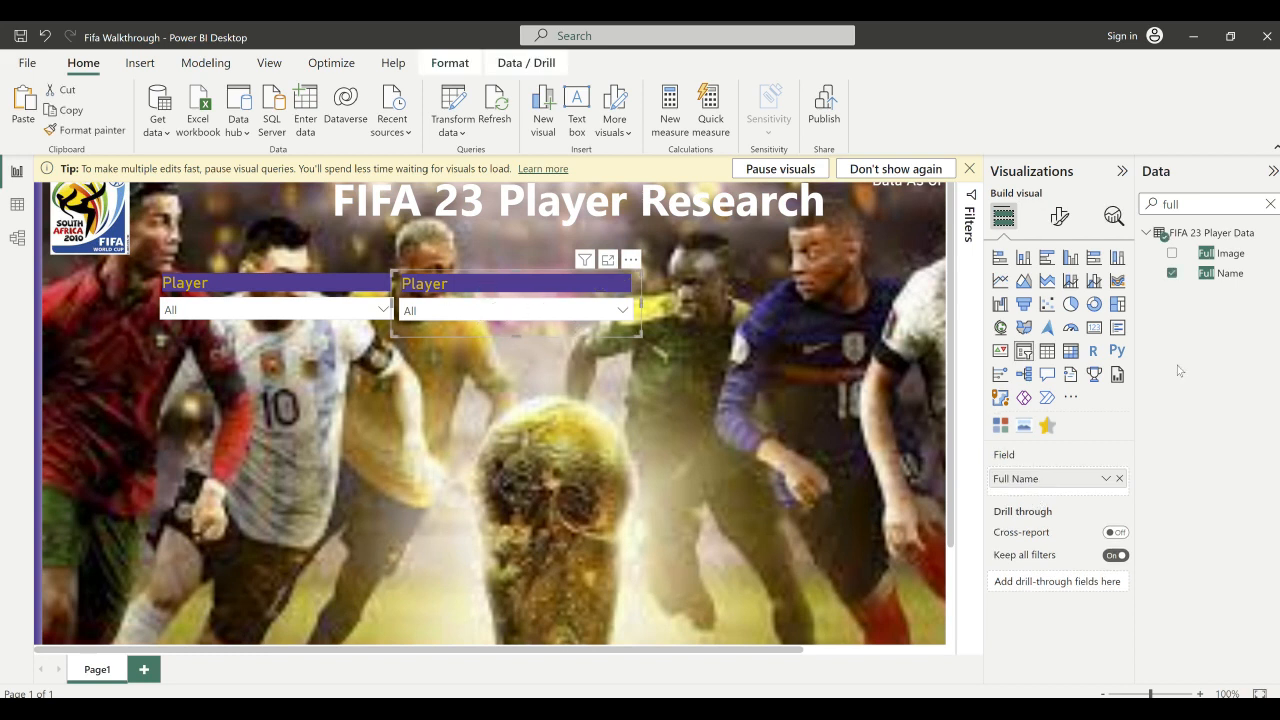
- Replace the copied slicer's Full Name field with Nationality and check its dropdown list
{"action": "double_click", "coordinate": [1172, 204]}
{"action": "type", "text": "Nationa"}
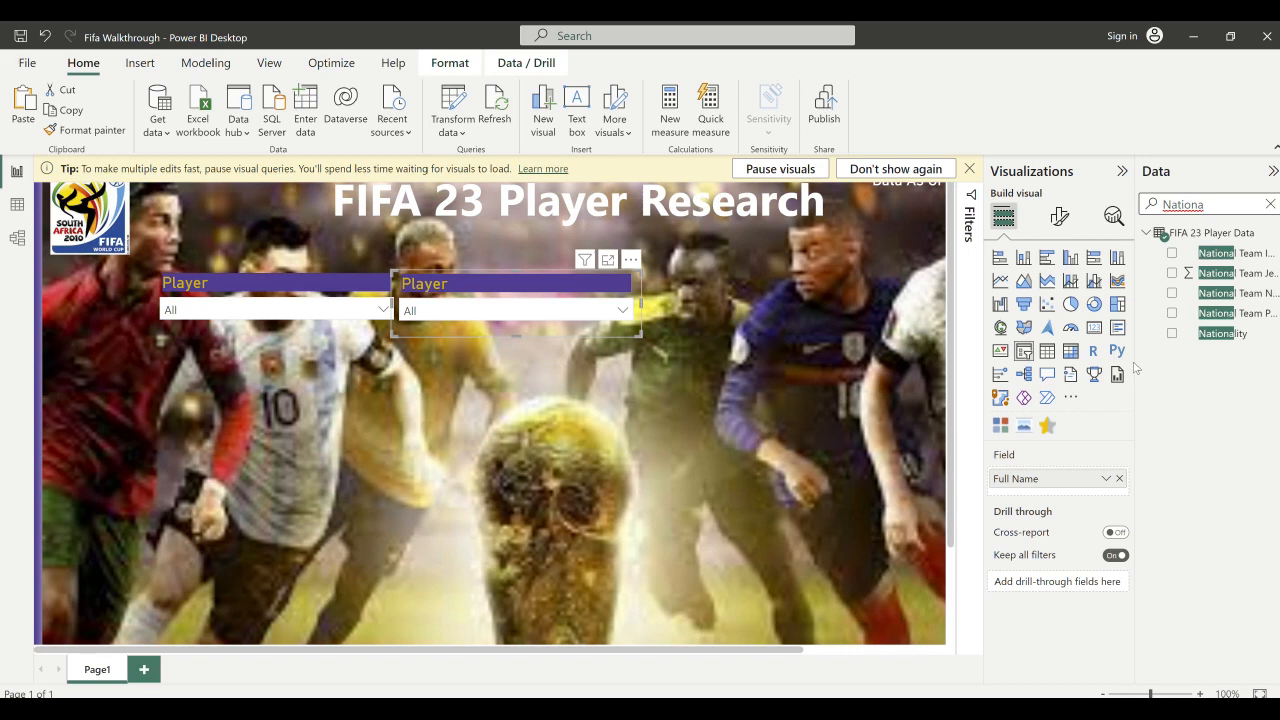
{"action": "left_click_drag", "start_coordinate": [1137, 362], "coordinate": [1076, 345]}
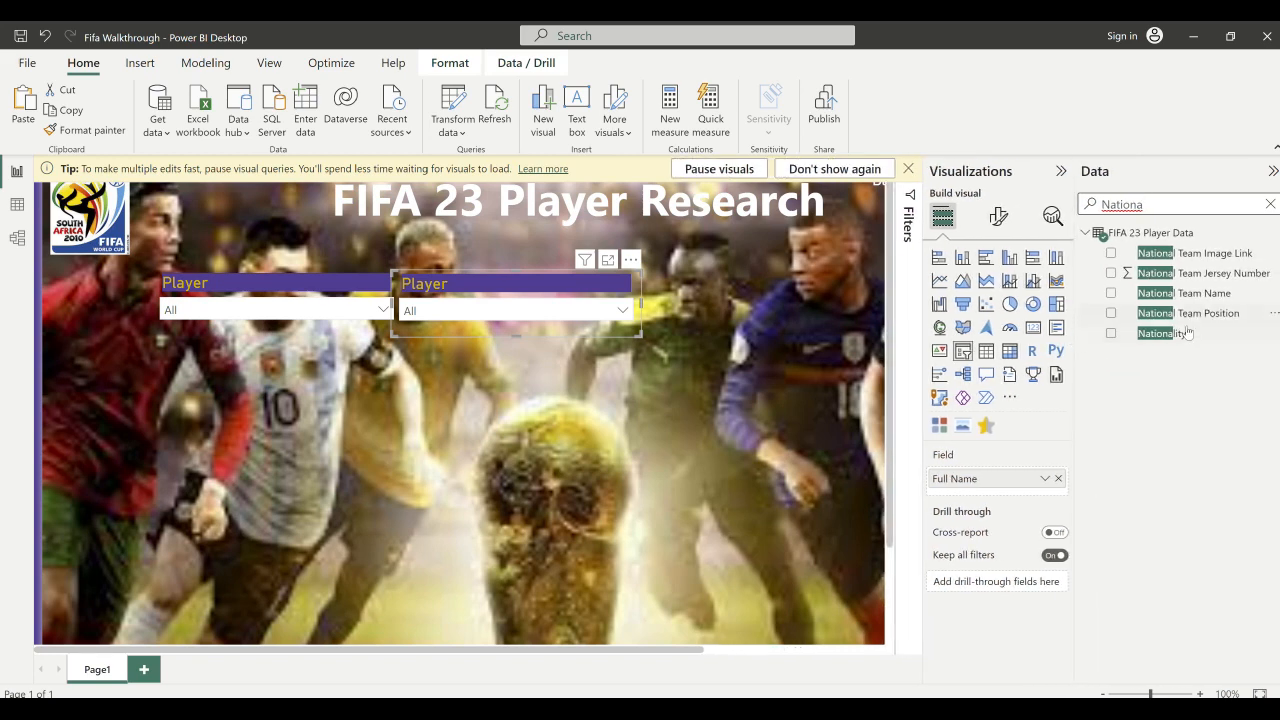
{"action": "left_click", "coordinate": [1058, 479]}
{"action": "left_click_drag", "start_coordinate": [1172, 340], "coordinate": [975, 478]}
{"action": "left_click", "coordinate": [529, 312]}
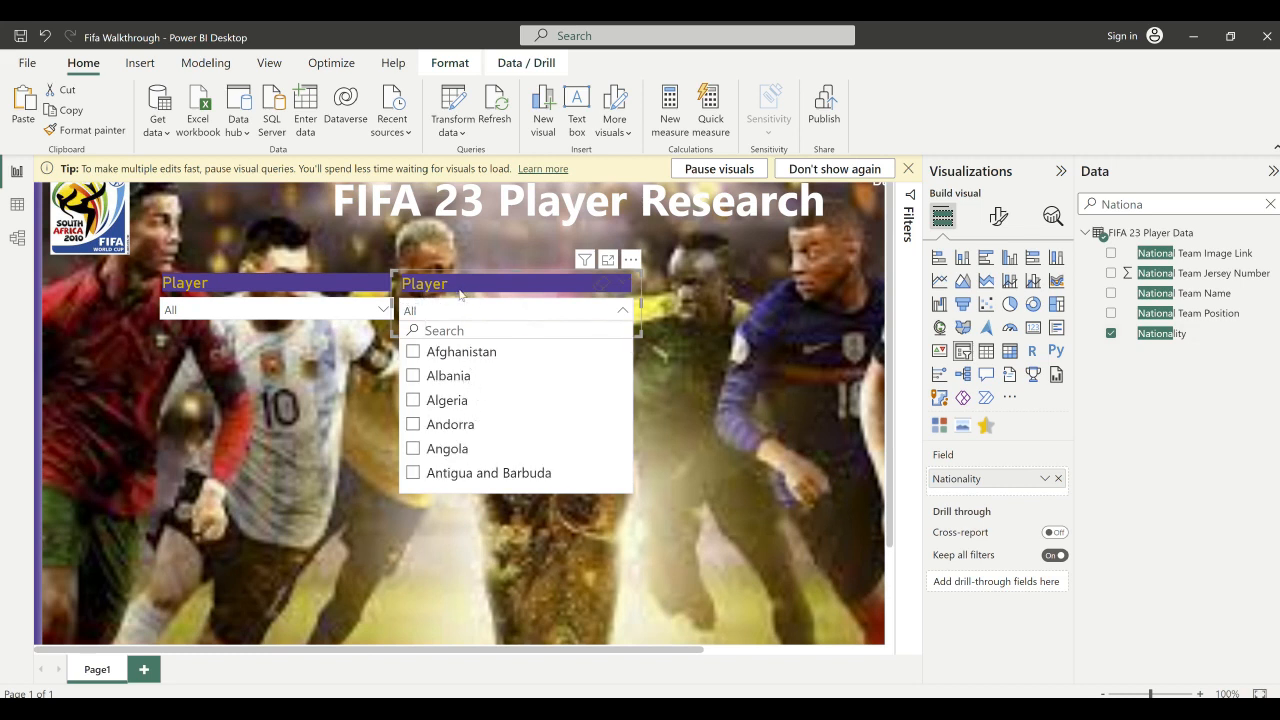
{"action": "left_click", "coordinate": [460, 292]}
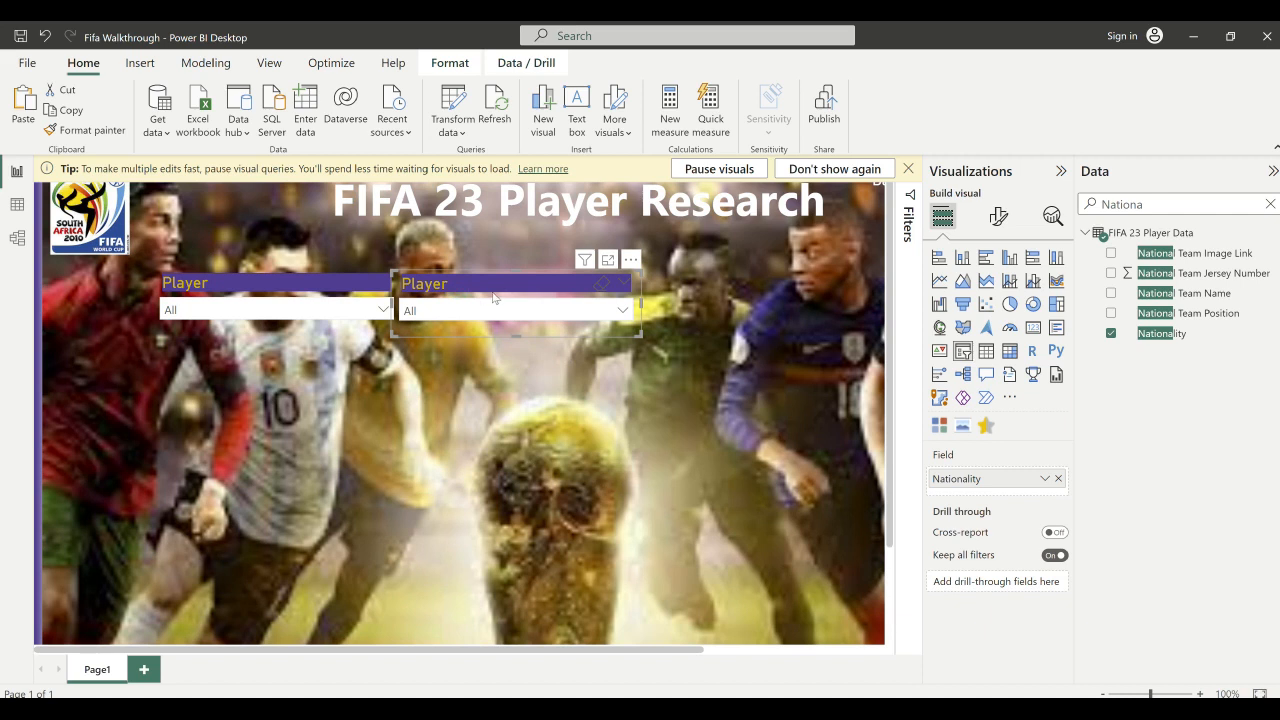
- Change the copied slicer's header title text to "Nationality"
{"action": "left_click", "coordinate": [999, 218]}
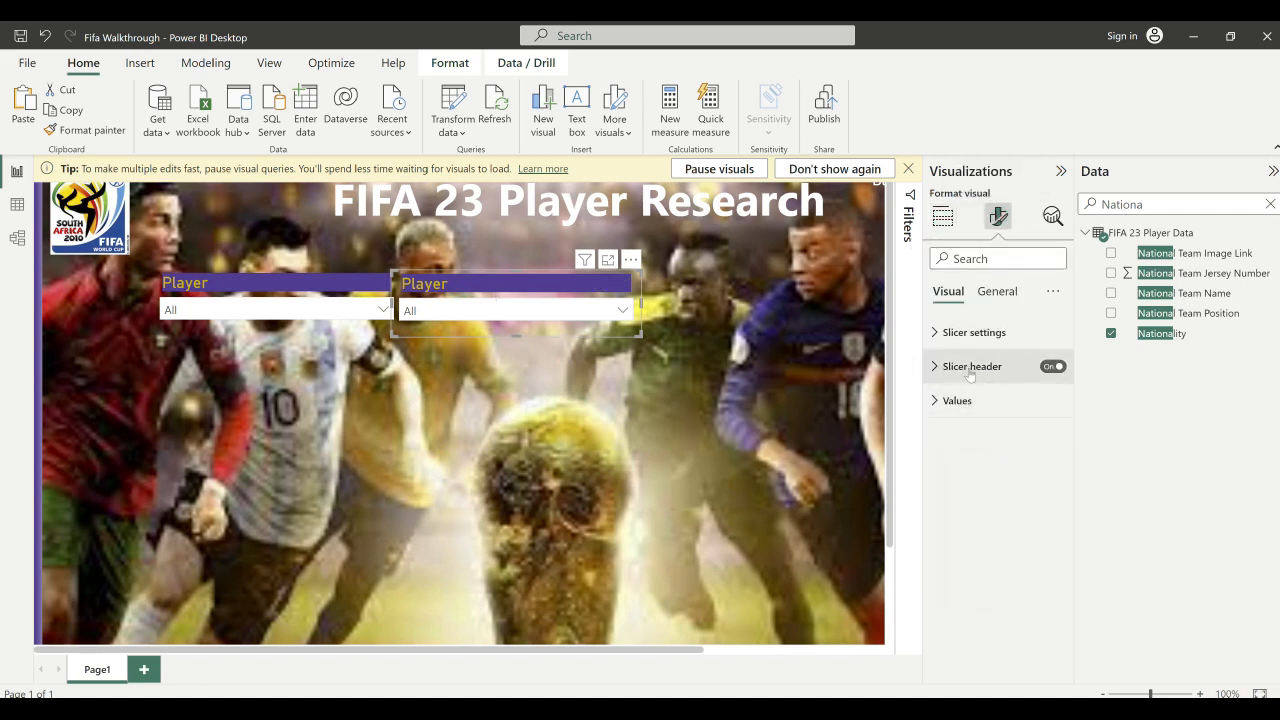
{"action": "left_click", "coordinate": [969, 368]}
{"action": "double_click", "coordinate": [975, 449]}
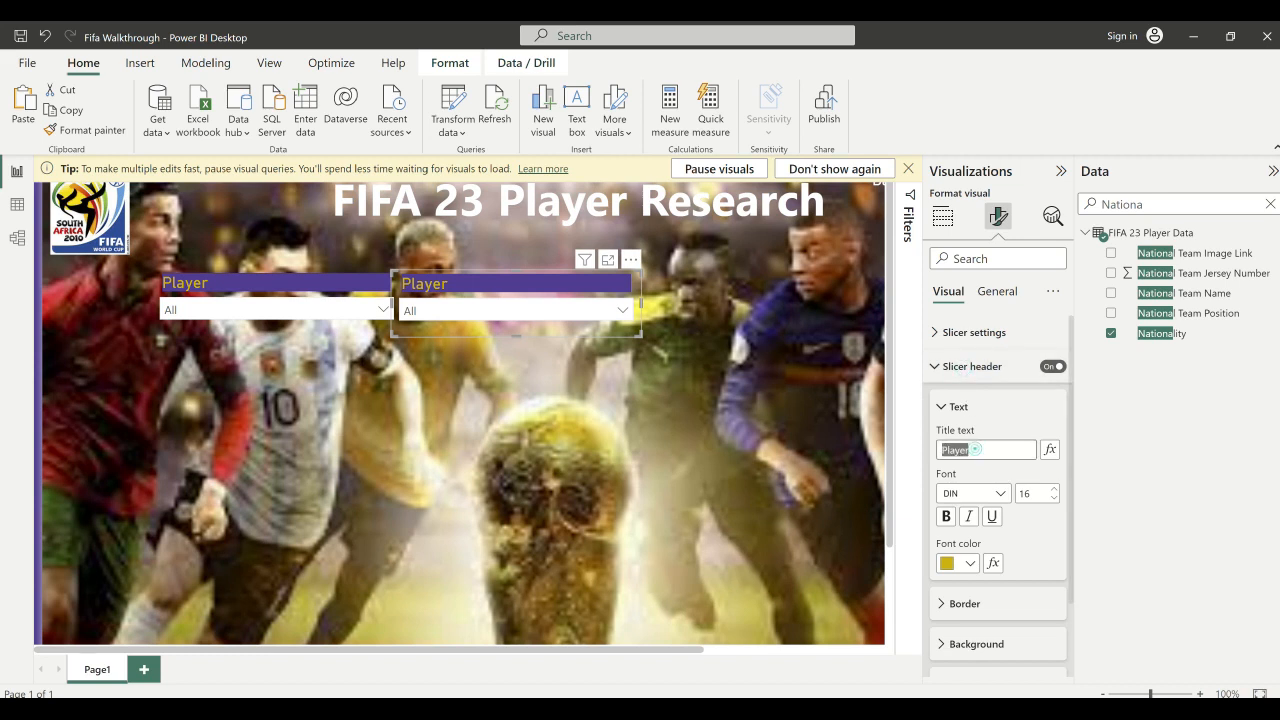
{"action": "type", "text": "Nationality"}
{"action": "key", "text": "Return"}
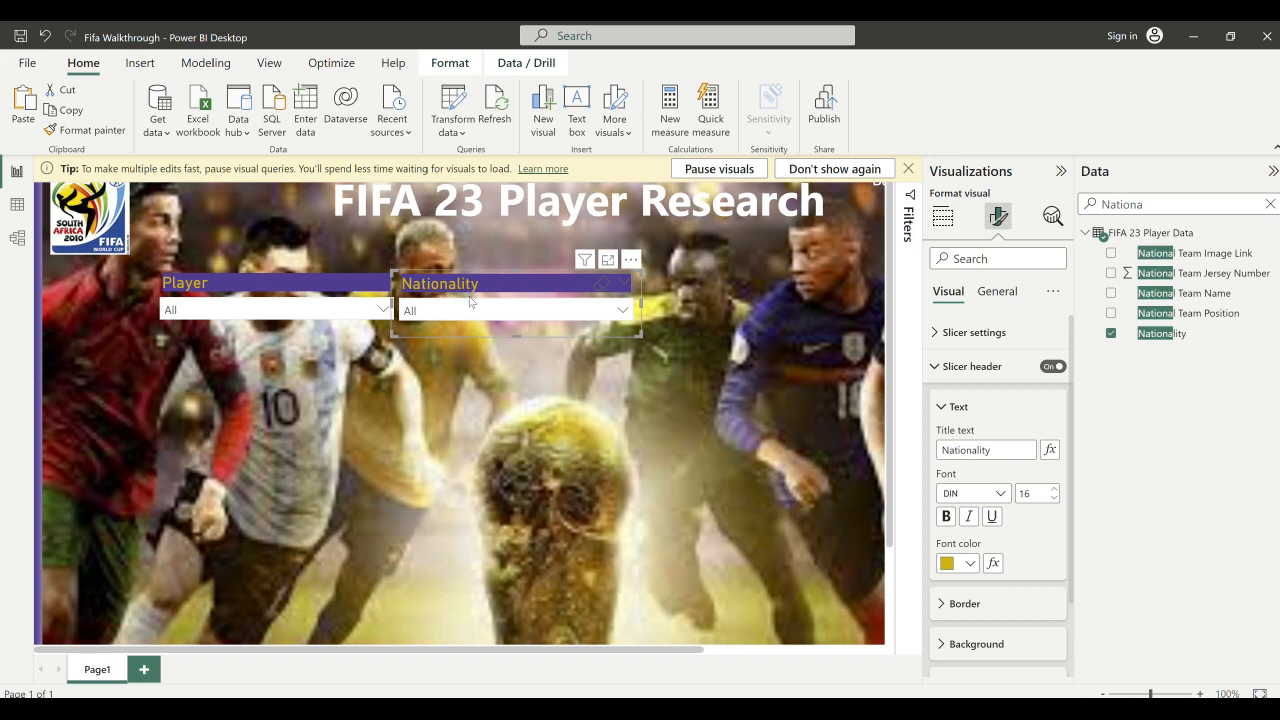
- Place a copy of the Nationality slicer below the original and replace its field with Club Name
{"action": "left_click_drag", "start_coordinate": [470, 300], "coordinate": [527, 407]}
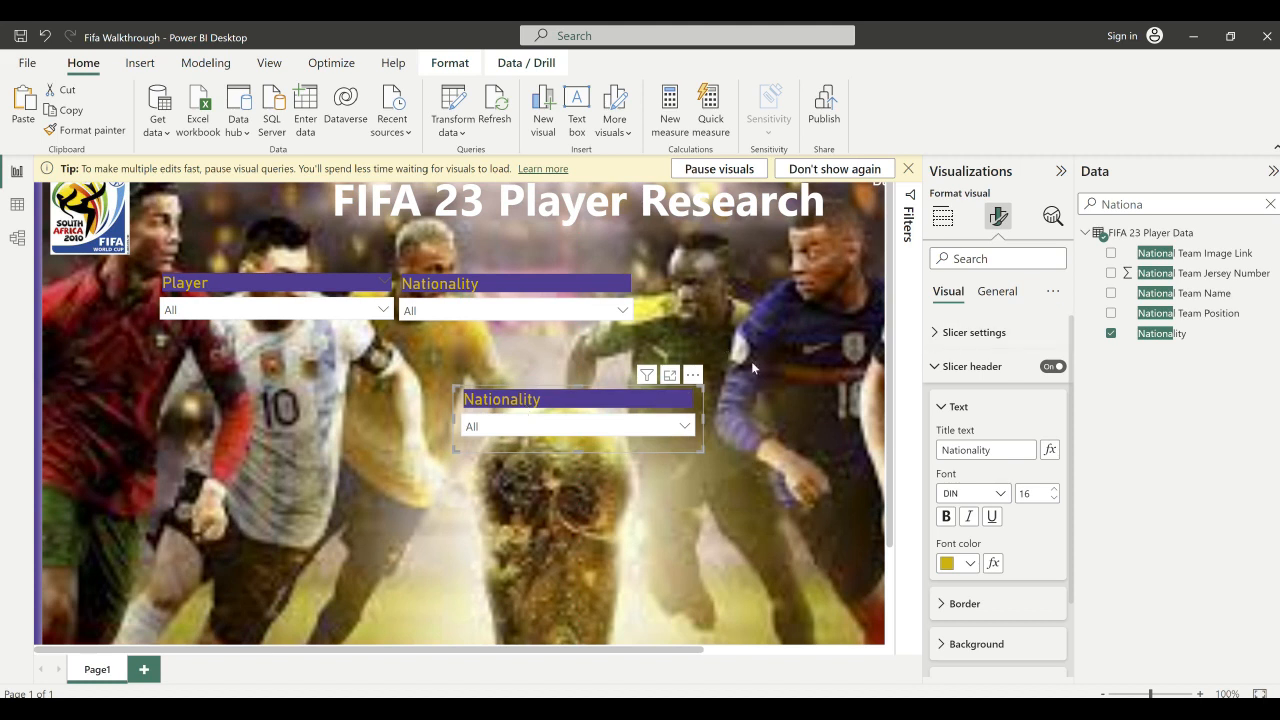
{"action": "double_click", "coordinate": [1152, 205]}
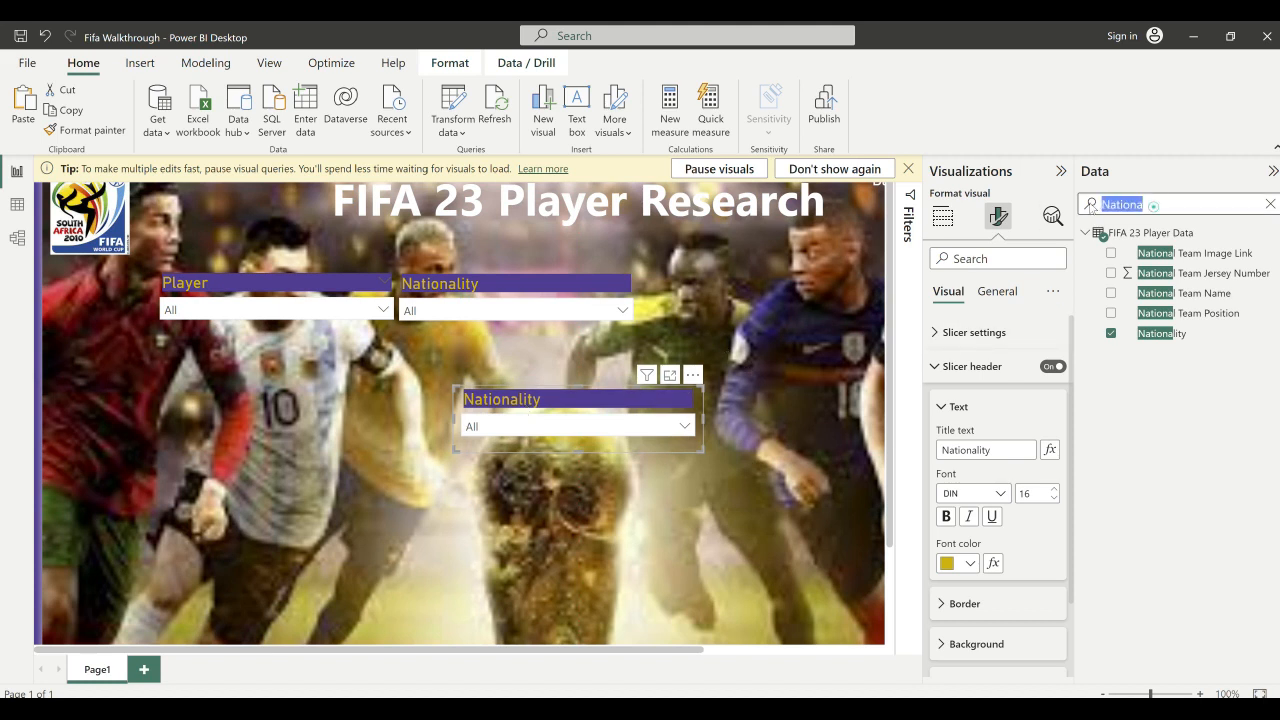
{"action": "type", "text": "club"}
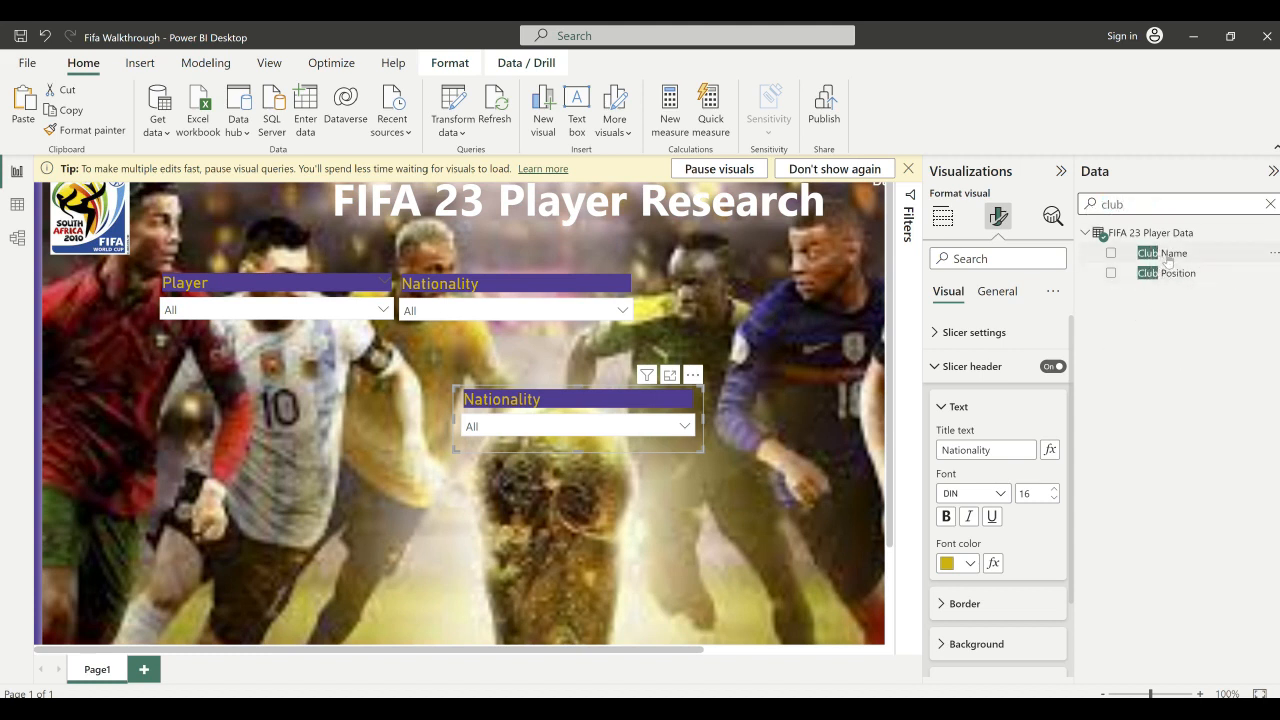
{"action": "left_click", "coordinate": [944, 218]}
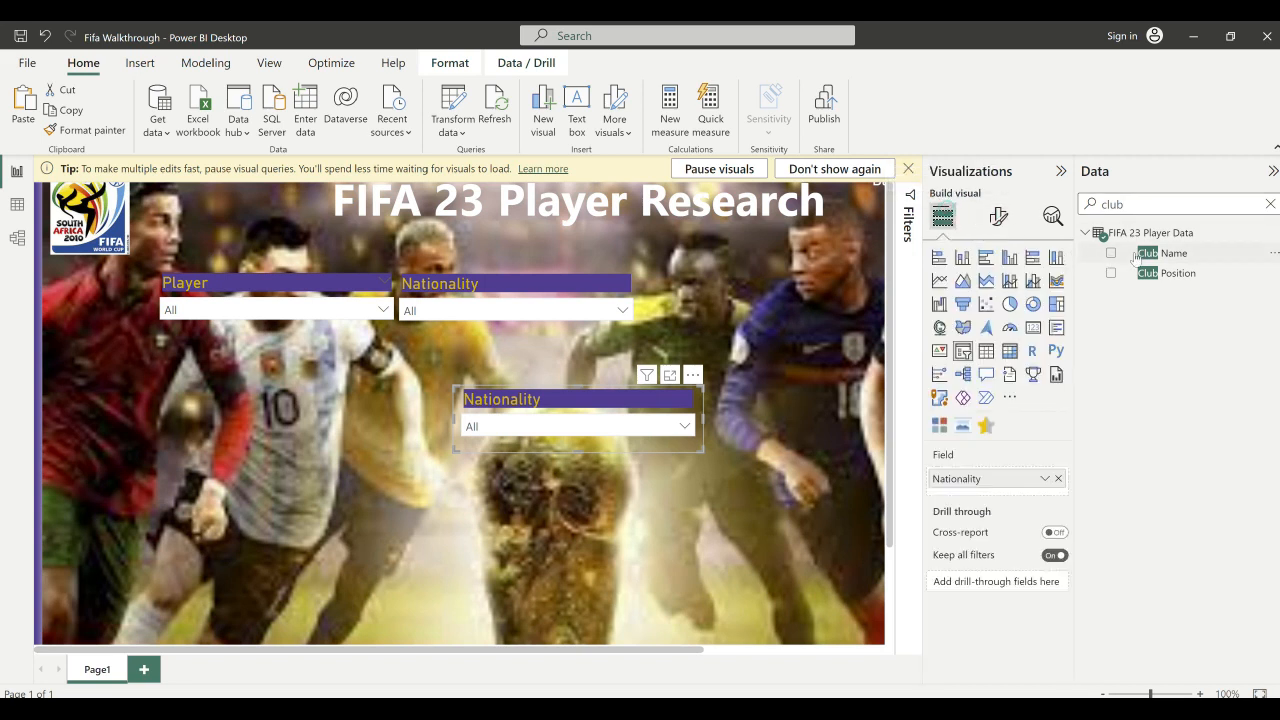
{"action": "left_click", "coordinate": [1058, 478]}
{"action": "left_click_drag", "start_coordinate": [1160, 258], "coordinate": [990, 478]}
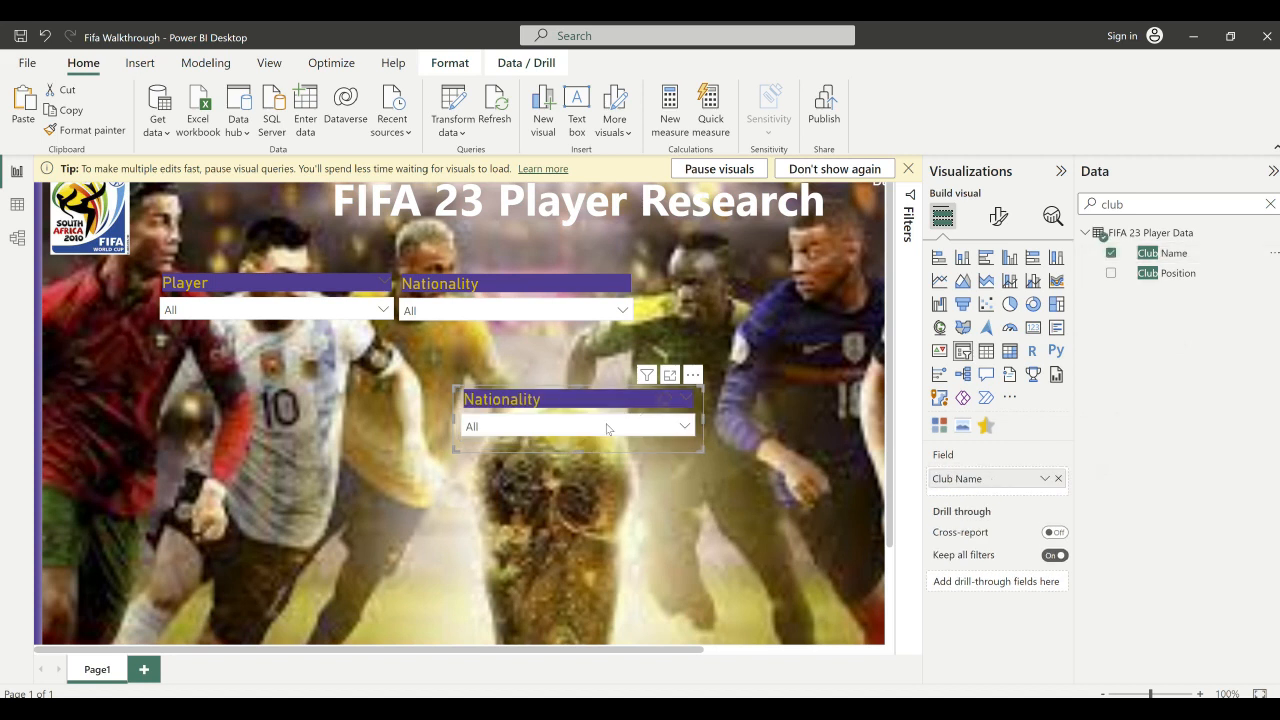
{"action": "left_click", "coordinate": [601, 431]}
{"action": "left_click", "coordinate": [601, 431]}
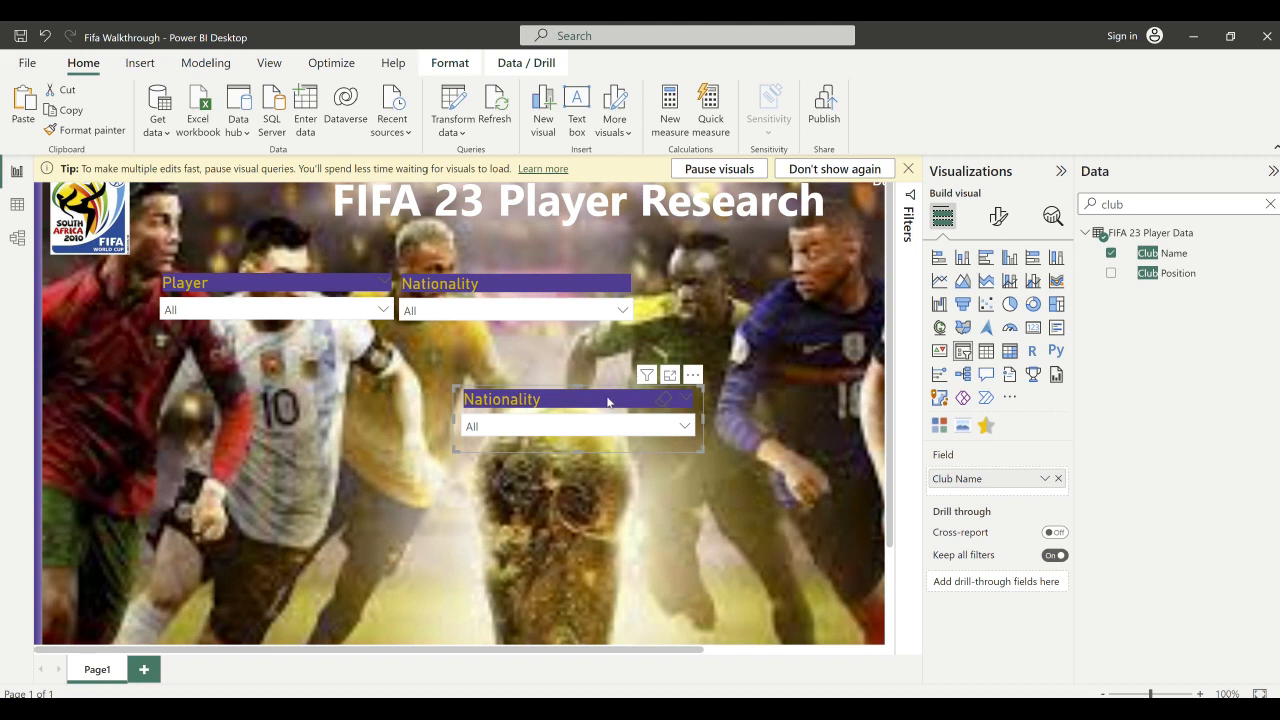
- Set the Club Name slicer's header title to "Club" and move it below and between the Player and Nationality slicers
{"action": "left_click", "coordinate": [998, 217]}
{"action": "left_click", "coordinate": [957, 367]}
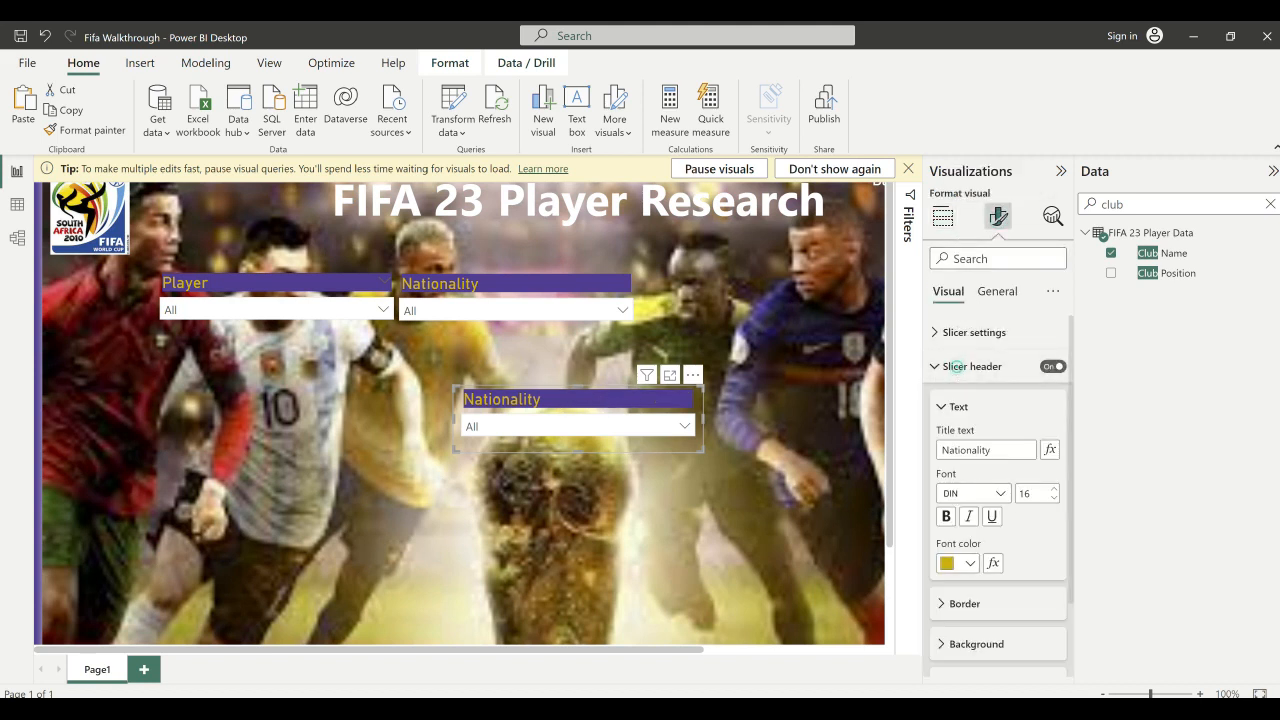
{"action": "left_click_drag", "start_coordinate": [990, 450], "coordinate": [915, 440]}
{"action": "type", "text": "Club"}
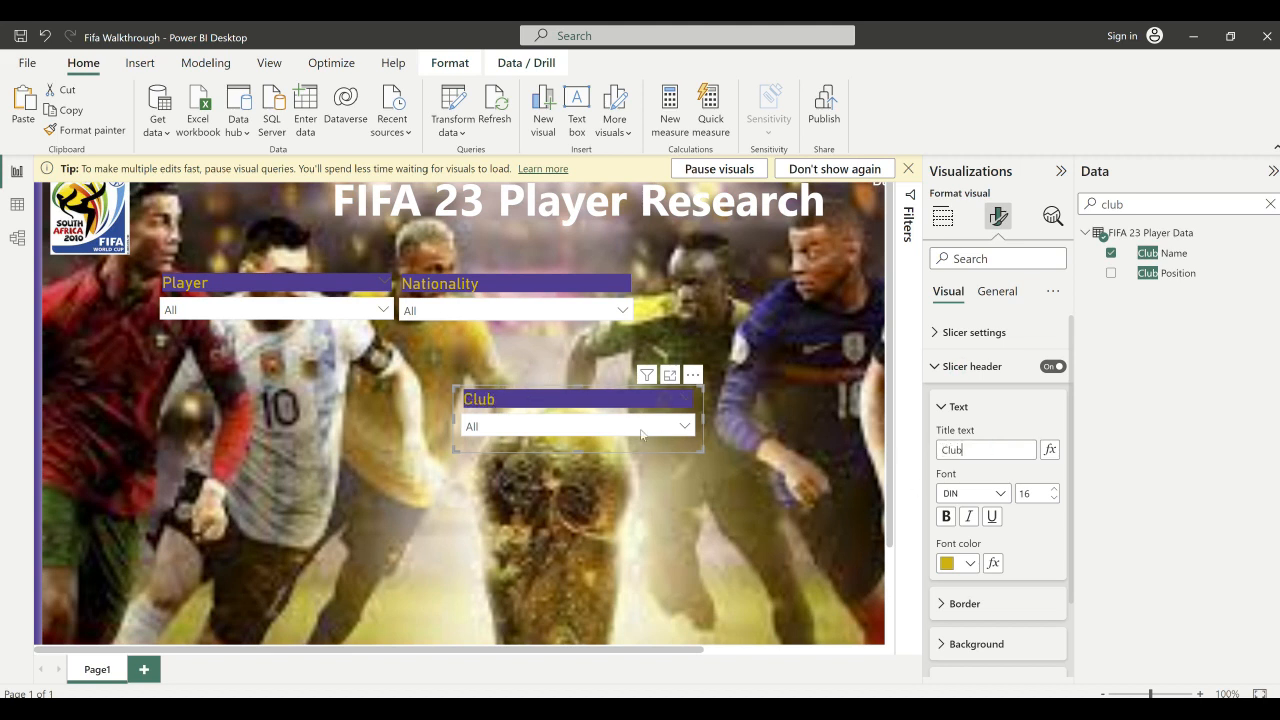
{"action": "left_click_drag", "start_coordinate": [550, 396], "coordinate": [388, 373]}
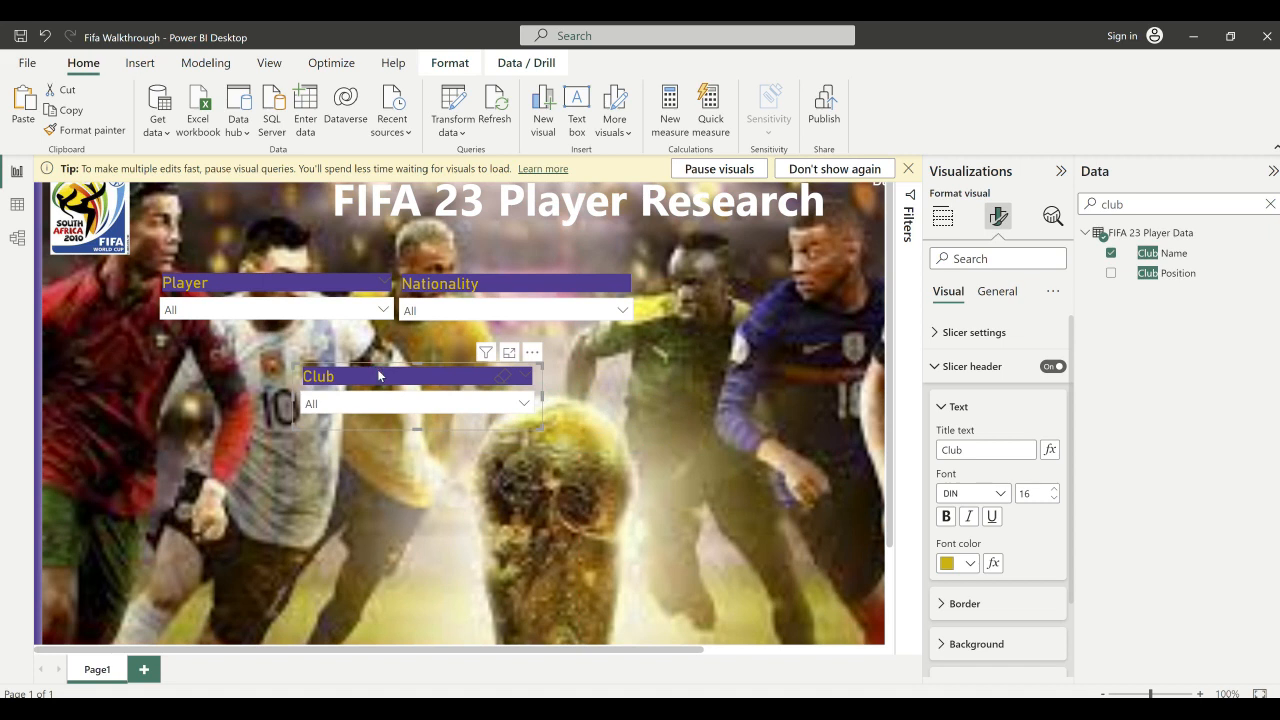
- Duplicate the Club slicer, place the copy diagonally below it over the trophy, and title its header "National Team"
{"action": "key", "text": "ctrl+c"}
{"action": "key", "text": "ctrl+v"}
{"action": "left_click_drag", "start_coordinate": [414, 380], "coordinate": [684, 457]}
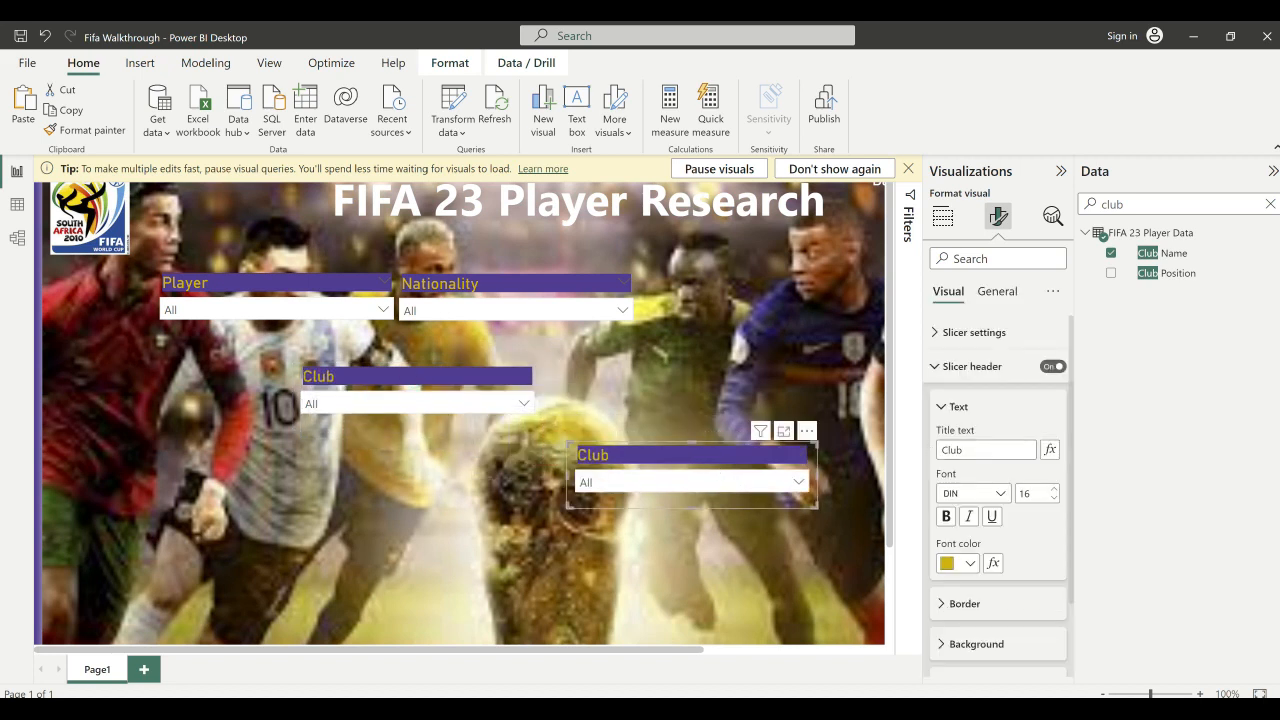
{"action": "double_click", "coordinate": [954, 450]}
{"action": "type", "text": "National Team"}
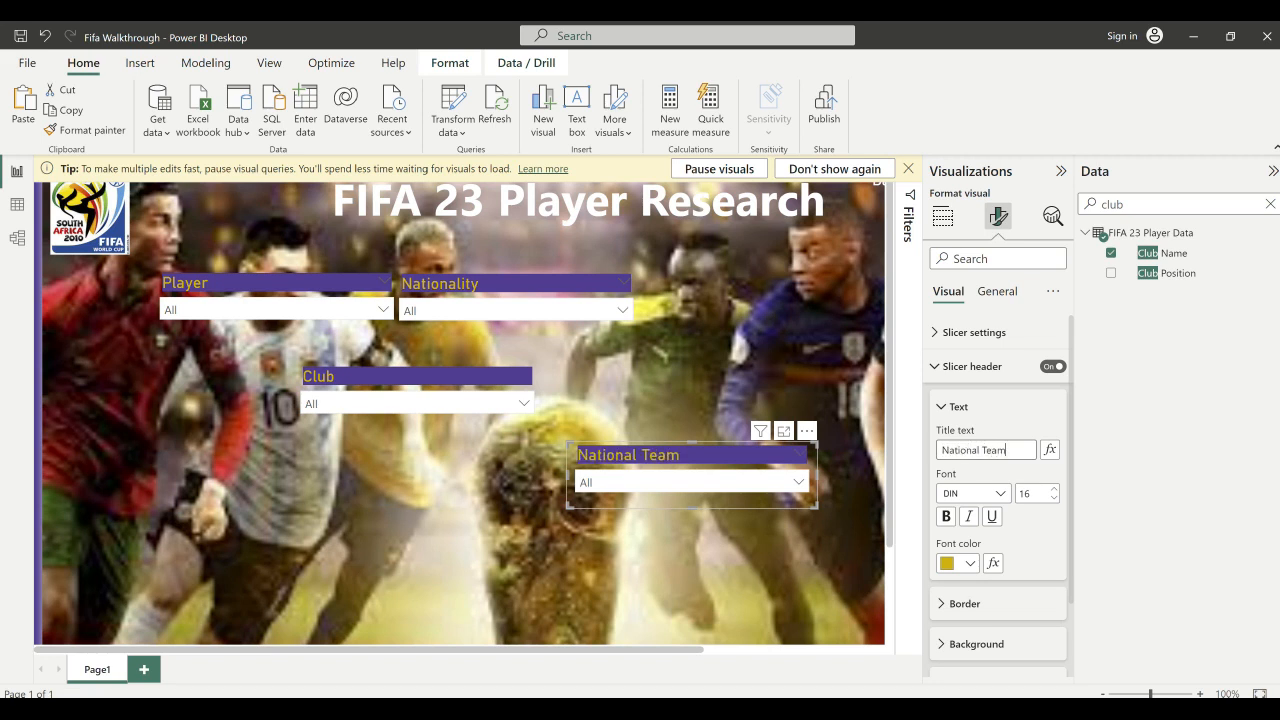
- Replace the National Team slicer's Club Name field with National Team Name, check its dropdown list, and deselect it
{"action": "left_click", "coordinate": [942, 218]}
{"action": "double_click", "coordinate": [1112, 204]}
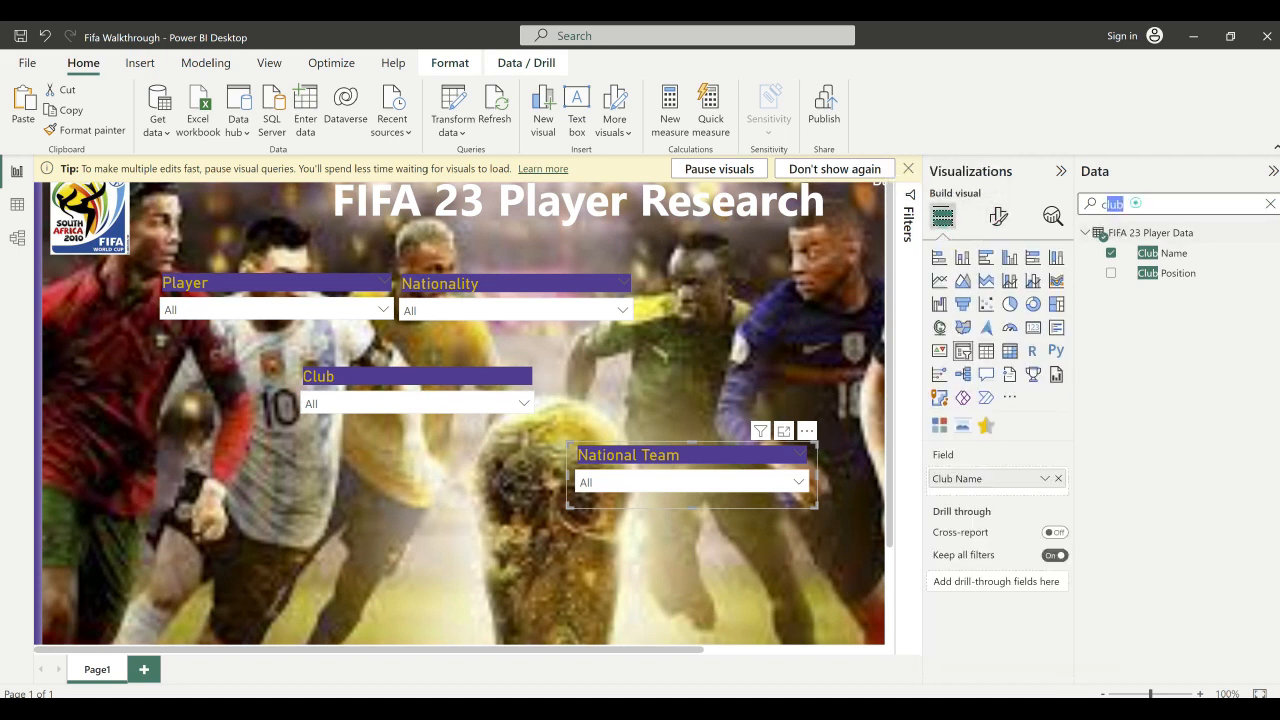
{"action": "type", "text": "nation"}
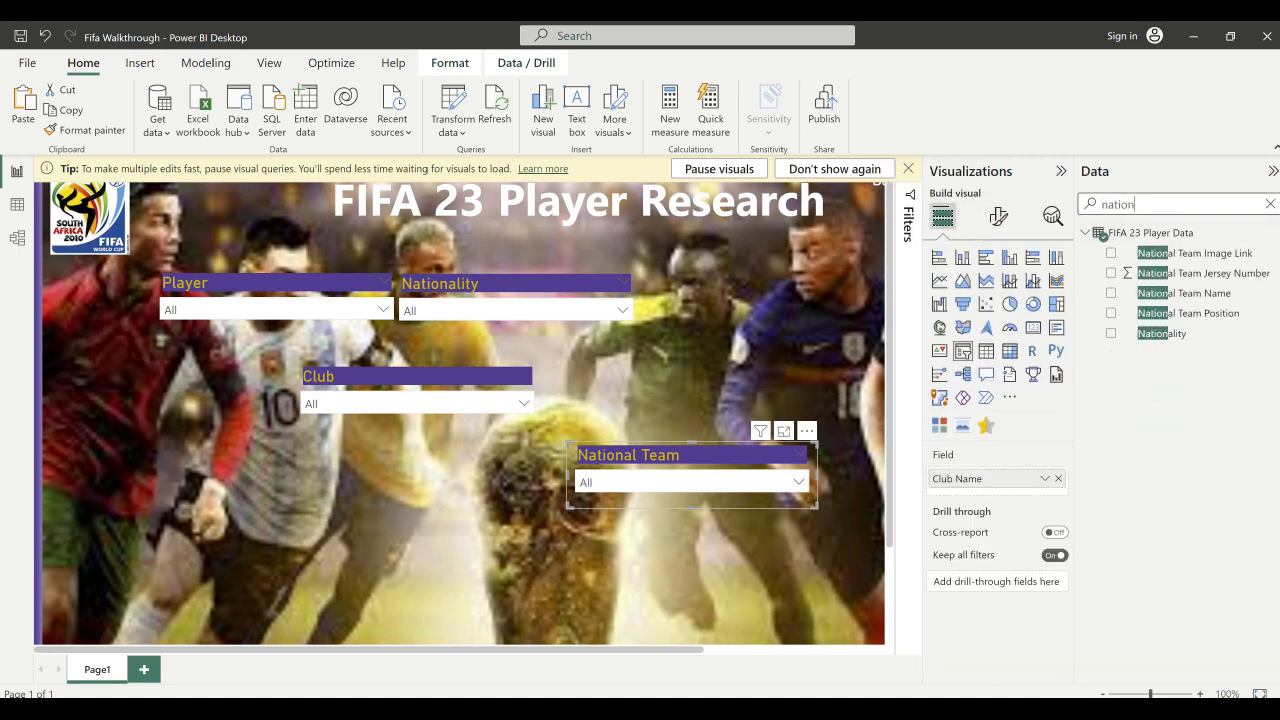
{"action": "left_click", "coordinate": [1059, 479]}
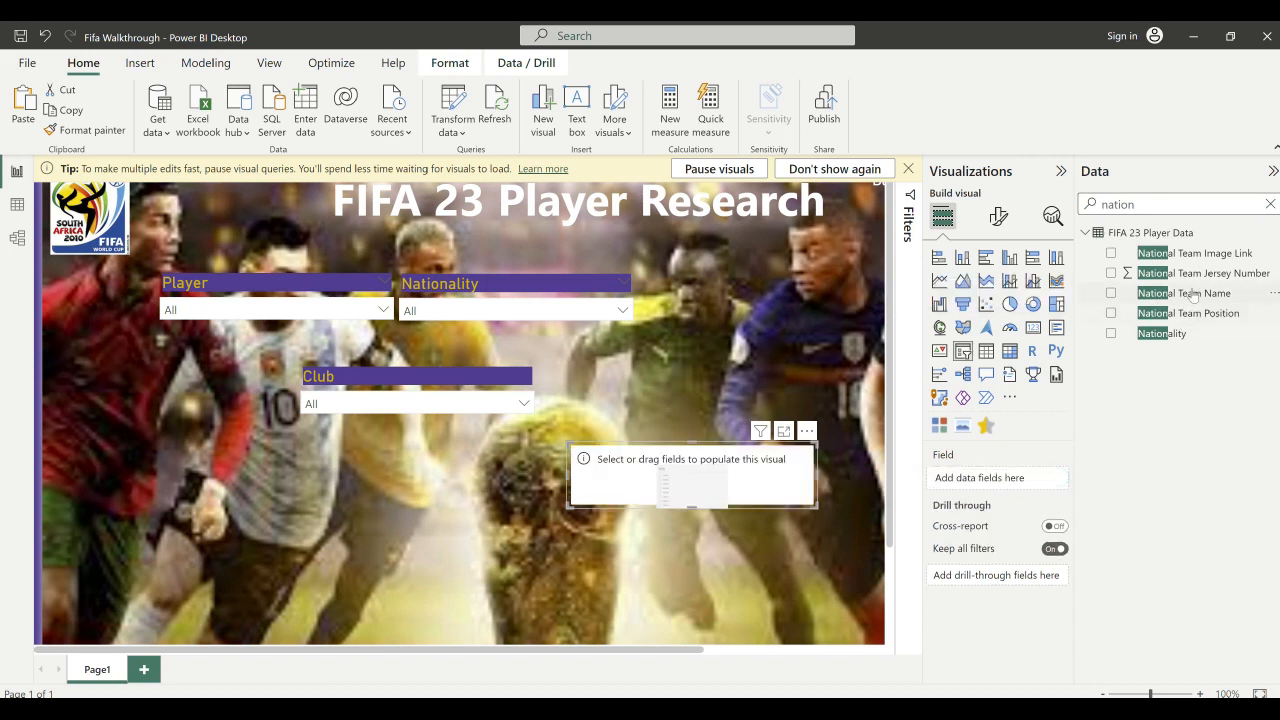
{"action": "left_click_drag", "start_coordinate": [1190, 295], "coordinate": [968, 480]}
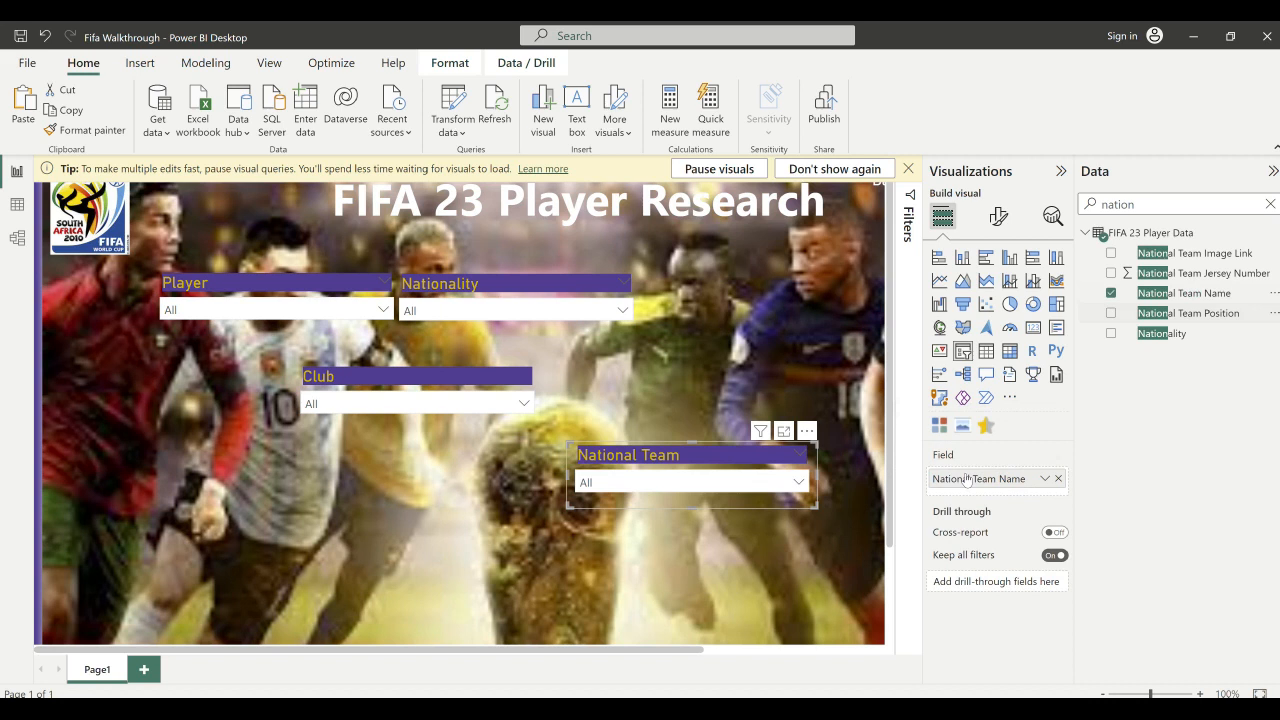
{"action": "left_click", "coordinate": [720, 481]}
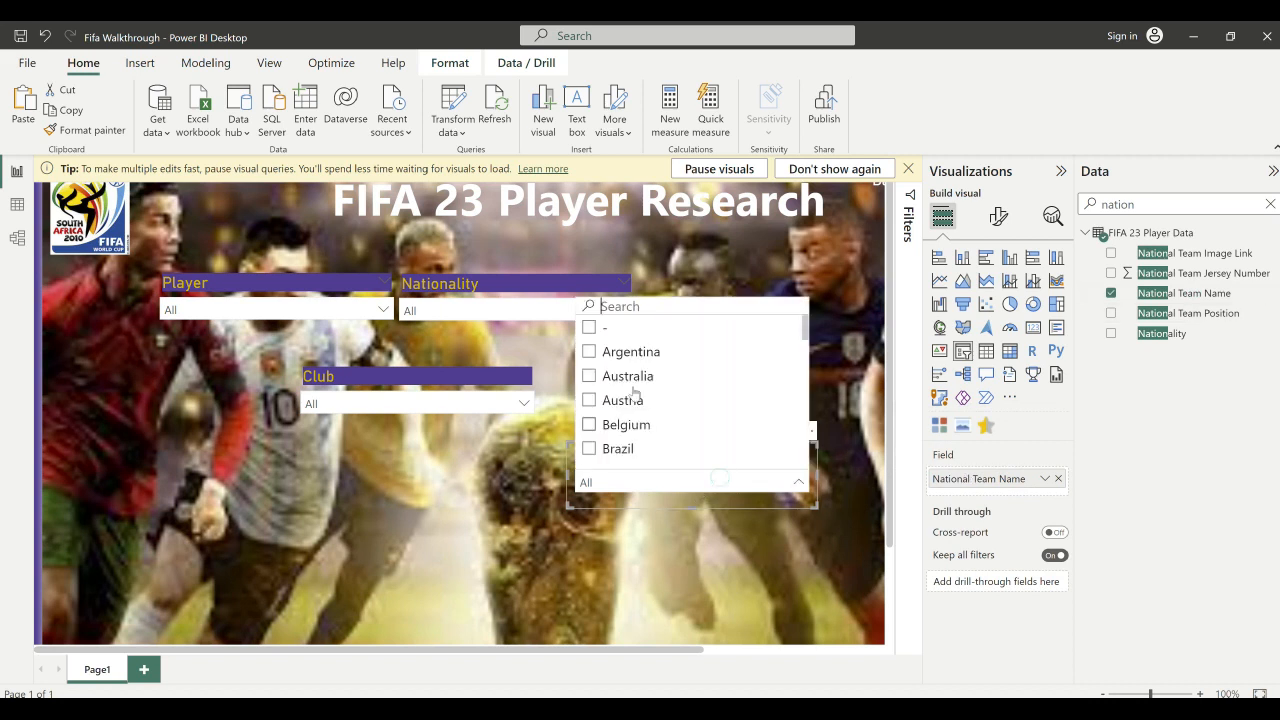
{"action": "left_click", "coordinate": [451, 516]}
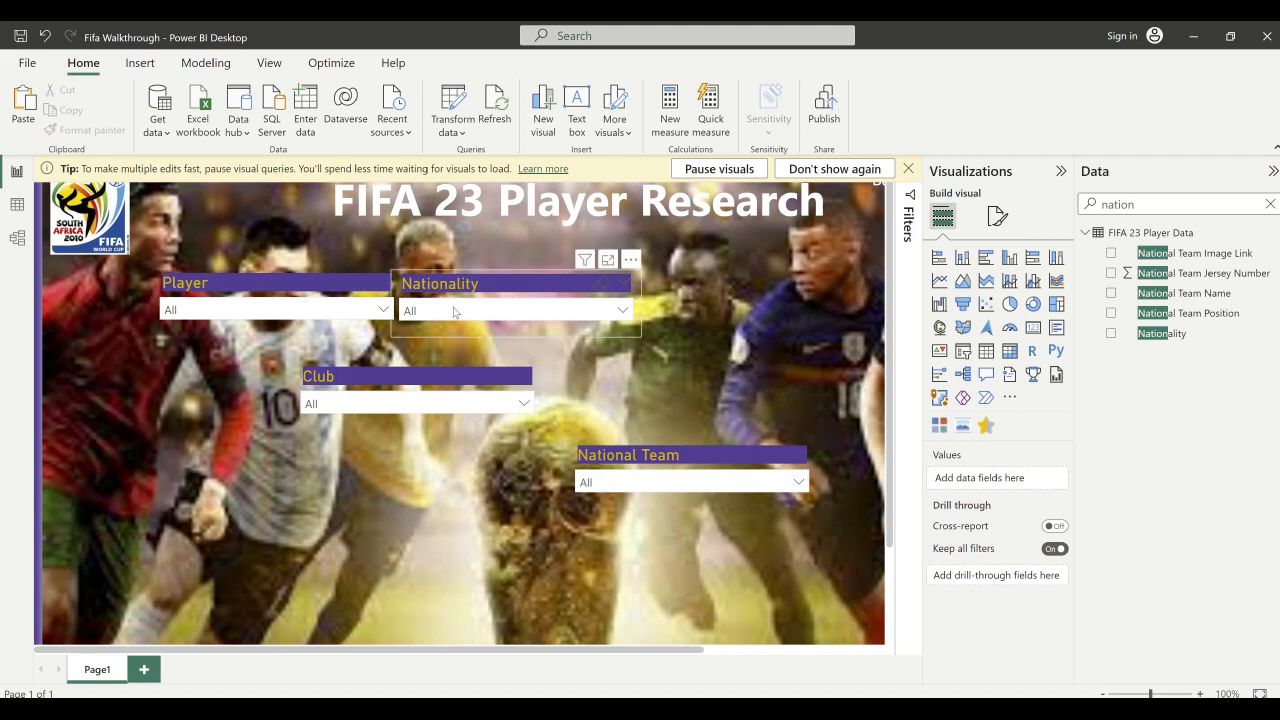
- Shift the Player slicer toward the page's left edge and move the Nationality slicer over to sit beside it
{"action": "left_click", "coordinate": [232, 312]}
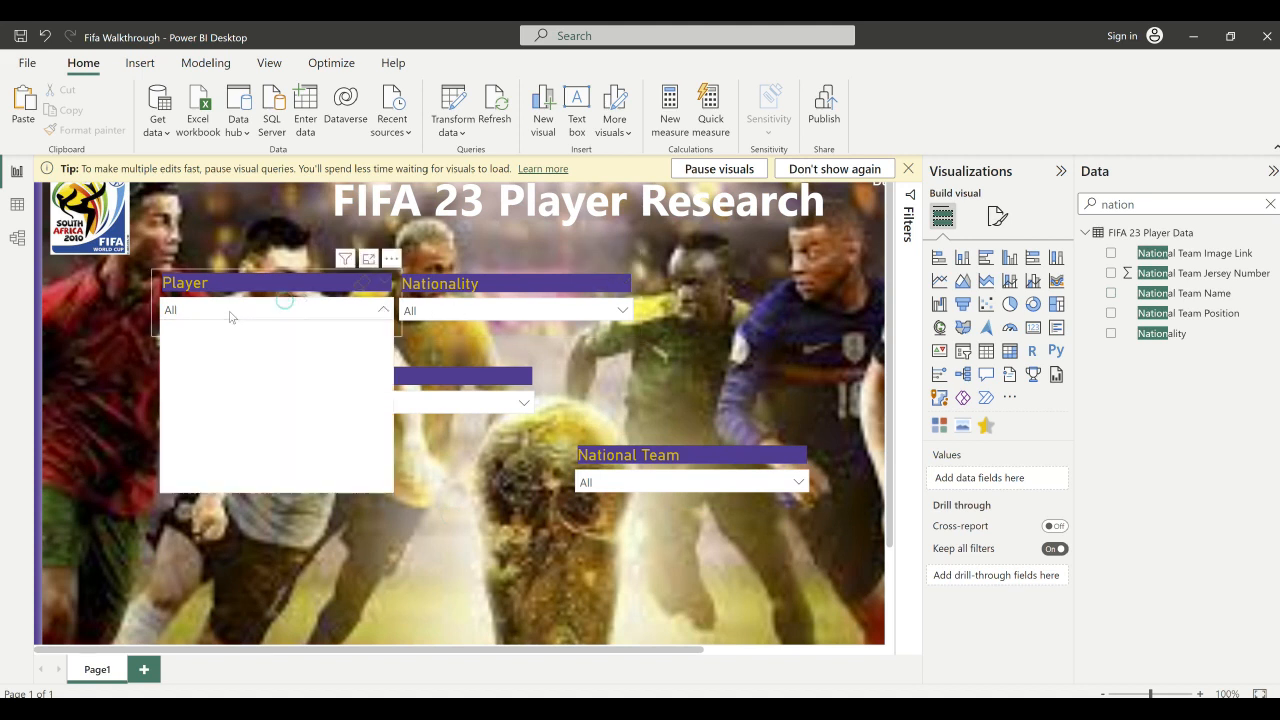
{"action": "left_click", "coordinate": [220, 287]}
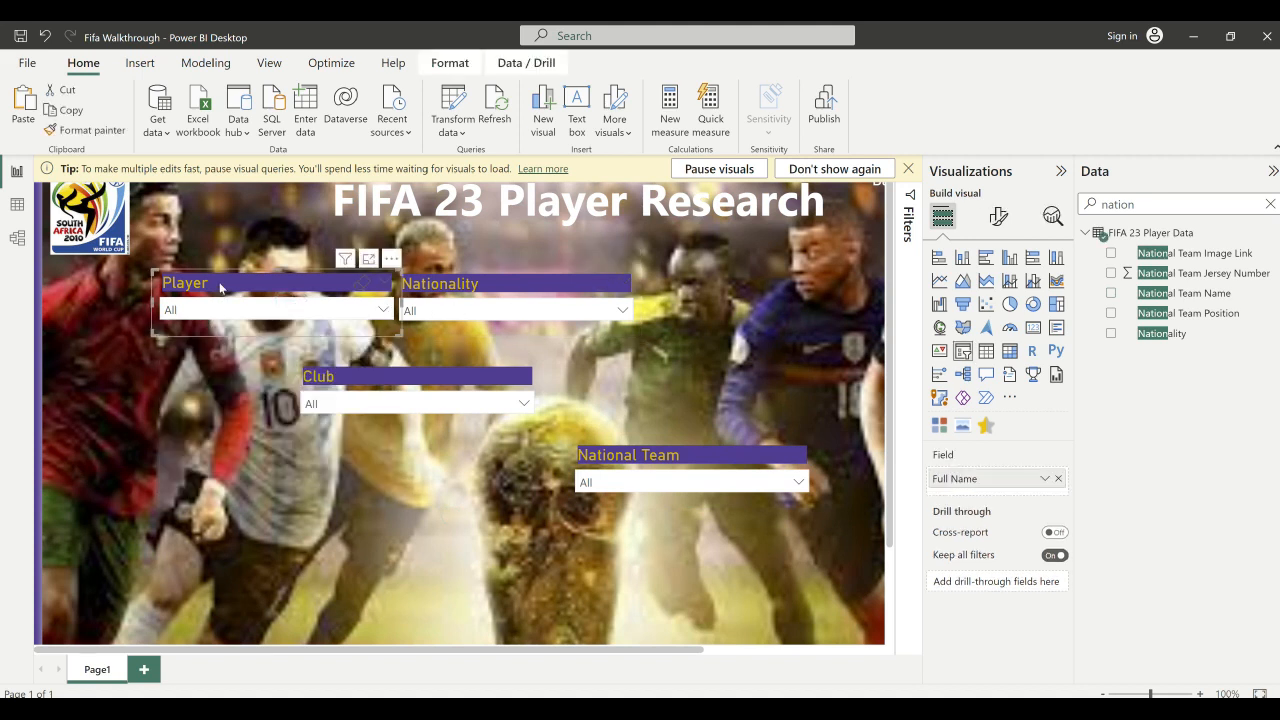
{"action": "left_click_drag", "start_coordinate": [220, 287], "coordinate": [164, 290]}
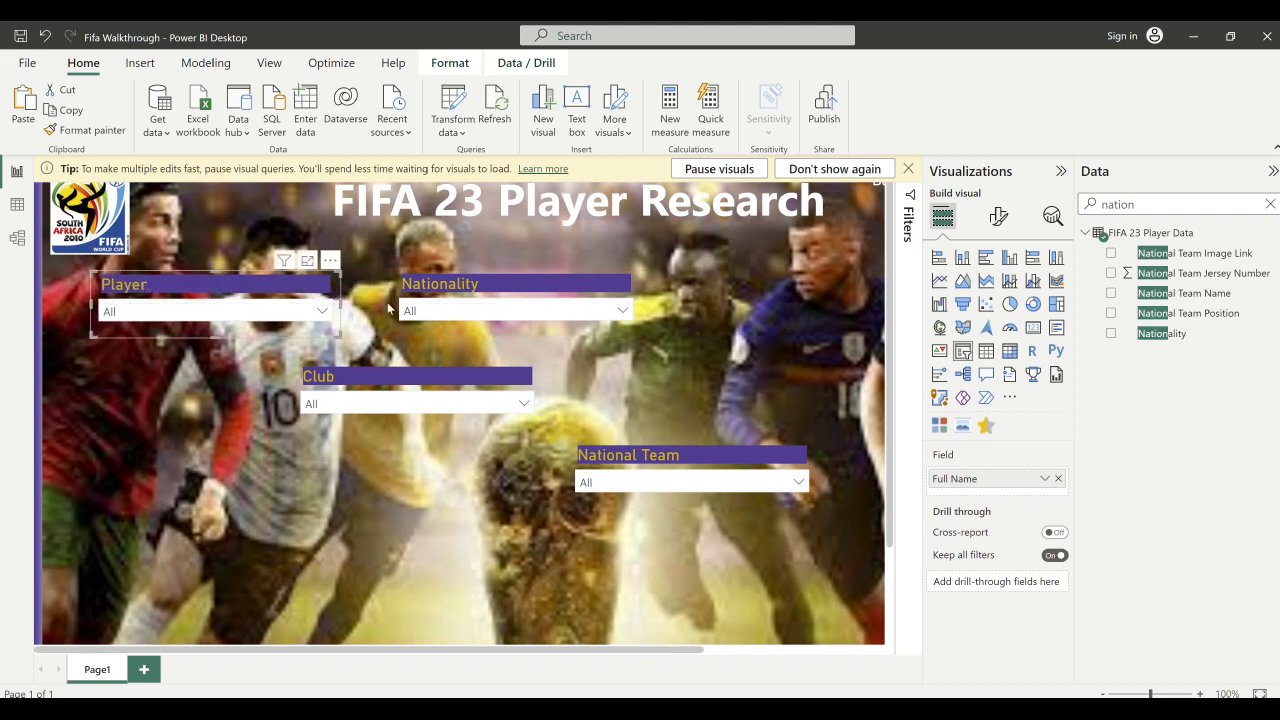
{"action": "left_click_drag", "start_coordinate": [441, 291], "coordinate": [384, 292]}
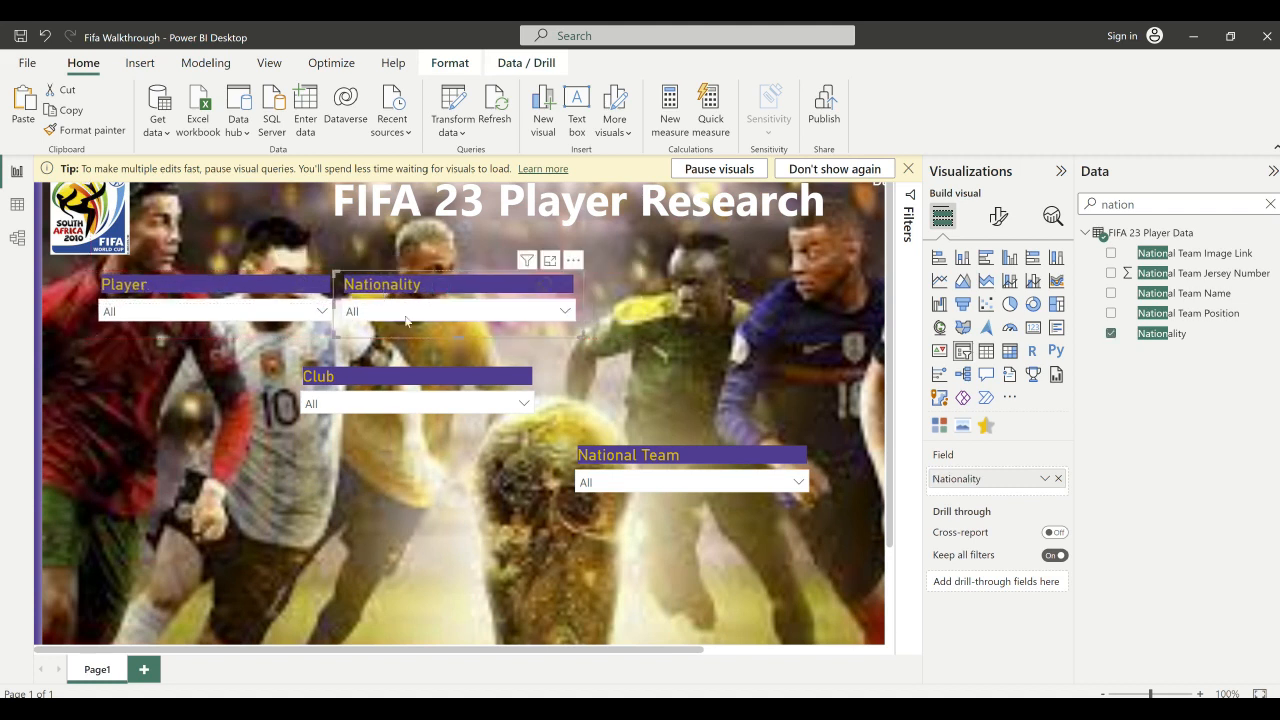
- Move the Club slicer up into the Player and Nationality row, toward the right side of the page
{"action": "left_click", "coordinate": [454, 366]}
{"action": "left_click_drag", "start_coordinate": [454, 367], "coordinate": [928, 278]}
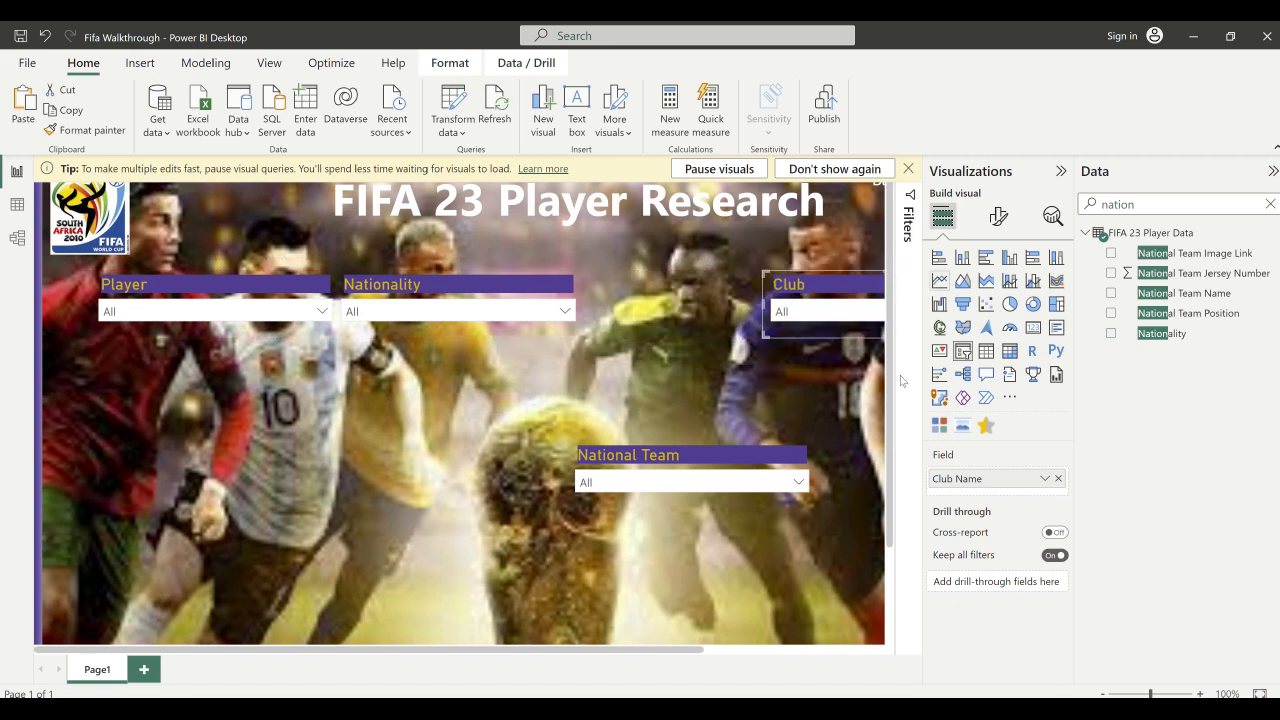
{"action": "scroll", "coordinate": [730, 569], "scroll_direction": "right", "scroll_amount": 1}
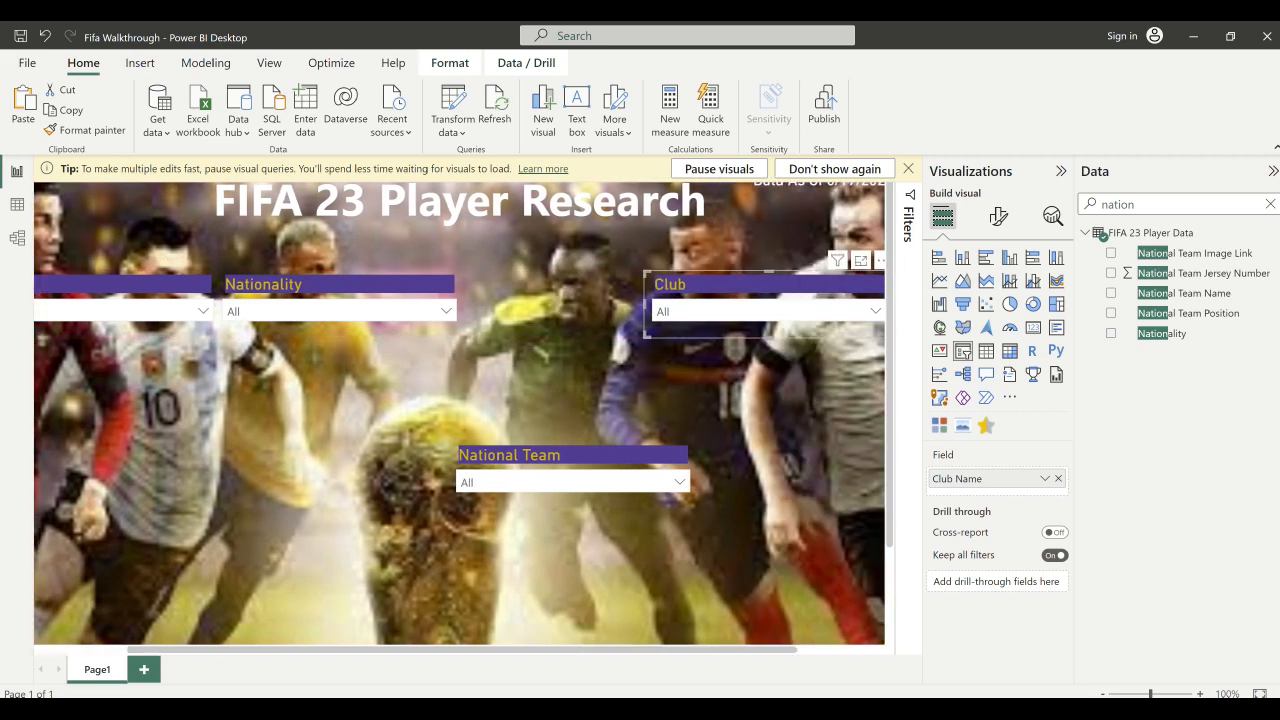
{"action": "scroll", "coordinate": [463, 418], "scroll_direction": "down", "scroll_amount": 1, "text": "ctrl"}
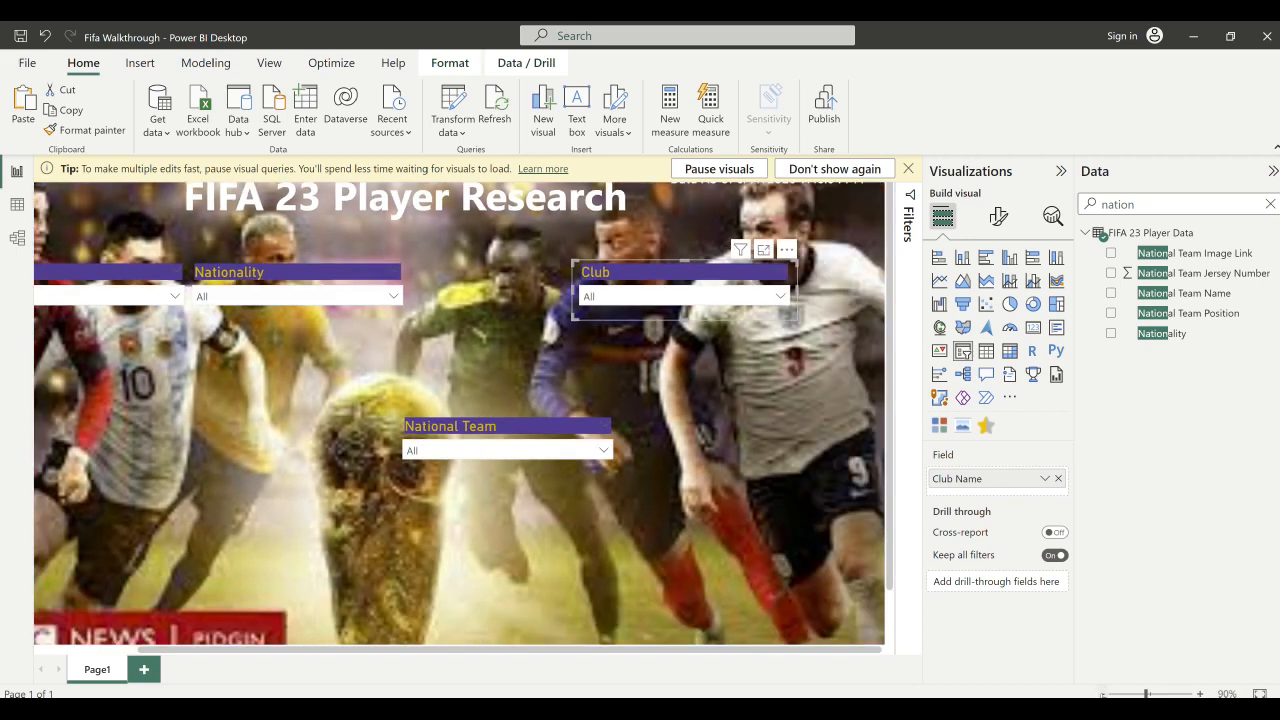
- Move the Club slicer to the page's right edge and place the National Team slicer between Nationality and Club in the slicer row
{"action": "scroll", "coordinate": [667, 621], "scroll_direction": "down", "scroll_amount": 1, "text": "ctrl"}
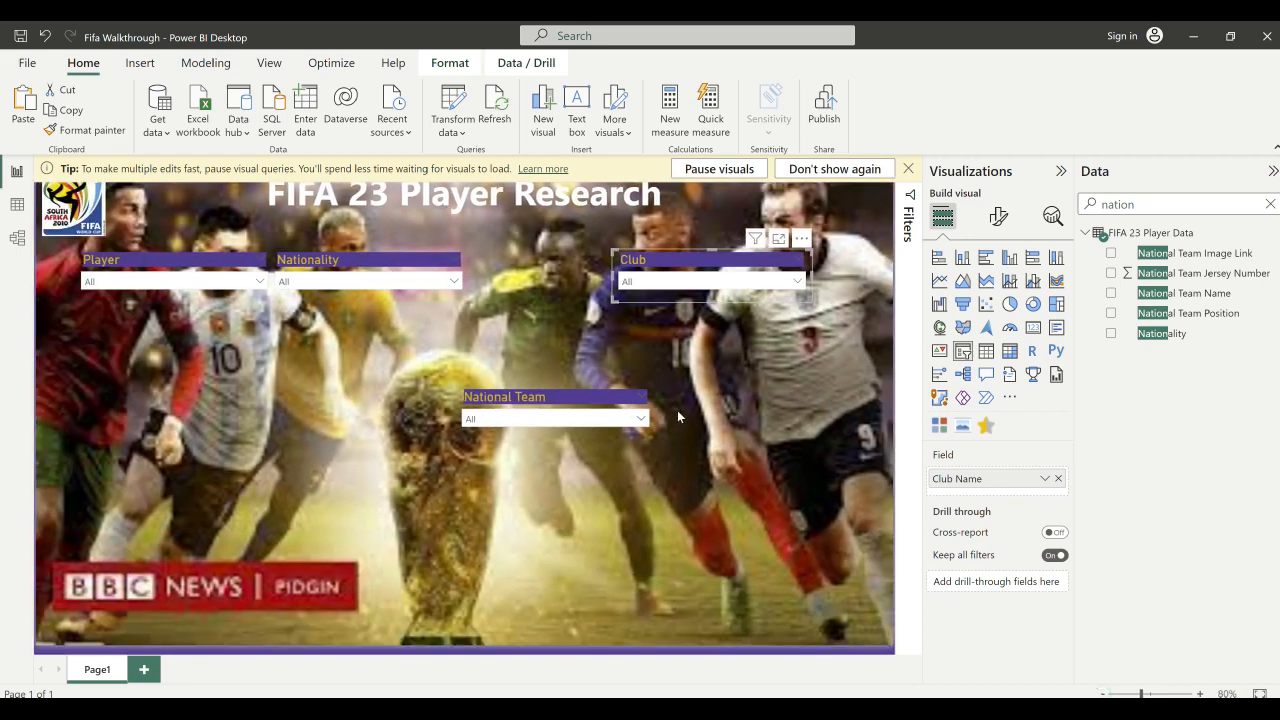
{"action": "left_click_drag", "start_coordinate": [672, 262], "coordinate": [752, 260]}
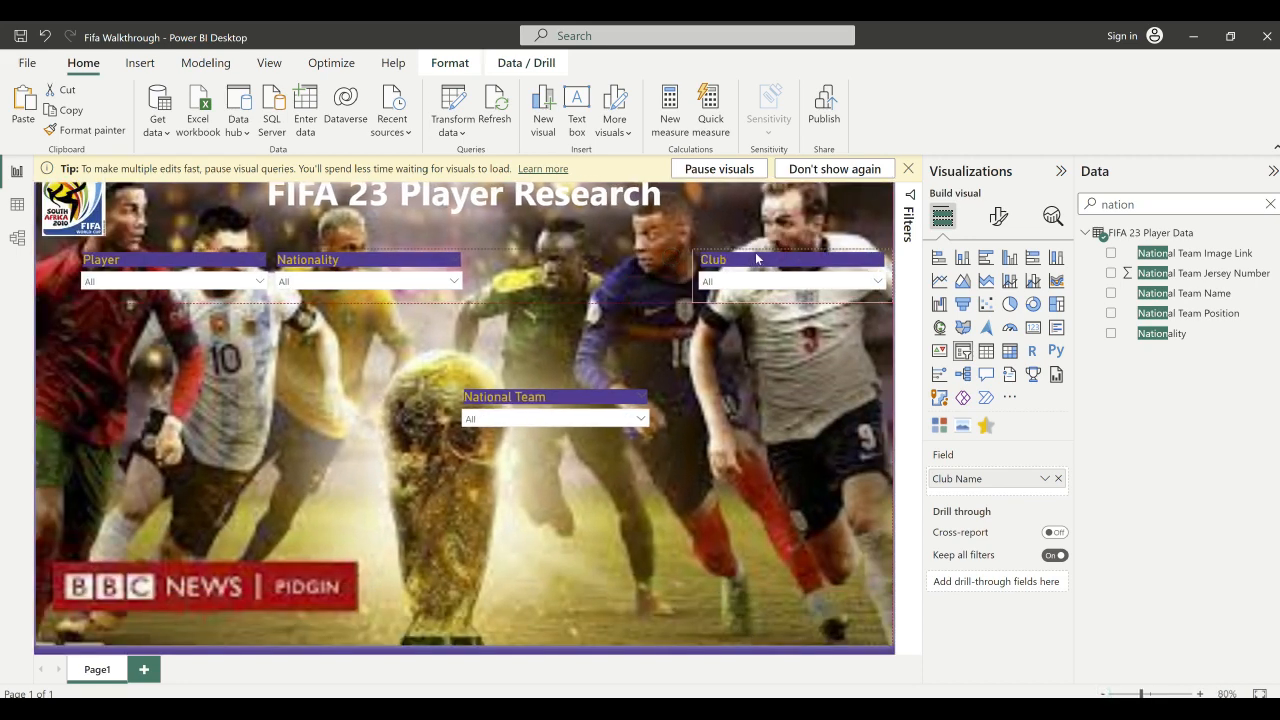
{"action": "left_click_drag", "start_coordinate": [576, 401], "coordinate": [581, 264]}
{"action": "left_click", "coordinate": [515, 316]}
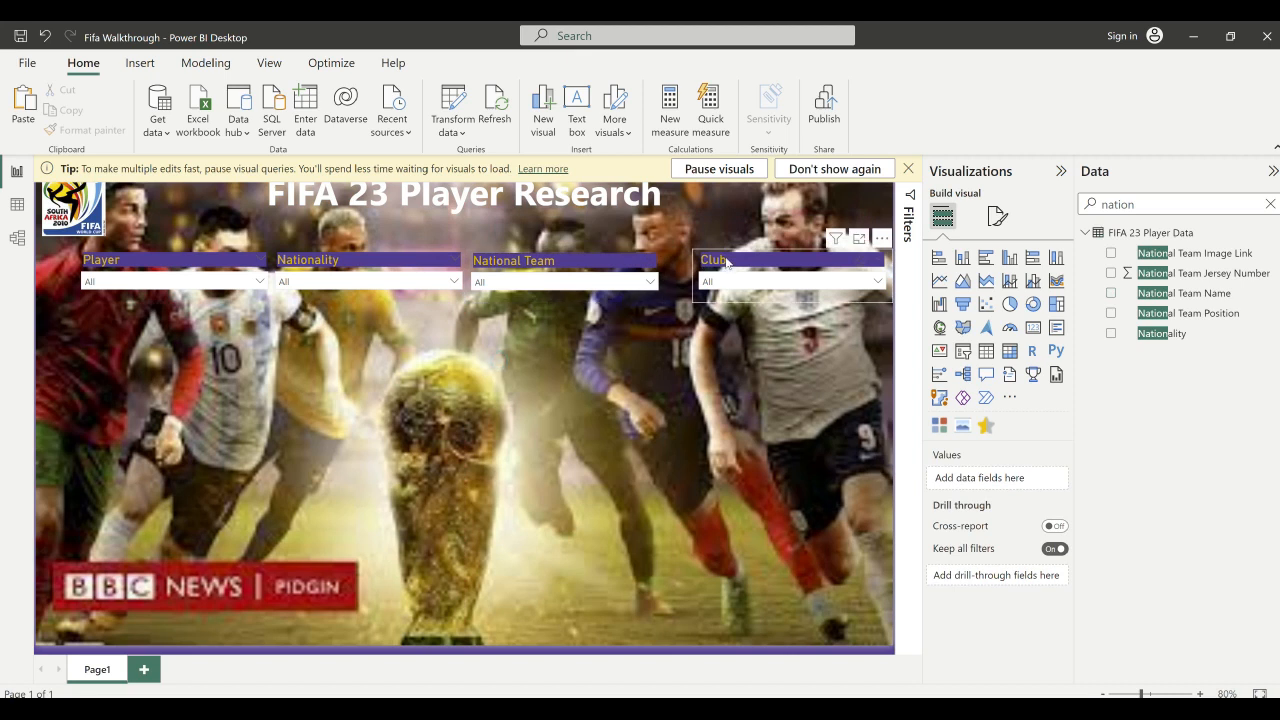
- Shift the Club slicer closer to the National Team slicer, deselect it, and dismiss the pause-queries tip
{"action": "left_click_drag", "start_coordinate": [727, 262], "coordinate": [703, 260]}
{"action": "left_click", "coordinate": [607, 318]}
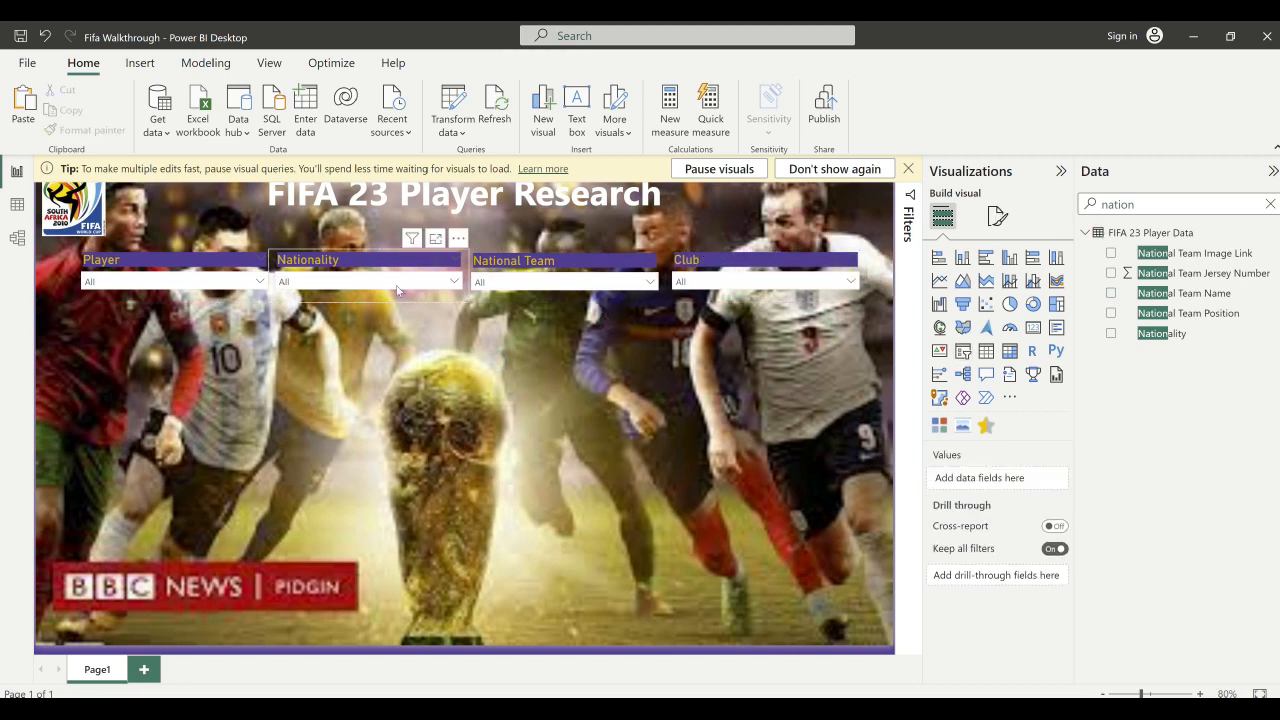
{"action": "left_click", "coordinate": [907, 168]}
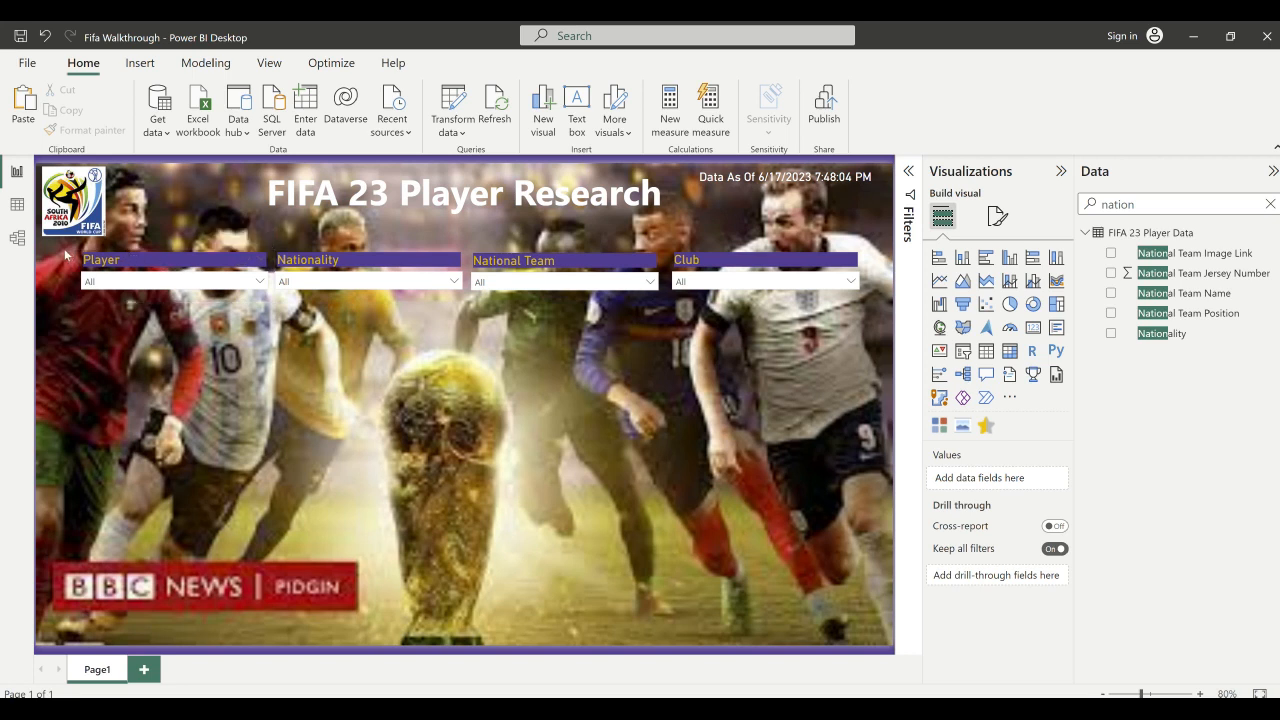
- Select the Player, Nationality, National Team and Club slicers together and group them
{"action": "left_click_drag", "start_coordinate": [63, 251], "coordinate": [881, 309]}
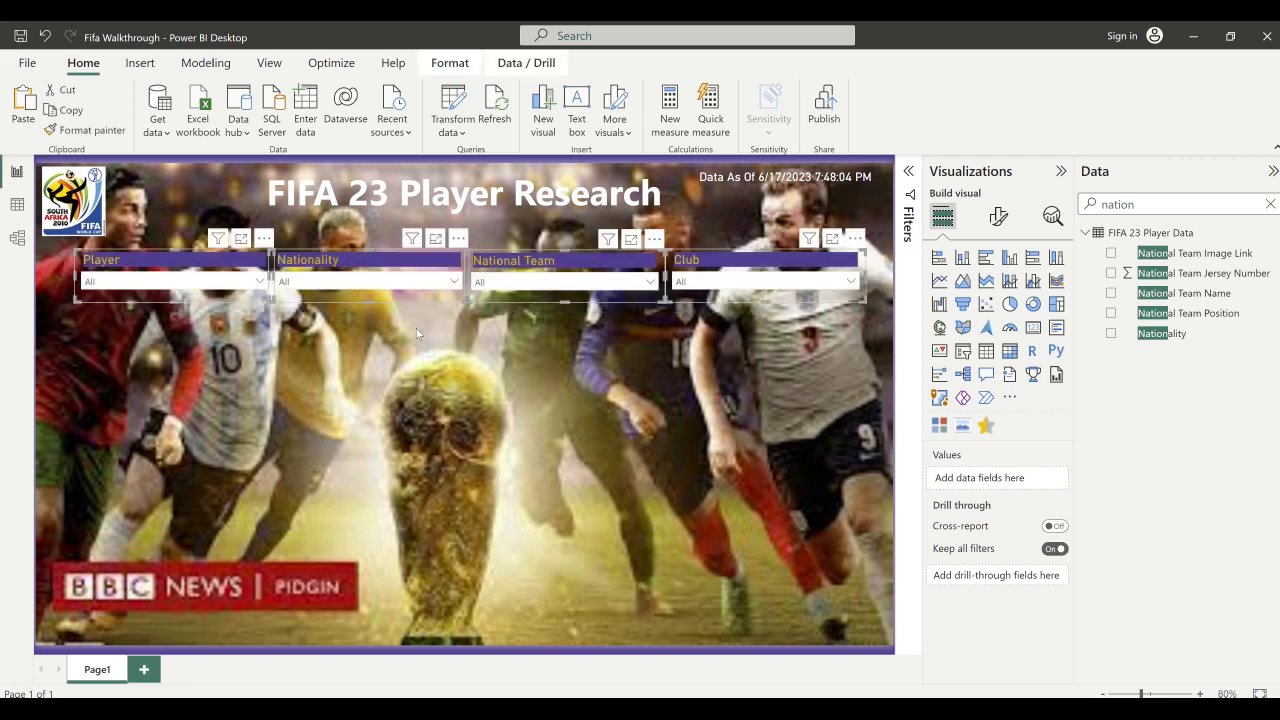
{"action": "right_click", "coordinate": [617, 293]}
{"action": "mouse_move", "coordinate": [655, 322]}
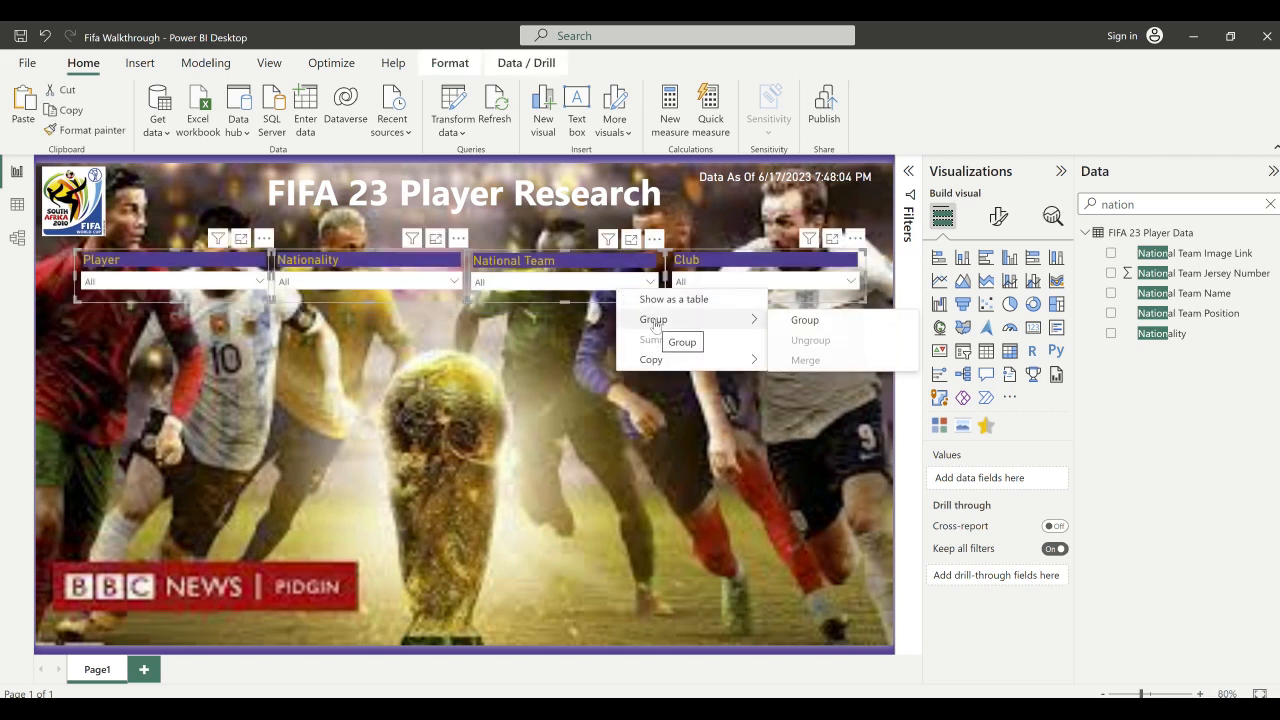
{"action": "left_click", "coordinate": [806, 321]}
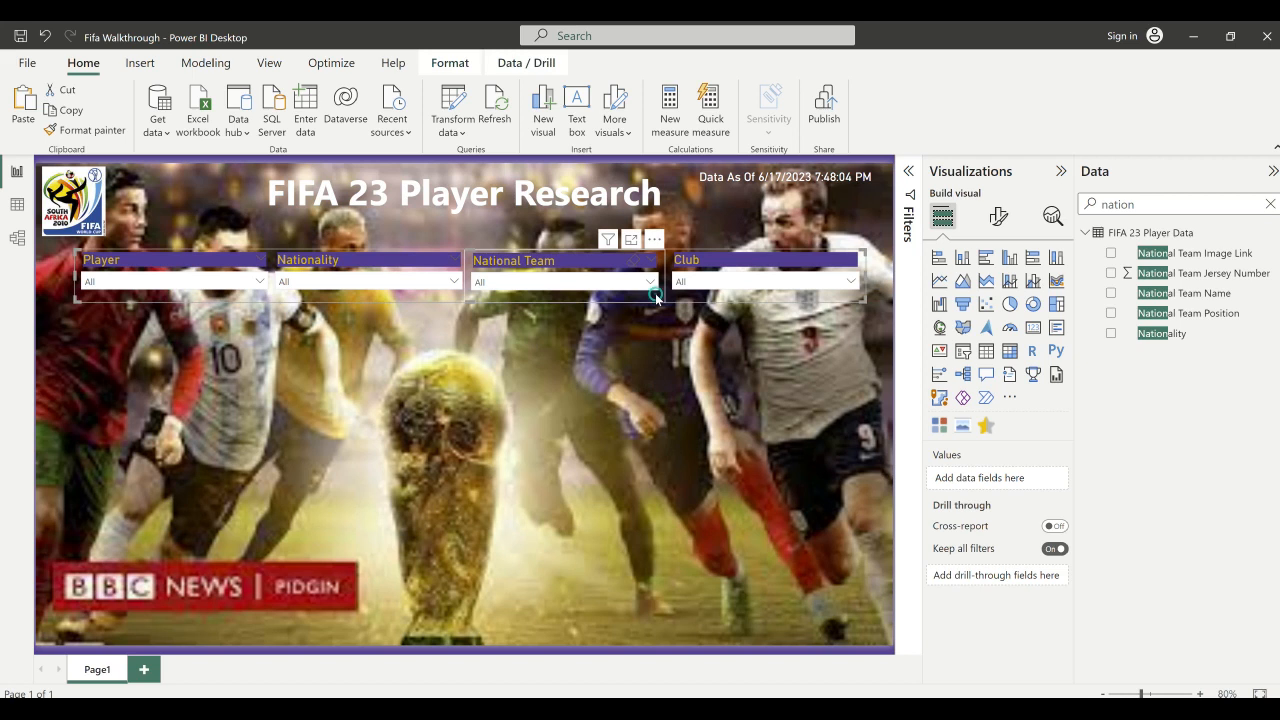
- Nudge the slicer group down, back up and slightly to the right
{"action": "key", "text": "Down"}
{"action": "key", "text": "Down"}
{"action": "key", "text": "Down"}
{"action": "key", "text": "Down"}
{"action": "key", "text": "Down"}
{"action": "key", "text": "Down"}
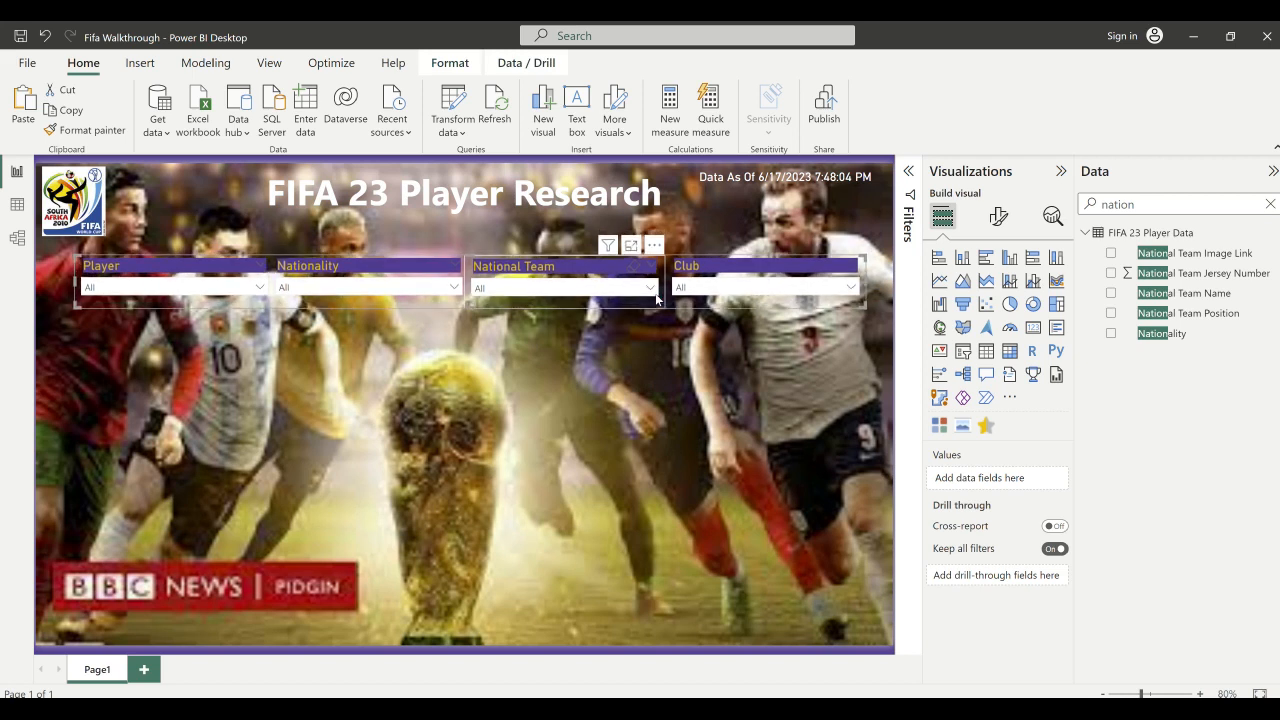
{"action": "key", "text": "Up"}
{"action": "key", "text": "Up"}
{"action": "key", "text": "Up"}
{"action": "key", "text": "Up"}
{"action": "key", "text": "Up"}
{"action": "key", "text": "Up"}
{"action": "key", "text": "Right"}
{"action": "key", "text": "Right"}
{"action": "key", "text": "Right"}
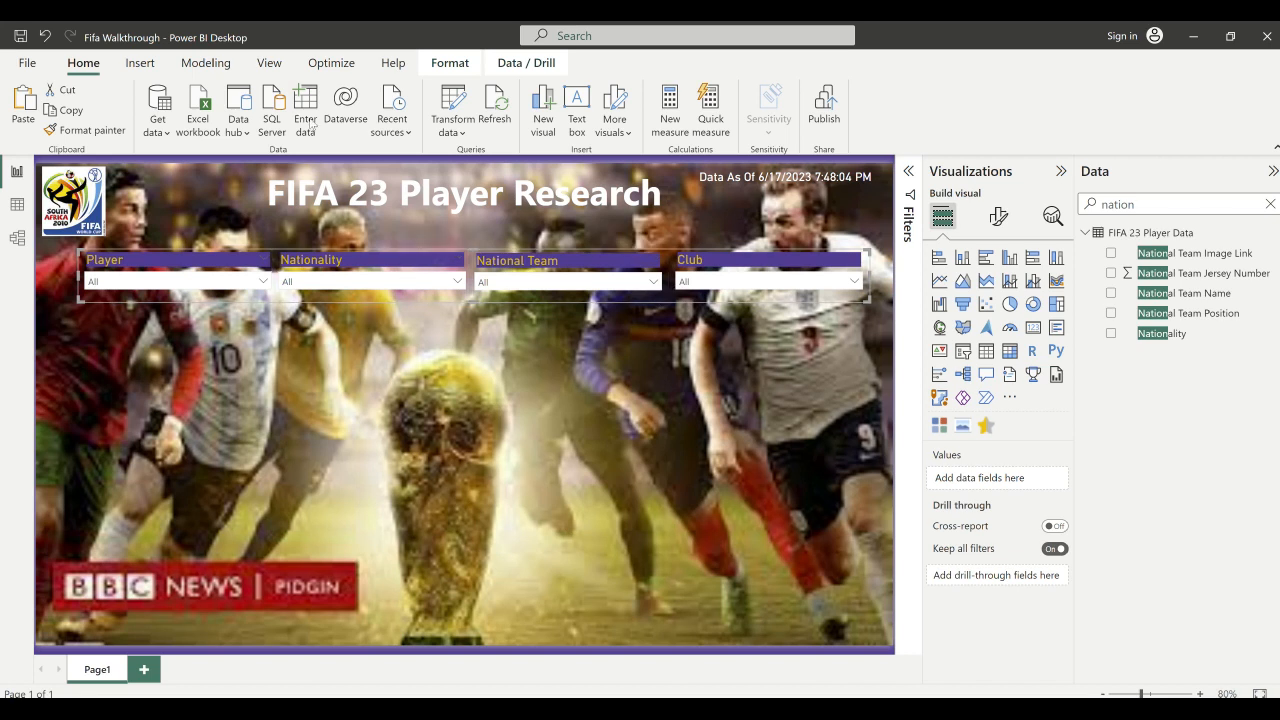
- Center the slicer group horizontally on the page with Align center and deselect it
{"action": "left_click", "coordinate": [448, 65]}
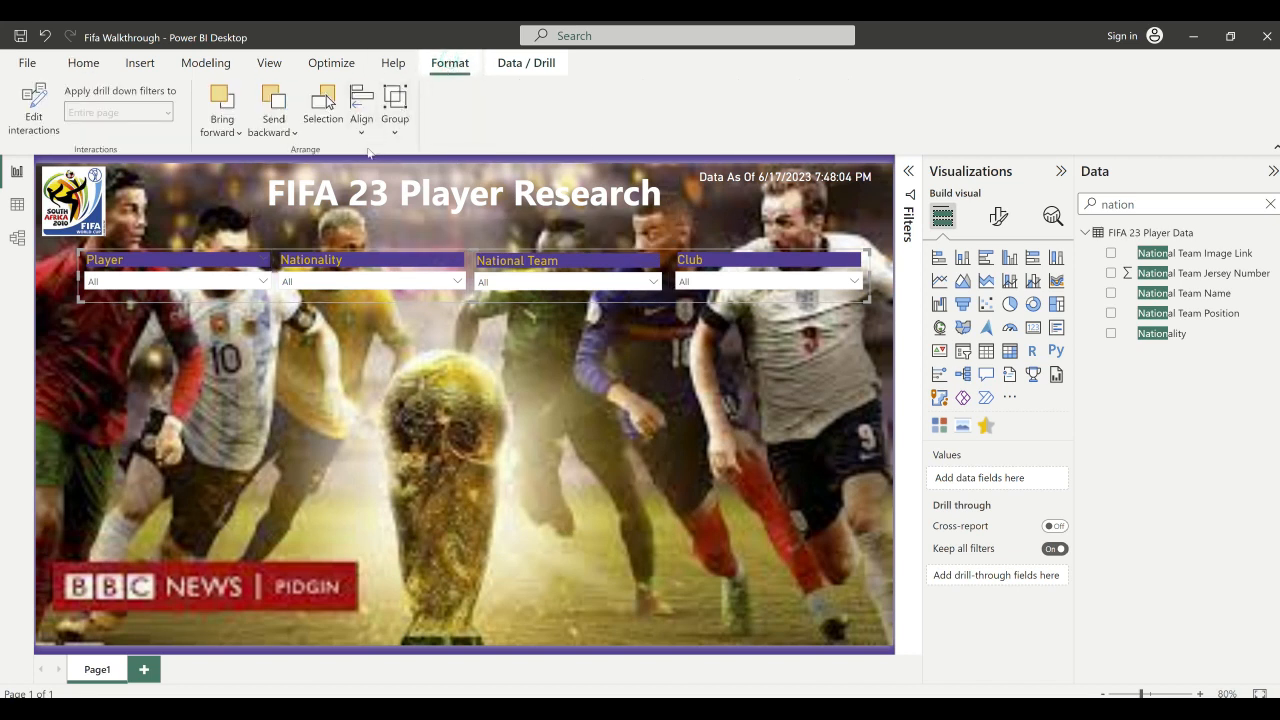
{"action": "left_click", "coordinate": [364, 132]}
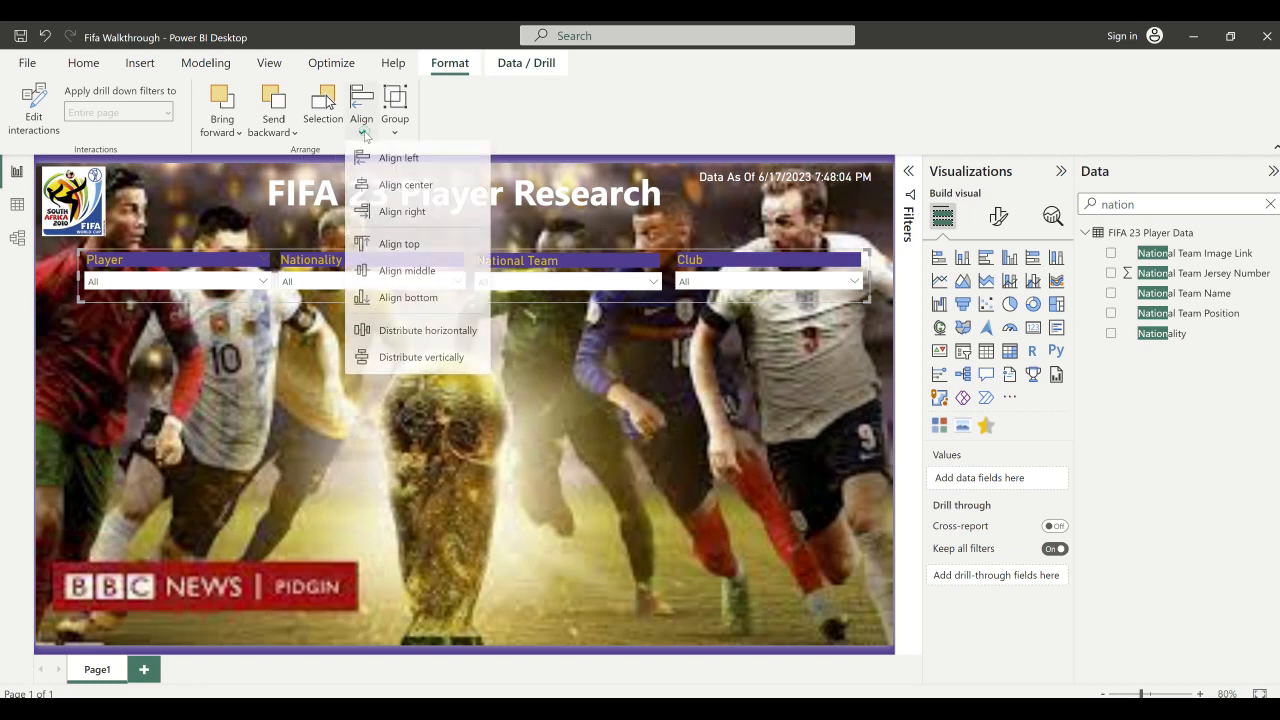
{"action": "left_click", "coordinate": [408, 187]}
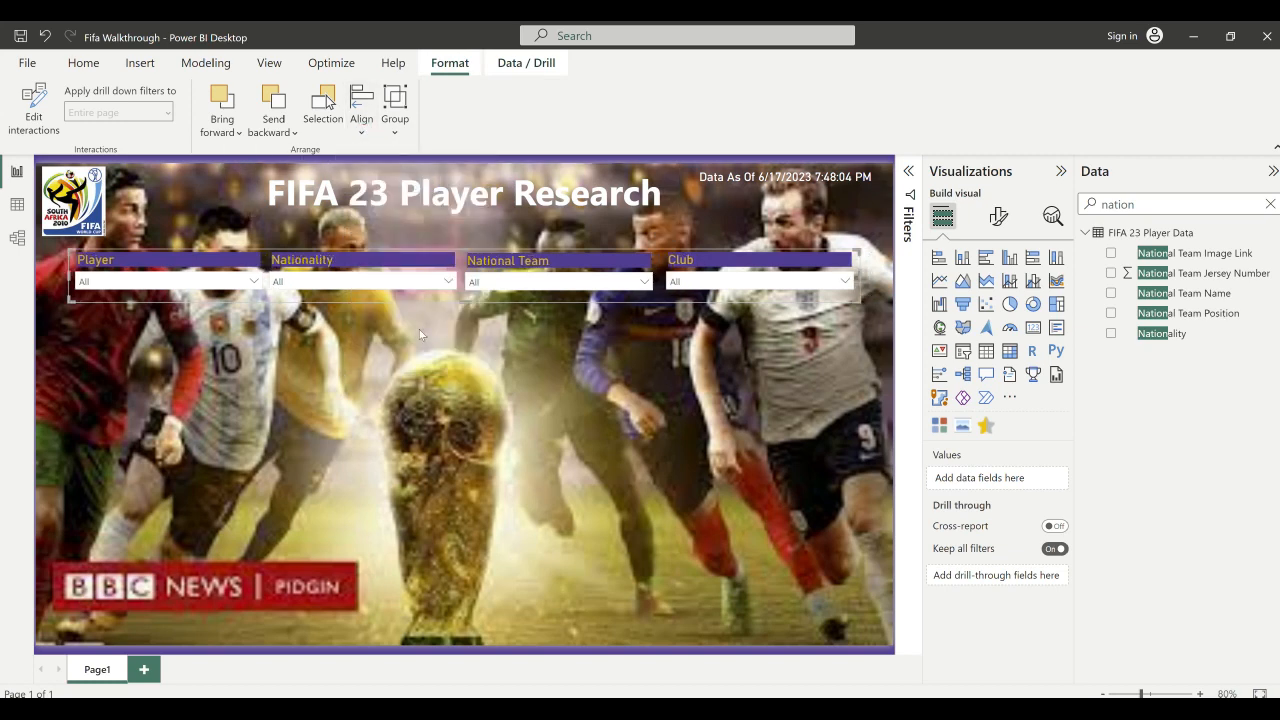
{"action": "left_click", "coordinate": [439, 404]}
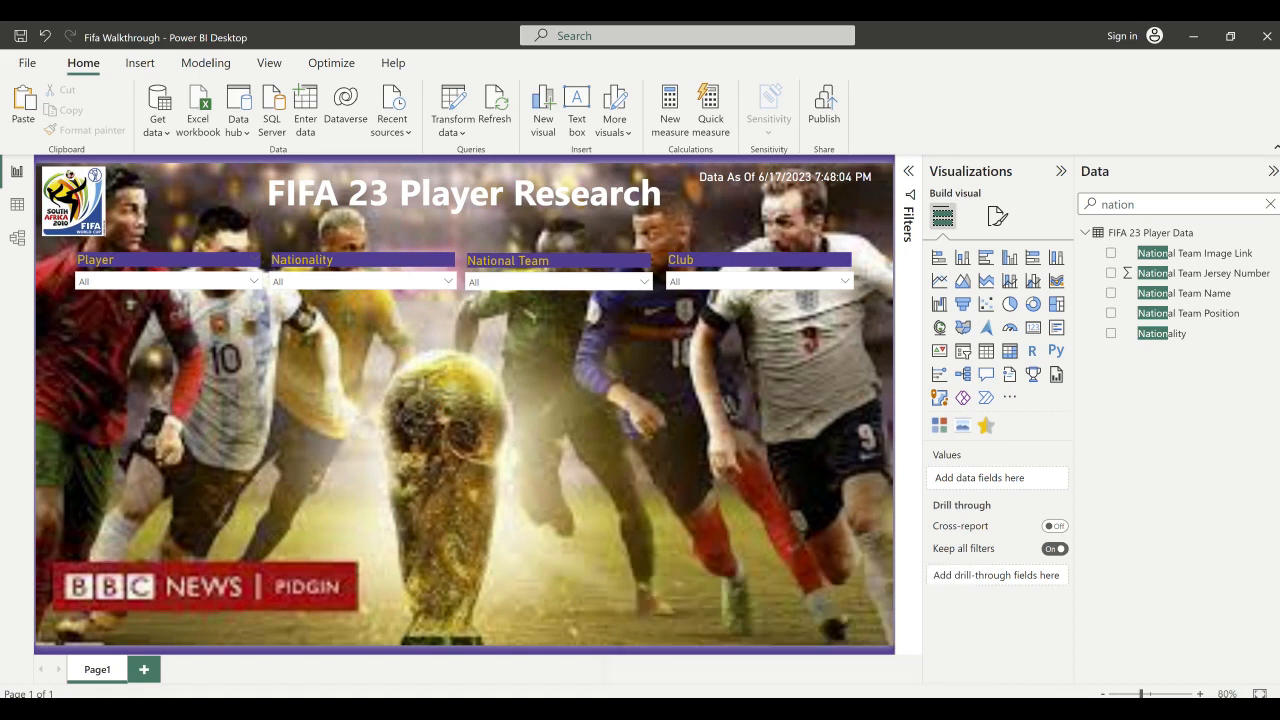
- Switch to the finished FIFA 23 Player Research report, examine the card row below its slicers, and return to the Fifa Walkthrough report
{"action": "left_click", "coordinate": [885, 650]}
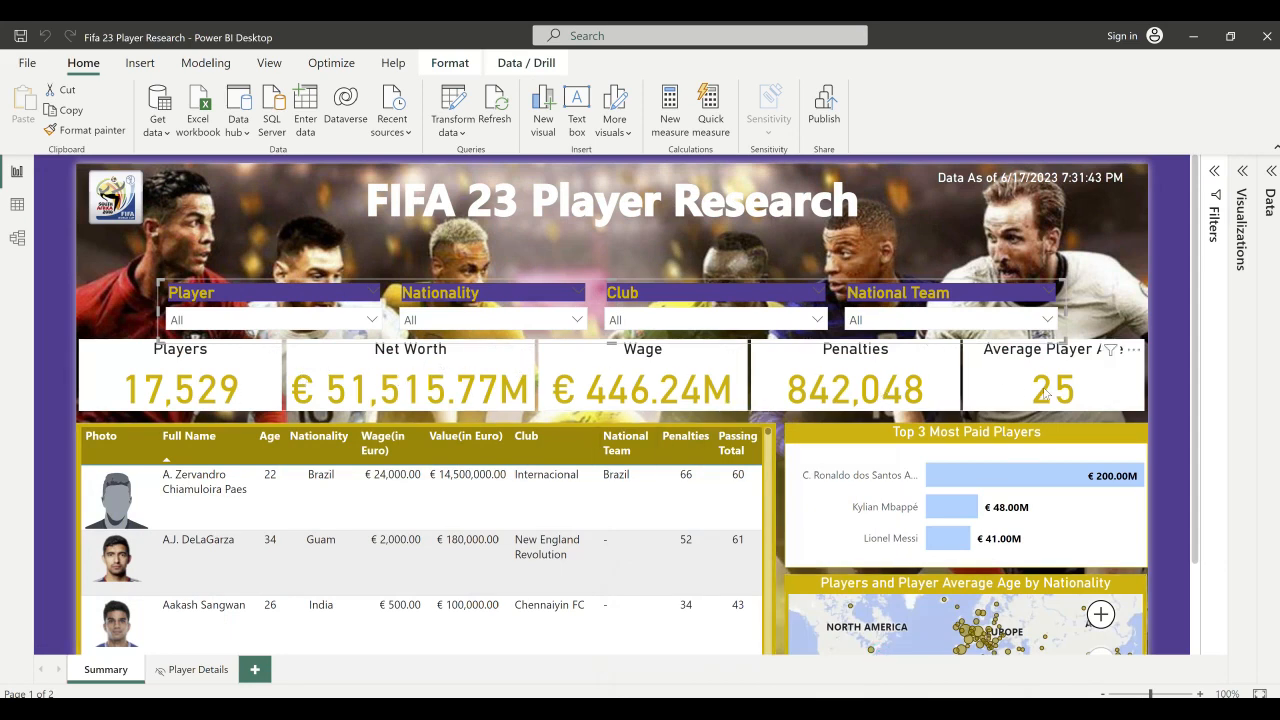
{"action": "left_click", "coordinate": [1184, 39]}
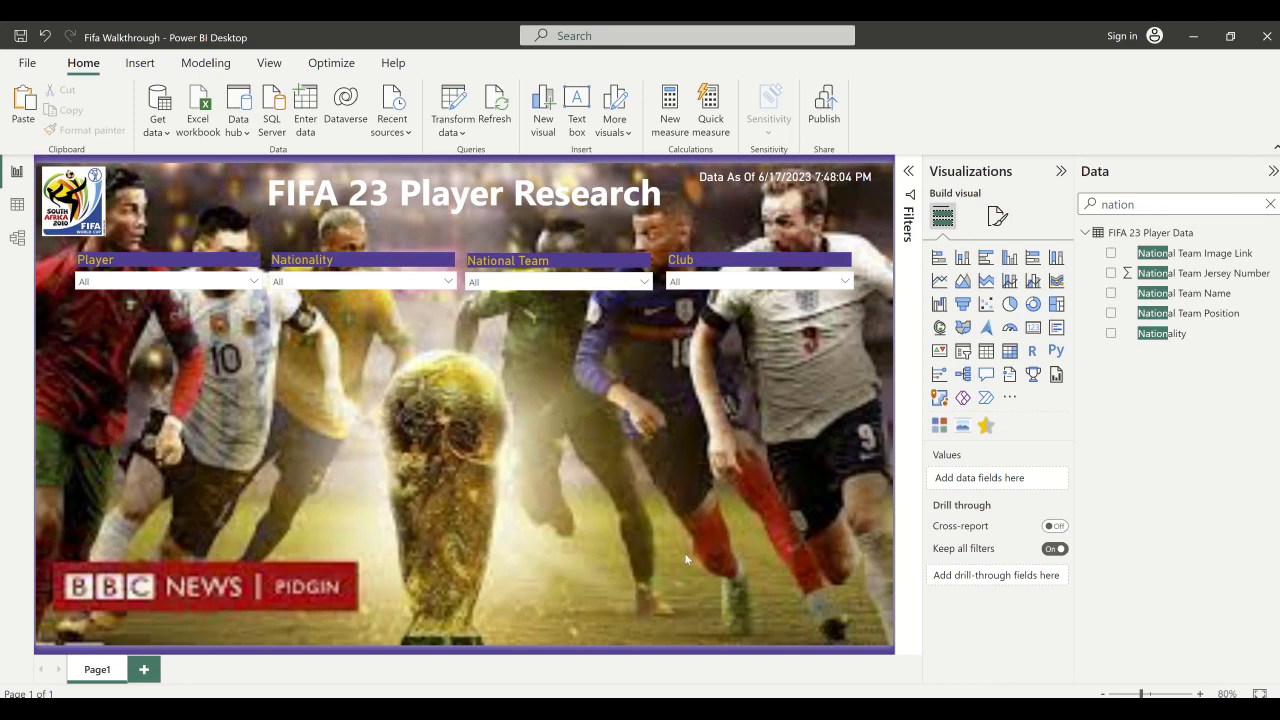
{"action": "mouse_move", "coordinate": [800, 705]}
{"action": "left_click", "coordinate": [832, 585]}
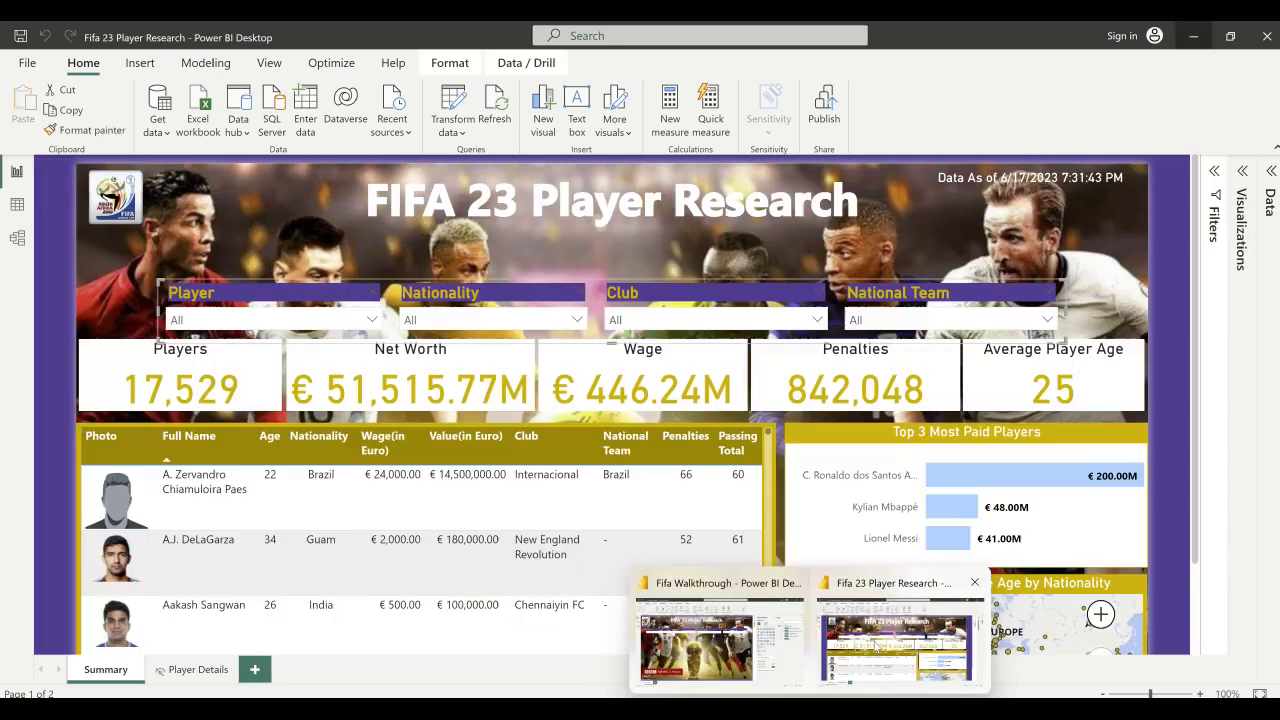
{"action": "left_click", "coordinate": [145, 276]}
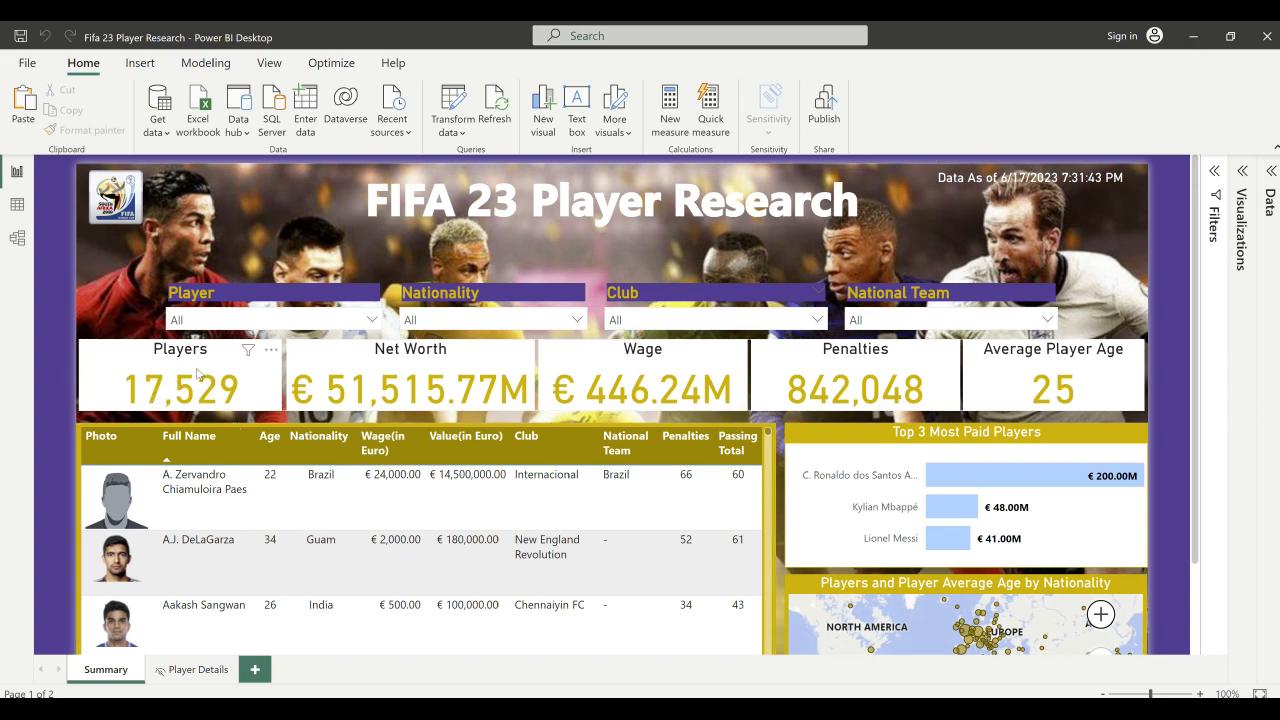
{"action": "left_click", "coordinate": [1193, 36]}
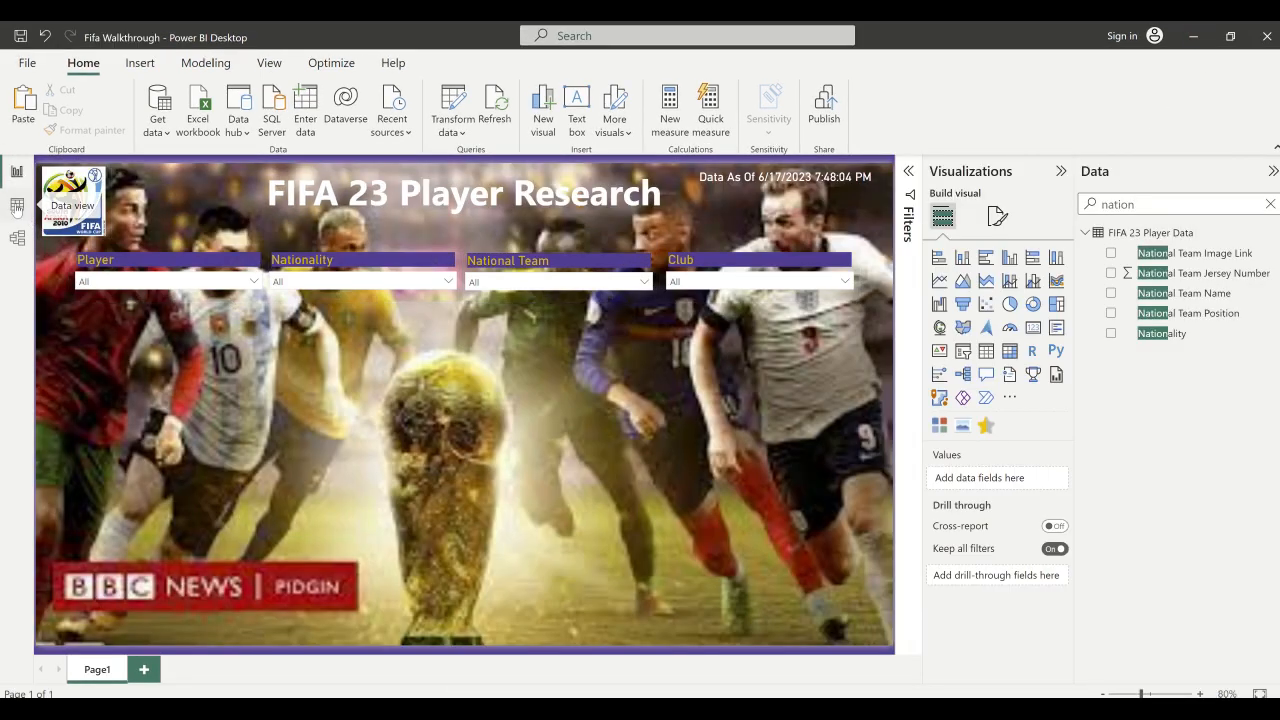
- Examine the player rows of the FIFA 23 Player Data table in the data view and return to the report page
{"action": "left_click", "coordinate": [17, 206]}
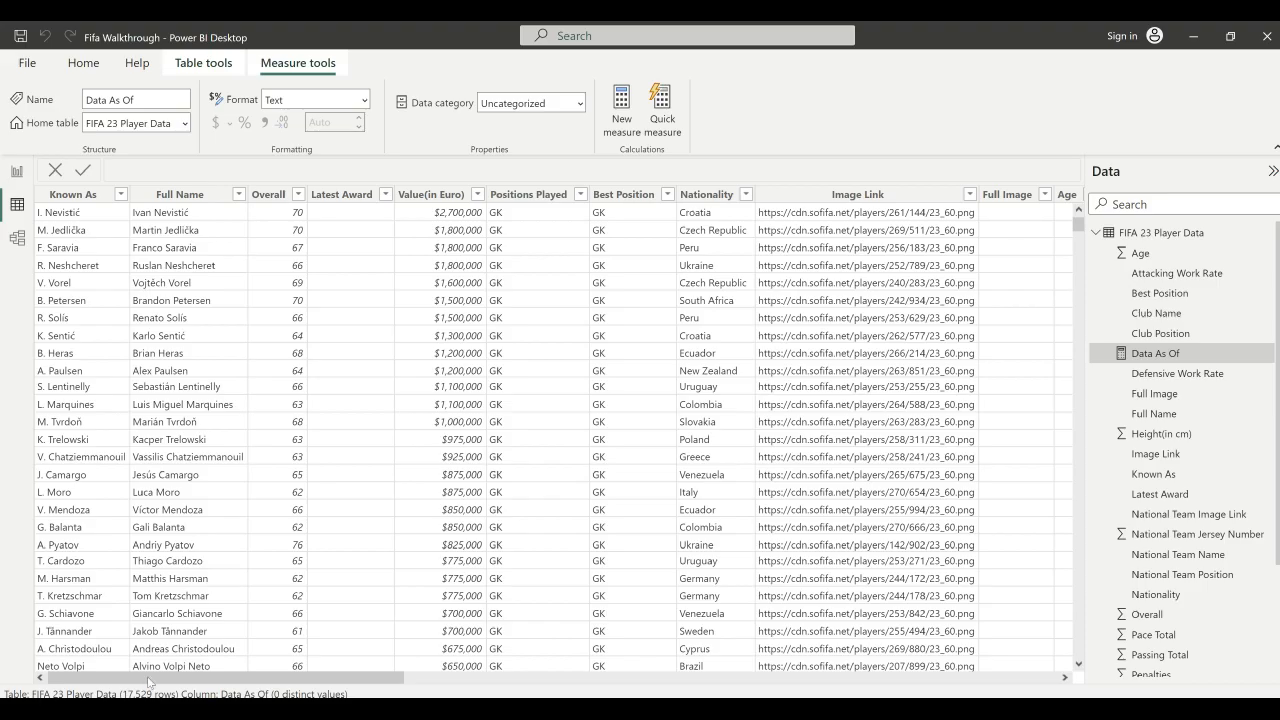
{"action": "scroll", "coordinate": [236, 450], "scroll_direction": "down", "scroll_amount": 20}
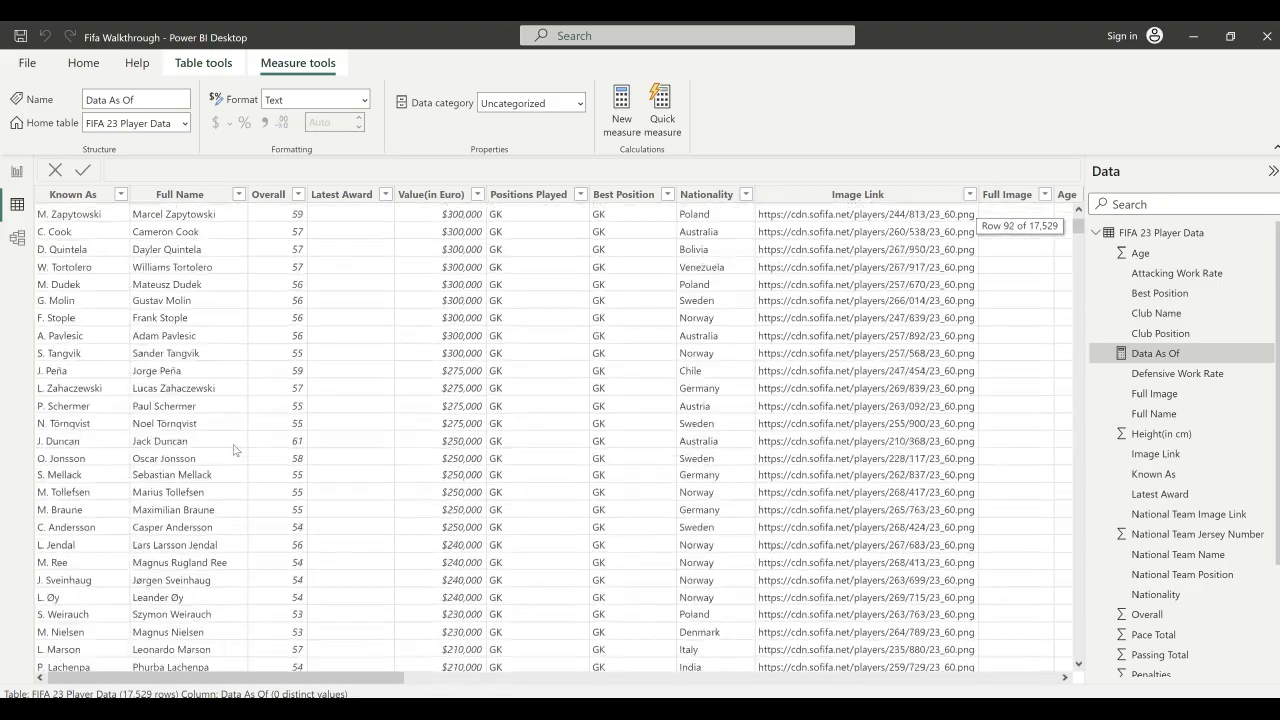
{"action": "scroll", "coordinate": [234, 450], "scroll_direction": "down", "scroll_amount": 20}
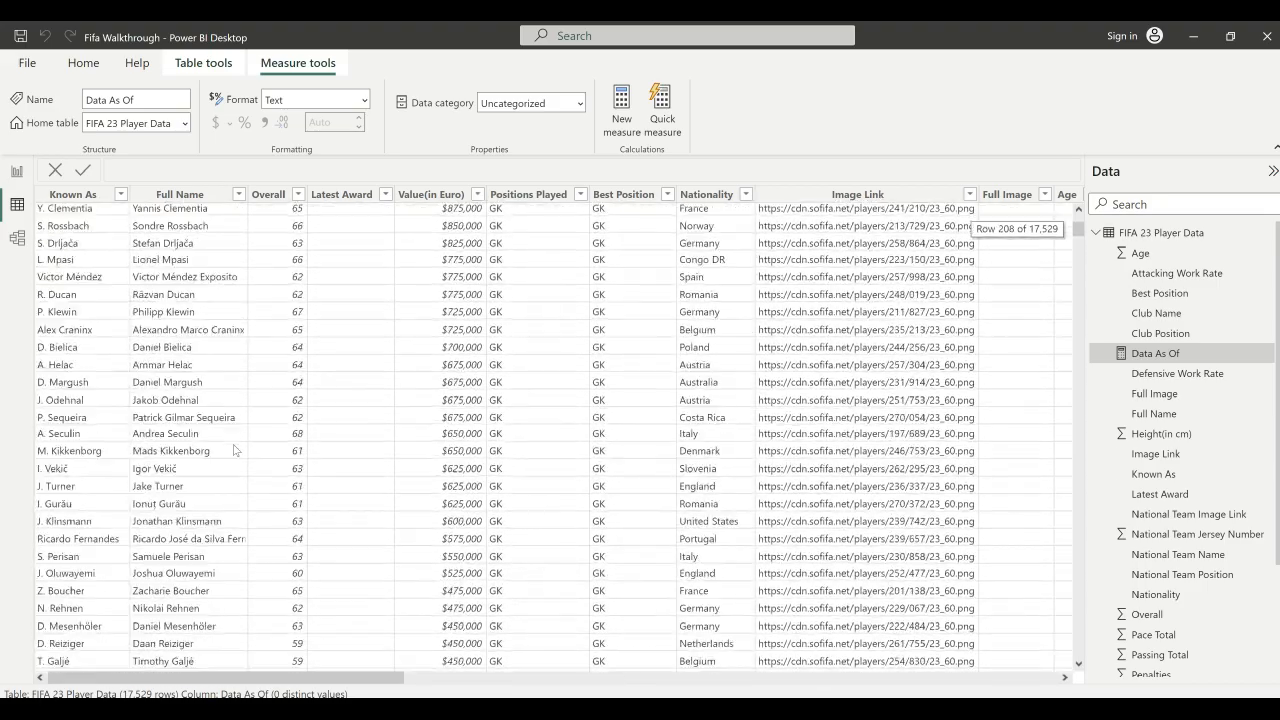
{"action": "scroll", "coordinate": [234, 450], "scroll_direction": "down", "scroll_amount": 10}
{"action": "left_click", "coordinate": [16, 172]}
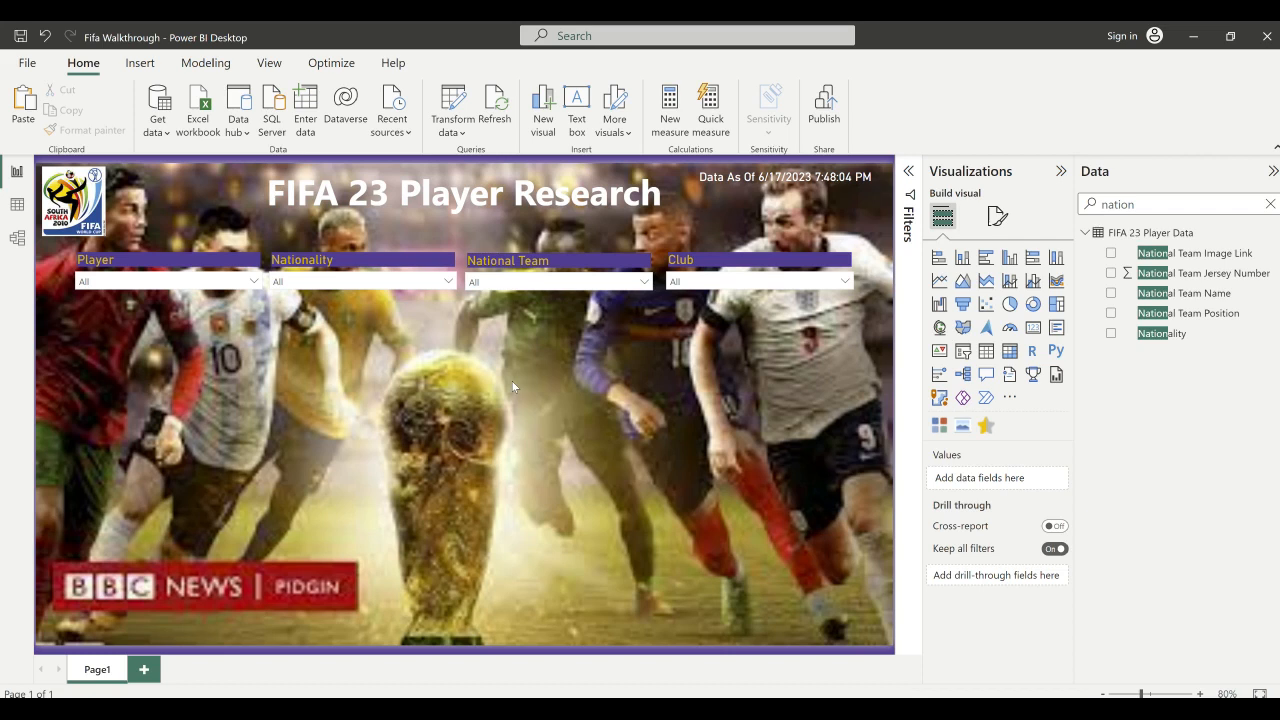
- Create the measure Count of Players = COUNT('FIFA 23 Player Data'[Full Name]) in the FIFA 23 Player Data table
{"action": "right_click", "coordinate": [1149, 233]}
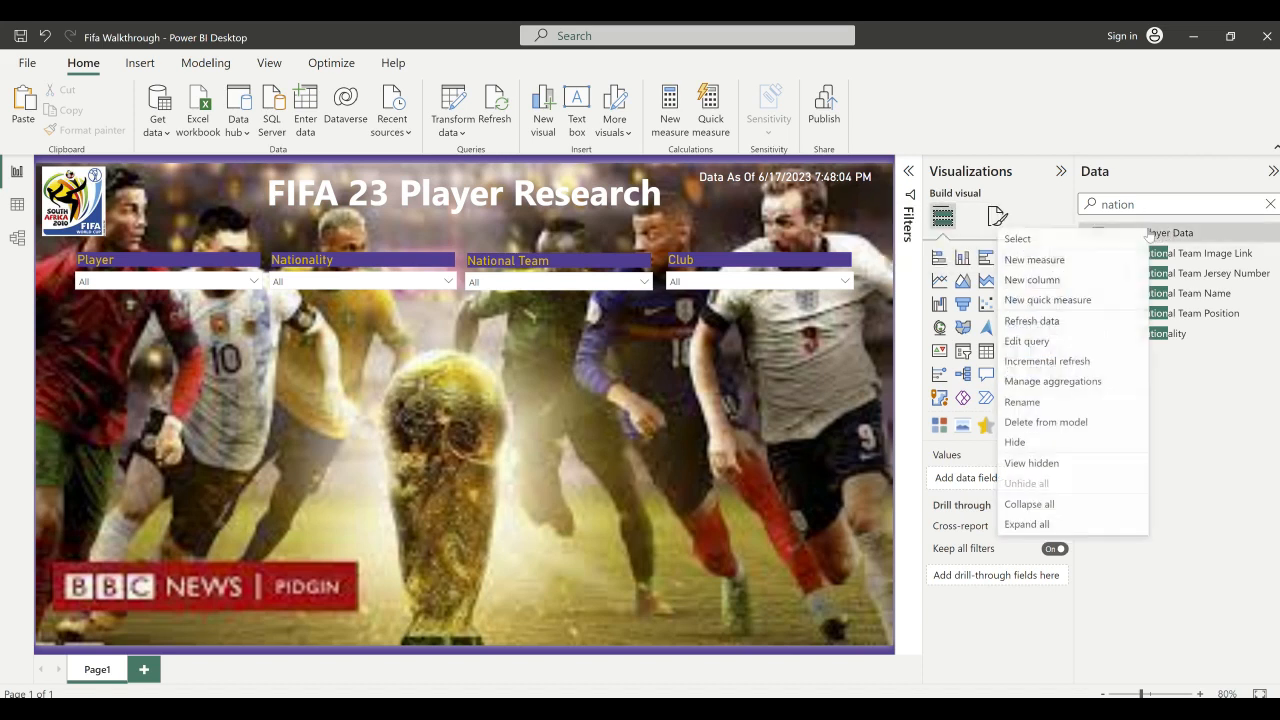
{"action": "left_click", "coordinate": [1036, 260]}
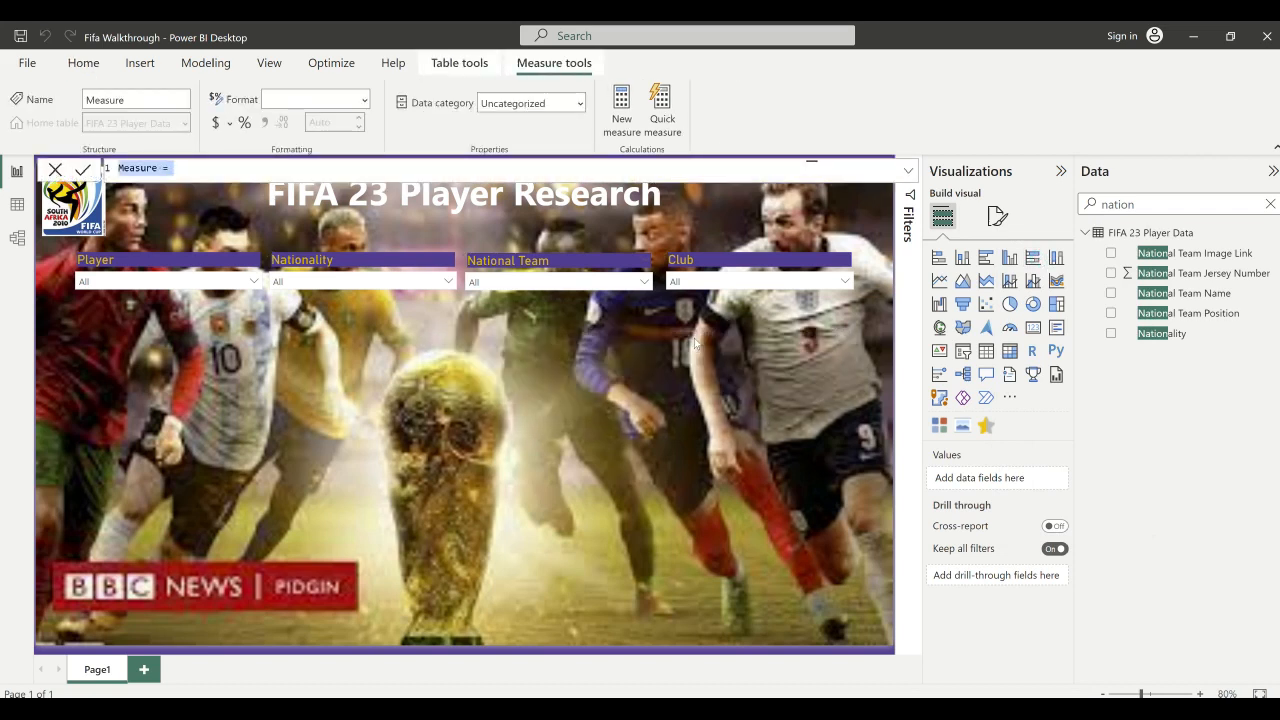
{"action": "type", "text": "Count o"}
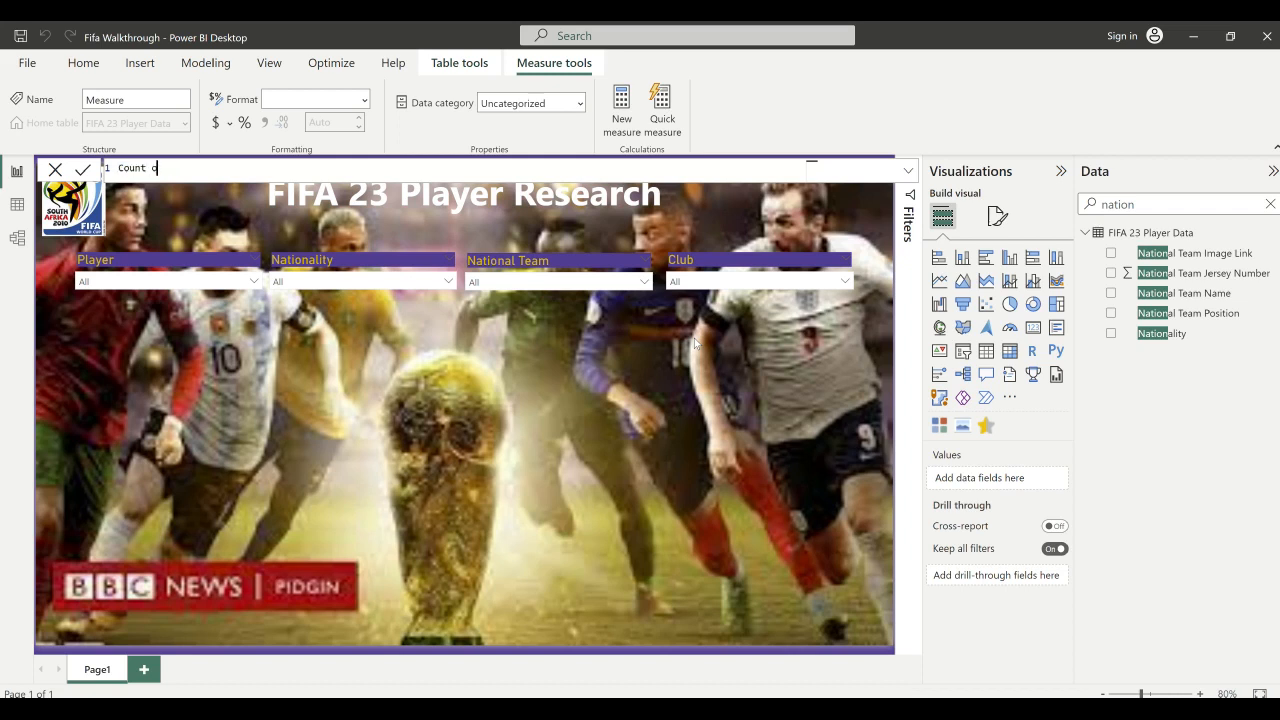
{"action": "type", "text": "f Player"}
{"action": "type", "text": "s = COUNT"}
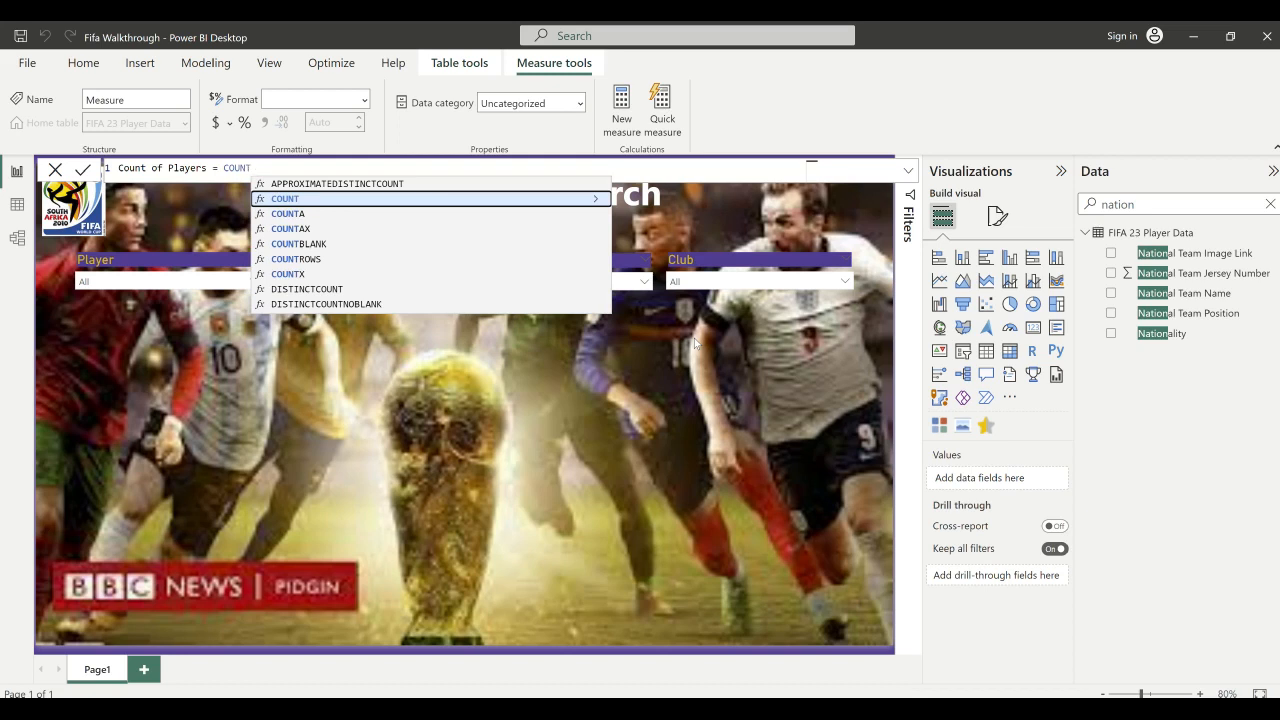
{"action": "left_click", "coordinate": [327, 199]}
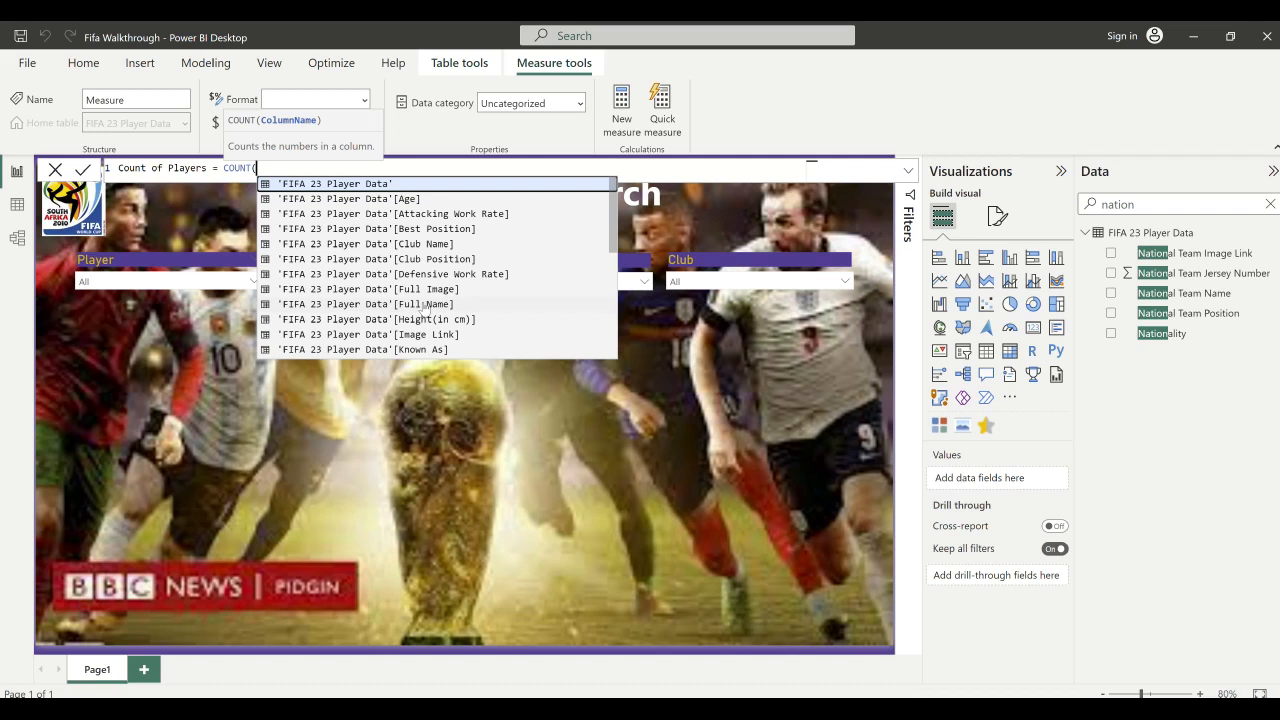
{"action": "type", "text": "full na"}
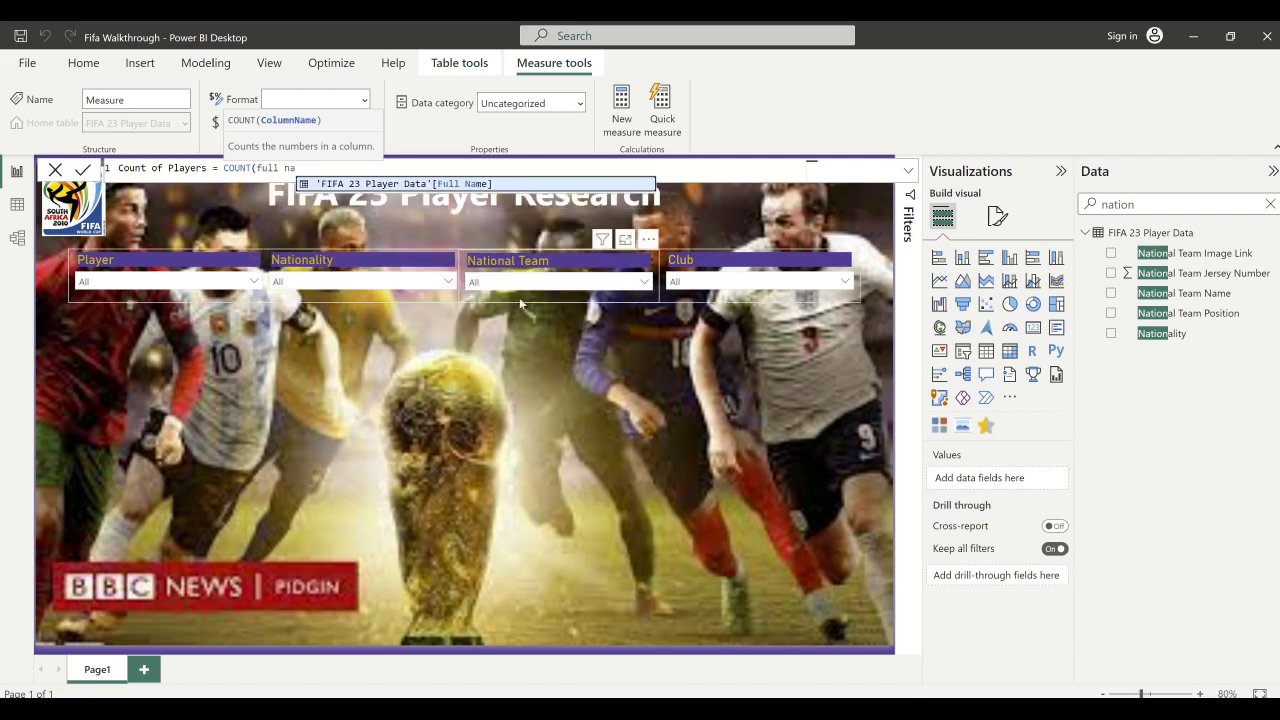
{"action": "left_click", "coordinate": [450, 184]}
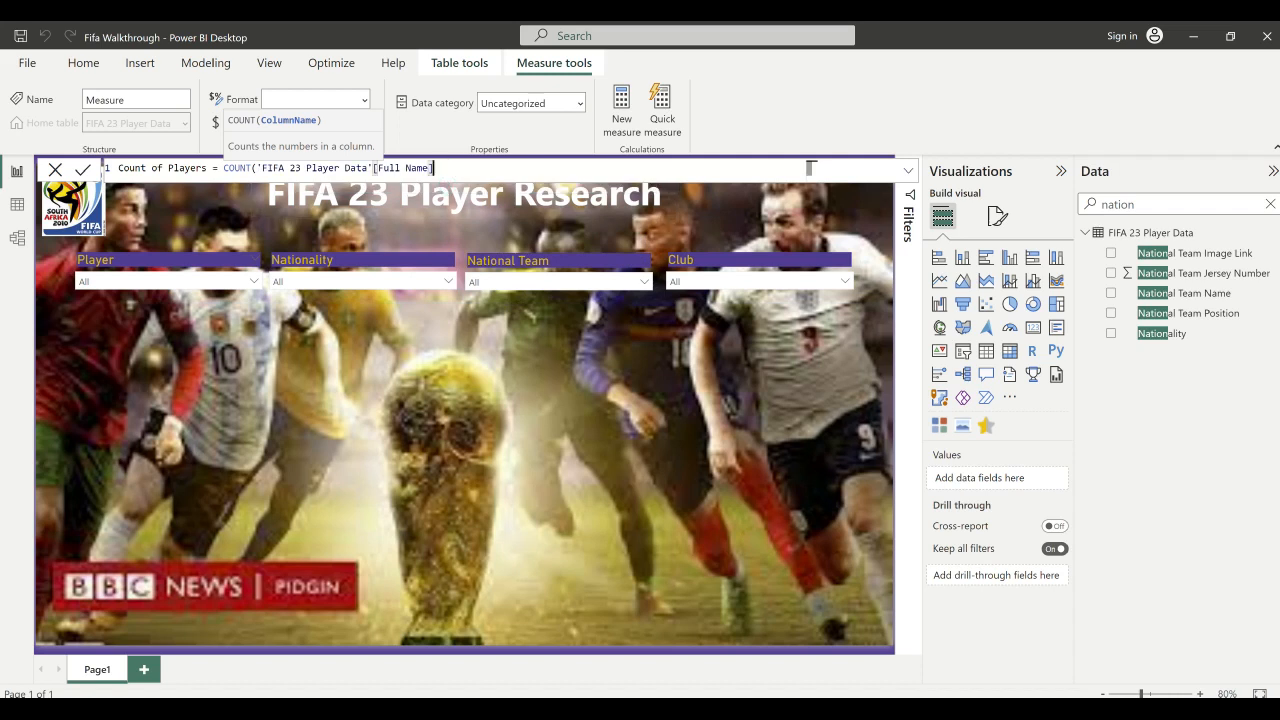
{"action": "type", "text": ")"}
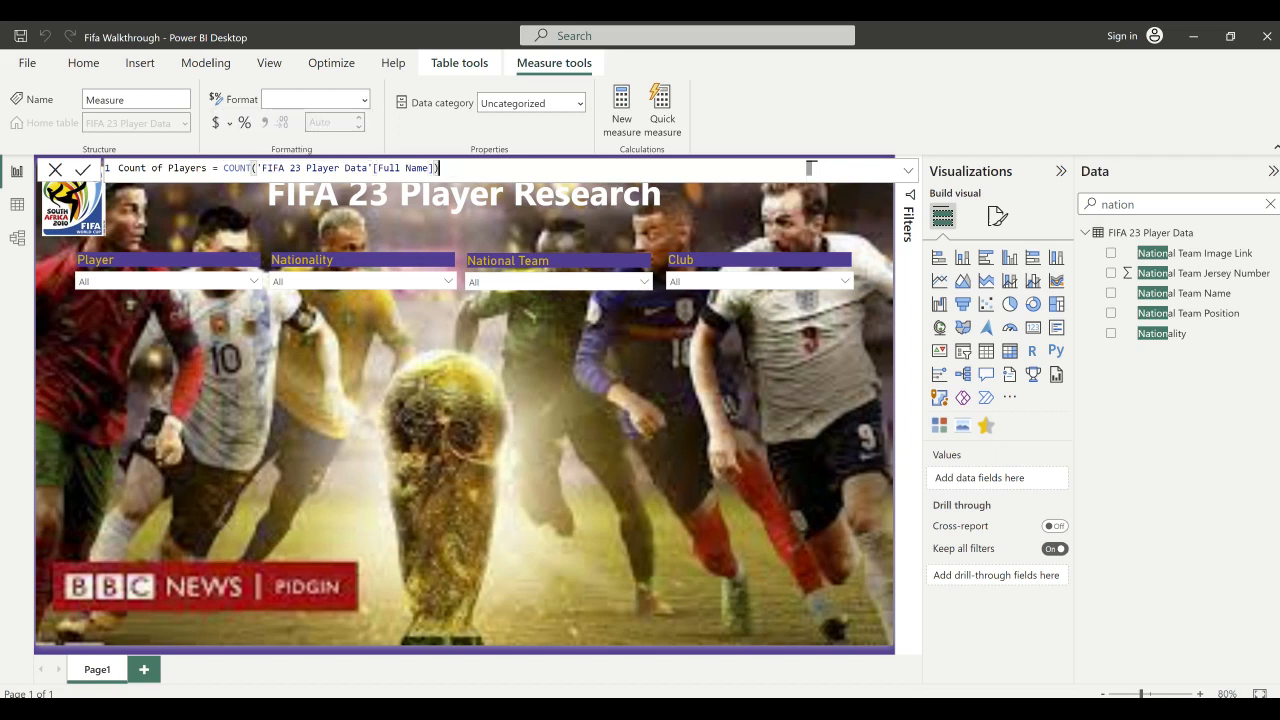
{"action": "key", "text": "Return"}
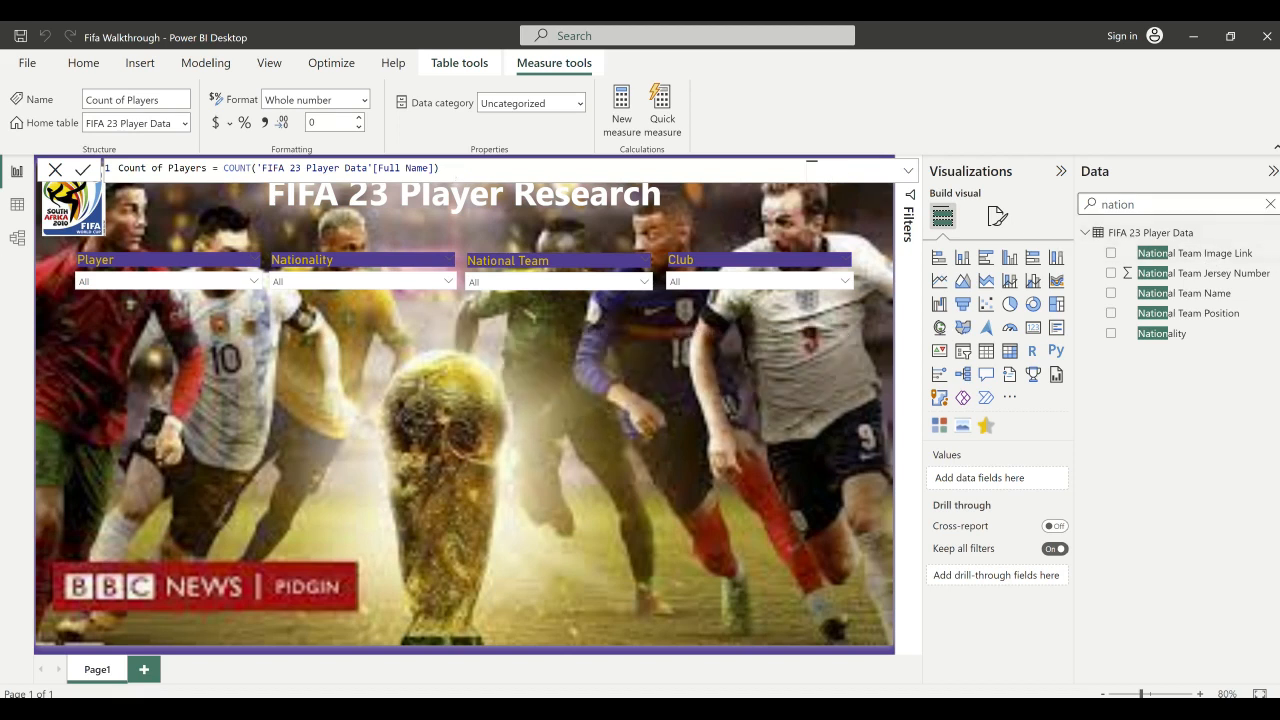
- Clear the field search, add a card visual showing Count of Players, and place it below the Nationality slicer
{"action": "left_click", "coordinate": [1270, 204]}
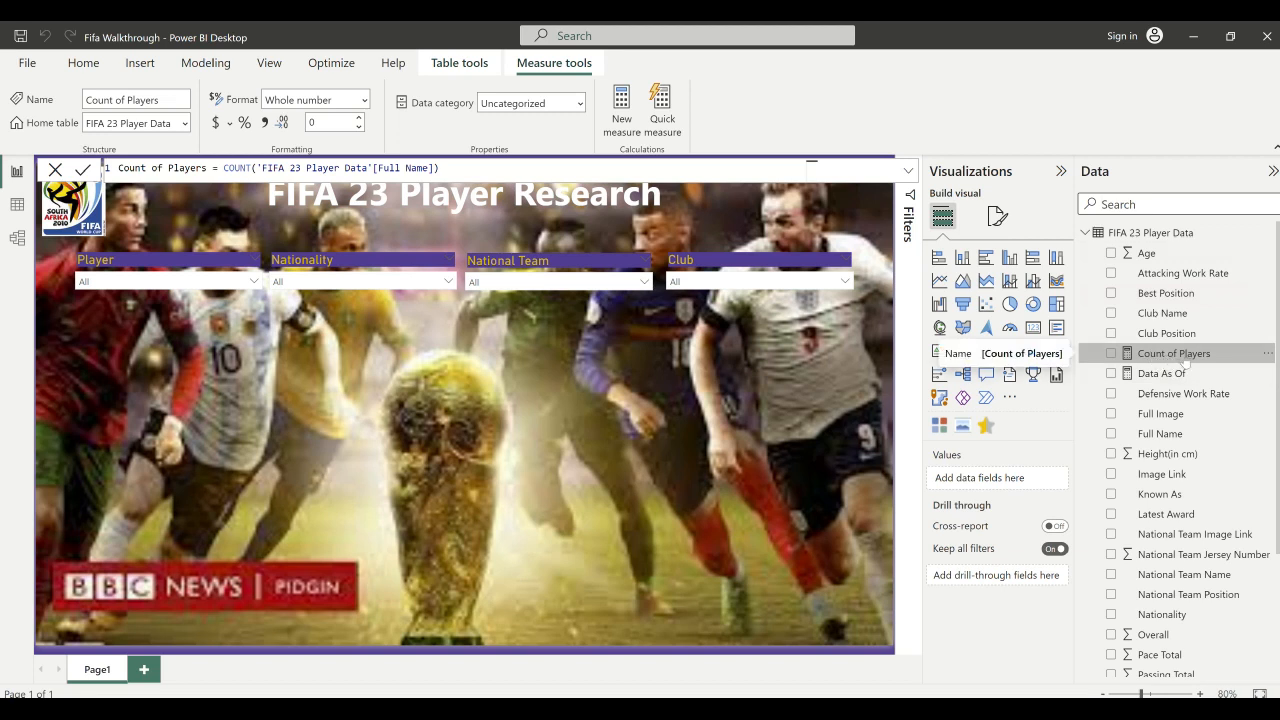
{"action": "left_click", "coordinate": [671, 428]}
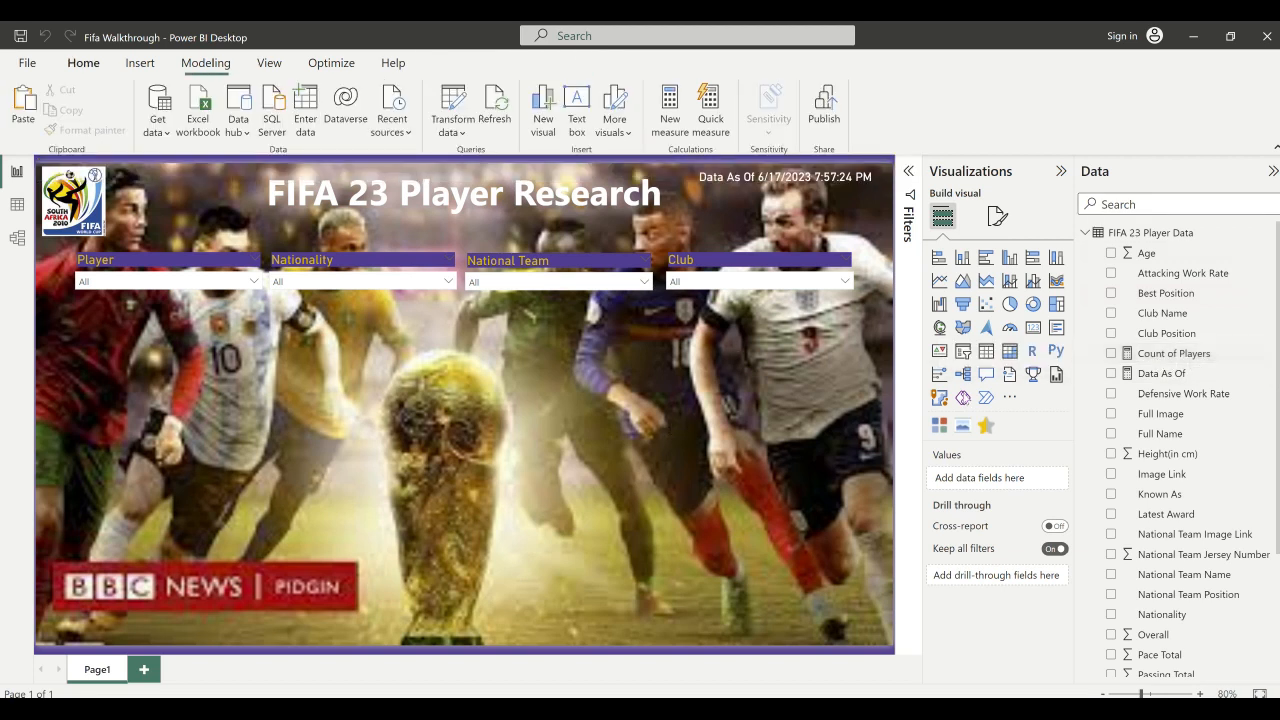
{"action": "left_click", "coordinate": [1033, 328]}
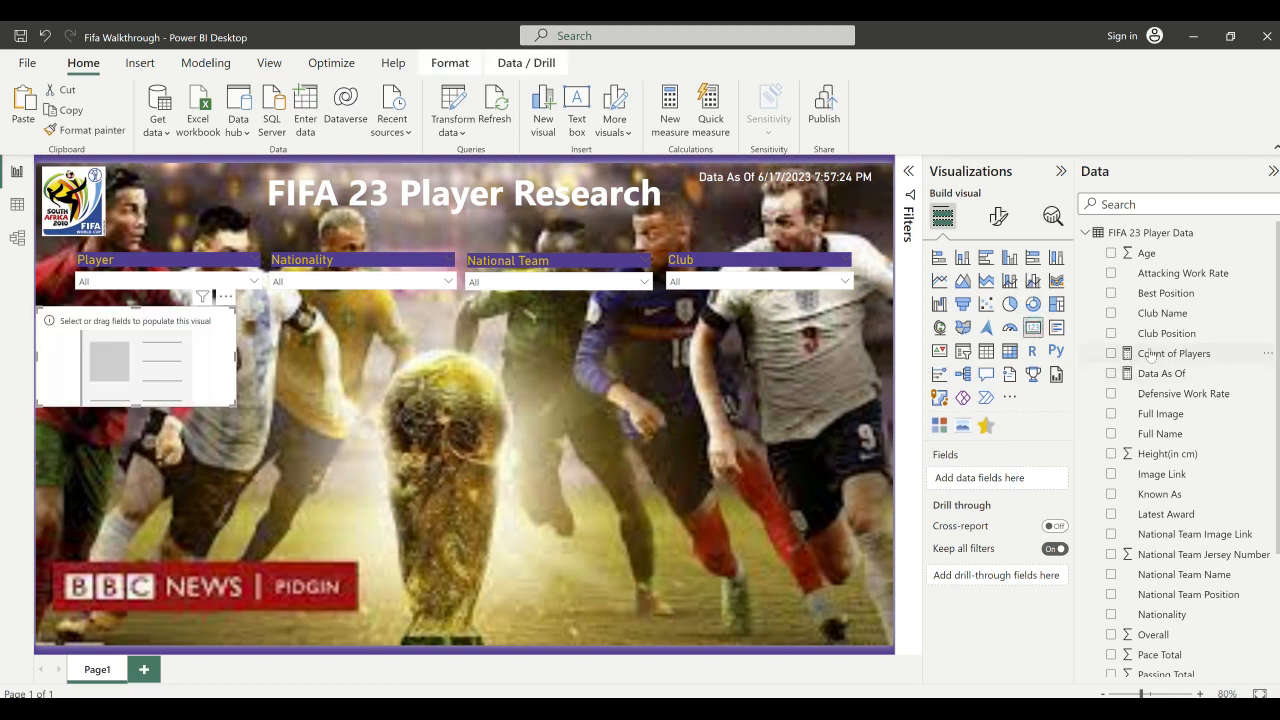
{"action": "left_click", "coordinate": [1110, 353]}
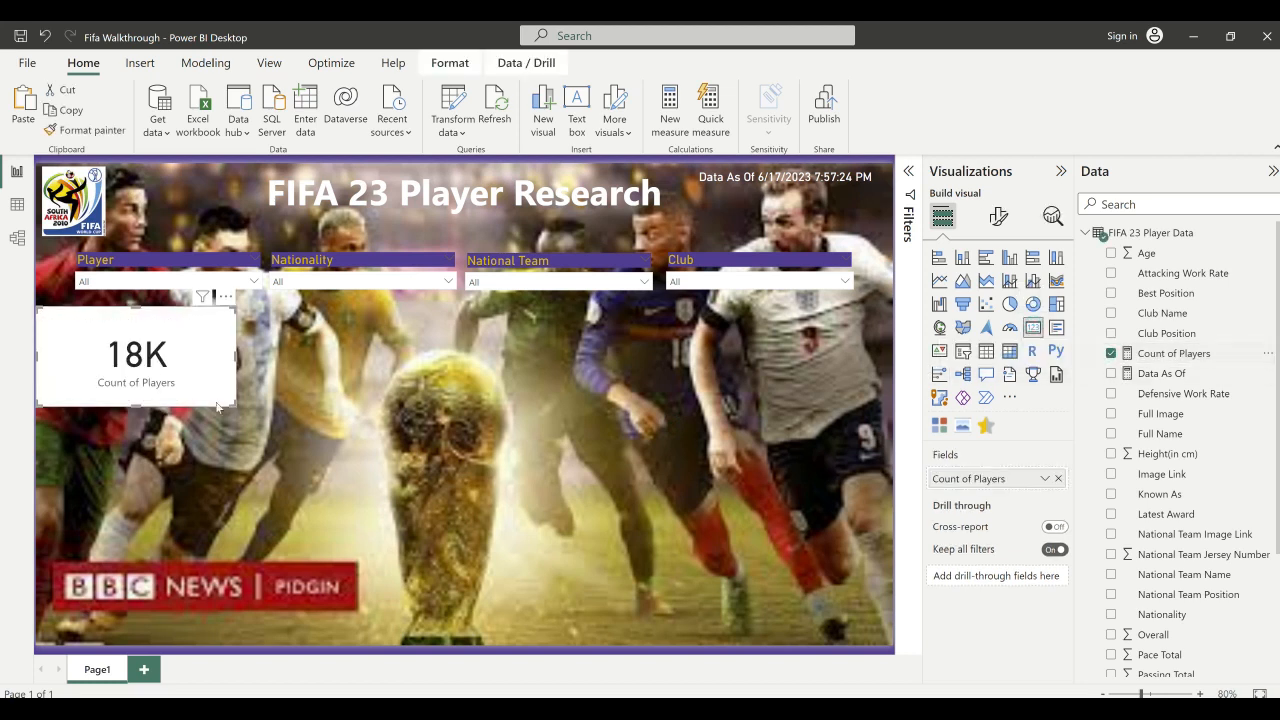
{"action": "left_click_drag", "start_coordinate": [158, 376], "coordinate": [406, 402]}
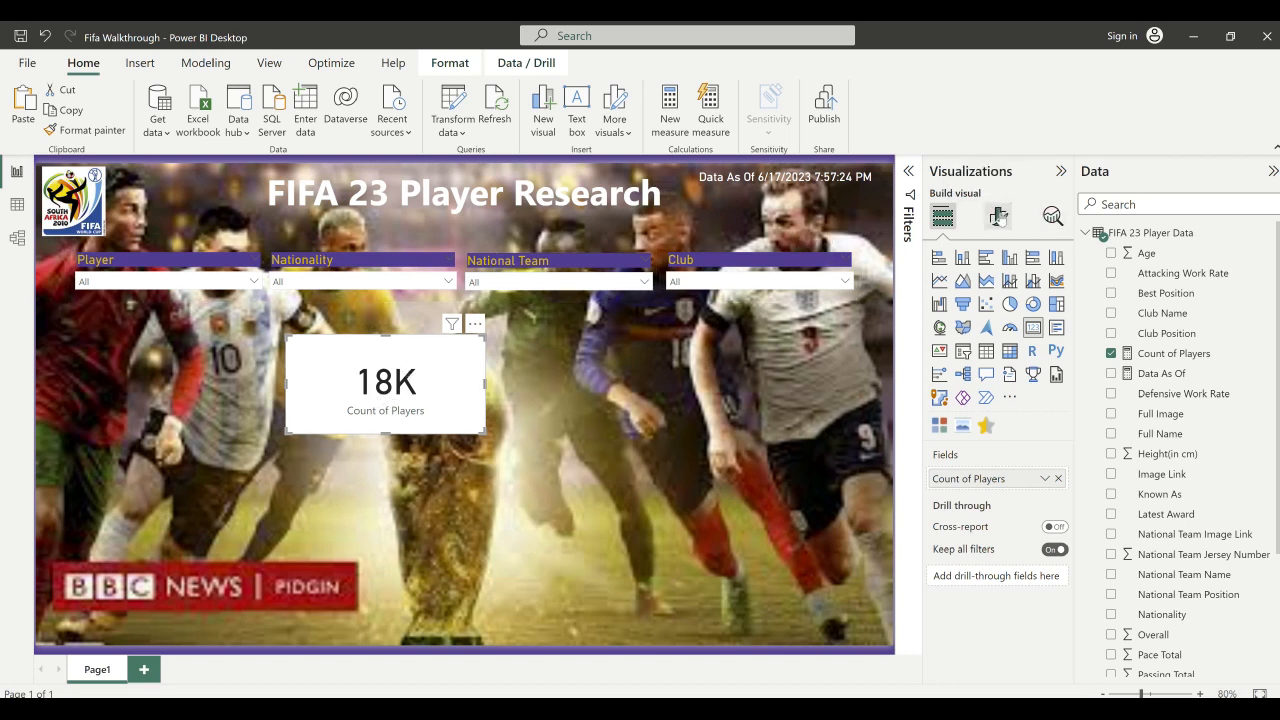
- Set the display units of the player count card's callout value to None
{"action": "left_click", "coordinate": [997, 217]}
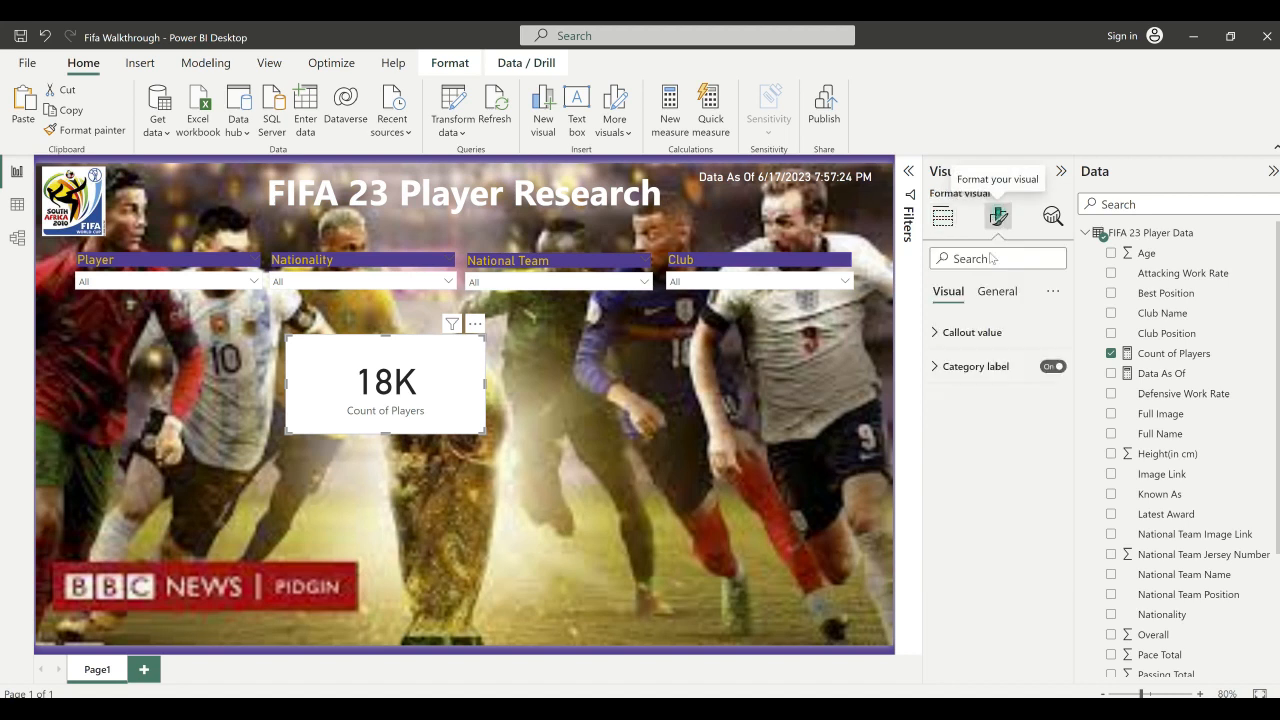
{"action": "left_click", "coordinate": [958, 336]}
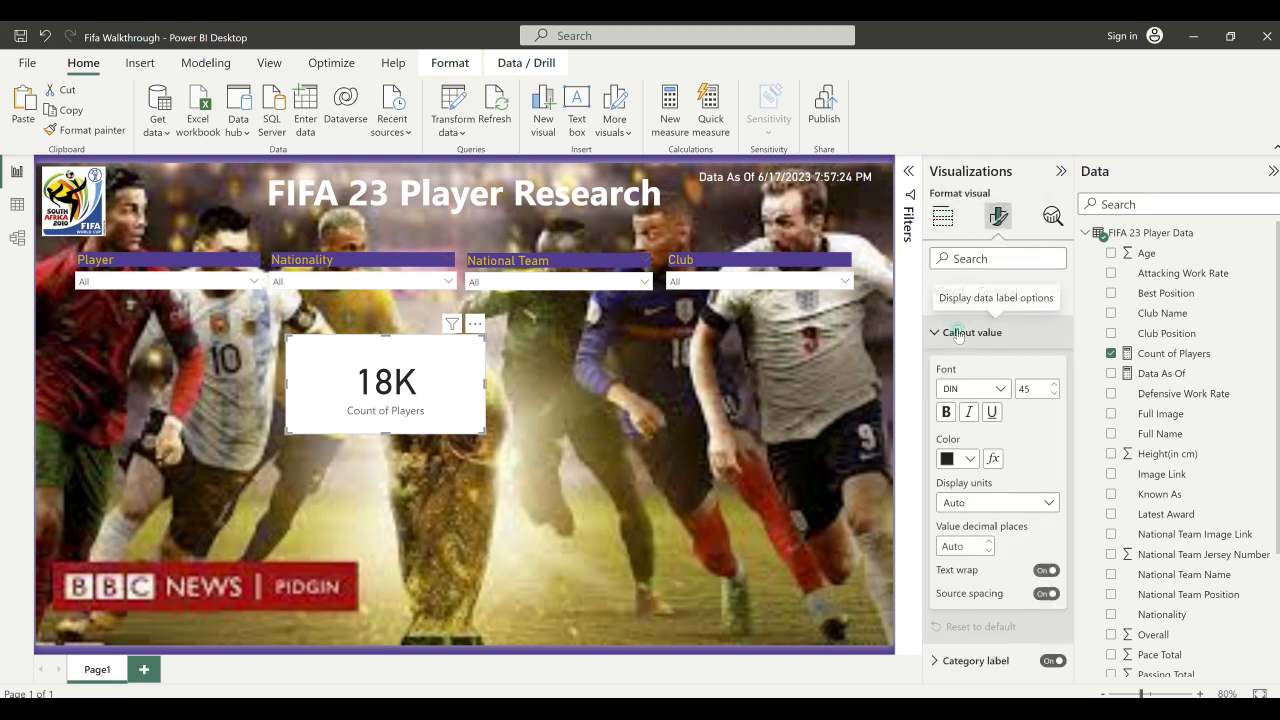
{"action": "left_click", "coordinate": [972, 503]}
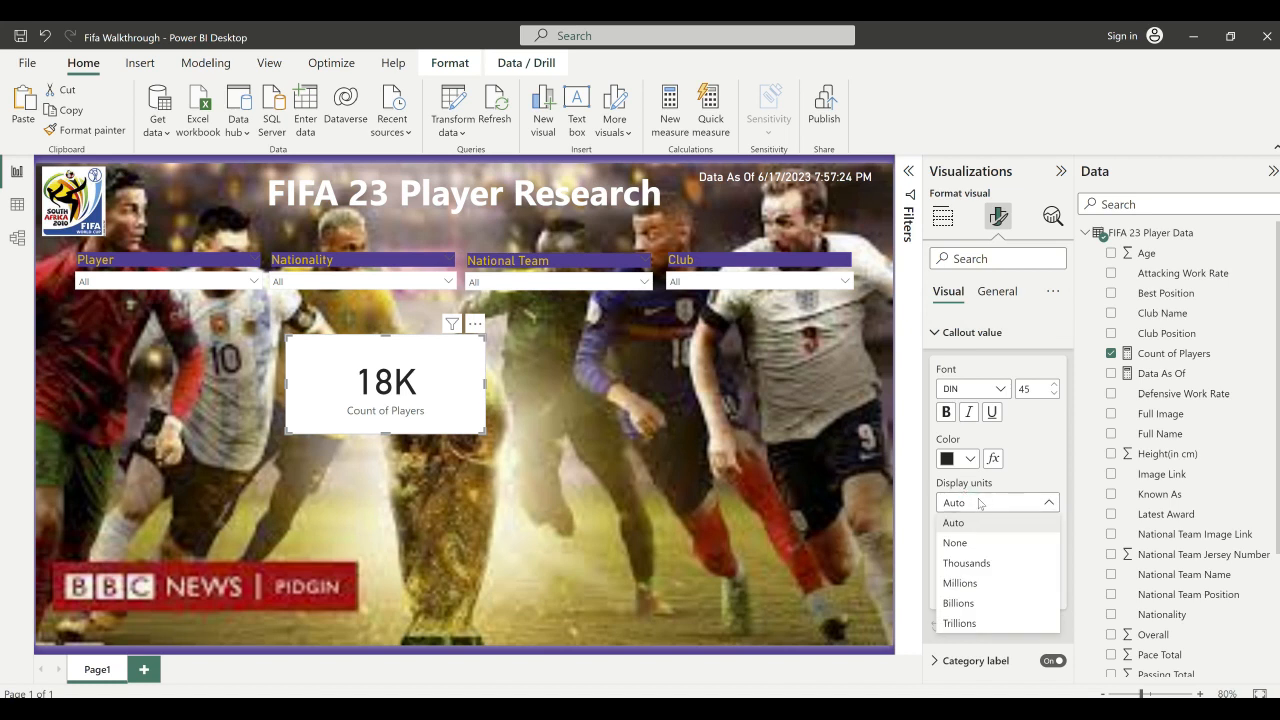
{"action": "left_click", "coordinate": [955, 543]}
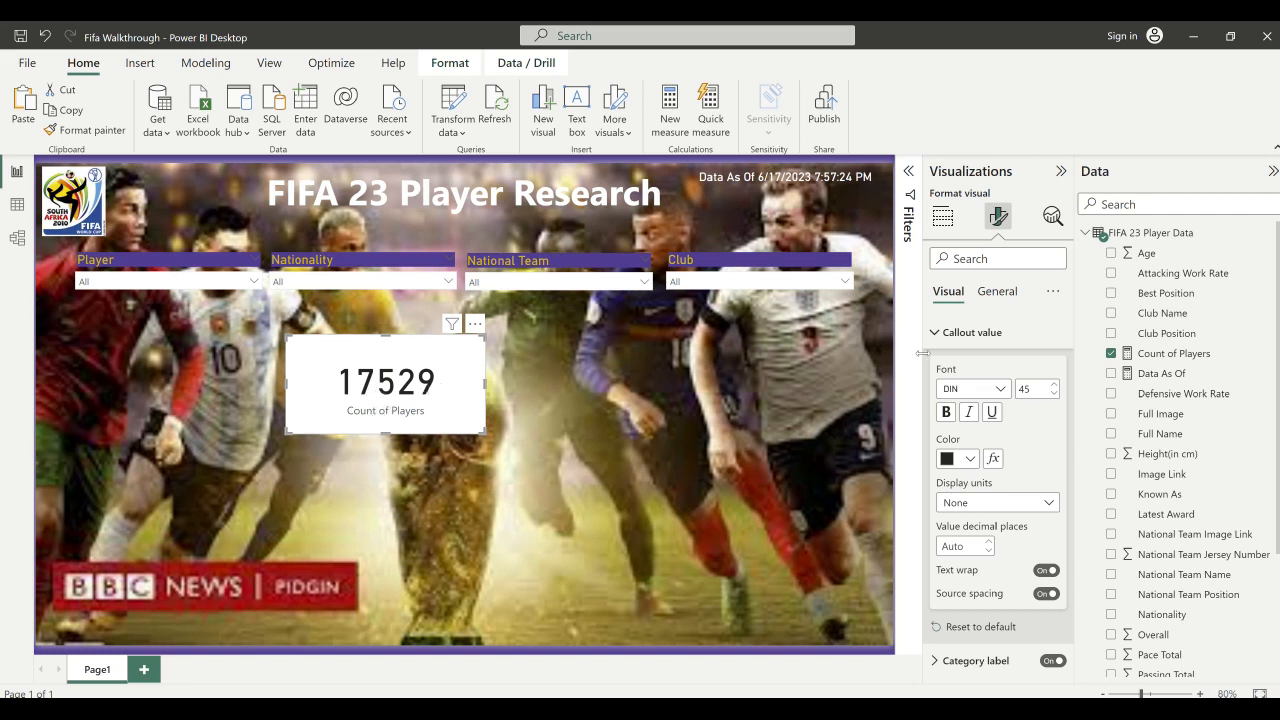
- Format the Count of Players measure with a thousands separator and move its card closer to the Player slicer
{"action": "left_click", "coordinate": [1178, 356]}
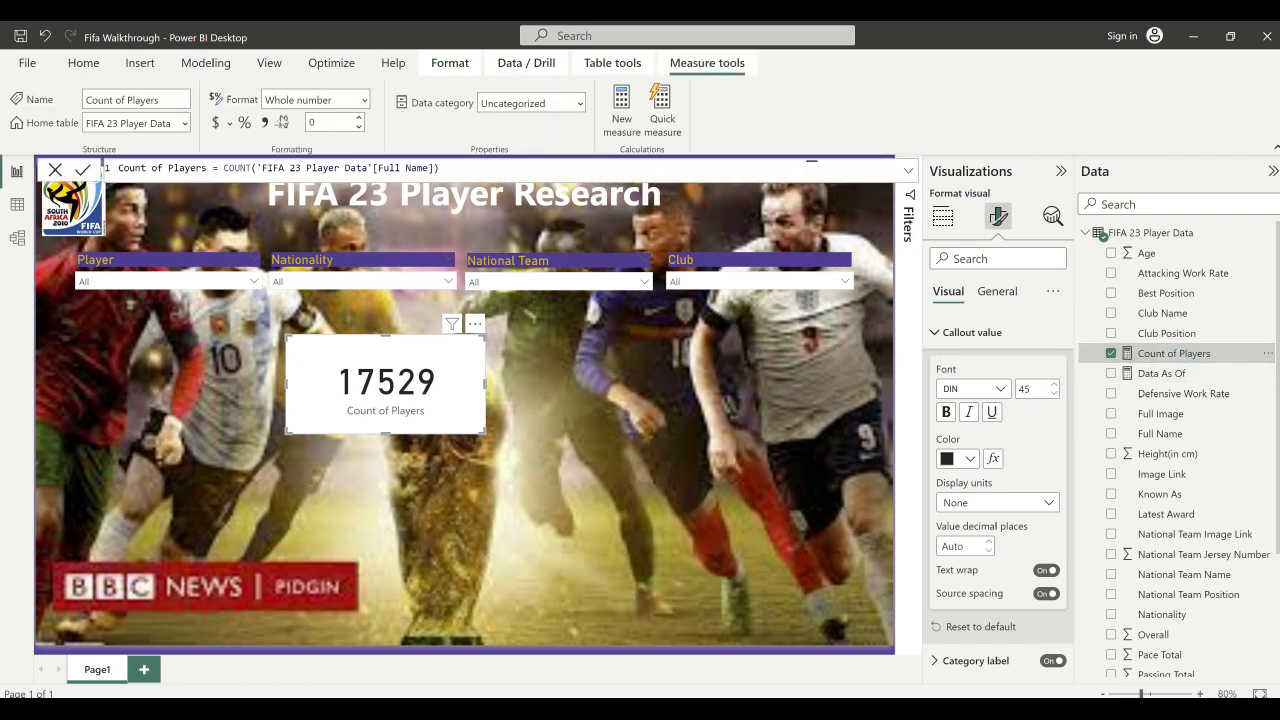
{"action": "left_click", "coordinate": [266, 123]}
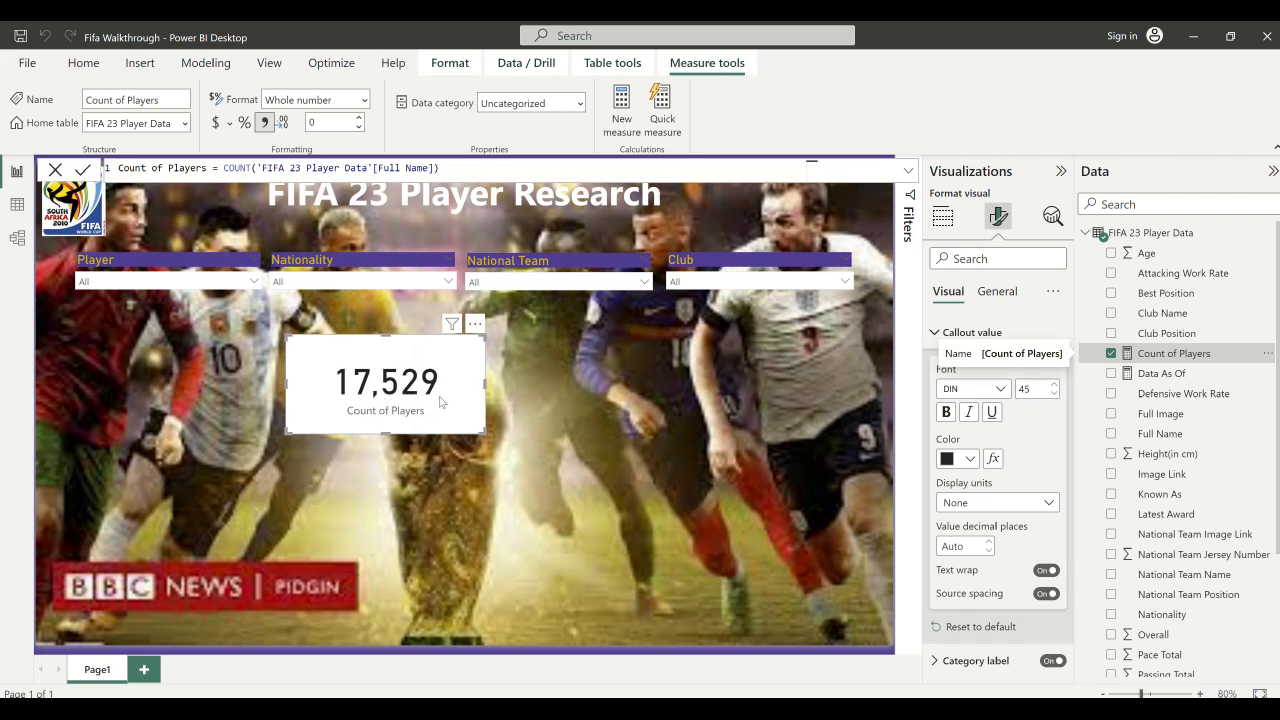
{"action": "left_click_drag", "start_coordinate": [438, 400], "coordinate": [307, 393]}
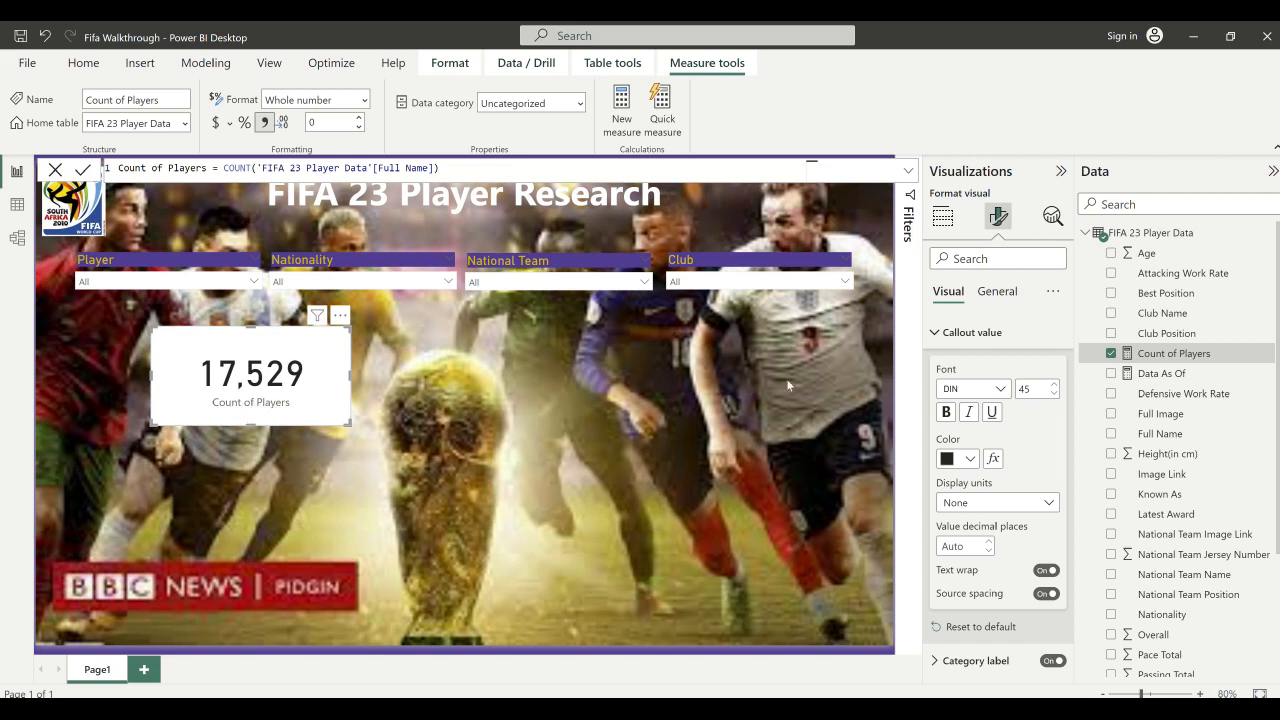
- Turn off the player count card's category label and give the card the title Players
{"action": "left_click", "coordinate": [962, 333]}
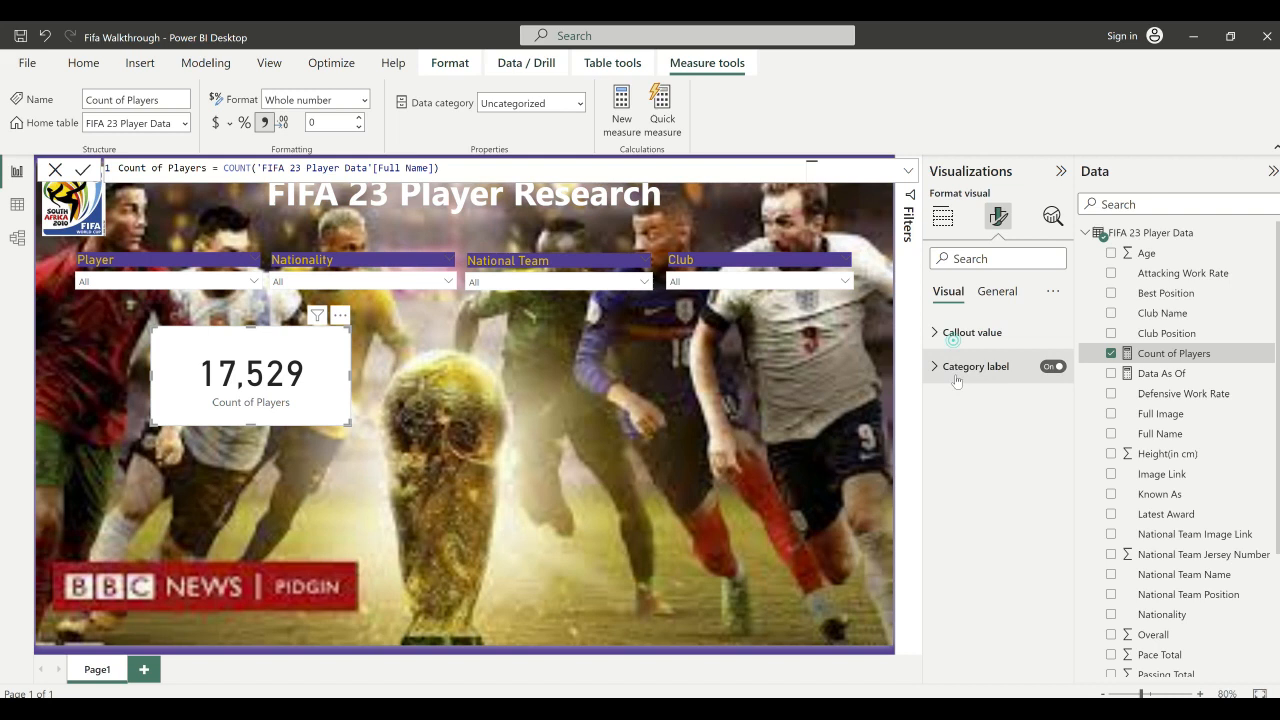
{"action": "left_click", "coordinate": [1052, 367]}
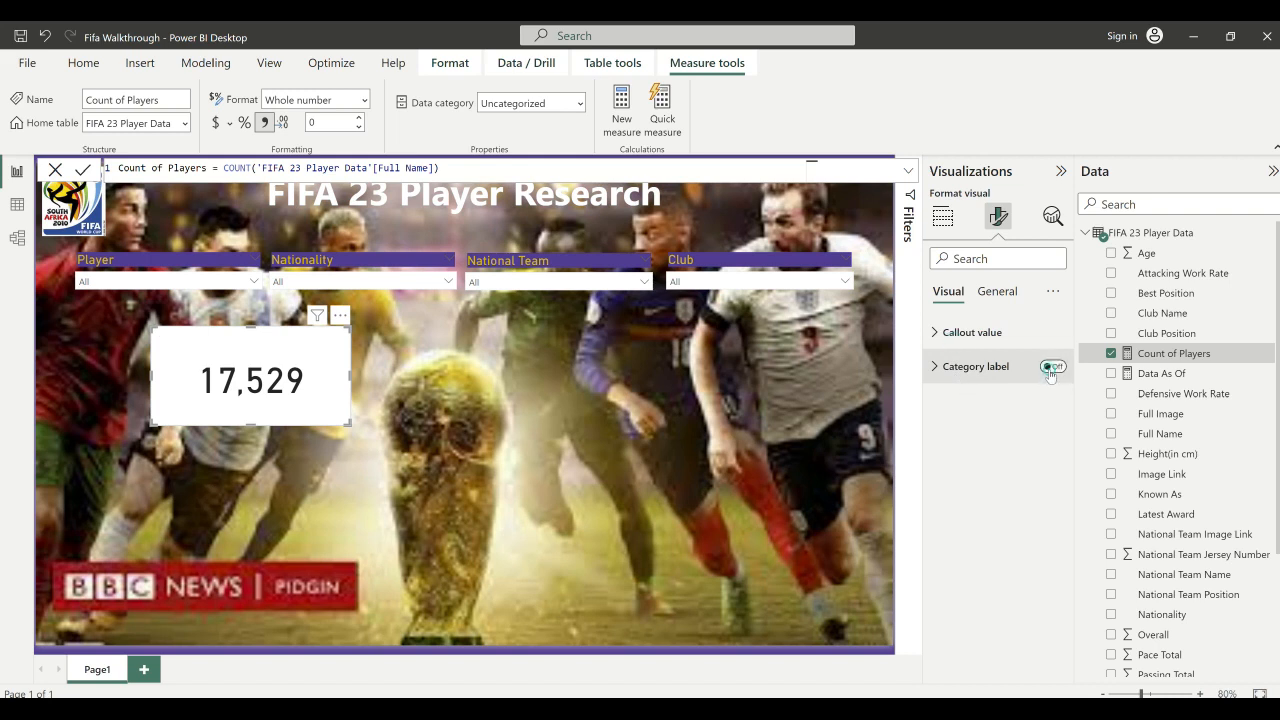
{"action": "left_click", "coordinate": [998, 293]}
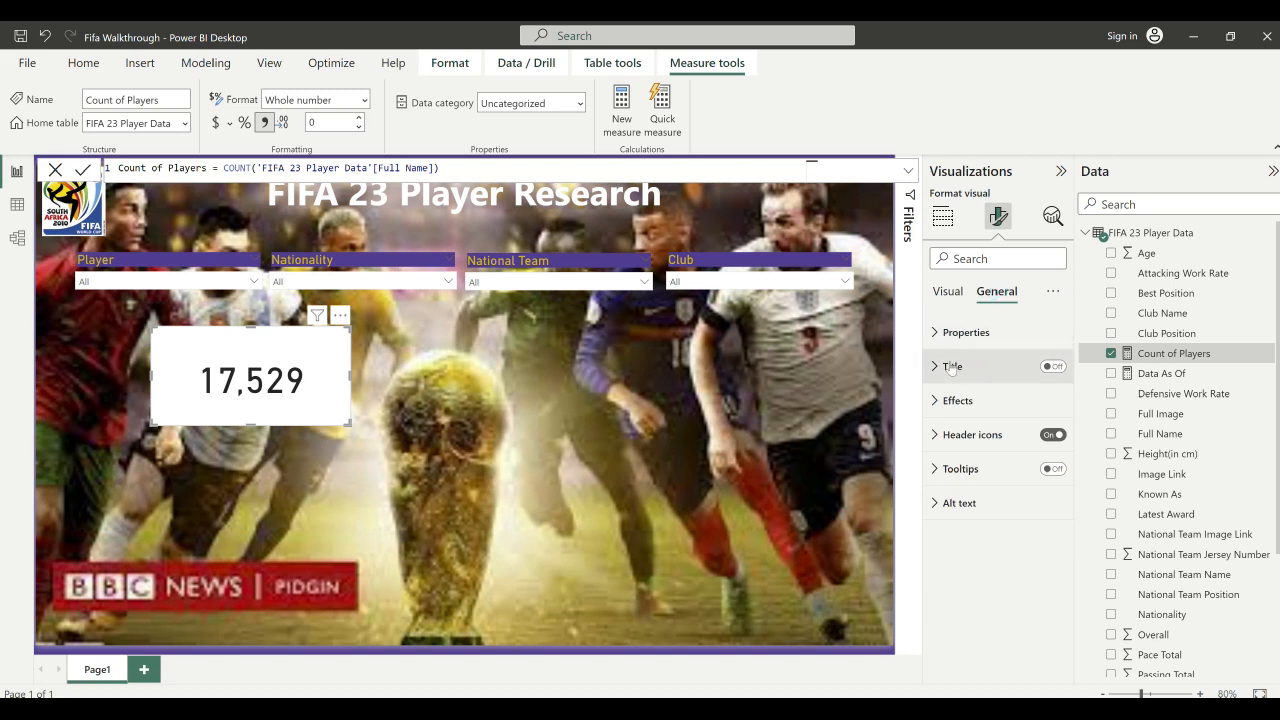
{"action": "left_click", "coordinate": [1054, 368]}
{"action": "left_click", "coordinate": [944, 366]}
{"action": "left_click", "coordinate": [960, 449]}
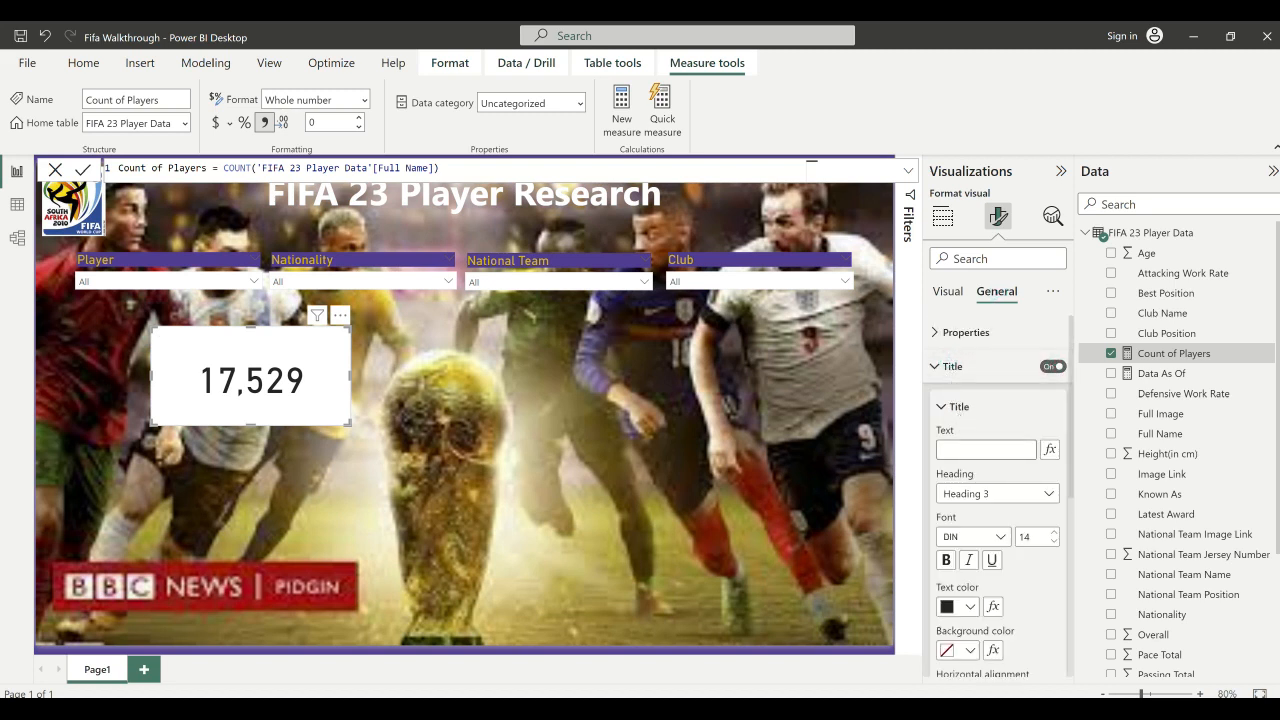
{"action": "type", "text": "Players"}
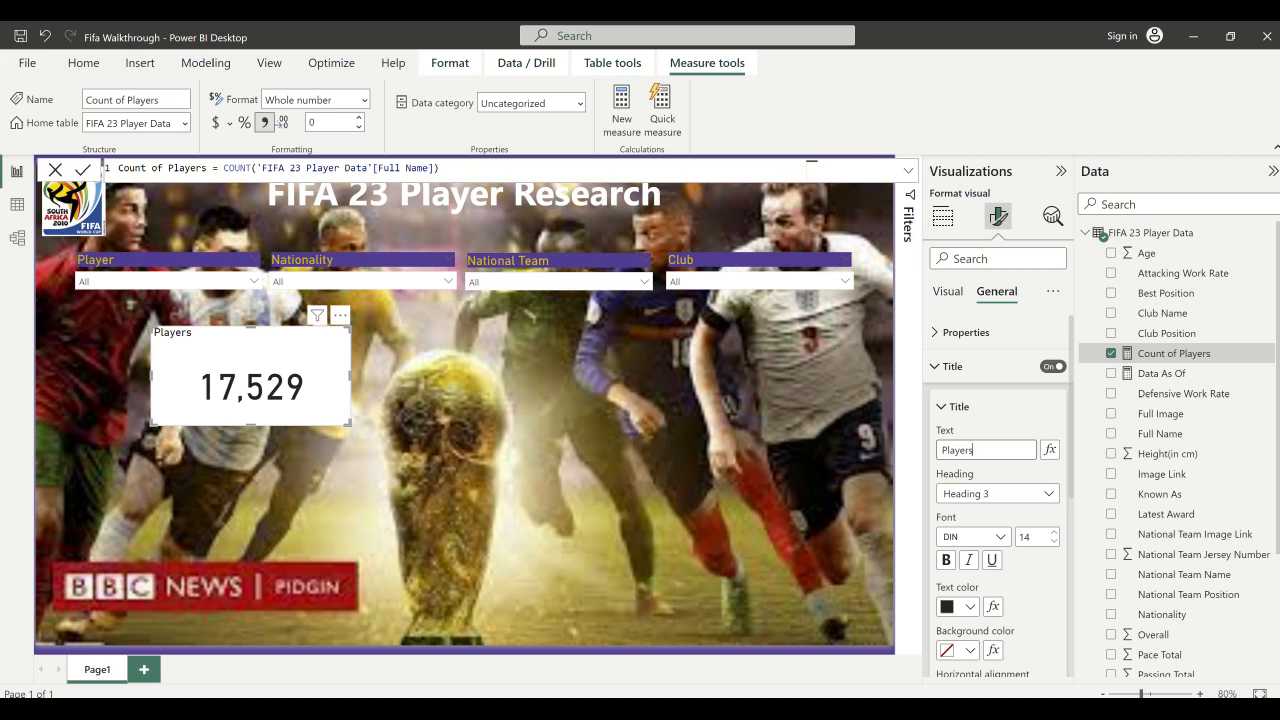
- Check the card titles in the finished Fifa 23 Player Research report and set the Players card's title font size to 20 in Fifa Walkthrough
{"action": "scroll", "coordinate": [963, 570], "scroll_direction": "down", "scroll_amount": 1}
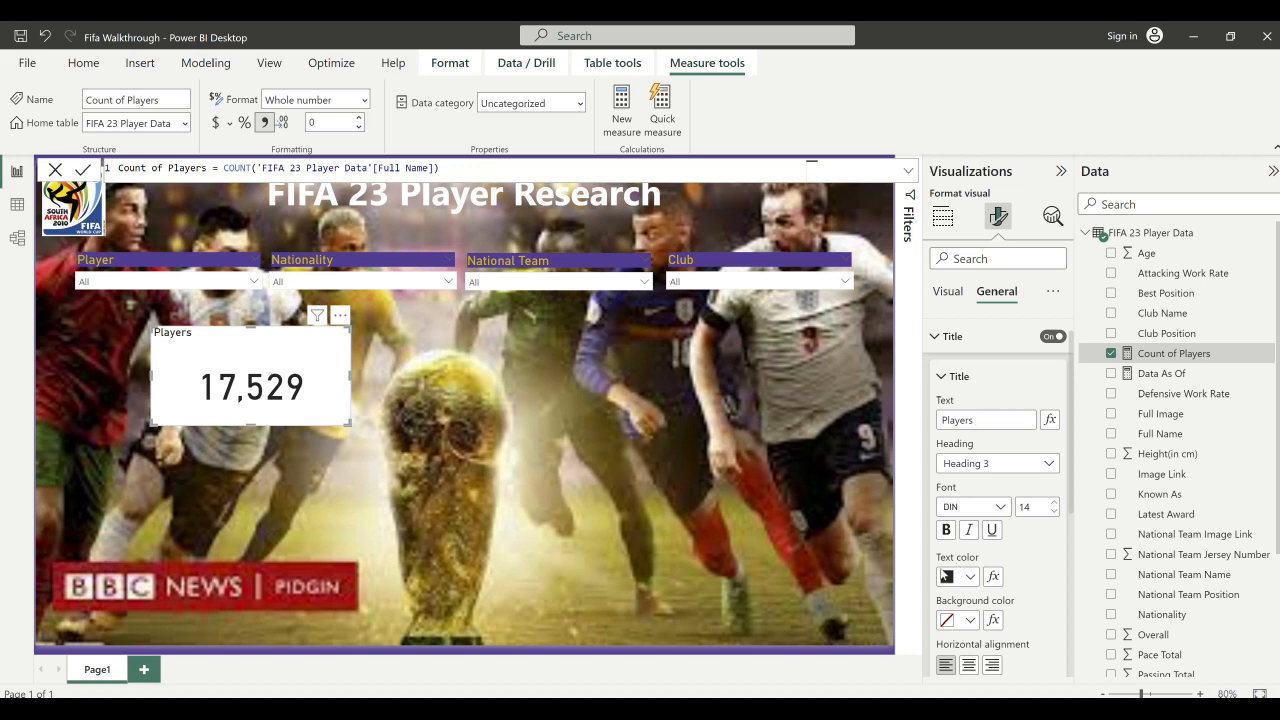
{"action": "mouse_move", "coordinate": [818, 690]}
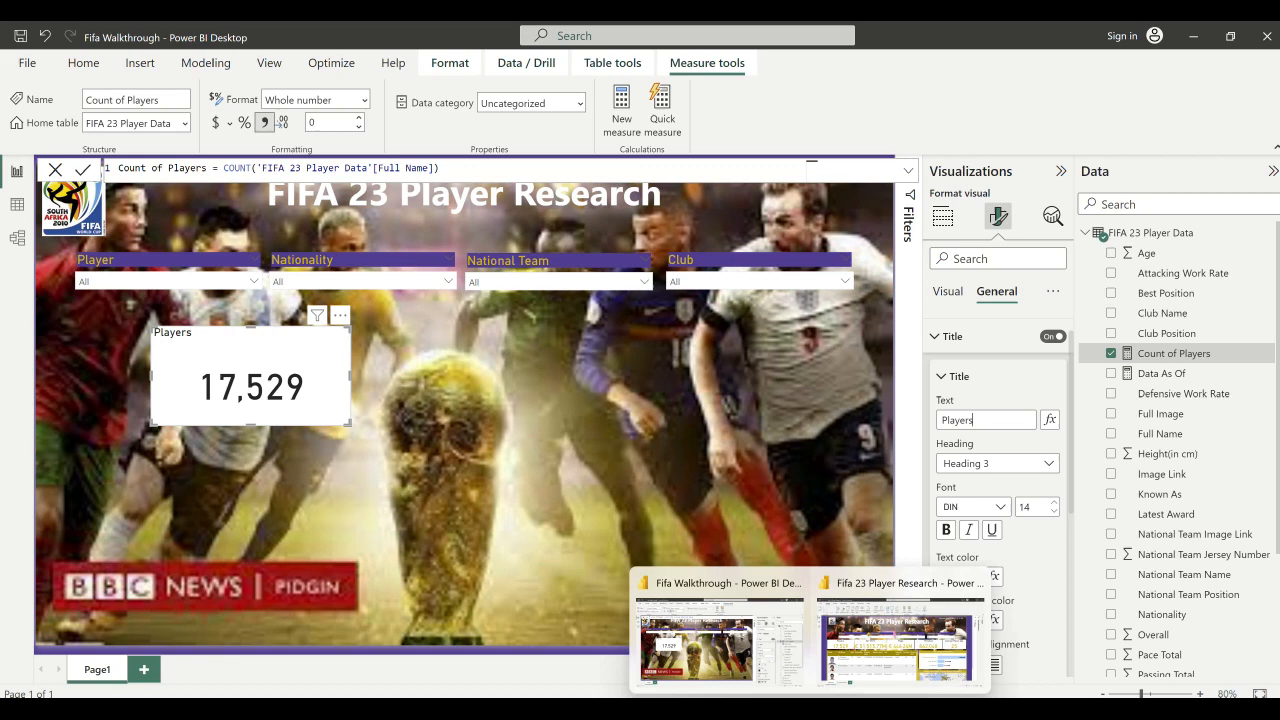
{"action": "left_click", "coordinate": [887, 660]}
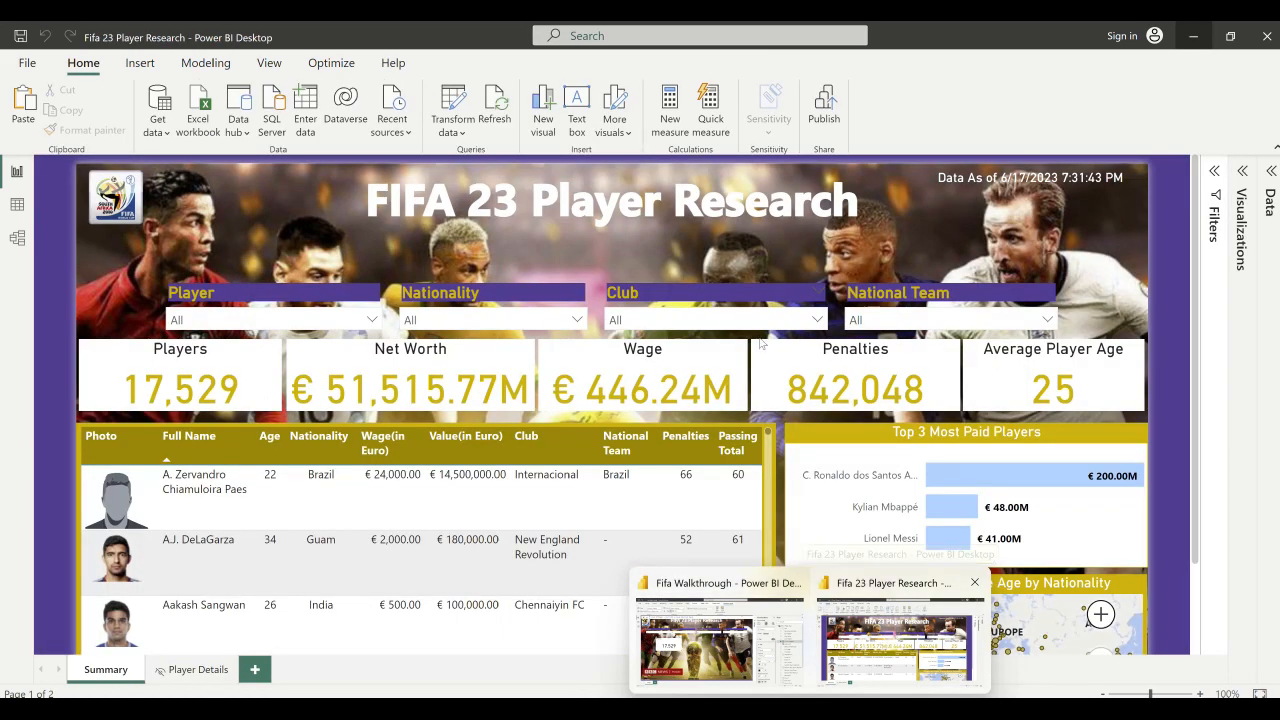
{"action": "left_click", "coordinate": [720, 640]}
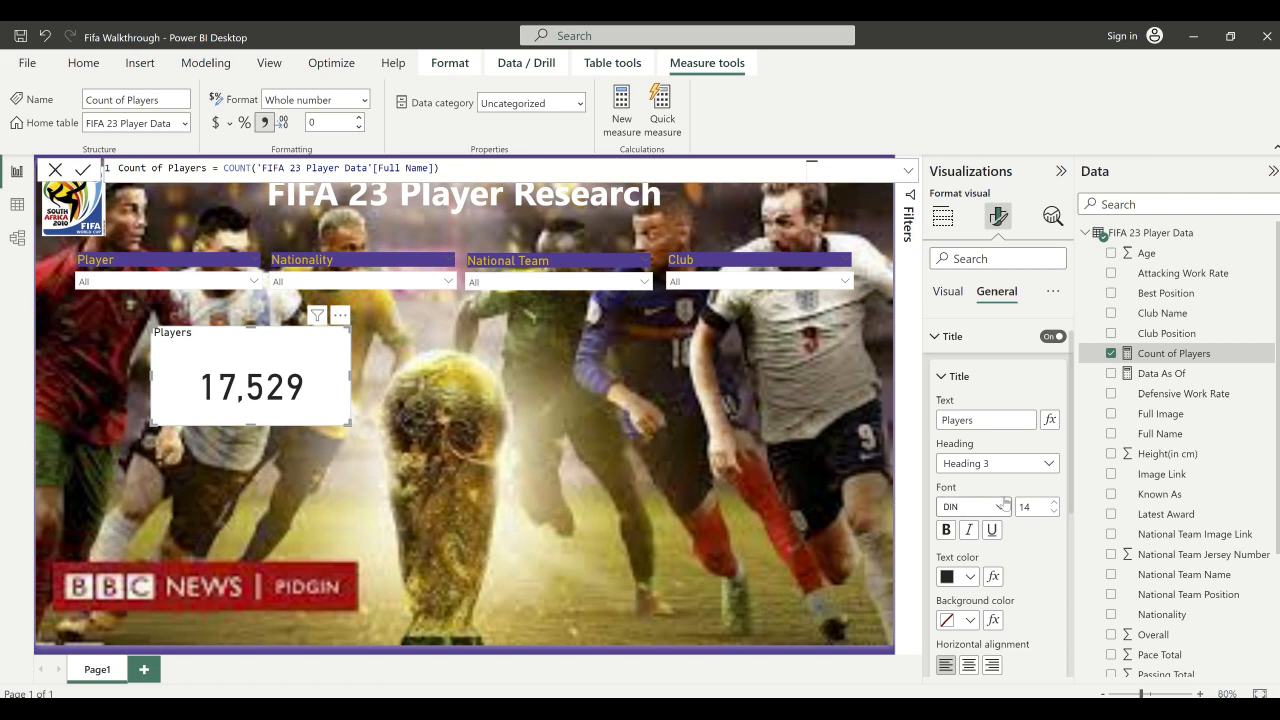
{"action": "left_click", "coordinate": [1056, 504]}
{"action": "left_click", "coordinate": [1056, 504]}
{"action": "left_click", "coordinate": [1056, 504]}
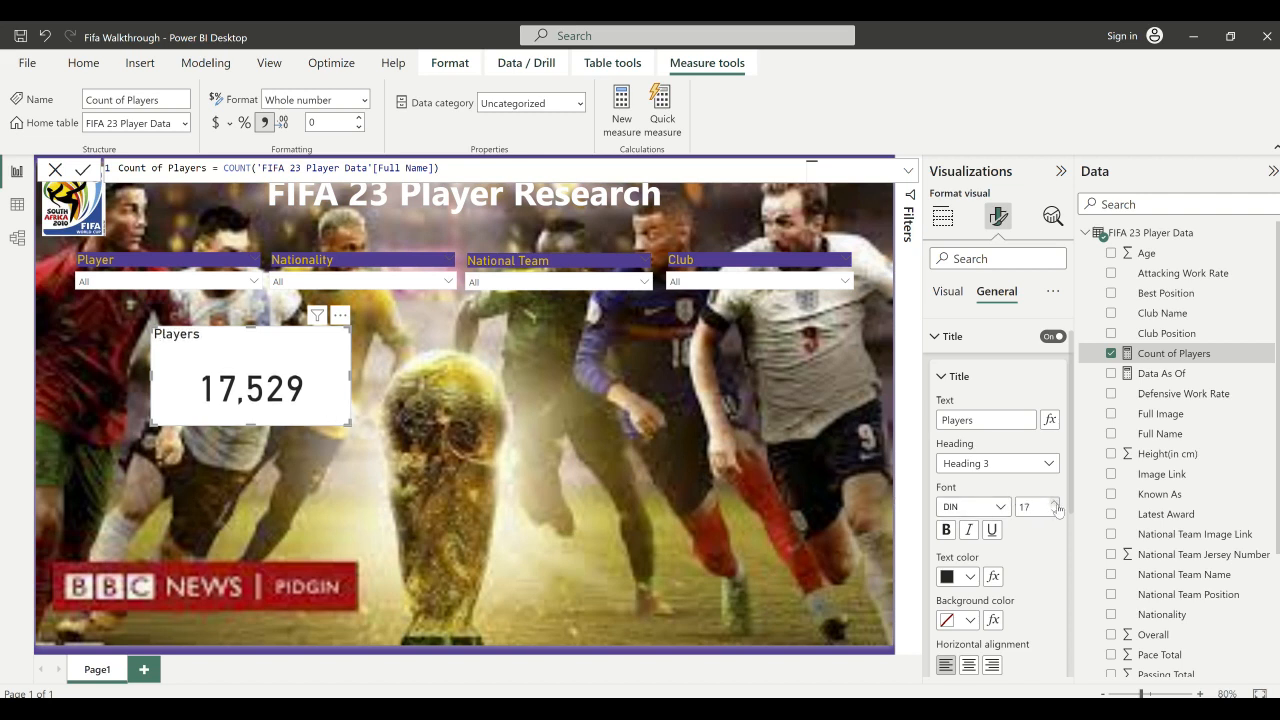
{"action": "left_click", "coordinate": [1056, 504]}
{"action": "left_click", "coordinate": [1056, 504]}
{"action": "left_click", "coordinate": [1056, 504]}
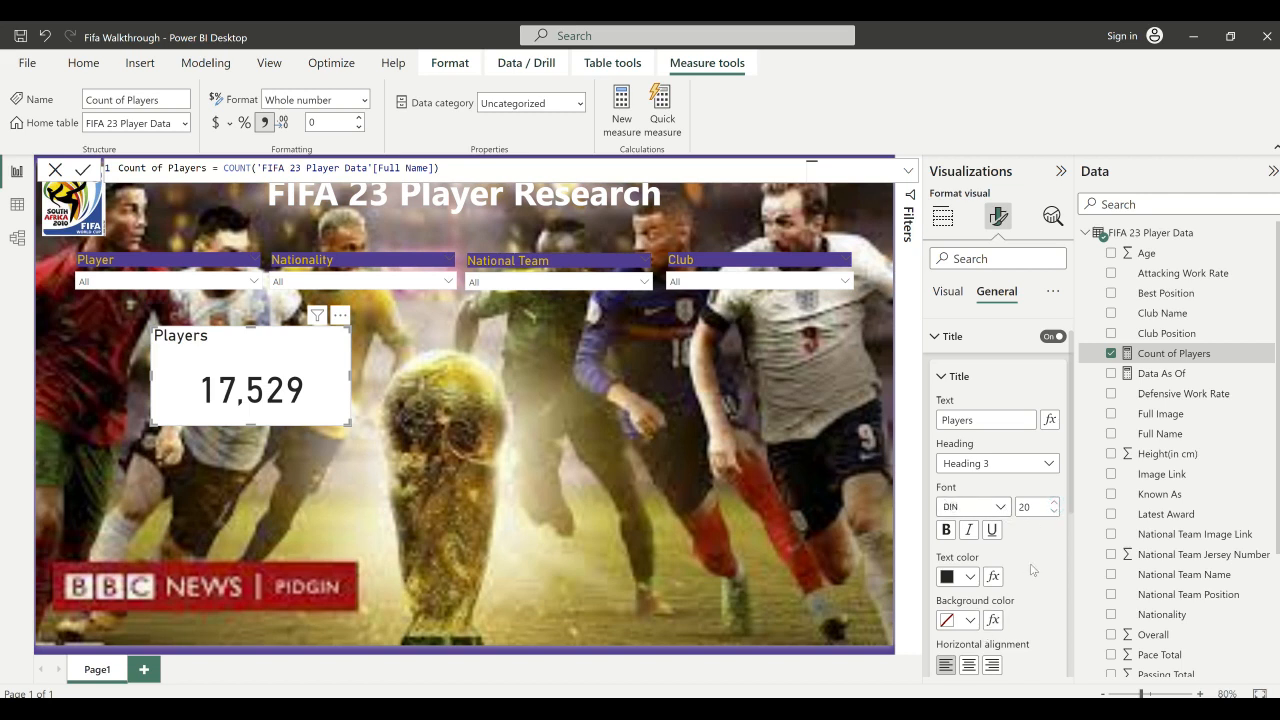
- Center the Players card's title horizontally
{"action": "scroll", "coordinate": [1033, 570], "scroll_direction": "down", "scroll_amount": 1}
{"action": "scroll", "coordinate": [1033, 570], "scroll_direction": "down", "scroll_amount": 1}
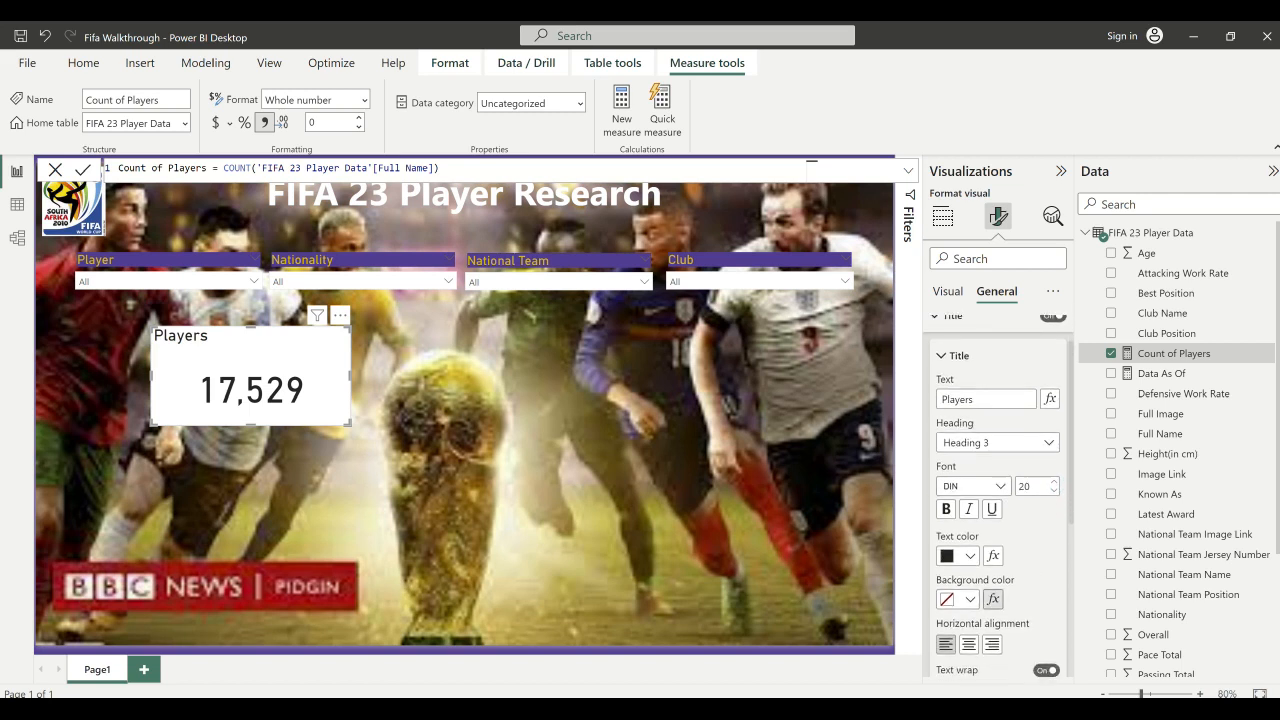
{"action": "left_click", "coordinate": [969, 647]}
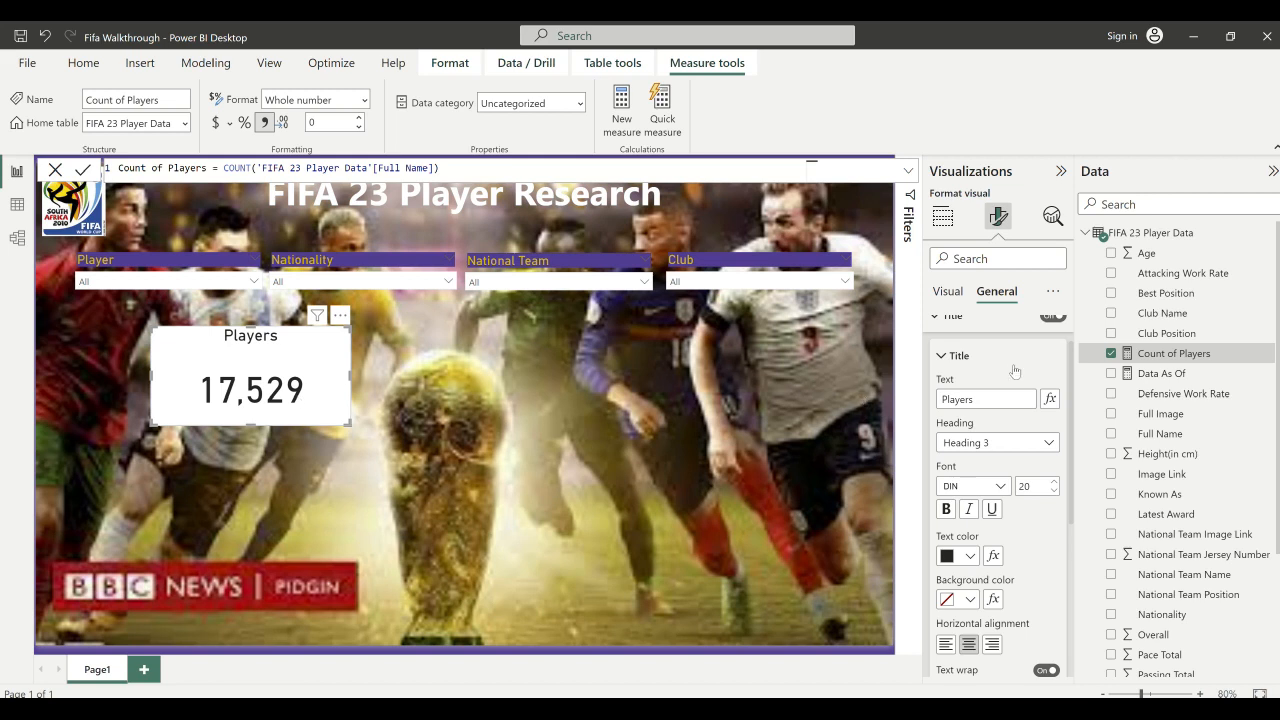
{"action": "scroll", "coordinate": [1014, 371], "scroll_direction": "up", "scroll_amount": 1}
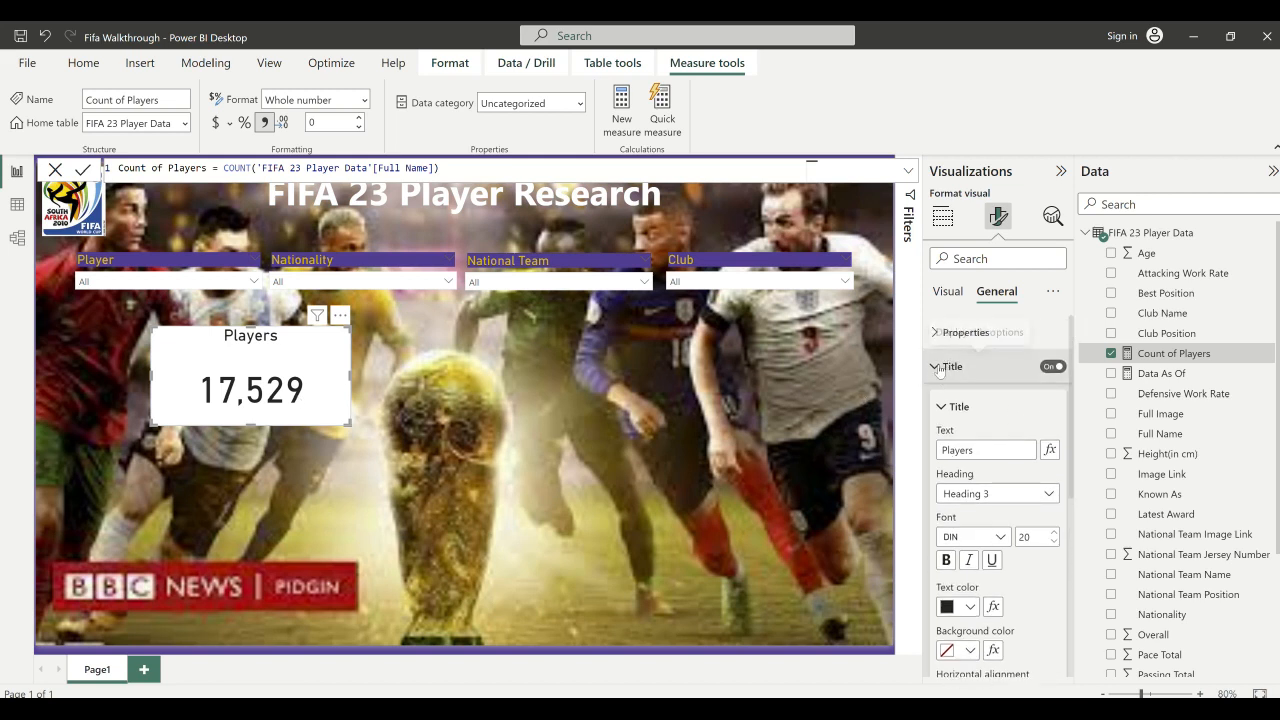
- Change the color of the Players card's callout value to the recently used gold
{"action": "left_click", "coordinate": [945, 292]}
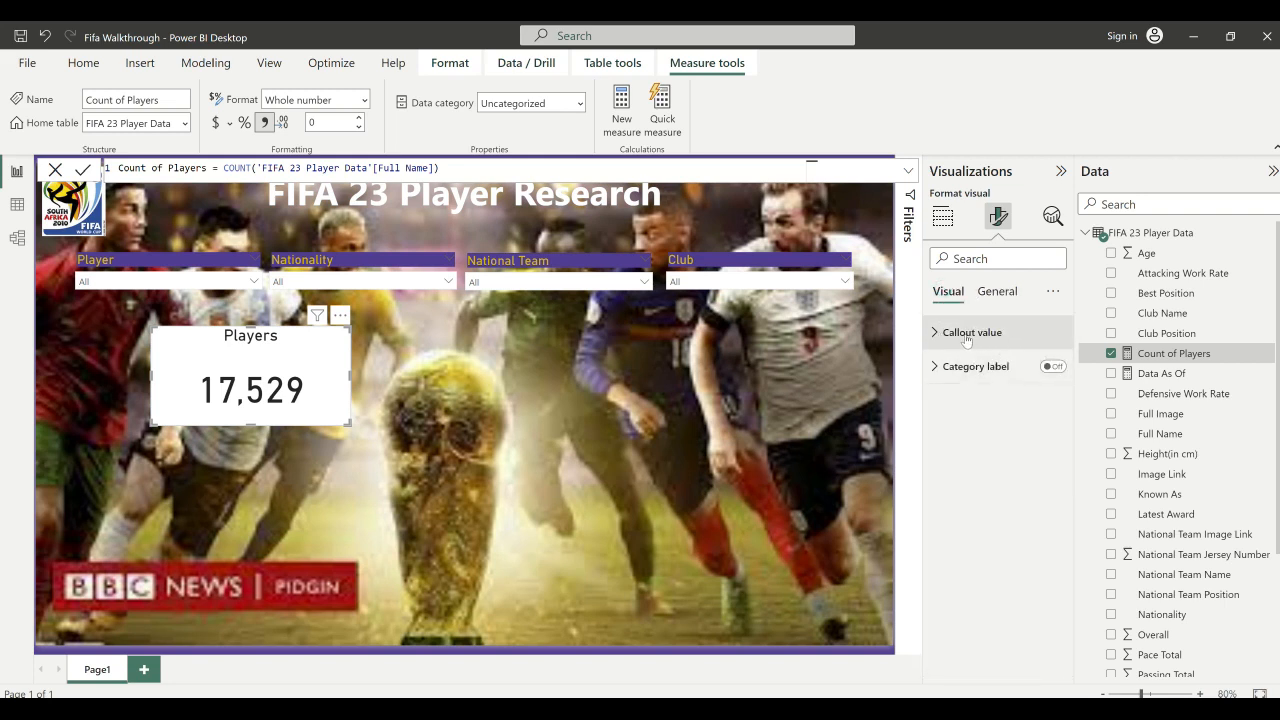
{"action": "left_click", "coordinate": [970, 333]}
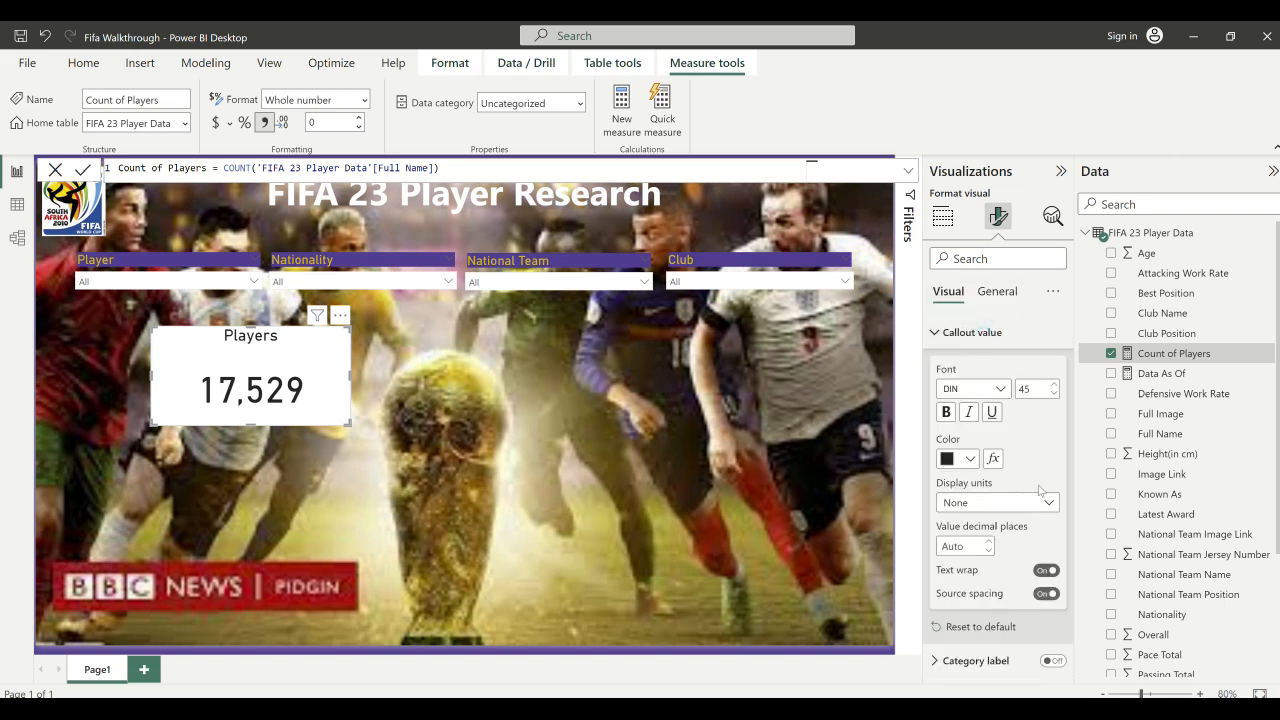
{"action": "left_click", "coordinate": [968, 457]}
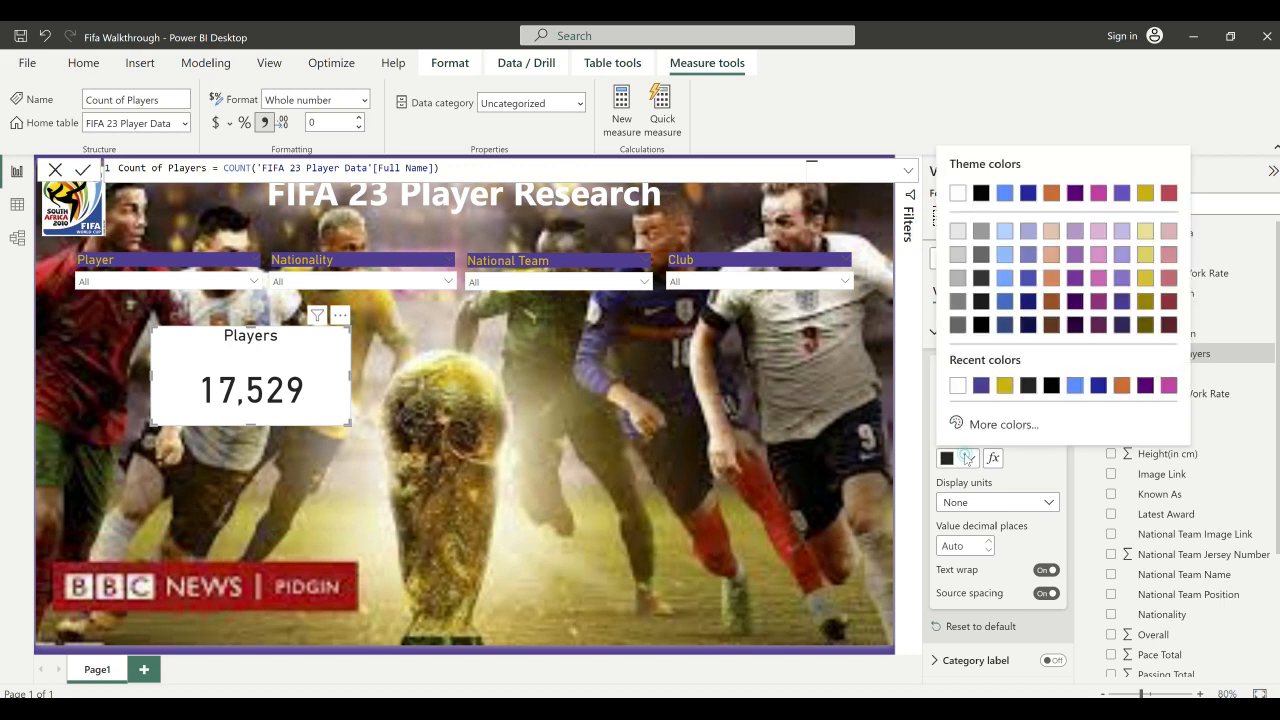
{"action": "left_click", "coordinate": [1004, 386]}
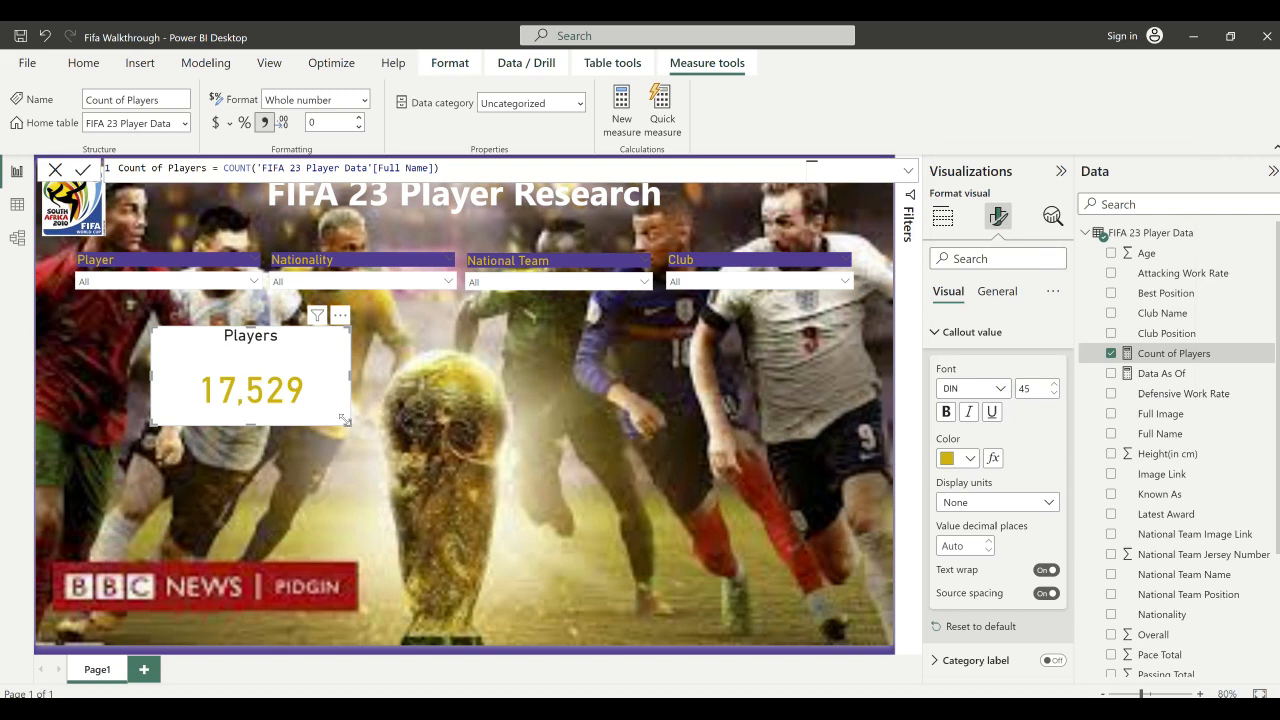
- Move the Players card under the Player slicer and set its height to 86 and width to 242
{"action": "left_click_drag", "start_coordinate": [345, 421], "coordinate": [176, 372]}
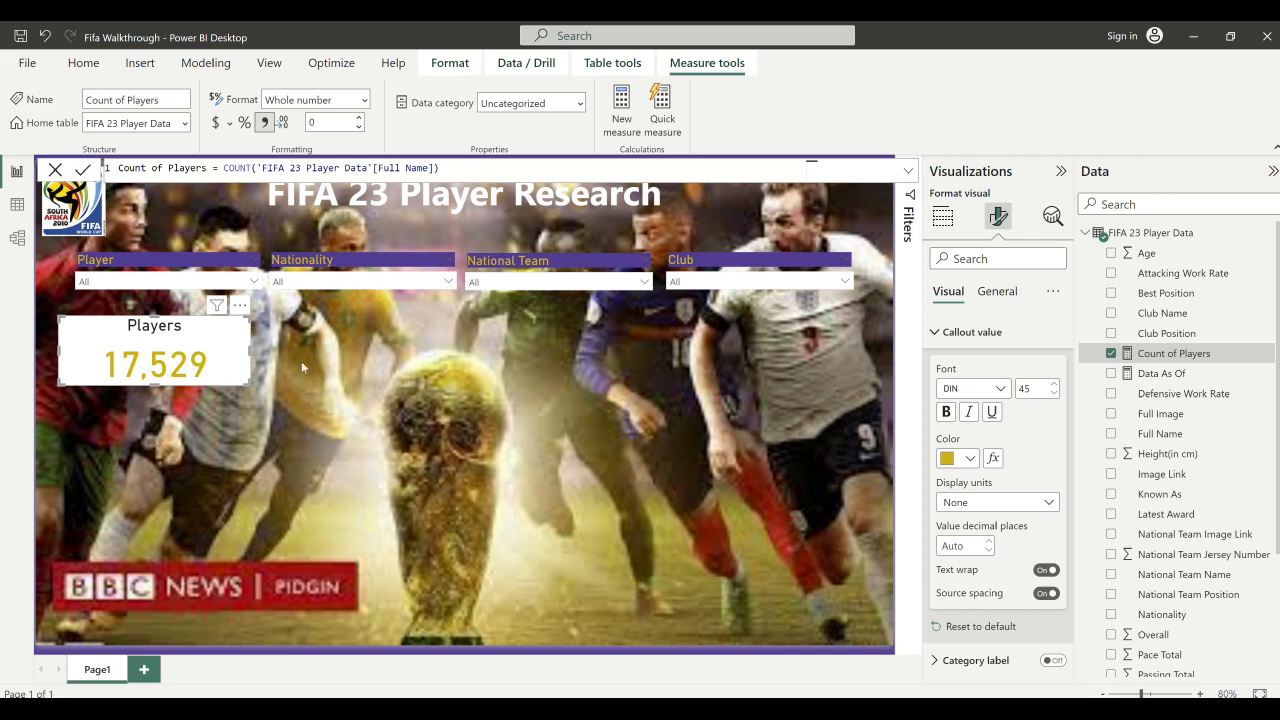
{"action": "left_click", "coordinate": [1003, 295]}
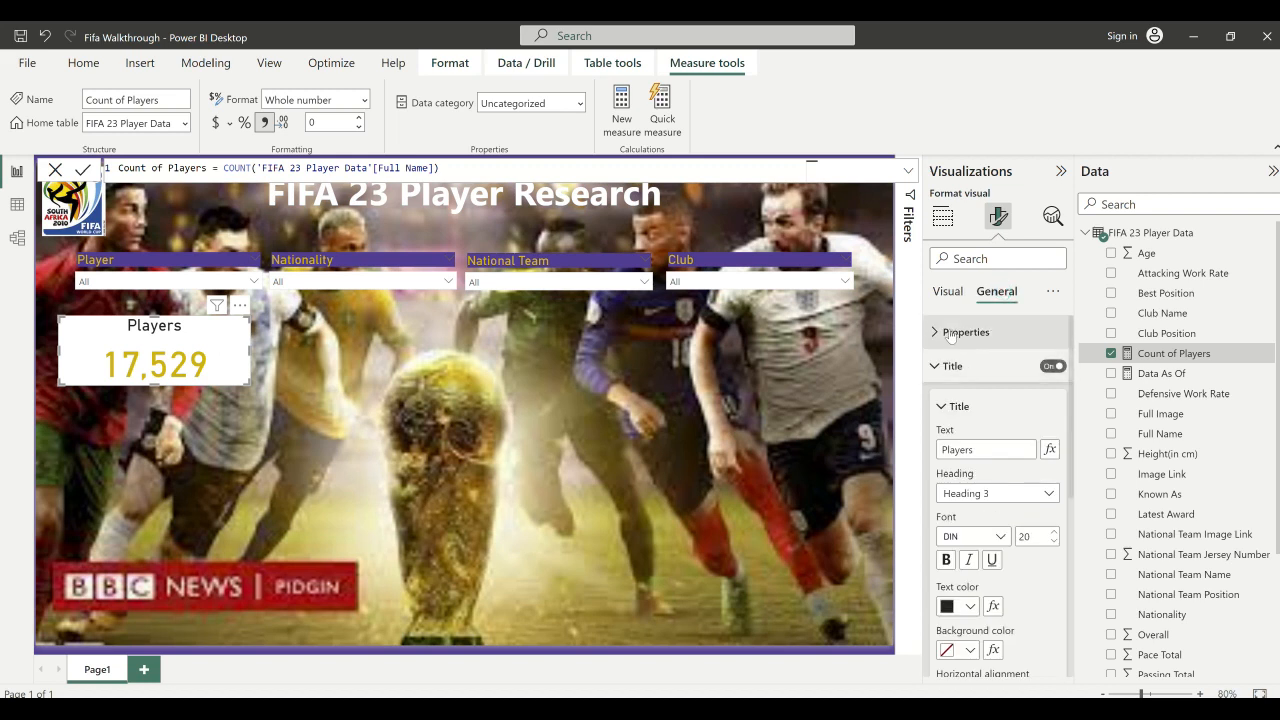
{"action": "left_click", "coordinate": [966, 340]}
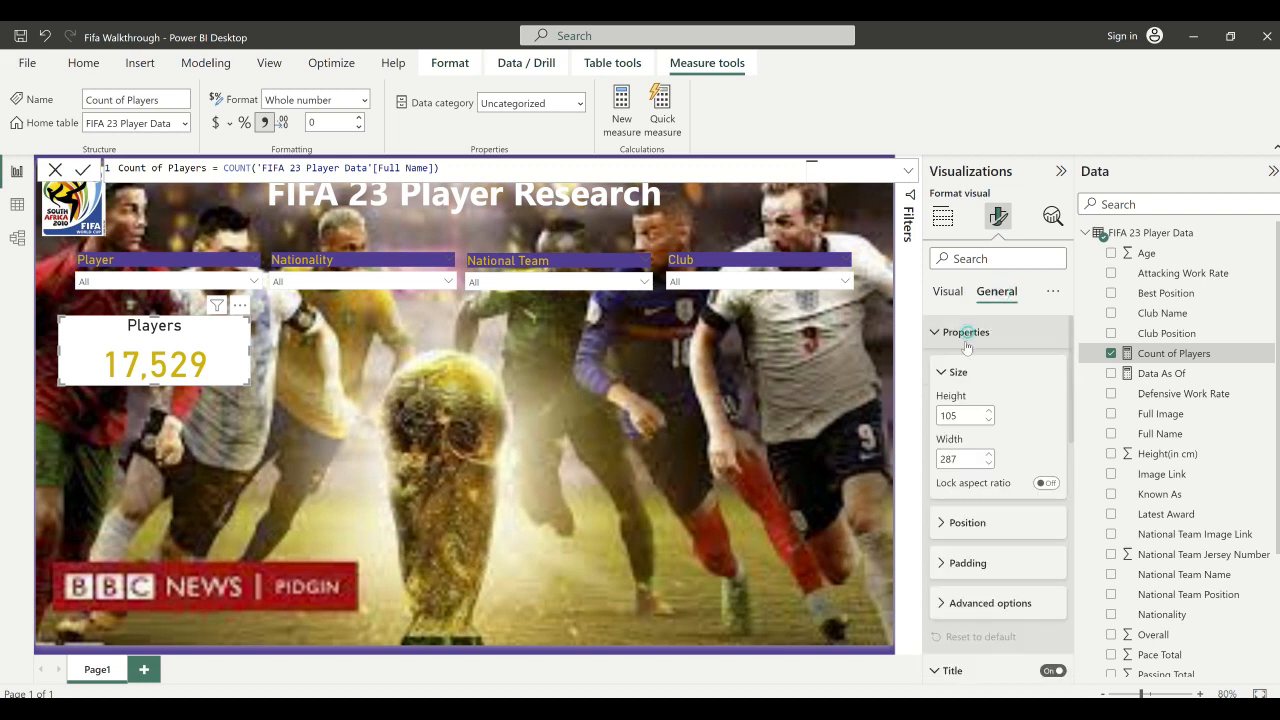
{"action": "left_click", "coordinate": [961, 424]}
{"action": "type", "text": "86"}
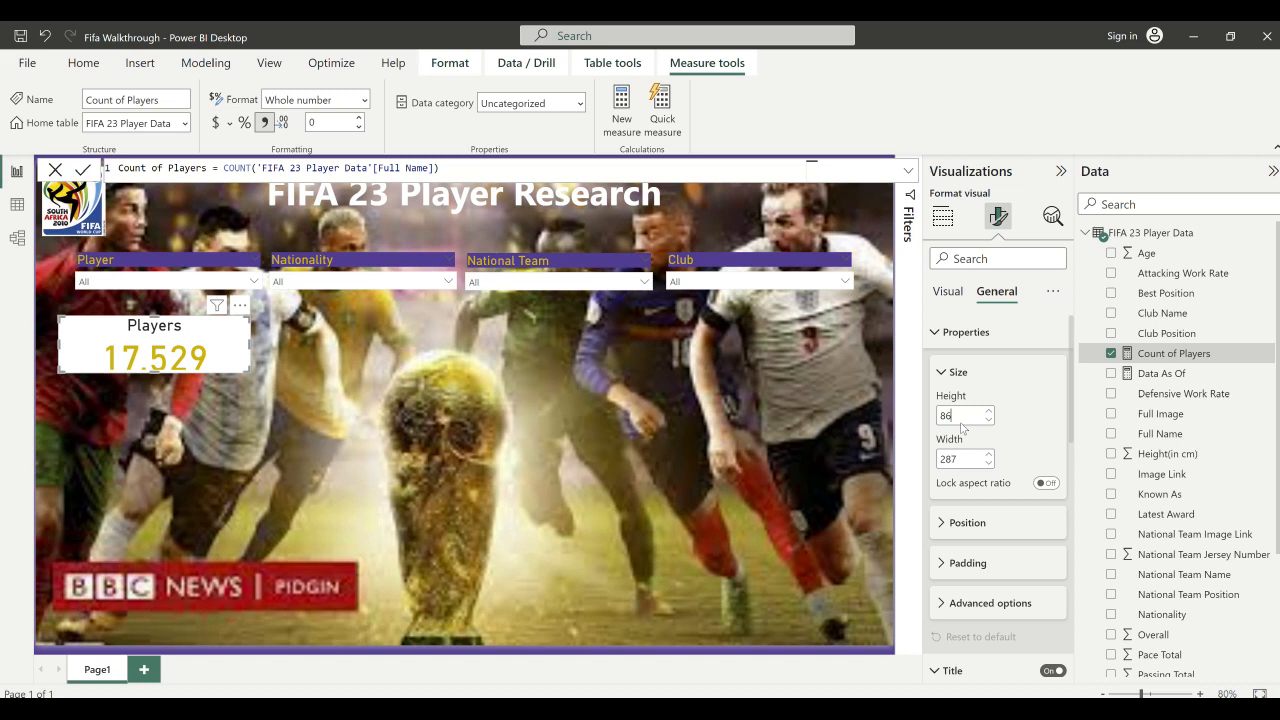
{"action": "key", "text": "Tab"}
{"action": "type", "text": "242"}
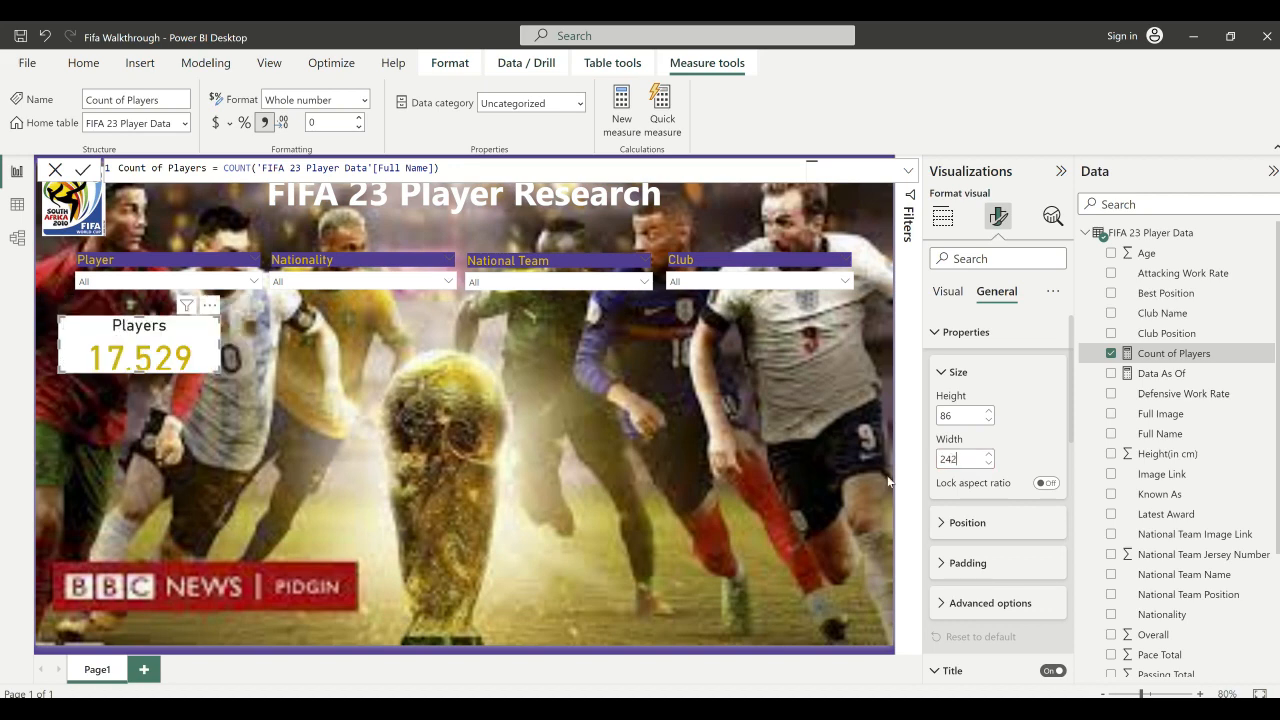
- Increase the Players card's height so its value fits, and shift the card toward the canvas edge below the Player slicer
{"action": "left_click", "coordinate": [729, 488]}
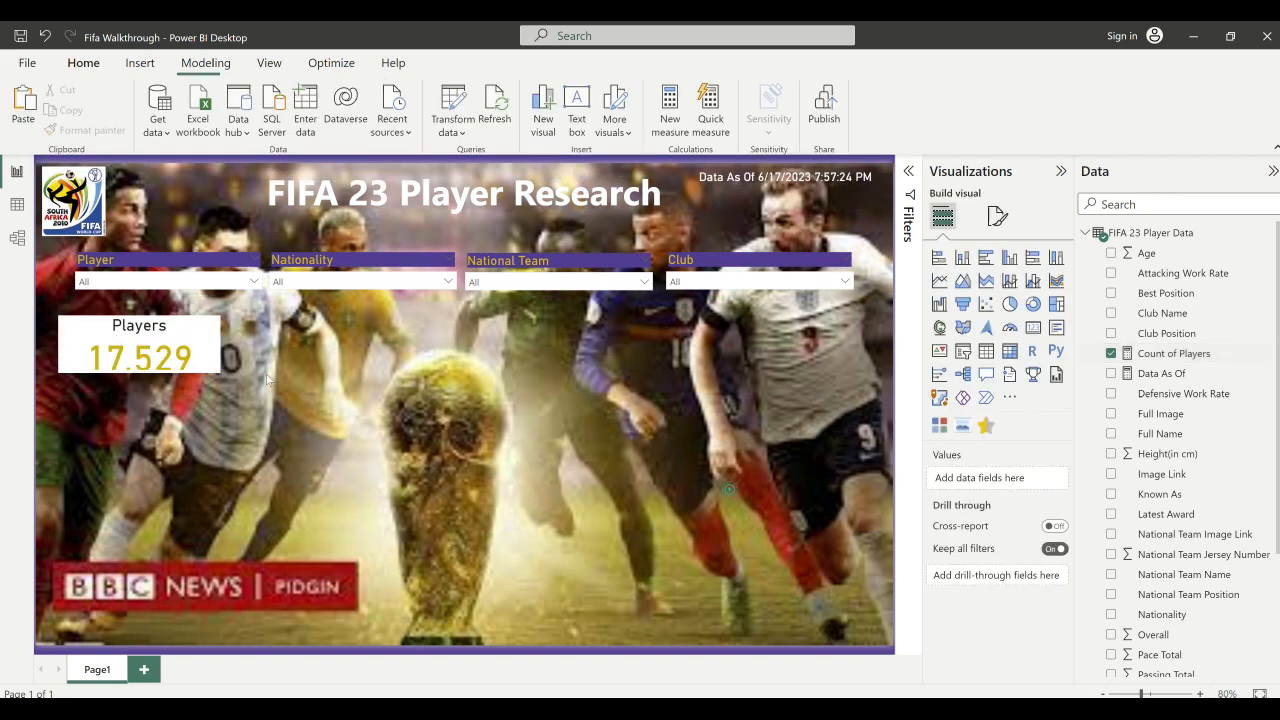
{"action": "left_click", "coordinate": [140, 368]}
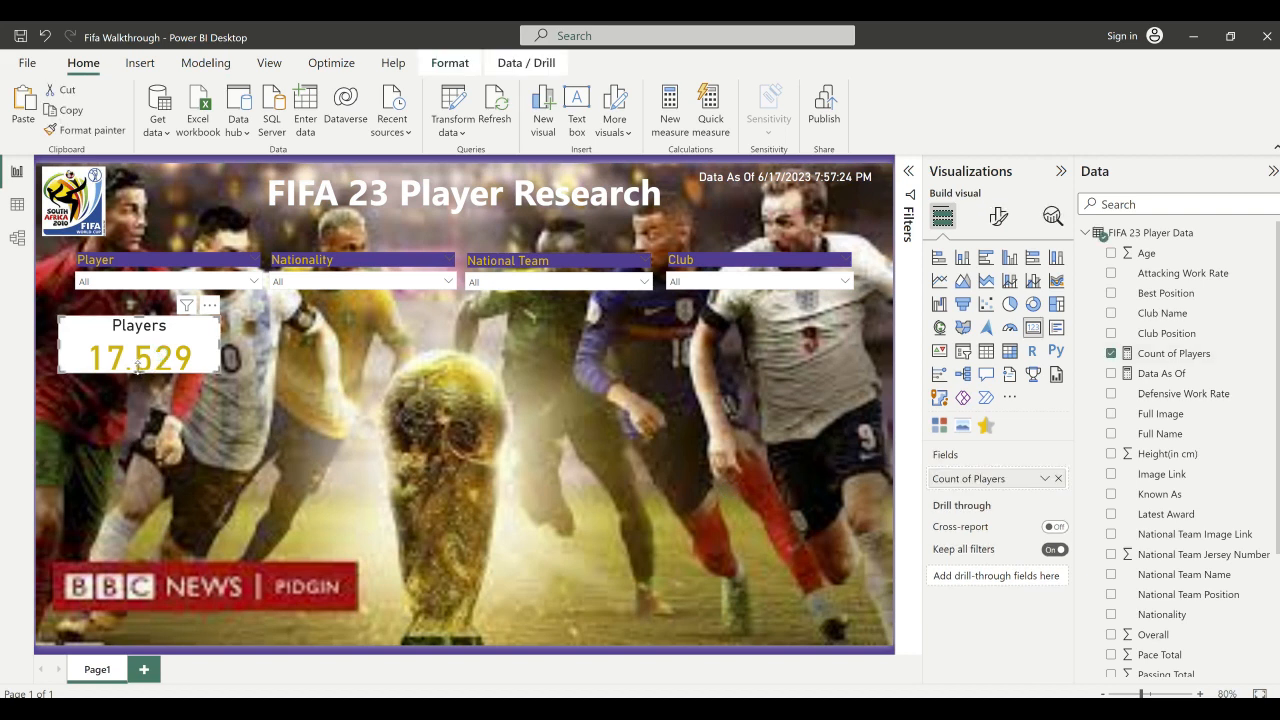
{"action": "mouse_move", "coordinate": [138, 370]}
{"action": "left_mouse_down"}
{"action": "mouse_move", "coordinate": [162, 365]}
{"action": "mouse_move", "coordinate": [152, 362]}
{"action": "left_mouse_up"}
{"action": "left_click", "coordinate": [355, 336]}
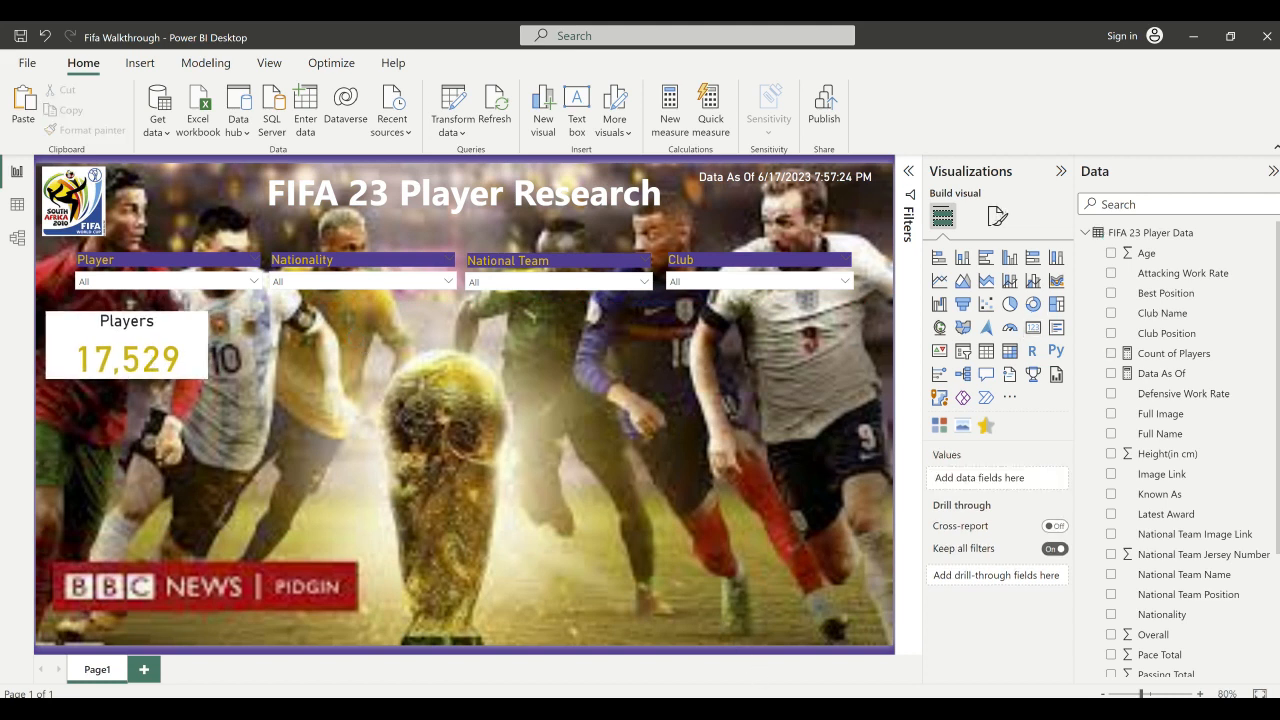
- Check the cards in the finished Fifa 23 Player Research report and create Sum of Wages = SUM('FIFA 23 Player Data'[Wage(in Euro)]) in Fifa Walkthrough
{"action": "mouse_move", "coordinate": [800, 708]}
{"action": "left_click", "coordinate": [900, 640]}
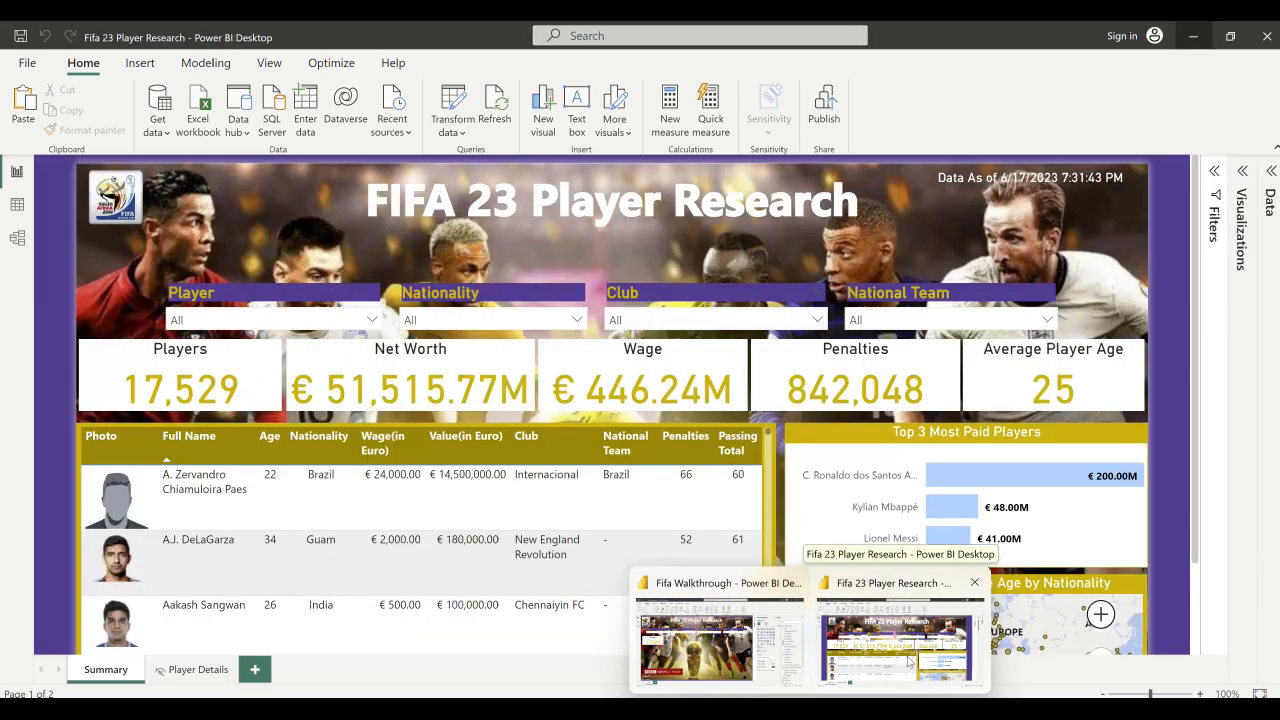
{"action": "left_click", "coordinate": [720, 640]}
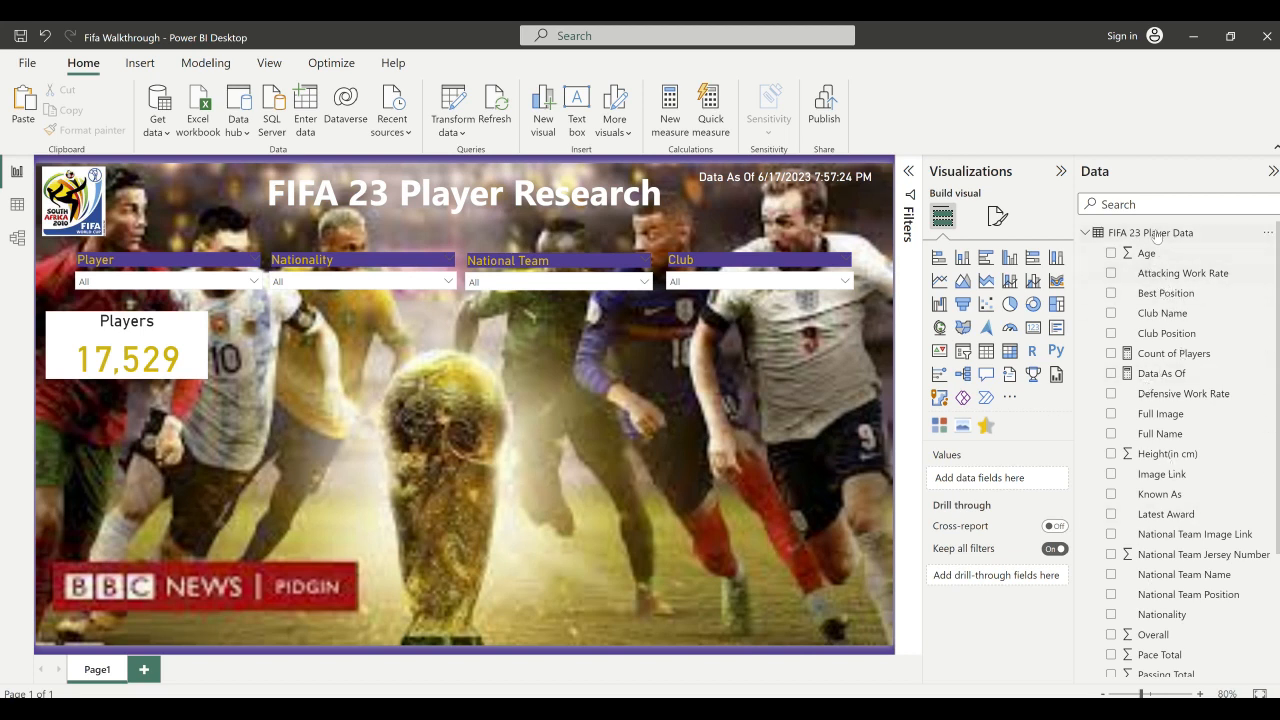
{"action": "mouse_move", "coordinate": [1156, 234]}
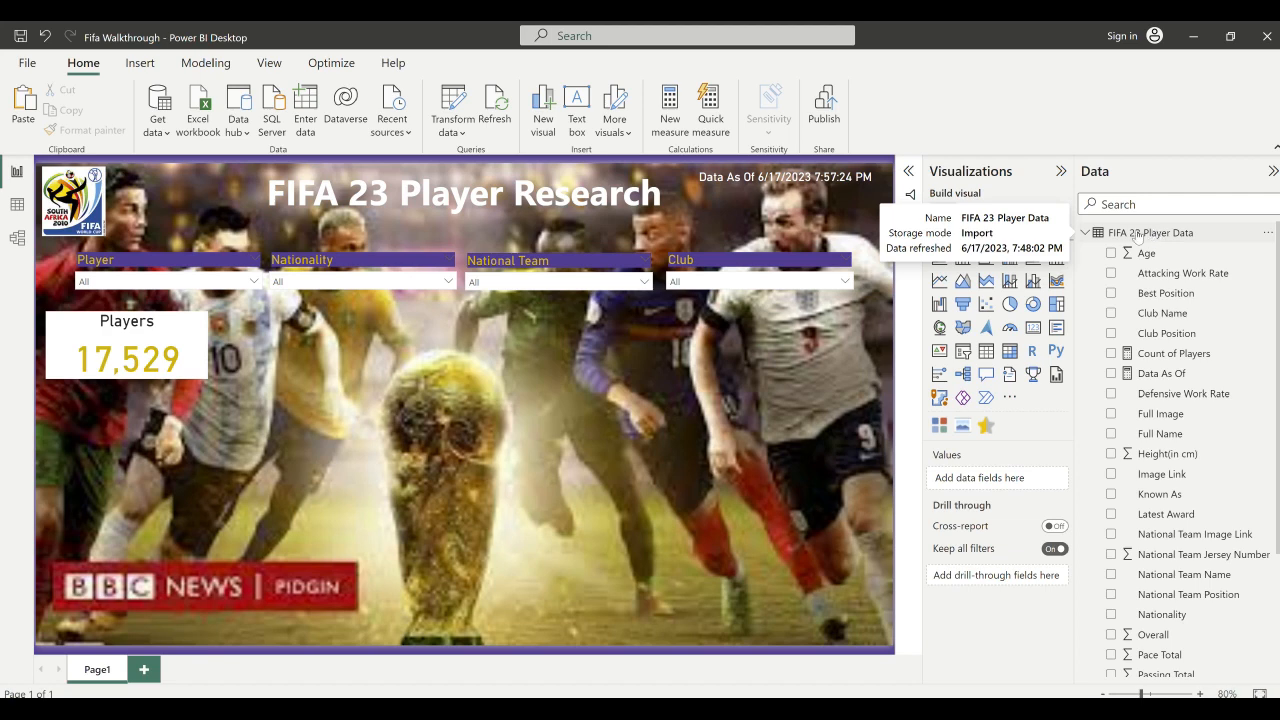
{"action": "right_click", "coordinate": [1136, 235]}
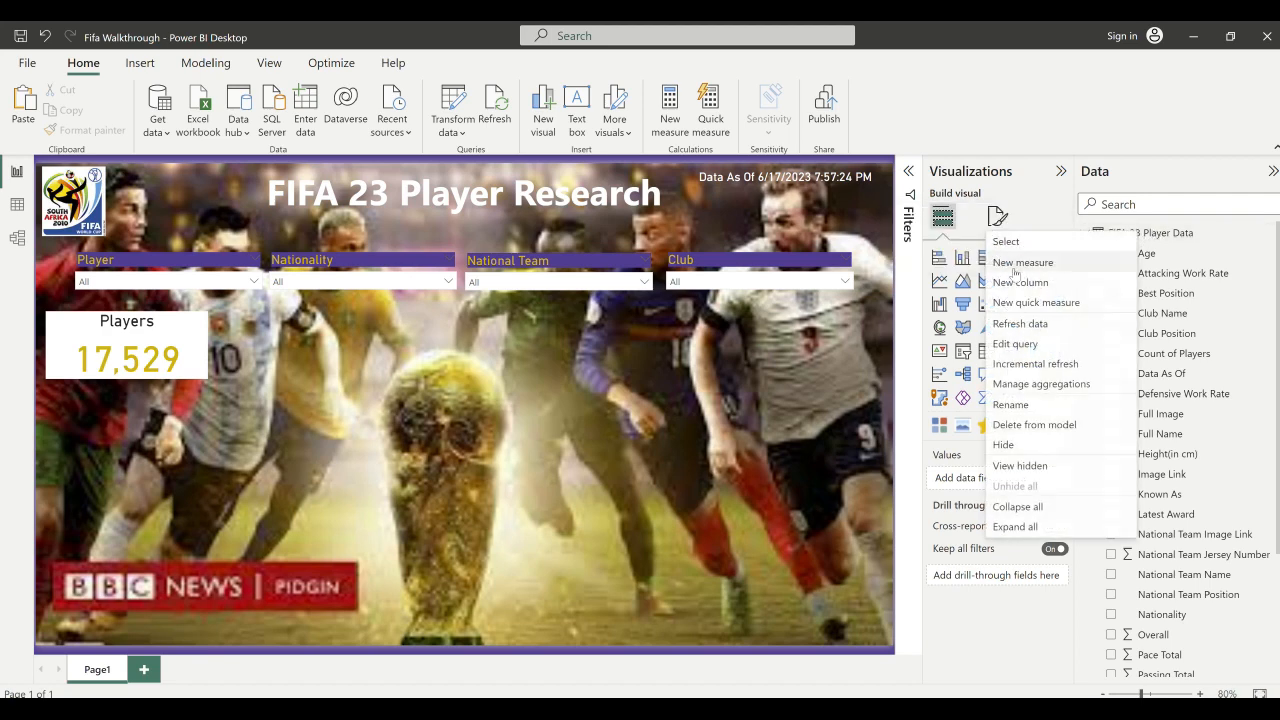
{"action": "left_click", "coordinate": [1031, 264]}
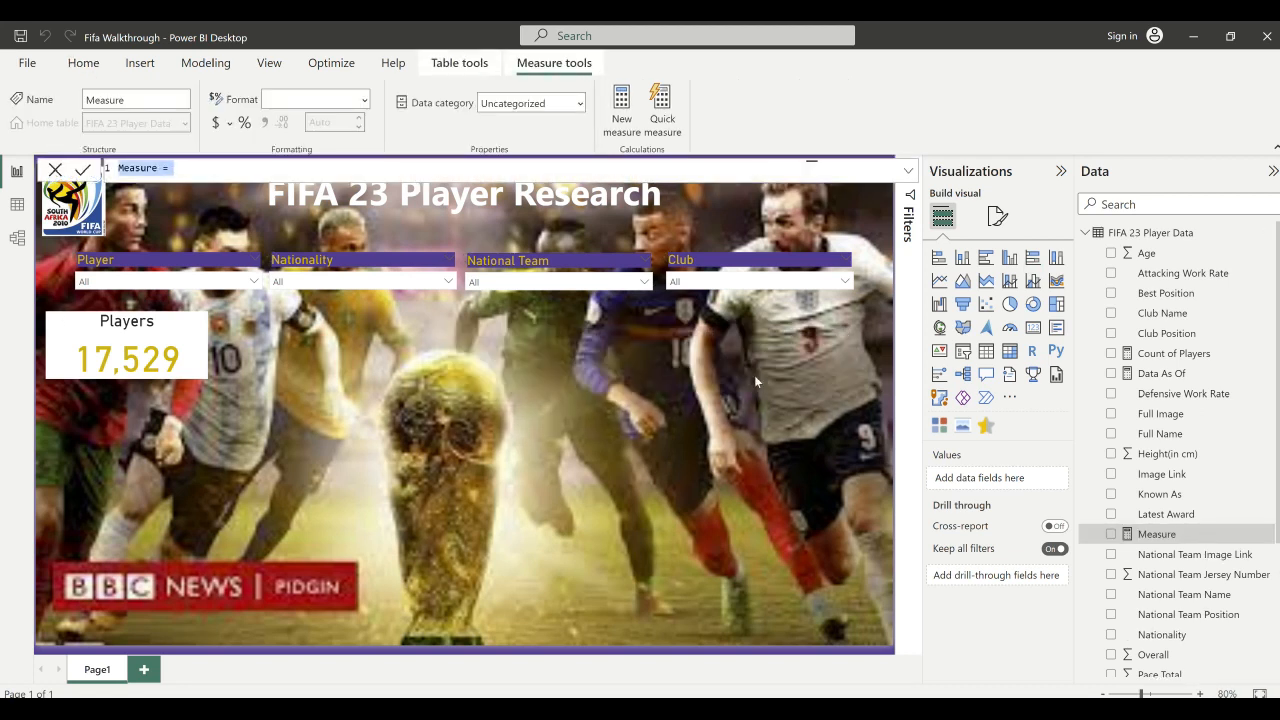
{"action": "type", "text": "Sum of Wages"}
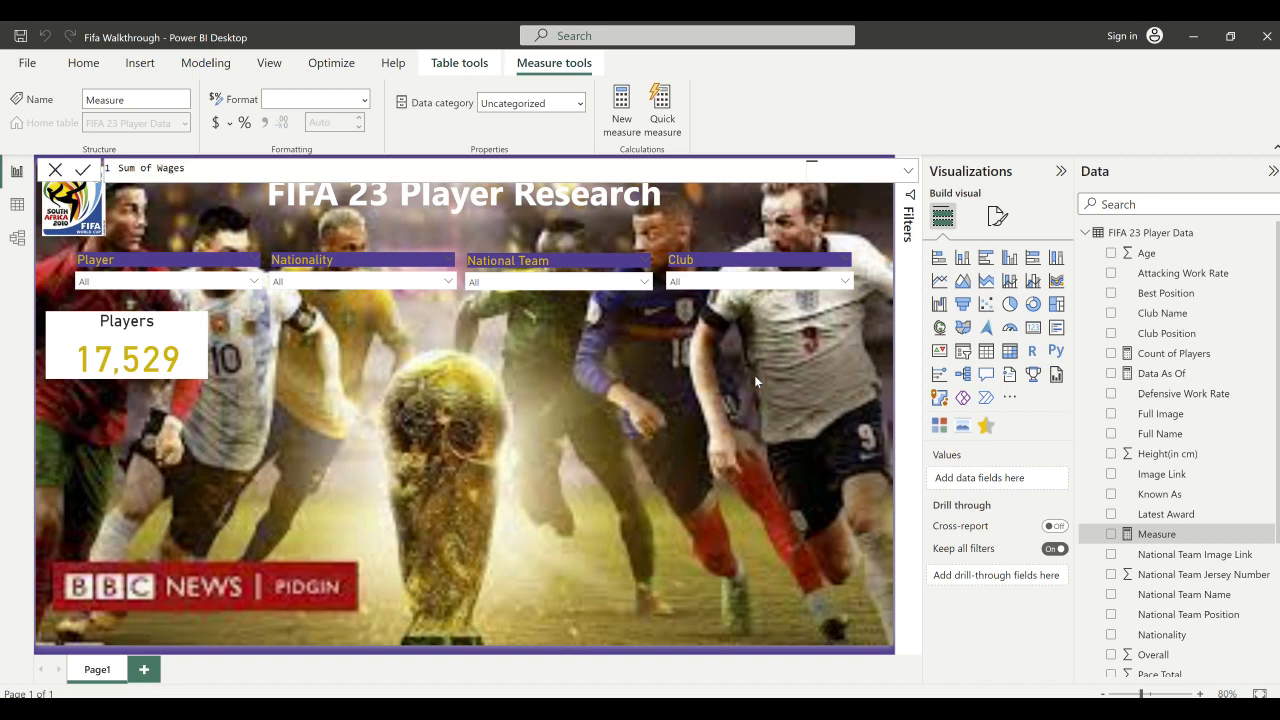
{"action": "type", "text": " = SUM"}
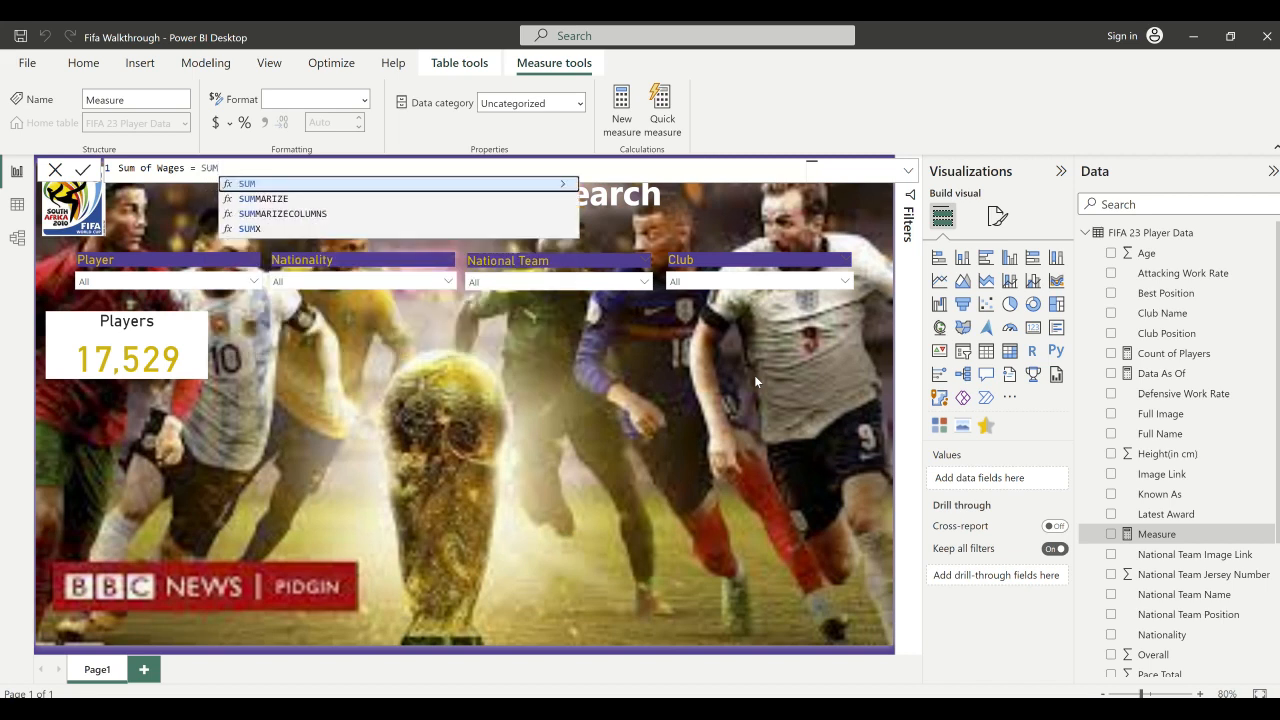
{"action": "left_click", "coordinate": [488, 184]}
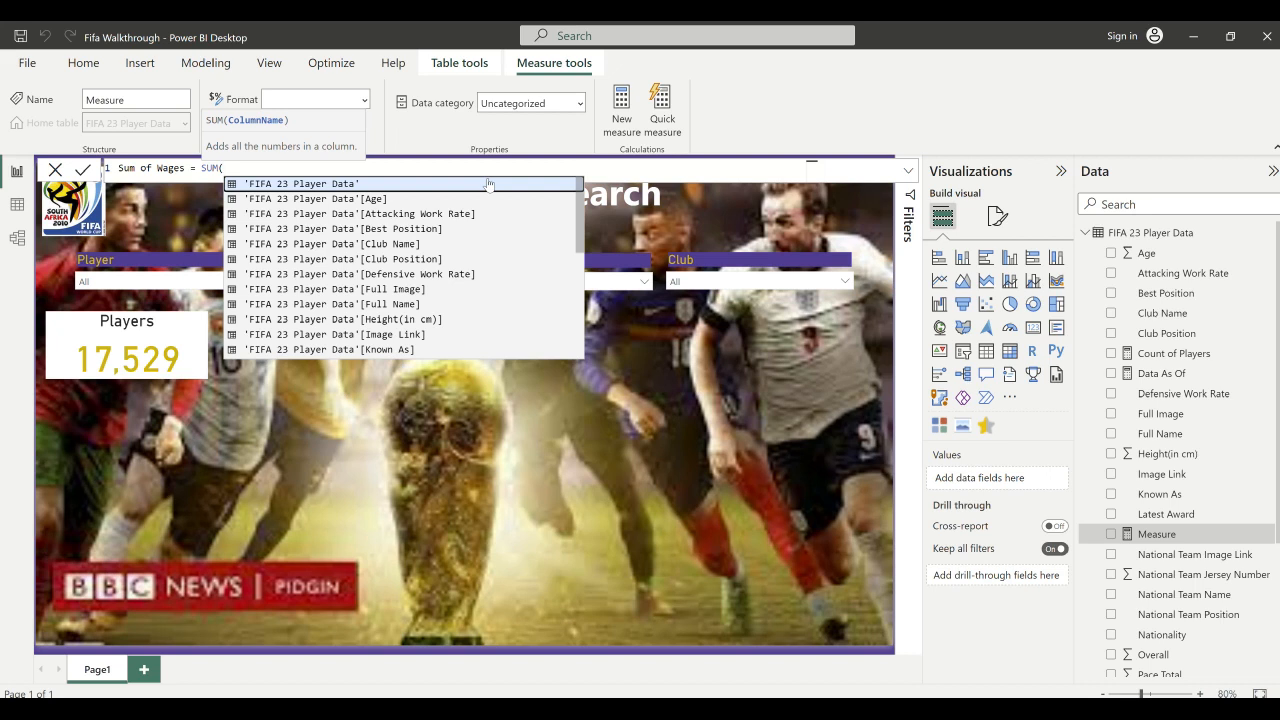
{"action": "type", "text": "wages"}
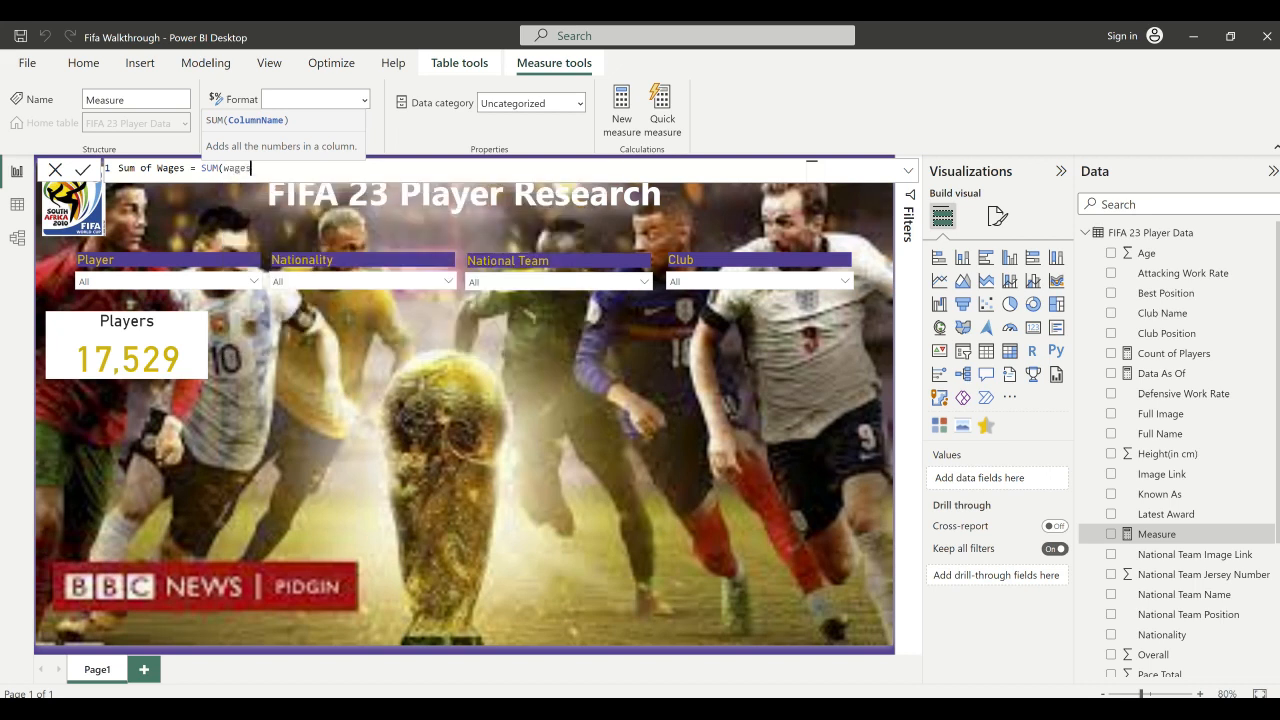
{"action": "key", "text": "BackSpace"}
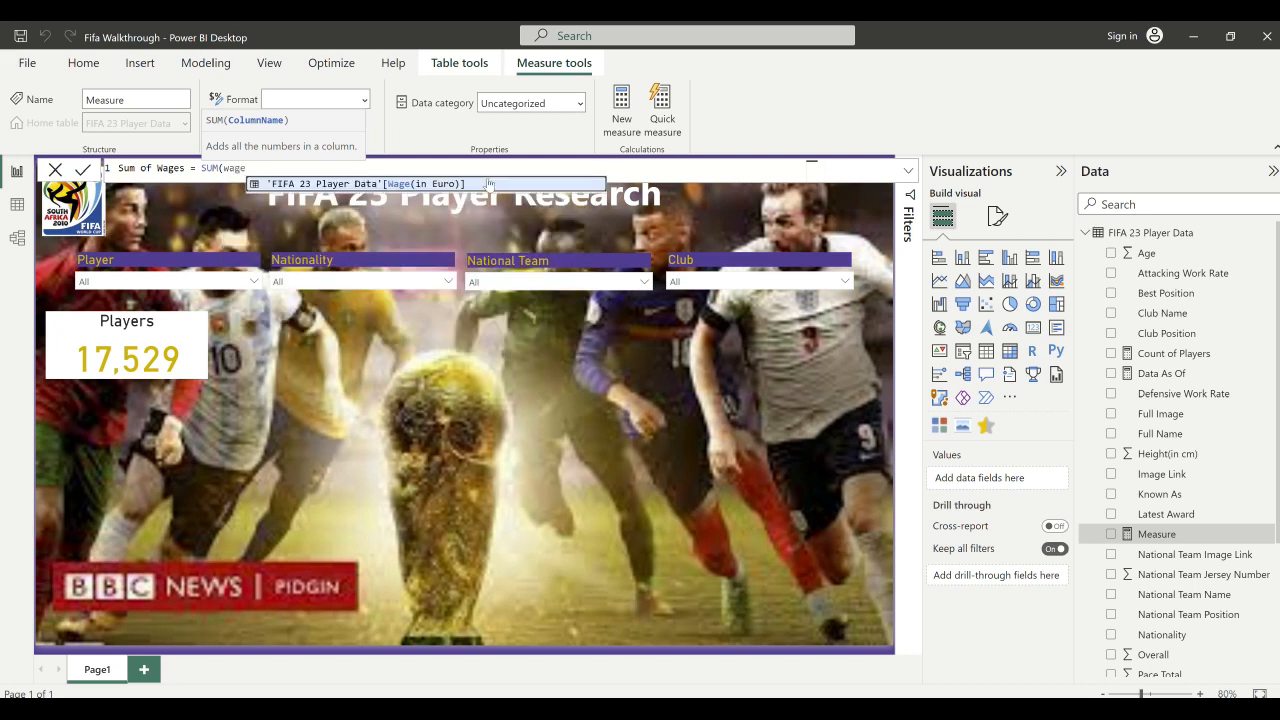
{"action": "left_click", "coordinate": [438, 186]}
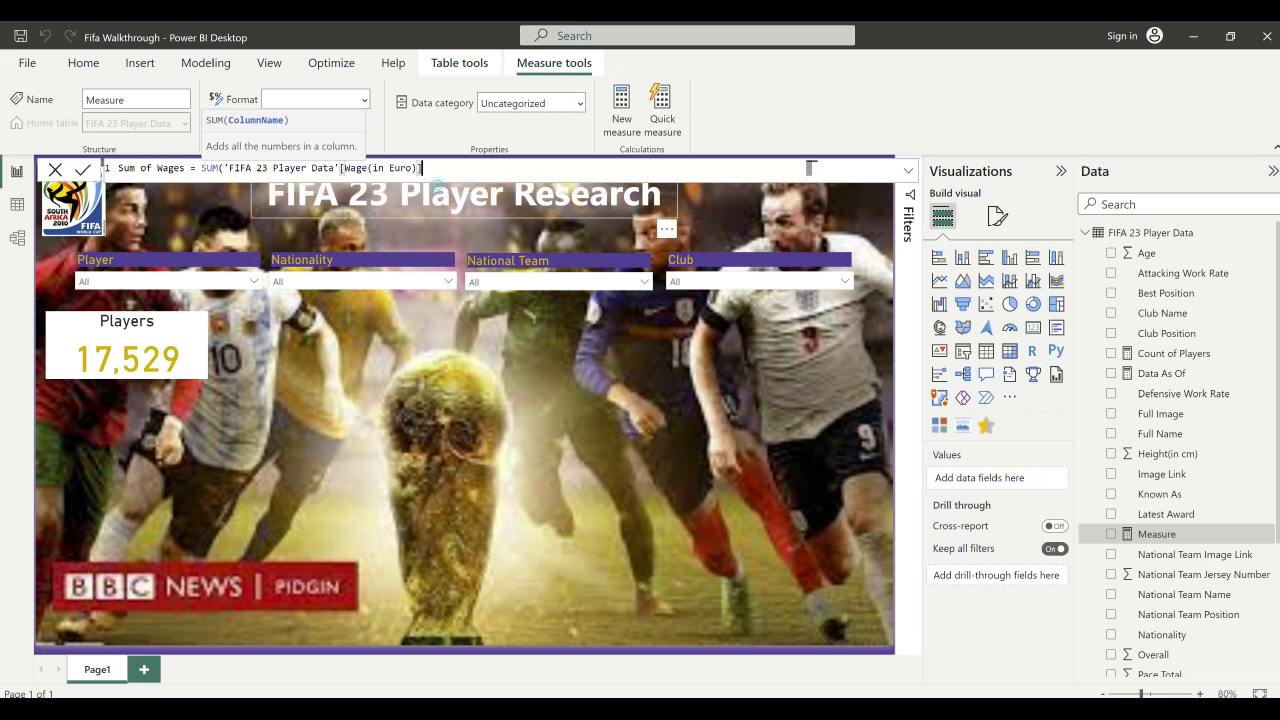
{"action": "type", "text": ")"}
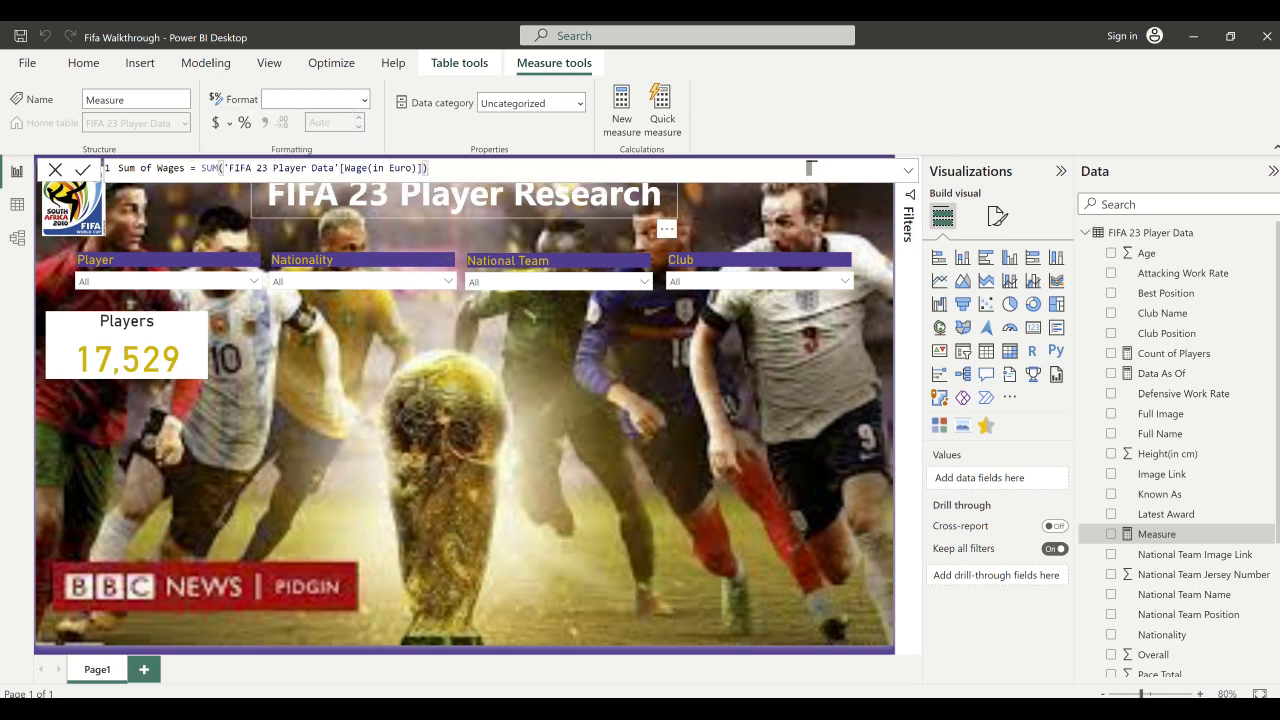
{"action": "key", "text": "Return"}
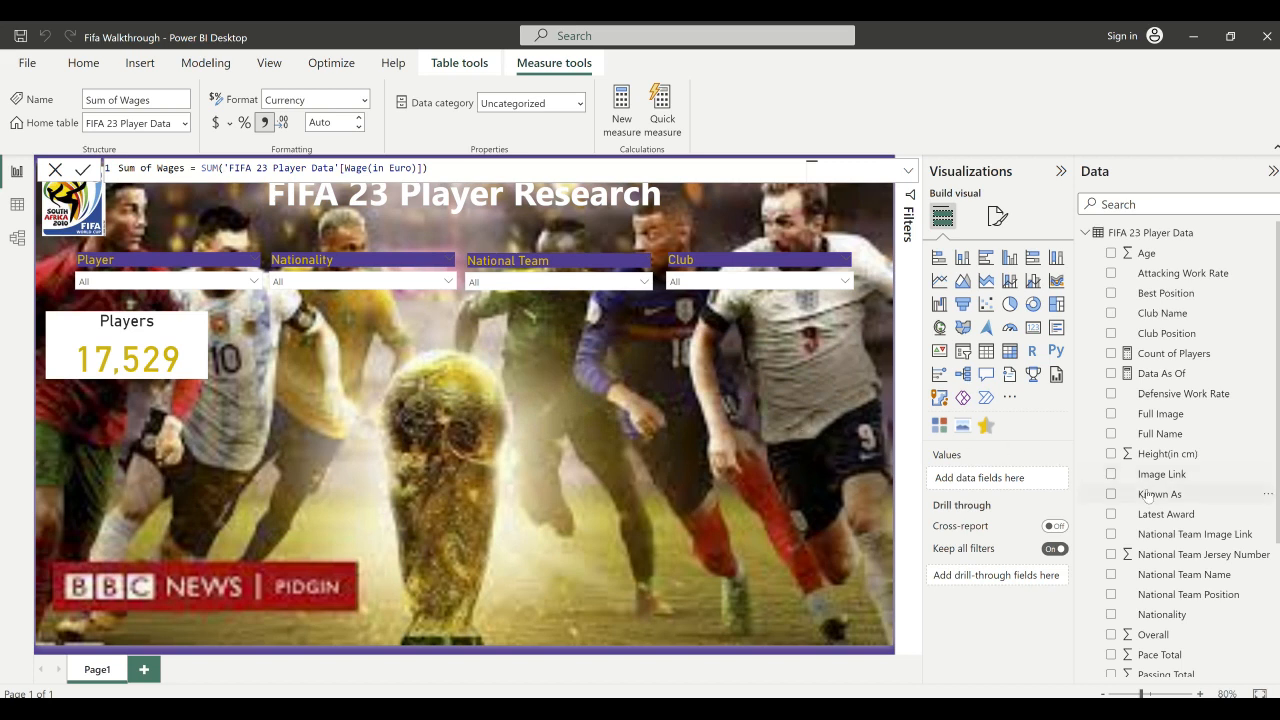
- Add a card visual showing Sum of Wages near the center of the page and widen it
{"action": "scroll", "coordinate": [1148, 494], "scroll_direction": "down", "scroll_amount": 4}
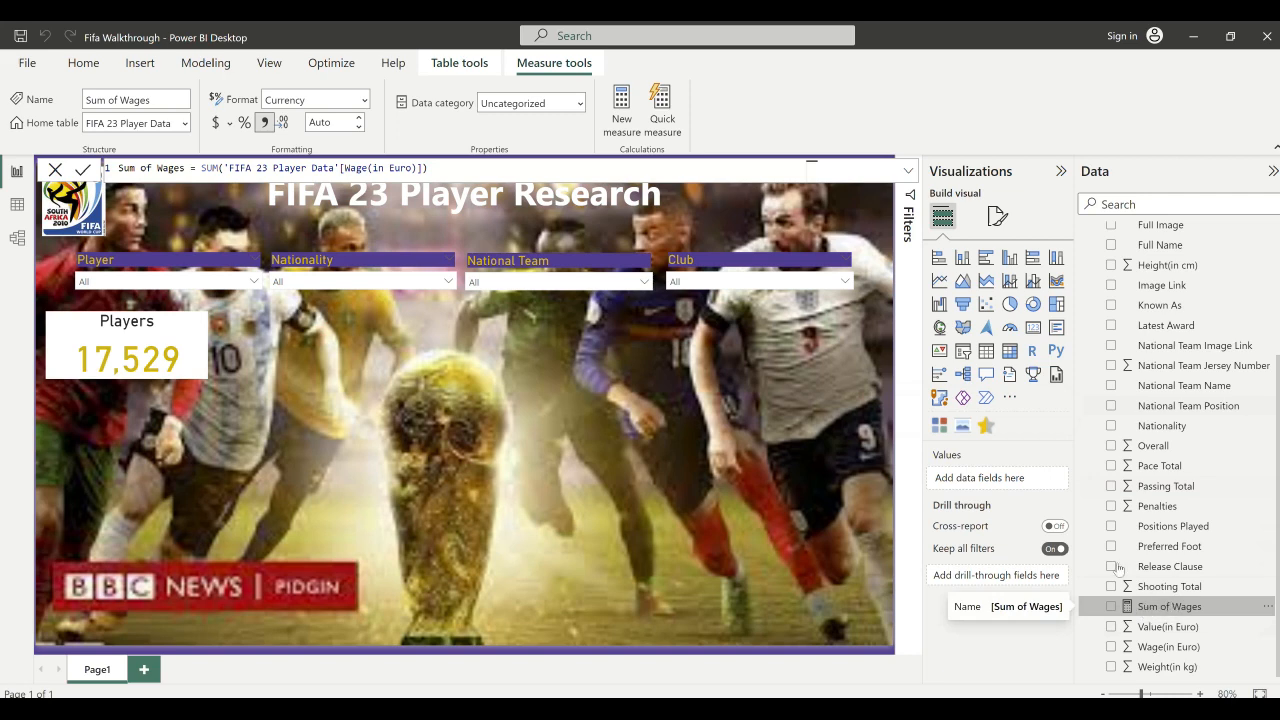
{"action": "left_click", "coordinate": [710, 432]}
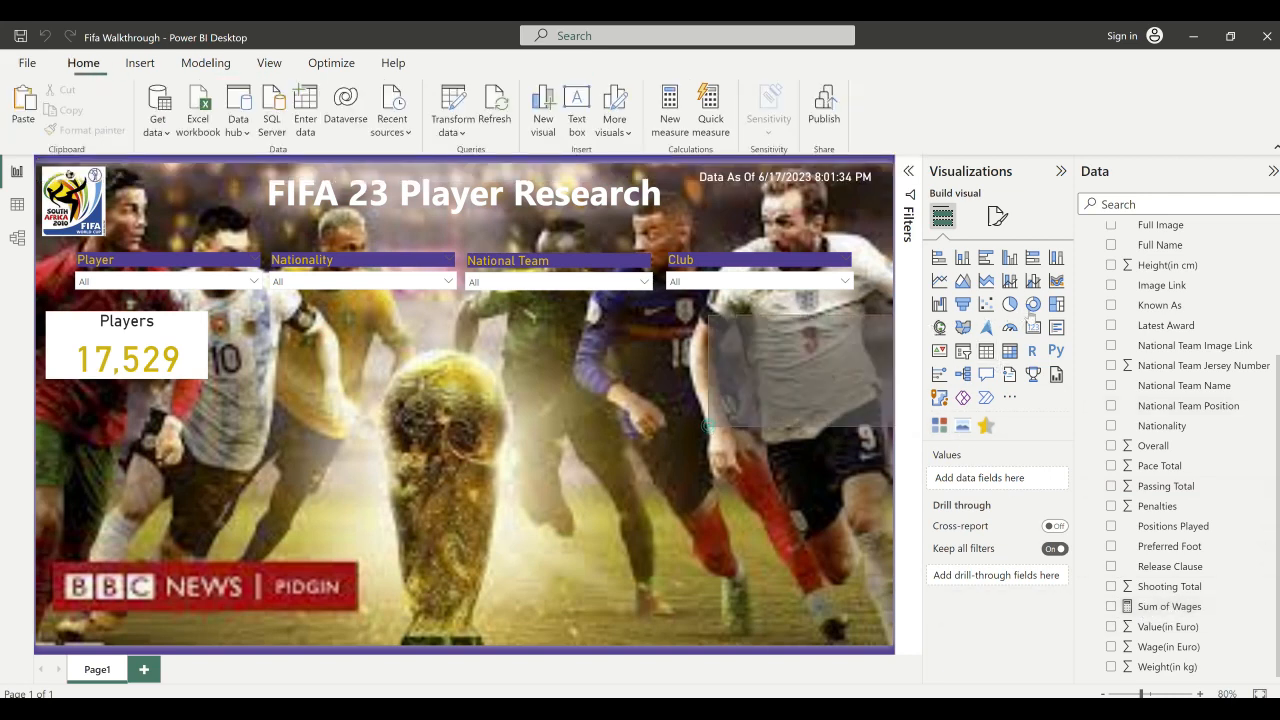
{"action": "left_click", "coordinate": [1033, 330]}
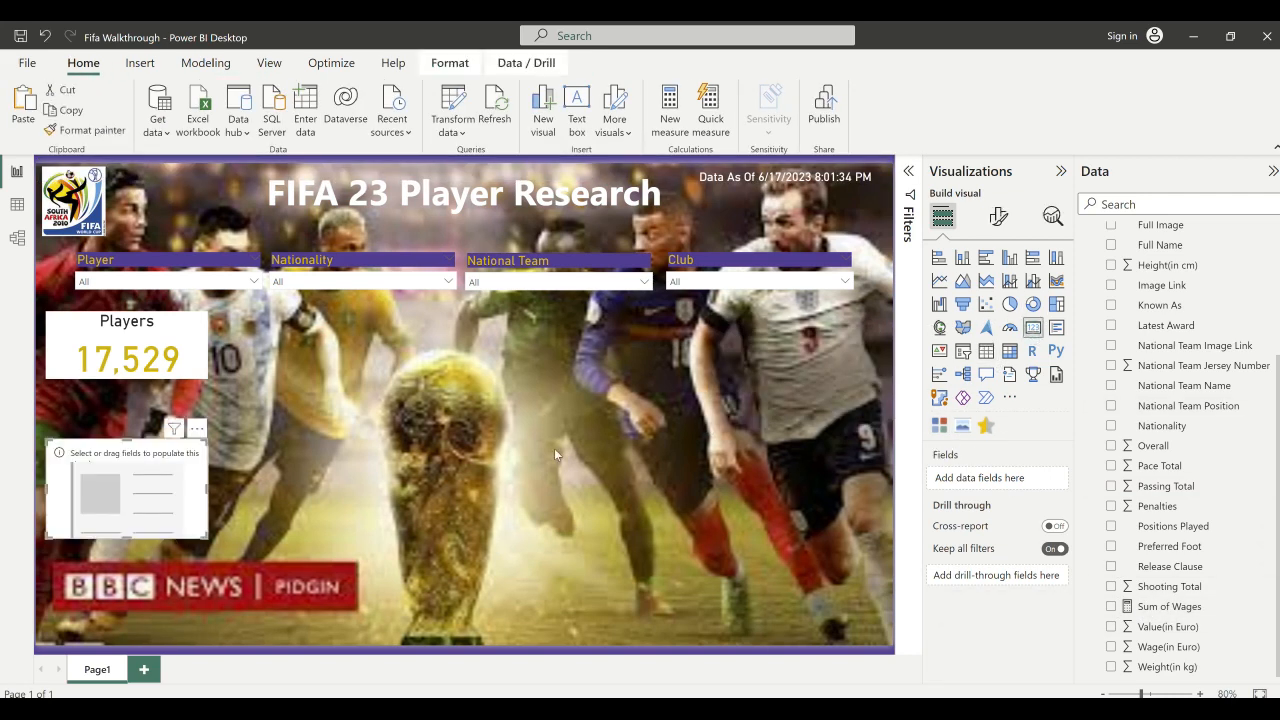
{"action": "left_click_drag", "start_coordinate": [182, 500], "coordinate": [461, 405]}
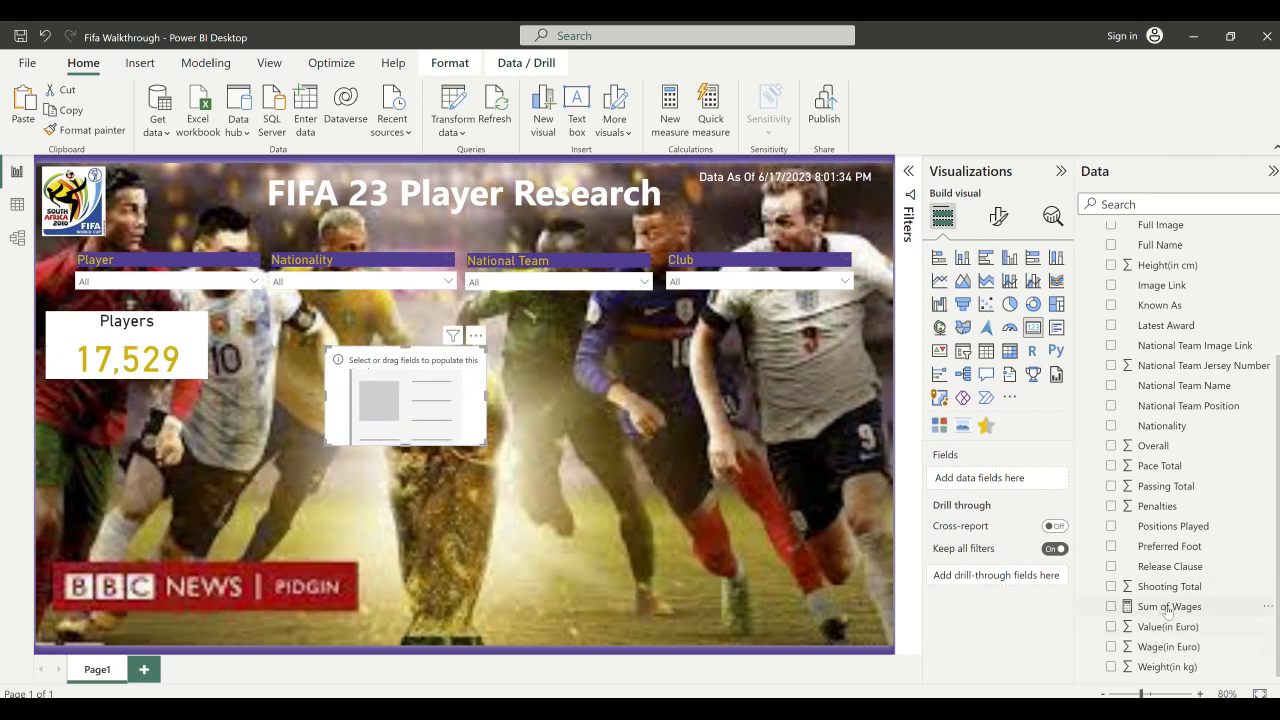
{"action": "left_click_drag", "start_coordinate": [1160, 612], "coordinate": [978, 483]}
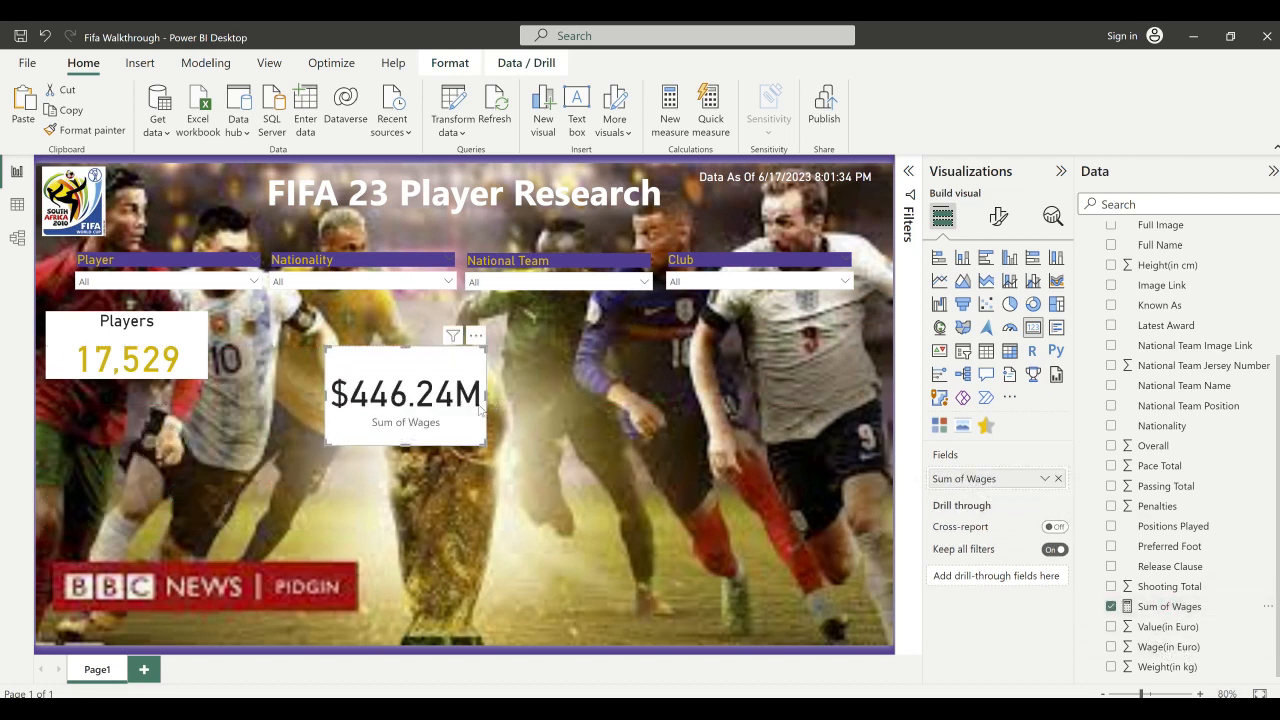
{"action": "left_click_drag", "start_coordinate": [486, 396], "coordinate": [535, 402]}
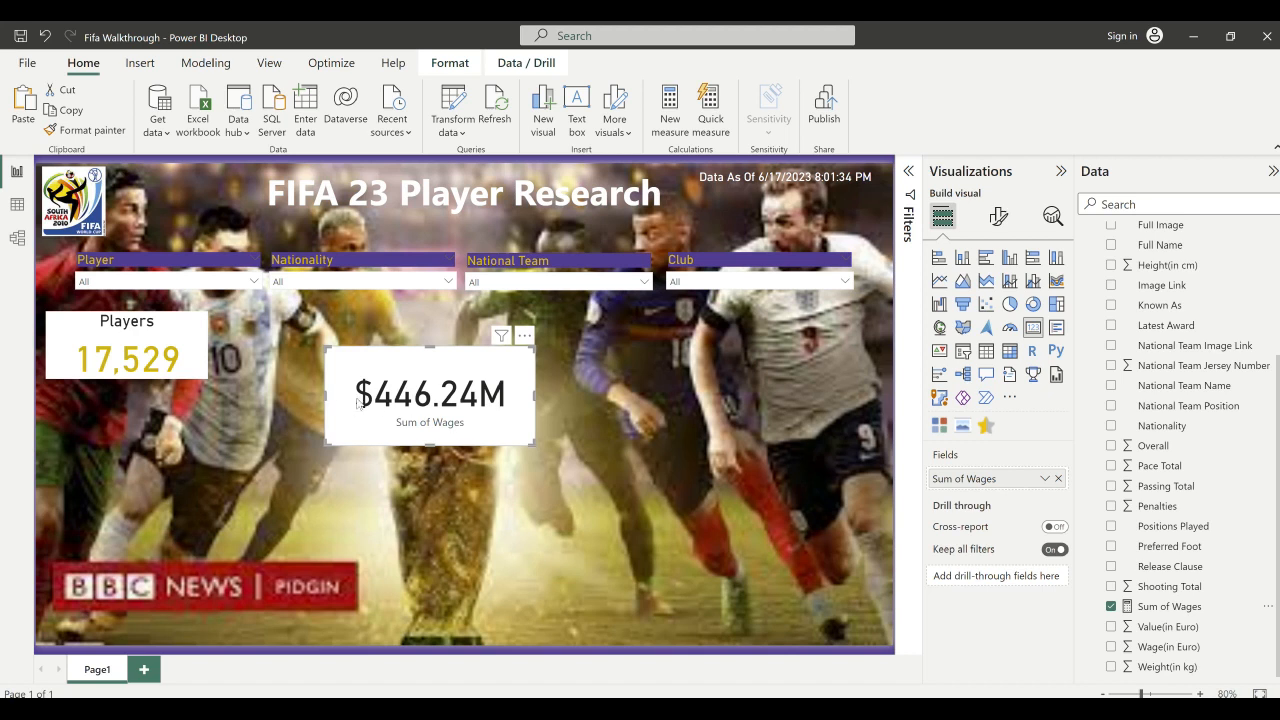
- Format the Sum of Wages measure as € Euro (€ 123) and place its card beside the Players card
{"action": "left_click", "coordinate": [1175, 605]}
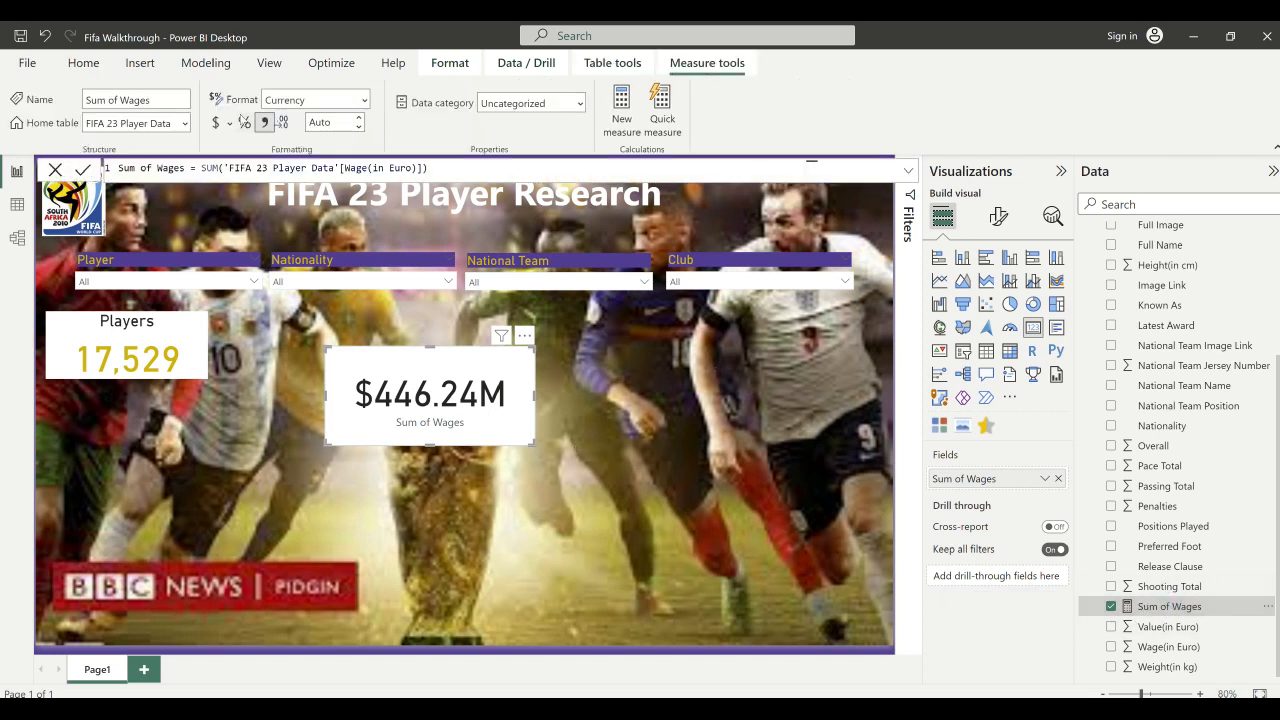
{"action": "left_click", "coordinate": [229, 122]}
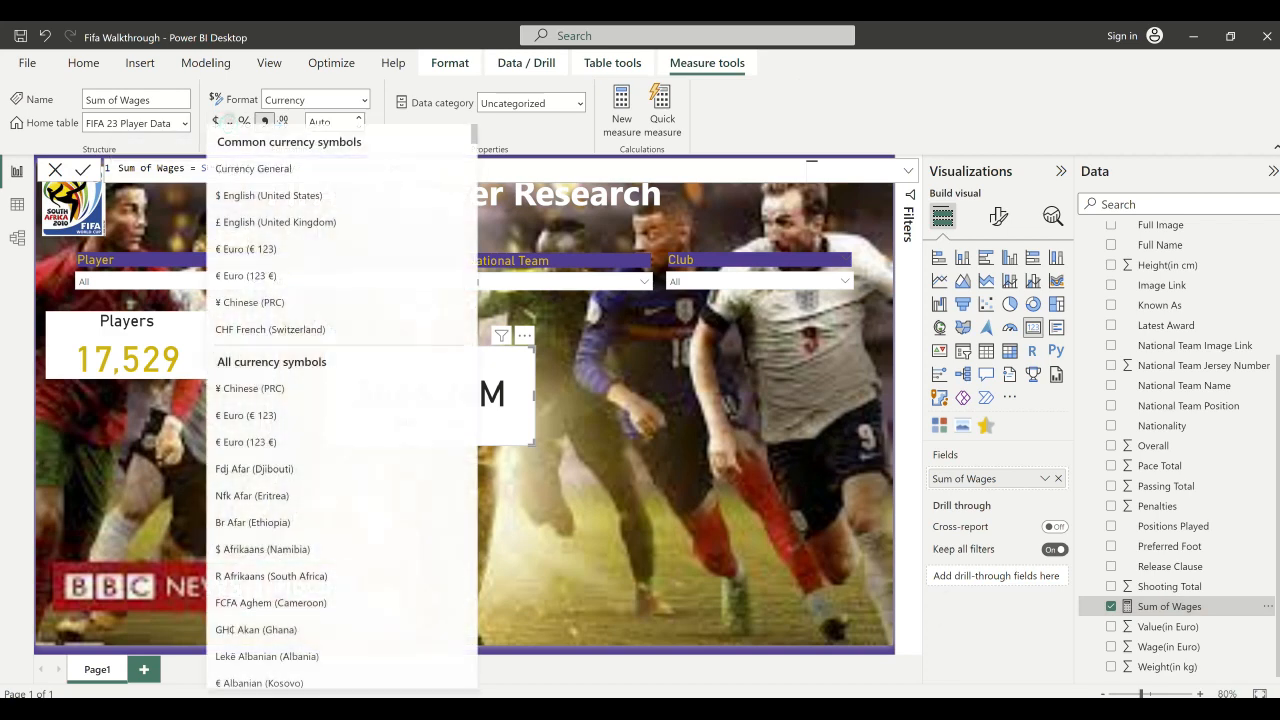
{"action": "left_click", "coordinate": [267, 264]}
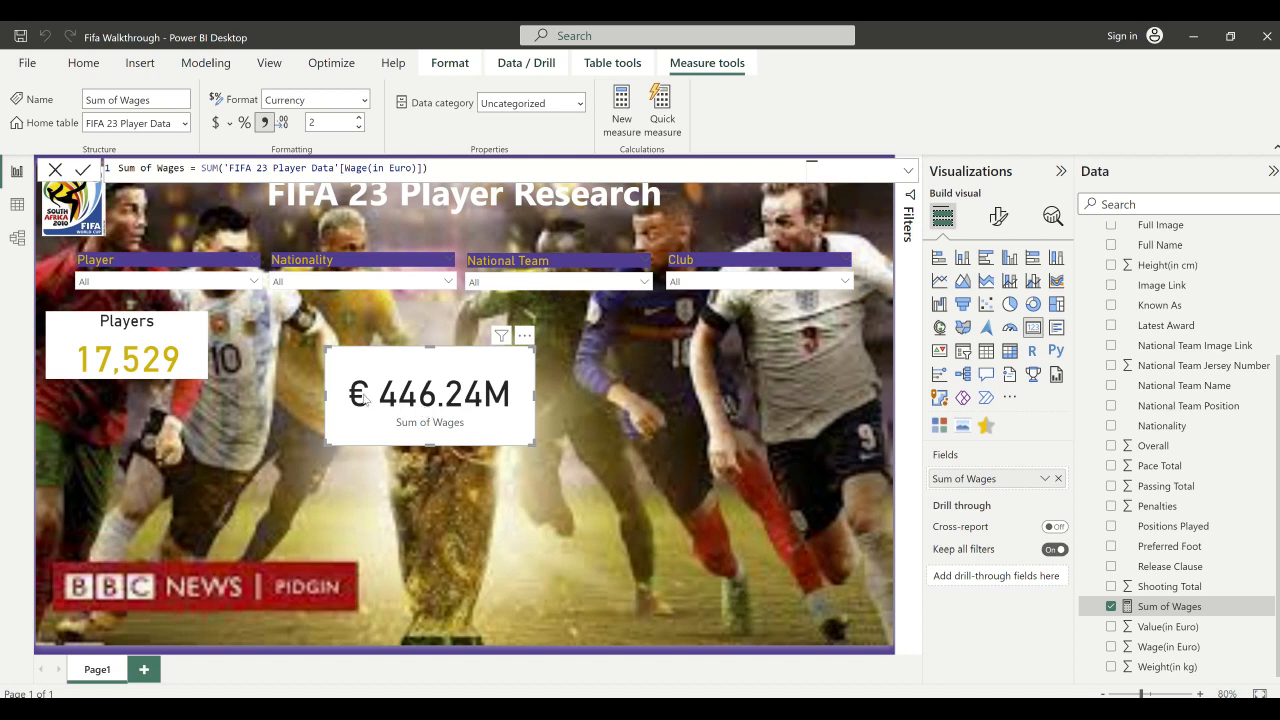
{"action": "left_click_drag", "start_coordinate": [365, 398], "coordinate": [280, 364]}
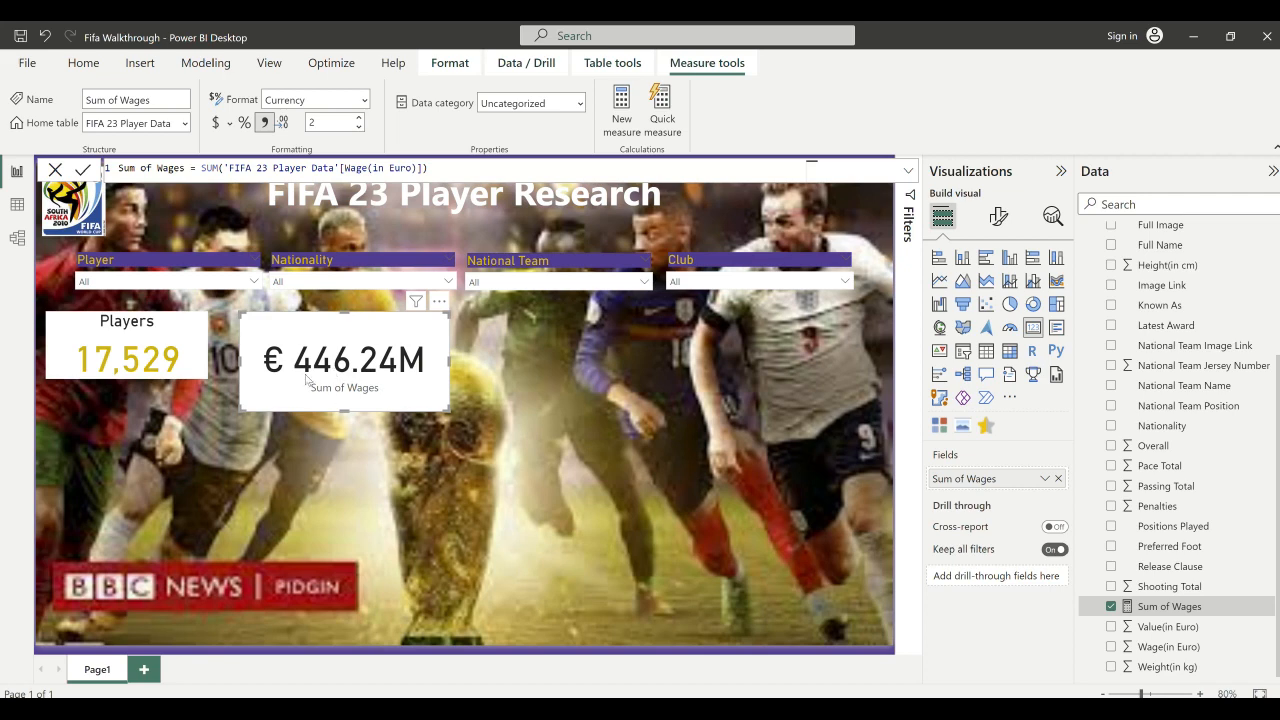
- Duplicate the Players card into the empty area beyond the wages card, replace its field with Sum of Wages, and widen it
{"action": "left_click", "coordinate": [170, 357]}
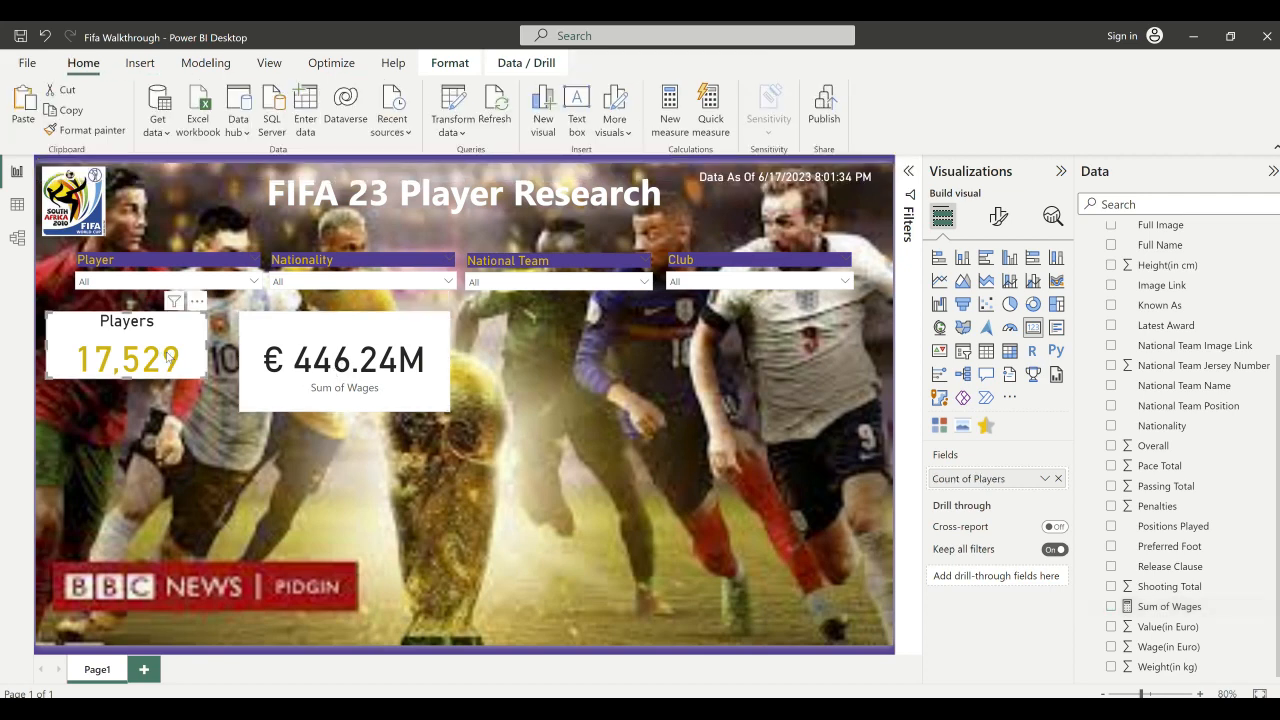
{"action": "key", "text": "ctrl+v"}
{"action": "left_click_drag", "start_coordinate": [168, 354], "coordinate": [667, 413]}
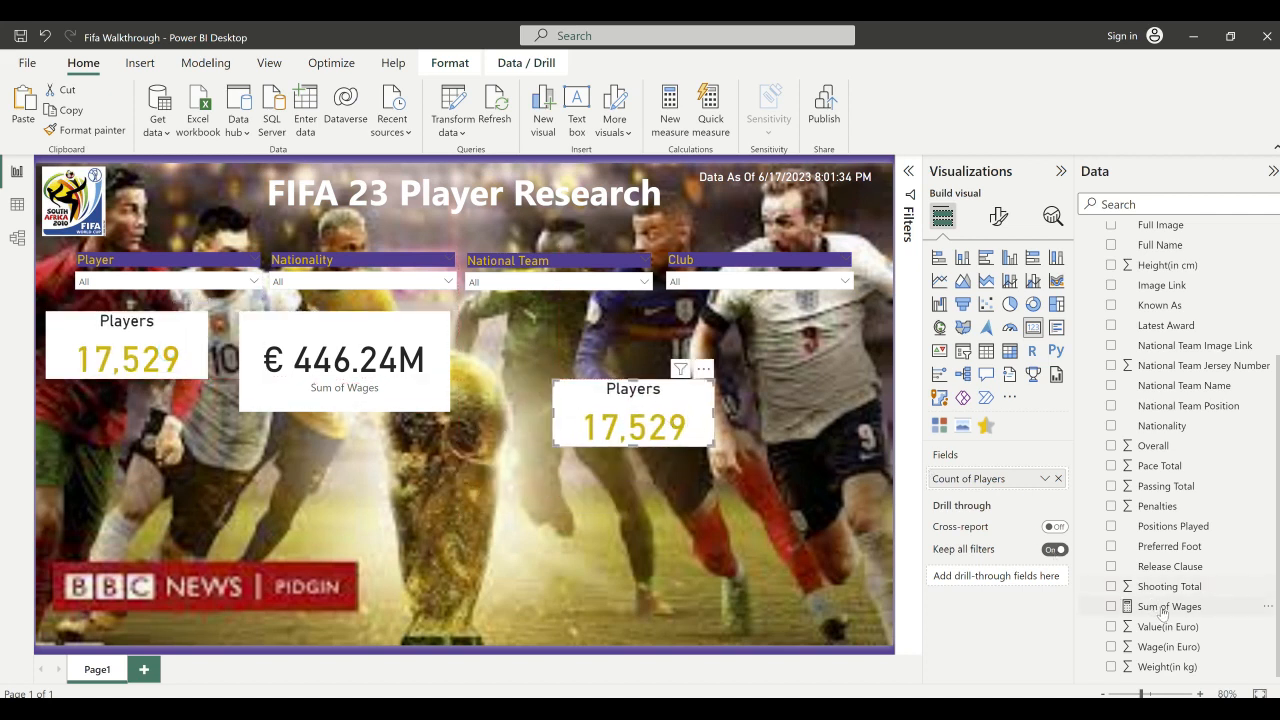
{"action": "left_click_drag", "start_coordinate": [1163, 613], "coordinate": [985, 484]}
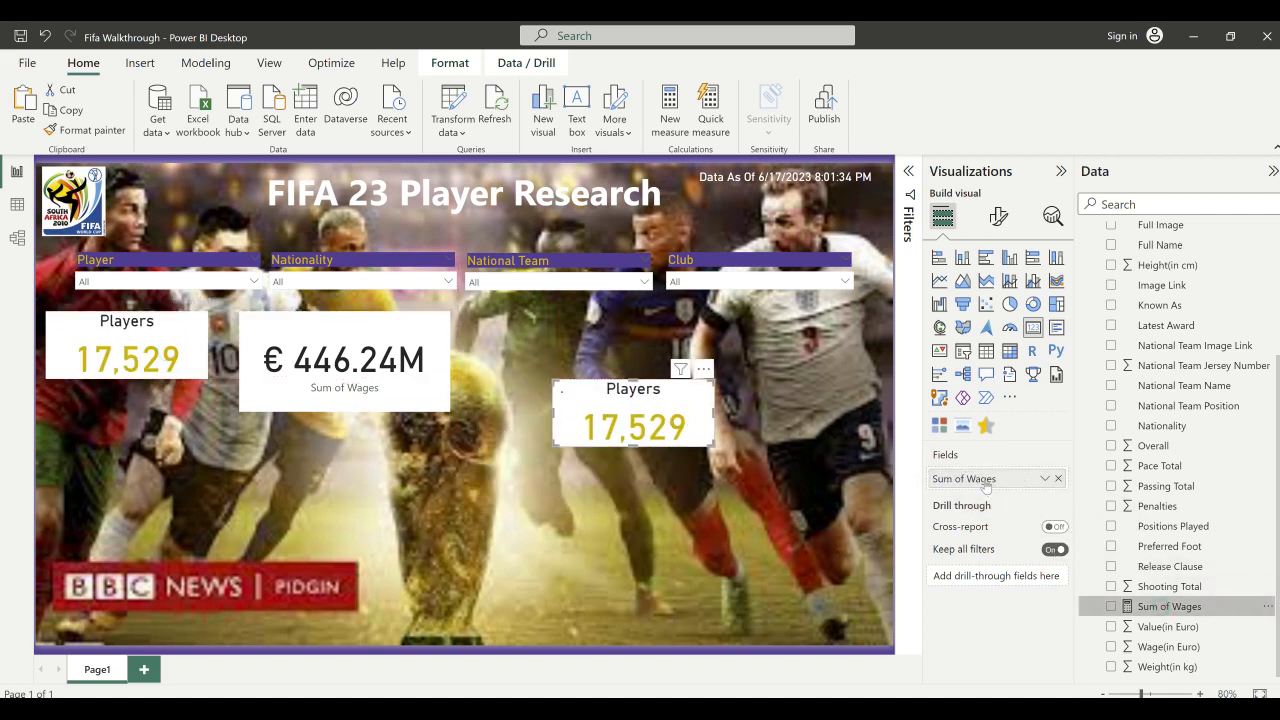
{"action": "left_click_drag", "start_coordinate": [713, 410], "coordinate": [832, 405]}
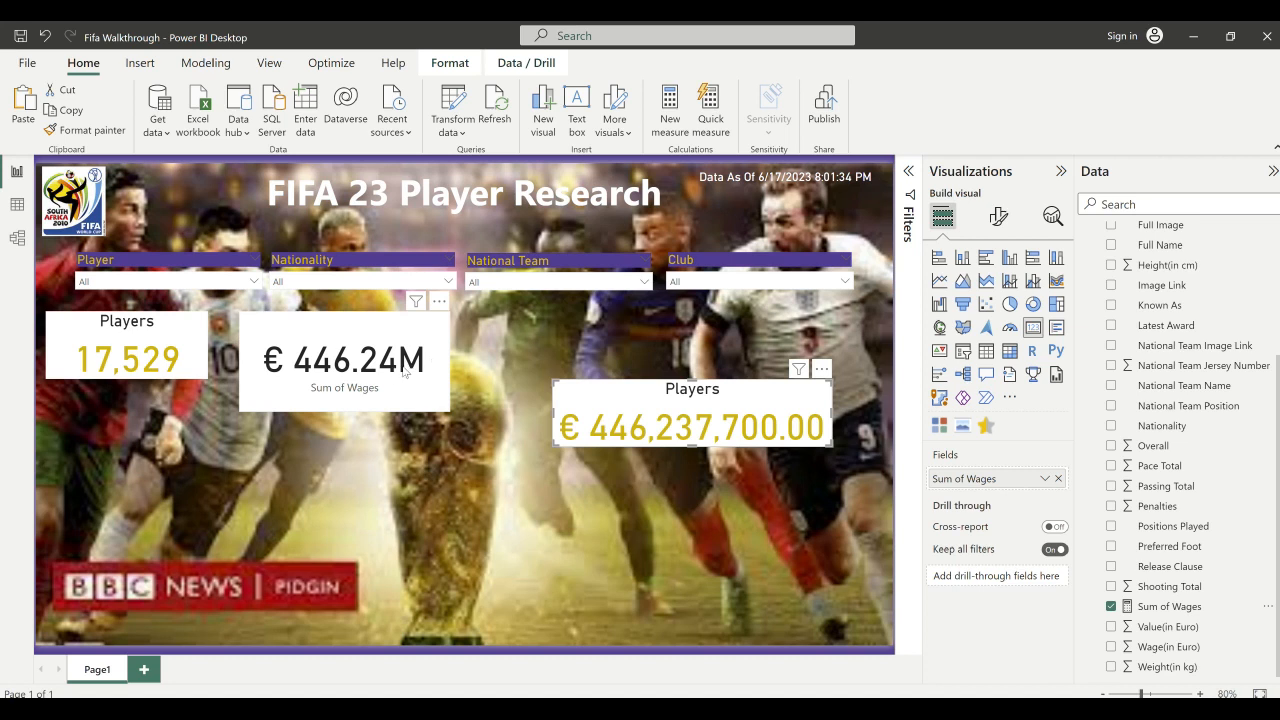
- Open the callout value formatting of the duplicated card that shows Sum of Wages
{"action": "left_click", "coordinate": [998, 216]}
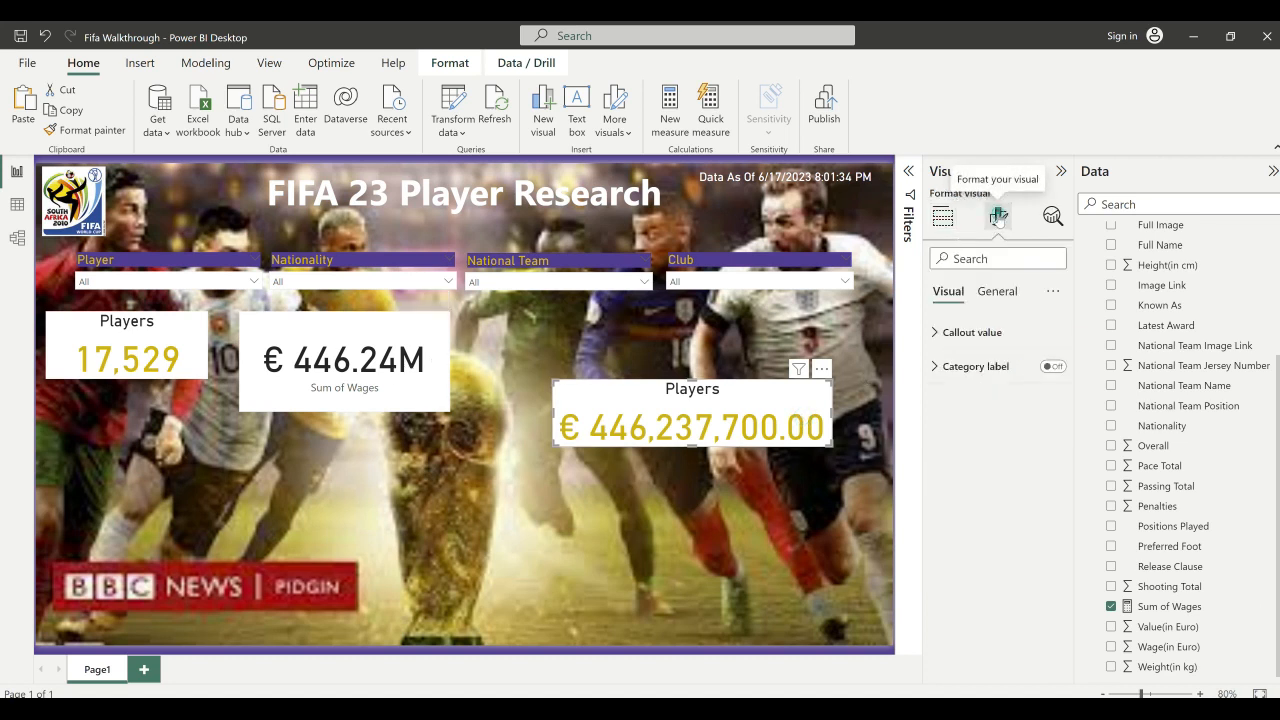
{"action": "left_click", "coordinate": [963, 340]}
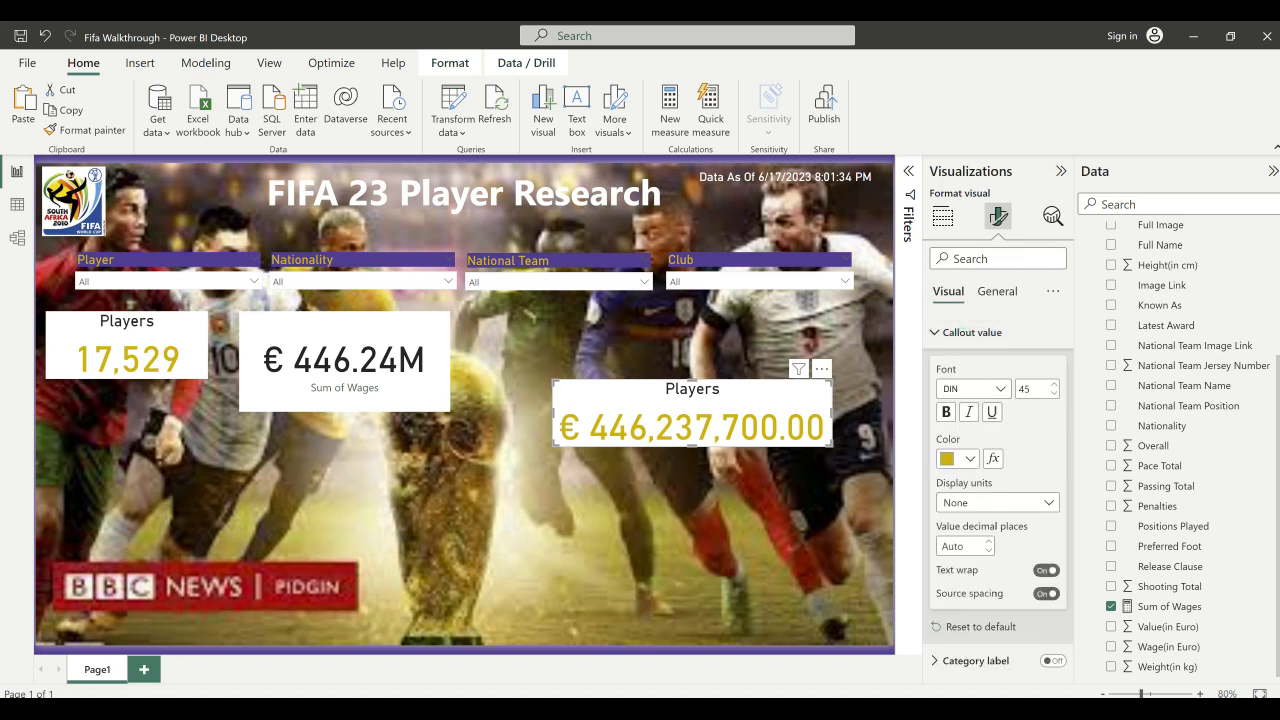
- Show the selected wages card's callout value in Millions and change its title to "Wages"
{"action": "left_click", "coordinate": [970, 503]}
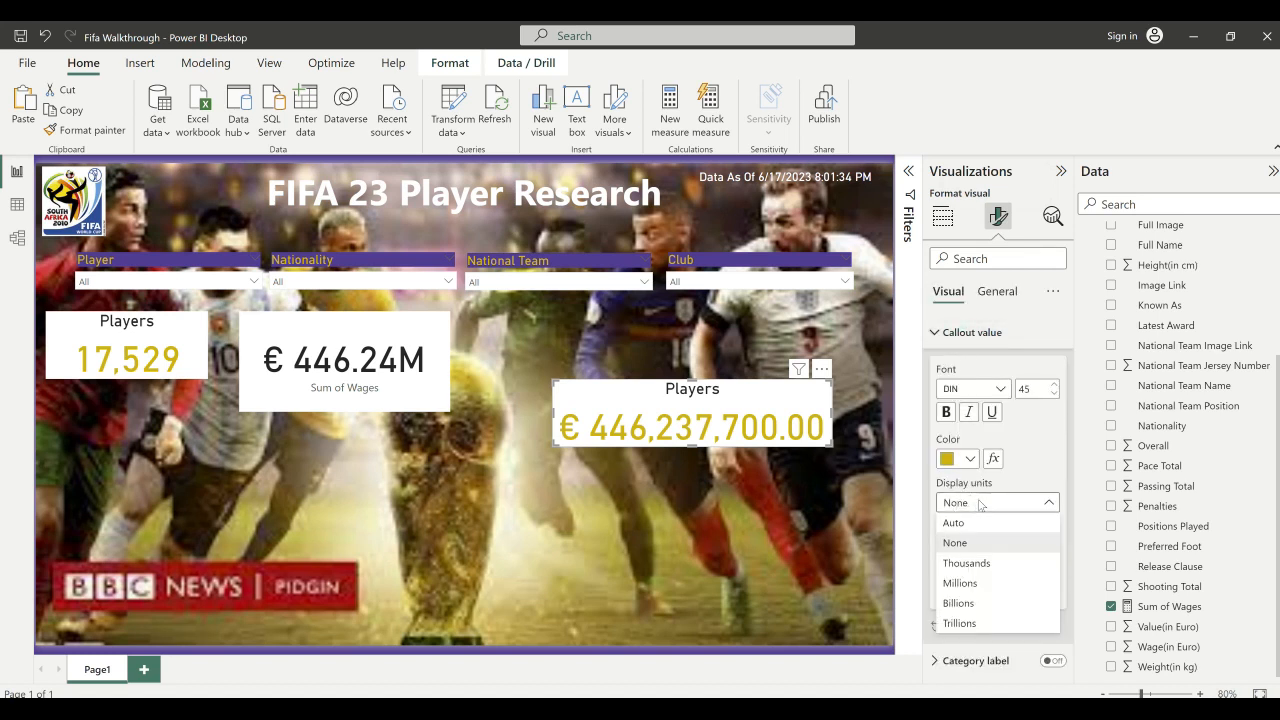
{"action": "left_click", "coordinate": [960, 584]}
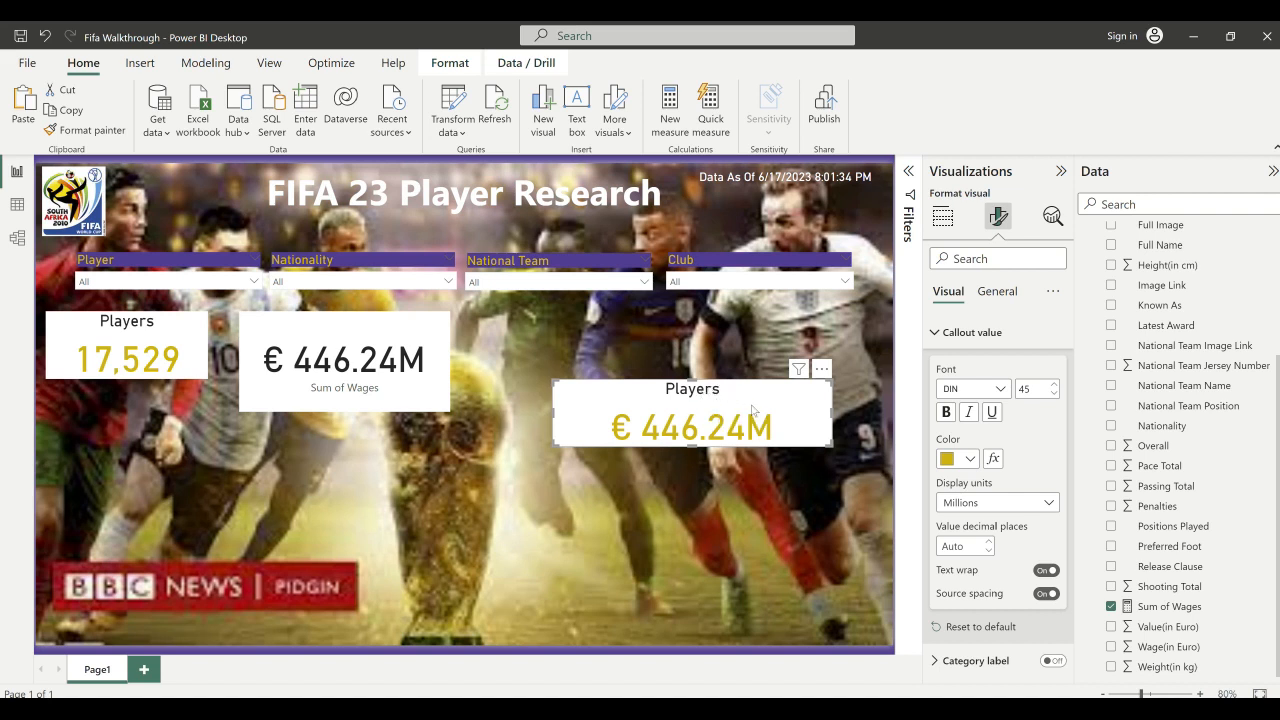
{"action": "left_click", "coordinate": [1004, 293]}
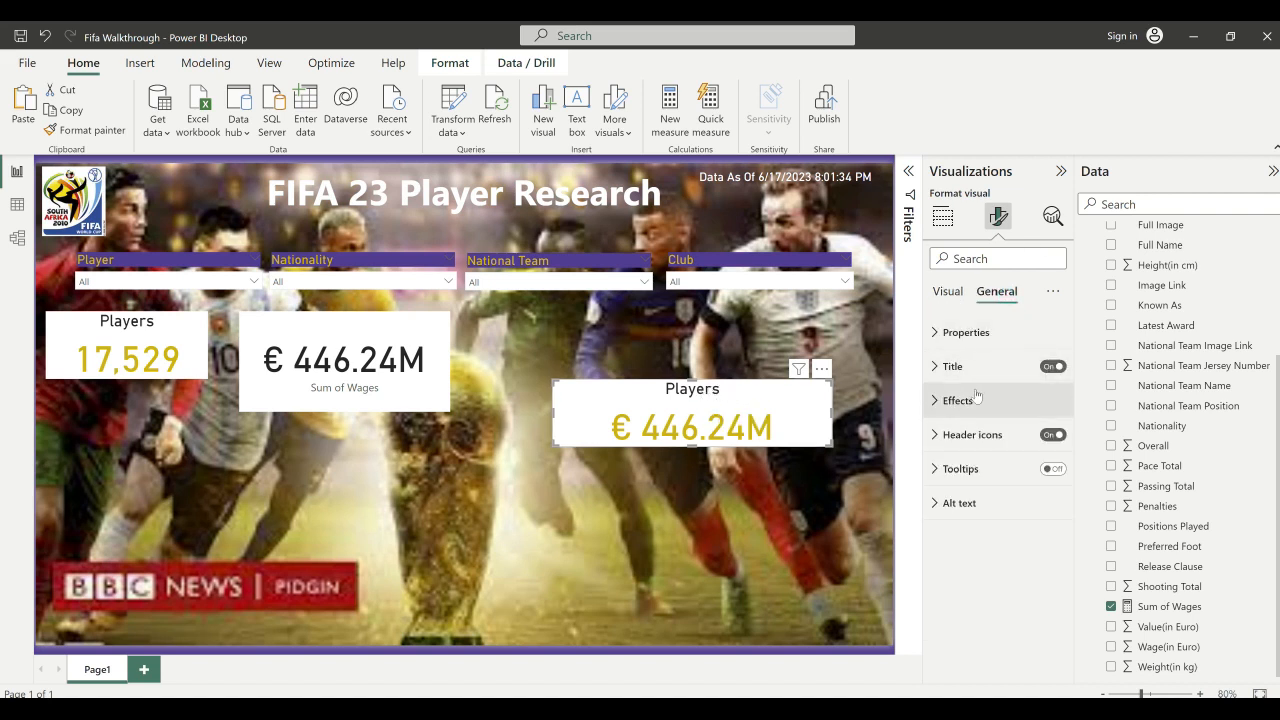
{"action": "left_click", "coordinate": [955, 368]}
{"action": "left_click", "coordinate": [982, 448]}
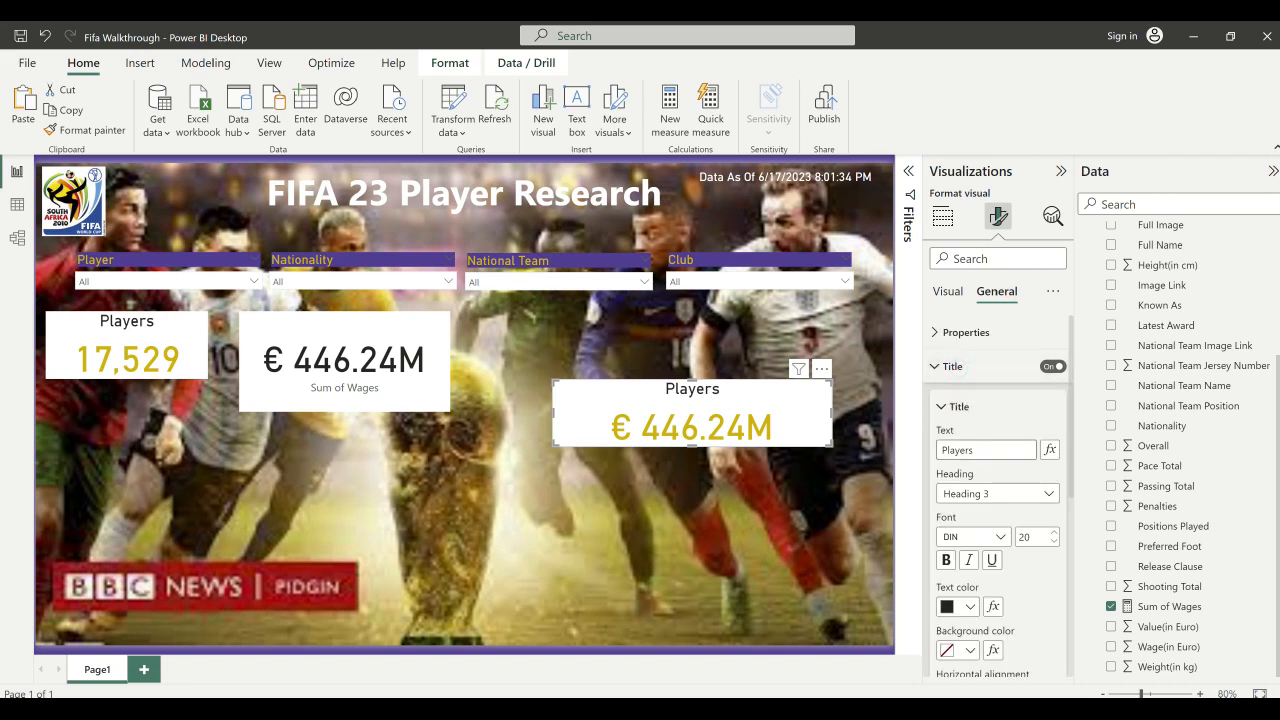
{"action": "key", "text": "BackSpace"}
{"action": "key", "text": "BackSpace"}
{"action": "key", "text": "BackSpace"}
{"action": "key", "text": "BackSpace"}
{"action": "key", "text": "BackSpace"}
{"action": "key", "text": "BackSpace"}
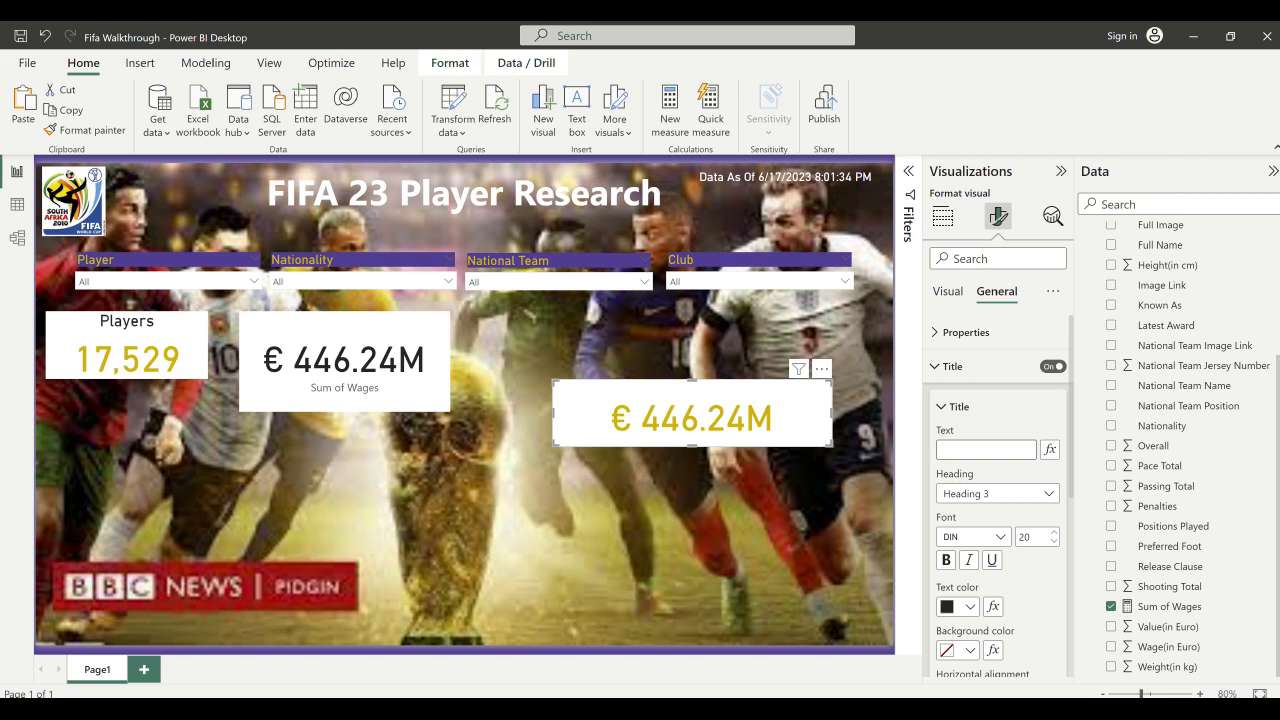
{"action": "type", "text": "Wages"}
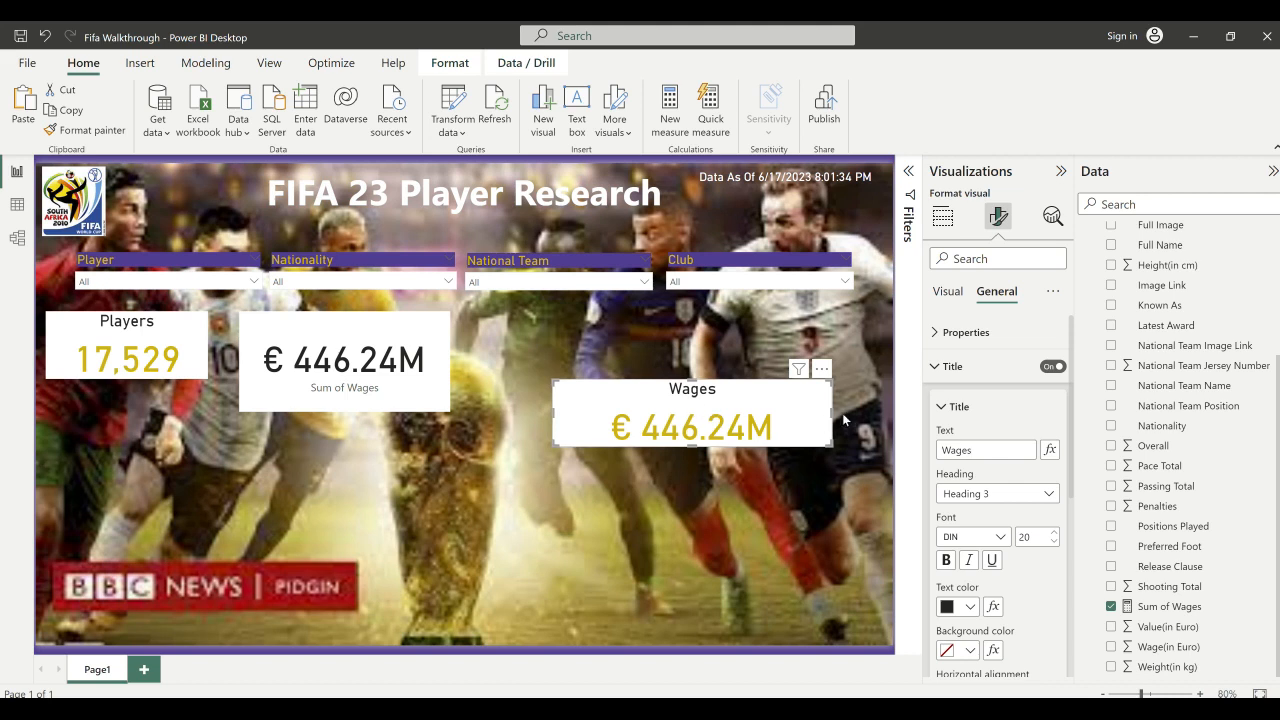
- Narrow the Wages card and place it beside the Players card, deleting the unformatted Sum of Wages card there
{"action": "left_click_drag", "start_coordinate": [830, 413], "coordinate": [778, 412]}
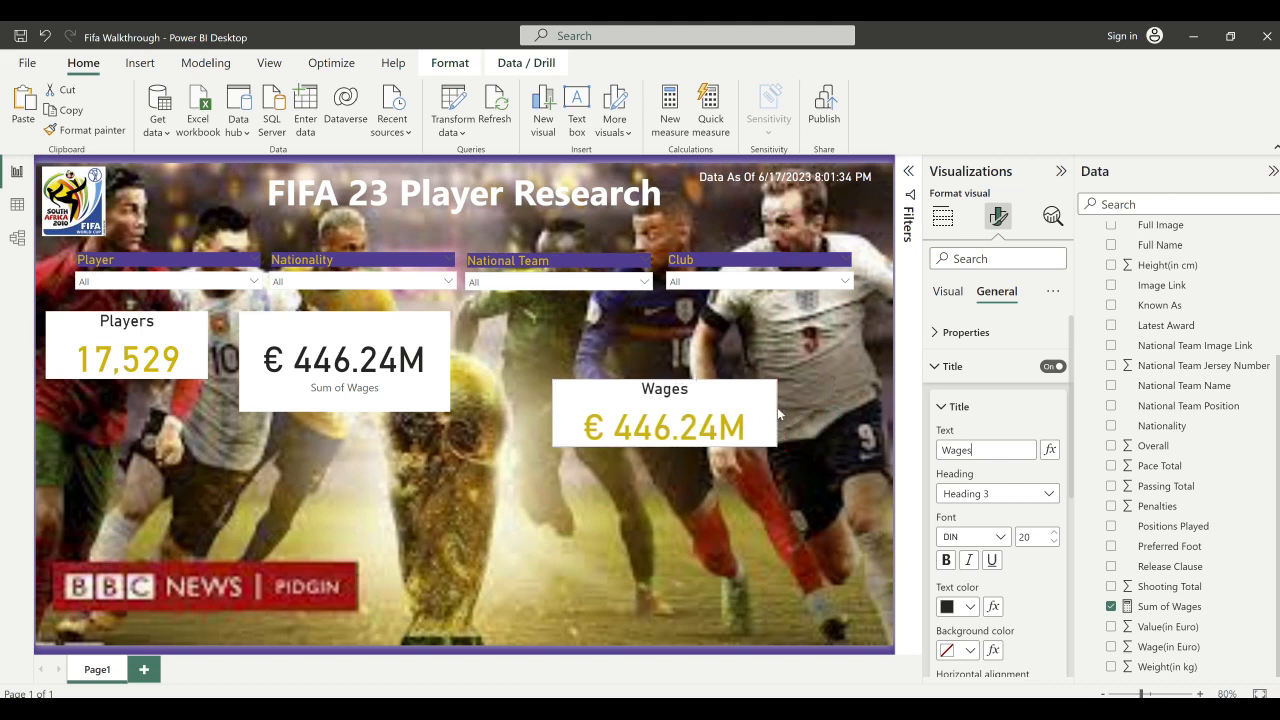
{"action": "left_click", "coordinate": [385, 390]}
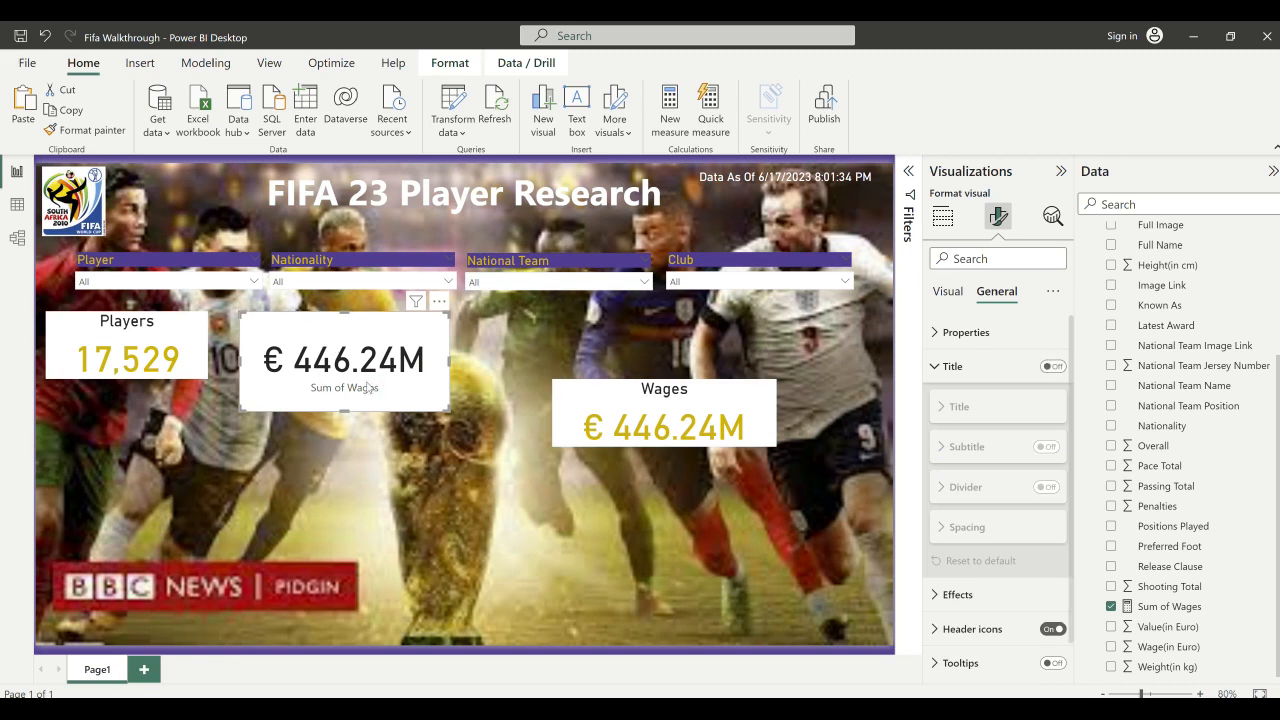
{"action": "key", "text": "Delete"}
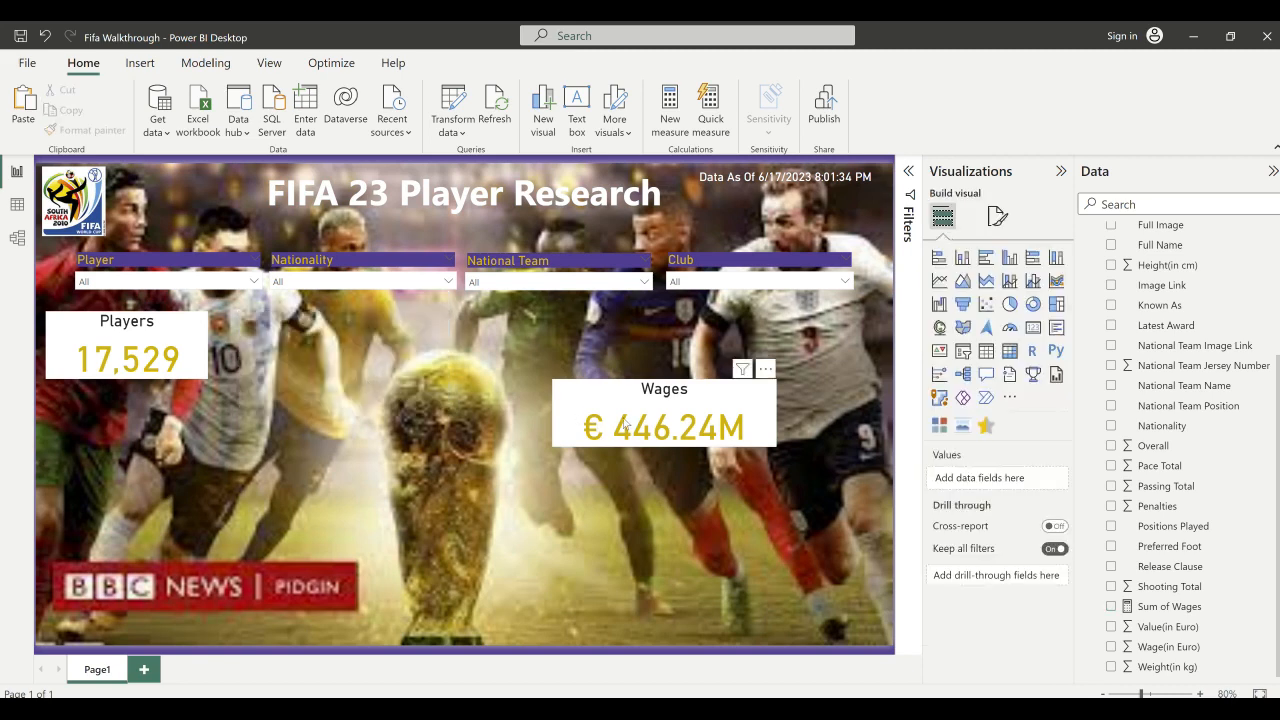
{"action": "left_click_drag", "start_coordinate": [600, 424], "coordinate": [266, 356]}
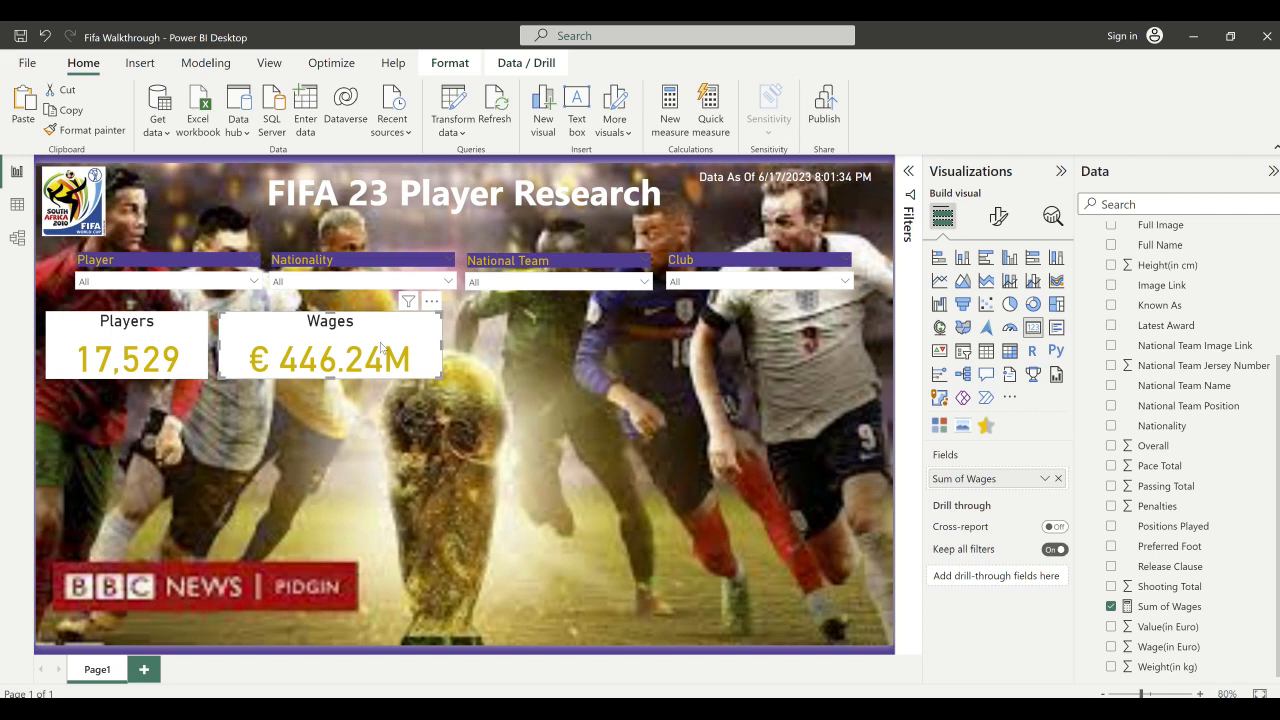
{"action": "left_click", "coordinate": [849, 435]}
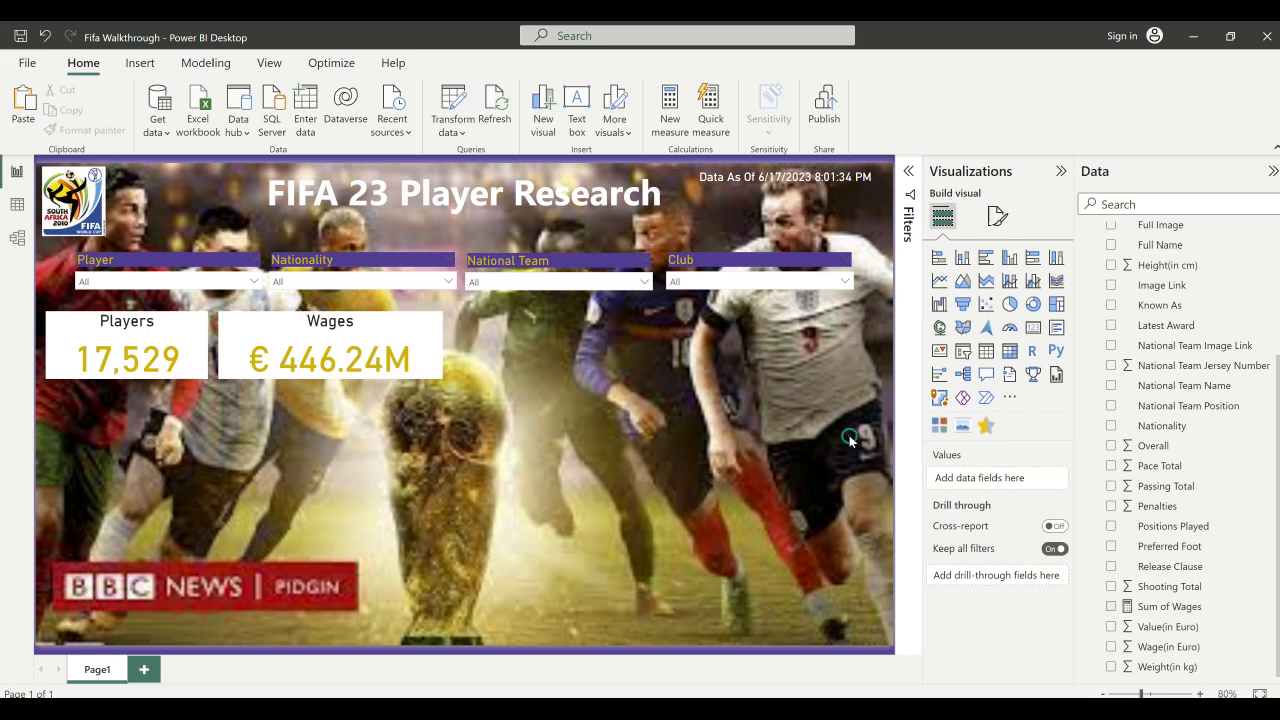
- Create a measure in the FIFA 23 Player Data table: Sum of value = SUM('FIFA 23 Player Data'[Value(in Euro)])
{"action": "scroll", "coordinate": [1175, 340], "scroll_direction": "up", "scroll_amount": 3}
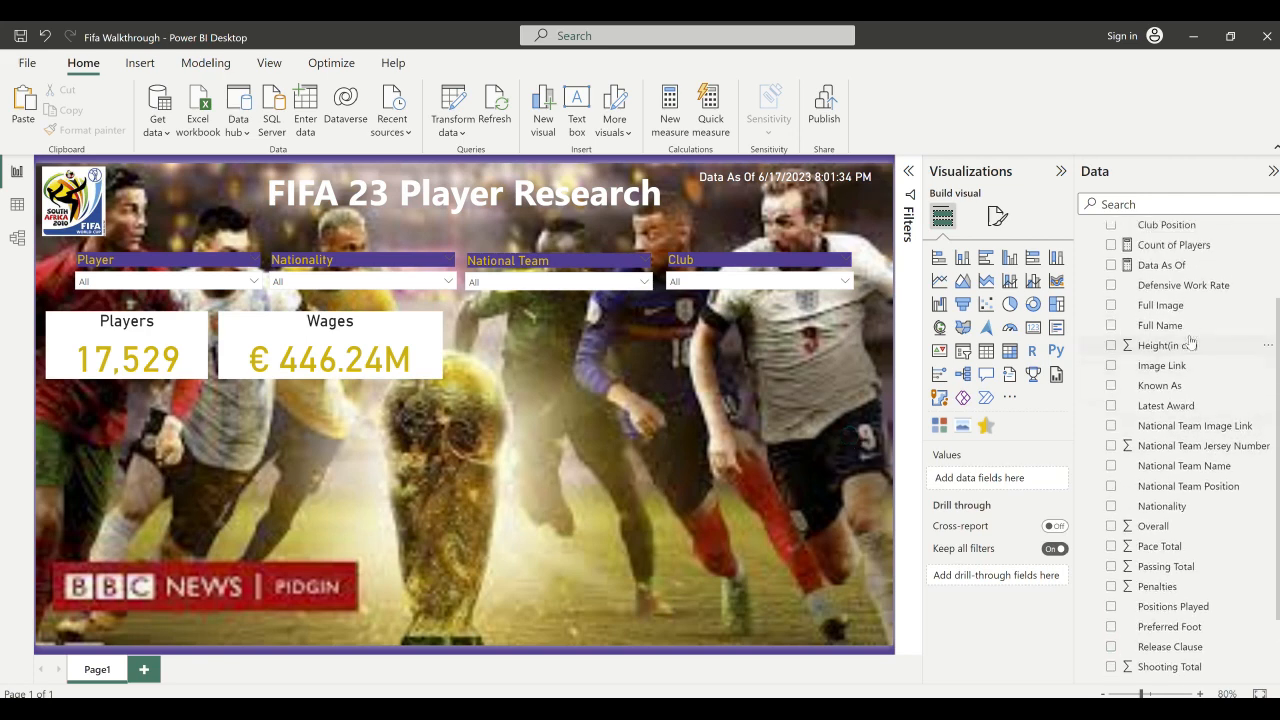
{"action": "scroll", "coordinate": [1190, 342], "scroll_direction": "up", "scroll_amount": 3}
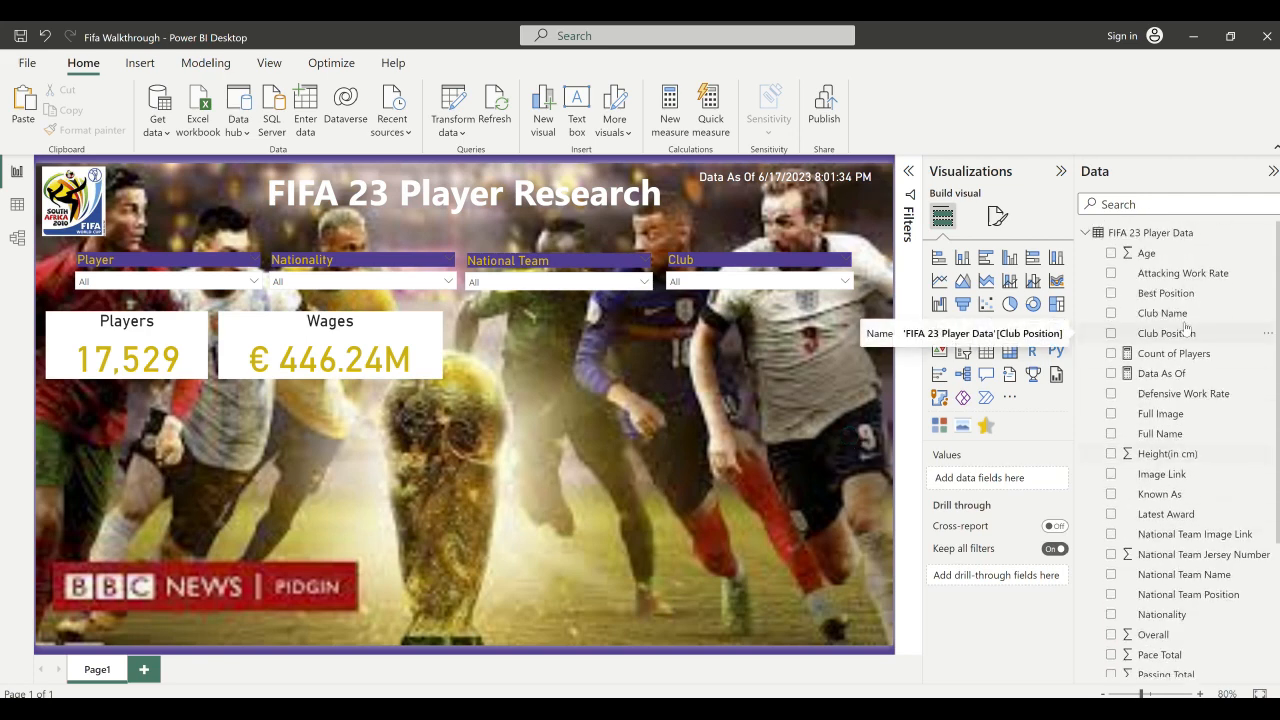
{"action": "right_click", "coordinate": [1150, 236]}
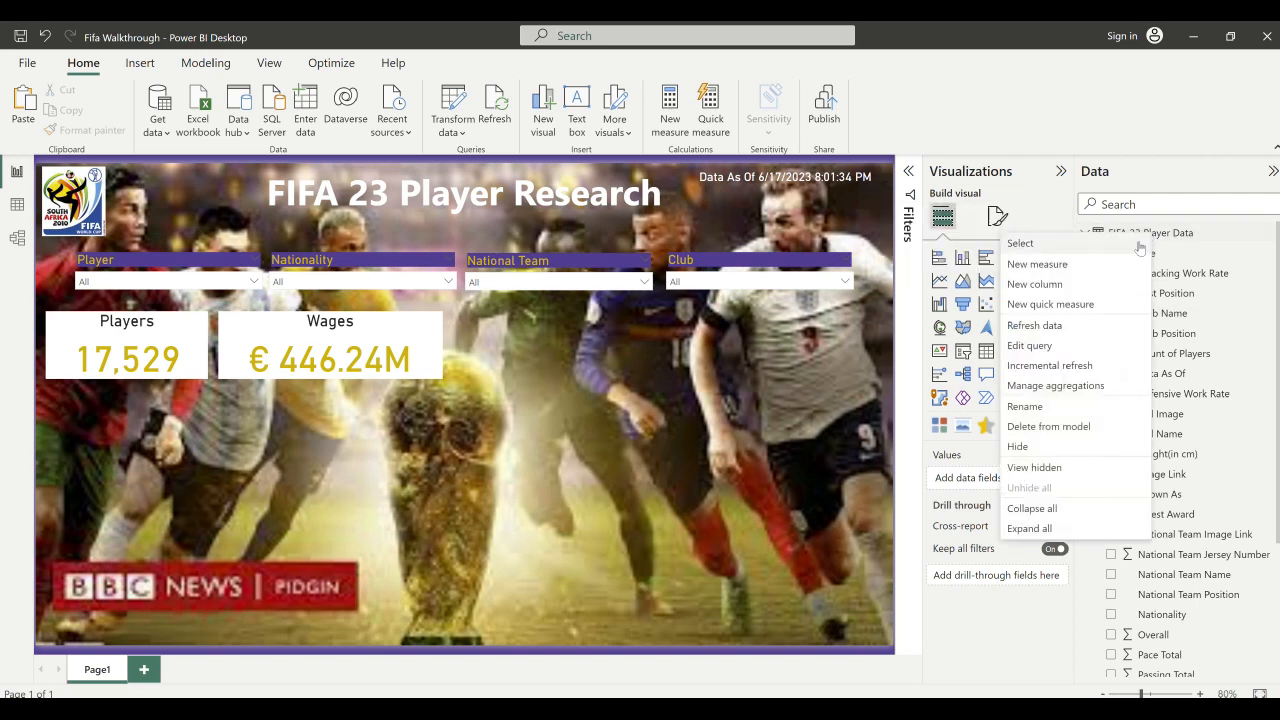
{"action": "left_click", "coordinate": [1015, 266]}
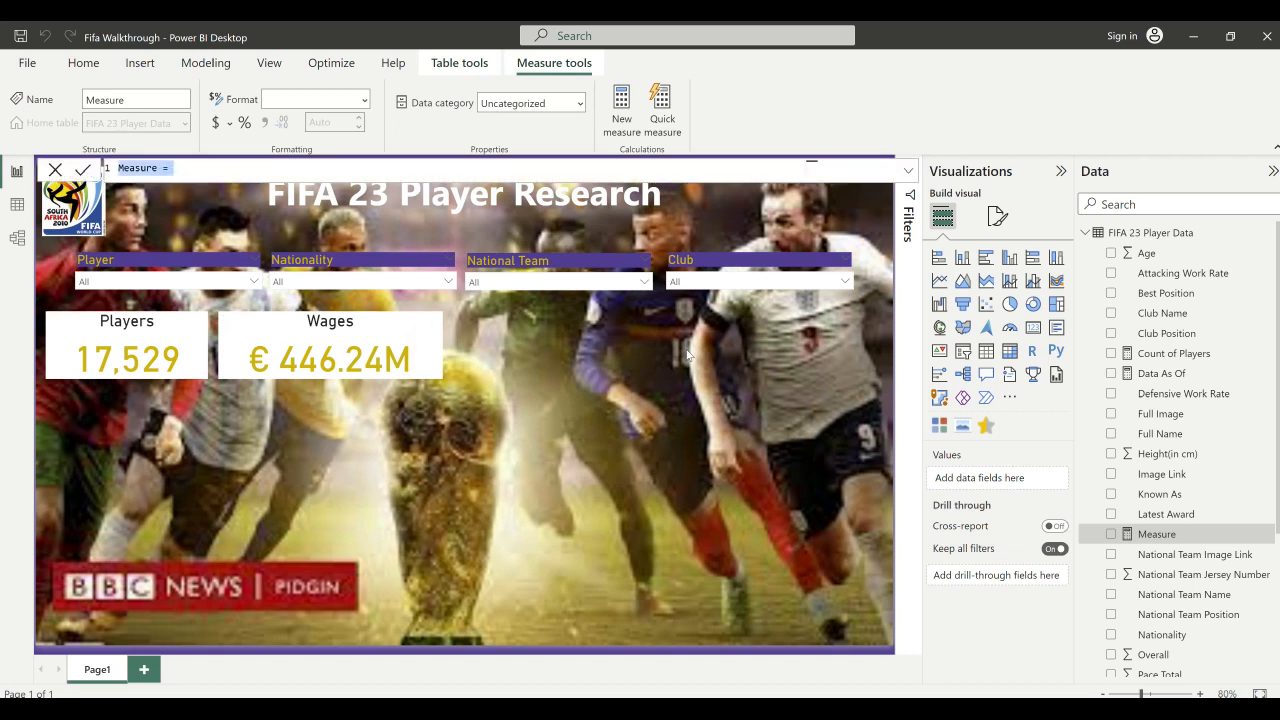
{"action": "type", "text": "Sum of valu"}
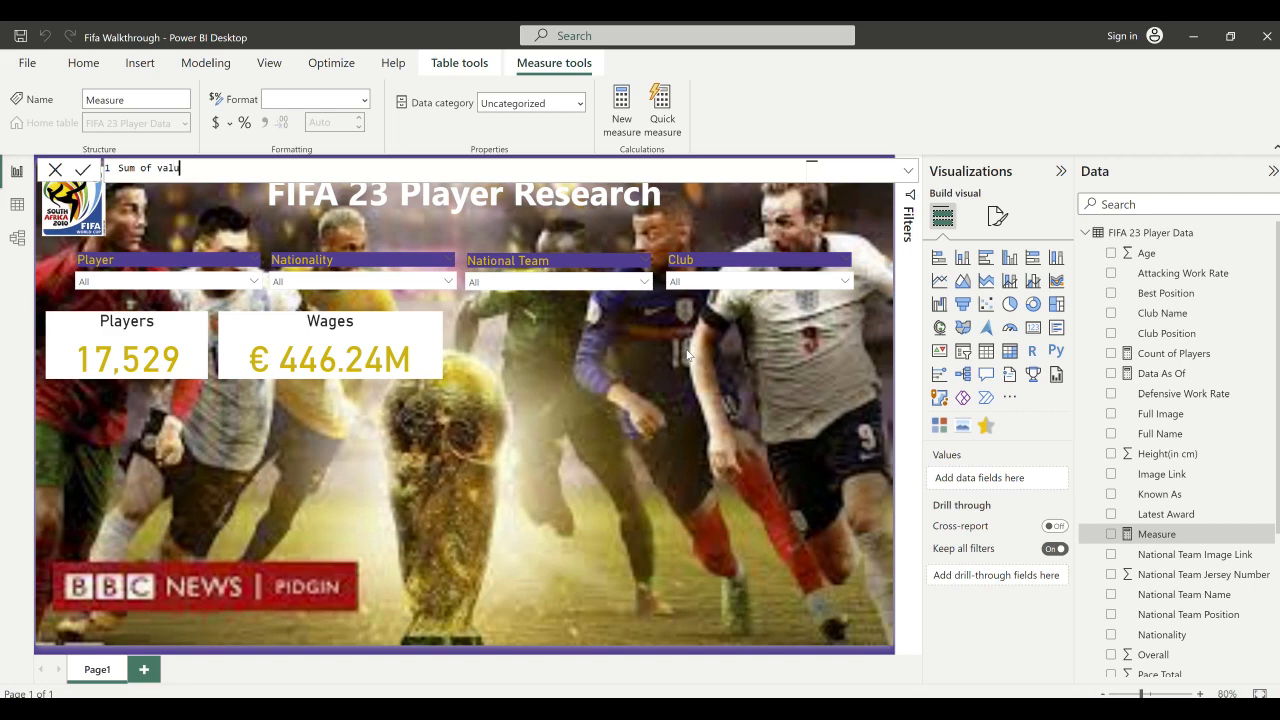
{"action": "type", "text": "e = SUM("}
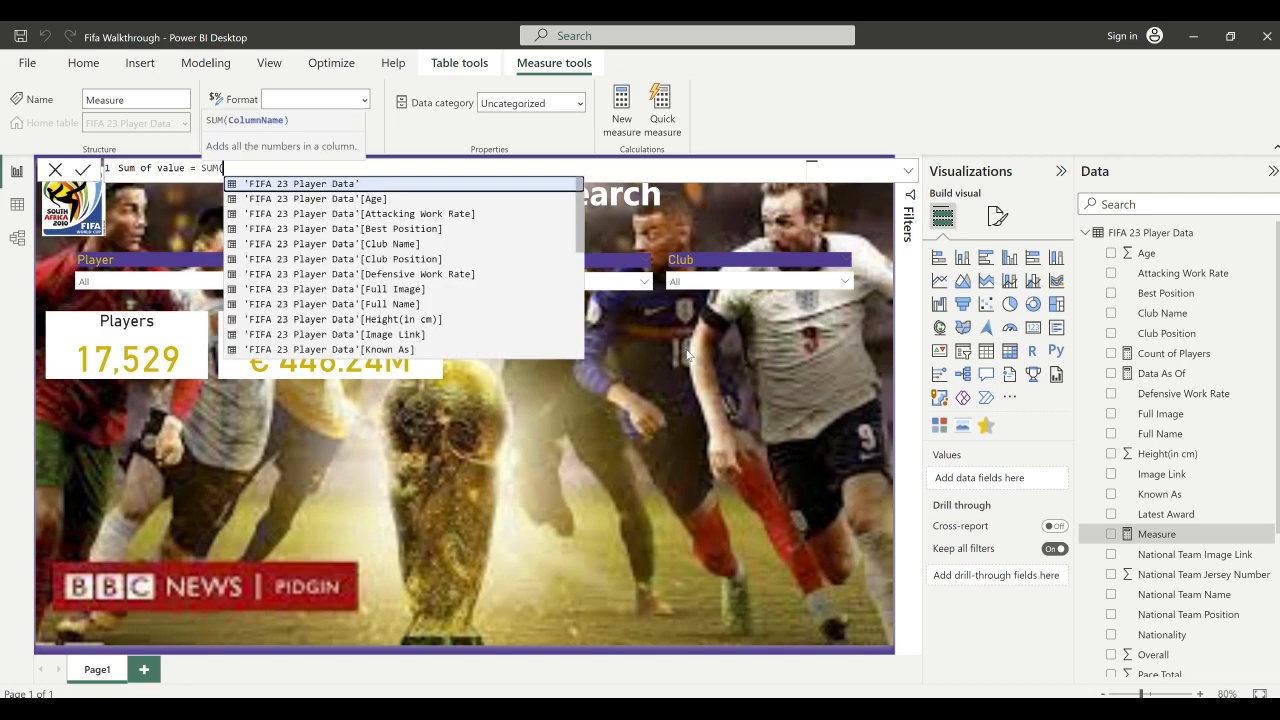
{"action": "type", "text": "valu"}
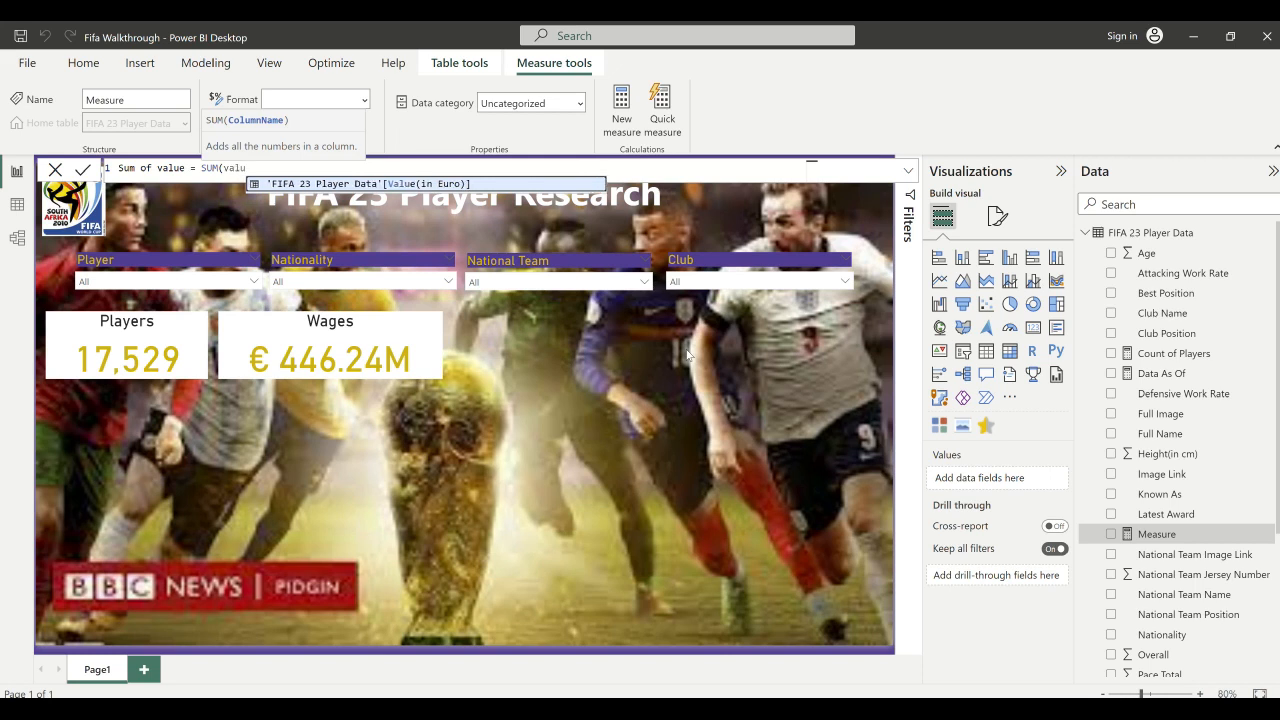
{"action": "key", "text": "Tab"}
{"action": "type", "text": ")])"}
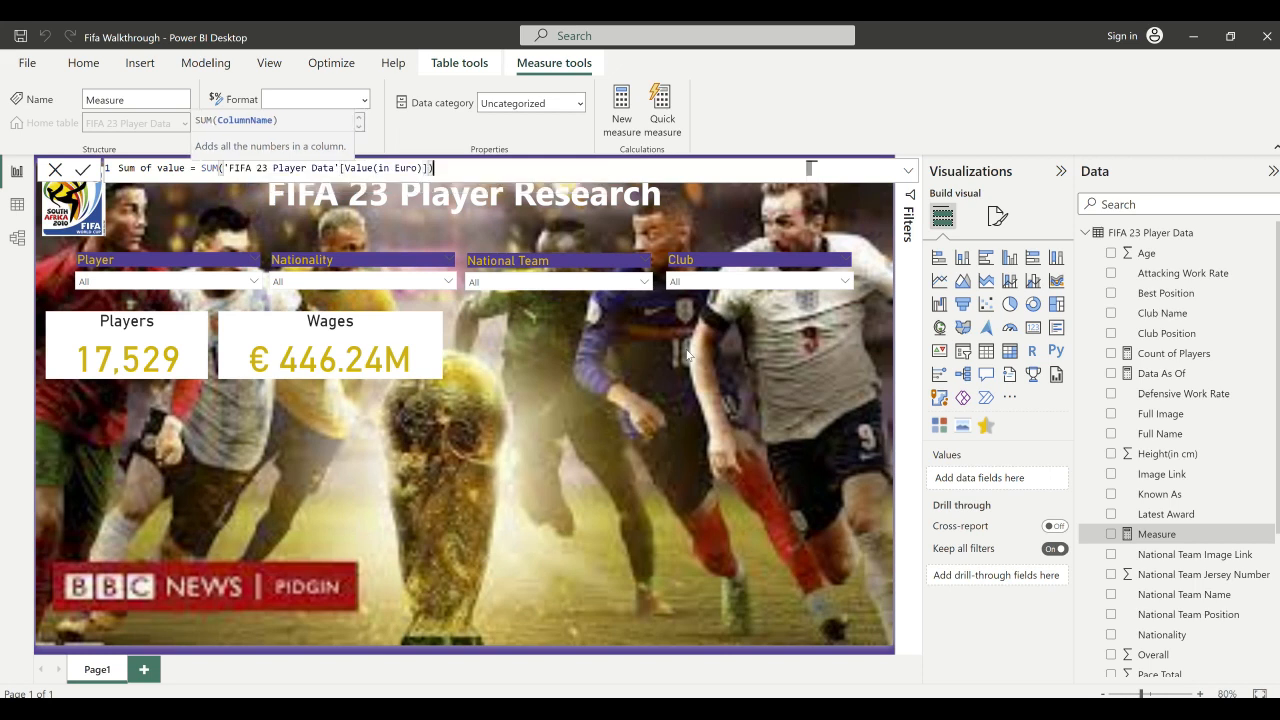
{"action": "key", "text": "Return"}
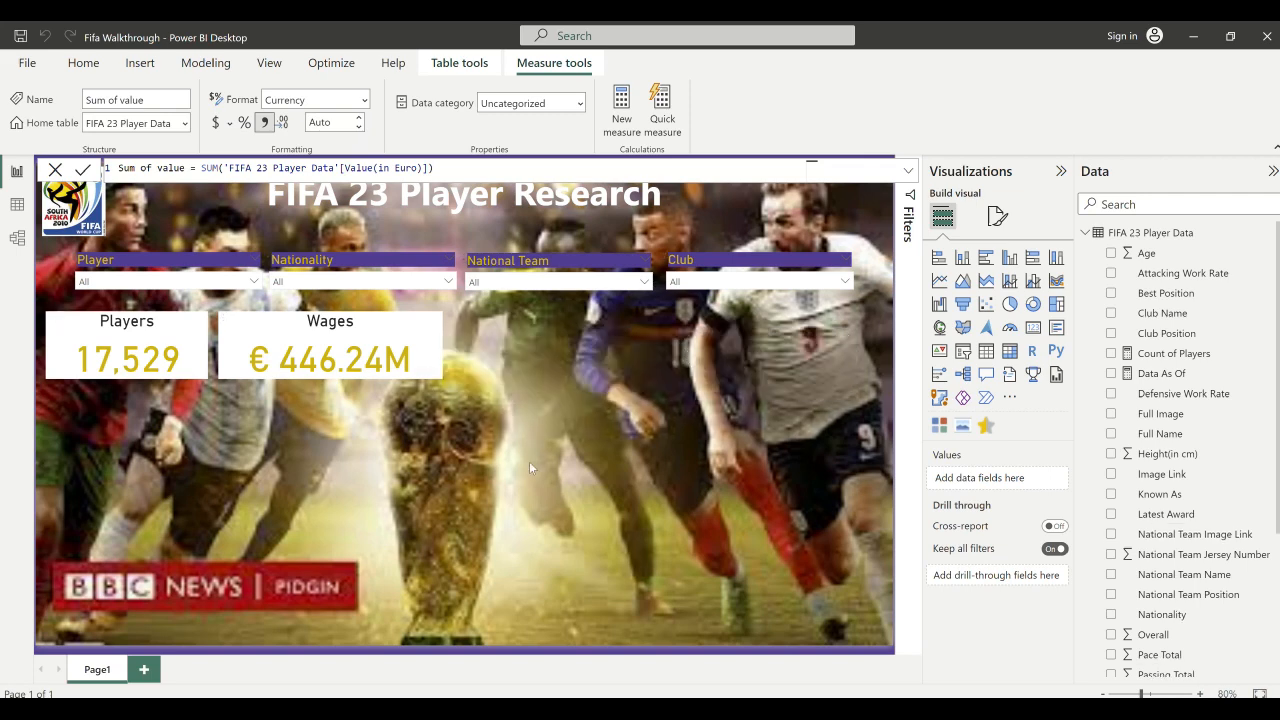
- Duplicate the Wages card onto an empty area of the page and replace the copy's field with Sum of value
{"action": "left_click", "coordinate": [354, 349]}
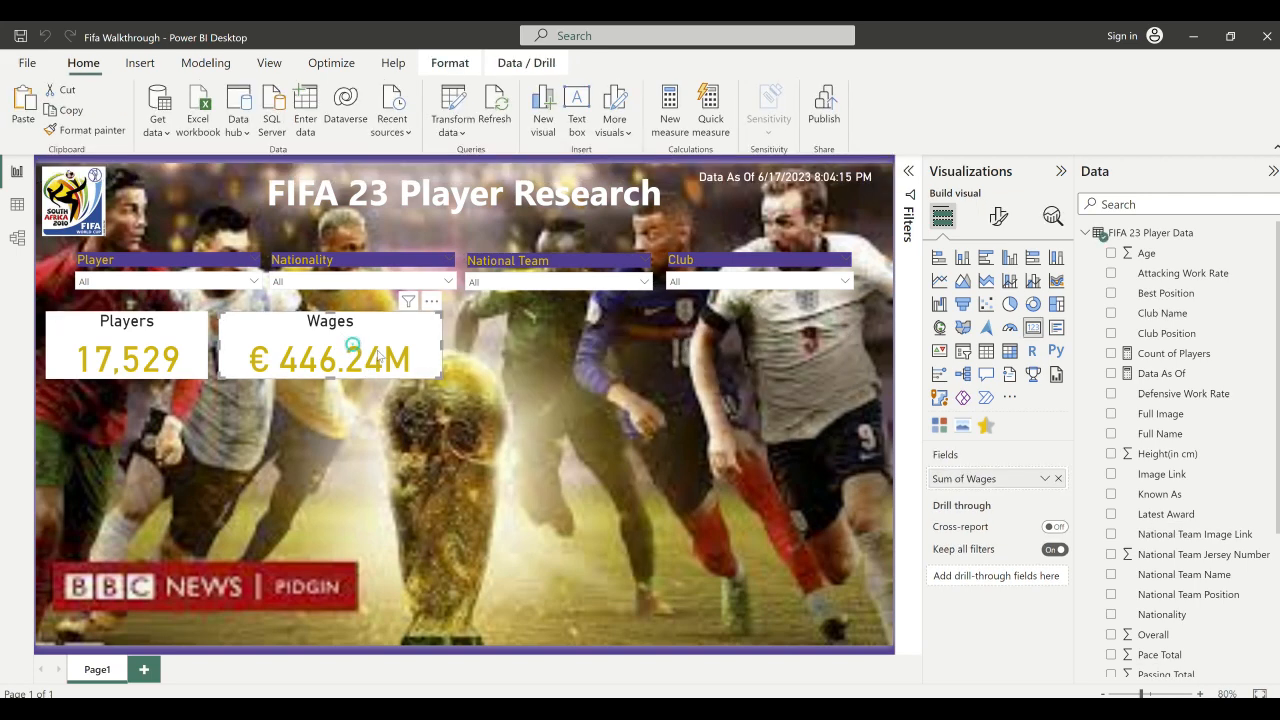
{"action": "key", "text": "ctrl+v"}
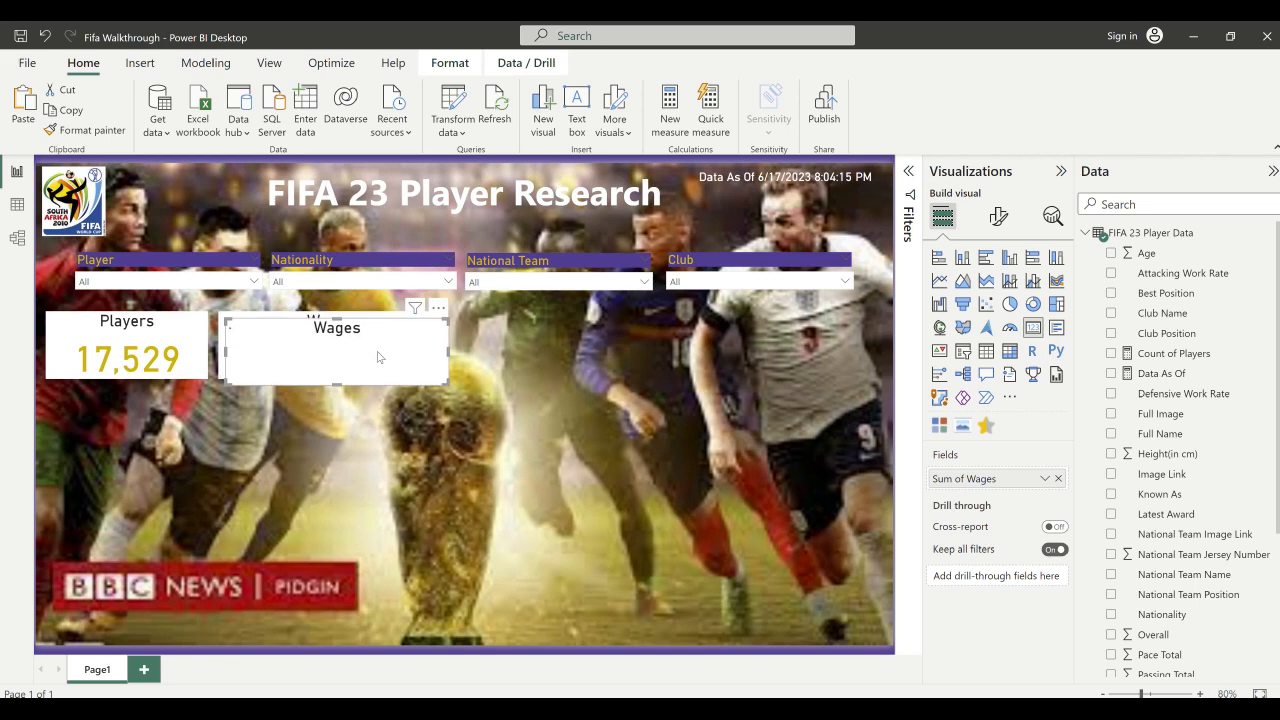
{"action": "left_click_drag", "start_coordinate": [378, 357], "coordinate": [655, 425]}
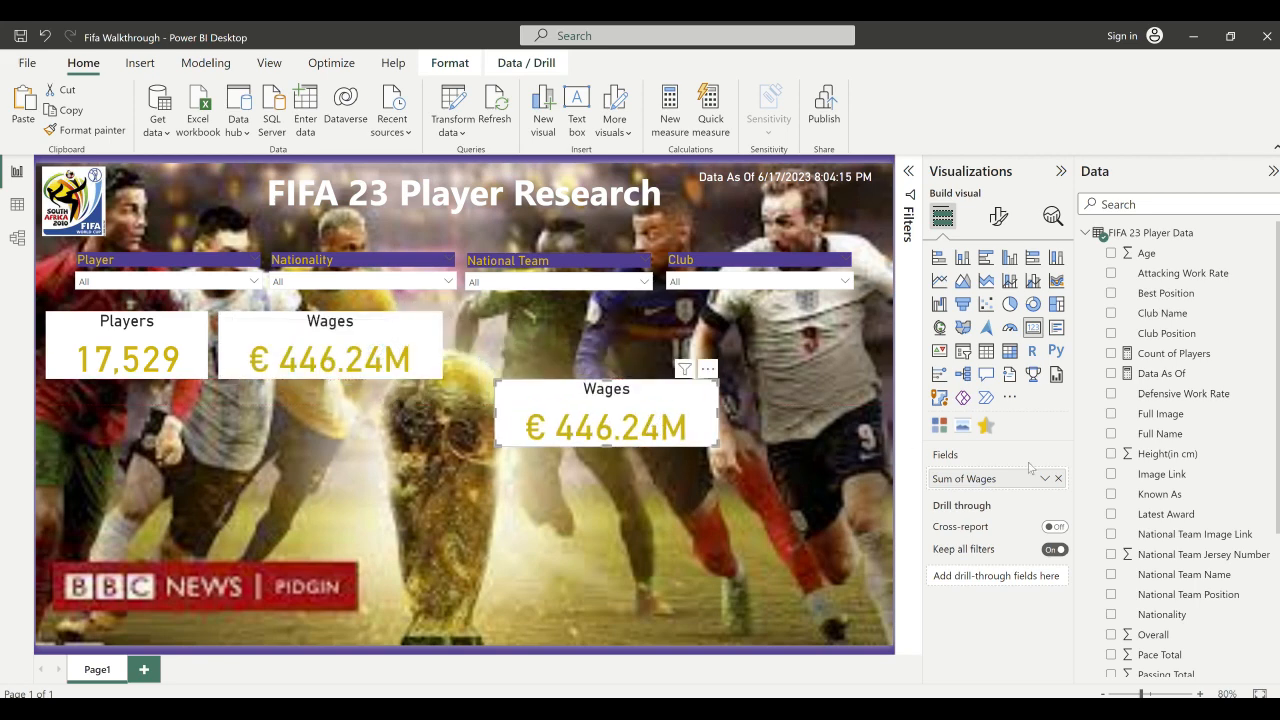
{"action": "scroll", "coordinate": [1187, 512], "scroll_direction": "down", "scroll_amount": 3}
{"action": "scroll", "coordinate": [1187, 512], "scroll_direction": "down", "scroll_amount": 2}
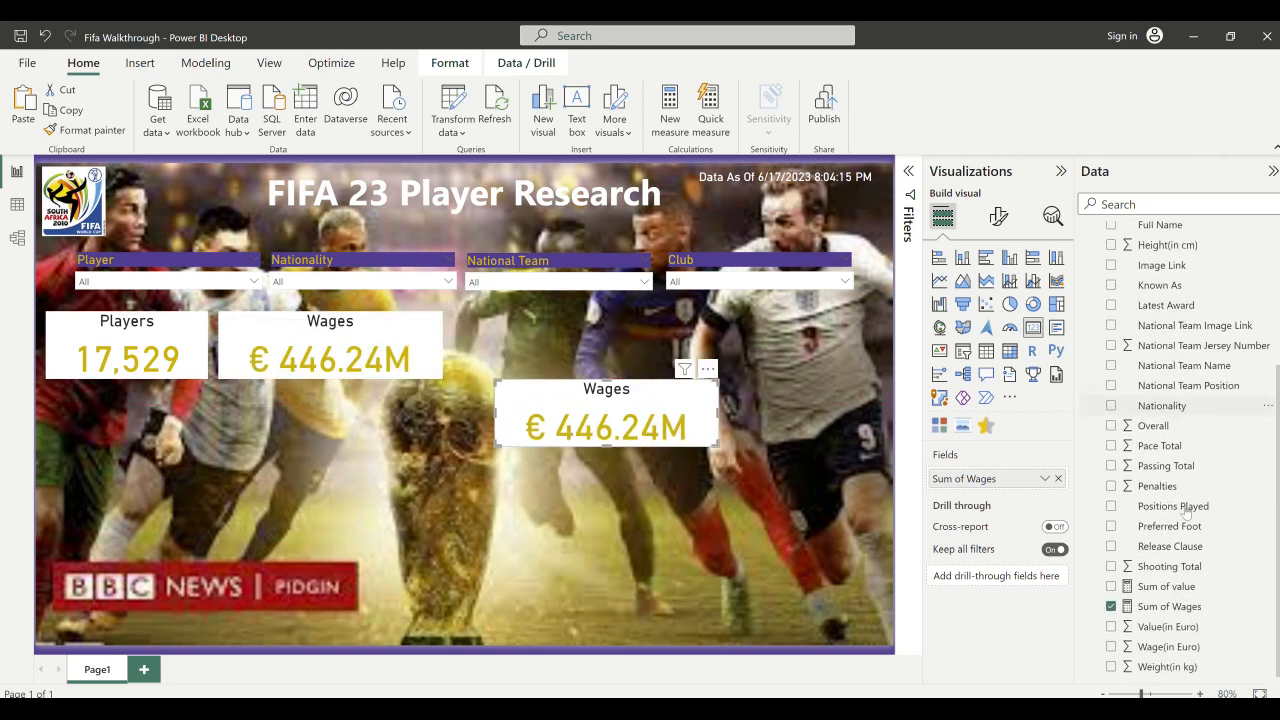
{"action": "left_click_drag", "start_coordinate": [1175, 590], "coordinate": [995, 480]}
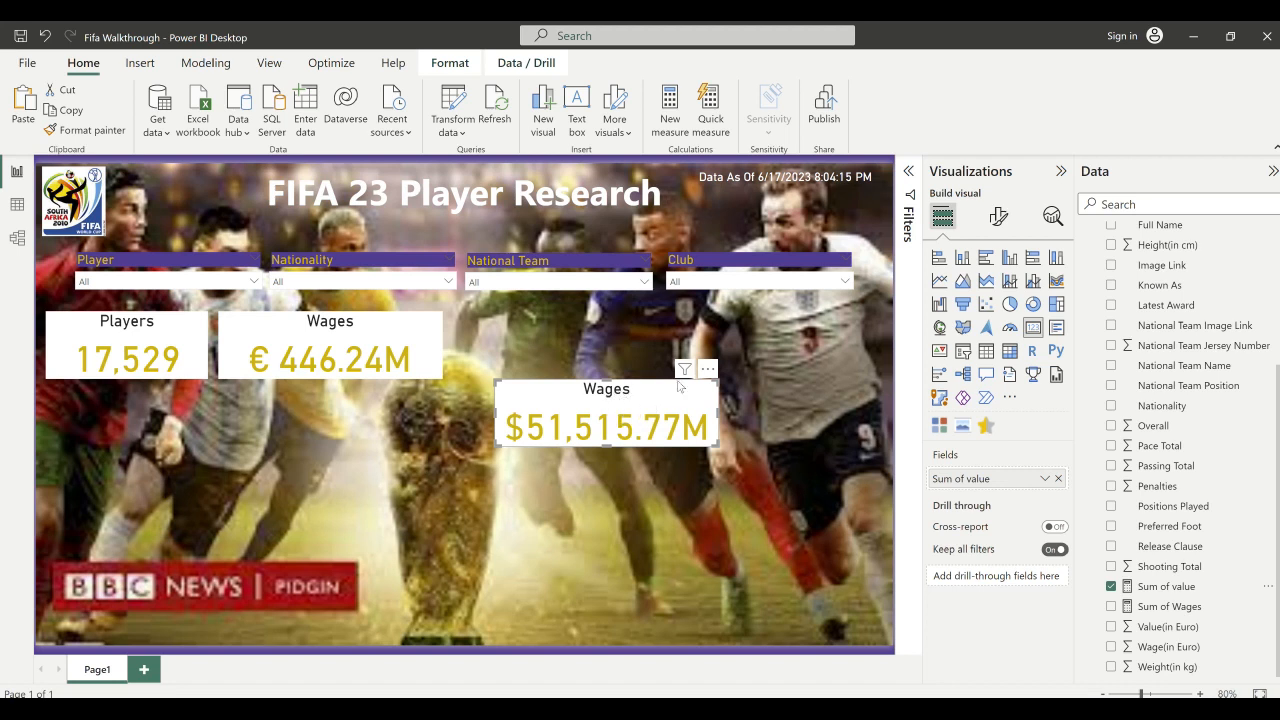
- Retitle the copied card "Net Worth" and place it in the card row directly beside the Wages card
{"action": "left_click", "coordinate": [998, 216]}
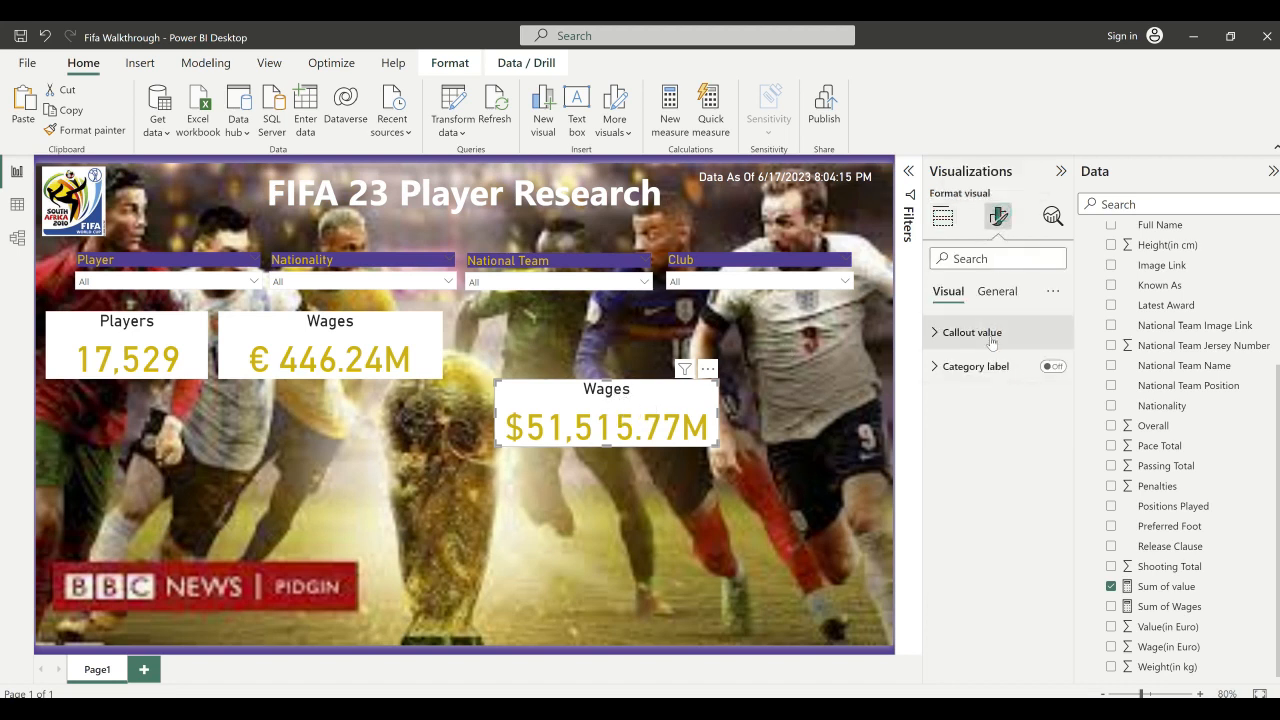
{"action": "left_click", "coordinate": [1000, 297]}
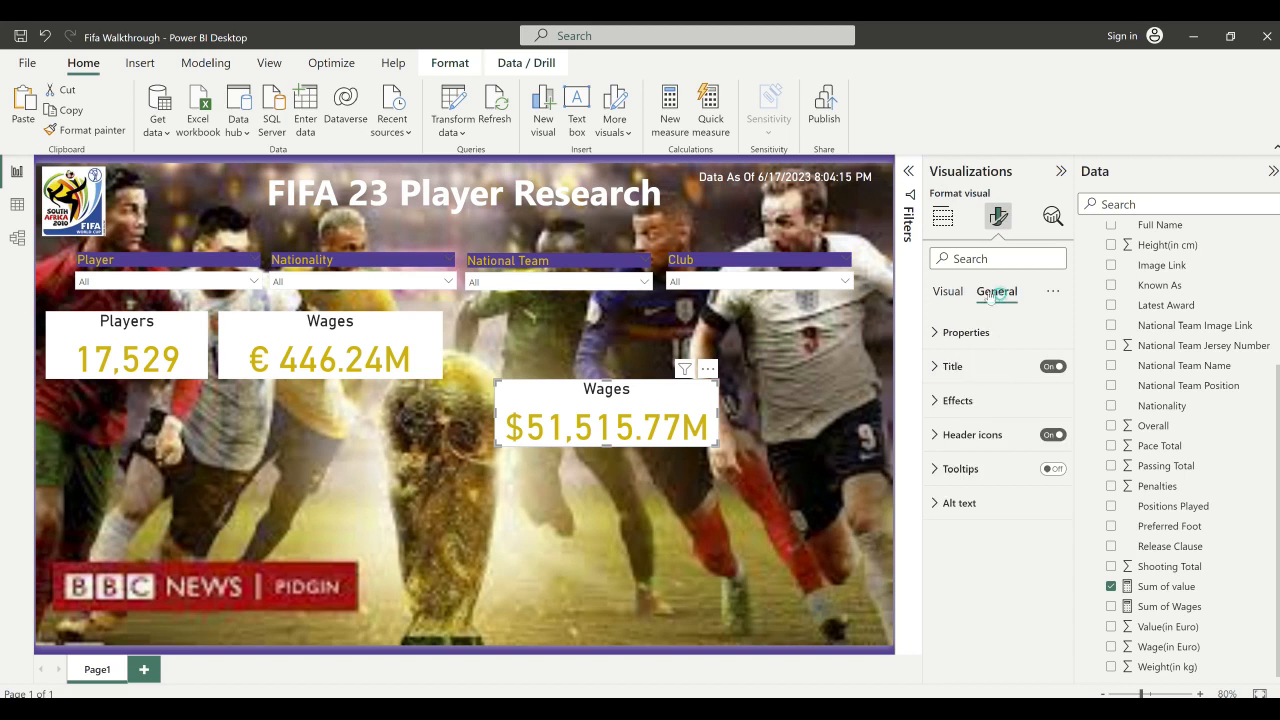
{"action": "left_click", "coordinate": [955, 367]}
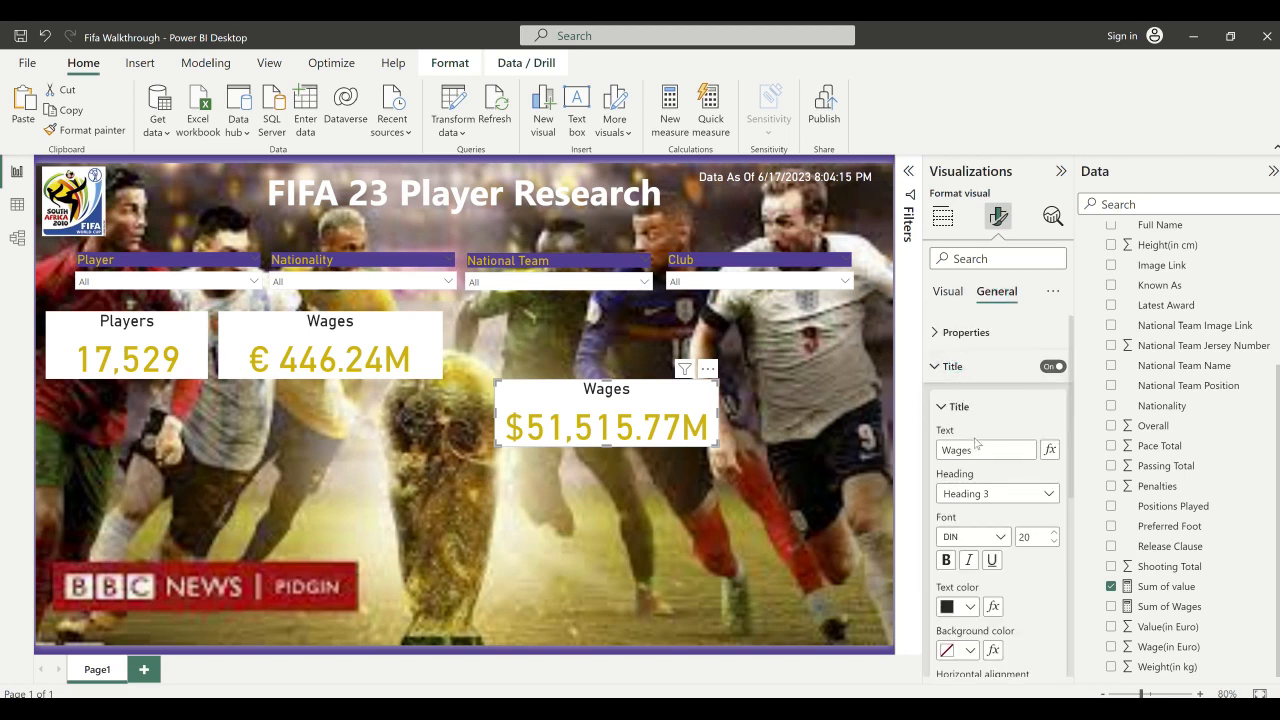
{"action": "left_click_drag", "start_coordinate": [973, 450], "coordinate": [934, 455]}
{"action": "type", "text": "Net Worth"}
{"action": "key", "text": "Return"}
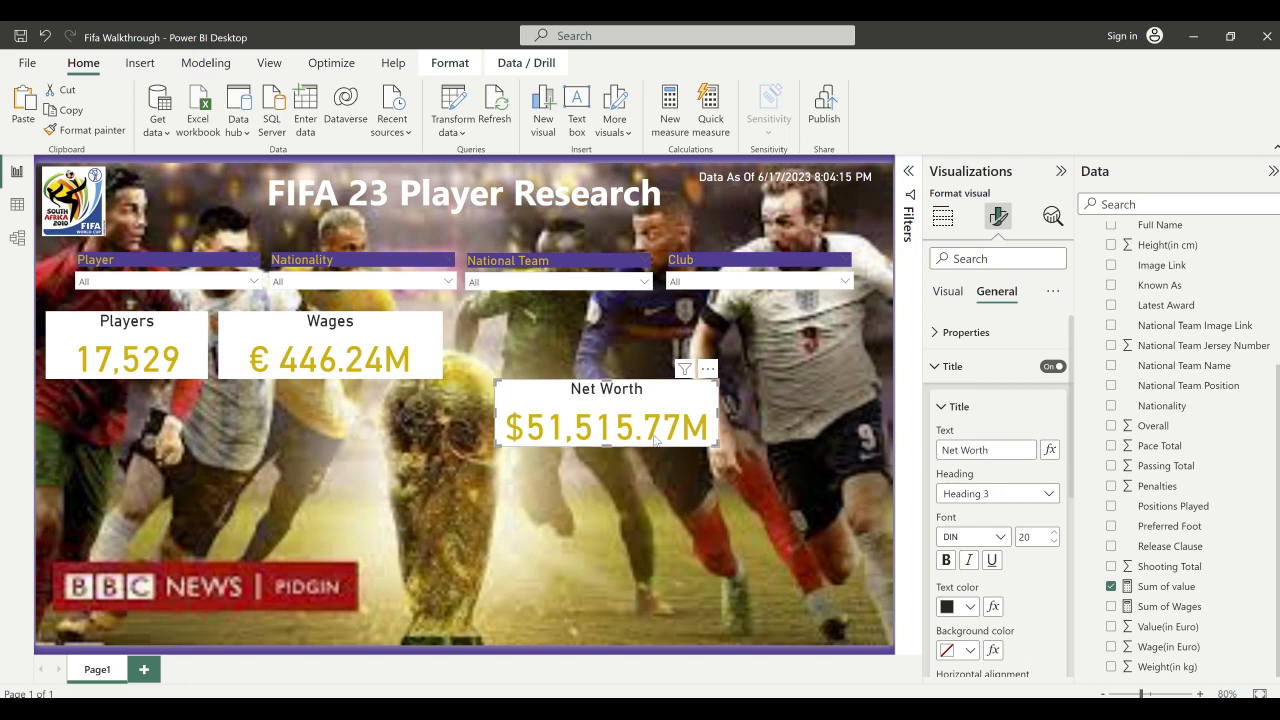
{"action": "left_click_drag", "start_coordinate": [654, 440], "coordinate": [607, 374]}
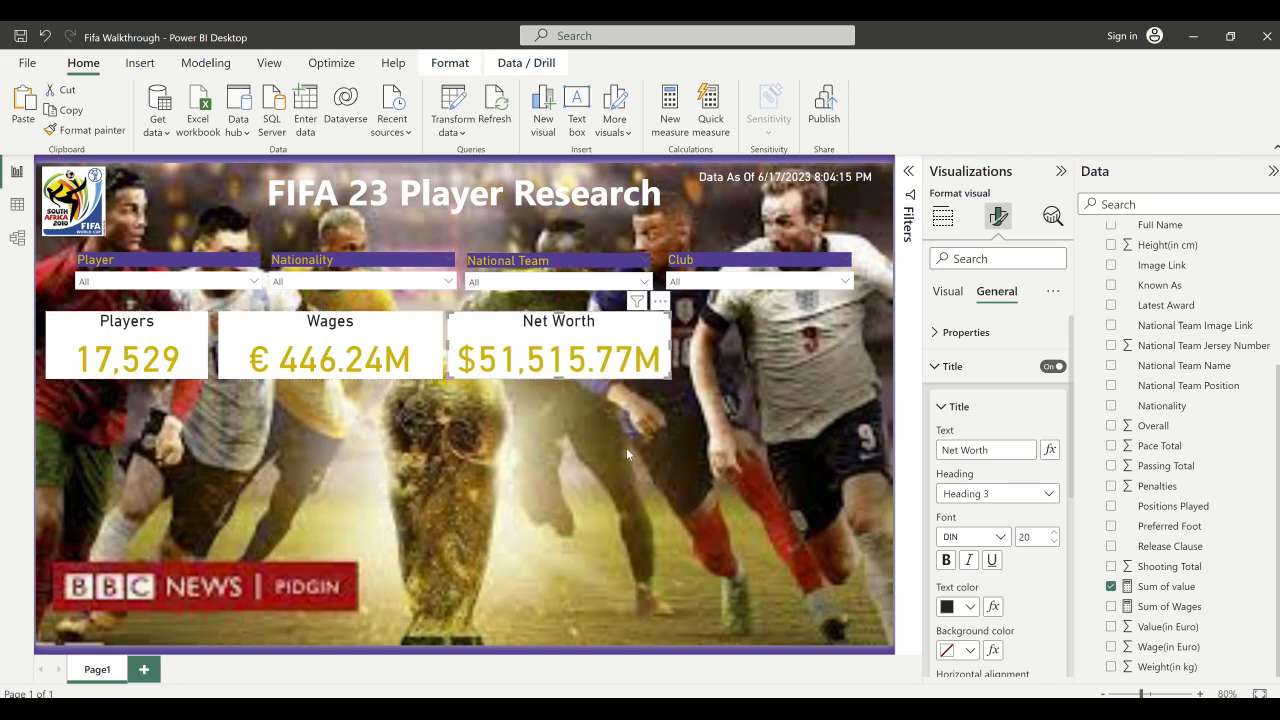
{"action": "left_click", "coordinate": [626, 448]}
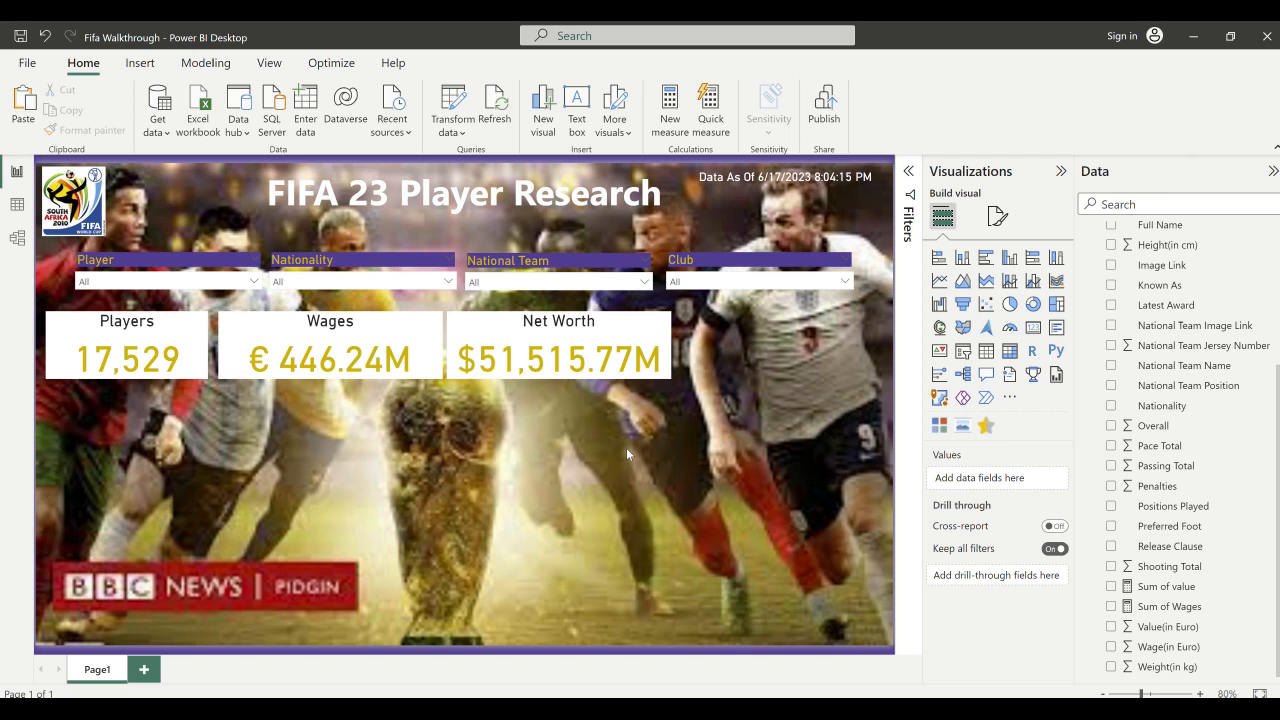
- Duplicate the Net Worth card and place the copy below the card row
{"action": "left_click", "coordinate": [587, 367]}
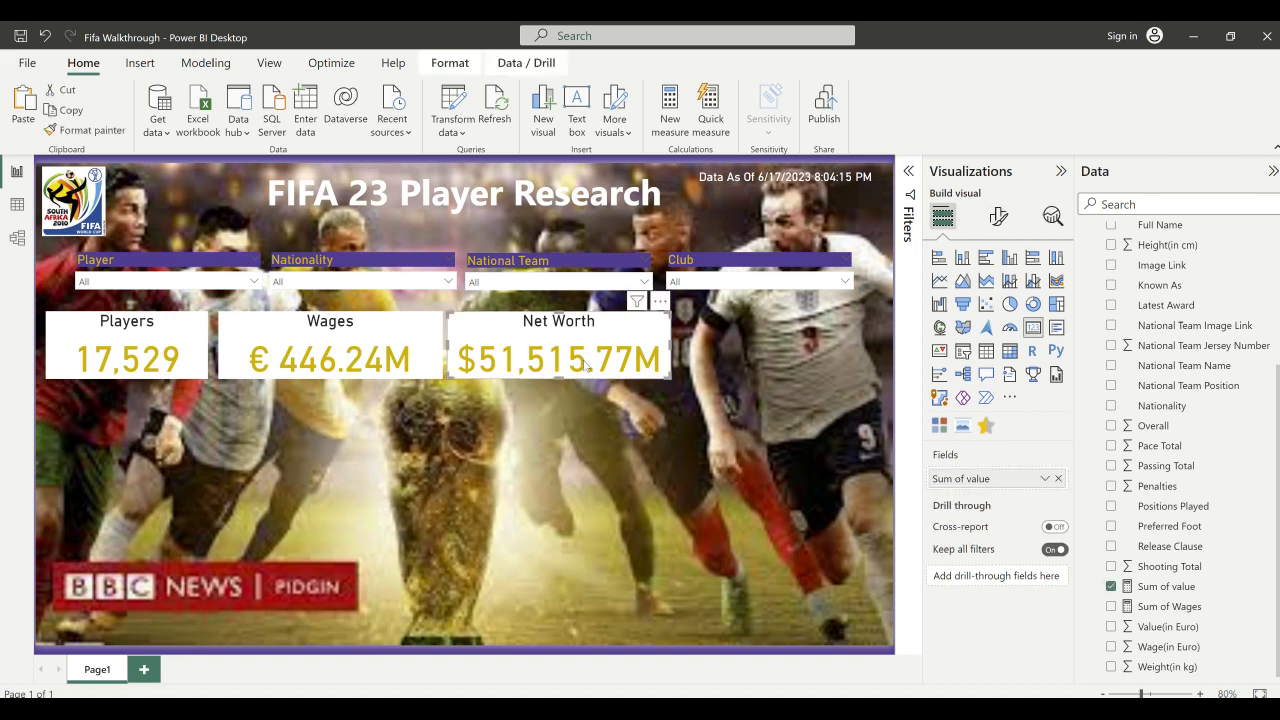
{"action": "key", "text": "ctrl+c"}
{"action": "key", "text": "ctrl+v"}
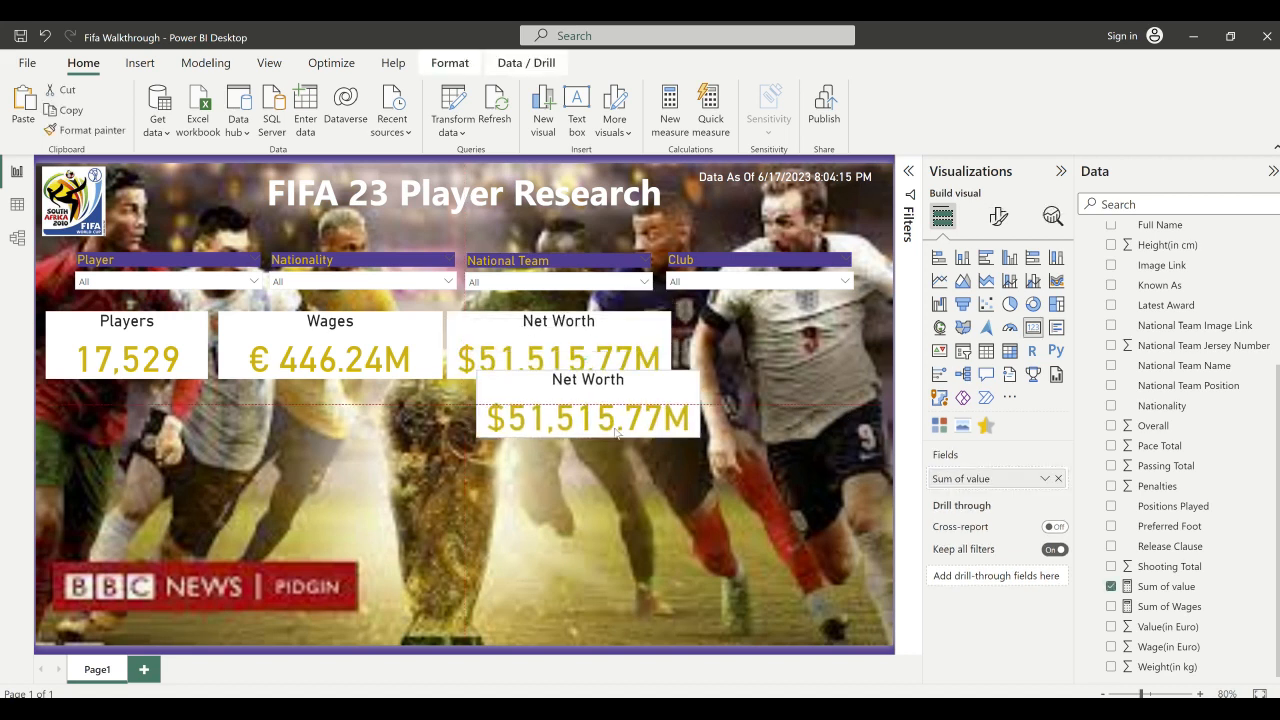
- Create a measure in the FIFA 23 Player Data table: Sum of Penalties = SUM('FIFA 23 Player Data'[Penalties])
{"action": "scroll", "coordinate": [1170, 283], "scroll_direction": "up", "scroll_amount": 3}
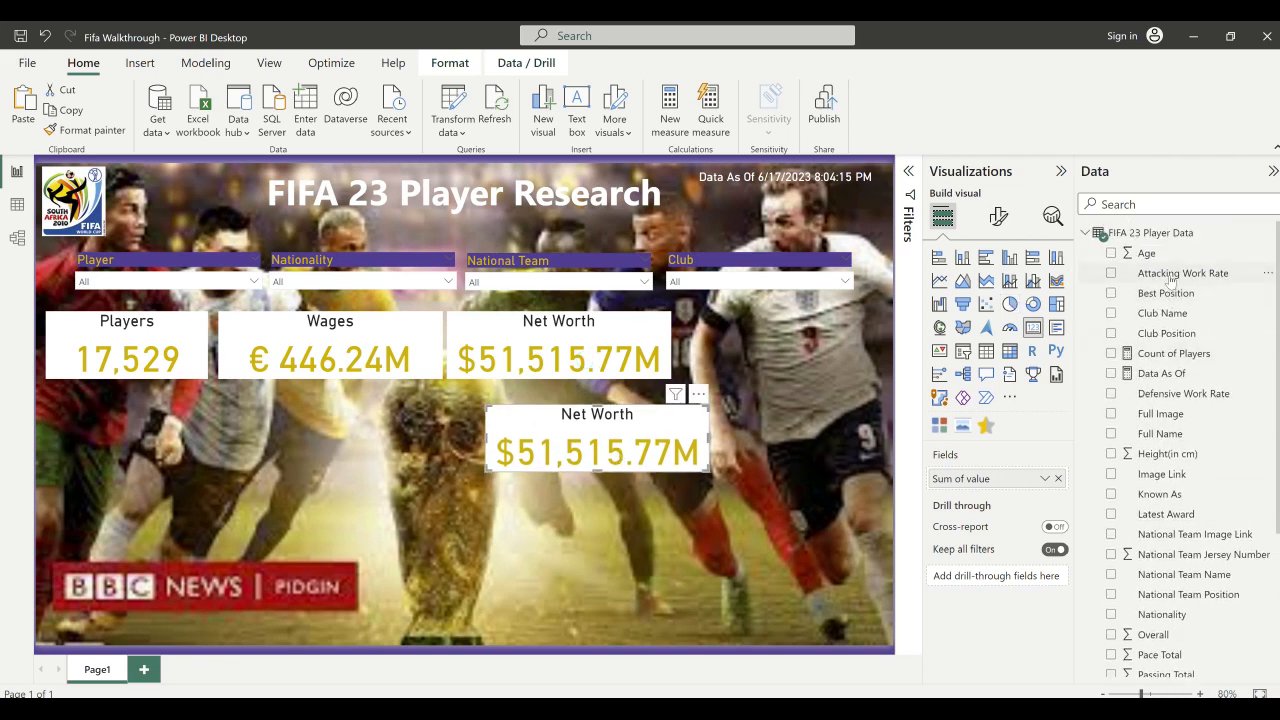
{"action": "right_click", "coordinate": [1129, 237]}
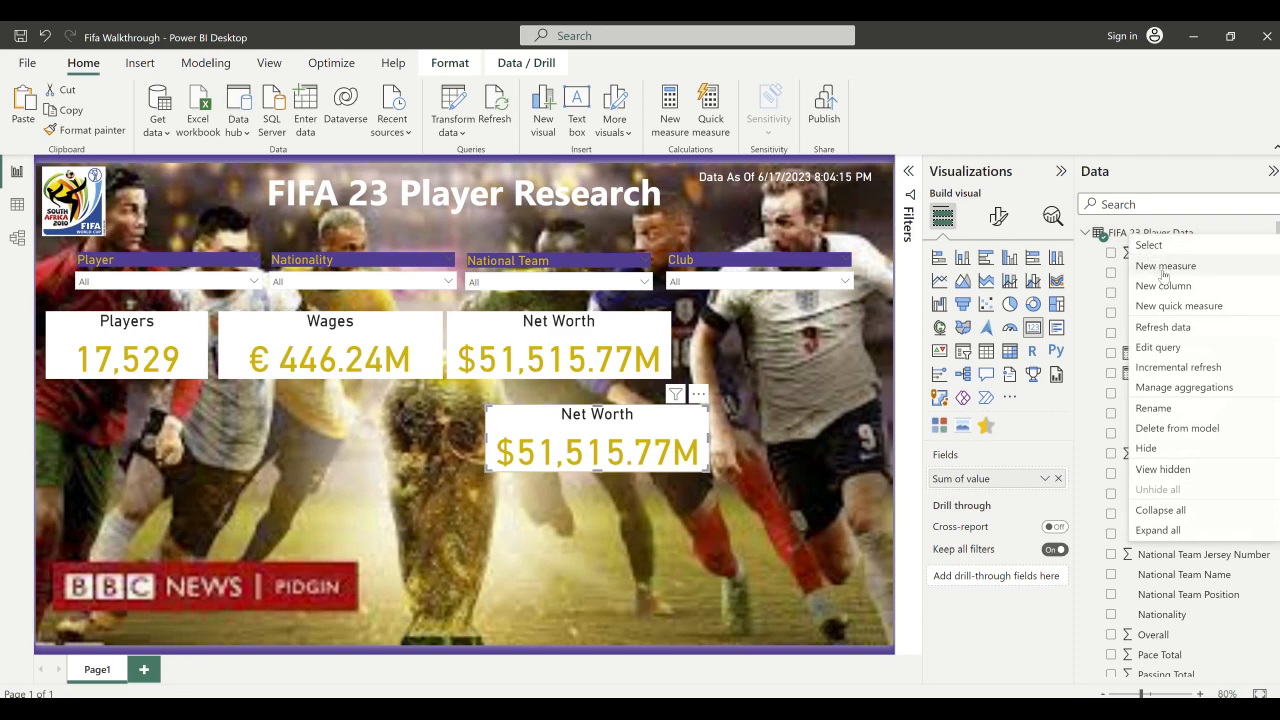
{"action": "left_click", "coordinate": [1173, 268]}
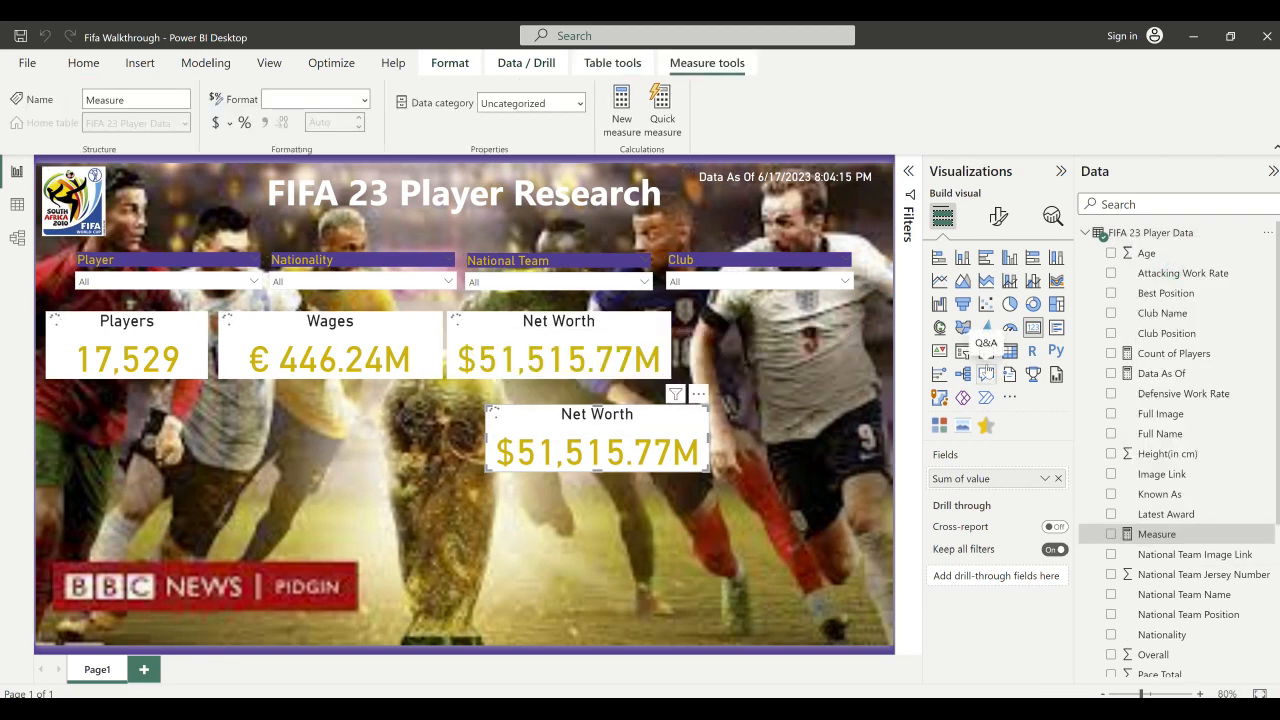
{"action": "type", "text": "Sum"}
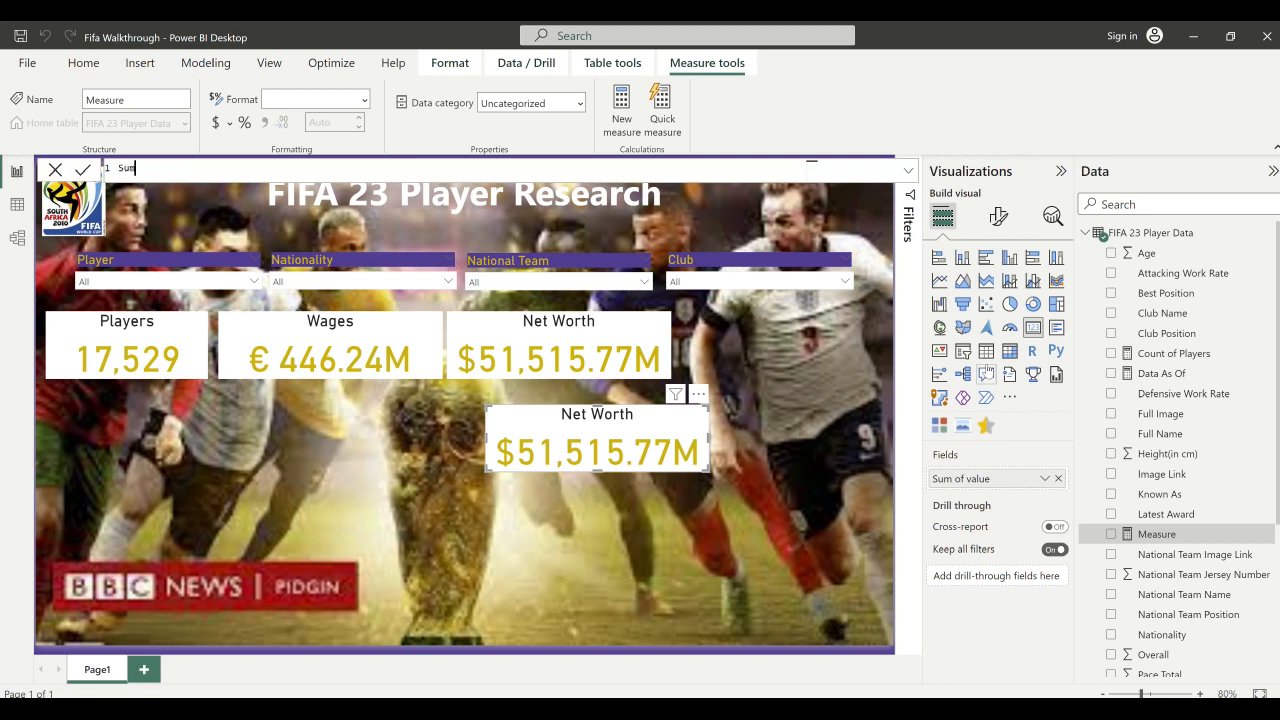
{"action": "type", "text": " of Penalties = SUM"}
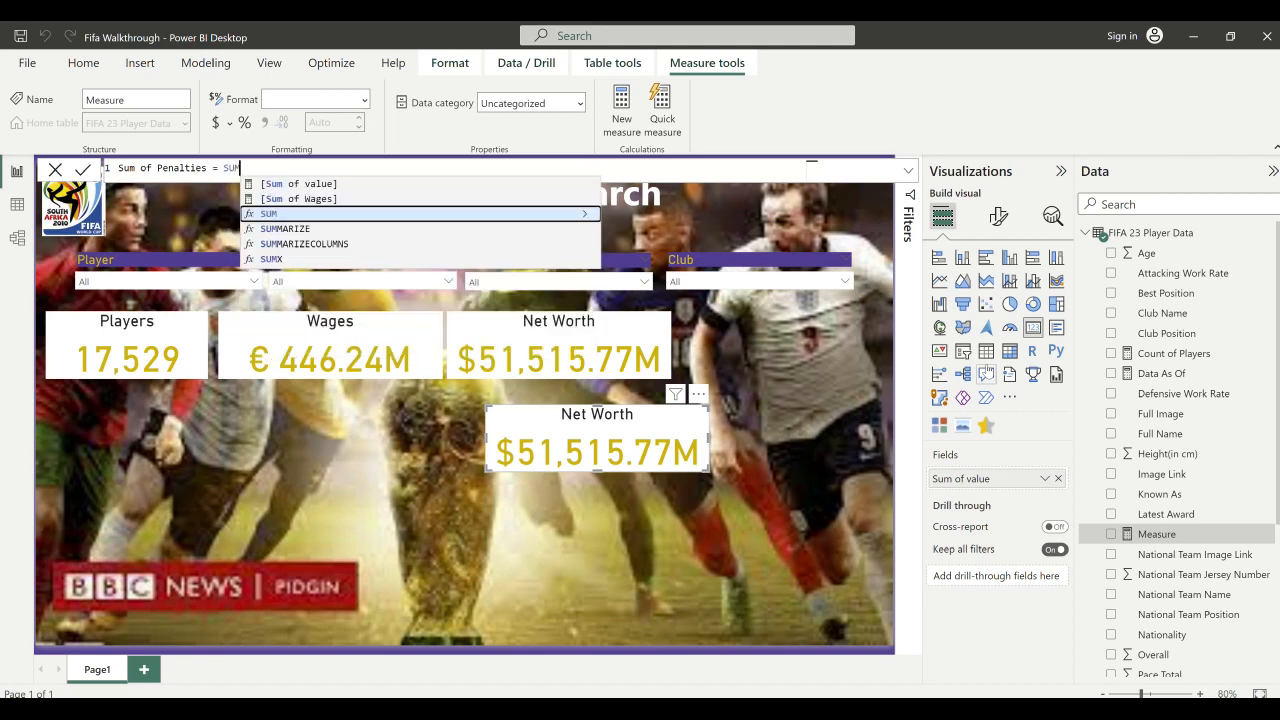
{"action": "type", "text": "("}
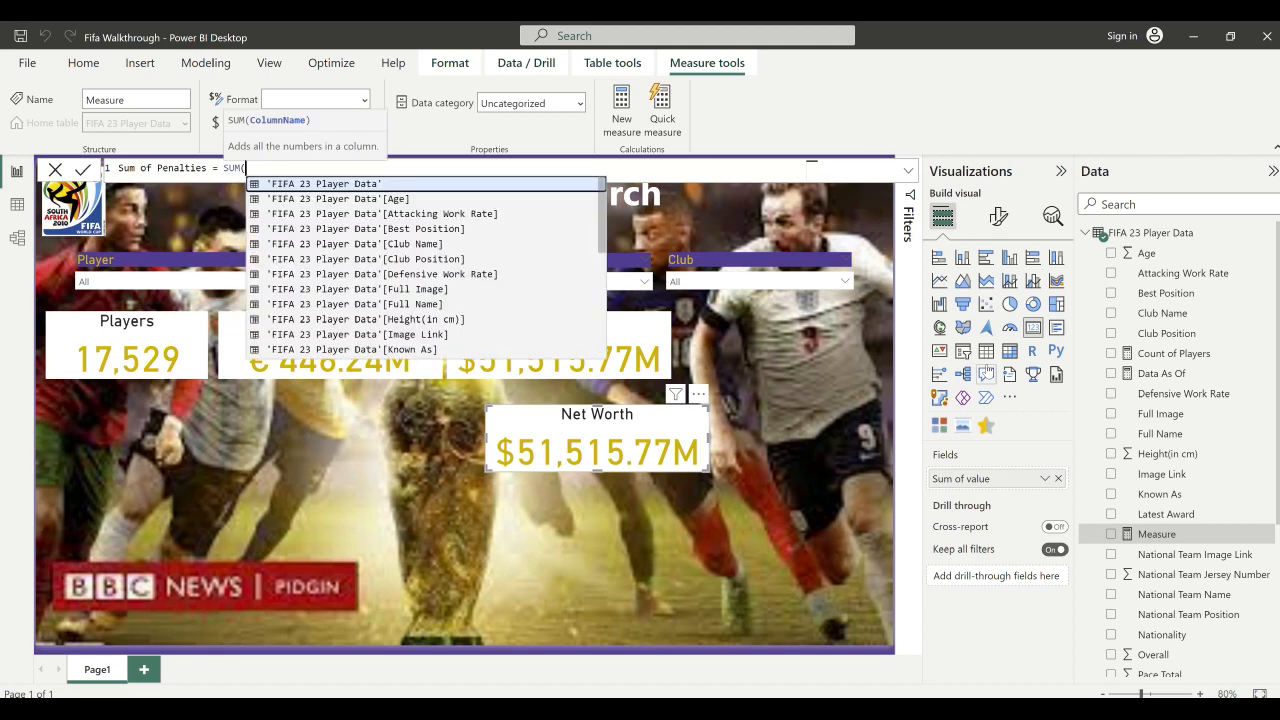
{"action": "type", "text": "pena"}
{"action": "key", "text": "Tab"}
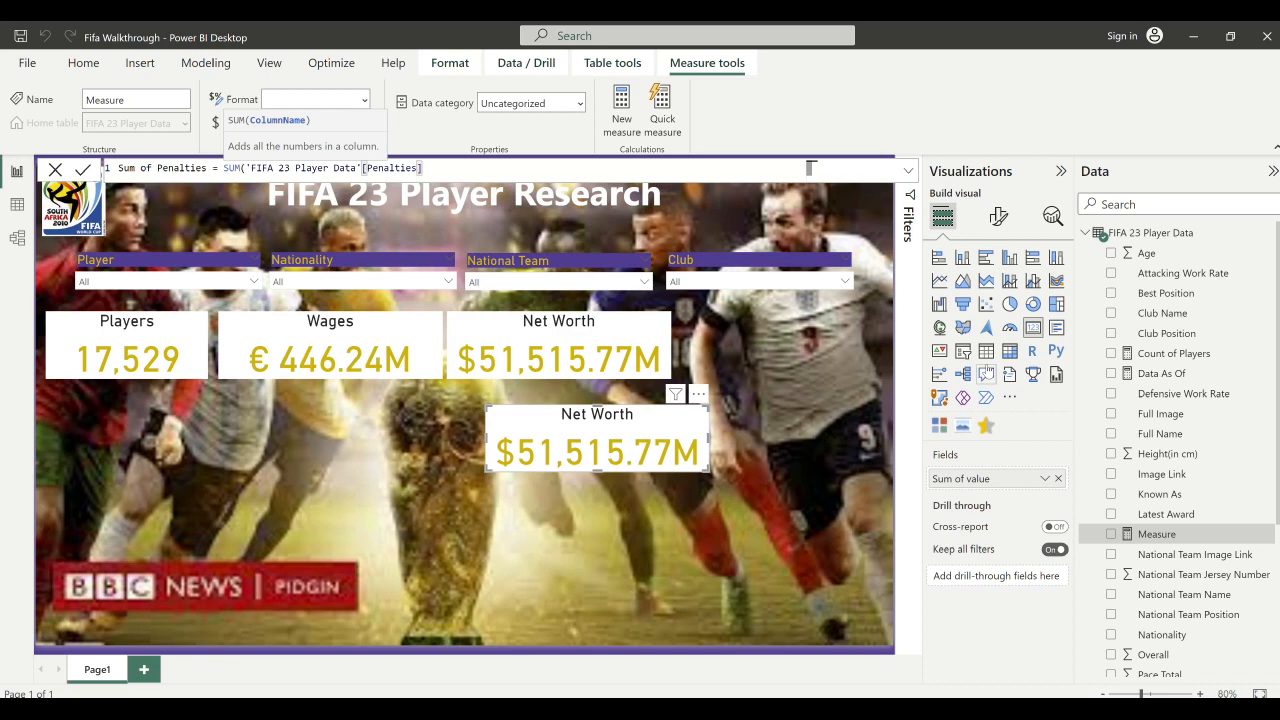
{"action": "type", "text": ")"}
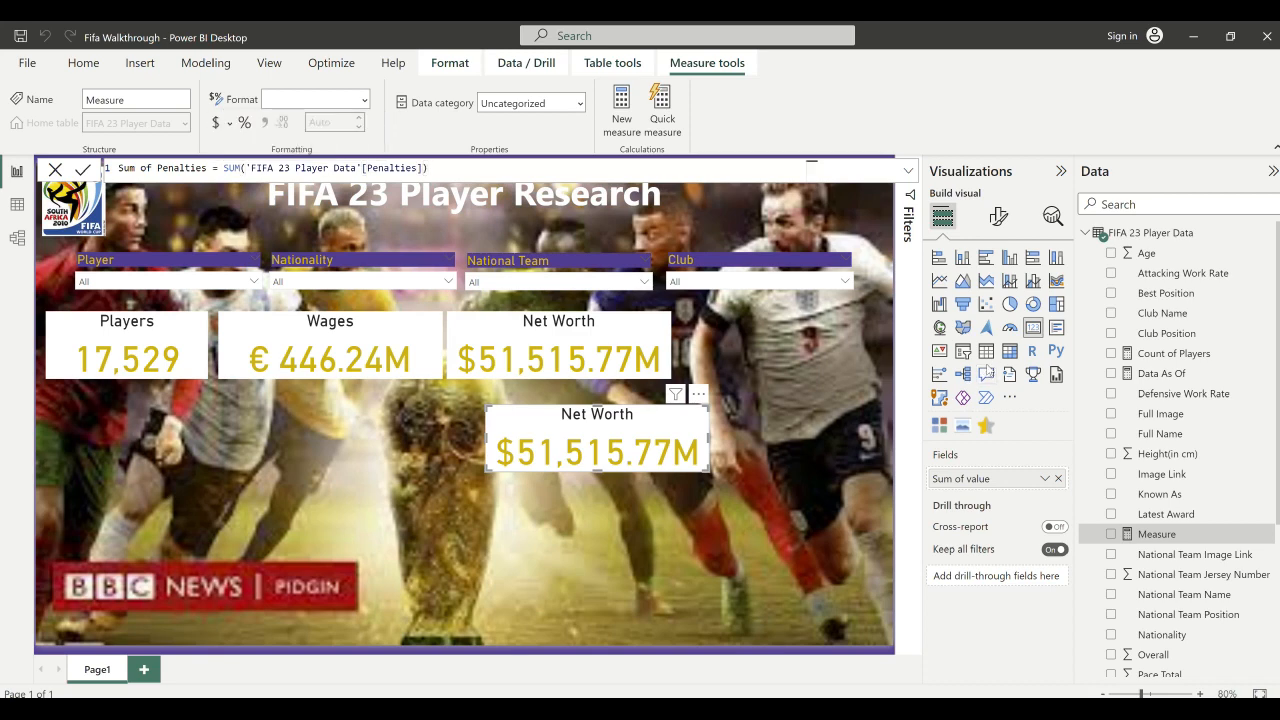
{"action": "key", "text": "Return"}
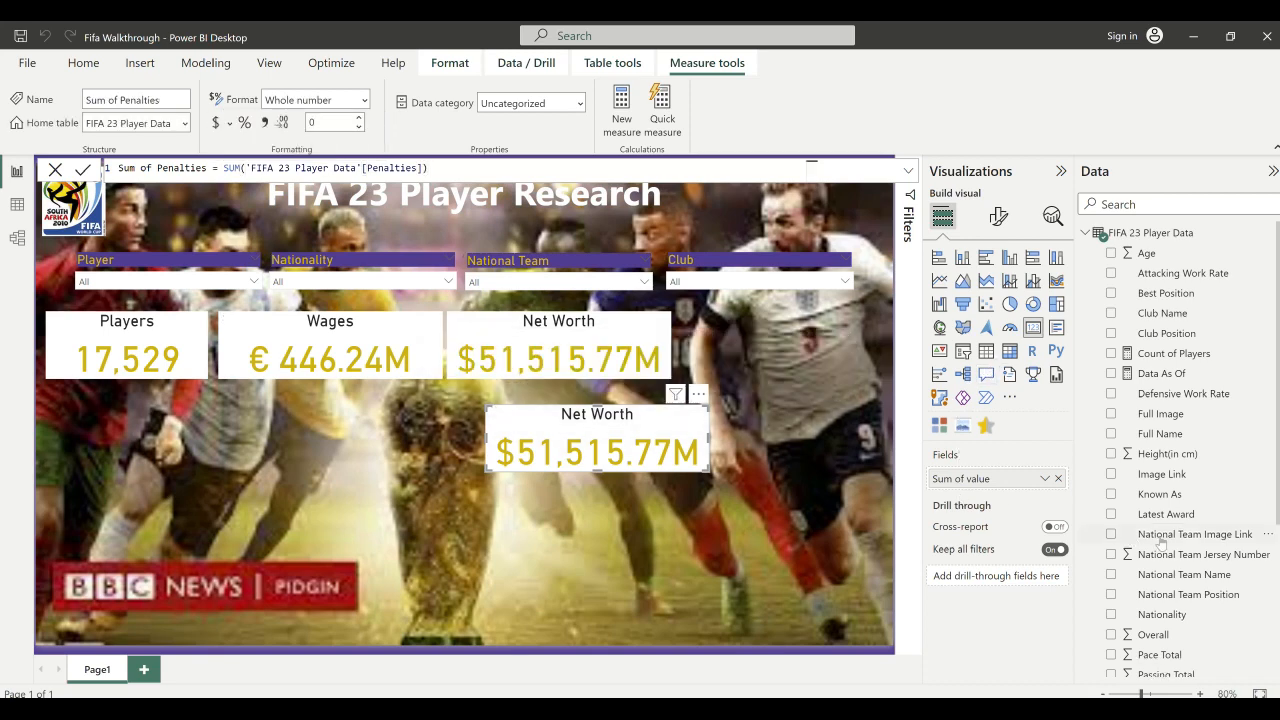
- Replace the field of the copied Net Worth card below the row with the Sum of Penalties measure
{"action": "scroll", "coordinate": [1160, 540], "scroll_direction": "down", "scroll_amount": 1}
{"action": "scroll", "coordinate": [1160, 540], "scroll_direction": "down", "scroll_amount": 4}
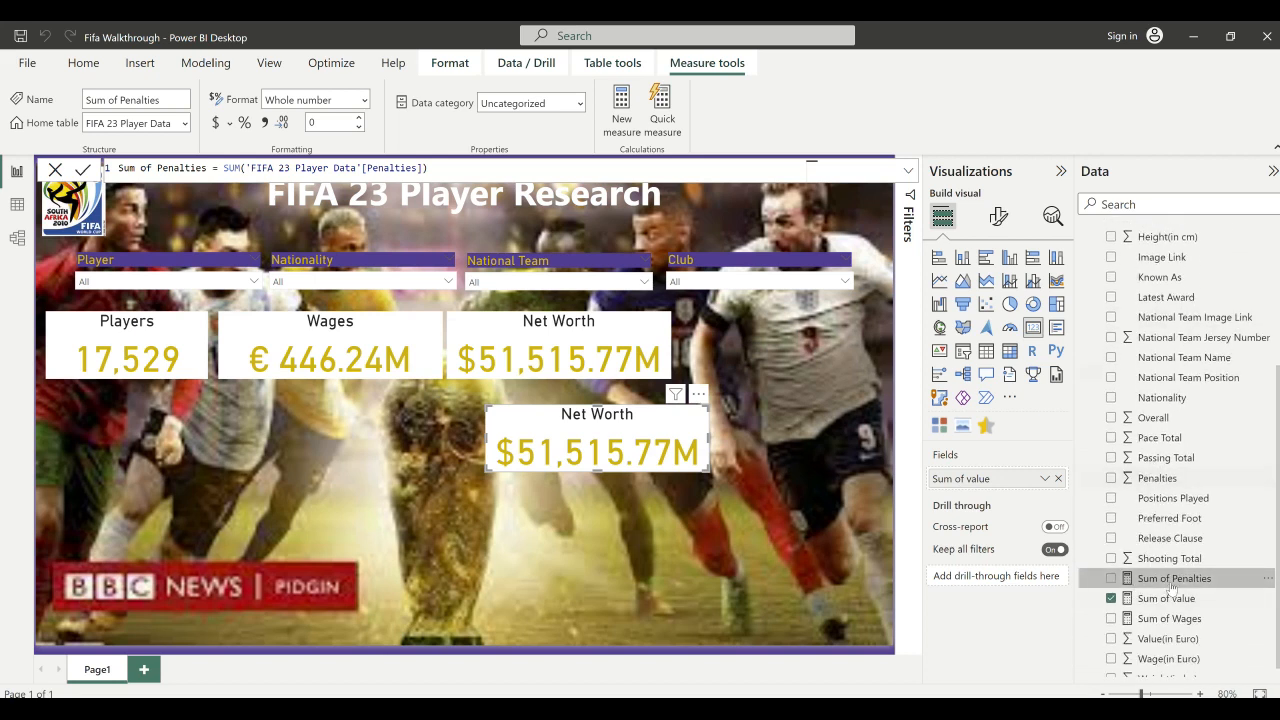
{"action": "left_click_drag", "start_coordinate": [1165, 590], "coordinate": [990, 480]}
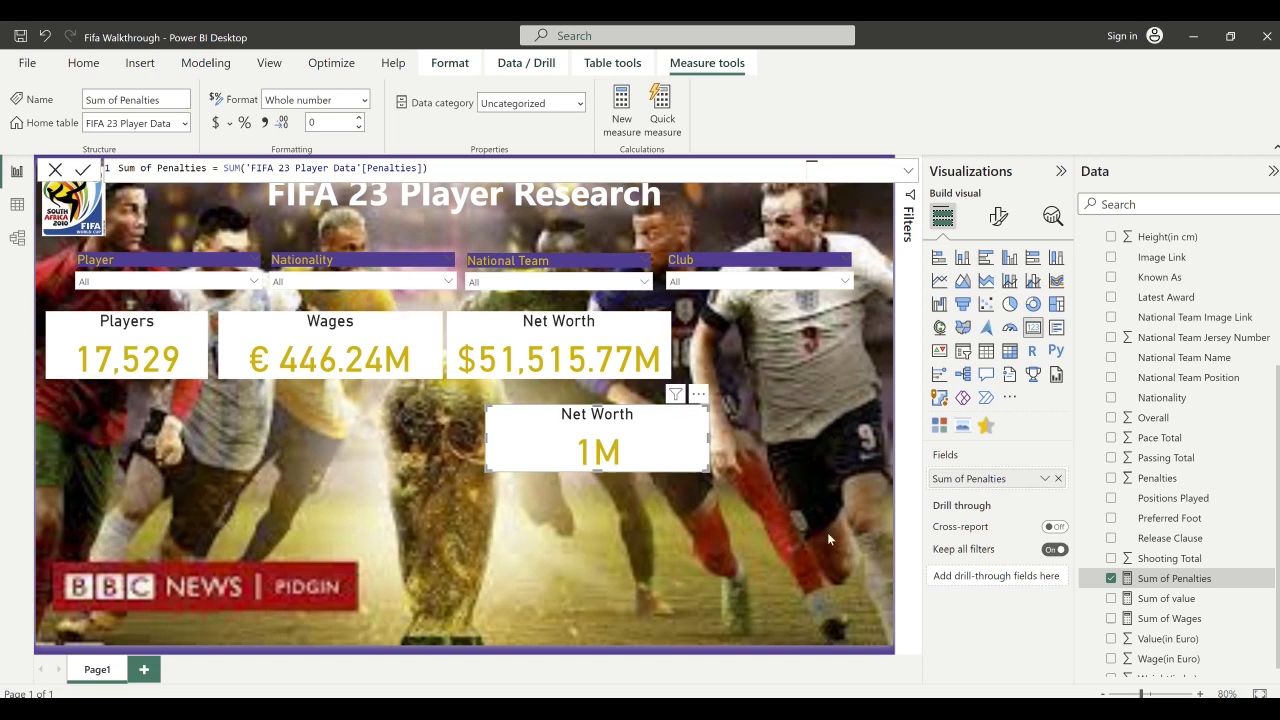
- Set the copied card's callout value display units to None and format Sum of Penalties with a thousands separator
{"action": "left_click", "coordinate": [997, 219]}
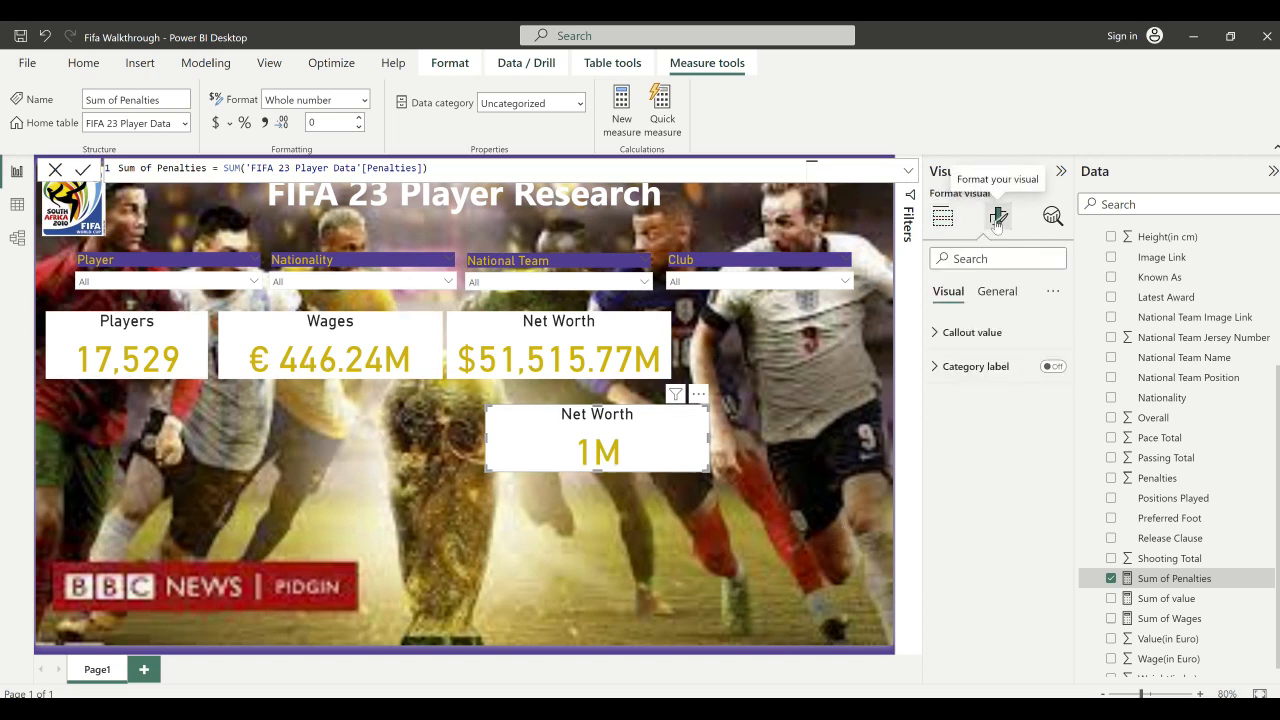
{"action": "left_click", "coordinate": [972, 333]}
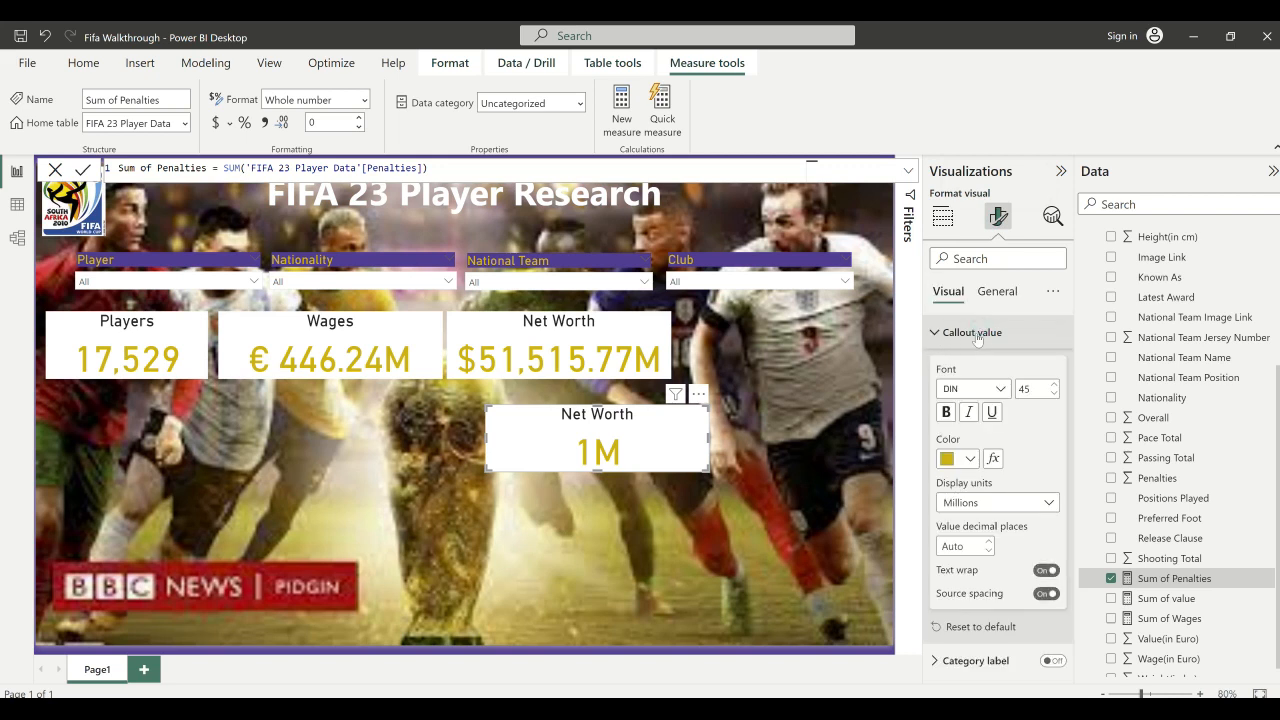
{"action": "left_click", "coordinate": [985, 502]}
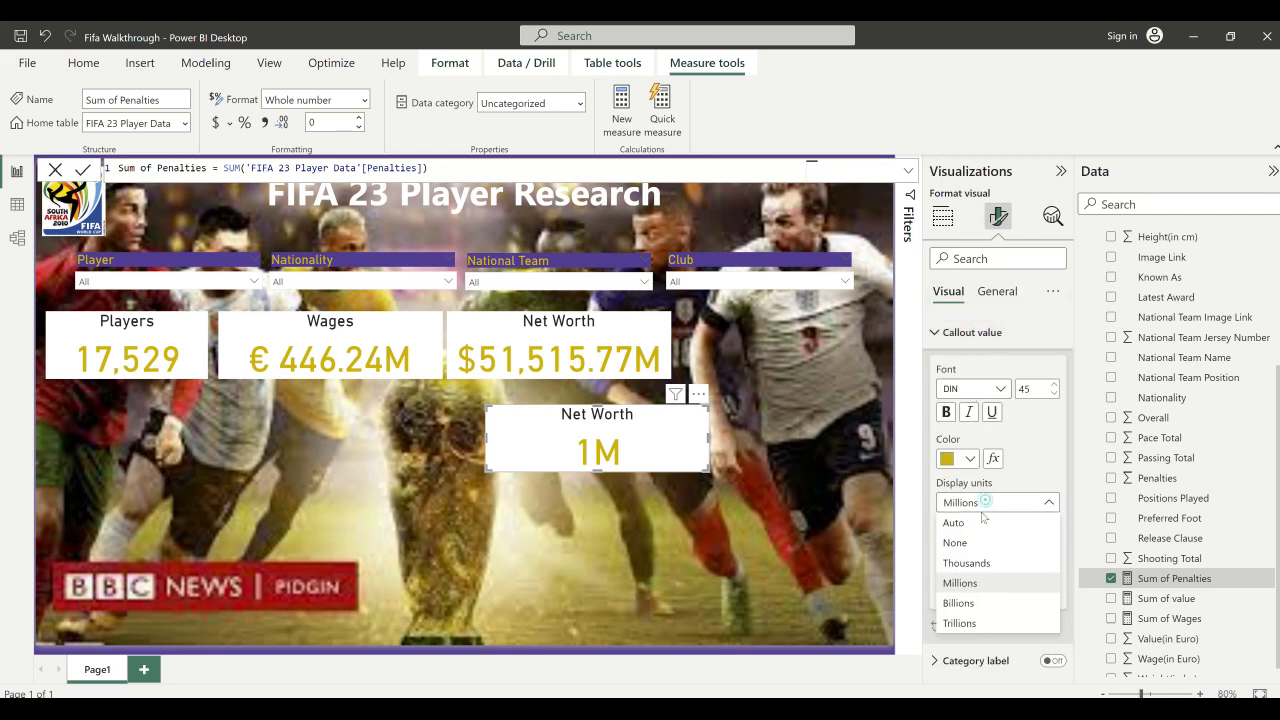
{"action": "left_click", "coordinate": [955, 543]}
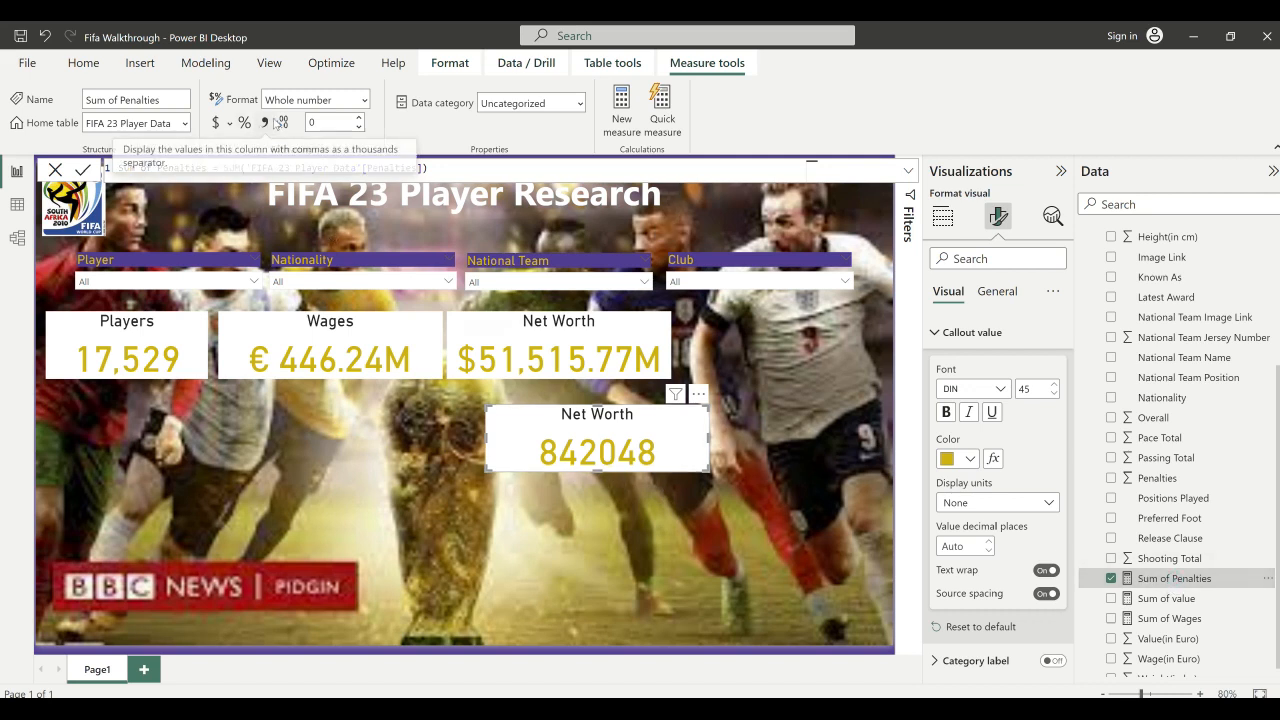
{"action": "left_click", "coordinate": [265, 121]}
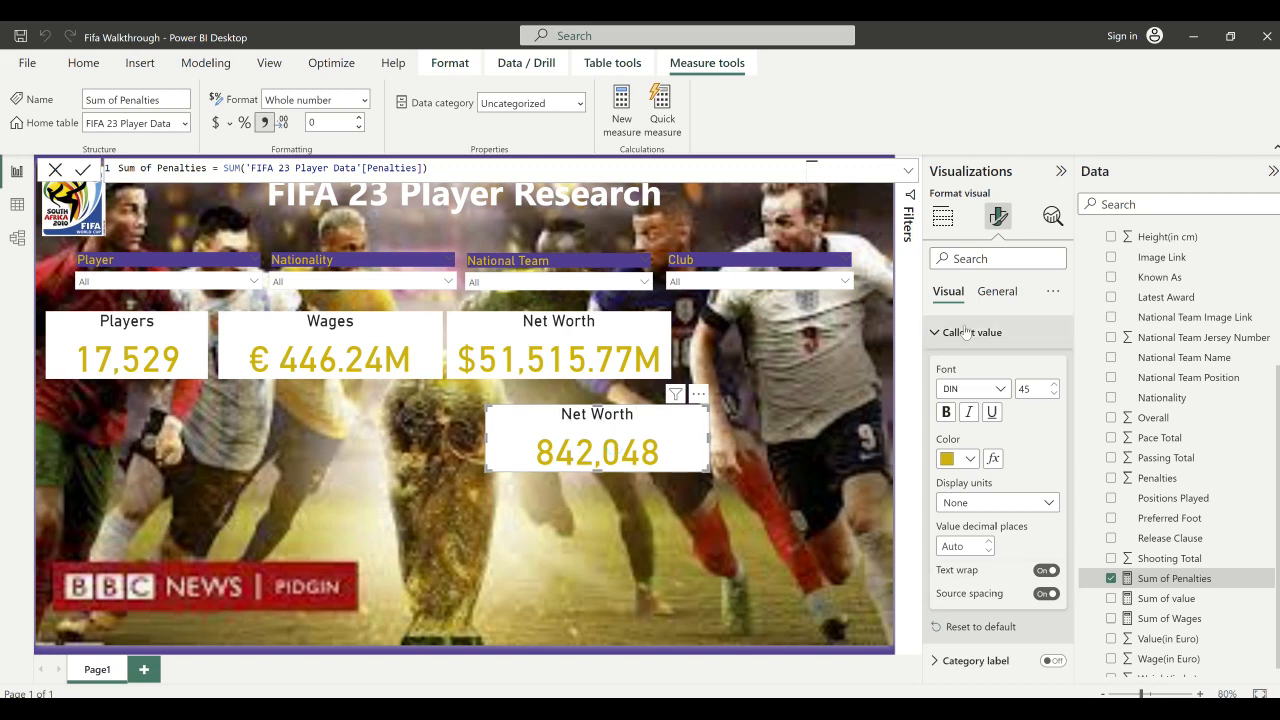
- Retitle the copied card "Penalties" and place it in the card row directly beside the Net Worth card
{"action": "left_click", "coordinate": [999, 295]}
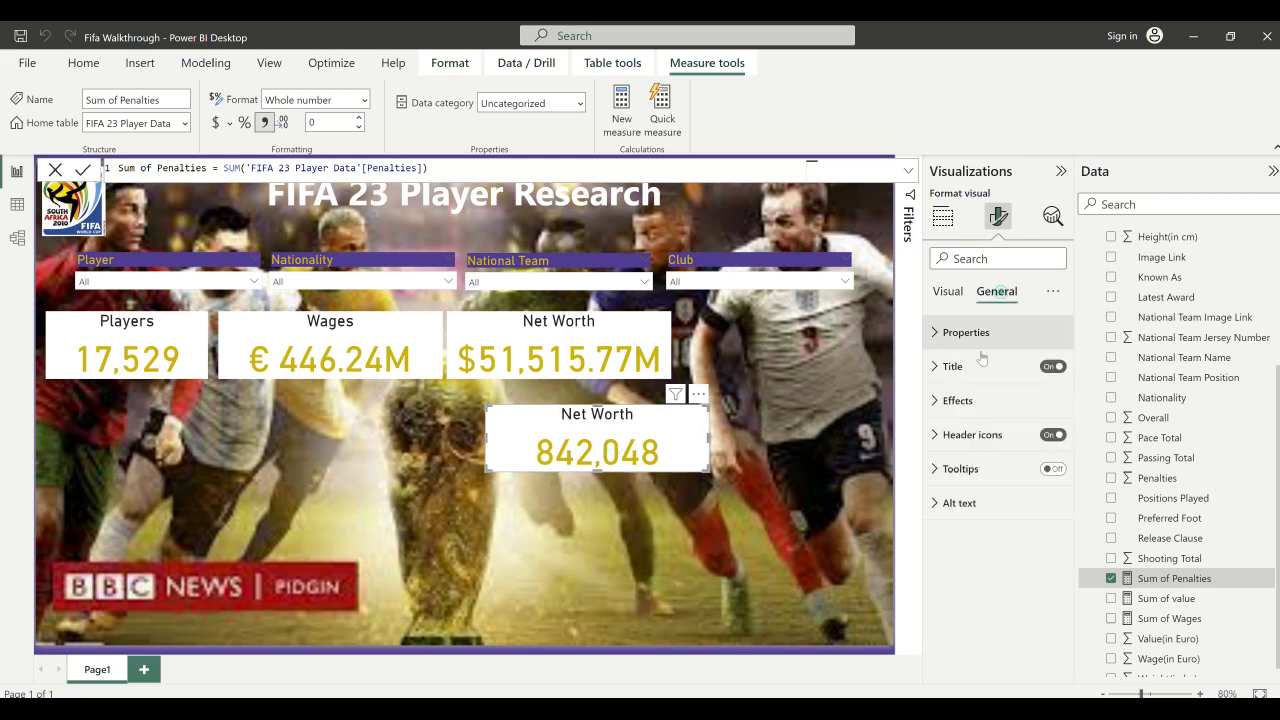
{"action": "left_click", "coordinate": [965, 368]}
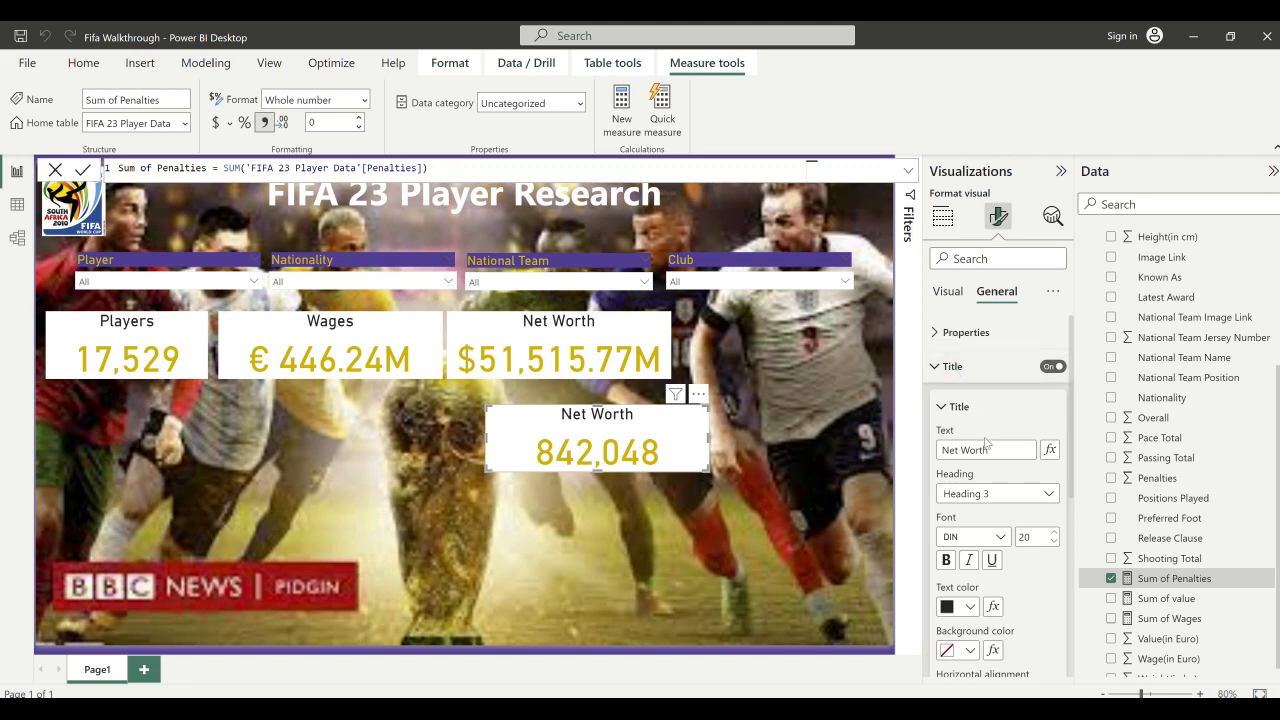
{"action": "left_click_drag", "start_coordinate": [990, 450], "coordinate": [931, 451]}
{"action": "type", "text": "Penalties"}
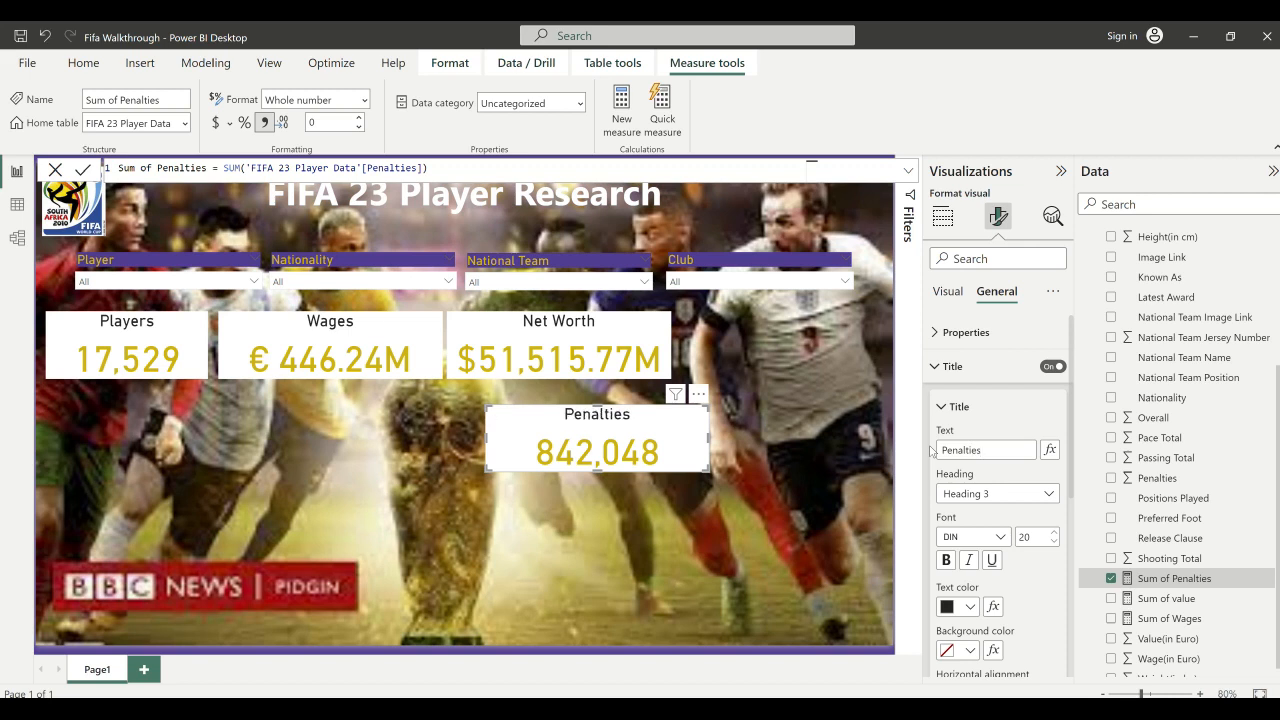
{"action": "left_click_drag", "start_coordinate": [688, 456], "coordinate": [873, 364]}
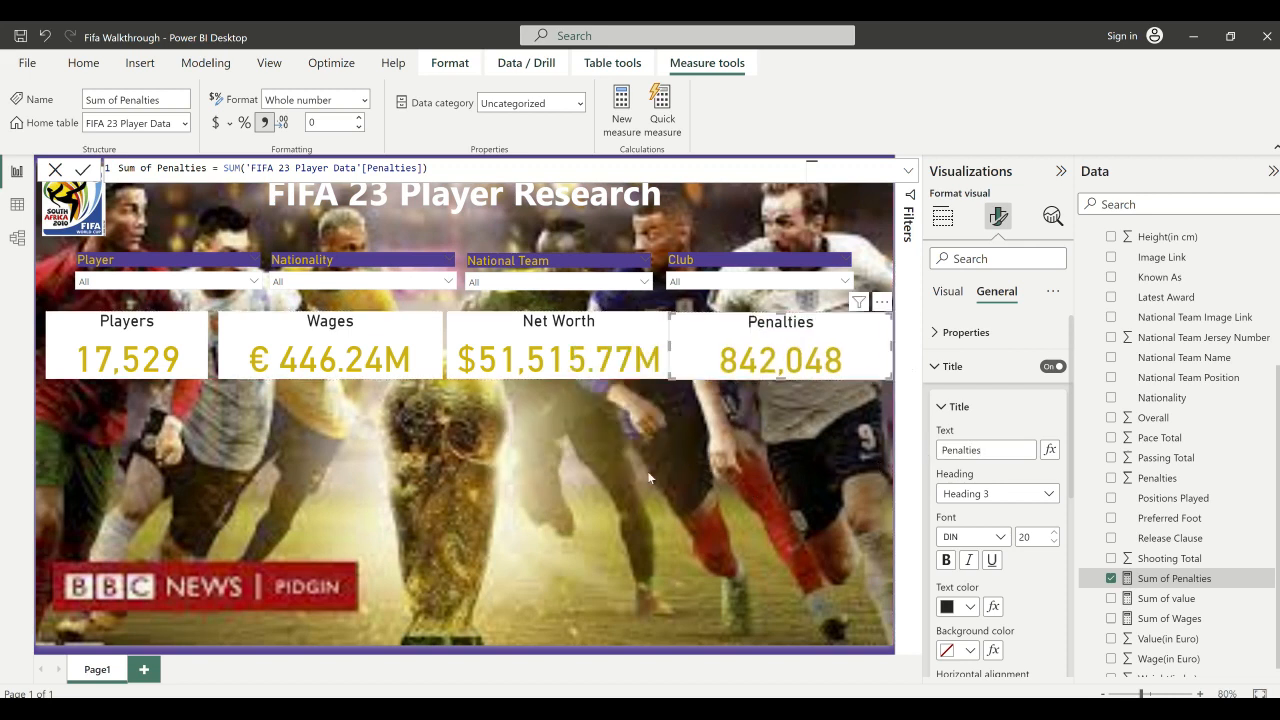
- Shift the four cards toward the page's left edge so they sit edge to edge, and narrow the Penalties card around its value
{"action": "left_click", "coordinate": [180, 358]}
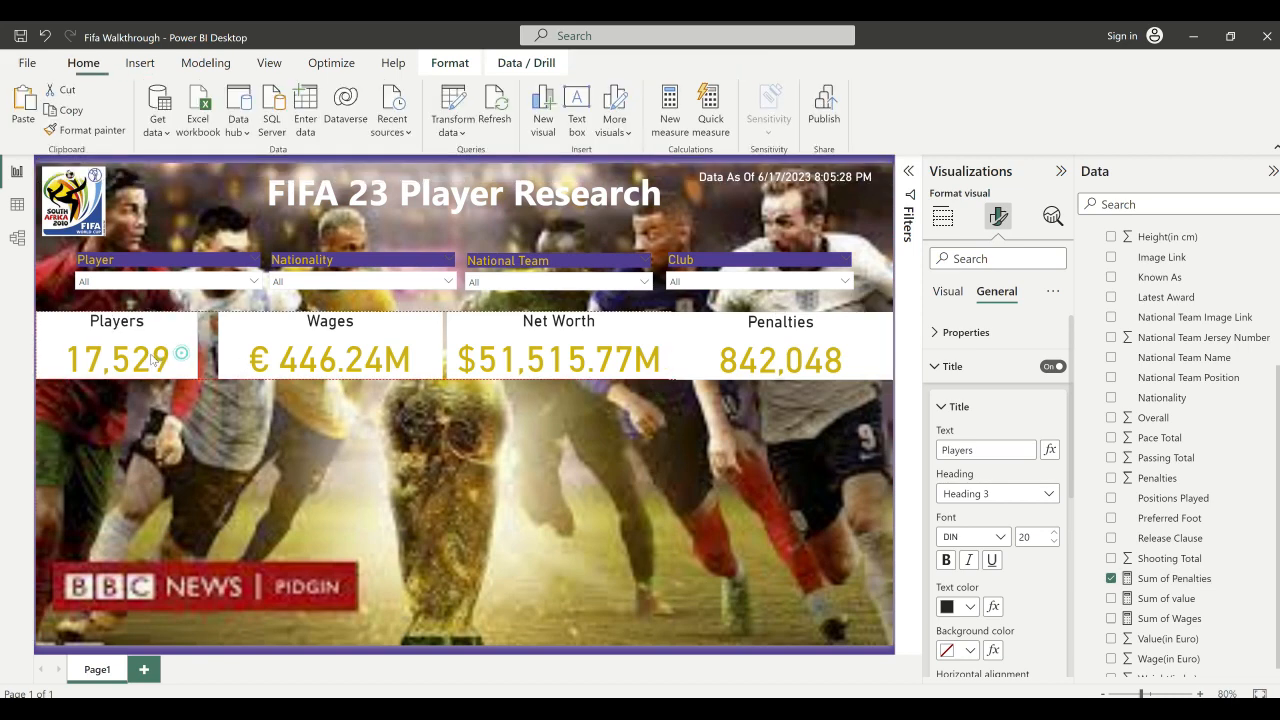
{"action": "left_click_drag", "start_coordinate": [258, 360], "coordinate": [238, 360]}
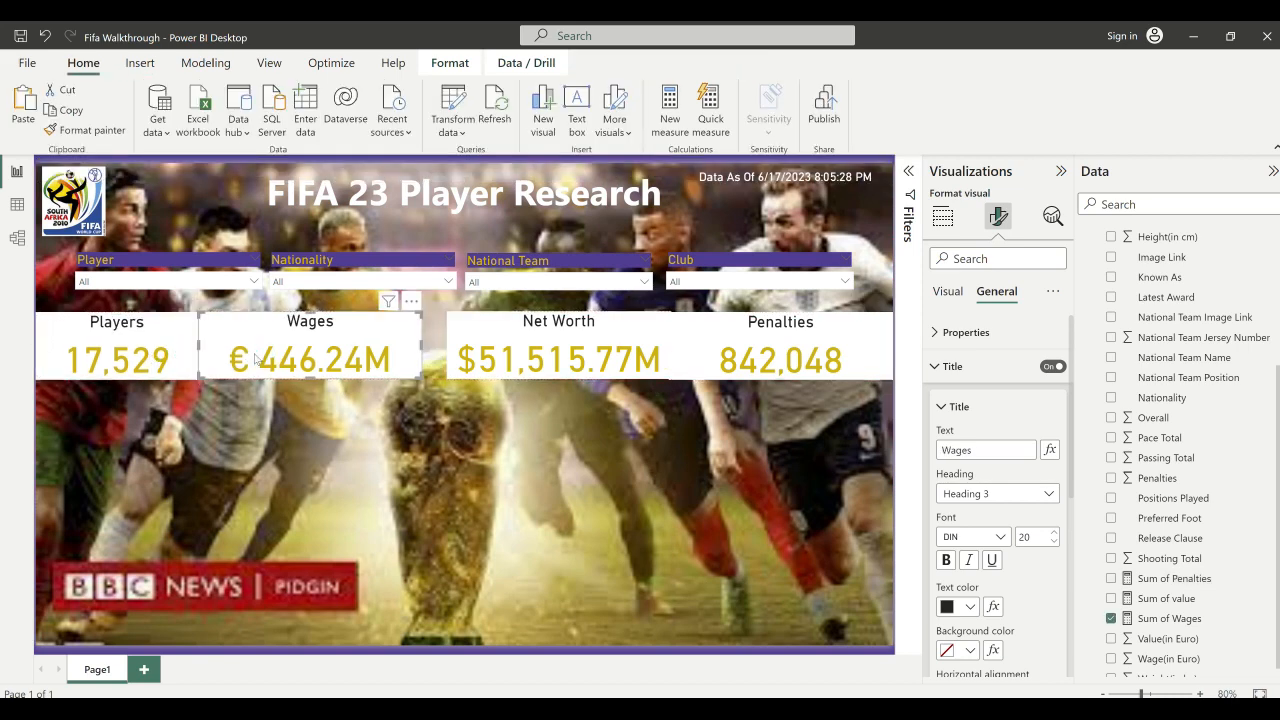
{"action": "left_click", "coordinate": [510, 350]}
{"action": "left_click_drag", "start_coordinate": [510, 350], "coordinate": [489, 350]}
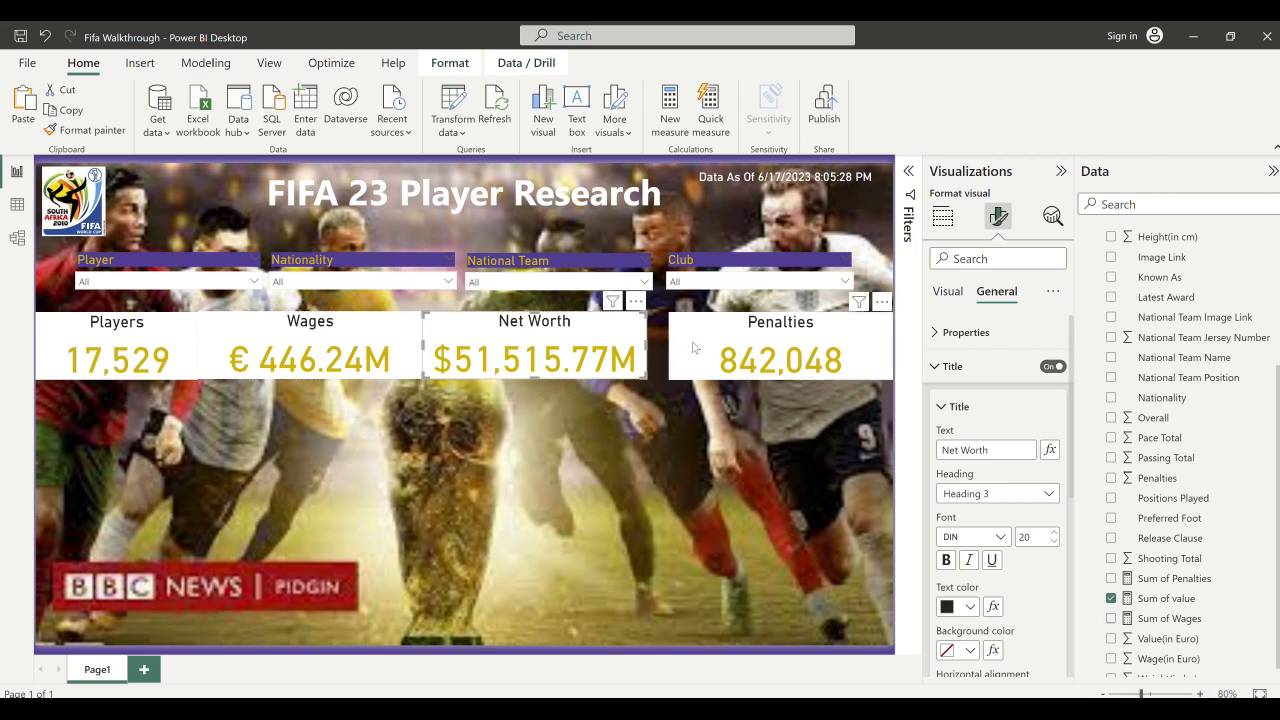
{"action": "left_click_drag", "start_coordinate": [686, 347], "coordinate": [665, 346]}
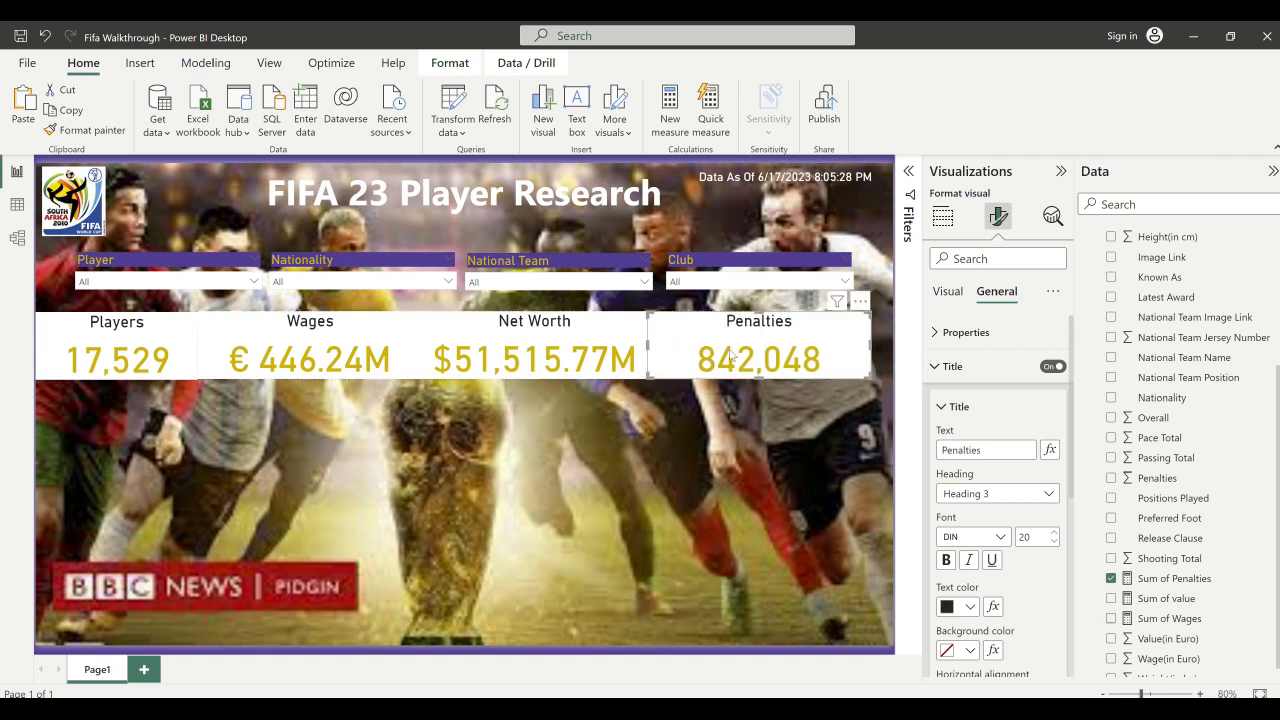
{"action": "left_click_drag", "start_coordinate": [871, 343], "coordinate": [809, 347]}
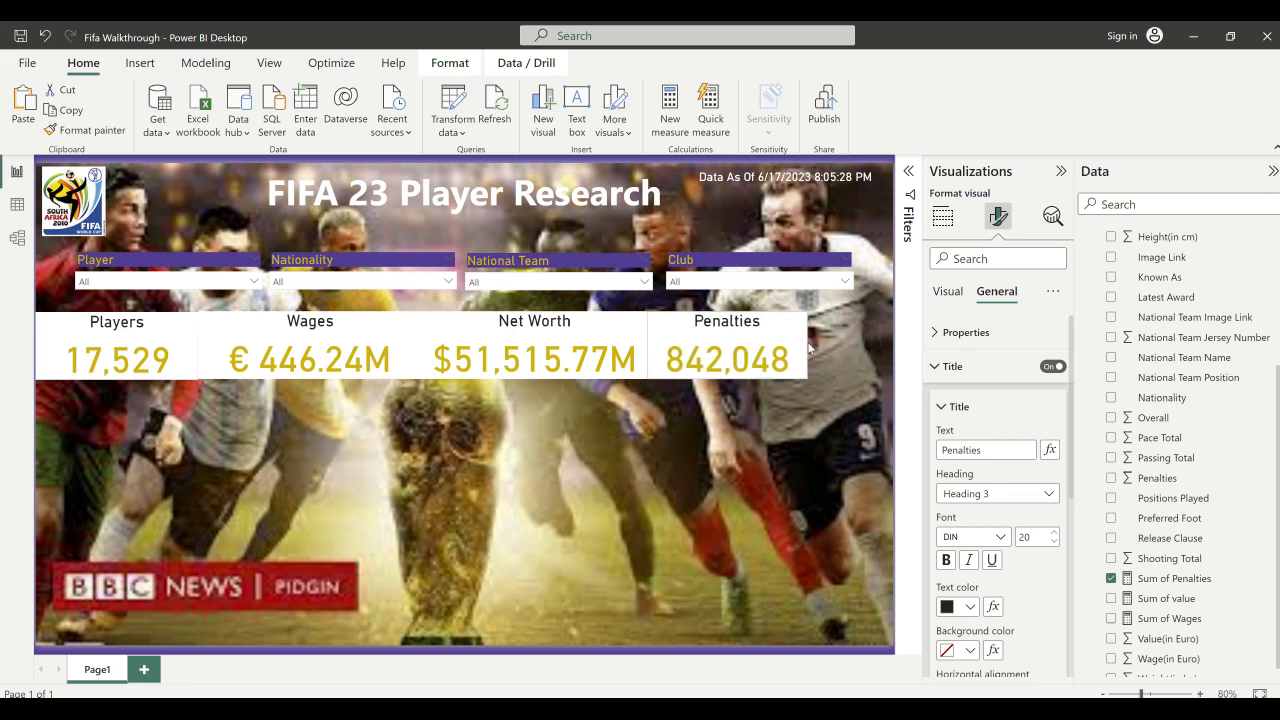
- Duplicate the Penalties card and place the copy on an empty area below the card row
{"action": "left_click", "coordinate": [637, 422]}
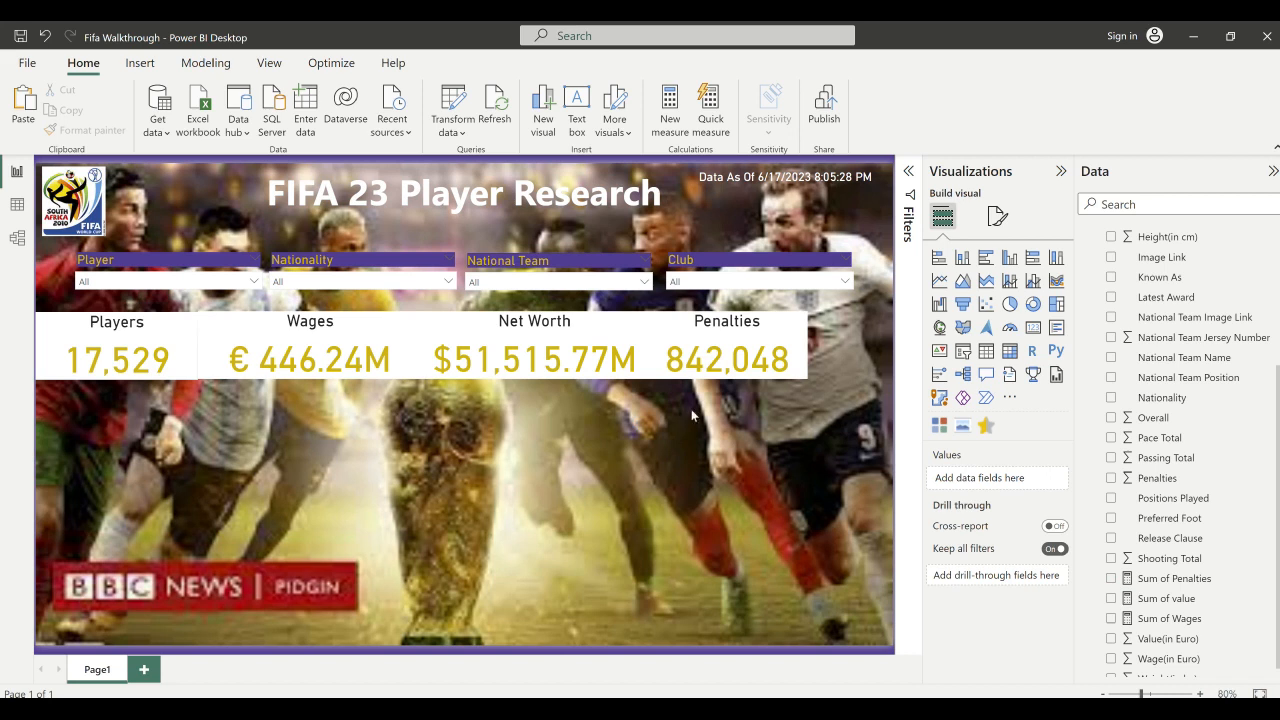
{"action": "left_click", "coordinate": [732, 362]}
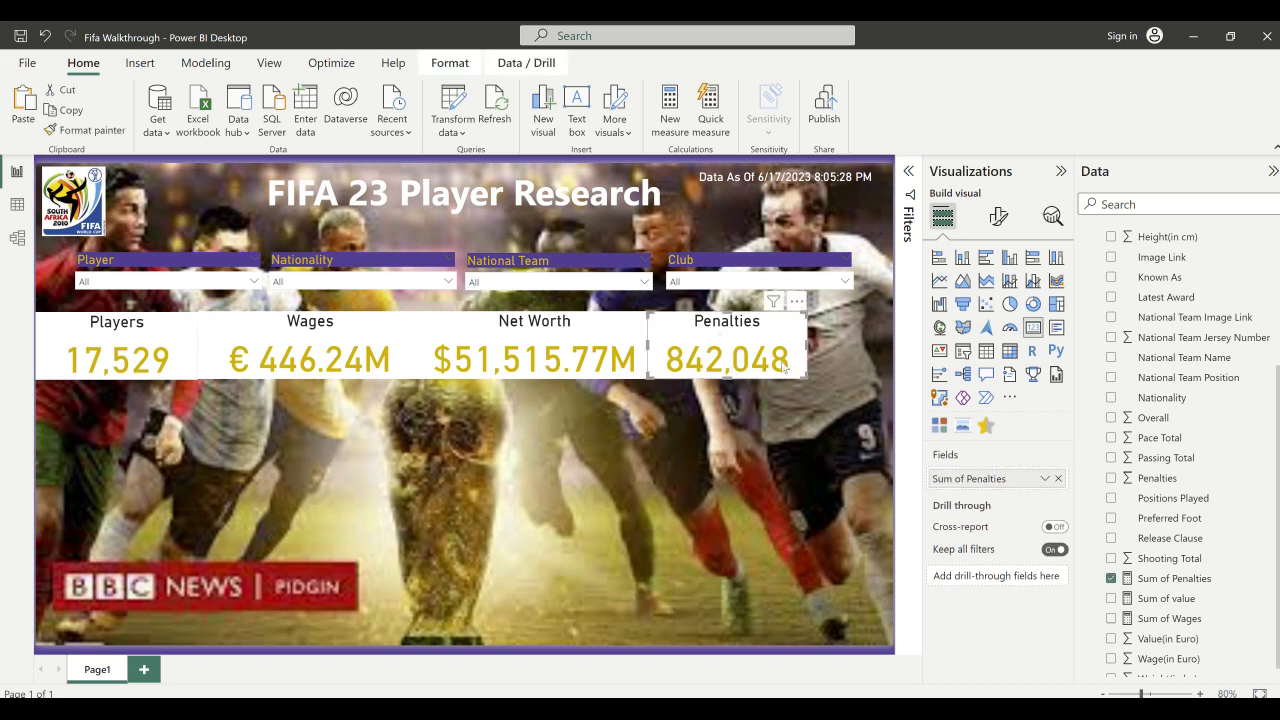
{"action": "left_click_drag", "start_coordinate": [785, 368], "coordinate": [632, 450]}
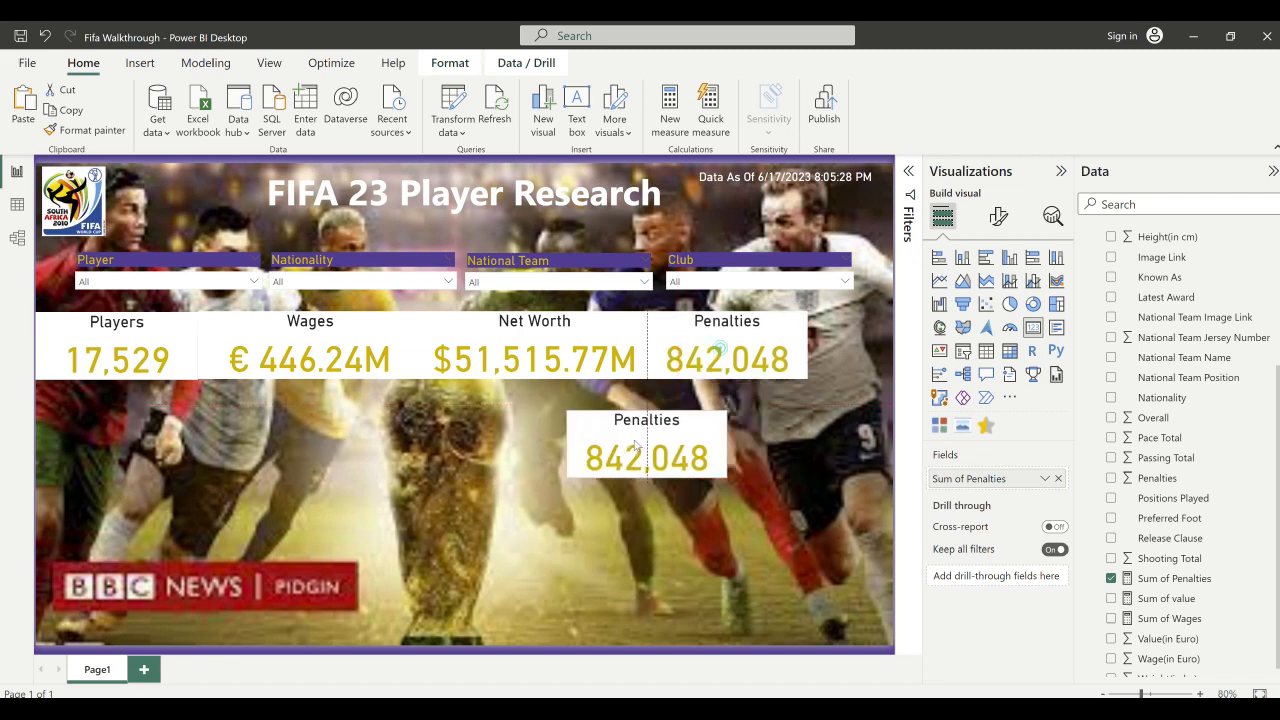
- Create a measure in the FIFA 23 Player Data table: Average Age = AVERAGE('FIFA 23 Player Data'[Age])
{"action": "scroll", "coordinate": [1175, 342], "scroll_direction": "up", "scroll_amount": 1}
{"action": "scroll", "coordinate": [1175, 342], "scroll_direction": "up", "scroll_amount": 2}
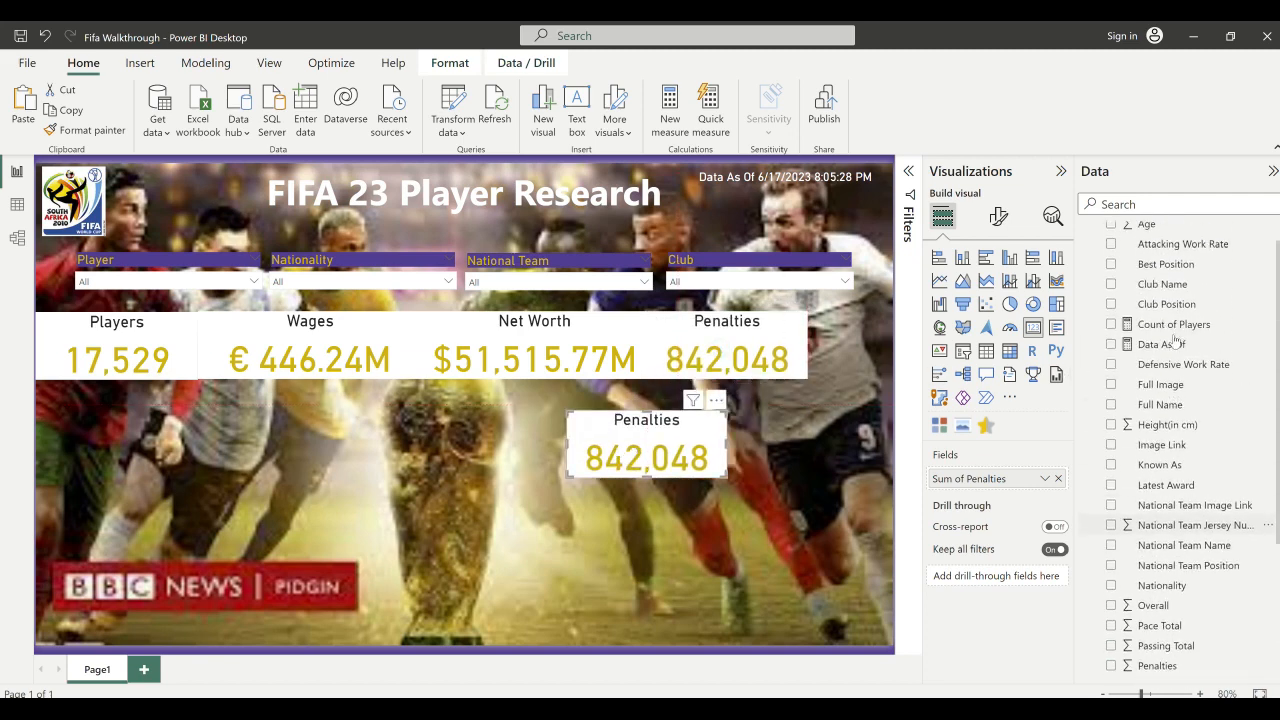
{"action": "right_click", "coordinate": [1133, 235]}
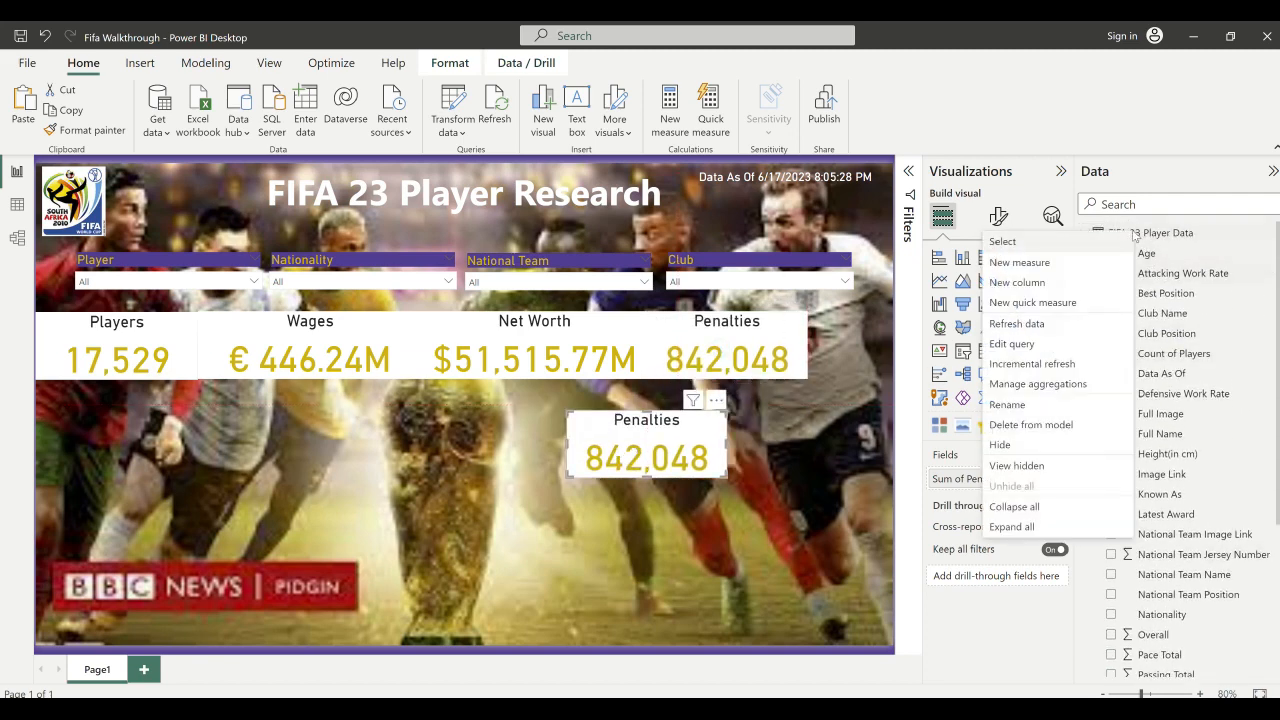
{"action": "left_click", "coordinate": [1027, 264]}
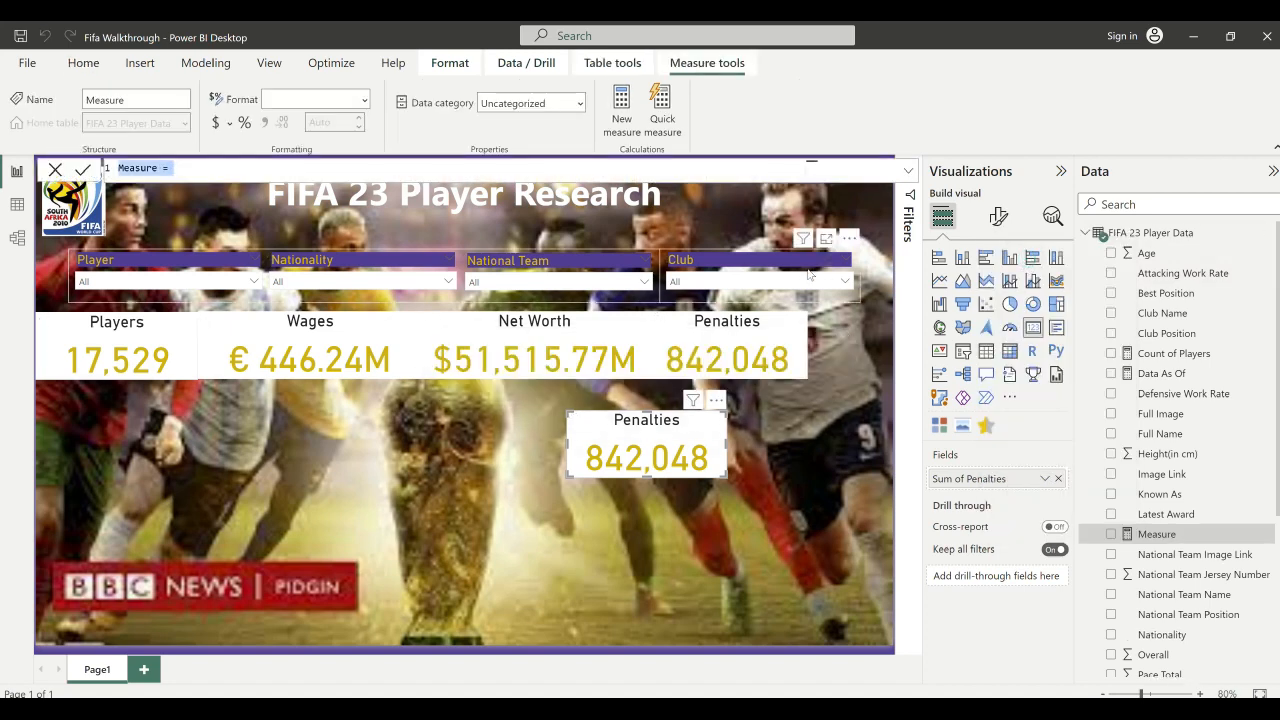
{"action": "type", "text": "Aver"}
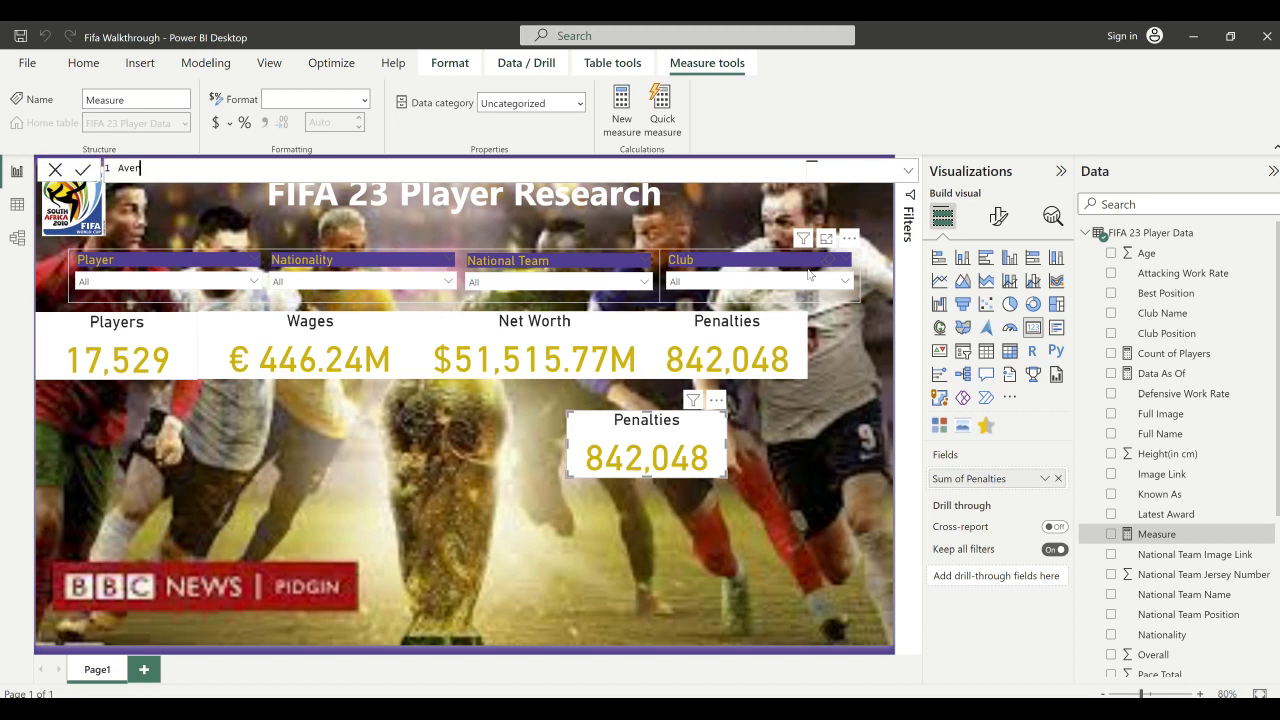
{"action": "type", "text": "age Age = A"}
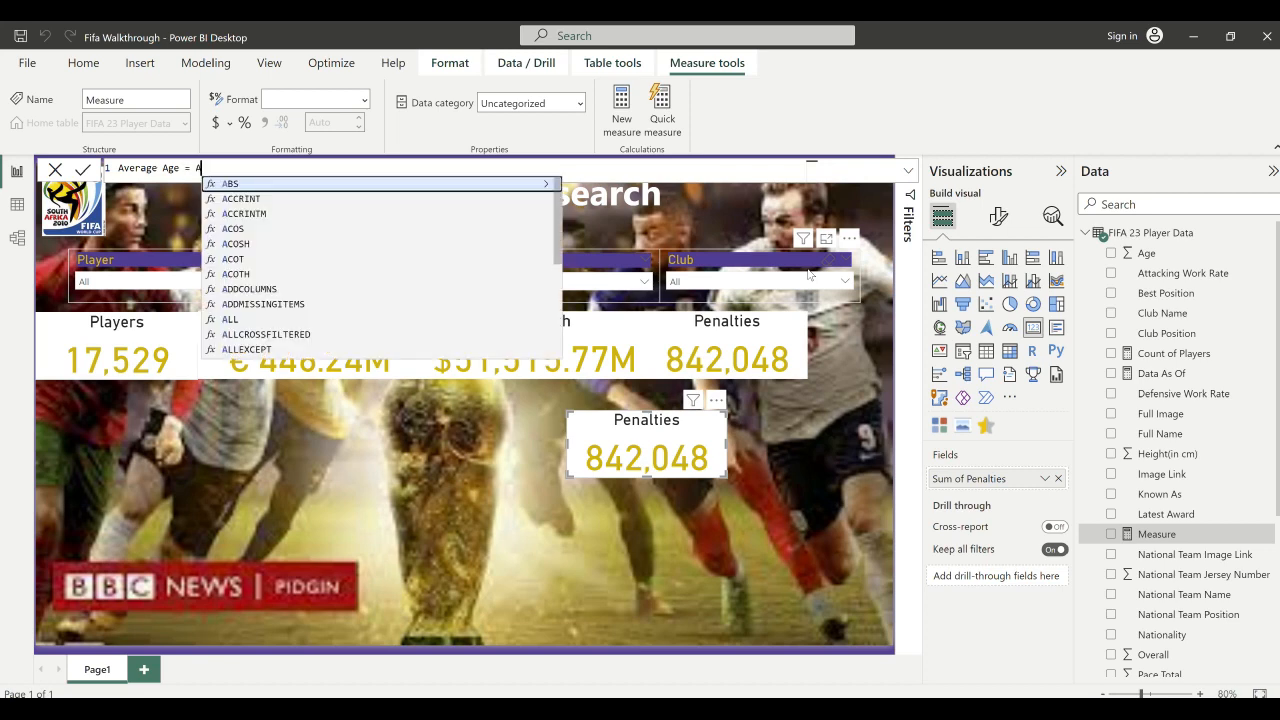
{"action": "type", "text": "VE"}
{"action": "key", "text": "Tab"}
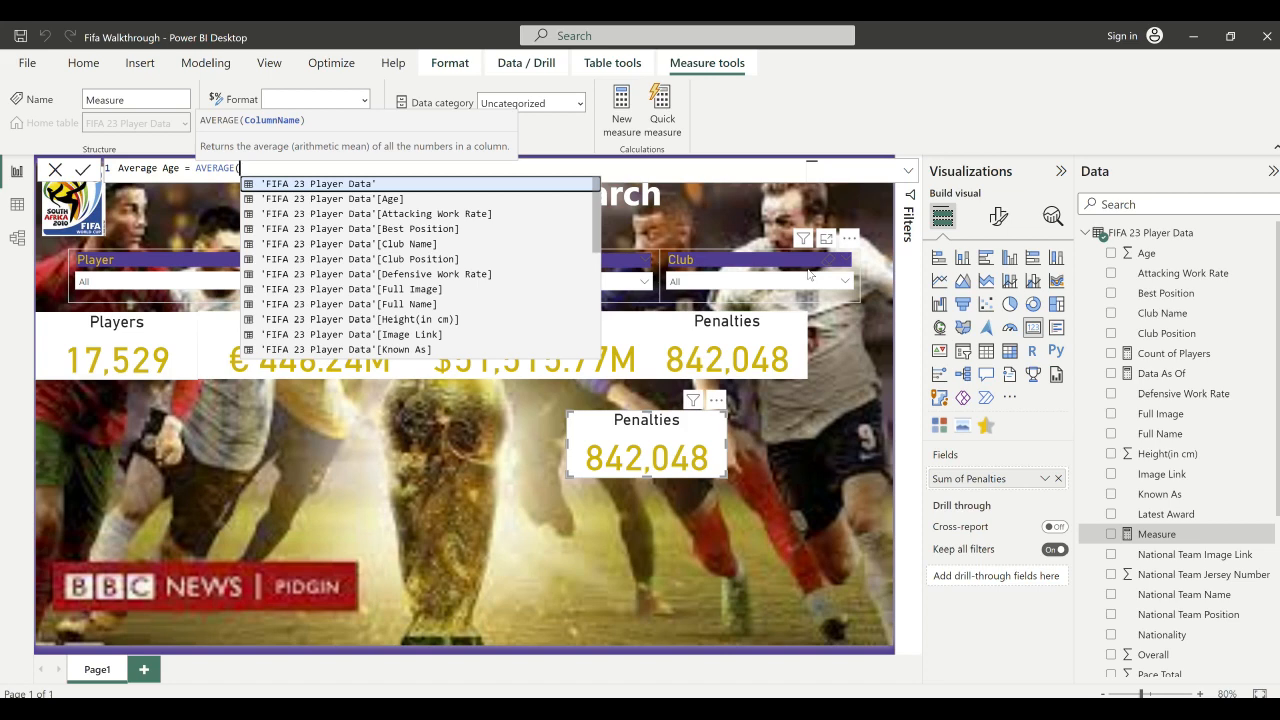
{"action": "type", "text": "age"}
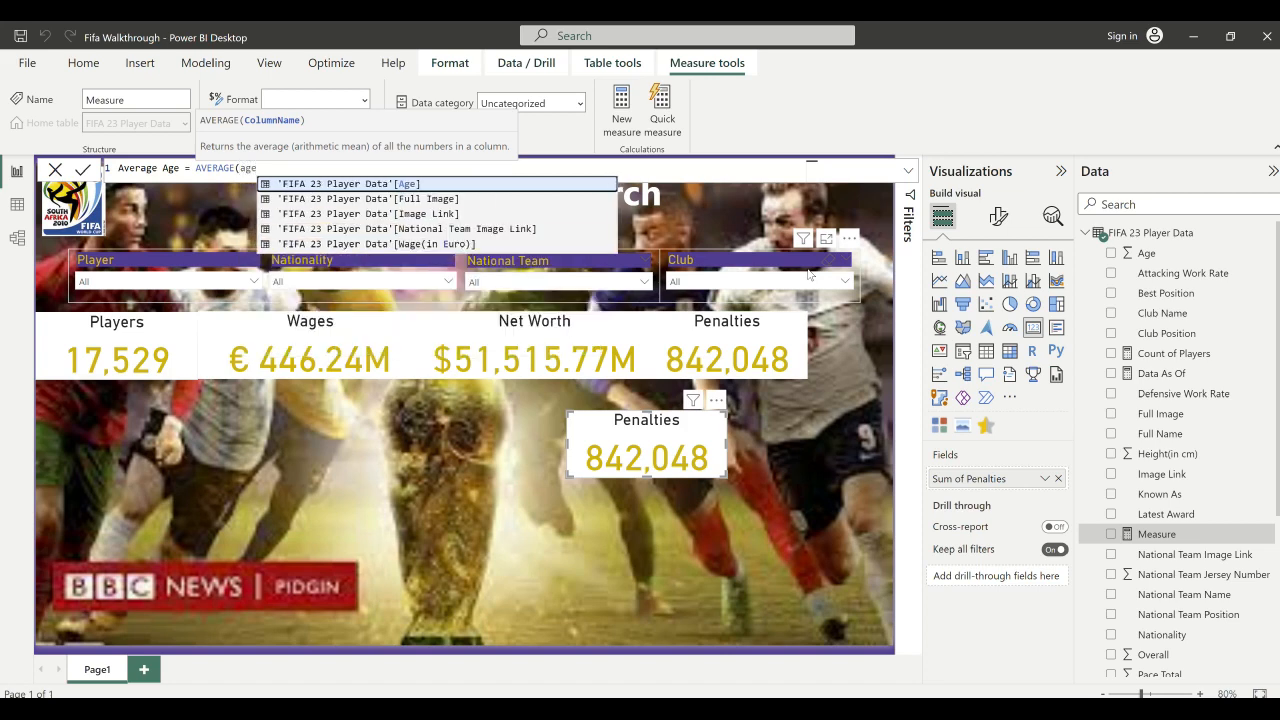
{"action": "left_click", "coordinate": [435, 184]}
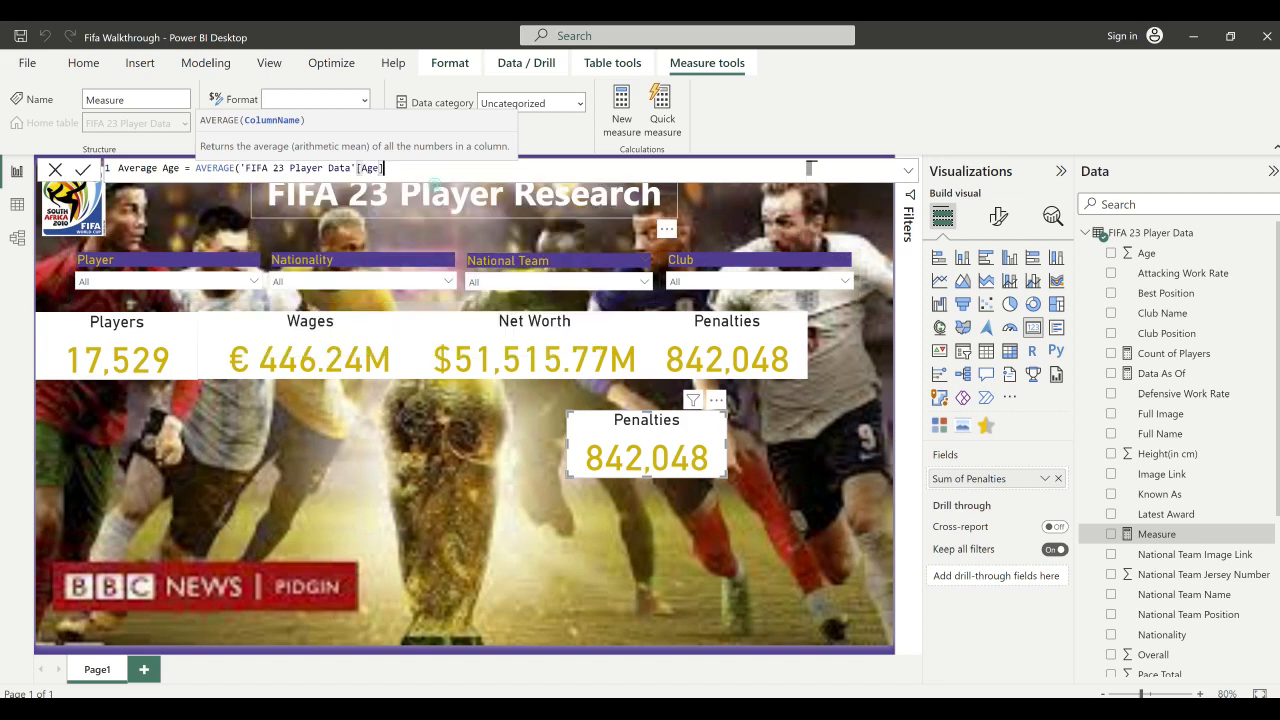
{"action": "type", "text": ")"}
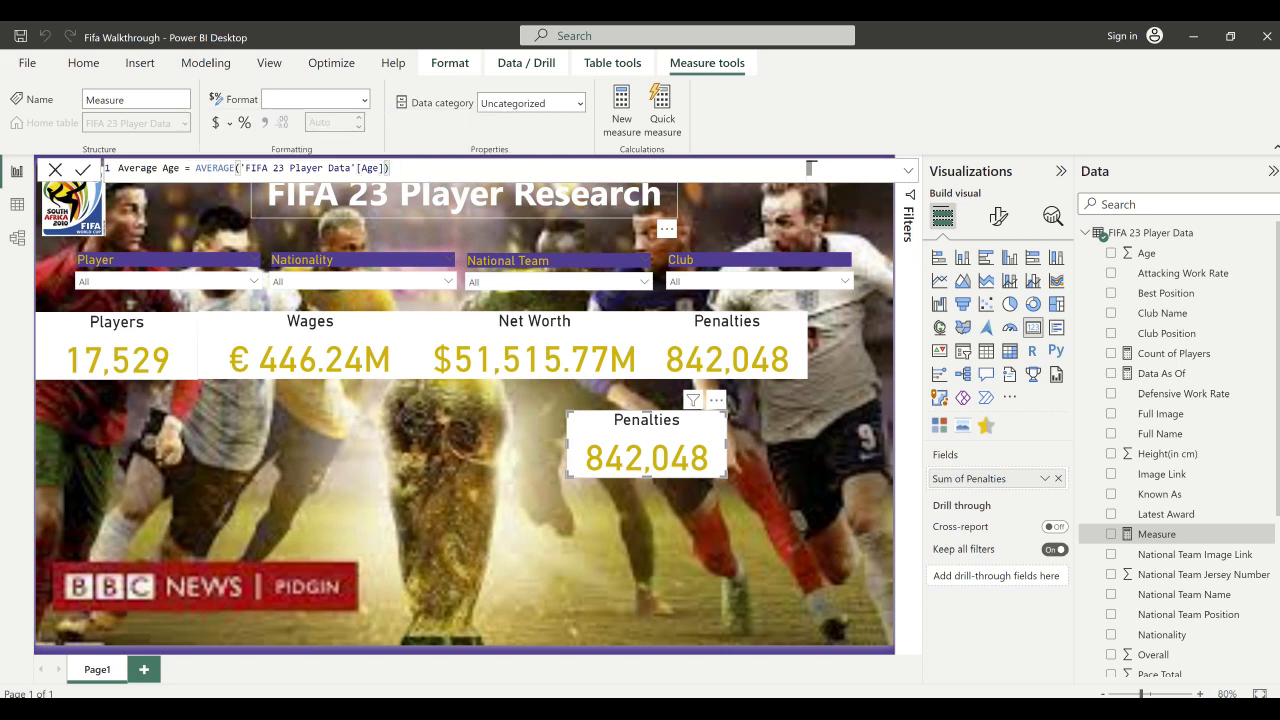
{"action": "key", "text": "Return"}
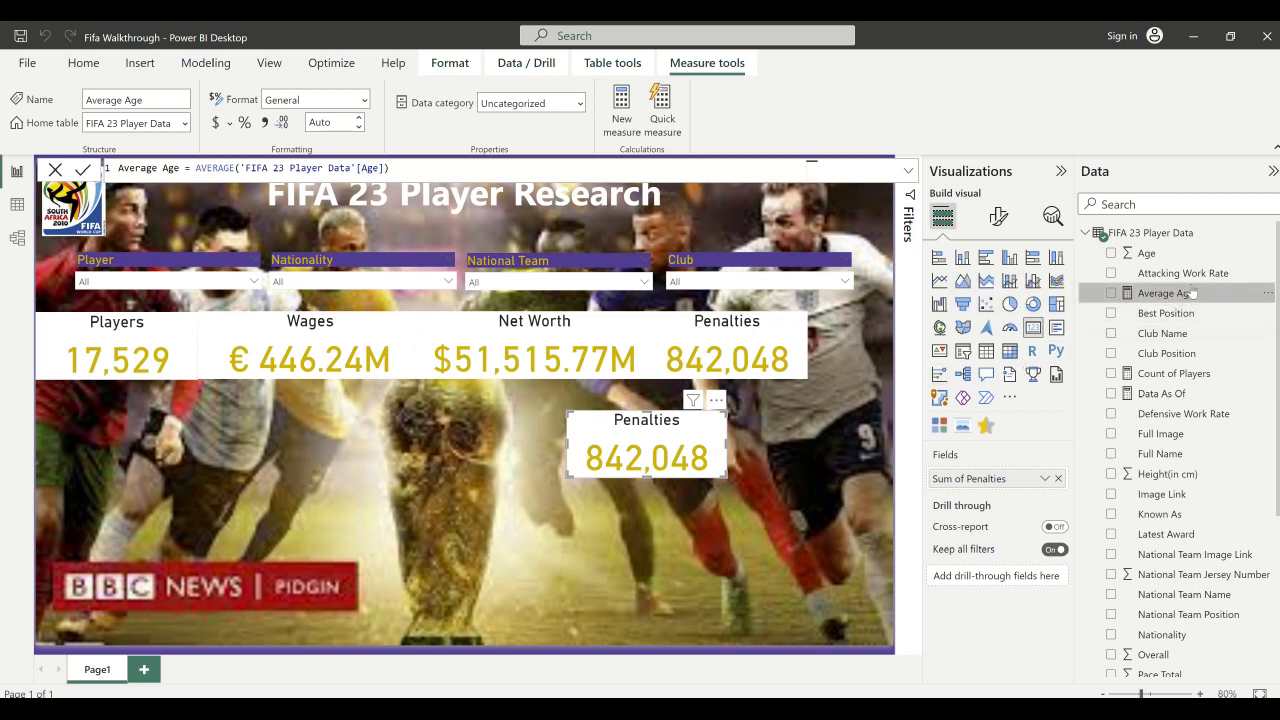
- Replace the copied card's Sum of Penalties field with Average Age and set that measure to 0 decimal places
{"action": "left_click_drag", "start_coordinate": [1176, 293], "coordinate": [990, 480]}
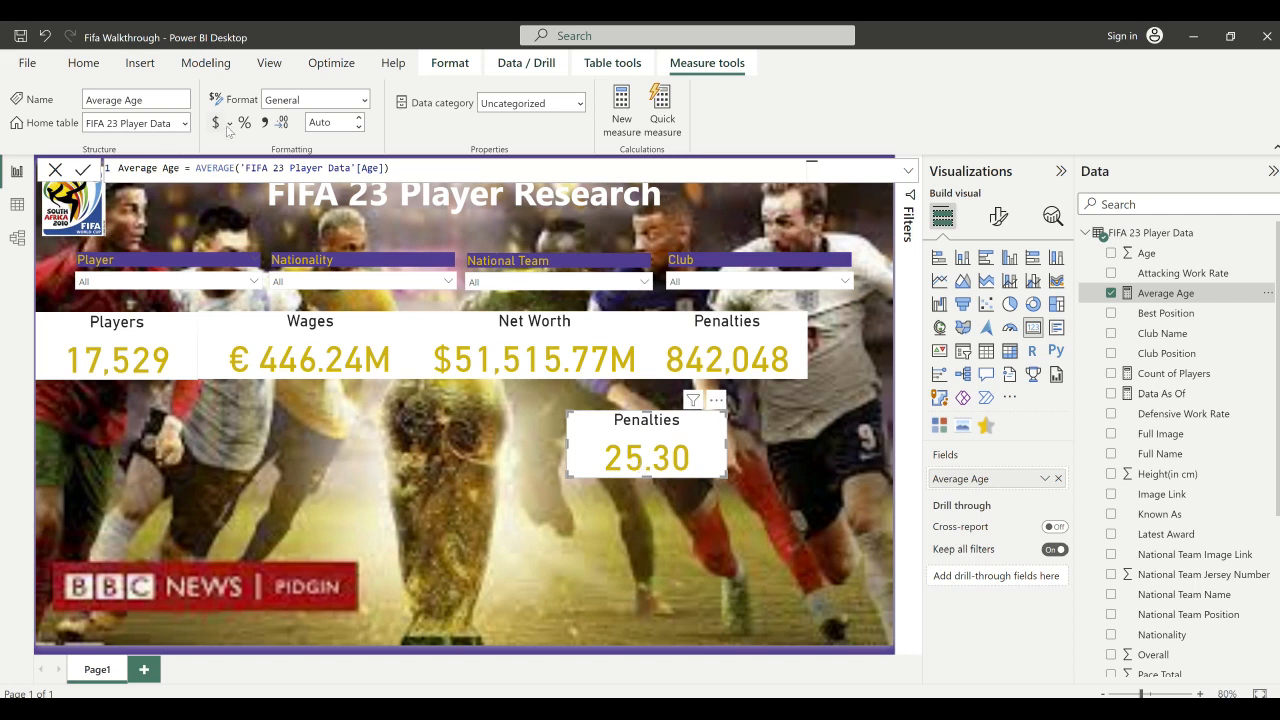
{"action": "left_click", "coordinate": [365, 100]}
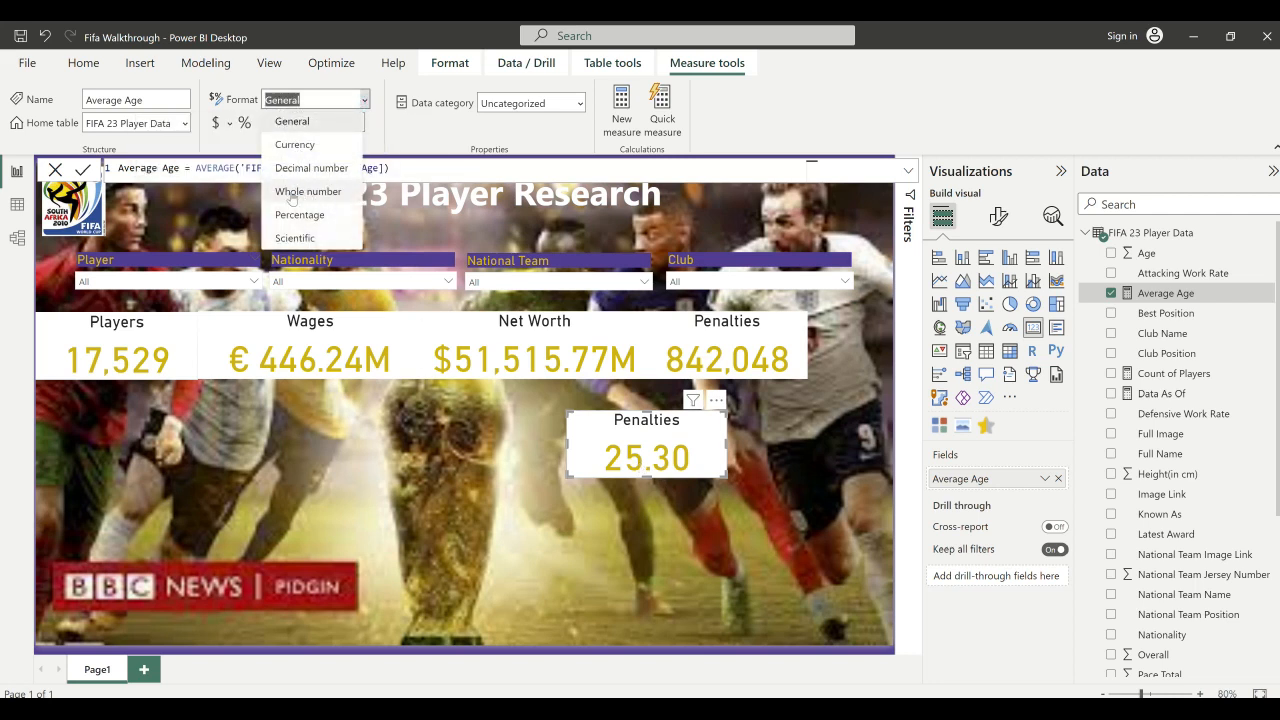
{"action": "left_click", "coordinate": [310, 121]}
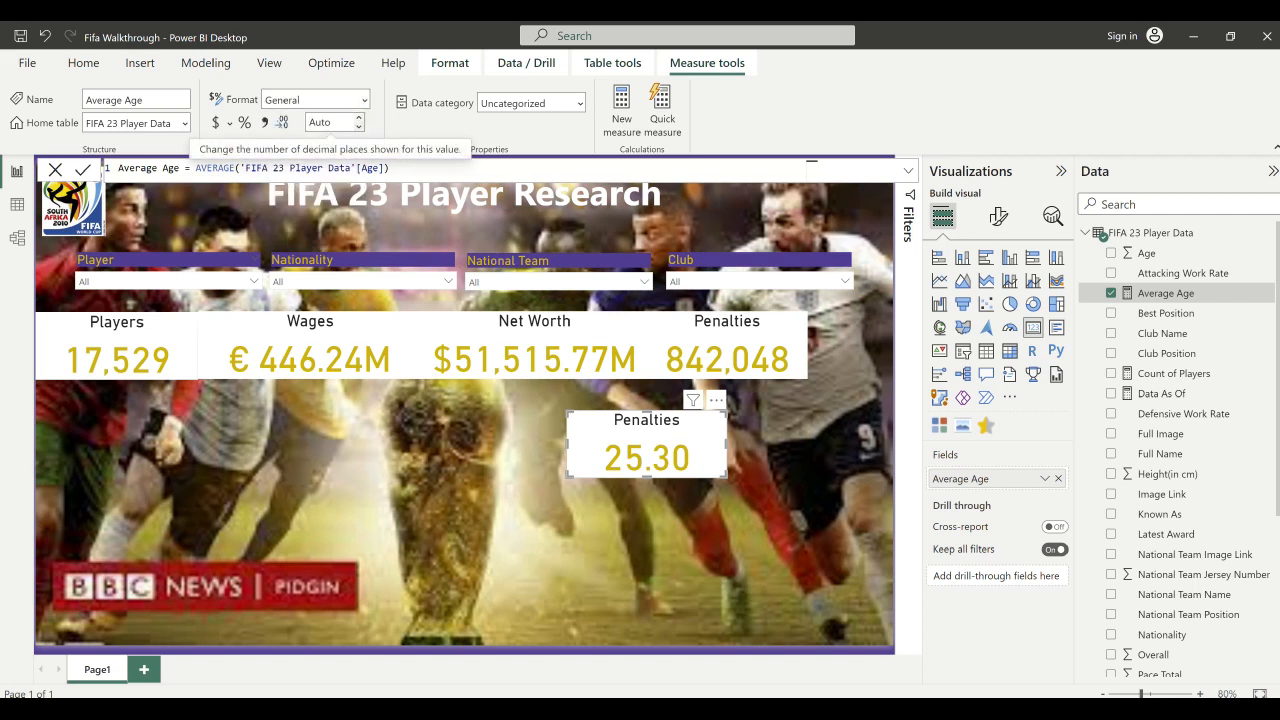
{"action": "left_click", "coordinate": [340, 122]}
{"action": "type", "text": "0"}
{"action": "key", "text": "Return"}
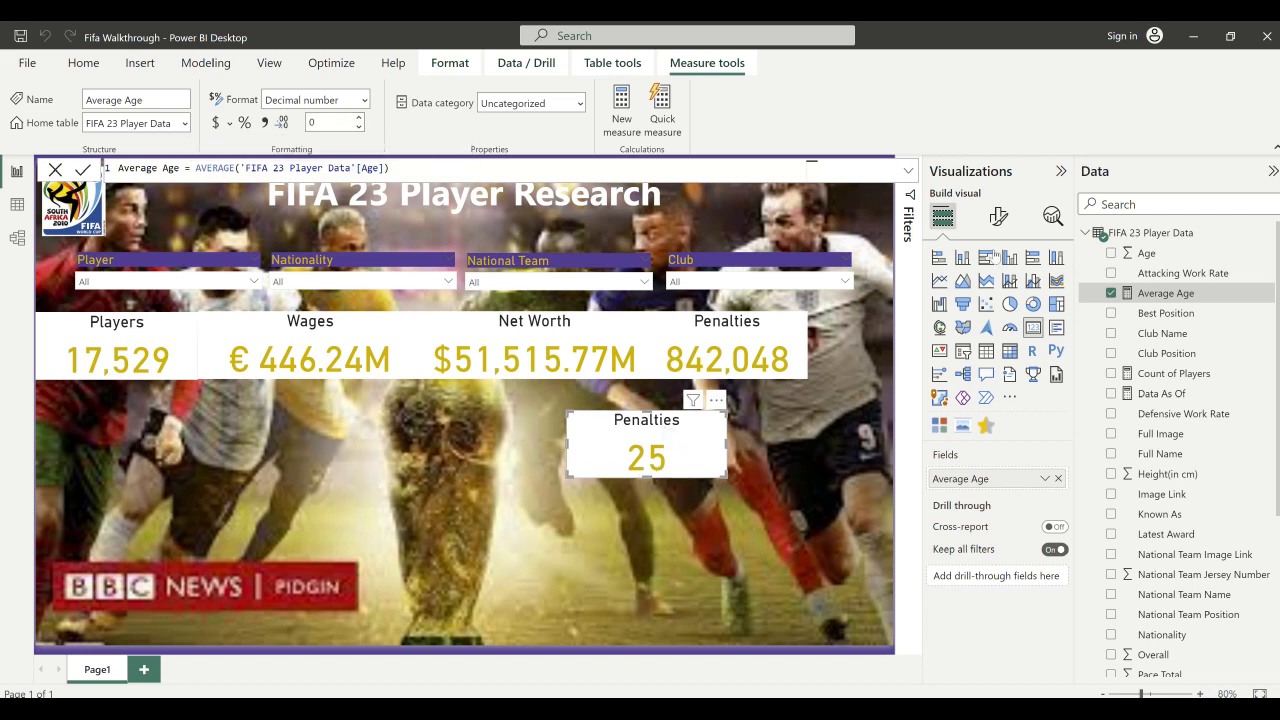
- Retitle the copied card below the row "Average Age"
{"action": "left_click", "coordinate": [998, 216]}
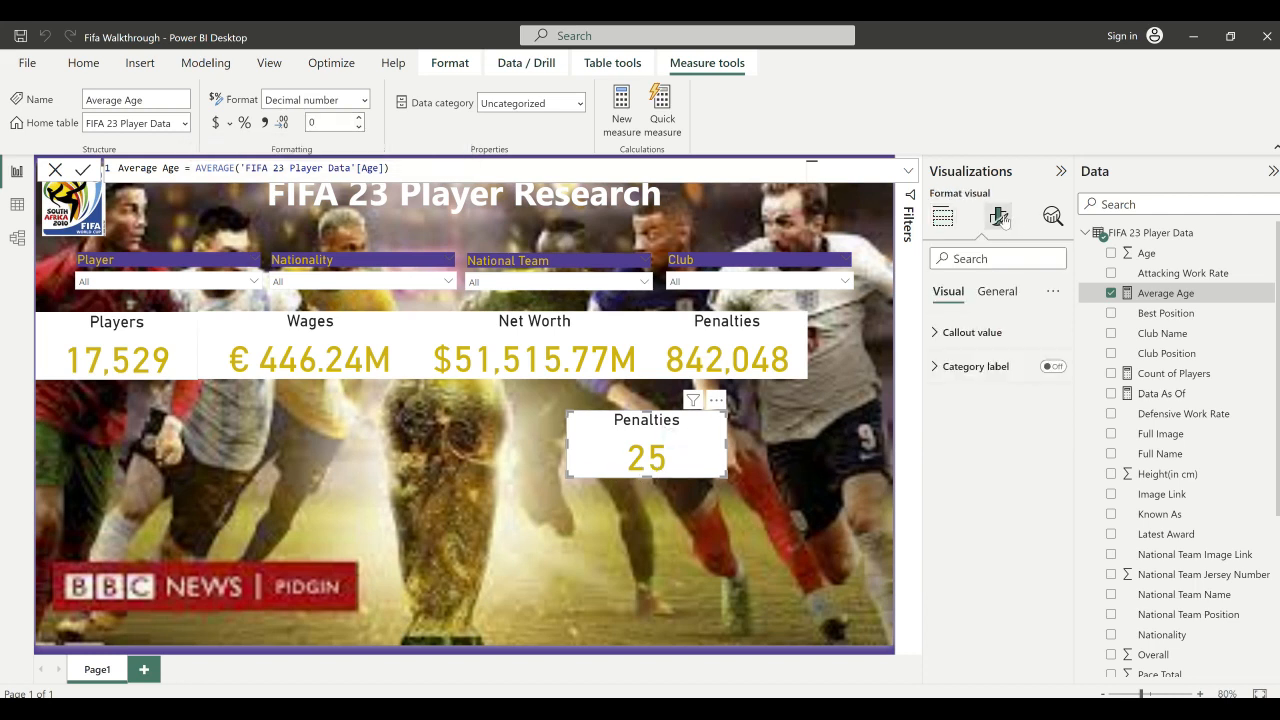
{"action": "left_click", "coordinate": [975, 333]}
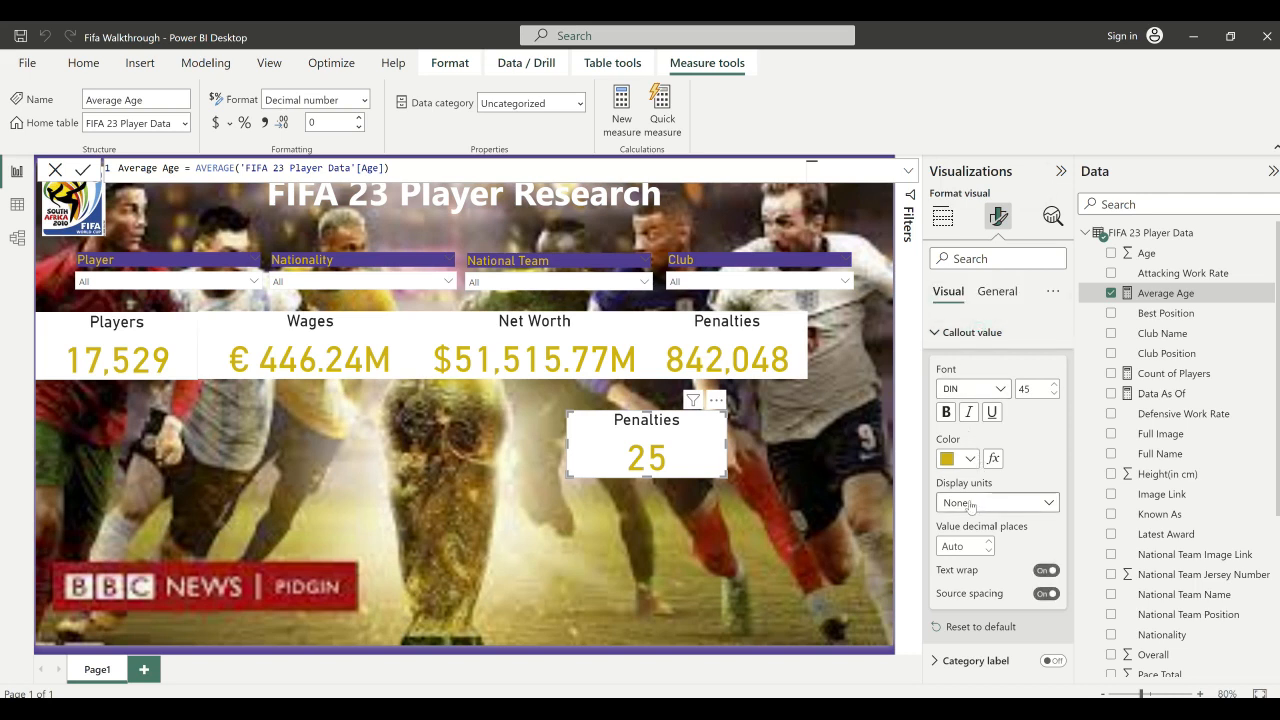
{"action": "left_click", "coordinate": [998, 291]}
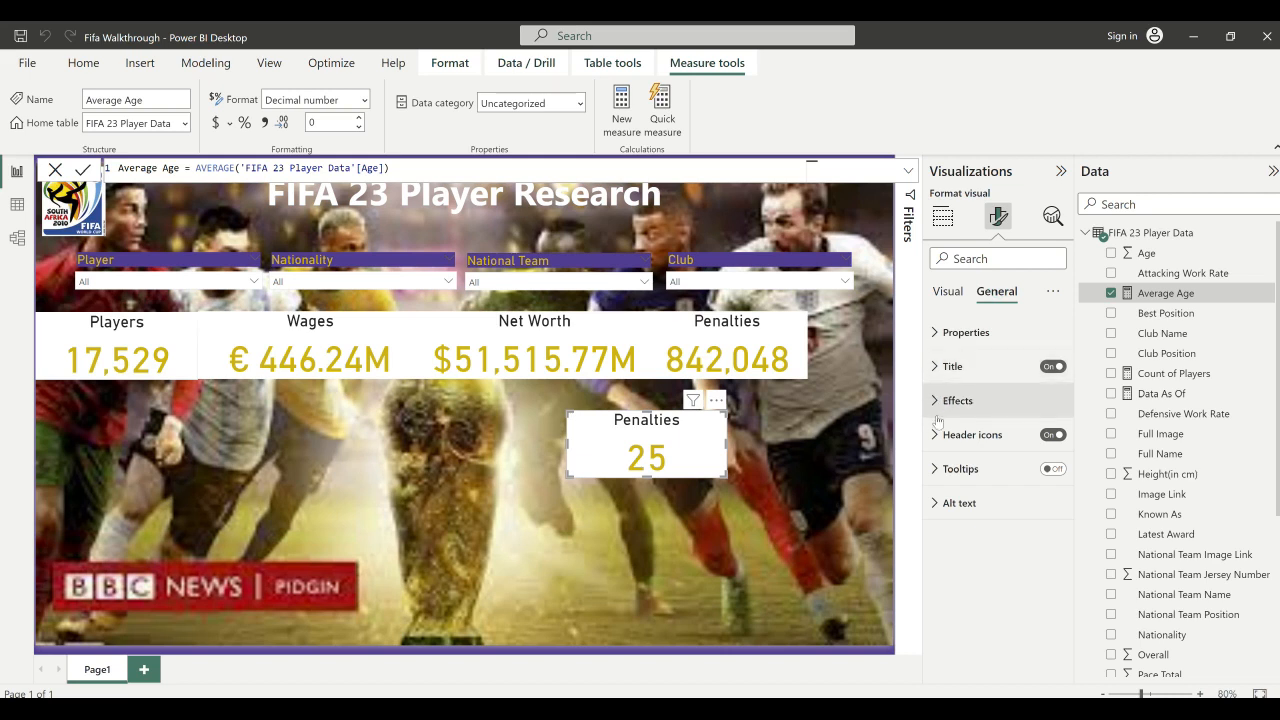
{"action": "left_click", "coordinate": [945, 366]}
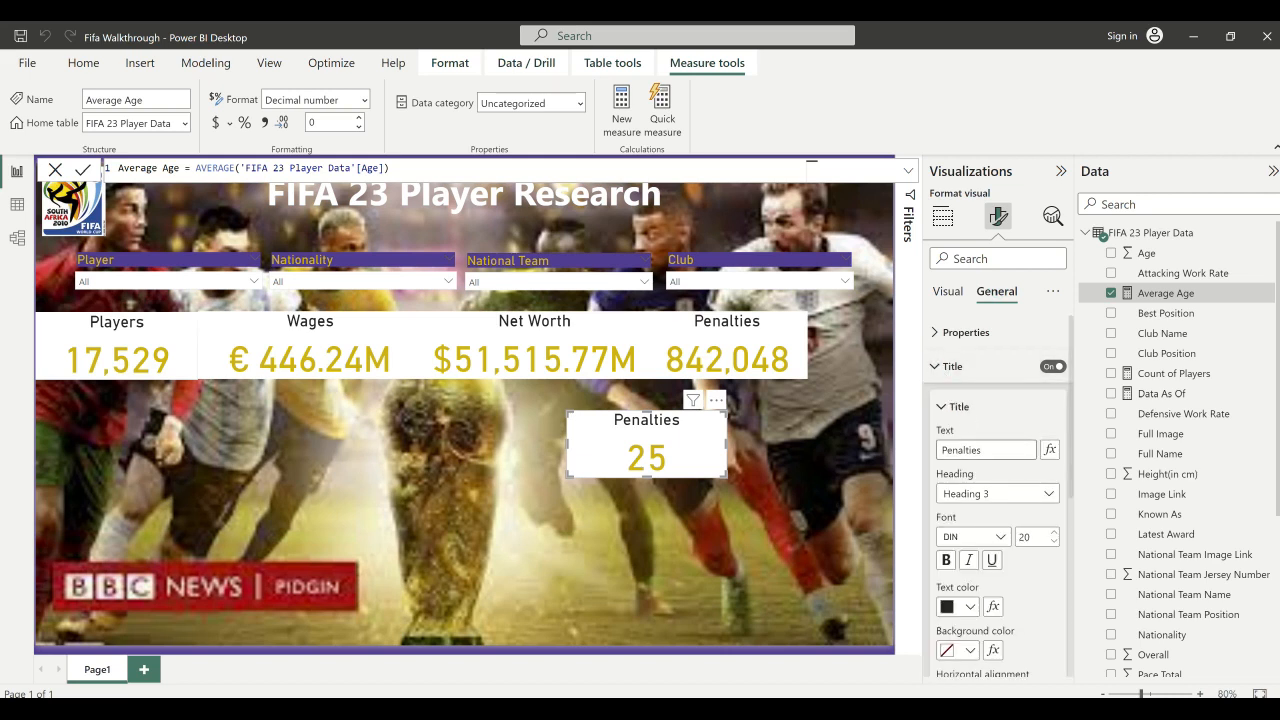
{"action": "double_click", "coordinate": [962, 450]}
{"action": "type", "text": "Average Age"}
{"action": "left_click", "coordinate": [722, 457]}
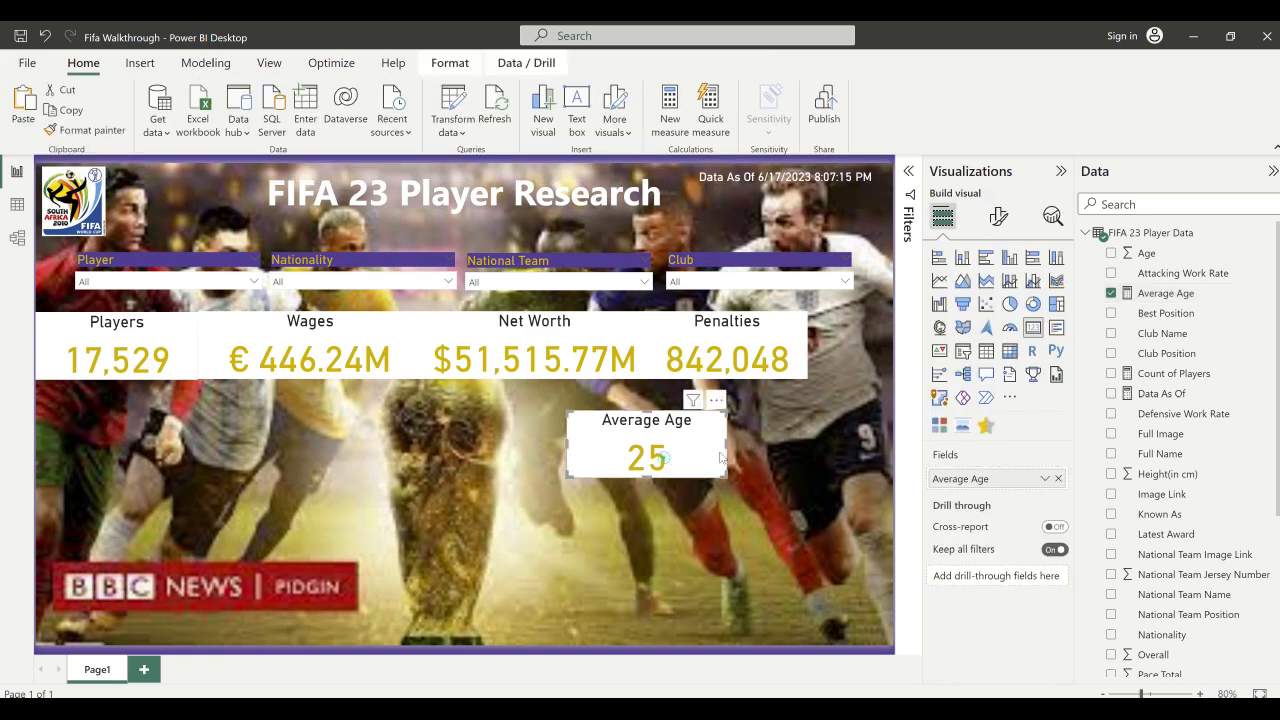
- Narrow the Average Age card and the Players card around their contents
{"action": "left_click_drag", "start_coordinate": [714, 450], "coordinate": [674, 452]}
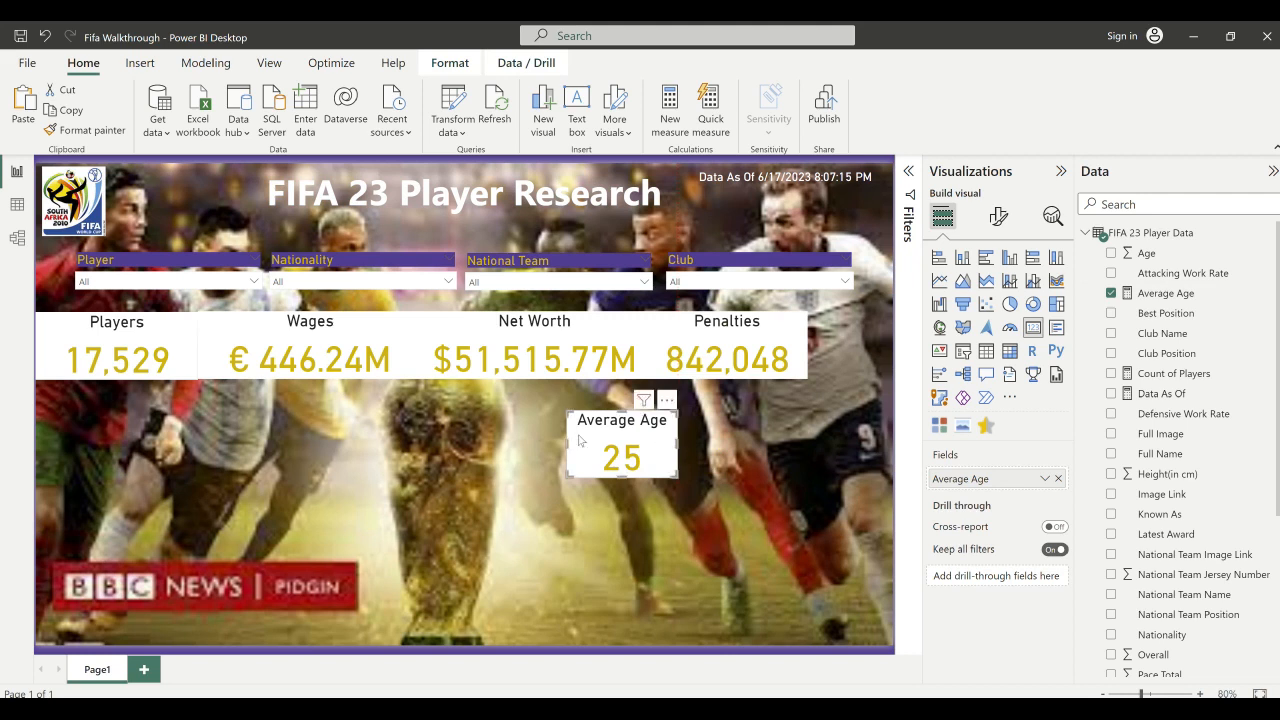
{"action": "left_click", "coordinate": [114, 368]}
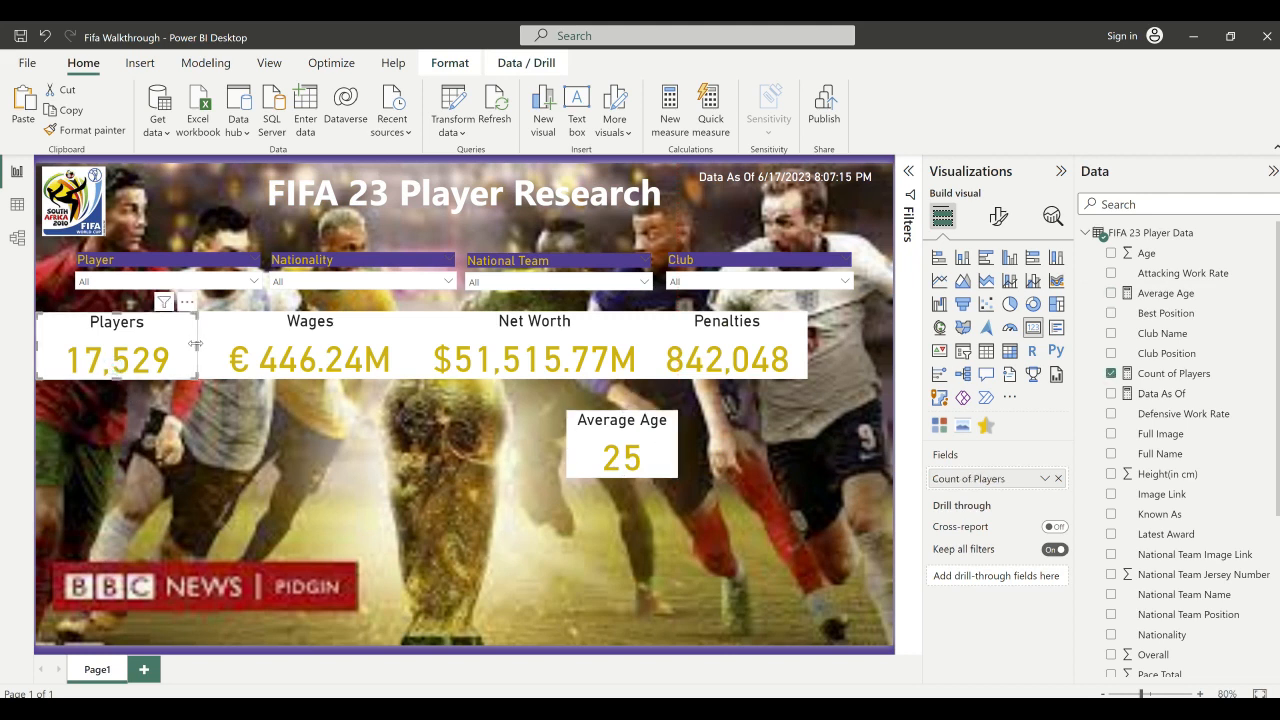
{"action": "left_click_drag", "start_coordinate": [197, 346], "coordinate": [168, 348]}
- Shift the Wages, Net Worth and Penalties cards toward the Players card with thin gaps between them, and narrow the Penalties card
{"action": "left_click", "coordinate": [306, 351]}
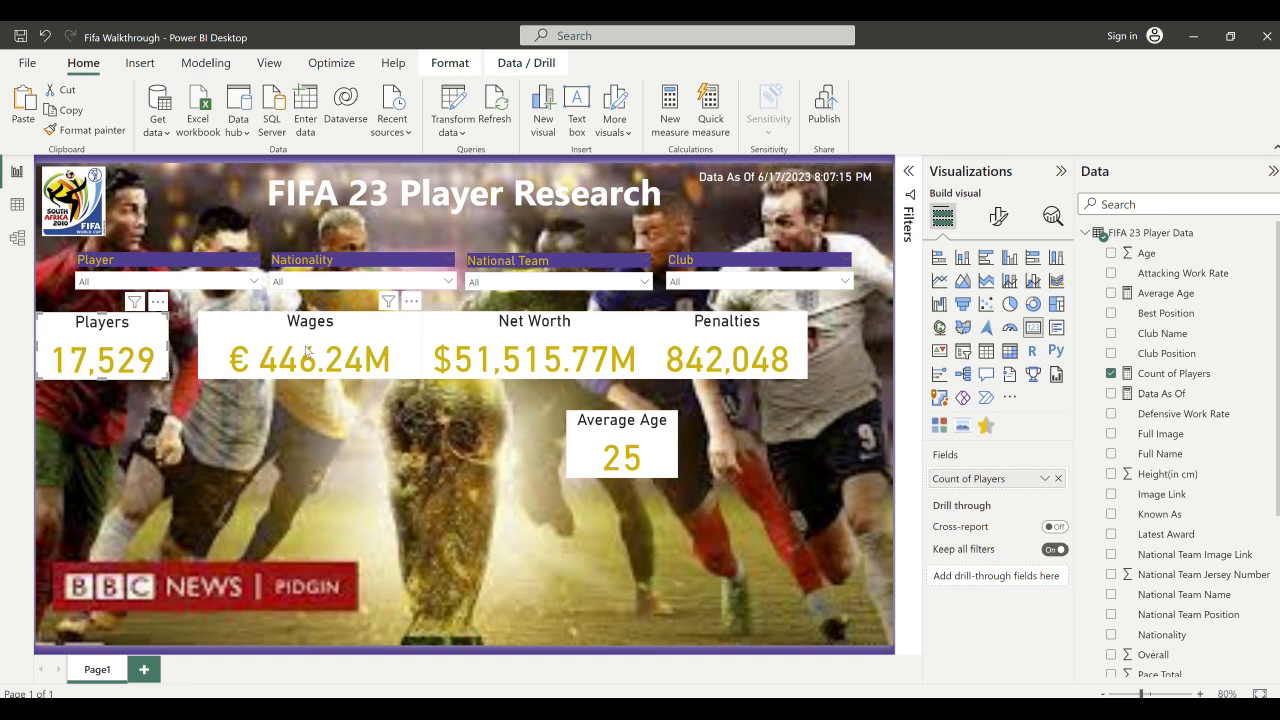
{"action": "left_click_drag", "start_coordinate": [306, 351], "coordinate": [279, 351]}
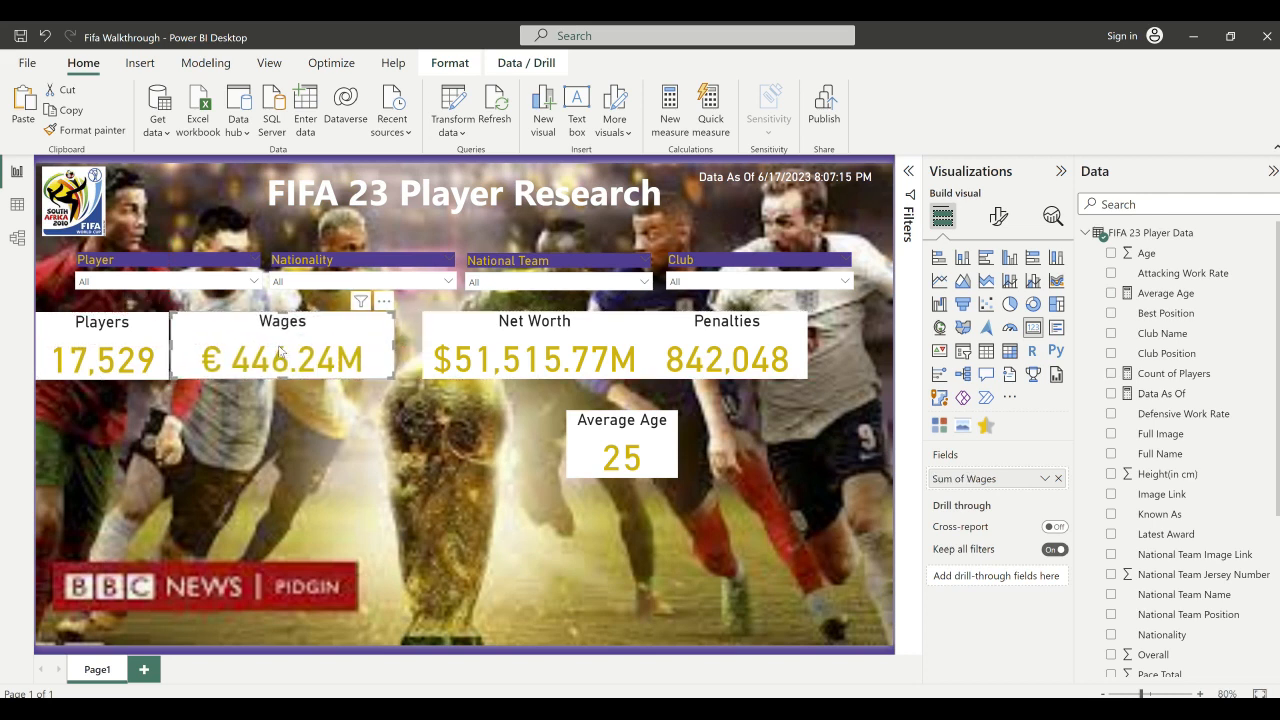
{"action": "left_click_drag", "start_coordinate": [449, 333], "coordinate": [426, 333]}
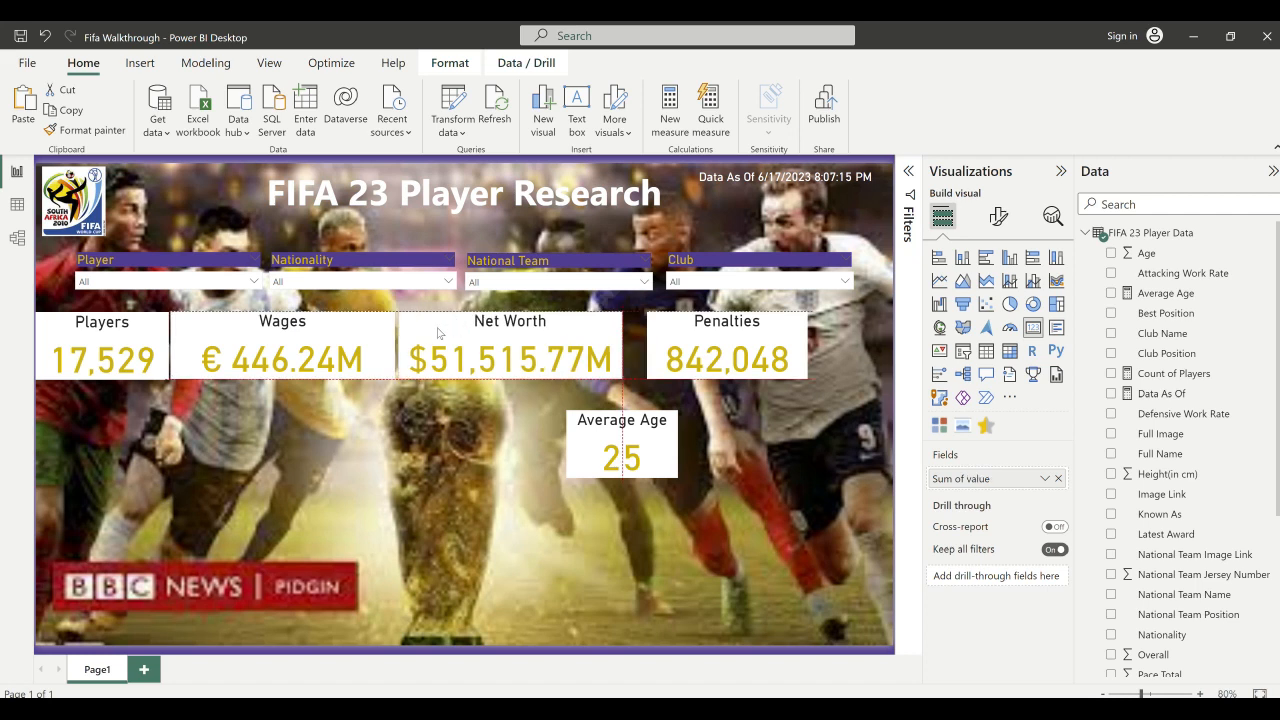
{"action": "left_click_drag", "start_coordinate": [708, 350], "coordinate": [686, 350]}
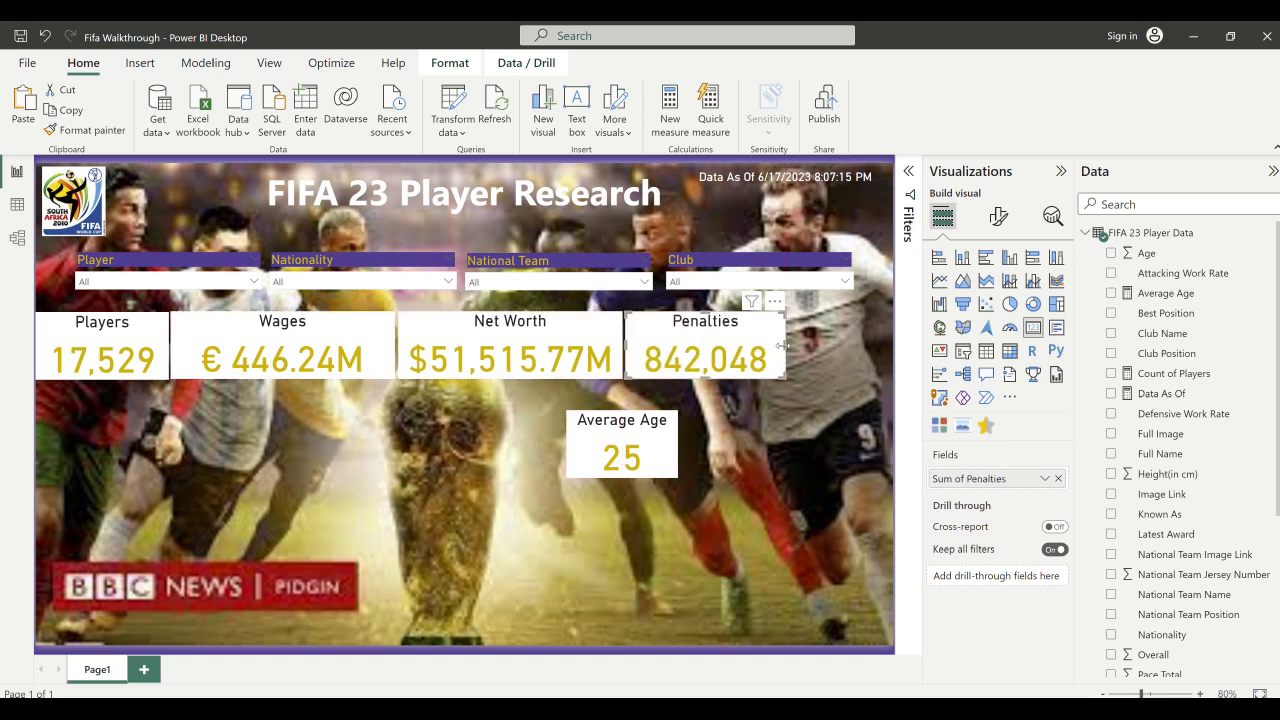
{"action": "left_click_drag", "start_coordinate": [782, 350], "coordinate": [768, 350]}
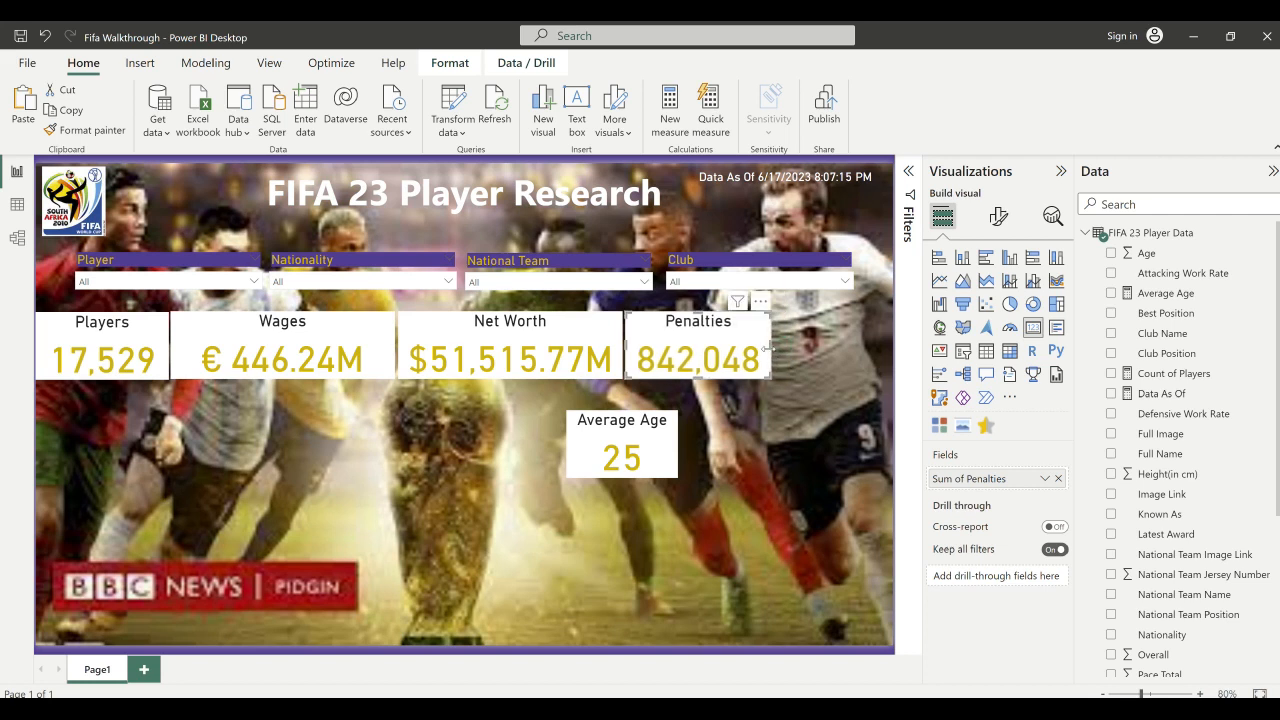
- Place the Average Age card at the end of the card row beside Penalties, leaving a matching thin gap
{"action": "left_click_drag", "start_coordinate": [655, 441], "coordinate": [860, 343]}
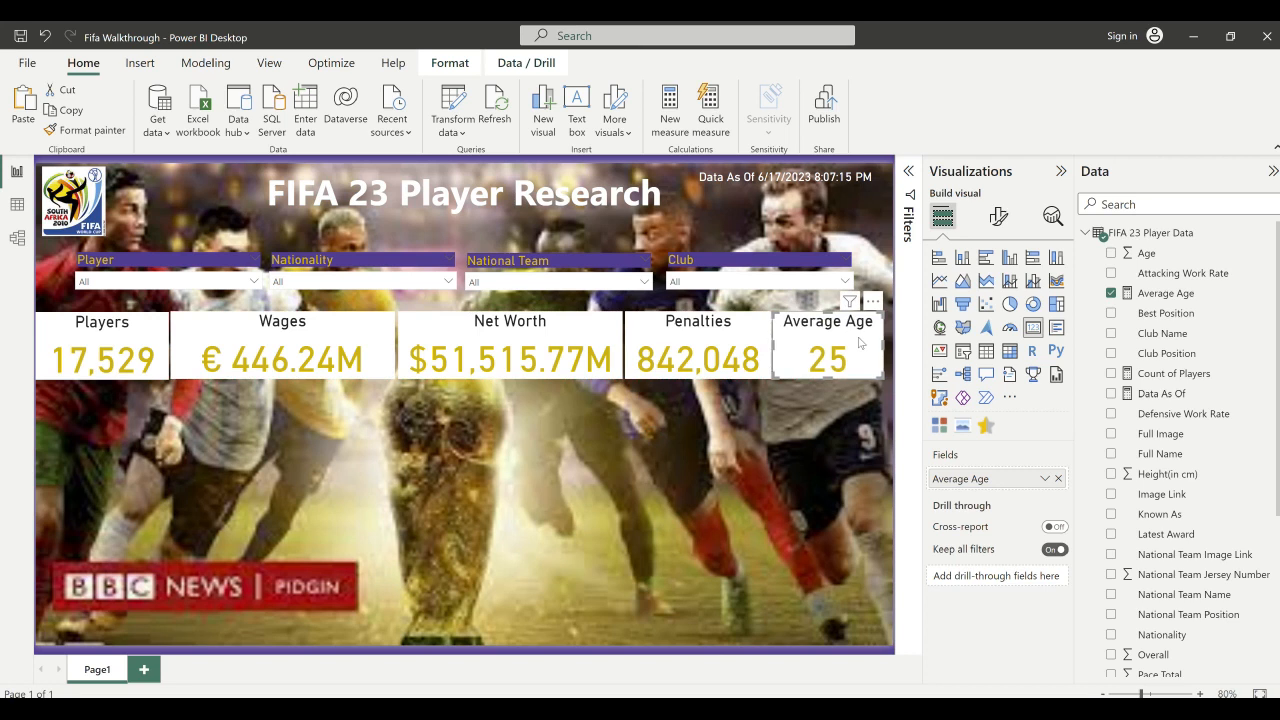
{"action": "left_click", "coordinate": [776, 458]}
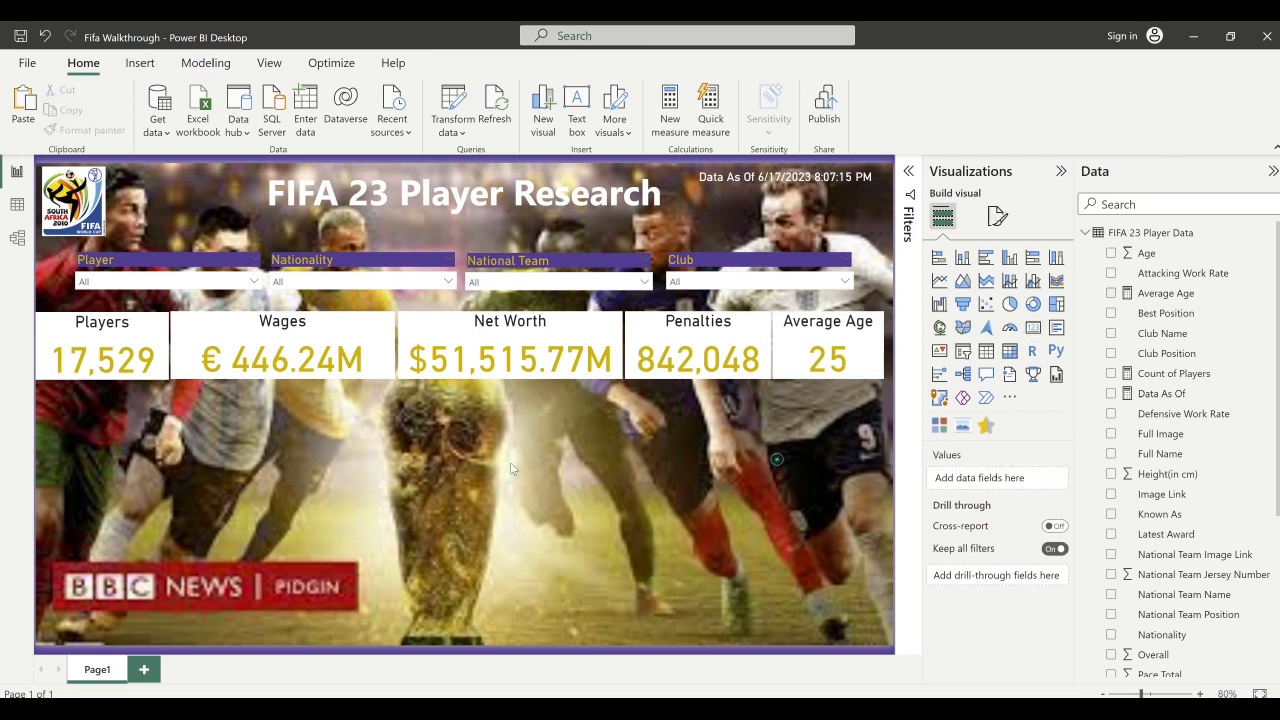
{"action": "left_click", "coordinate": [826, 352]}
{"action": "left_click", "coordinate": [755, 445]}
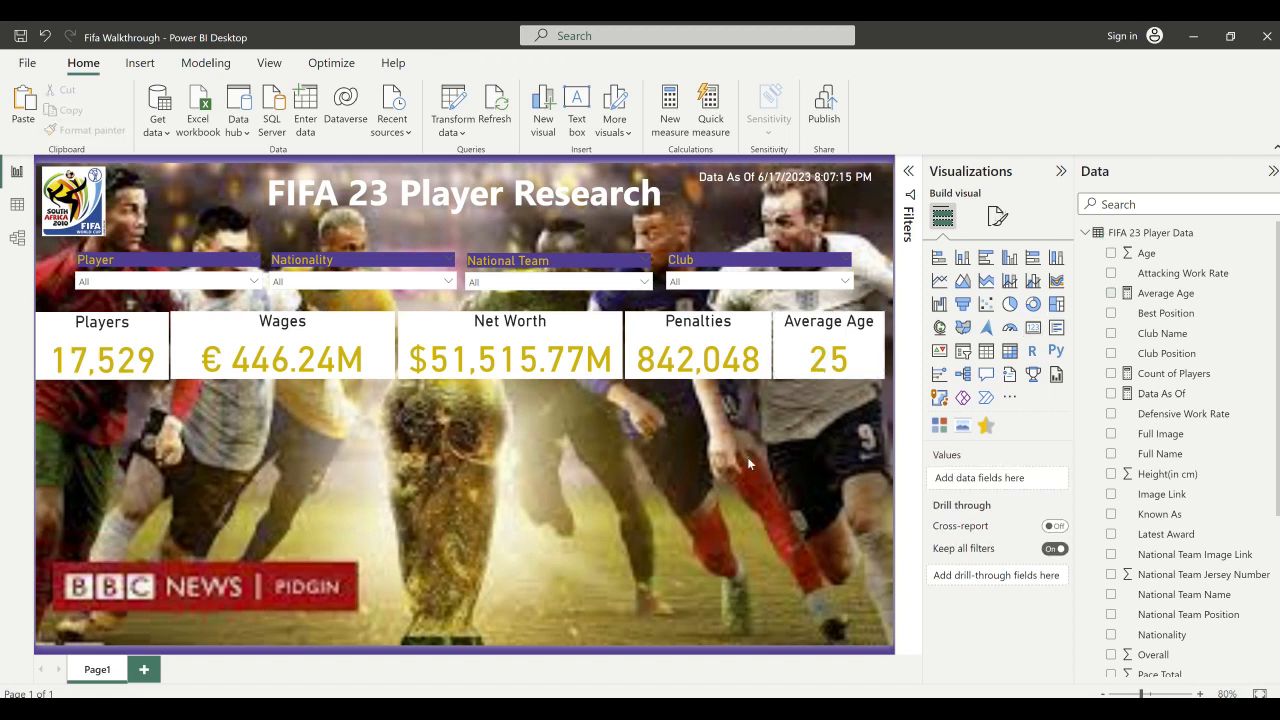
{"action": "left_click", "coordinate": [815, 347]}
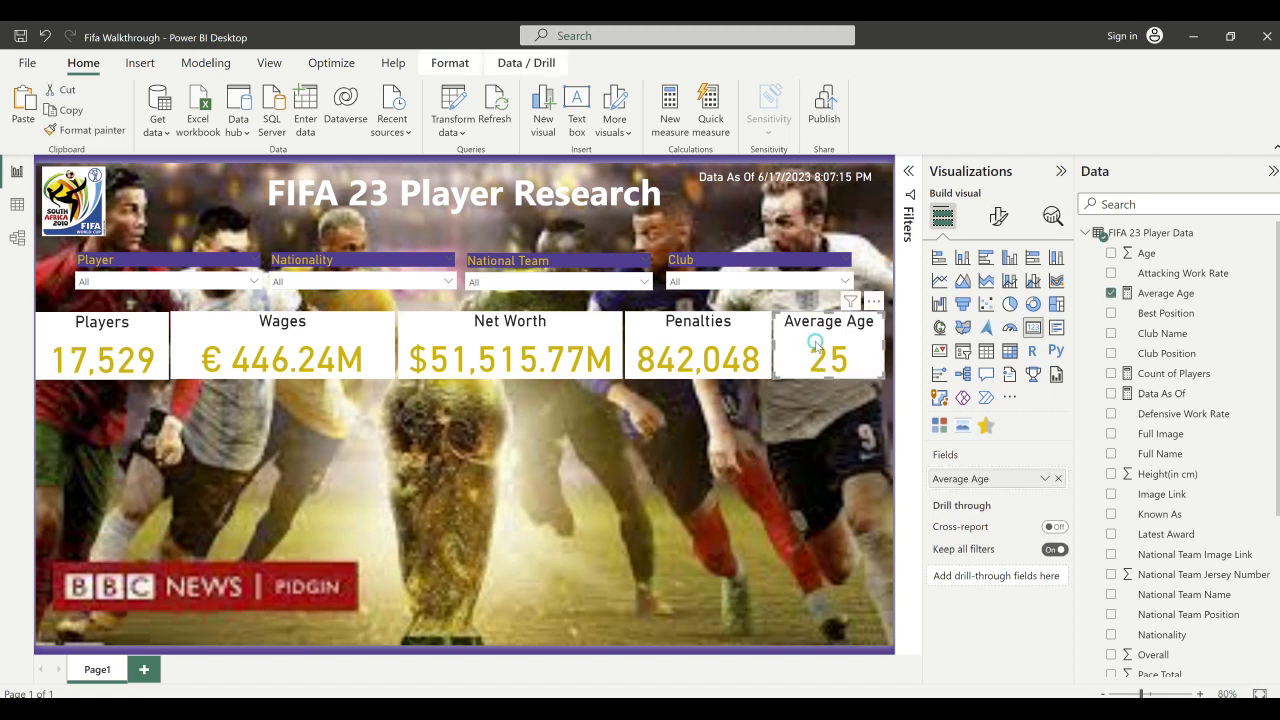
{"action": "left_click", "coordinate": [676, 455]}
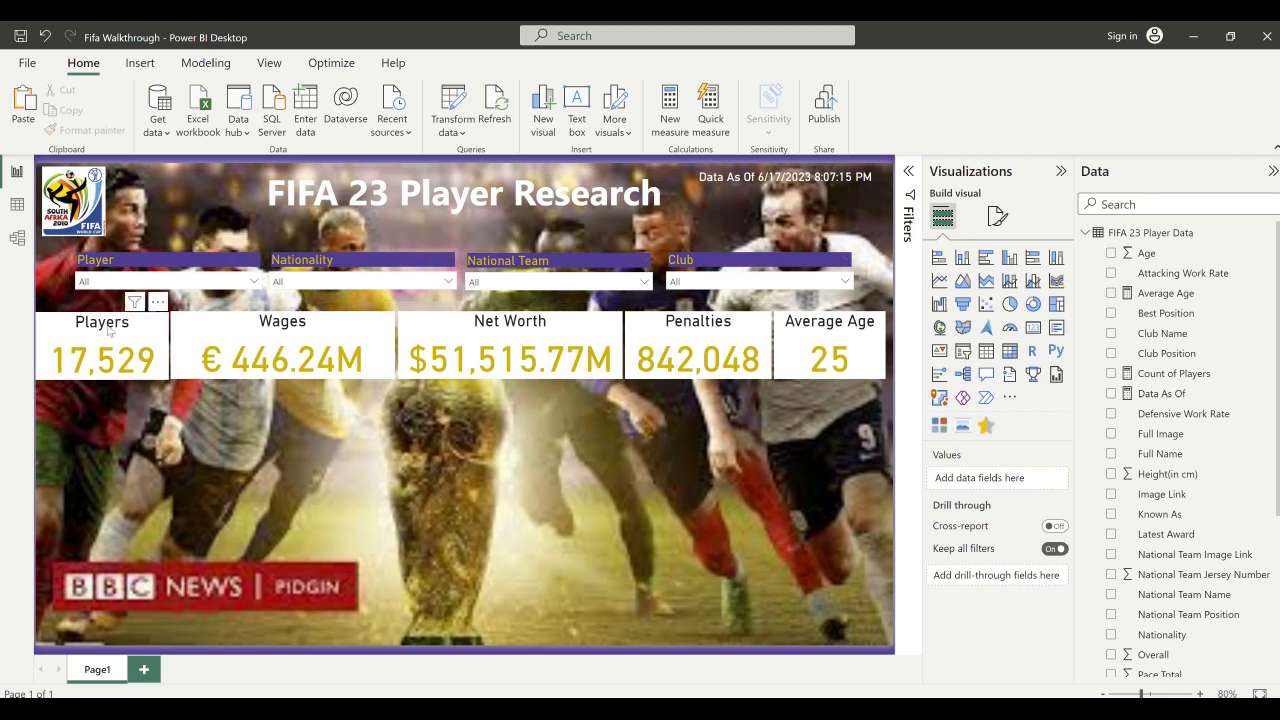
- Select all five KPI cards, from Players to Average Age, and group them
{"action": "left_click_drag", "start_coordinate": [45, 307], "coordinate": [883, 425]}
{"action": "left_click_drag", "start_coordinate": [896, 426], "coordinate": [892, 424]}
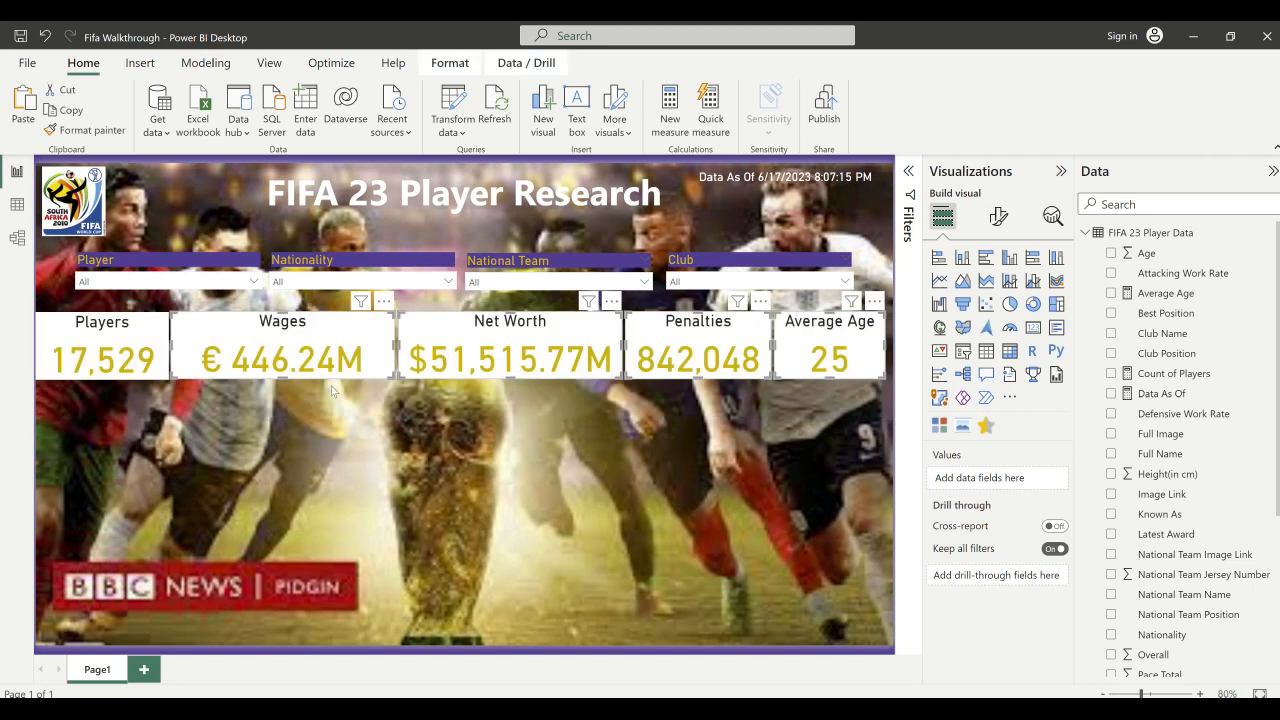
{"action": "left_click", "coordinate": [118, 354]}
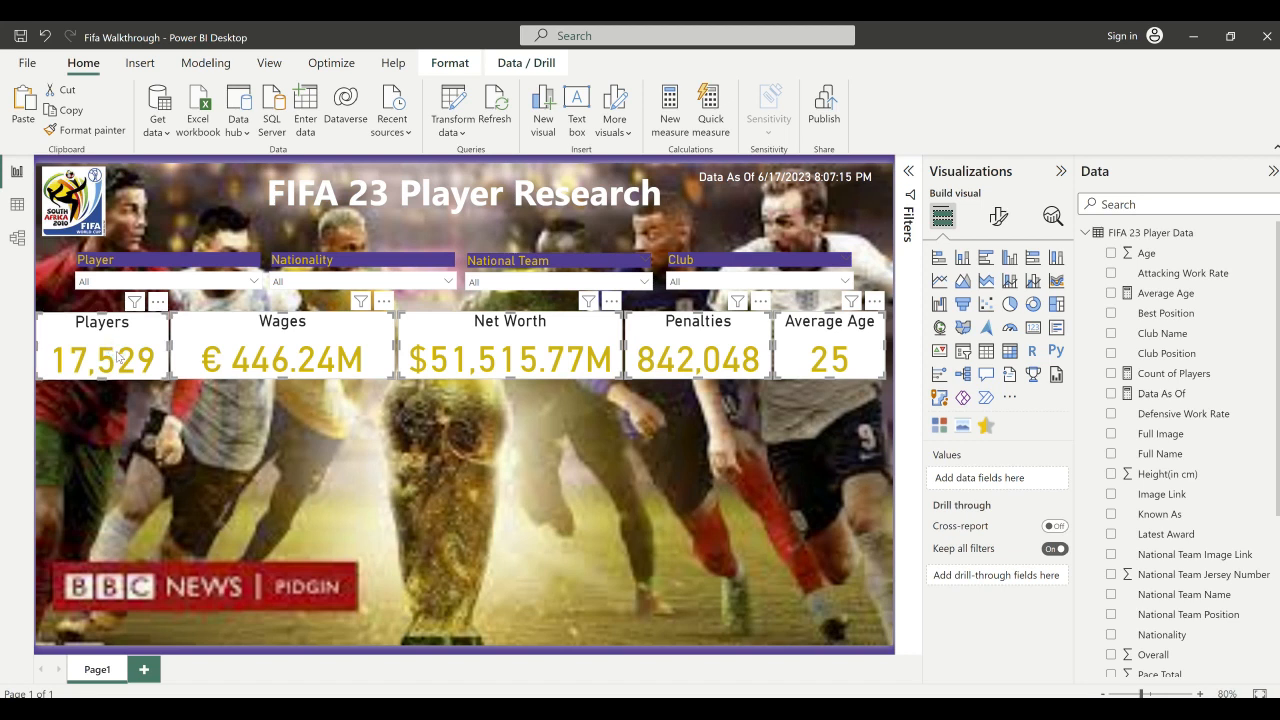
{"action": "right_click", "coordinate": [467, 357]}
{"action": "mouse_move", "coordinate": [510, 362]}
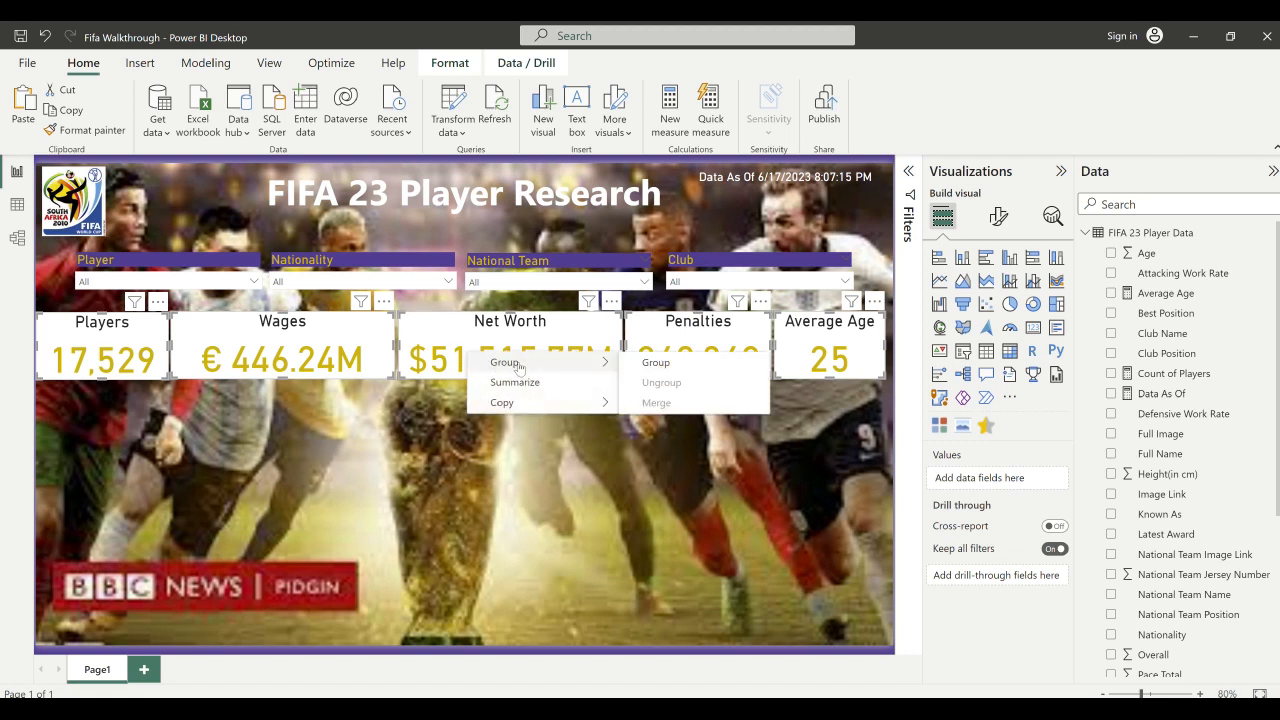
{"action": "left_click", "coordinate": [691, 371]}
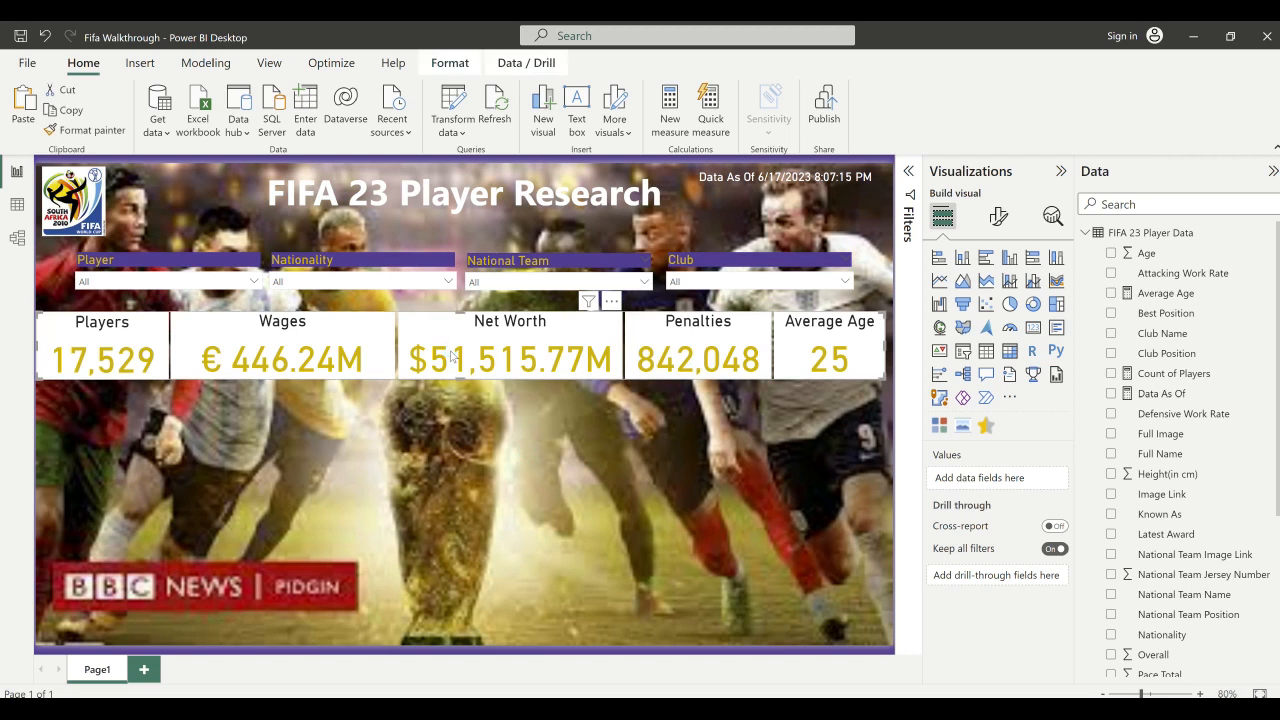
- Center the grouped KPI card row horizontally on the report page
{"action": "left_click", "coordinate": [462, 70]}
{"action": "left_click", "coordinate": [361, 128]}
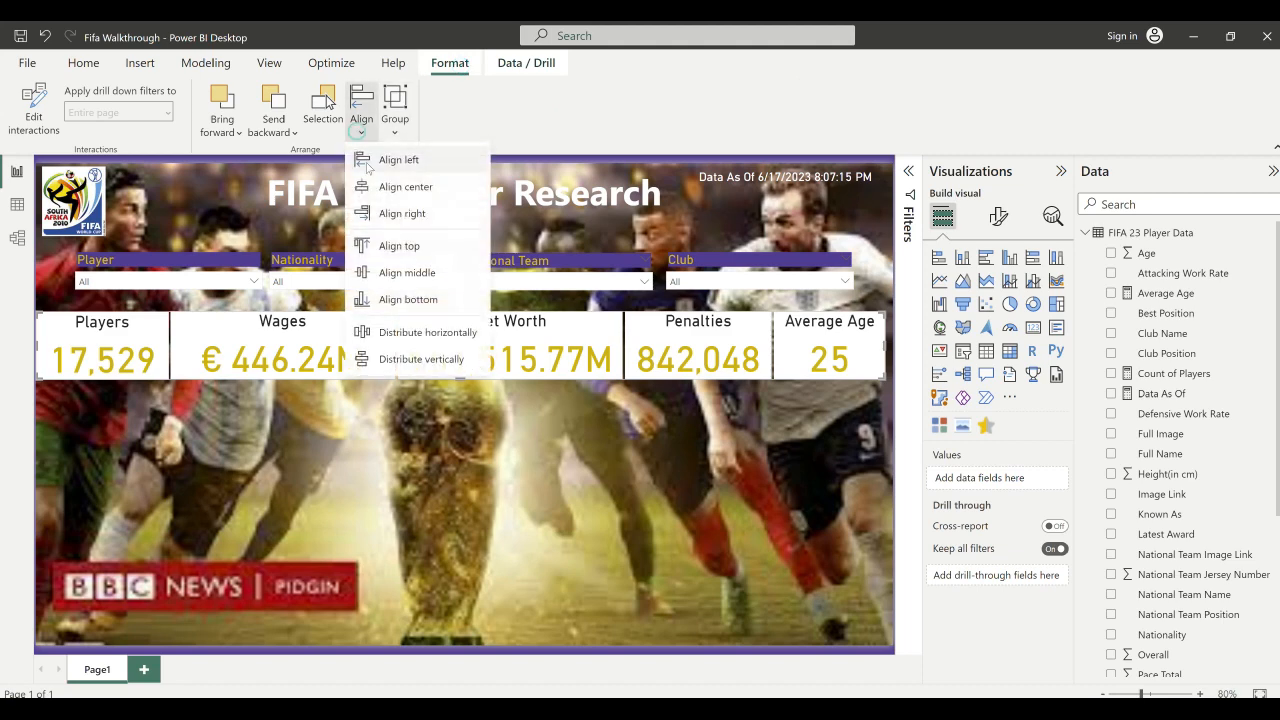
{"action": "left_click", "coordinate": [405, 186]}
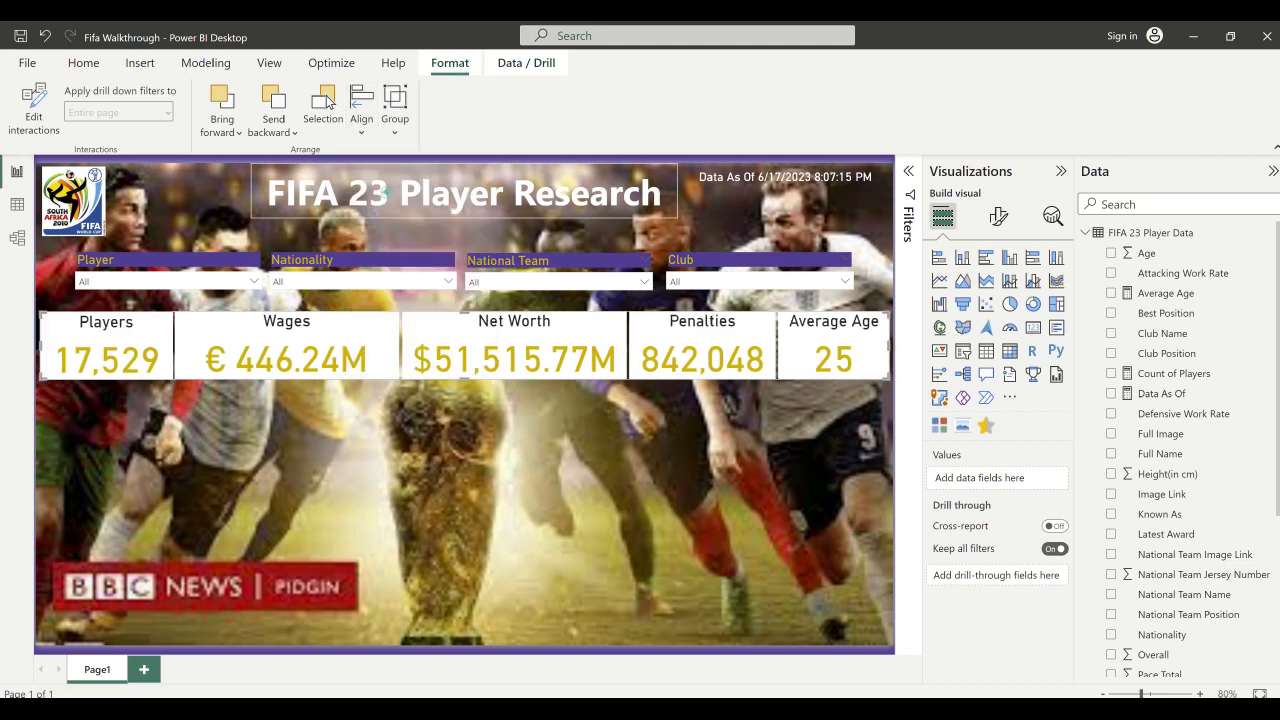
{"action": "left_click", "coordinate": [352, 475]}
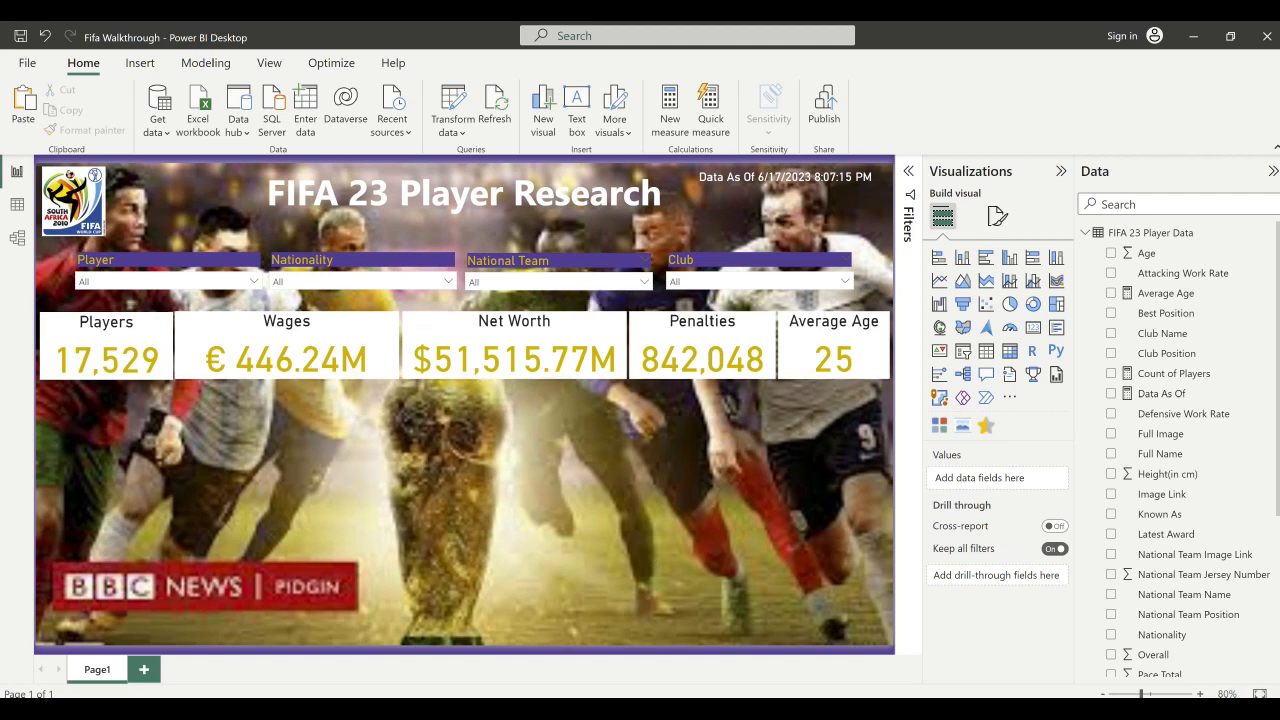
- Switch to the Fifa 23 Player Research report to examine its finished Summary page layout, and return to Fifa Walkthrough
{"action": "mouse_move", "coordinate": [815, 708]}
{"action": "left_click", "coordinate": [894, 667]}
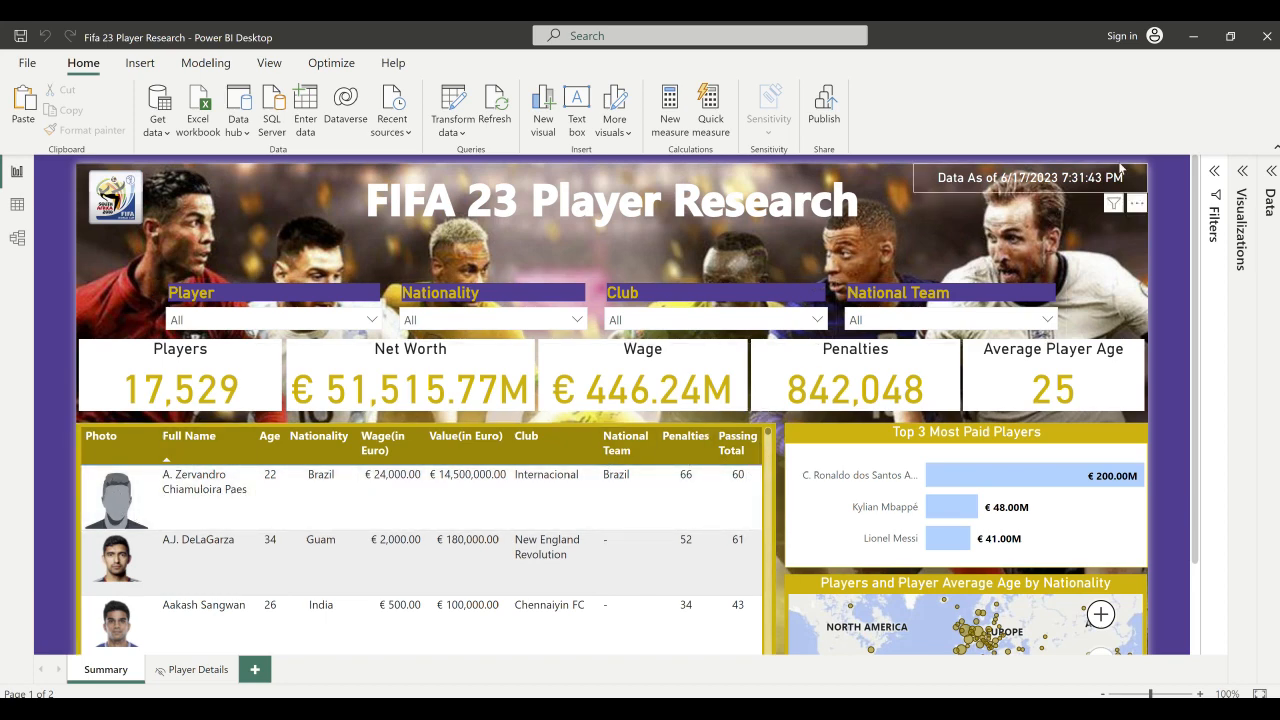
{"action": "left_click", "coordinate": [1196, 38]}
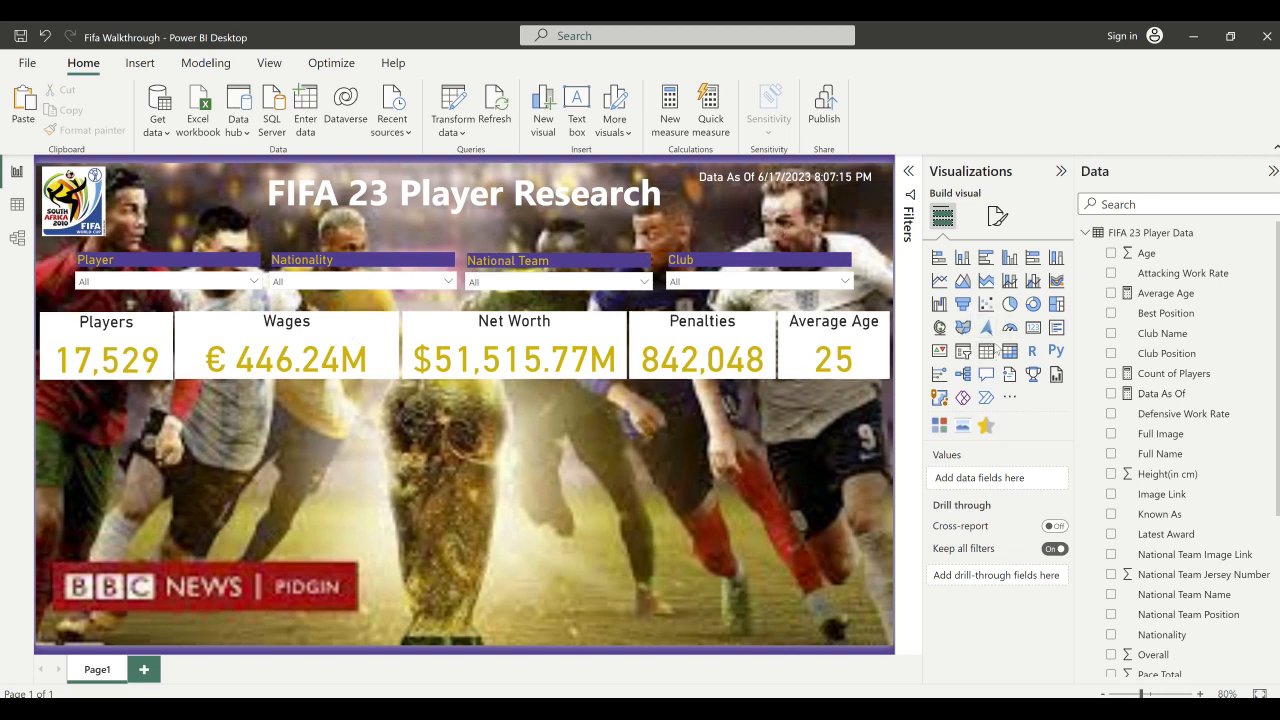
- Insert a table visual directly beneath the KPI cards and enlarge it to extend under Net Worth and down to the page's lower edge
{"action": "left_click", "coordinate": [986, 351]}
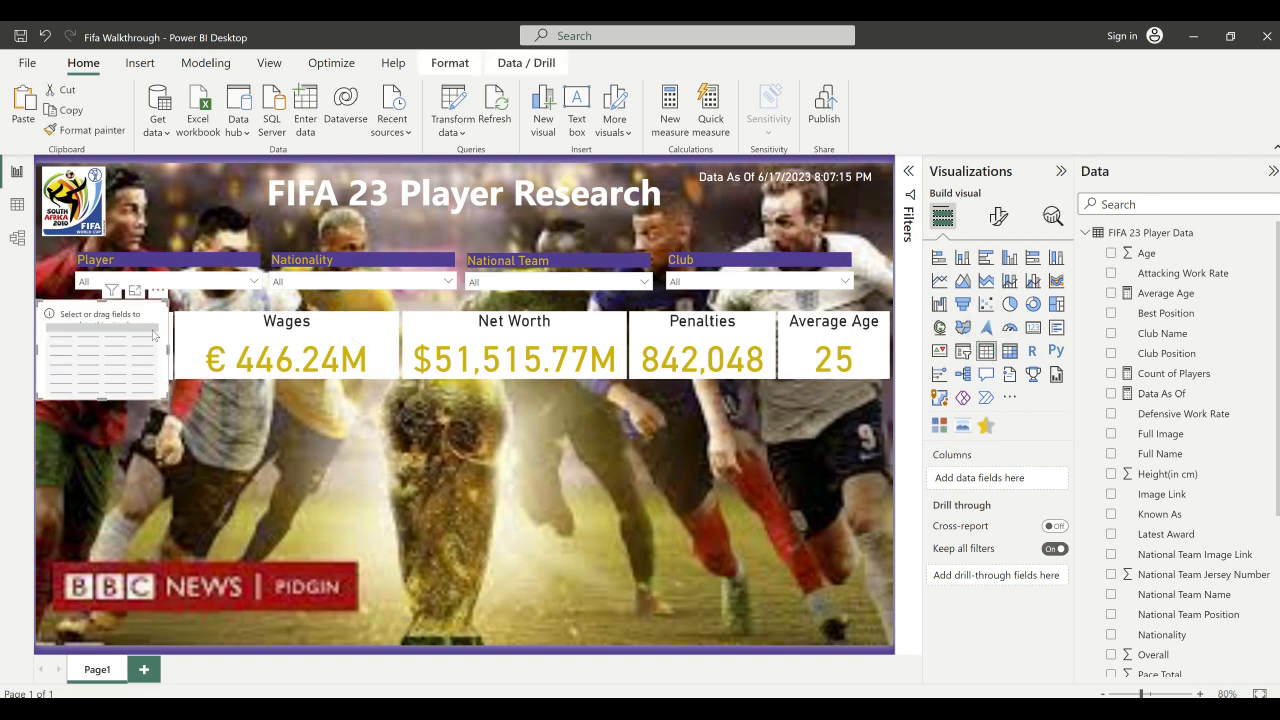
{"action": "left_click_drag", "start_coordinate": [95, 342], "coordinate": [85, 427]}
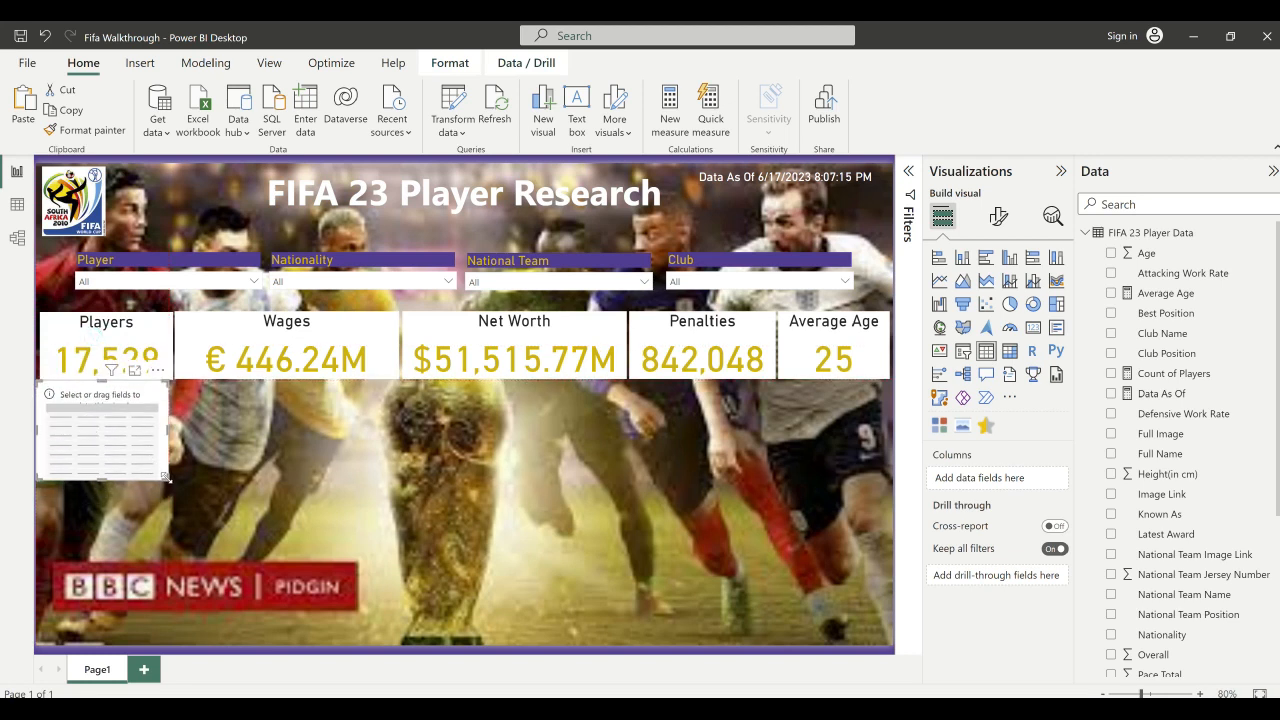
{"action": "left_click_drag", "start_coordinate": [165, 477], "coordinate": [563, 654]}
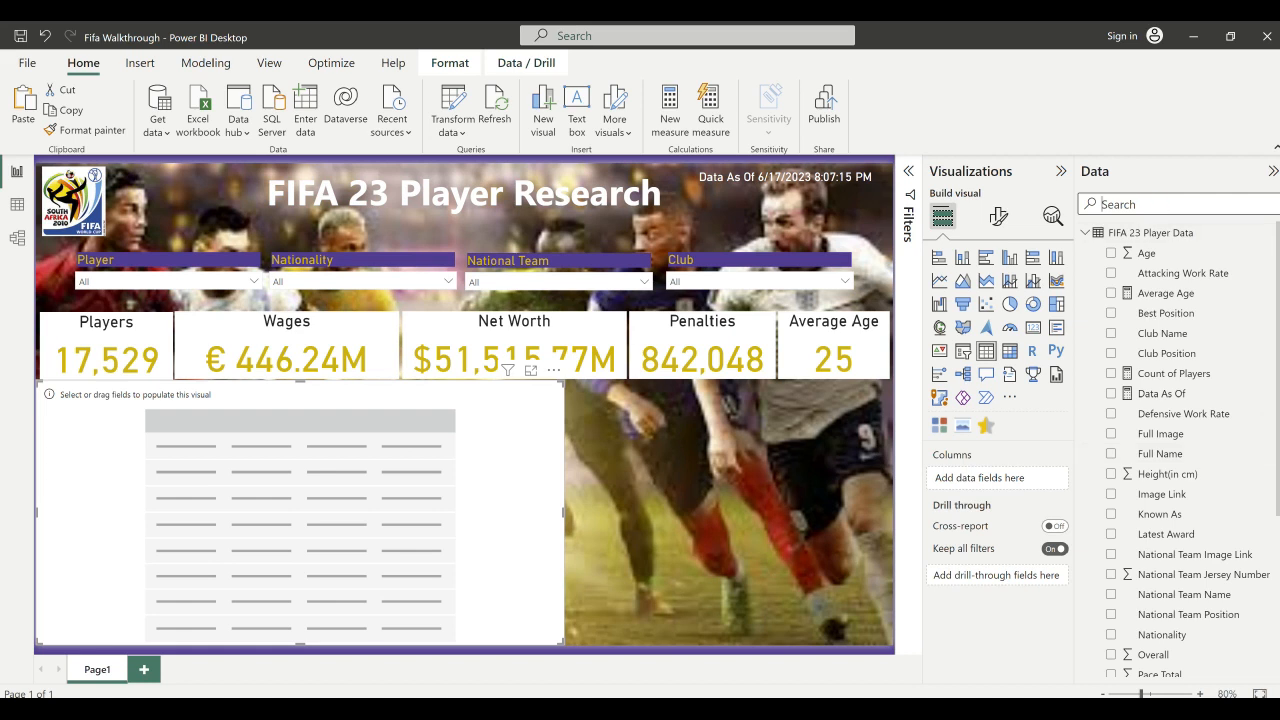
- Find the image fields and add Image Link as the table's first column
{"action": "type", "text": "ima"}
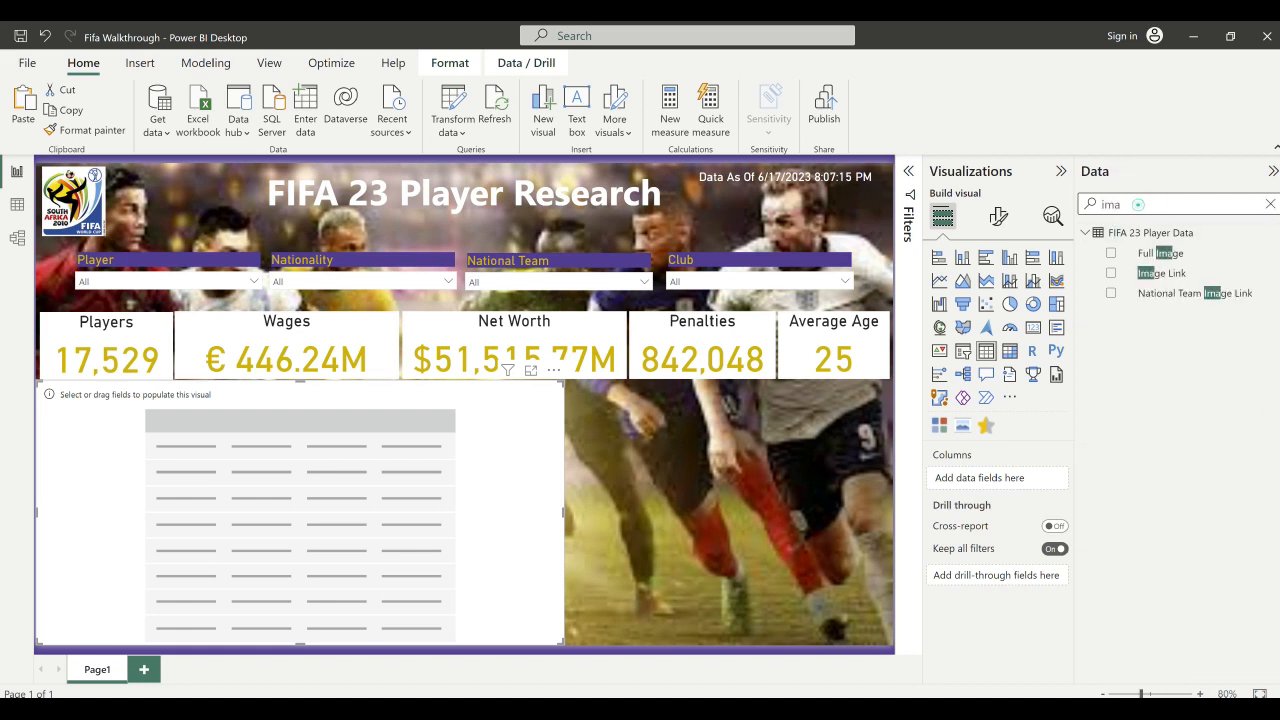
{"action": "type", "text": "ge"}
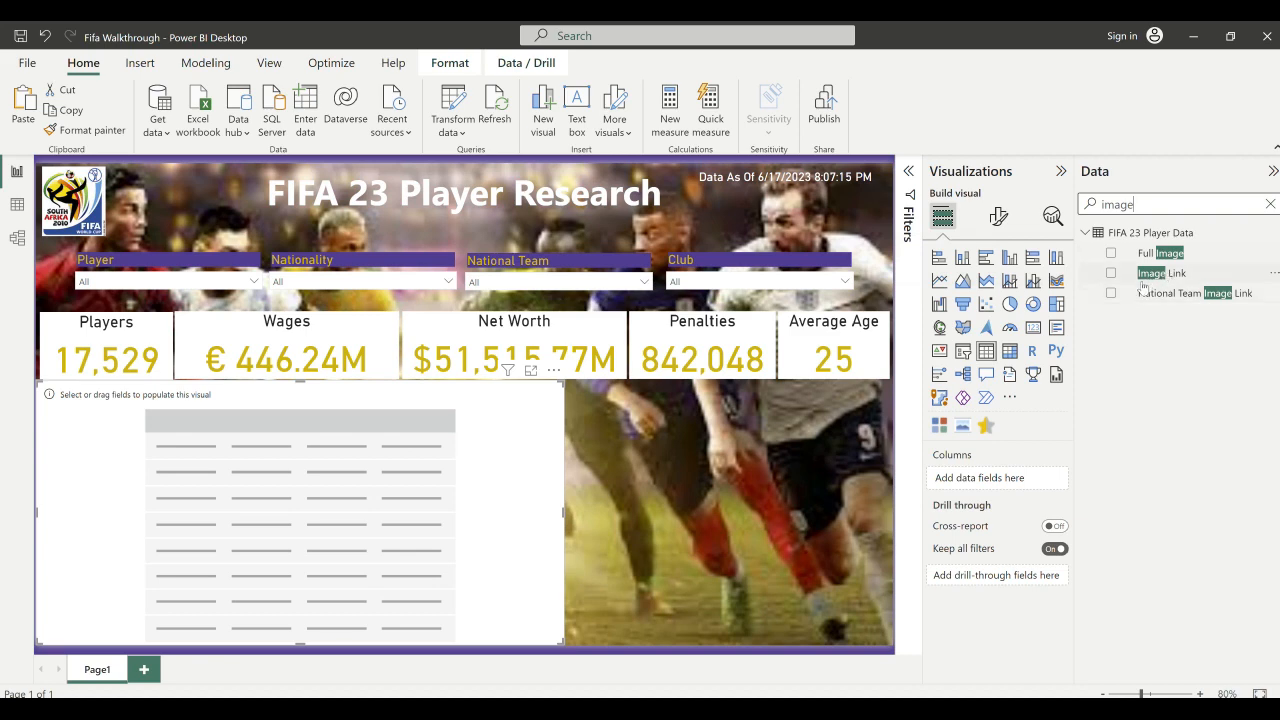
{"action": "left_click_drag", "start_coordinate": [1163, 279], "coordinate": [981, 487]}
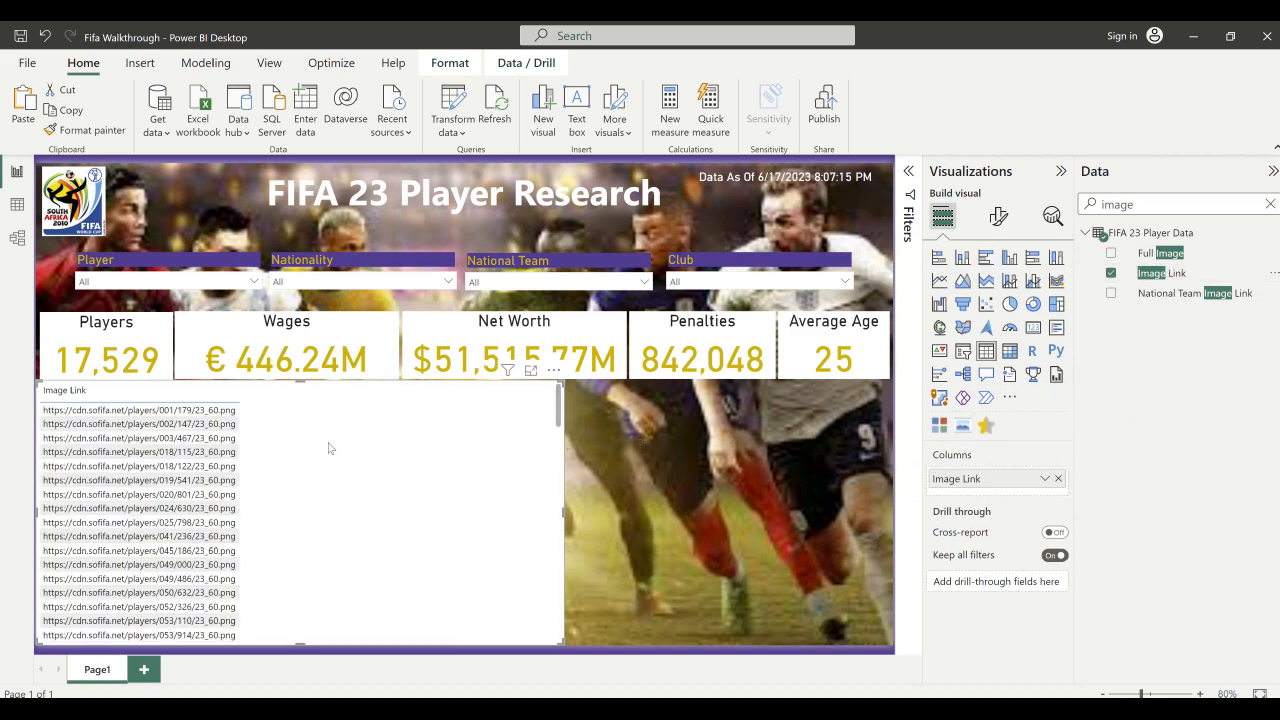
{"action": "left_click", "coordinate": [998, 216]}
{"action": "left_click", "coordinate": [966, 570]}
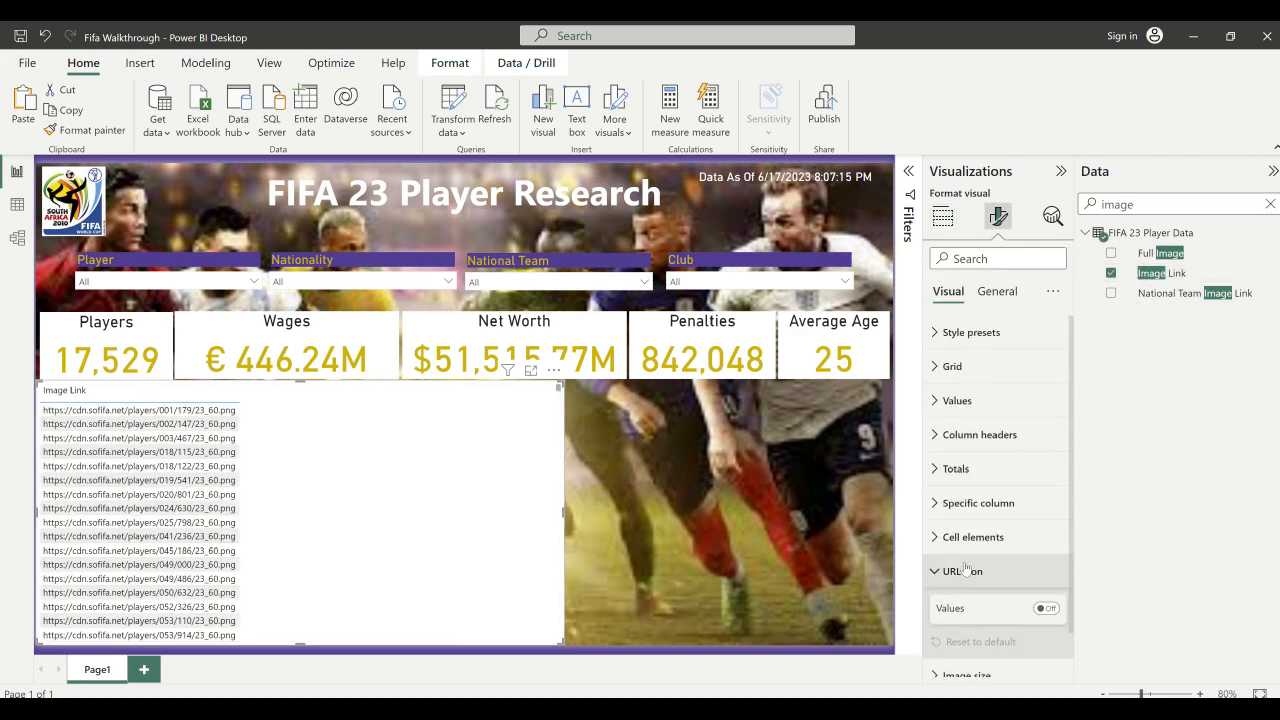
{"action": "left_click", "coordinate": [942, 216]}
{"action": "scroll", "coordinate": [150, 483], "scroll_direction": "down", "scroll_amount": 2}
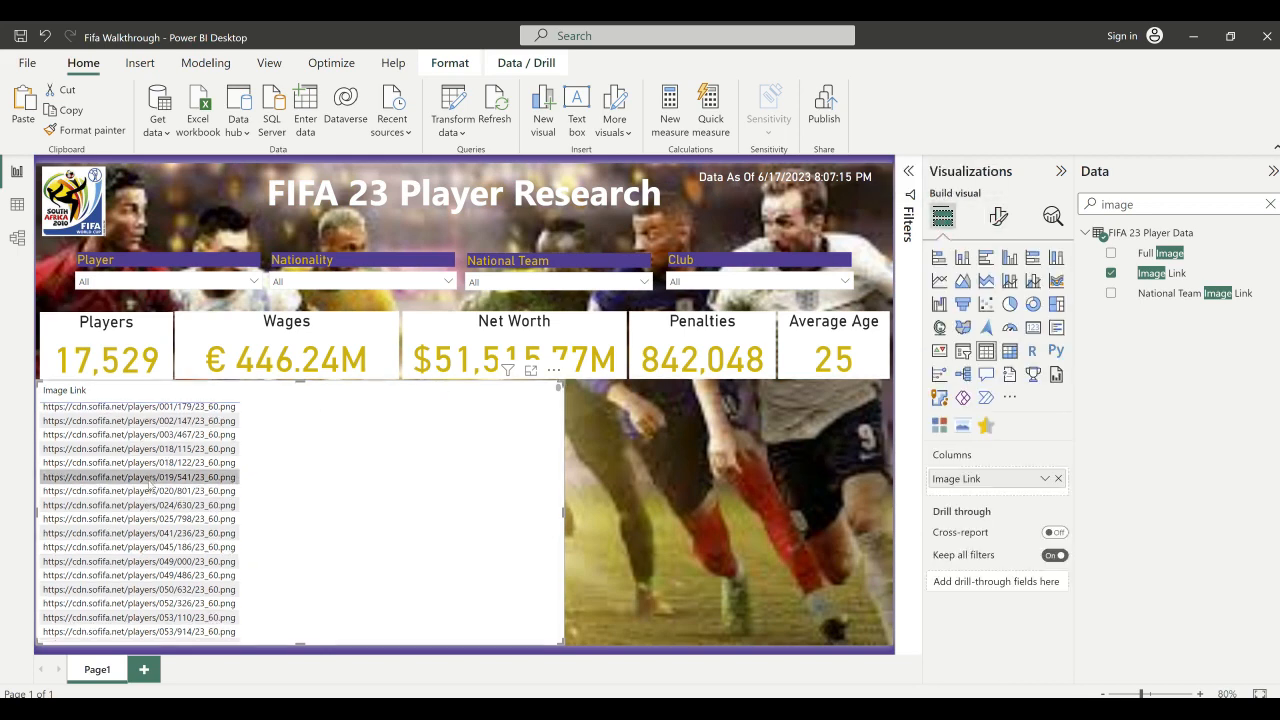
{"action": "scroll", "coordinate": [150, 483], "scroll_direction": "down", "scroll_amount": 2}
{"action": "scroll", "coordinate": [150, 483], "scroll_direction": "up", "scroll_amount": 5}
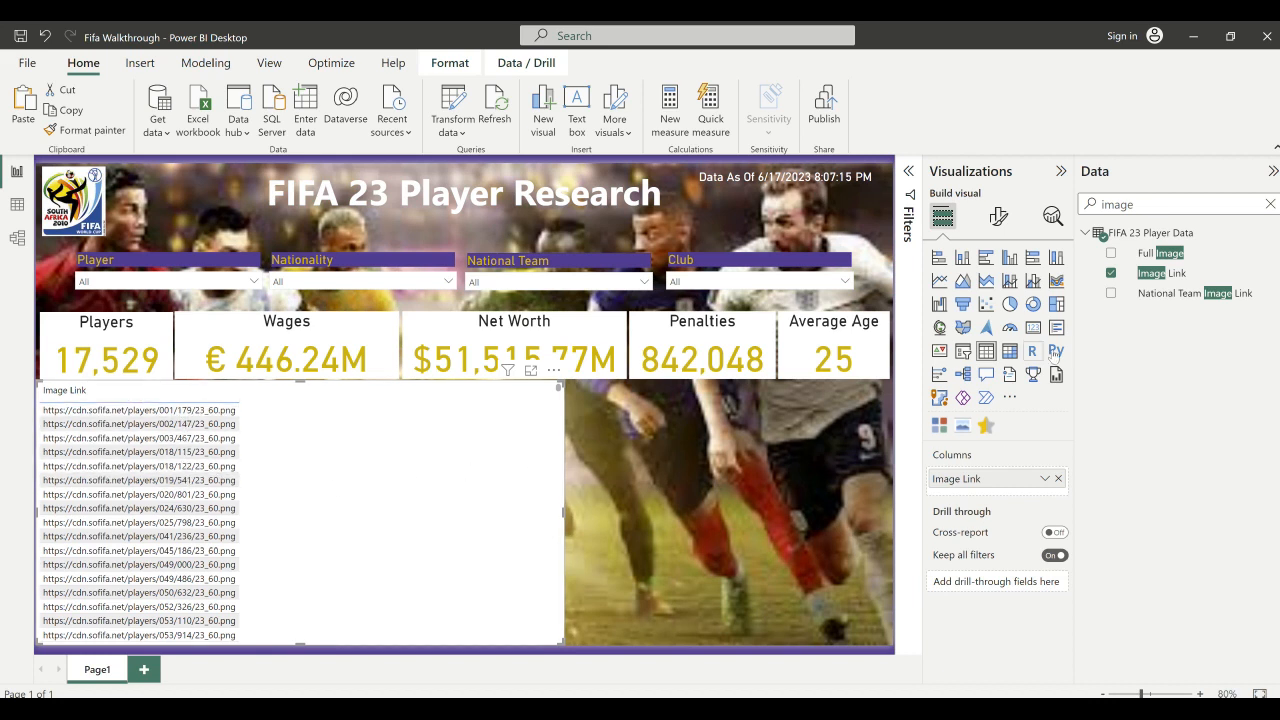
- Set the Image Link field's data category to Image URL and check the player pictures in the table
{"action": "left_click", "coordinate": [1160, 274]}
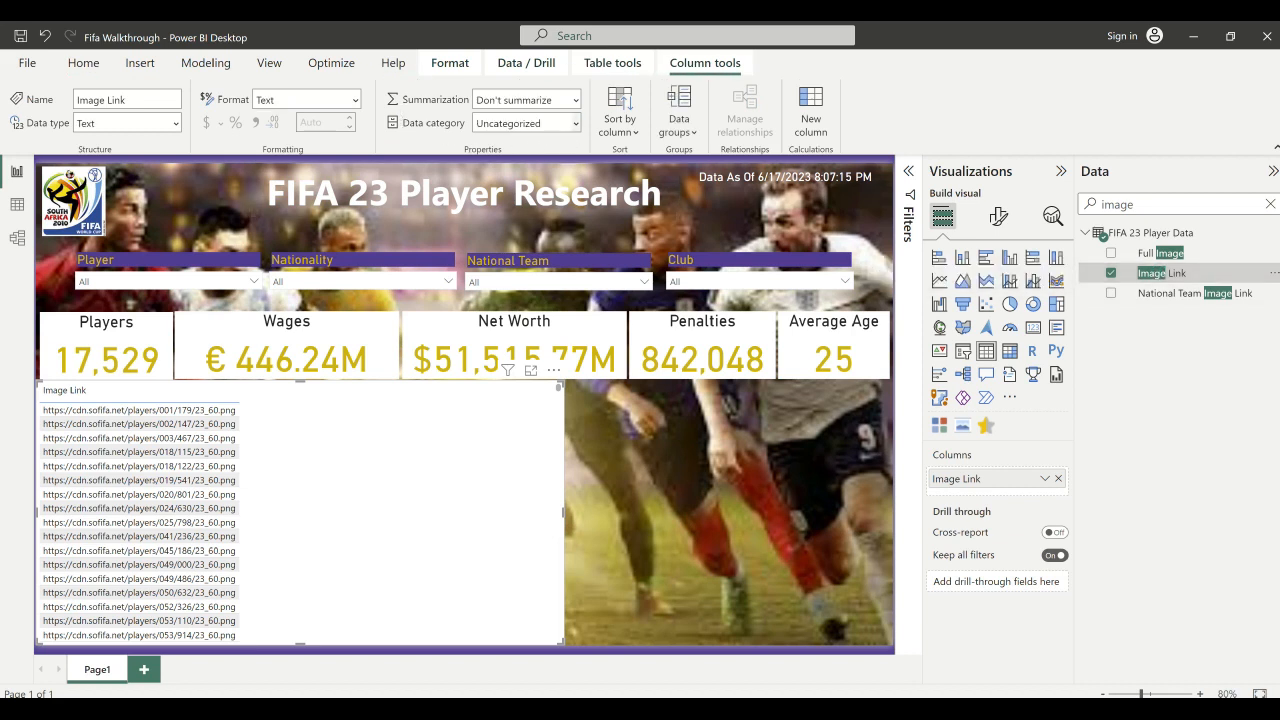
{"action": "left_click", "coordinate": [576, 124]}
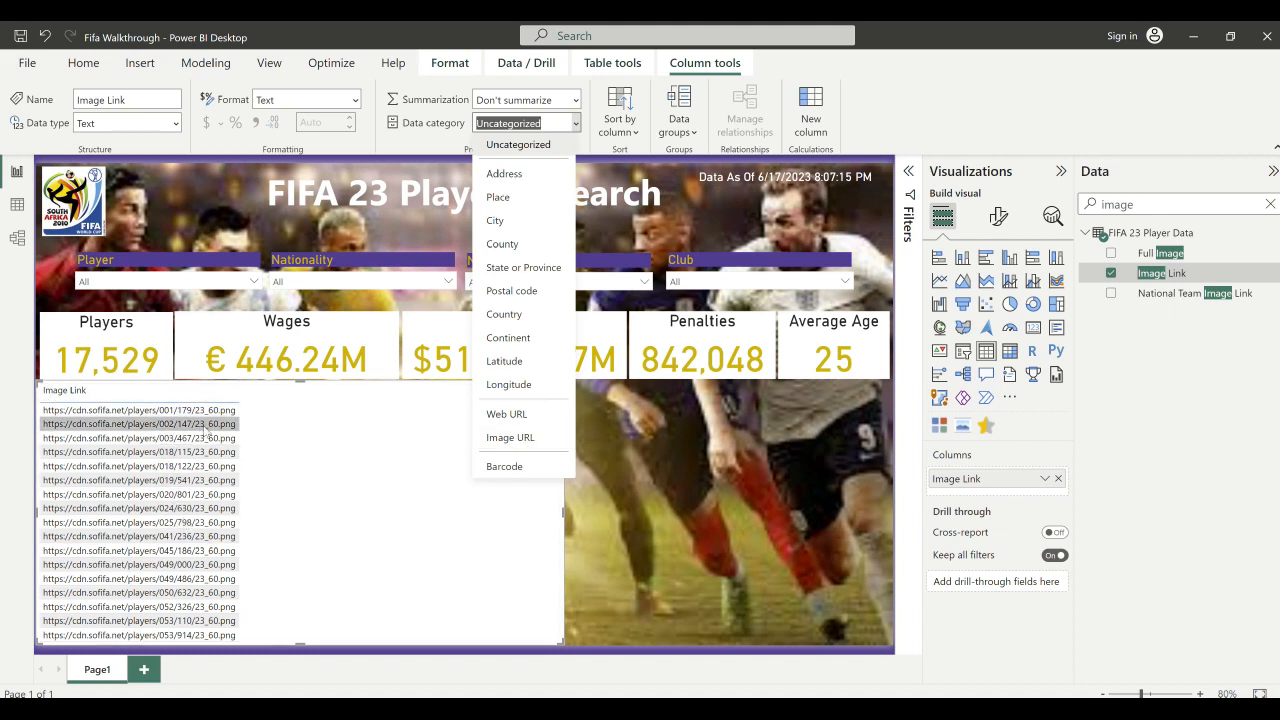
{"action": "left_click", "coordinate": [507, 439]}
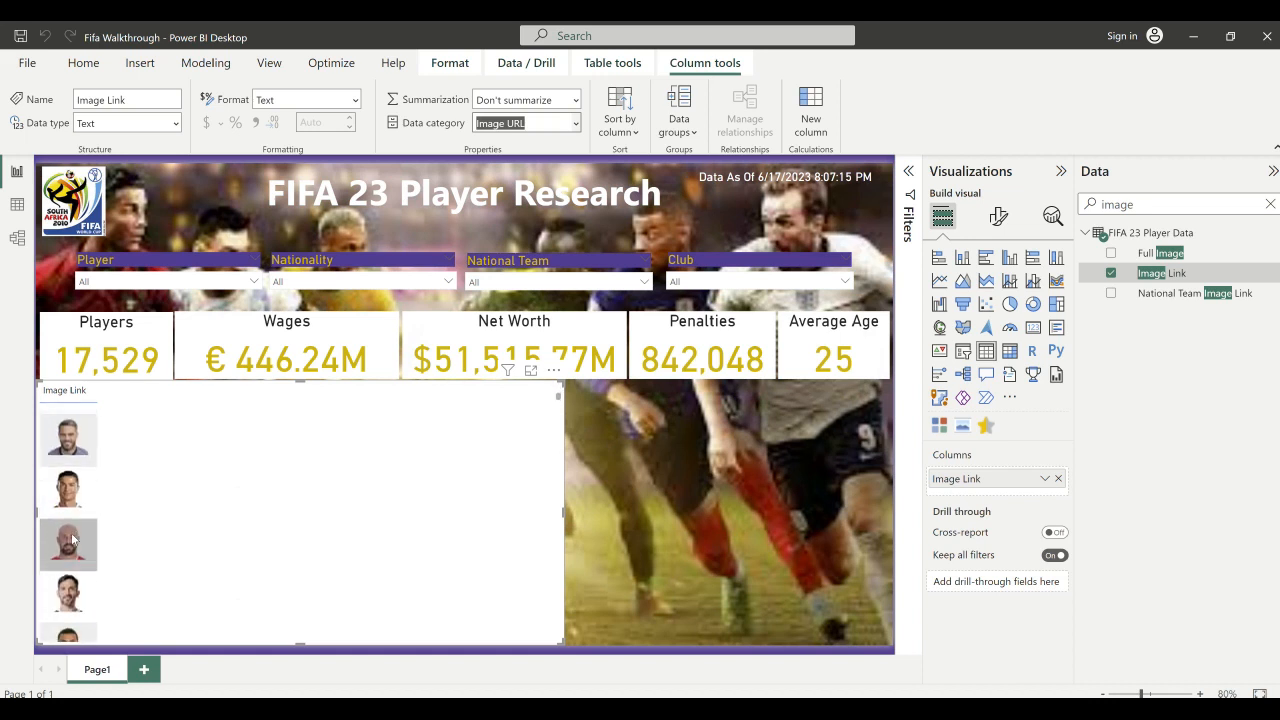
{"action": "scroll", "coordinate": [72, 540], "scroll_direction": "down", "scroll_amount": 5}
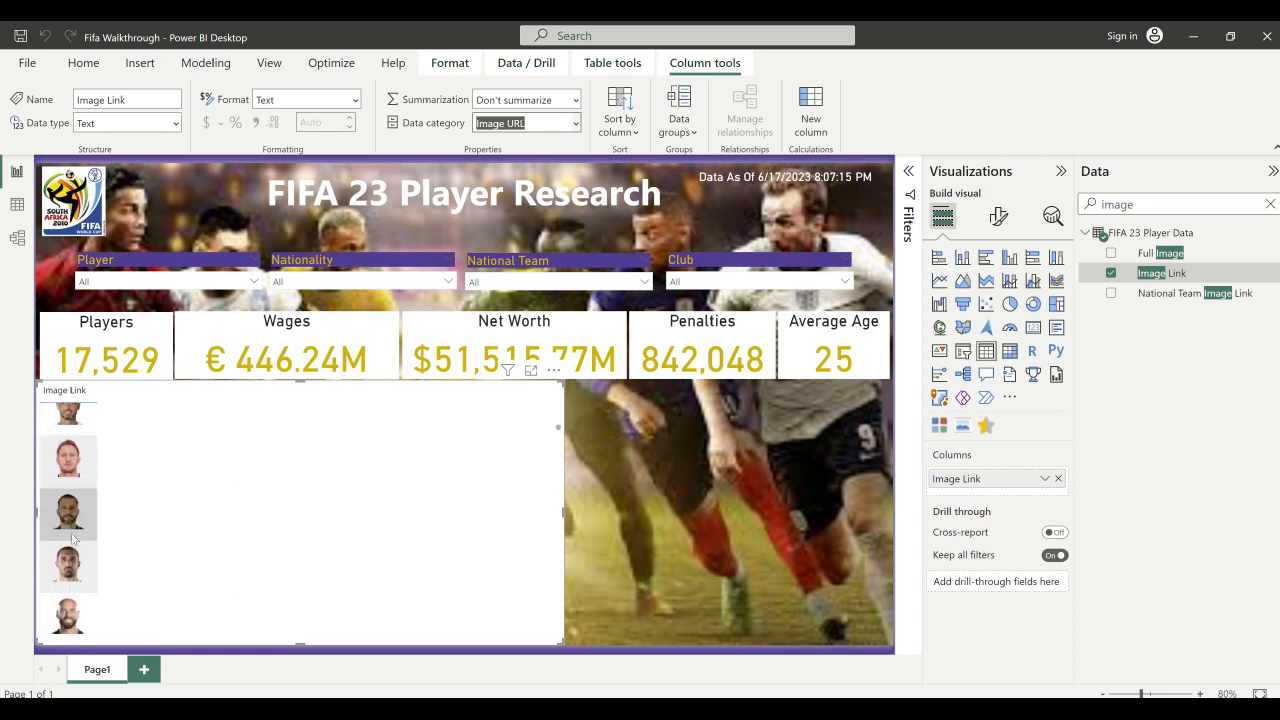
{"action": "scroll", "coordinate": [72, 540], "scroll_direction": "up", "scroll_amount": 5}
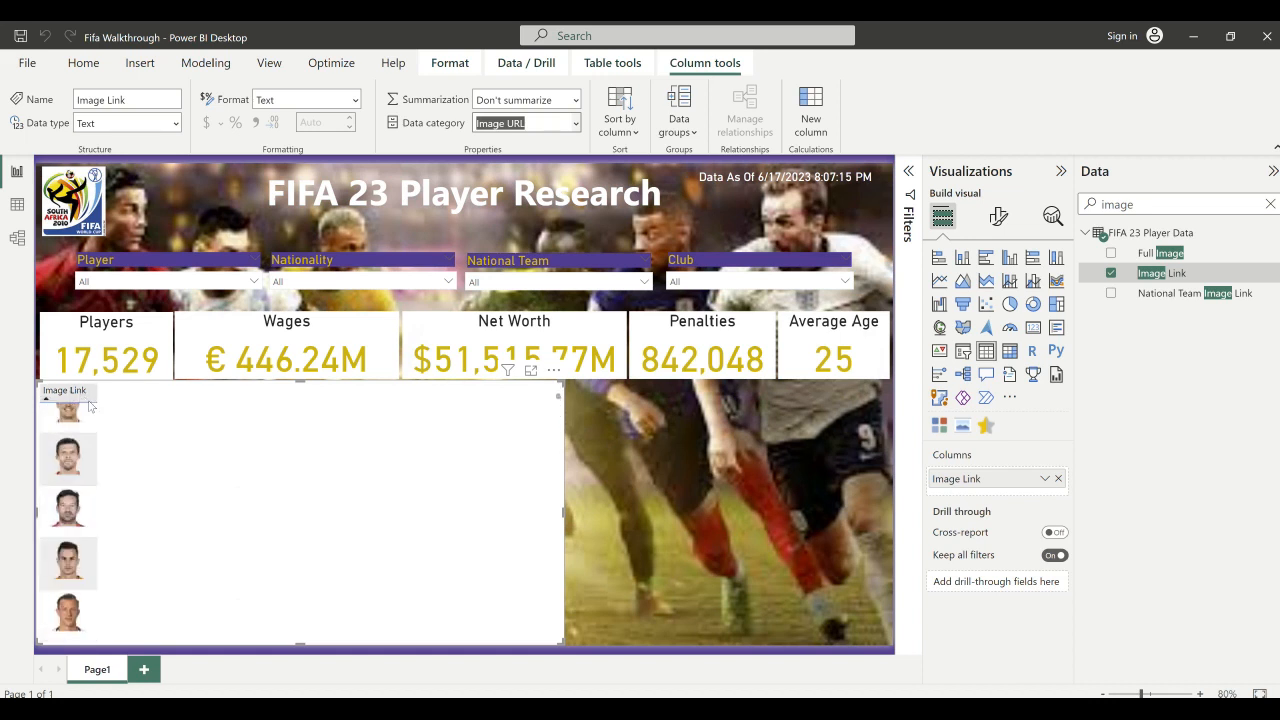
- Rename the table's Image Link column to Photo for this visual
{"action": "double_click", "coordinate": [970, 478]}
{"action": "type", "text": "Photo"}
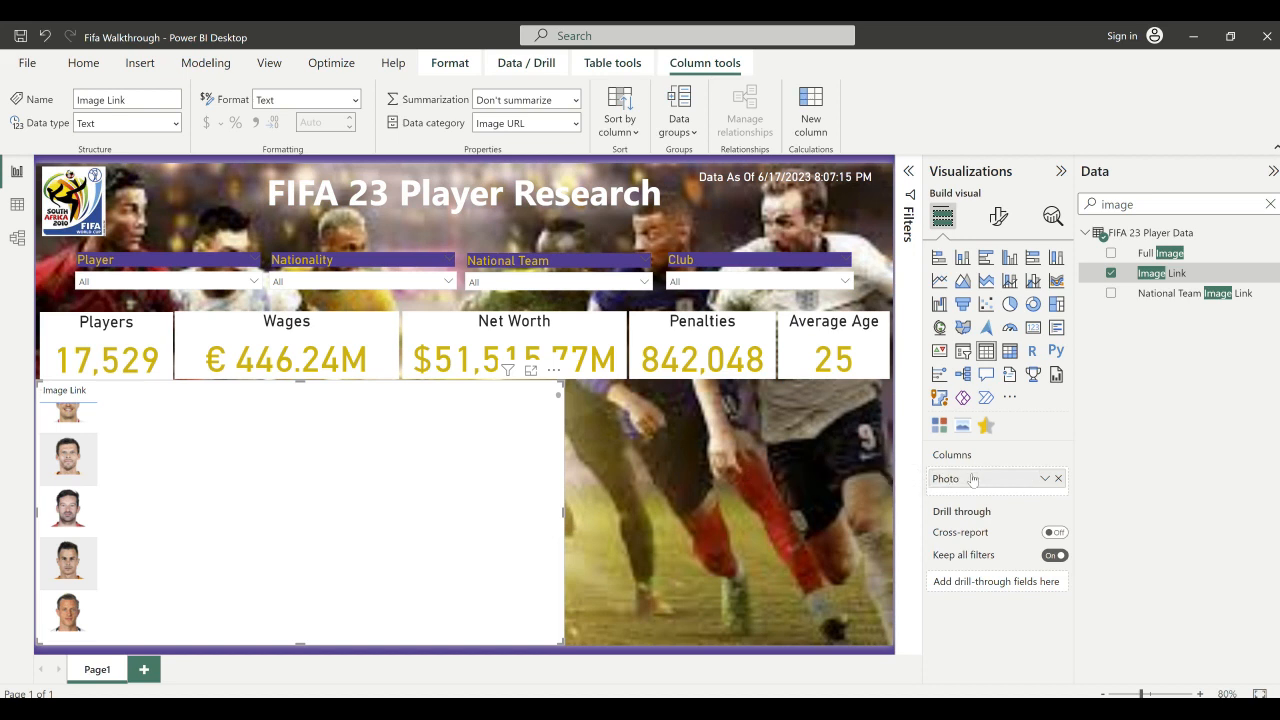
{"action": "key", "text": "Return"}
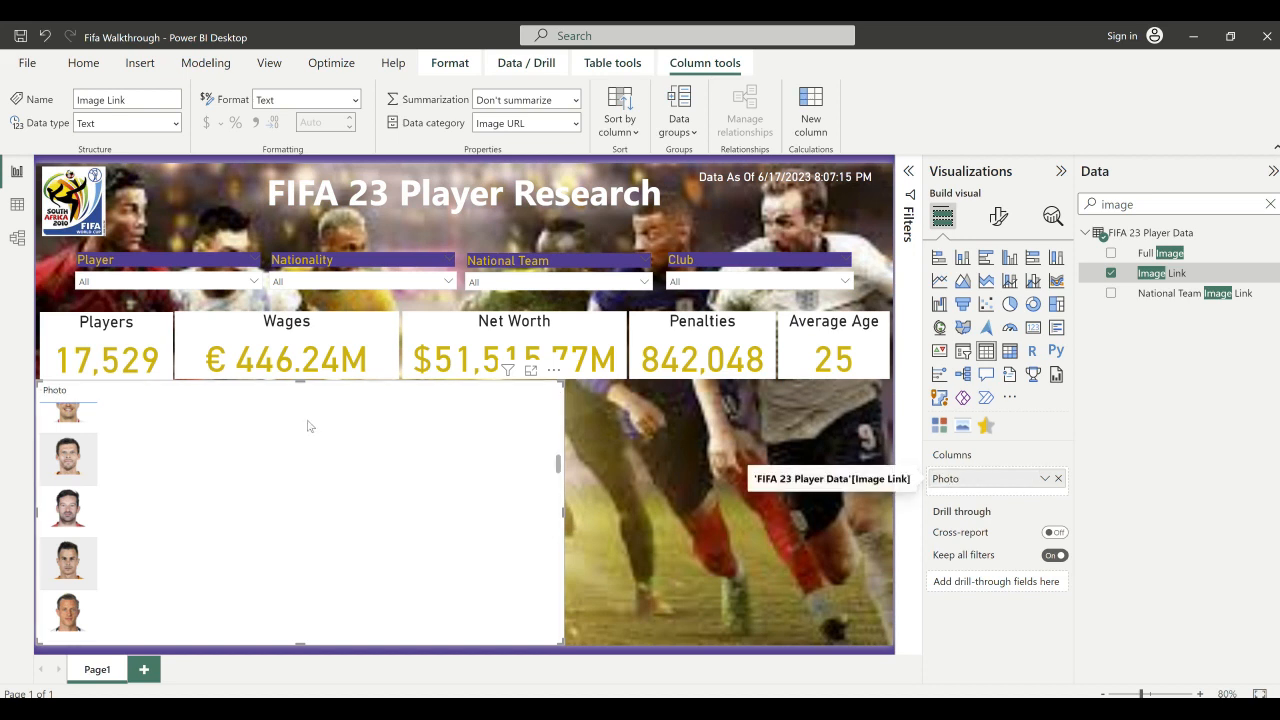
{"action": "scroll", "coordinate": [70, 493], "scroll_direction": "up", "scroll_amount": 5}
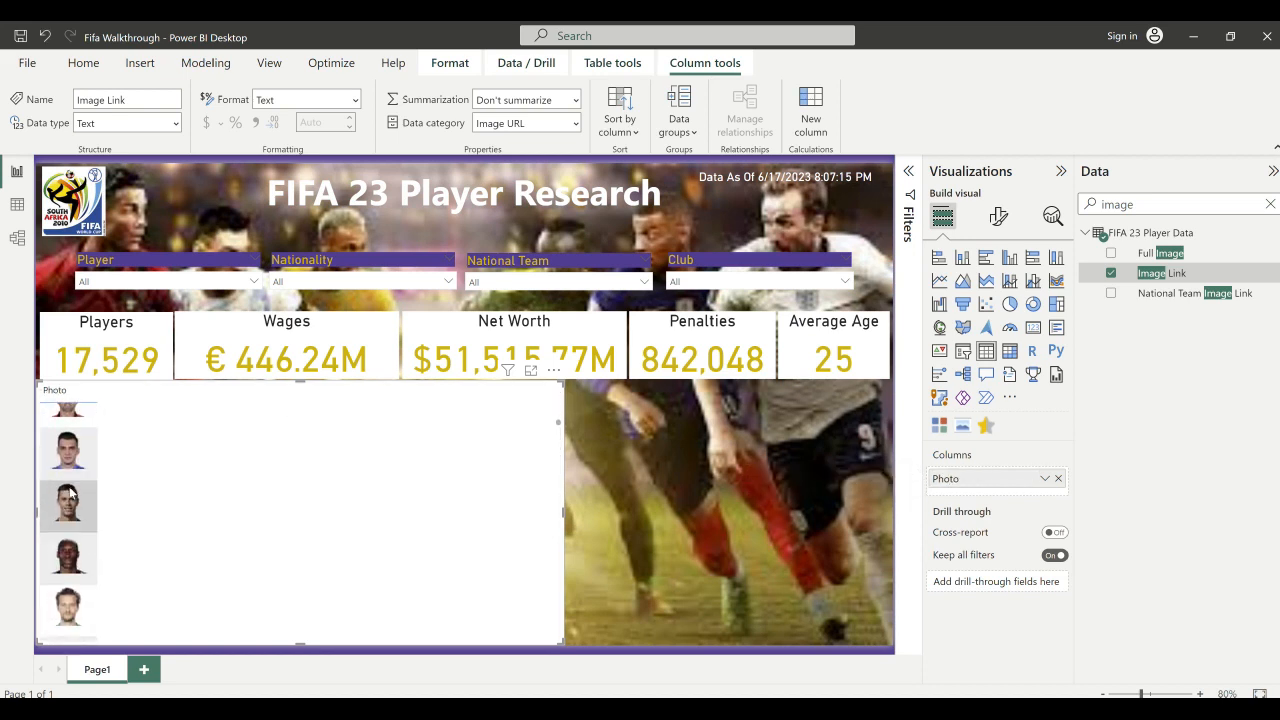
{"action": "scroll", "coordinate": [70, 493], "scroll_direction": "up", "scroll_amount": 2}
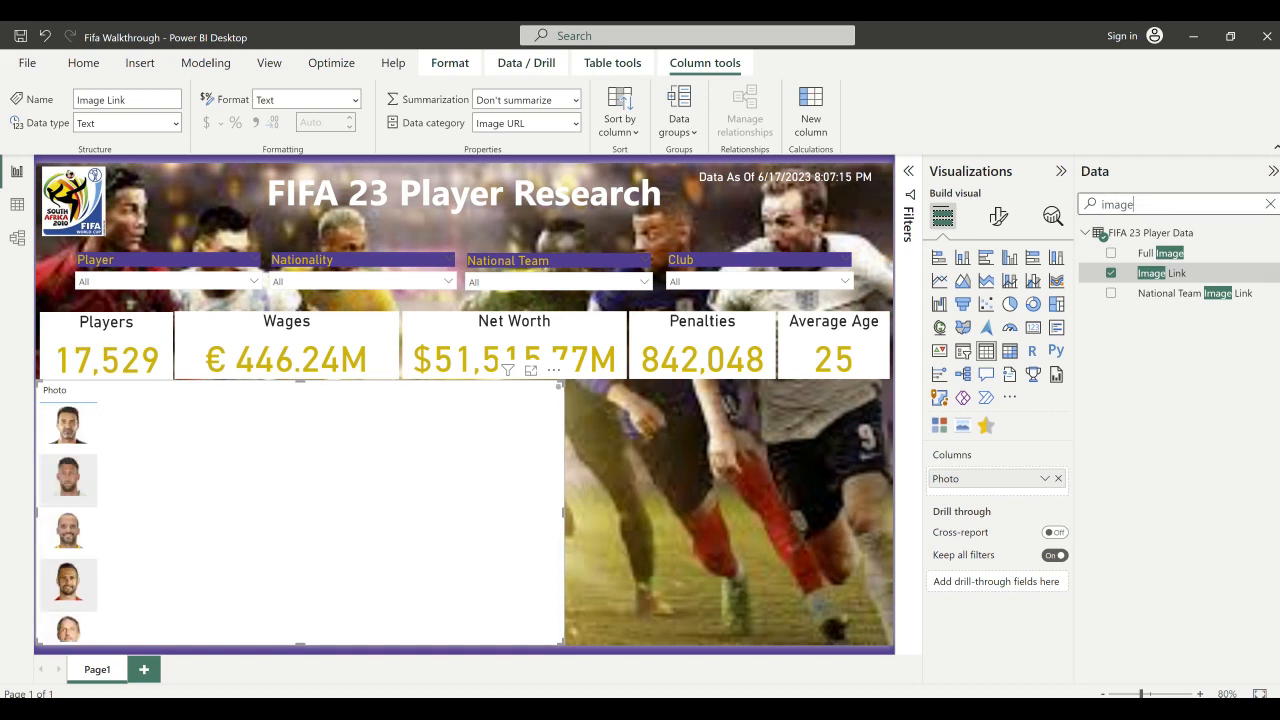
- Add the Full Name field to the table and narrow its column so that long names wrap
{"action": "double_click", "coordinate": [1148, 204]}
{"action": "type", "text": "full"}
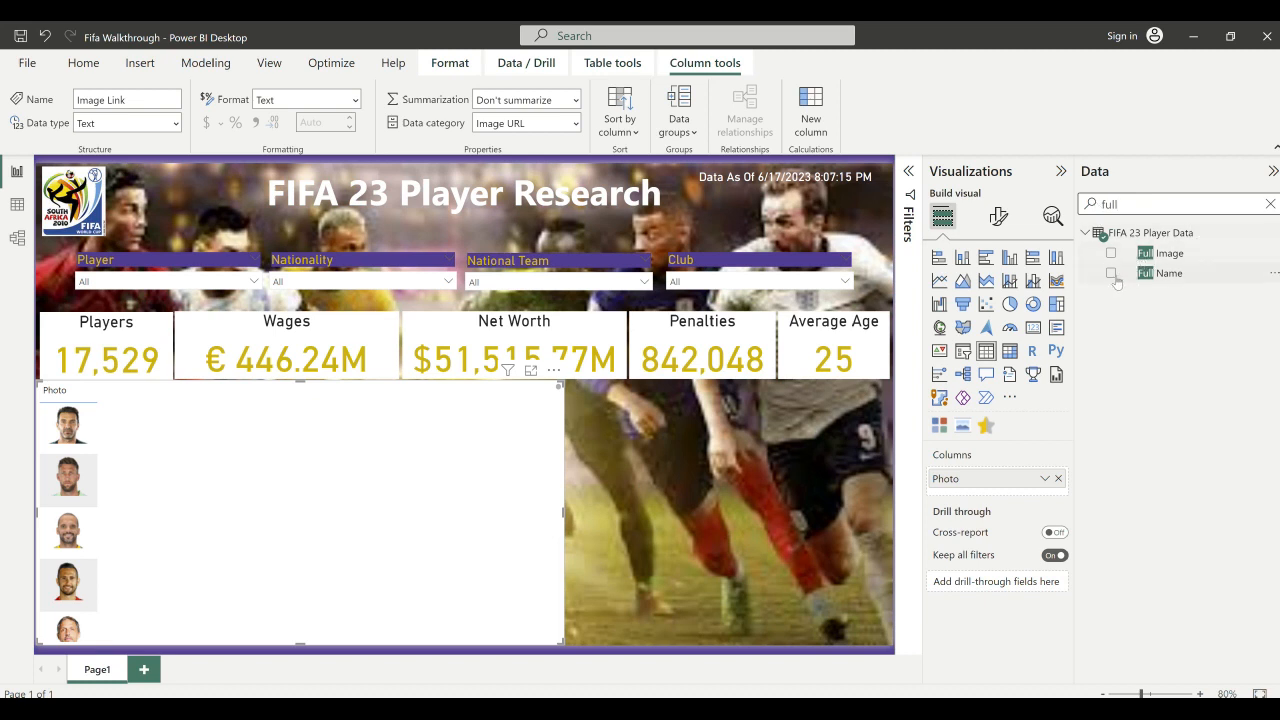
{"action": "left_click", "coordinate": [1110, 273]}
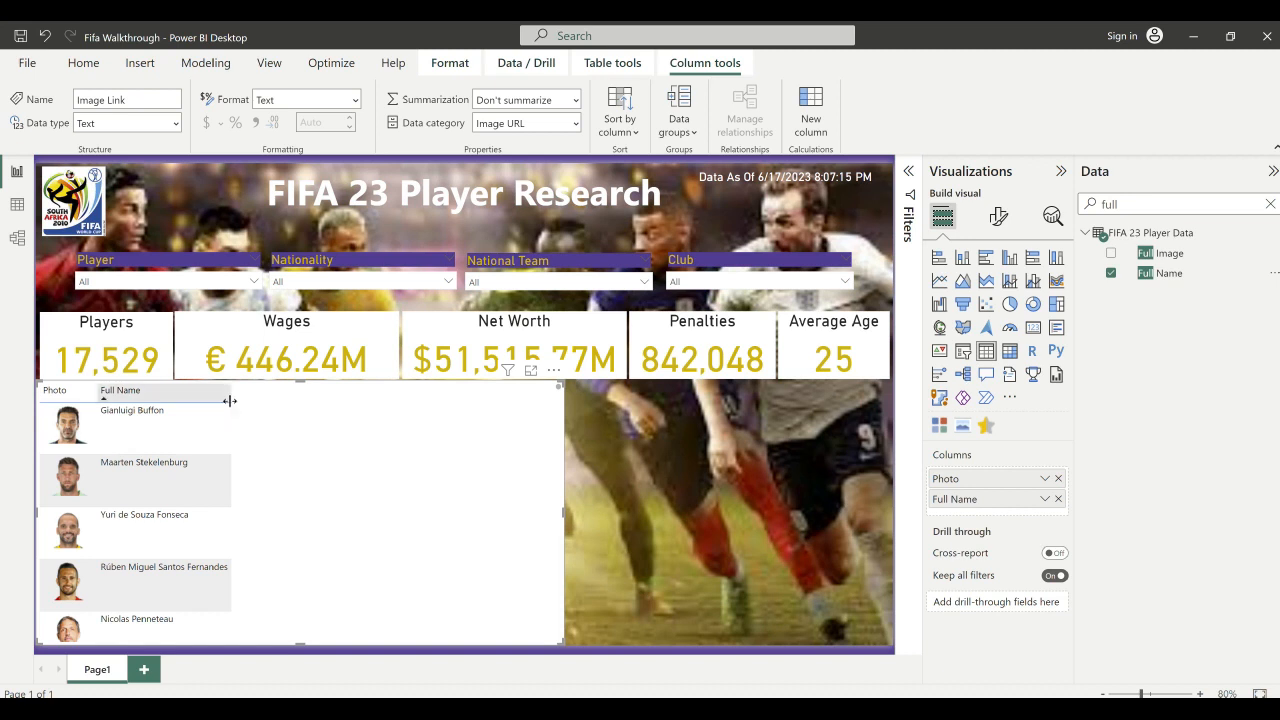
{"action": "left_click_drag", "start_coordinate": [229, 396], "coordinate": [190, 397]}
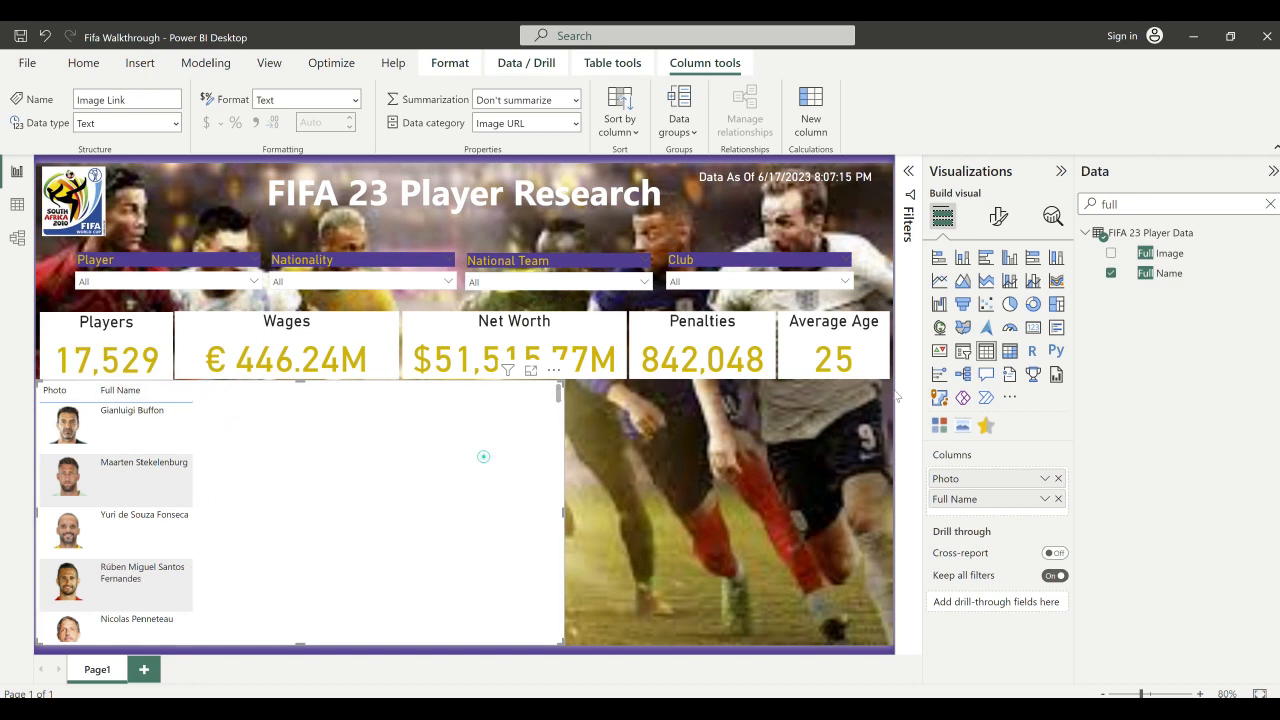
- Add the Nationality field after Full Name in the table and narrow its column slightly
{"action": "left_click_drag", "start_coordinate": [1121, 204], "coordinate": [1072, 204]}
{"action": "type", "text": "nation"}
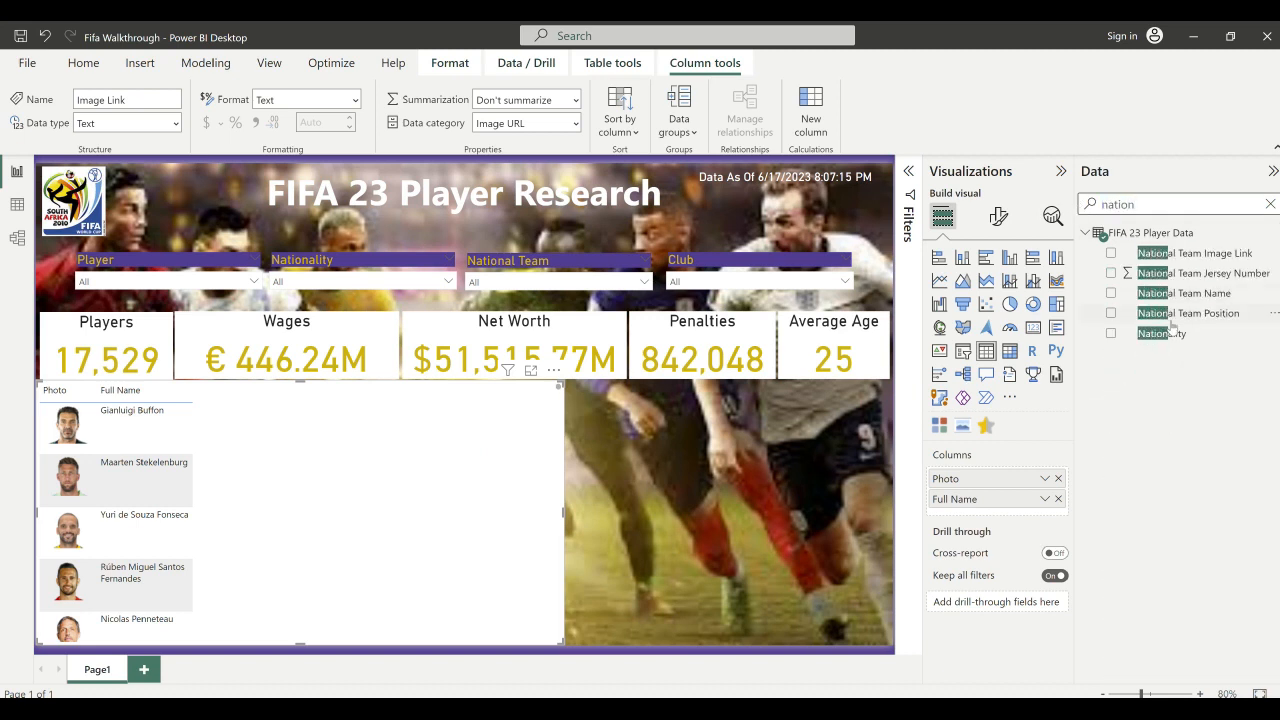
{"action": "left_click_drag", "start_coordinate": [1172, 324], "coordinate": [990, 506]}
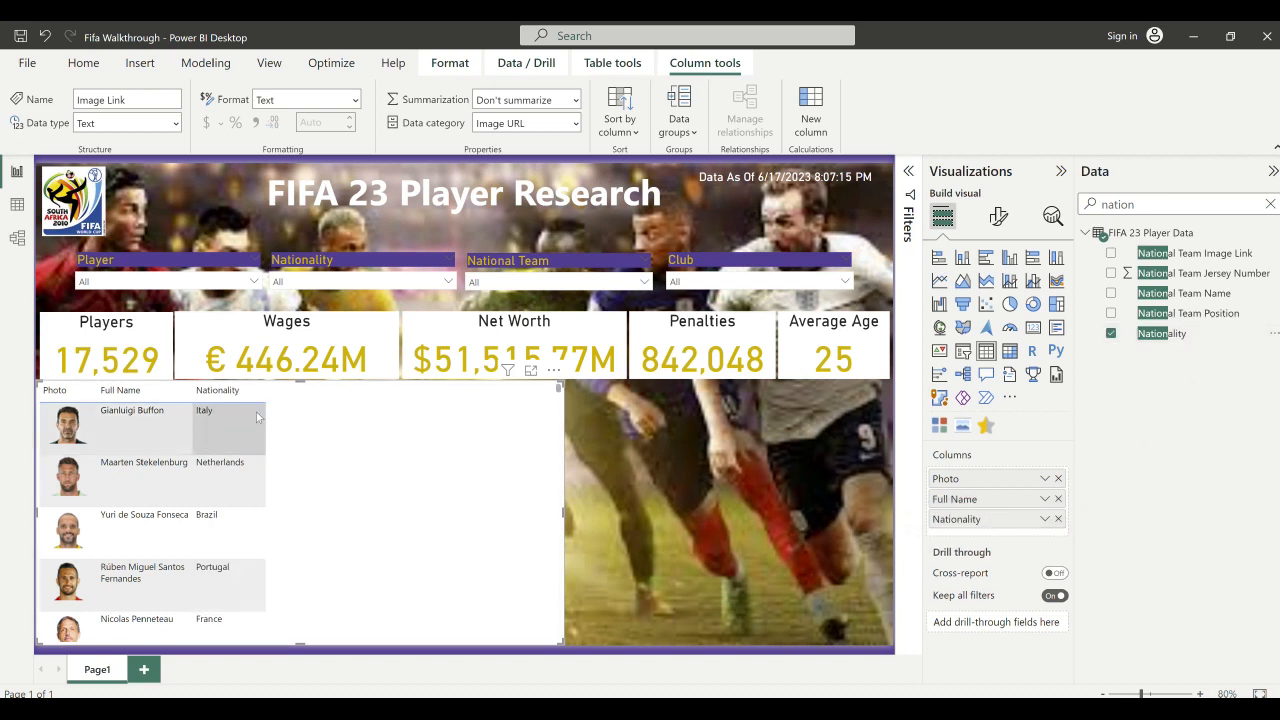
{"action": "left_click_drag", "start_coordinate": [265, 392], "coordinate": [249, 393]}
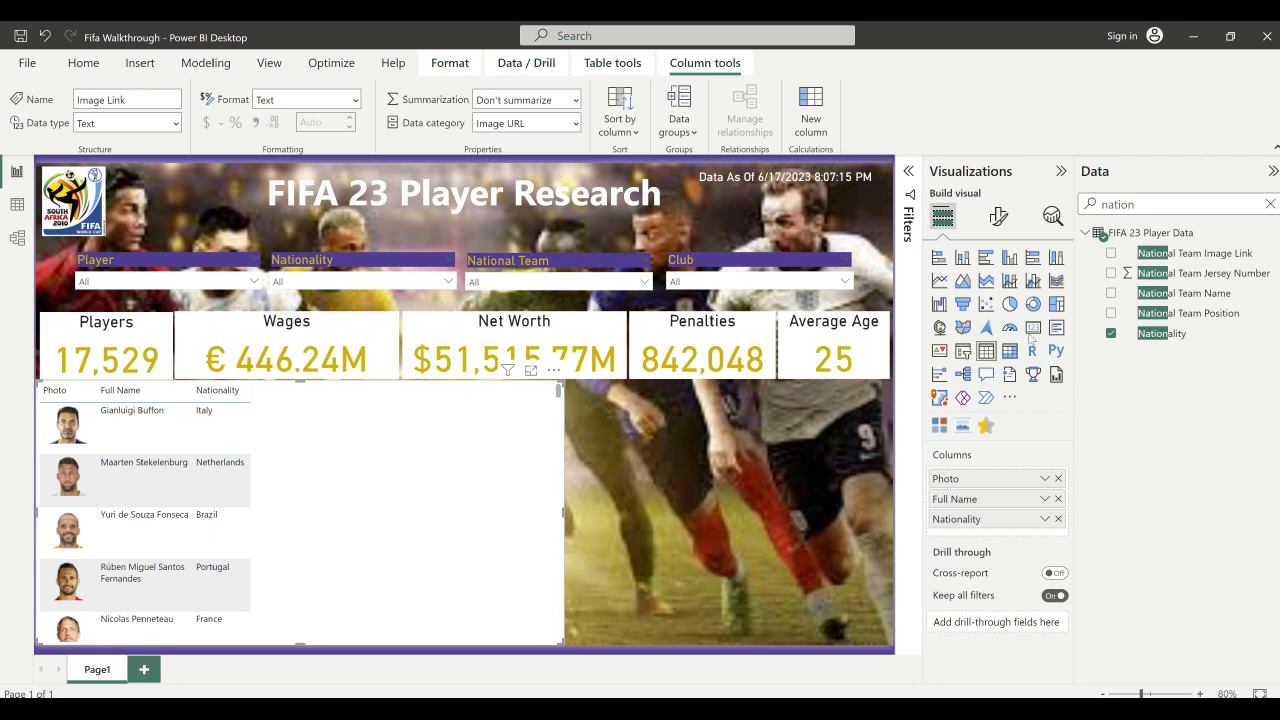
- Add the Age field after Nationality in the table and set it to Don't summarize
{"action": "double_click", "coordinate": [1117, 204]}
{"action": "type", "text": "age"}
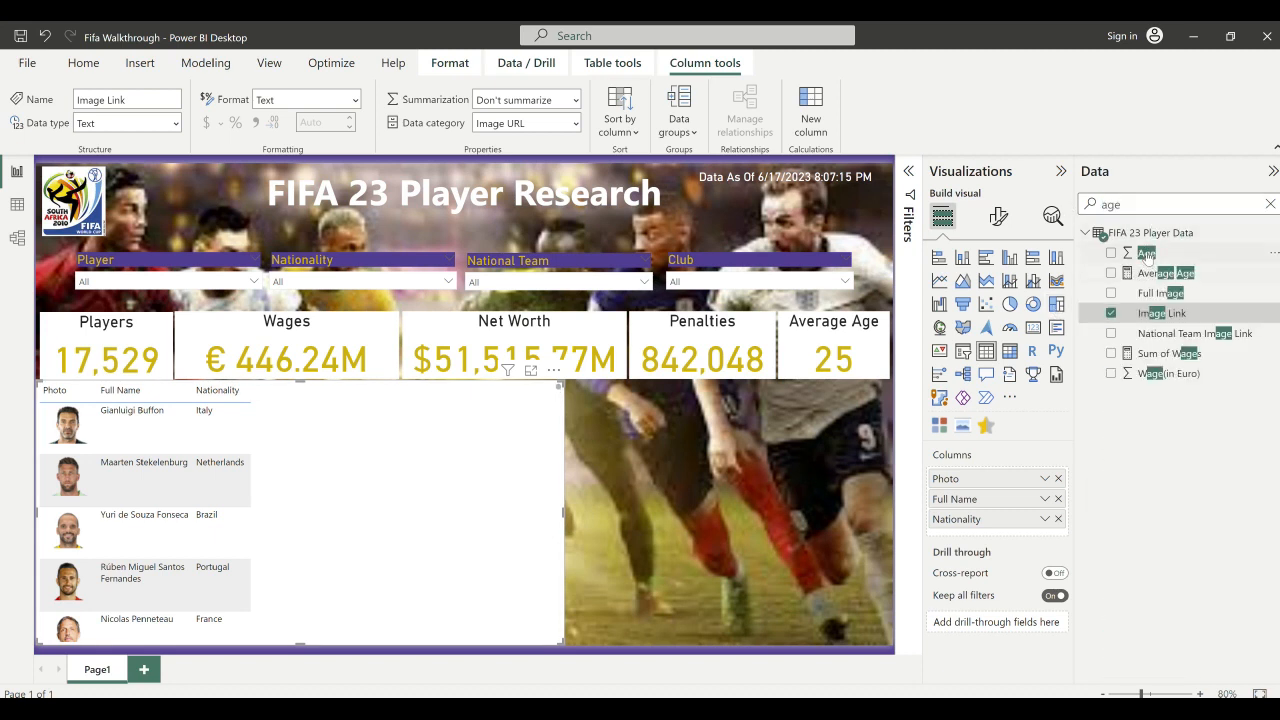
{"action": "left_click_drag", "start_coordinate": [1146, 253], "coordinate": [962, 534]}
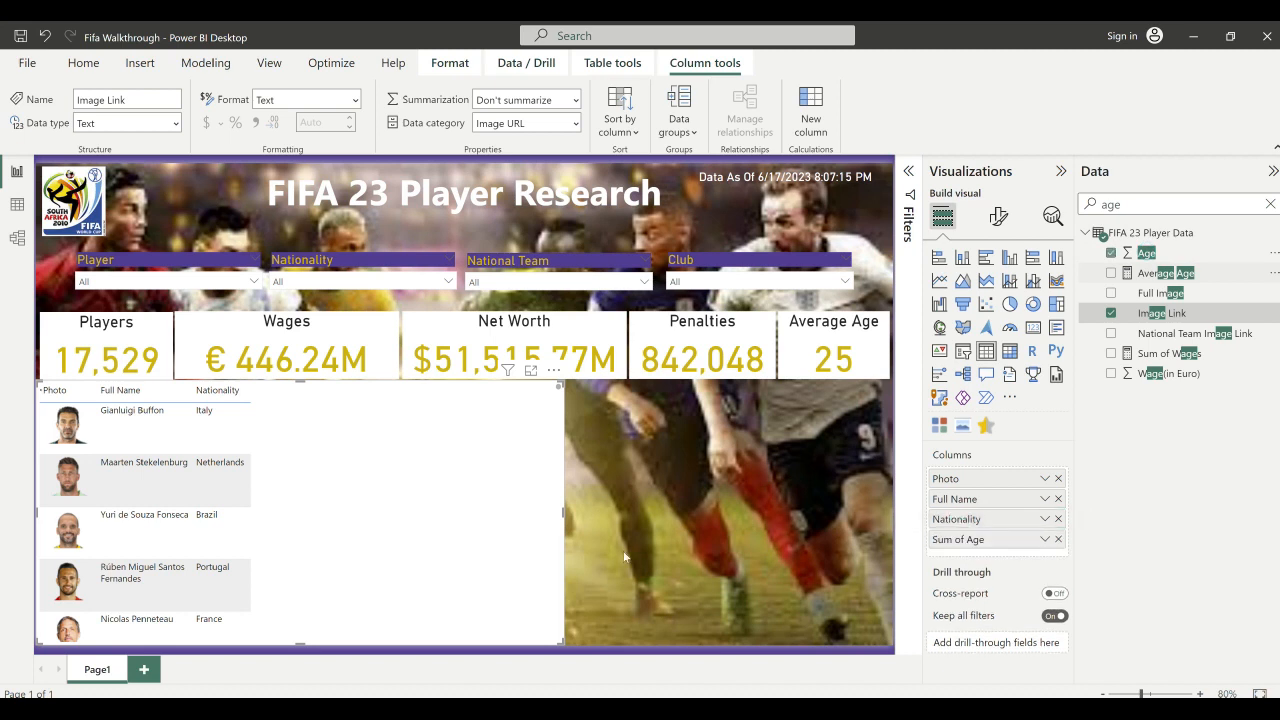
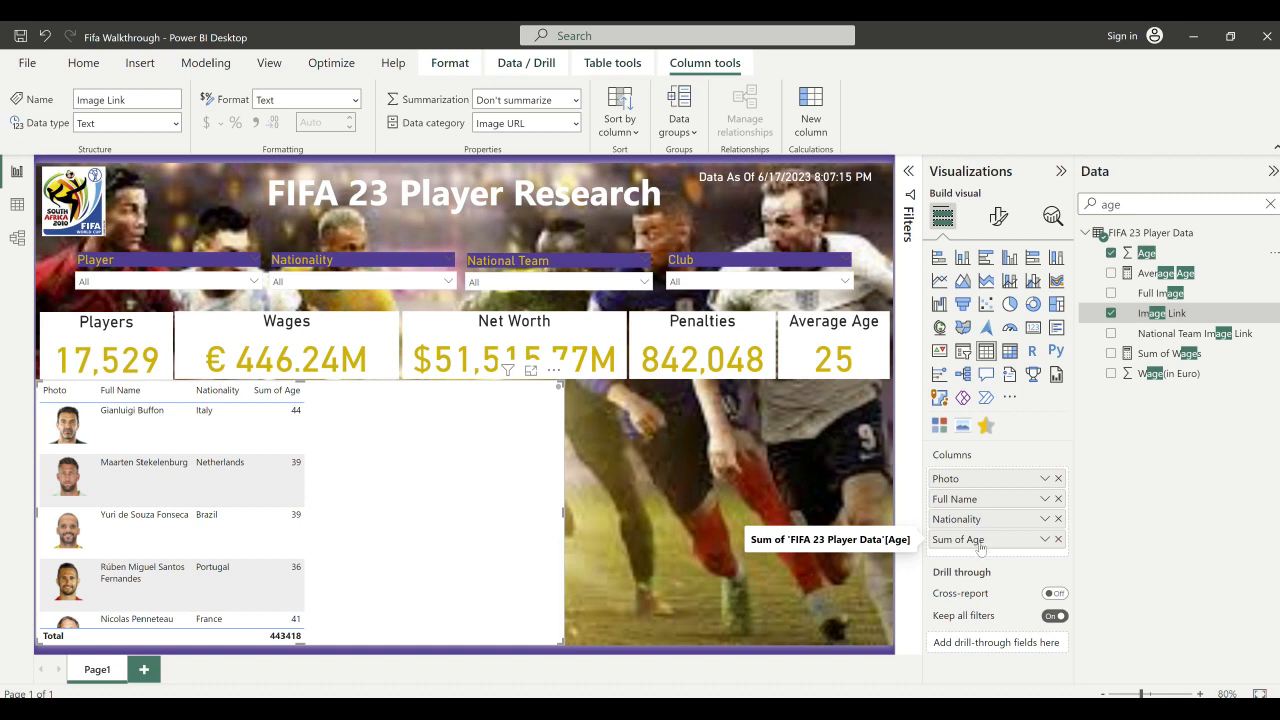
{"action": "left_click", "coordinate": [1045, 540]}
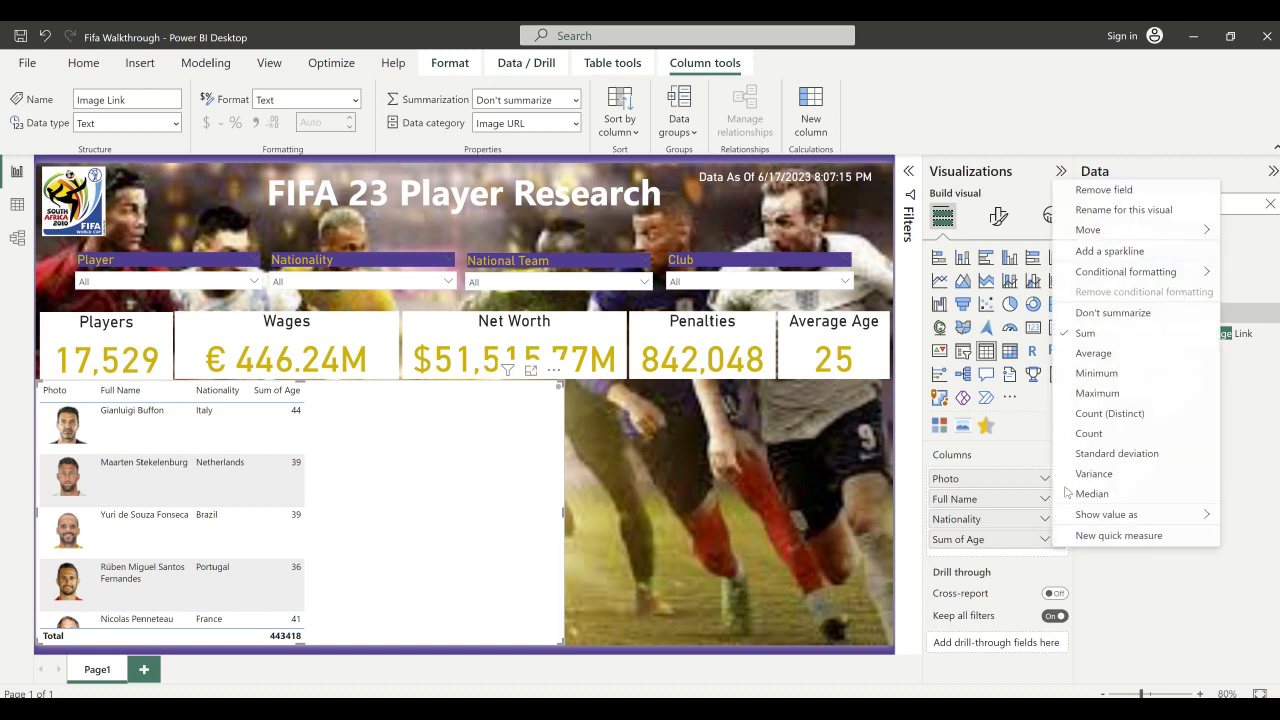
{"action": "left_click", "coordinate": [1112, 316]}
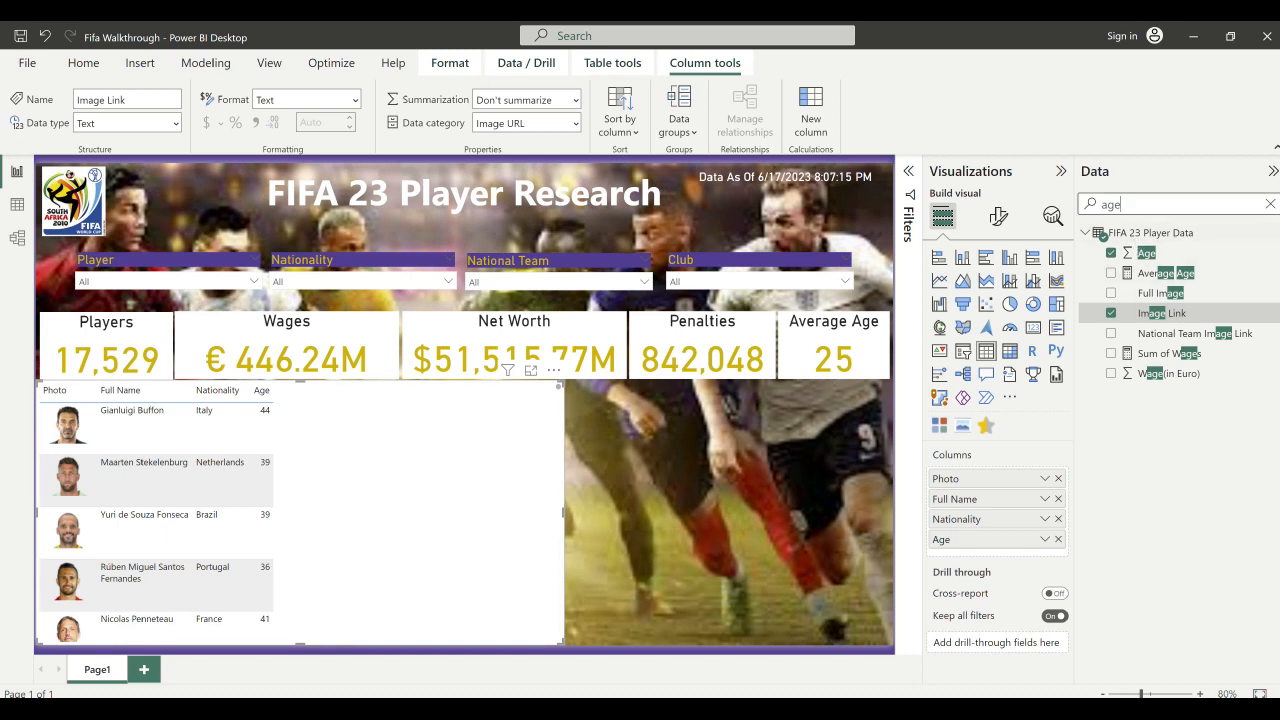
- Find the Value(in Euro) field and add it to the player table after Age
{"action": "left_click_drag", "start_coordinate": [1143, 204], "coordinate": [1090, 207]}
{"action": "type", "text": "valu"}
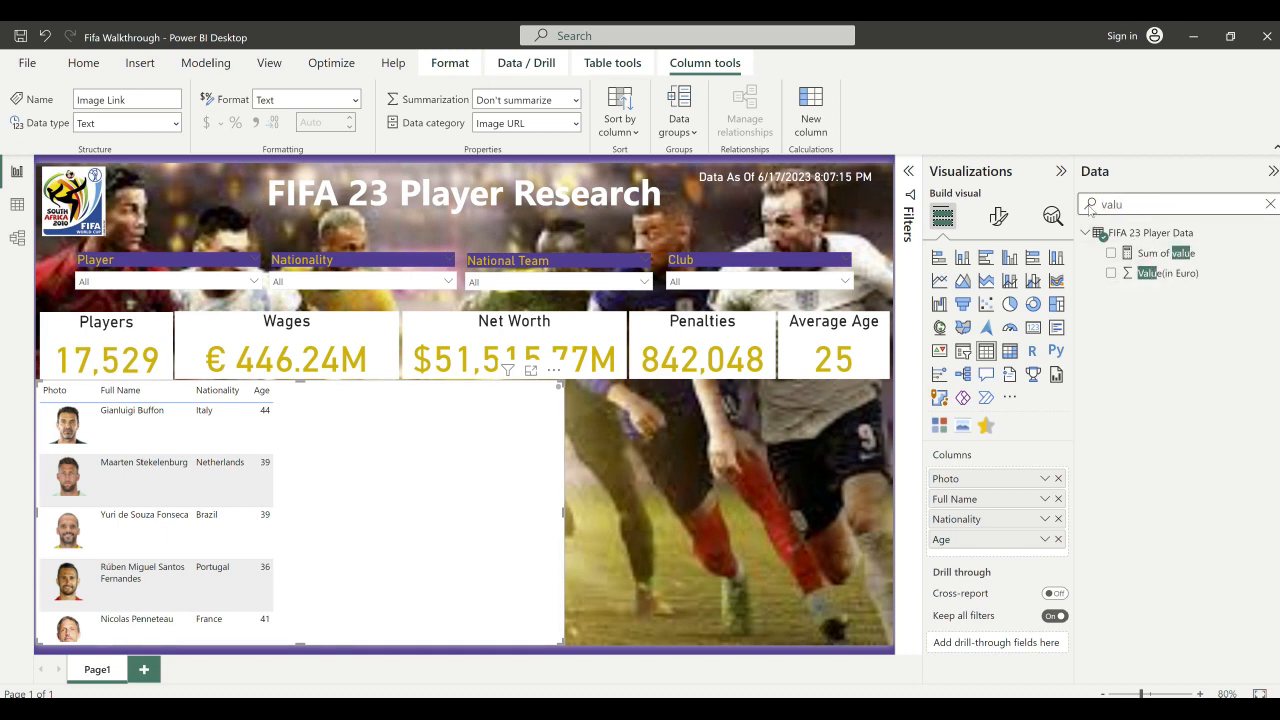
{"action": "left_click_drag", "start_coordinate": [1170, 276], "coordinate": [990, 556]}
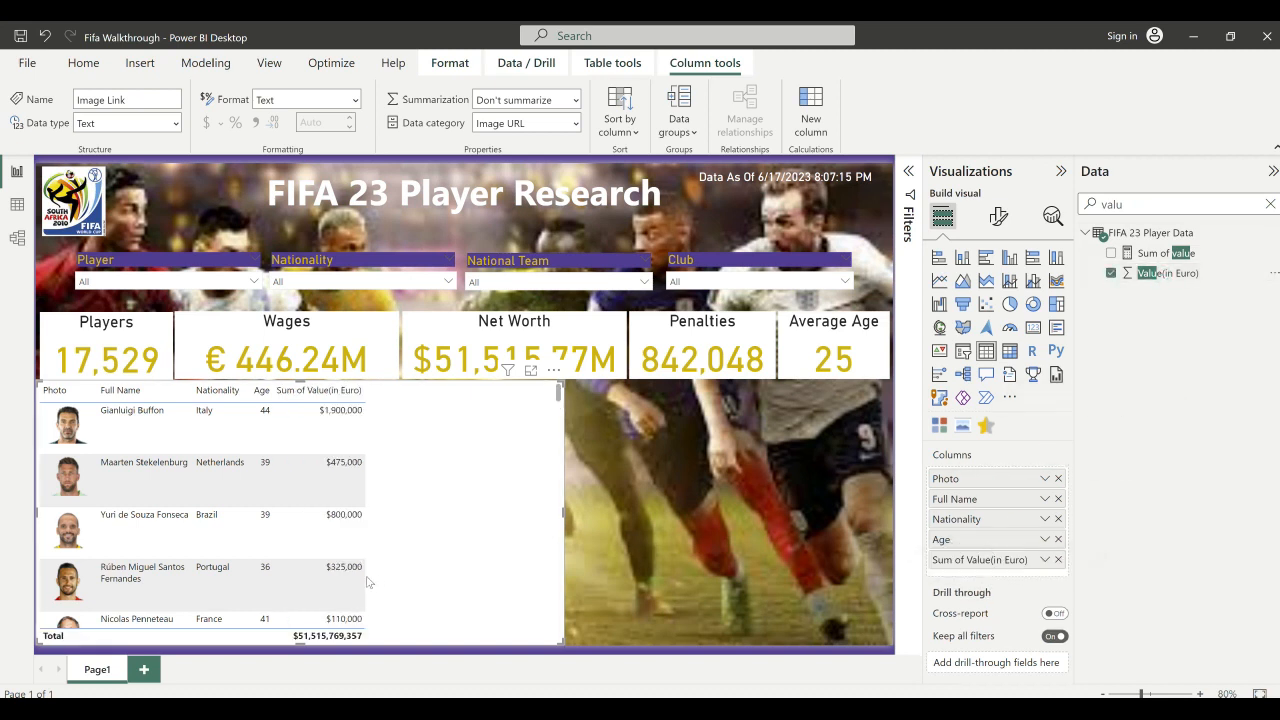
{"action": "left_click", "coordinate": [738, 550]}
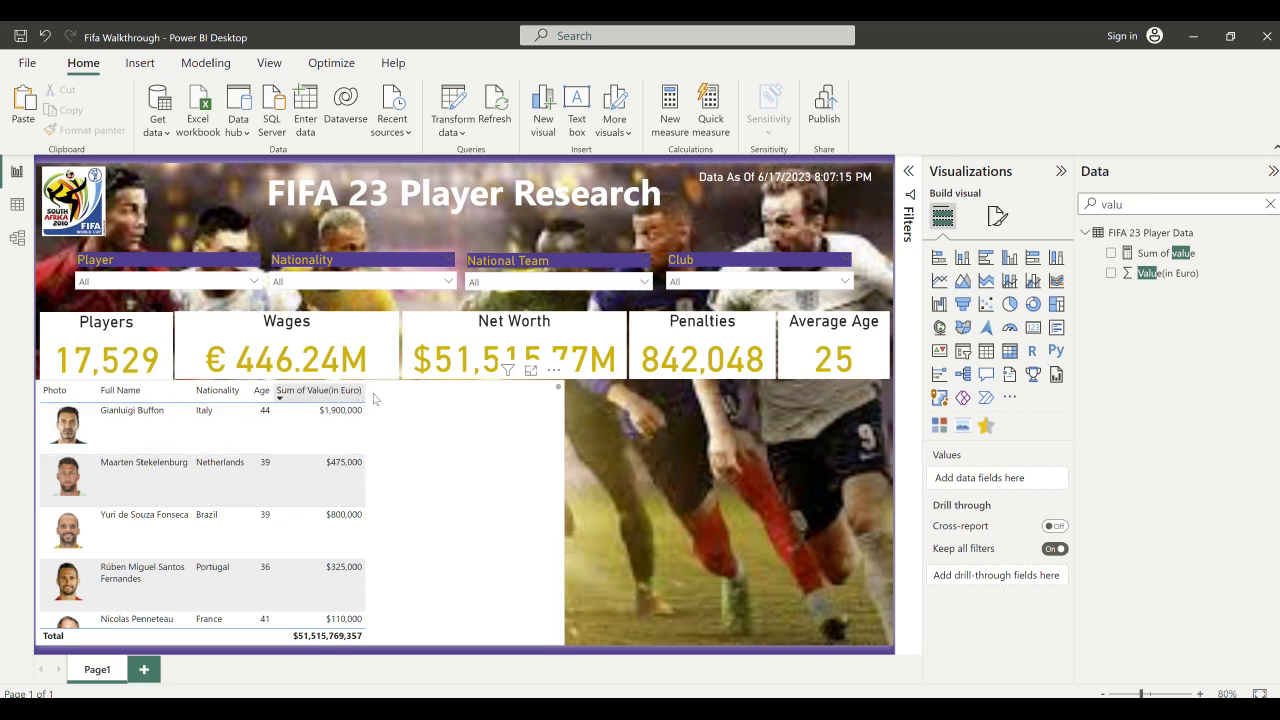
{"action": "left_click", "coordinate": [558, 462]}
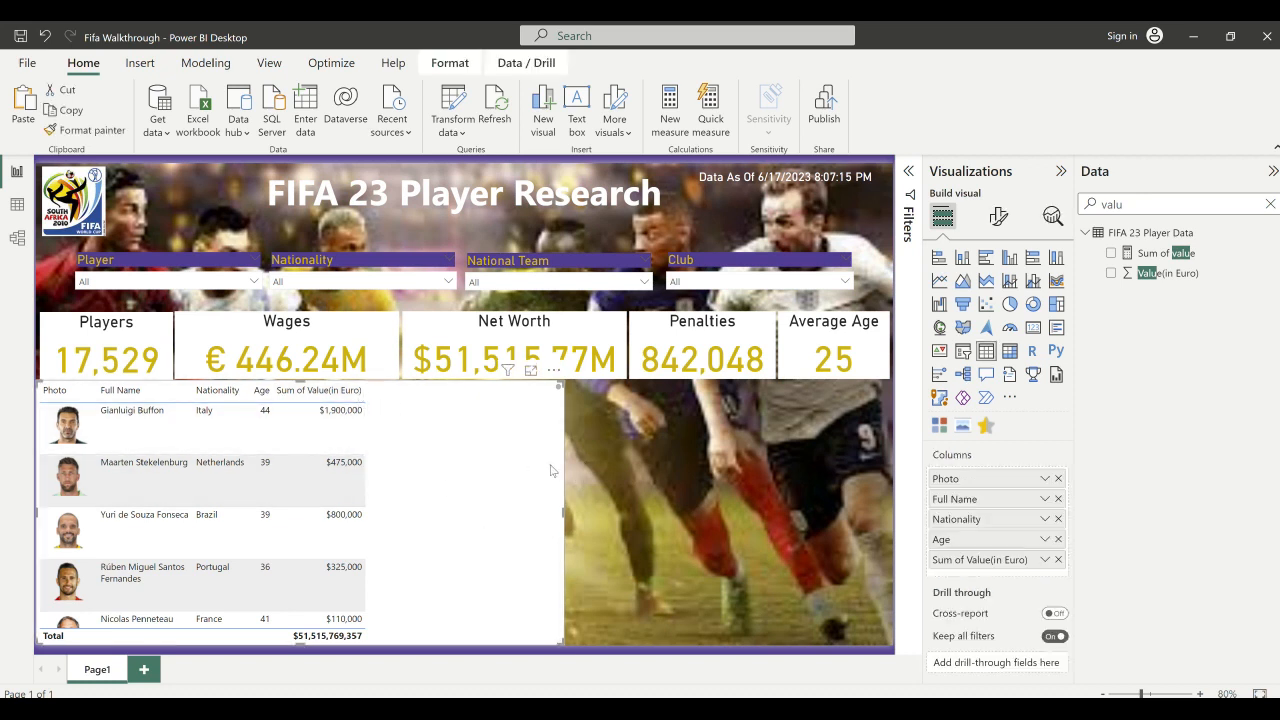
- Rename the table's Sum of Value(in Euro) column to Net Worth for this visual
{"action": "left_click", "coordinate": [1045, 561]}
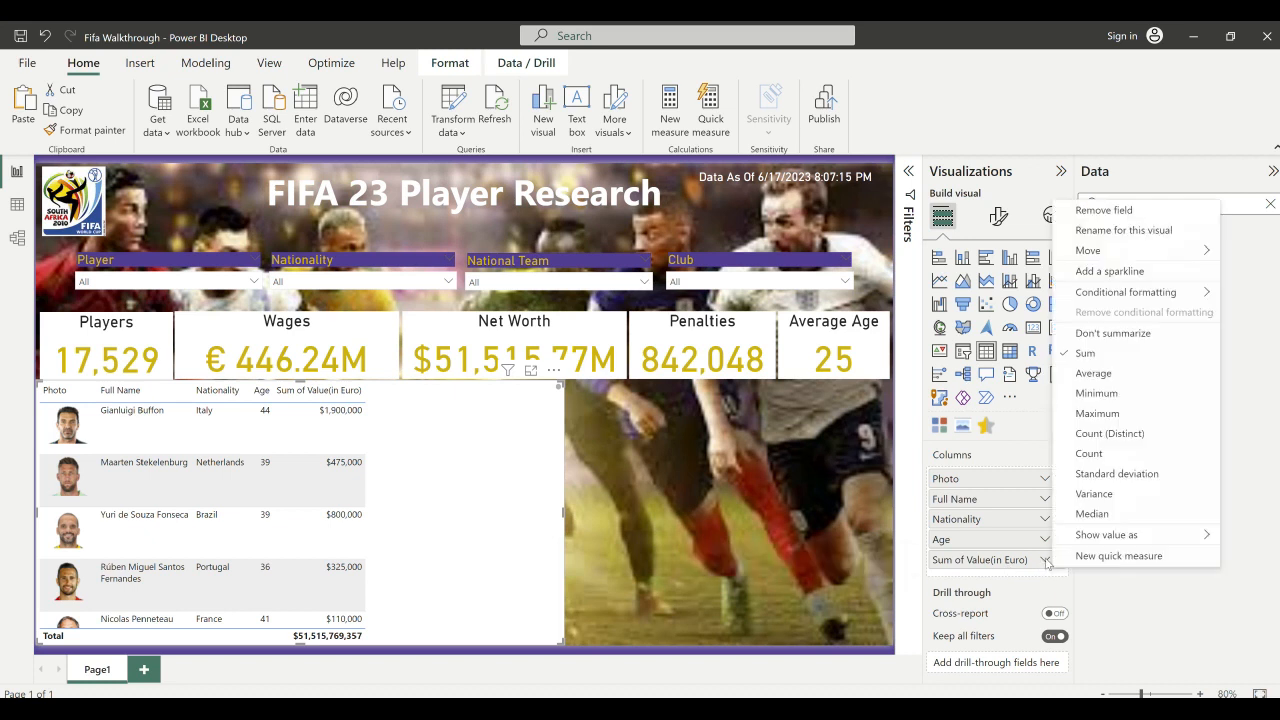
{"action": "double_click", "coordinate": [997, 569]}
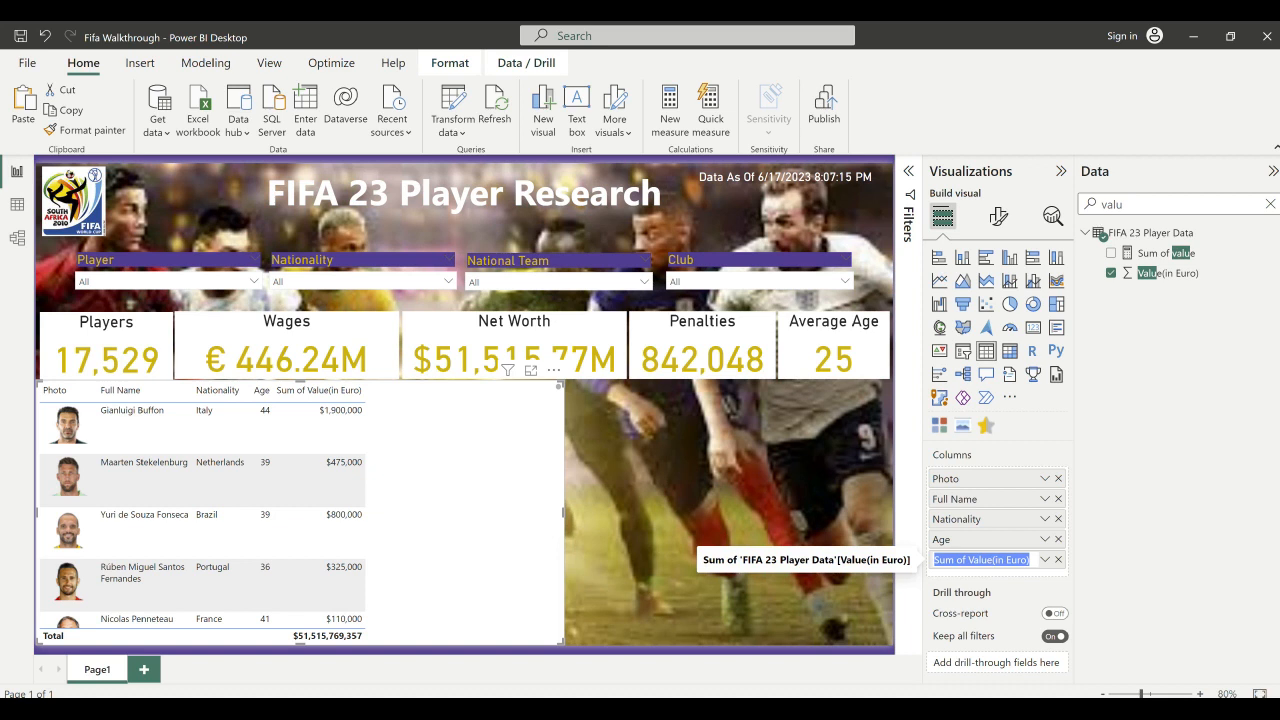
{"action": "type", "text": "Net"}
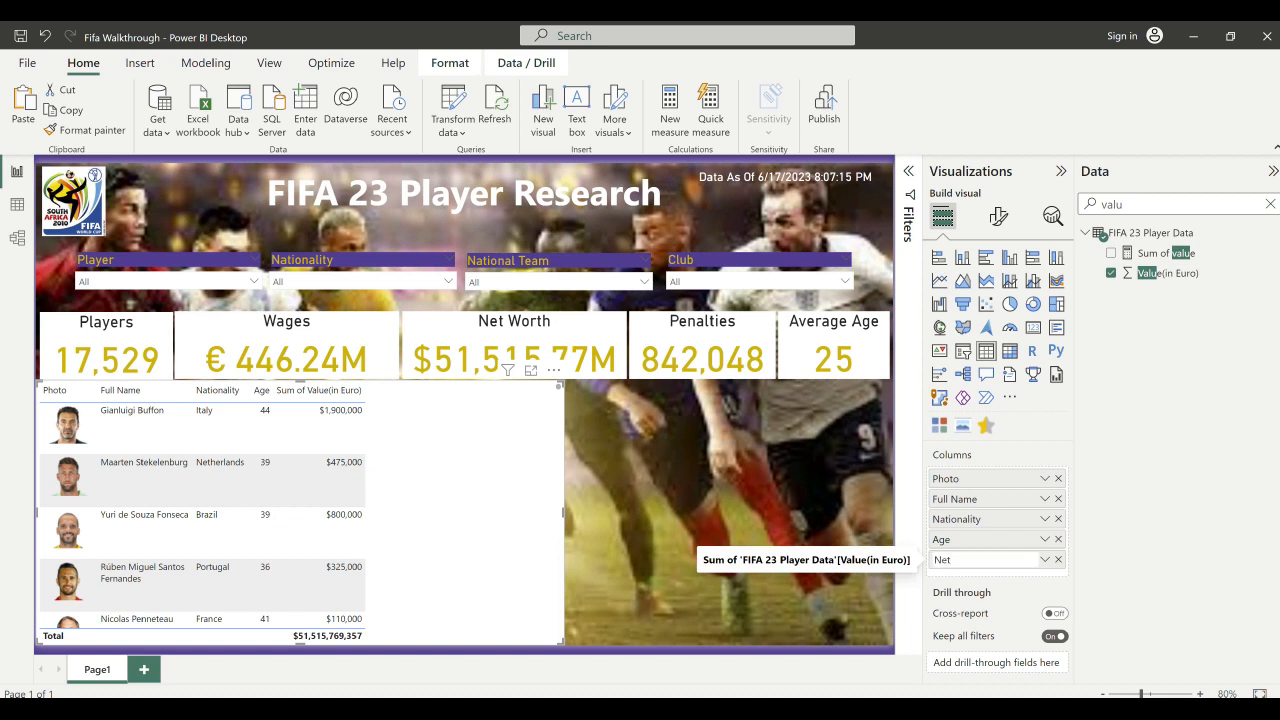
{"action": "type", "text": " Worth"}
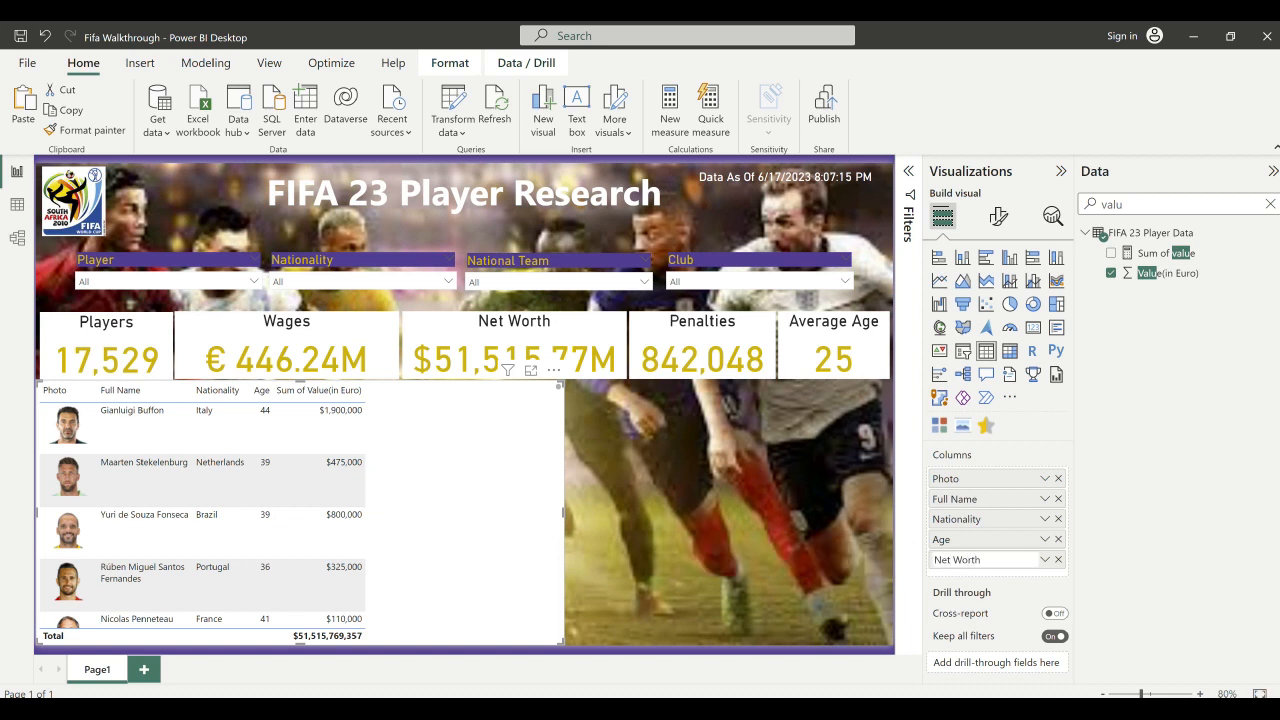
{"action": "key", "text": "Return"}
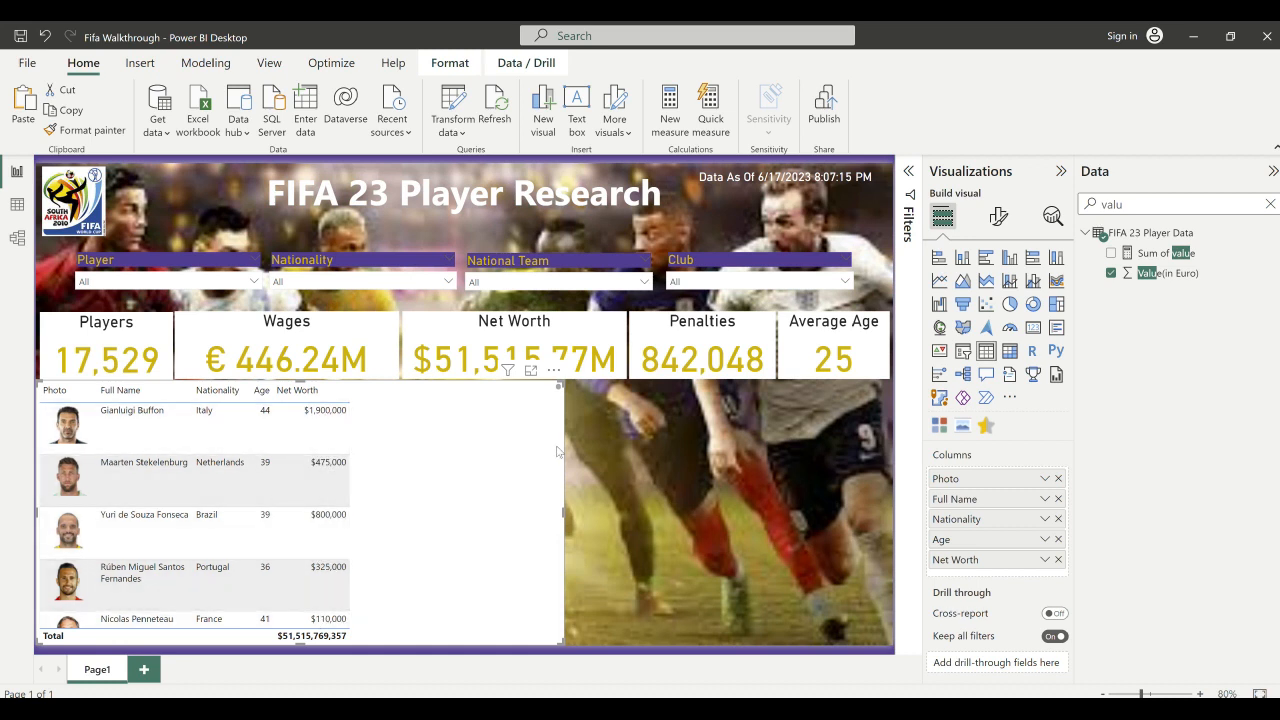
- Look through the table's player rows and remove the Net Worth column
{"action": "scroll", "coordinate": [557, 452], "scroll_direction": "down", "scroll_amount": 3}
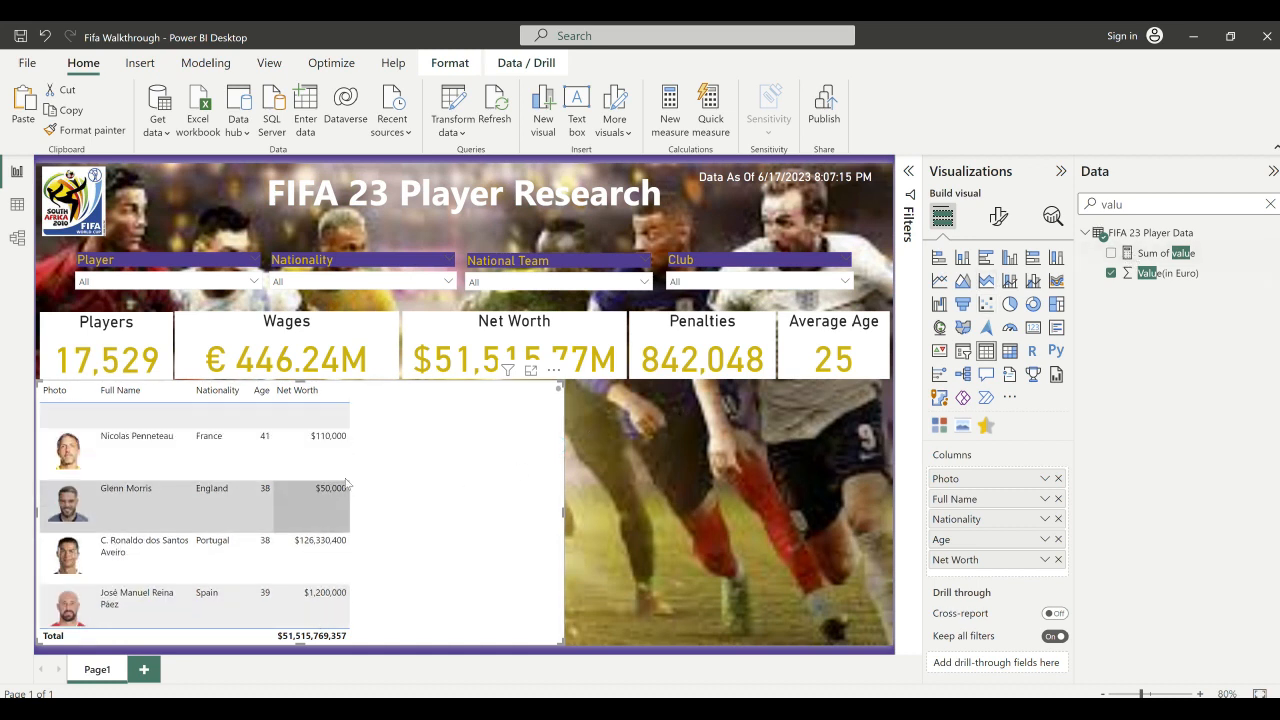
{"action": "scroll", "coordinate": [346, 485], "scroll_direction": "up", "scroll_amount": 3}
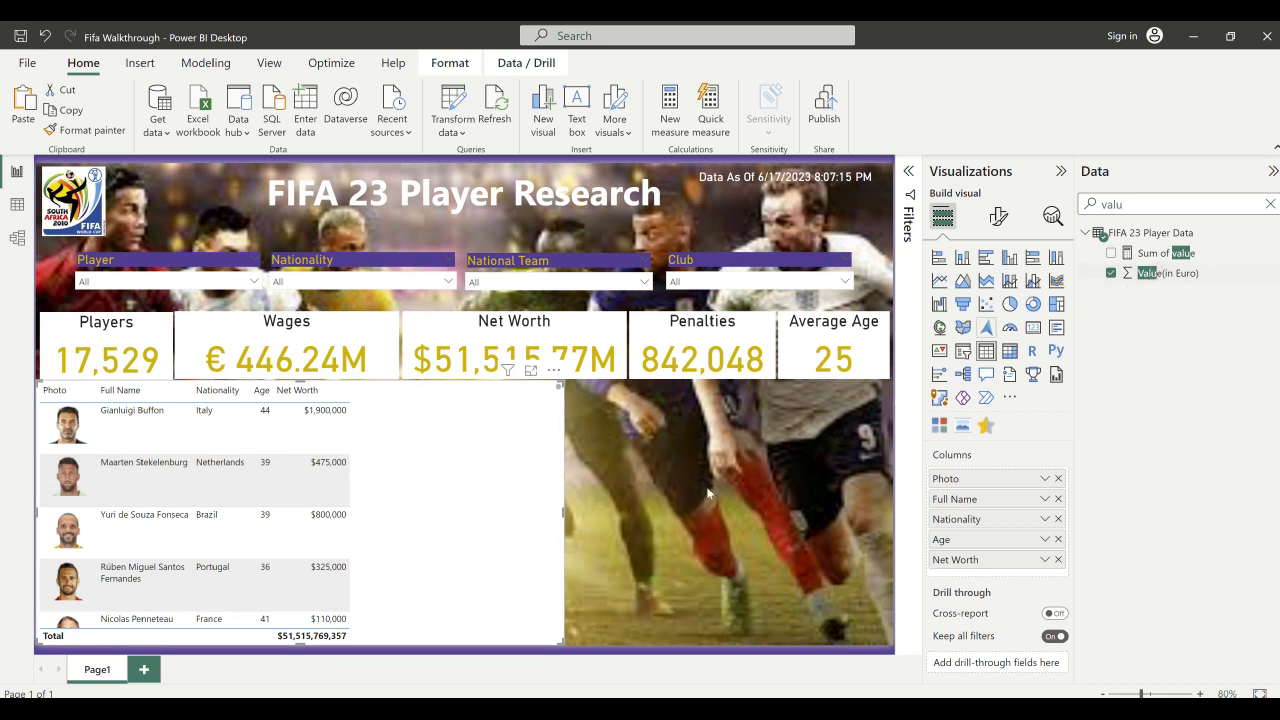
{"action": "left_click", "coordinate": [1058, 559]}
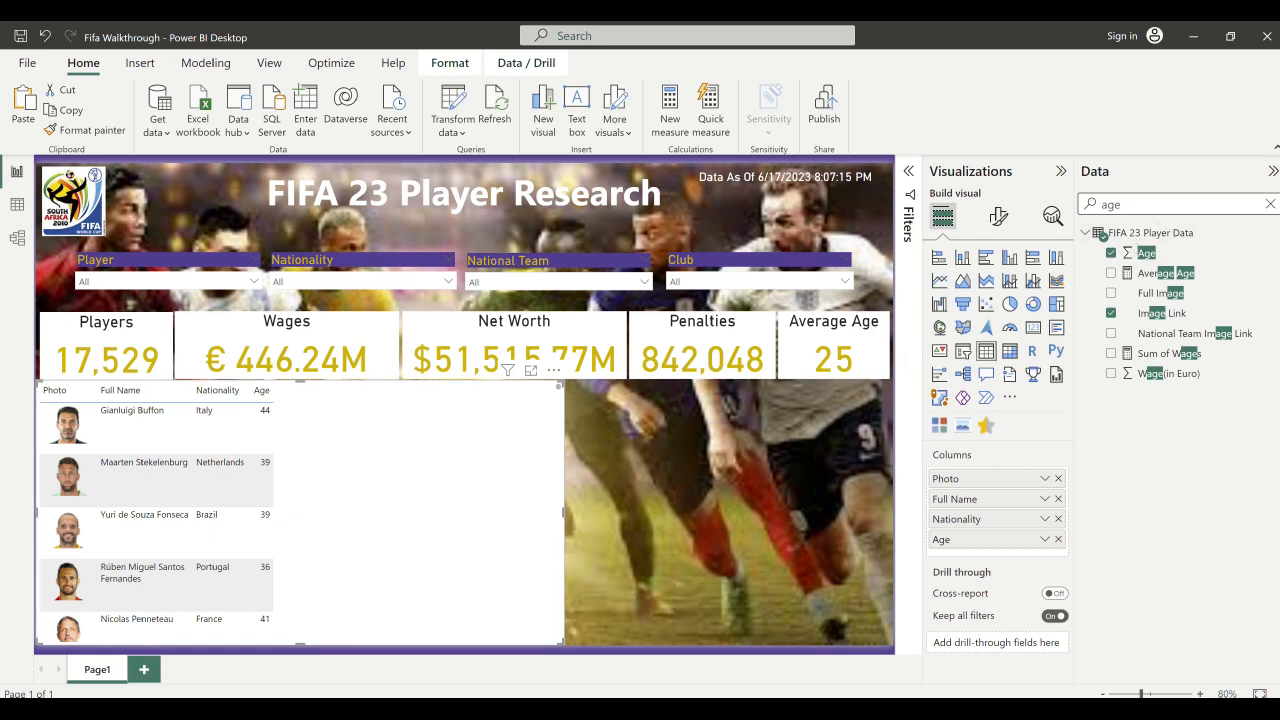
- Find the Sum of Wages measure and add it to the player table after Age
{"action": "left_click", "coordinate": [1269, 204]}
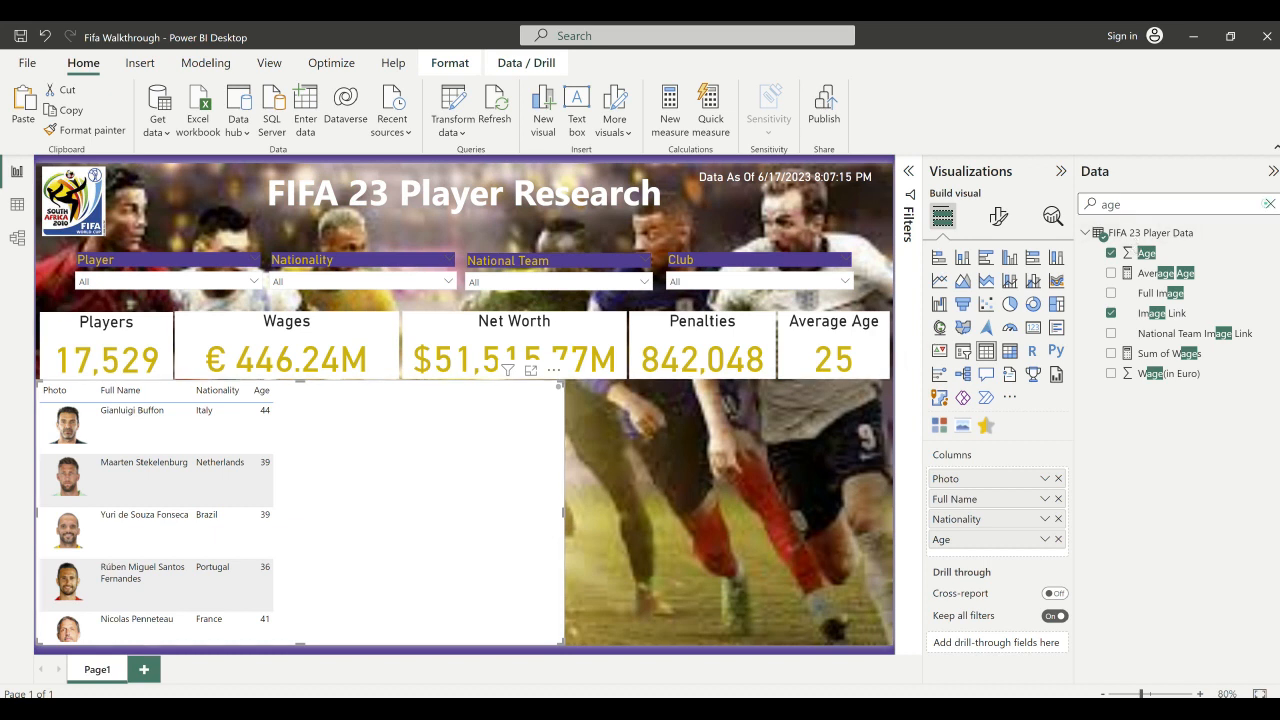
{"action": "type", "text": "wage"}
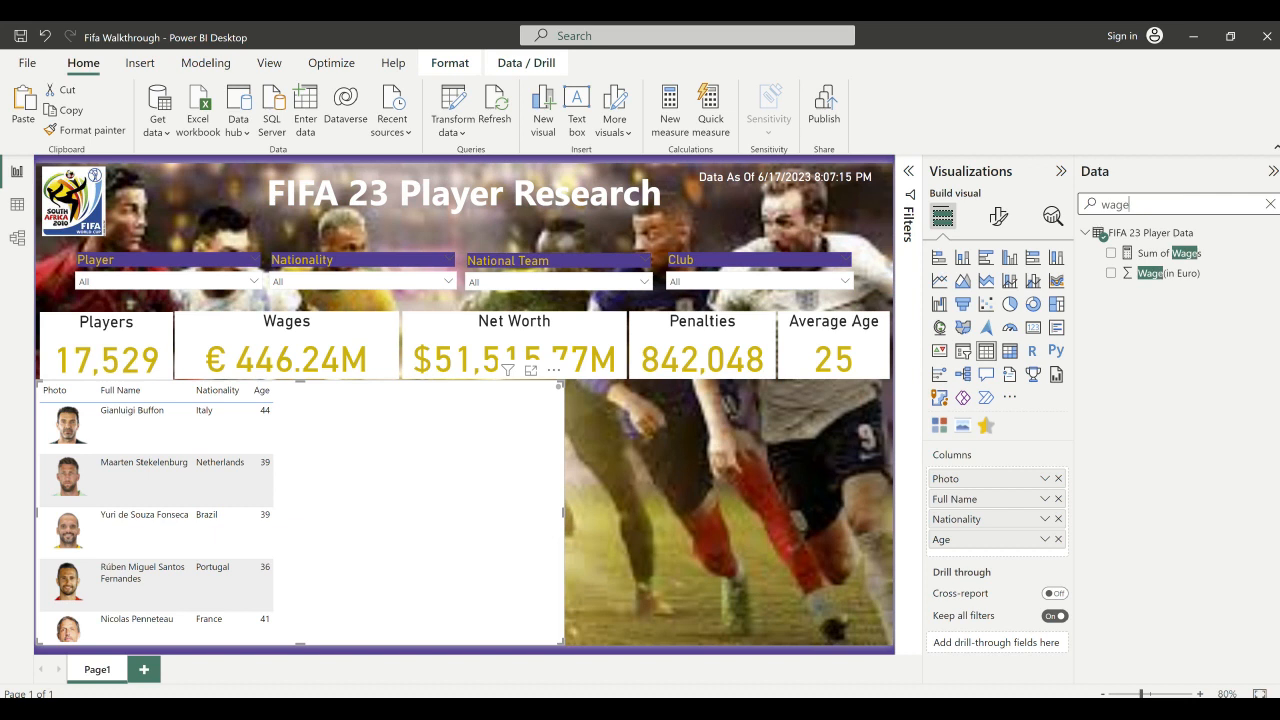
{"action": "left_click_drag", "start_coordinate": [1155, 254], "coordinate": [978, 550]}
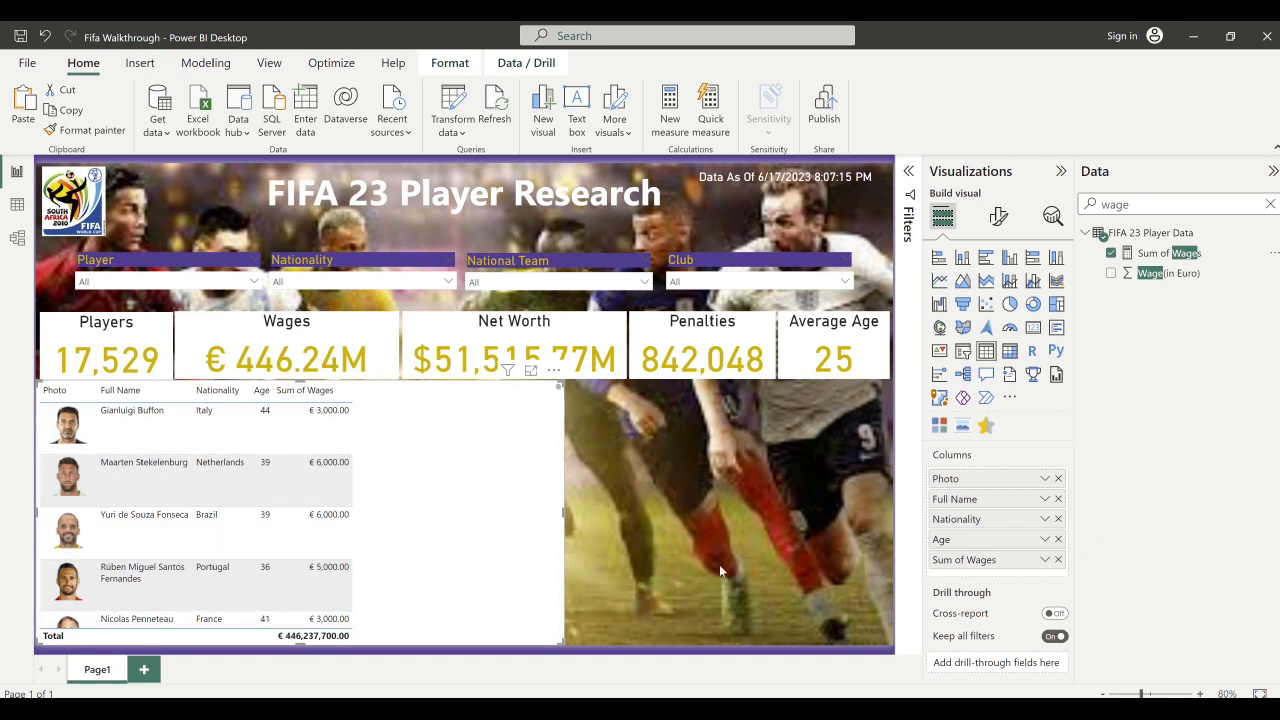
- Rename the table's Sum of Wages column to Wages for this visual and widen it slightly
{"action": "double_click", "coordinate": [950, 559]}
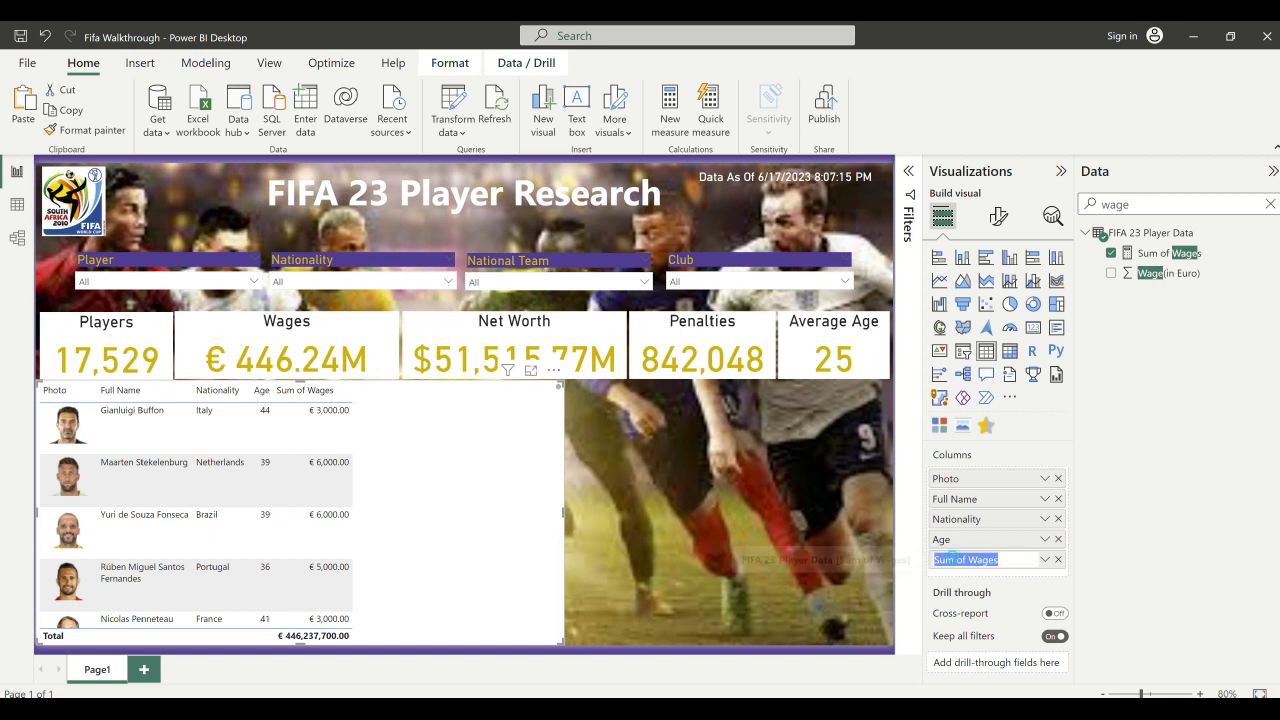
{"action": "type", "text": "W"}
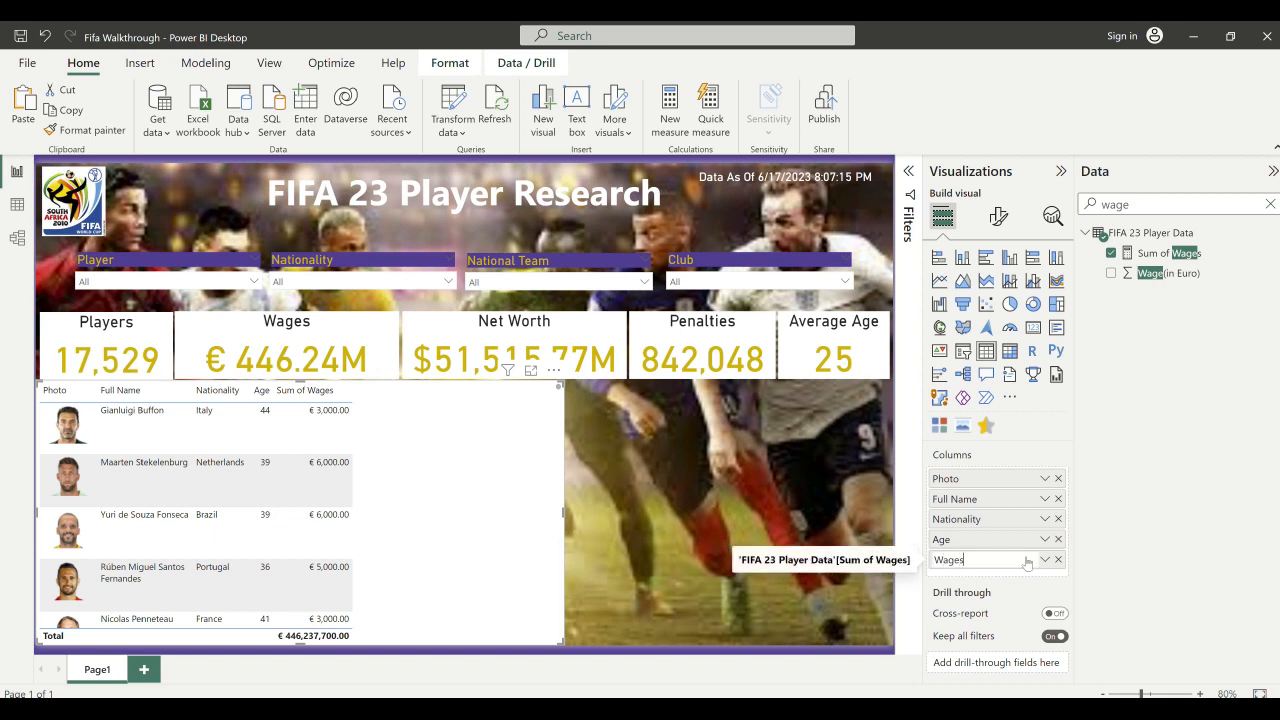
{"action": "type", "text": "ages"}
{"action": "key", "text": "Return"}
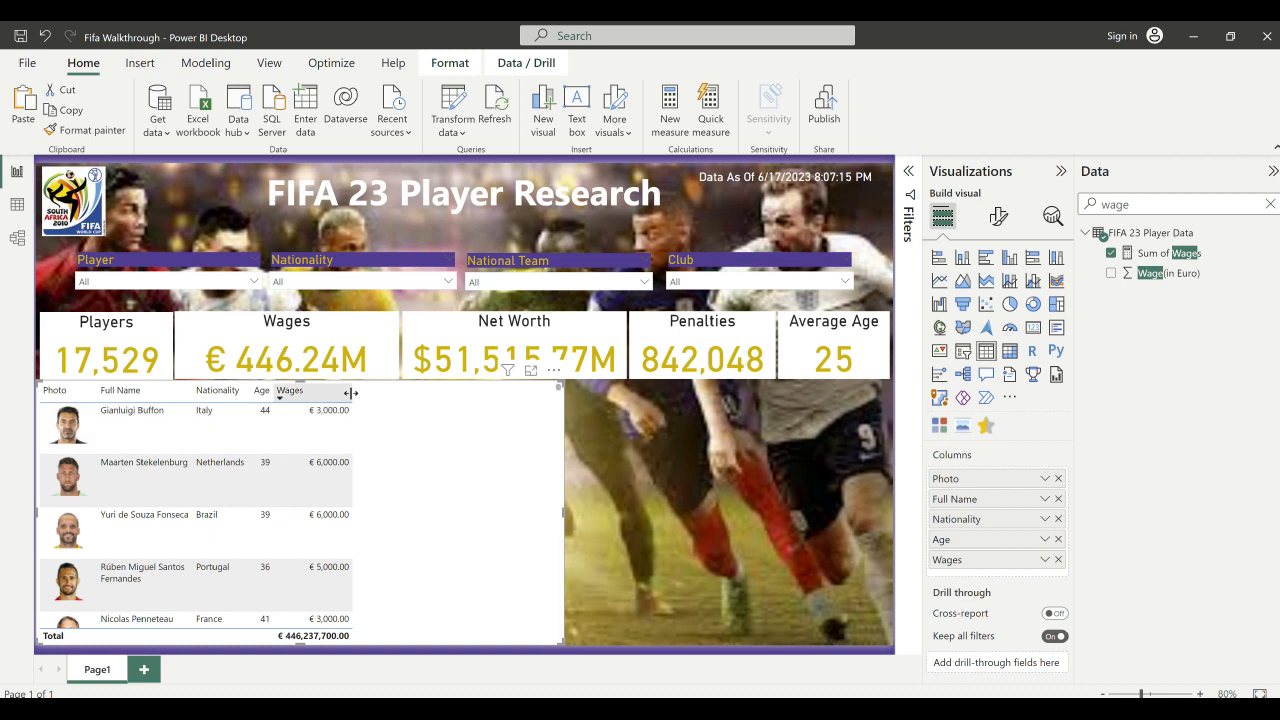
{"action": "left_click_drag", "start_coordinate": [350, 393], "coordinate": [353, 395]}
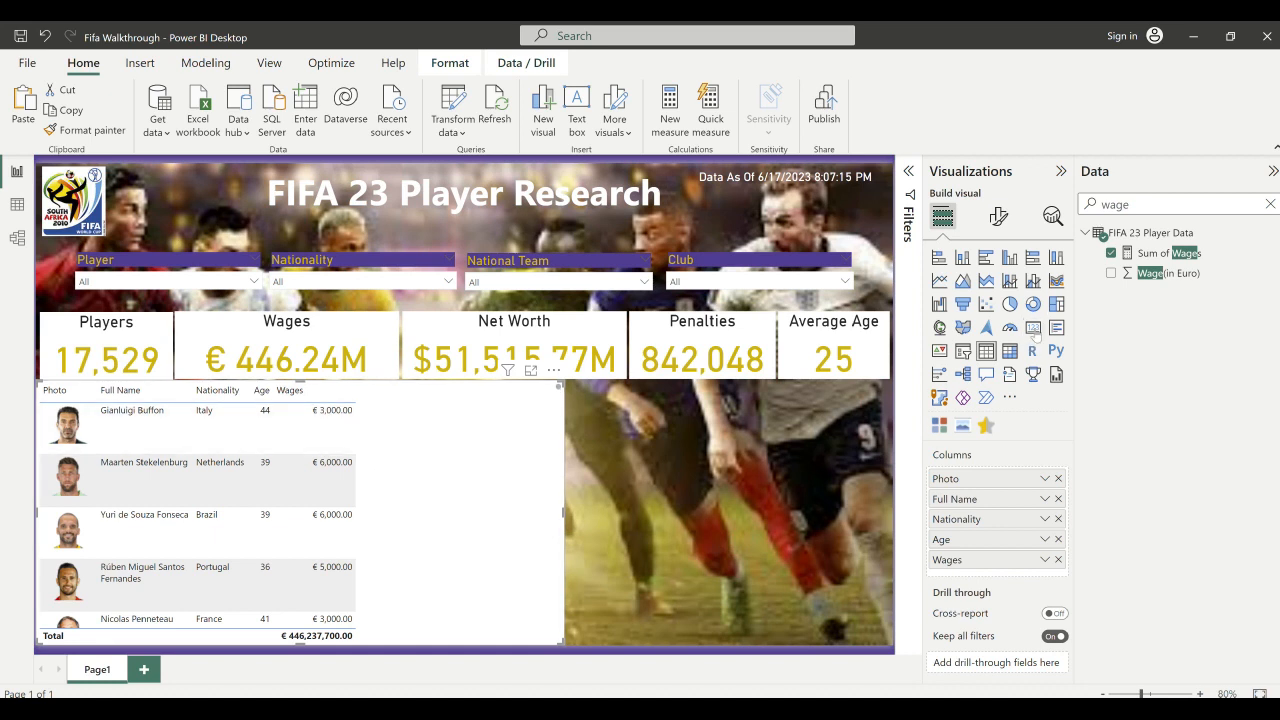
- Find the Sum of value measure and add it to the player table after Wages
{"action": "left_click_drag", "start_coordinate": [1132, 204], "coordinate": [1073, 213]}
{"action": "type", "text": "n"}
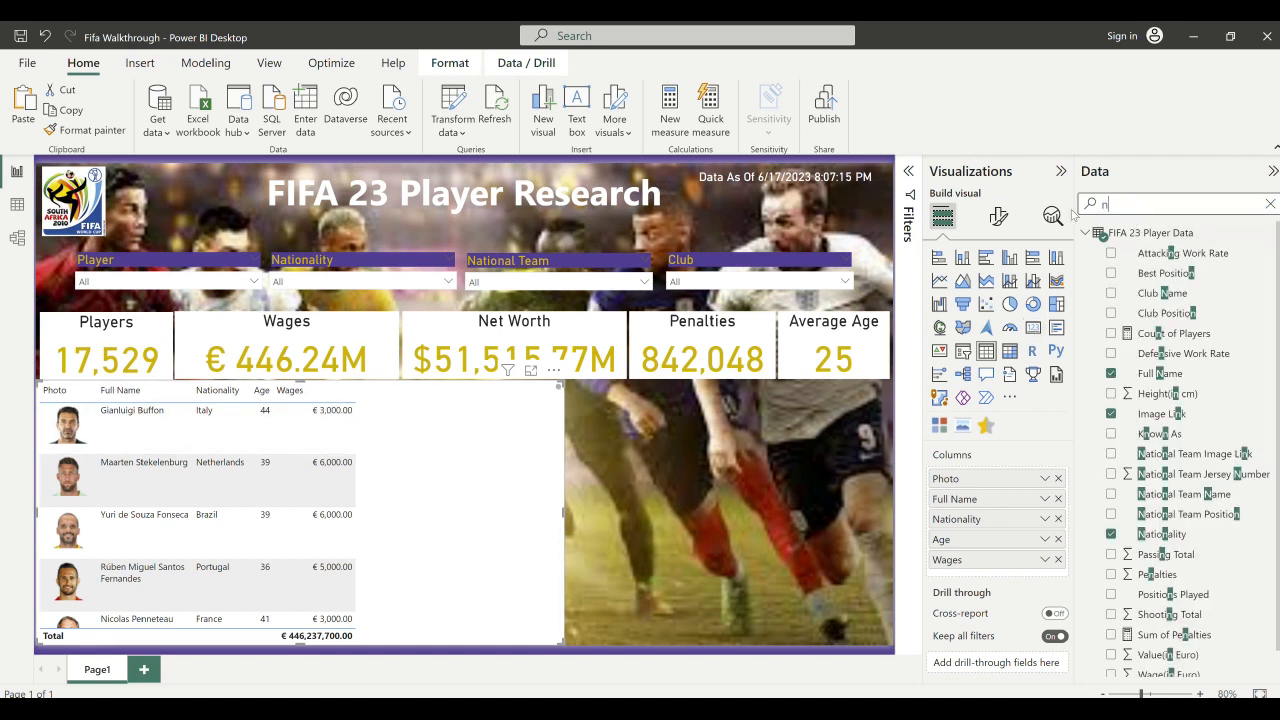
{"action": "type", "text": "et"}
{"action": "key", "text": "BackSpace"}
{"action": "key", "text": "BackSpace"}
{"action": "key", "text": "BackSpace"}
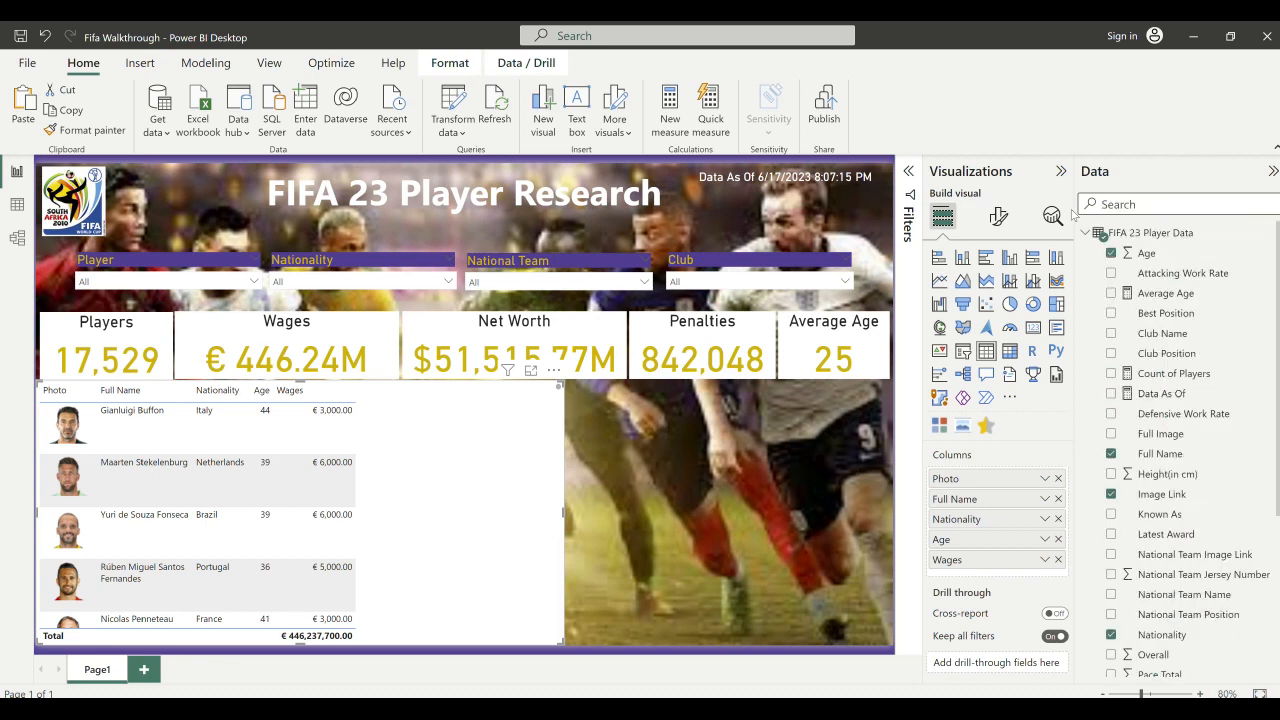
{"action": "type", "text": "Valu"}
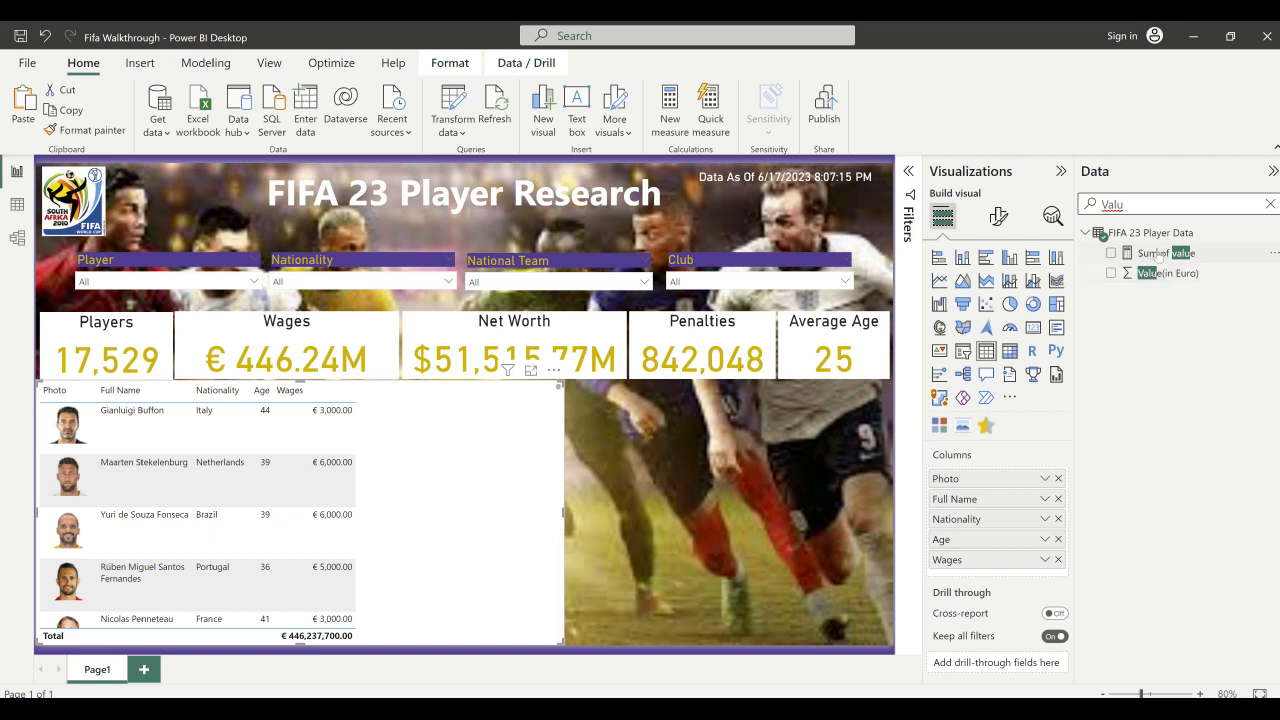
{"action": "left_click_drag", "start_coordinate": [1177, 257], "coordinate": [976, 567]}
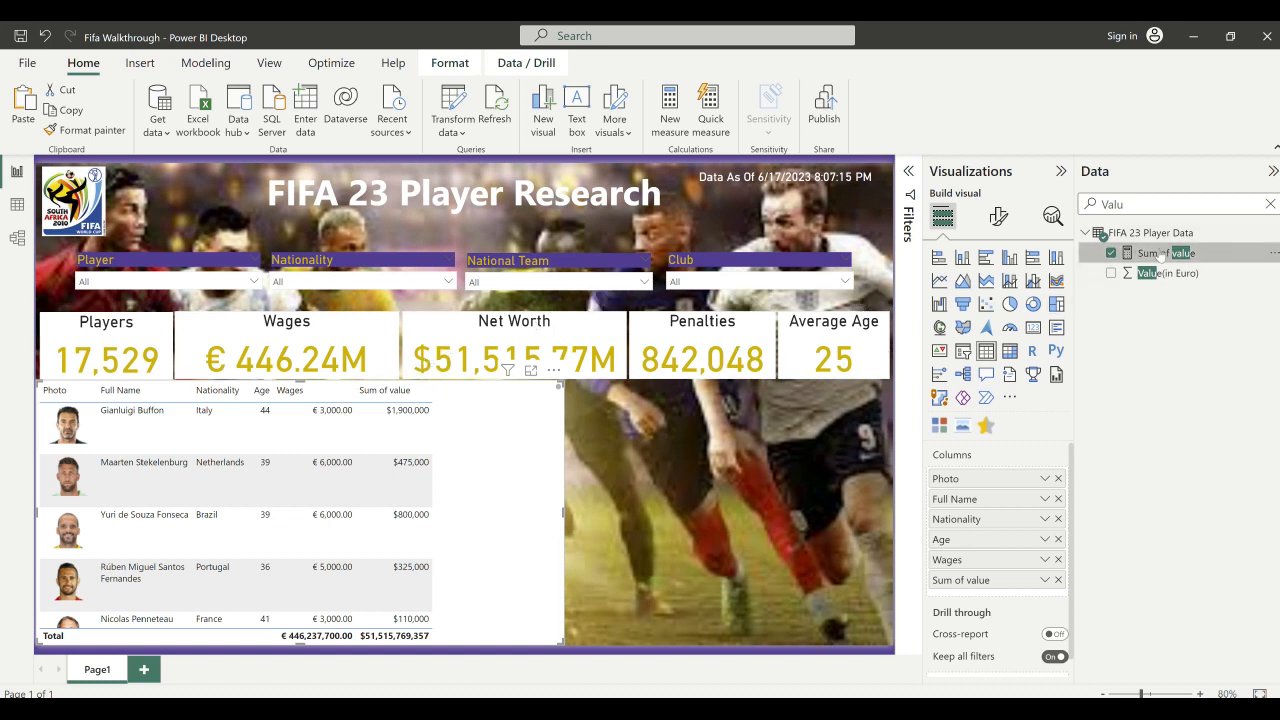
- Format the Sum of value measure with the € Euro (€ 123) currency symbol
{"action": "left_click", "coordinate": [1160, 253]}
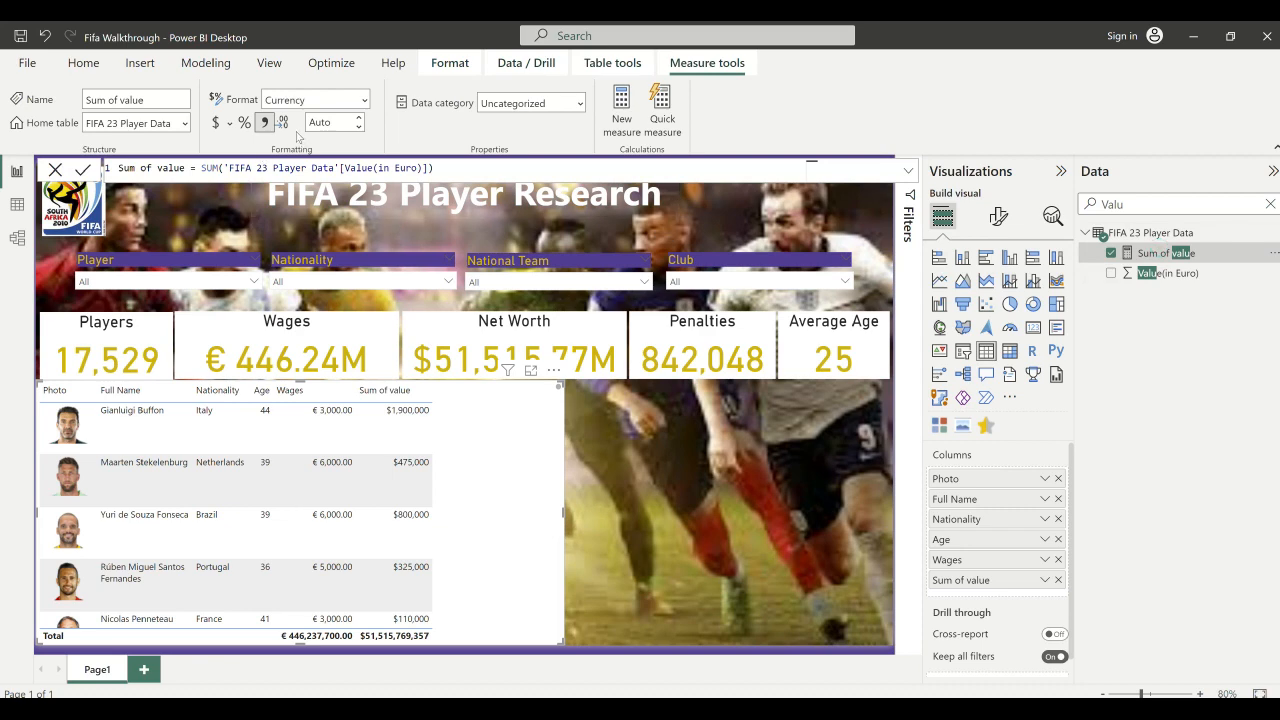
{"action": "left_click", "coordinate": [229, 123]}
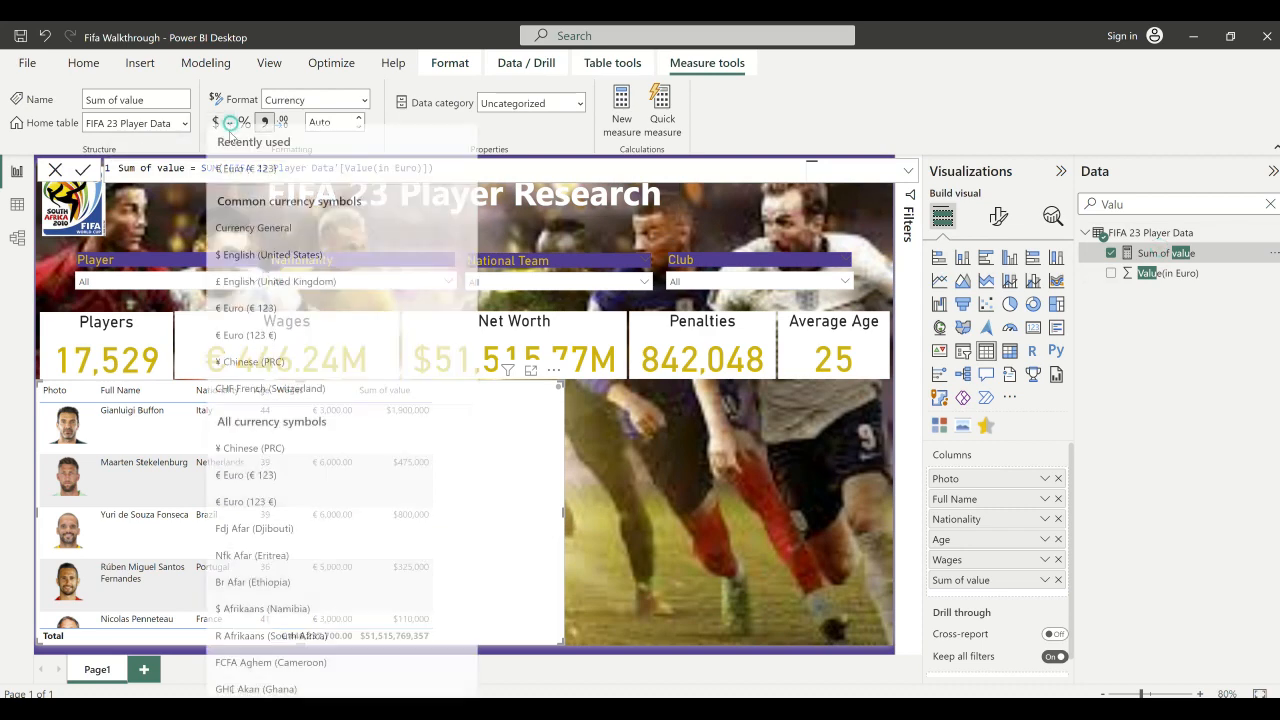
{"action": "left_click", "coordinate": [252, 178]}
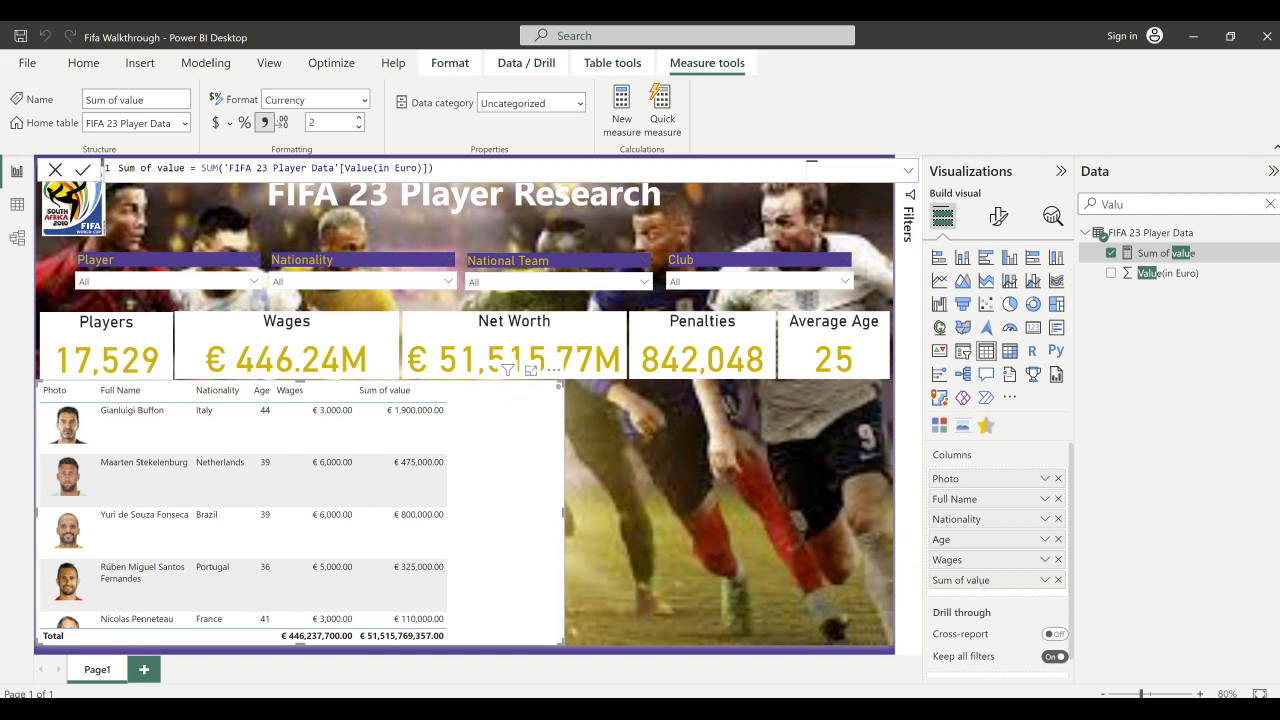
- Rename the table's Sum of value column to Net Worth for this visual
{"action": "double_click", "coordinate": [962, 580]}
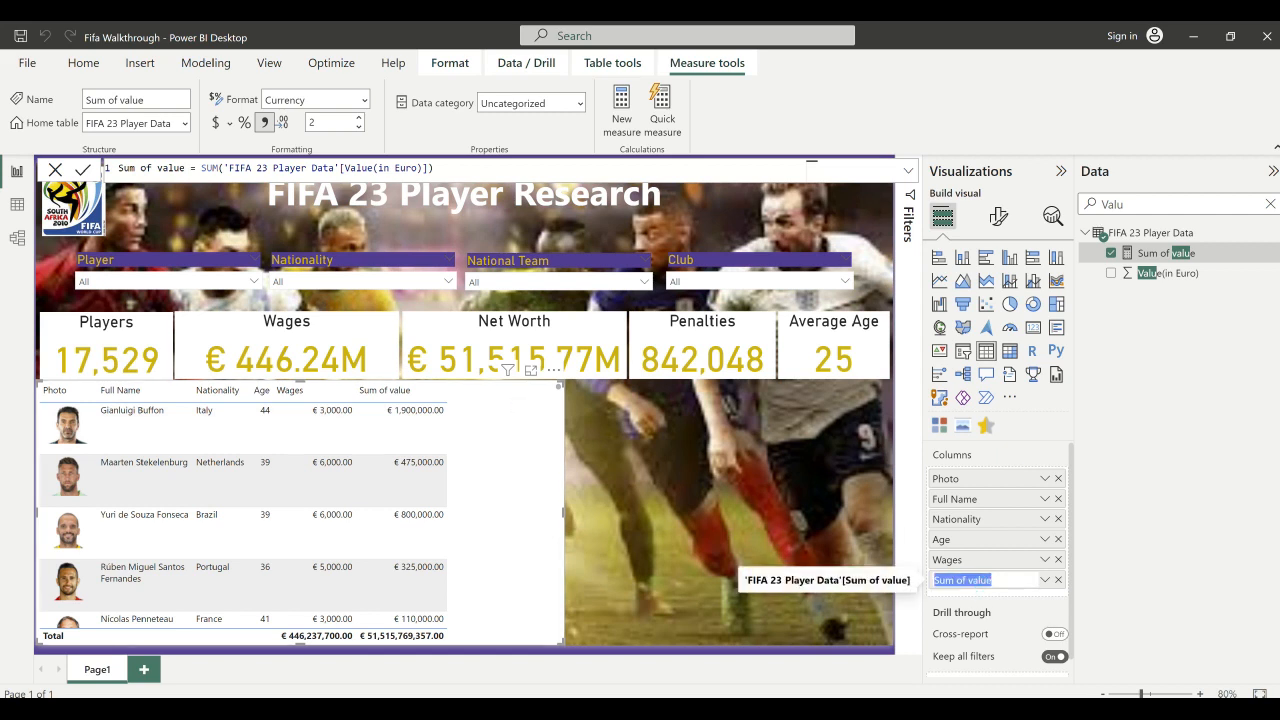
{"action": "type", "text": "Net Worth"}
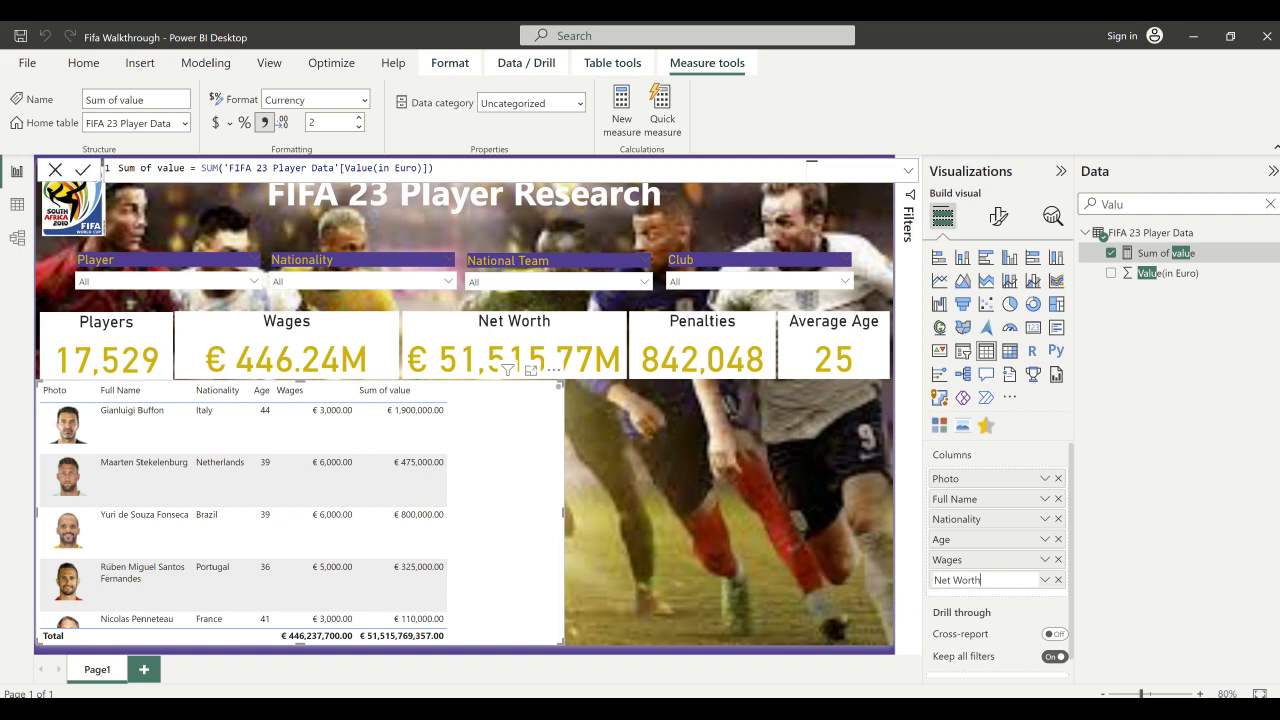
{"action": "key", "text": "Return"}
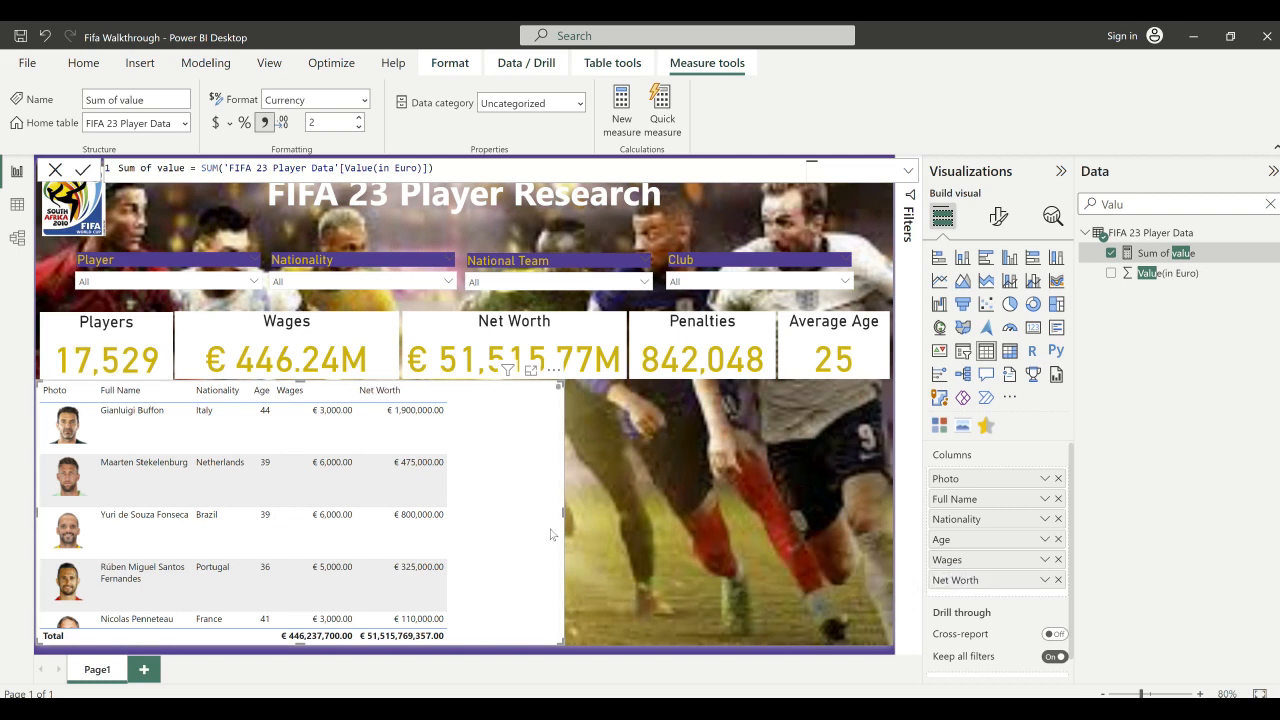
- Try removing the Net Worth column from the player table and undo the removal
{"action": "left_click", "coordinate": [1045, 580]}
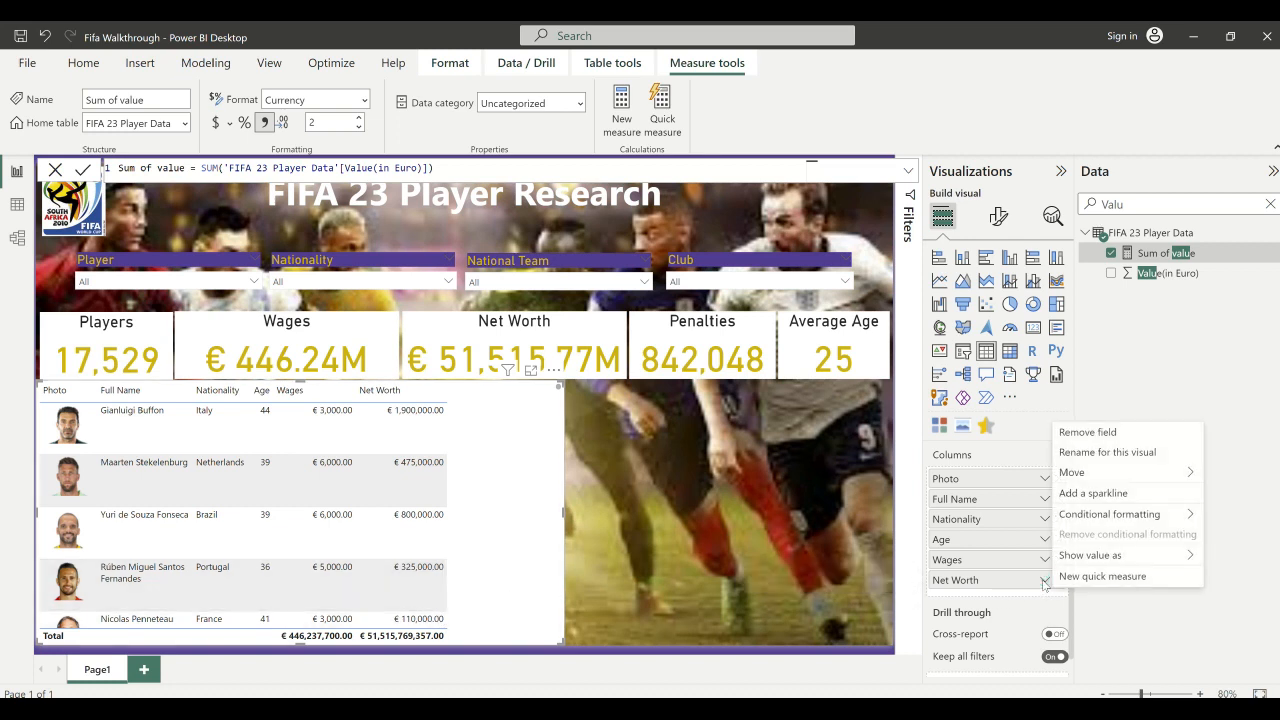
{"action": "left_click", "coordinate": [1128, 604]}
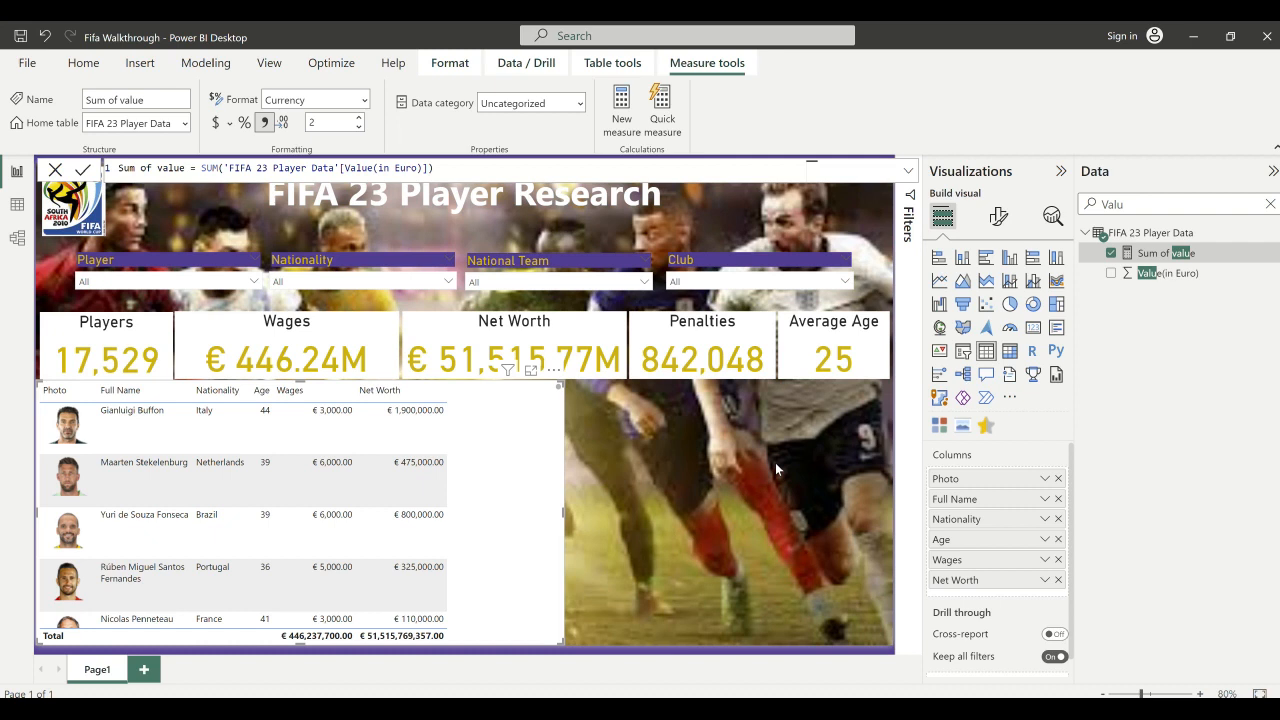
{"action": "left_click", "coordinate": [1059, 580]}
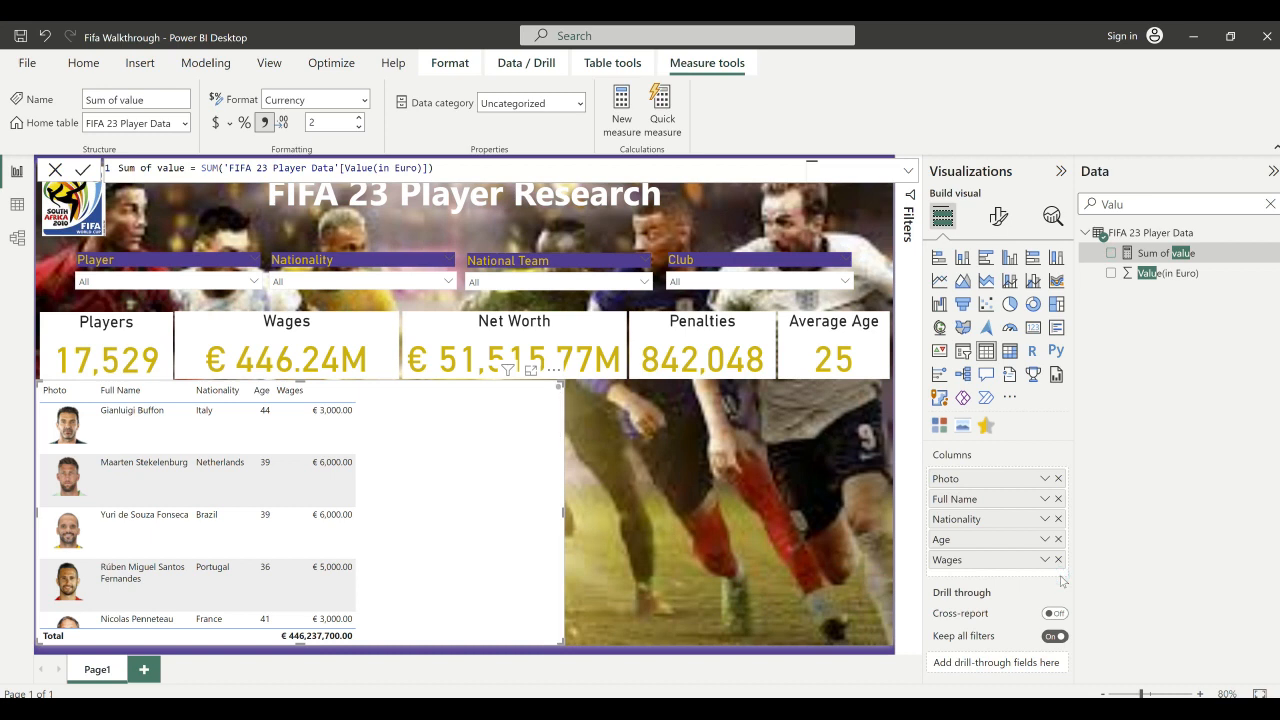
{"action": "left_click", "coordinate": [46, 37]}
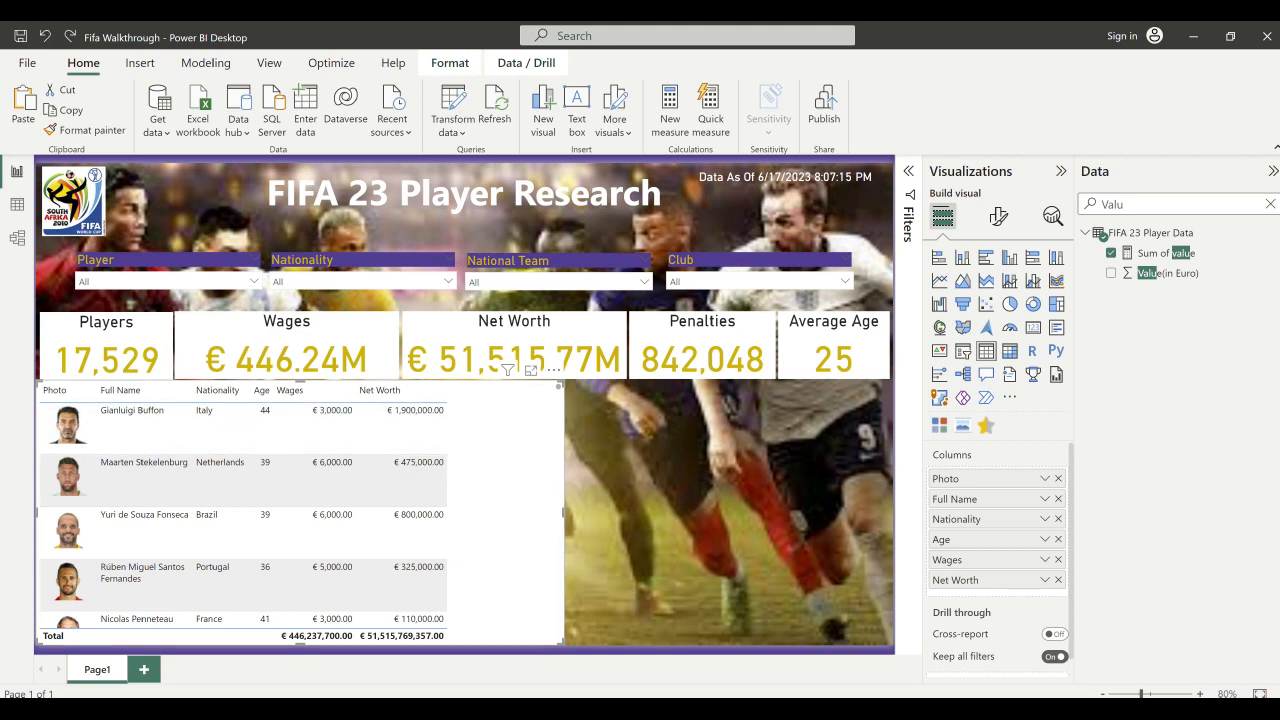
{"action": "left_click", "coordinate": [907, 668]}
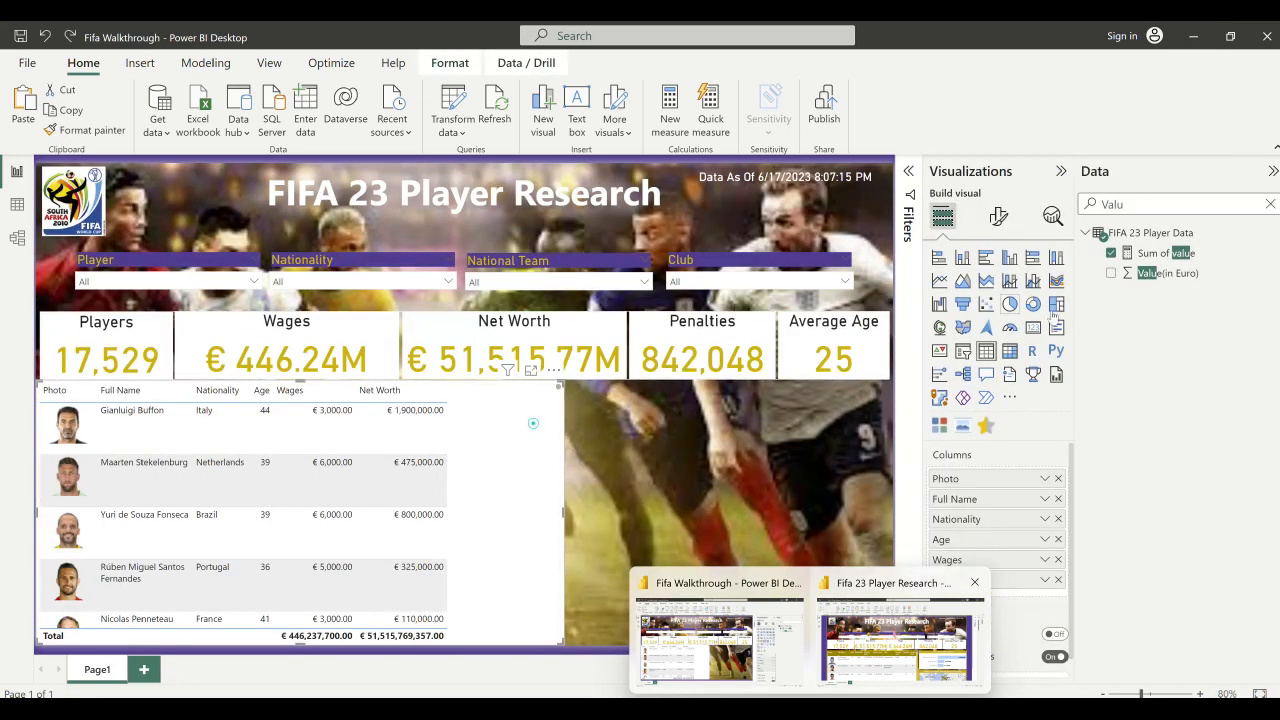
{"action": "key", "text": "ctrl+a"}
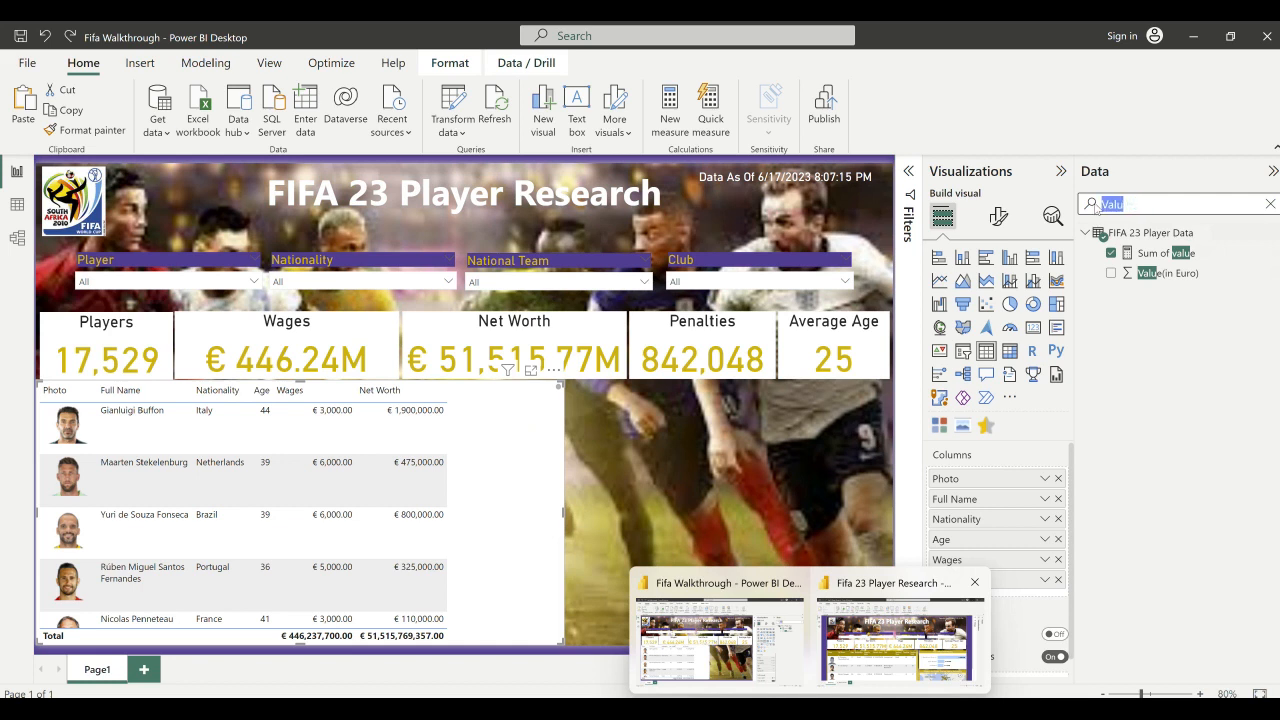
{"action": "type", "text": "club"}
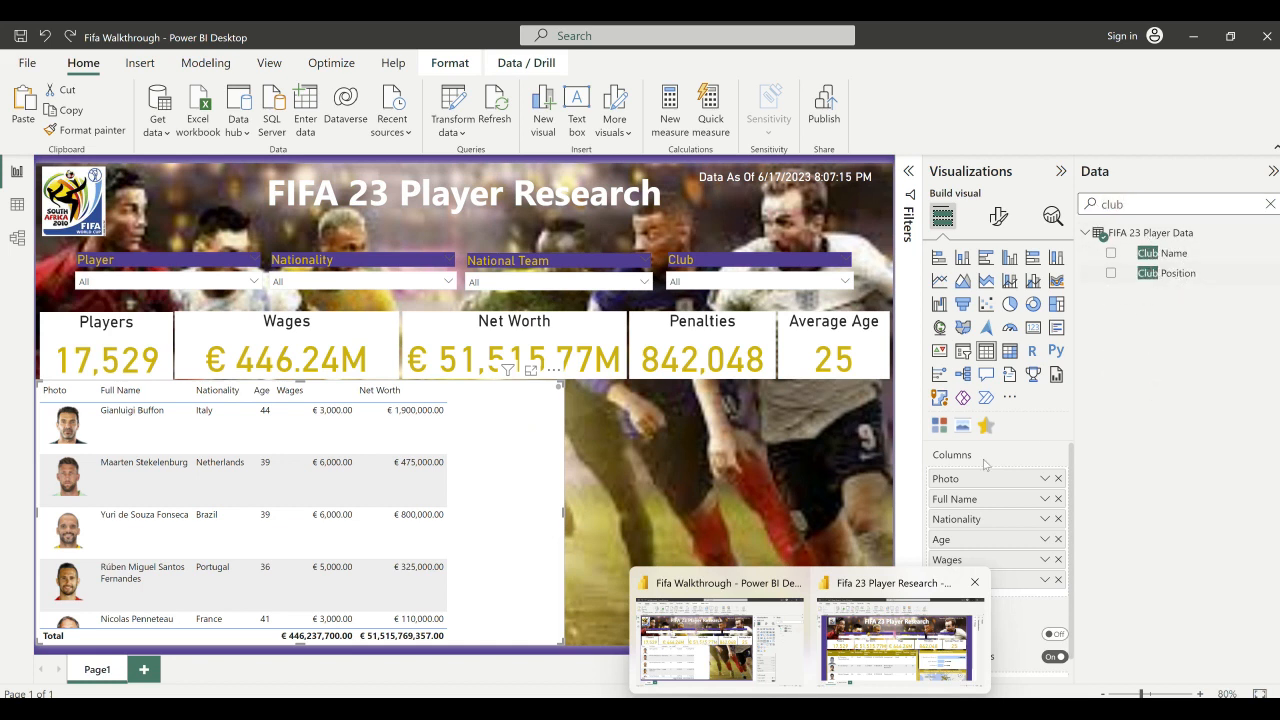
{"action": "left_click", "coordinate": [810, 482]}
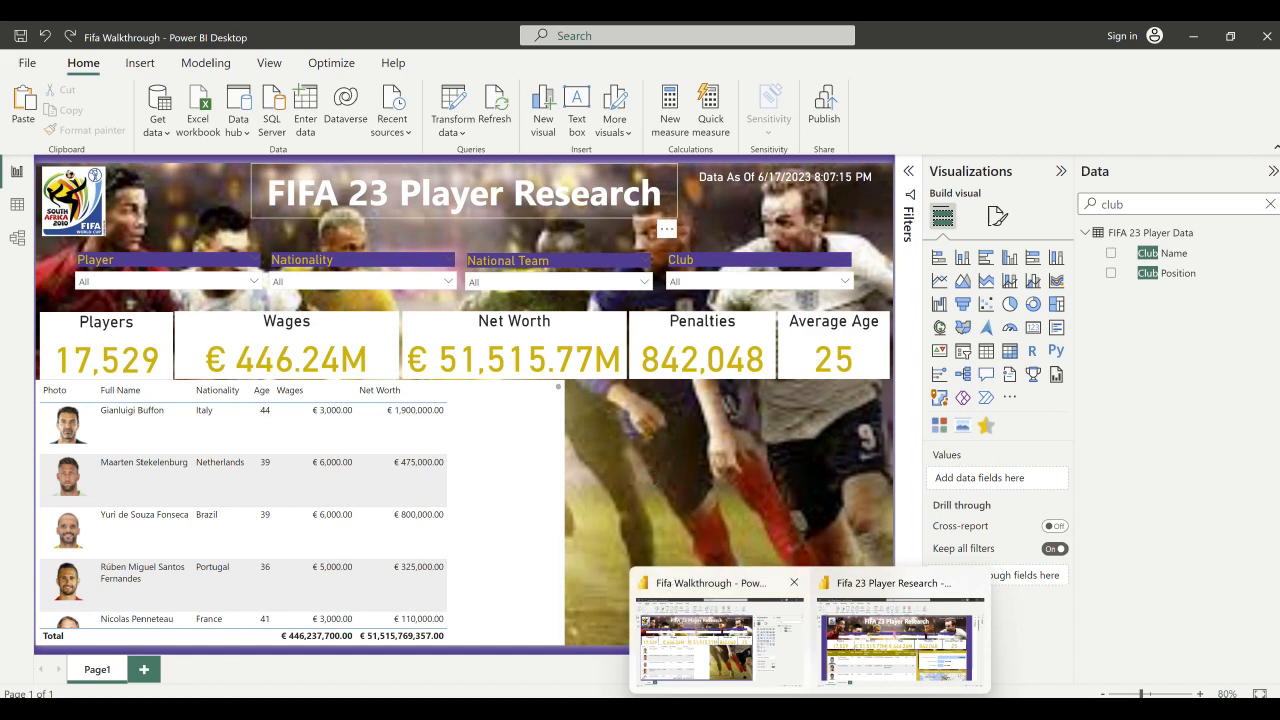
{"action": "left_click", "coordinate": [688, 189]}
{"action": "left_click", "coordinate": [735, 214]}
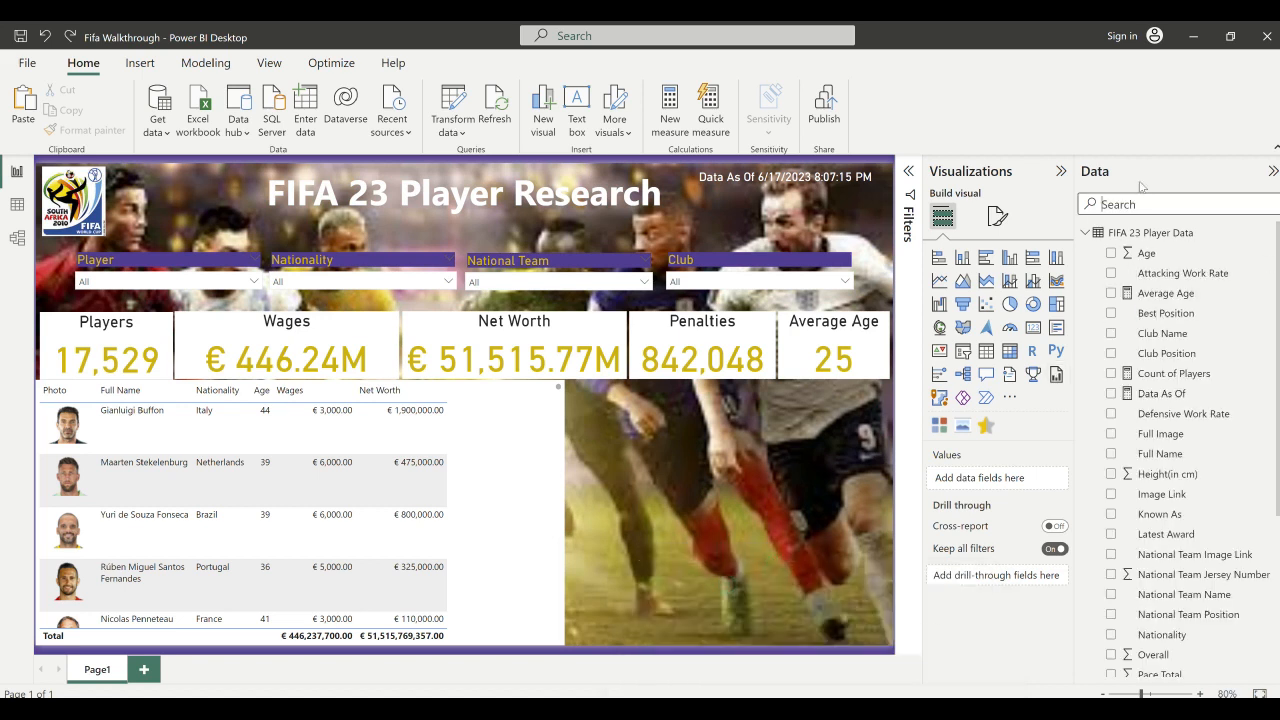
- Search the data fields for club and add Club Name to the player table after Net Worth
{"action": "type", "text": "club"}
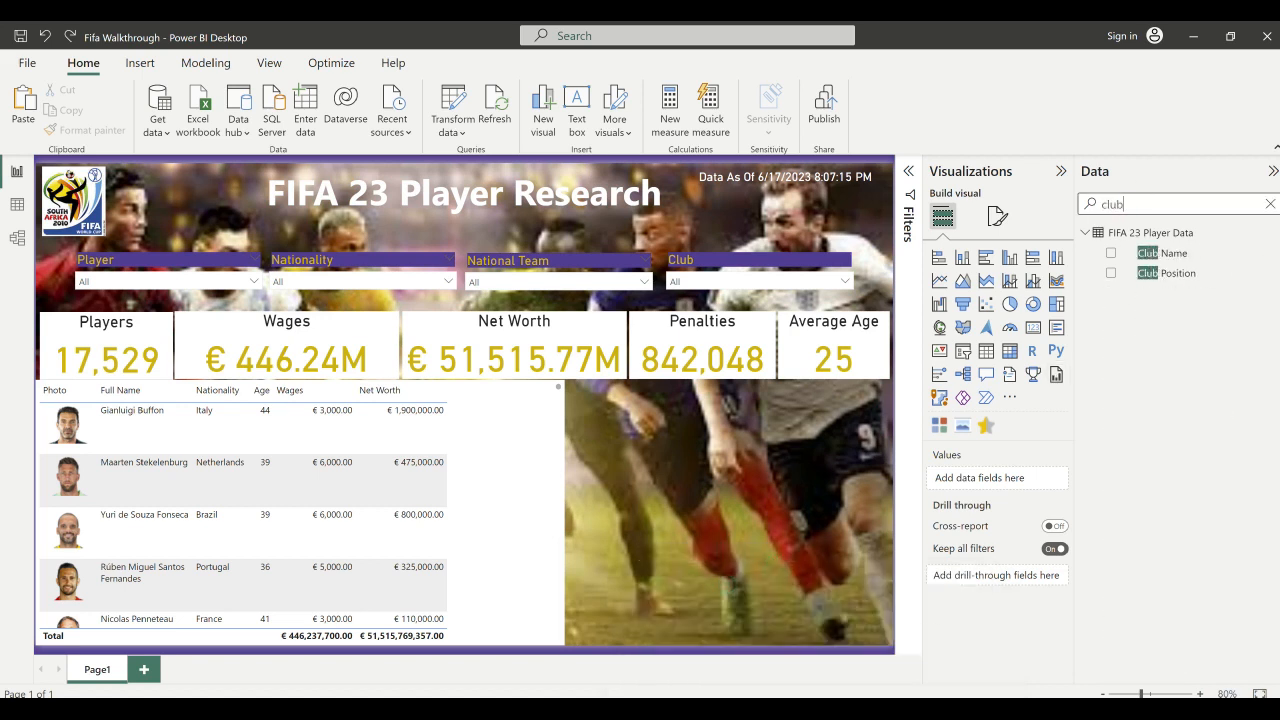
{"action": "left_click", "coordinate": [557, 397]}
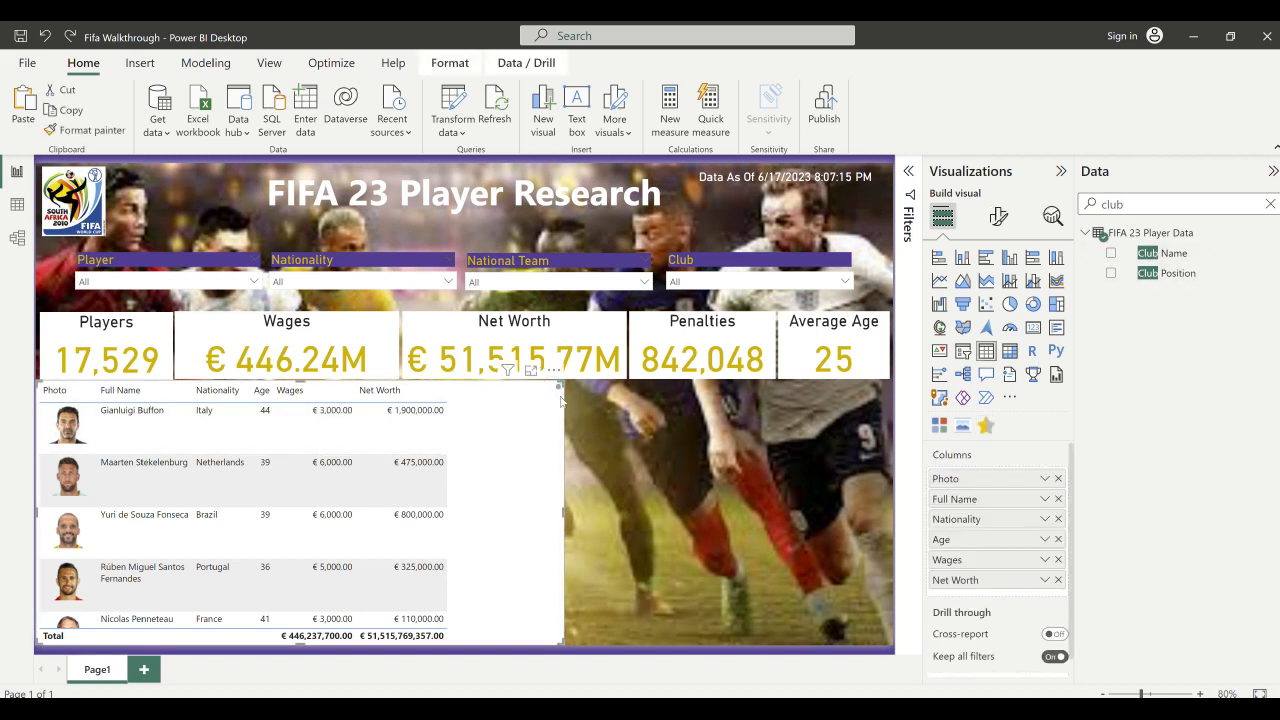
{"action": "left_click_drag", "start_coordinate": [1185, 262], "coordinate": [980, 597]}
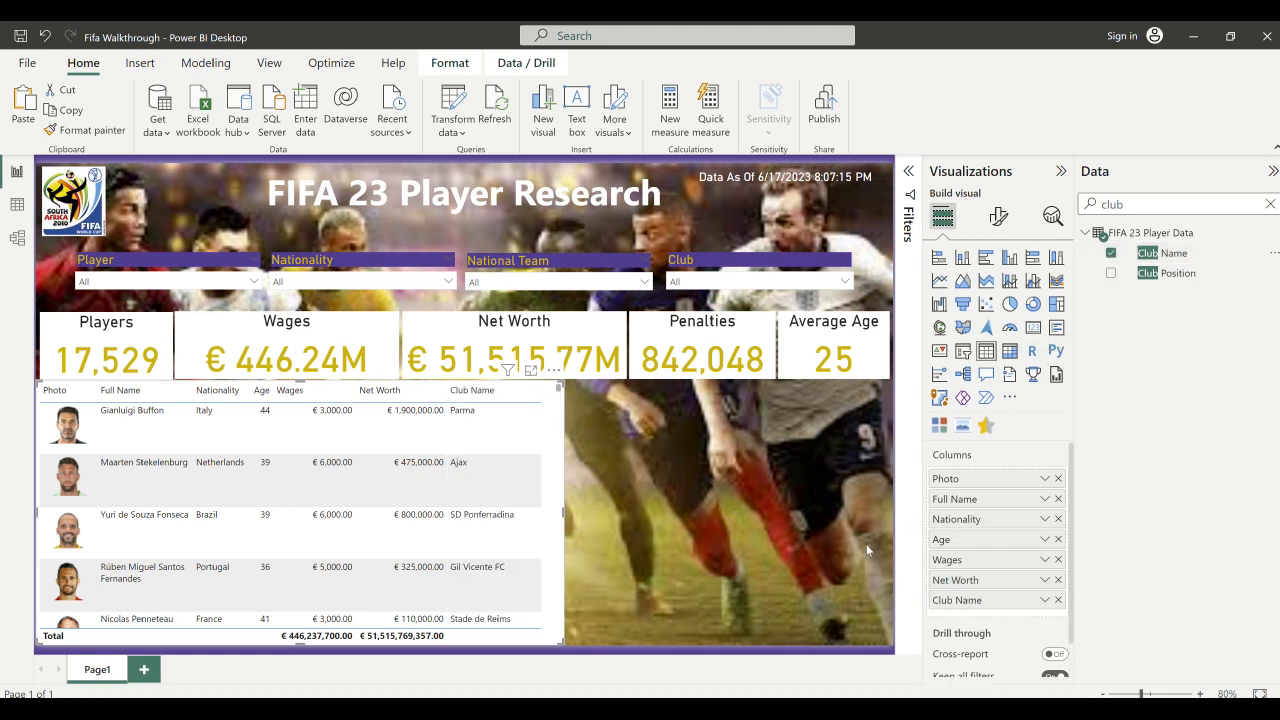
- Rename the table's Club Name column to Club for this visual and narrow the column
{"action": "double_click", "coordinate": [960, 600]}
{"action": "type", "text": "Cl"}
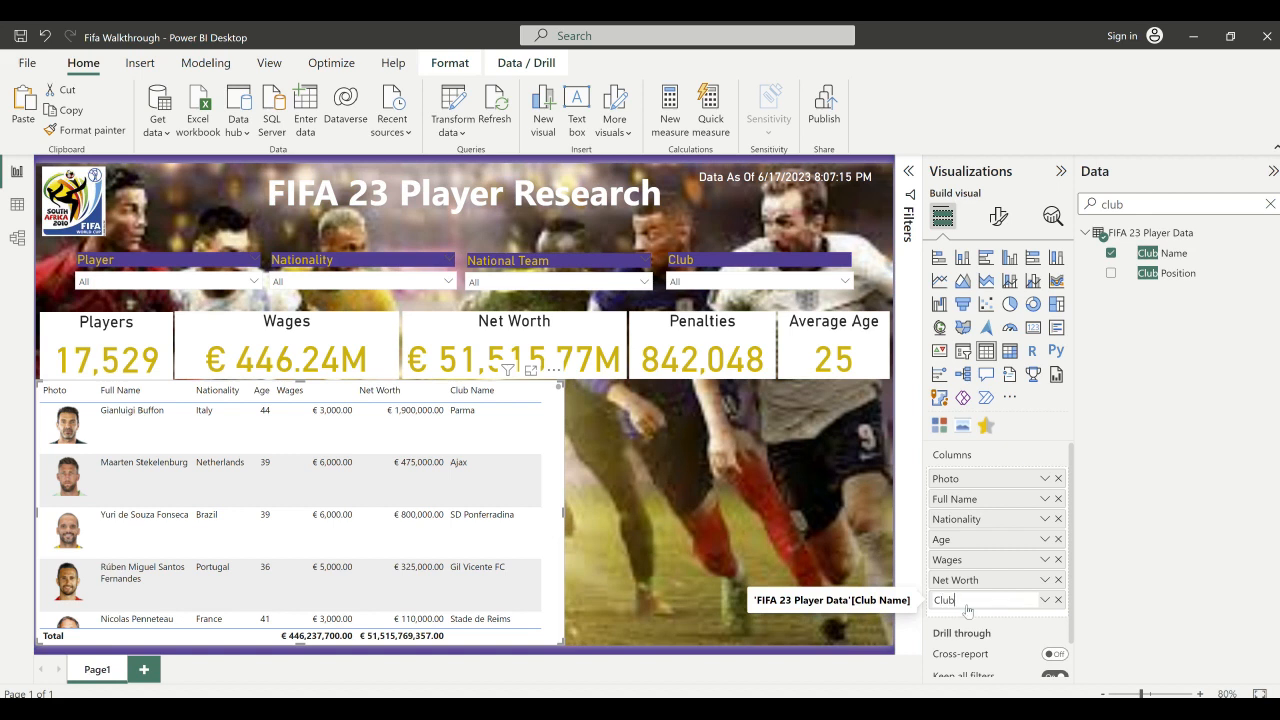
{"action": "type", "text": "ub"}
{"action": "key", "text": "Return"}
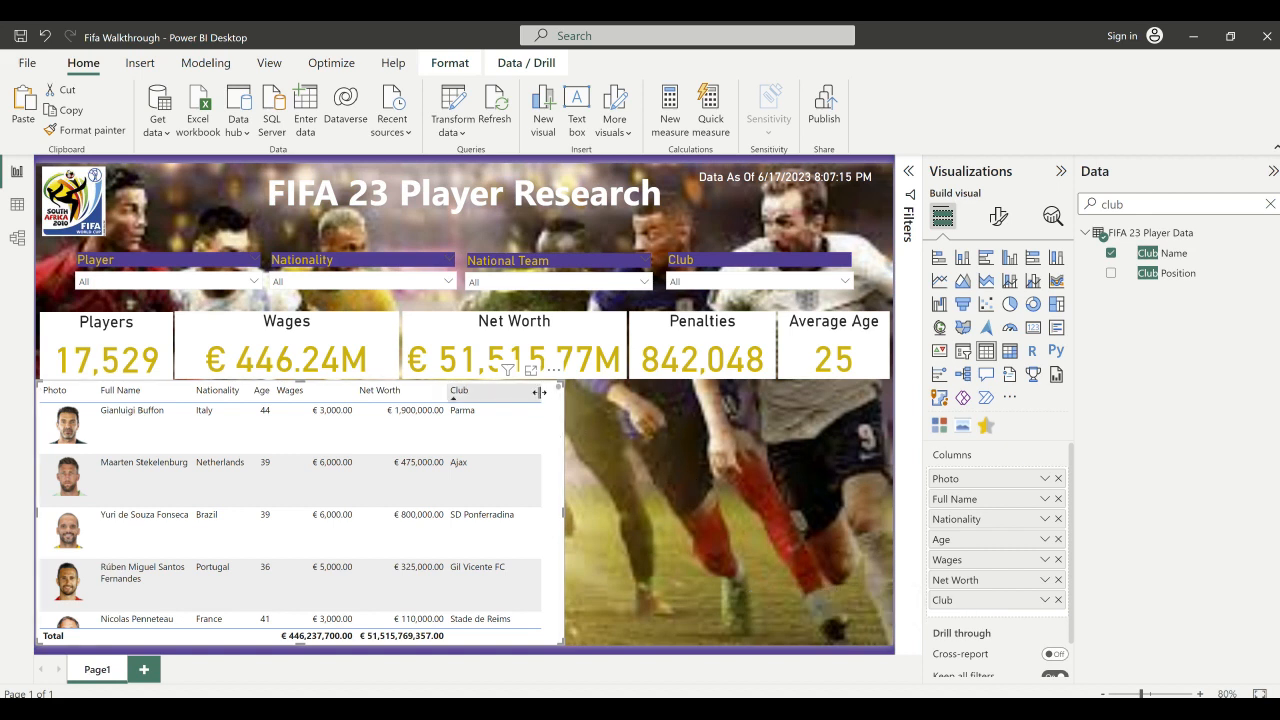
{"action": "left_click_drag", "start_coordinate": [533, 392], "coordinate": [506, 400]}
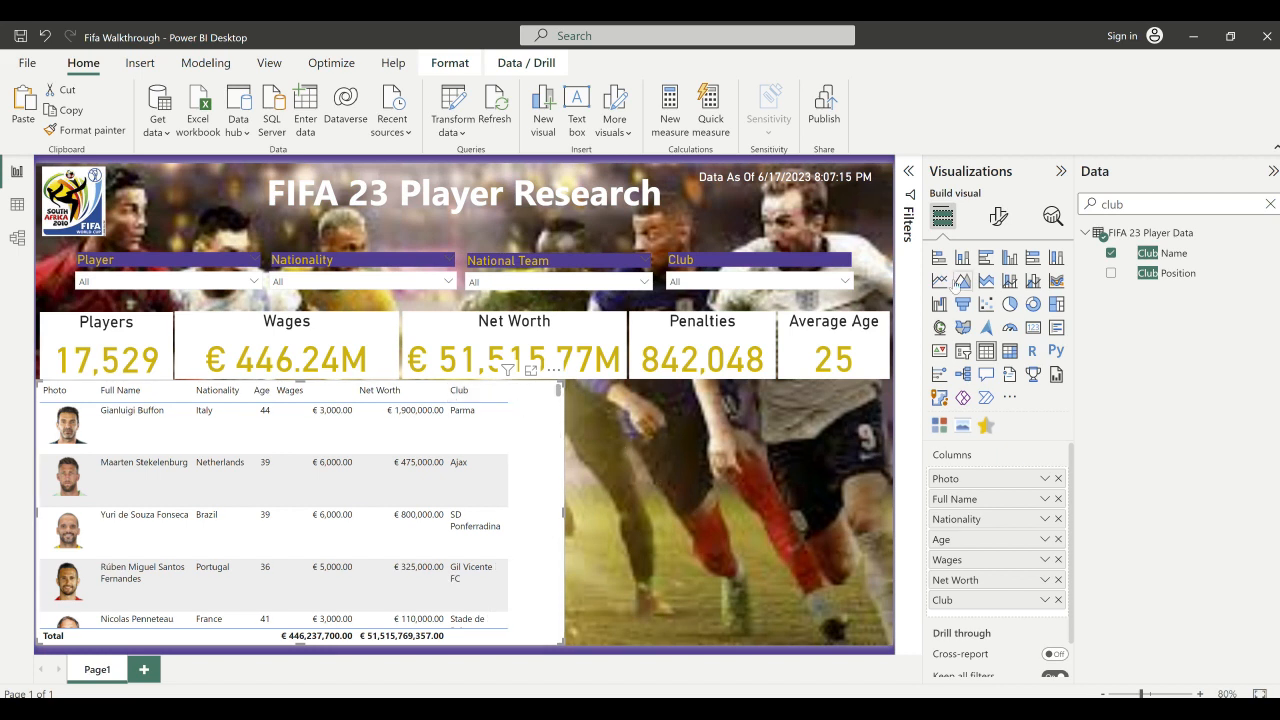
- Search the data fields for nation and add National Team Name to the player table after Club
{"action": "left_click", "coordinate": [1124, 204]}
{"action": "key", "text": "BackSpace"}
{"action": "key", "text": "BackSpace"}
{"action": "key", "text": "BackSpace"}
{"action": "key", "text": "BackSpace"}
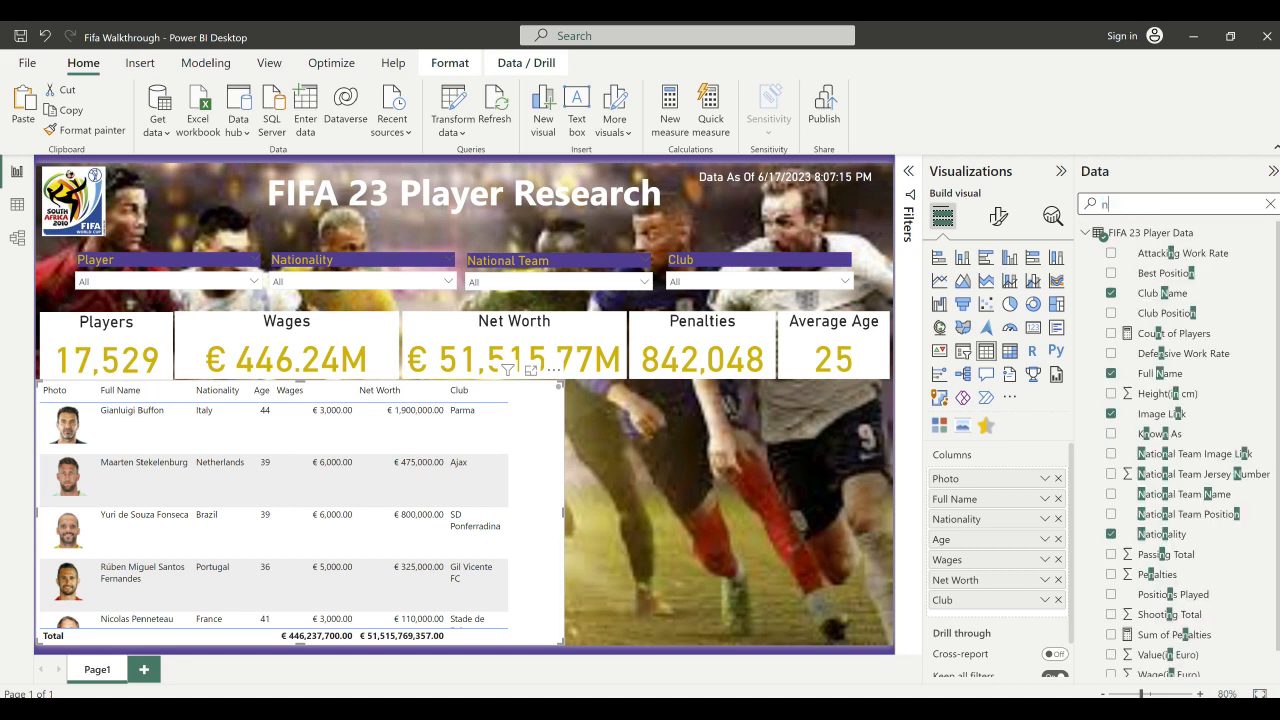
{"action": "type", "text": "nation"}
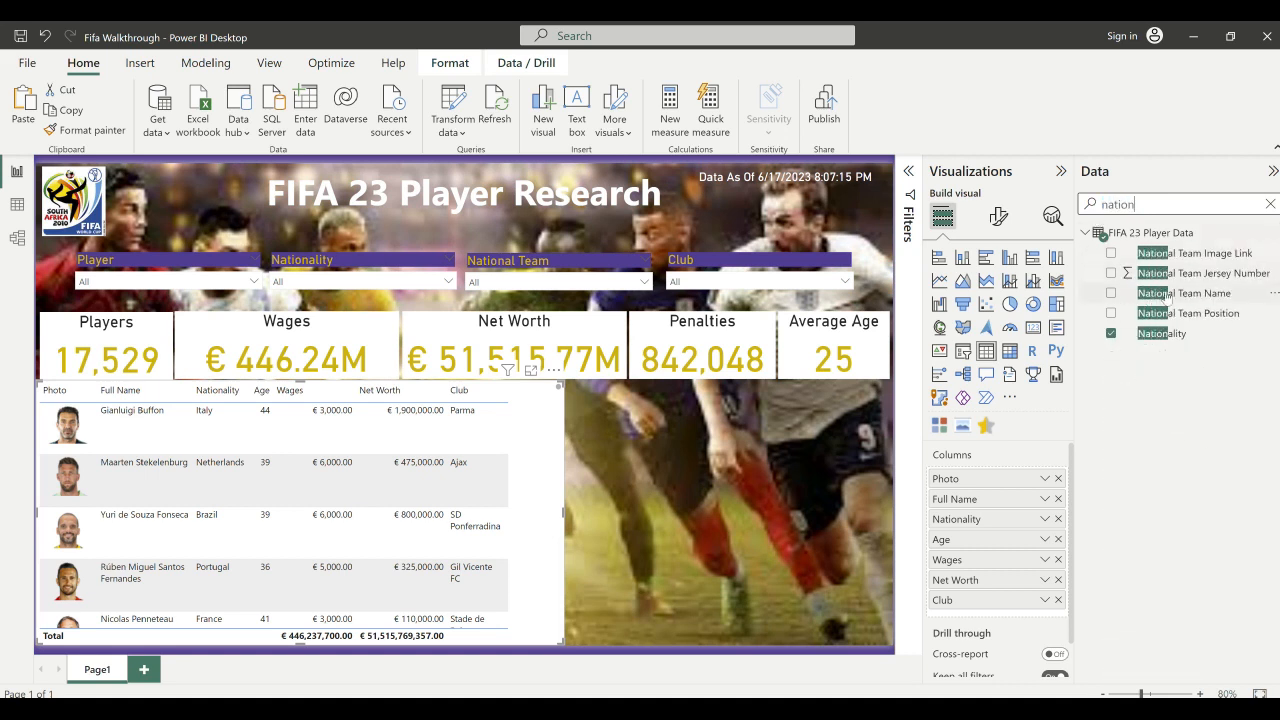
{"action": "left_click_drag", "start_coordinate": [1165, 293], "coordinate": [985, 616]}
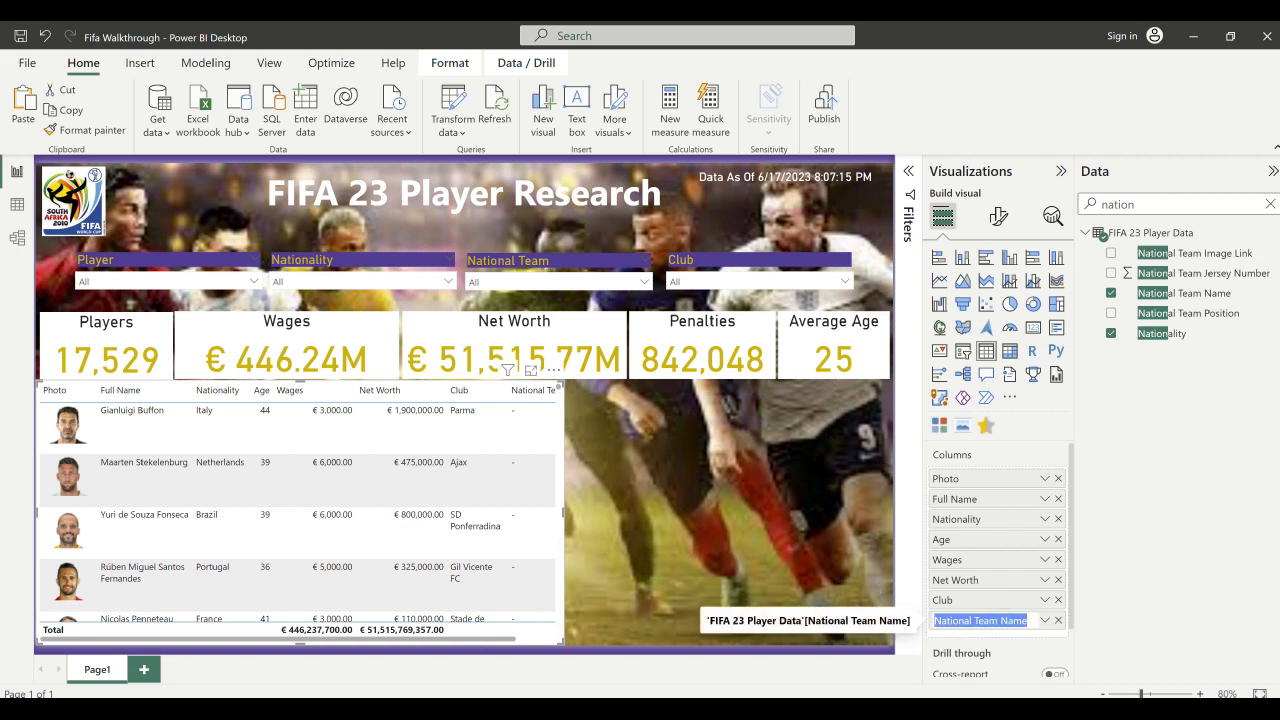
- Rename the table's National Team Name column to National Team and widen the table visual to fit it
{"action": "left_click", "coordinate": [1027, 621]}
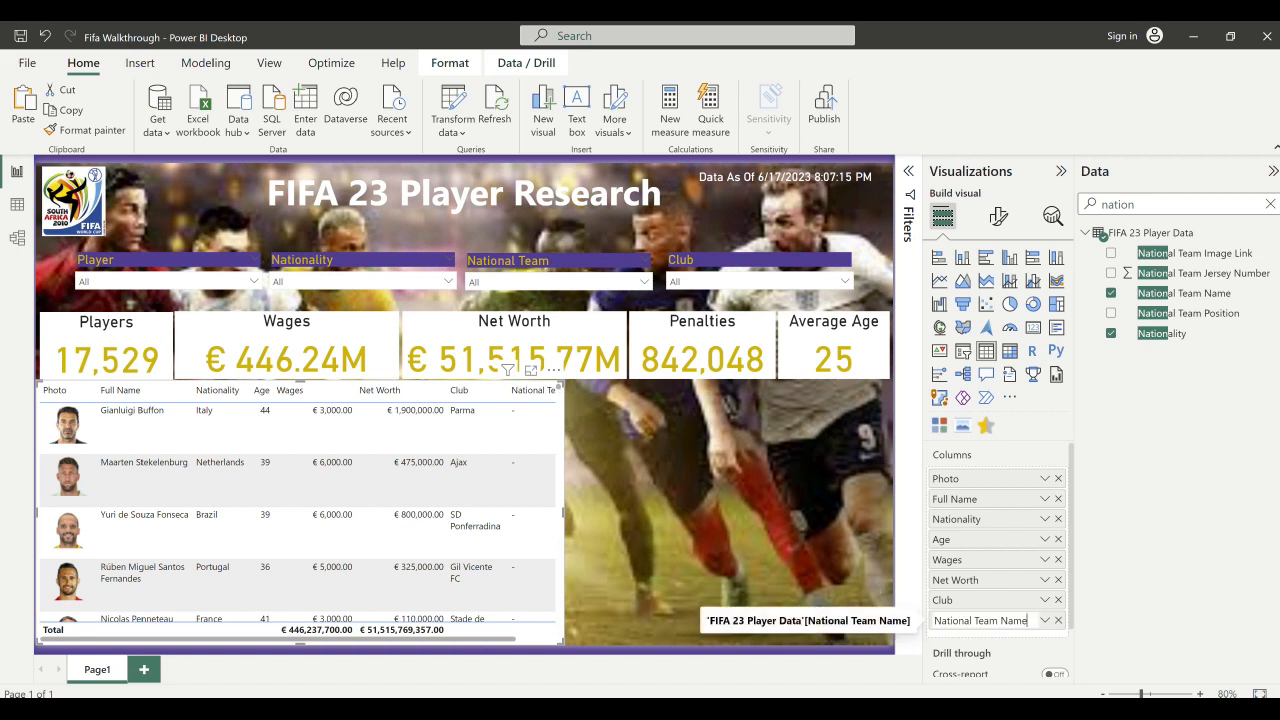
{"action": "key", "text": "Return"}
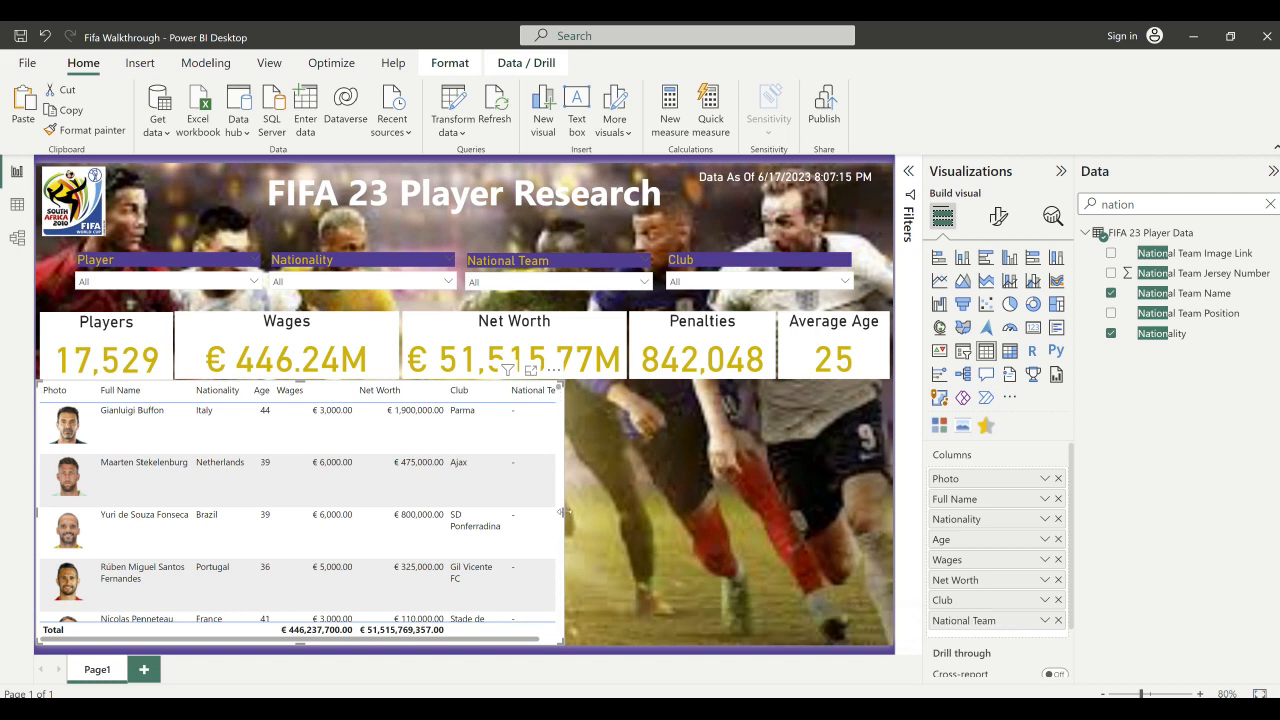
{"action": "left_click_drag", "start_coordinate": [565, 512], "coordinate": [658, 514]}
- Find the Sum of Penalties measure and add it to the player table after National Team
{"action": "left_click", "coordinate": [1270, 204]}
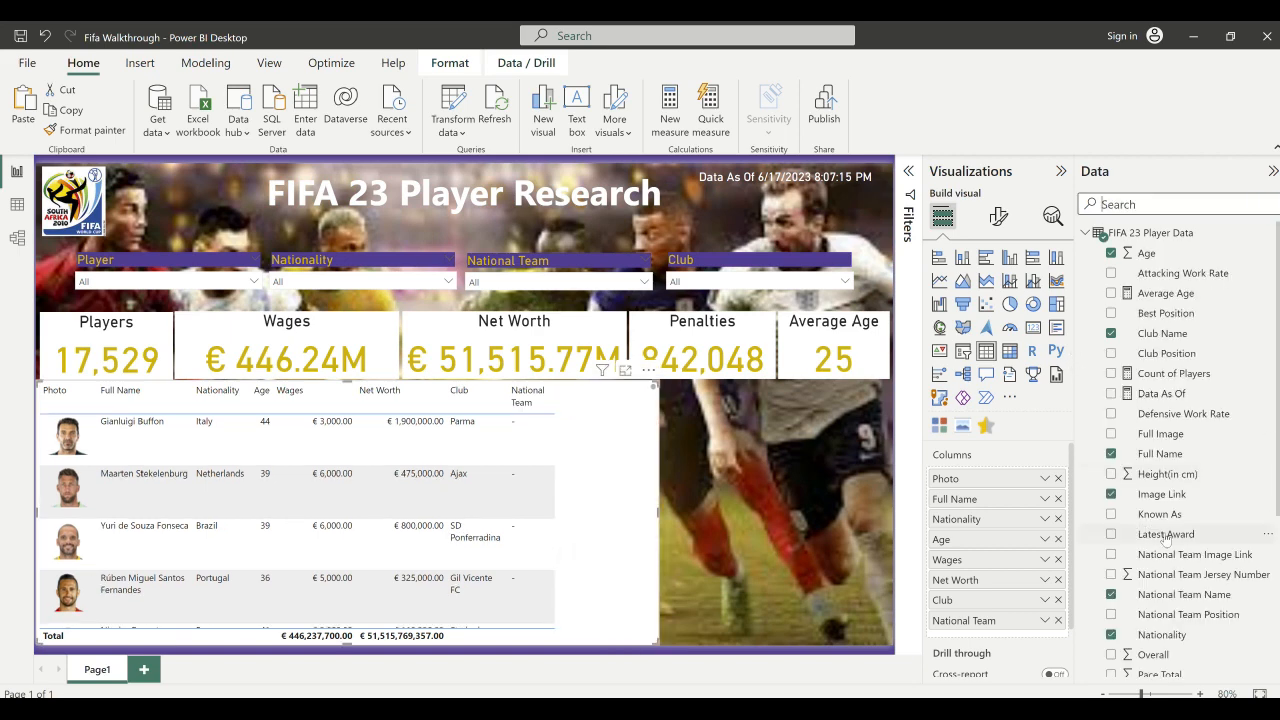
{"action": "scroll", "coordinate": [1160, 520], "scroll_direction": "down", "scroll_amount": 5}
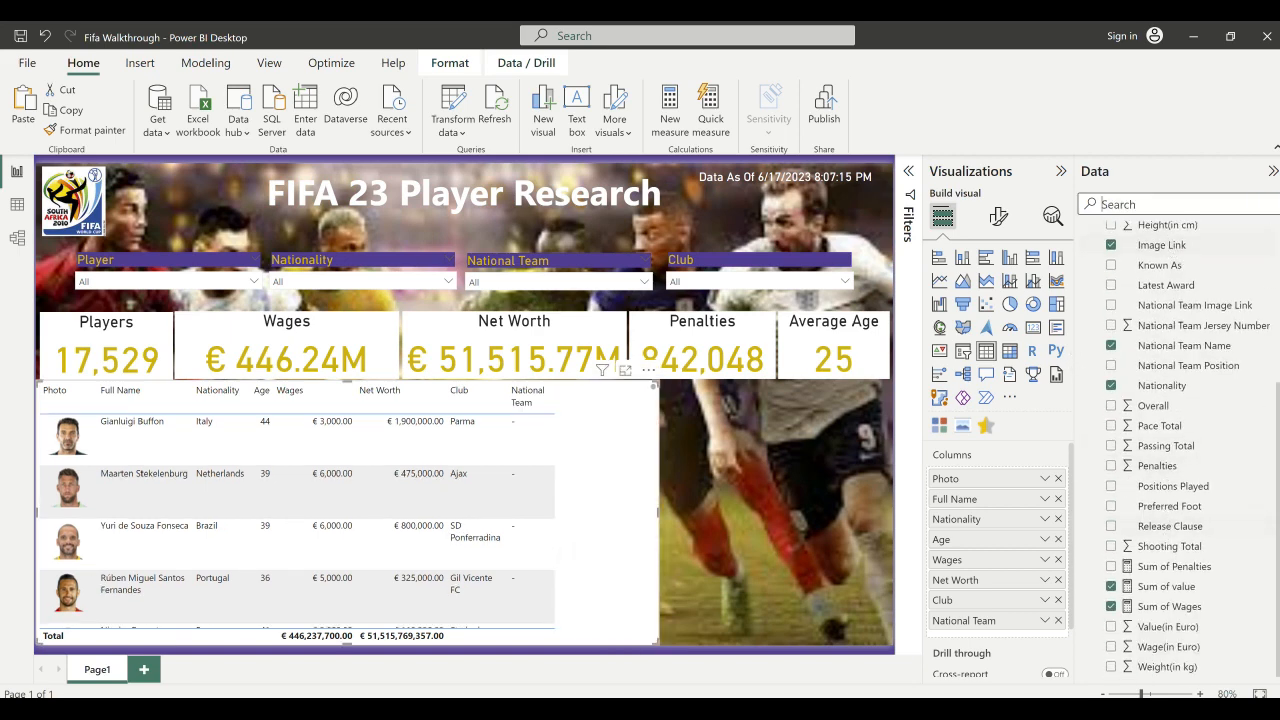
{"action": "type", "text": "pena"}
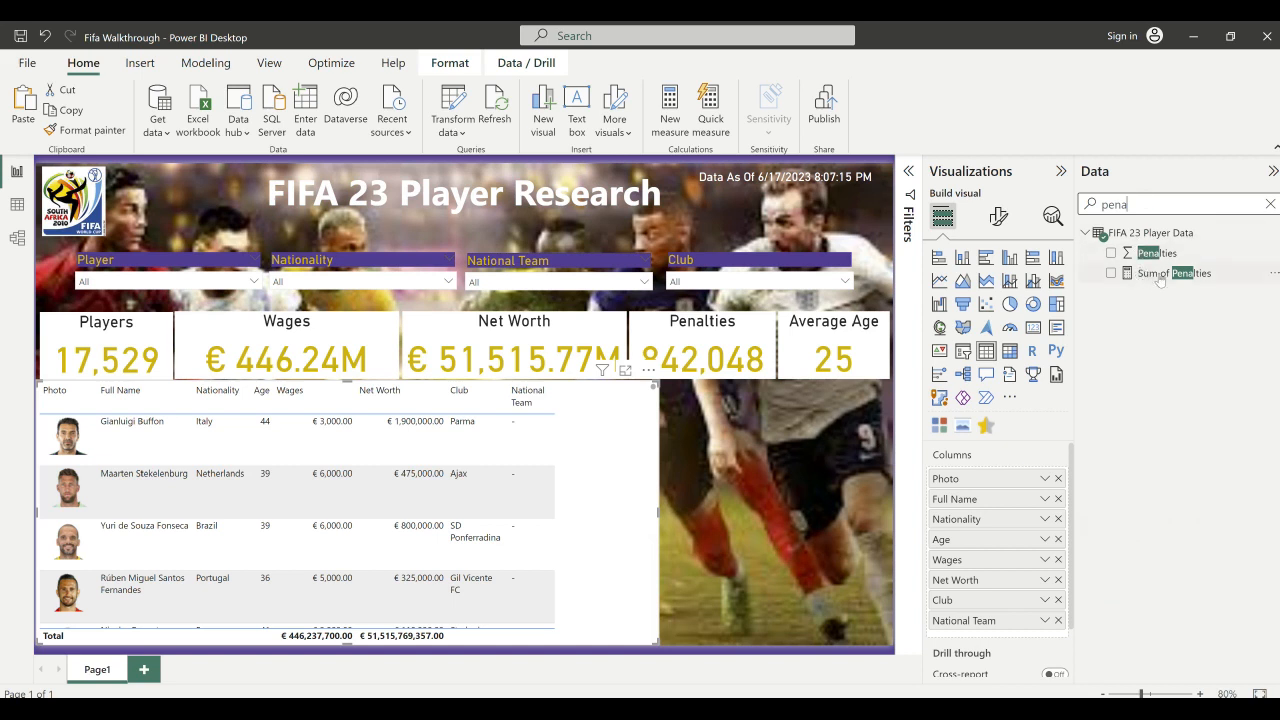
{"action": "left_click_drag", "start_coordinate": [1160, 274], "coordinate": [968, 630]}
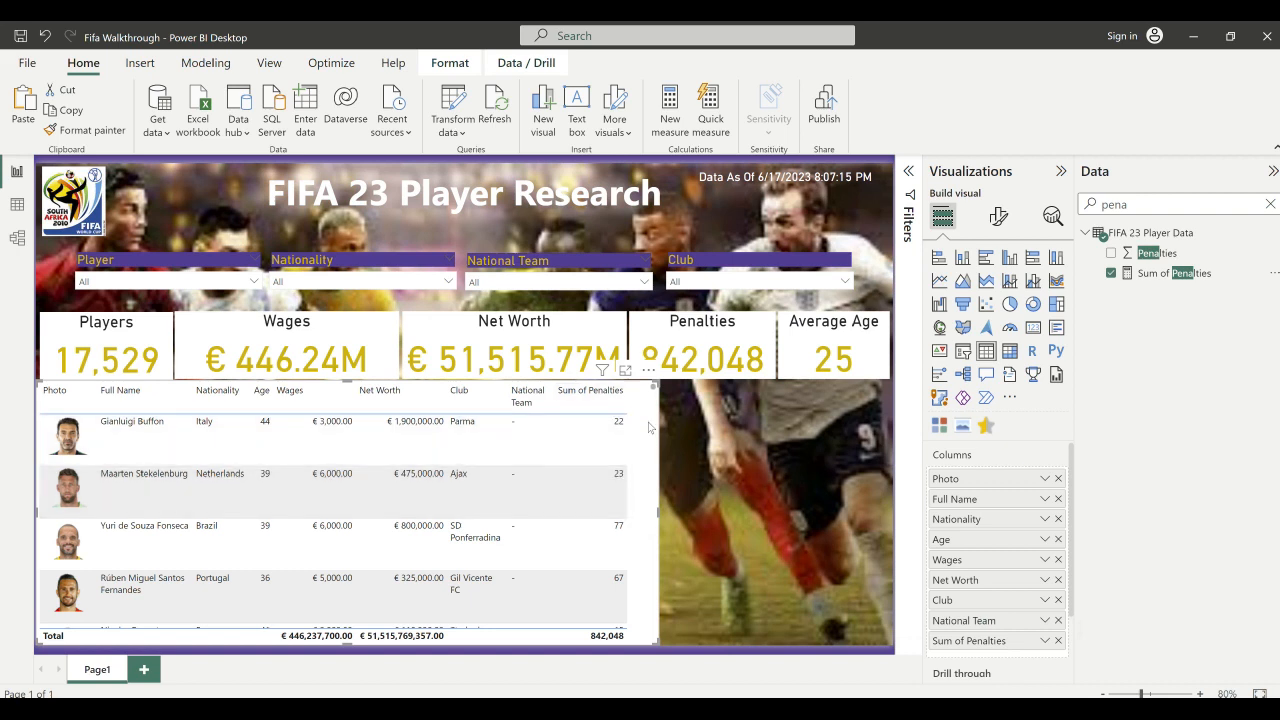
- Rename the table's Sum of Penalties column to Penalties for this visual
{"action": "double_click", "coordinate": [965, 644]}
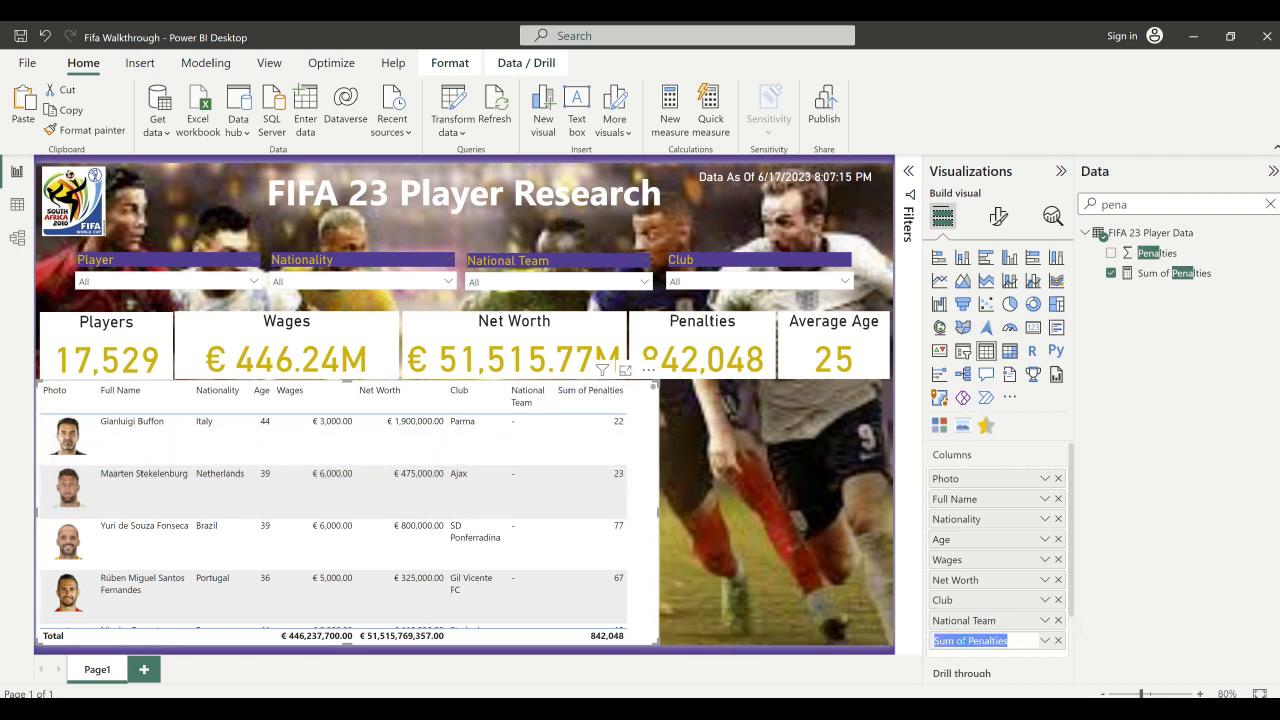
{"action": "left_click", "coordinate": [967, 640]}
{"action": "key", "text": "BackSpace"}
{"action": "key", "text": "BackSpace"}
{"action": "key", "text": "BackSpace"}
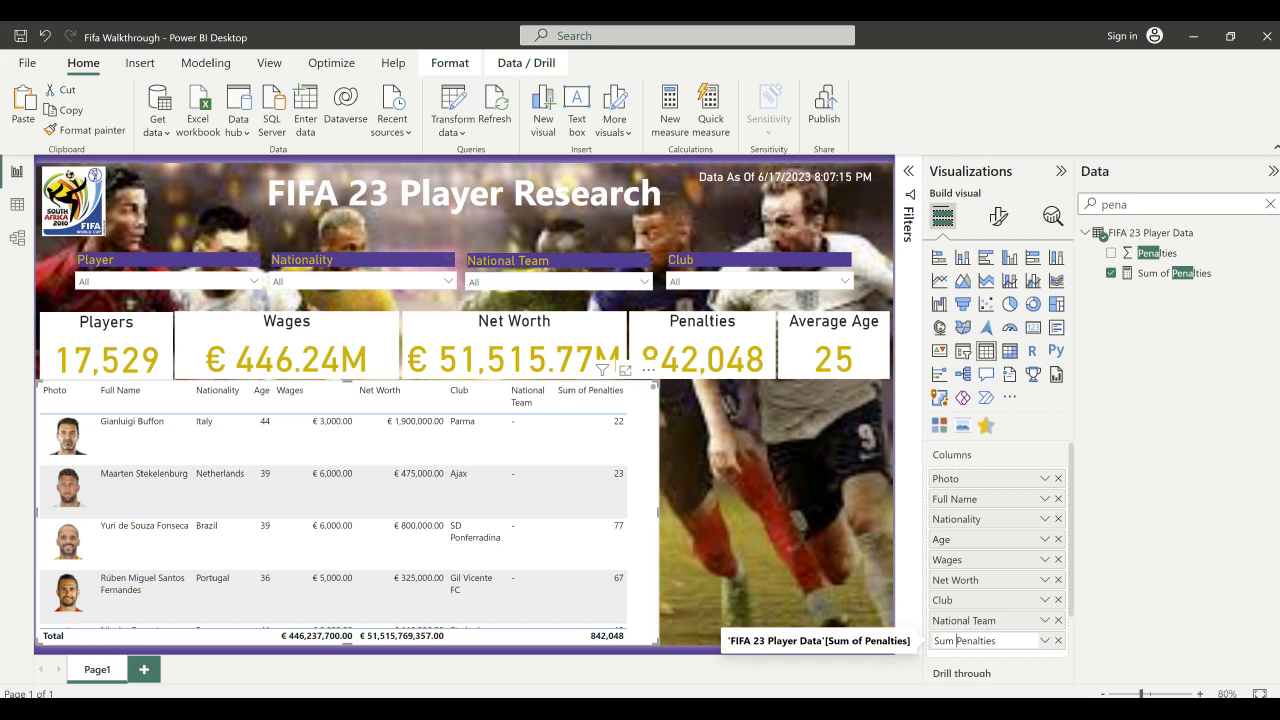
{"action": "key", "text": "BackSpace"}
{"action": "key", "text": "BackSpace"}
{"action": "key", "text": "BackSpace"}
{"action": "key", "text": "BackSpace"}
{"action": "key", "text": "Return"}
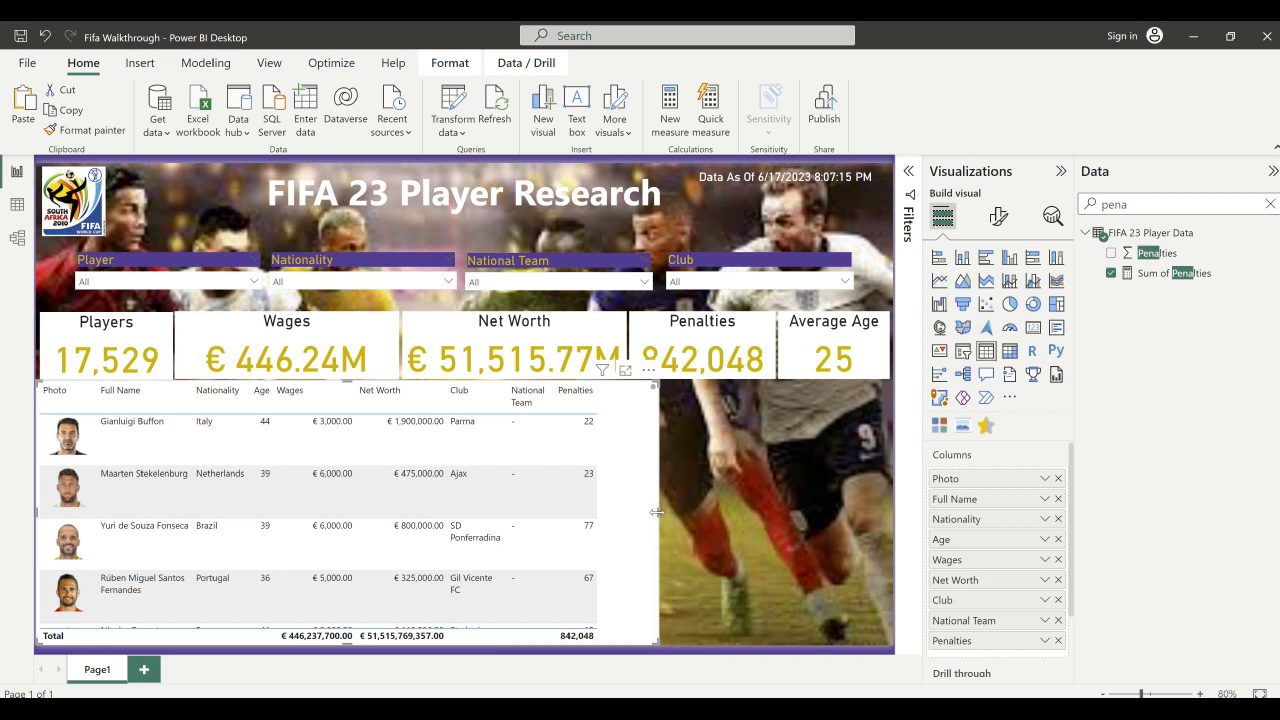
- Narrow the Full Name column, shrink the table visual's width to fit its columns, and lower its upper edge slightly below the KPI cards
{"action": "left_click_drag", "start_coordinate": [656, 512], "coordinate": [608, 517]}
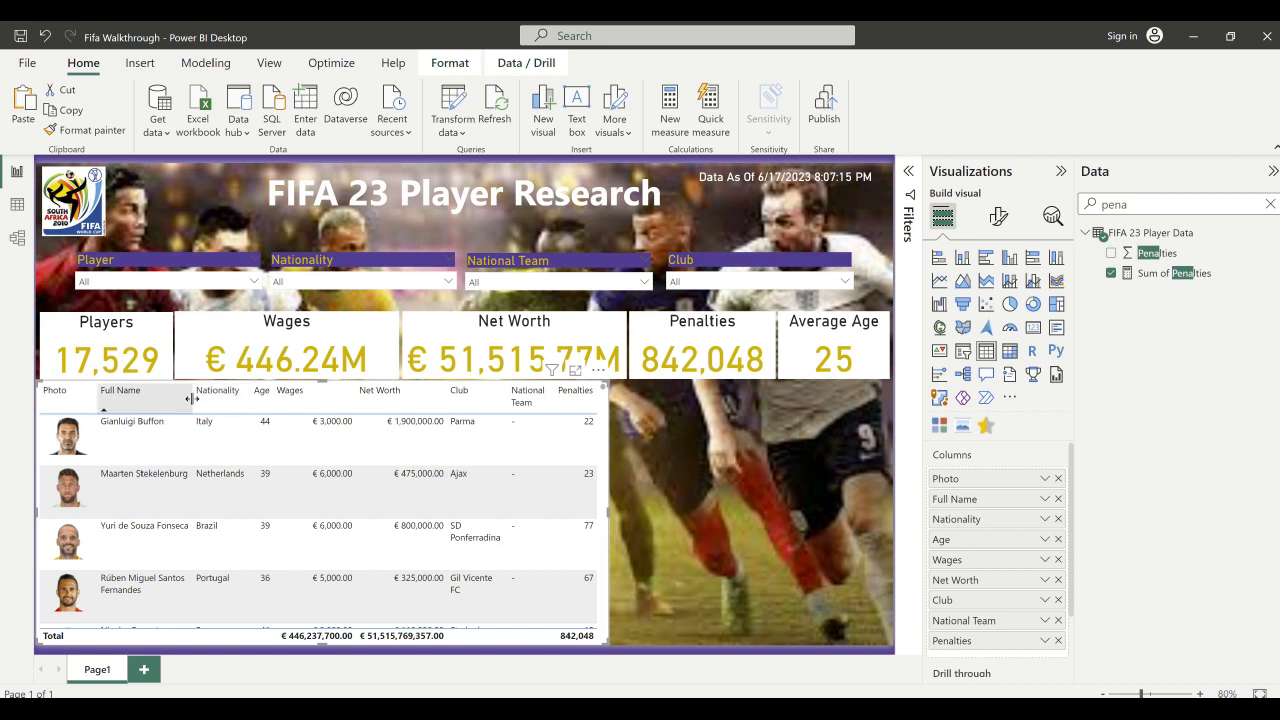
{"action": "left_click_drag", "start_coordinate": [188, 399], "coordinate": [165, 399]}
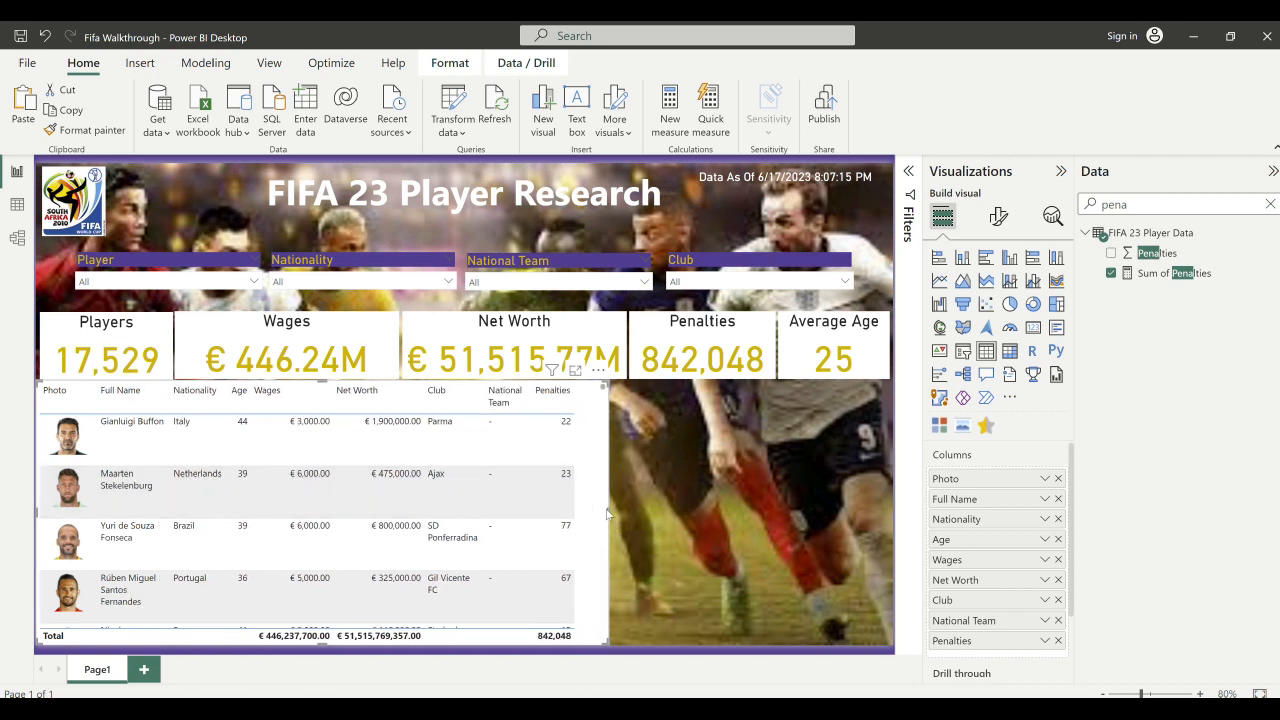
{"action": "left_click_drag", "start_coordinate": [601, 516], "coordinate": [583, 515]}
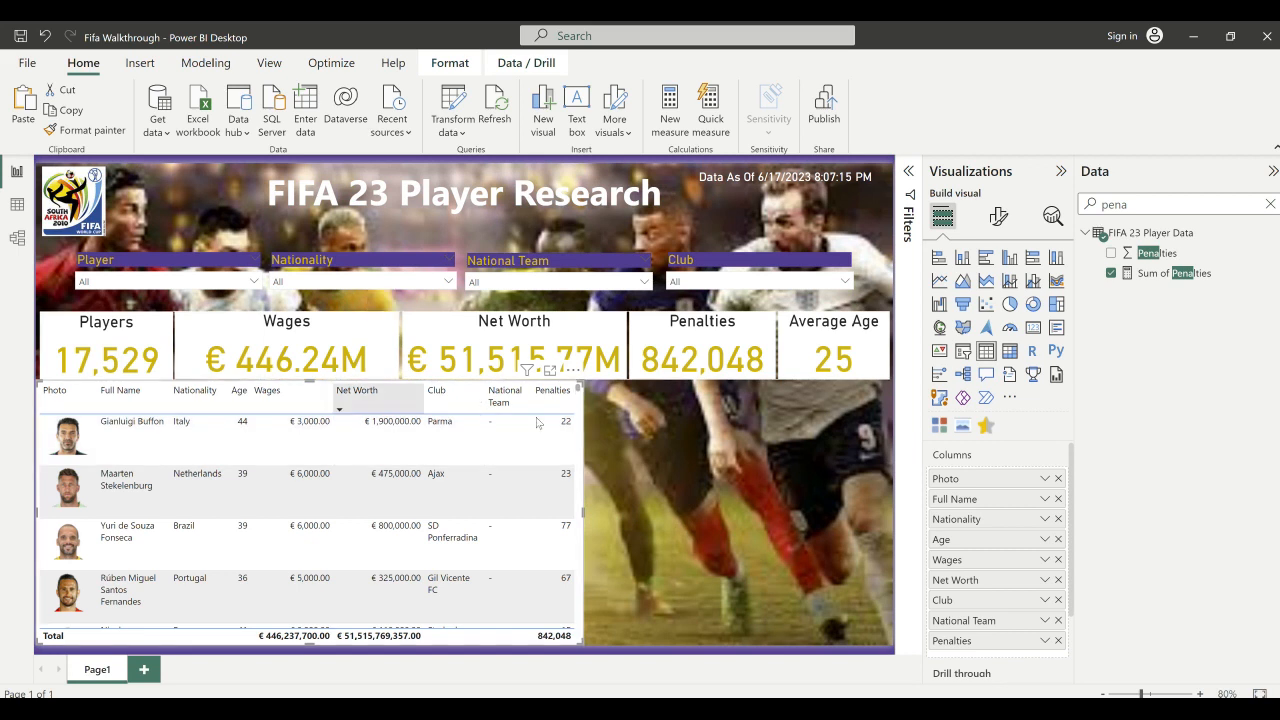
{"action": "left_click", "coordinate": [310, 390]}
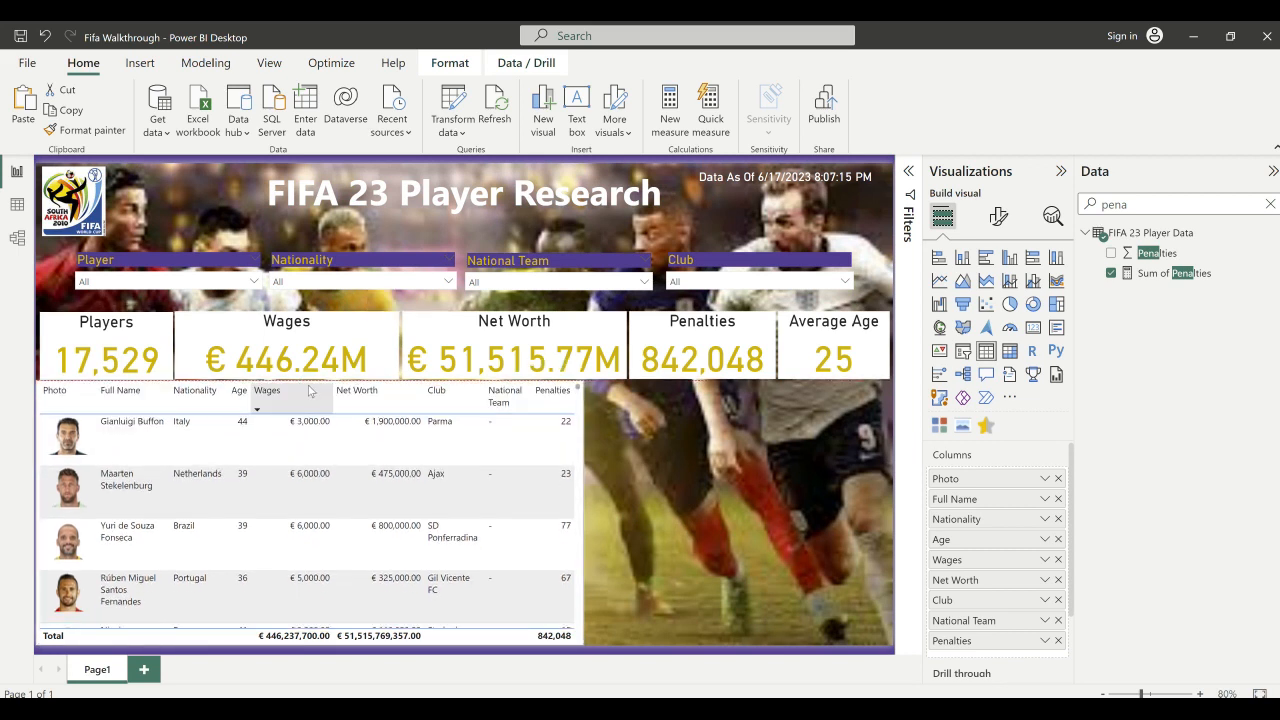
{"action": "left_click_drag", "start_coordinate": [309, 387], "coordinate": [309, 390]}
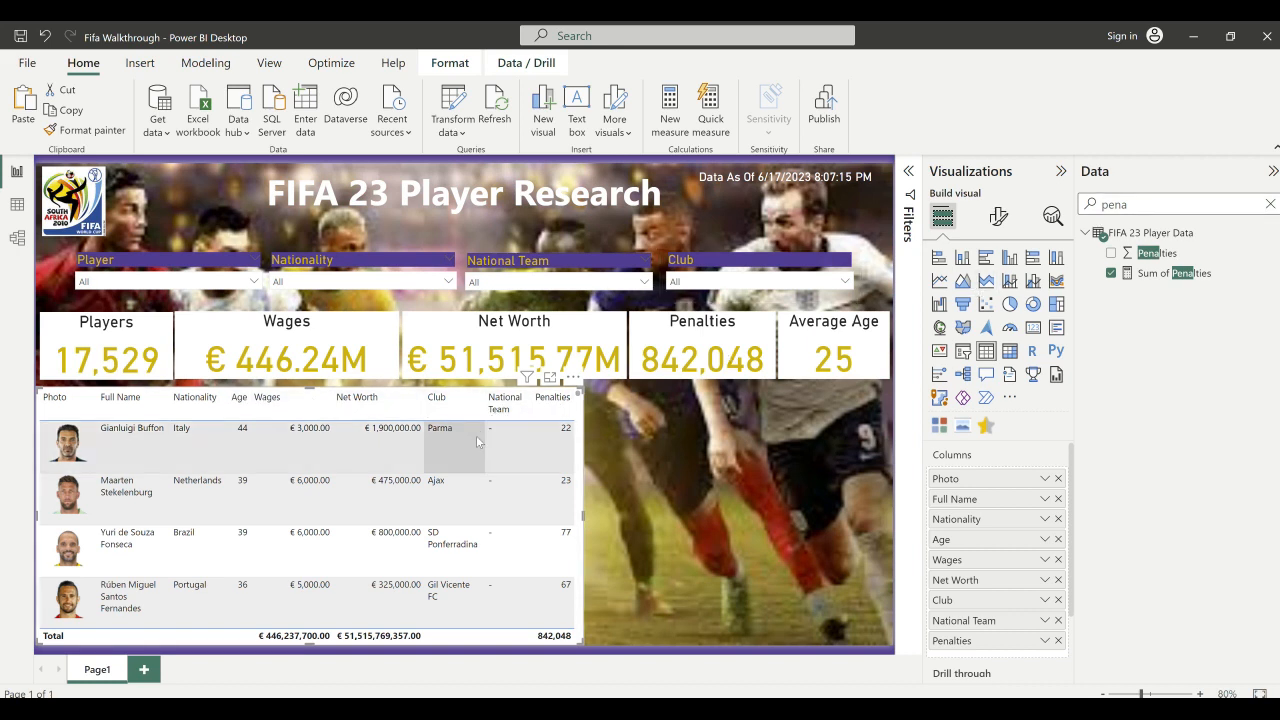
- Set the background color of the player table's column headers to a dark gold theme shade
{"action": "left_click", "coordinate": [999, 218]}
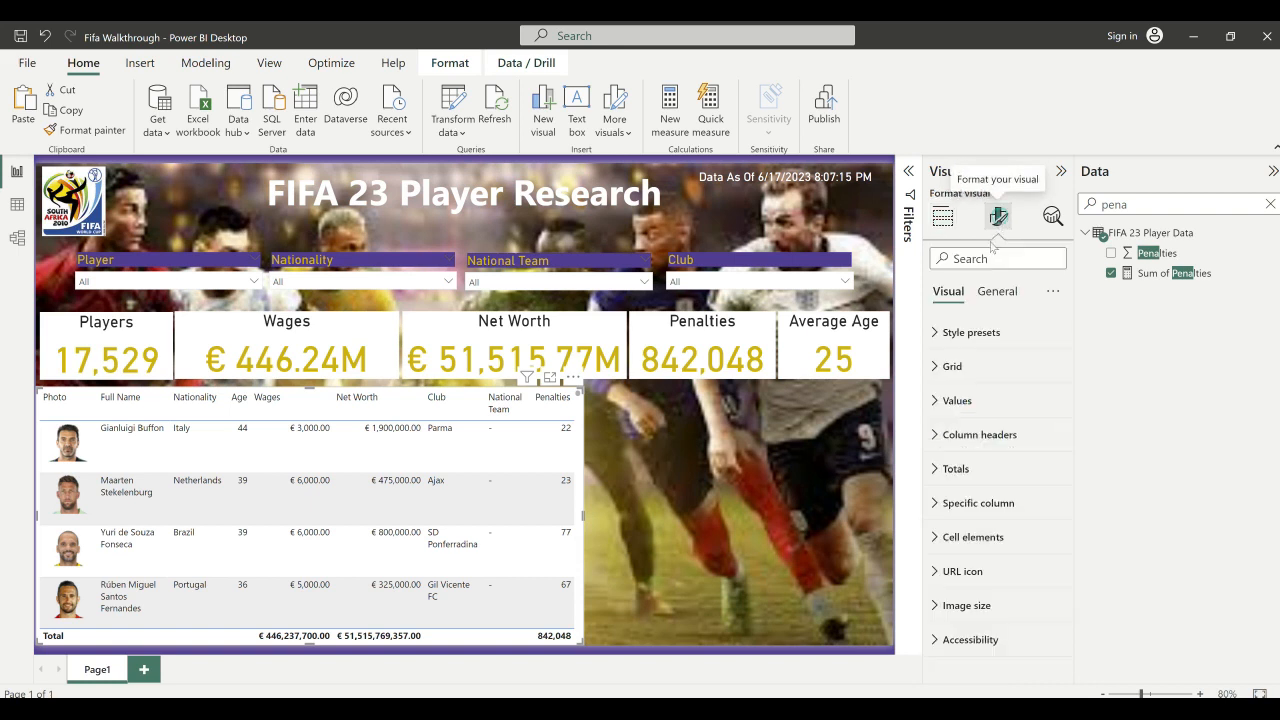
{"action": "left_click", "coordinate": [976, 433]}
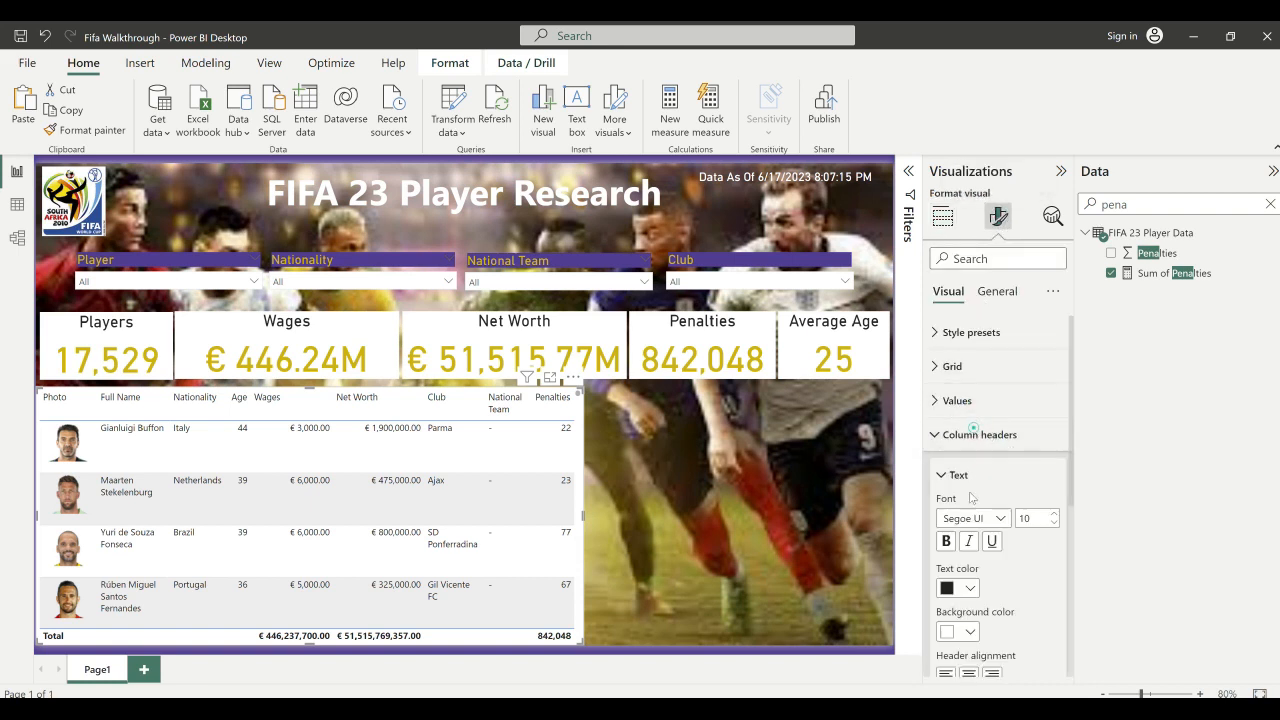
{"action": "scroll", "coordinate": [1014, 573], "scroll_direction": "down", "scroll_amount": 2}
{"action": "scroll", "coordinate": [1014, 573], "scroll_direction": "down", "scroll_amount": 3}
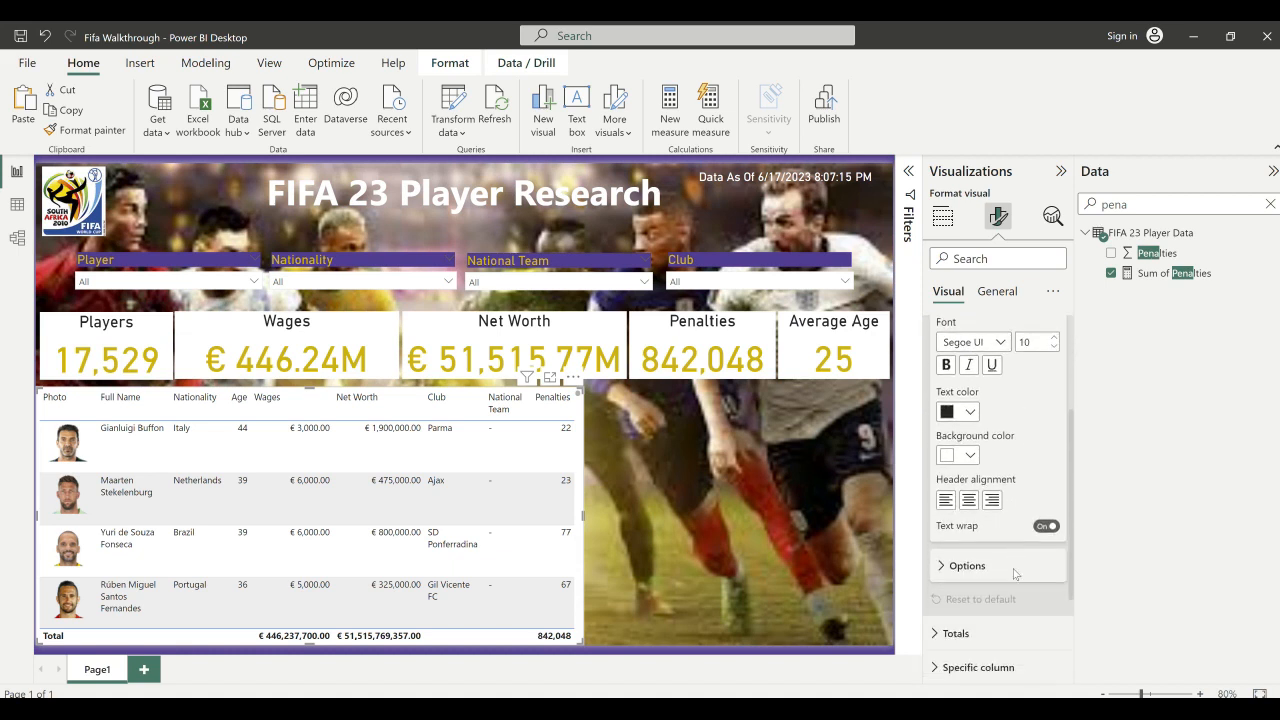
{"action": "scroll", "coordinate": [1014, 573], "scroll_direction": "up", "scroll_amount": 3}
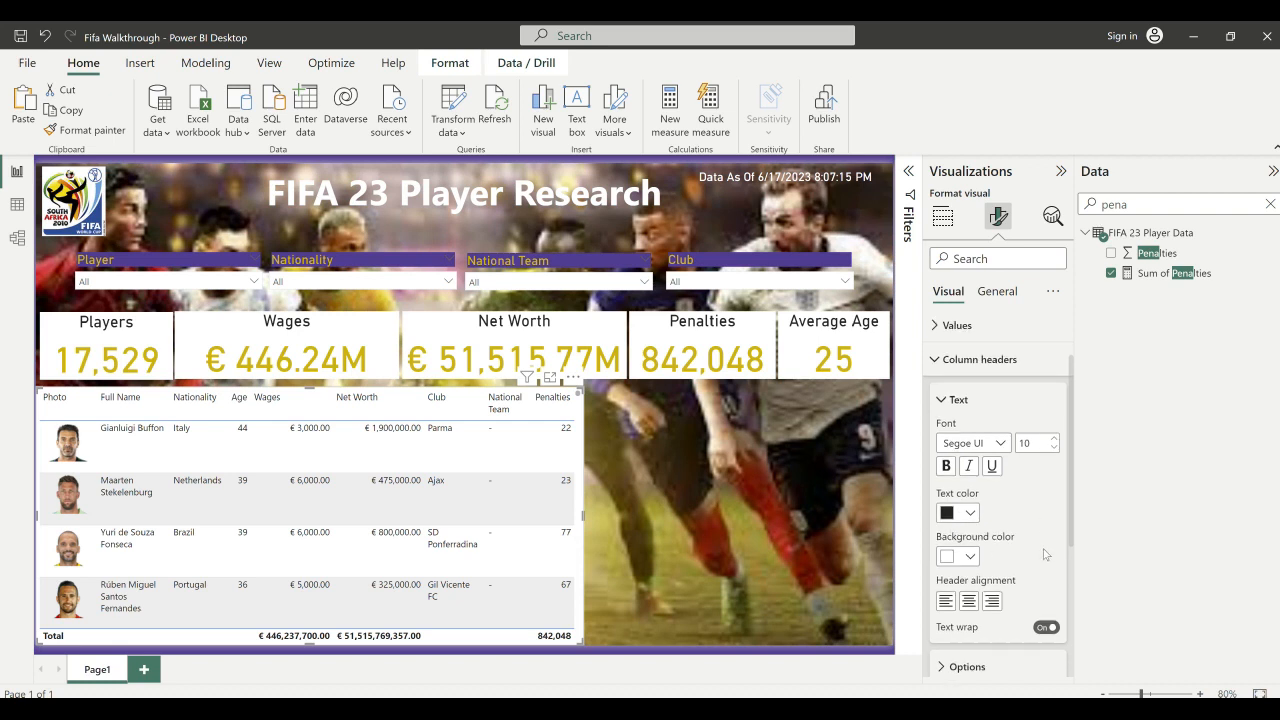
{"action": "scroll", "coordinate": [1043, 556], "scroll_direction": "up", "scroll_amount": 1}
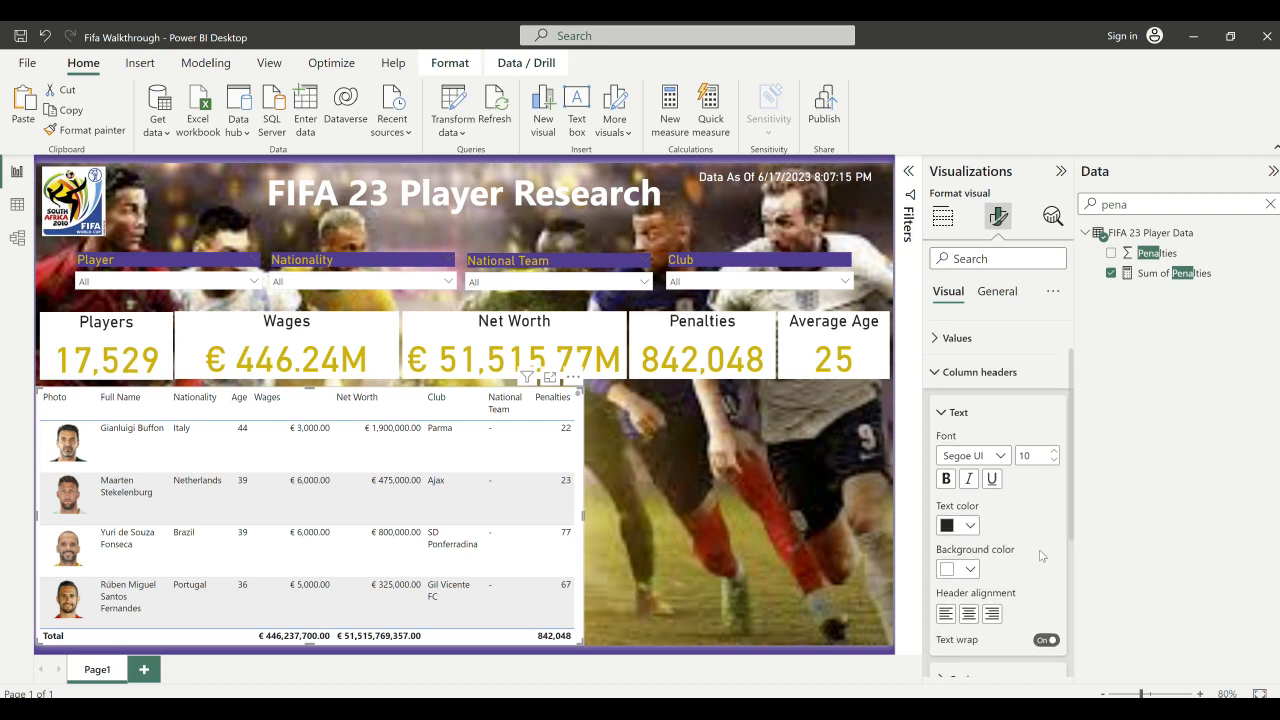
{"action": "left_click", "coordinate": [970, 569]}
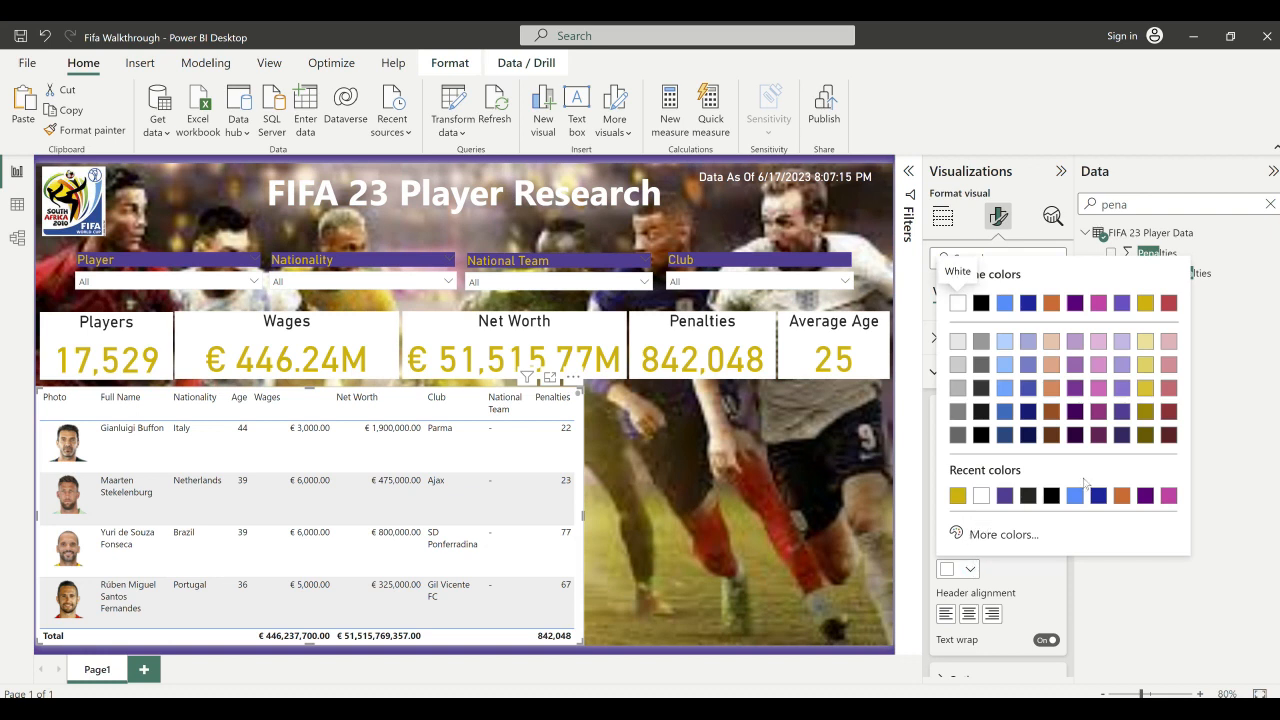
{"action": "left_click", "coordinate": [1146, 412]}
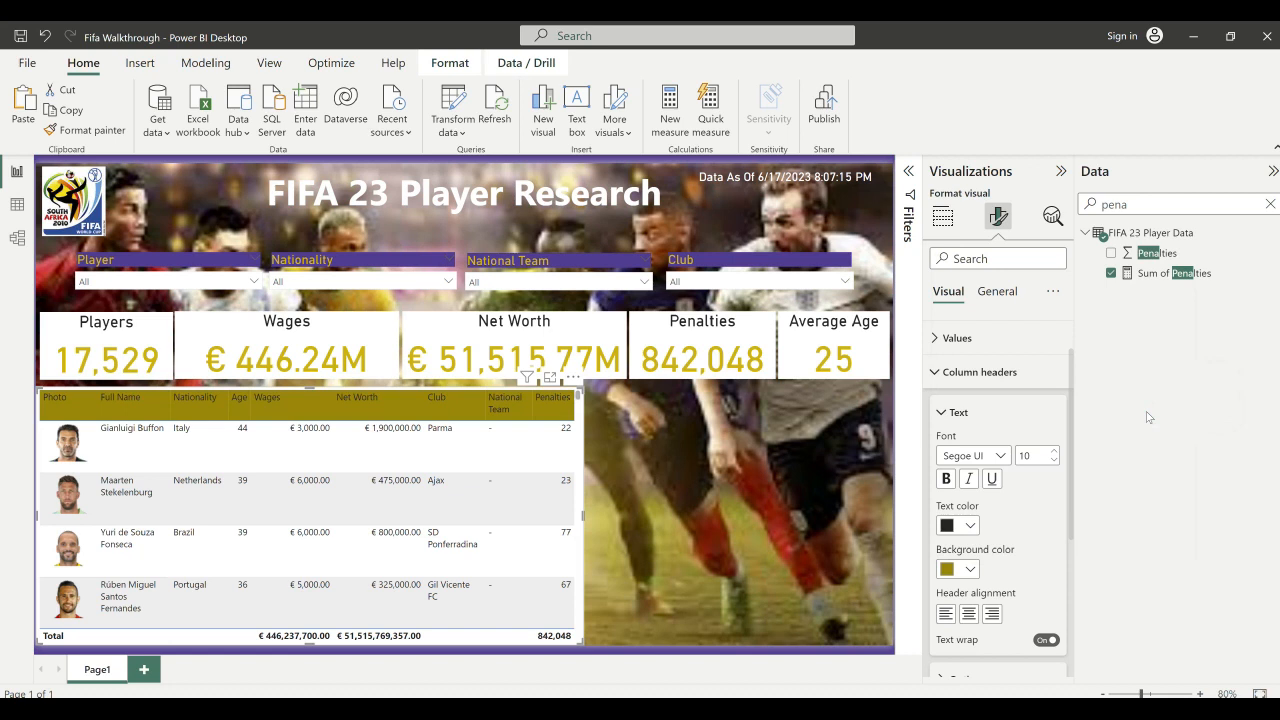
- Make the player table's column header text white and bold, and widen the table visual slightly to fit its columns
{"action": "left_click", "coordinate": [970, 525]}
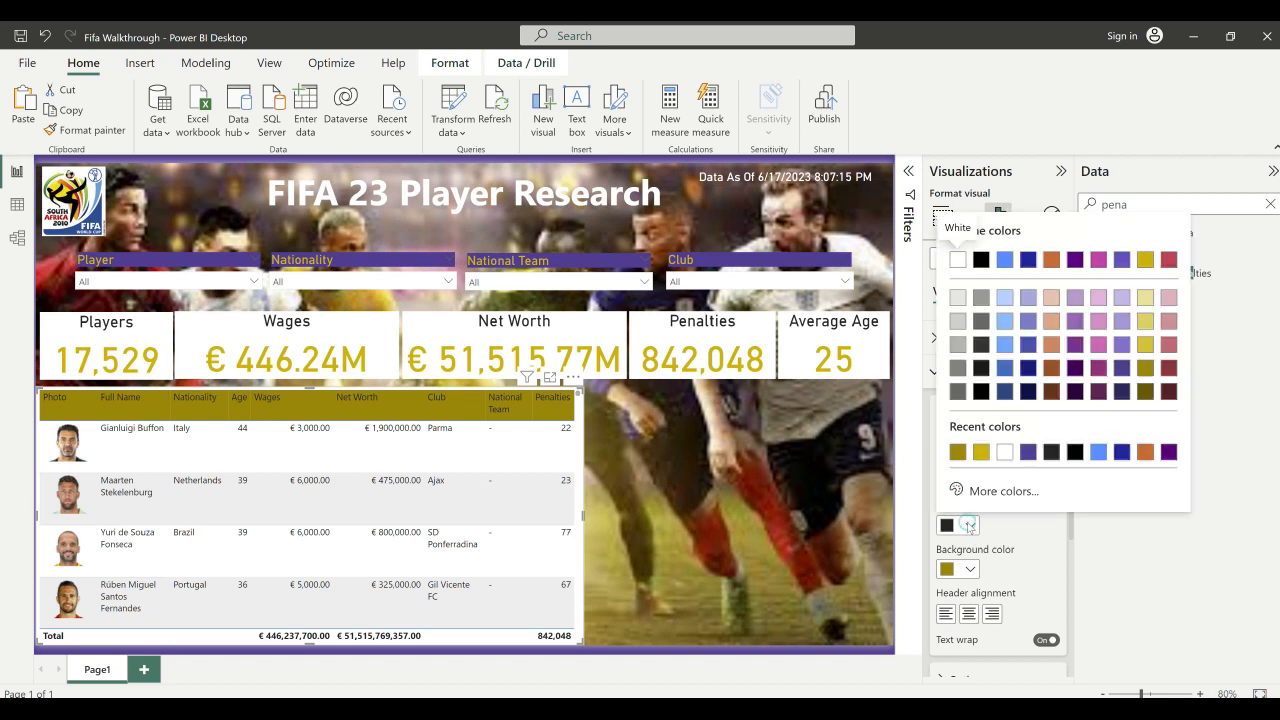
{"action": "left_click", "coordinate": [1003, 452]}
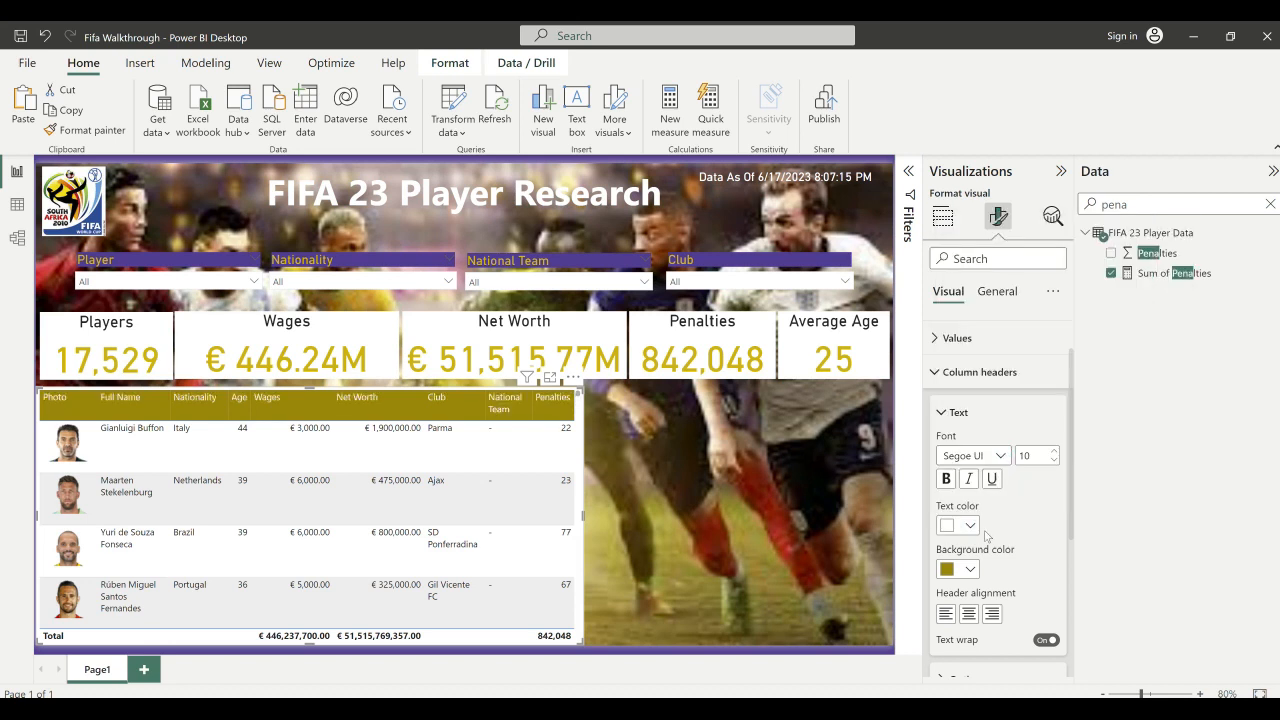
{"action": "left_click", "coordinate": [947, 480]}
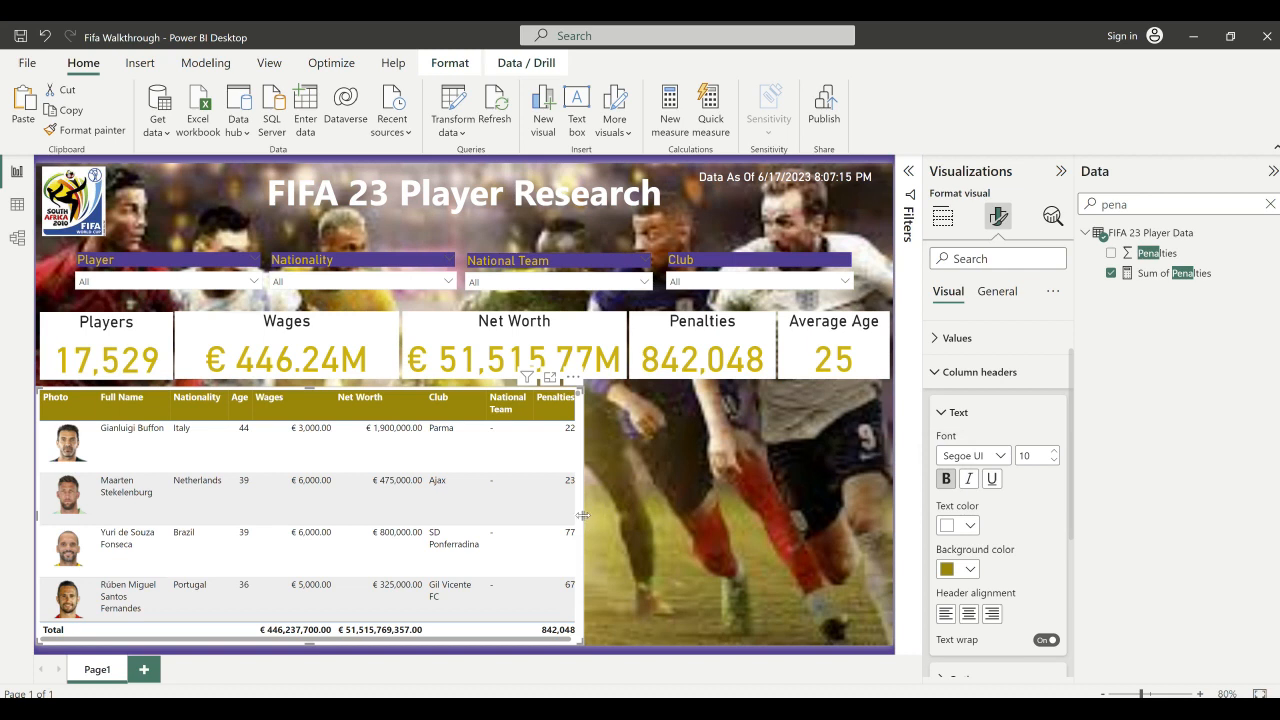
{"action": "left_click_drag", "start_coordinate": [581, 514], "coordinate": [588, 518]}
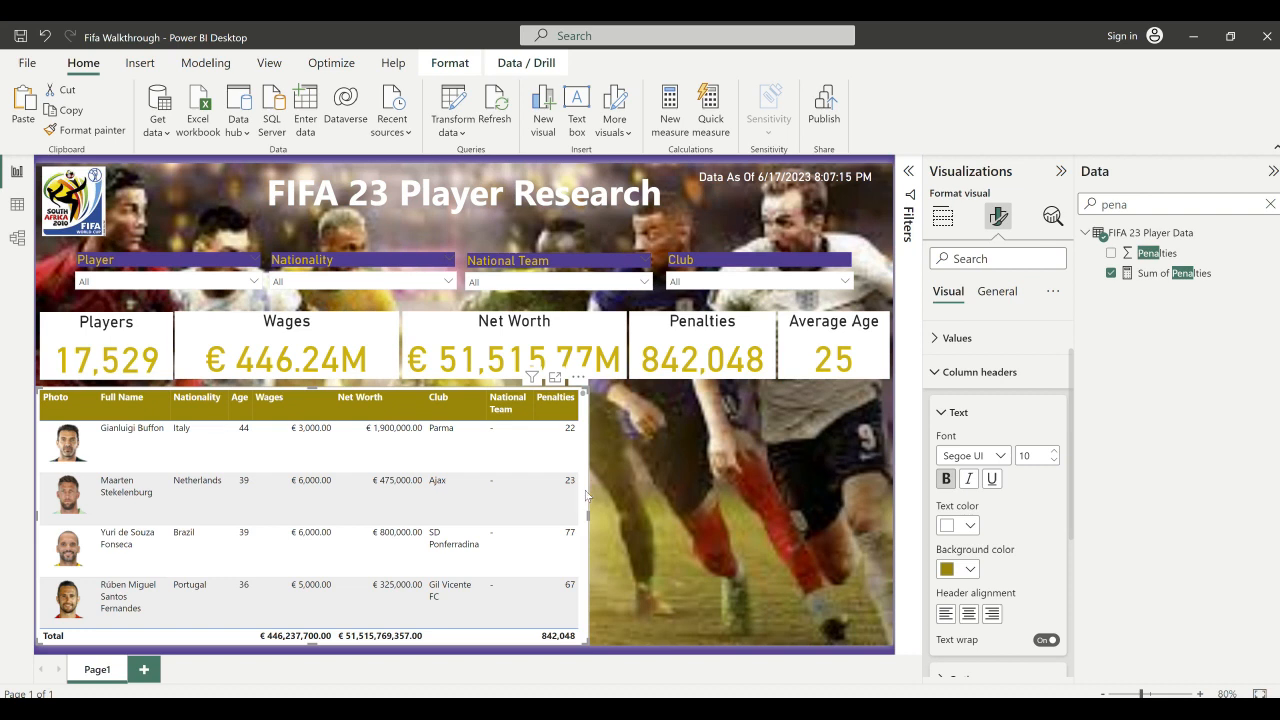
- Switch to the Fifa 23 Player Research report to examine its player table styling, and return to Fifa Walkthrough
{"action": "left_click", "coordinate": [632, 485]}
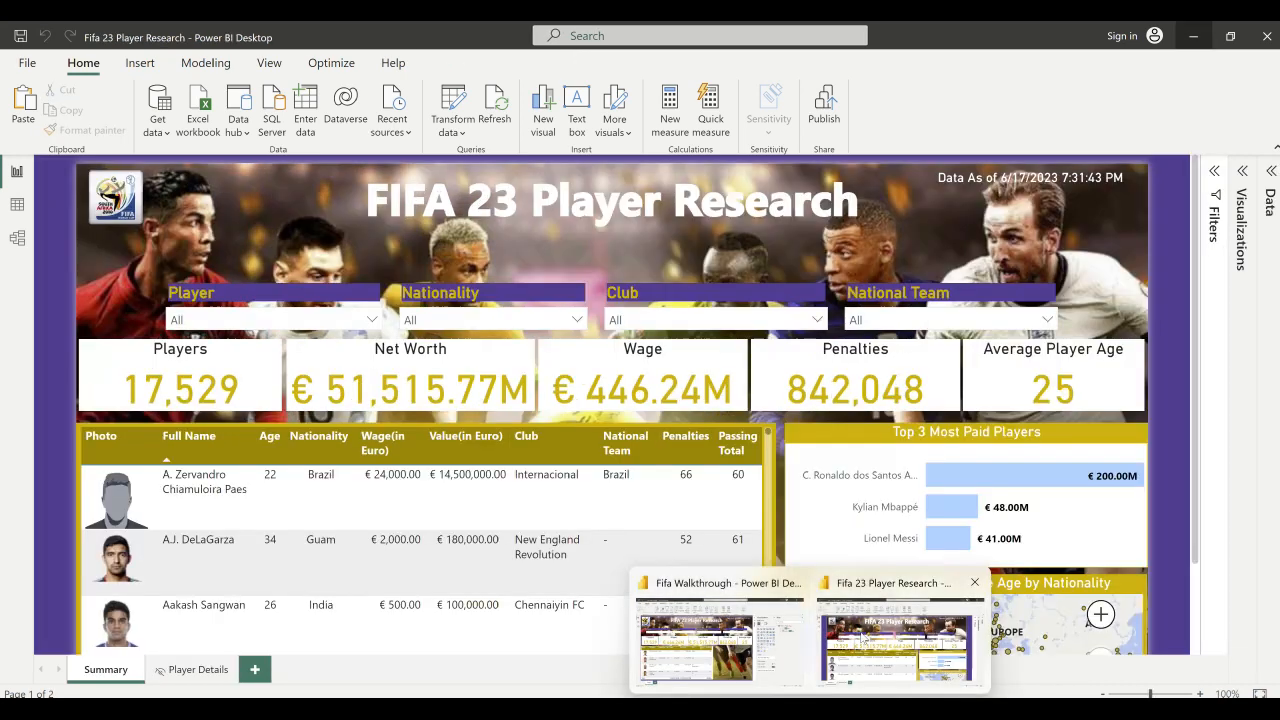
{"action": "left_click", "coordinate": [864, 638]}
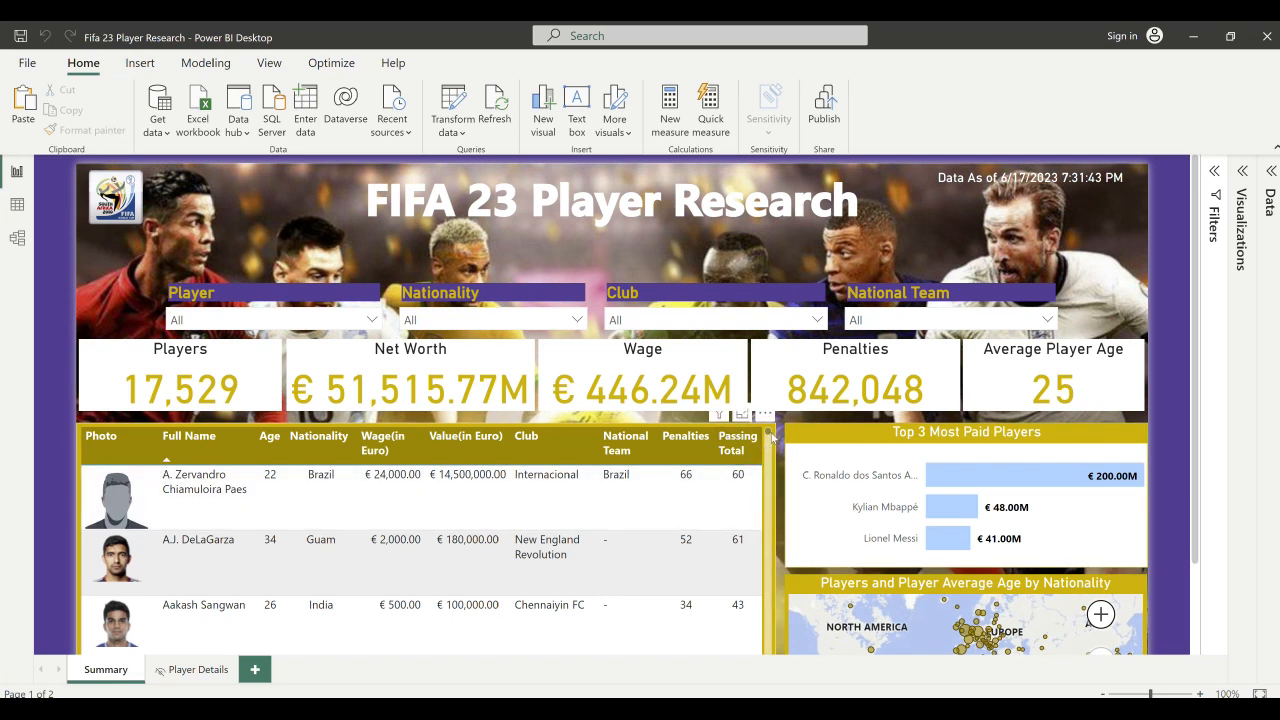
{"action": "left_click", "coordinate": [1193, 36]}
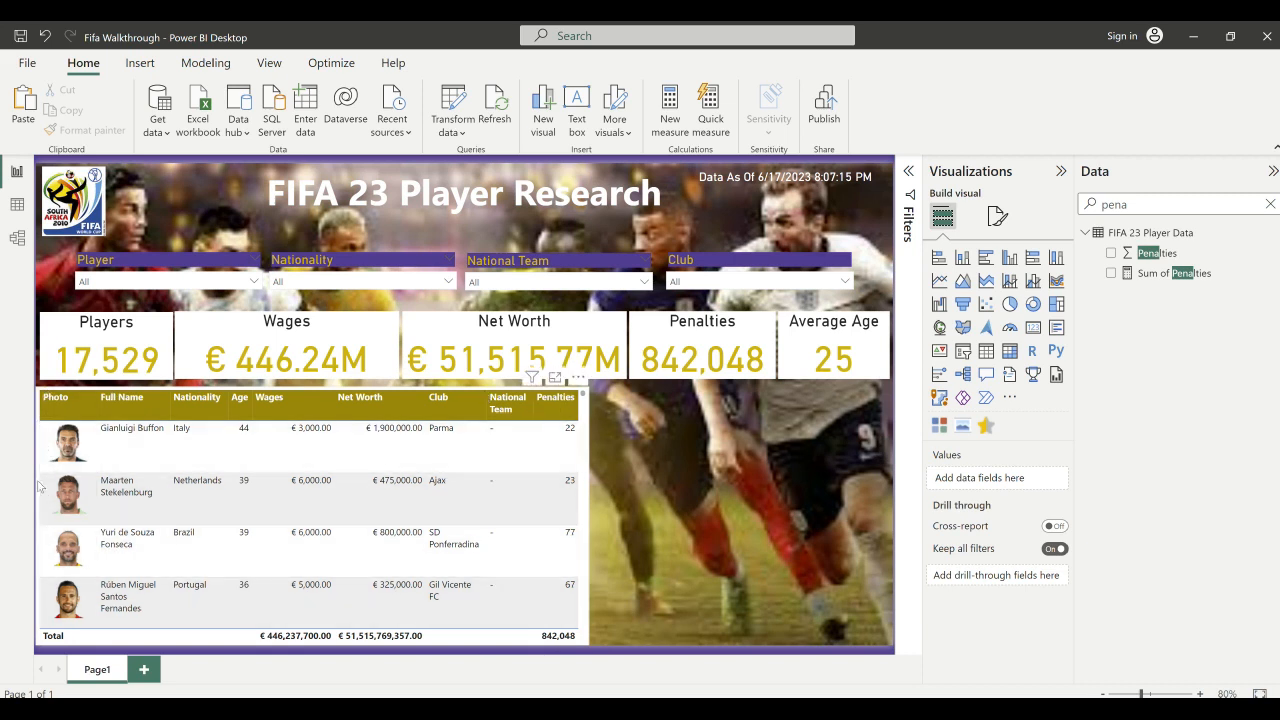
- Turn on the visual border for the player table and set its color to the recently used gold
{"action": "left_click", "coordinate": [584, 396]}
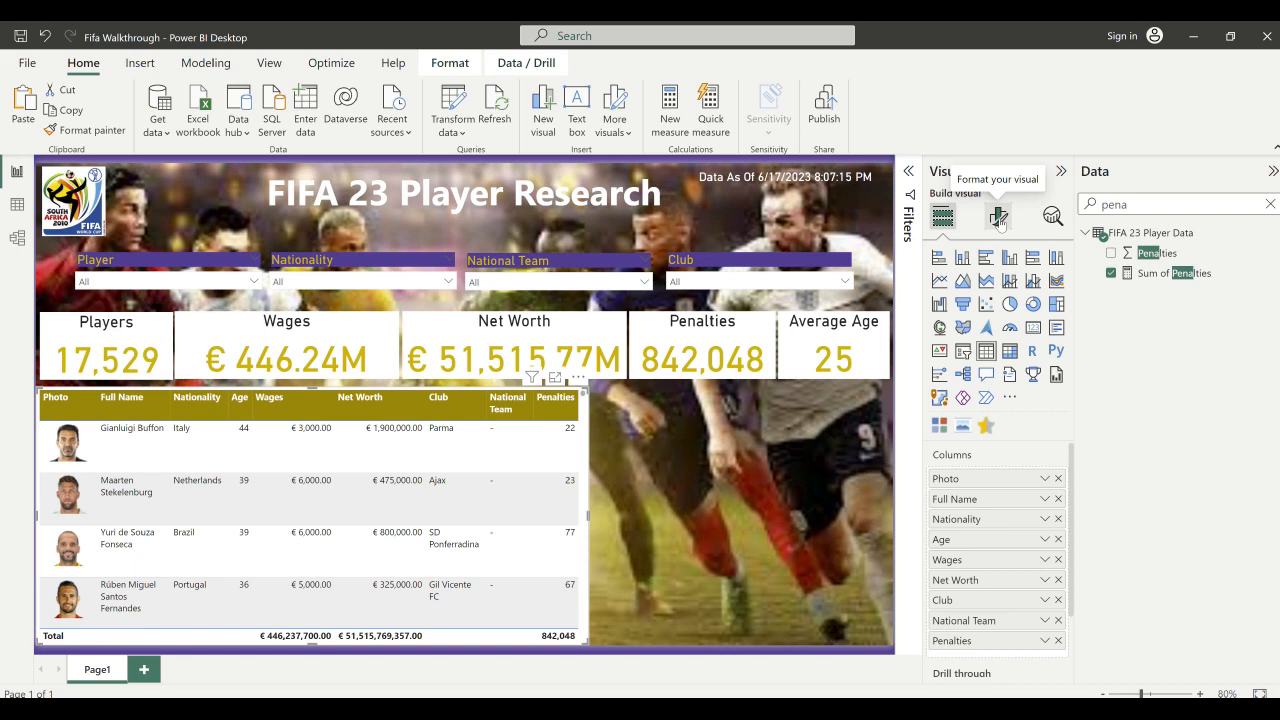
{"action": "left_click", "coordinate": [999, 219]}
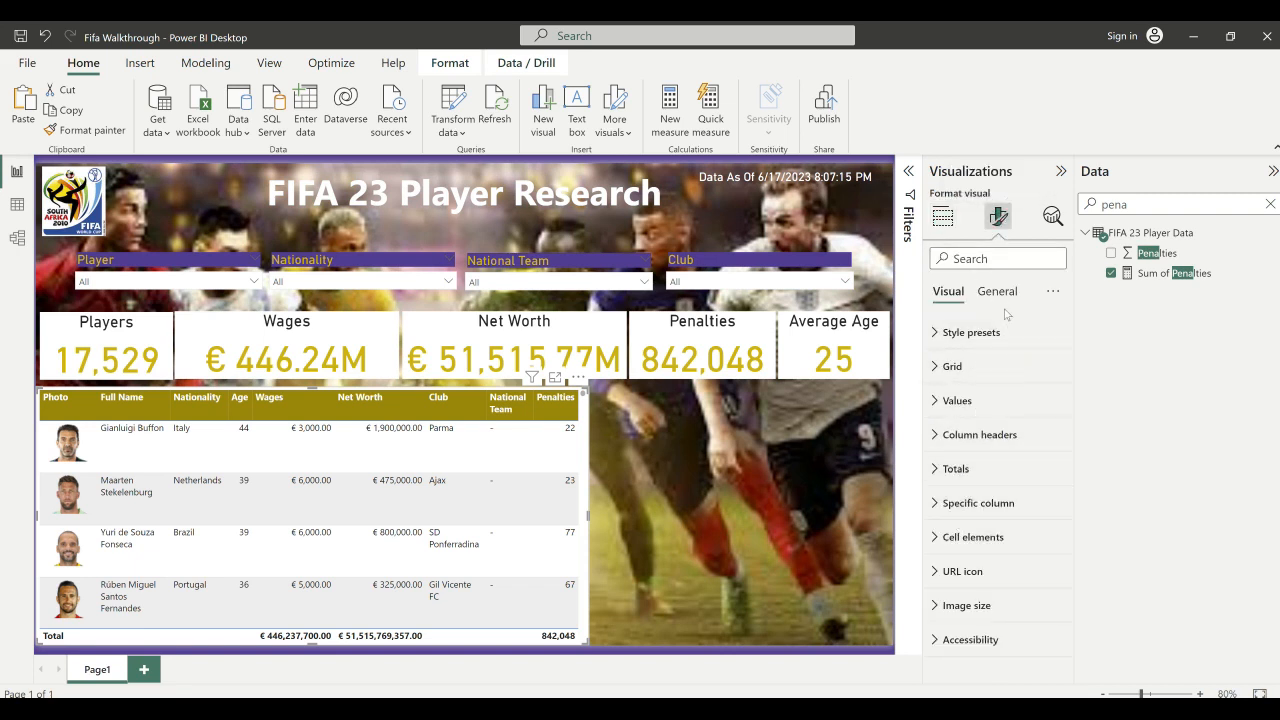
{"action": "left_click", "coordinate": [998, 295]}
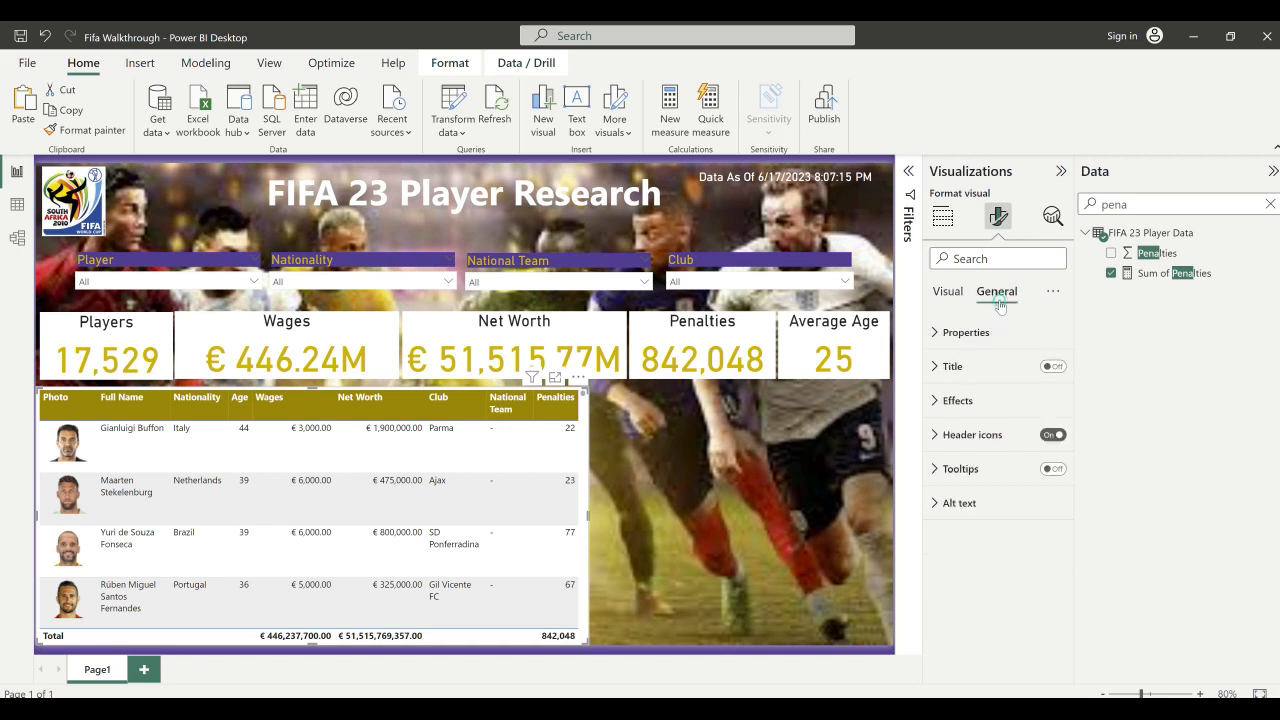
{"action": "left_click", "coordinate": [966, 400]}
{"action": "left_click", "coordinate": [1046, 440]}
{"action": "scroll", "coordinate": [1046, 520], "scroll_direction": "down", "scroll_amount": 1}
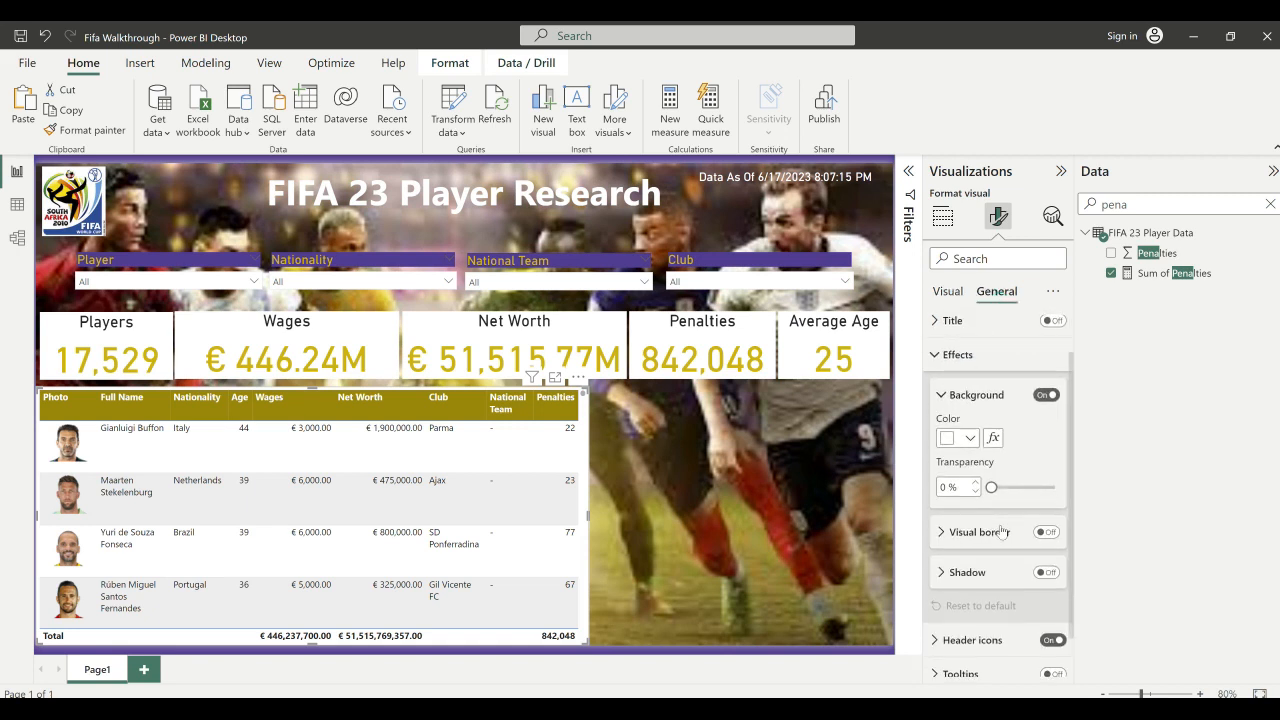
{"action": "left_click", "coordinate": [1046, 532]}
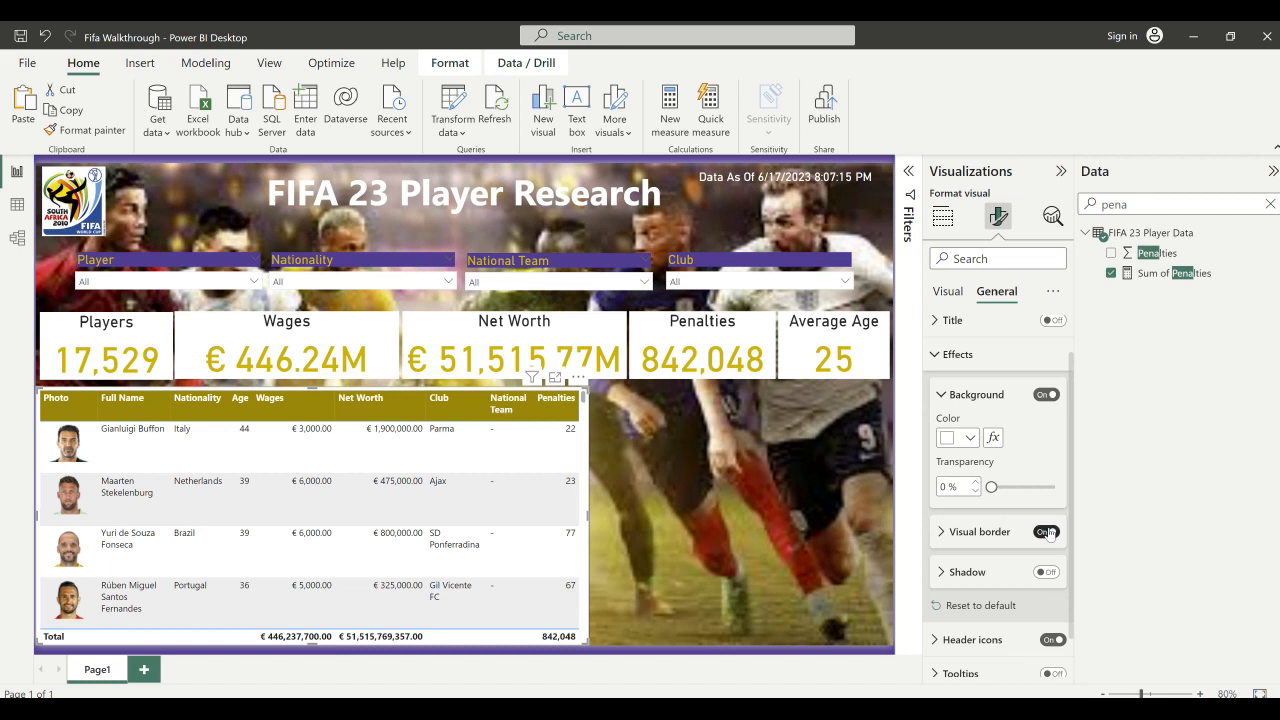
{"action": "left_click", "coordinate": [955, 532]}
{"action": "scroll", "coordinate": [966, 510], "scroll_direction": "down", "scroll_amount": 2}
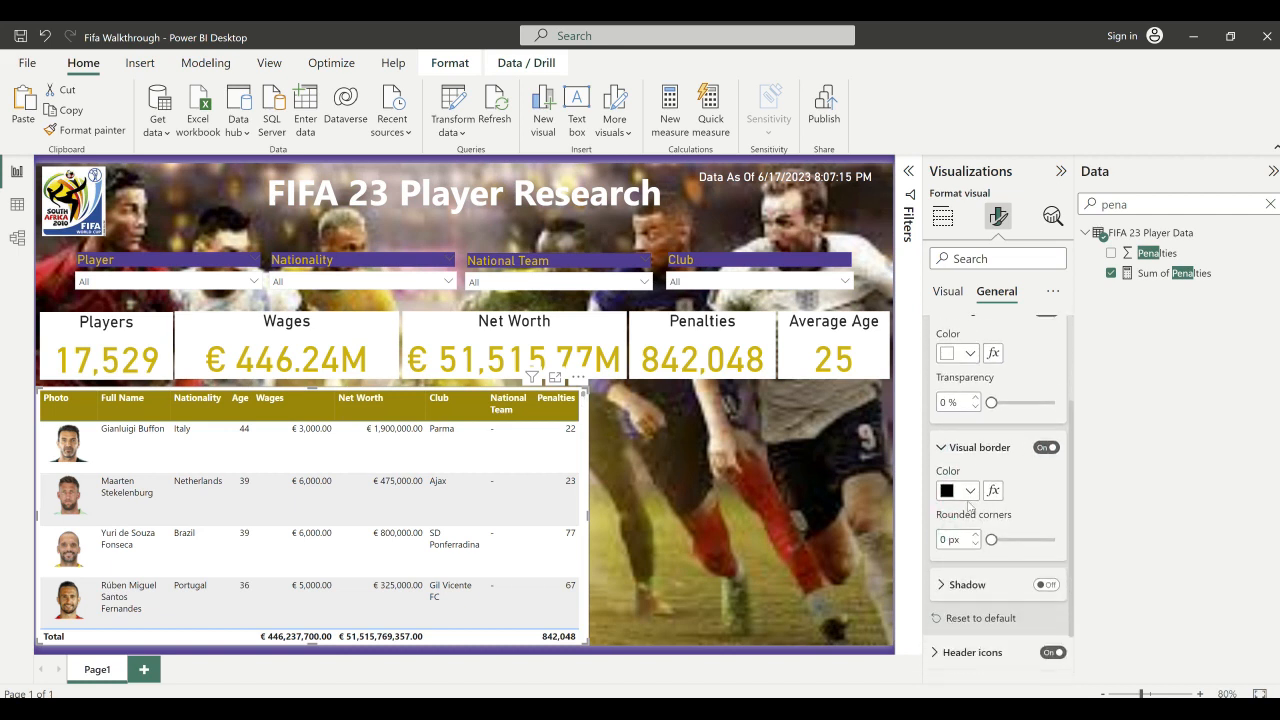
{"action": "left_click", "coordinate": [968, 491]}
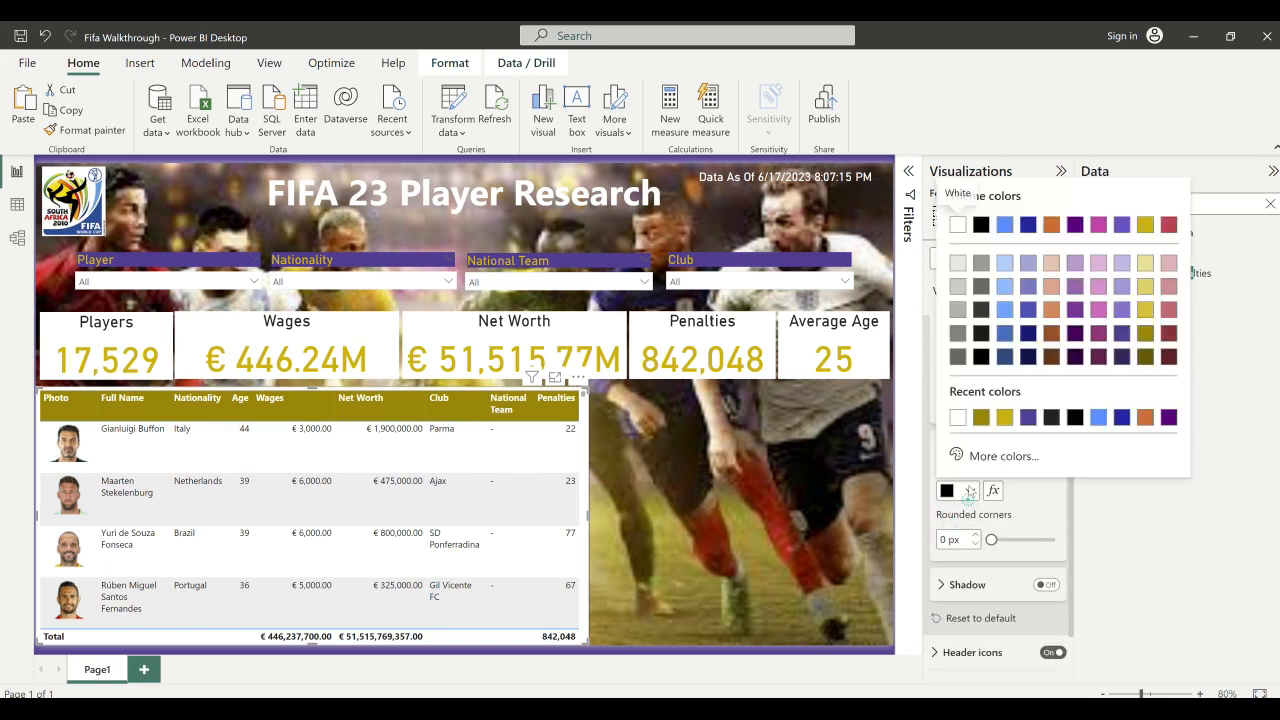
{"action": "left_click", "coordinate": [1005, 419]}
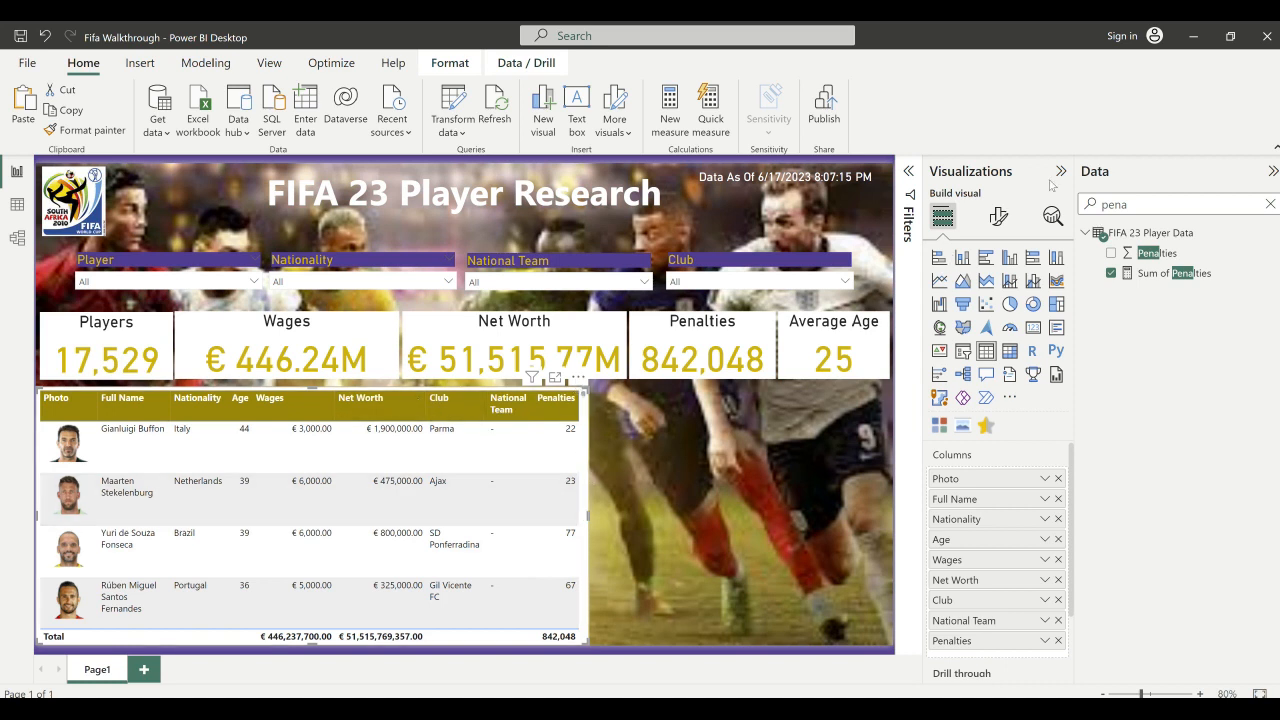
- Set the player table's overall visual background color to the recently used gold
{"action": "left_click", "coordinate": [998, 216]}
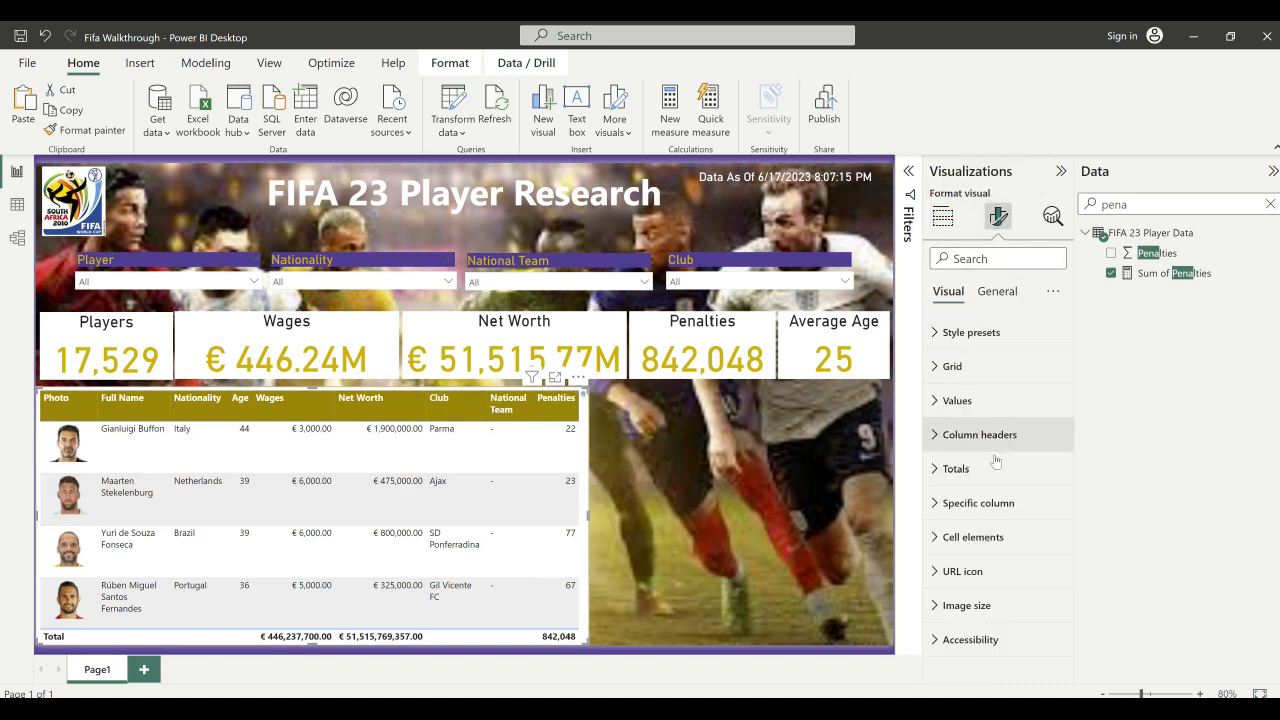
{"action": "left_click", "coordinate": [997, 291]}
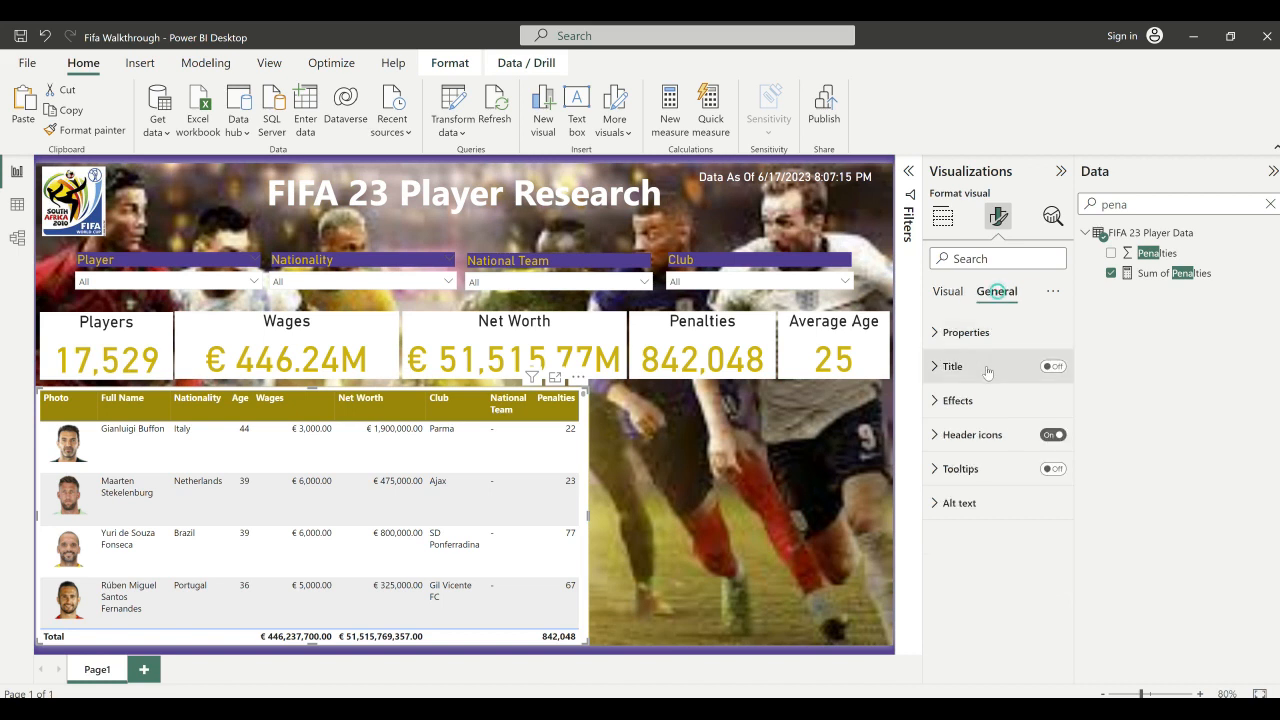
{"action": "left_click", "coordinate": [972, 402]}
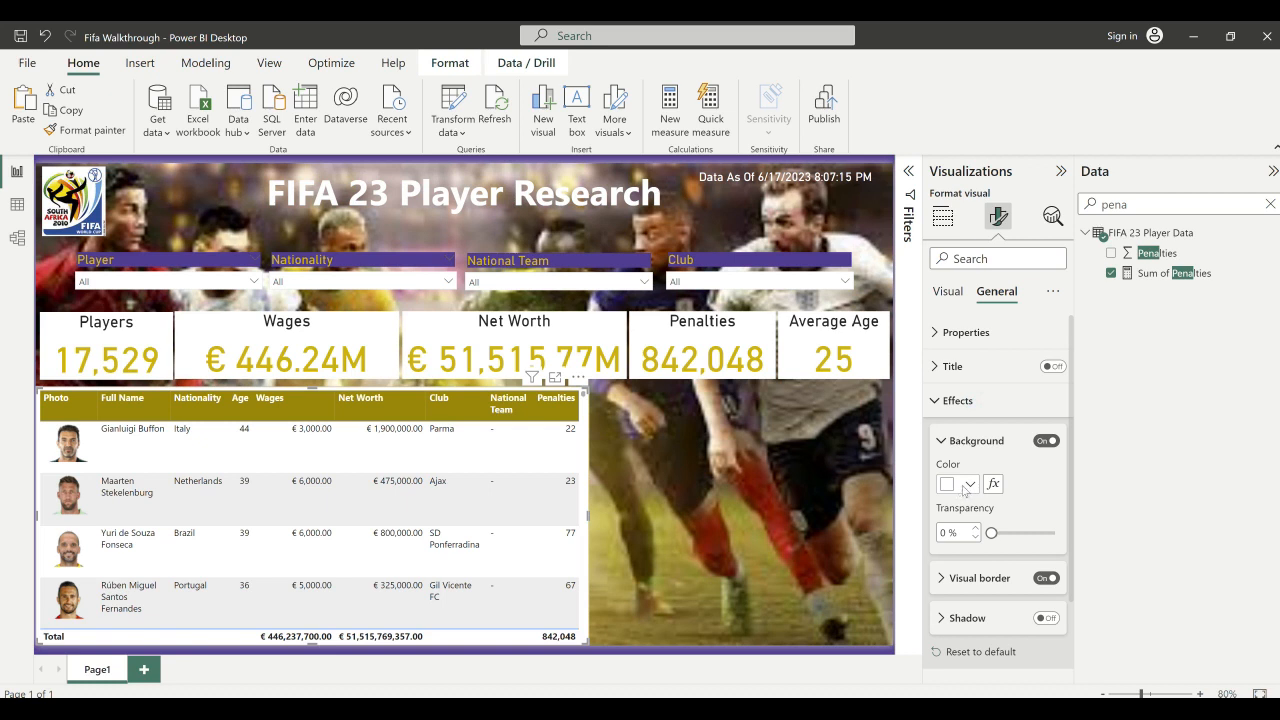
{"action": "left_click", "coordinate": [964, 486]}
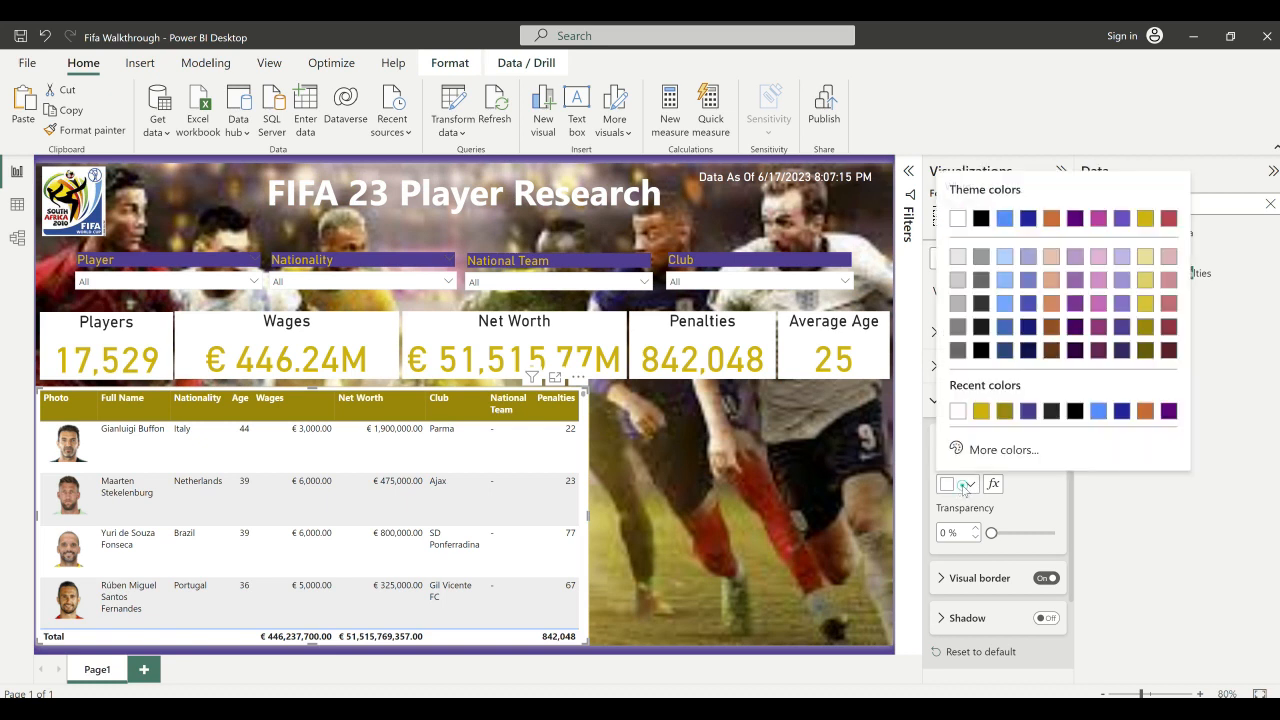
{"action": "left_click", "coordinate": [982, 412]}
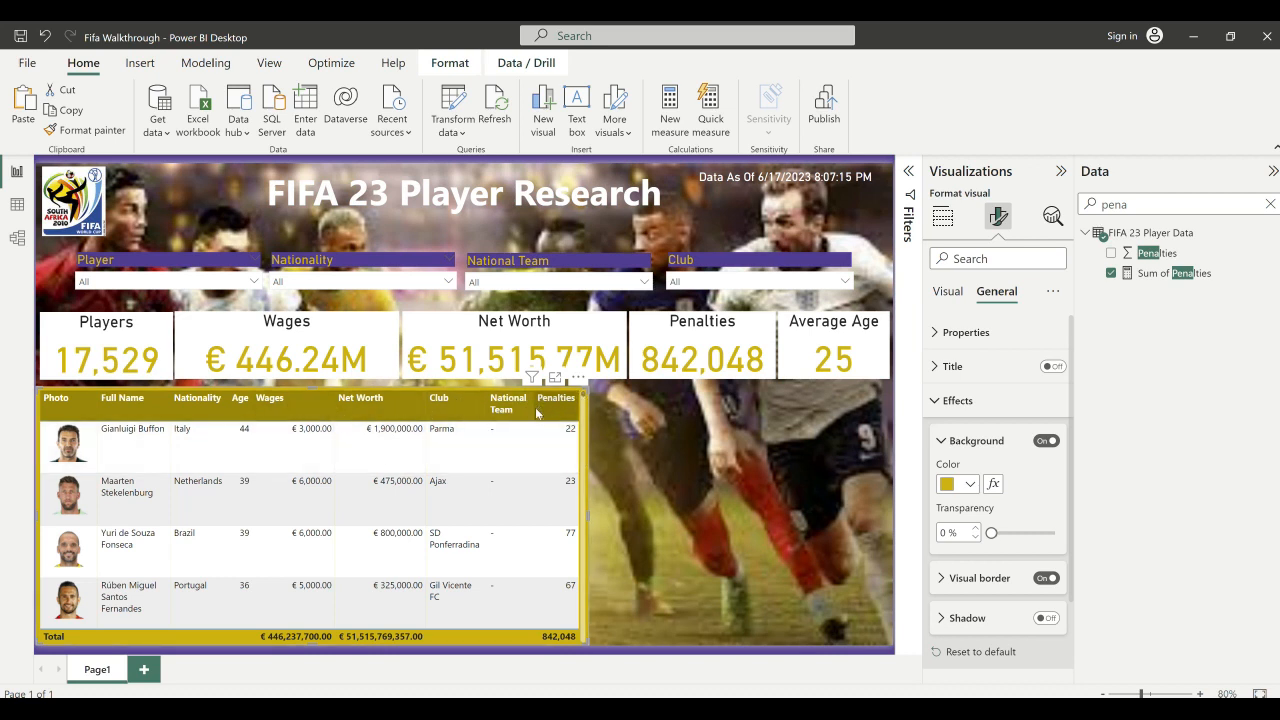
- Set the table's column header font size to 11, and widen the Nationality column and the table visual to fit
{"action": "left_click", "coordinate": [958, 292]}
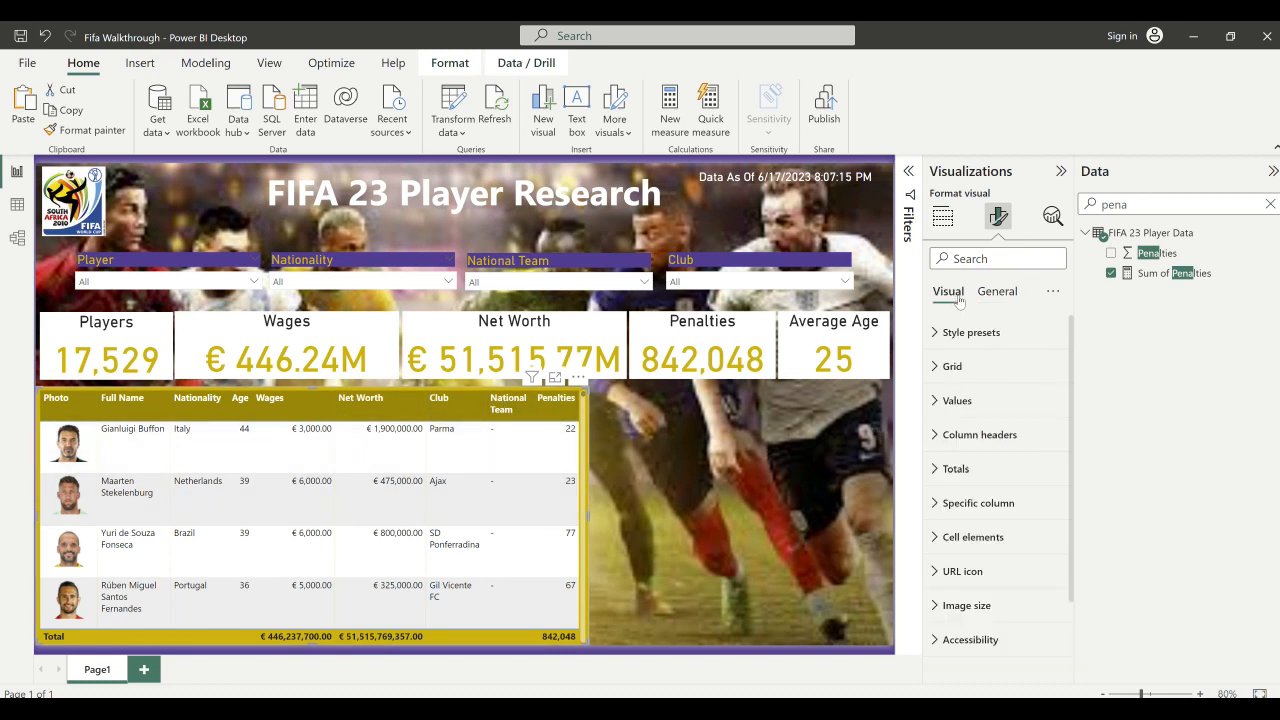
{"action": "left_click", "coordinate": [980, 436]}
{"action": "scroll", "coordinate": [1020, 540], "scroll_direction": "down", "scroll_amount": 1}
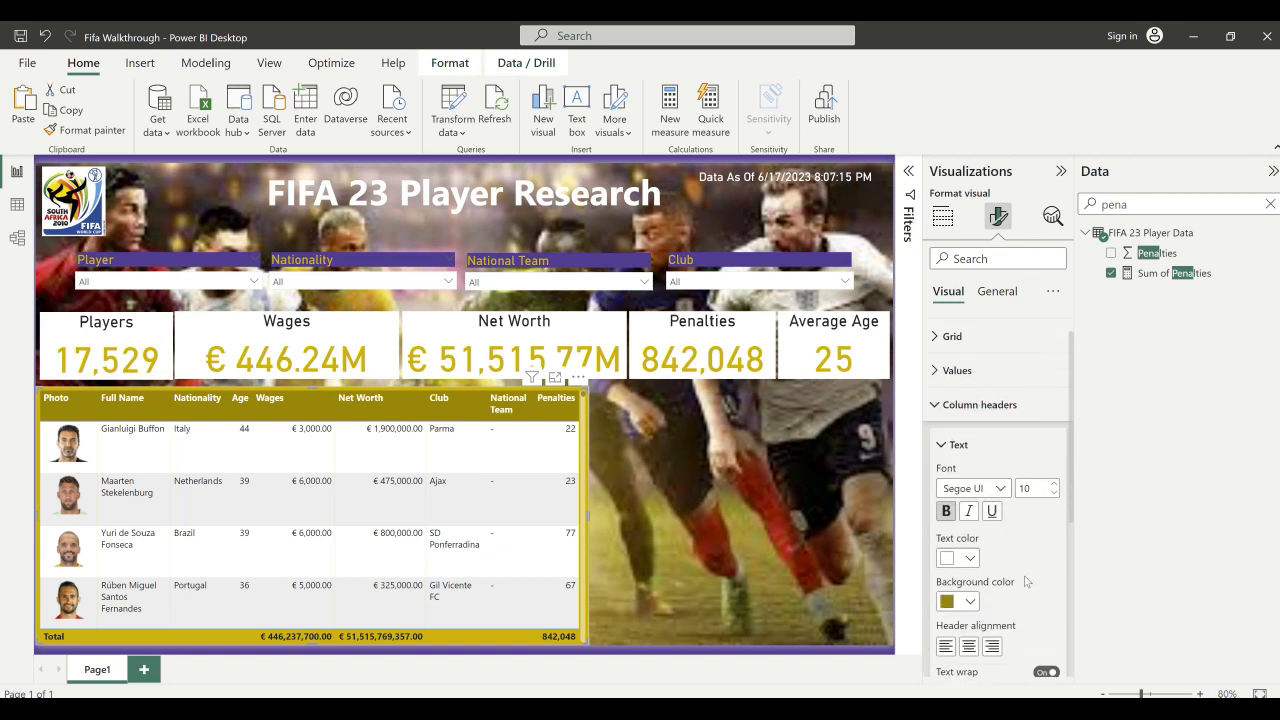
{"action": "left_click", "coordinate": [1055, 473]}
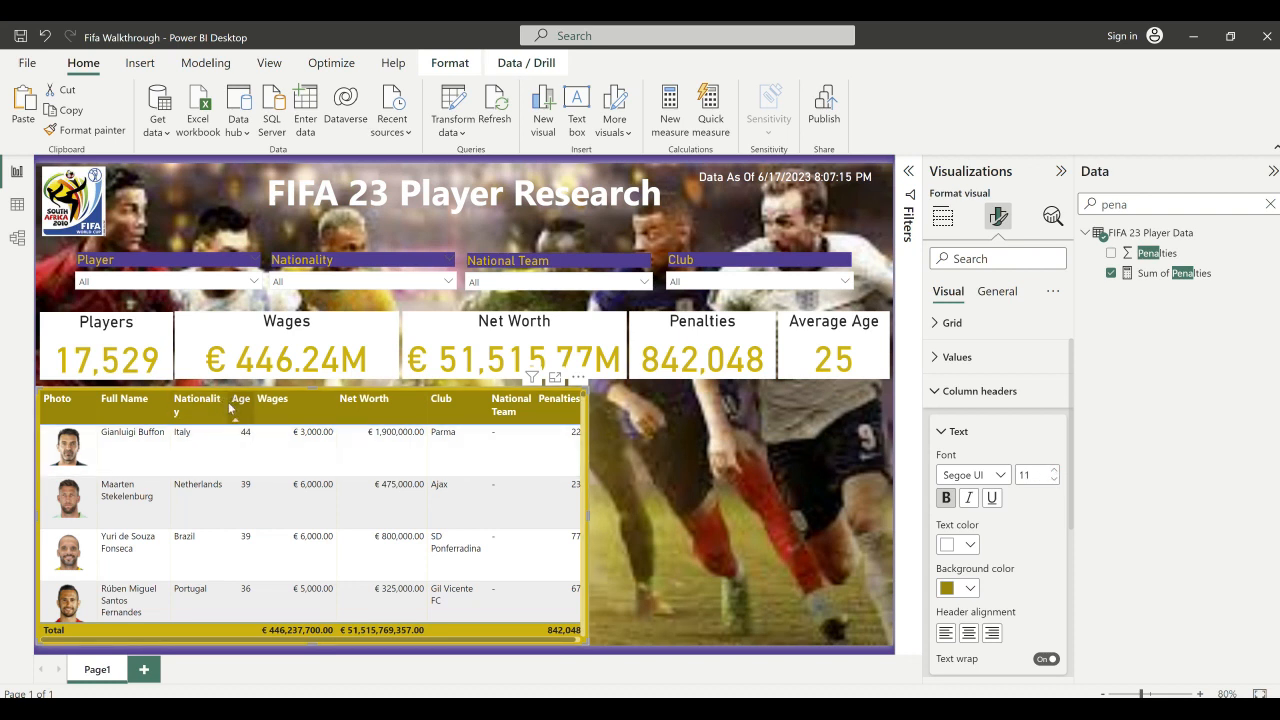
{"action": "left_click_drag", "start_coordinate": [227, 402], "coordinate": [238, 402]}
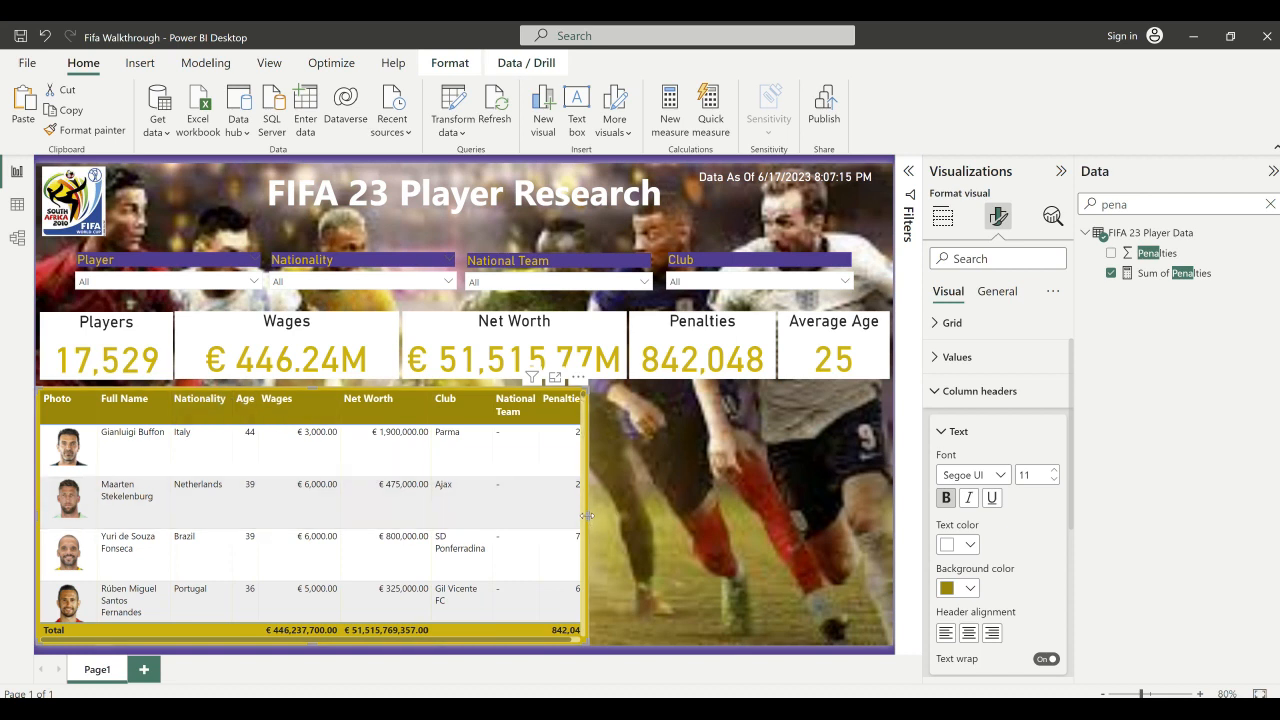
{"action": "left_click_drag", "start_coordinate": [590, 516], "coordinate": [599, 517]}
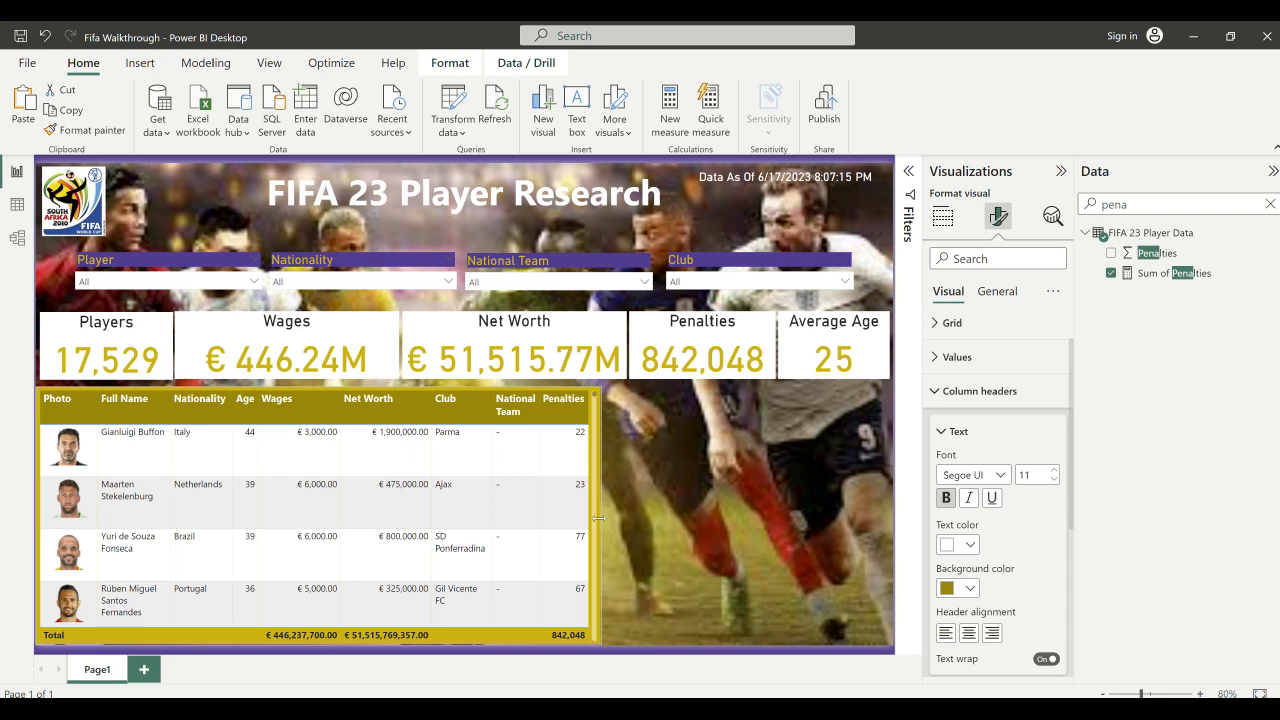
- Add a stacked bar chart beside the player table and stretch it to the page's outer edge below the KPI cards
{"action": "left_click", "coordinate": [674, 471]}
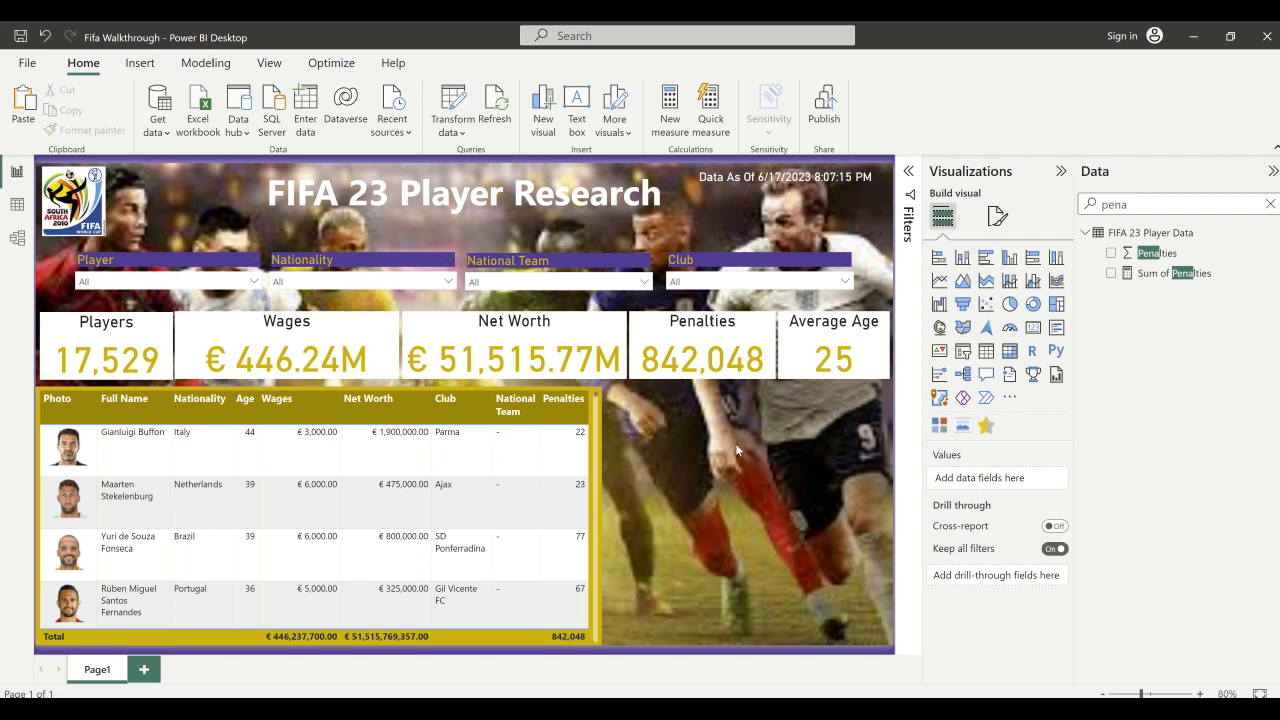
{"action": "left_click", "coordinate": [939, 258]}
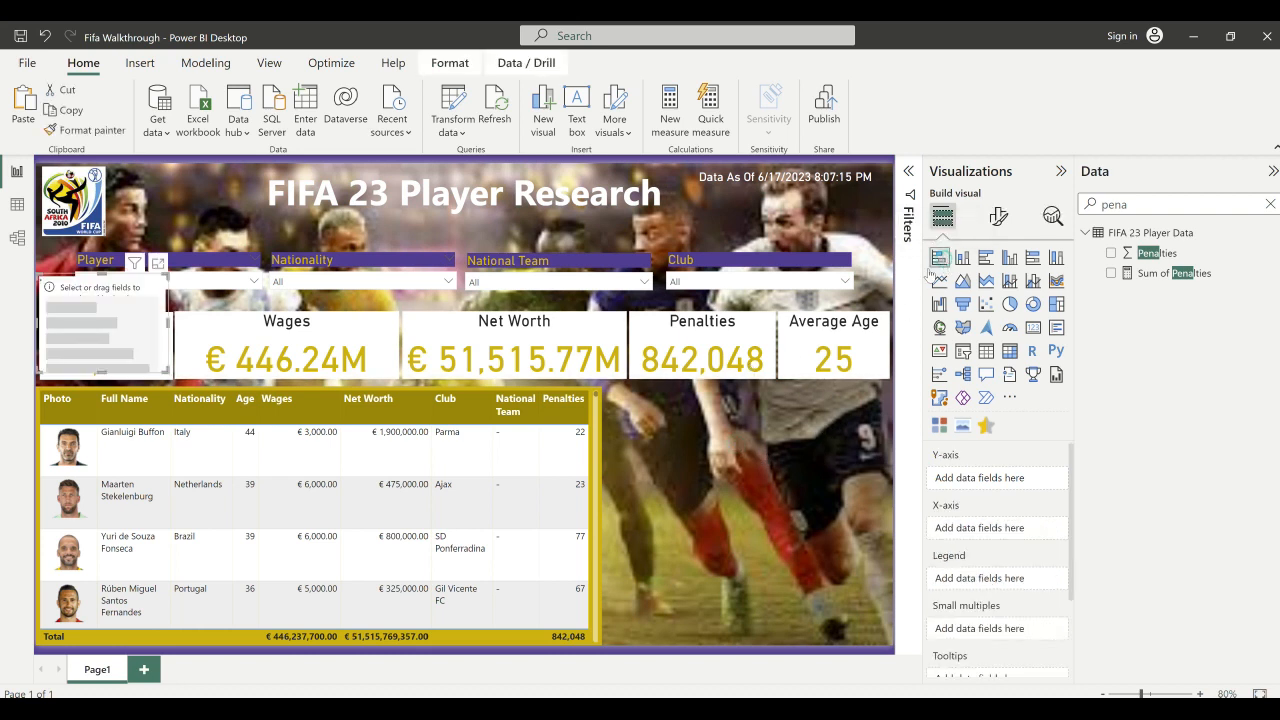
{"action": "left_click_drag", "start_coordinate": [54, 334], "coordinate": [620, 436]}
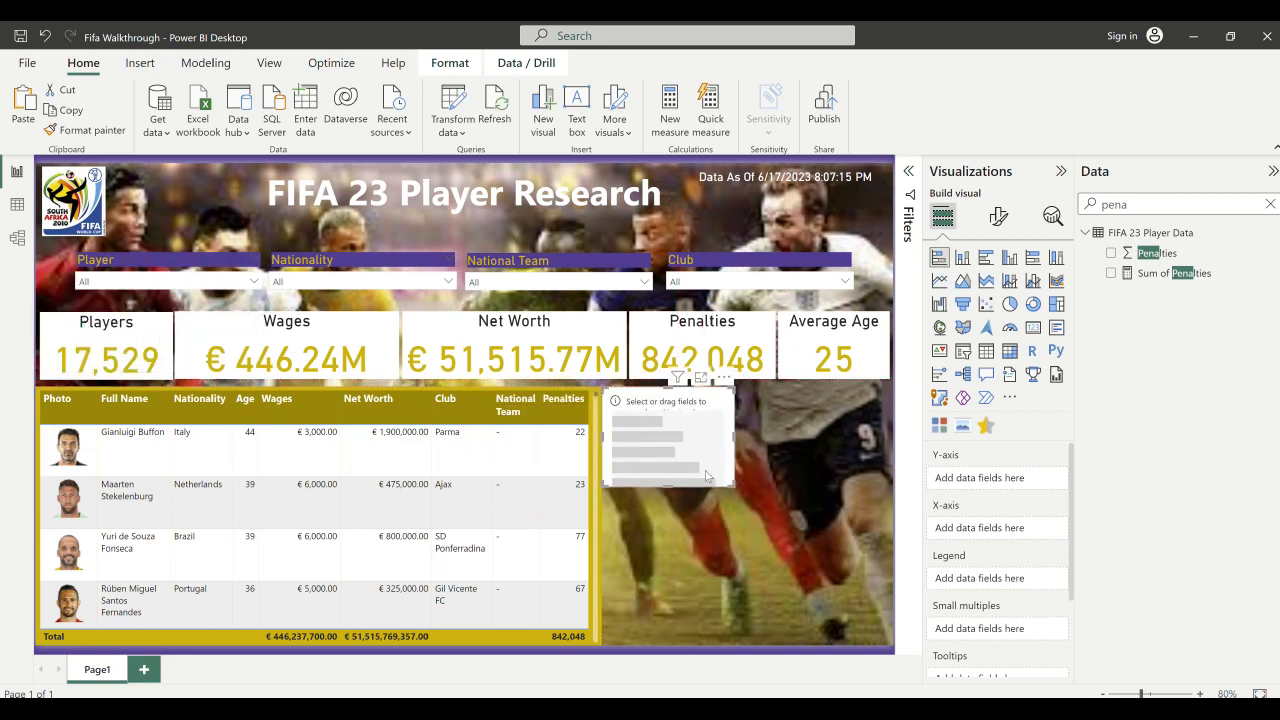
{"action": "left_click_drag", "start_coordinate": [734, 436], "coordinate": [891, 436]}
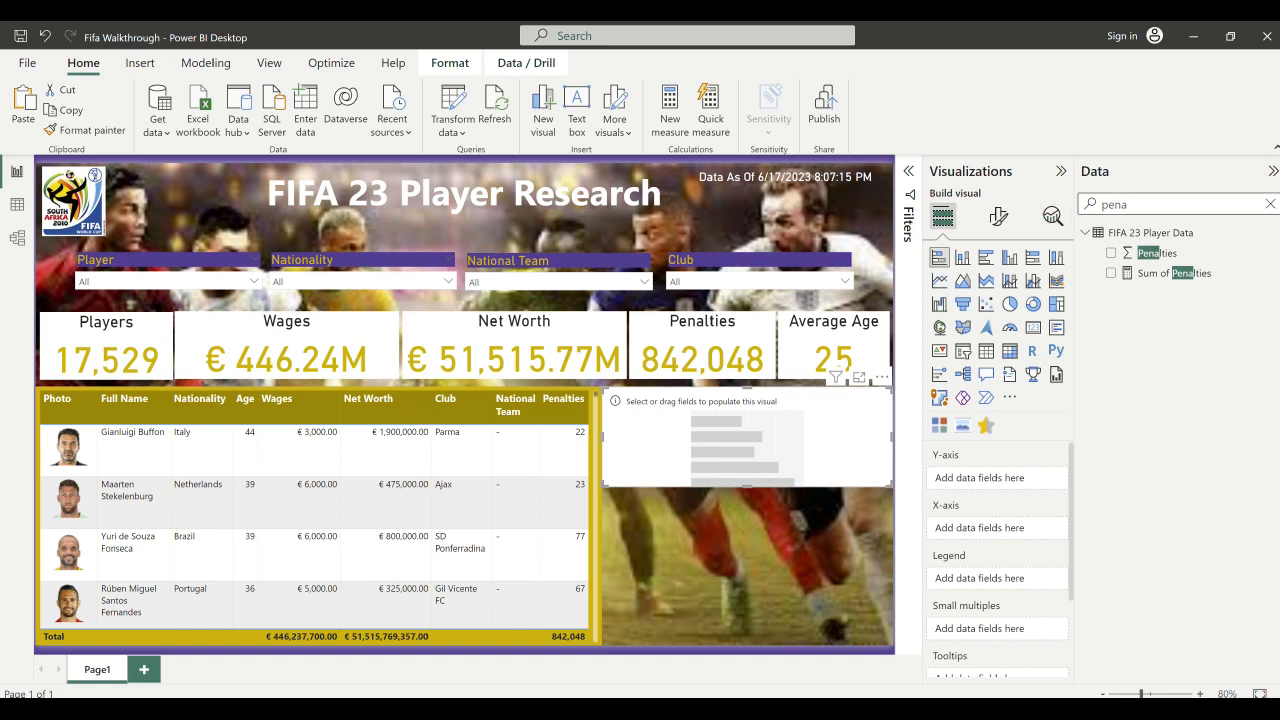
- Find the Full Name field and assign it to the bar chart's Y-axis
{"action": "left_click_drag", "start_coordinate": [1160, 204], "coordinate": [1097, 207]}
{"action": "type", "text": "name"}
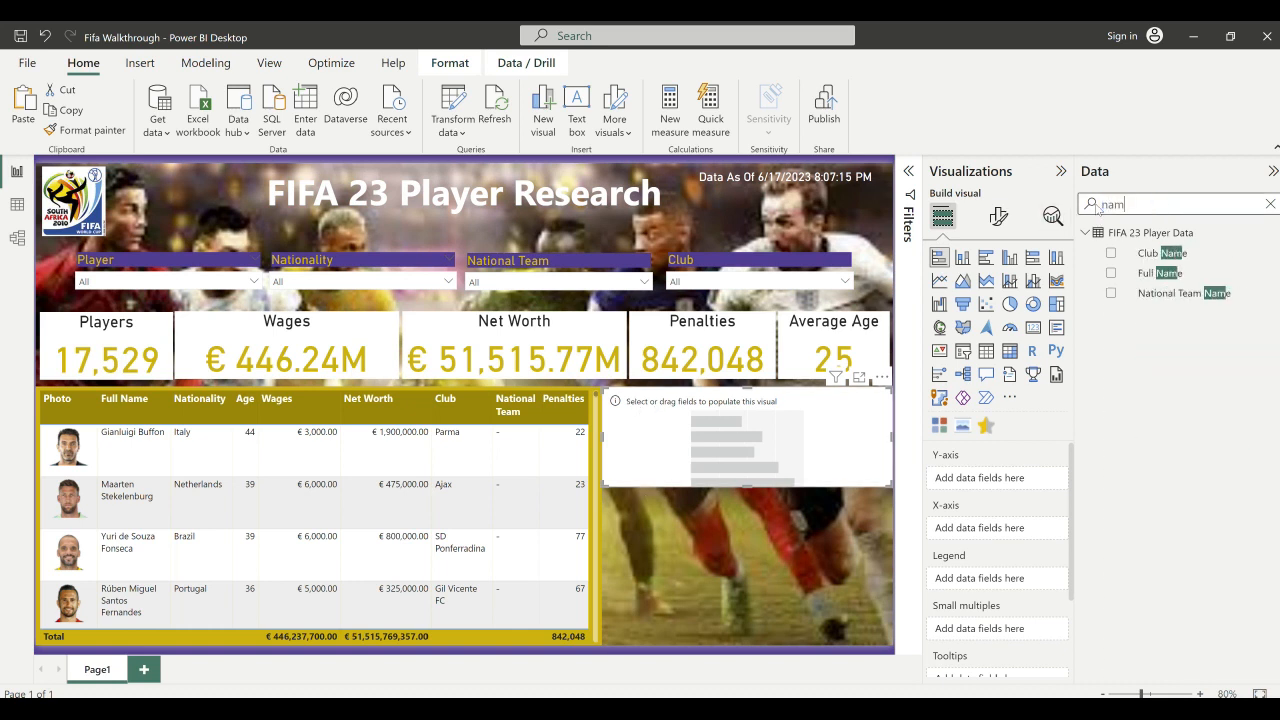
{"action": "left_click_drag", "start_coordinate": [1168, 278], "coordinate": [992, 487]}
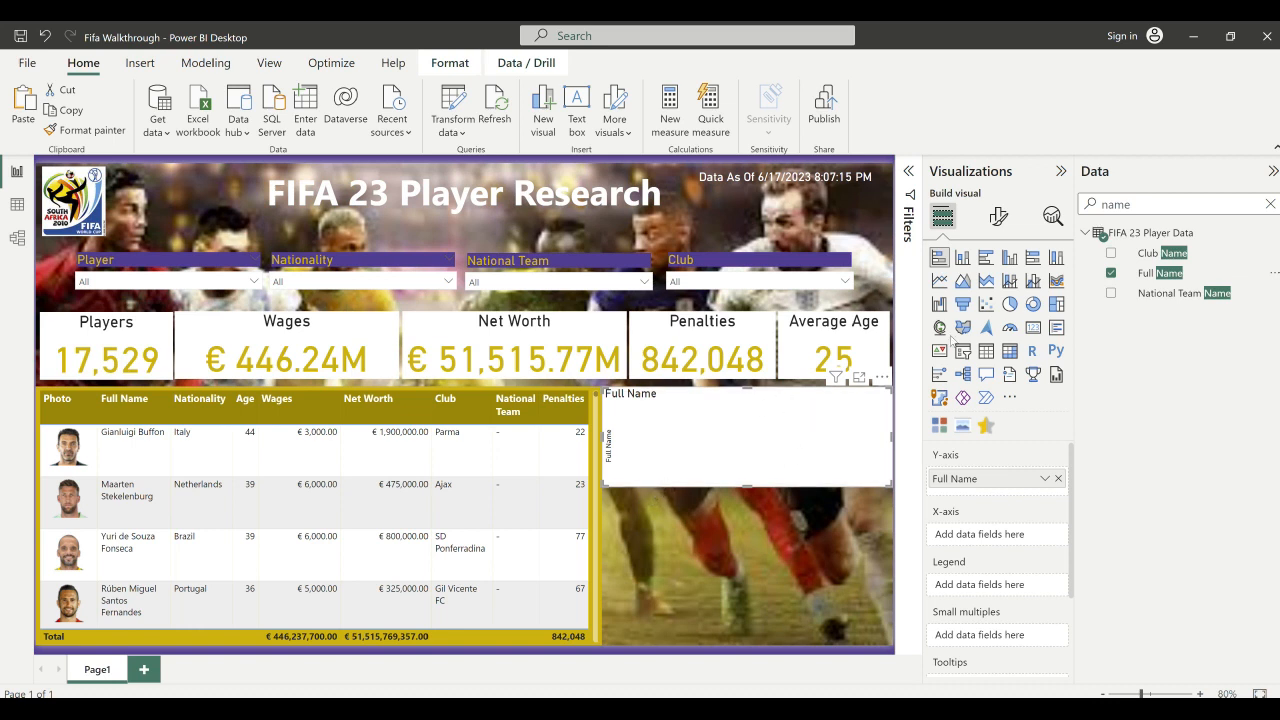
- Find the Sum of Wages measure, assign it to the bar chart's X-axis, and look through the charted players
{"action": "double_click", "coordinate": [1102, 205]}
{"action": "type", "text": "w"}
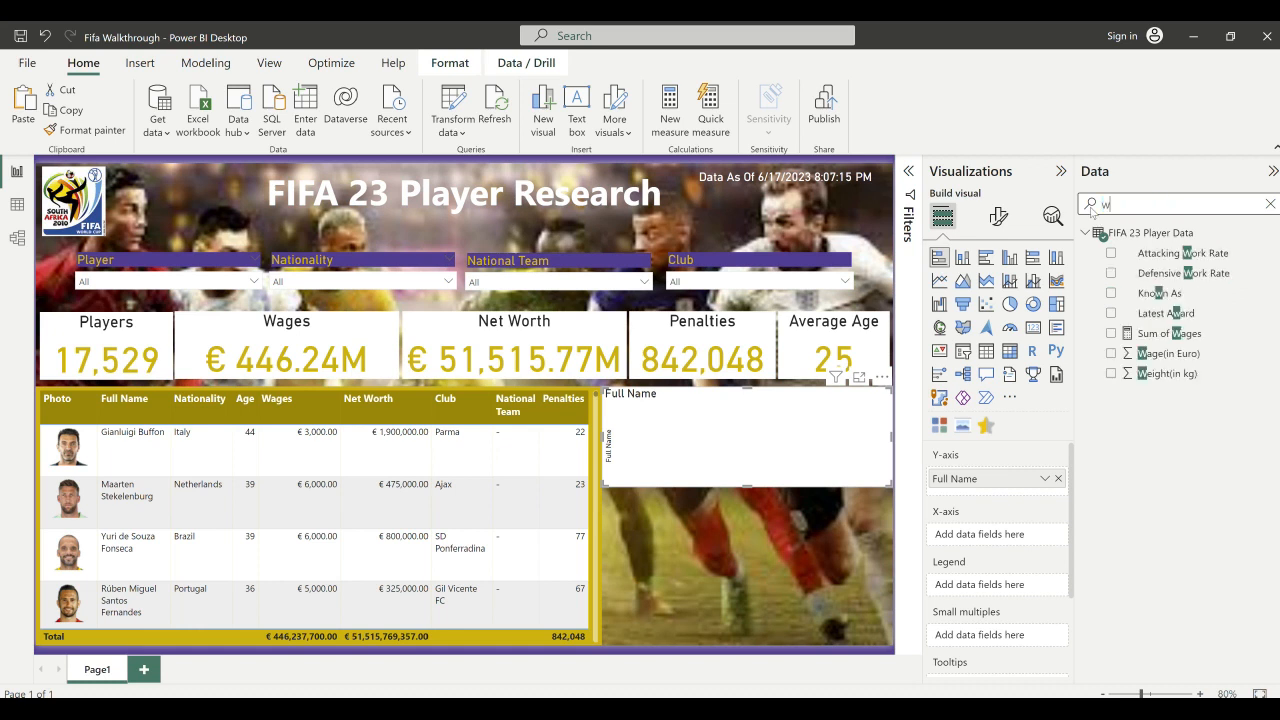
{"action": "type", "text": "ages"}
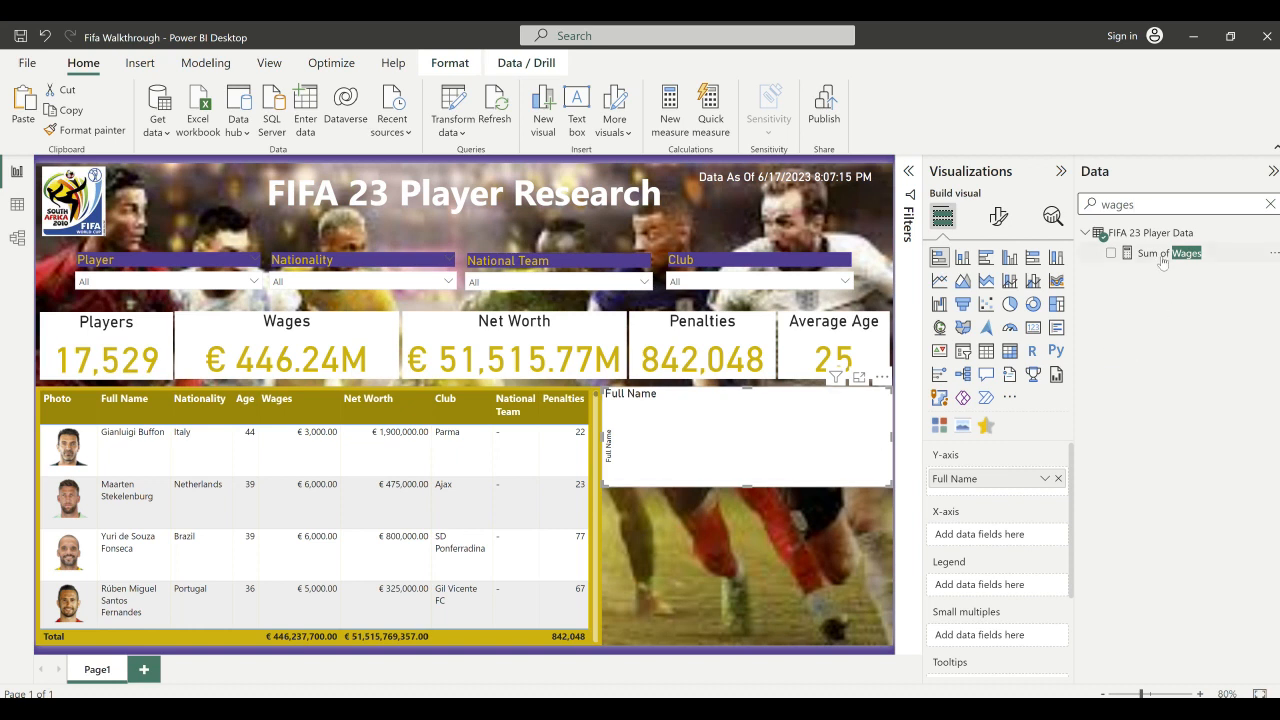
{"action": "left_click_drag", "start_coordinate": [1165, 254], "coordinate": [960, 537]}
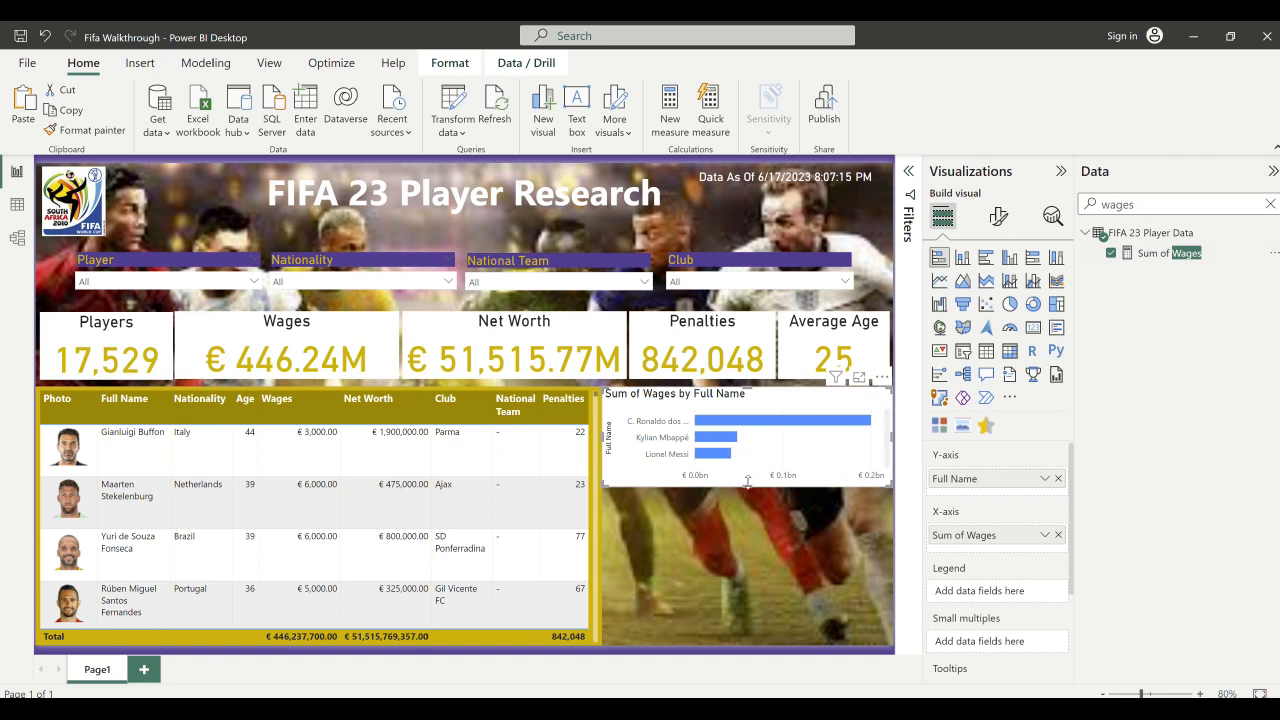
{"action": "scroll", "coordinate": [676, 443], "scroll_direction": "down", "scroll_amount": 5}
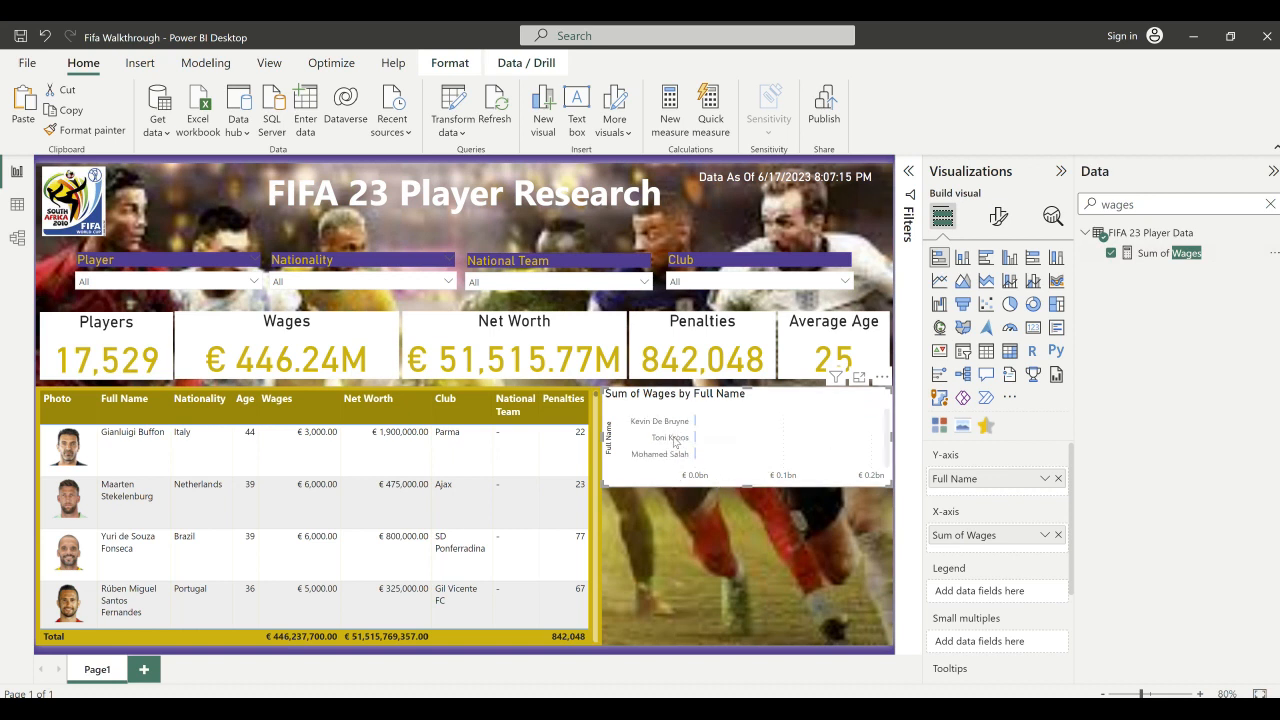
- Look through the charted players and stretch the bar chart slightly taller
{"action": "scroll", "coordinate": [676, 443], "scroll_direction": "down", "scroll_amount": 6}
{"action": "scroll", "coordinate": [676, 443], "scroll_direction": "up", "scroll_amount": 11}
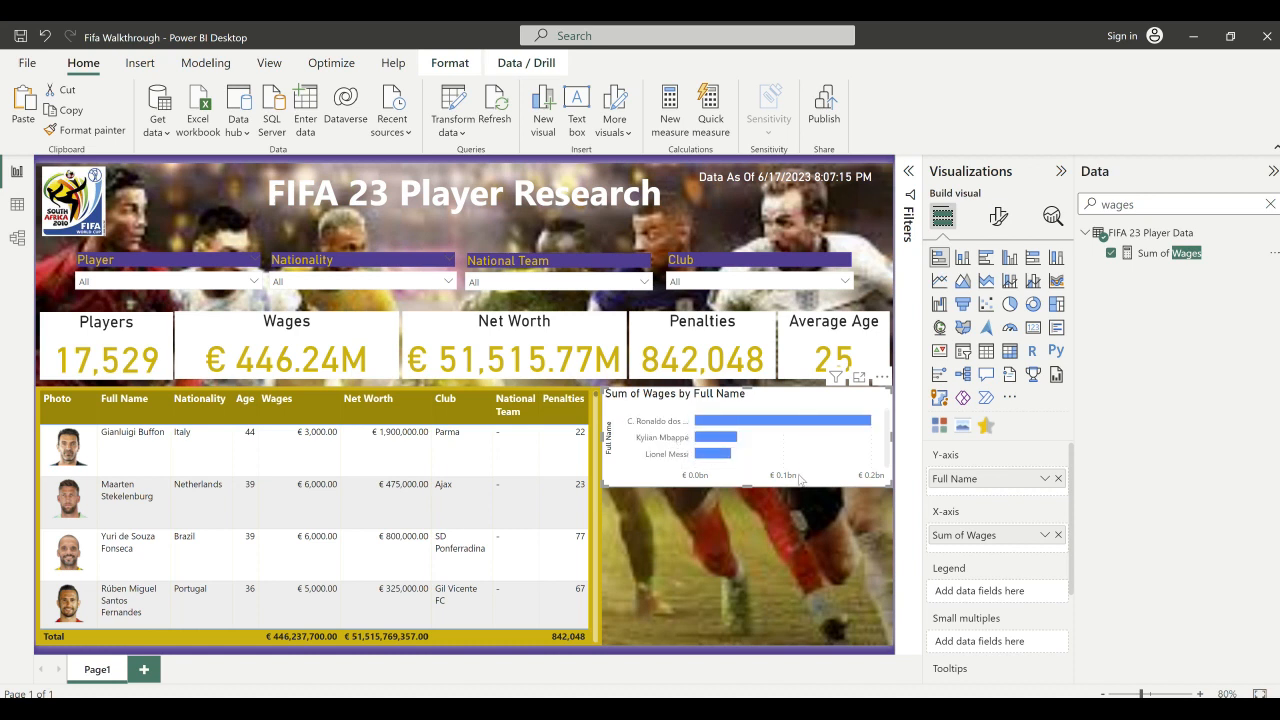
{"action": "left_click_drag", "start_coordinate": [746, 486], "coordinate": [746, 497]}
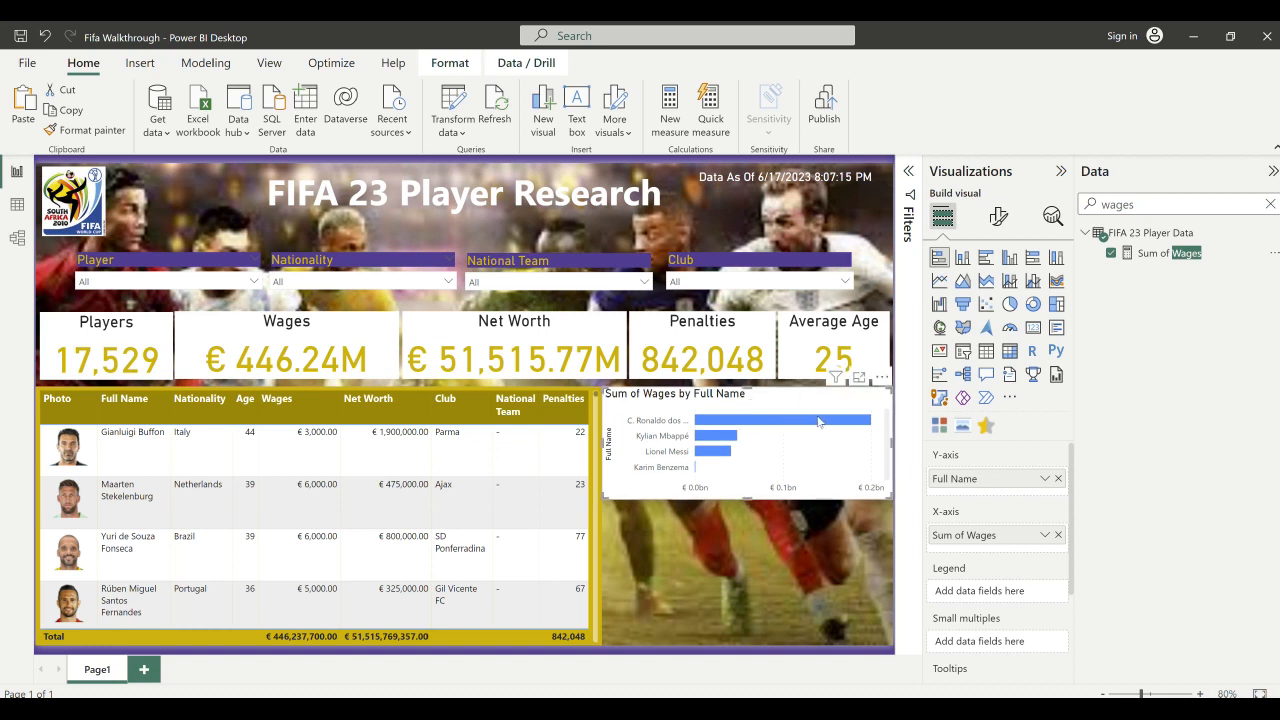
{"action": "mouse_move", "coordinate": [818, 423]}
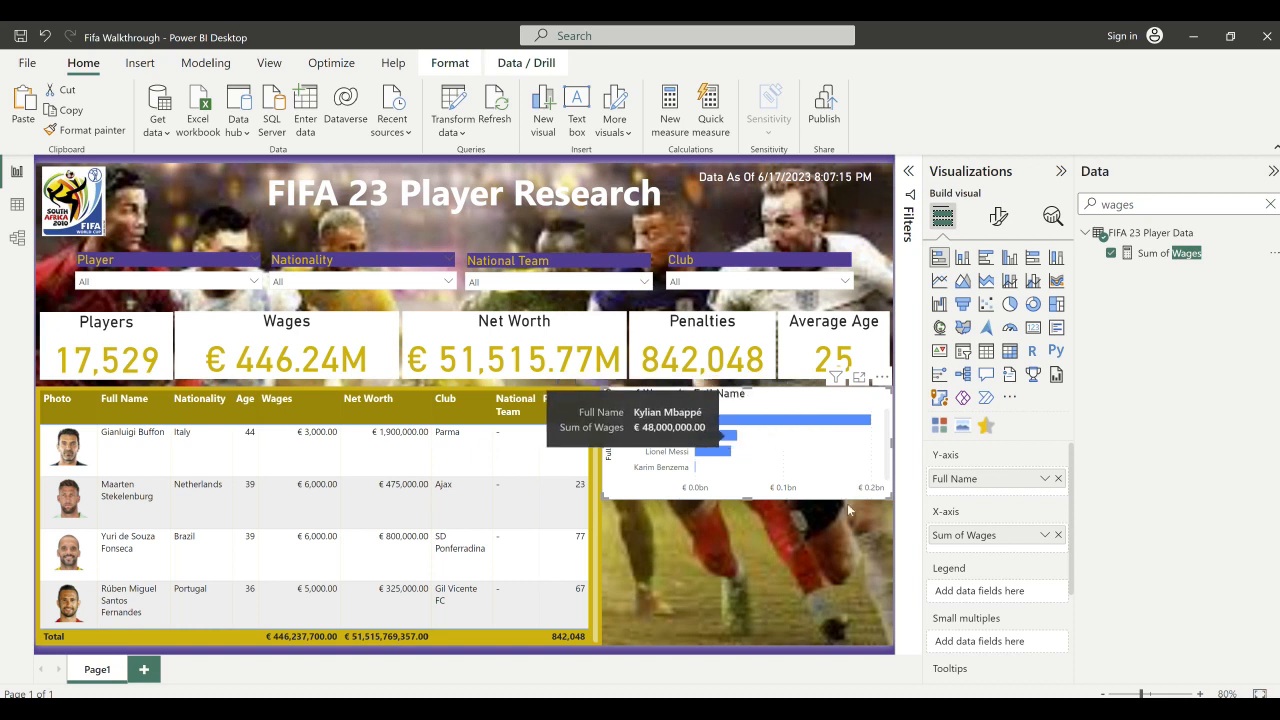
- Rename the bar chart's X-axis field from Sum of Wages to Wage
{"action": "double_click", "coordinate": [944, 541]}
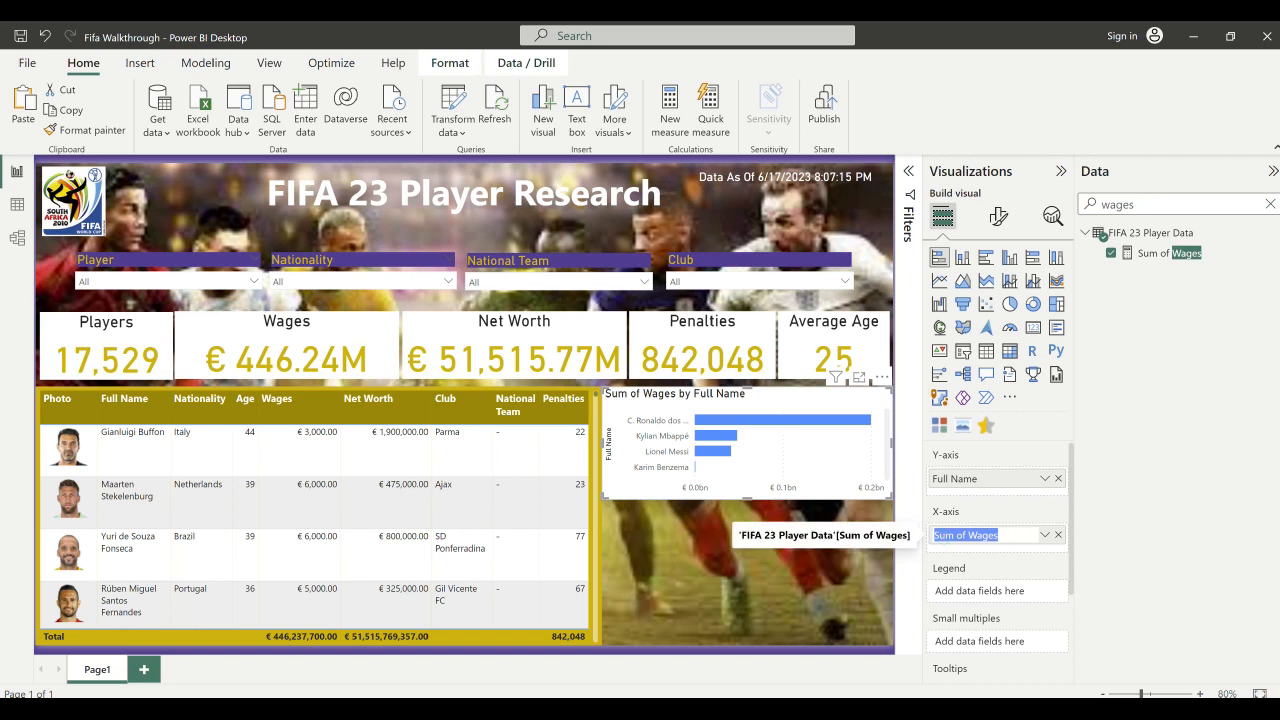
{"action": "type", "text": "Wage"}
{"action": "key", "text": "Return"}
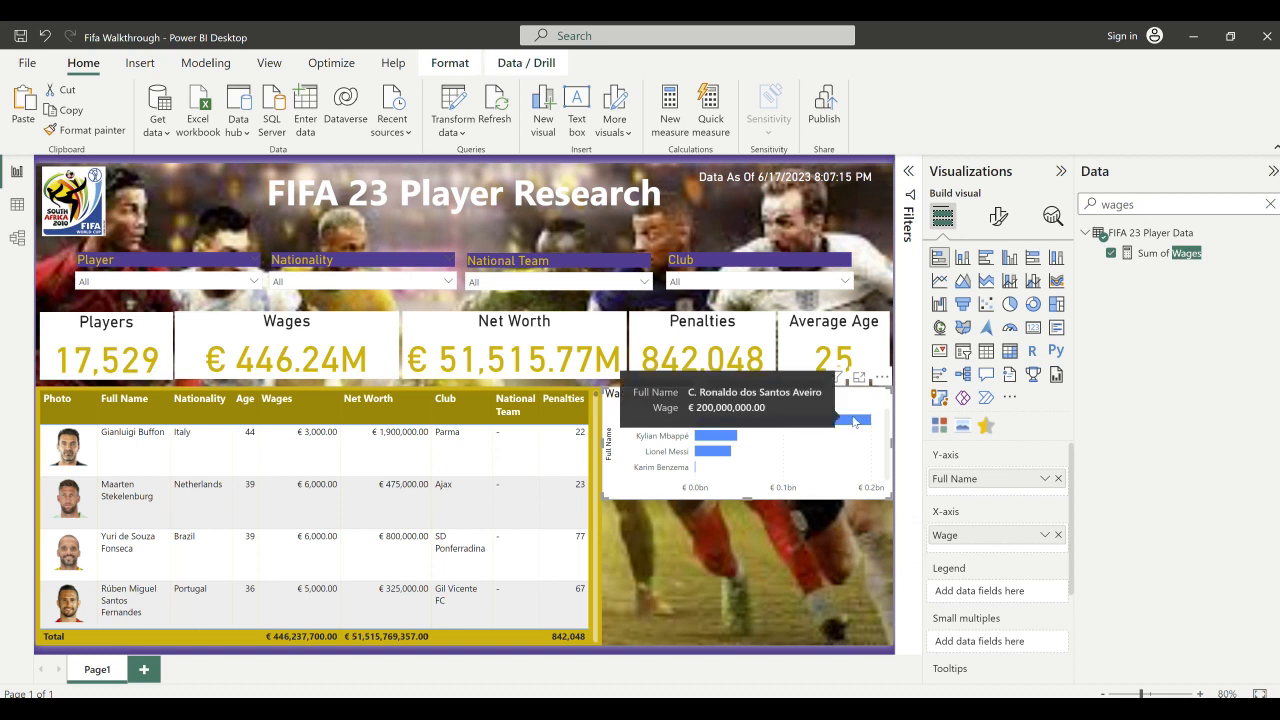
- Turn on the bar chart's data labels and set their display units to Millions
{"action": "left_click", "coordinate": [1000, 216]}
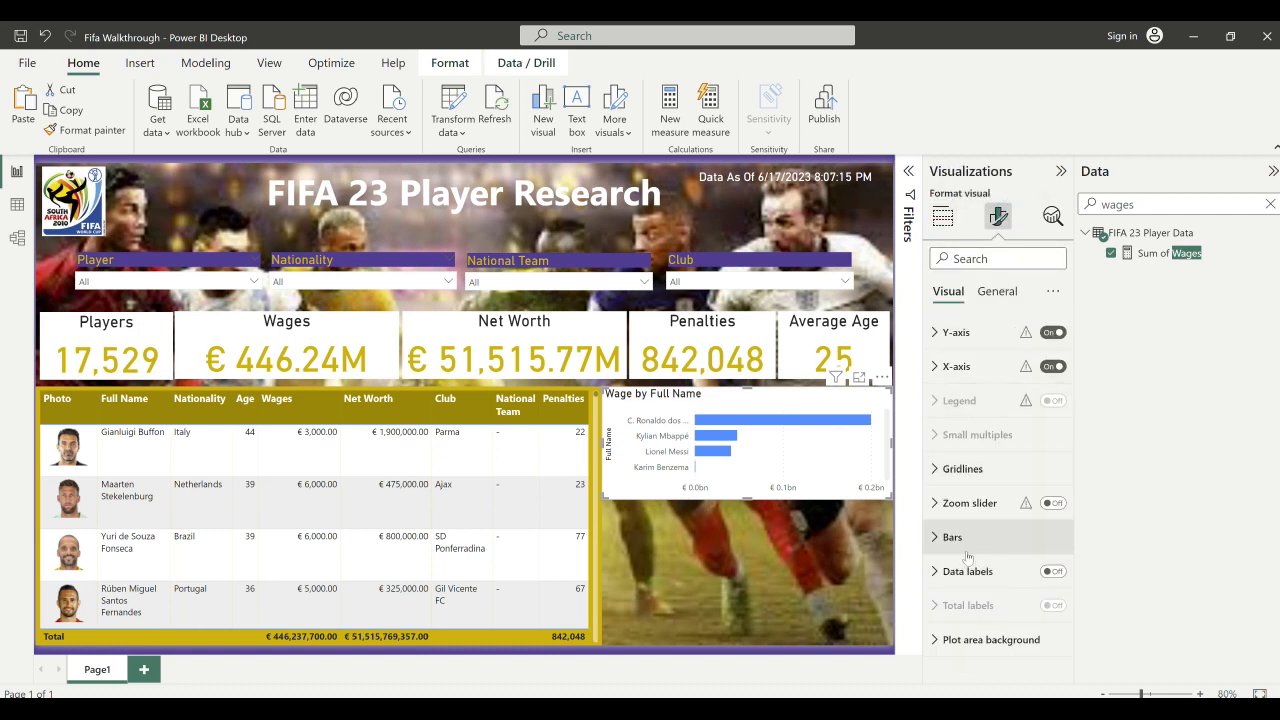
{"action": "left_click", "coordinate": [1056, 572]}
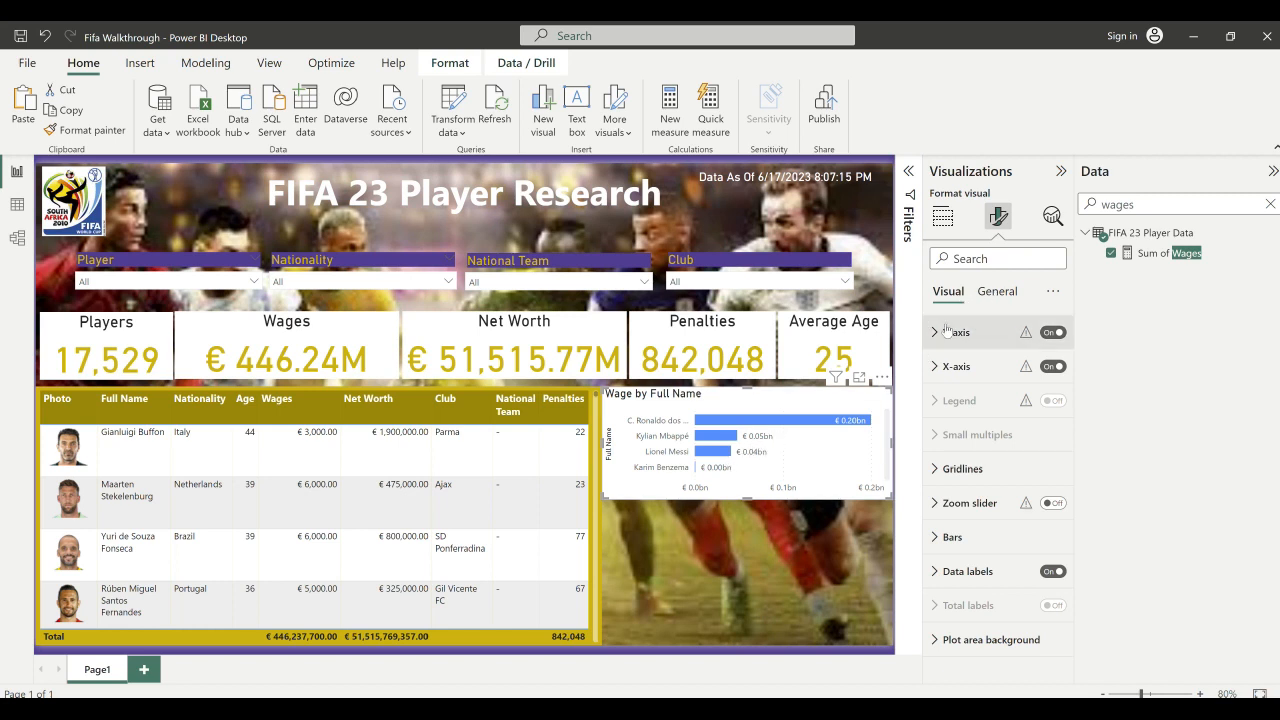
{"action": "left_click", "coordinate": [965, 572]}
{"action": "scroll", "coordinate": [965, 575], "scroll_direction": "down", "scroll_amount": 2}
{"action": "left_click", "coordinate": [966, 576]}
{"action": "scroll", "coordinate": [966, 580], "scroll_direction": "down", "scroll_amount": 2}
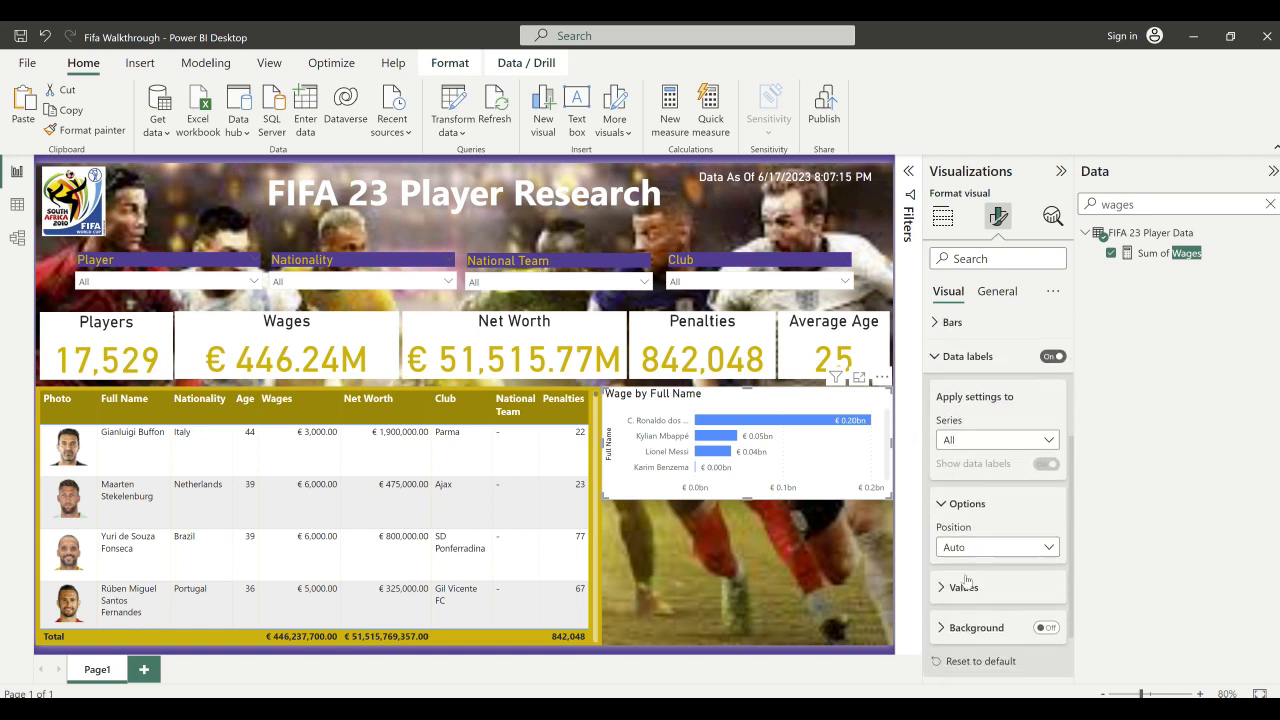
{"action": "left_click", "coordinate": [958, 568]}
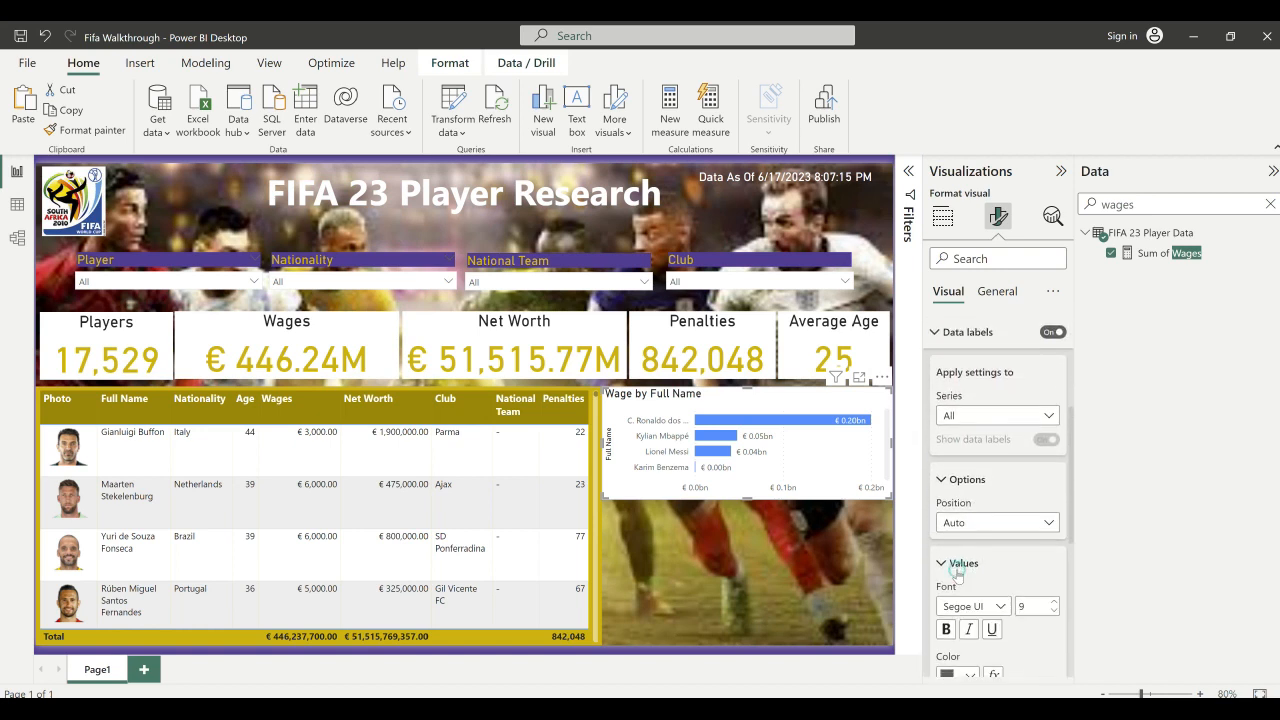
{"action": "scroll", "coordinate": [958, 575], "scroll_direction": "down", "scroll_amount": 4}
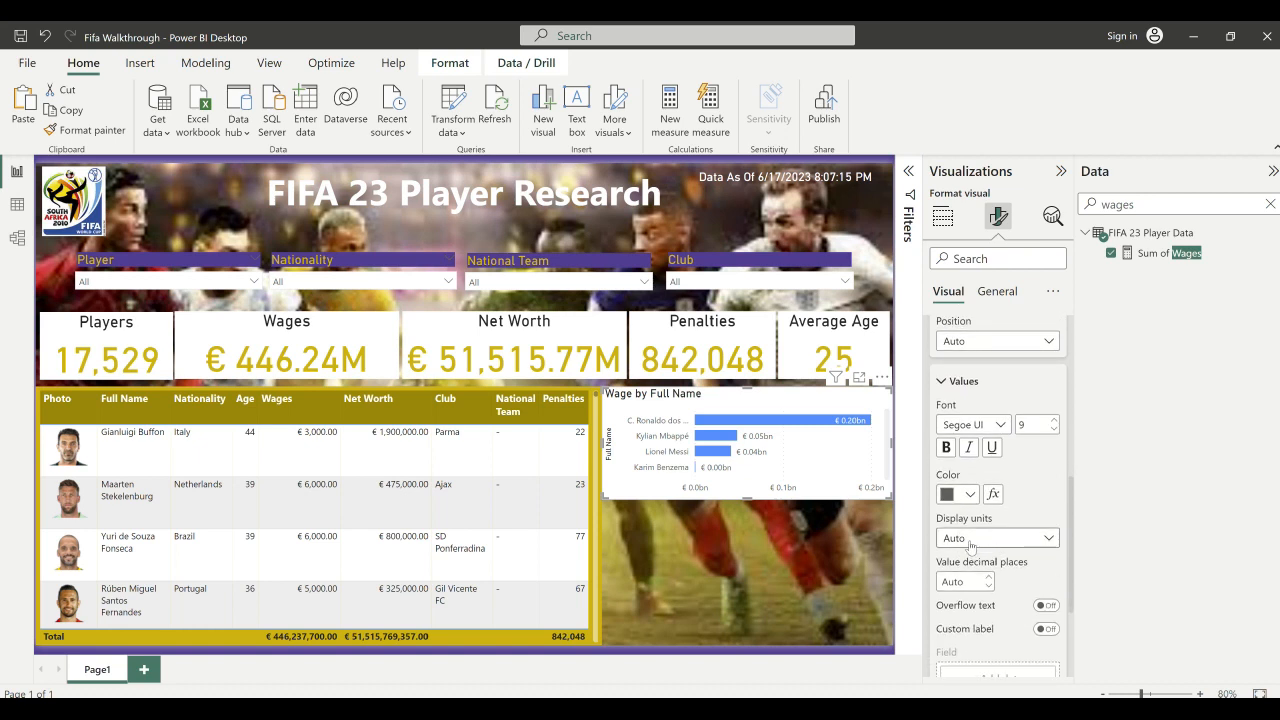
{"action": "left_click", "coordinate": [969, 545]}
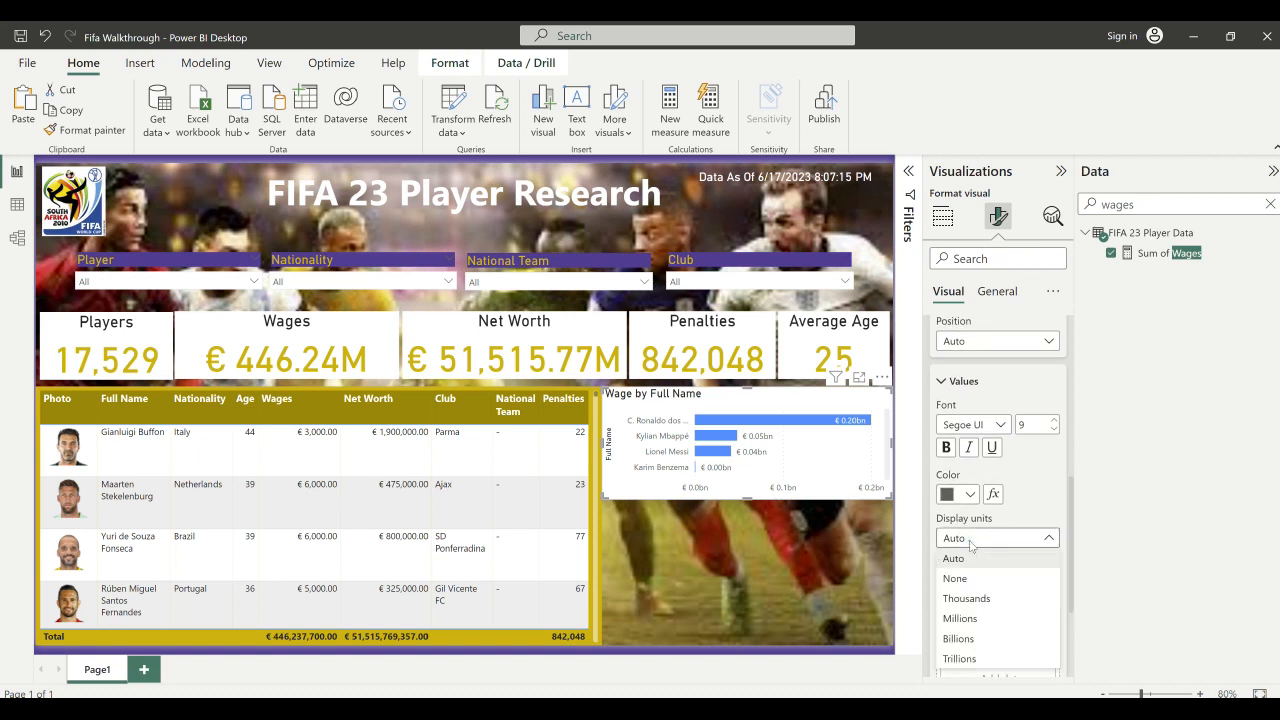
{"action": "left_click", "coordinate": [980, 618]}
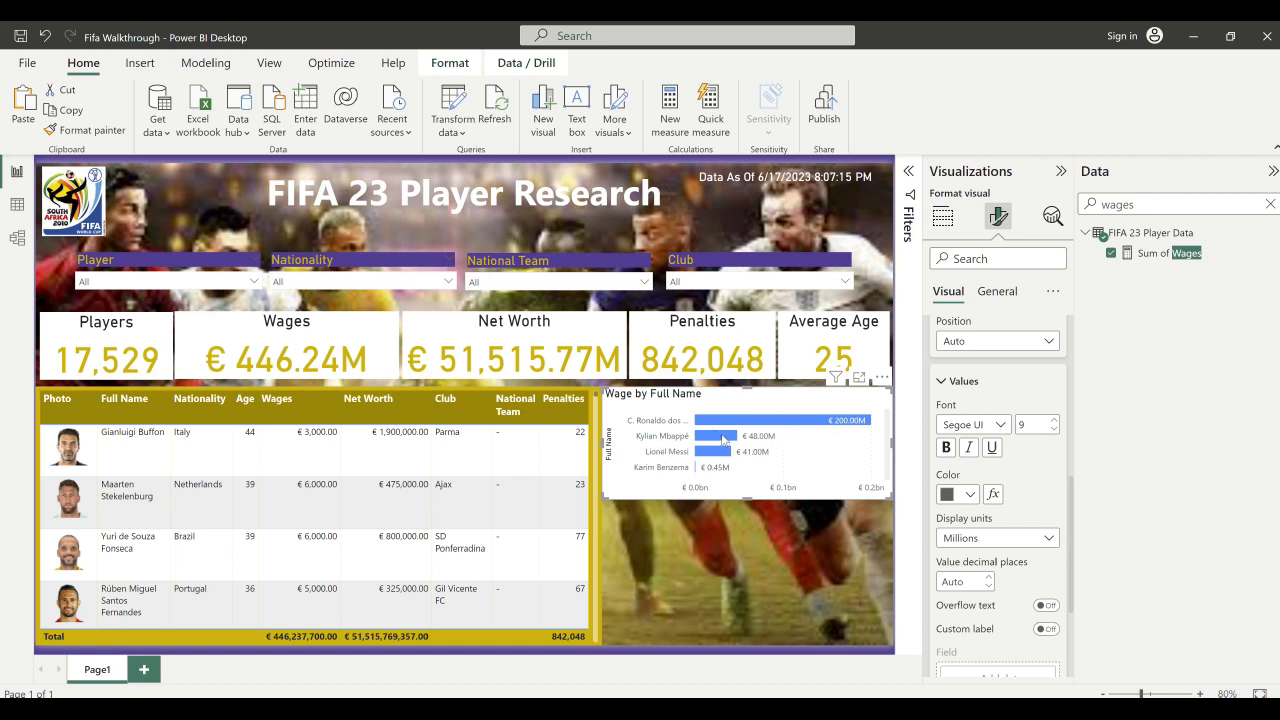
- Set the data labels' font size to 11 and make the bar chart slightly taller
{"action": "mouse_move", "coordinate": [723, 439]}
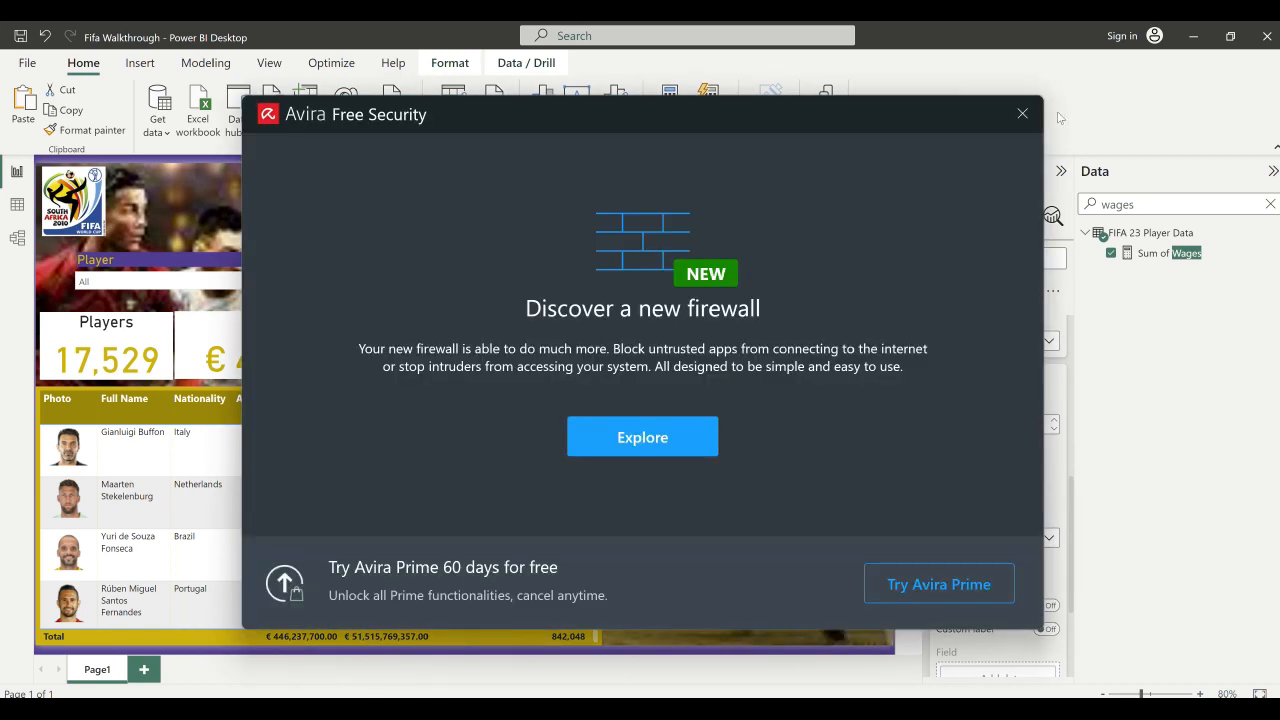
{"action": "left_click", "coordinate": [1022, 116]}
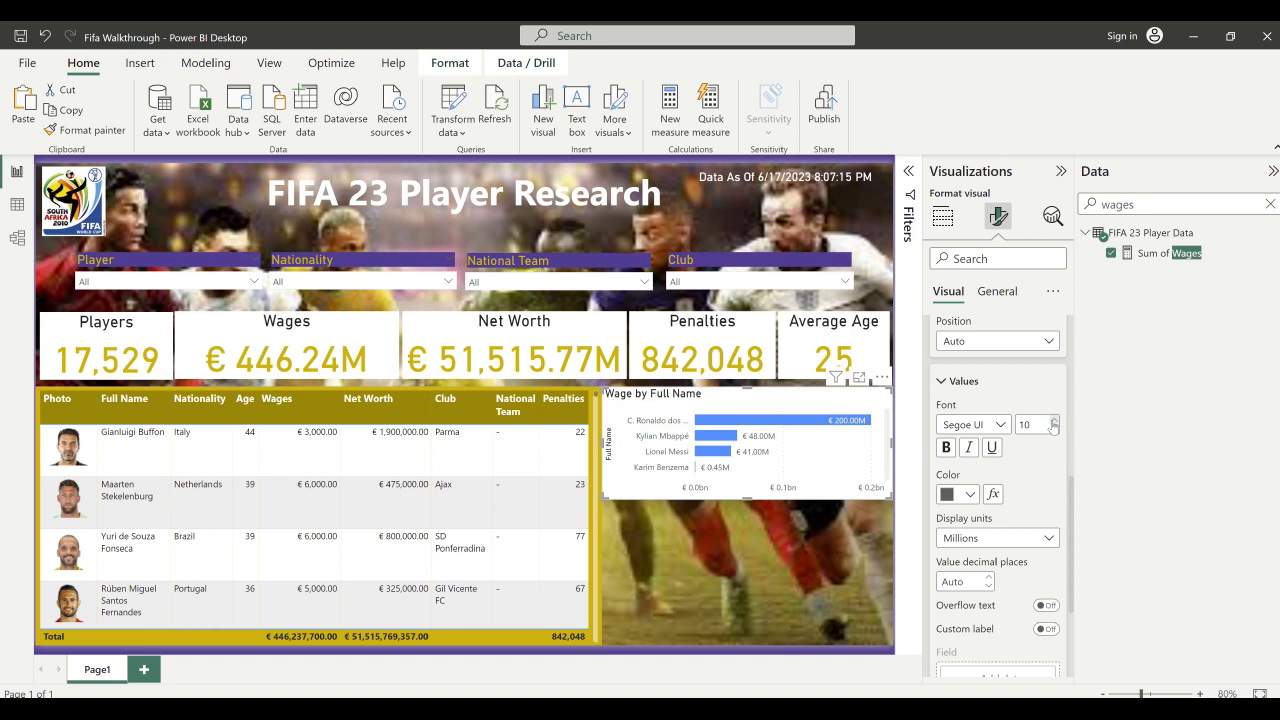
{"action": "left_click", "coordinate": [1053, 421]}
{"action": "left_click_drag", "start_coordinate": [745, 497], "coordinate": [745, 508]}
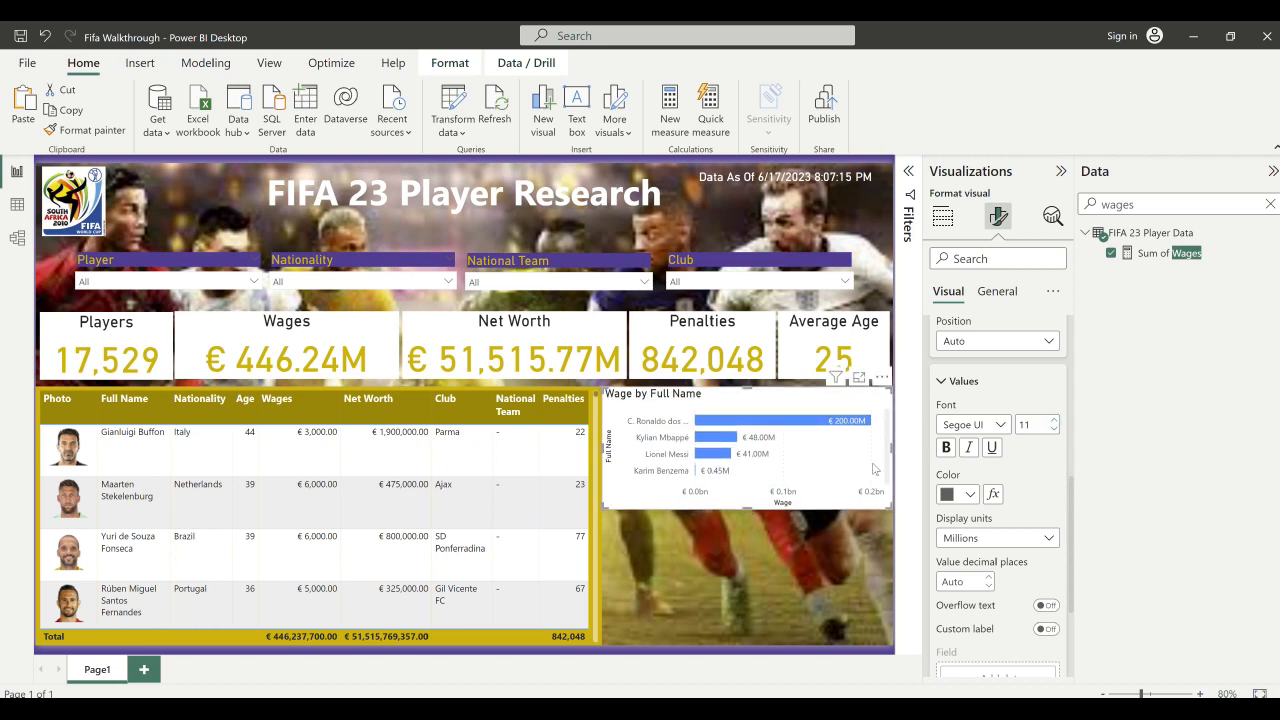
- Make the bar chart's data labels bold and black, and check them along the charted players
{"action": "left_click", "coordinate": [945, 449]}
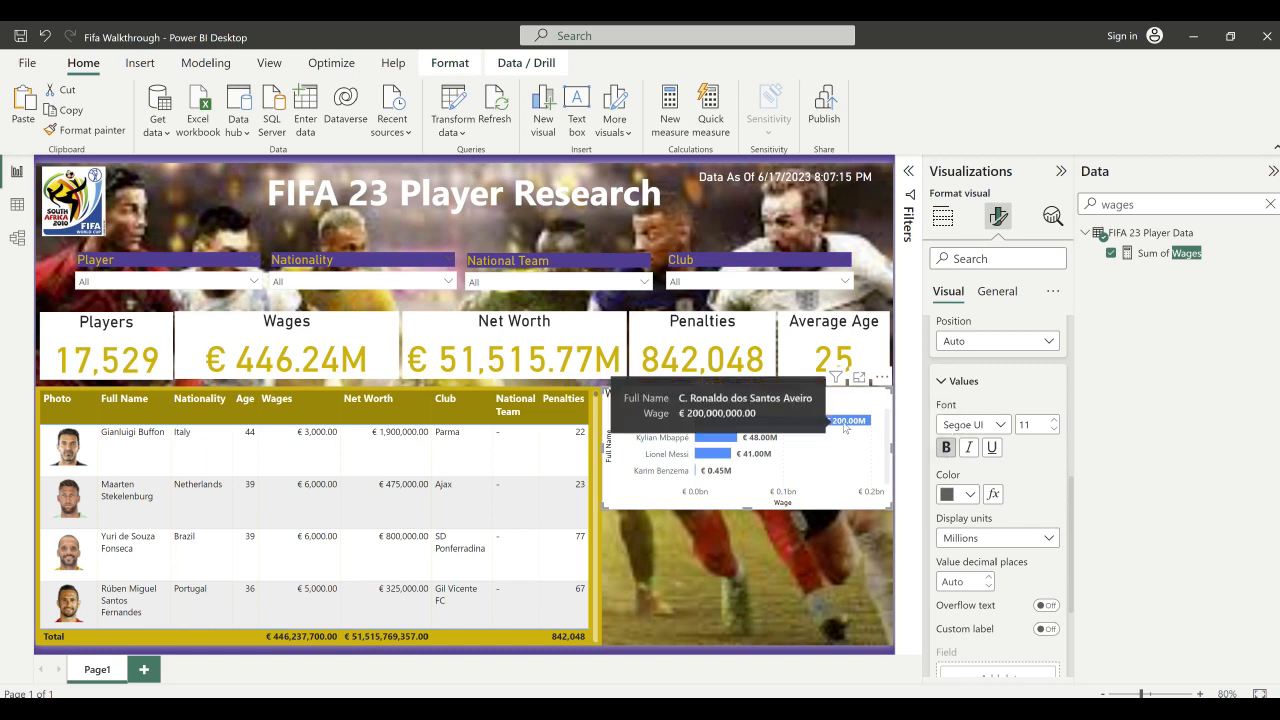
{"action": "left_click", "coordinate": [969, 495]}
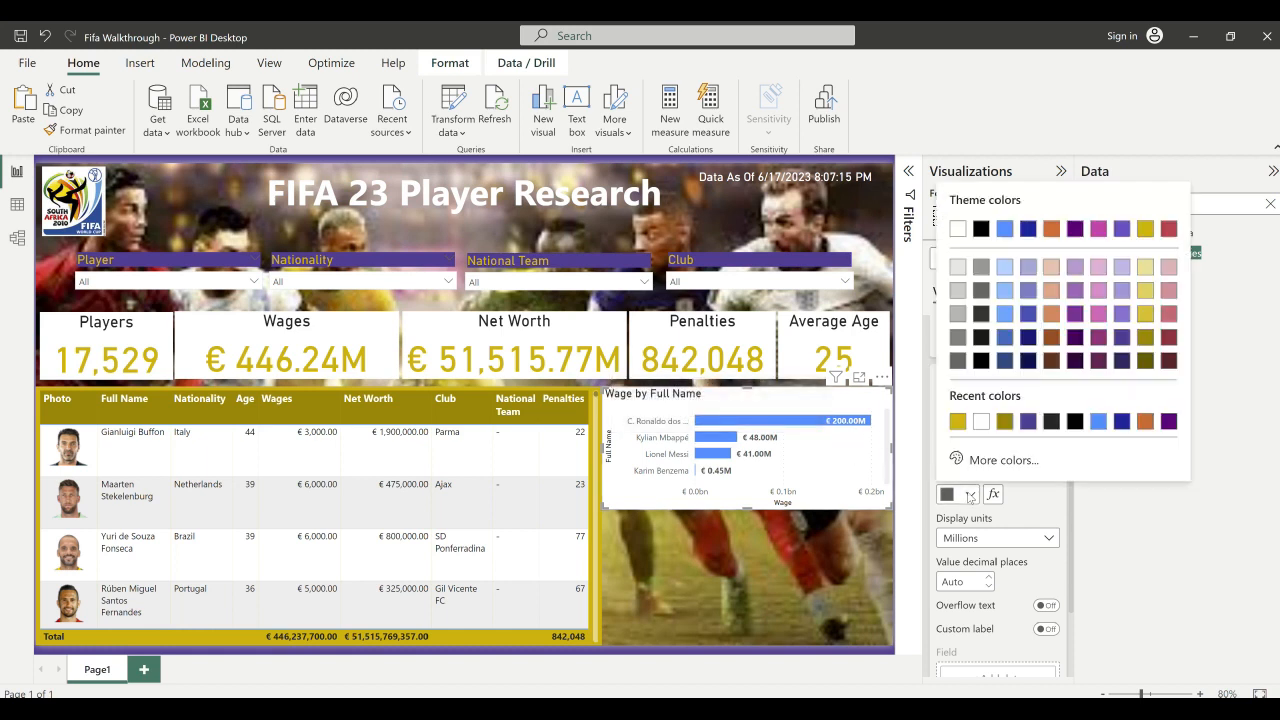
{"action": "left_click", "coordinate": [1074, 422]}
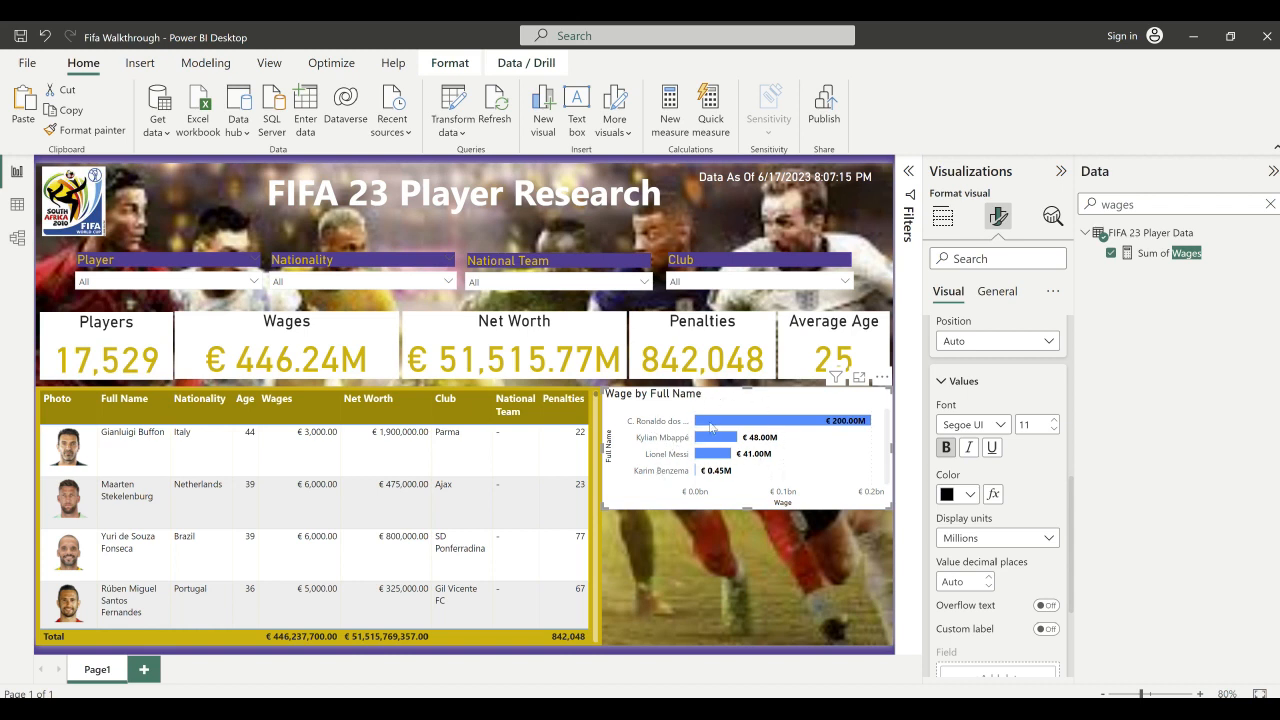
{"action": "scroll", "coordinate": [728, 453], "scroll_direction": "down", "scroll_amount": 2}
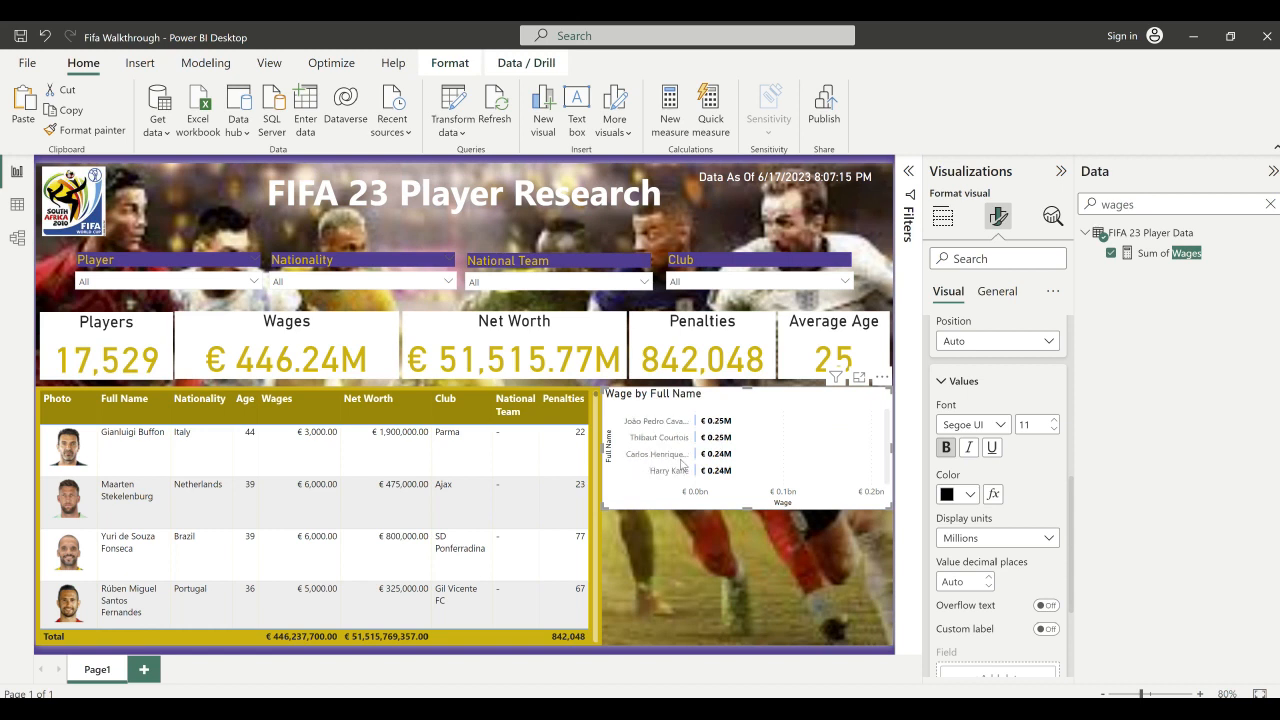
{"action": "scroll", "coordinate": [681, 463], "scroll_direction": "up", "scroll_amount": 5}
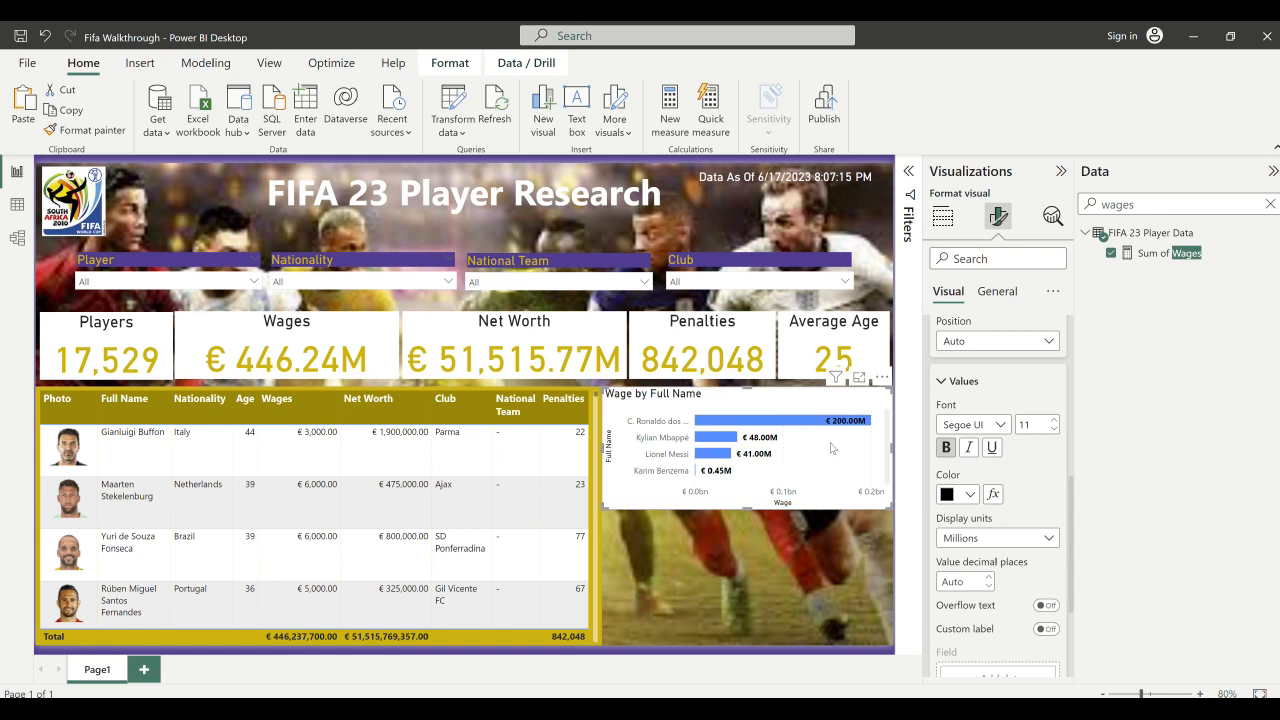
- Filter the bar chart's Full Name field with a Top N filter showing the top 3 by Sum of Wages
{"action": "left_click", "coordinate": [908, 174]}
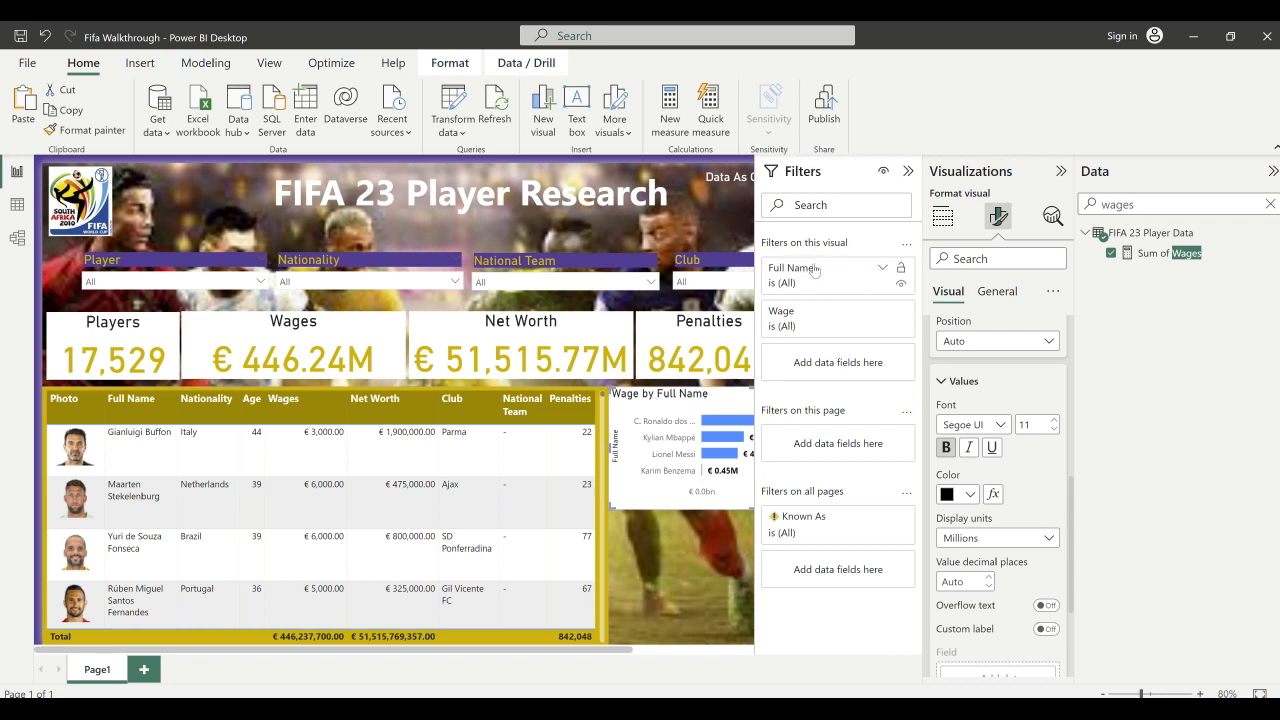
{"action": "left_click", "coordinate": [882, 272]}
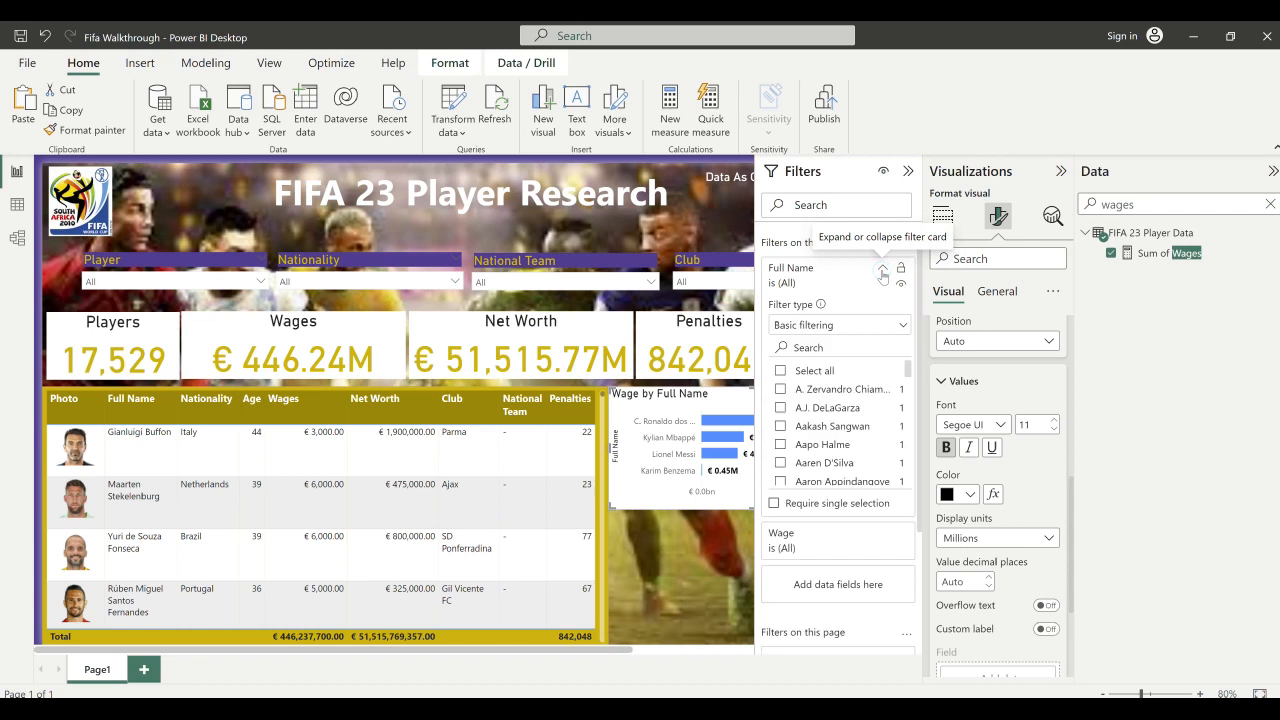
{"action": "left_click", "coordinate": [818, 327]}
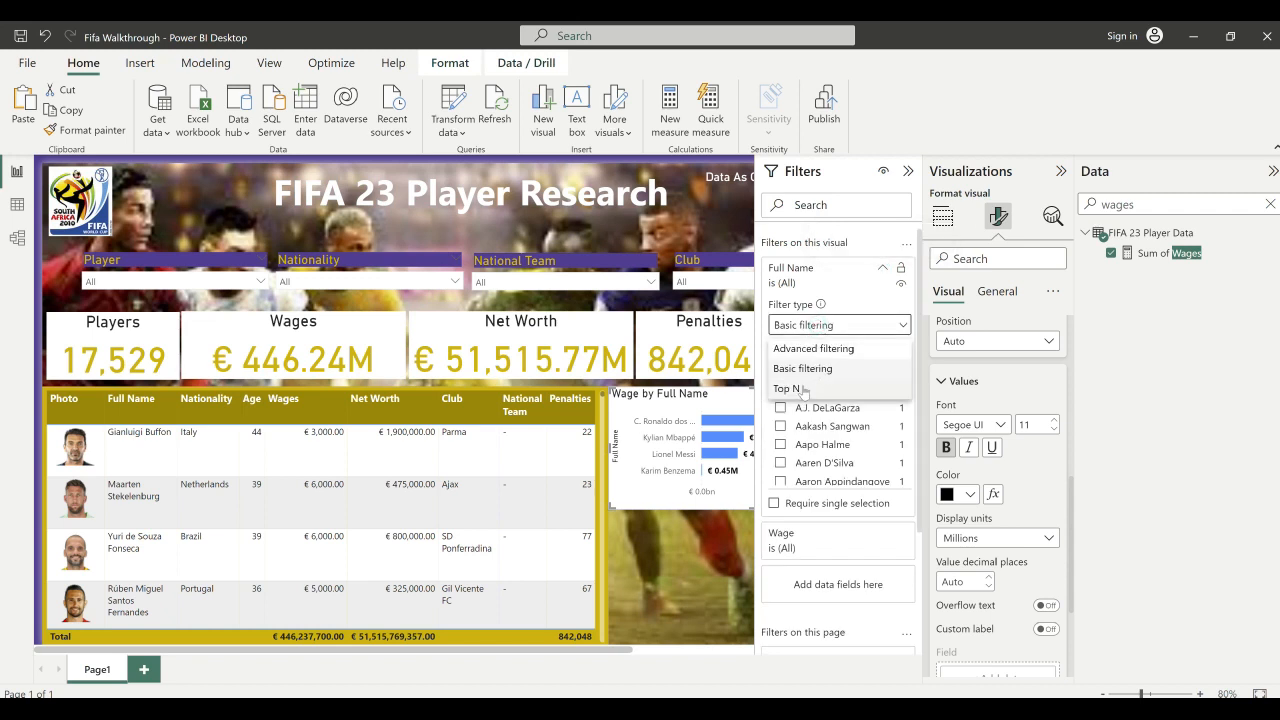
{"action": "left_click", "coordinate": [803, 389]}
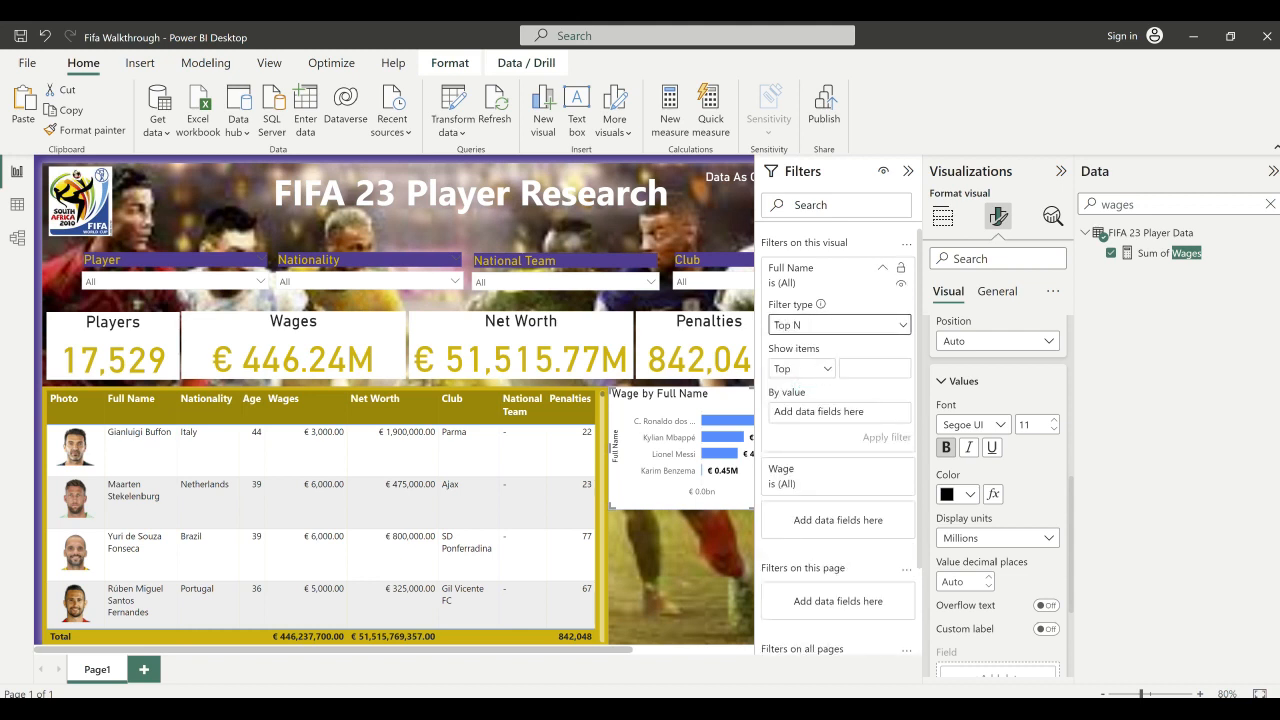
{"action": "left_click", "coordinate": [826, 369]}
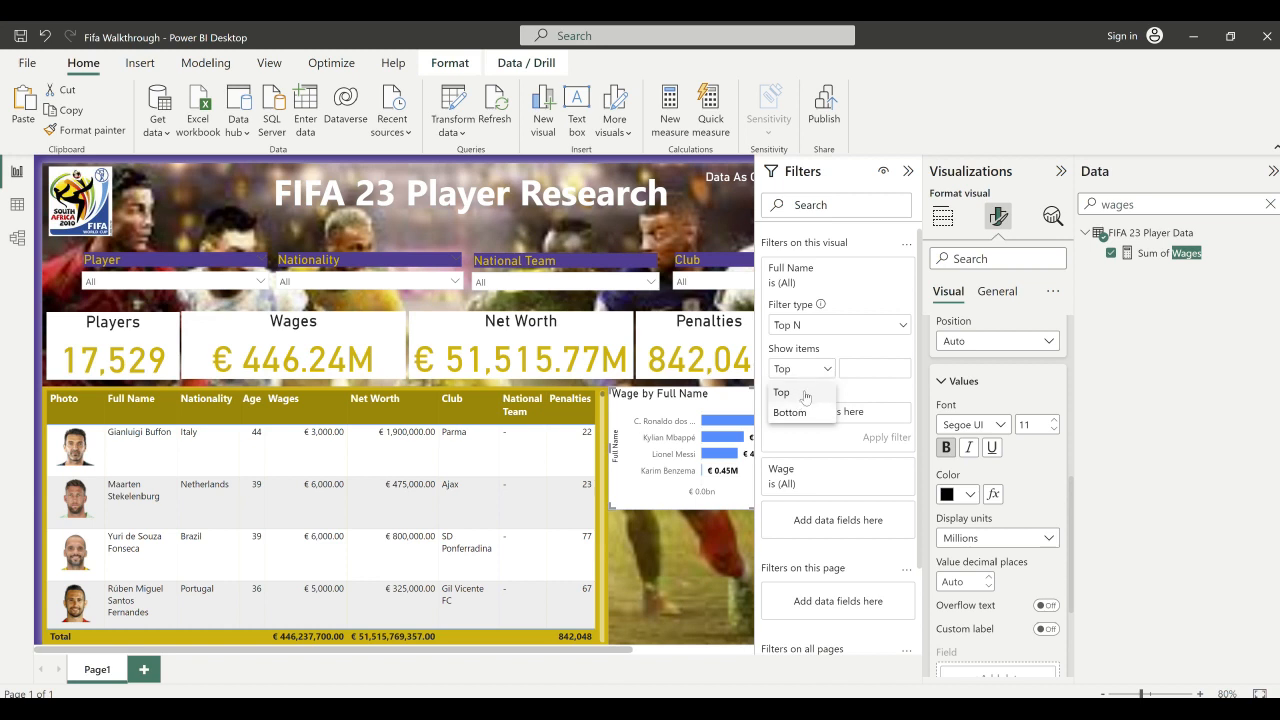
{"action": "left_click", "coordinate": [806, 397]}
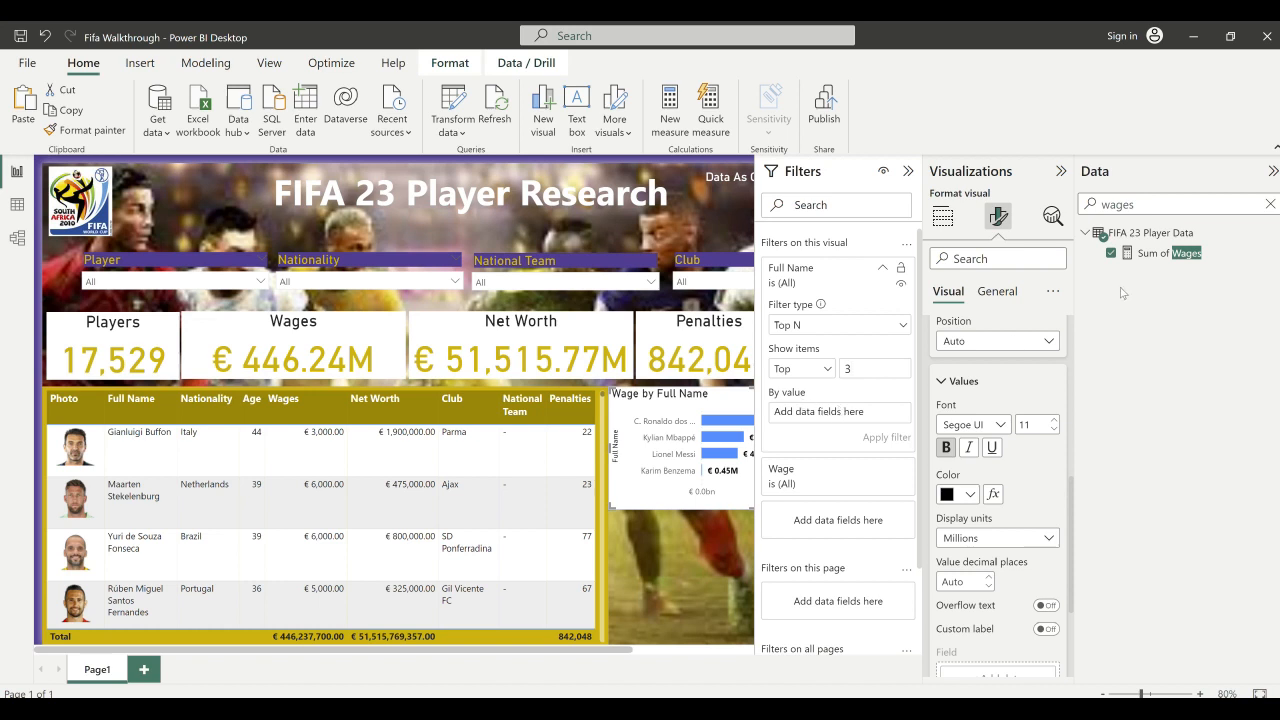
{"action": "left_click_drag", "start_coordinate": [1165, 253], "coordinate": [832, 416]}
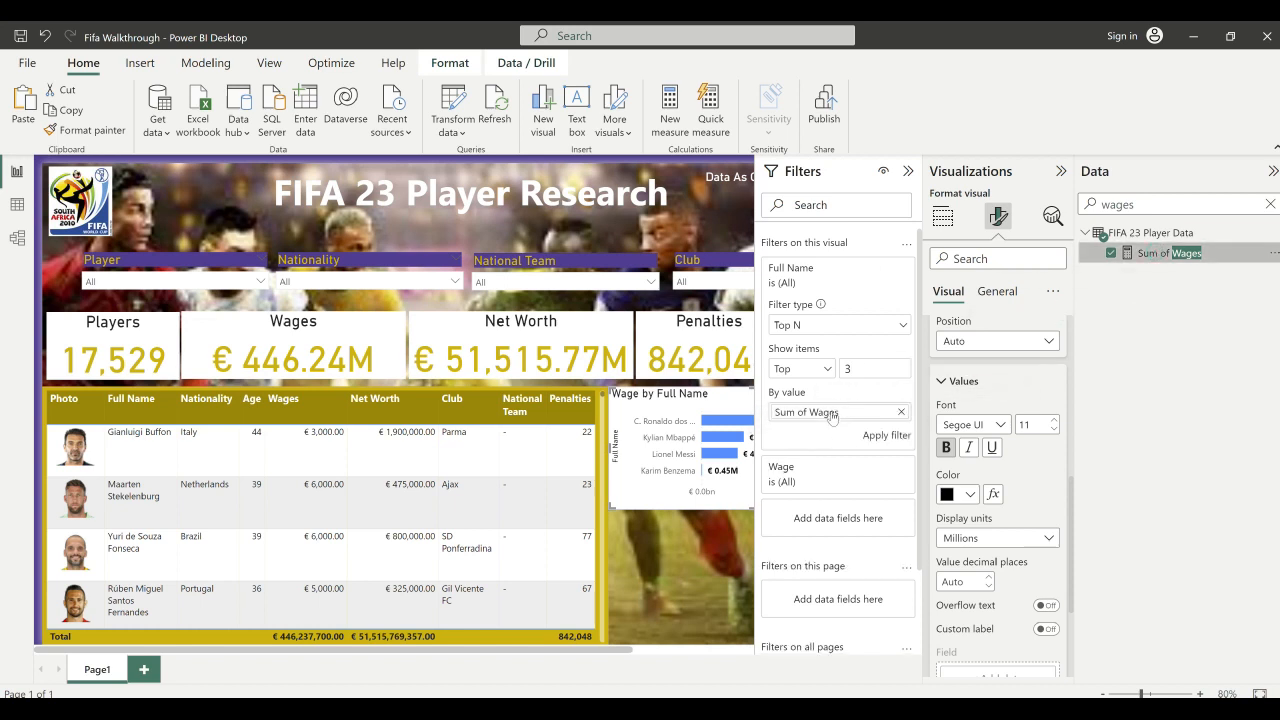
{"action": "left_click", "coordinate": [883, 436]}
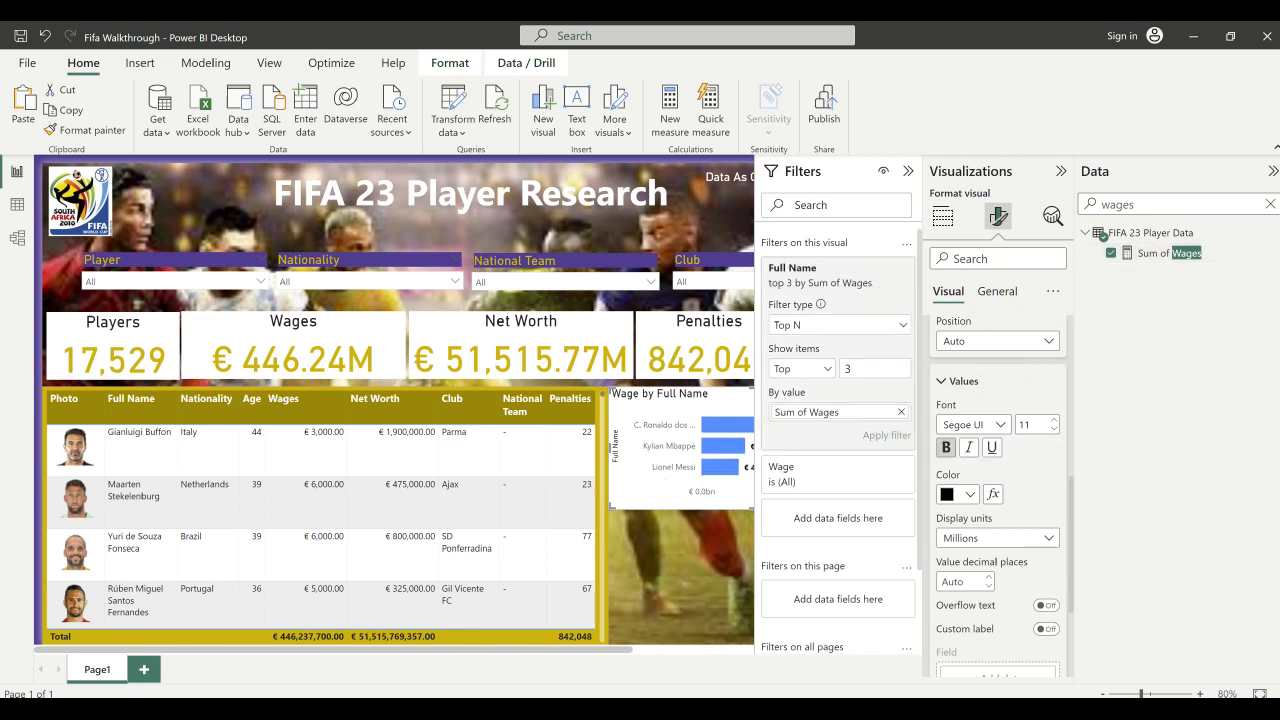
- Try the Full Name filter with the top 5 items and set it back to the top 3
{"action": "left_click", "coordinate": [1064, 175]}
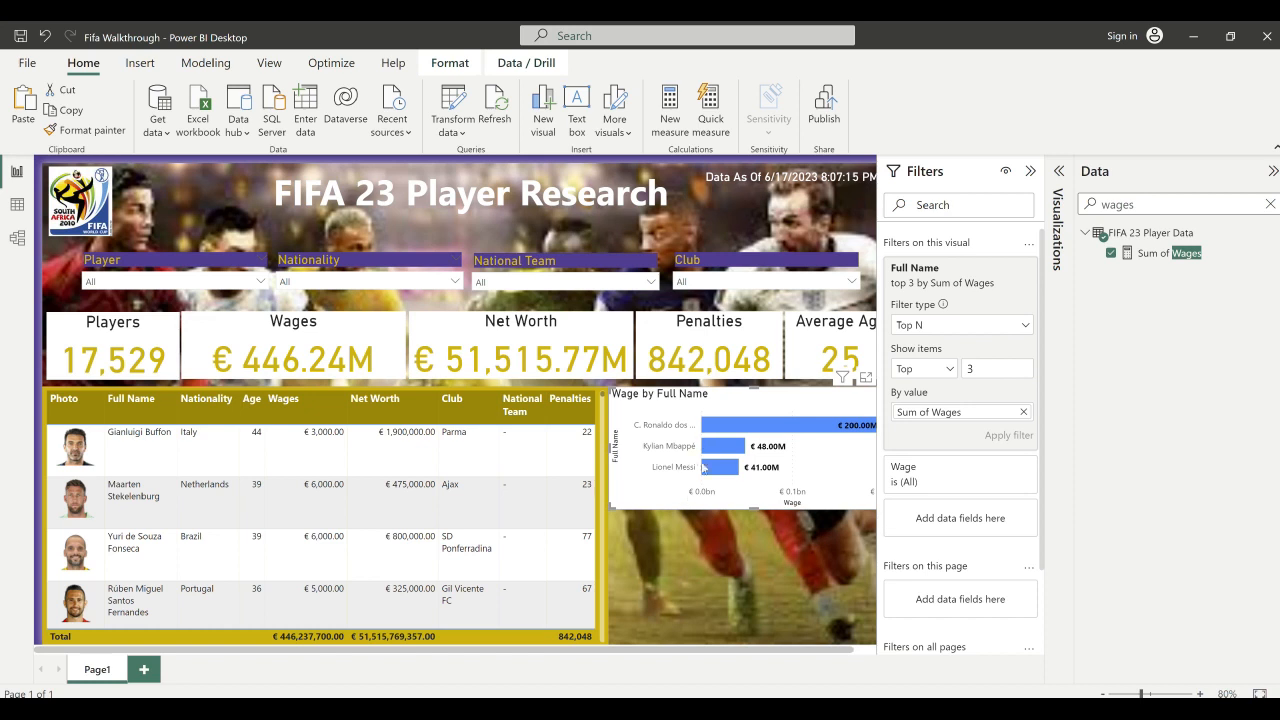
{"action": "left_click", "coordinate": [986, 367]}
{"action": "key", "text": "BackSpace"}
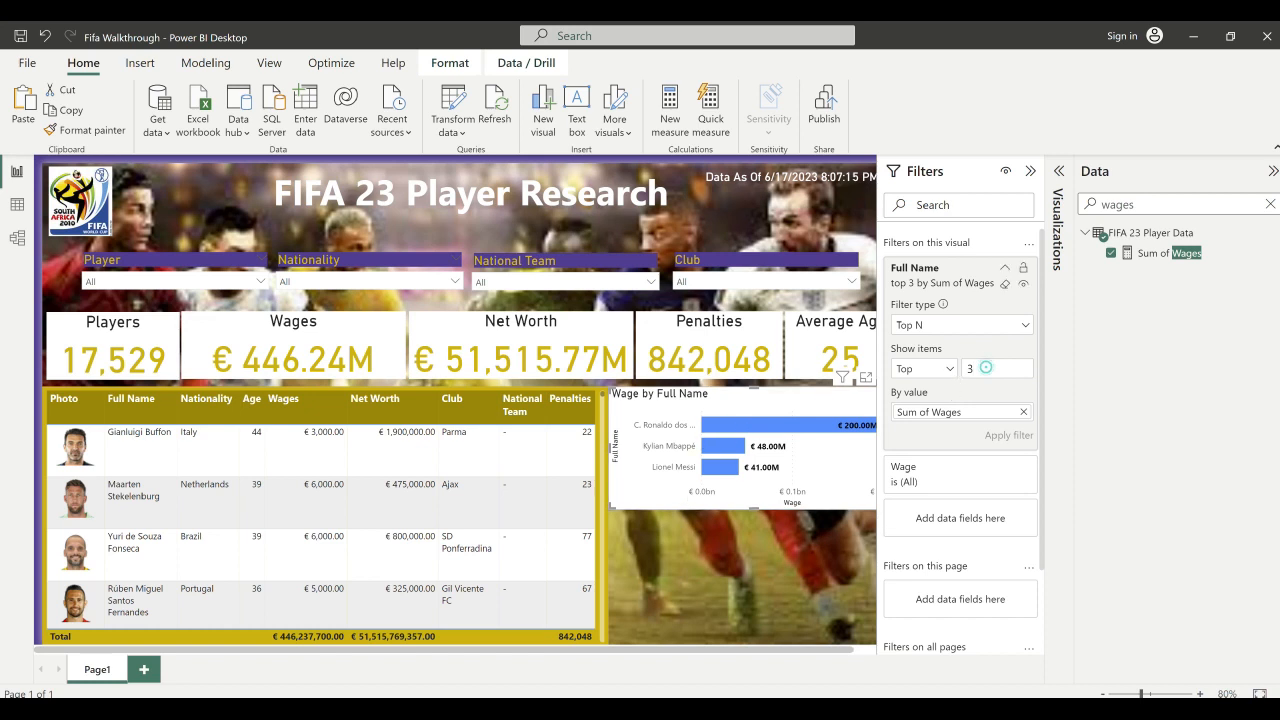
{"action": "type", "text": "5"}
{"action": "left_click", "coordinate": [1007, 438]}
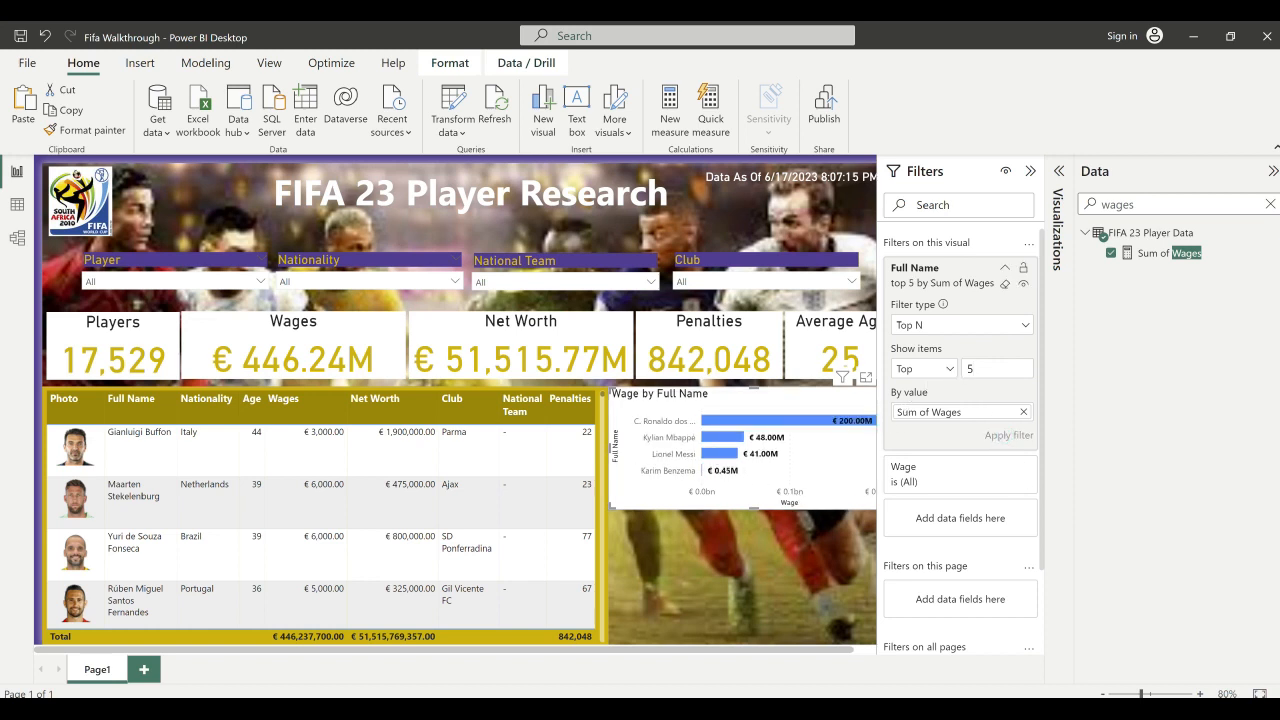
{"action": "type", "text": "3"}
{"action": "left_click", "coordinate": [1012, 437]}
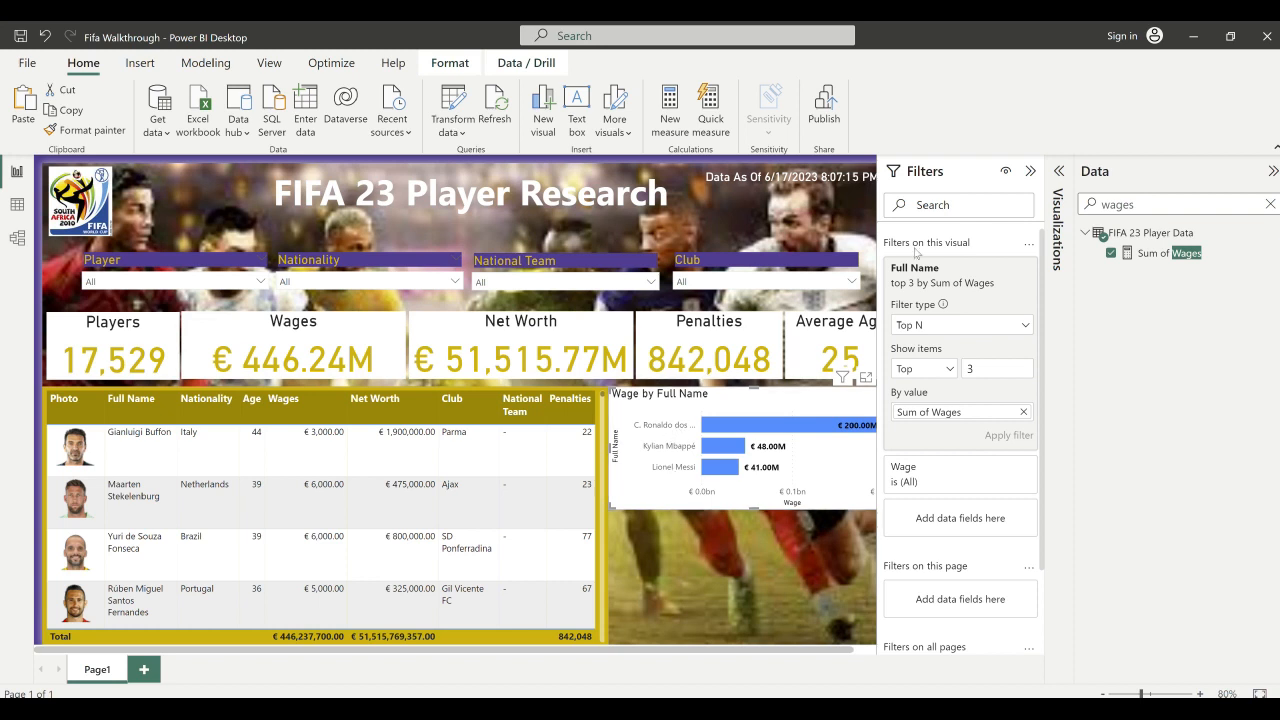
- Turn off the title of the bar chart's Y-axis
{"action": "left_click", "coordinate": [1064, 172]}
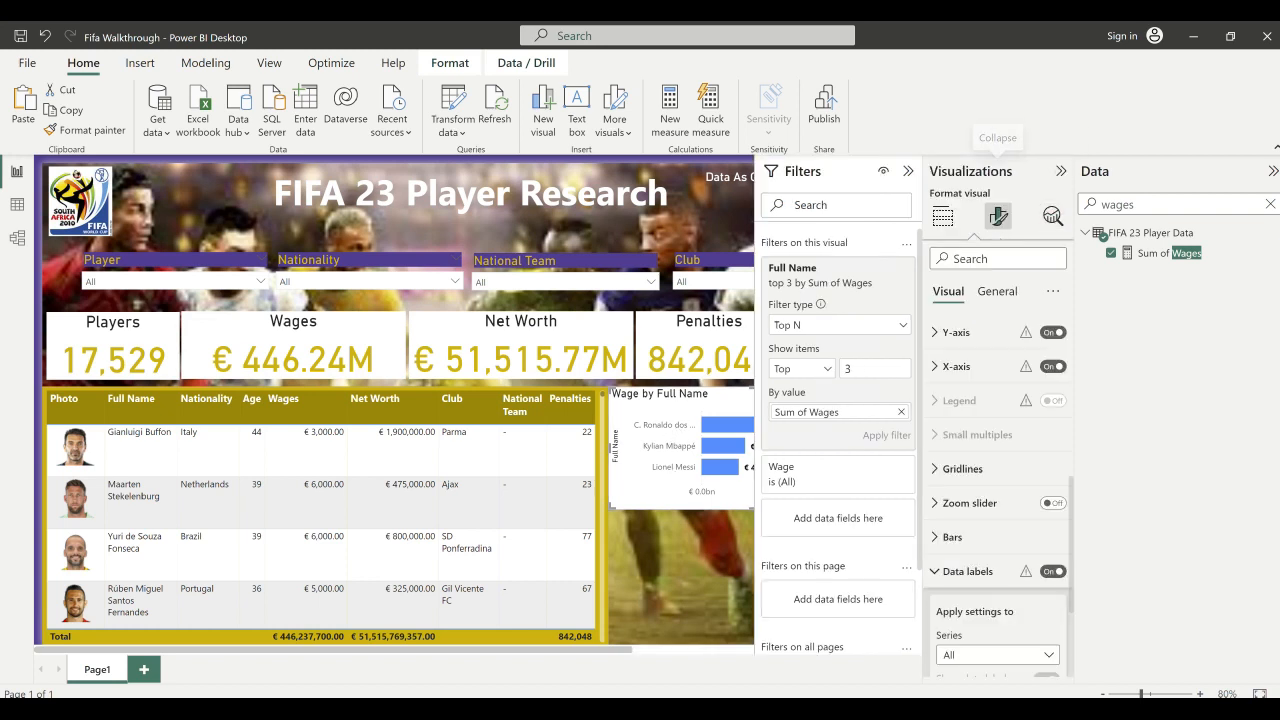
{"action": "left_click", "coordinate": [937, 336]}
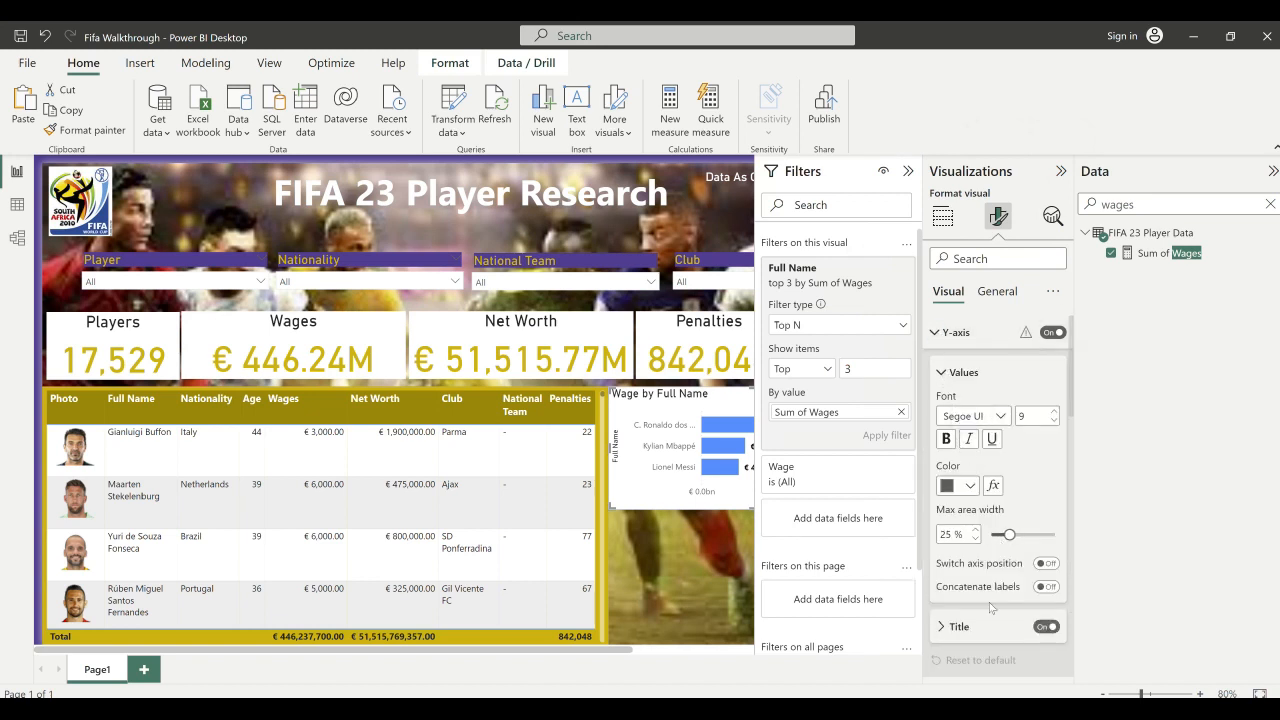
{"action": "left_click", "coordinate": [1045, 627]}
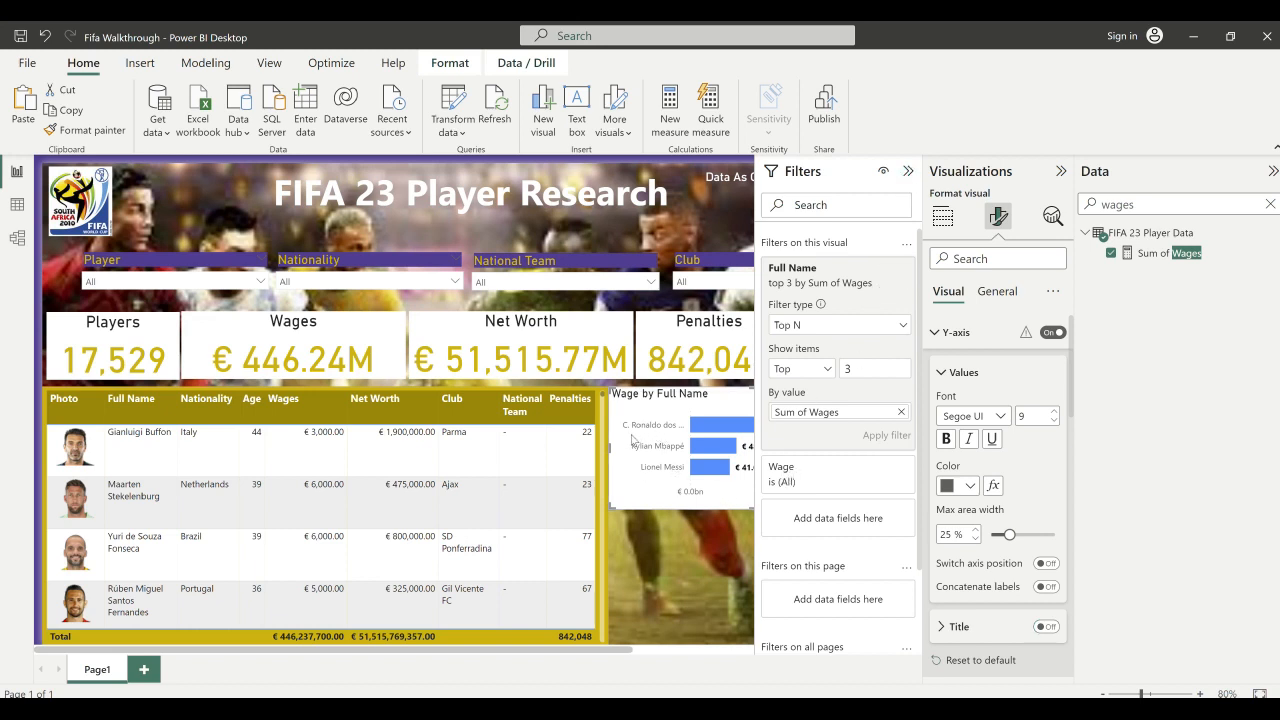
- Collapse the filter settings and set the bar chart's default bar color to the lightest tint of the theme blue
{"action": "left_click", "coordinate": [908, 171]}
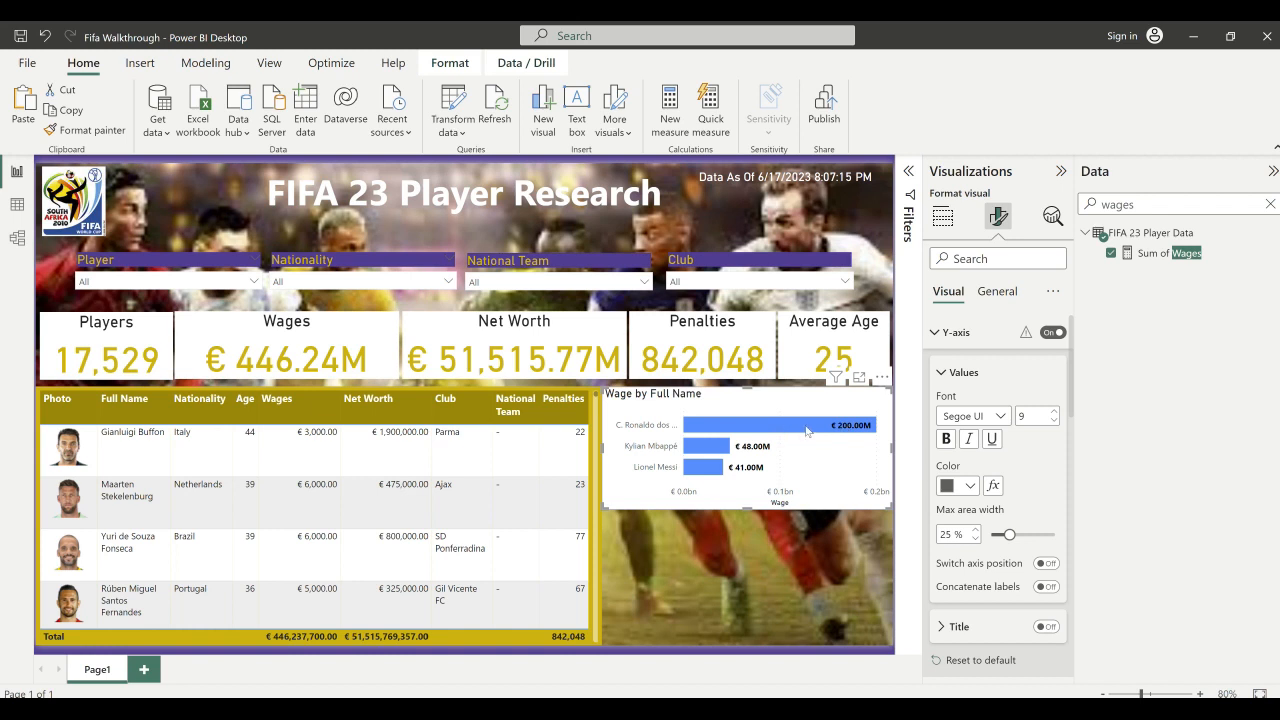
{"action": "mouse_move", "coordinate": [806, 431]}
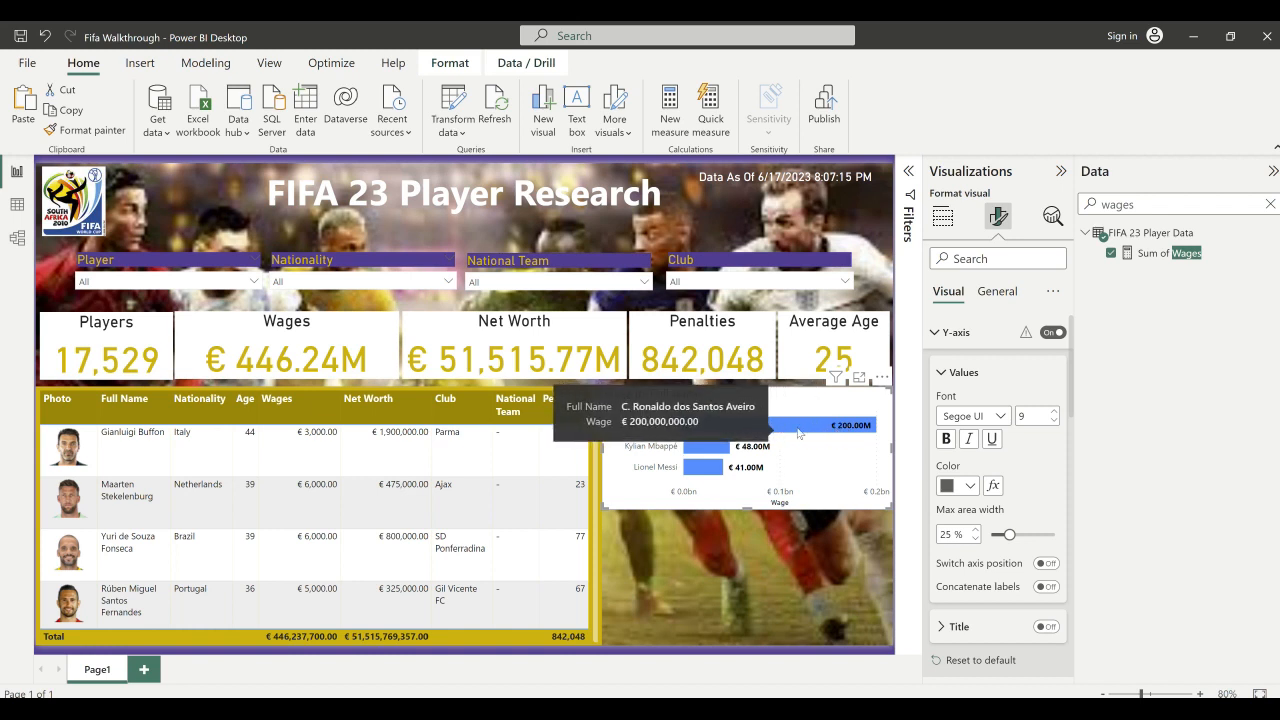
{"action": "left_click", "coordinate": [934, 334]}
{"action": "left_click", "coordinate": [934, 334]}
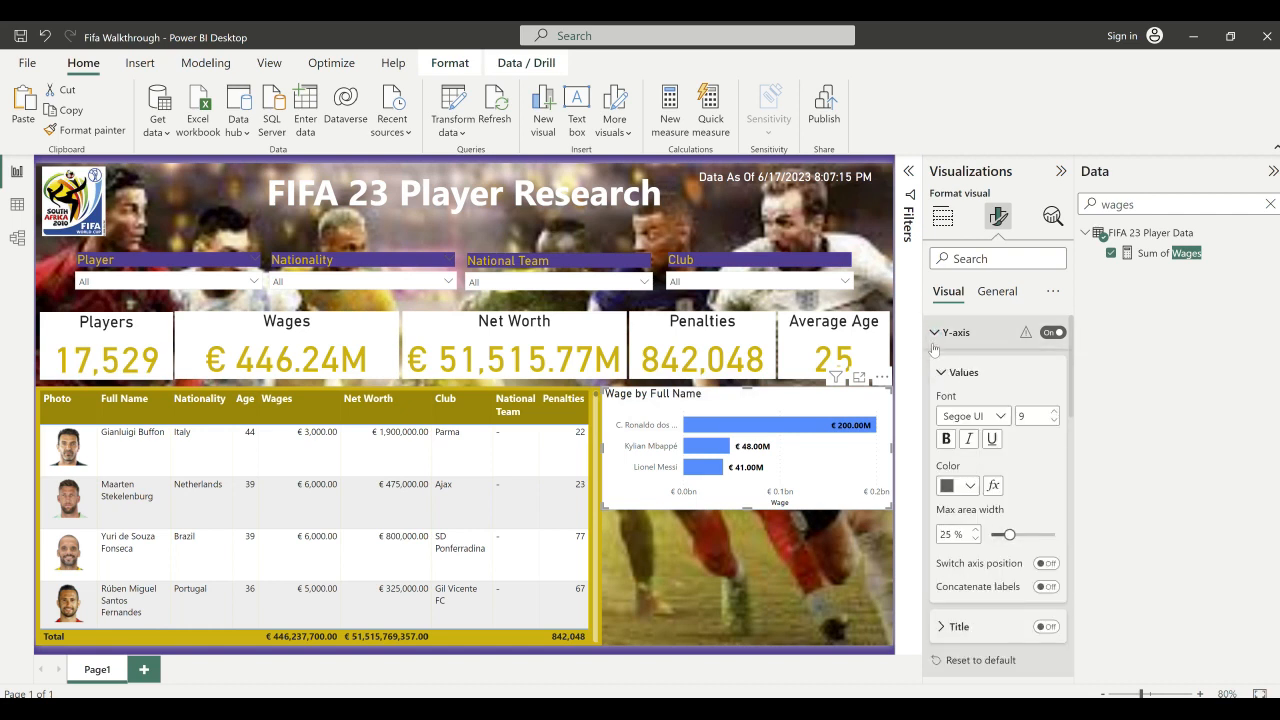
{"action": "left_click", "coordinate": [934, 336]}
{"action": "left_click", "coordinate": [968, 538]}
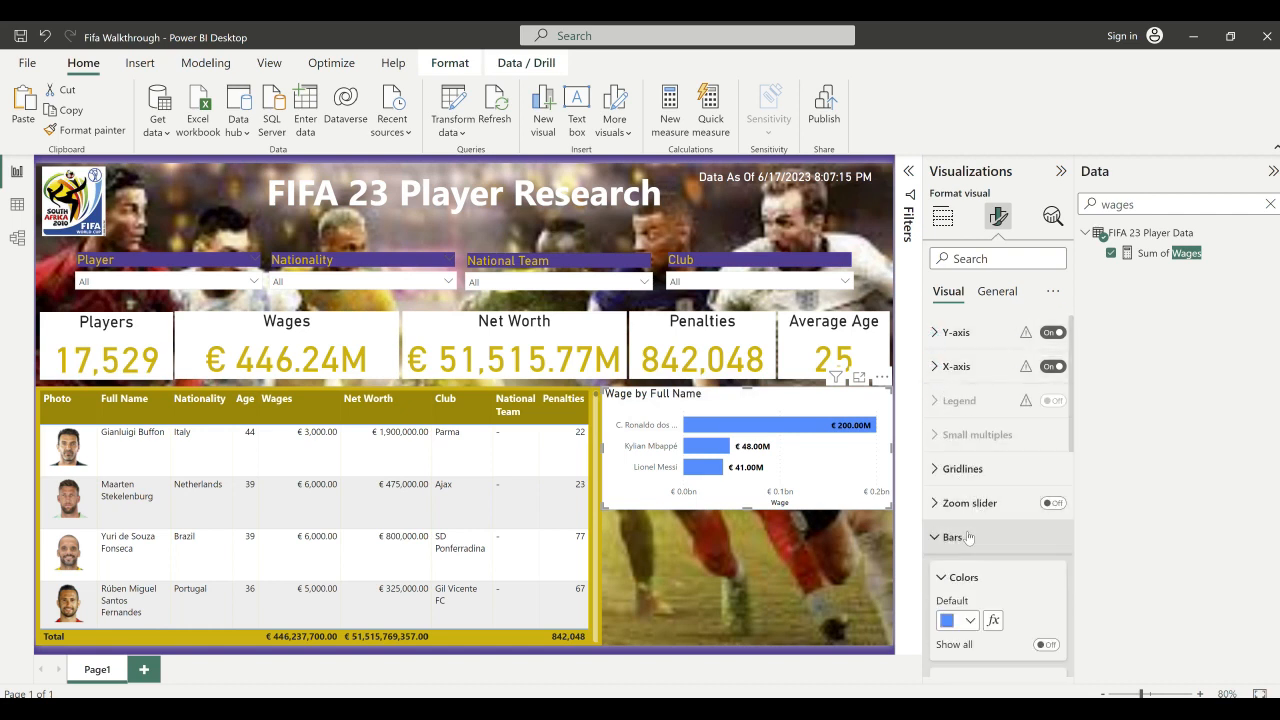
{"action": "scroll", "coordinate": [967, 530], "scroll_direction": "down", "scroll_amount": 2}
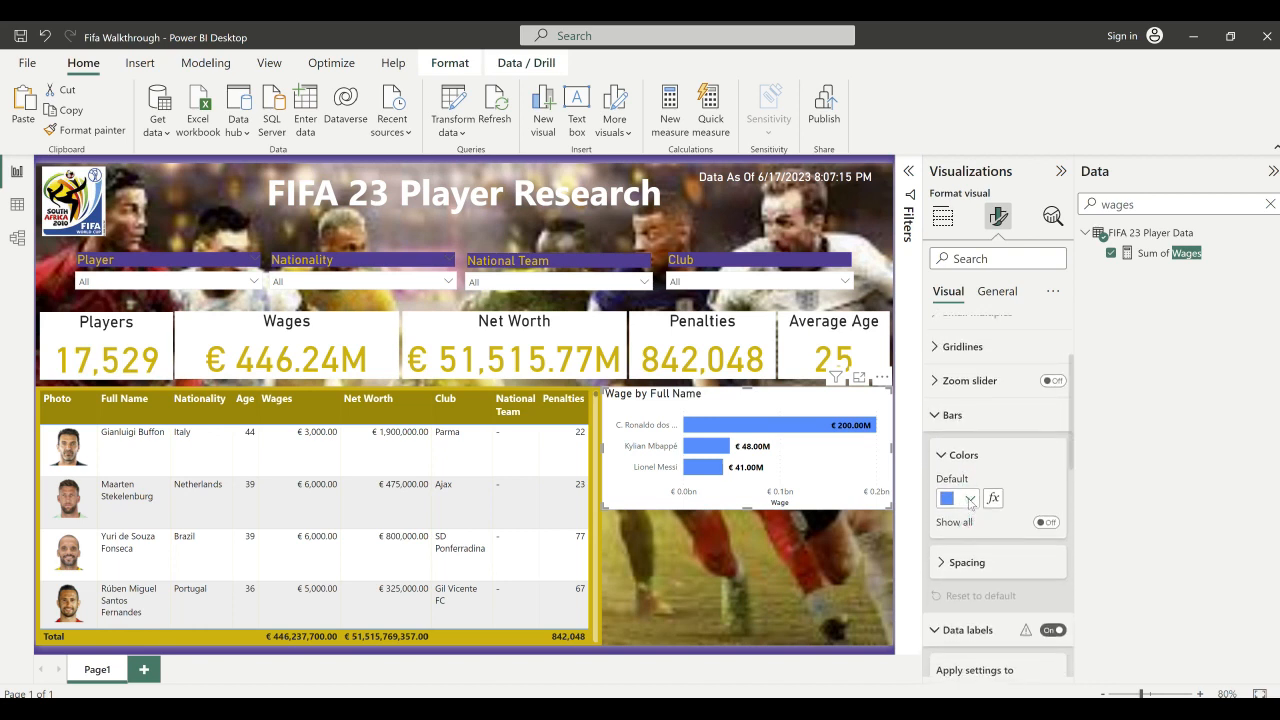
{"action": "left_click", "coordinate": [969, 499]}
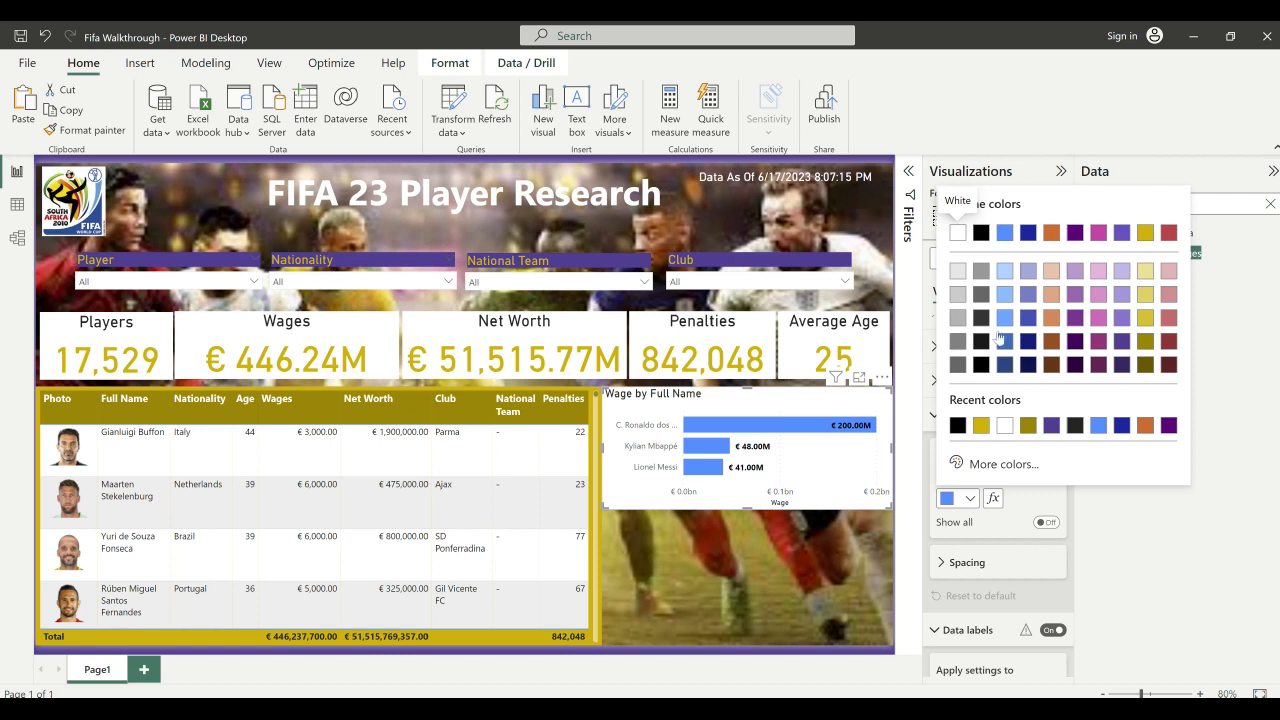
{"action": "left_click", "coordinate": [1005, 270]}
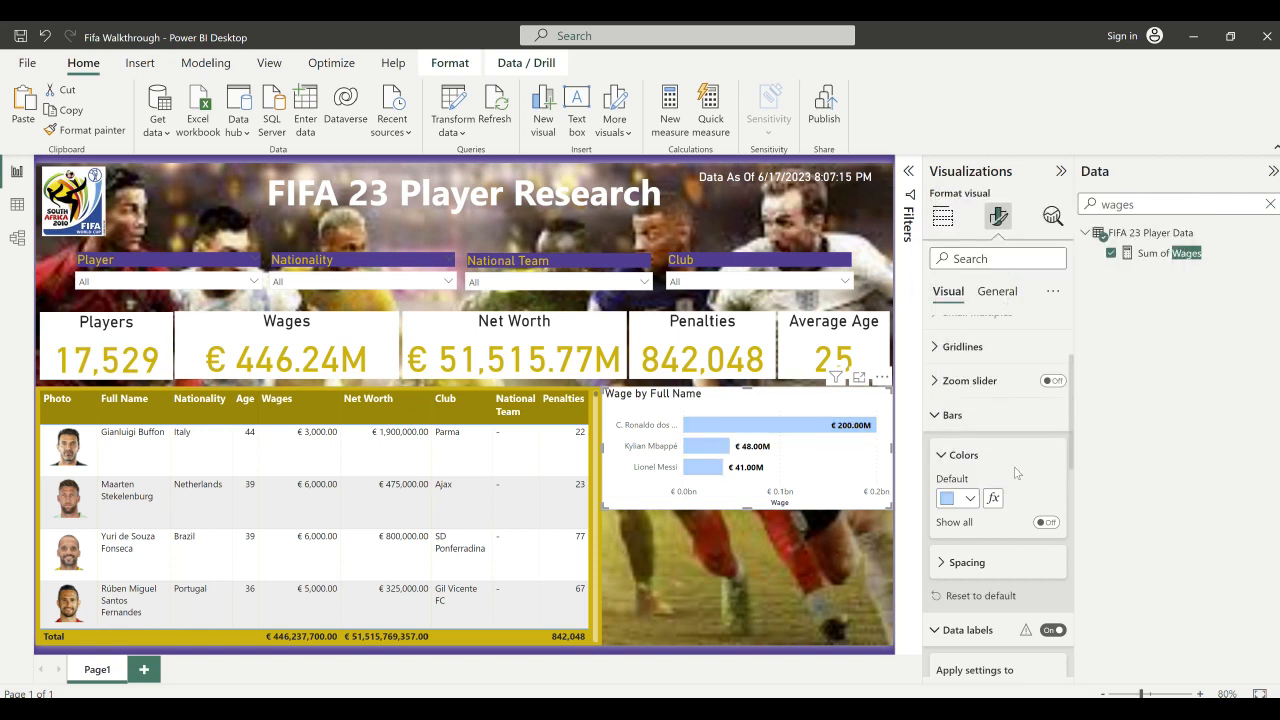
- Try the next darker light-blue tint on the chart's bars, and set them back to the lightest blue tint
{"action": "left_click", "coordinate": [967, 498]}
{"action": "left_click", "coordinate": [1006, 294]}
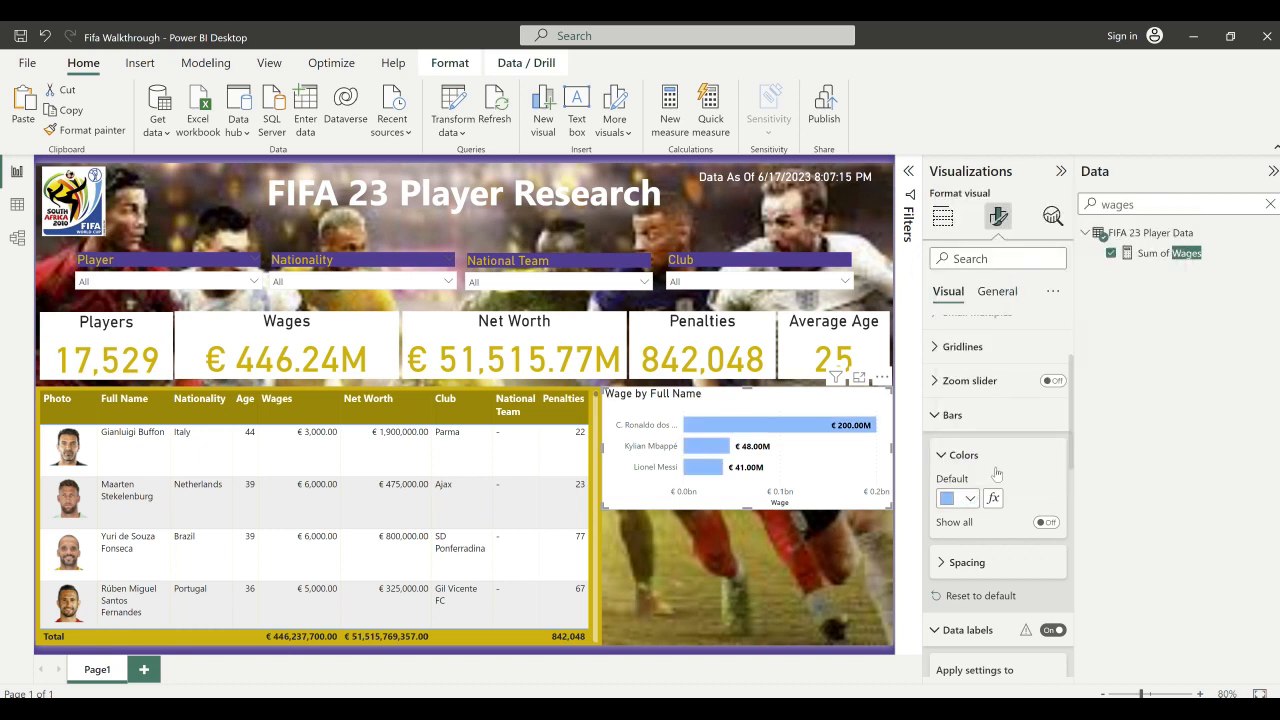
{"action": "left_click", "coordinate": [967, 498]}
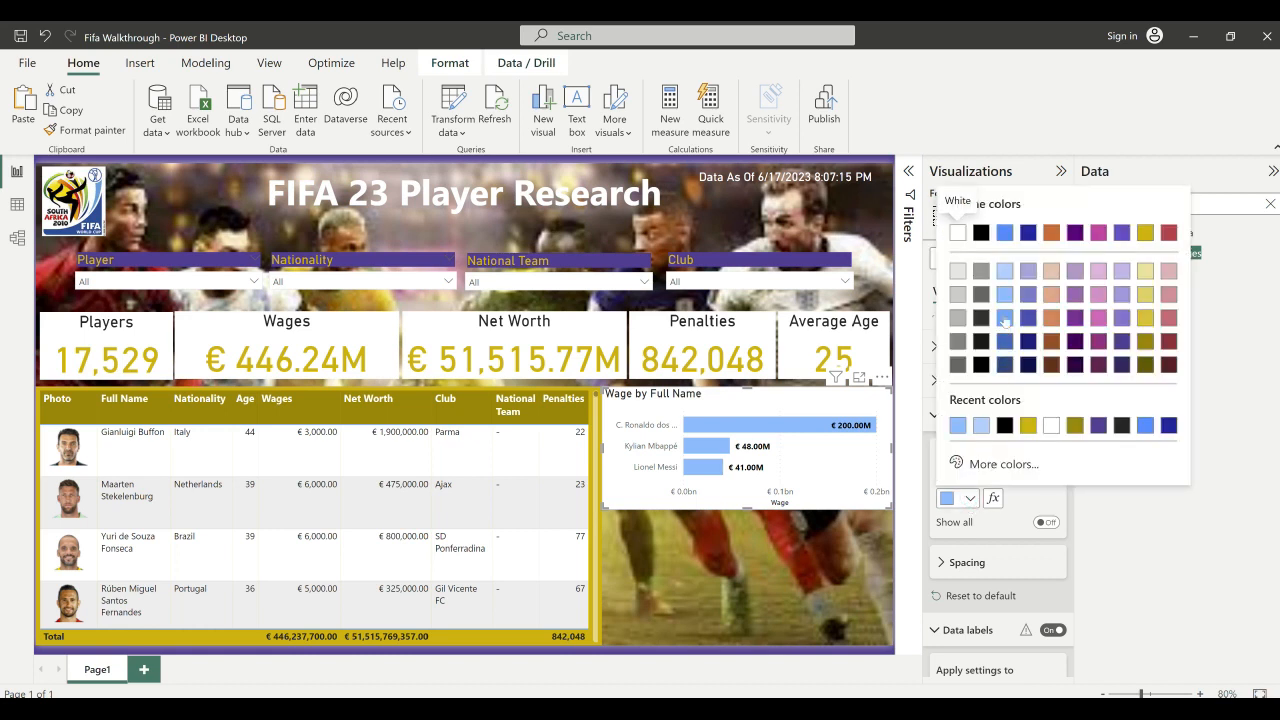
{"action": "left_click", "coordinate": [1006, 272]}
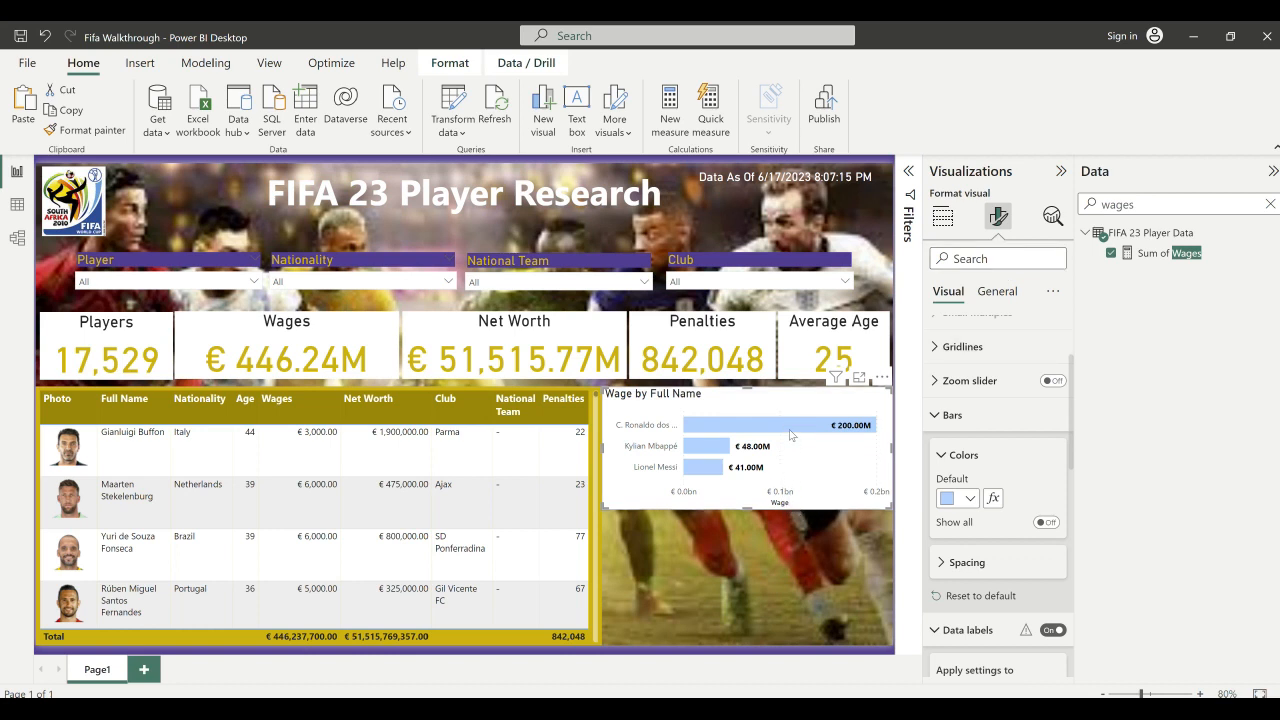
- Turn off the bar chart's vertical gridlines
{"action": "left_click", "coordinate": [950, 347]}
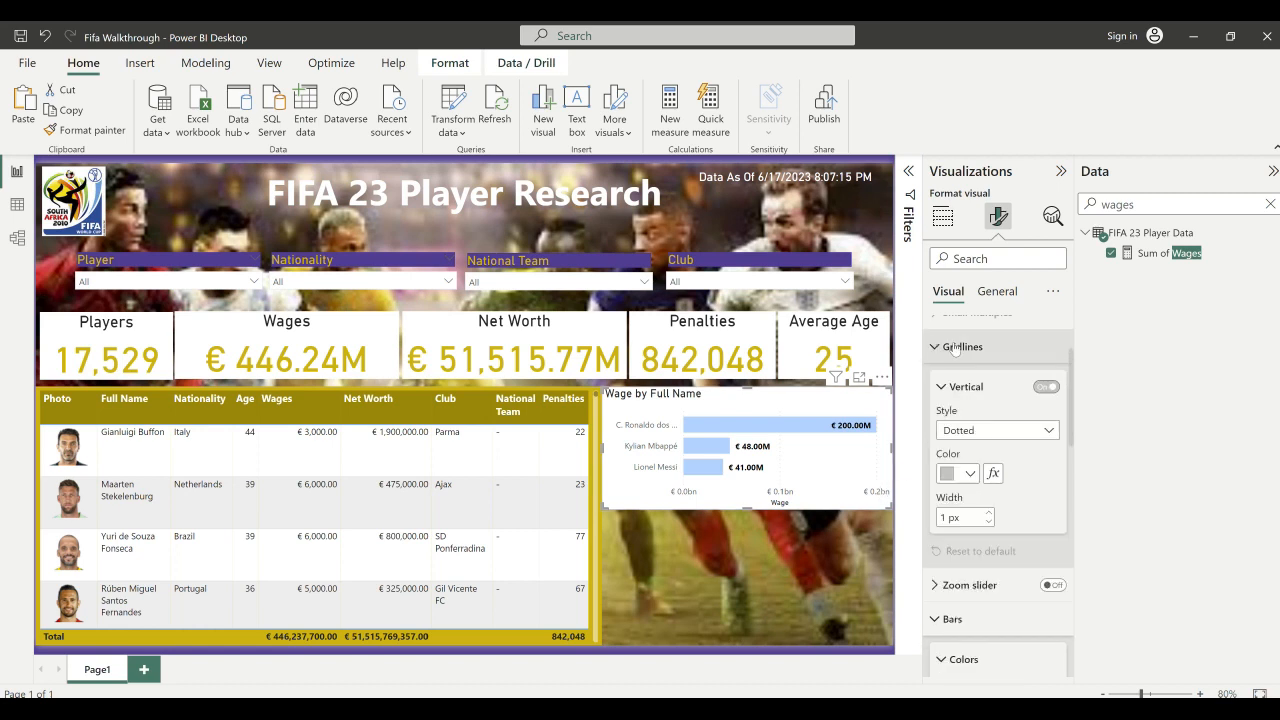
{"action": "left_click", "coordinate": [1044, 388]}
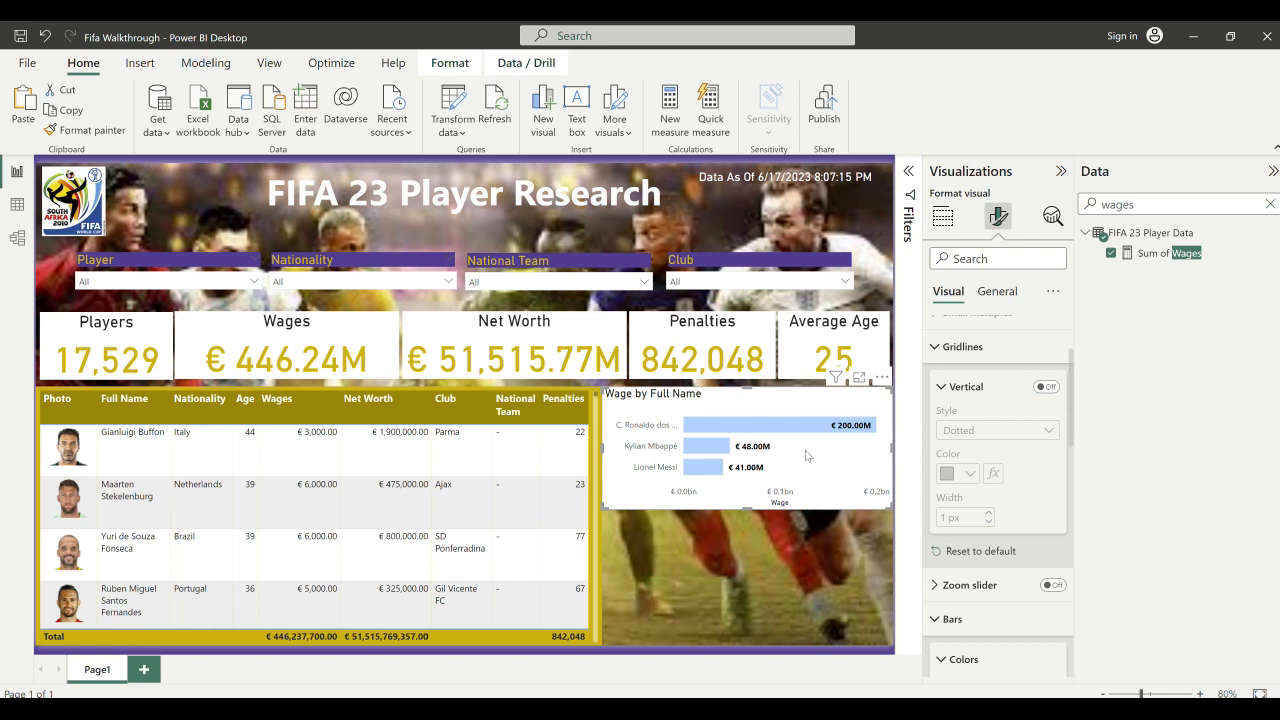
{"action": "left_click", "coordinate": [936, 352]}
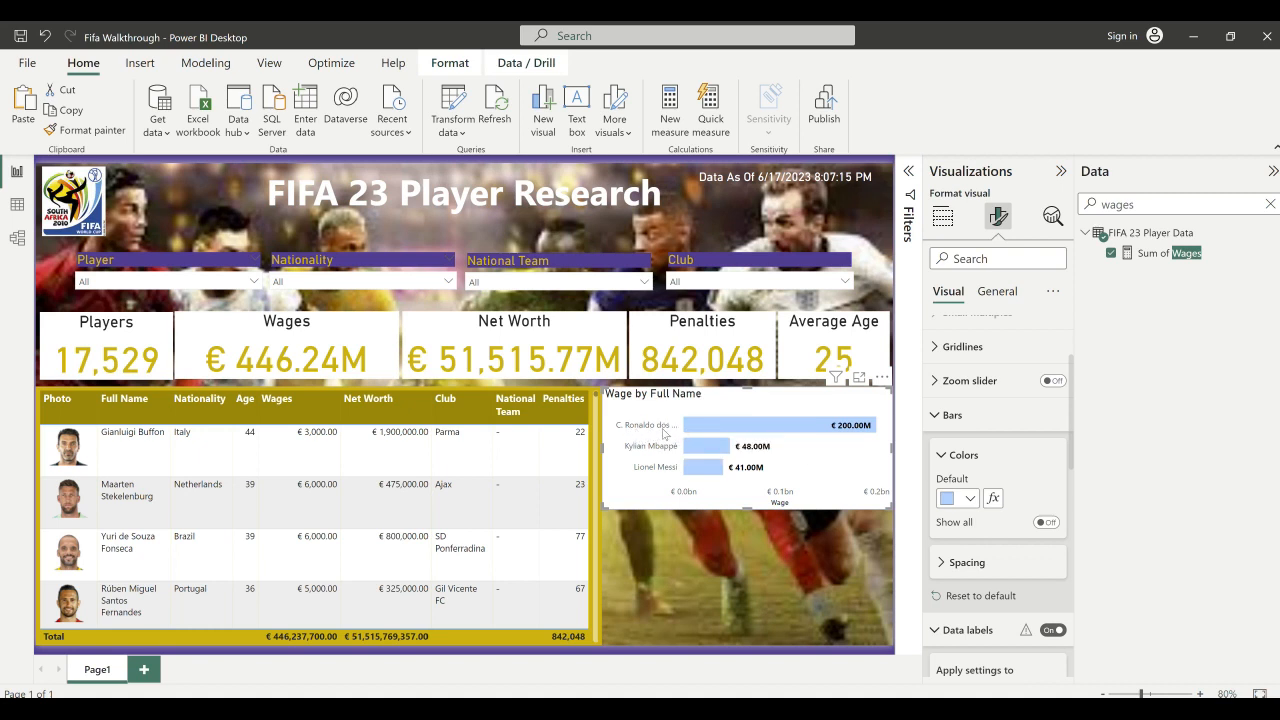
- Widen the space for player names by setting the Y-axis maximum area width to 36%
{"action": "scroll", "coordinate": [970, 366], "scroll_direction": "up", "scroll_amount": 3}
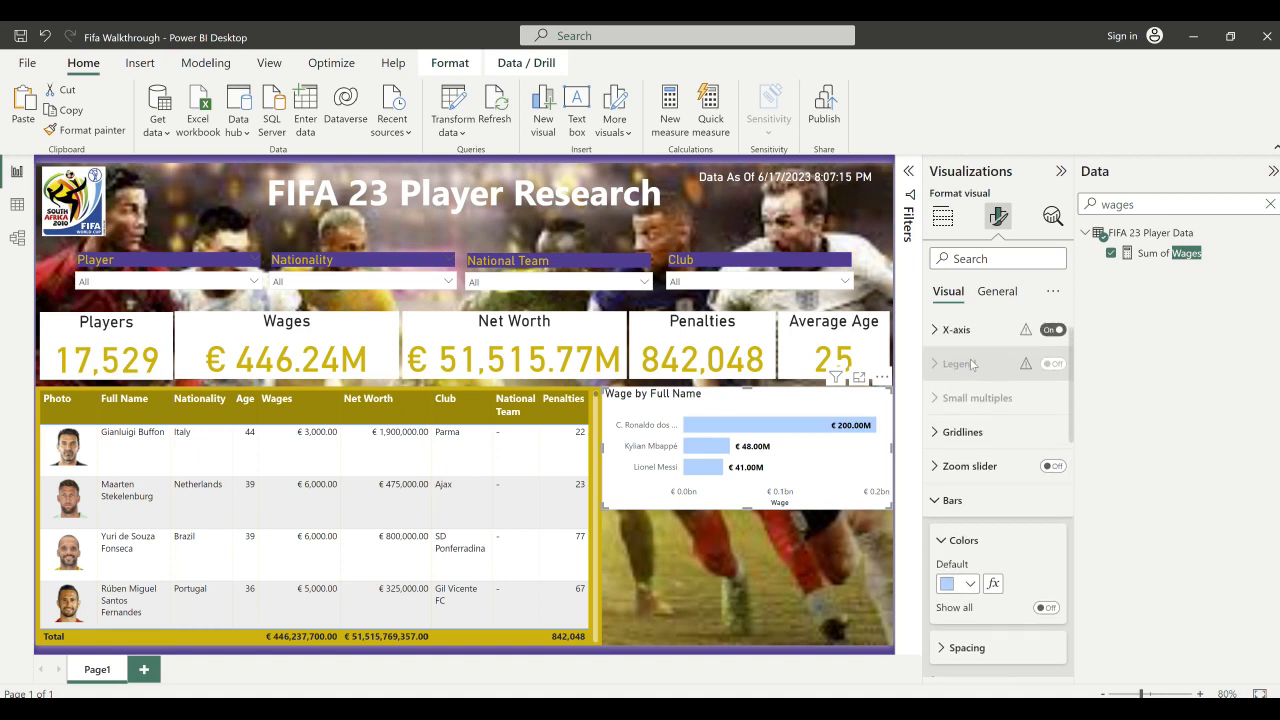
{"action": "scroll", "coordinate": [970, 366], "scroll_direction": "down", "scroll_amount": 5}
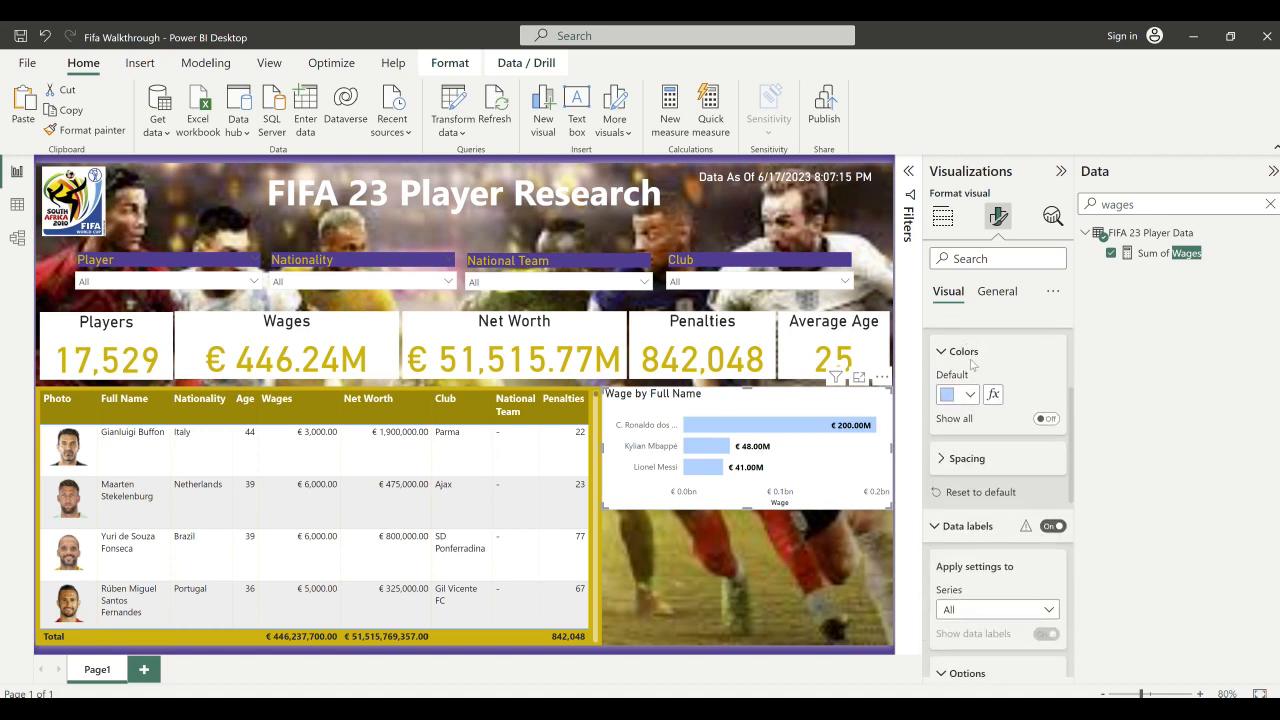
{"action": "scroll", "coordinate": [970, 366], "scroll_direction": "down", "scroll_amount": 5}
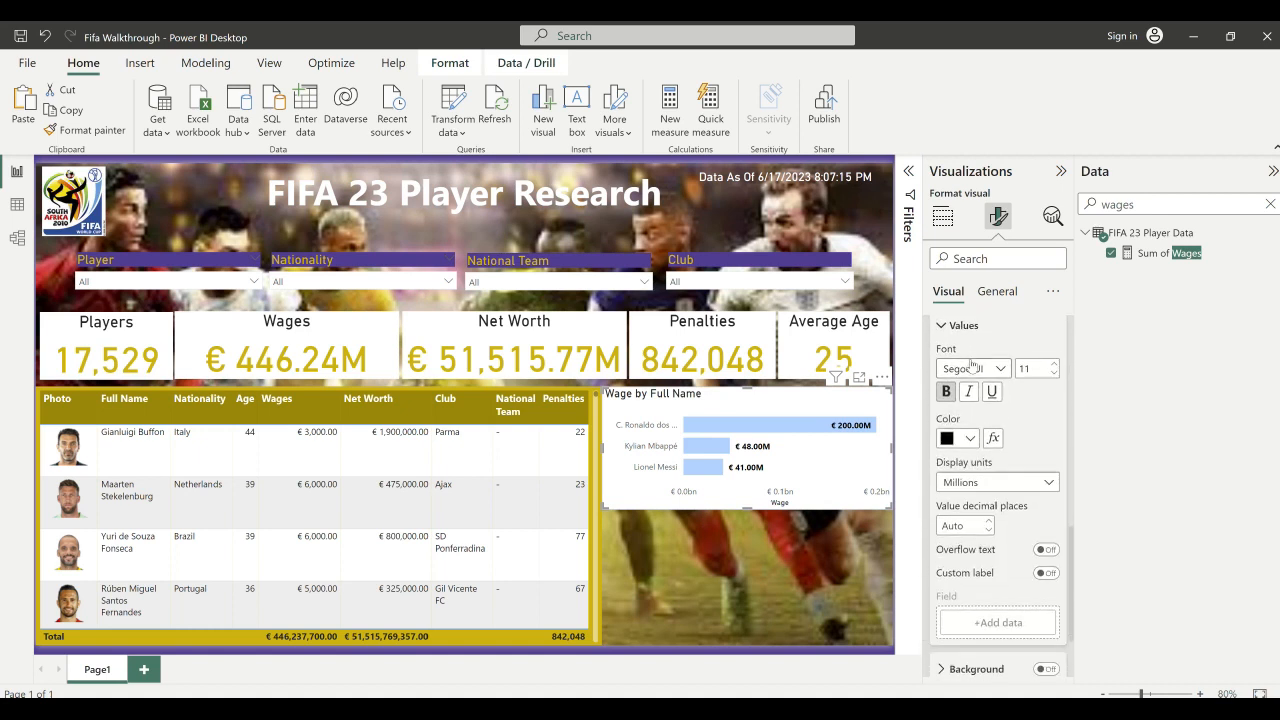
{"action": "scroll", "coordinate": [972, 366], "scroll_direction": "down", "scroll_amount": 1}
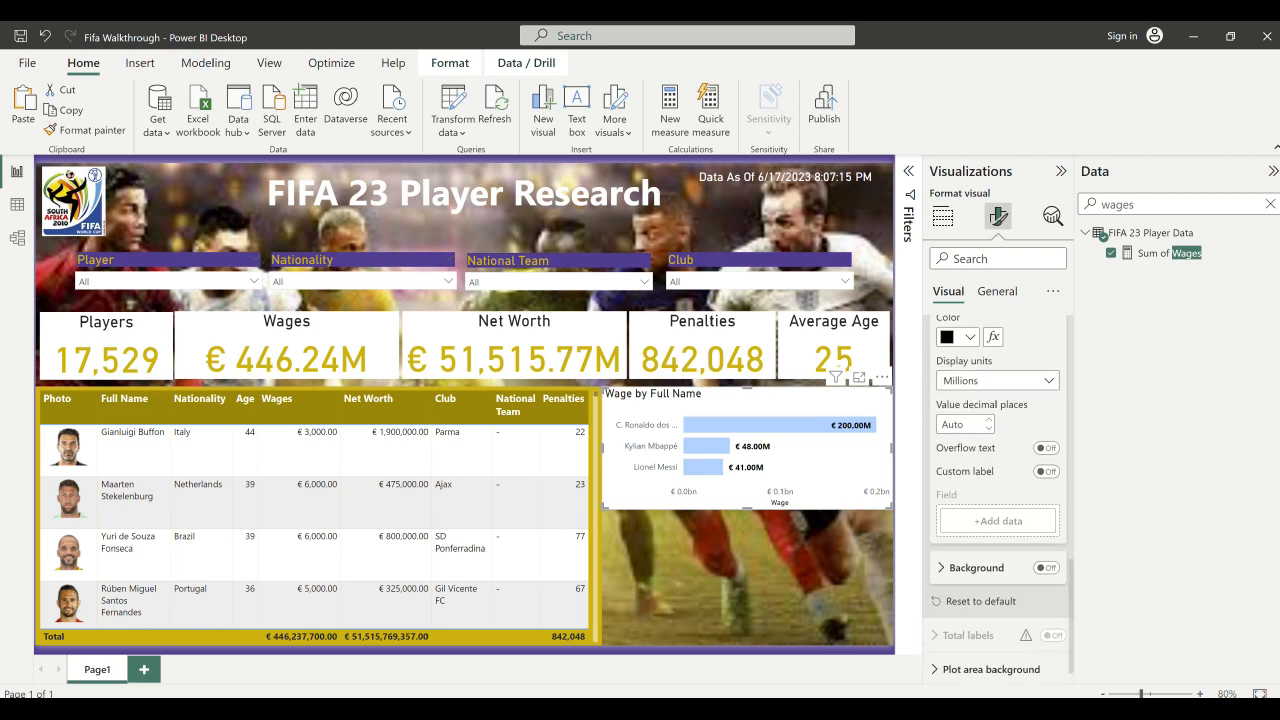
{"action": "scroll", "coordinate": [990, 380], "scroll_direction": "up", "scroll_amount": 6}
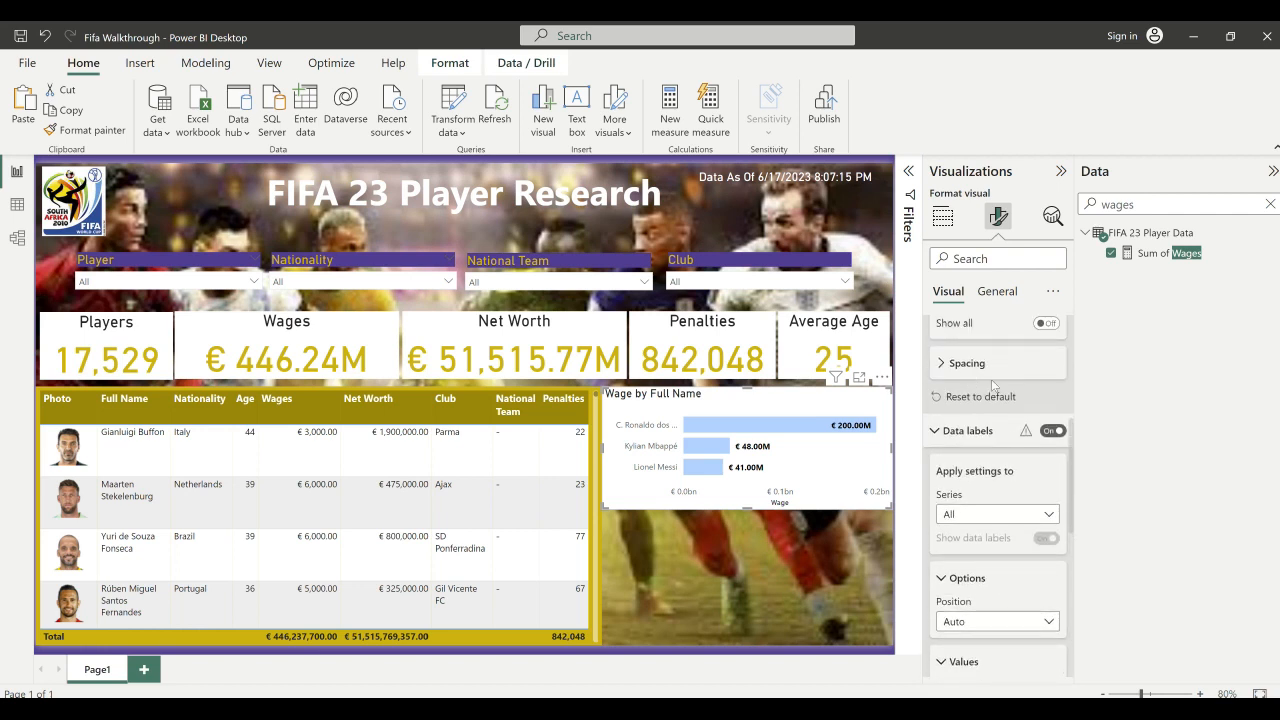
{"action": "scroll", "coordinate": [993, 388], "scroll_direction": "up", "scroll_amount": 2}
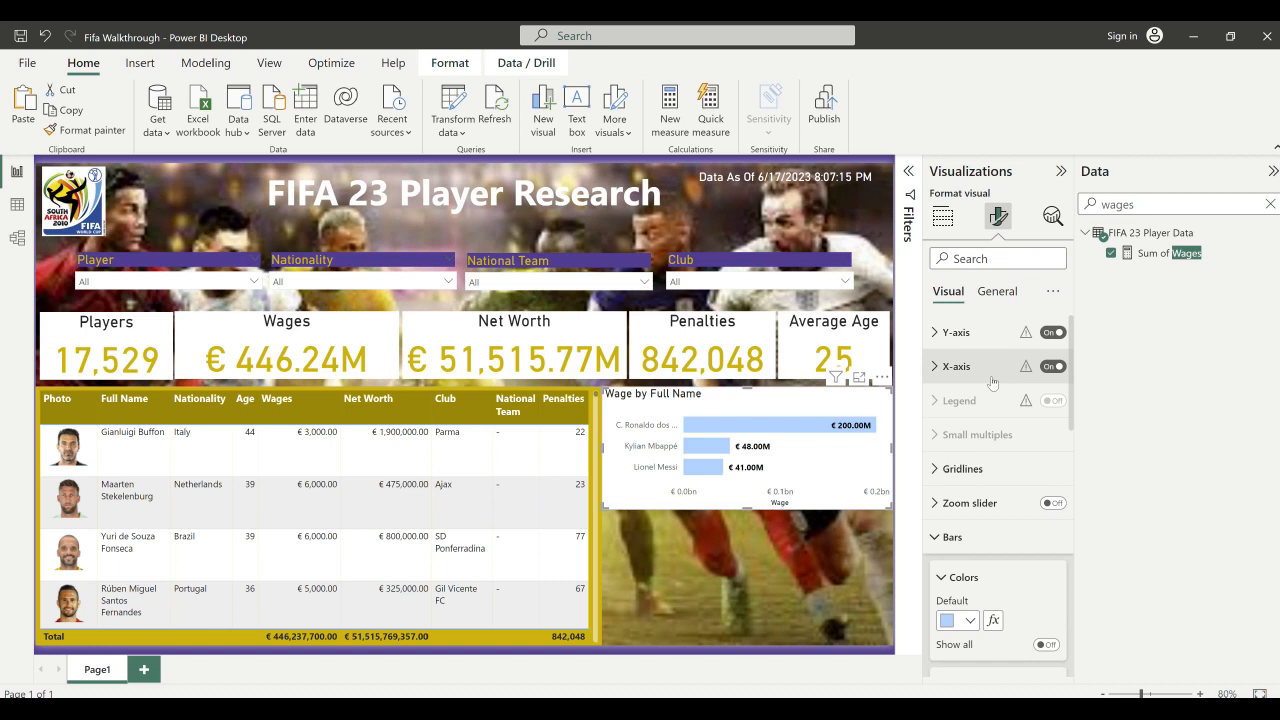
{"action": "left_click", "coordinate": [975, 332]}
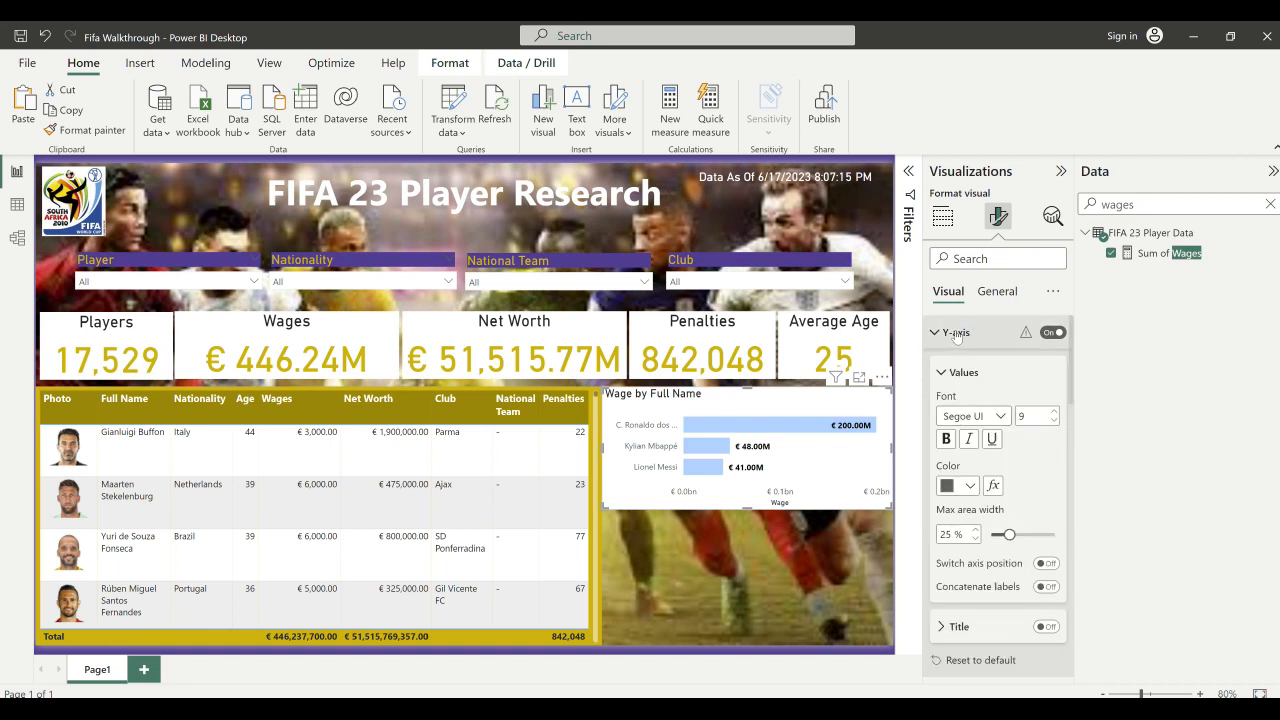
{"action": "left_click_drag", "start_coordinate": [1010, 535], "coordinate": [1024, 535]}
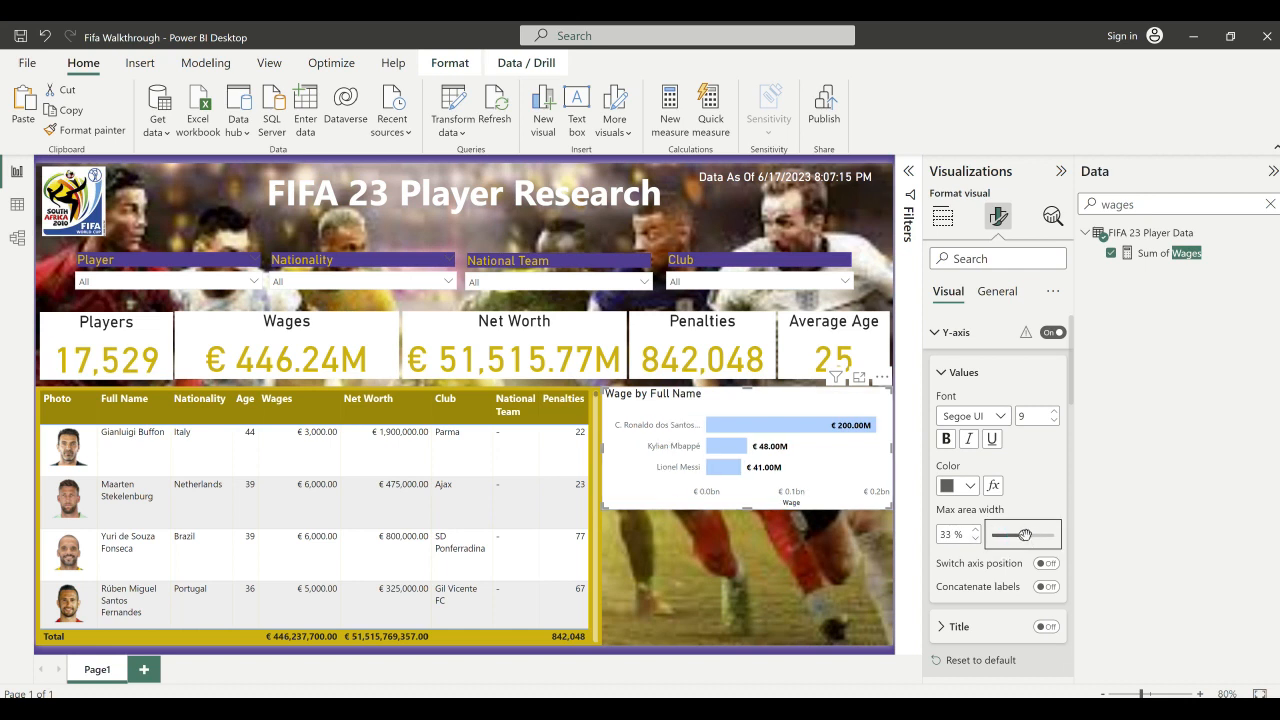
{"action": "left_click_drag", "start_coordinate": [1024, 535], "coordinate": [1029, 535]}
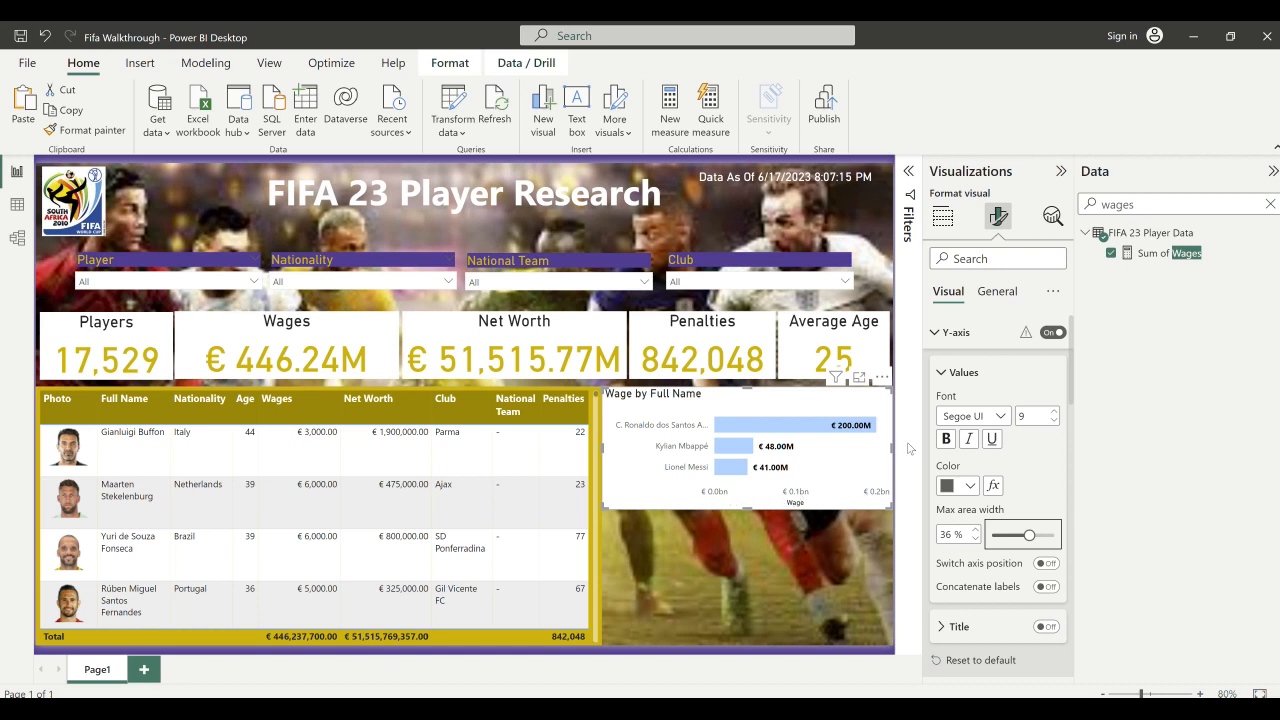
{"action": "left_click", "coordinate": [934, 338]}
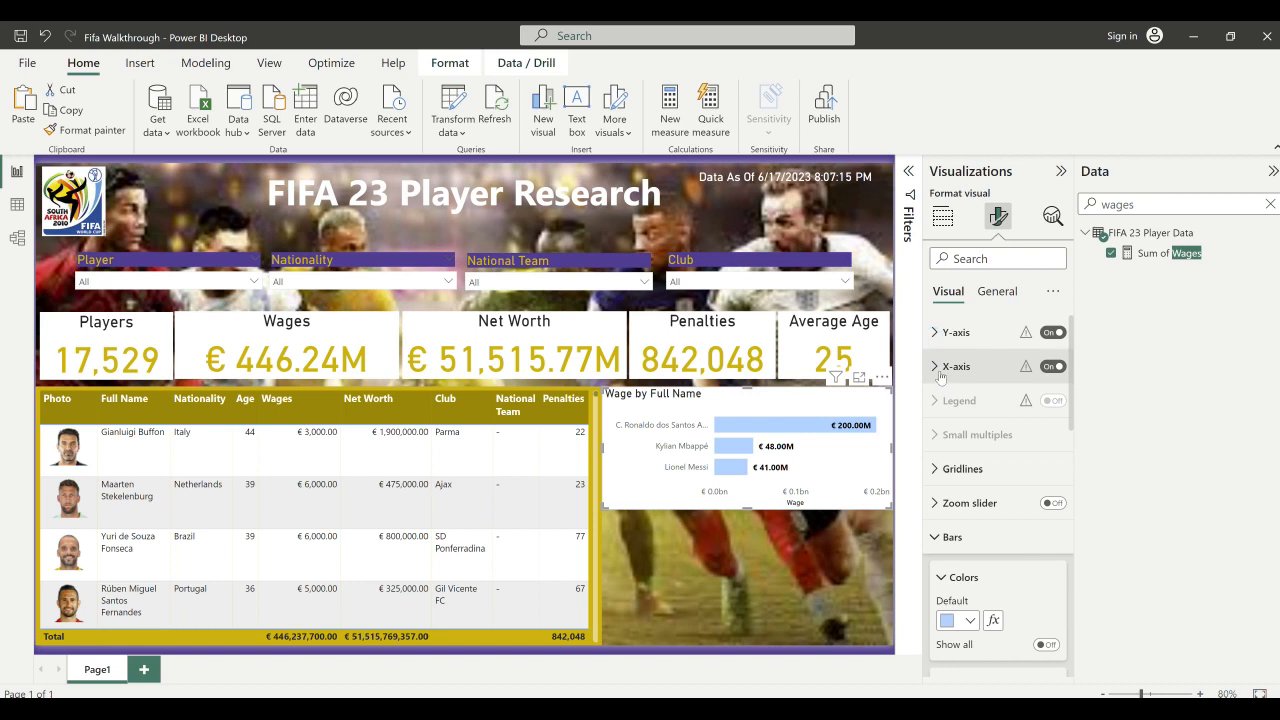
- Turn off the bar chart's X-axis values and its X-axis title
{"action": "left_click", "coordinate": [1053, 366]}
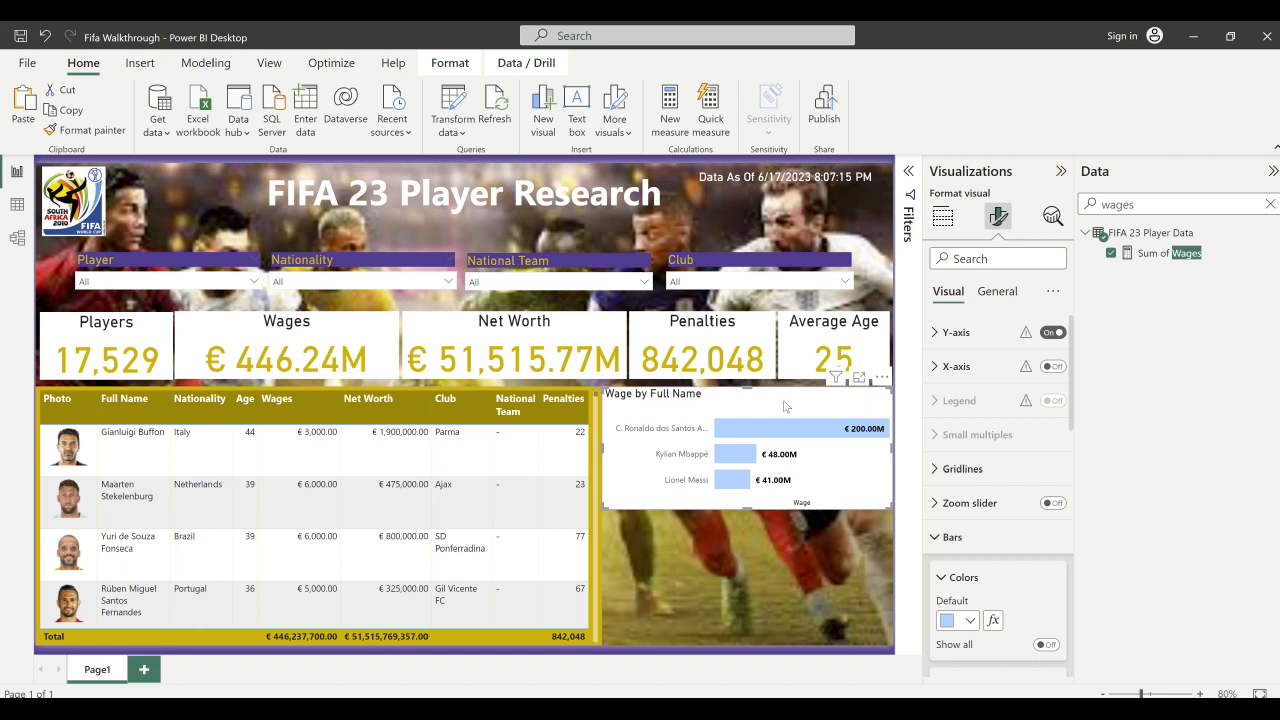
{"action": "left_click", "coordinate": [945, 370]}
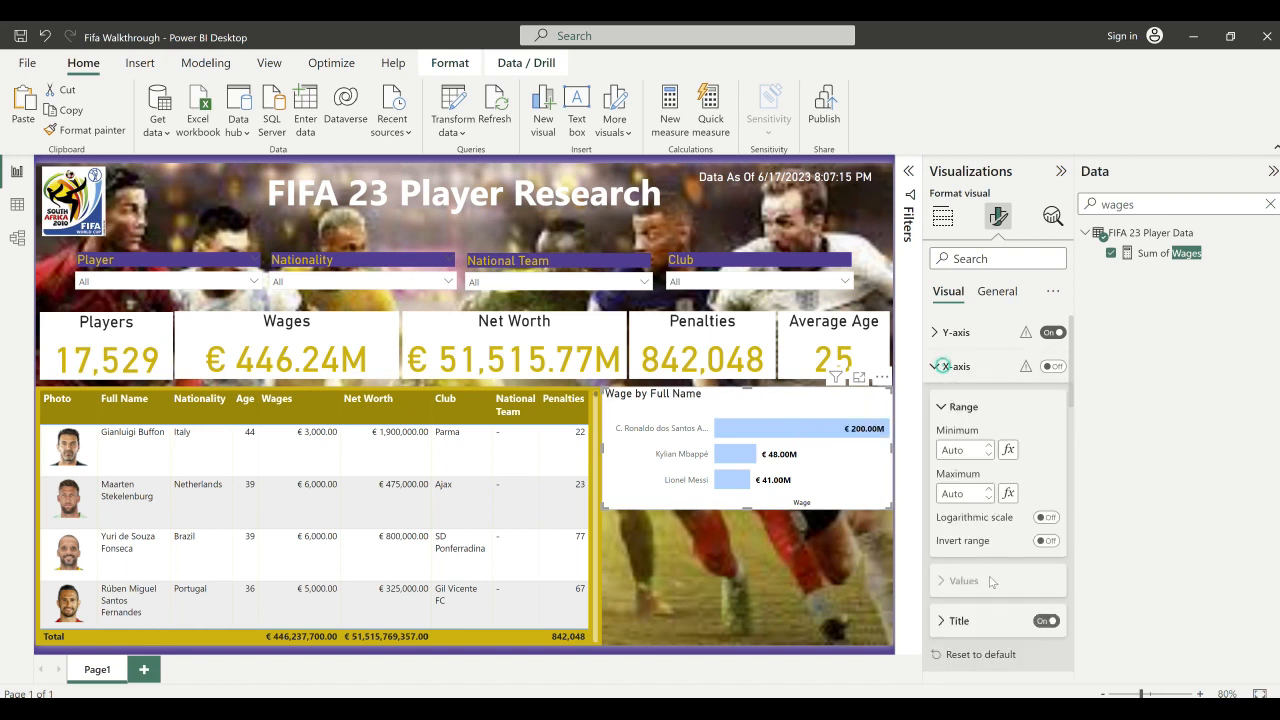
{"action": "left_click", "coordinate": [1049, 621]}
{"action": "left_click", "coordinate": [1048, 621]}
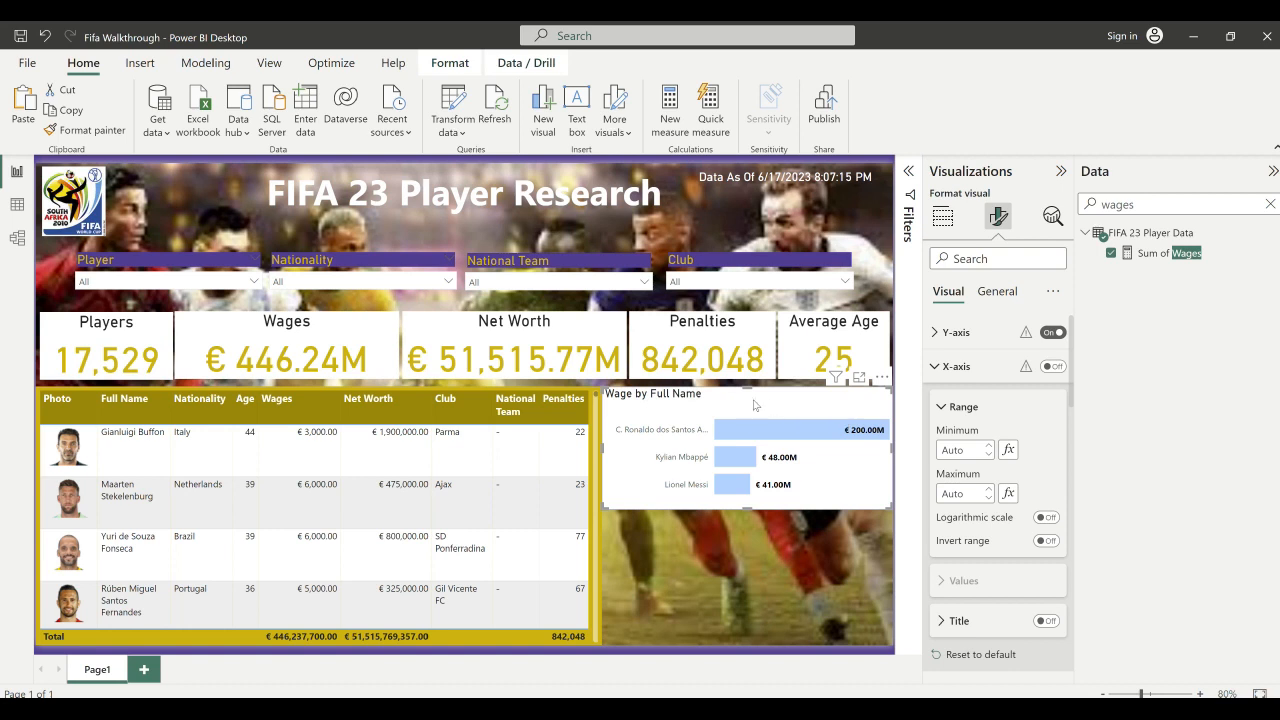
- Change the bar chart's title to "Top 3 Most Paid Players" and center it horizontally
{"action": "left_click", "coordinate": [1000, 293]}
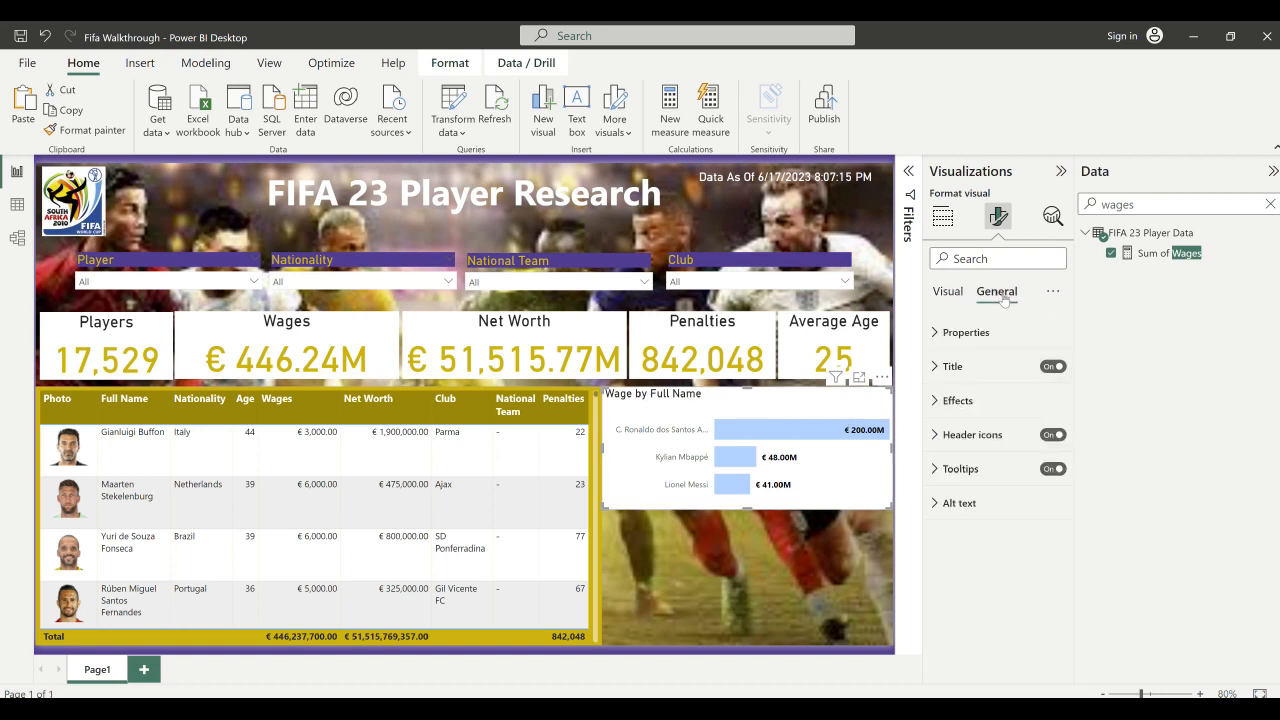
{"action": "left_click", "coordinate": [955, 366]}
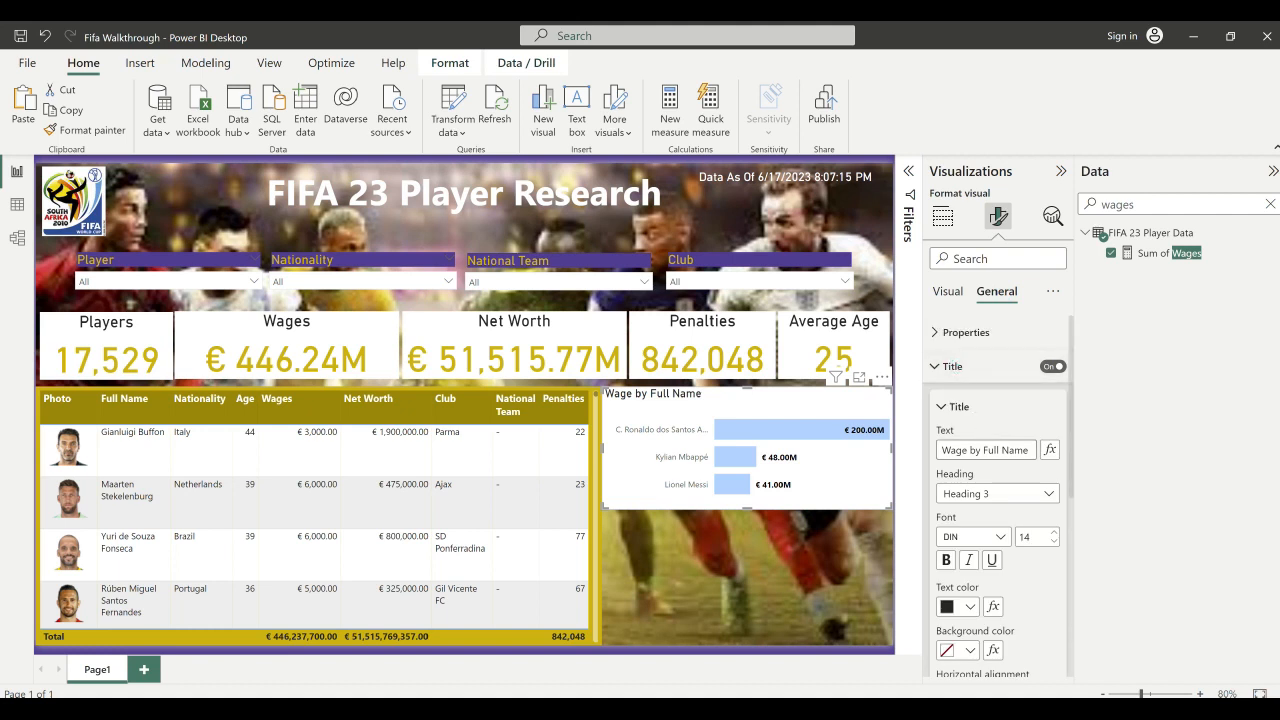
{"action": "left_click", "coordinate": [988, 449]}
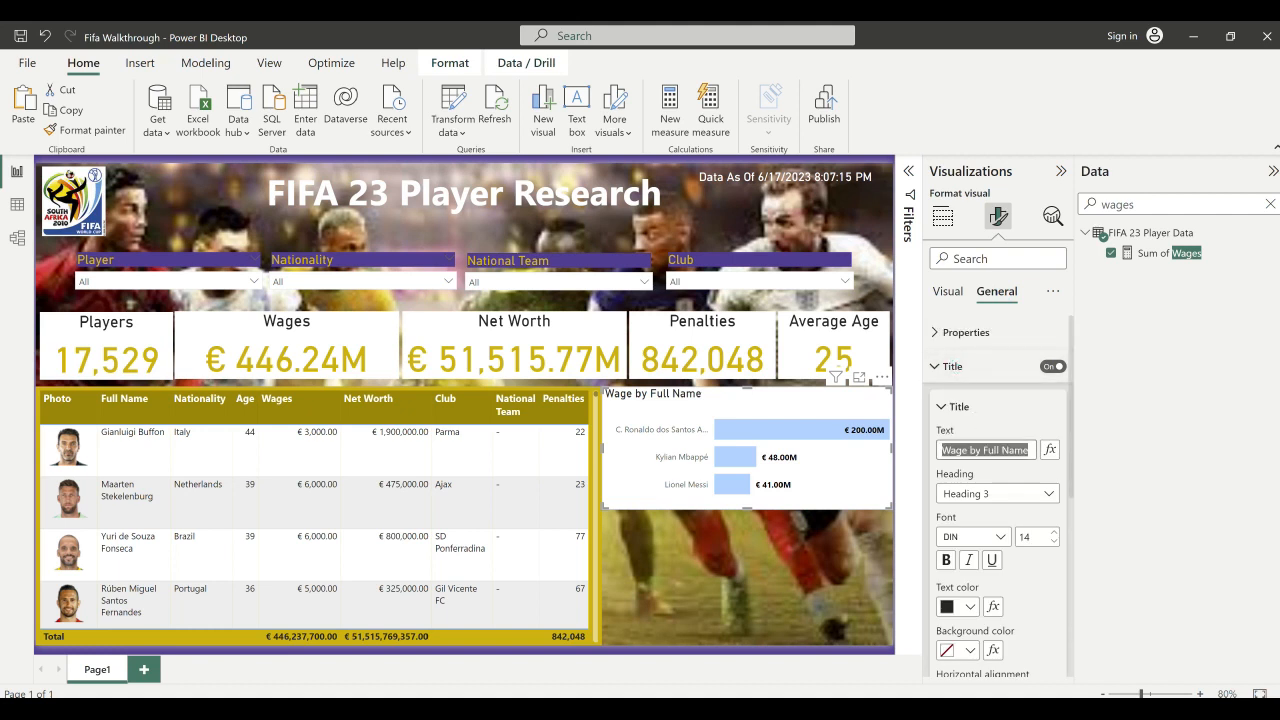
{"action": "type", "text": "Top 3 Most Paid"}
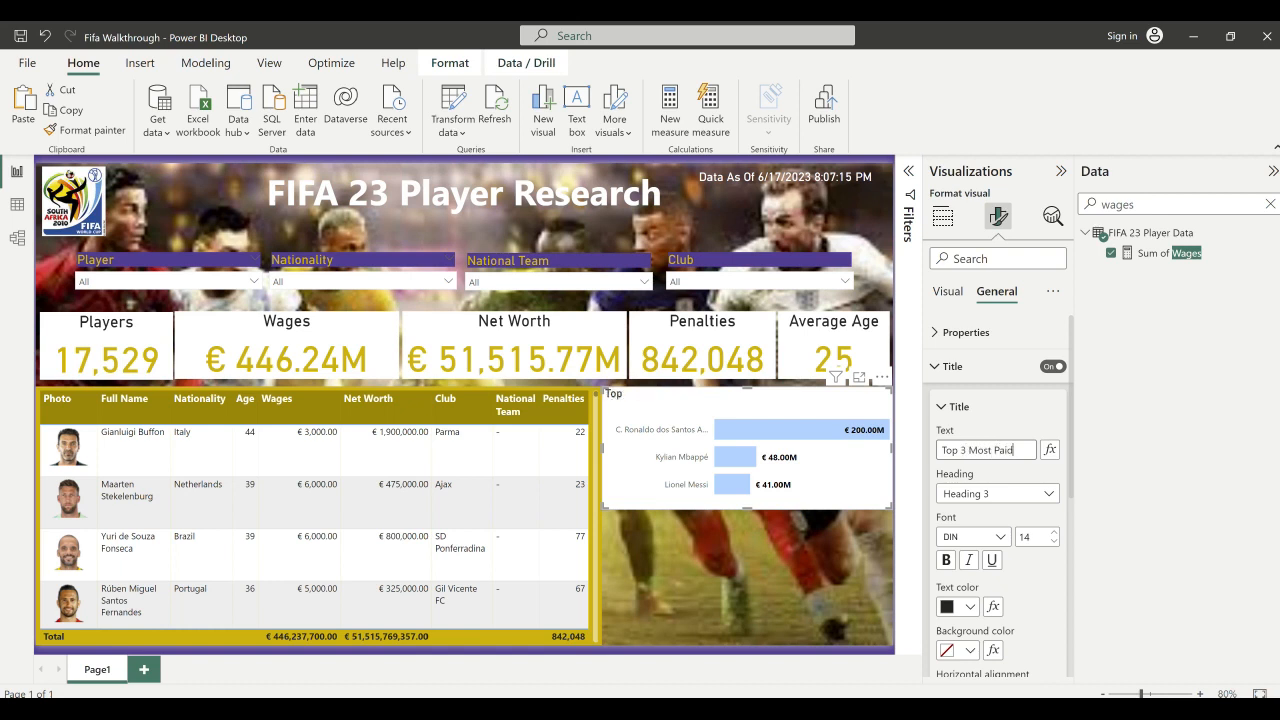
{"action": "type", "text": "Players"}
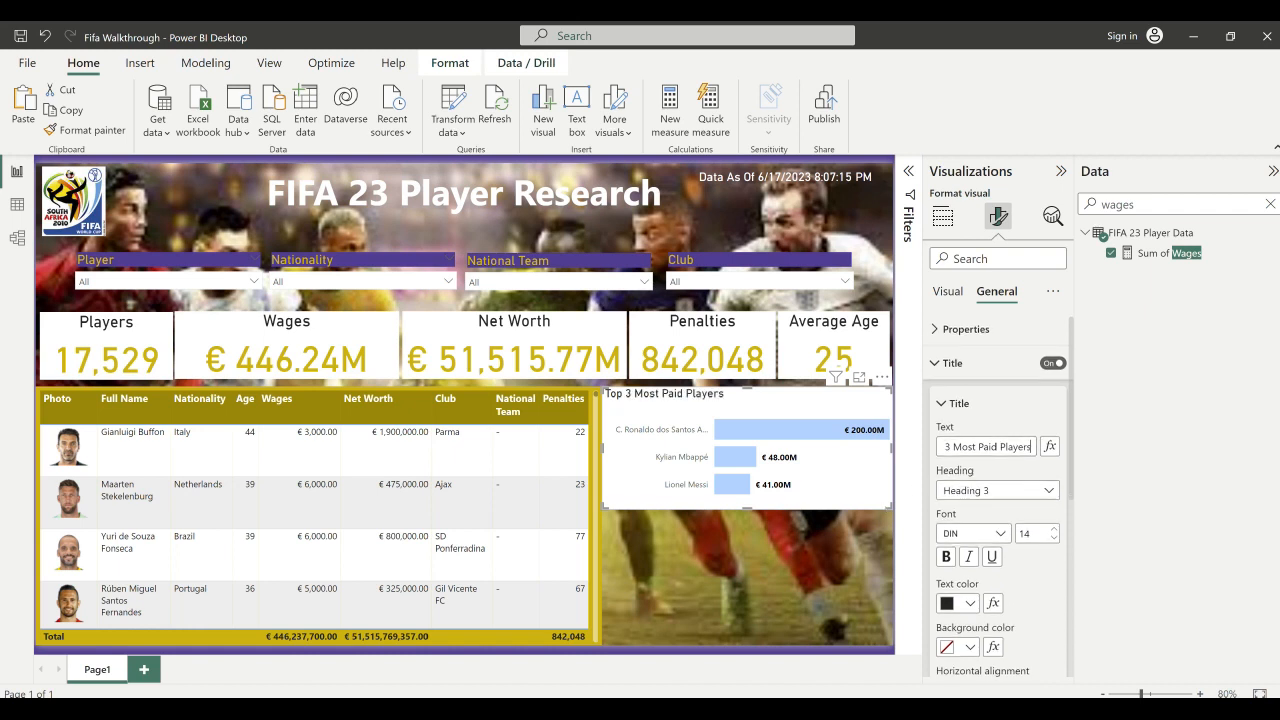
{"action": "scroll", "coordinate": [1010, 625], "scroll_direction": "down", "scroll_amount": 2}
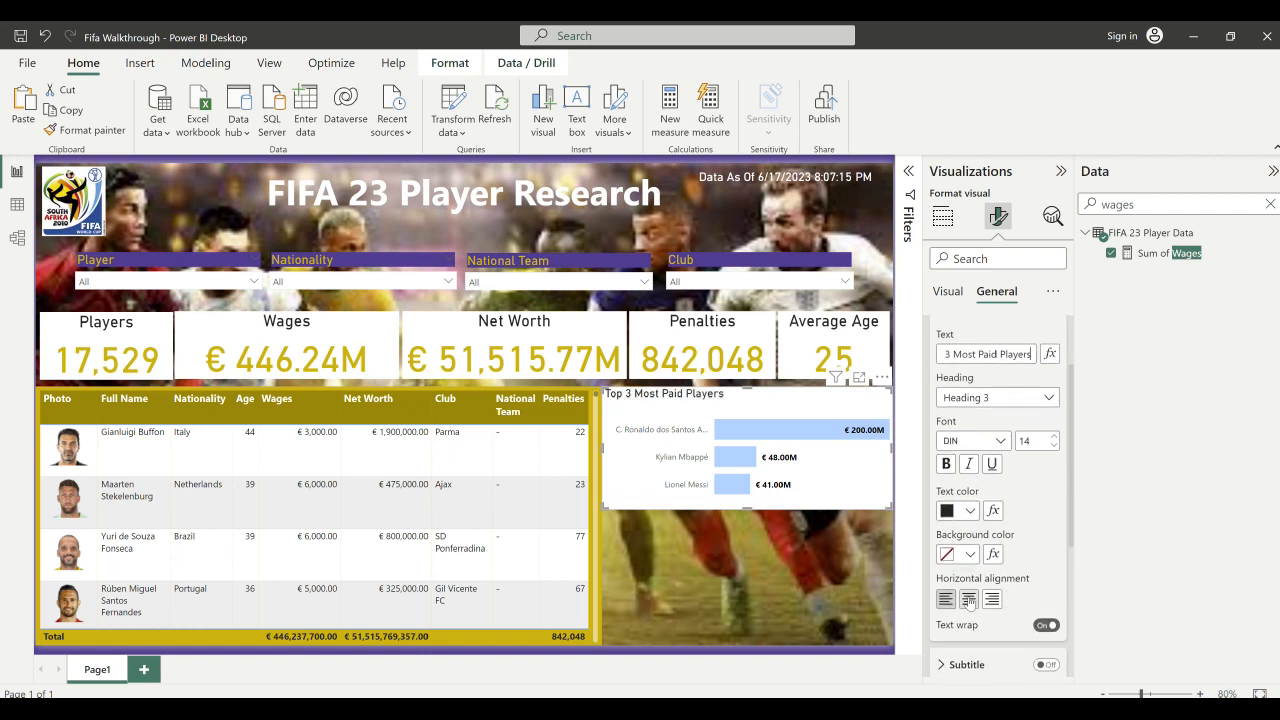
{"action": "left_click", "coordinate": [968, 599]}
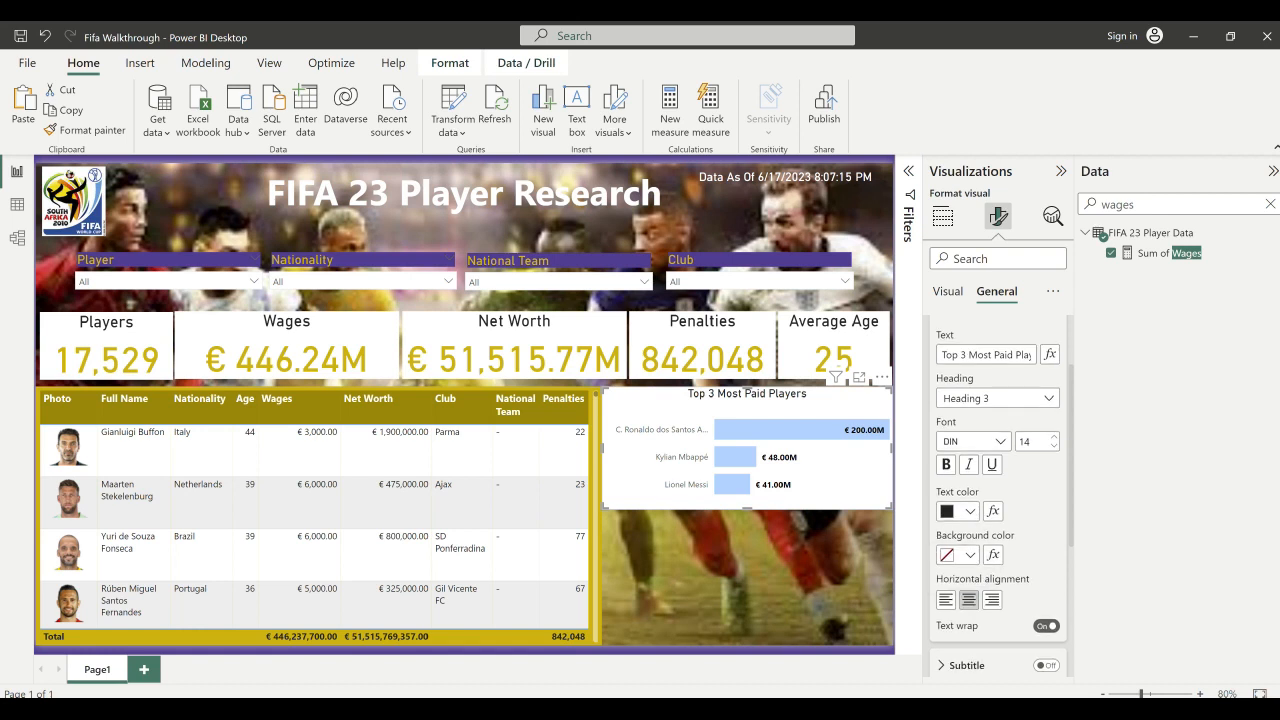
- Style the bar chart's title with a gold background, white bold text and a font size of 15
{"action": "scroll", "coordinate": [968, 502], "scroll_direction": "up", "scroll_amount": 2}
{"action": "scroll", "coordinate": [968, 505], "scroll_direction": "down", "scroll_amount": 2}
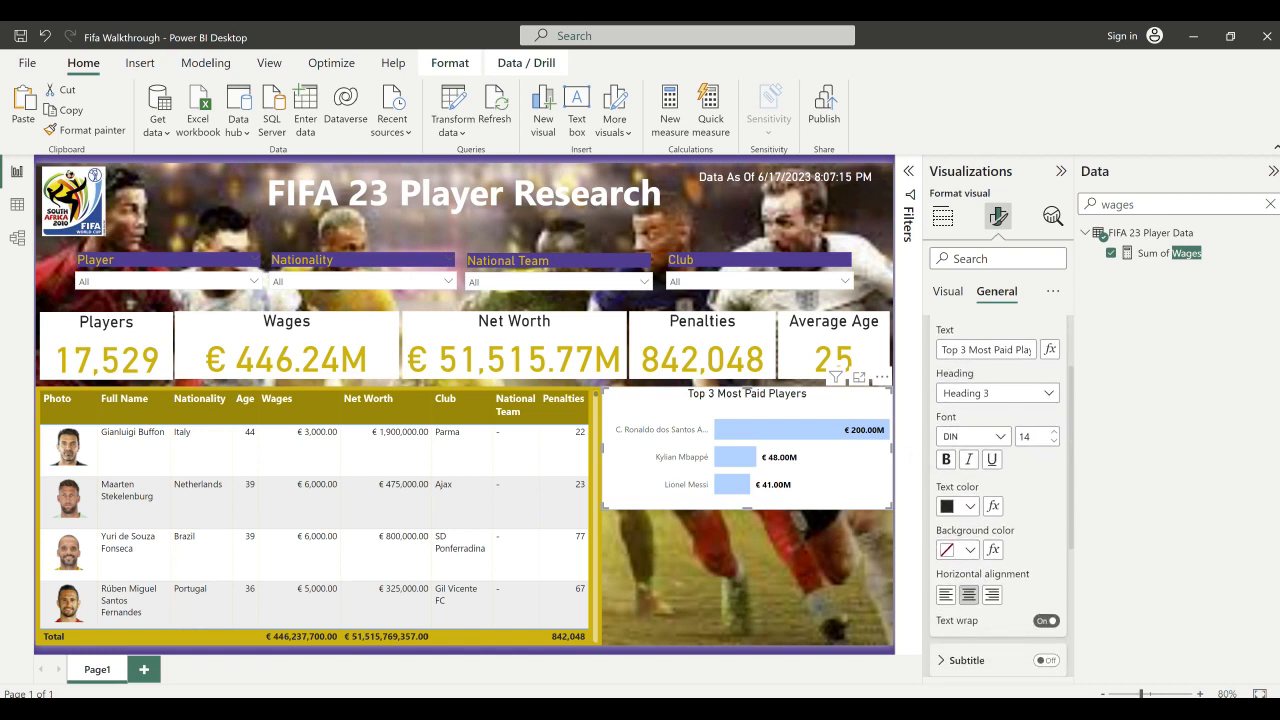
{"action": "left_click", "coordinate": [970, 551]}
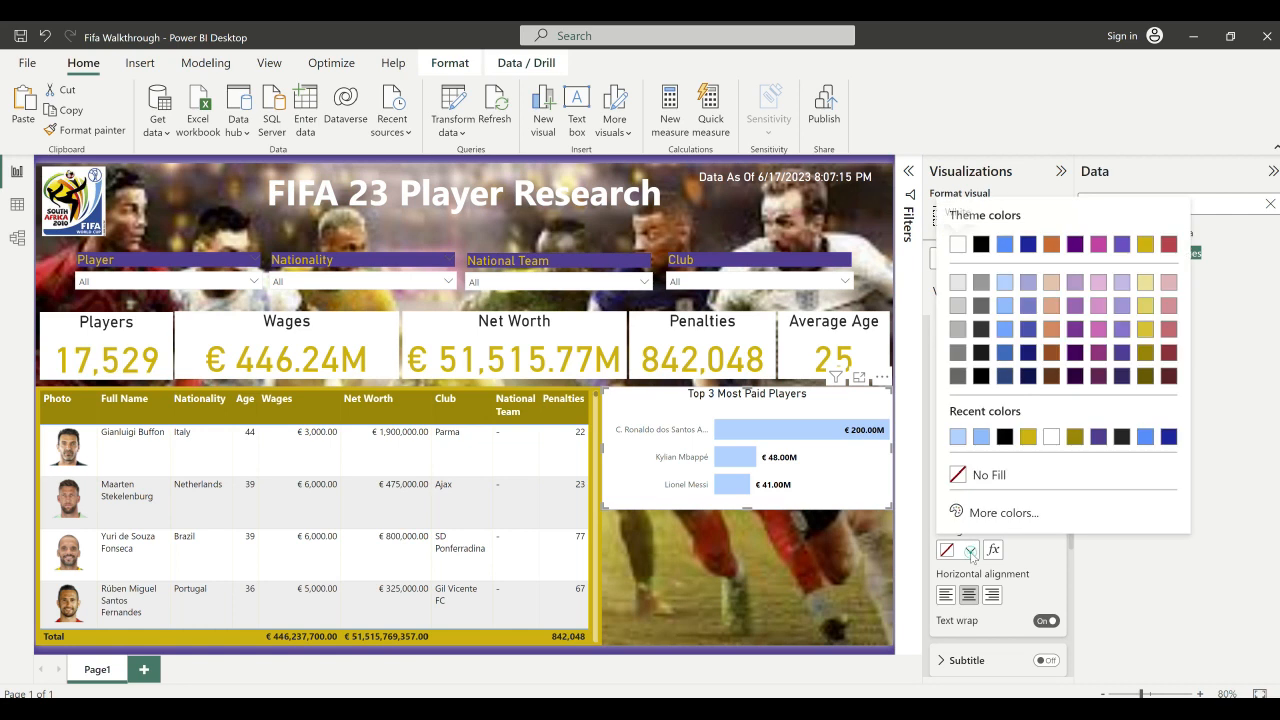
{"action": "left_click", "coordinate": [1027, 437]}
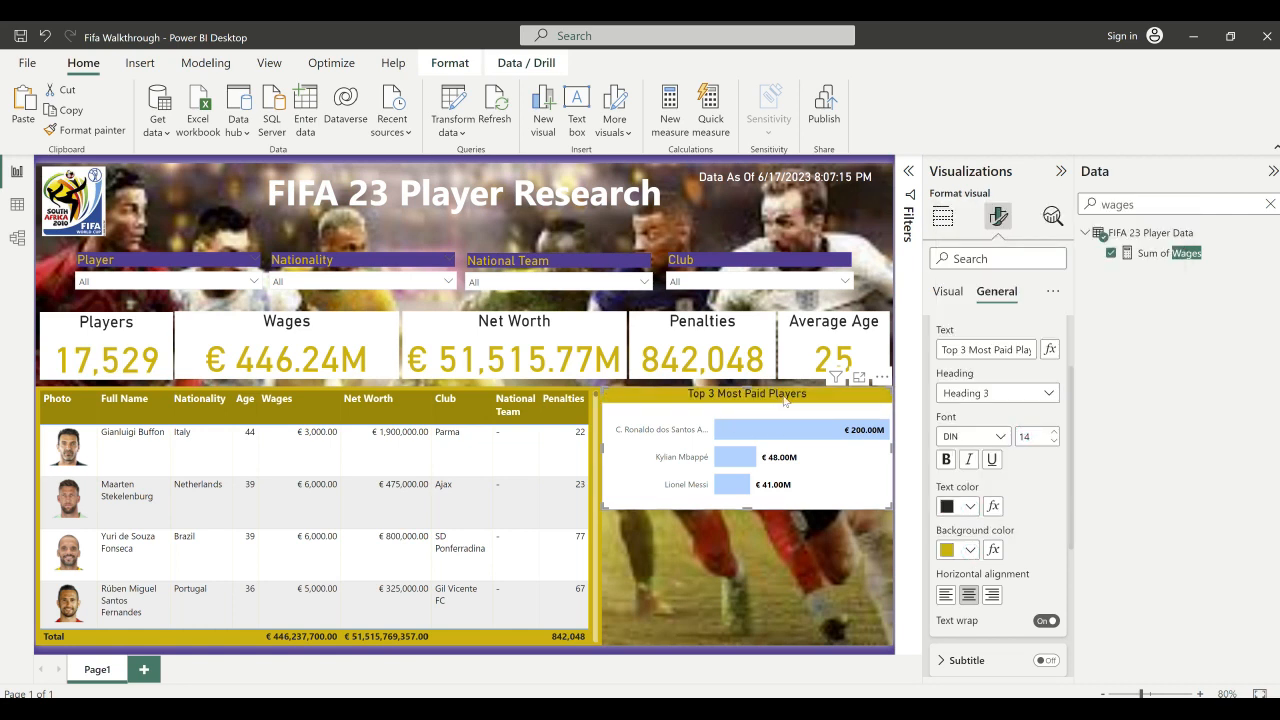
{"action": "left_click", "coordinate": [970, 507]}
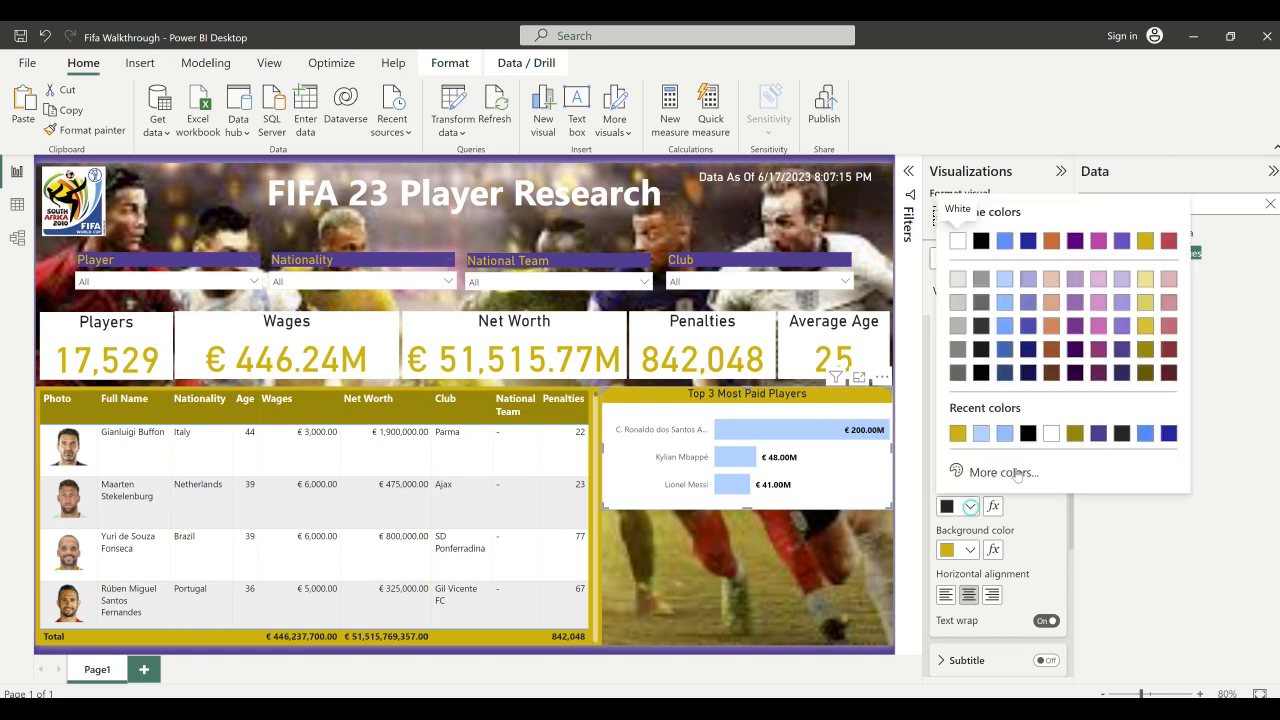
{"action": "left_click", "coordinate": [1054, 435]}
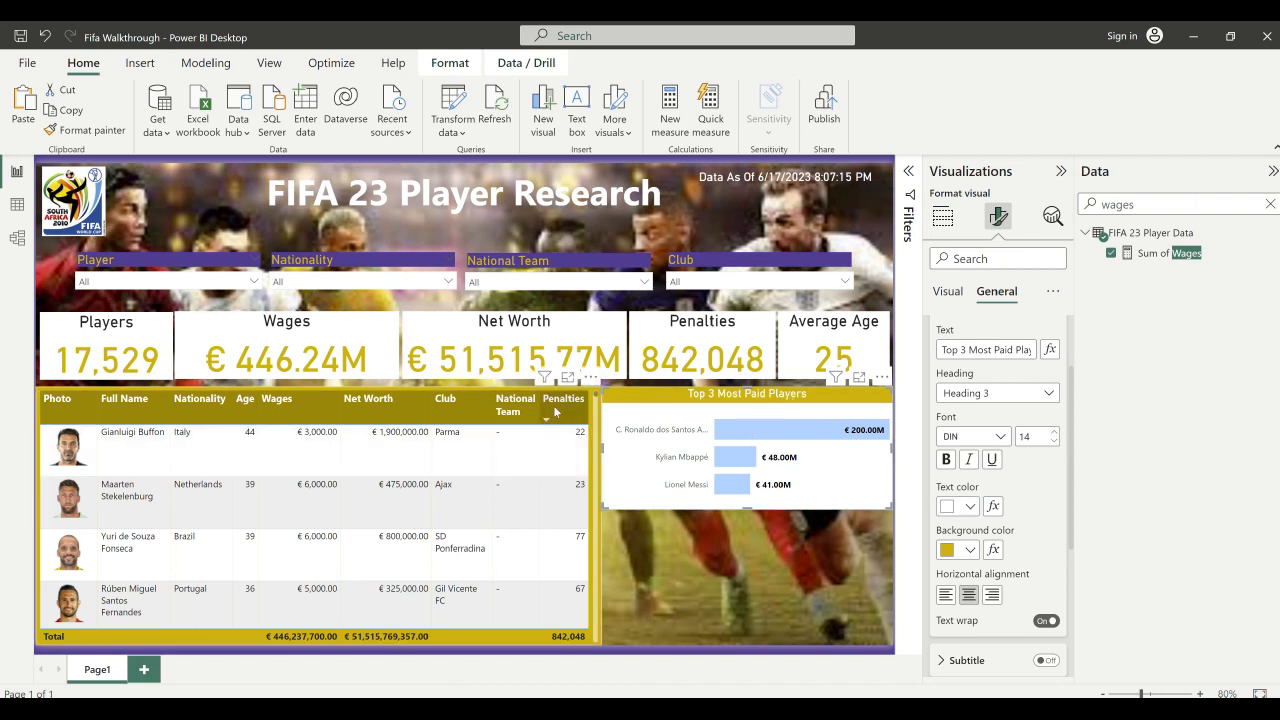
{"action": "left_click", "coordinate": [946, 459]}
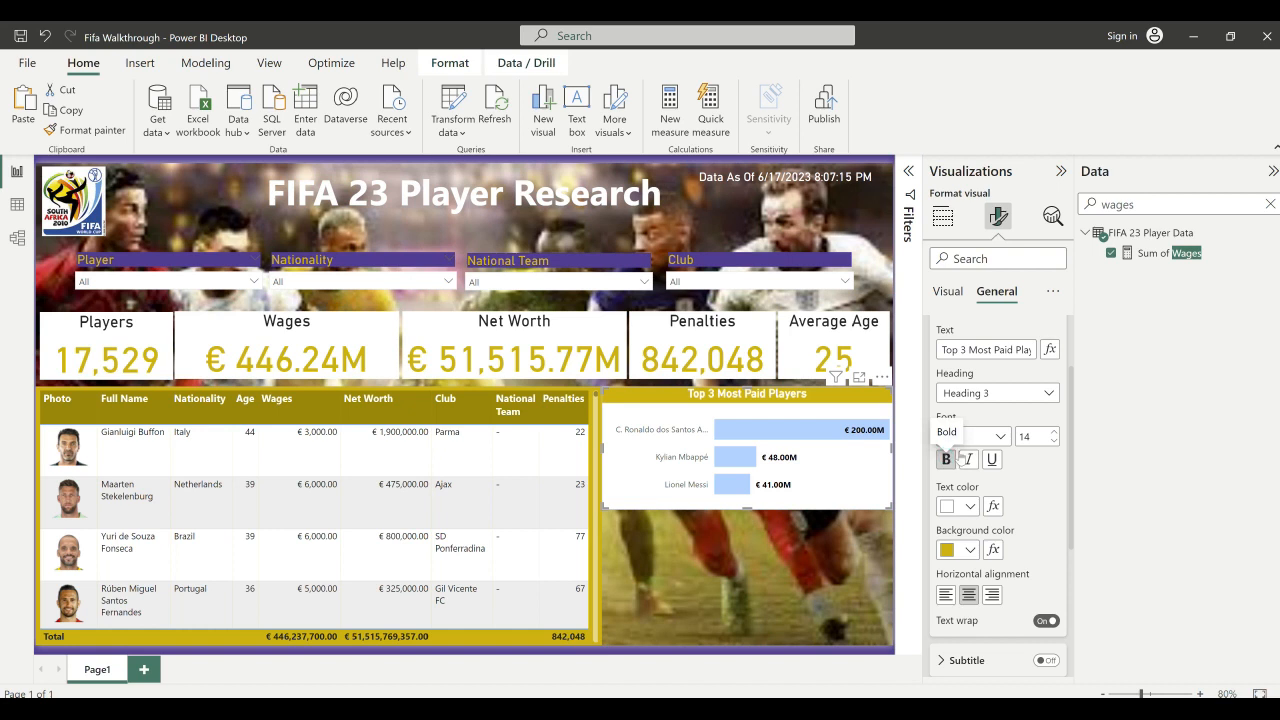
{"action": "left_click", "coordinate": [1053, 432]}
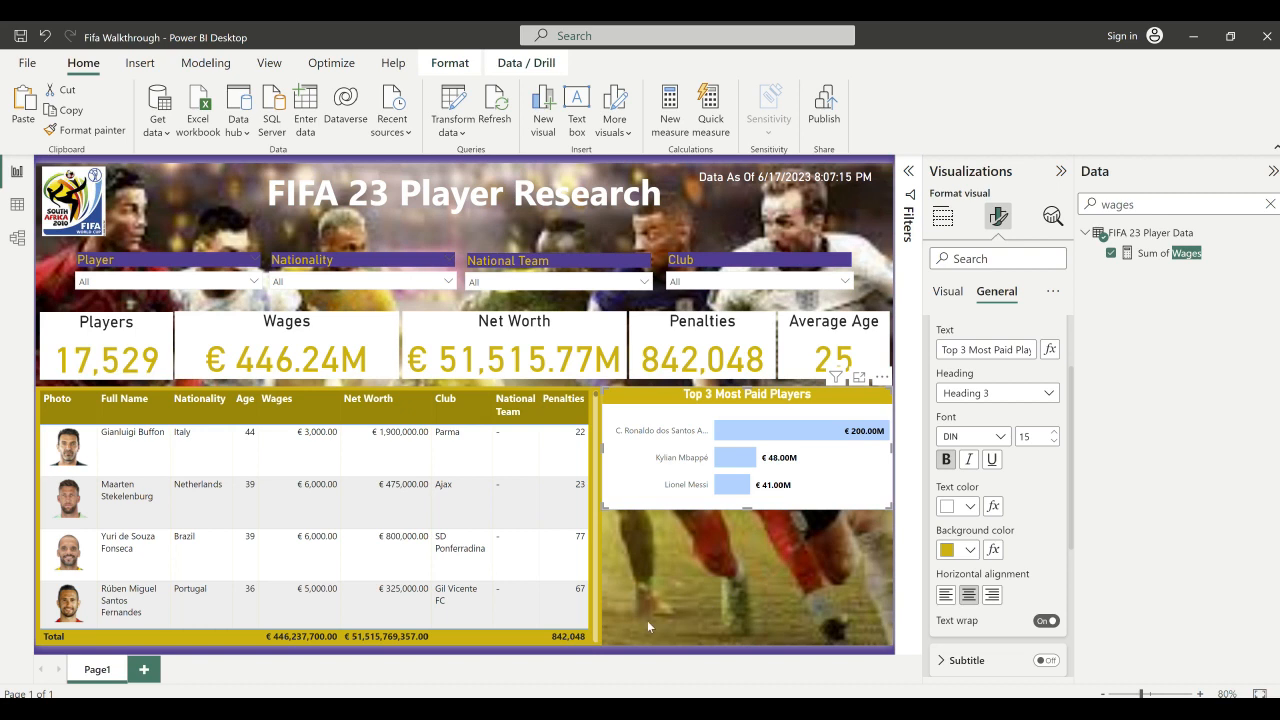
- Narrow the bar chart slightly from its left edge to leave a gap beside the player table
{"action": "left_click", "coordinate": [676, 589]}
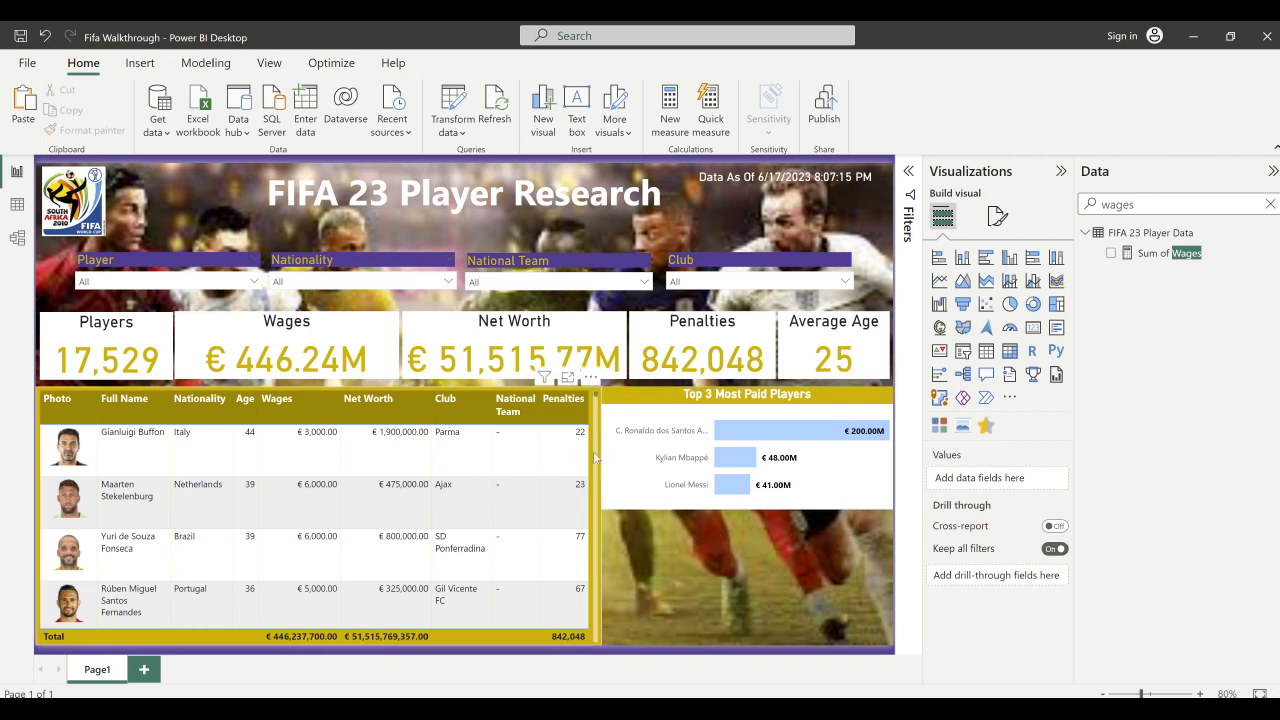
{"action": "left_click", "coordinate": [636, 408]}
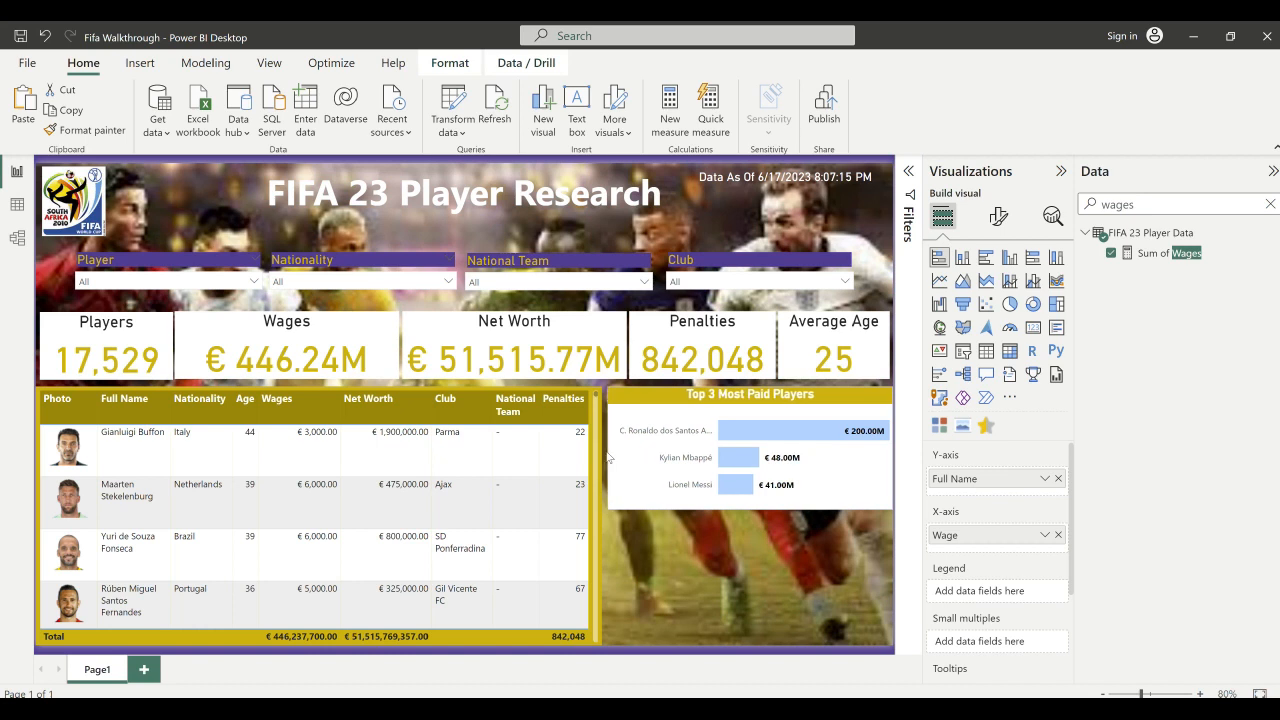
{"action": "left_click_drag", "start_coordinate": [607, 457], "coordinate": [611, 459]}
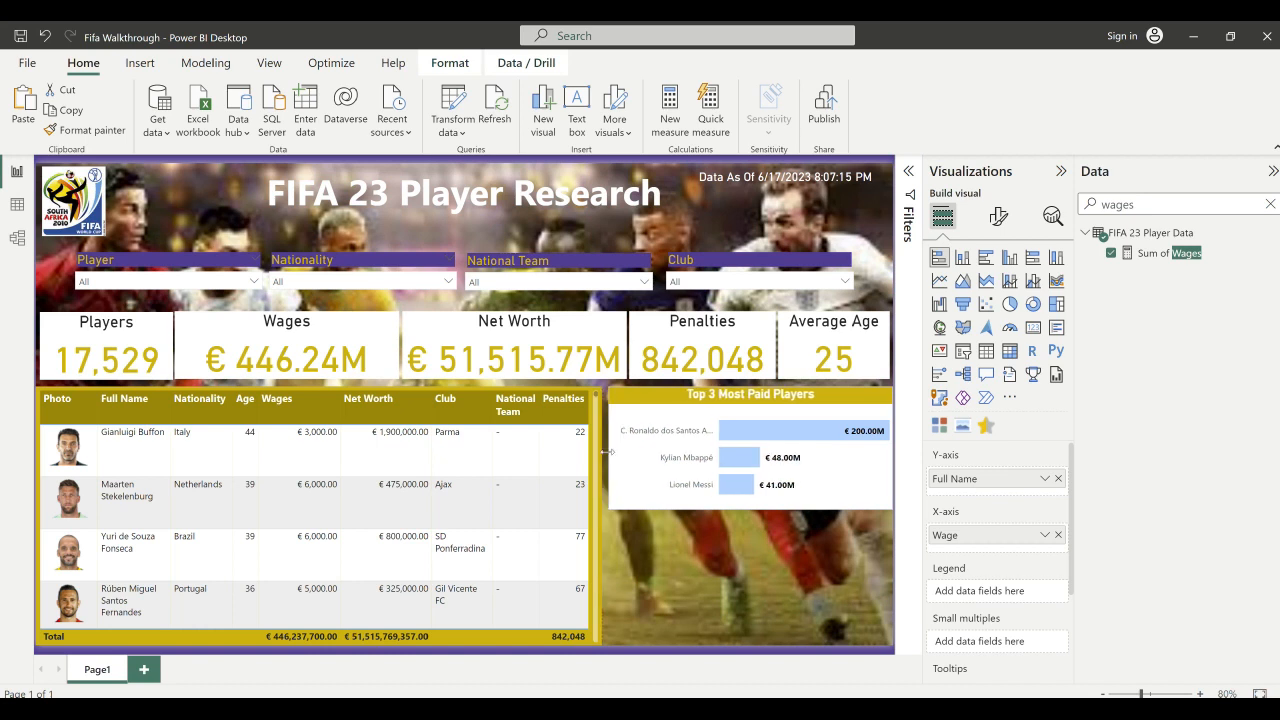
- Add a map visual, place it directly beneath the bar chart and stretch it down to the bottom of the page
{"action": "left_click", "coordinate": [631, 558]}
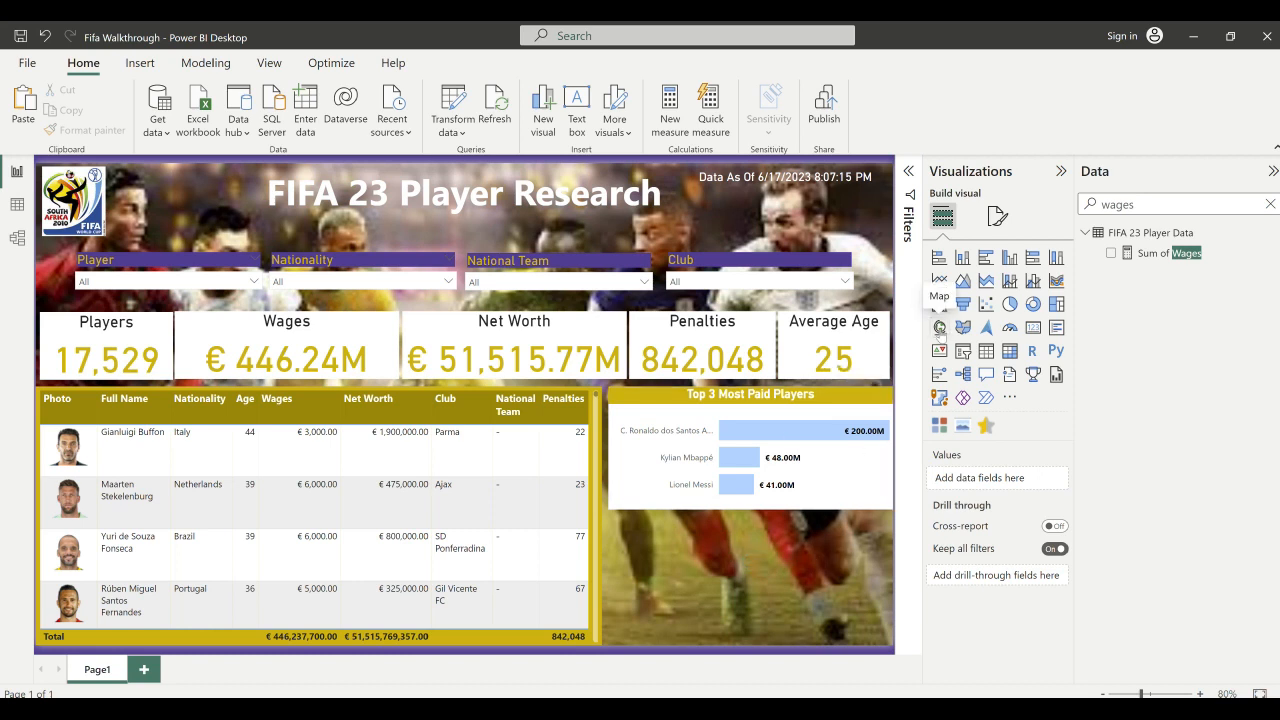
{"action": "left_click", "coordinate": [939, 327]}
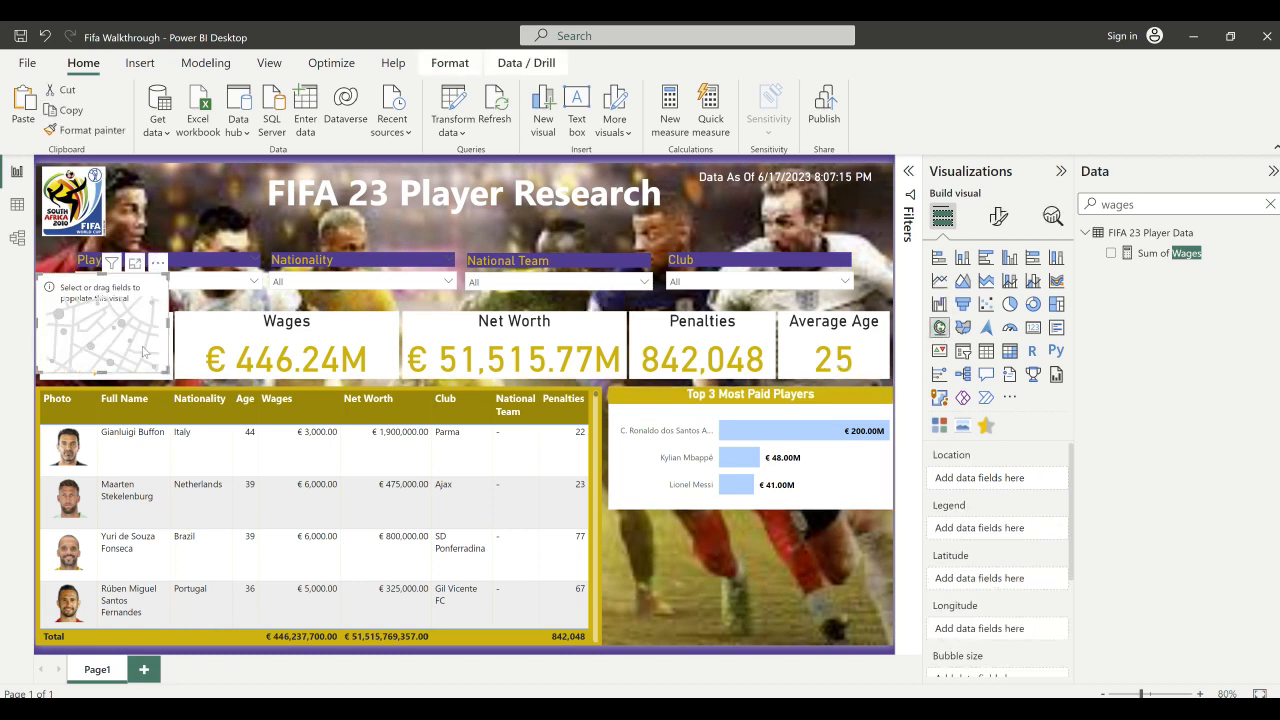
{"action": "left_click_drag", "start_coordinate": [143, 352], "coordinate": [893, 550]}
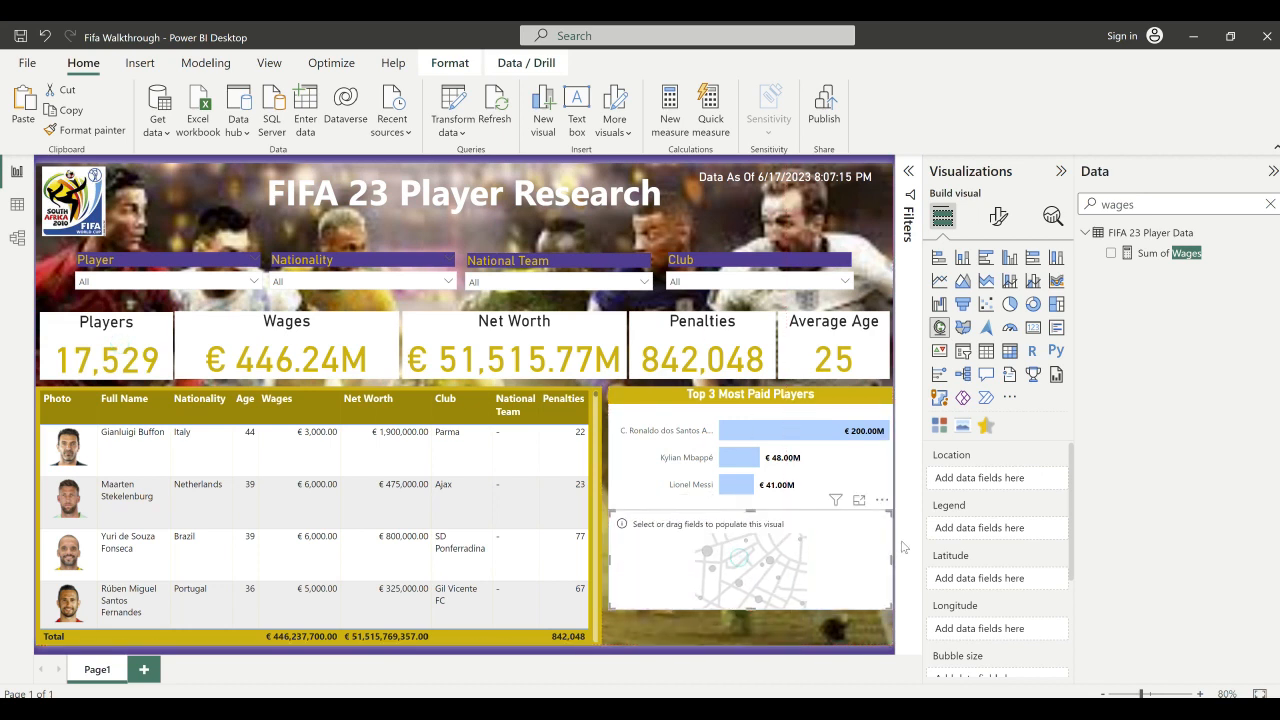
{"action": "left_click_drag", "start_coordinate": [750, 608], "coordinate": [755, 657]}
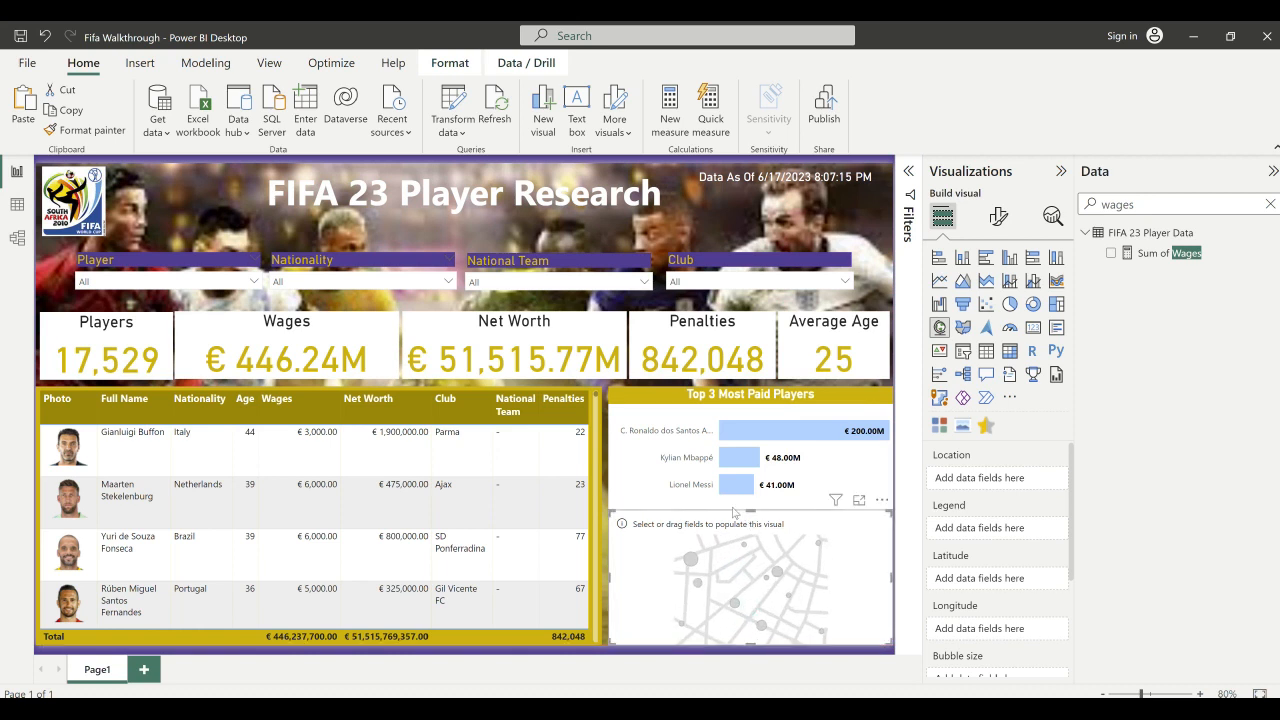
- Shorten the bar chart slightly from its lower edge and extend the map's upper edge to close the space between them
{"action": "left_click", "coordinate": [657, 430]}
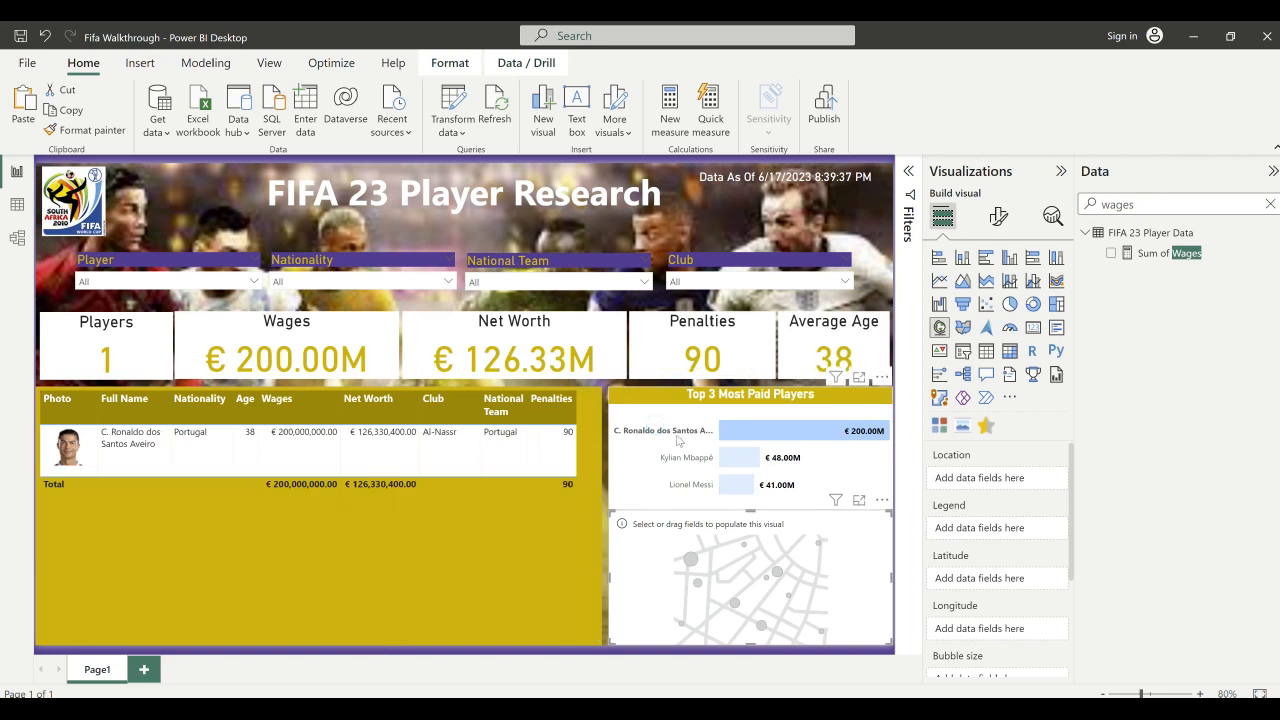
{"action": "left_click", "coordinate": [680, 436]}
{"action": "left_click", "coordinate": [643, 470]}
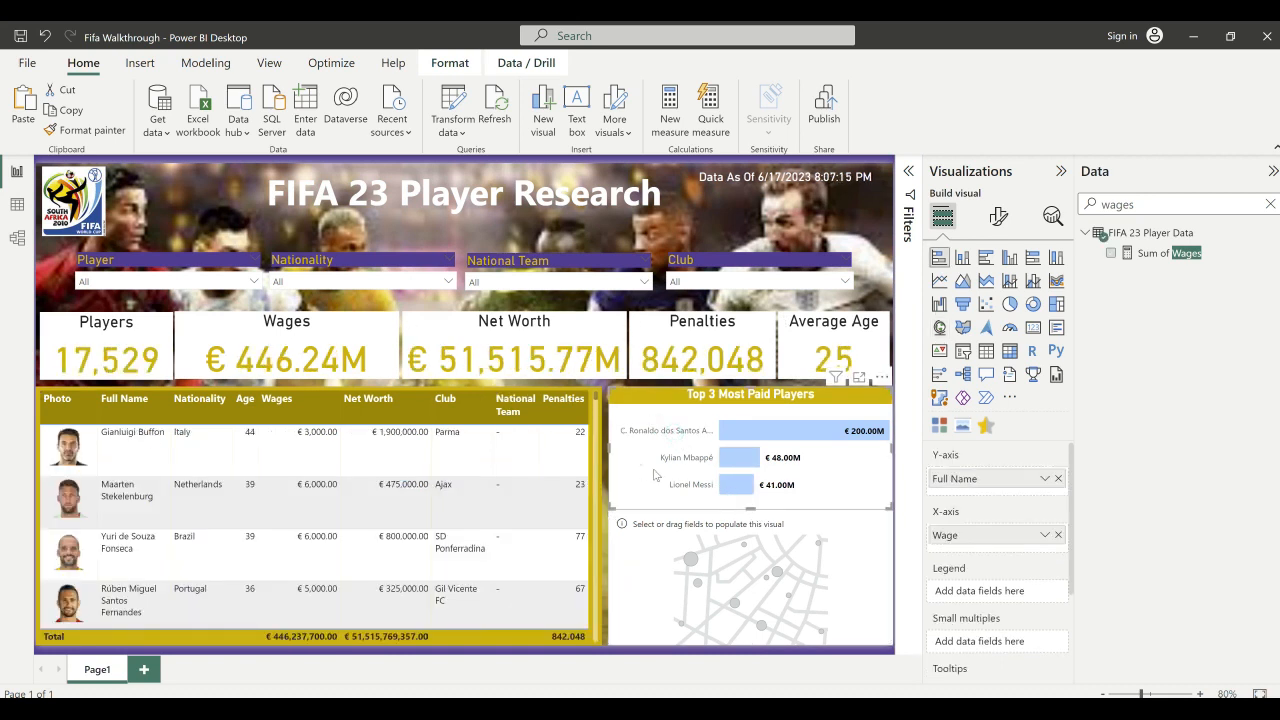
{"action": "left_click_drag", "start_coordinate": [750, 506], "coordinate": [753, 508]}
{"action": "left_click", "coordinate": [738, 545]}
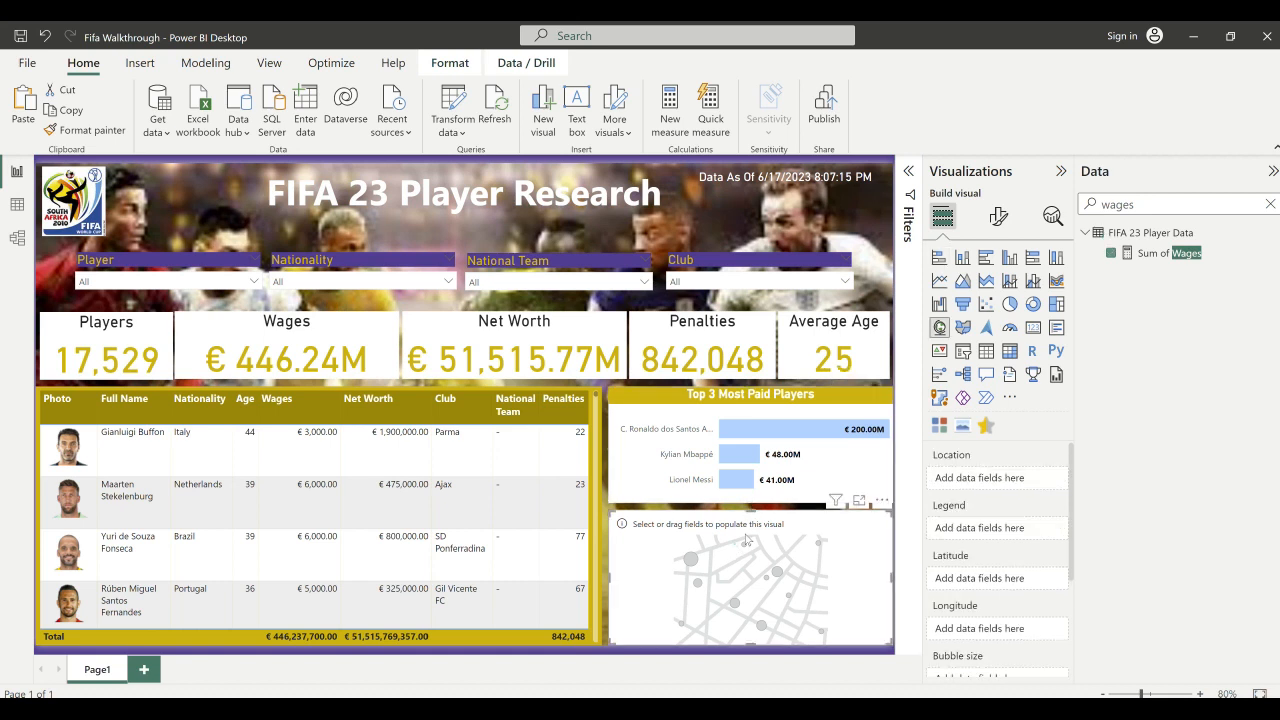
{"action": "left_click_drag", "start_coordinate": [747, 513], "coordinate": [748, 512]}
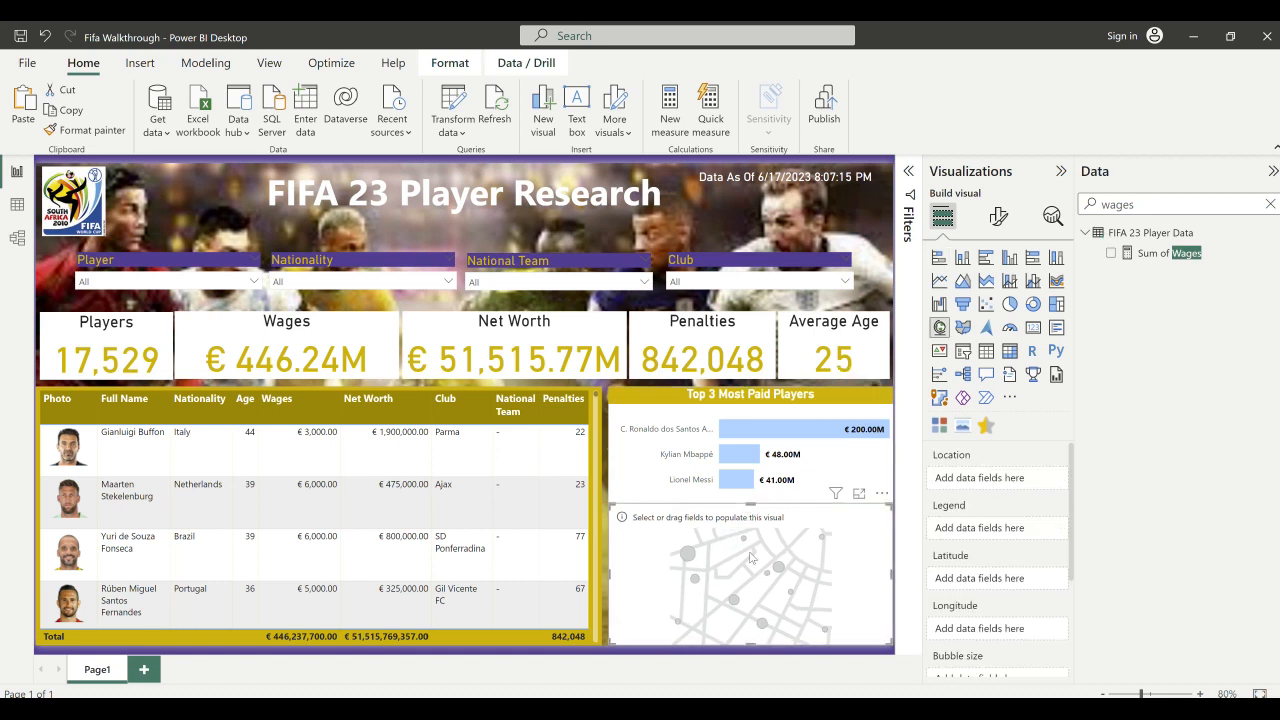
{"action": "left_click", "coordinate": [751, 557]}
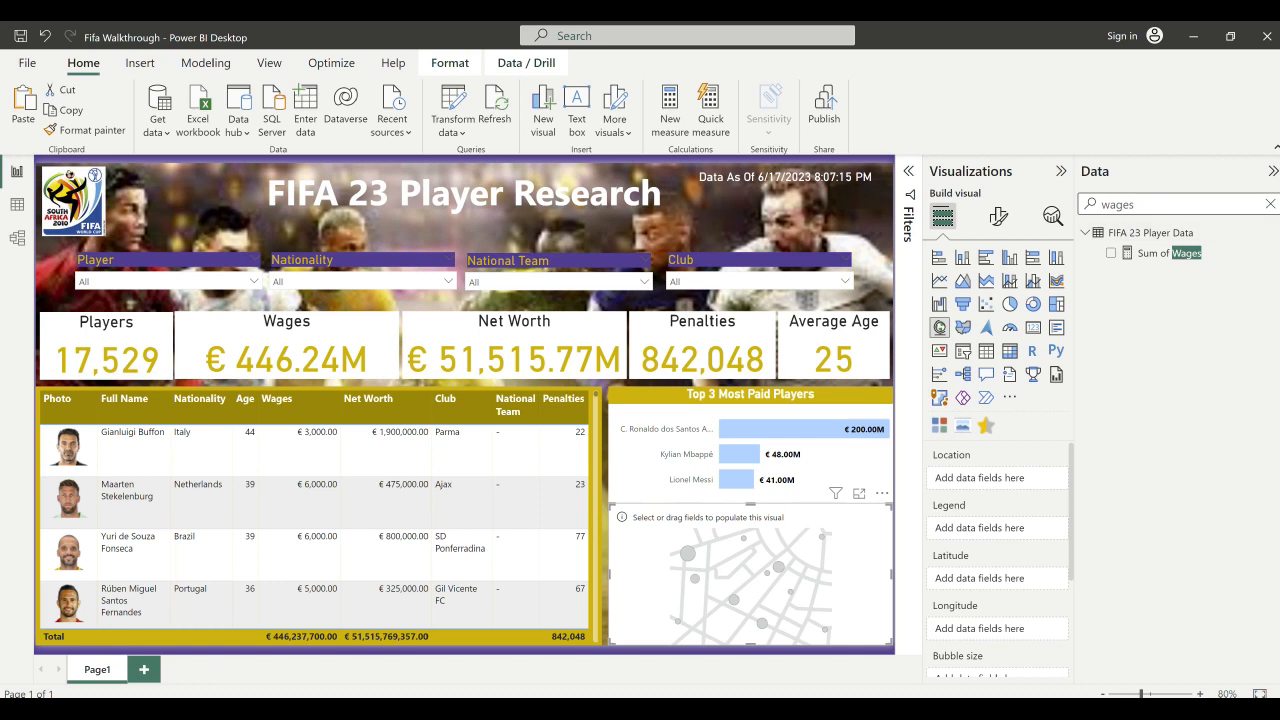
- Find the Nationality field and assign it as the map's location
{"action": "double_click", "coordinate": [1118, 204]}
{"action": "type", "text": "natu"}
{"action": "key", "text": "BackSpace"}
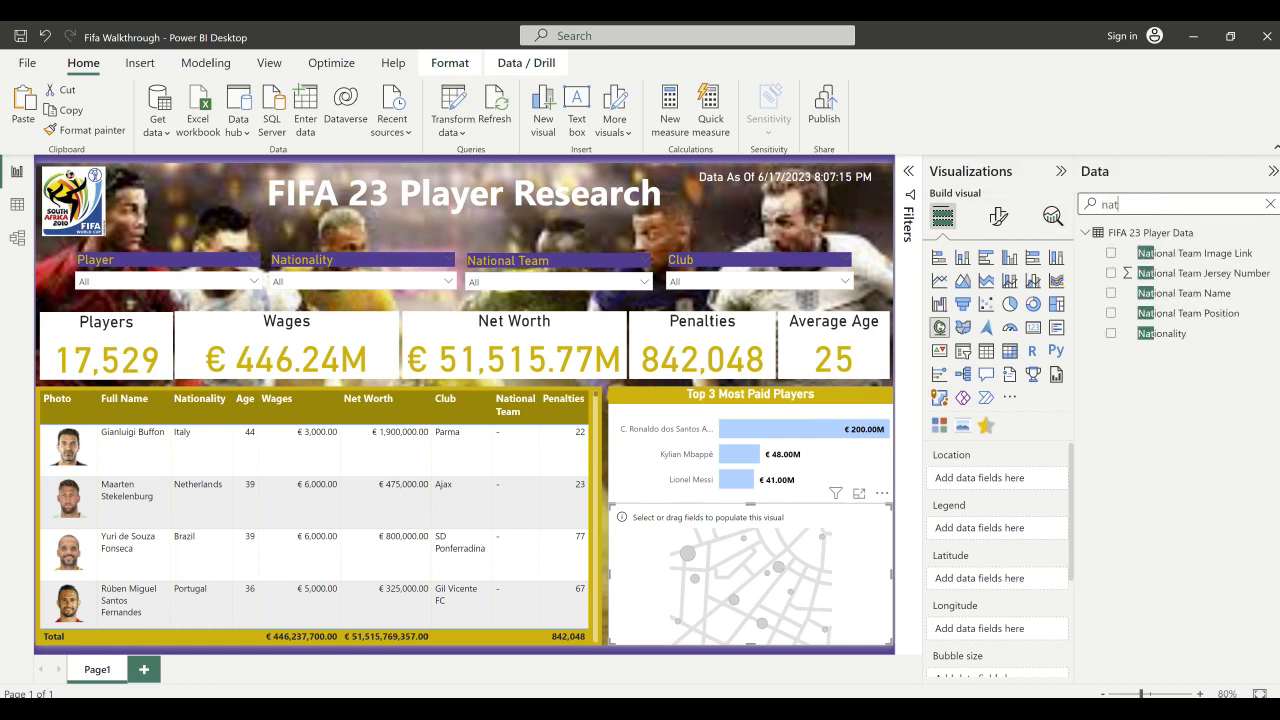
{"action": "type", "text": "ion"}
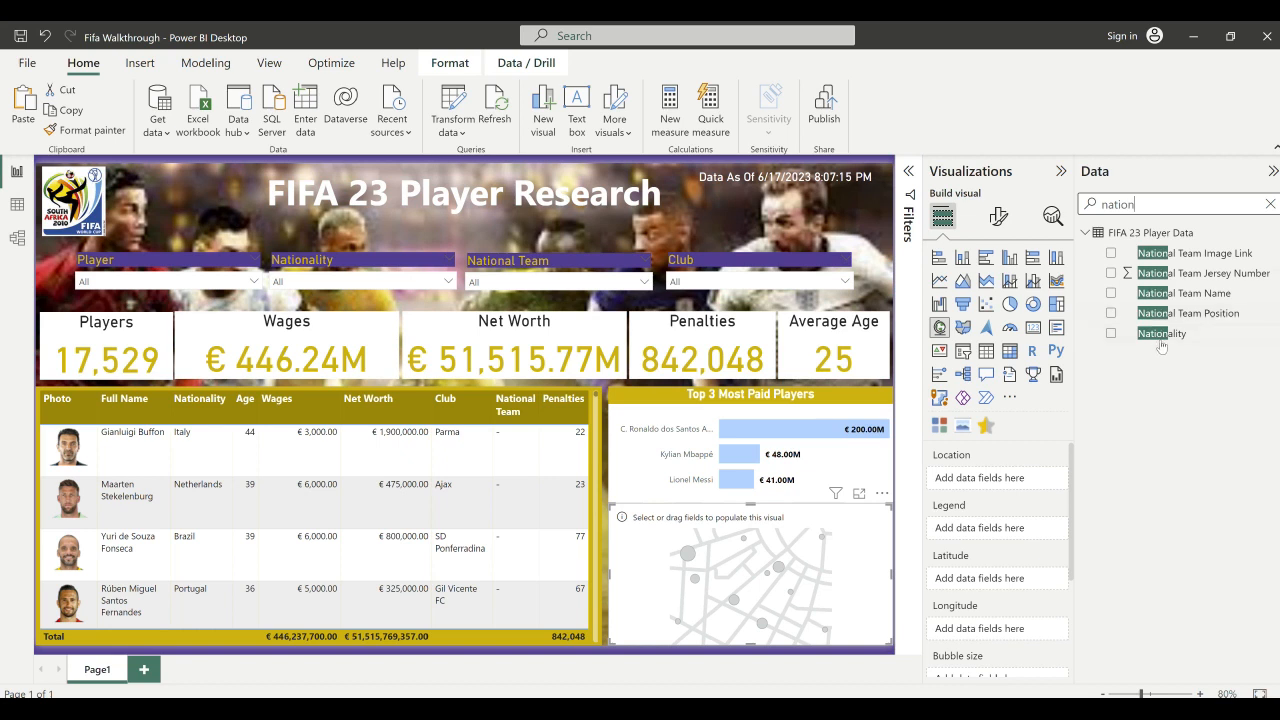
{"action": "left_click_drag", "start_coordinate": [1163, 340], "coordinate": [988, 485]}
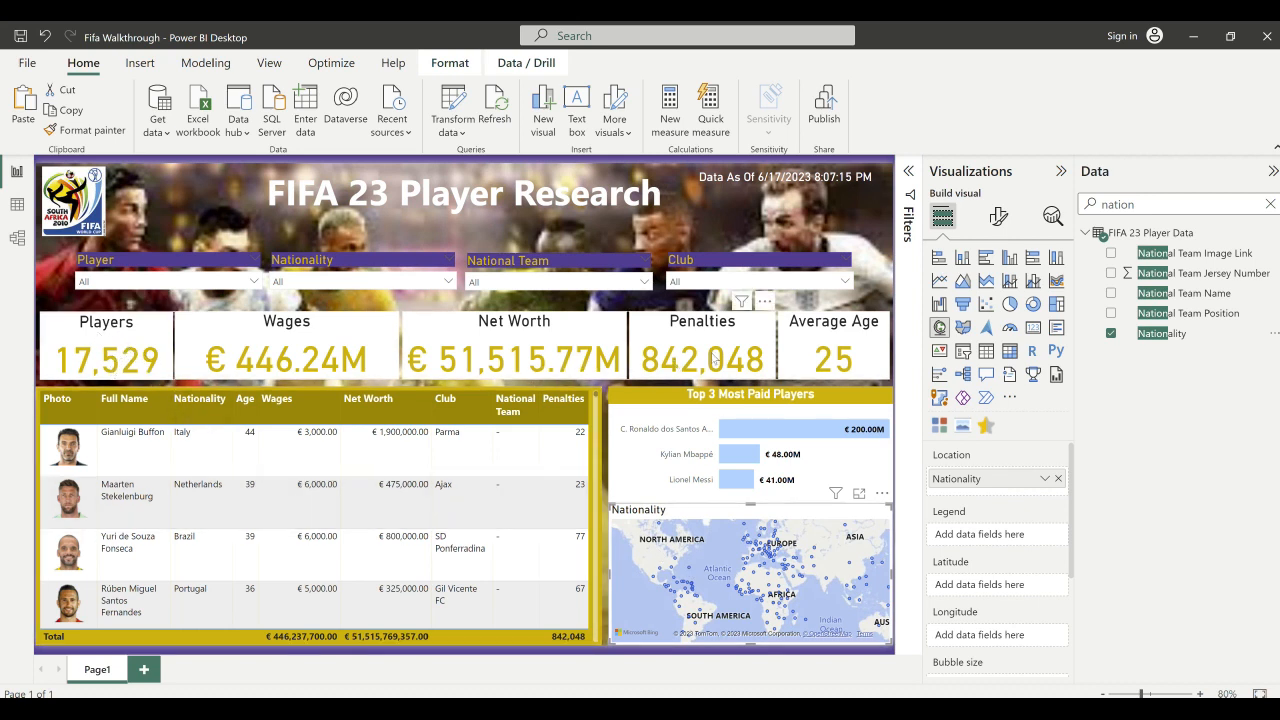
- Find the Count of Players measure and use it as the map's bubble size
{"action": "left_click_drag", "start_coordinate": [1146, 205], "coordinate": [1087, 212]}
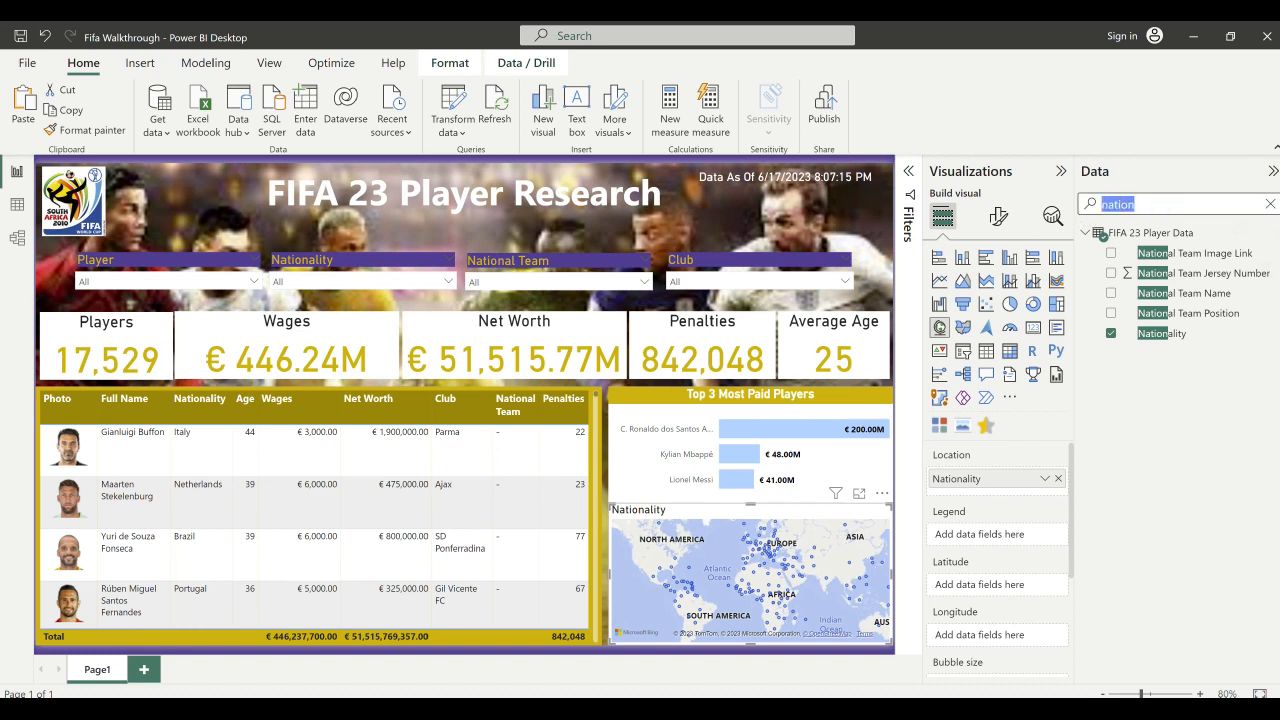
{"action": "type", "text": "count"}
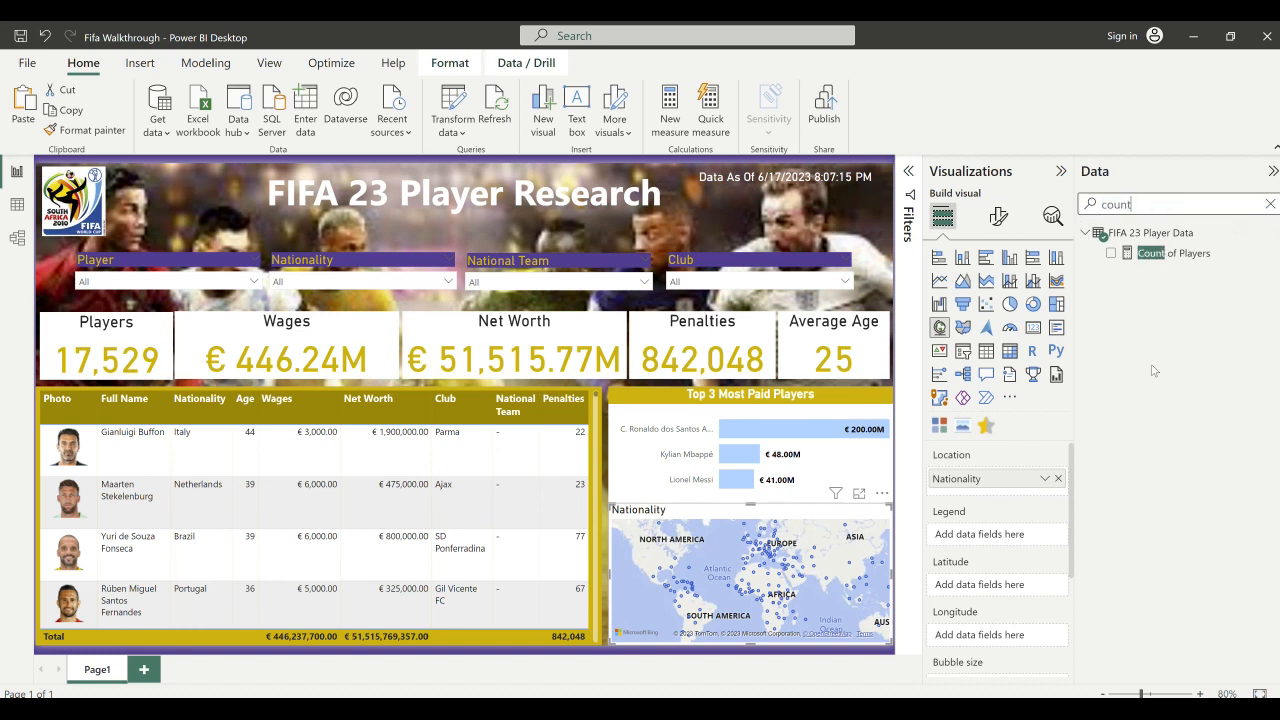
{"action": "scroll", "coordinate": [978, 576], "scroll_direction": "down", "scroll_amount": 2}
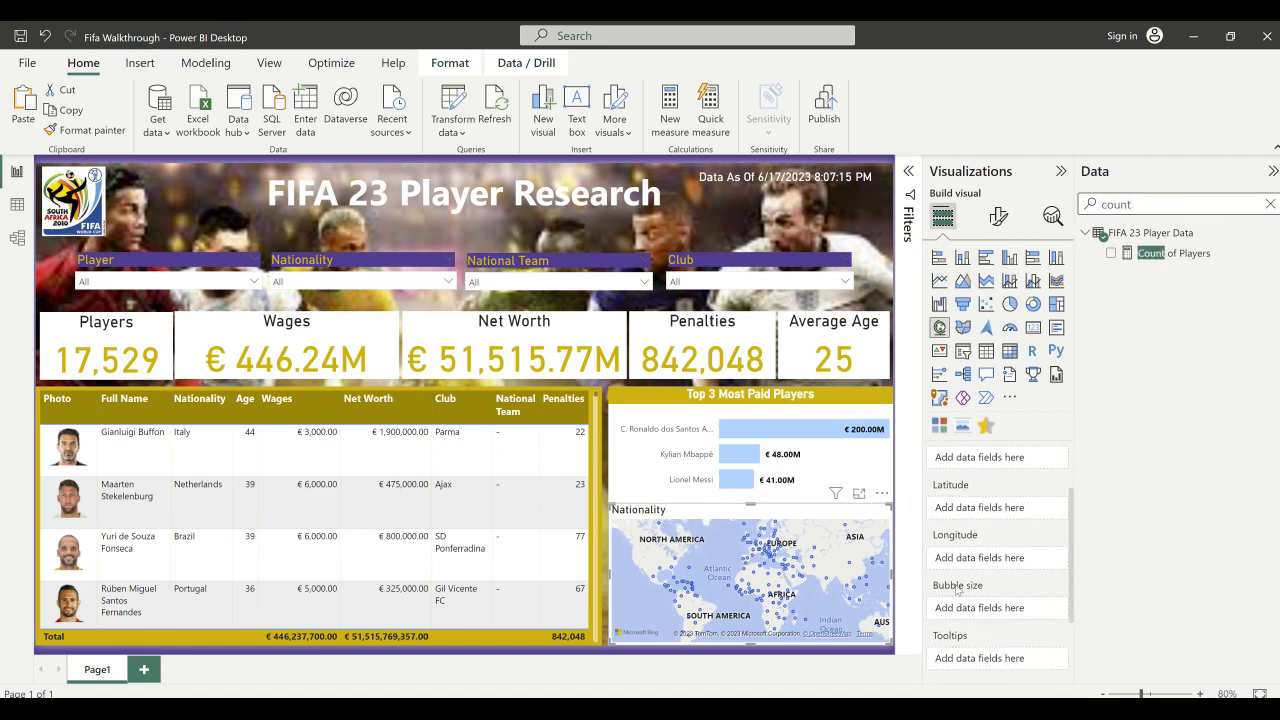
{"action": "left_click_drag", "start_coordinate": [1158, 256], "coordinate": [980, 607]}
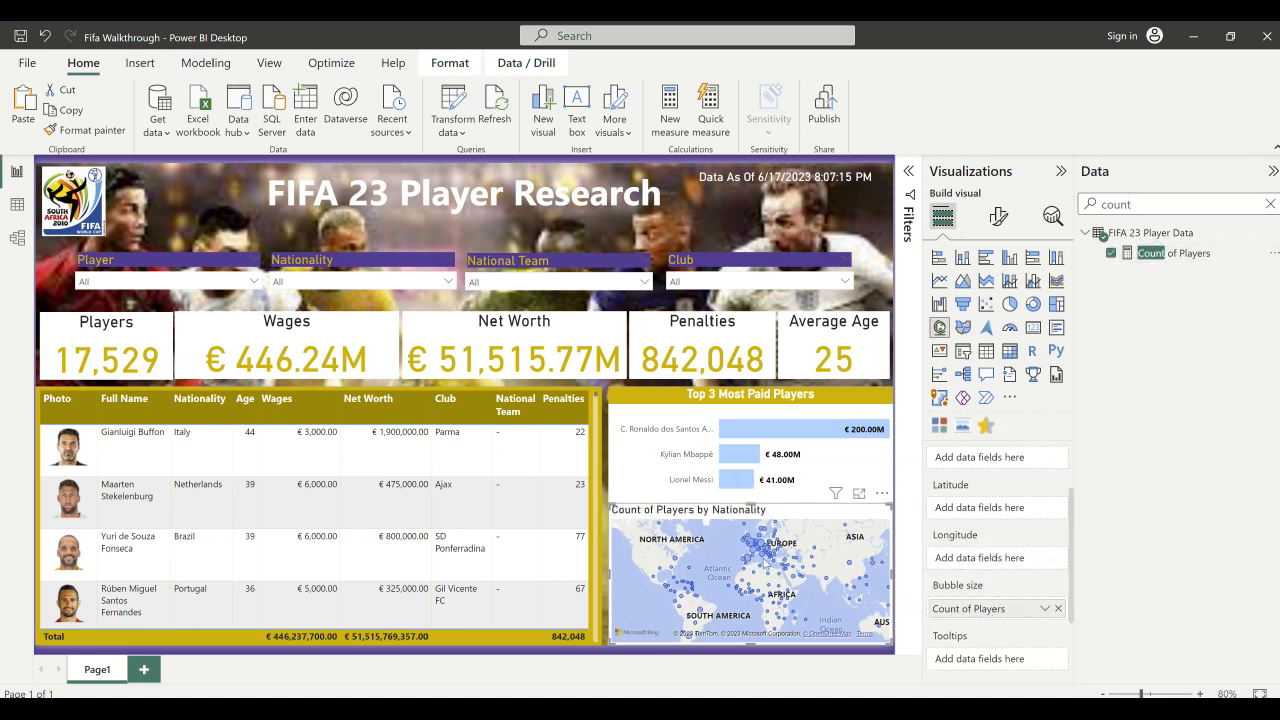
{"action": "mouse_move", "coordinate": [763, 545]}
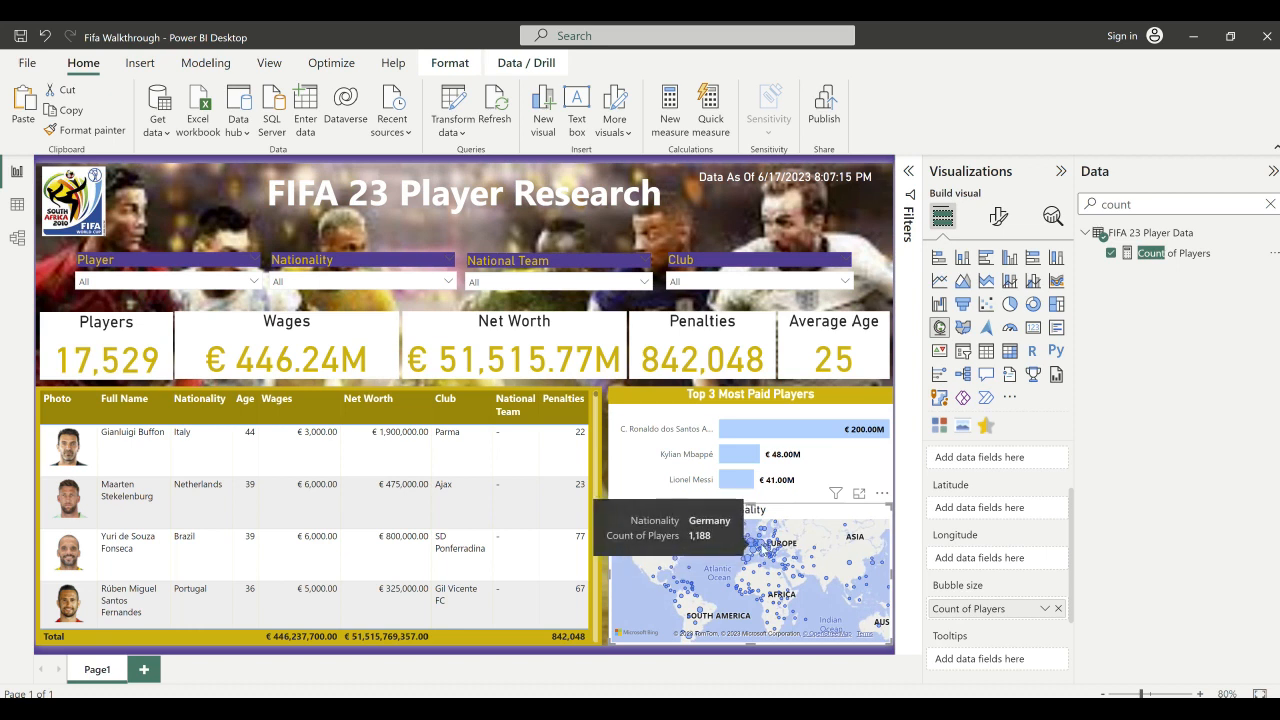
{"action": "mouse_move", "coordinate": [880, 566]}
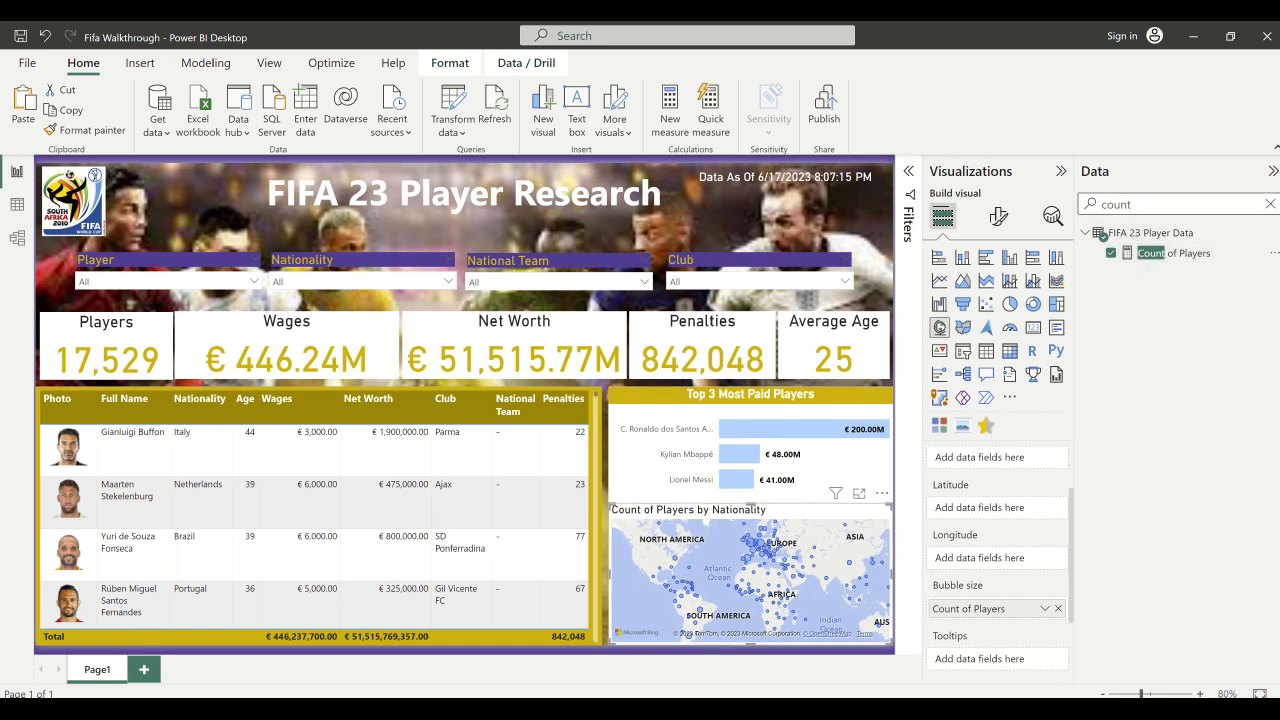
- Find the Average Age measure and add it to the map's tooltips
{"action": "key", "text": "ctrl+a"}
{"action": "type", "text": "average"}
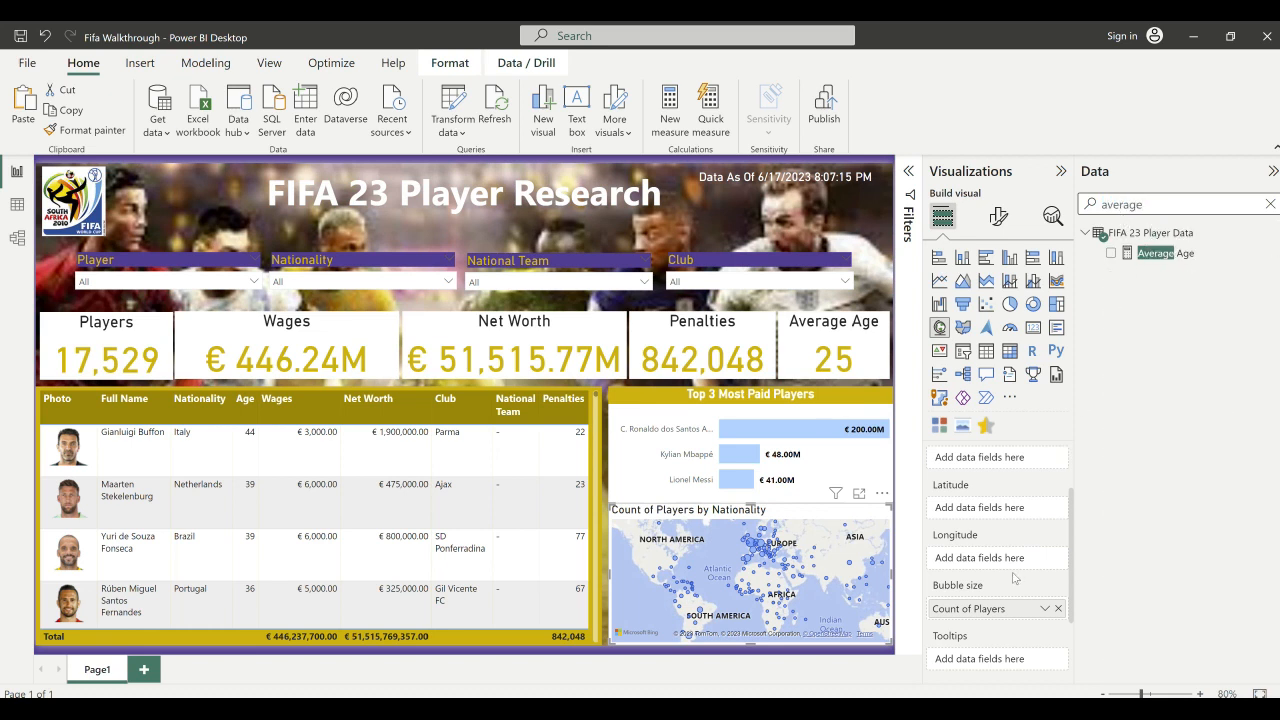
{"action": "scroll", "coordinate": [1048, 553], "scroll_direction": "down", "scroll_amount": 2}
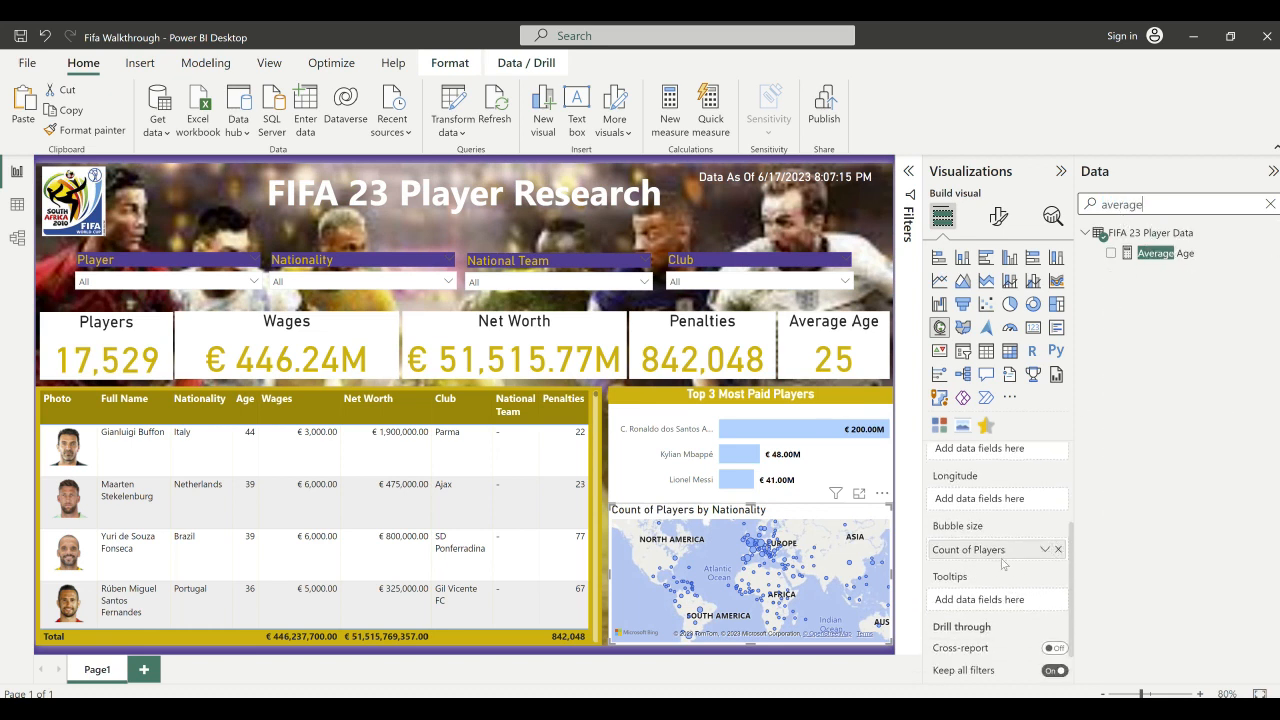
{"action": "left_click_drag", "start_coordinate": [1167, 262], "coordinate": [975, 601]}
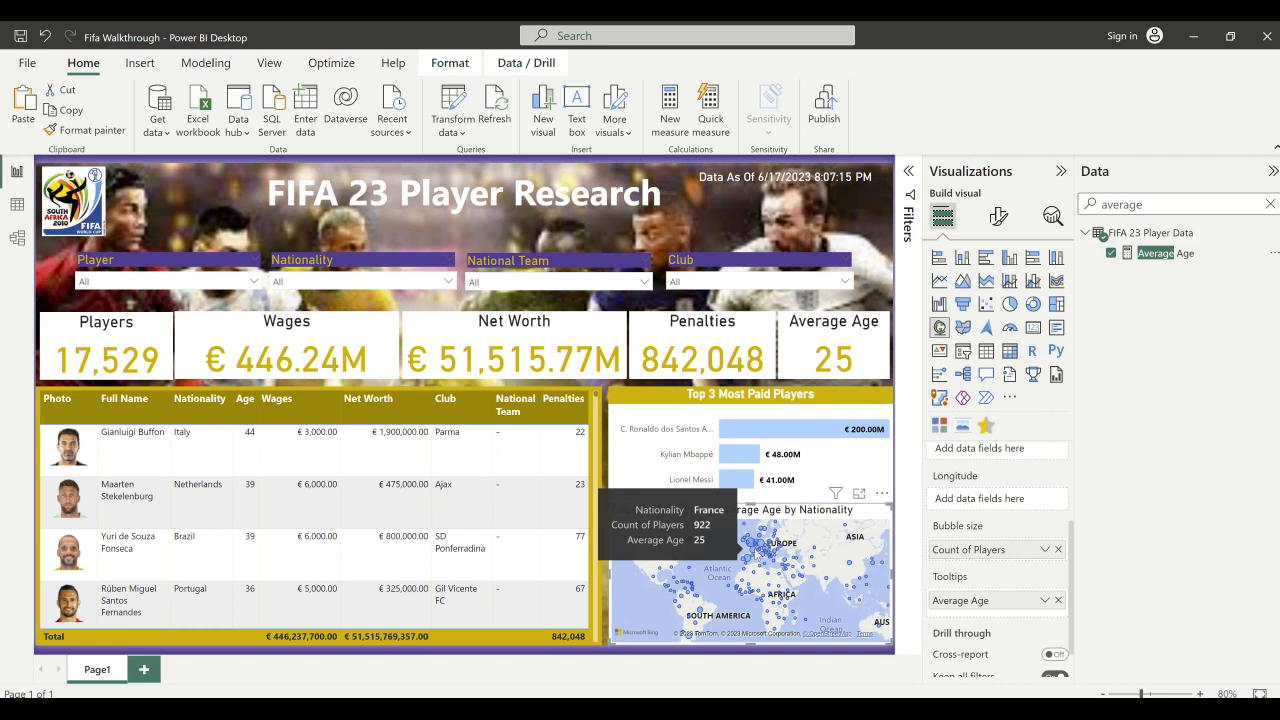
- Rename the map's bubble size measure as "Players" for this visual
{"action": "double_click", "coordinate": [962, 552]}
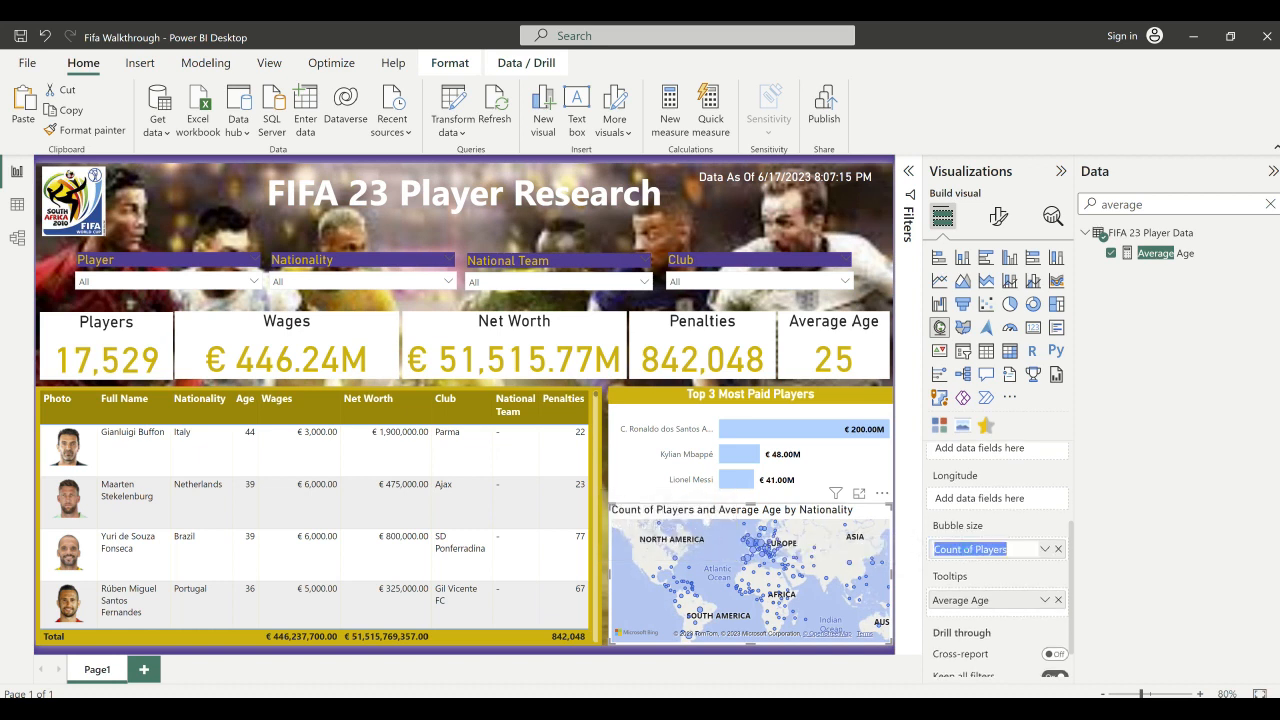
{"action": "type", "text": "P"}
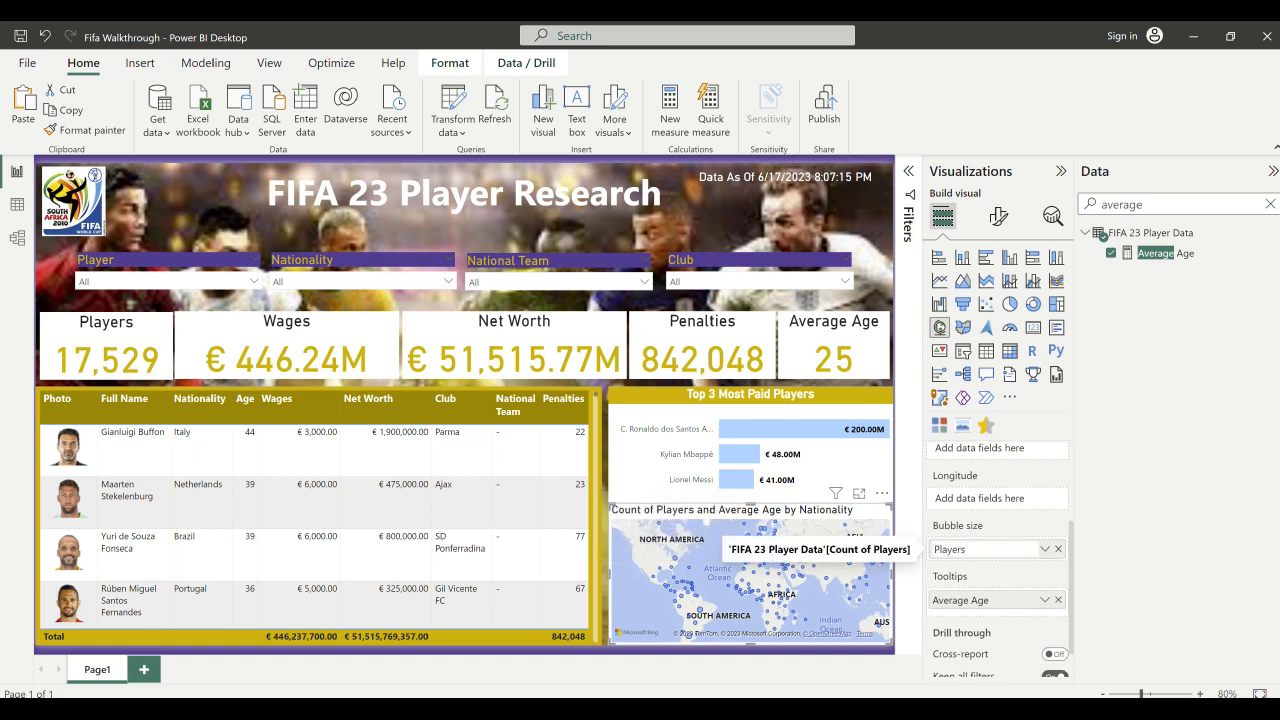
{"action": "type", "text": "layers"}
{"action": "key", "text": "Return"}
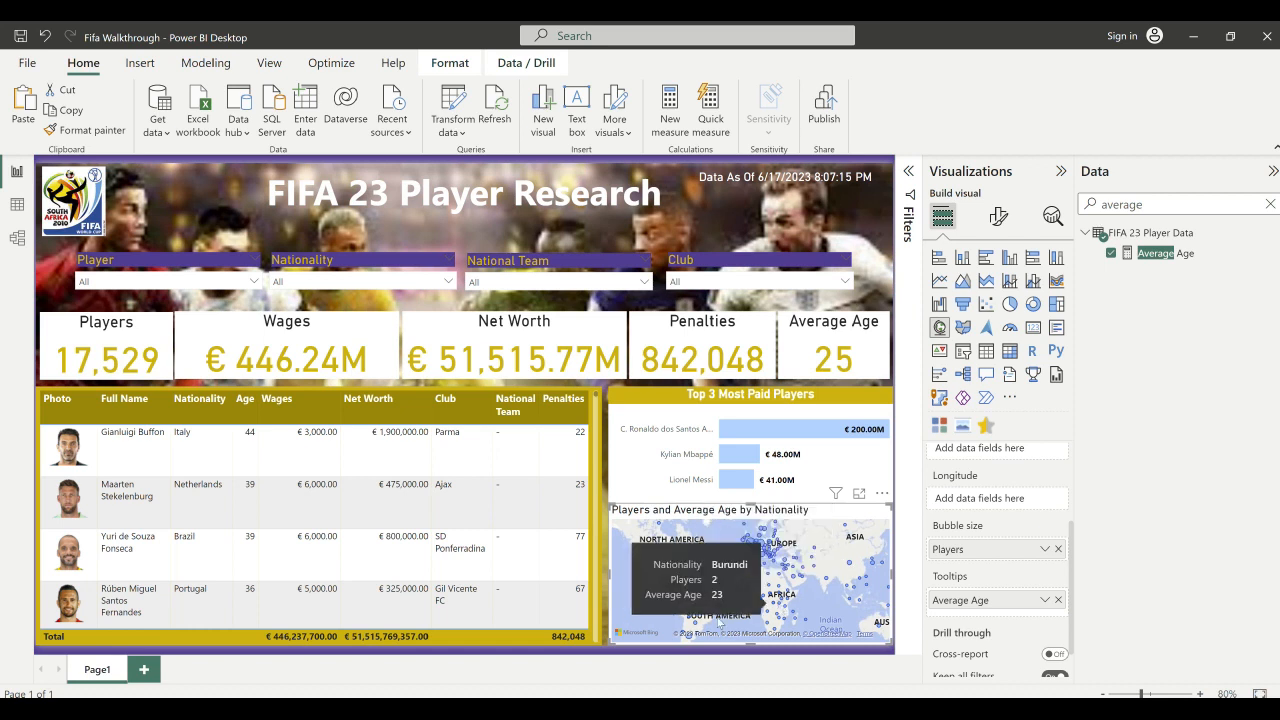
{"action": "mouse_move", "coordinate": [696, 627]}
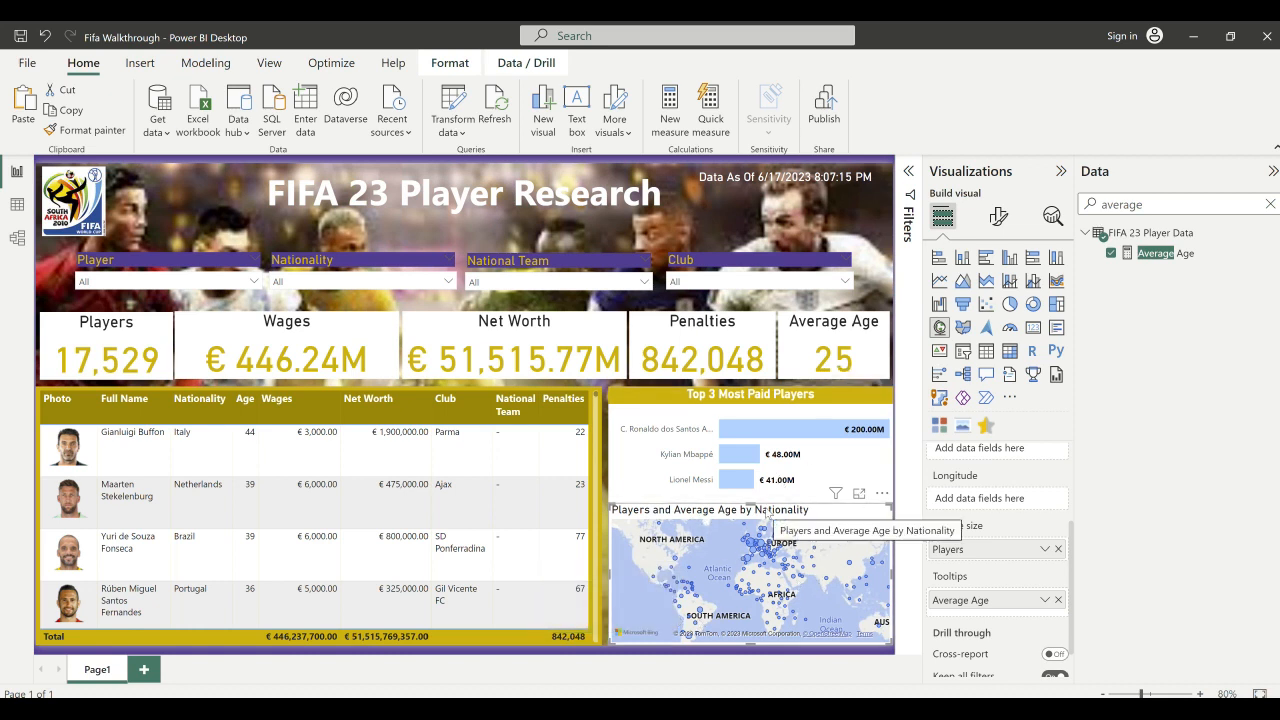
- Change the map's title text to "Players by Country and Average Age"
{"action": "left_click", "coordinate": [1002, 219]}
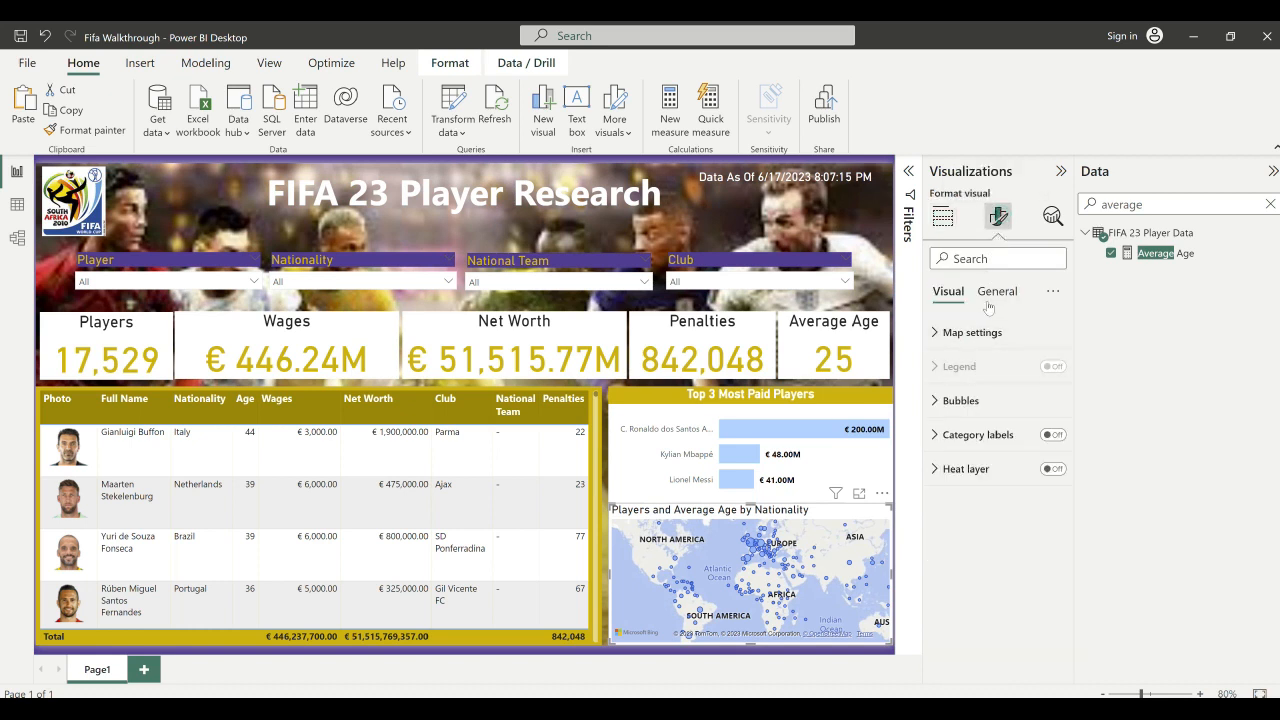
{"action": "left_click", "coordinate": [993, 291]}
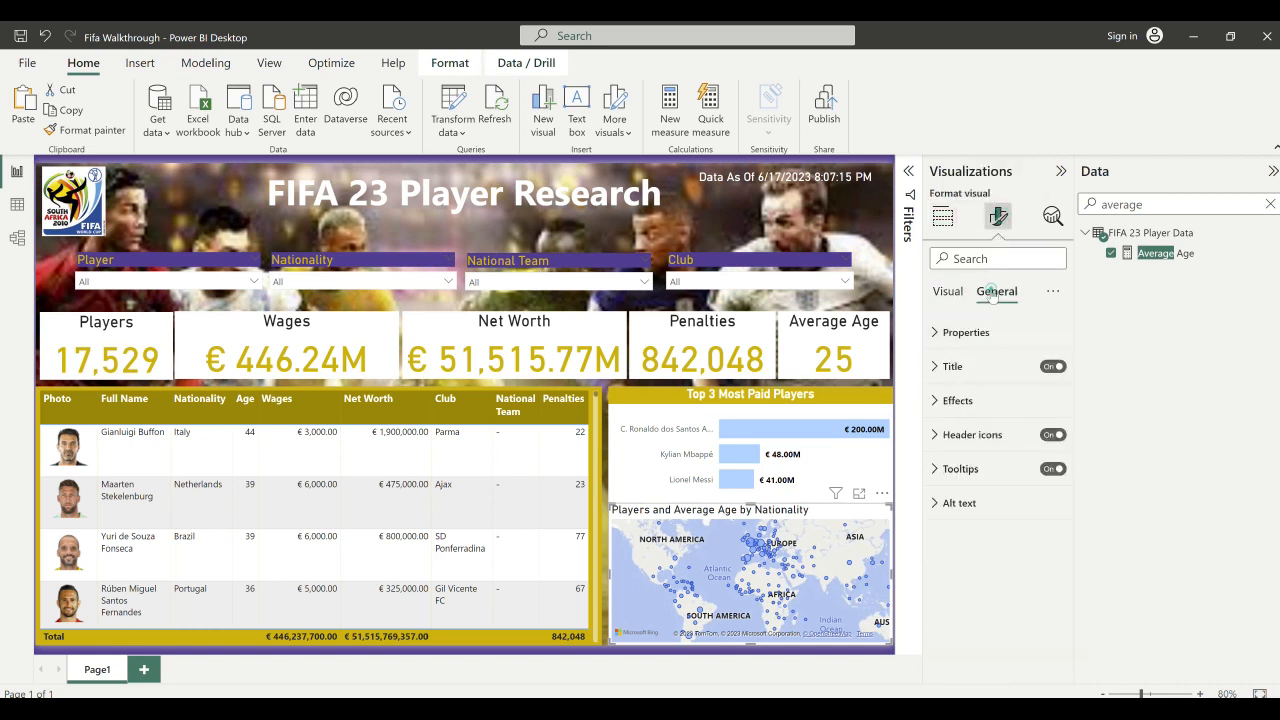
{"action": "left_click", "coordinate": [966, 372]}
{"action": "left_click", "coordinate": [1018, 450]}
{"action": "key", "text": "BackSpace"}
{"action": "key", "text": "BackSpace"}
{"action": "key", "text": "BackSpace"}
{"action": "key", "text": "BackSpace"}
{"action": "key", "text": "BackSpace"}
{"action": "key", "text": "BackSpace"}
{"action": "key", "text": "BackSpace"}
{"action": "key", "text": "BackSpace"}
{"action": "key", "text": "BackSpace"}
{"action": "key", "text": "BackSpace"}
{"action": "key", "text": "BackSpace"}
{"action": "key", "text": "BackSpace"}
{"action": "key", "text": "BackSpace"}
{"action": "key", "text": "BackSpace"}
{"action": "key", "text": "BackSpace"}
{"action": "key", "text": "BackSpace"}
{"action": "key", "text": "BackSpace"}
{"action": "key", "text": "BackSpace"}
{"action": "key", "text": "BackSpace"}
{"action": "key", "text": "BackSpace"}
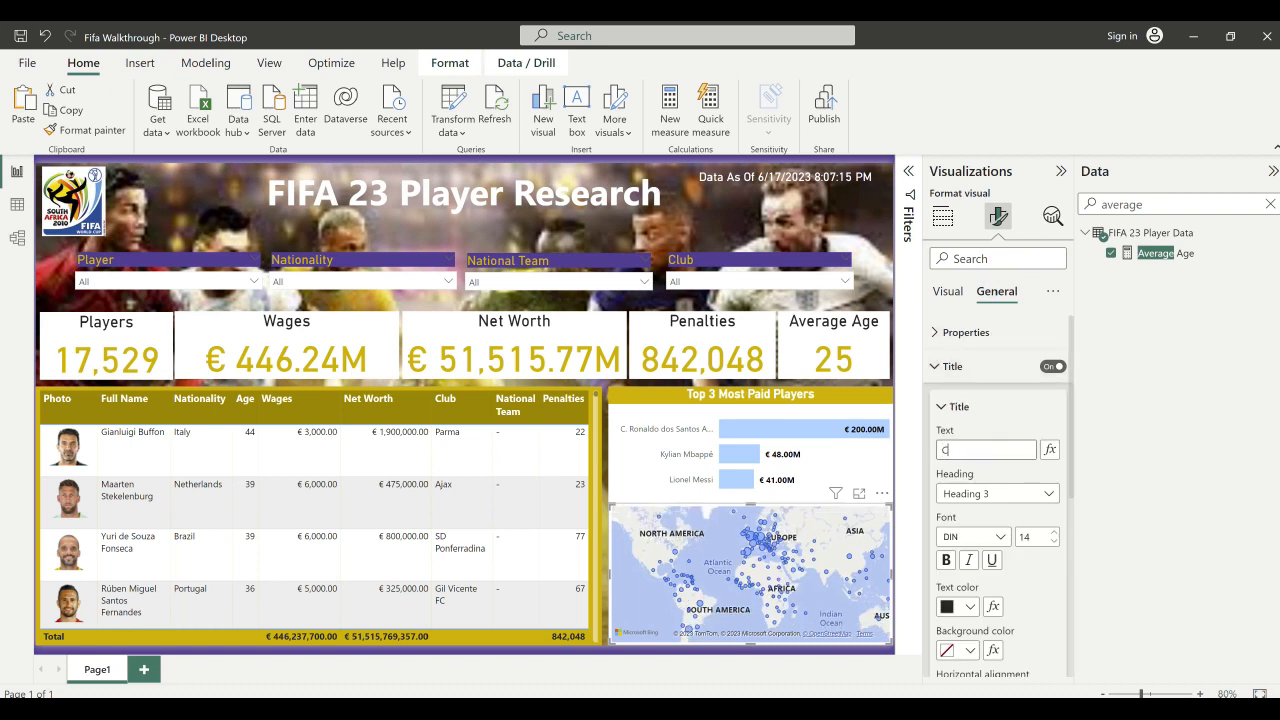
{"action": "type", "text": "Count"}
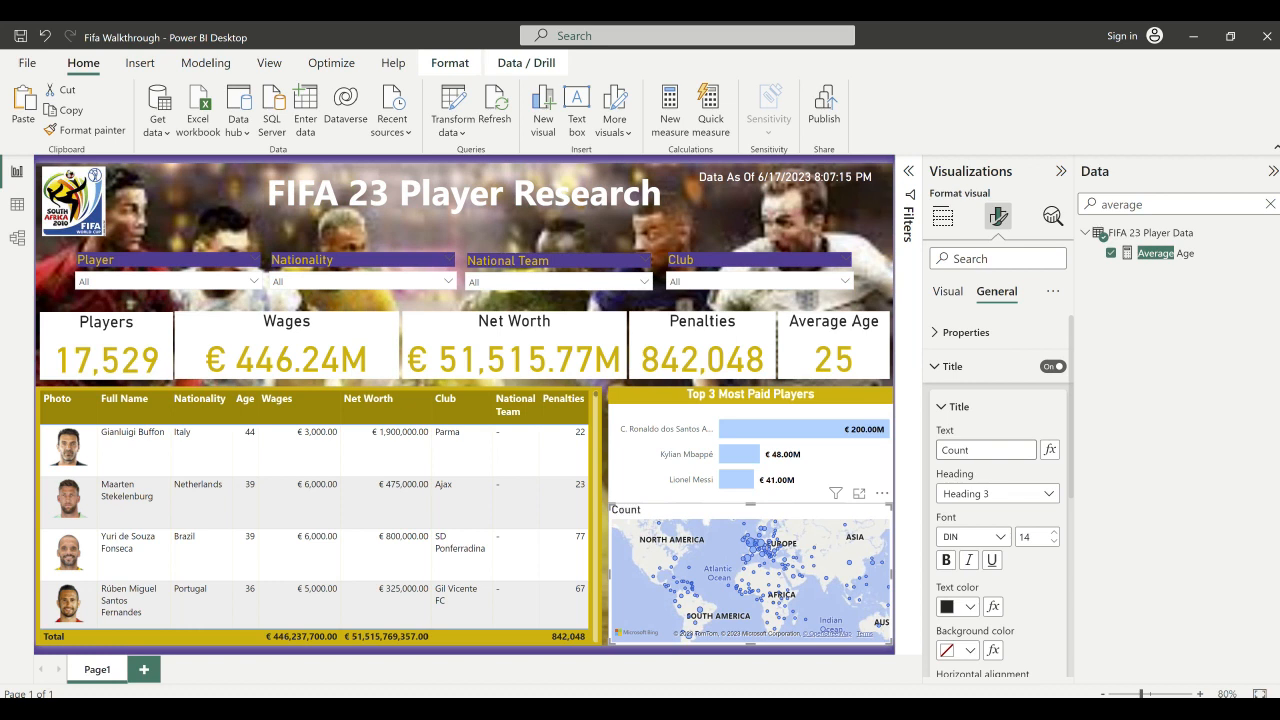
{"action": "type", "text": "ries b"}
{"action": "key", "text": "BackSpace"}
{"action": "key", "text": "BackSpace"}
{"action": "key", "text": "BackSpace"}
{"action": "key", "text": "BackSpace"}
{"action": "key", "text": "BackSpace"}
{"action": "key", "text": "BackSpace"}
{"action": "type", "text": "Pla"}
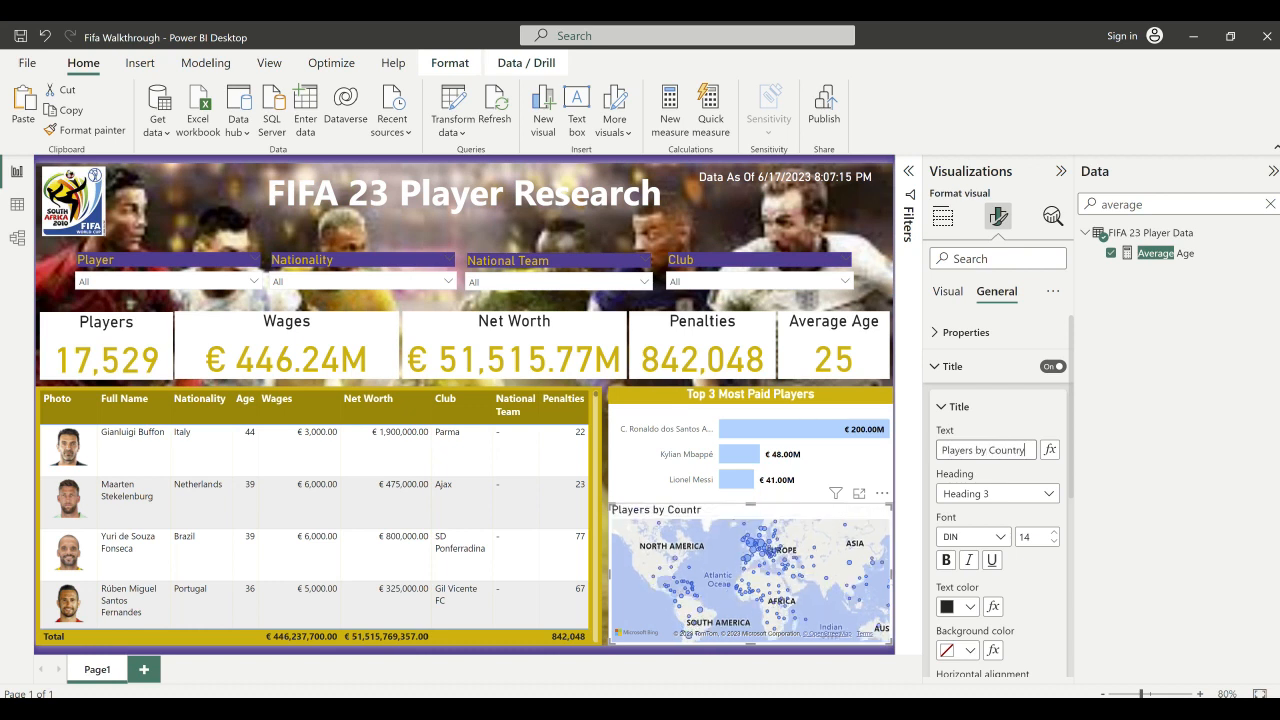
{"action": "type", "text": "yers by Country"}
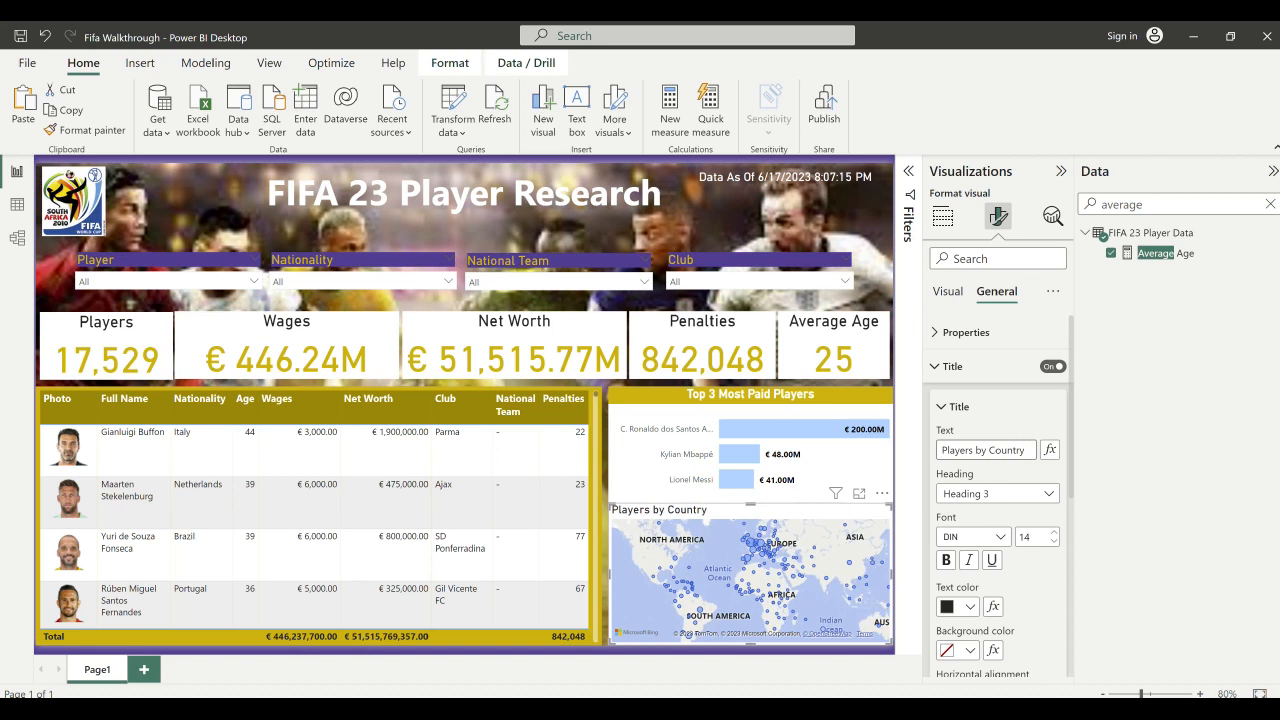
{"action": "type", "text": " and Average Age"}
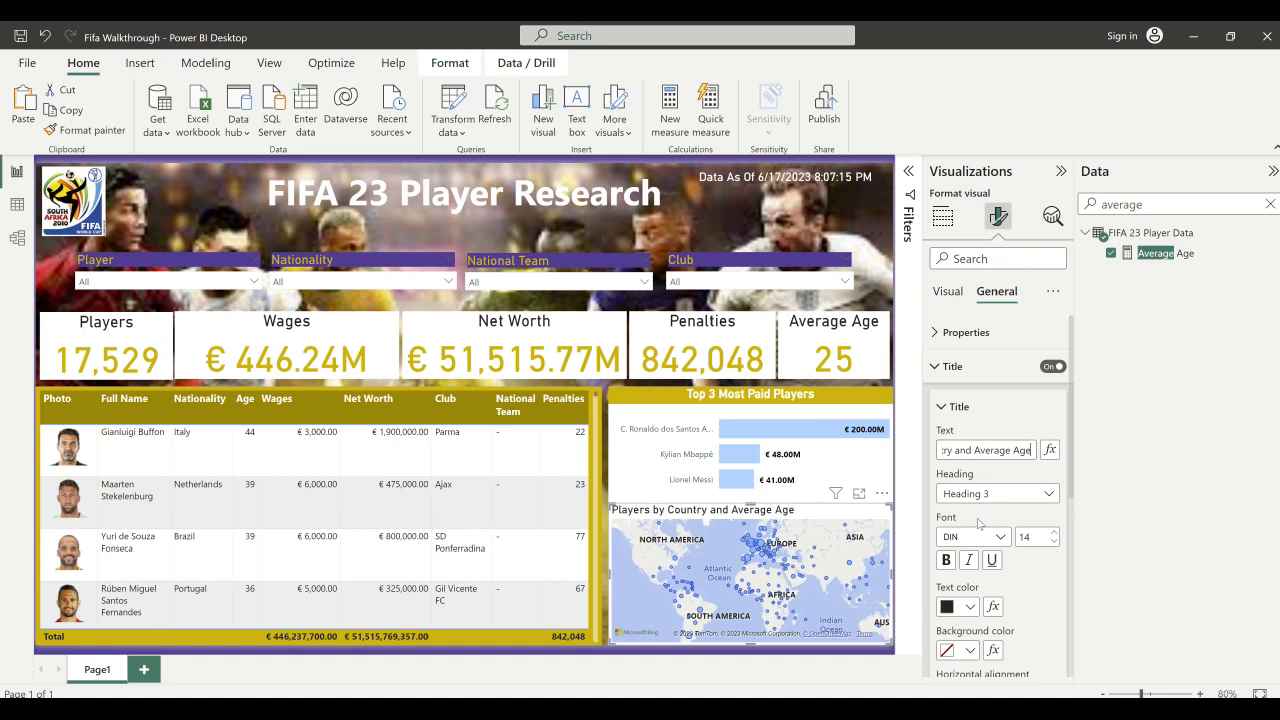
- Centre the map's title and style it as bold white text on a gold background
{"action": "scroll", "coordinate": [972, 570], "scroll_direction": "down", "scroll_amount": 2}
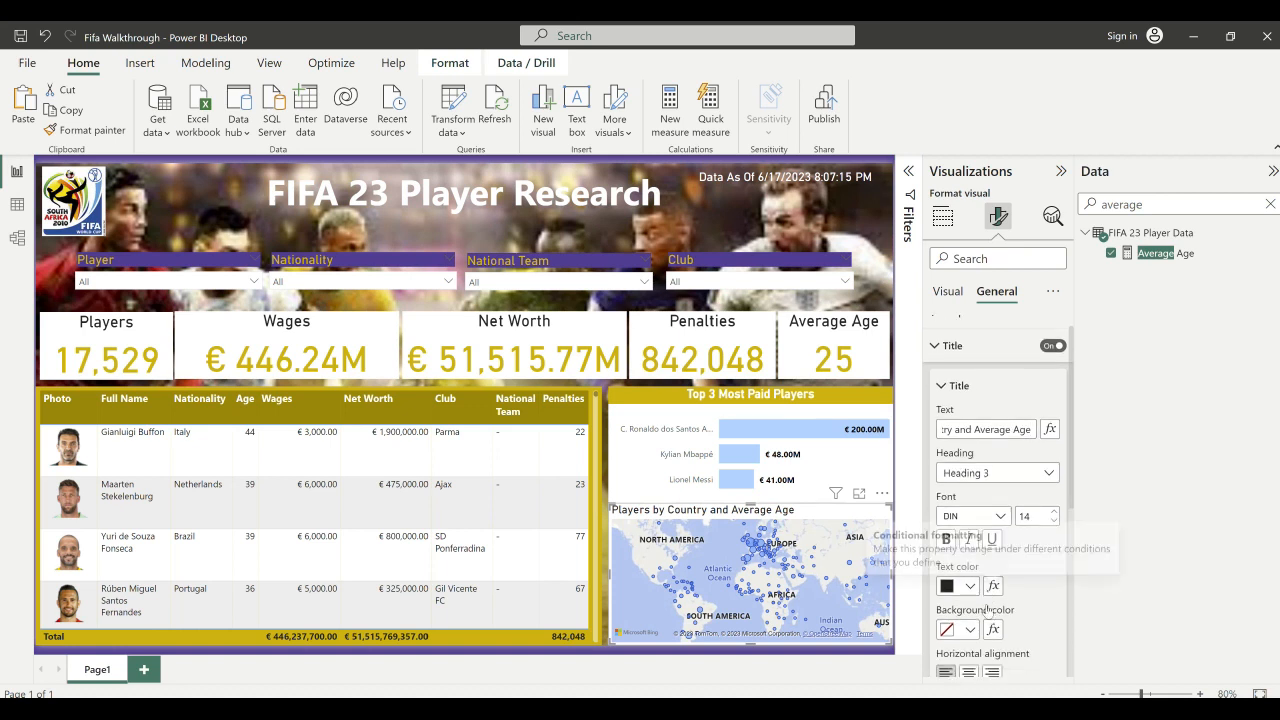
{"action": "left_click", "coordinate": [969, 612]}
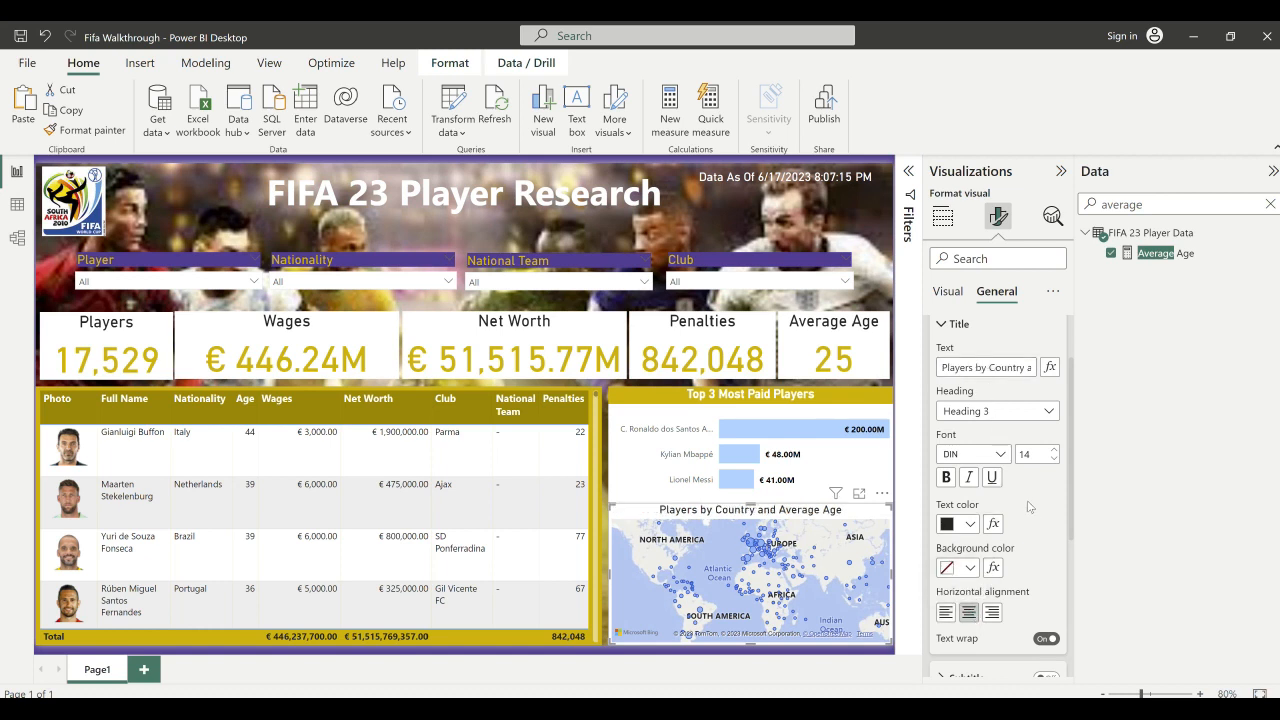
{"action": "left_click", "coordinate": [970, 568]}
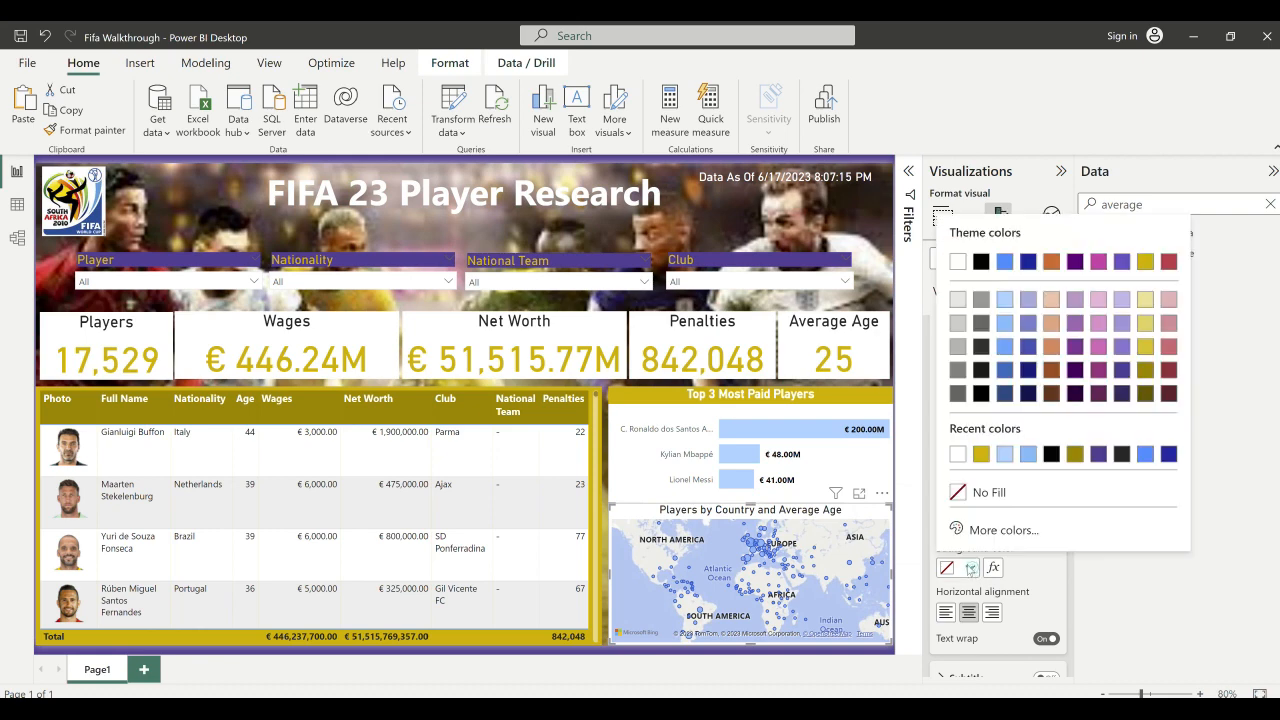
{"action": "left_click", "coordinate": [980, 455]}
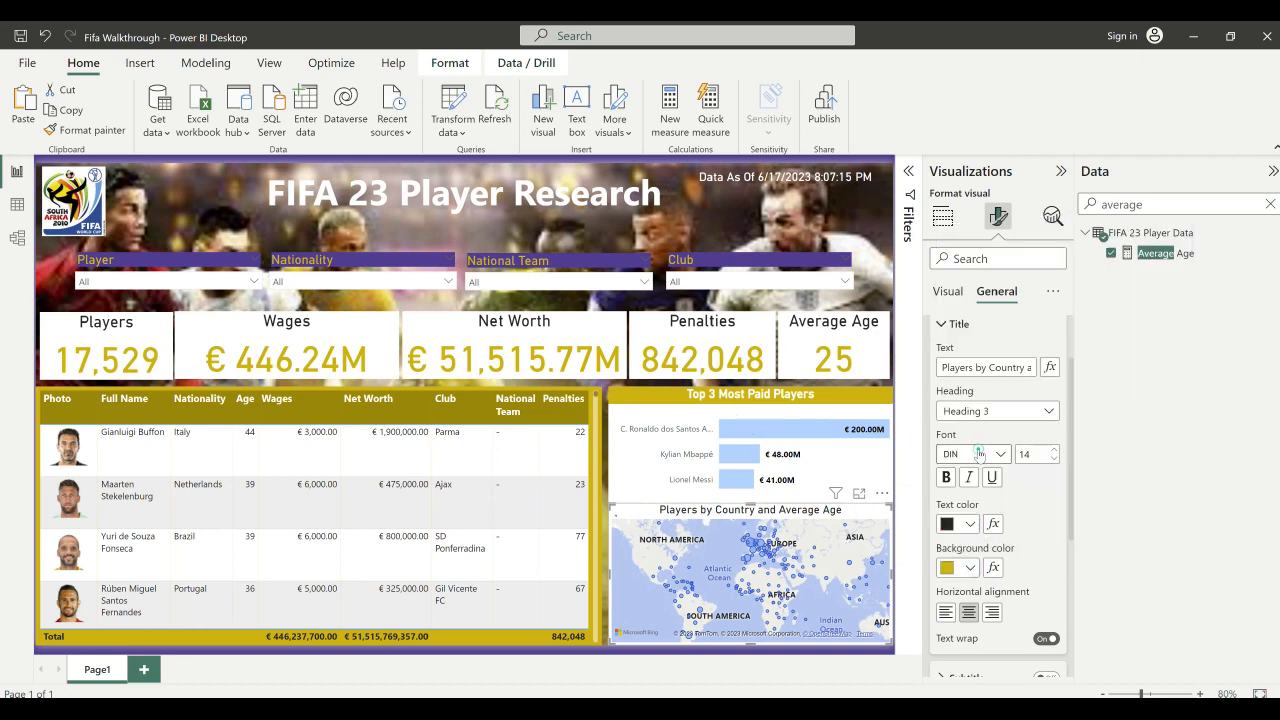
{"action": "left_click", "coordinate": [971, 531]}
{"action": "left_click", "coordinate": [982, 451]}
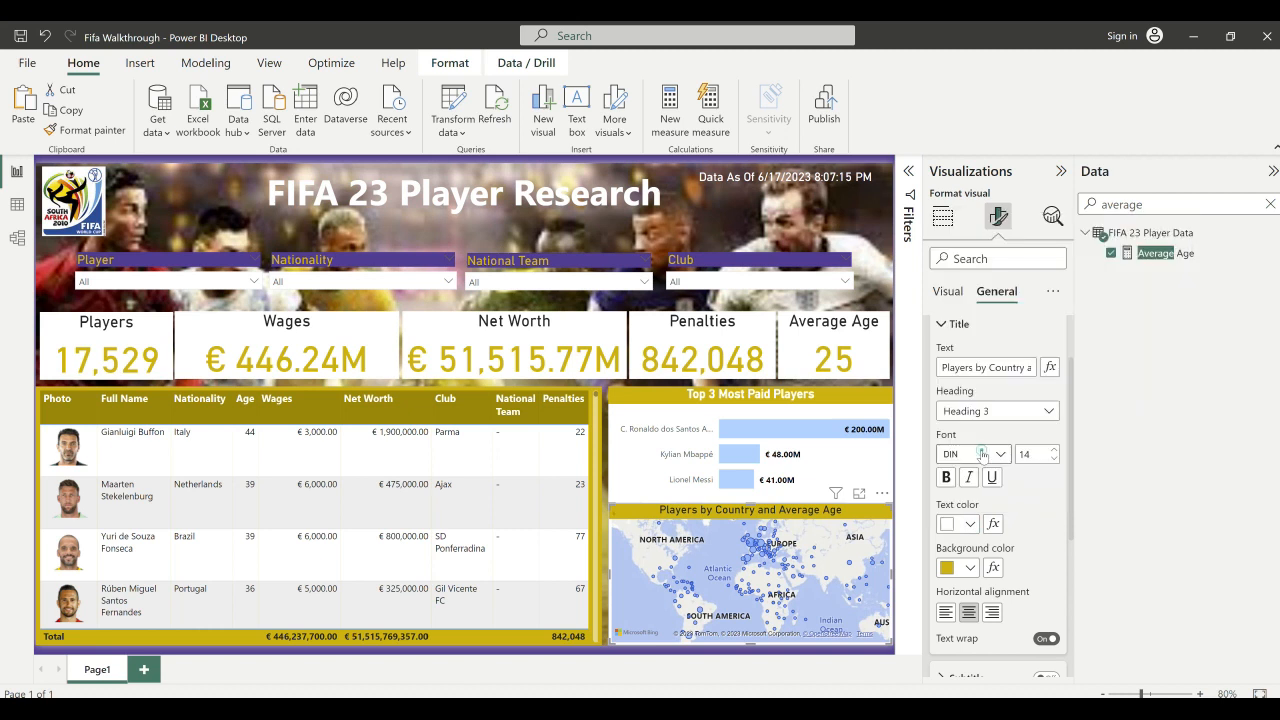
{"action": "left_click", "coordinate": [946, 478]}
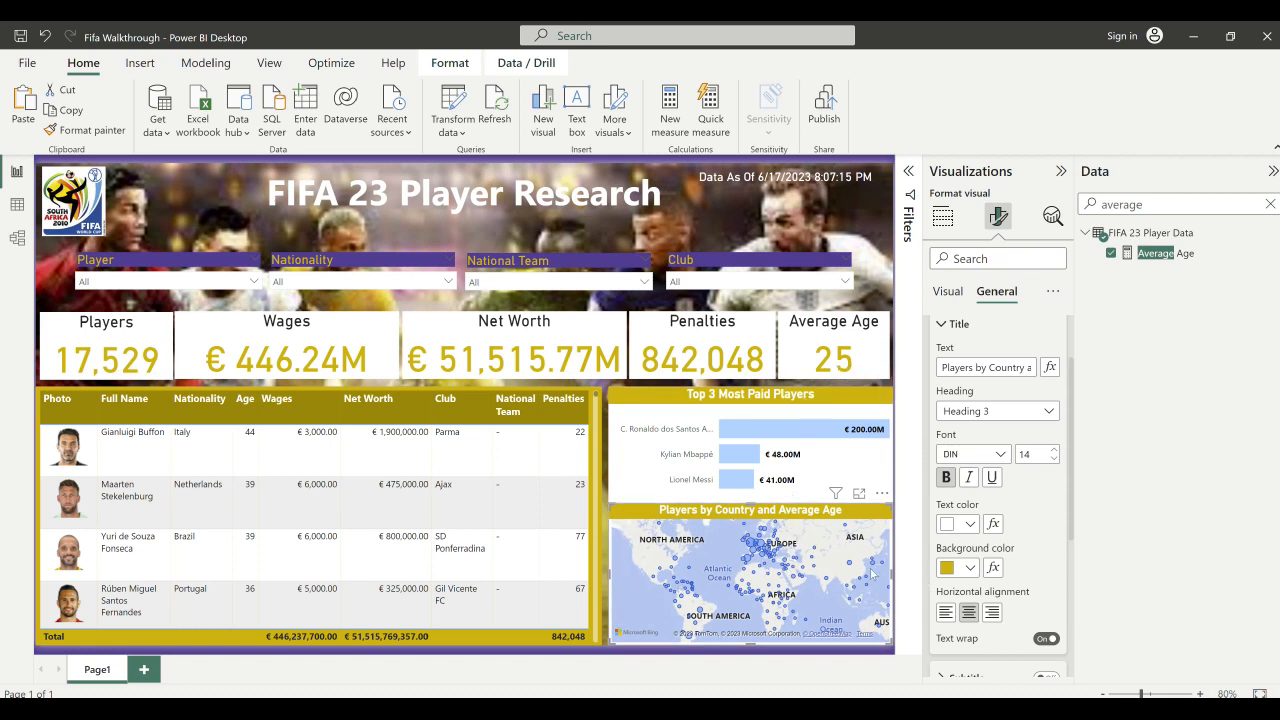
- Turn on the map's visual border and colour it gold (#D9B300)
{"action": "scroll", "coordinate": [982, 541], "scroll_direction": "down", "scroll_amount": 3}
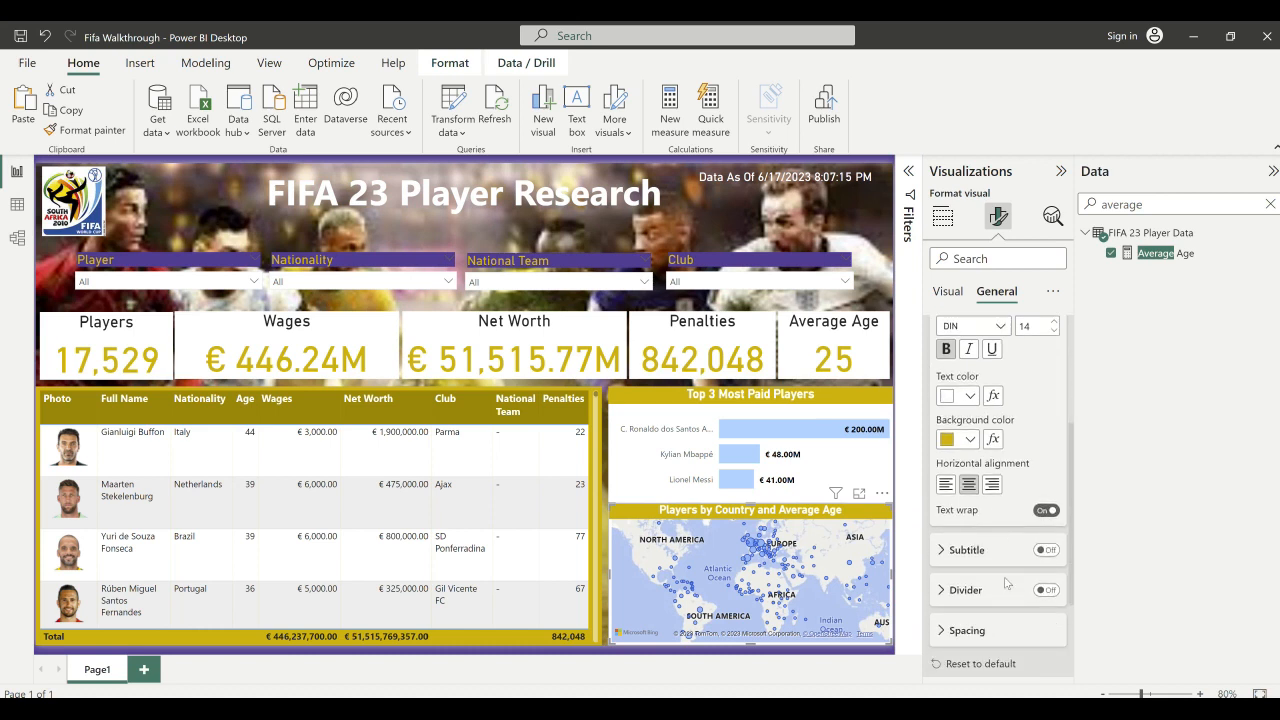
{"action": "scroll", "coordinate": [1007, 583], "scroll_direction": "down", "scroll_amount": 3}
{"action": "left_click", "coordinate": [957, 558]}
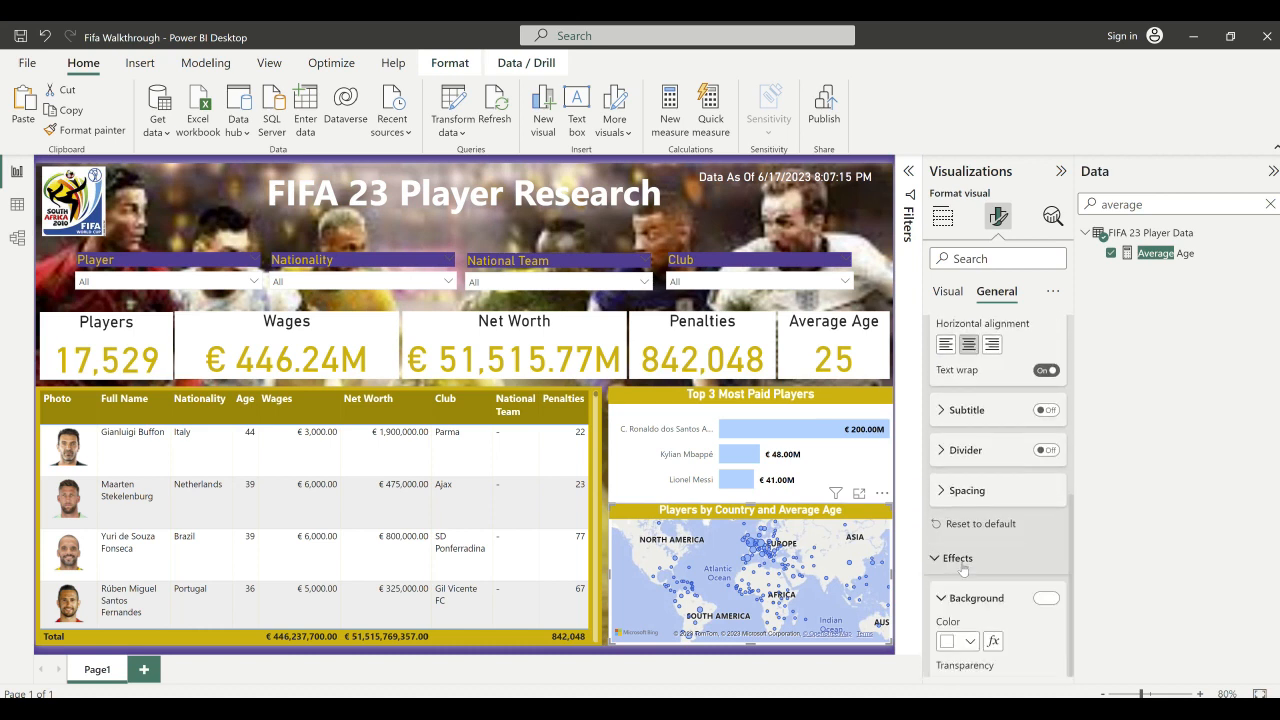
{"action": "scroll", "coordinate": [963, 568], "scroll_direction": "down", "scroll_amount": 5}
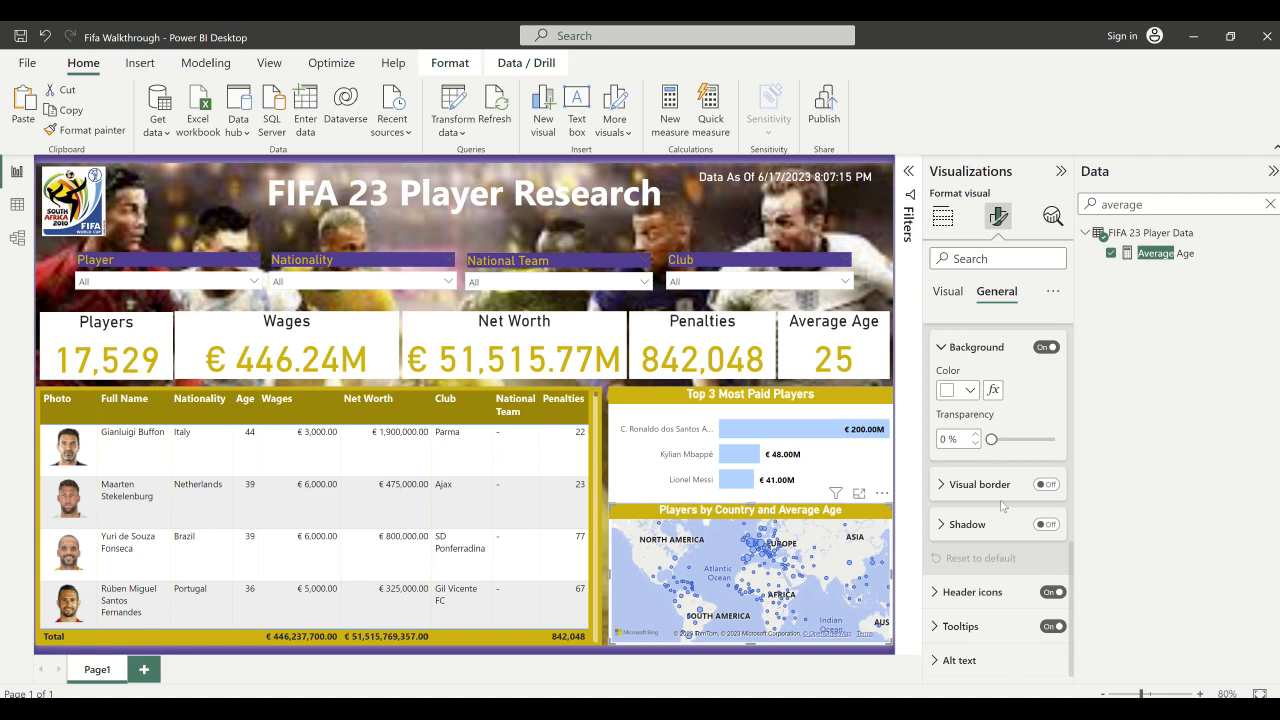
{"action": "left_click", "coordinate": [993, 486]}
{"action": "left_click", "coordinate": [1048, 484]}
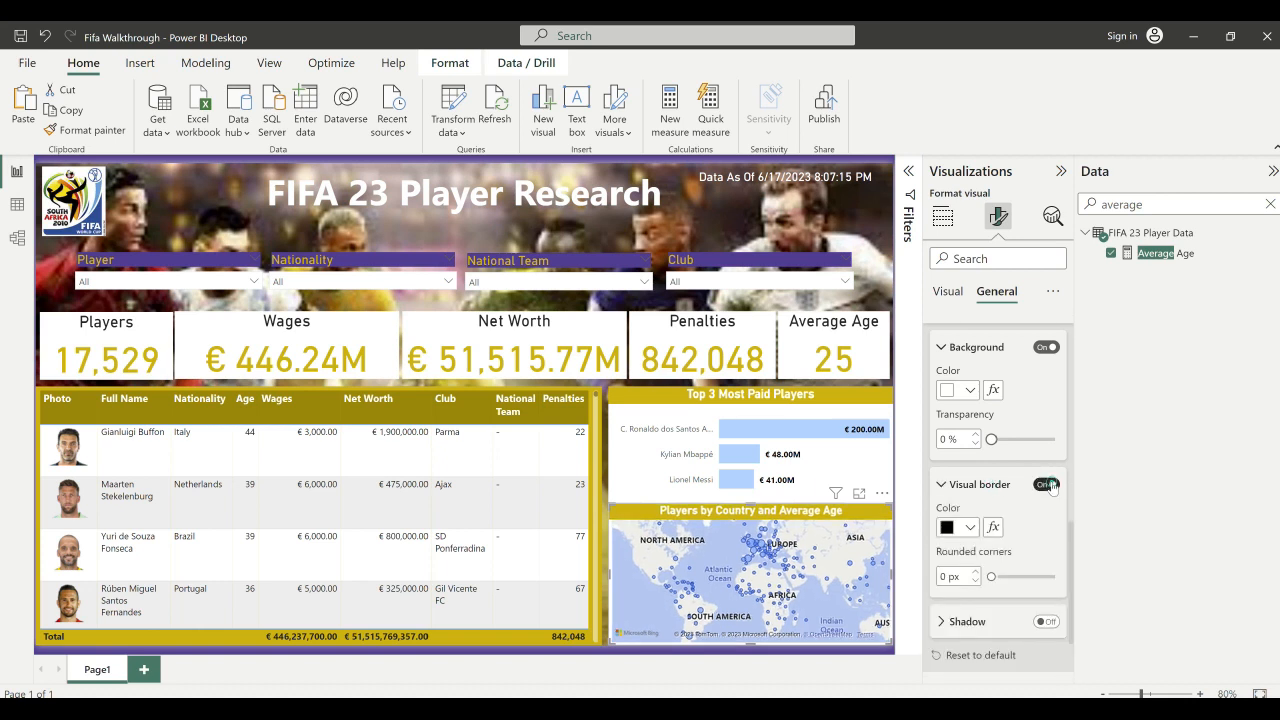
{"action": "left_click", "coordinate": [970, 527]}
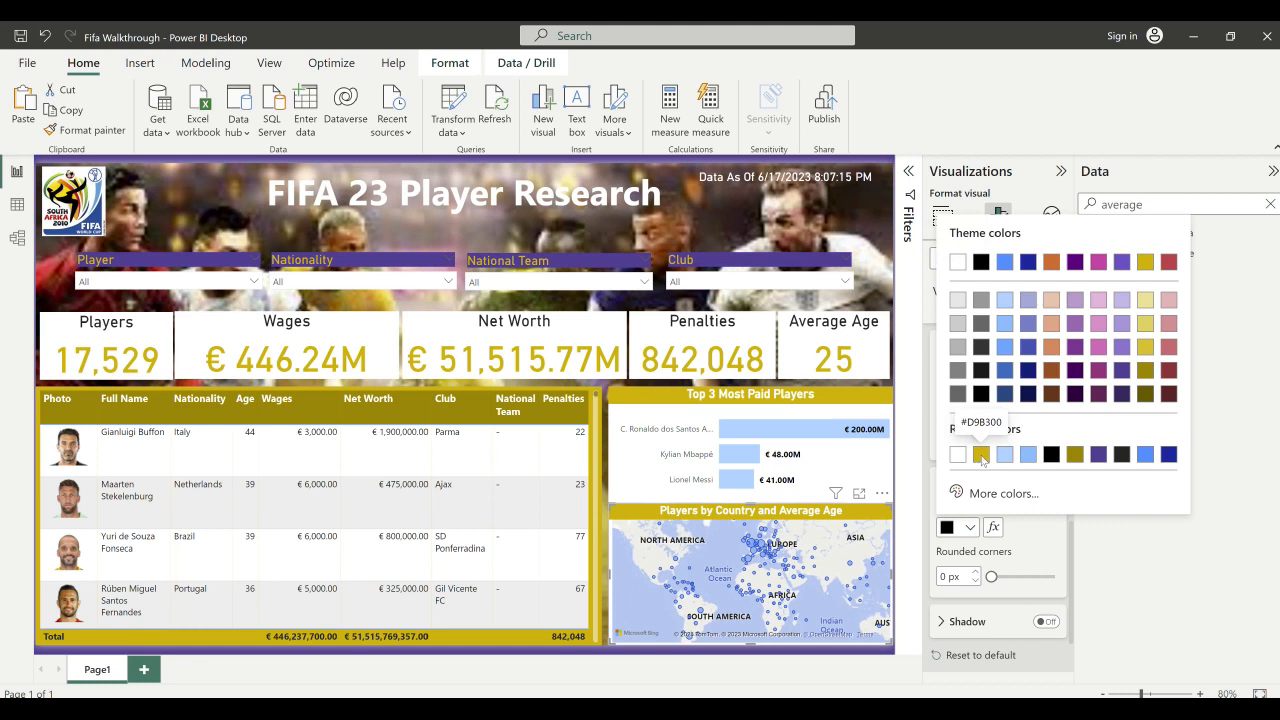
{"action": "left_click", "coordinate": [982, 456]}
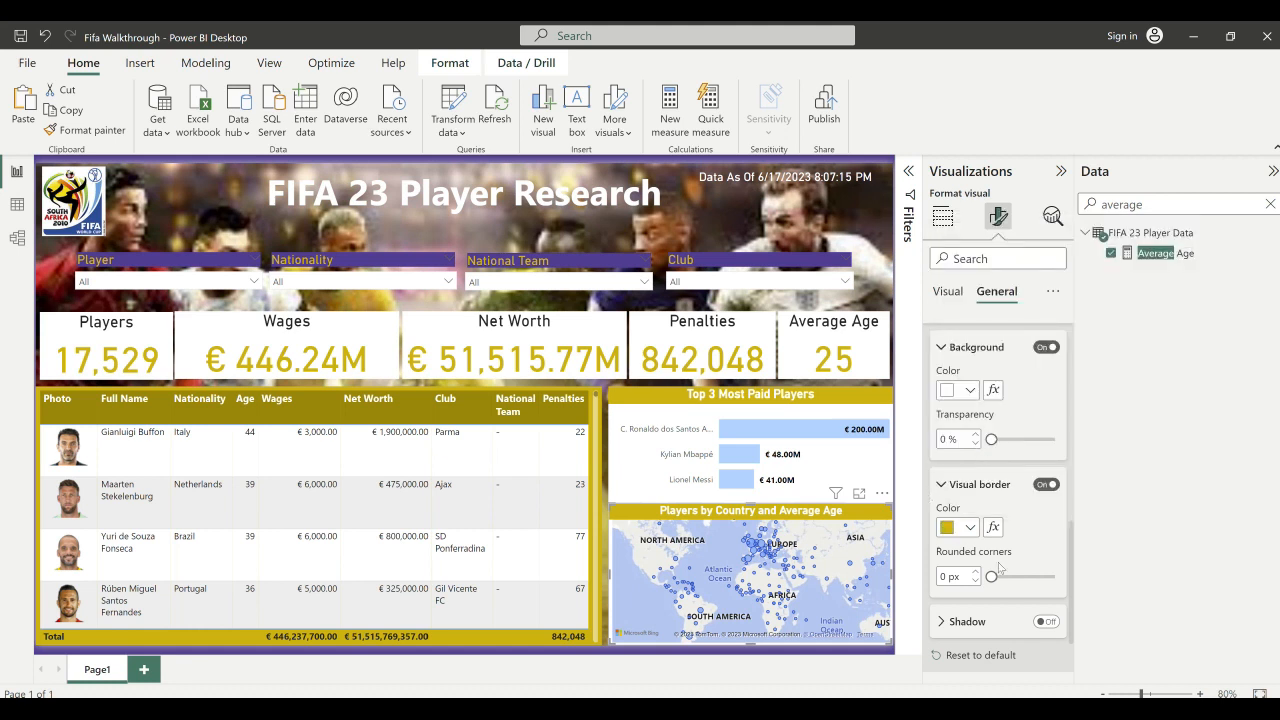
{"action": "scroll", "coordinate": [990, 580], "scroll_direction": "down", "scroll_amount": 3}
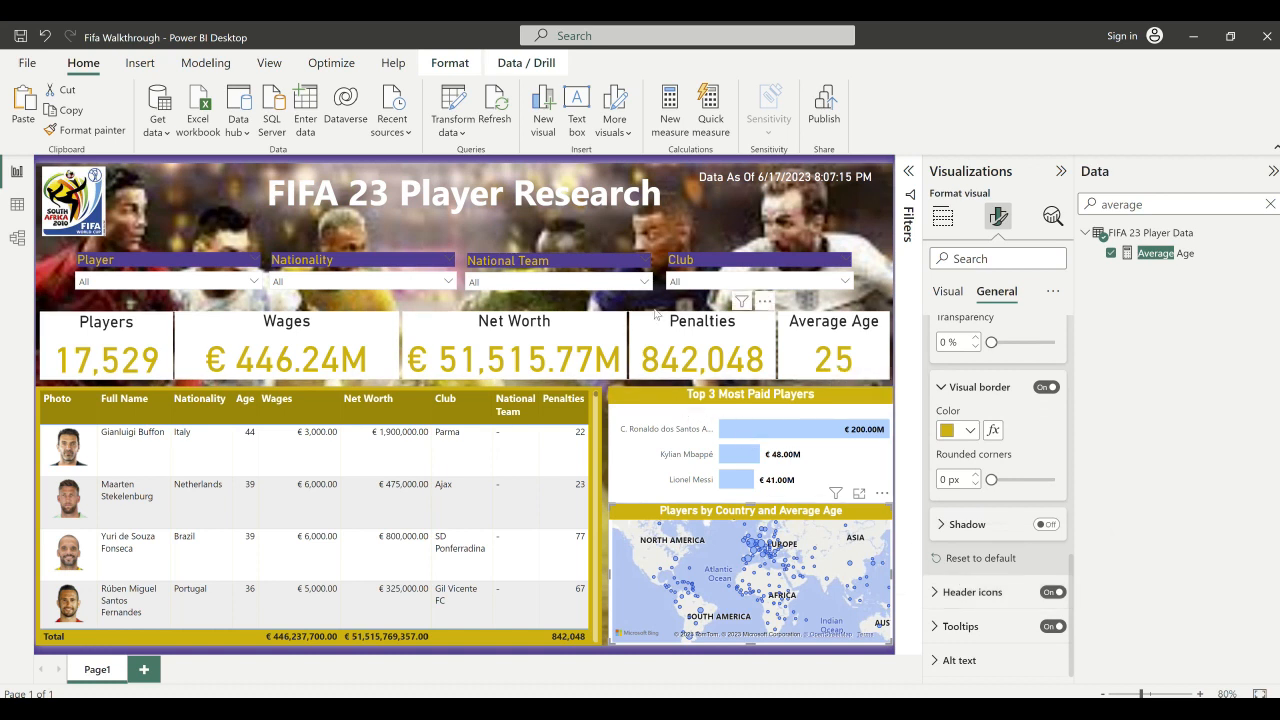
- Turn on a visual border for the Top 3 Most Paid Players chart and colour it gold
{"action": "left_click", "coordinate": [725, 220]}
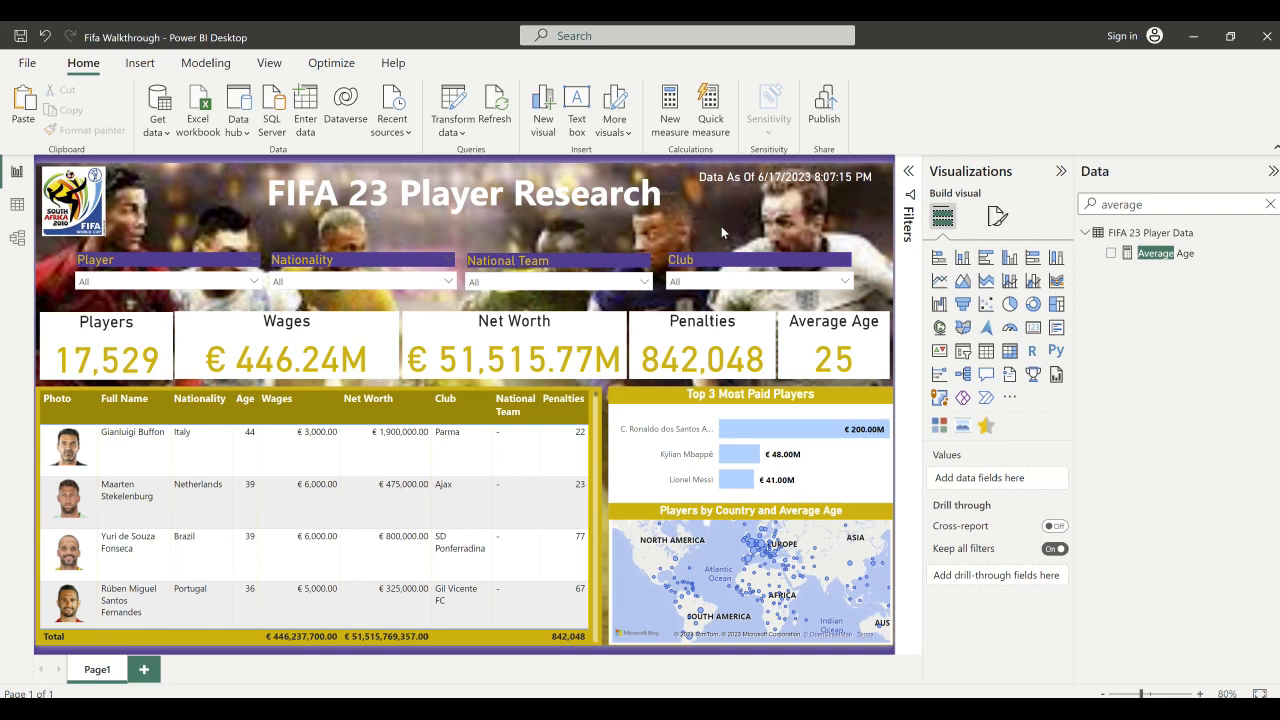
{"action": "left_click", "coordinate": [620, 400]}
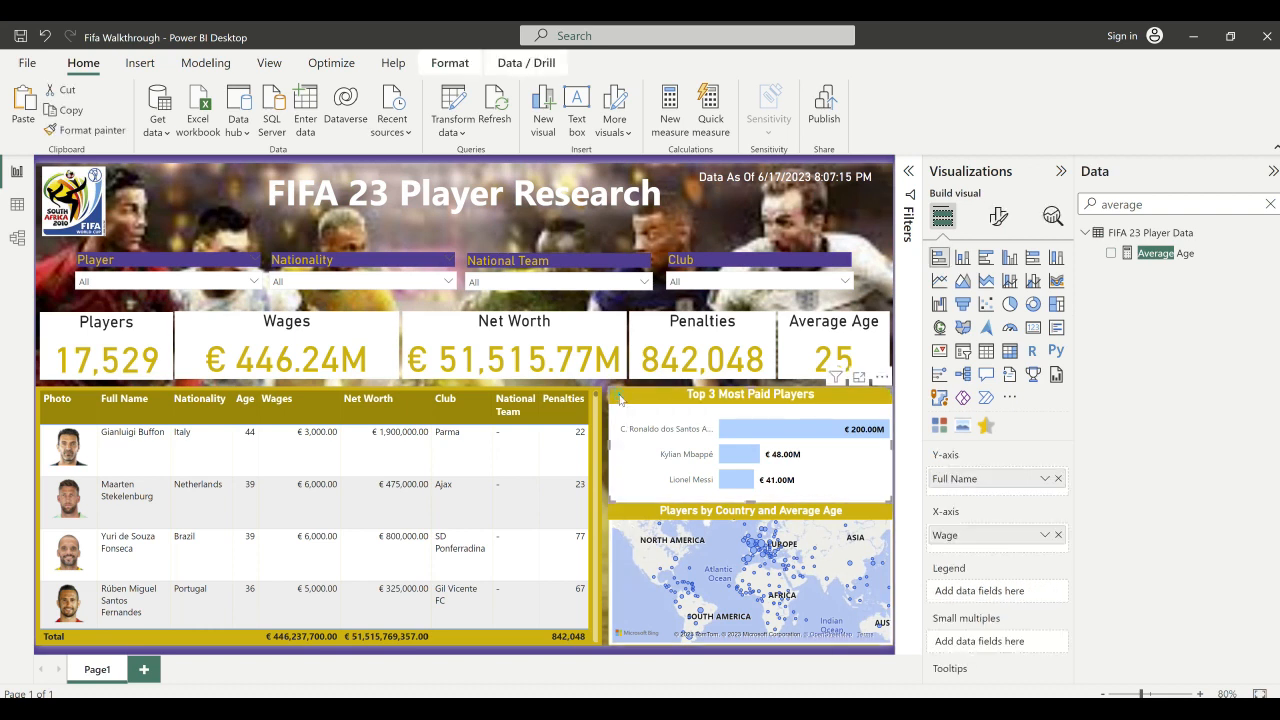
{"action": "left_click", "coordinate": [999, 217]}
{"action": "left_click", "coordinate": [997, 292]}
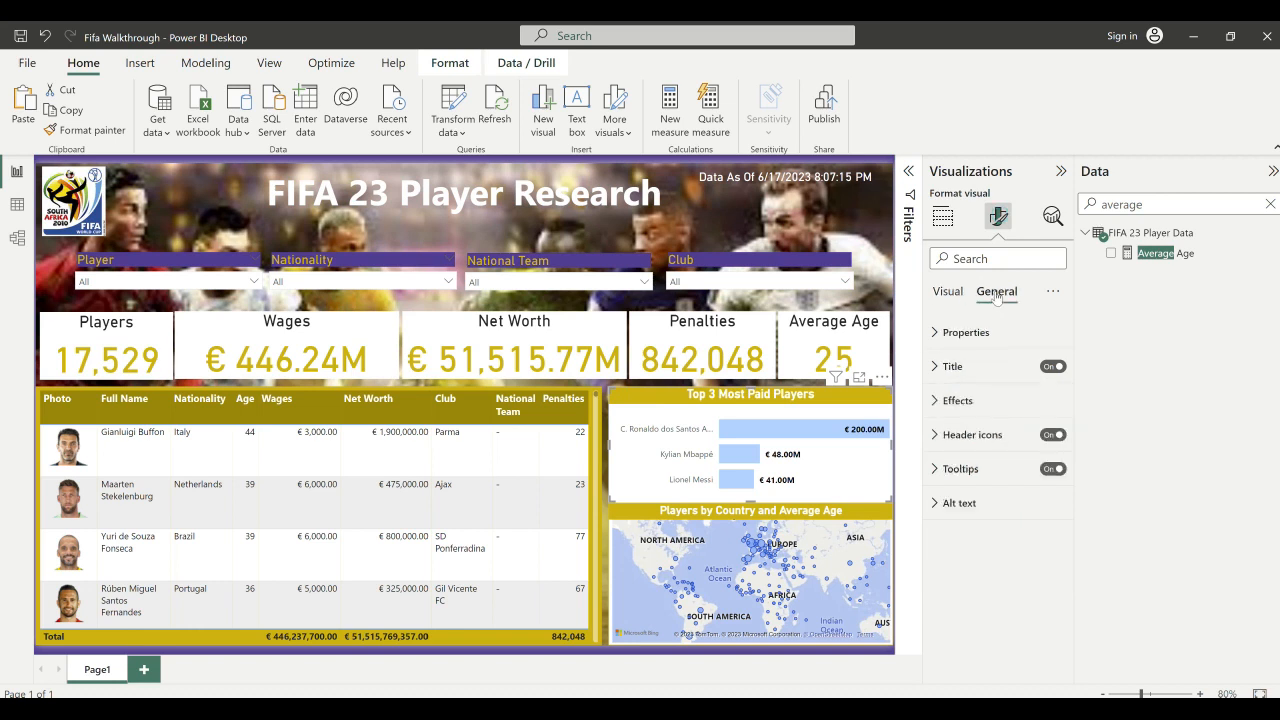
{"action": "left_click", "coordinate": [968, 401]}
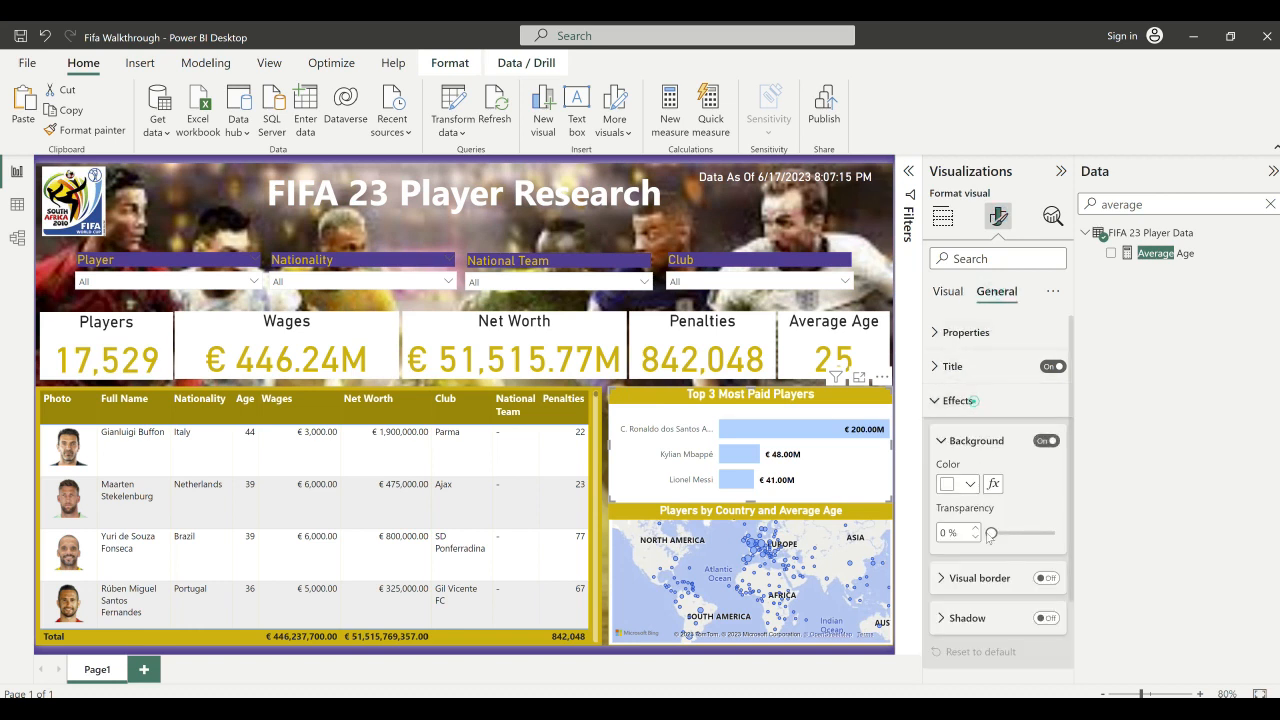
{"action": "scroll", "coordinate": [990, 536], "scroll_direction": "down", "scroll_amount": 2}
{"action": "left_click", "coordinate": [985, 490]}
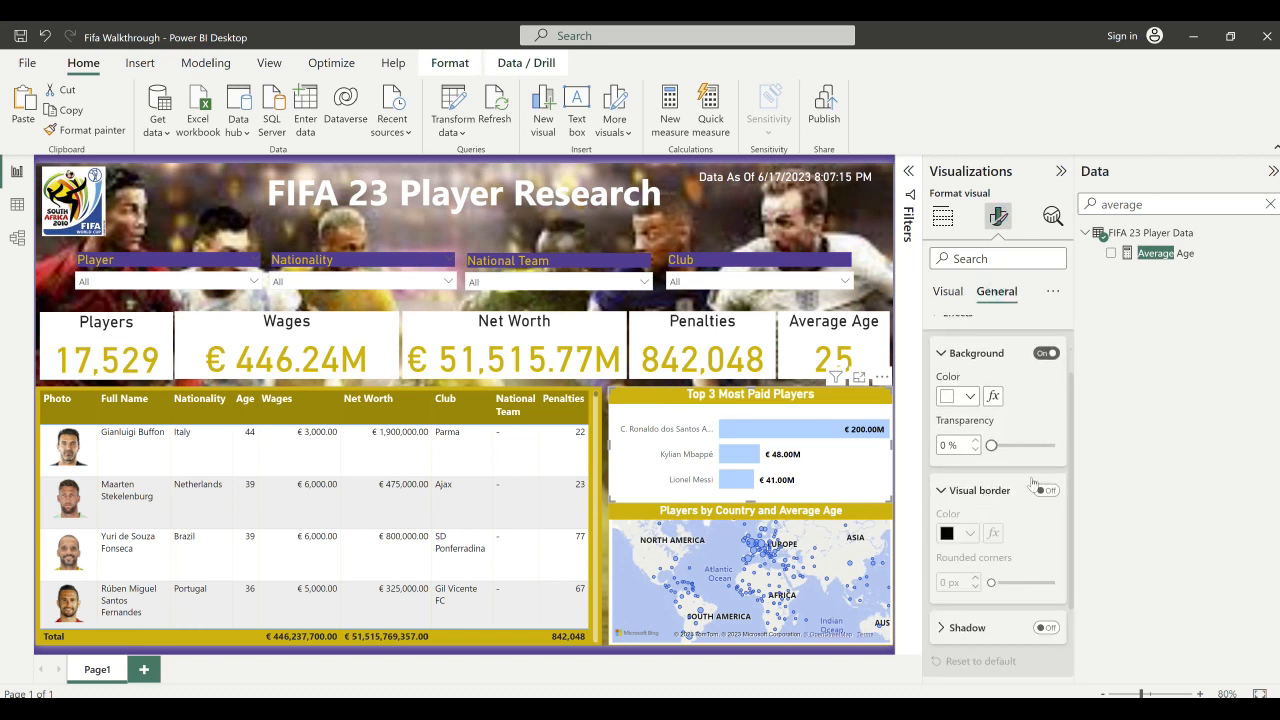
{"action": "left_click", "coordinate": [1045, 490]}
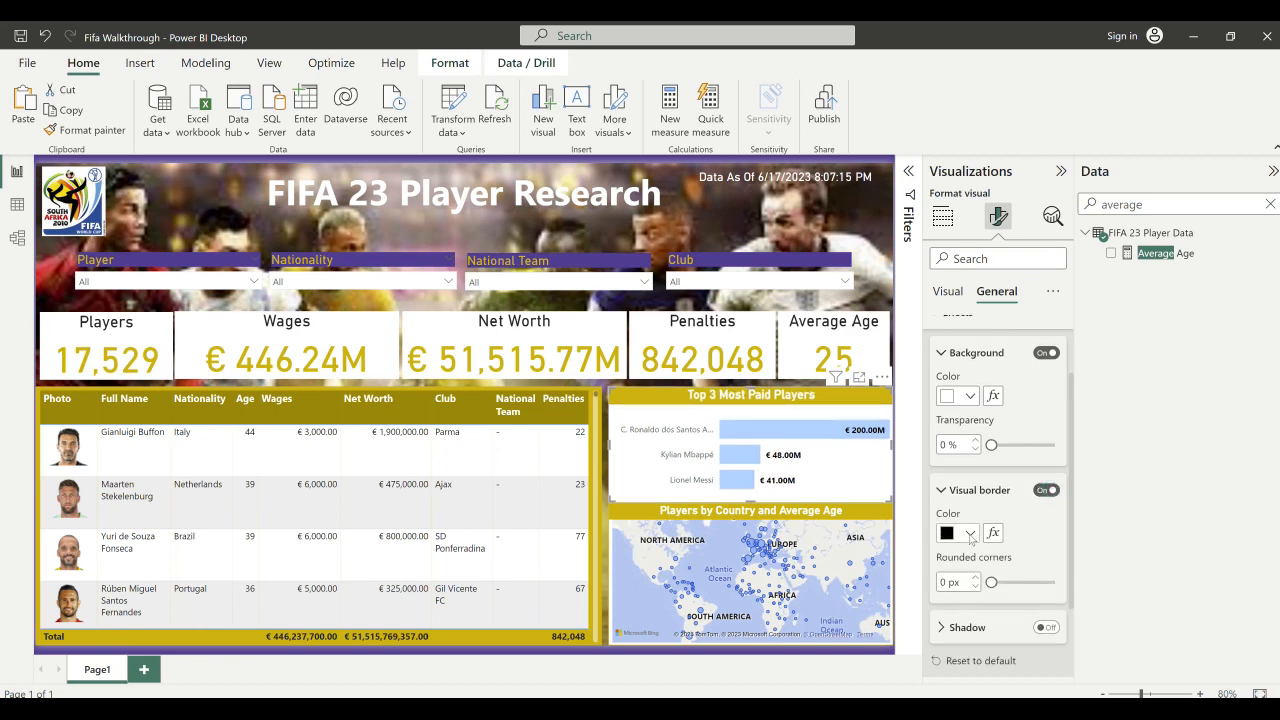
{"action": "left_click", "coordinate": [970, 536]}
{"action": "left_click", "coordinate": [960, 462]}
{"action": "left_click", "coordinate": [699, 203]}
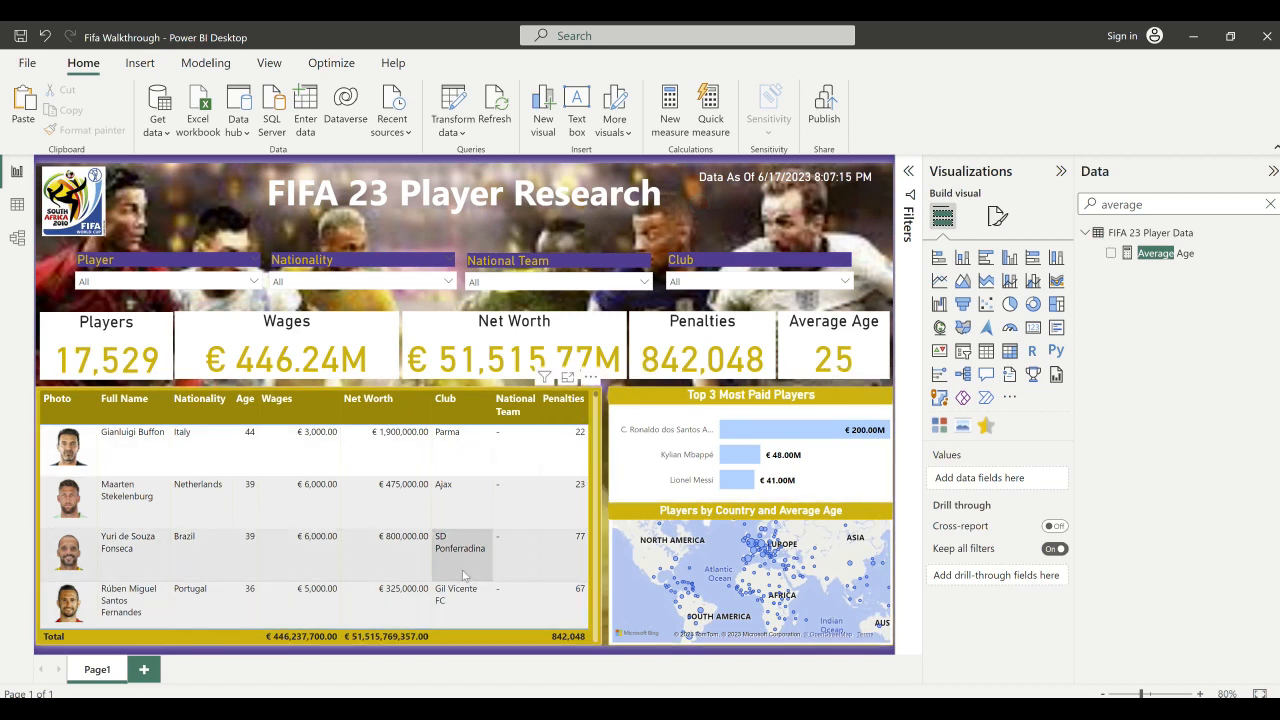
- Browse the player table and test the Player slicer by filtering to Lionel Messi and clearing the filter
{"action": "scroll", "coordinate": [463, 575], "scroll_direction": "down", "scroll_amount": 10}
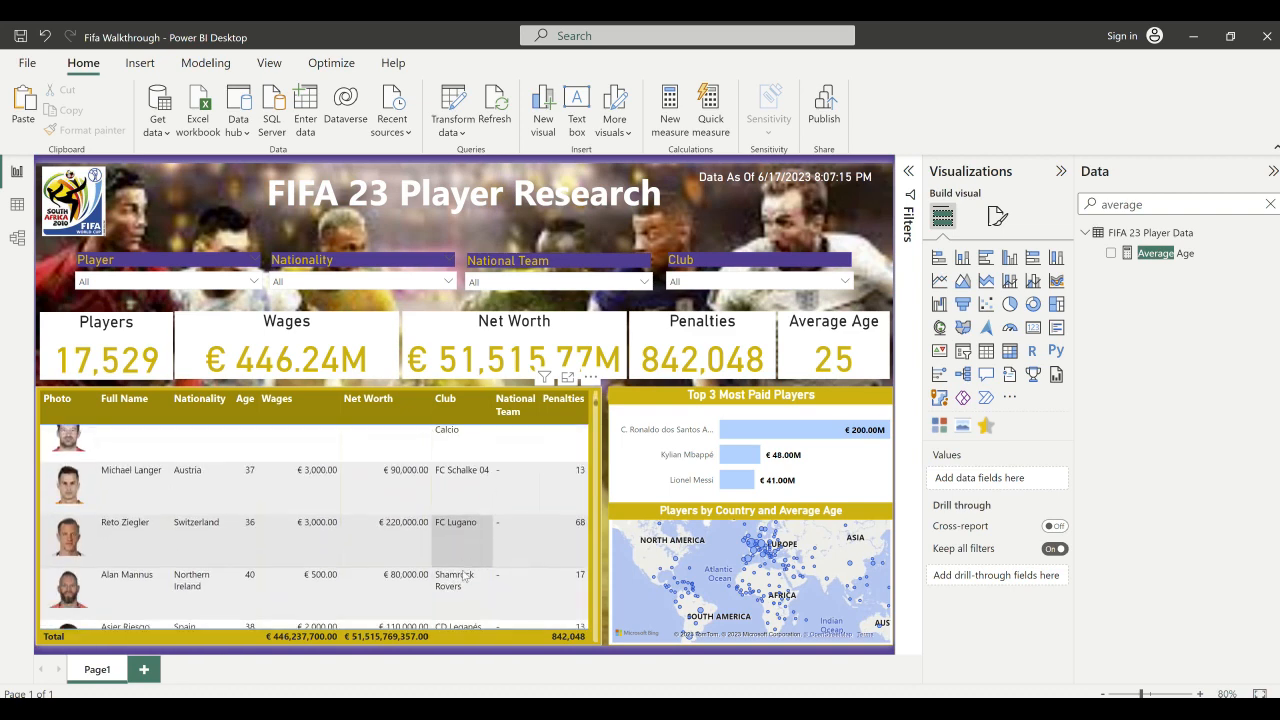
{"action": "scroll", "coordinate": [463, 575], "scroll_direction": "down", "scroll_amount": 10}
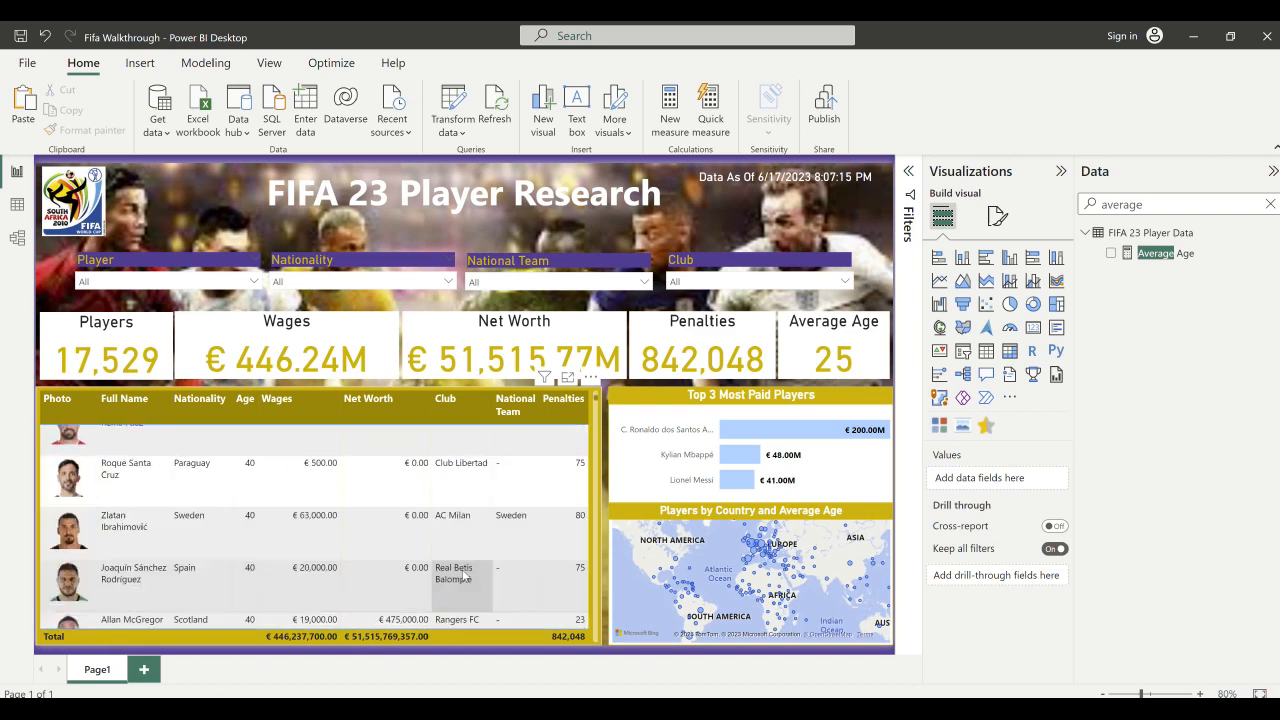
{"action": "scroll", "coordinate": [463, 575], "scroll_direction": "up", "scroll_amount": 1}
{"action": "left_click", "coordinate": [115, 281]}
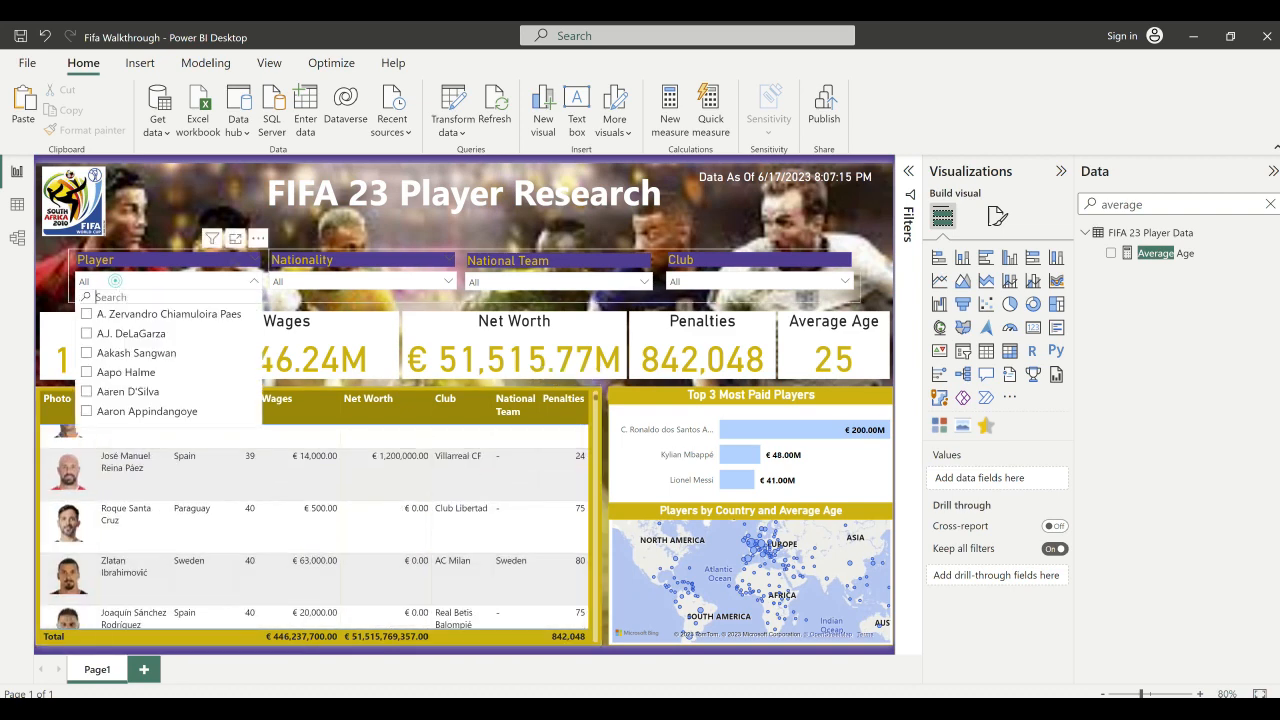
{"action": "type", "text": "messi"}
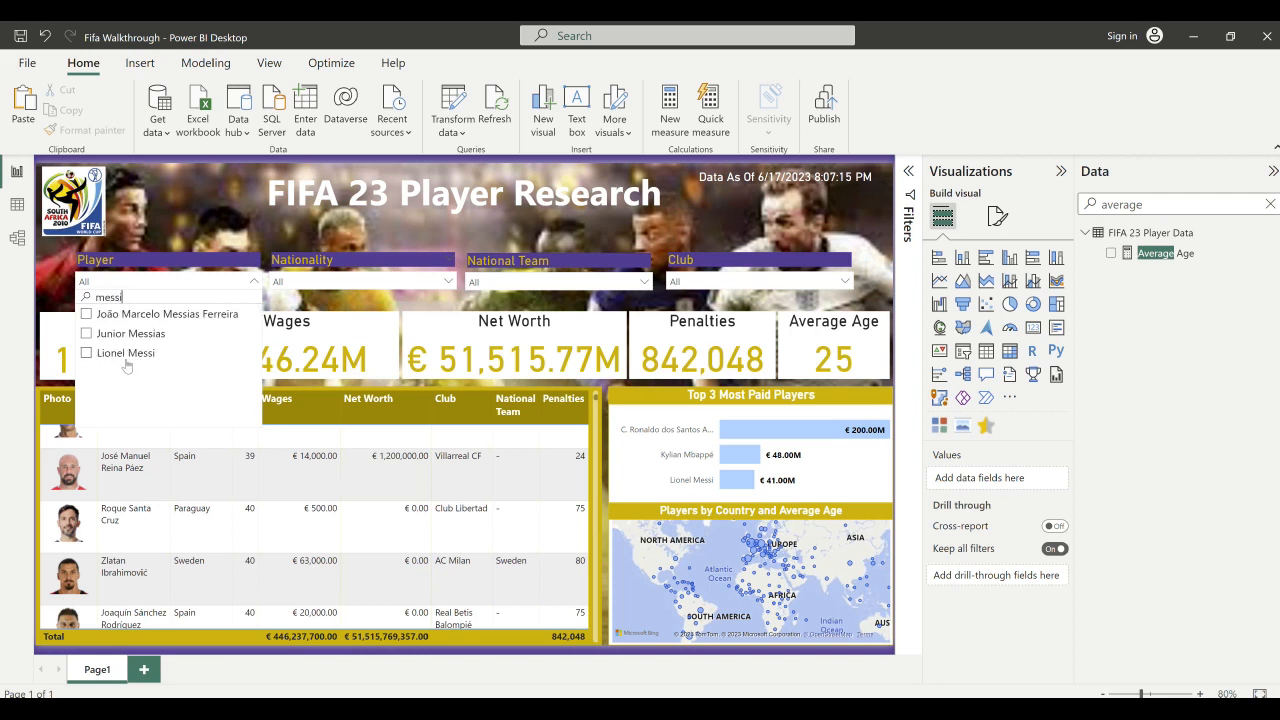
{"action": "left_click", "coordinate": [125, 353]}
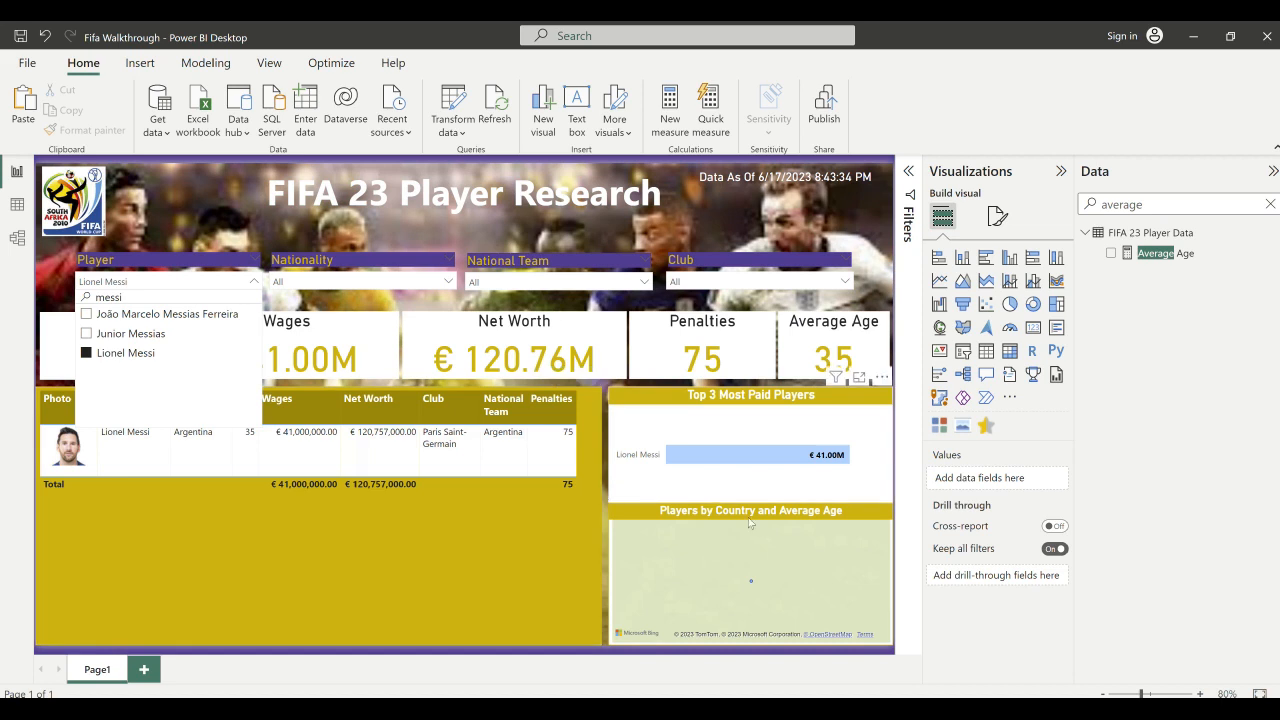
{"action": "left_click", "coordinate": [245, 280]}
{"action": "left_click", "coordinate": [236, 265]}
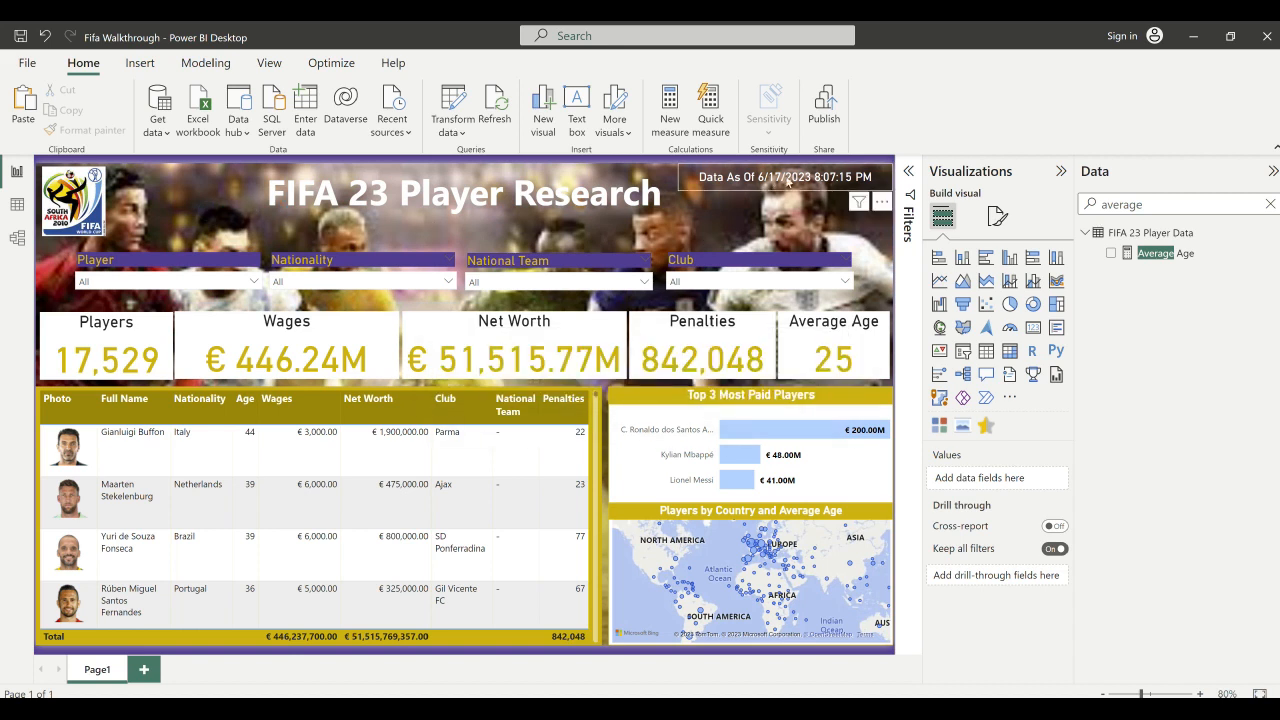
- Refresh the report's data and rename Page1 as "Summary"
{"action": "left_click", "coordinate": [494, 105]}
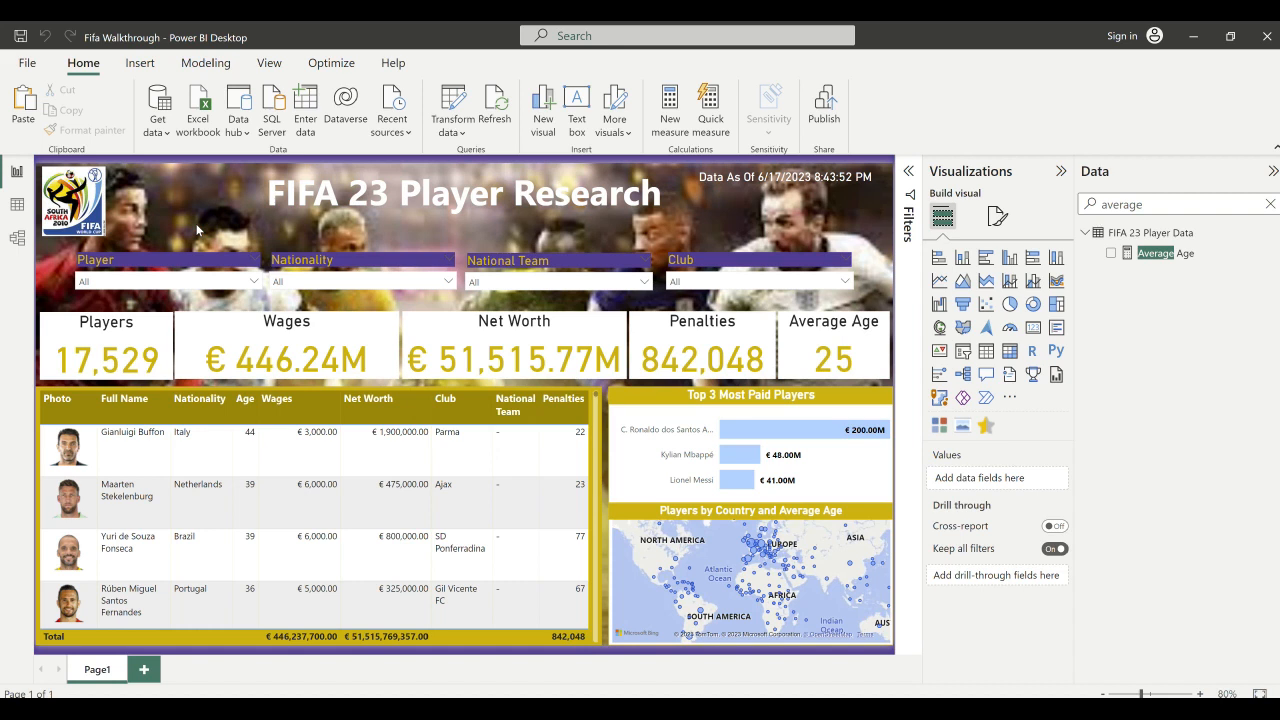
{"action": "double_click", "coordinate": [97, 672]}
{"action": "type", "text": "Summa"}
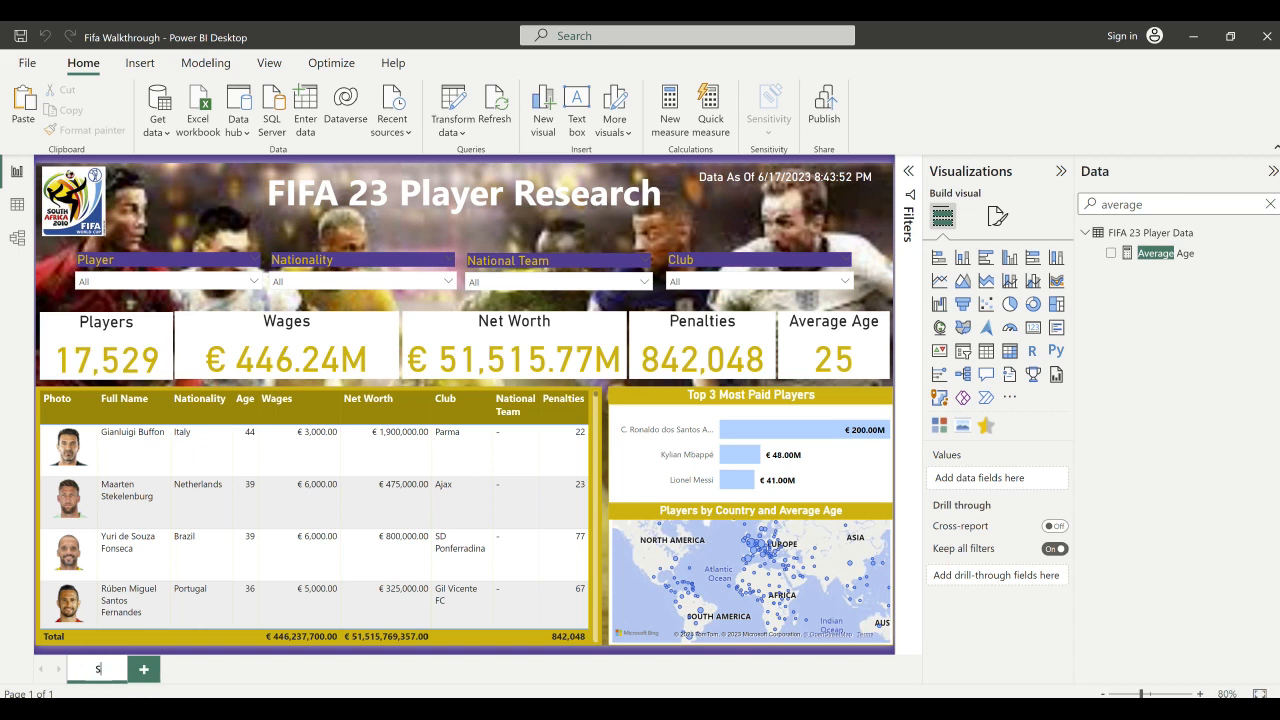
{"action": "type", "text": "ry"}
{"action": "key", "text": "Return"}
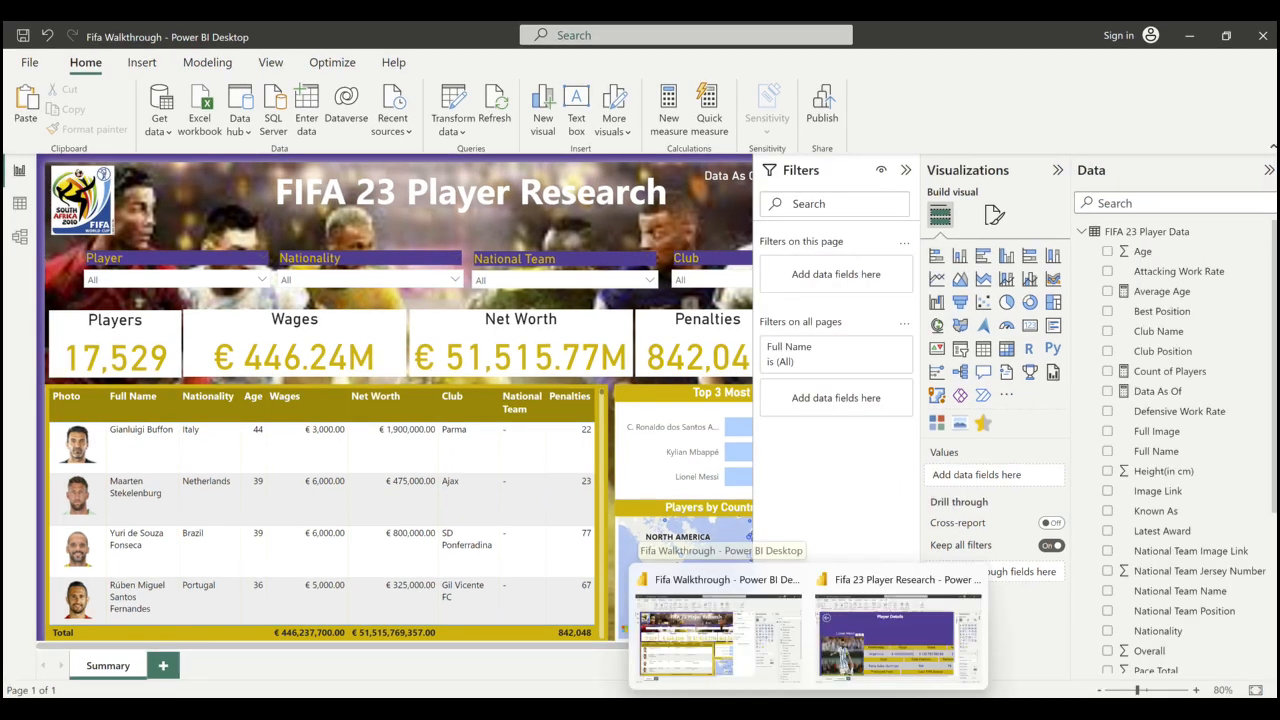
- Switch to the Fifa 23 Player Research report in the other Power BI Desktop window to view its Player Details page
{"action": "left_click", "coordinate": [864, 662]}
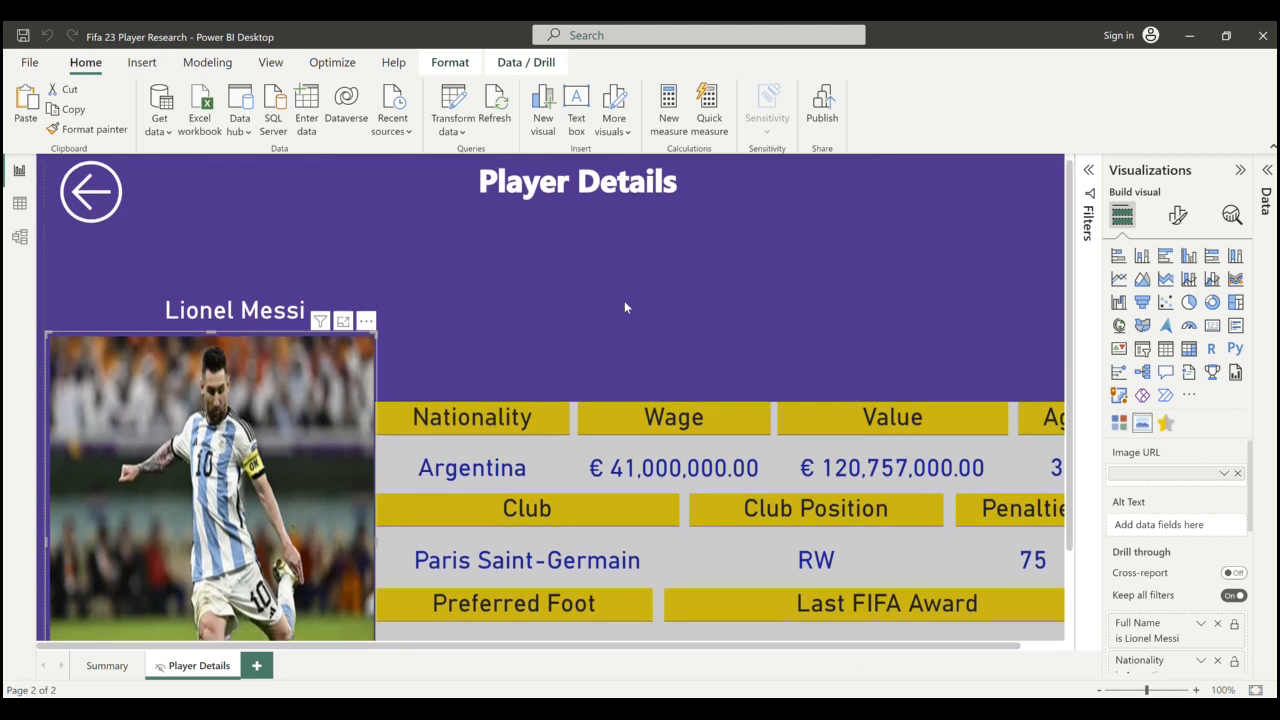
- Switch from the reference report to the Fifa Walkthrough report and add a new page named Player Details
{"action": "scroll", "coordinate": [624, 307], "scroll_direction": "down", "scroll_amount": 1}
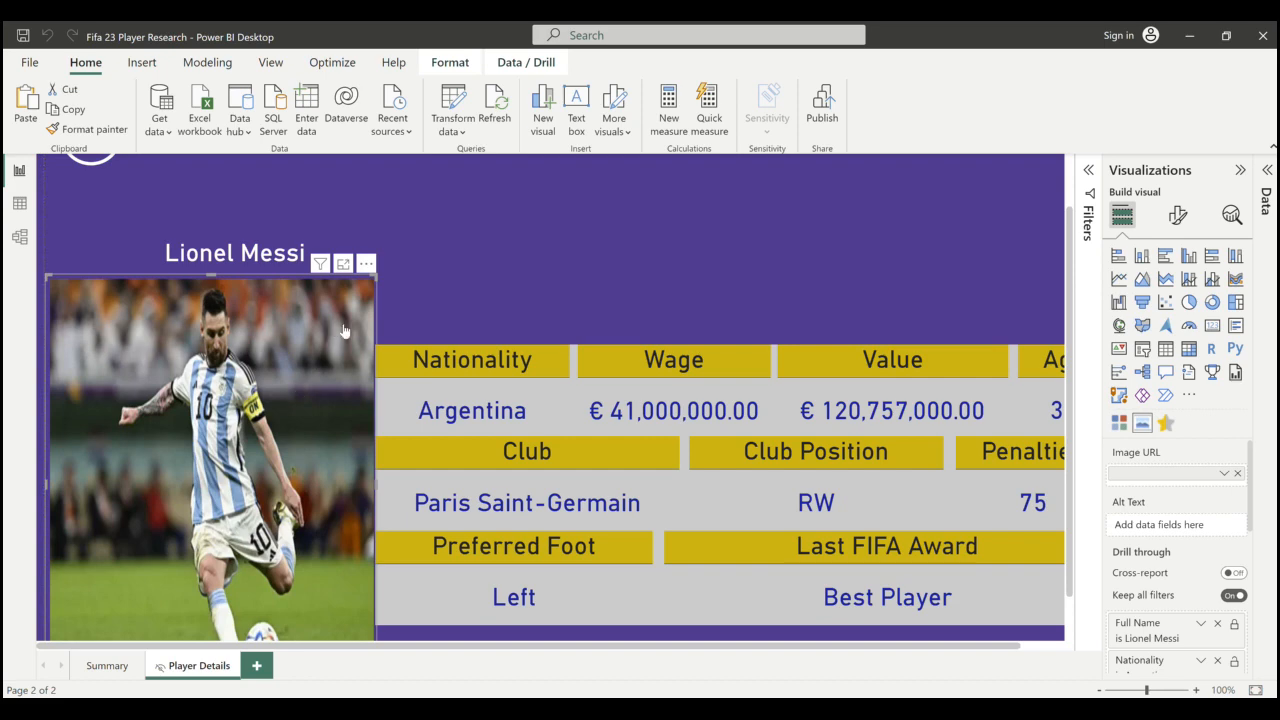
{"action": "left_click", "coordinate": [1189, 35]}
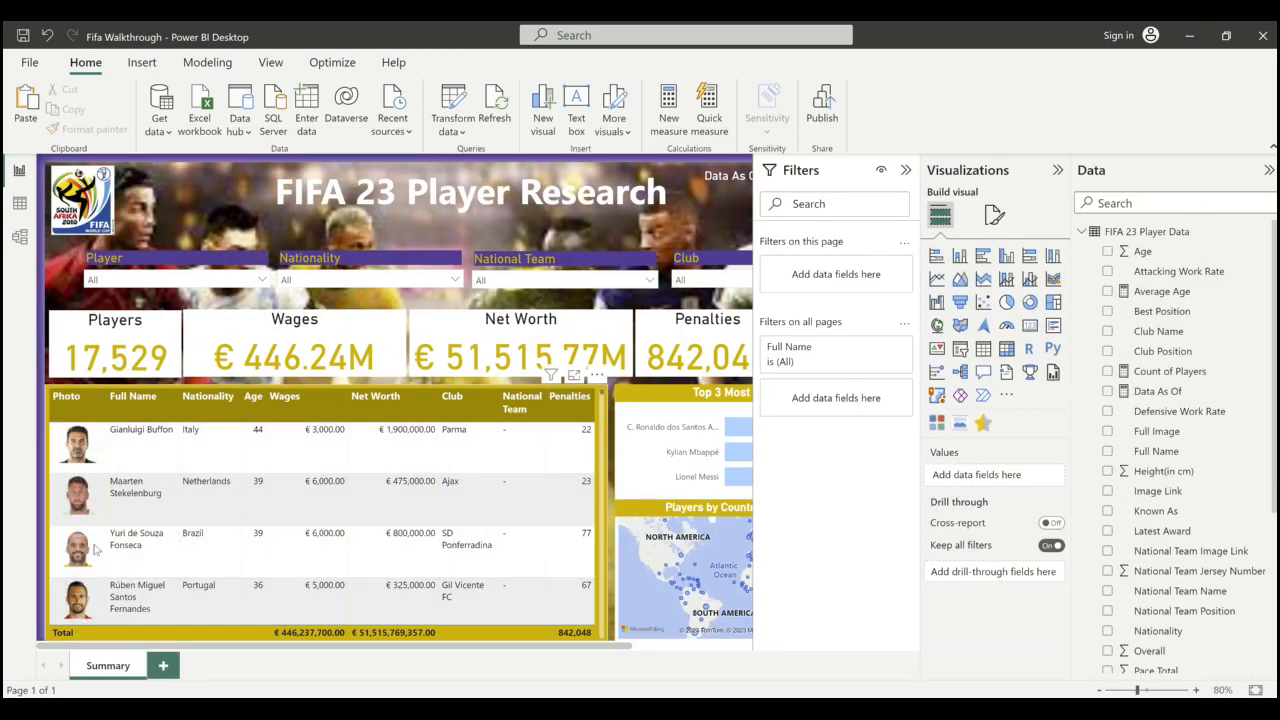
{"action": "left_click", "coordinate": [164, 666]}
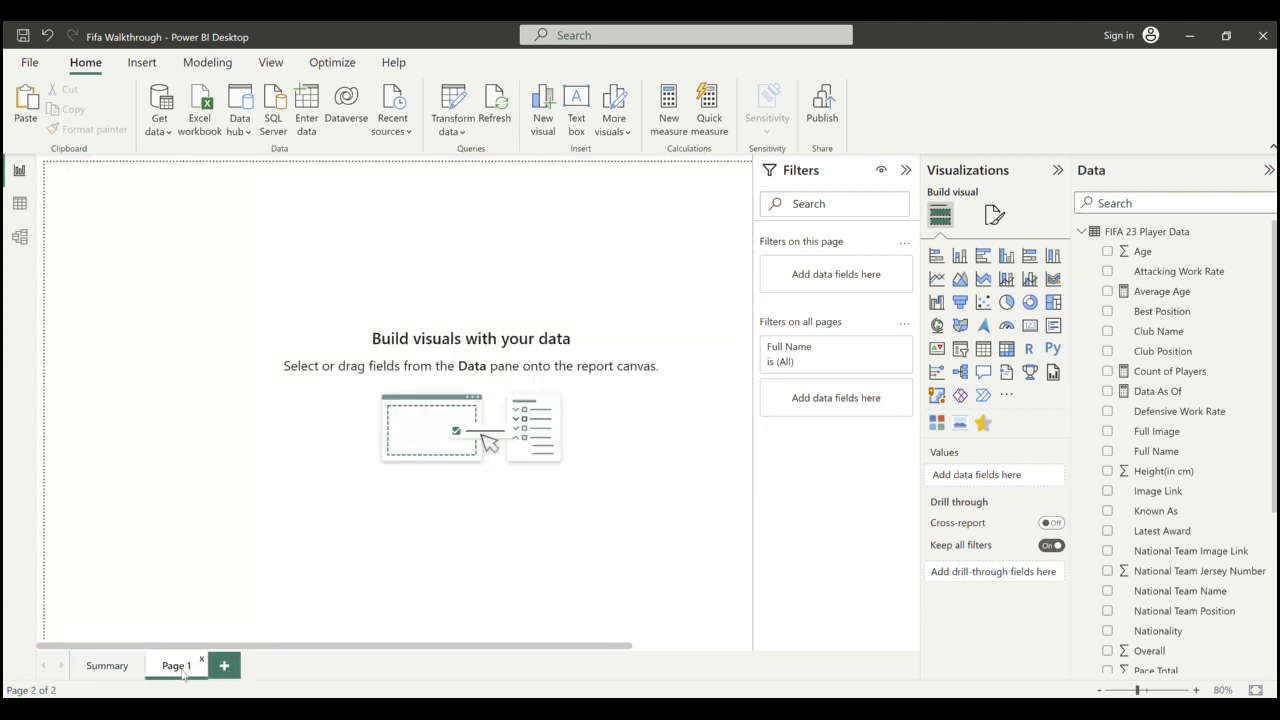
{"action": "double_click", "coordinate": [177, 666]}
{"action": "type", "text": "Player"}
{"action": "type", "text": " Details"}
{"action": "key", "text": "Return"}
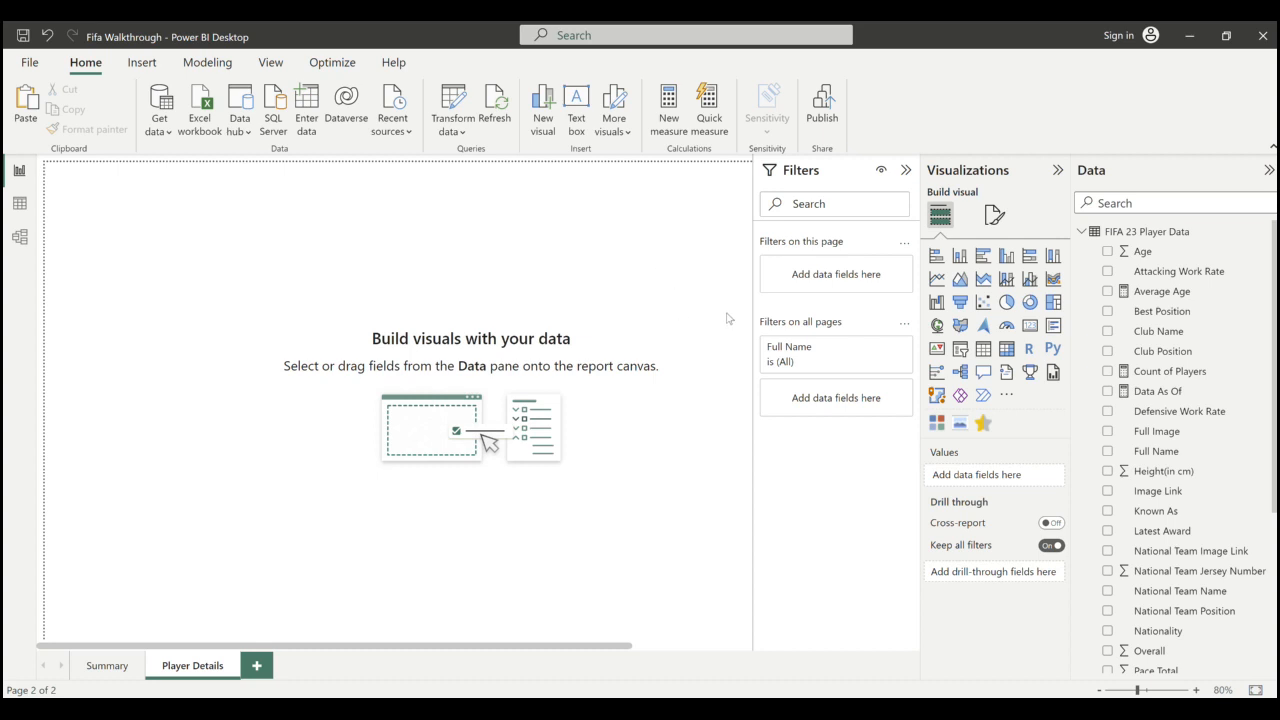
- Set the wallpaper color of the Player Details page to purple
{"action": "left_click", "coordinate": [994, 215]}
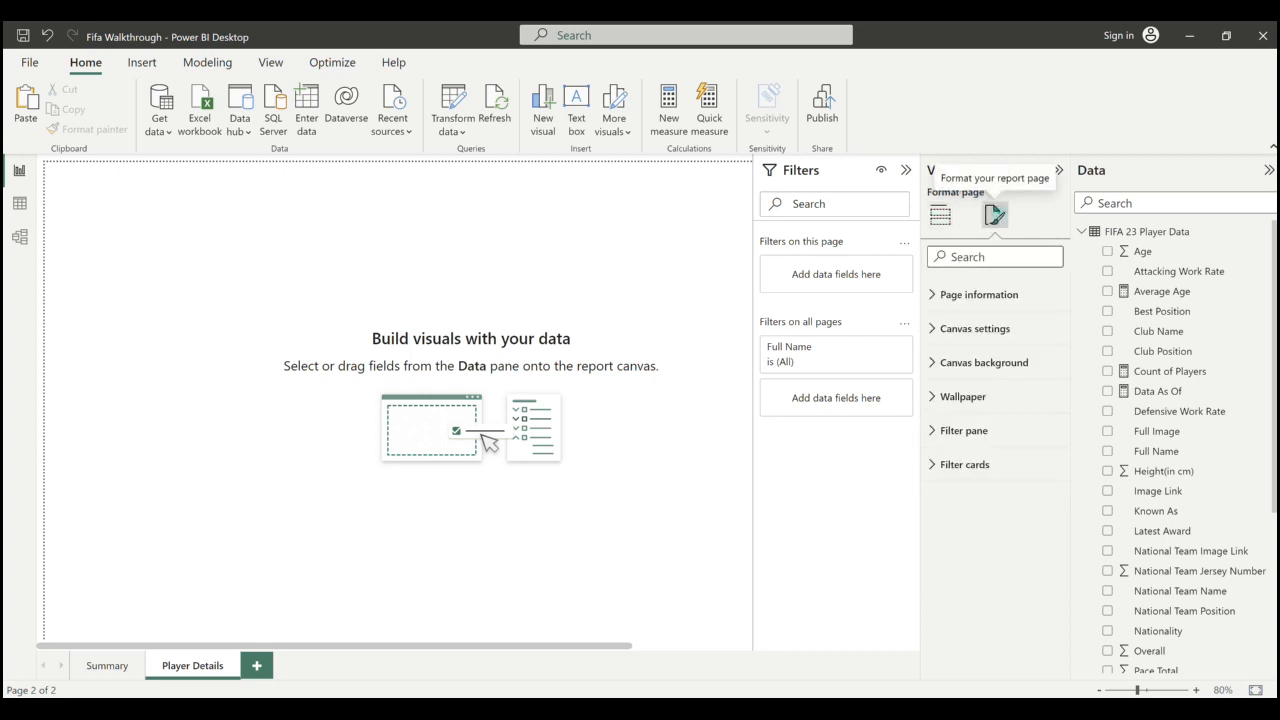
{"action": "left_click", "coordinate": [1003, 396]}
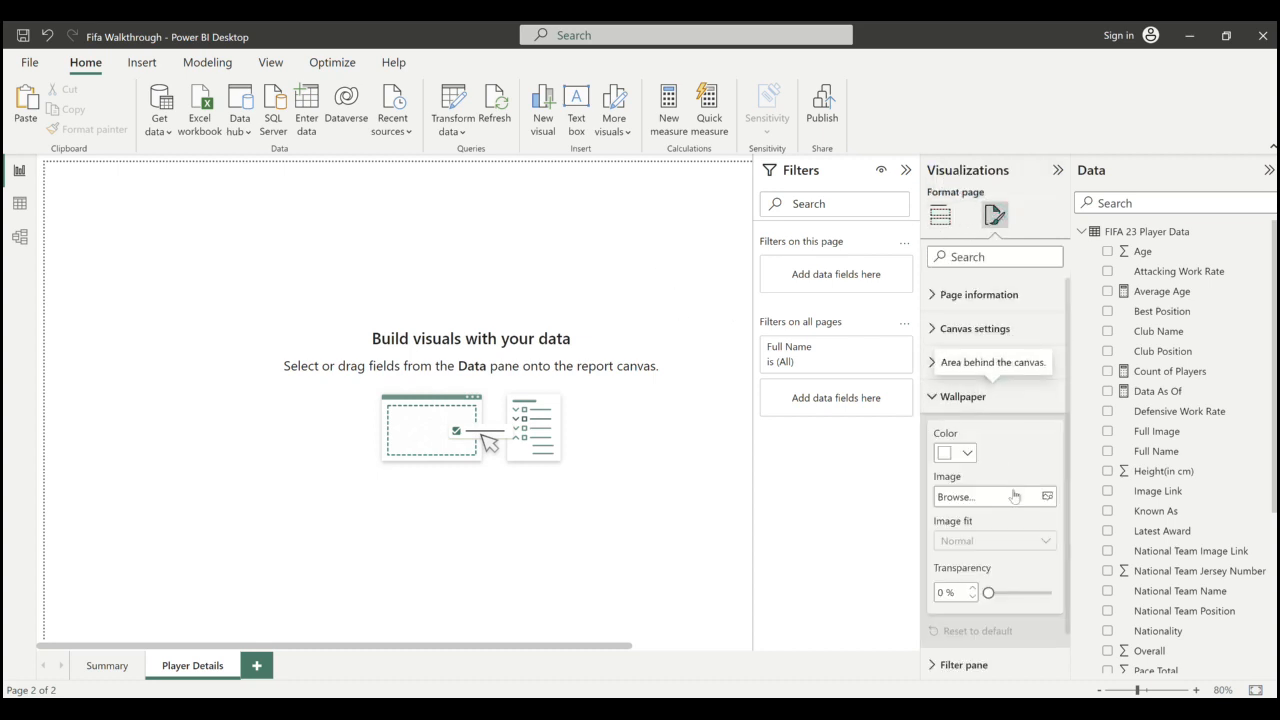
{"action": "left_click", "coordinate": [962, 452]}
{"action": "left_click", "coordinate": [957, 386]}
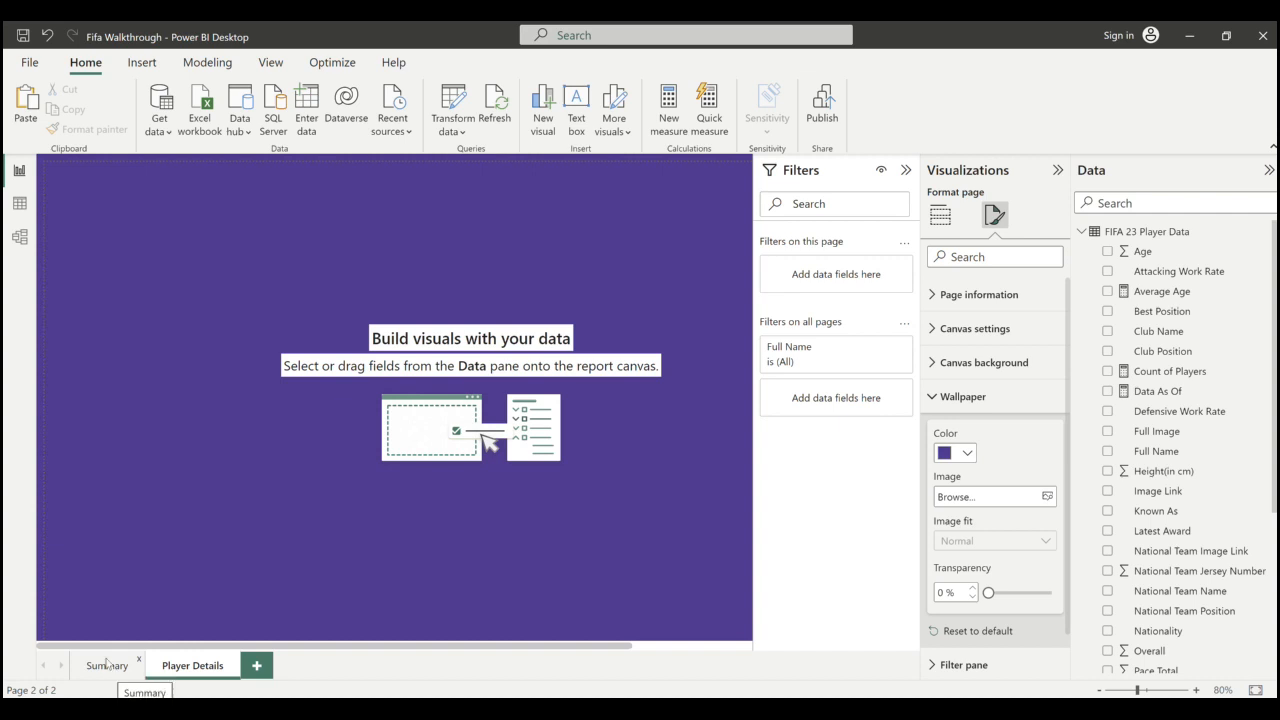
- Examine the FIFA 23 Player Data table's rows and the distinct values in its Full Image column
{"action": "left_click", "coordinate": [20, 207]}
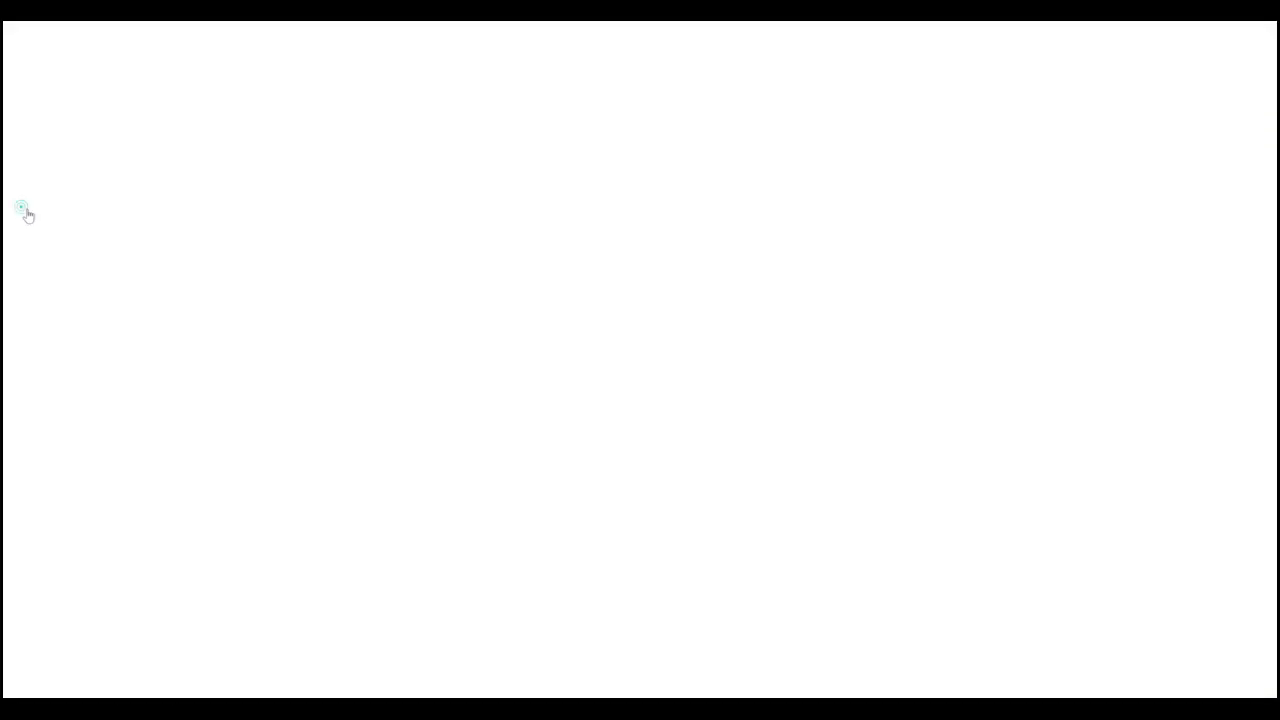
{"action": "scroll", "coordinate": [846, 222], "scroll_direction": "right", "scroll_amount": 3}
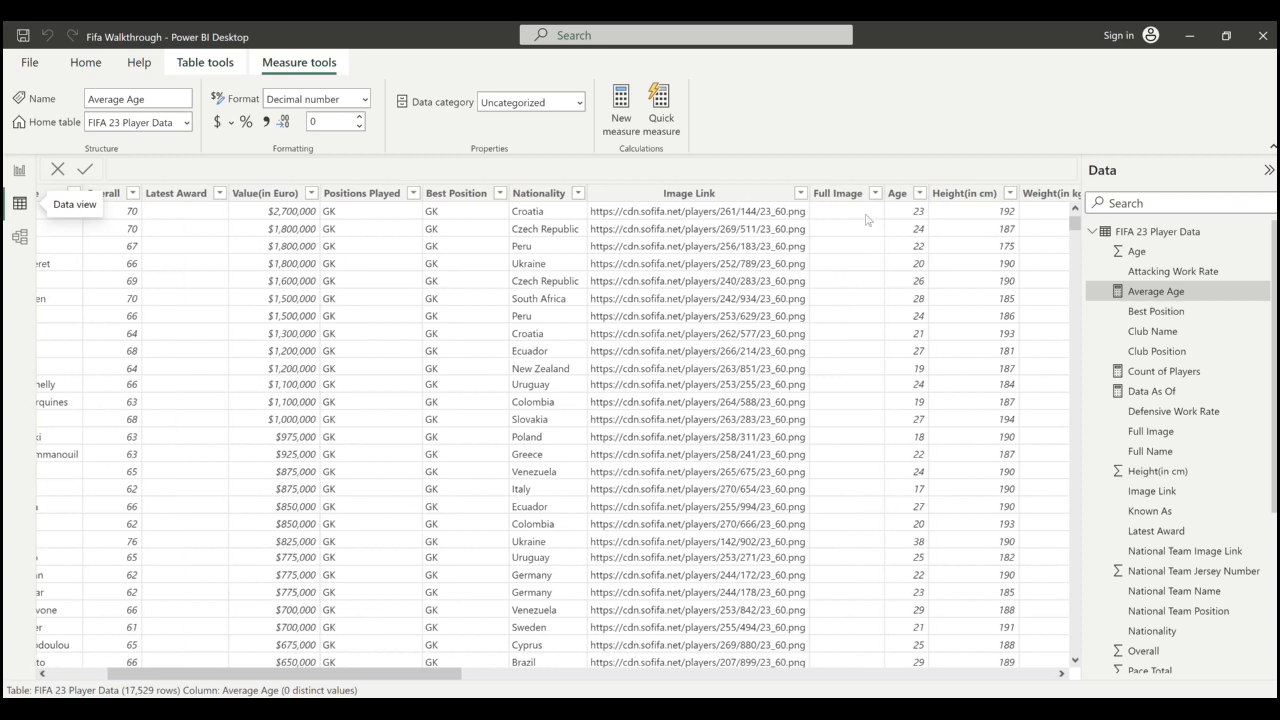
{"action": "left_click", "coordinate": [875, 195]}
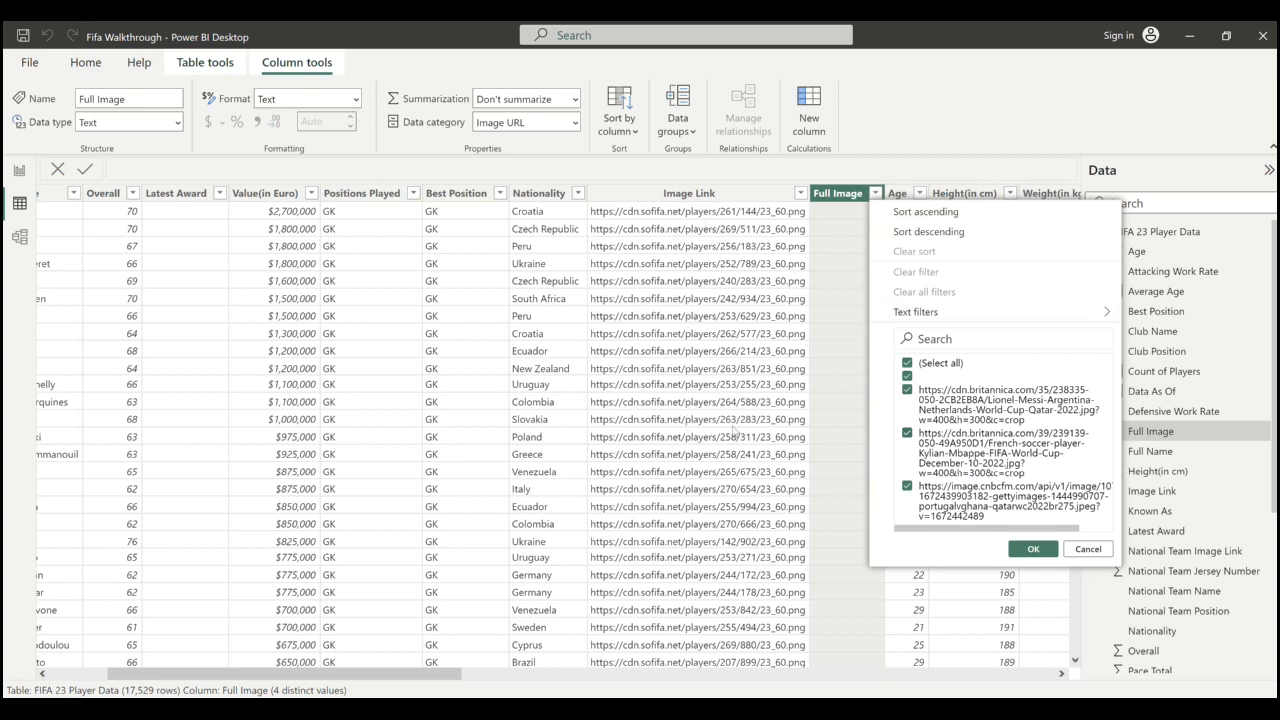
{"action": "left_click", "coordinate": [821, 250]}
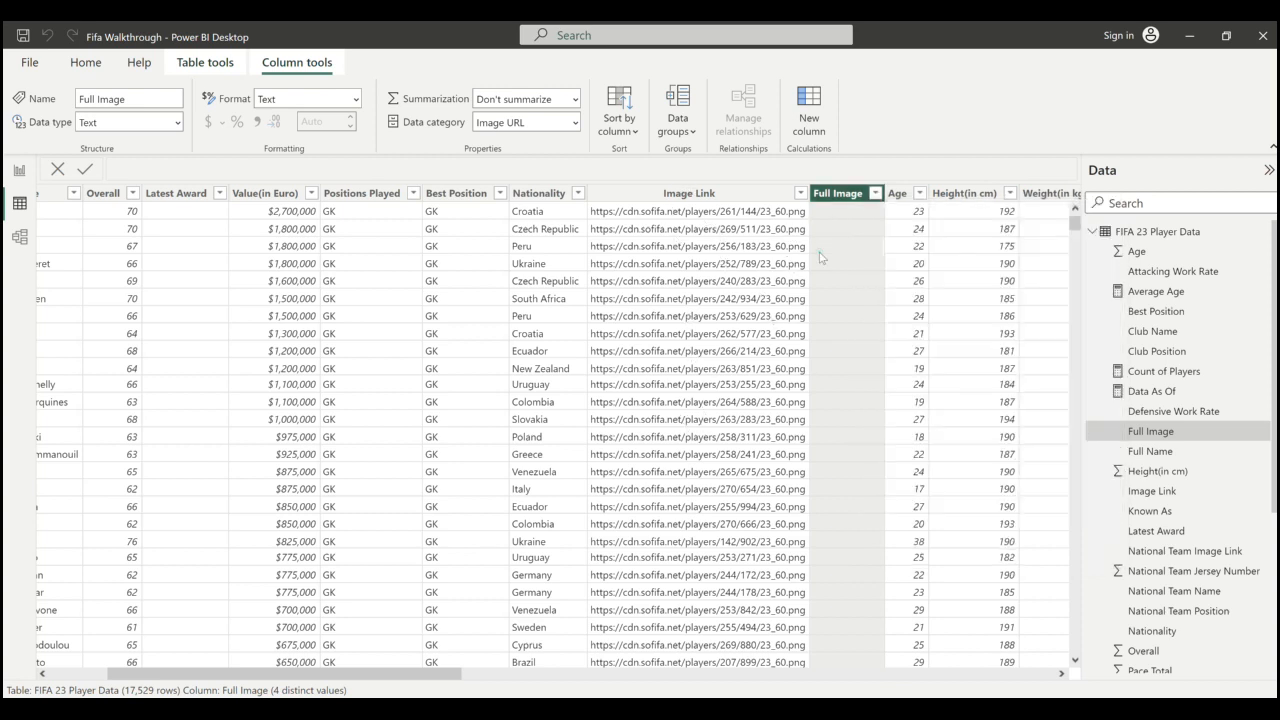
{"action": "scroll", "coordinate": [918, 296], "scroll_direction": "right", "scroll_amount": 2}
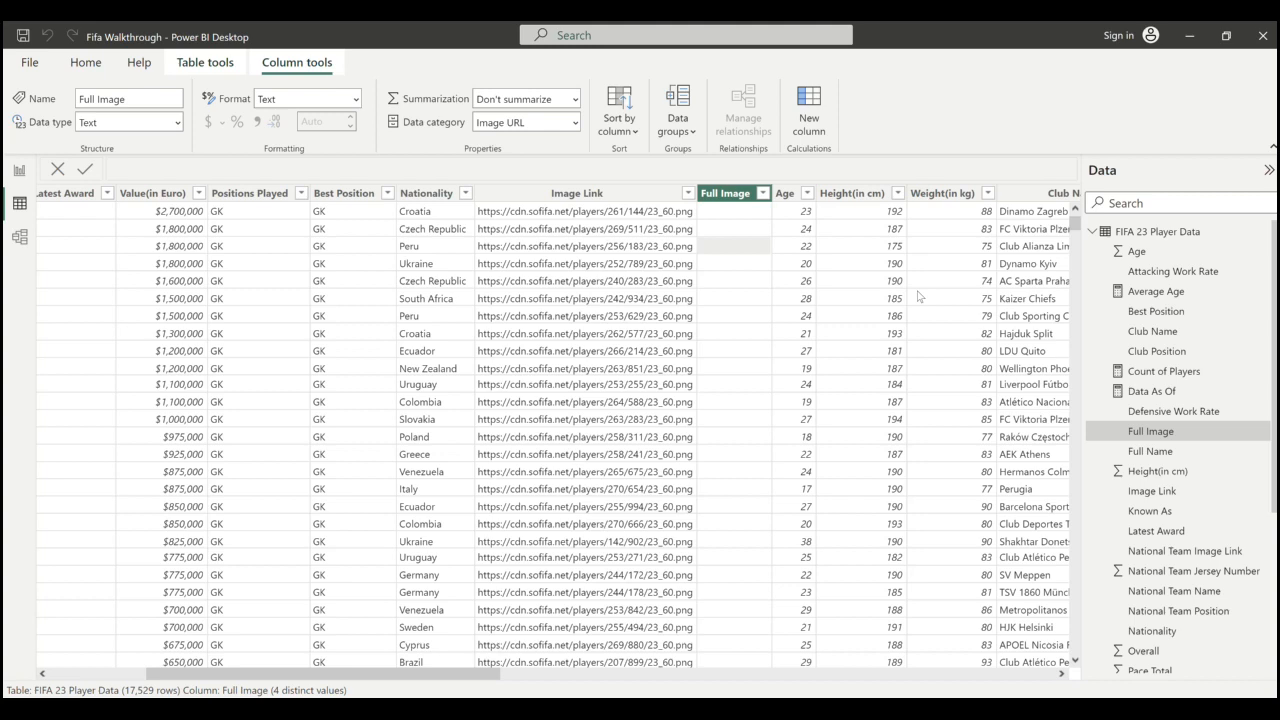
{"action": "scroll", "coordinate": [918, 296], "scroll_direction": "right", "scroll_amount": 2}
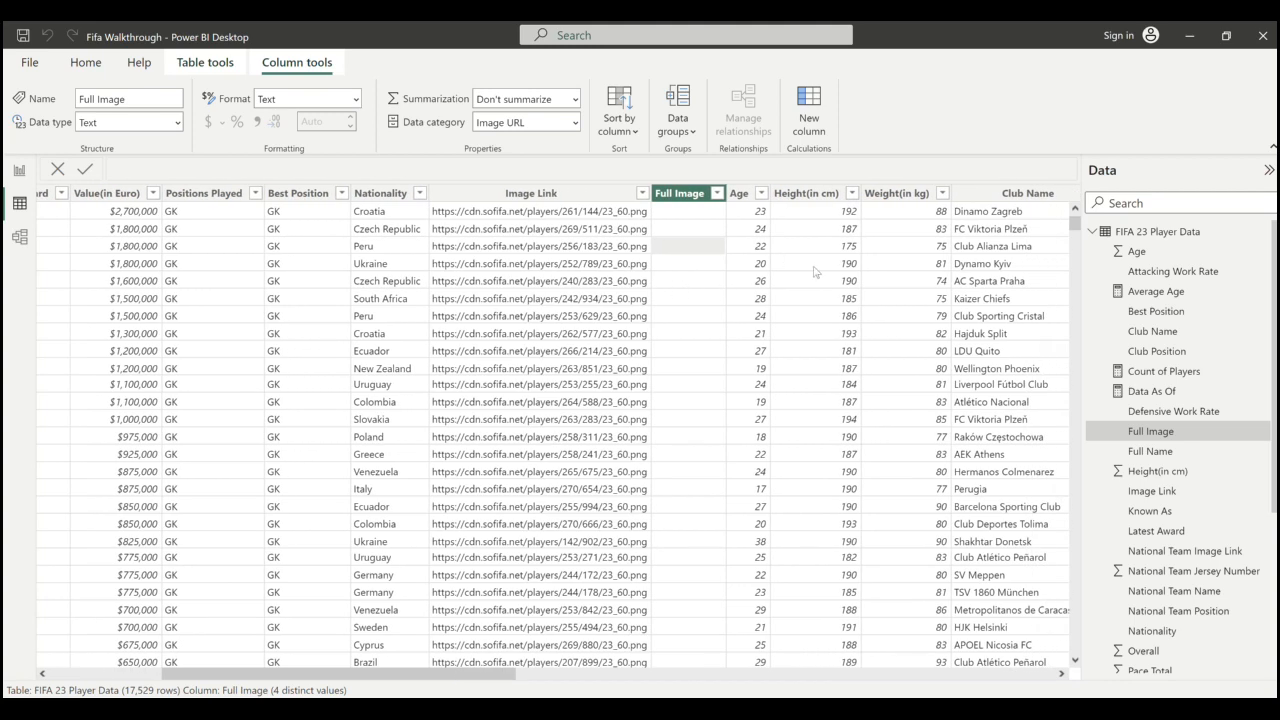
{"action": "left_click", "coordinate": [750, 236]}
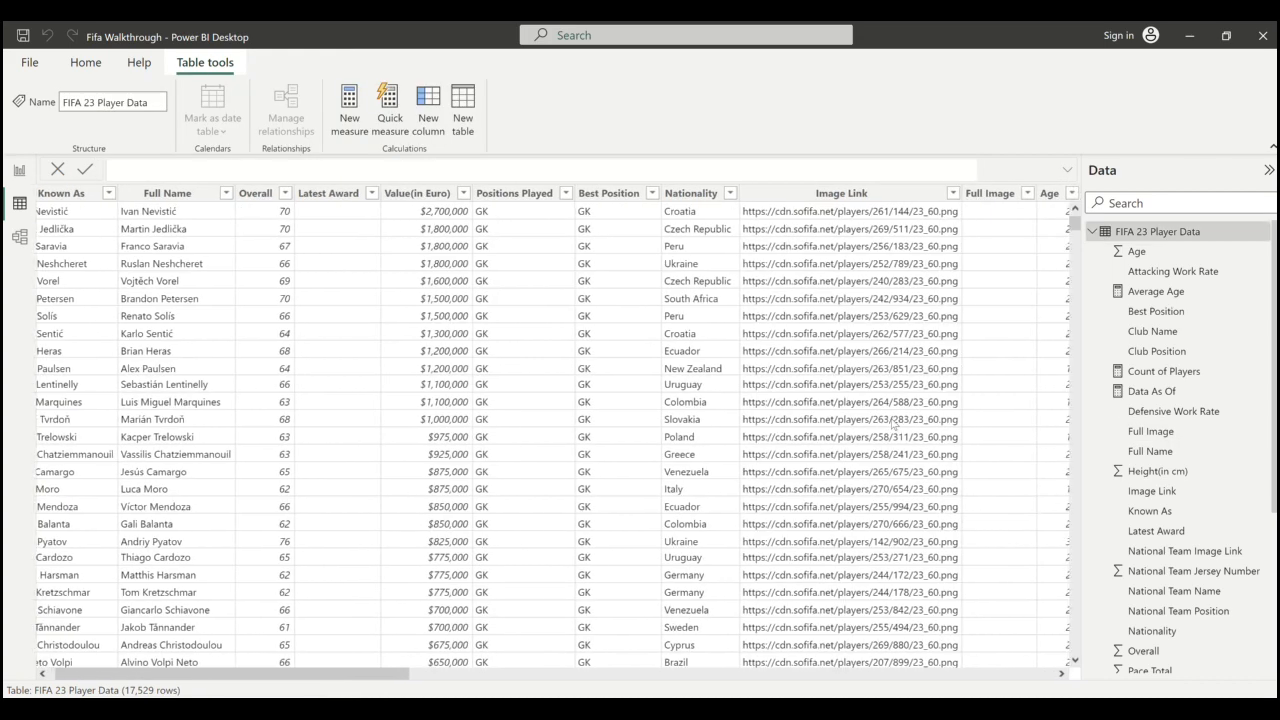
- Add a calculated column named Full Image New to the FIFA 23 Player Data table, starting its formula with an IF function
{"action": "right_click", "coordinate": [1147, 241]}
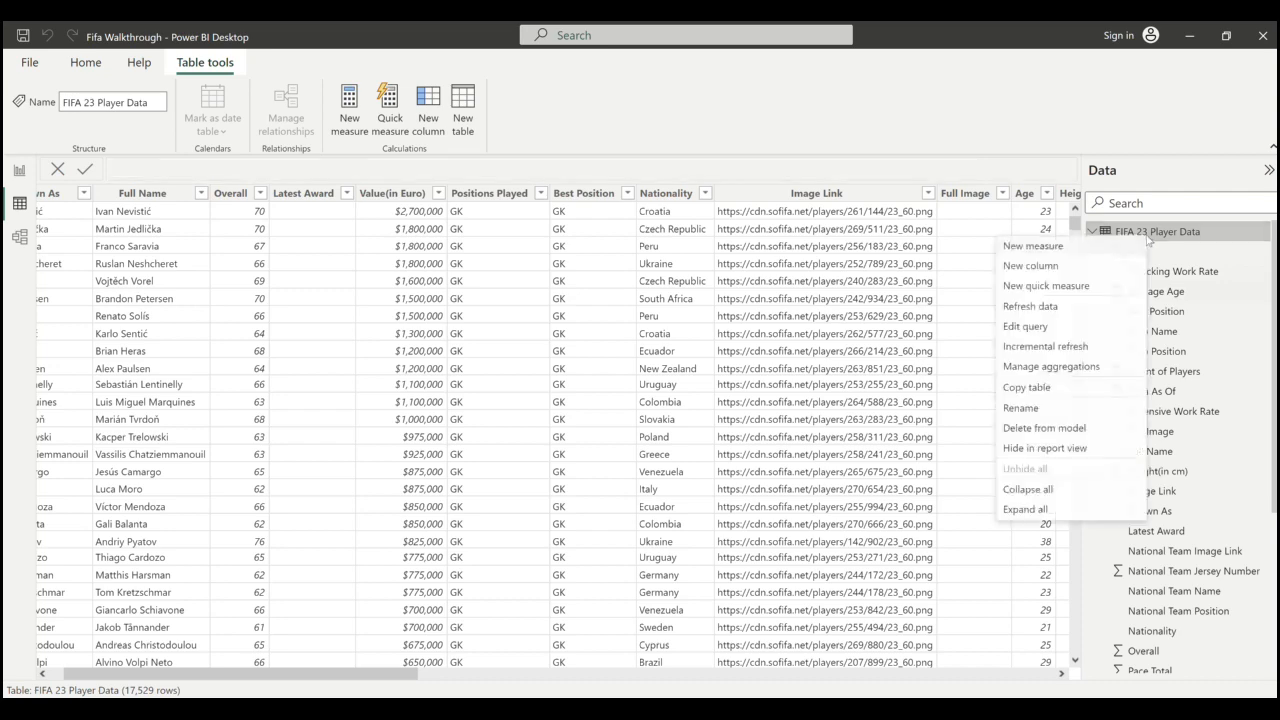
{"action": "left_click", "coordinate": [848, 205]}
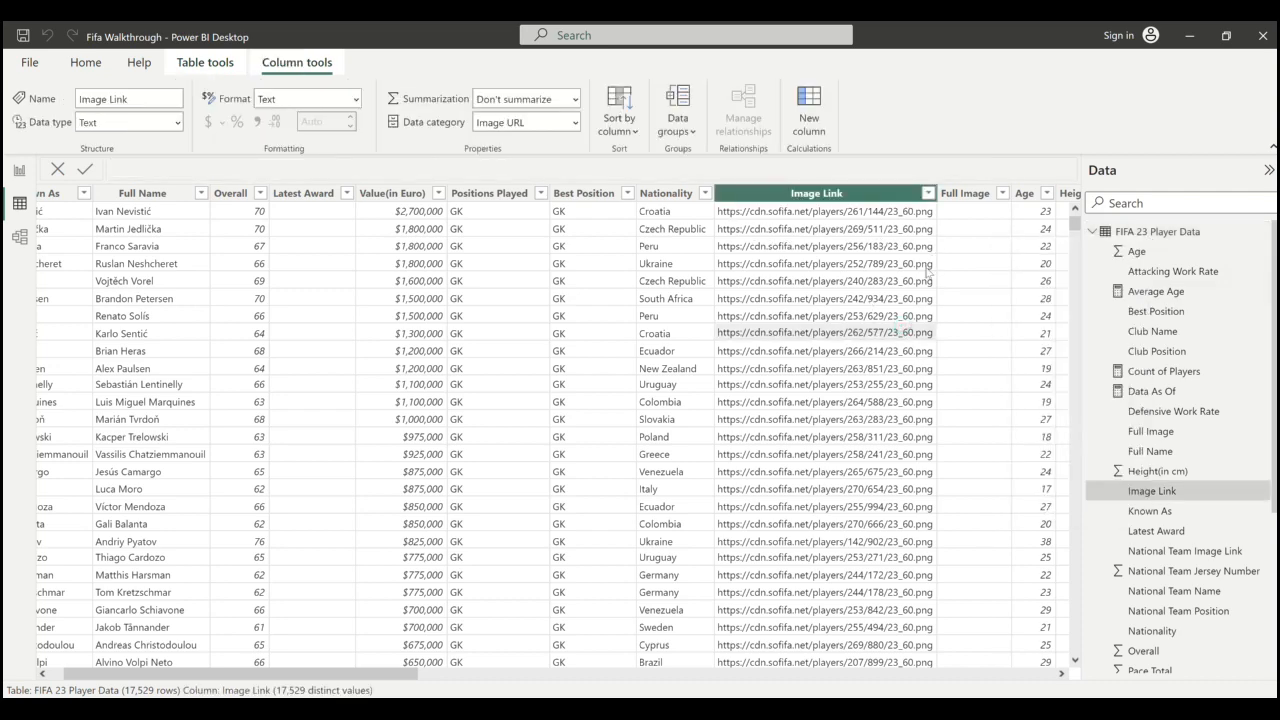
{"action": "scroll", "coordinate": [881, 250], "scroll_direction": "right", "scroll_amount": 2}
{"action": "right_click", "coordinate": [884, 251]}
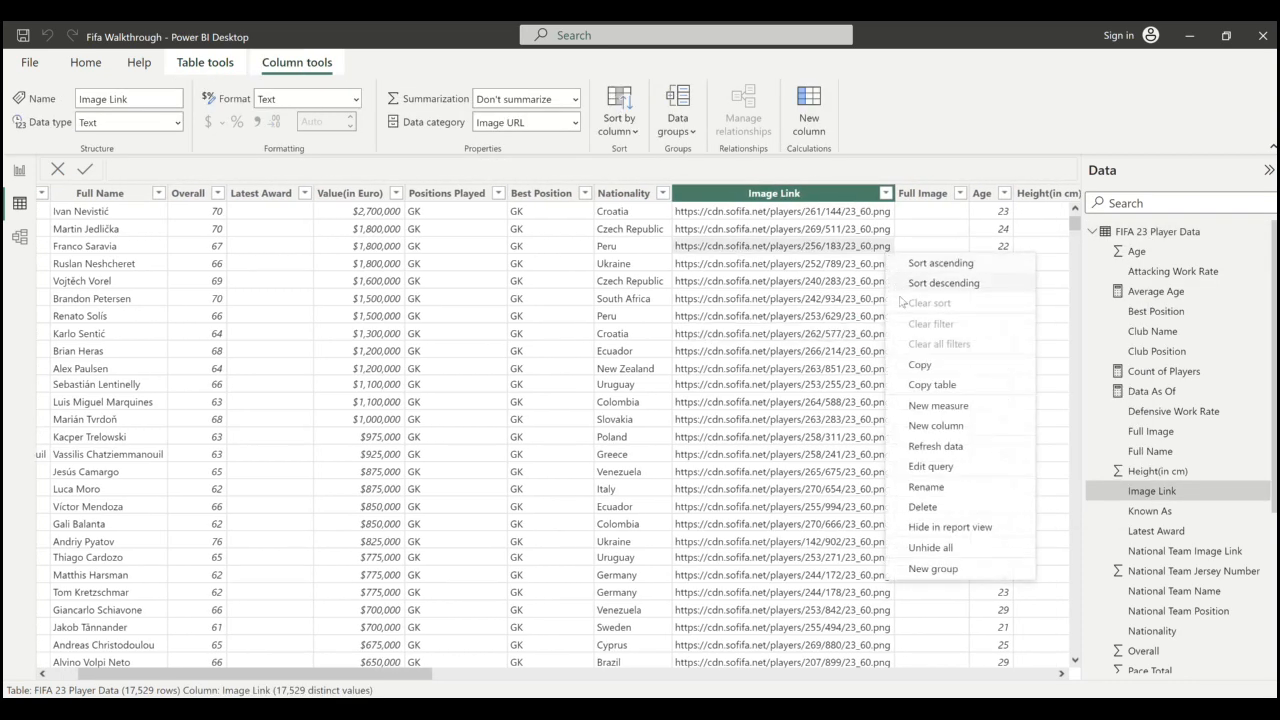
{"action": "left_click", "coordinate": [923, 432]}
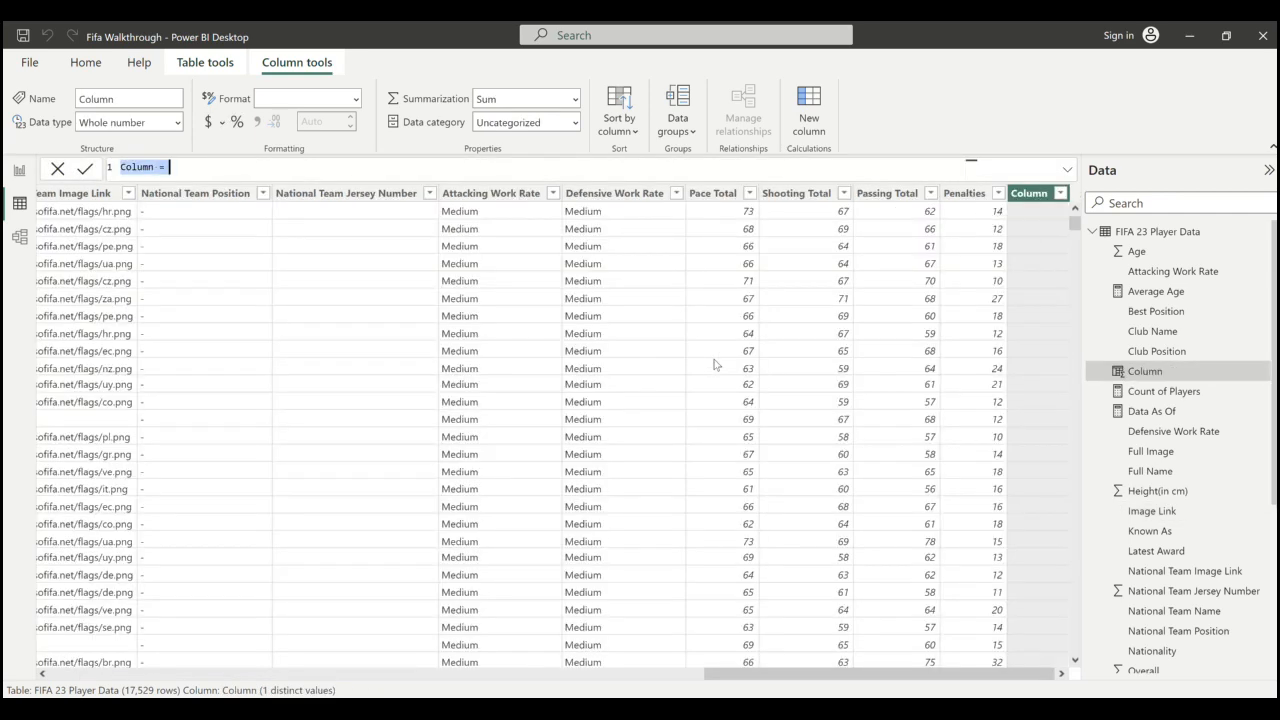
{"action": "type", "text": "Full "}
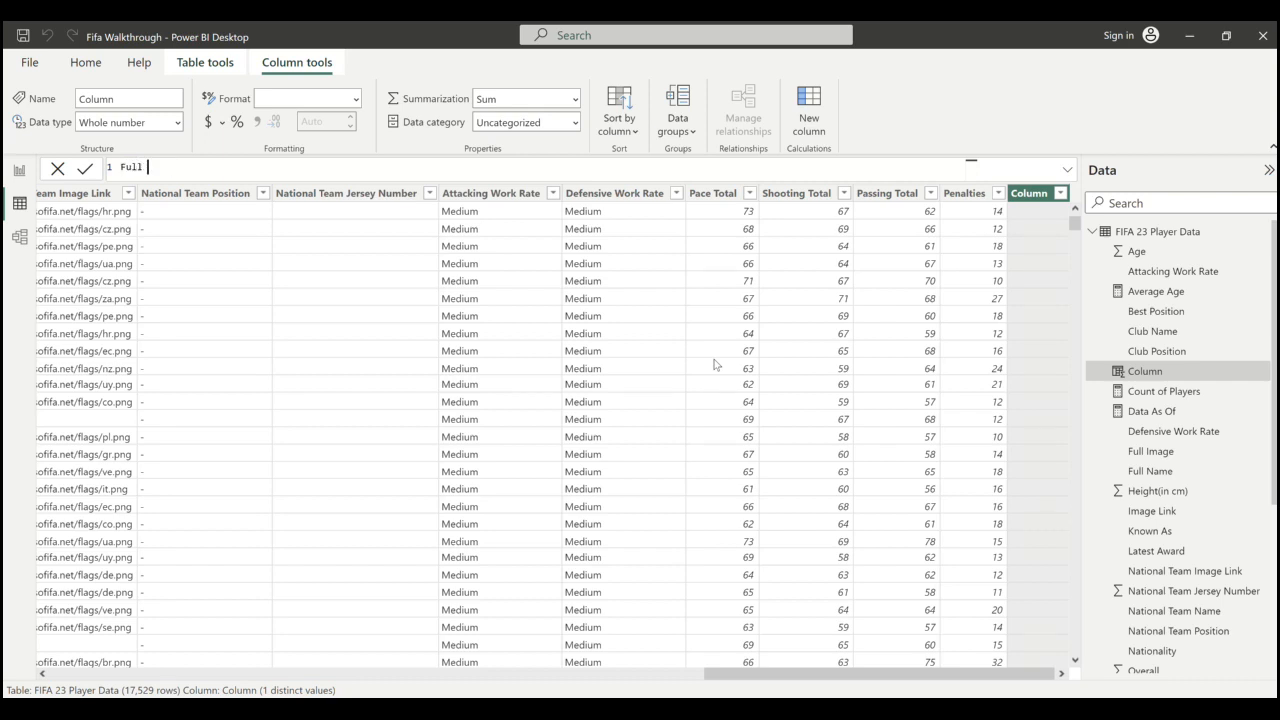
{"action": "type", "text": "Inage New"}
{"action": "type", "text": "= IF("}
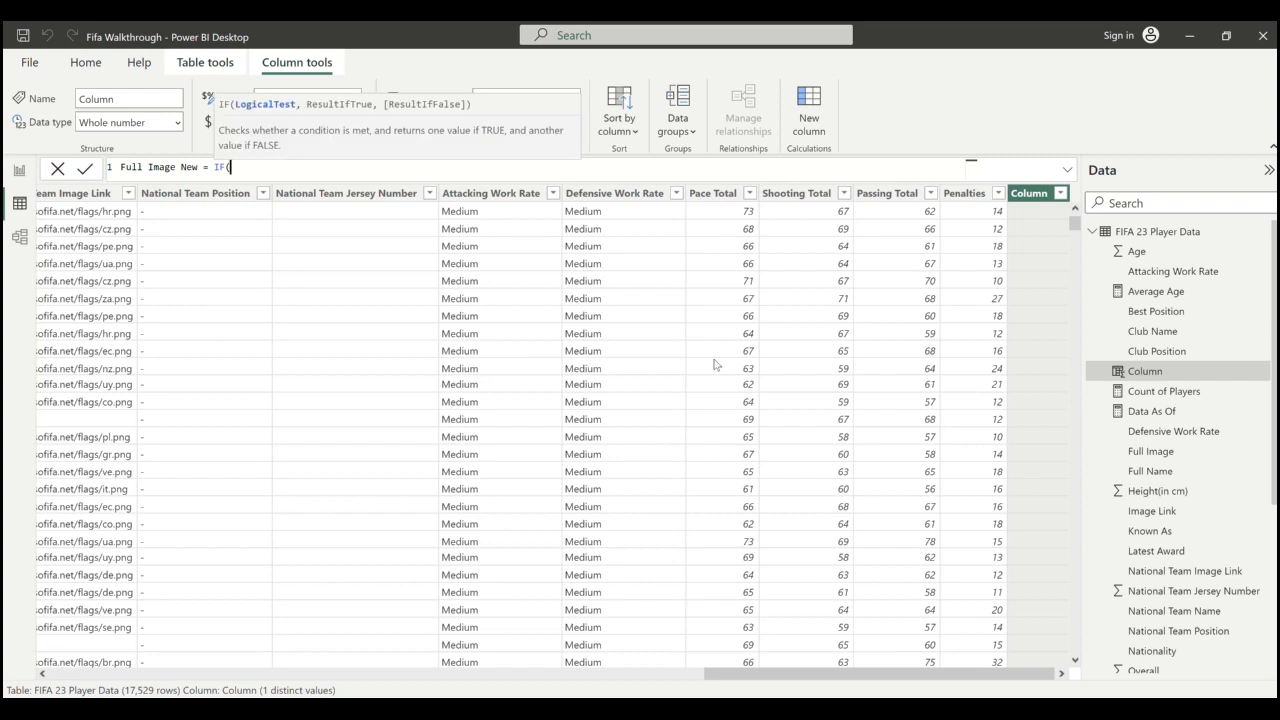
- Make the IF formula test whether 'FIFA 23 Player Data'[Full Image] equals "" and return 'FIFA 23 Player Data'[Image Link] when true
{"action": "type", "text": "'FIFA 23 Player Data'[Full Image]"}
{"action": "key", "text": "Tab"}
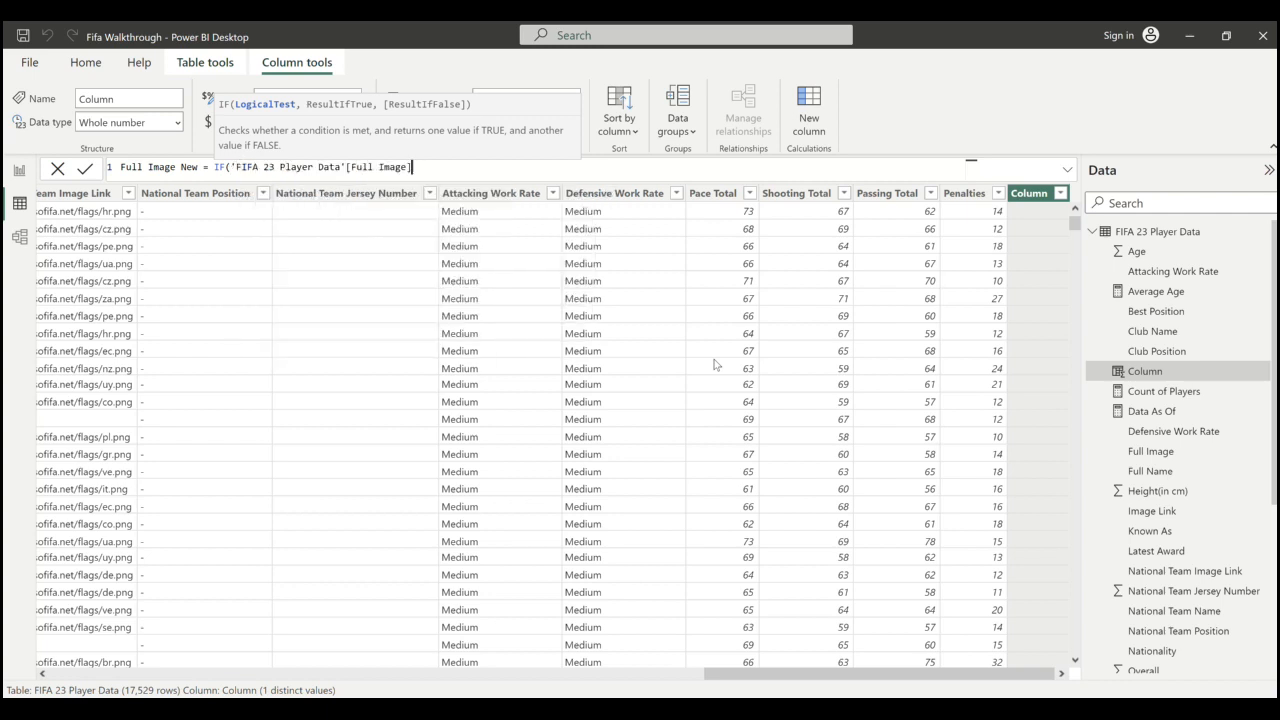
{"action": "type", "text": "="}
{"action": "type", "text": " \"\""}
{"action": "type", "text": ","}
{"action": "type", "text": "image"}
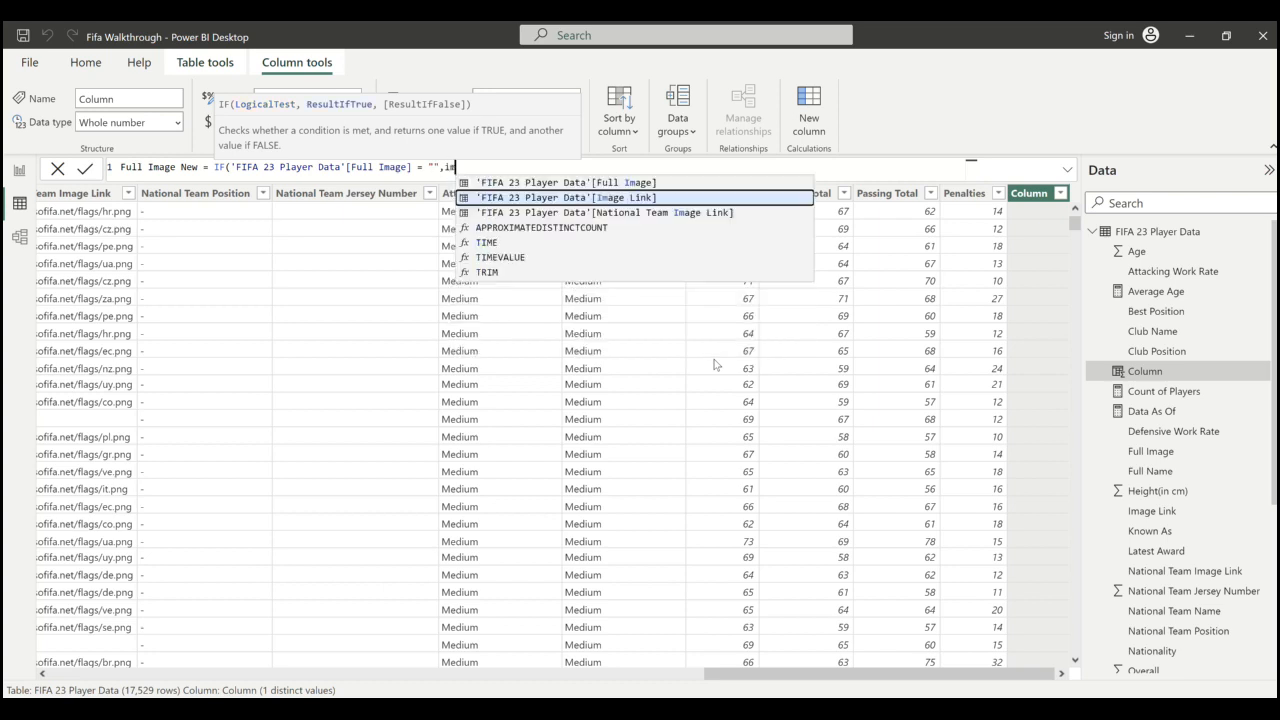
{"action": "key", "text": "Tab"}
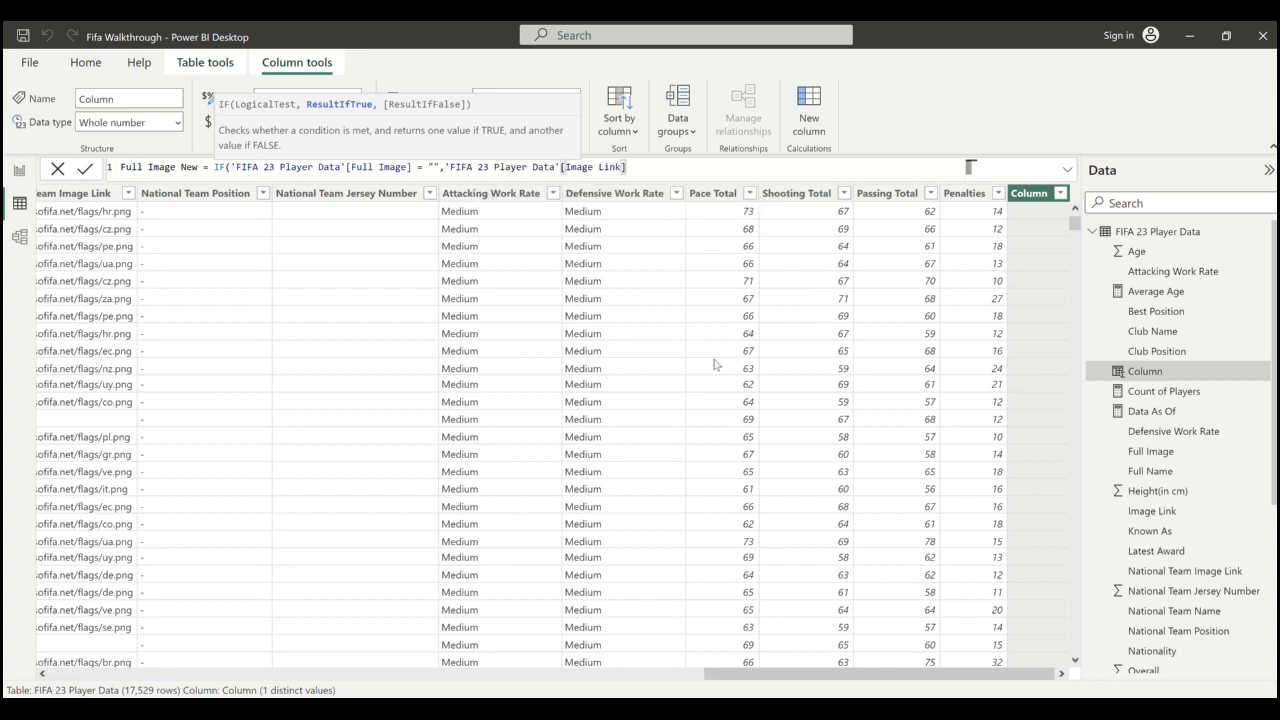
- Complete the formula with 'FIFA 23 Player Data'[Full Image] as the false result and commit the calculated column
{"action": "type", "text": ","}
{"action": "type", "text": "full"}
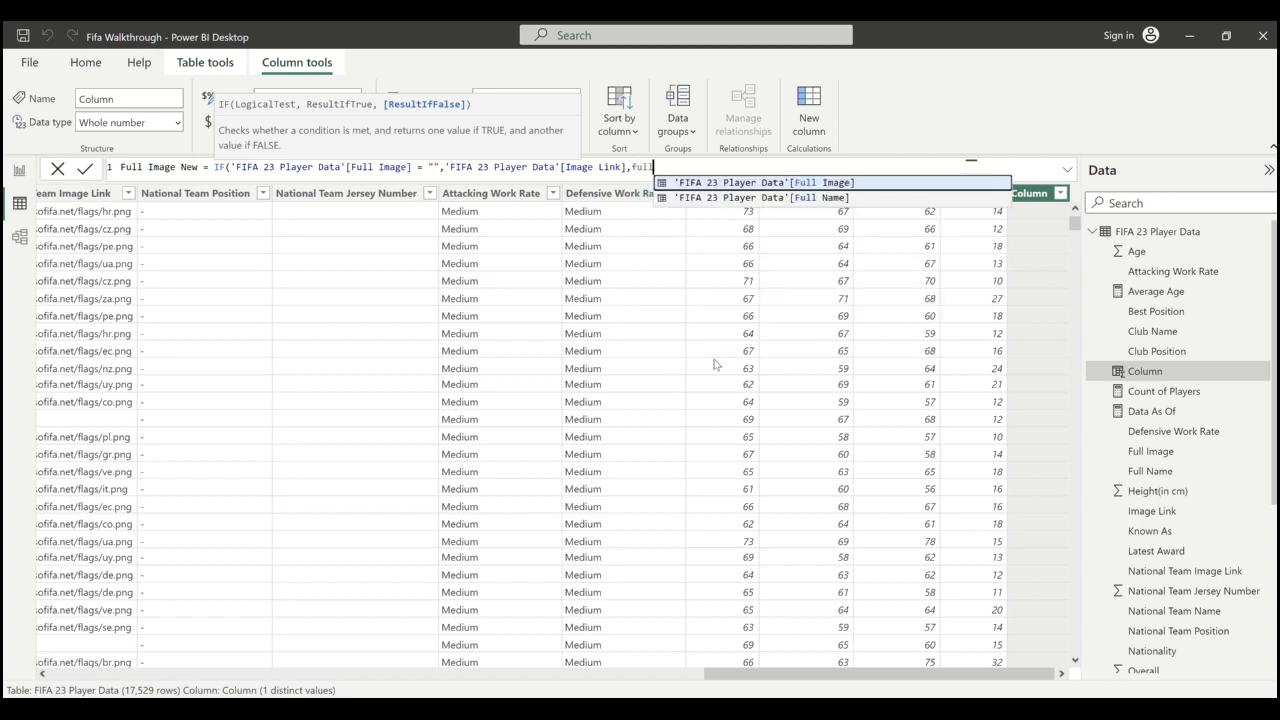
{"action": "key", "text": "Tab"}
{"action": "type", "text": ")"}
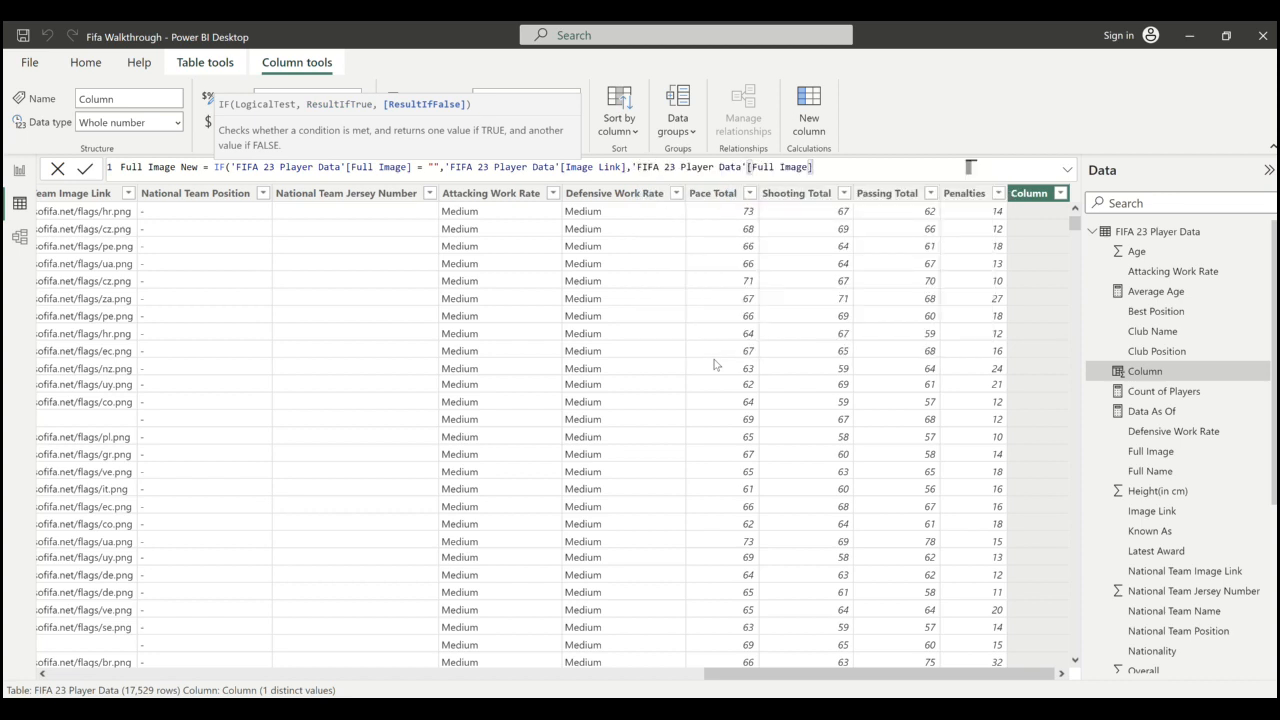
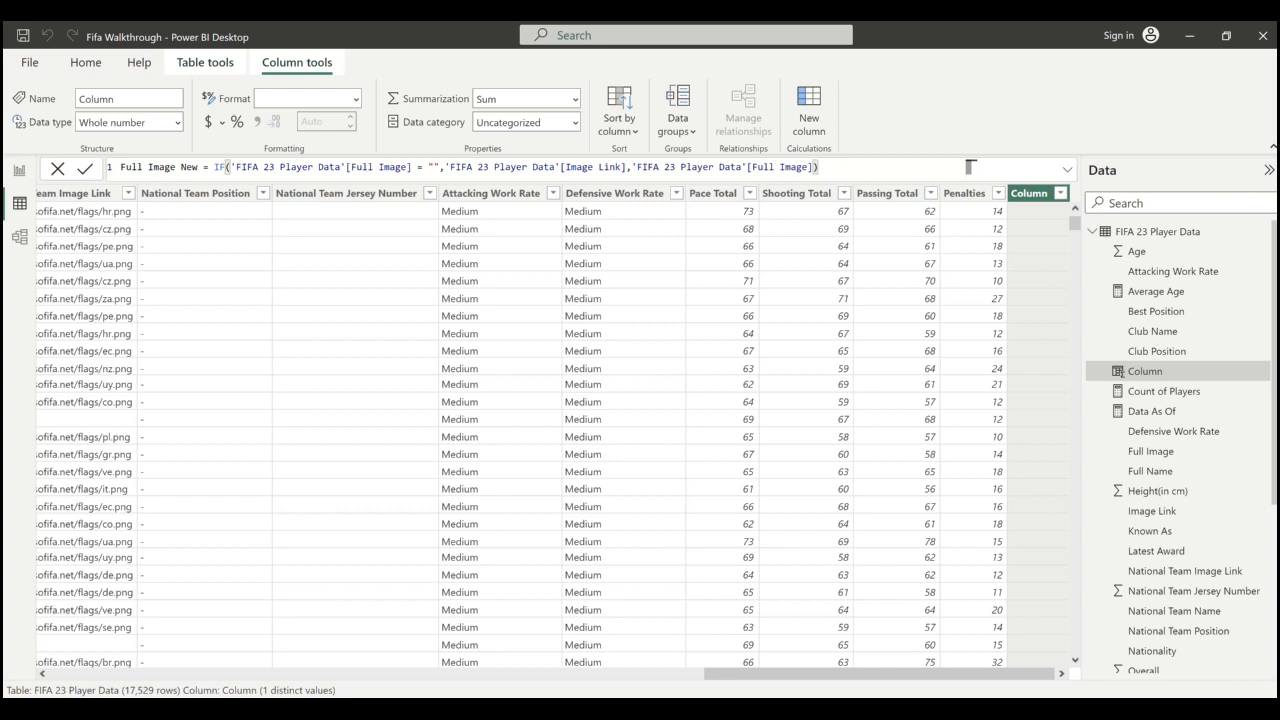
{"action": "left_click", "coordinate": [86, 171]}
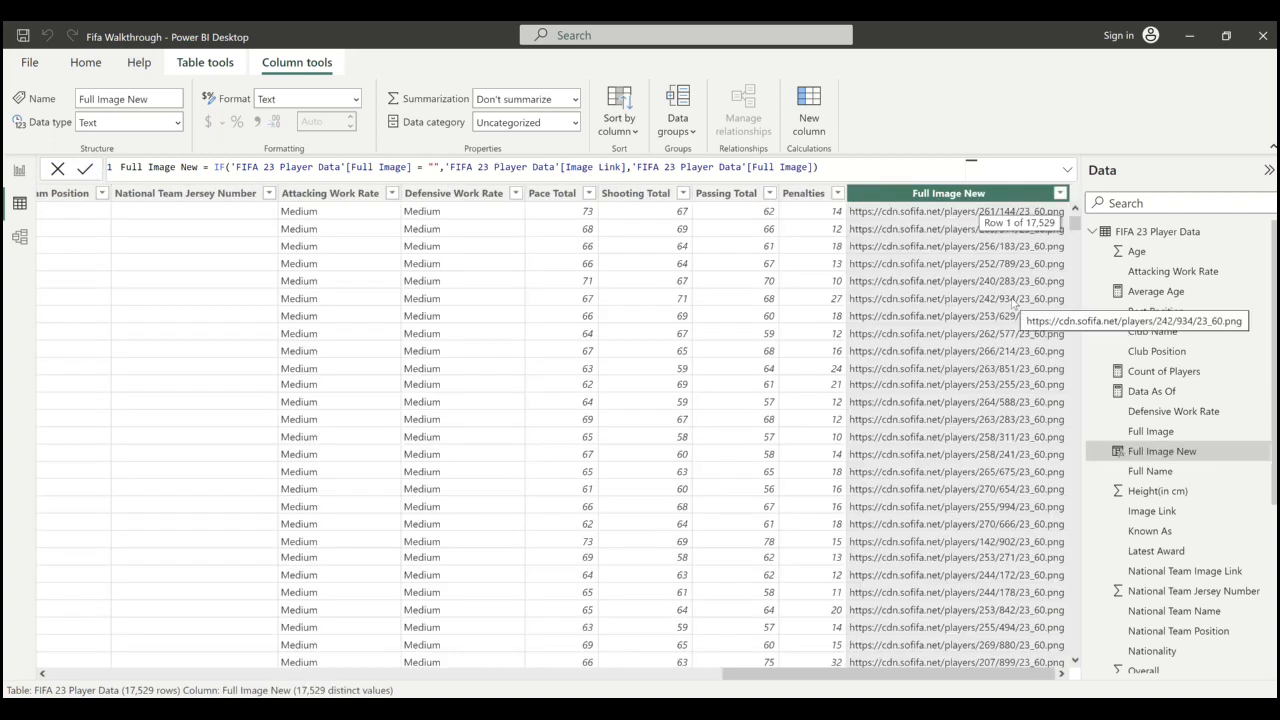
- Check the Full Image New values, then sort the table by the original Full Image column in descending order
{"action": "scroll", "coordinate": [968, 403], "scroll_direction": "down", "scroll_amount": 6}
{"action": "scroll", "coordinate": [968, 403], "scroll_direction": "down", "scroll_amount": 10}
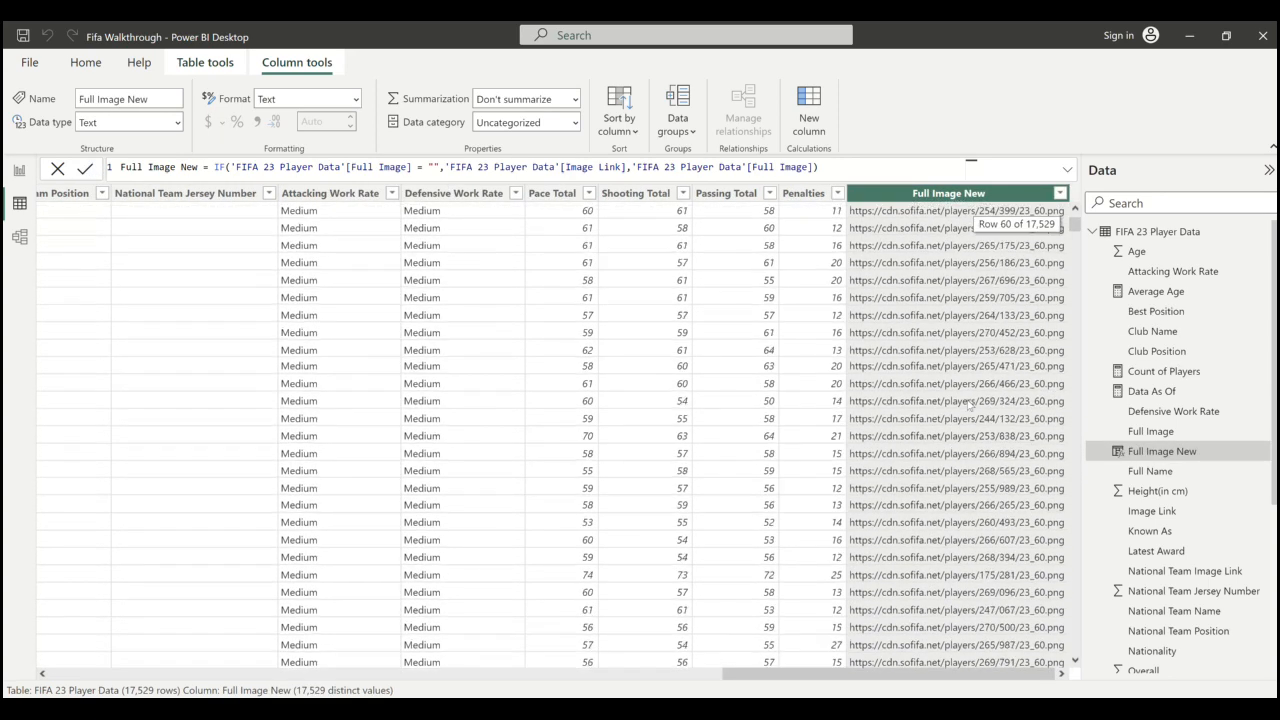
{"action": "scroll", "coordinate": [968, 405], "scroll_direction": "up", "scroll_amount": 16}
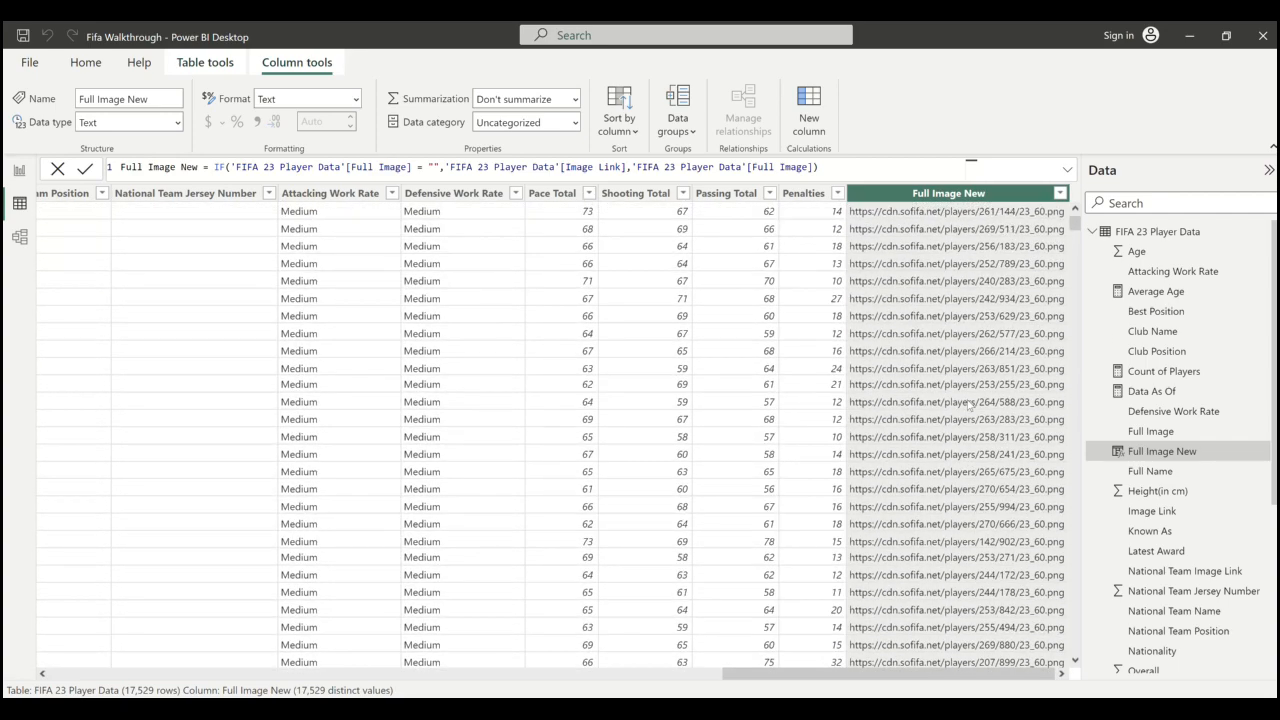
{"action": "scroll", "coordinate": [968, 403], "scroll_direction": "left", "scroll_amount": 5}
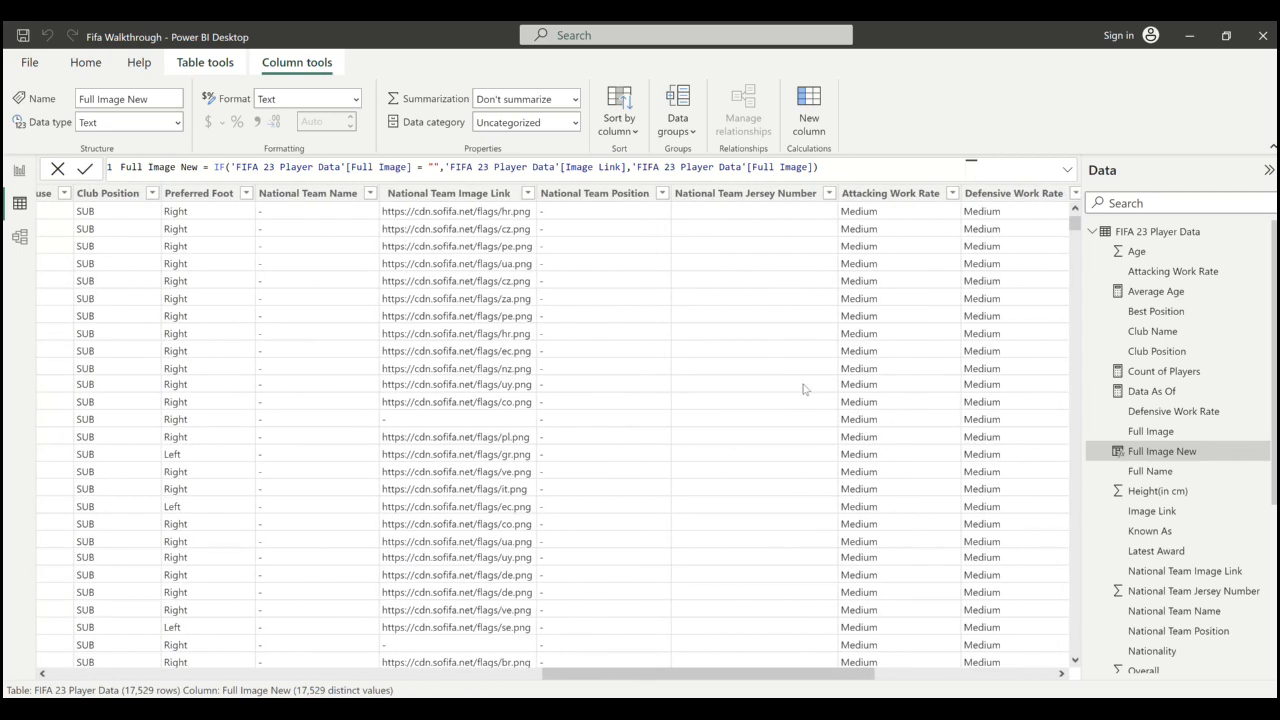
{"action": "scroll", "coordinate": [803, 389], "scroll_direction": "left", "scroll_amount": 5}
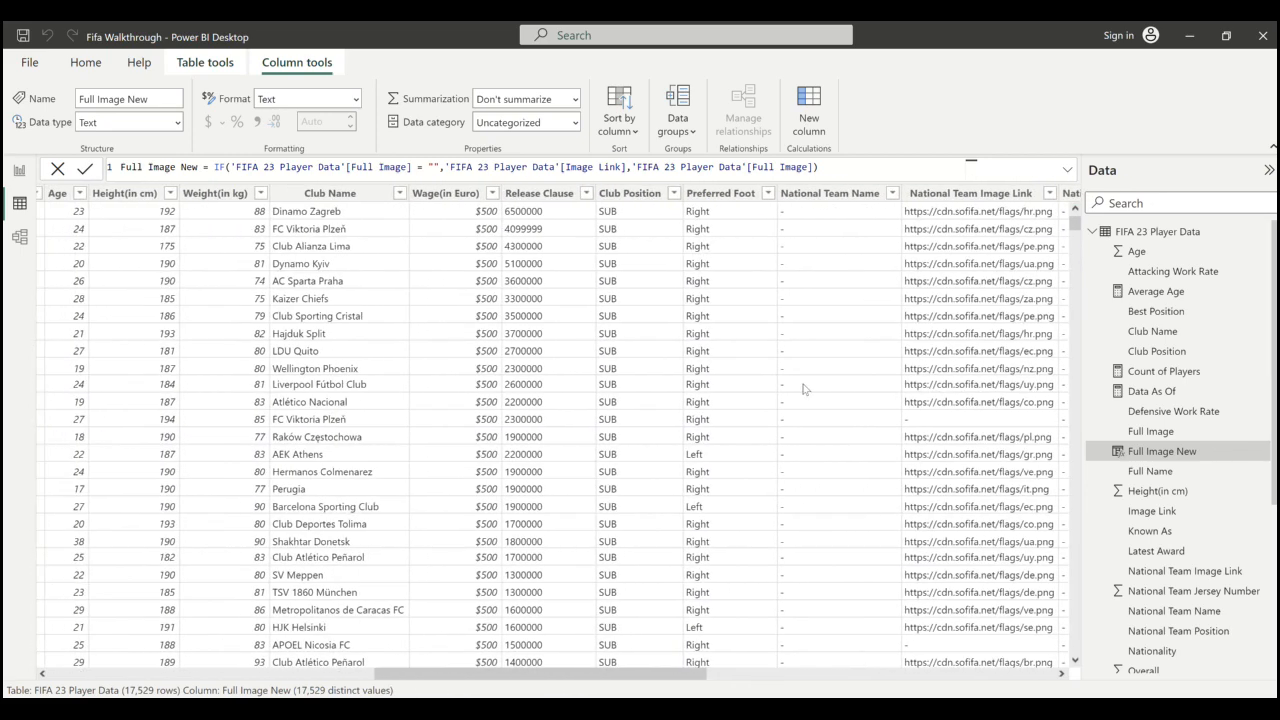
{"action": "scroll", "coordinate": [803, 389], "scroll_direction": "left", "scroll_amount": 5}
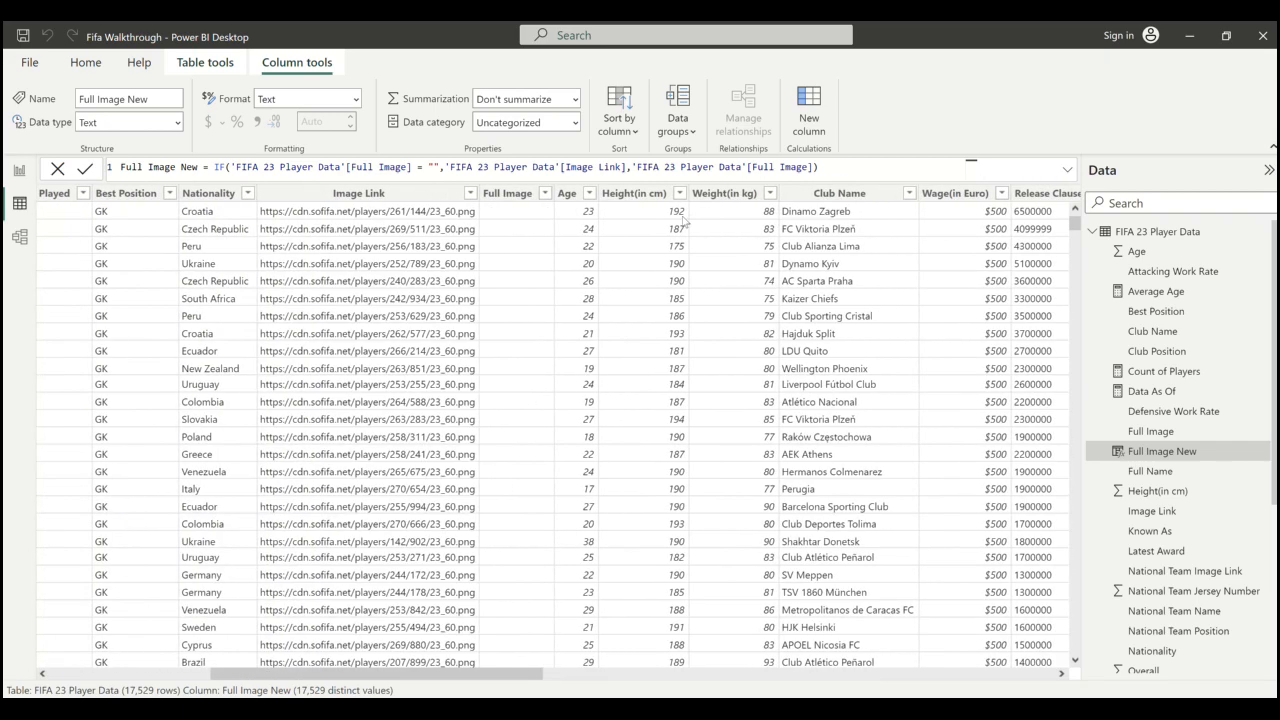
{"action": "left_click", "coordinate": [520, 193]}
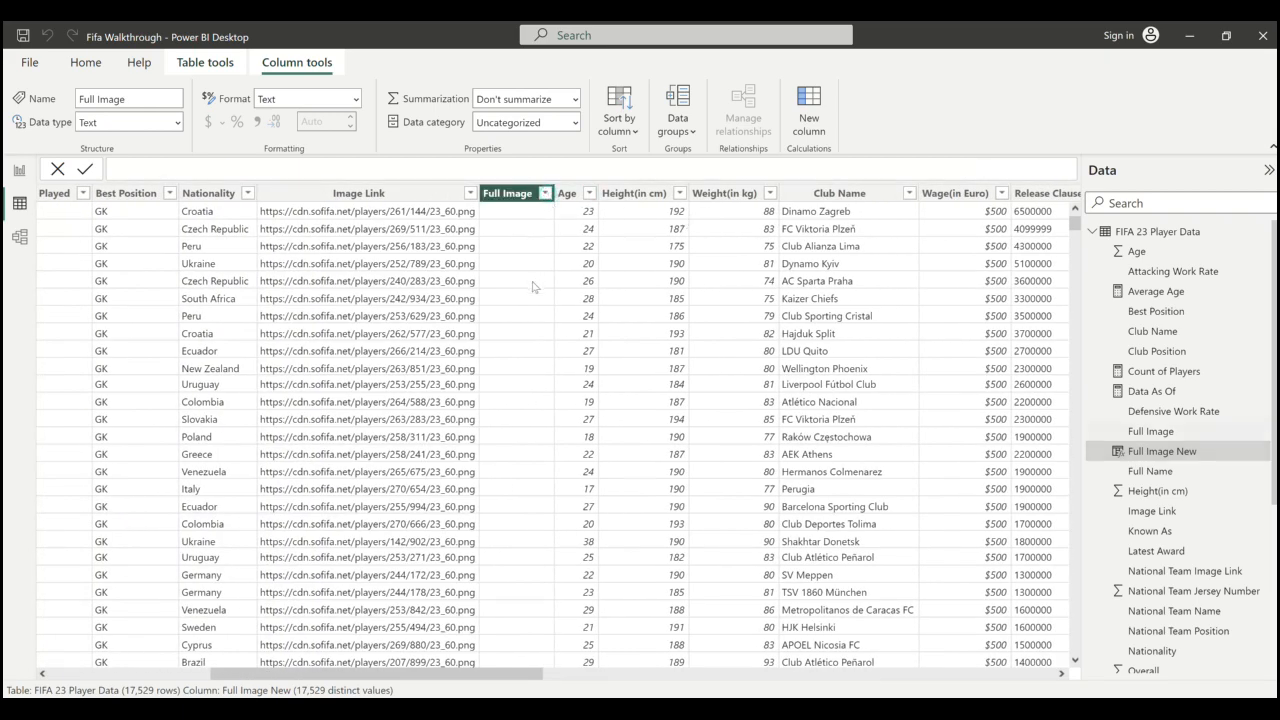
{"action": "left_click", "coordinate": [545, 193]}
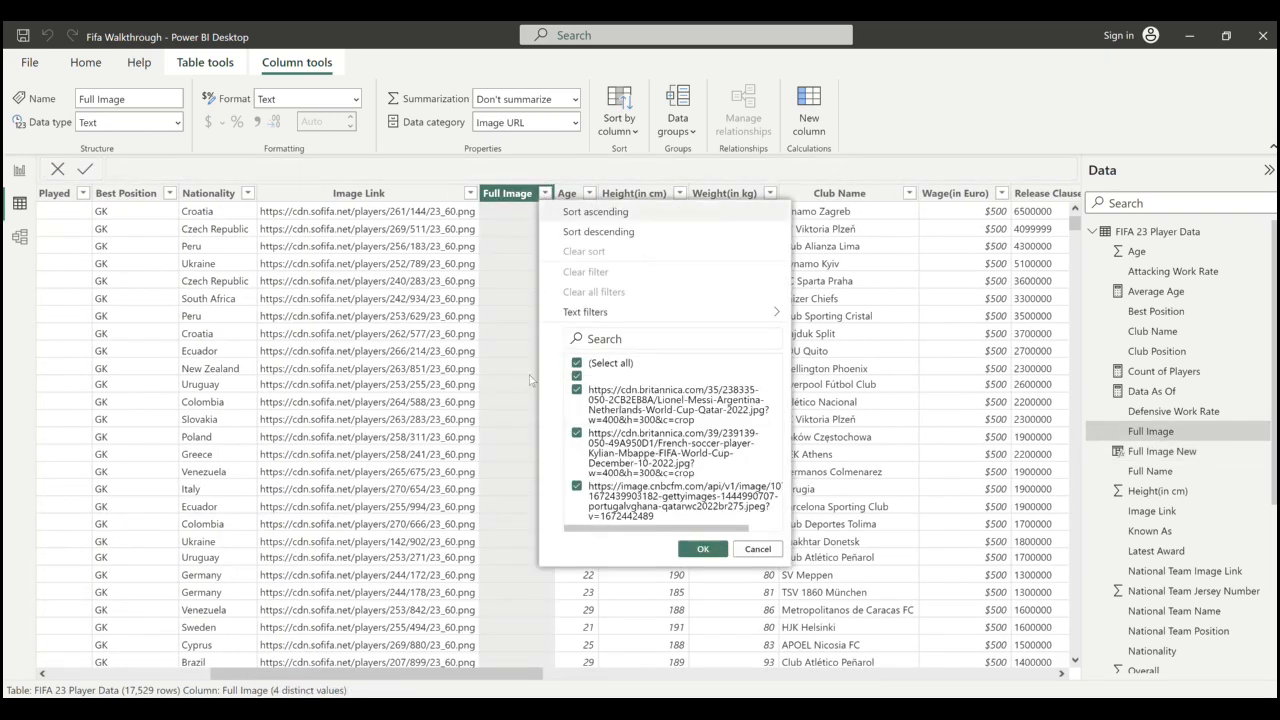
{"action": "left_click", "coordinate": [605, 232]}
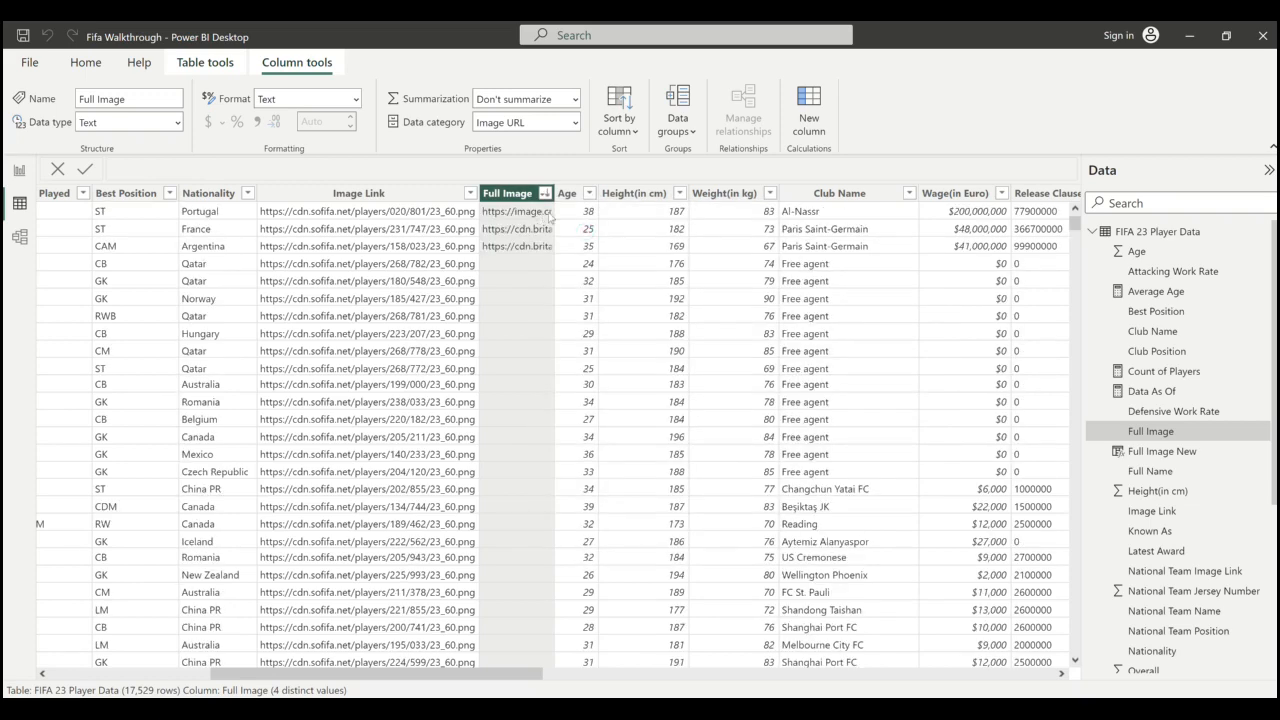
- Compare the Full Image New values with the original Full Image links at the start of the sorted table
{"action": "scroll", "coordinate": [614, 238], "scroll_direction": "right", "scroll_amount": 2}
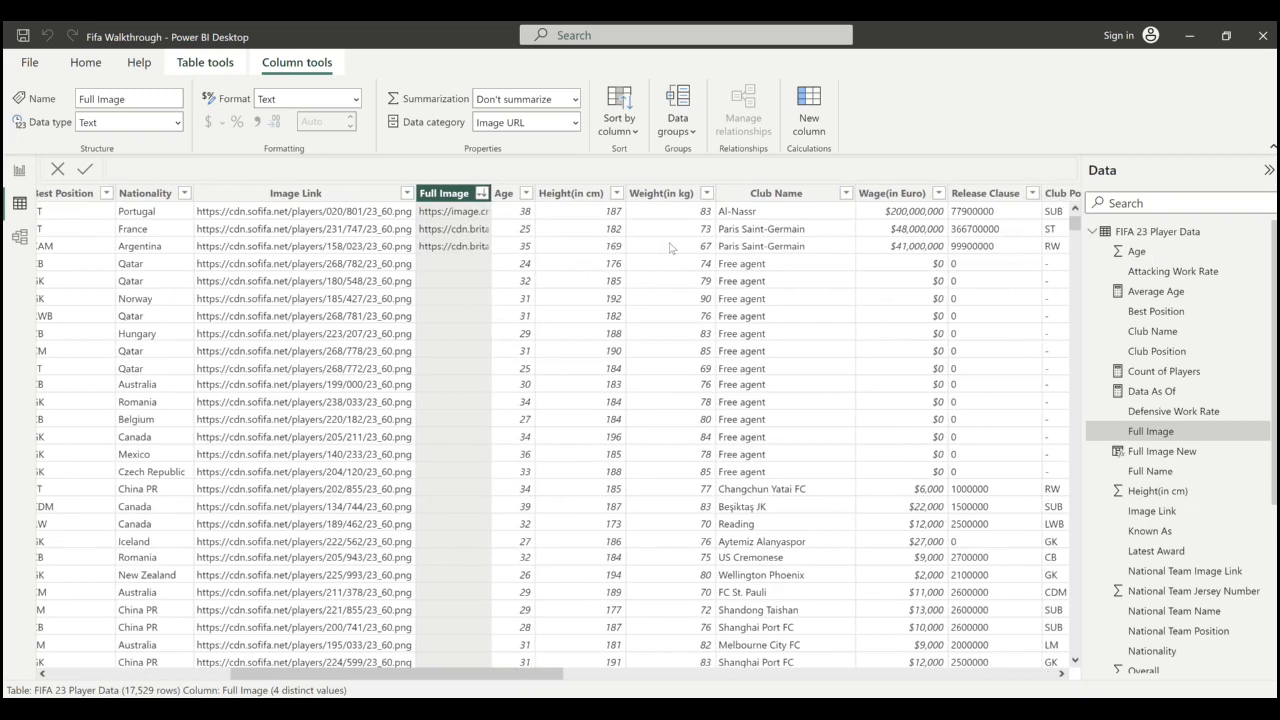
{"action": "scroll", "coordinate": [670, 248], "scroll_direction": "right", "scroll_amount": 10}
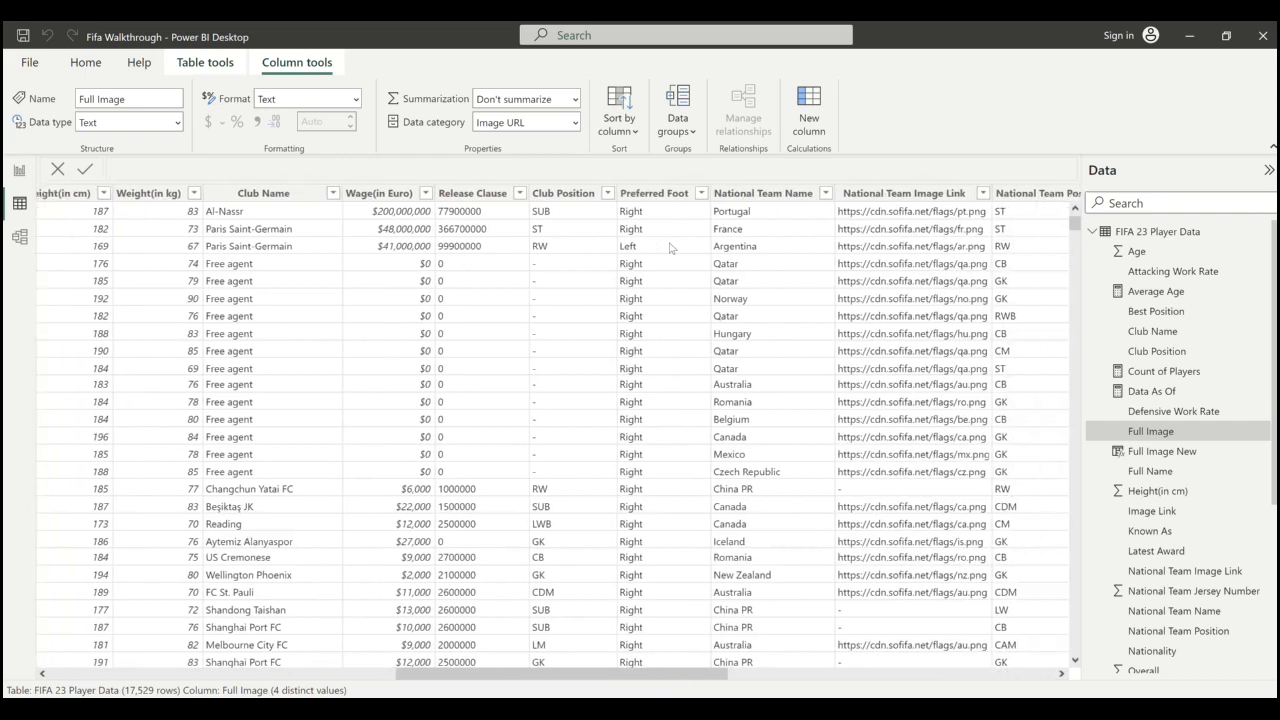
{"action": "scroll", "coordinate": [670, 248], "scroll_direction": "right", "scroll_amount": 20}
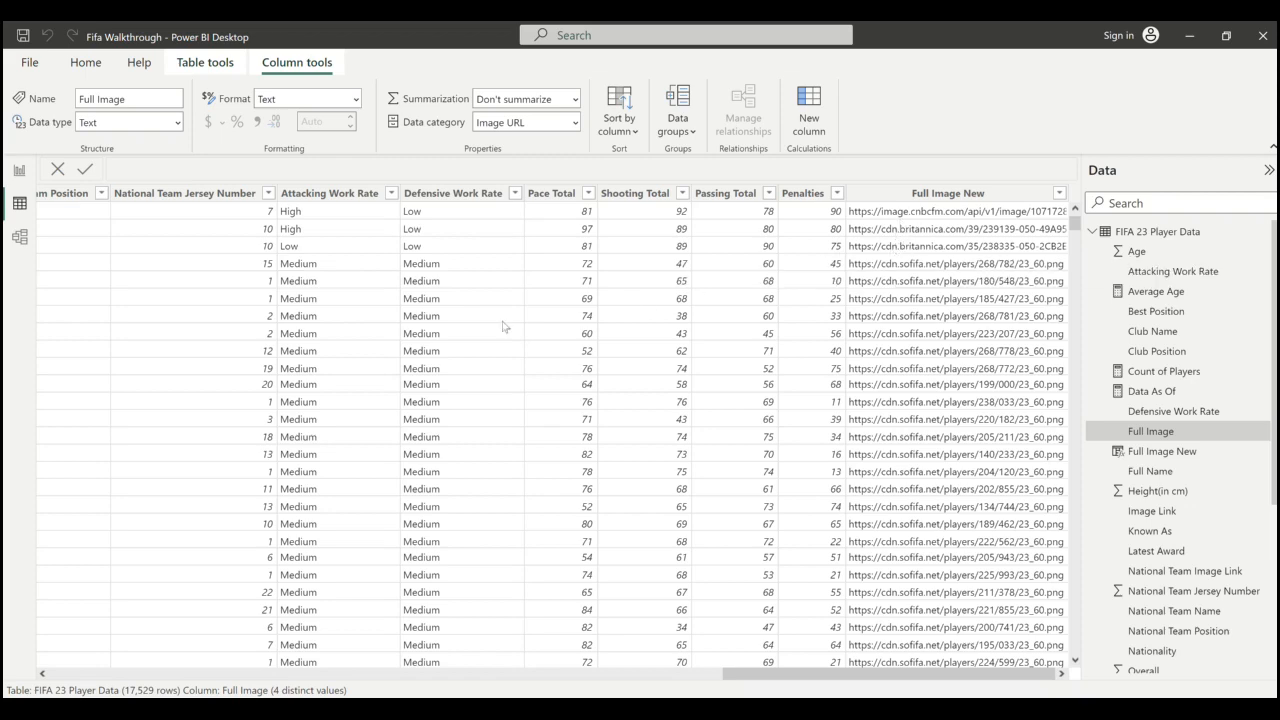
- Add an image visual to the Player Details page, placing it enlarged in the canvas's lower-left area
{"action": "left_click", "coordinate": [19, 170]}
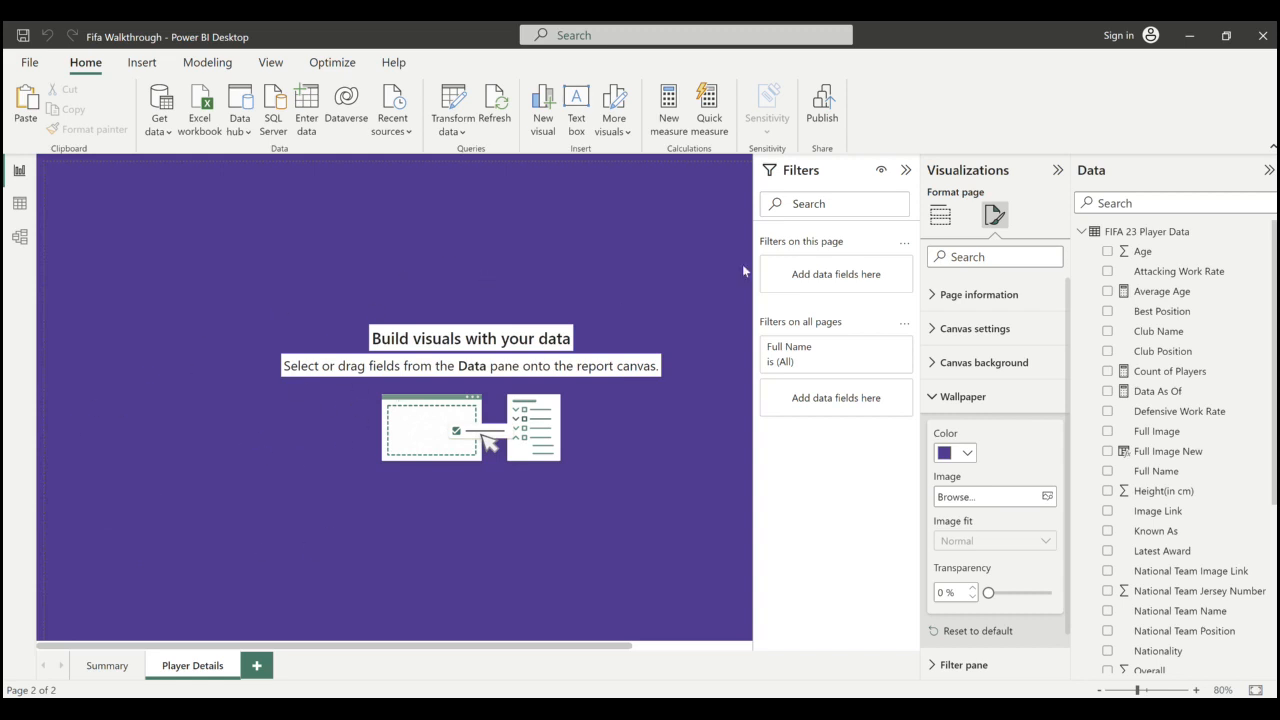
{"action": "left_click", "coordinate": [939, 212]}
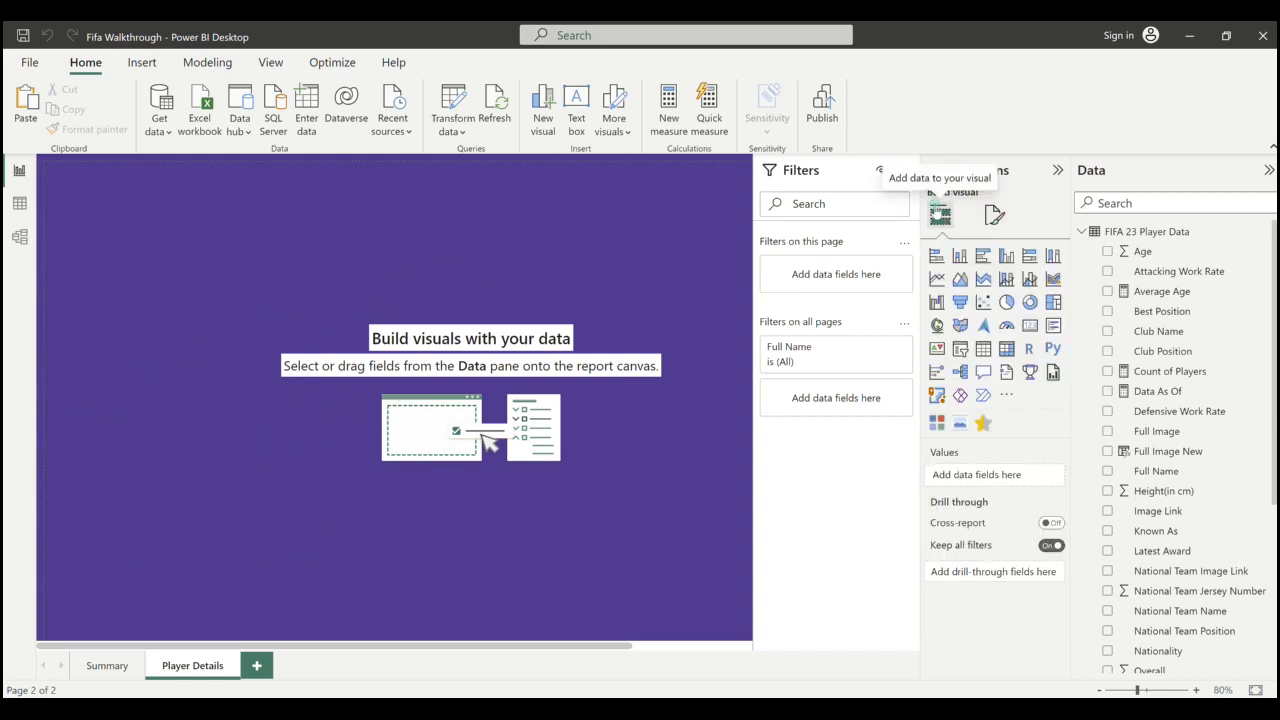
{"action": "left_click", "coordinate": [960, 425]}
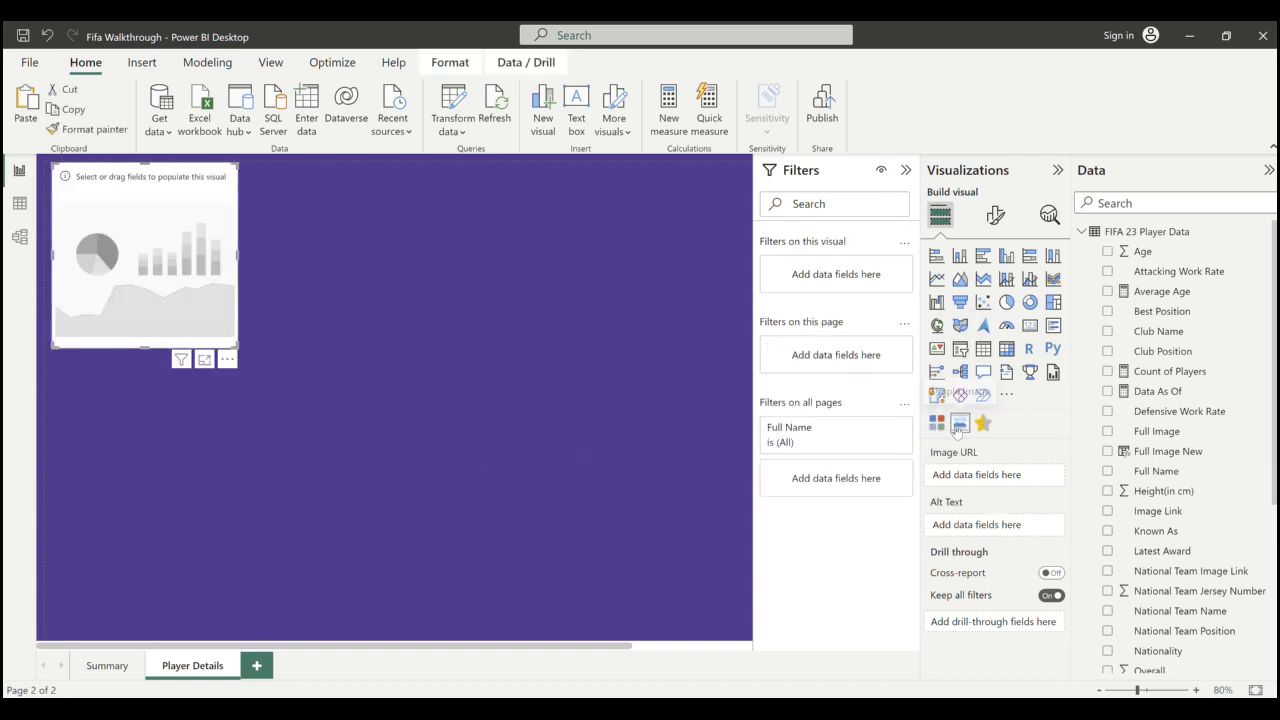
{"action": "left_click", "coordinate": [1007, 397]}
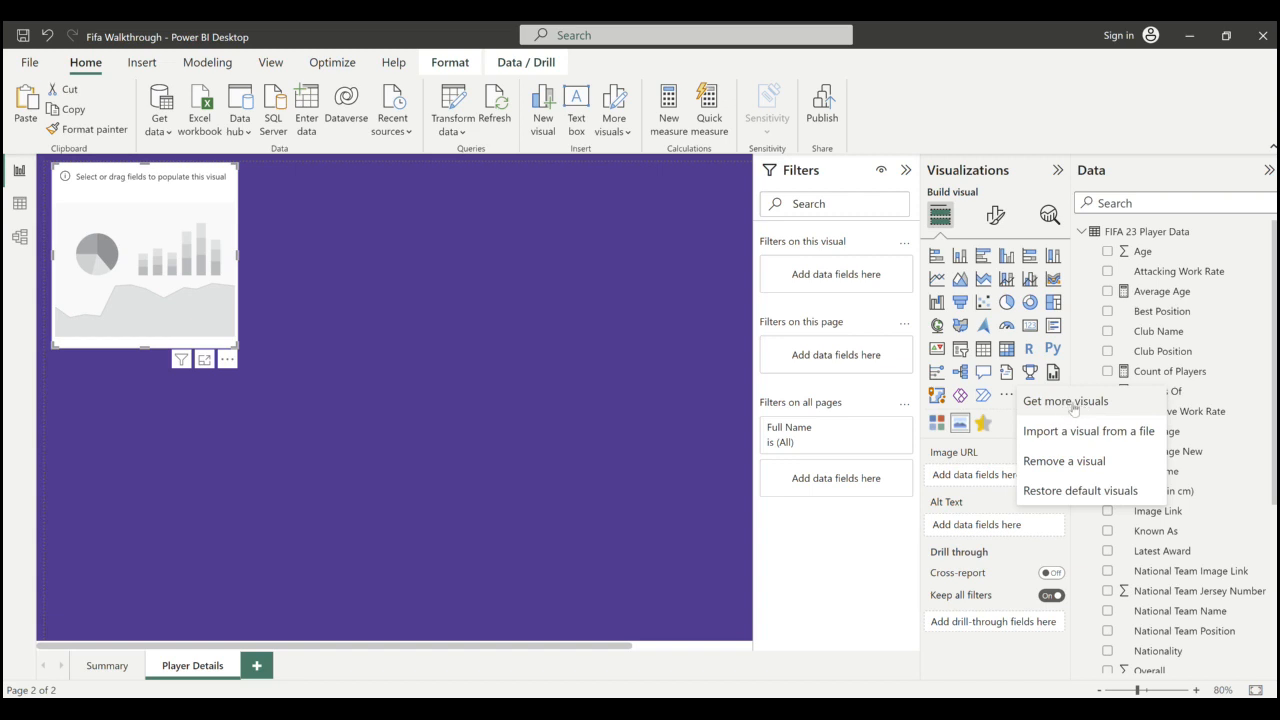
{"action": "left_click", "coordinate": [212, 308]}
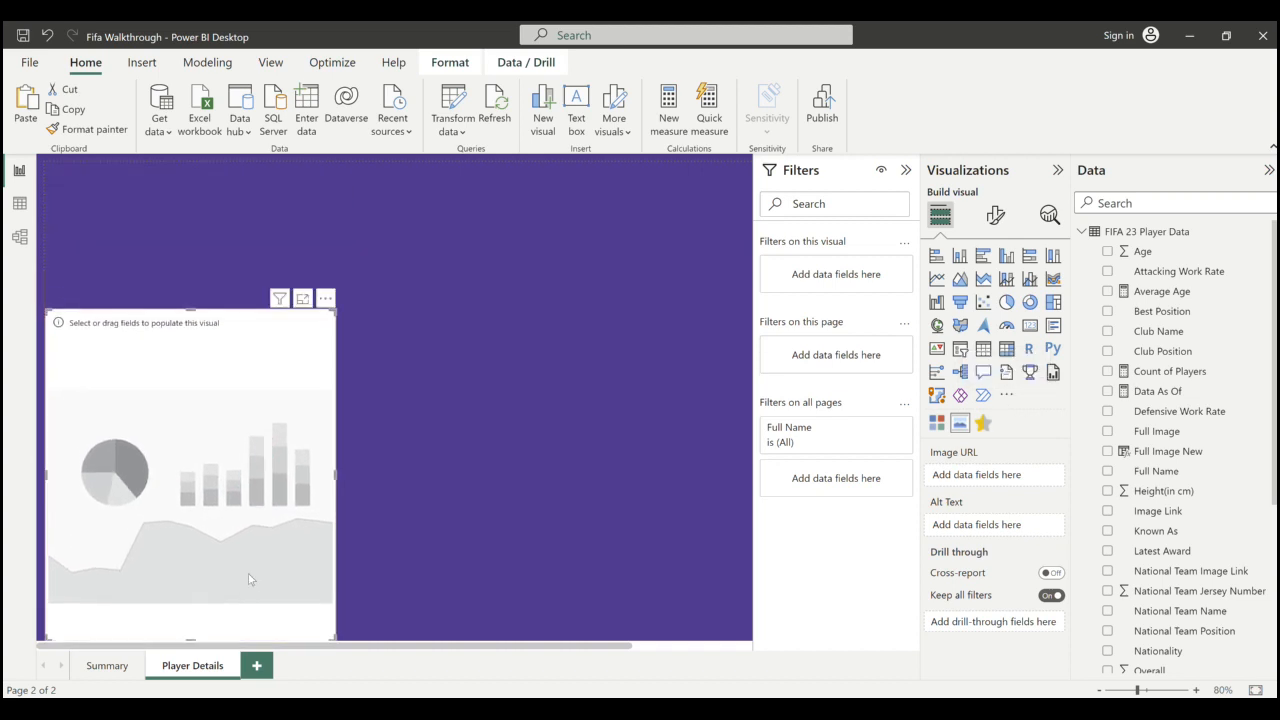
{"action": "left_click_drag", "start_coordinate": [335, 475], "coordinate": [360, 476]}
- Find the Full Image New field and assign it as the image visual's Image URL
{"action": "left_click", "coordinate": [1134, 205]}
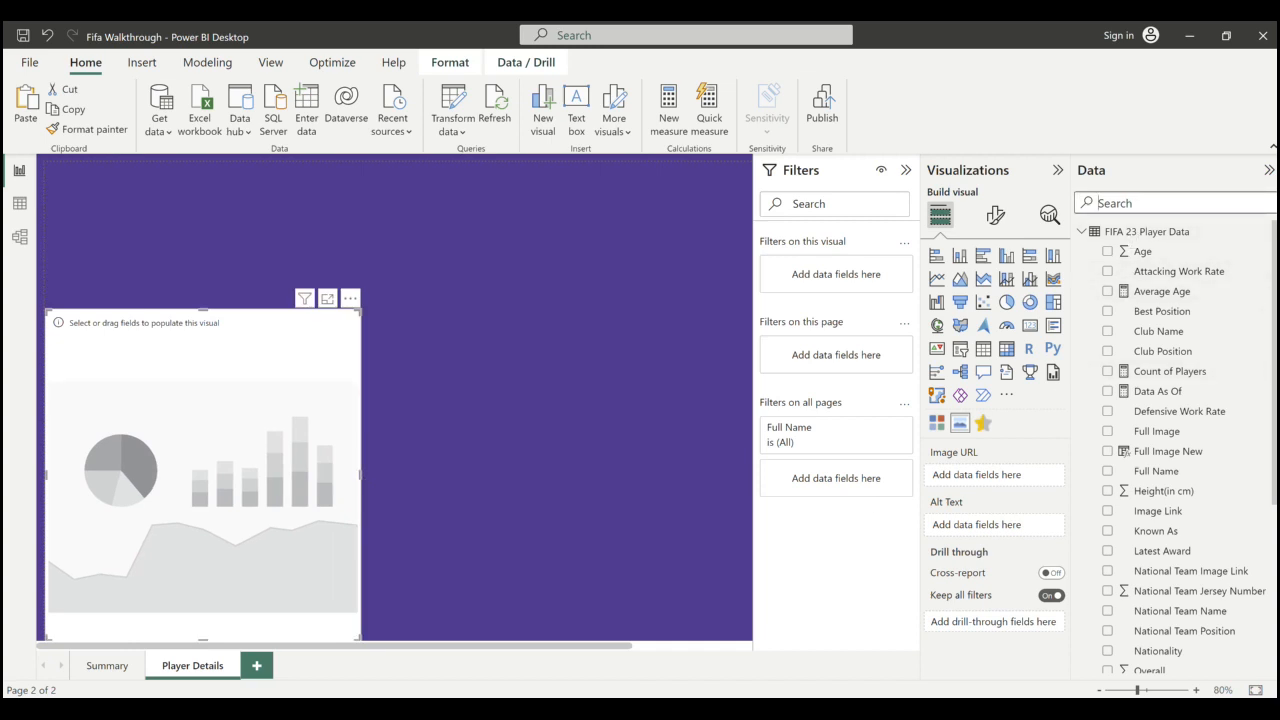
{"action": "type", "text": "full"}
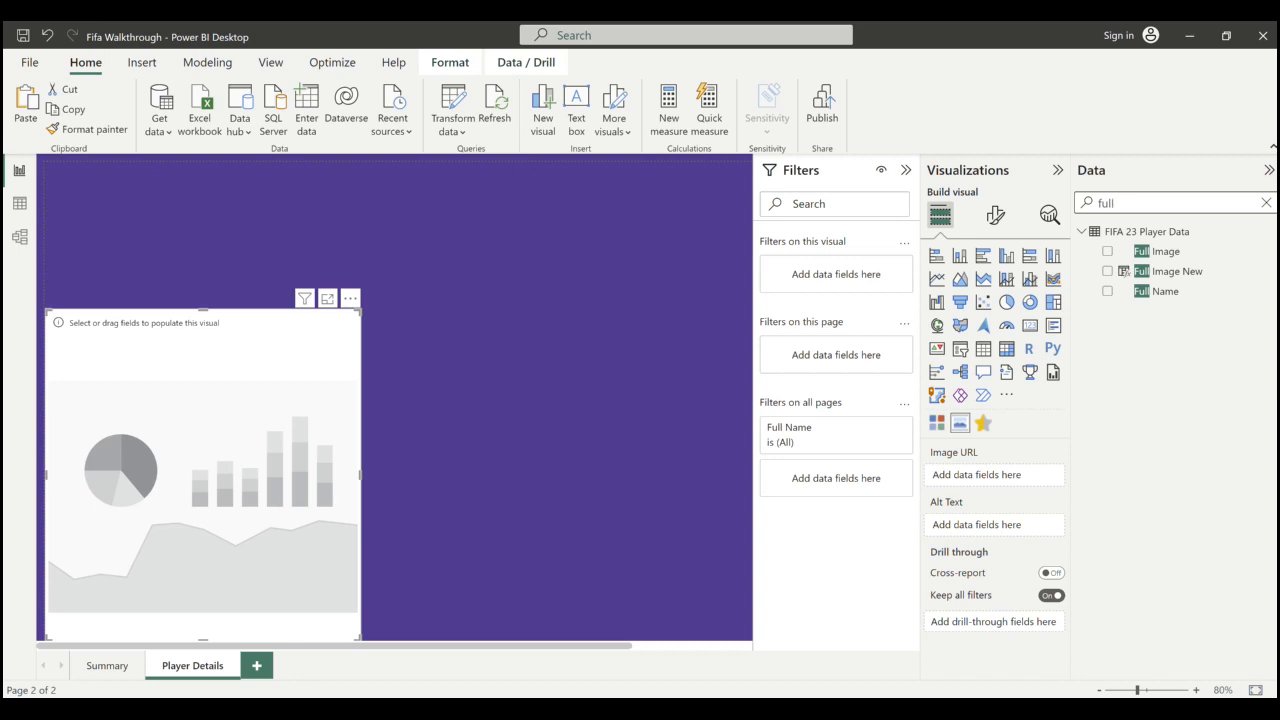
{"action": "left_click_drag", "start_coordinate": [1170, 271], "coordinate": [989, 482]}
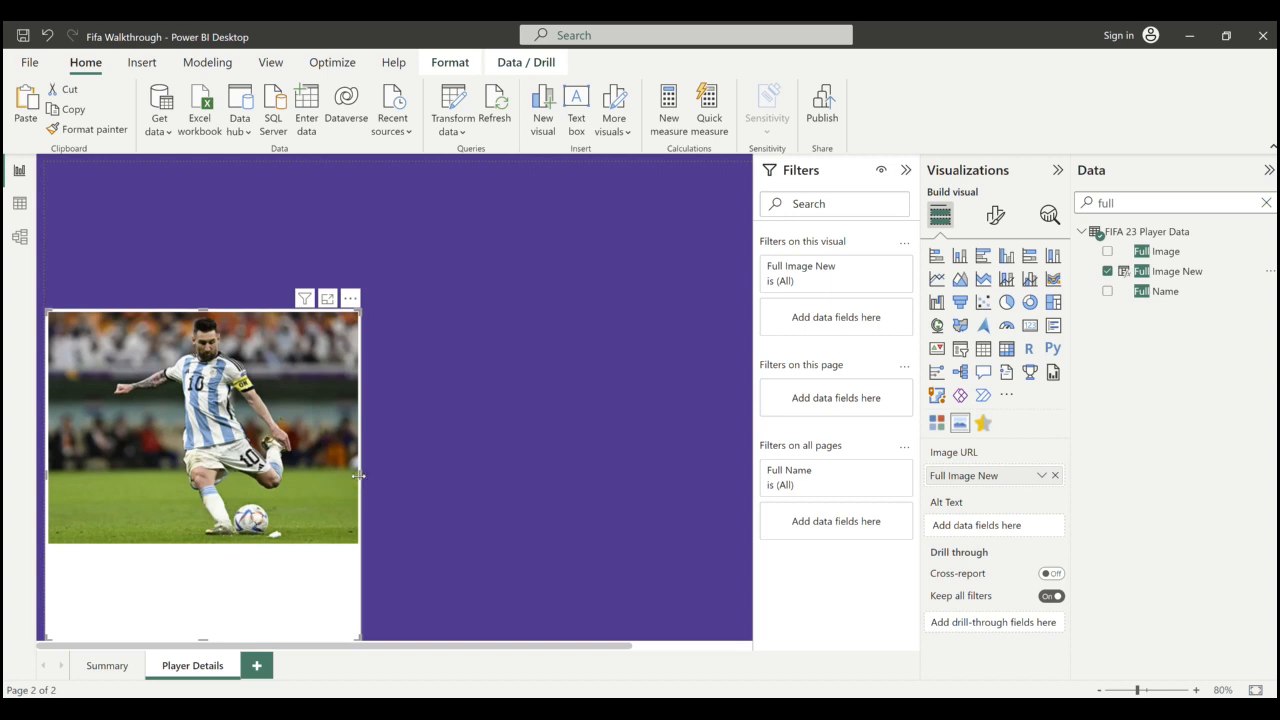
- Set the image visual's scaling to Fit and adjust its width so the player picture fills the frame
{"action": "left_click_drag", "start_coordinate": [360, 477], "coordinate": [510, 632]}
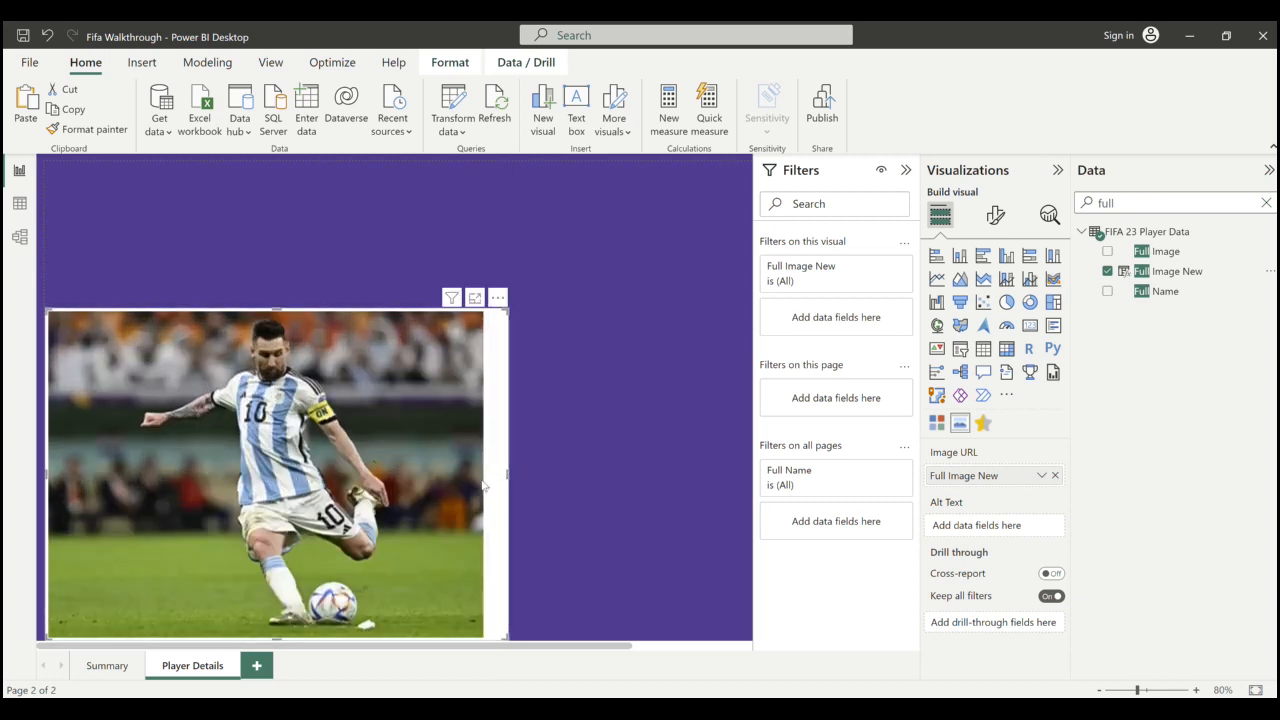
{"action": "left_click_drag", "start_coordinate": [483, 486], "coordinate": [392, 490]}
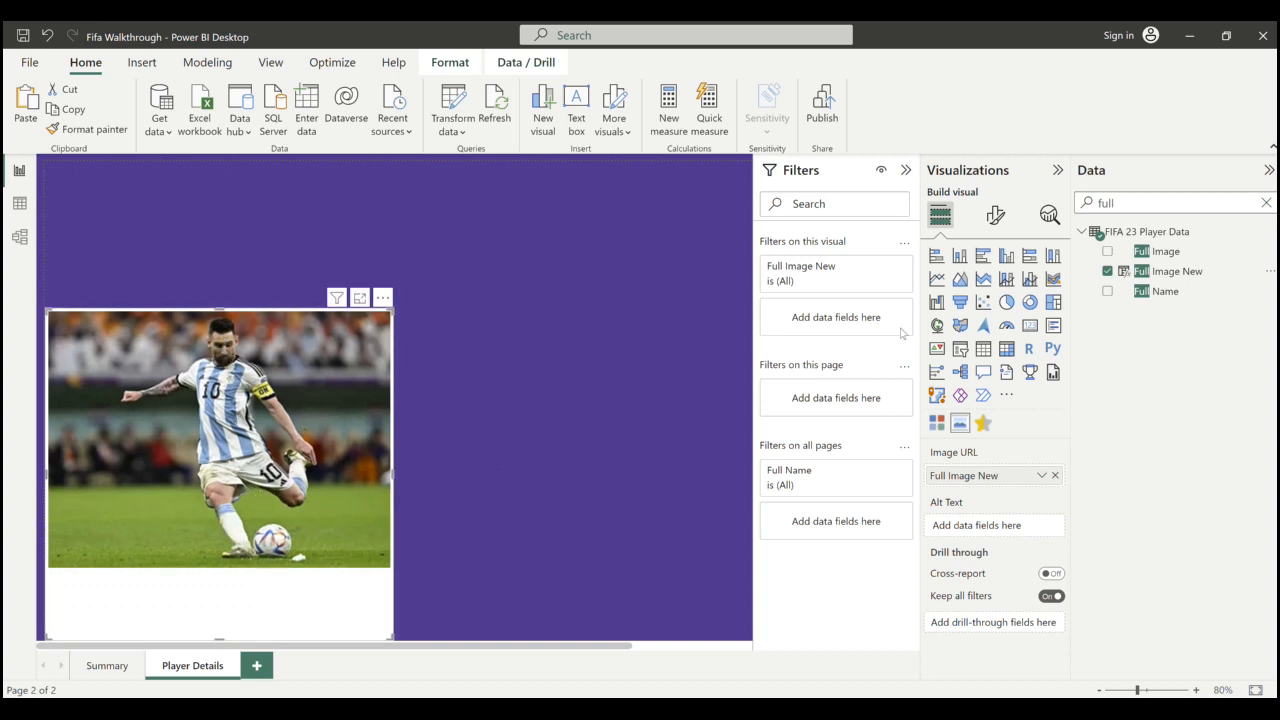
{"action": "left_click", "coordinate": [995, 215]}
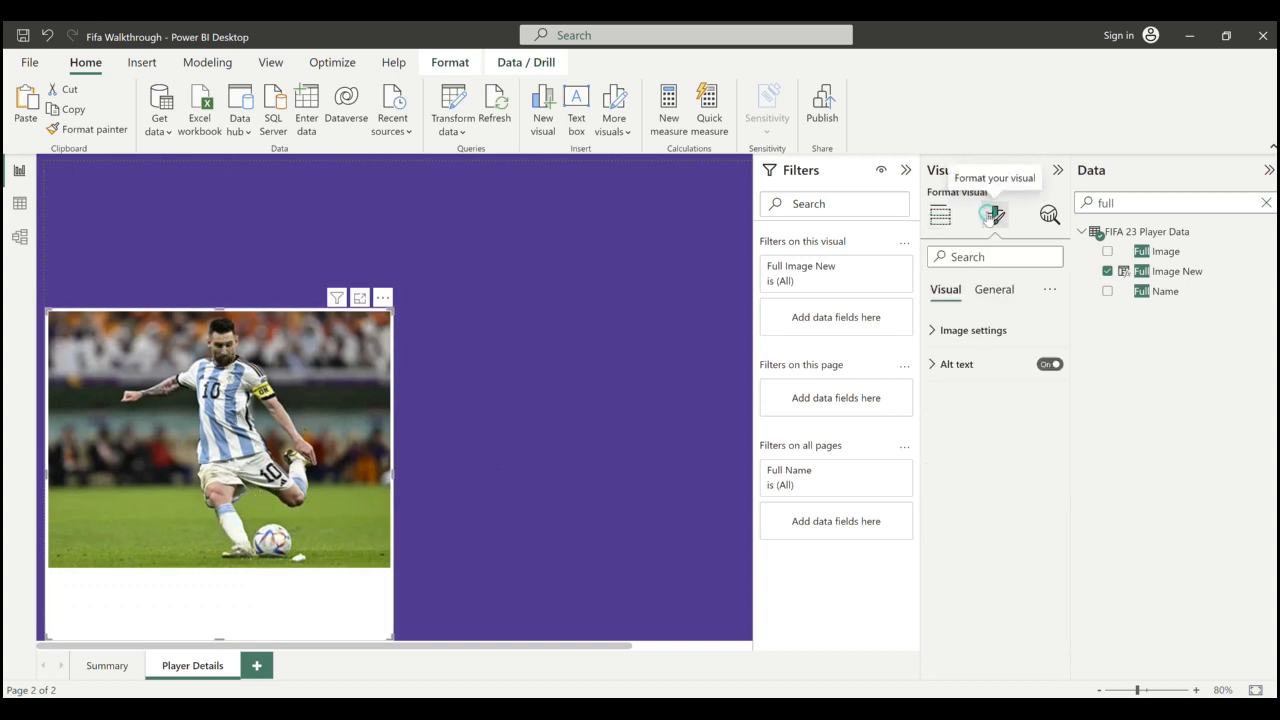
{"action": "left_click", "coordinate": [968, 331]}
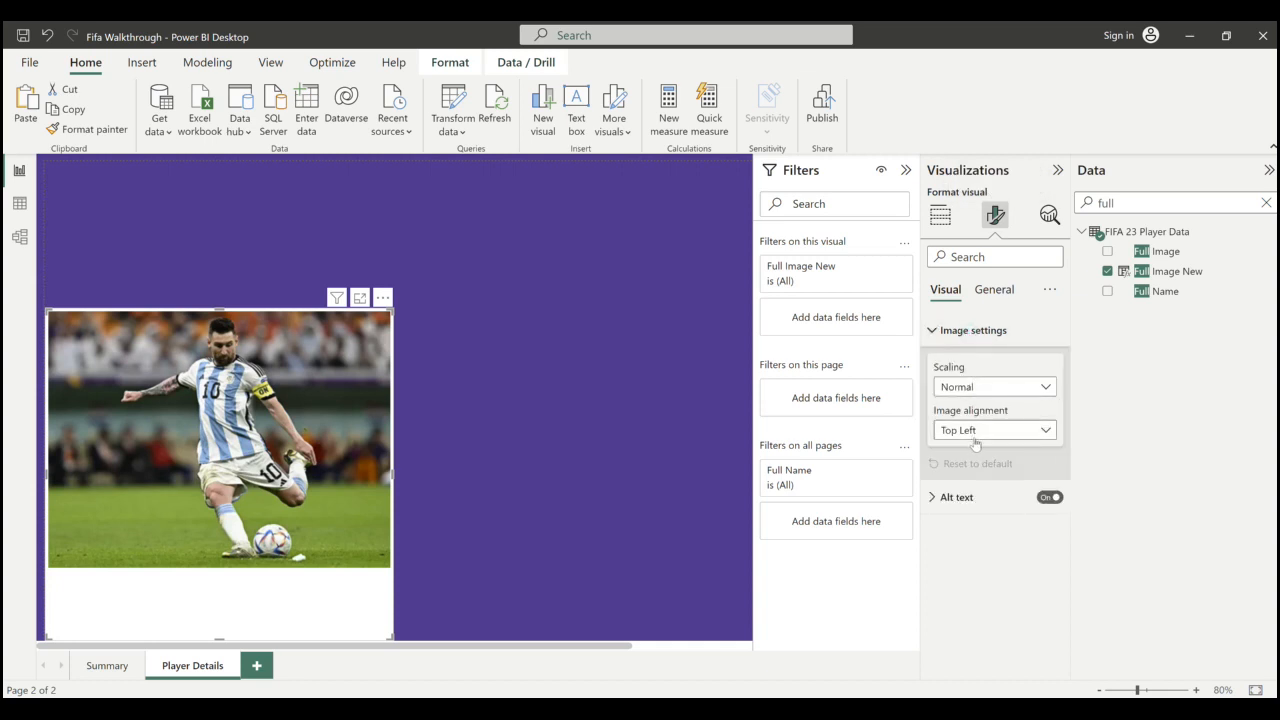
{"action": "left_click", "coordinate": [995, 390]}
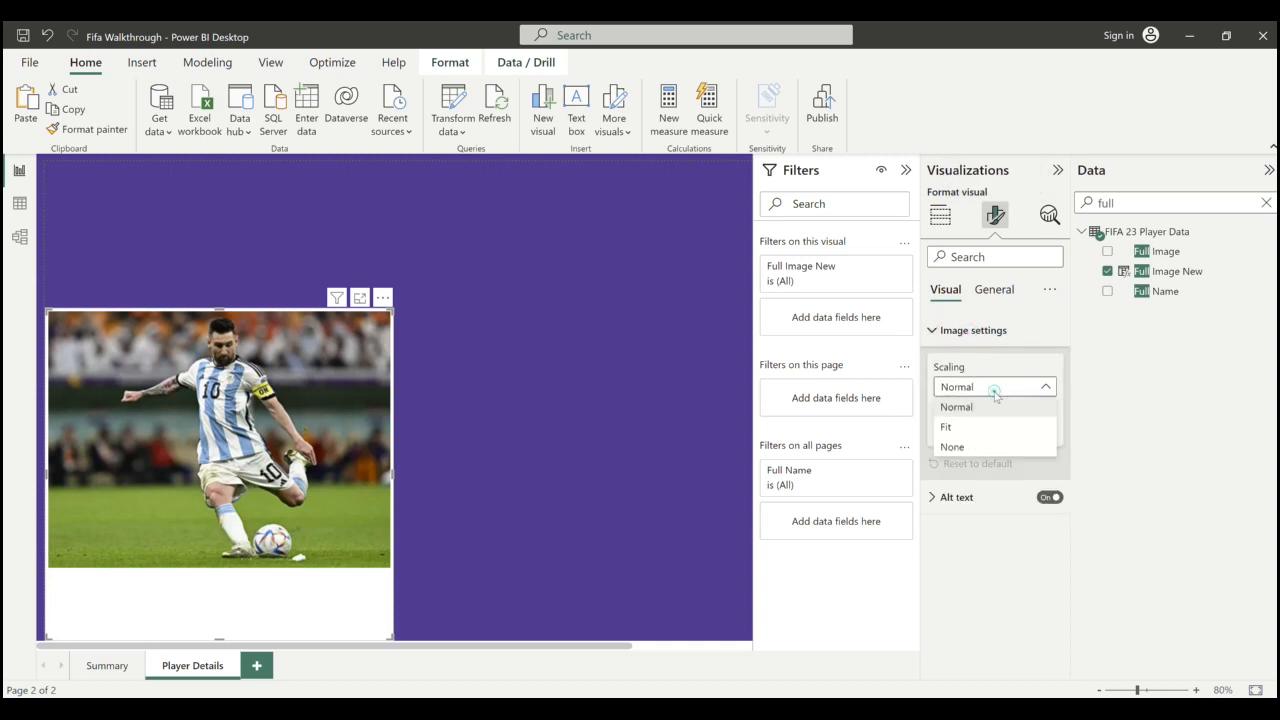
{"action": "left_click", "coordinate": [965, 433]}
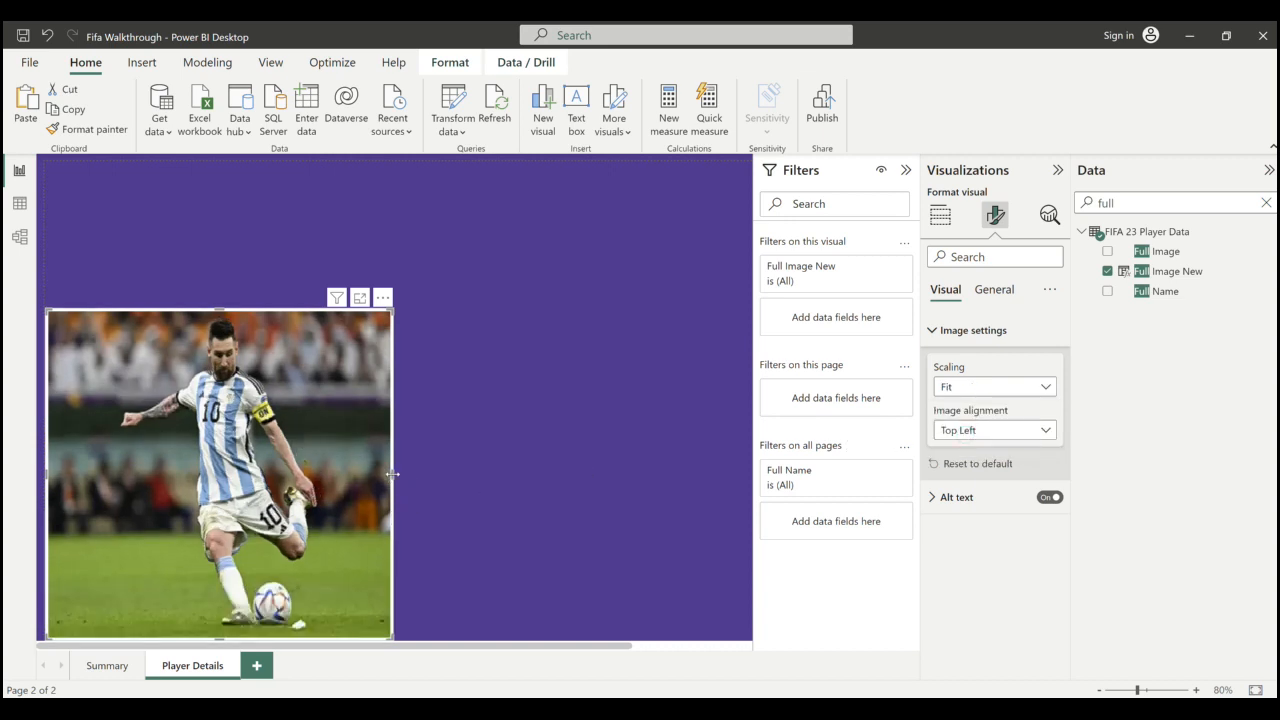
{"action": "left_click_drag", "start_coordinate": [391, 474], "coordinate": [350, 484]}
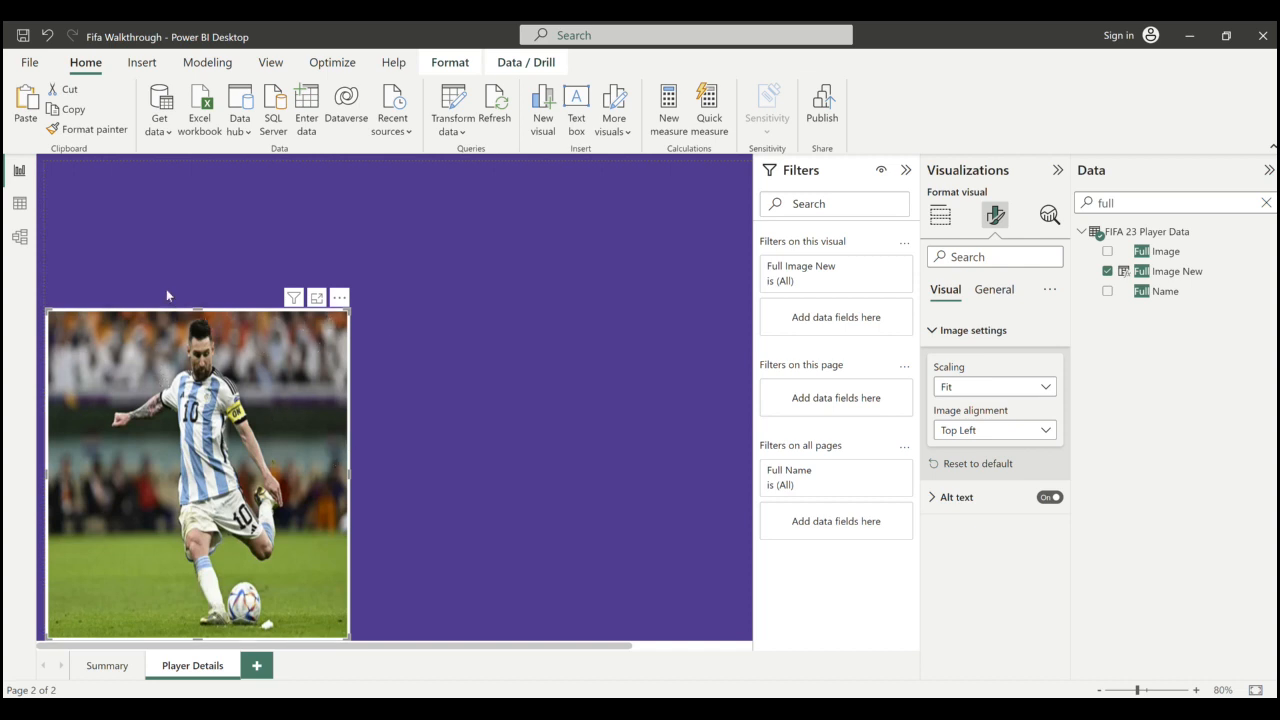
- Add a card visual beside the player image and fill it with the Full Name field
{"action": "left_click", "coordinate": [434, 363]}
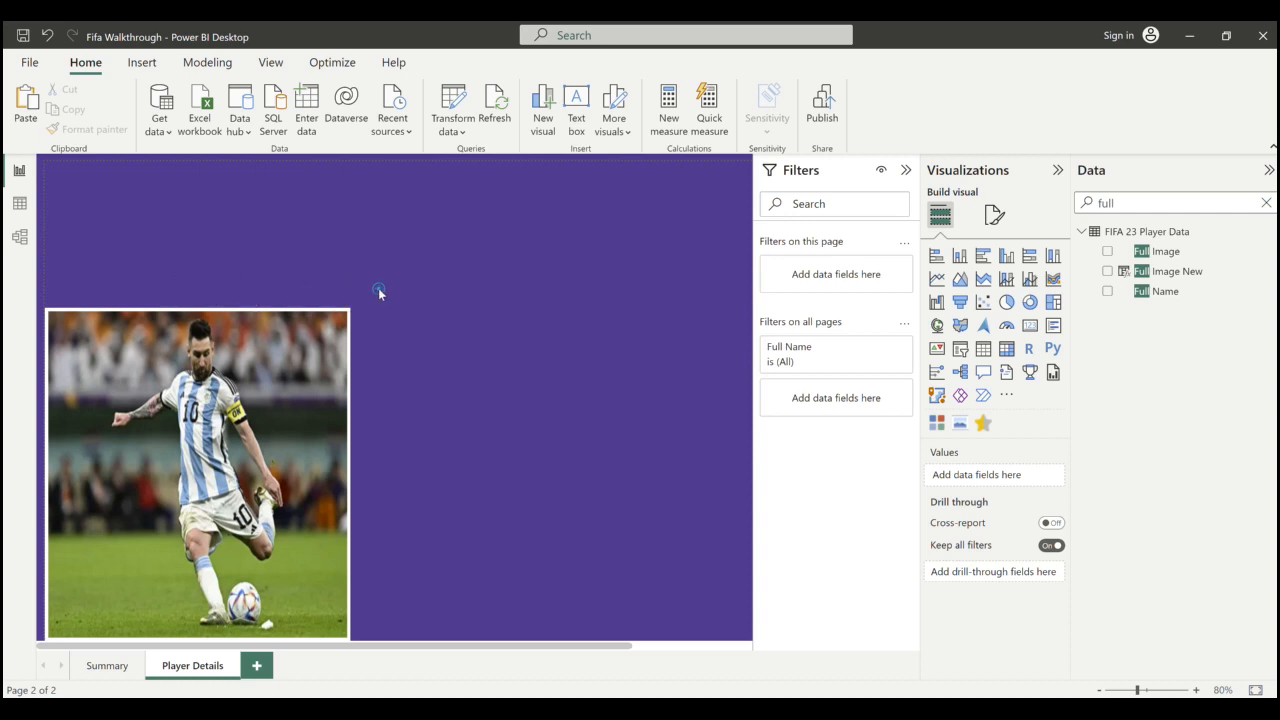
{"action": "left_click", "coordinate": [1030, 326]}
{"action": "left_click_drag", "start_coordinate": [263, 359], "coordinate": [602, 394]}
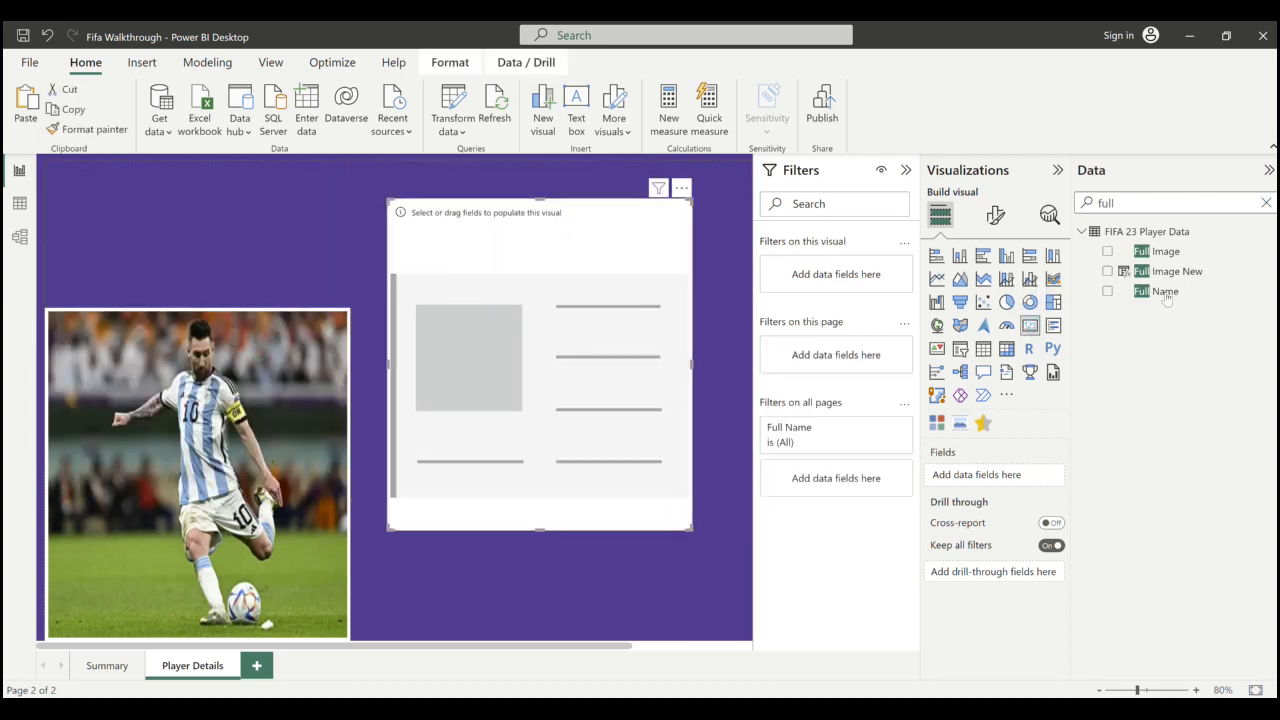
{"action": "left_click_drag", "start_coordinate": [1161, 300], "coordinate": [980, 478]}
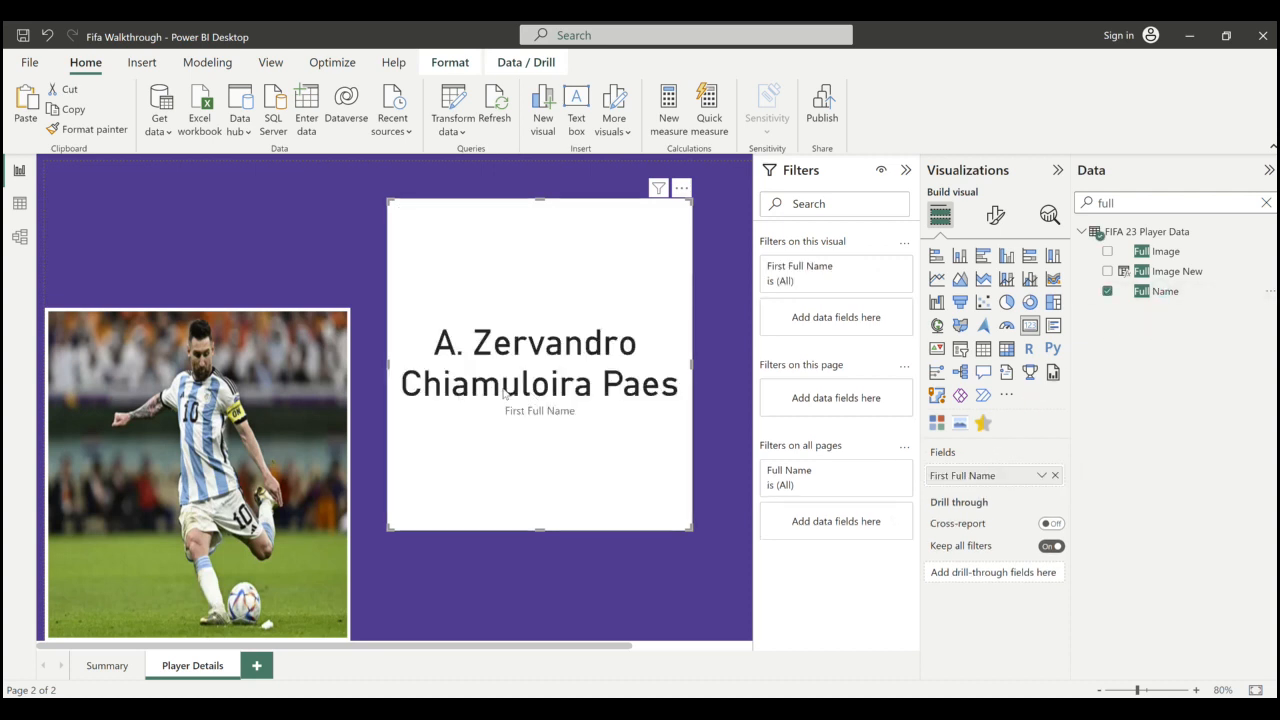
- Resize the name card to a short, wide rectangle and move it above the player image
{"action": "left_click_drag", "start_coordinate": [945, 477], "coordinate": [759, 478]}
{"action": "left_click_drag", "start_coordinate": [389, 364], "coordinate": [351, 366]}
{"action": "left_click_drag", "start_coordinate": [519, 529], "coordinate": [536, 322]}
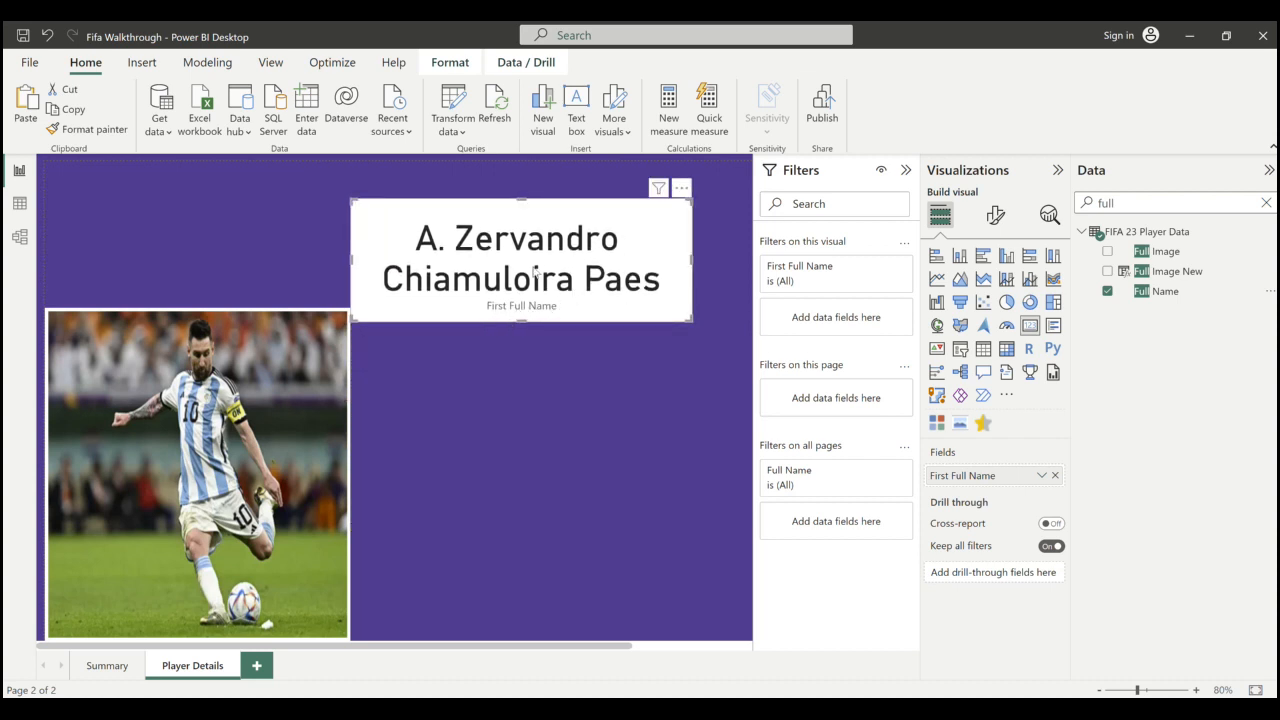
{"action": "left_click_drag", "start_coordinate": [535, 270], "coordinate": [281, 255]}
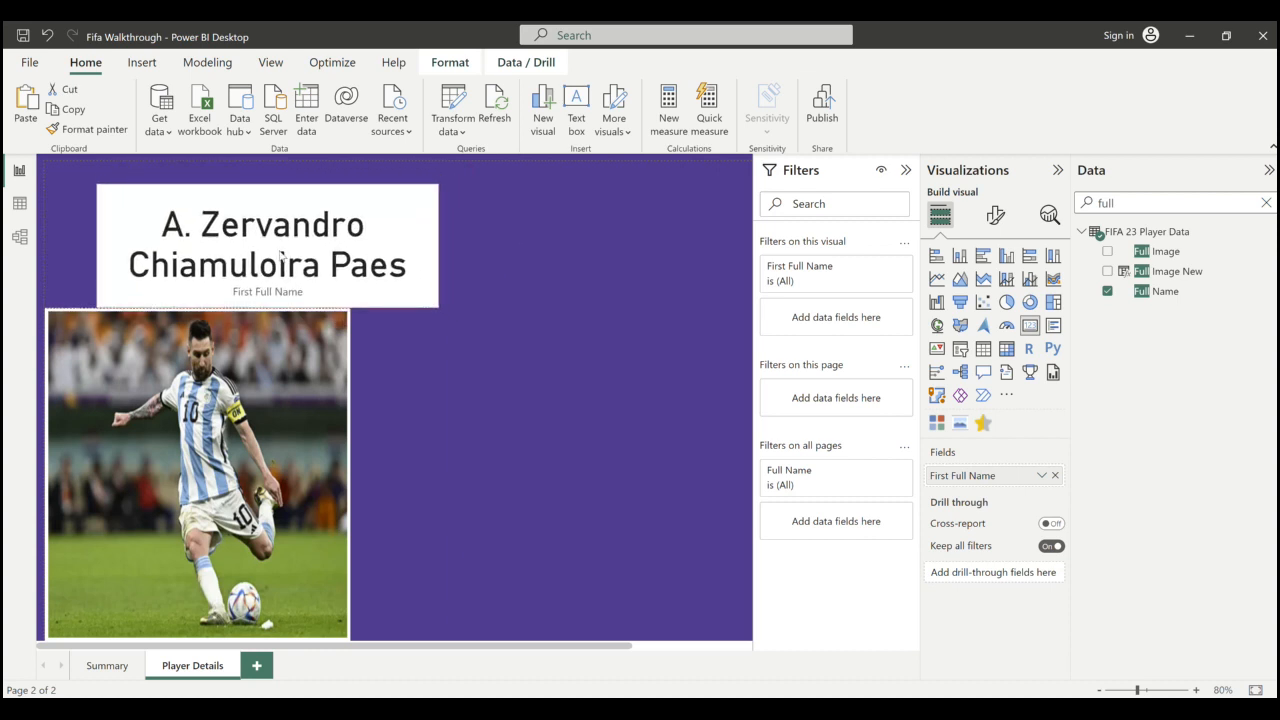
- Turn off the name card's background and category label
{"action": "left_click", "coordinate": [993, 216]}
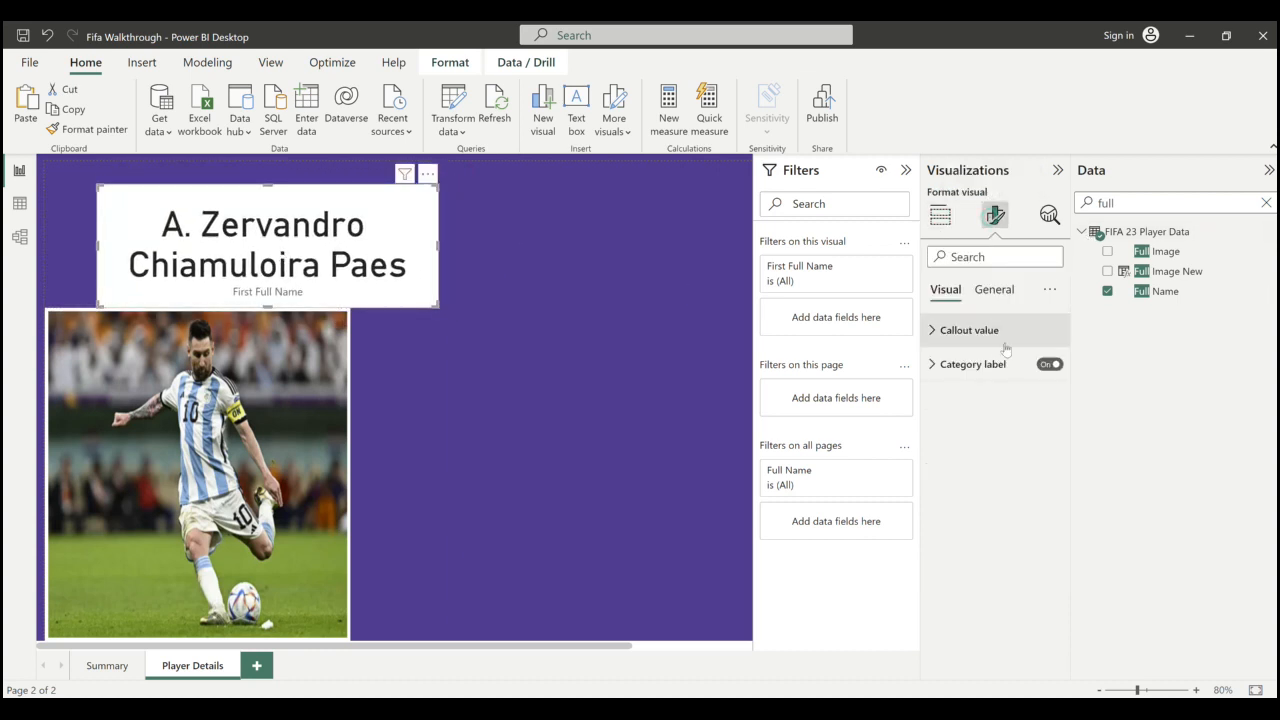
{"action": "left_click", "coordinate": [994, 290]}
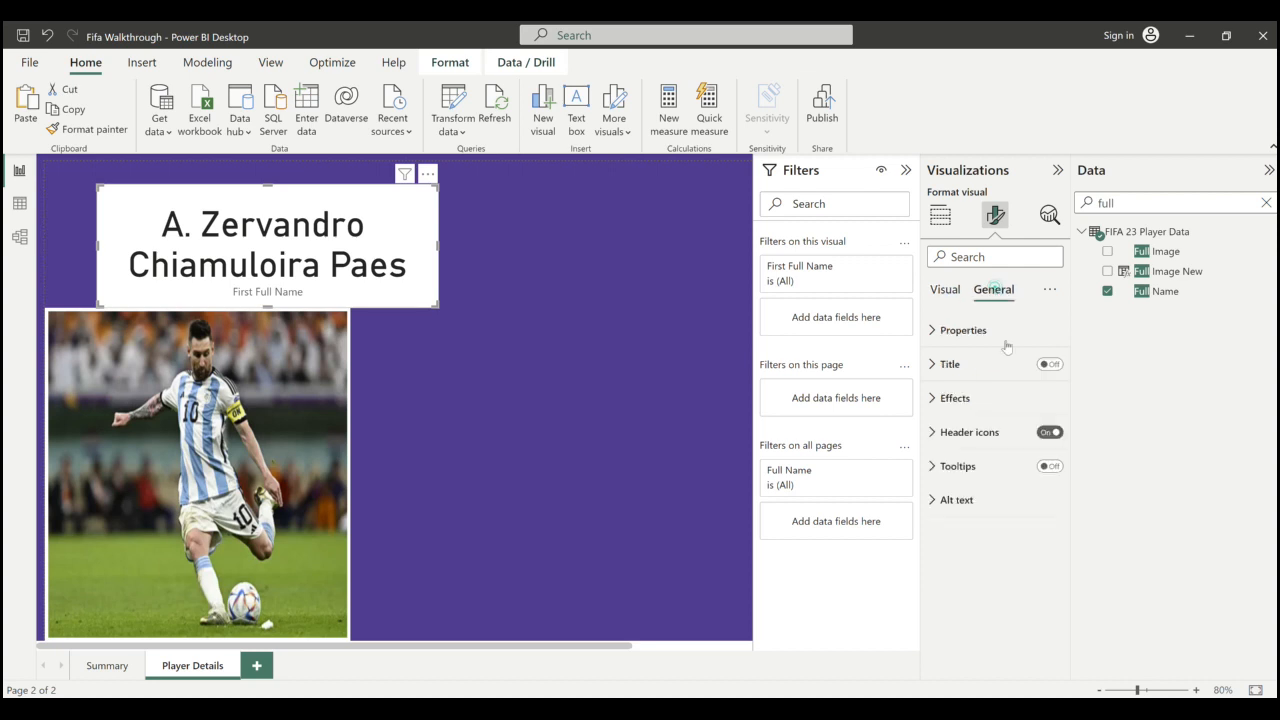
{"action": "left_click", "coordinate": [997, 398]}
{"action": "left_click", "coordinate": [1044, 439]}
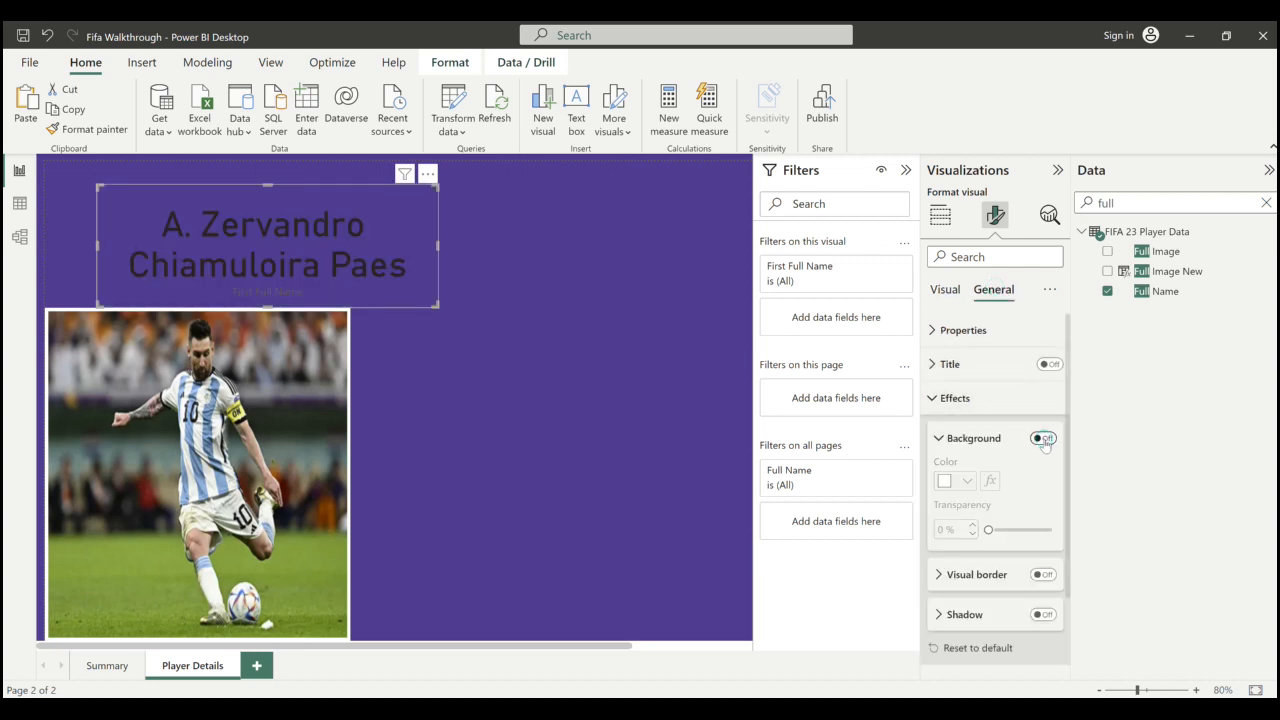
{"action": "left_click", "coordinate": [945, 289]}
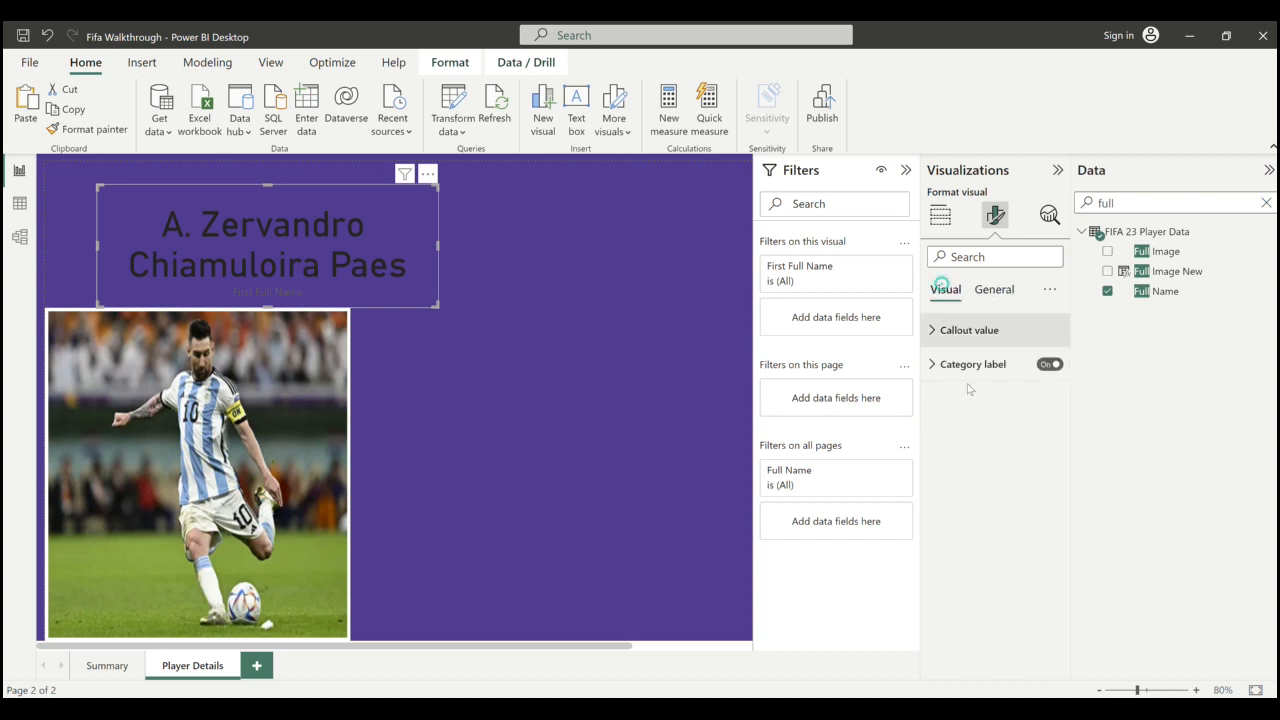
{"action": "left_click", "coordinate": [1050, 366]}
- Format the name card's callout value with white text at font size 35
{"action": "left_click", "coordinate": [990, 330]}
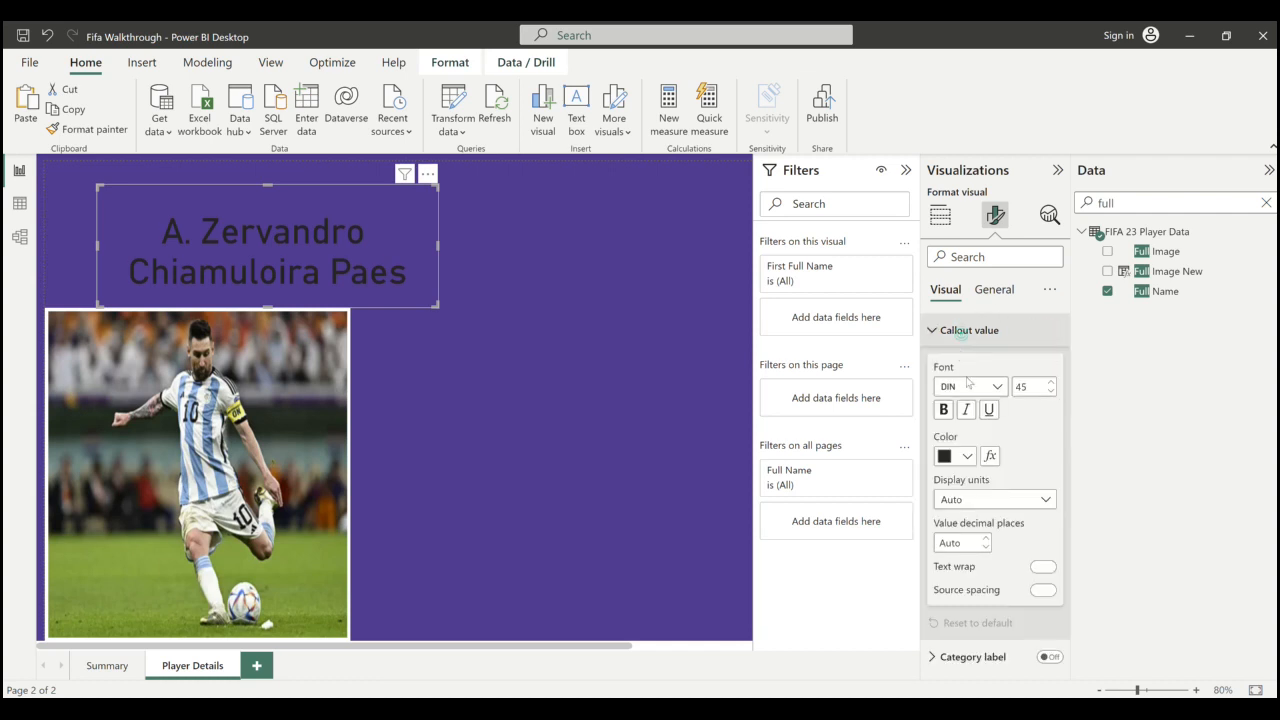
{"action": "left_click", "coordinate": [965, 456]}
{"action": "left_click", "coordinate": [1004, 384]}
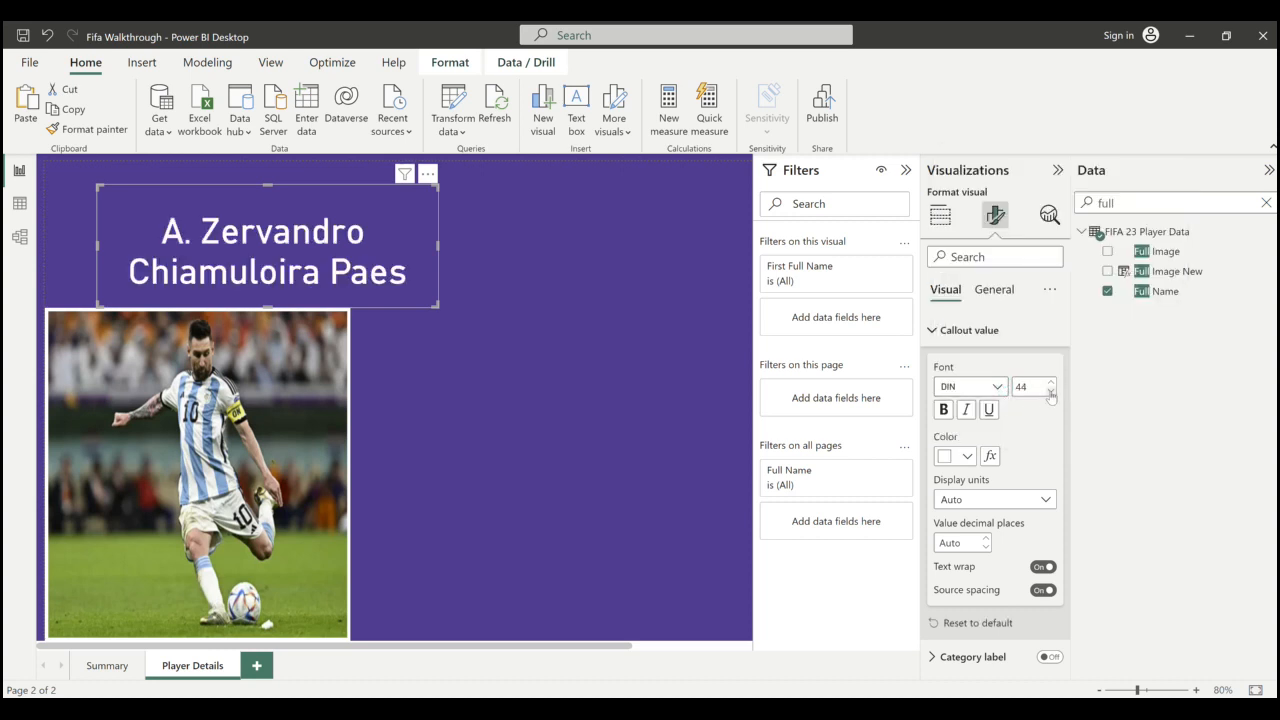
{"action": "left_click", "coordinate": [1050, 392]}
{"action": "left_click", "coordinate": [1050, 392]}
{"action": "left_click", "coordinate": [1050, 392]}
{"action": "left_click", "coordinate": [1050, 392]}
{"action": "left_click", "coordinate": [1050, 392]}
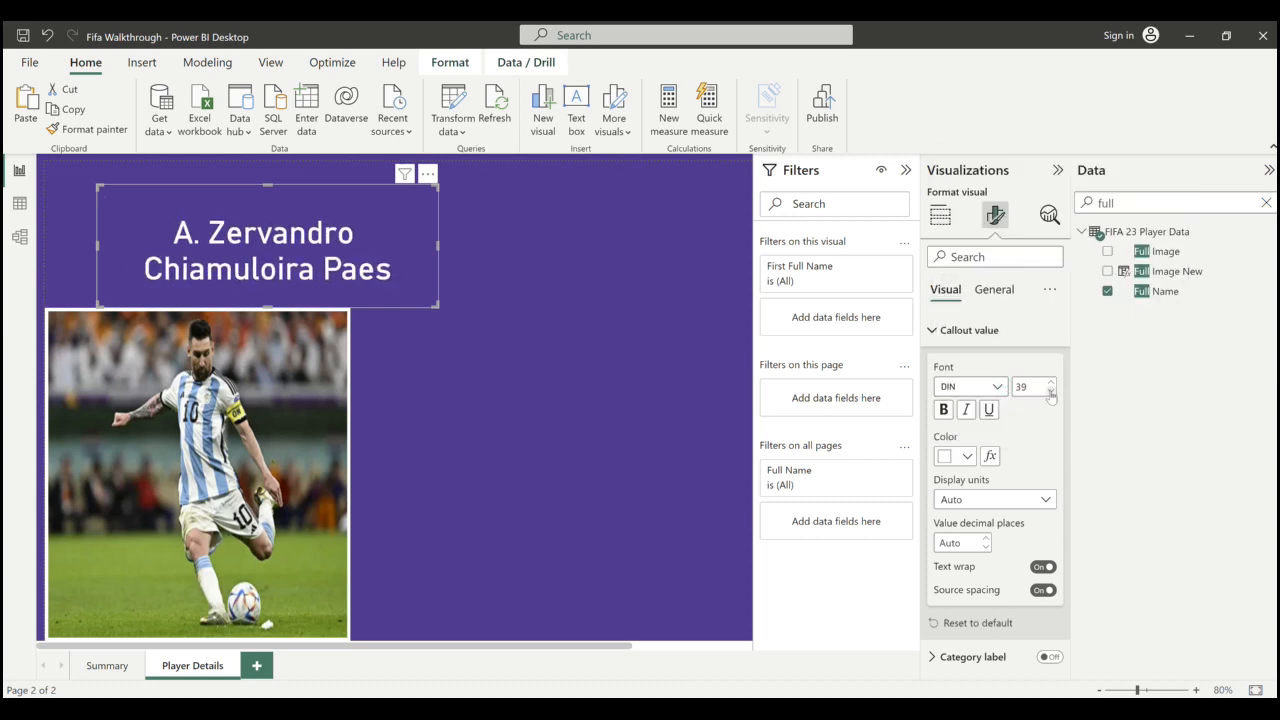
{"action": "left_click", "coordinate": [1050, 392]}
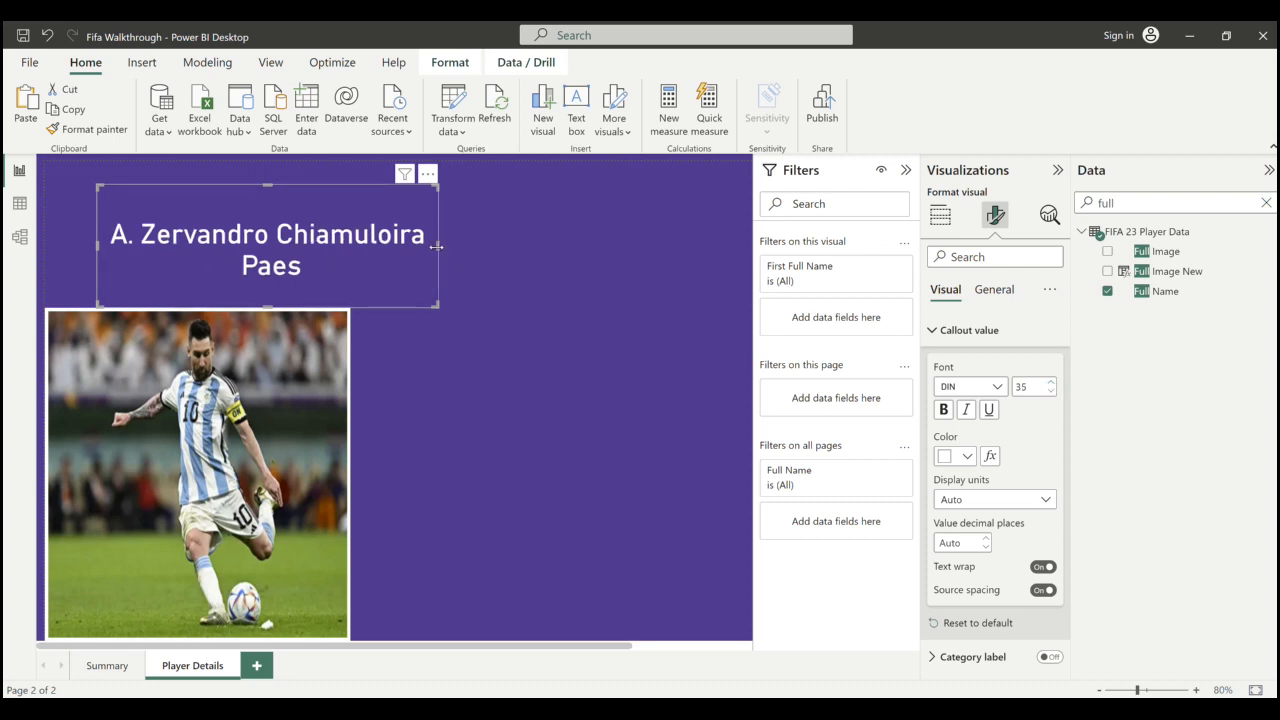
- Widen the name card to fit the name on one line, reduce its height and place it just above the image
{"action": "left_click_drag", "start_coordinate": [436, 246], "coordinate": [528, 268]}
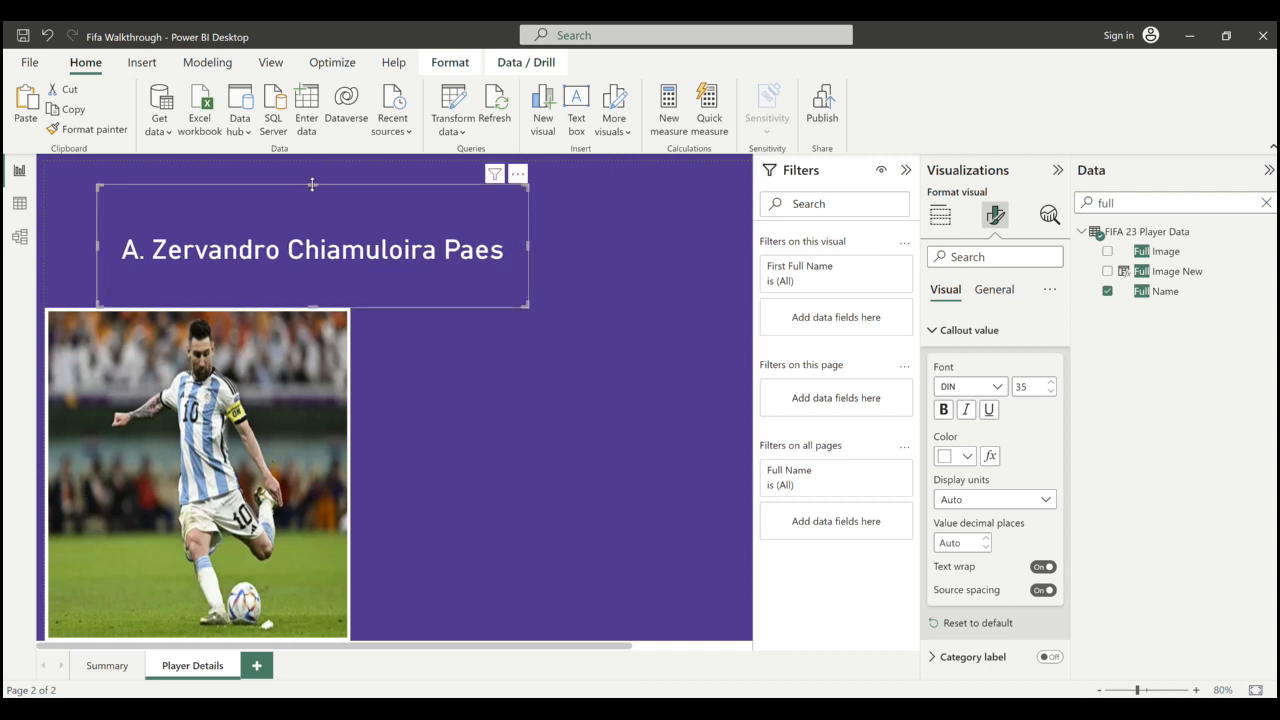
{"action": "left_click_drag", "start_coordinate": [312, 185], "coordinate": [256, 257]}
{"action": "left_click", "coordinate": [451, 401]}
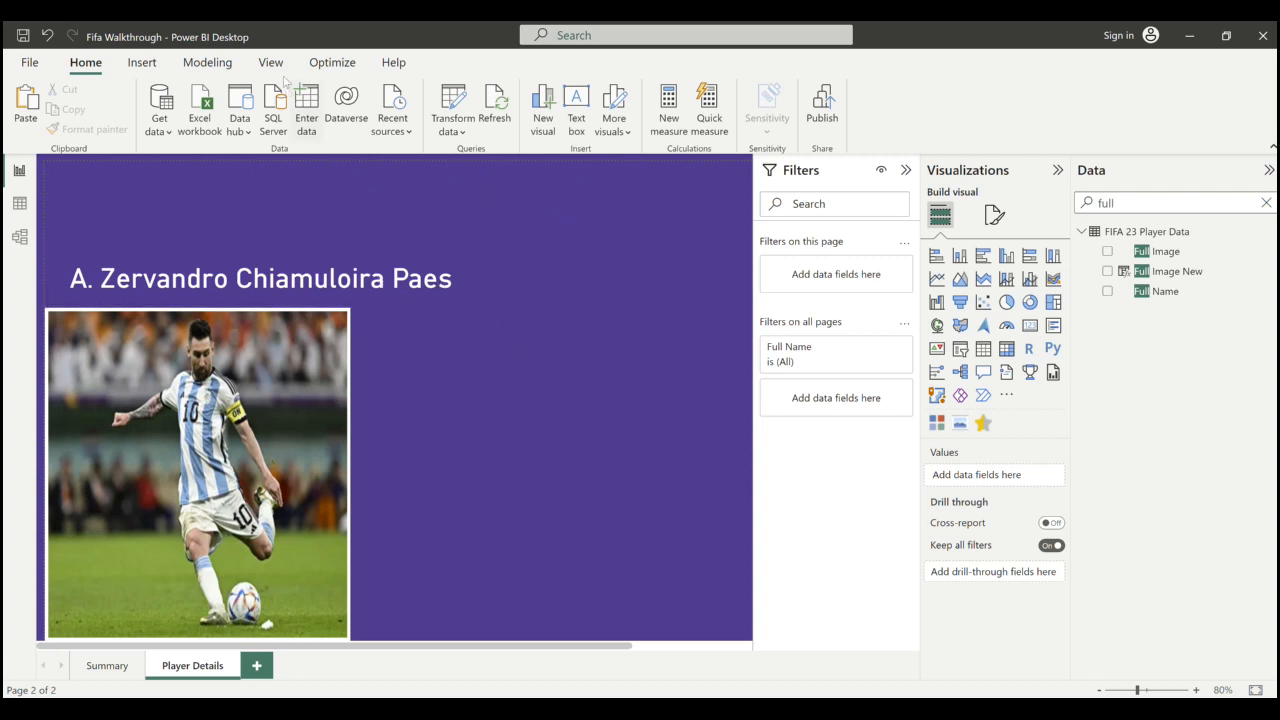
- Insert a text box reading "Player Details" on the Player Details page
{"action": "left_click", "coordinate": [142, 64]}
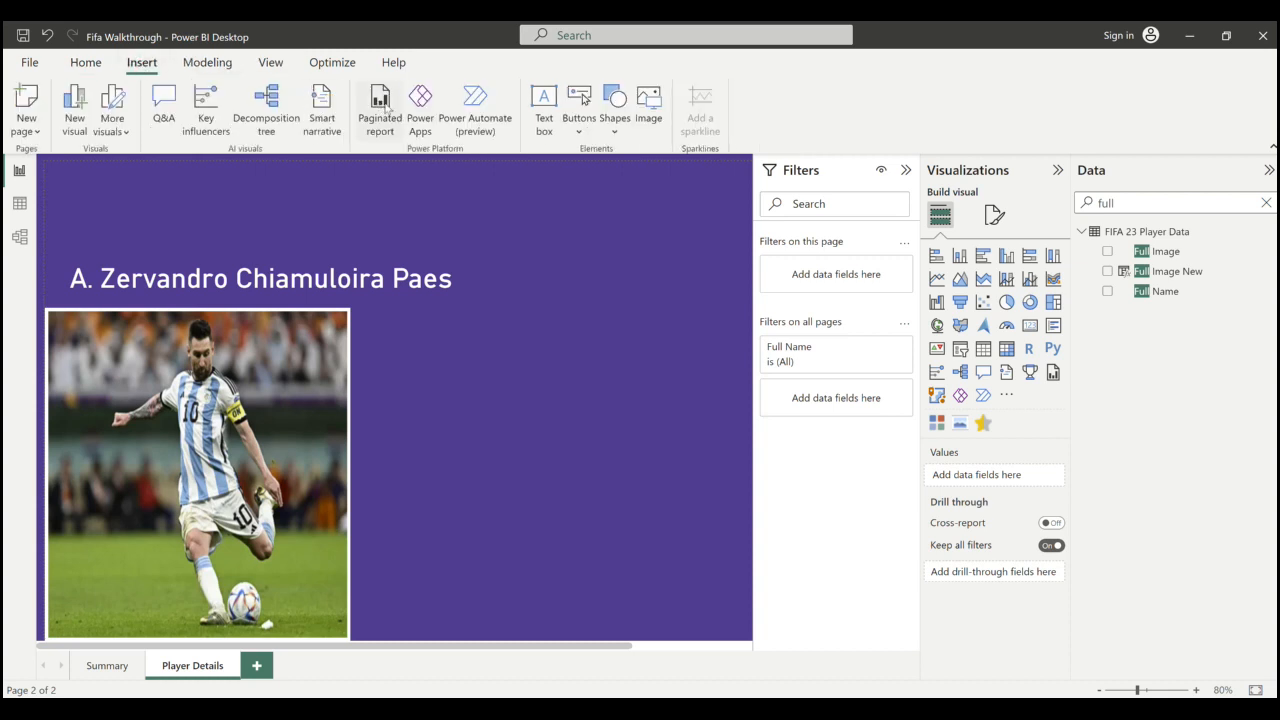
{"action": "left_click", "coordinate": [553, 118]}
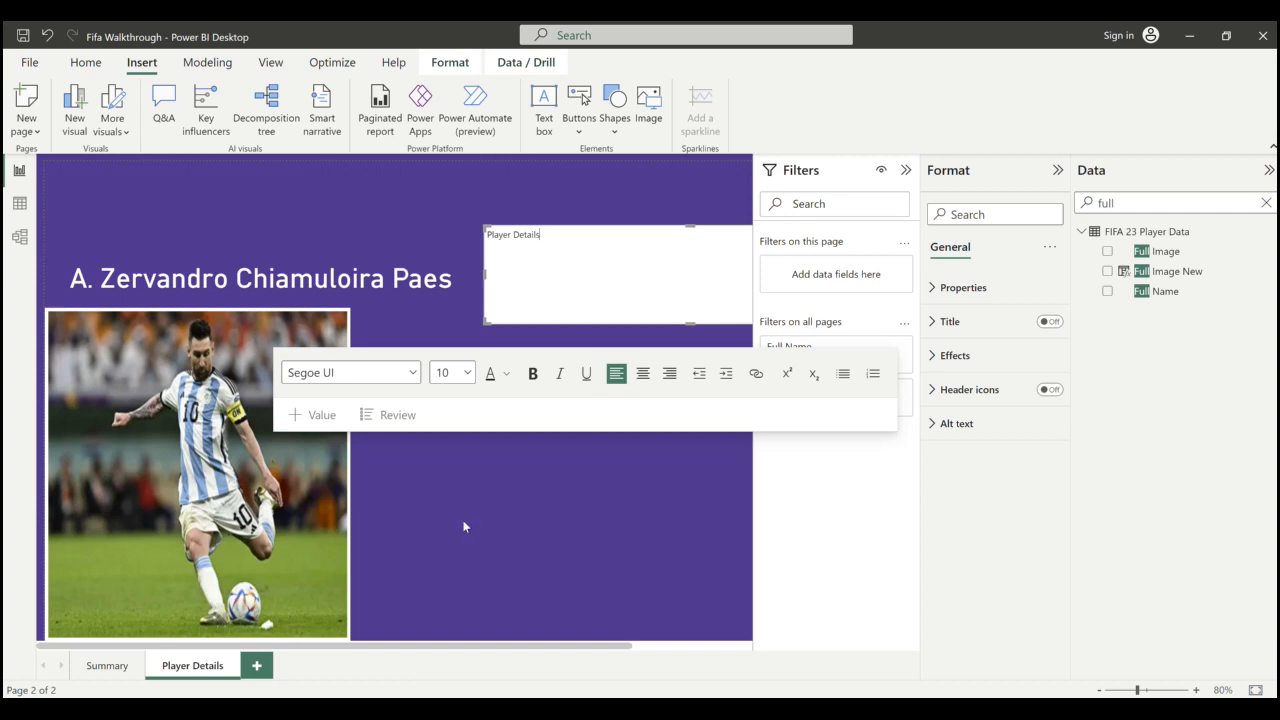
- Check the Player Details page in the Fifa 23 Player Research report and return to the Fifa Walkthrough report
{"action": "mouse_move", "coordinate": [805, 712]}
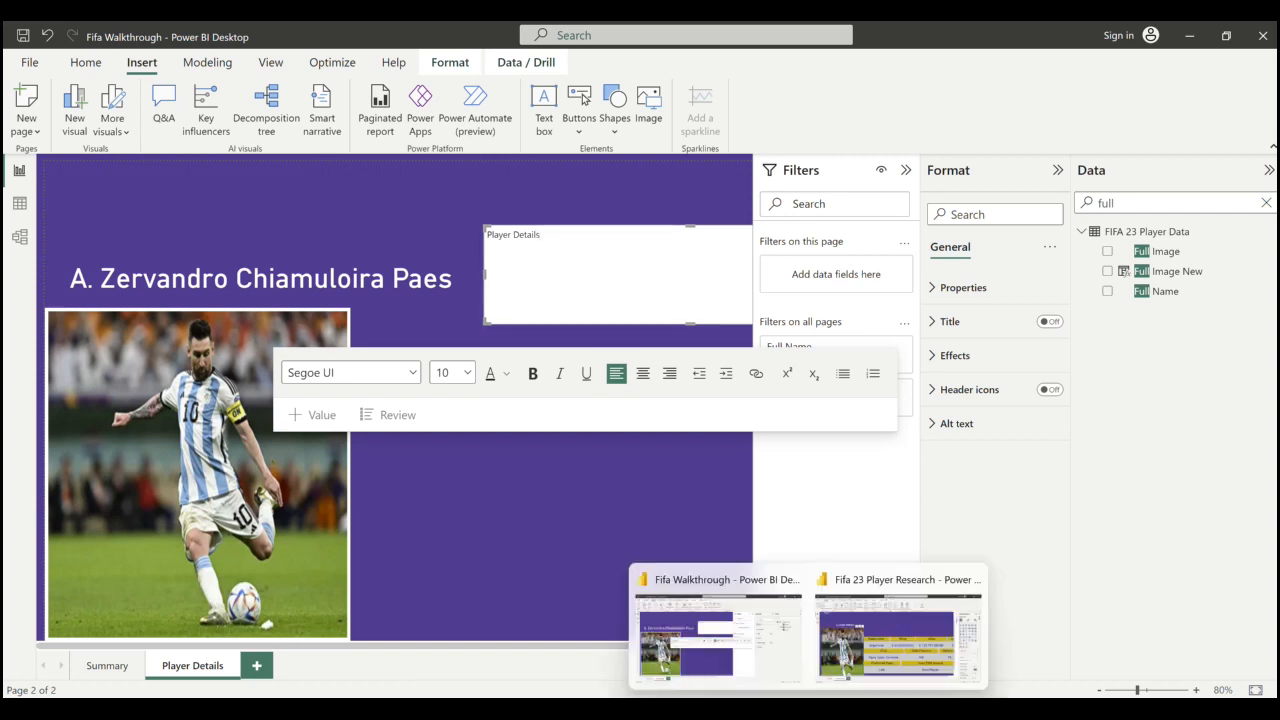
{"action": "left_click", "coordinate": [870, 655]}
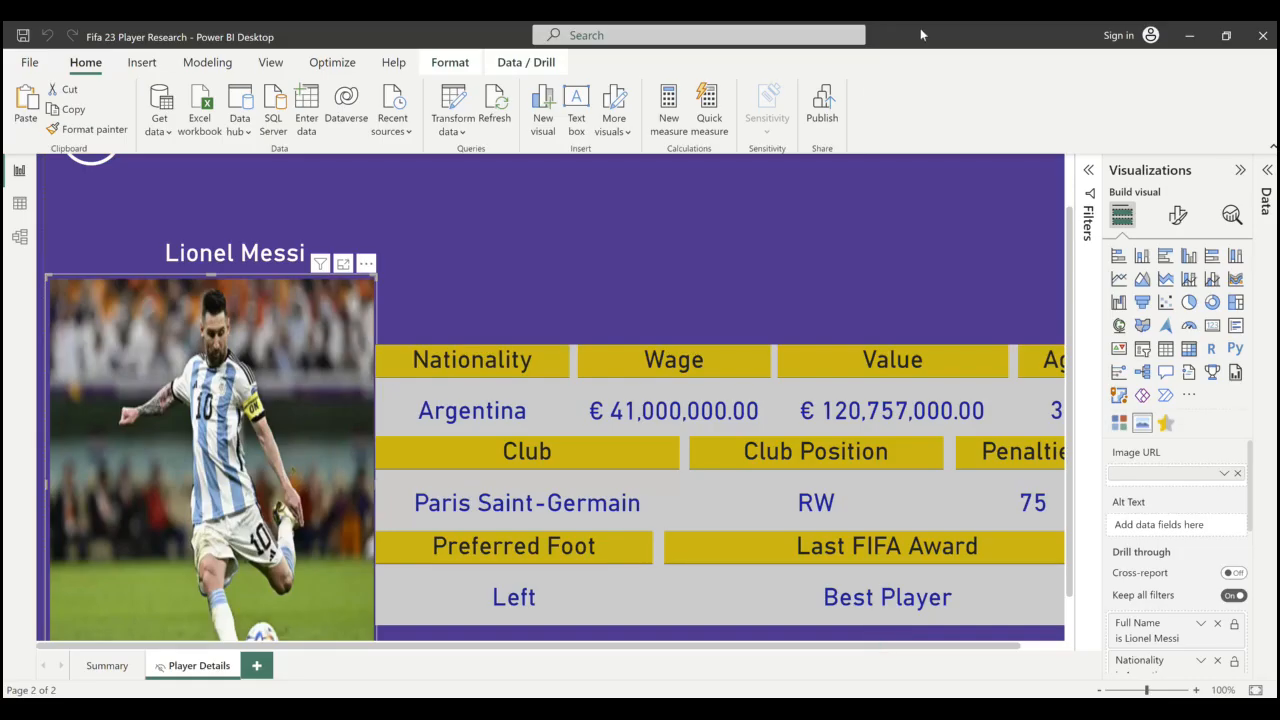
{"action": "left_click_drag", "start_coordinate": [920, 28], "coordinate": [1029, 8]}
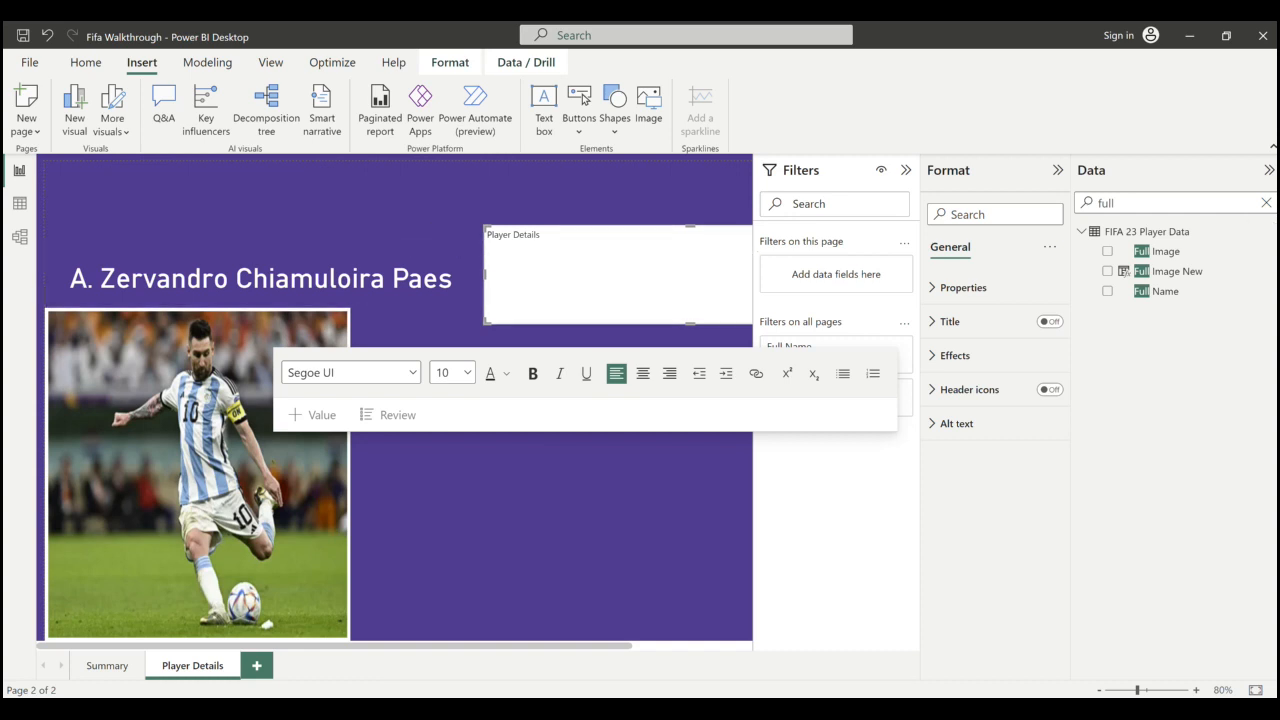
- Move the text box up and toward the page's left, and make its "Player Details" text bold at font size 28
{"action": "left_click_drag", "start_coordinate": [543, 232], "coordinate": [383, 228]}
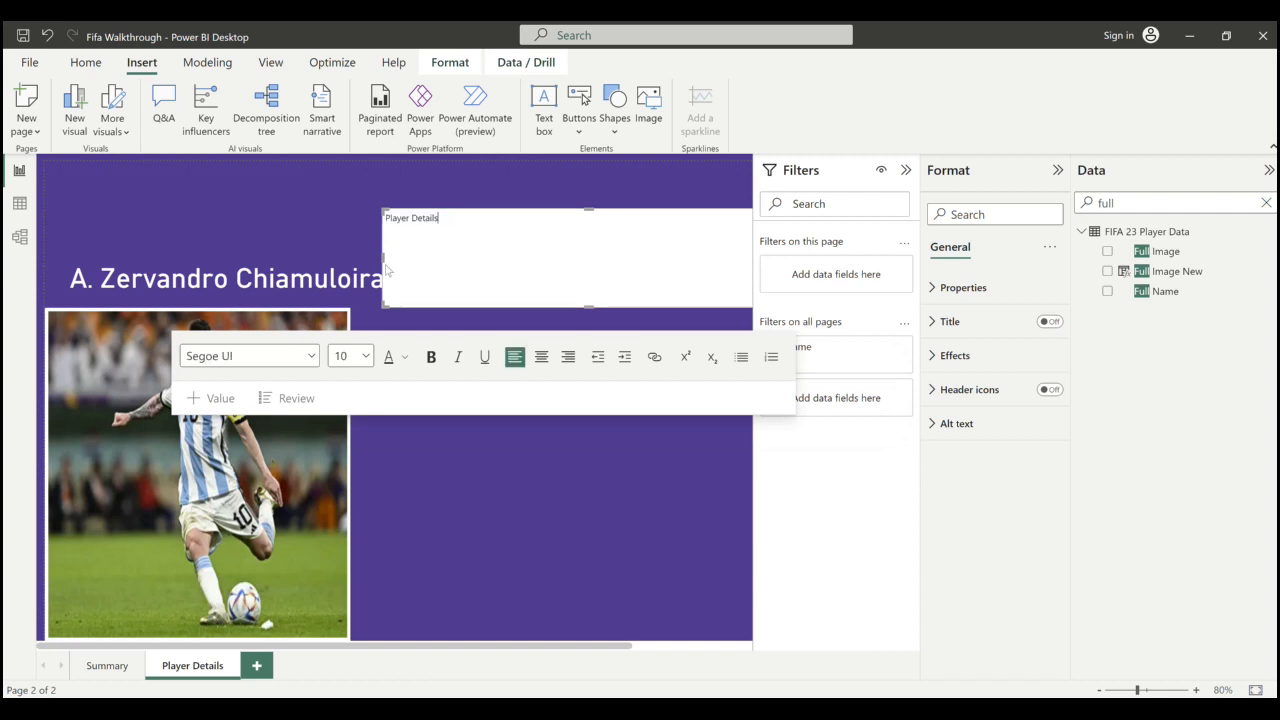
{"action": "left_click", "coordinate": [433, 362]}
{"action": "left_click_drag", "start_coordinate": [451, 220], "coordinate": [390, 218]}
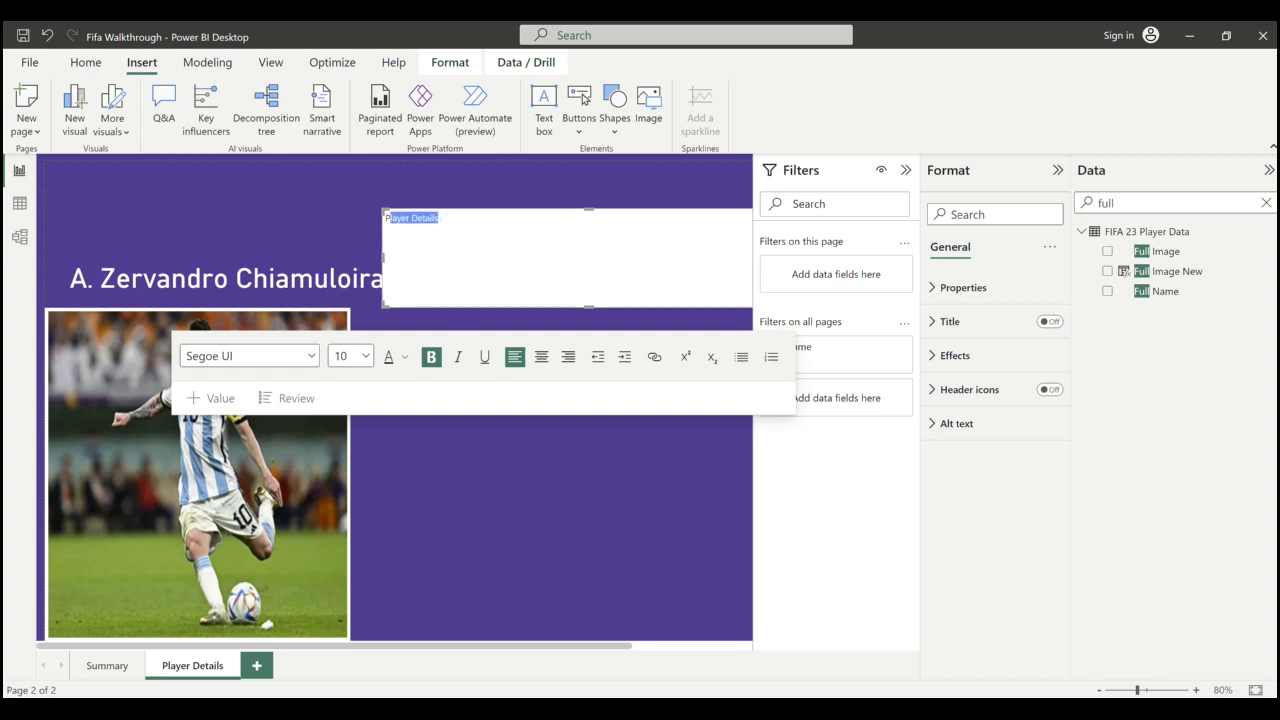
{"action": "left_click", "coordinate": [433, 362]}
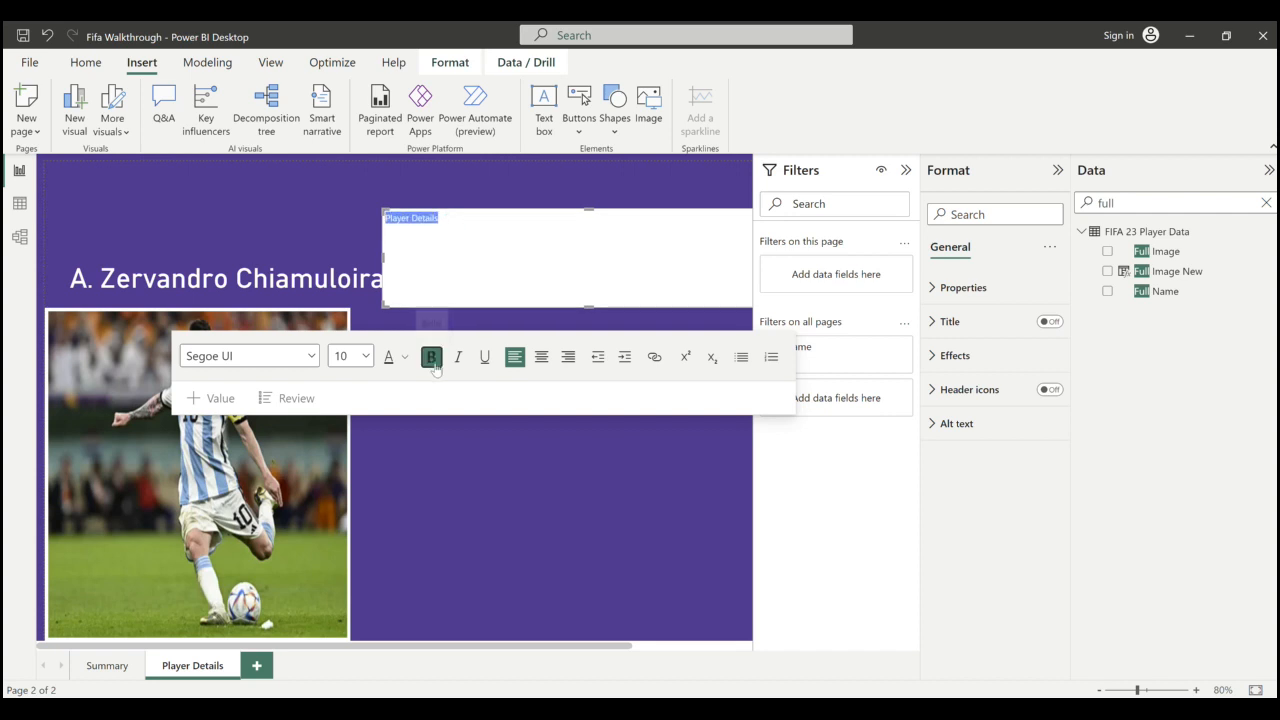
{"action": "left_click", "coordinate": [352, 357]}
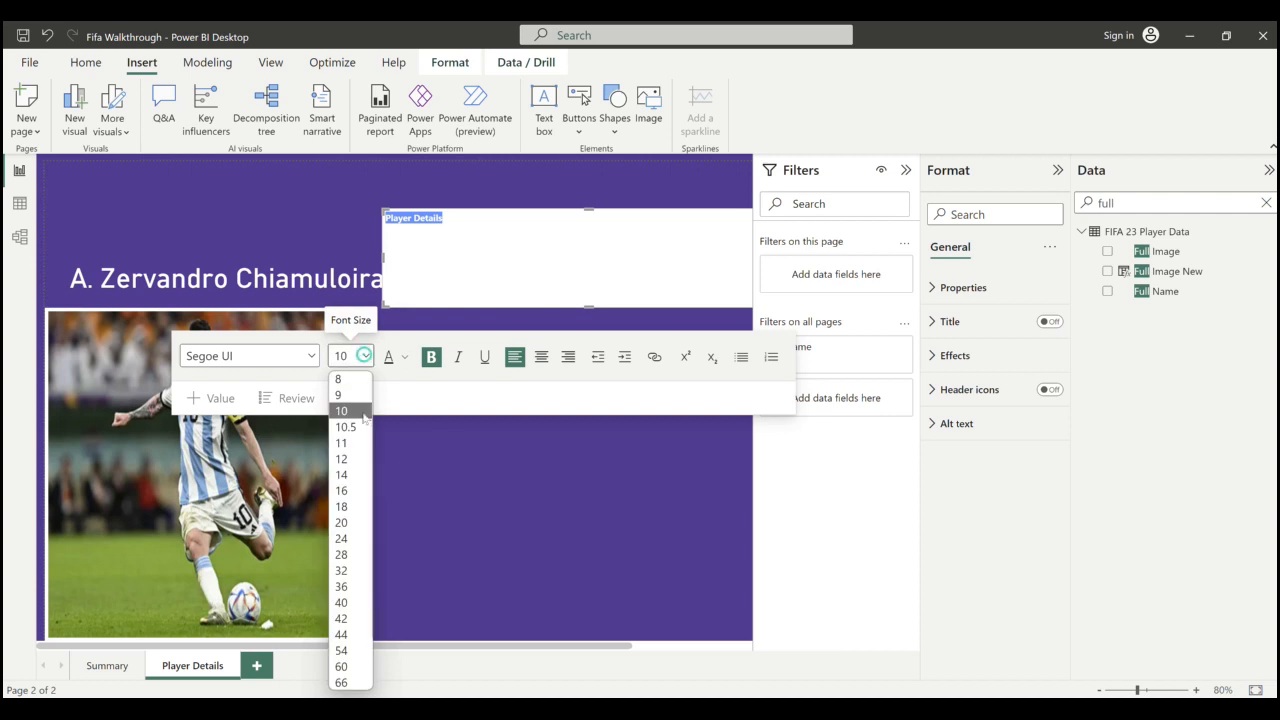
{"action": "left_click", "coordinate": [341, 522]}
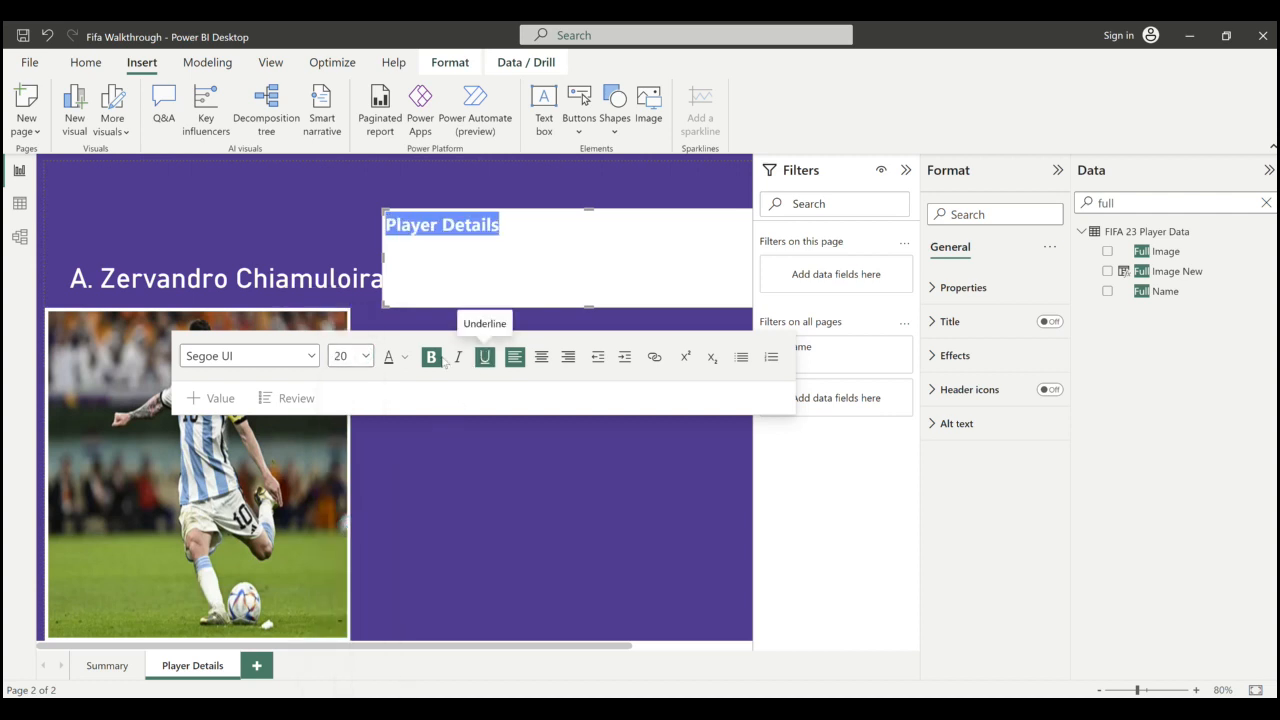
{"action": "left_click", "coordinate": [365, 356]}
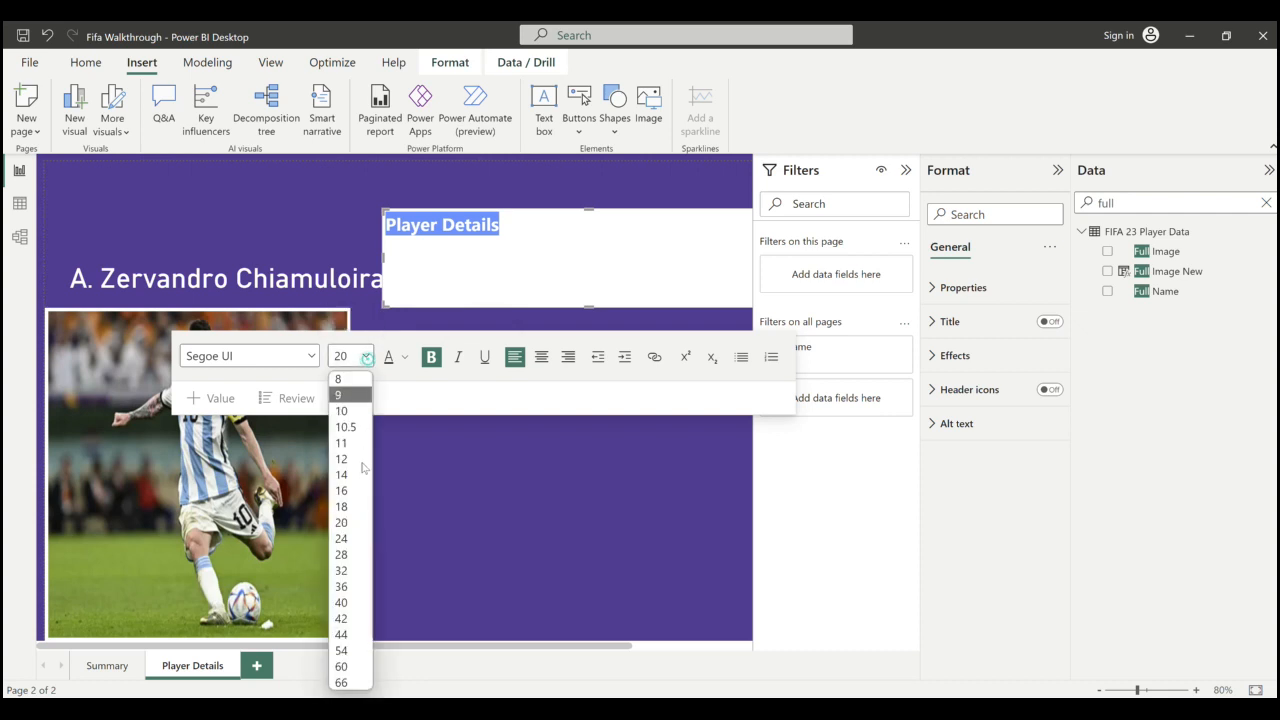
{"action": "left_click", "coordinate": [341, 555]}
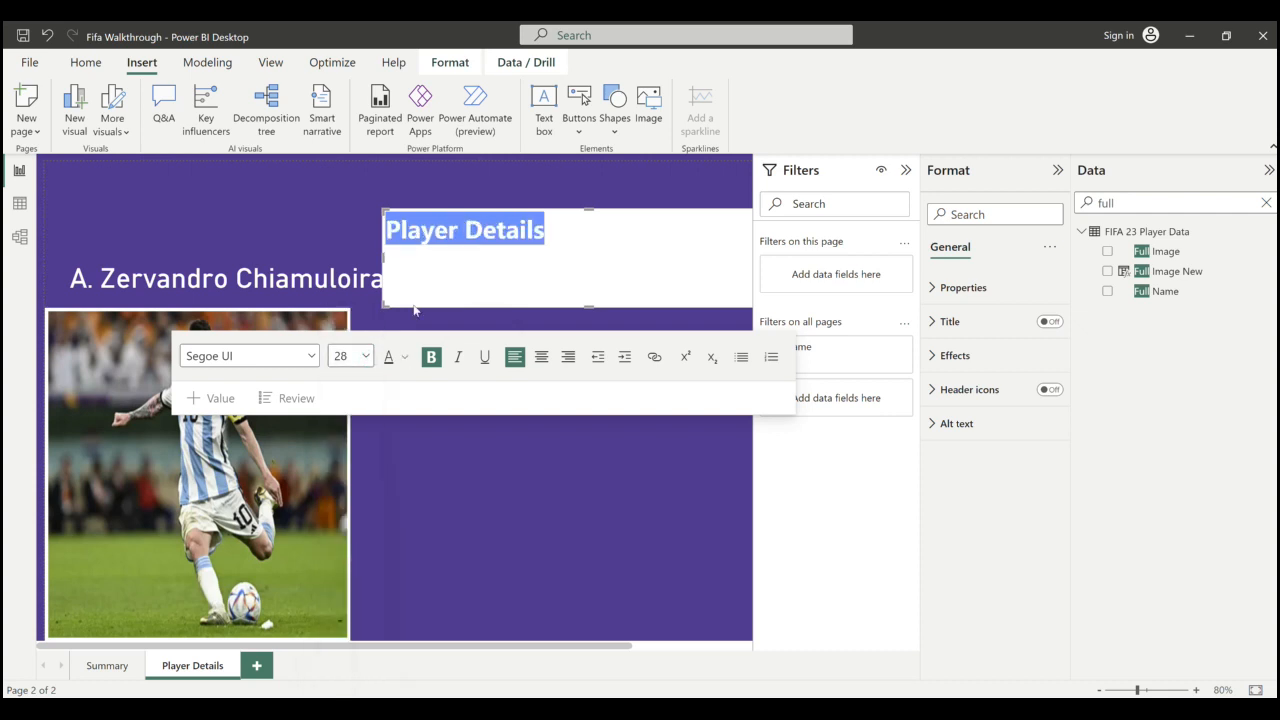
- Color the "Player Details" heading text white and turn off the text box's background
{"action": "left_click", "coordinate": [403, 356]}
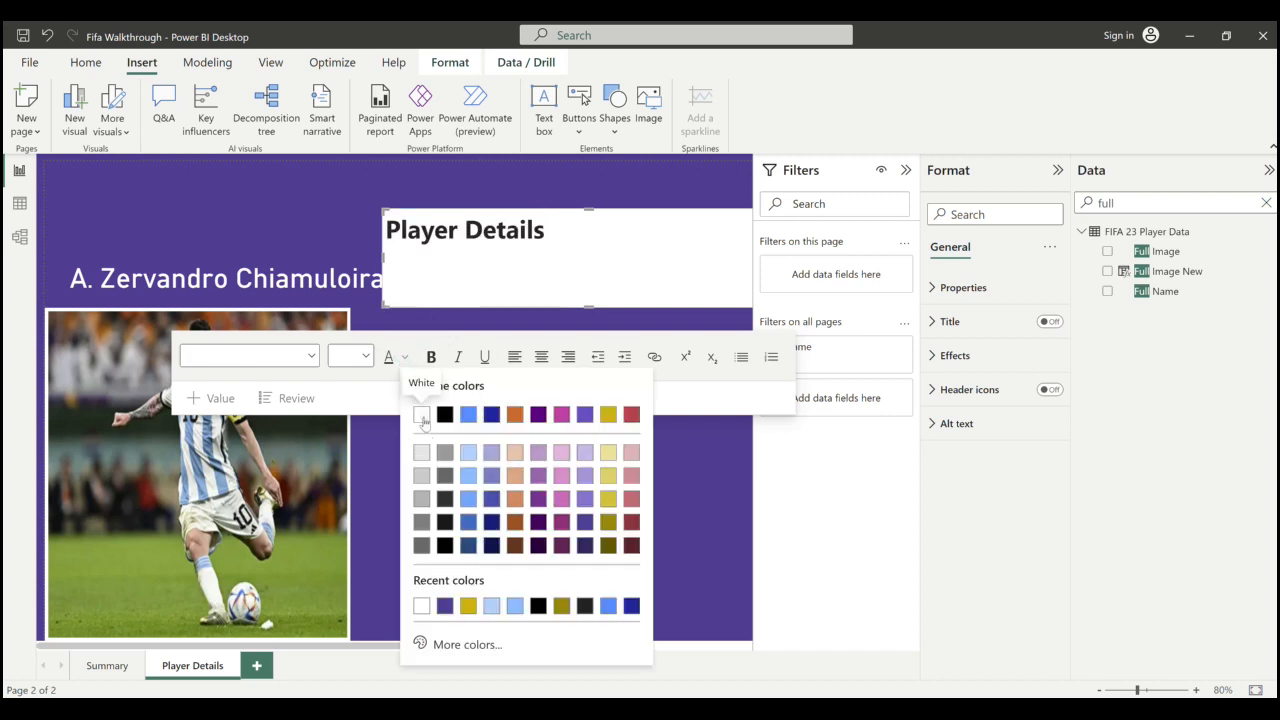
{"action": "left_click", "coordinate": [422, 416]}
{"action": "left_click", "coordinate": [537, 451]}
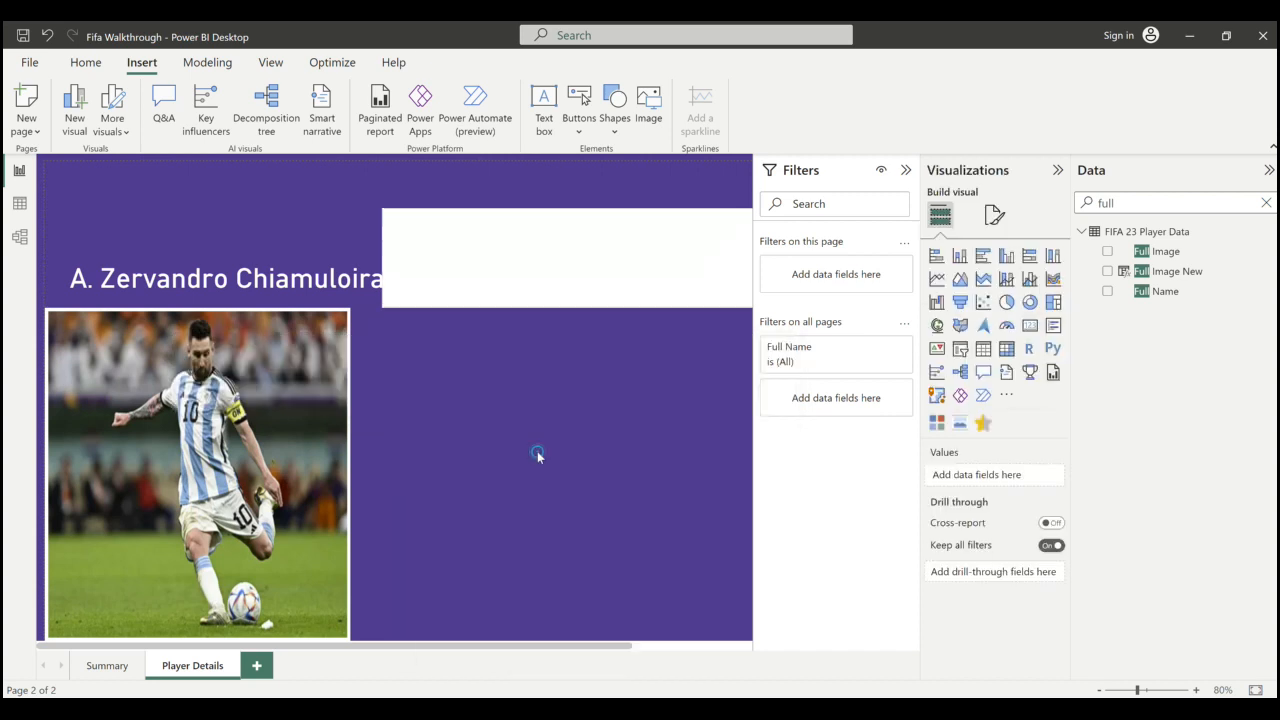
{"action": "left_click", "coordinate": [577, 278]}
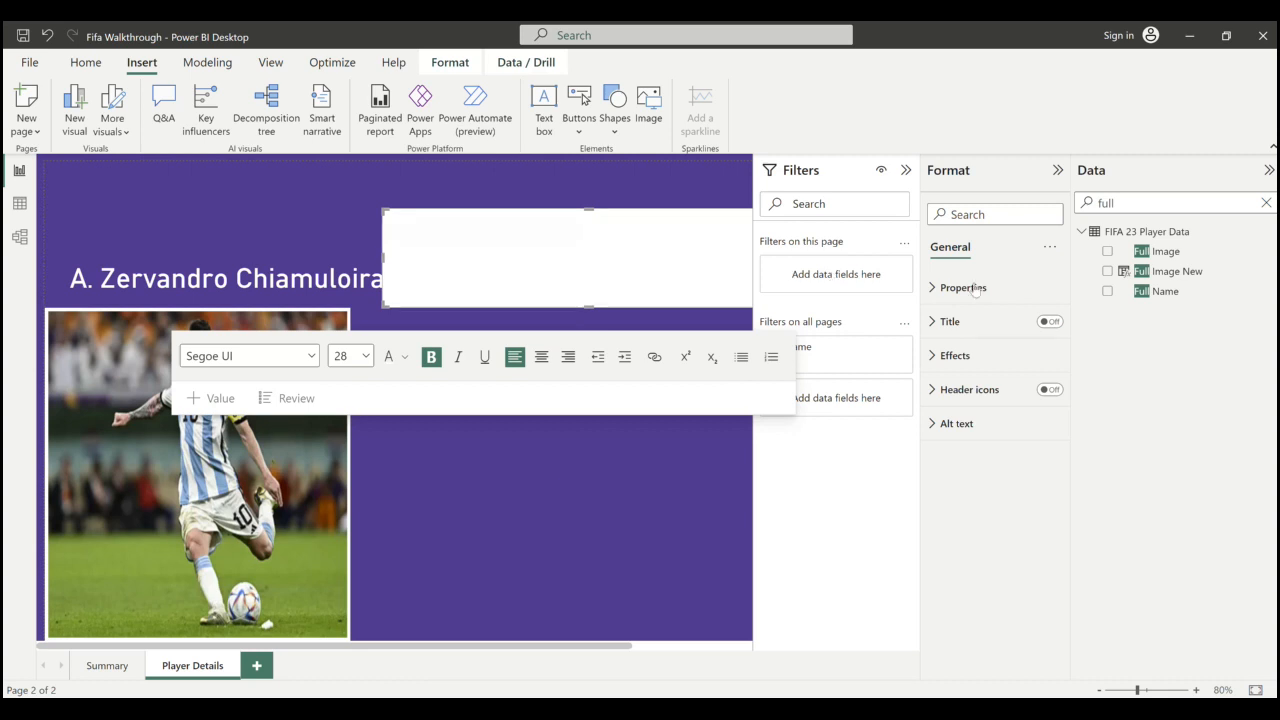
{"action": "left_click", "coordinate": [955, 356]}
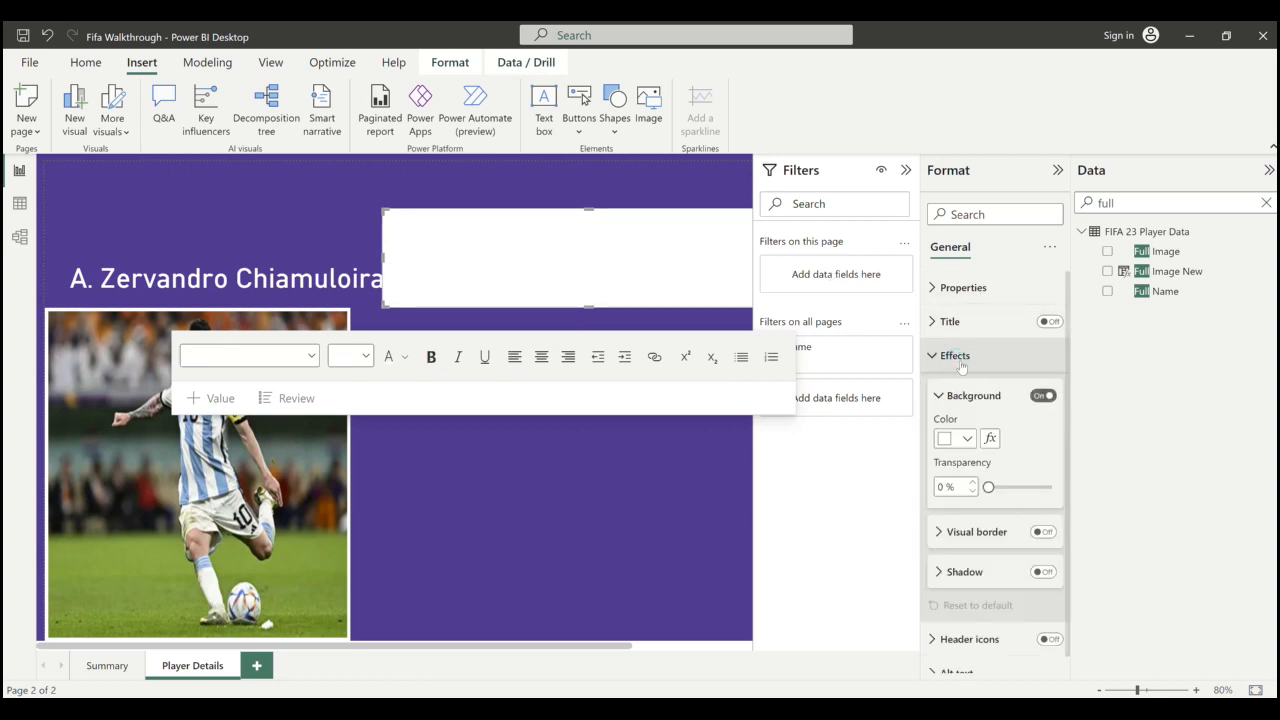
{"action": "left_click", "coordinate": [1042, 397]}
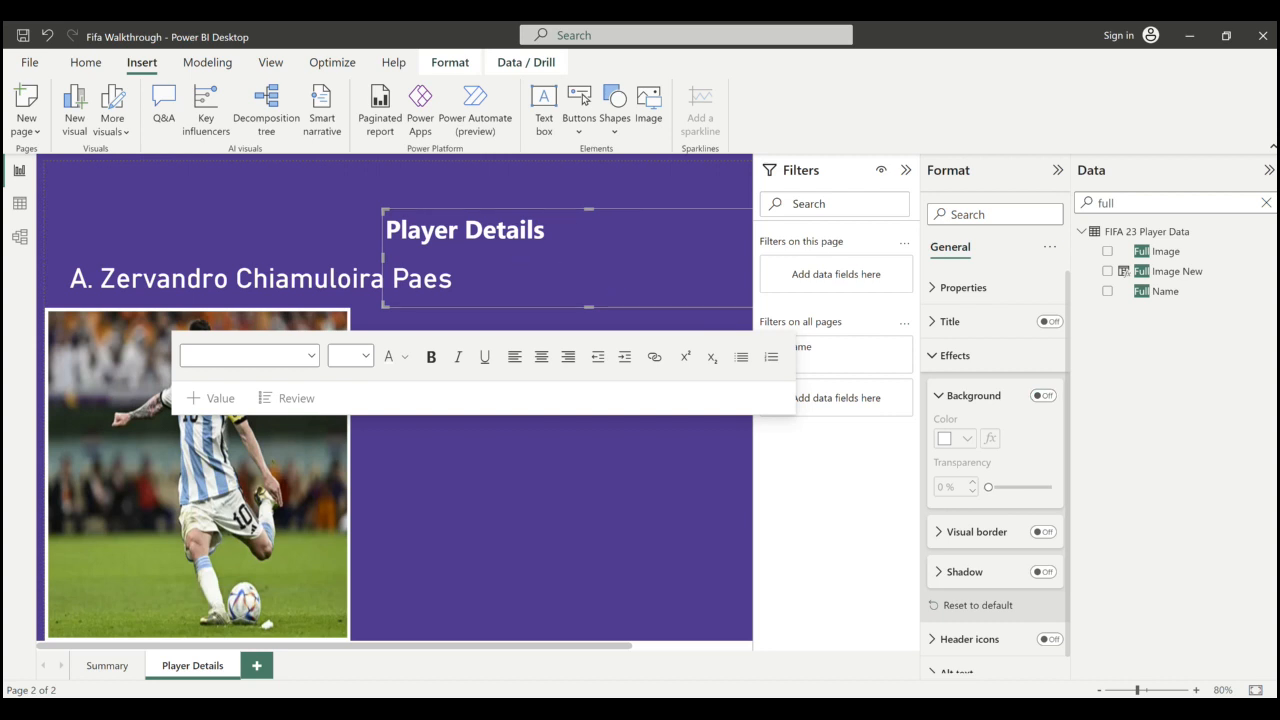
- Move the heading text box to the top of the page and set its font to Segoe (Bold)
{"action": "left_click_drag", "start_coordinate": [559, 210], "coordinate": [517, 144]}
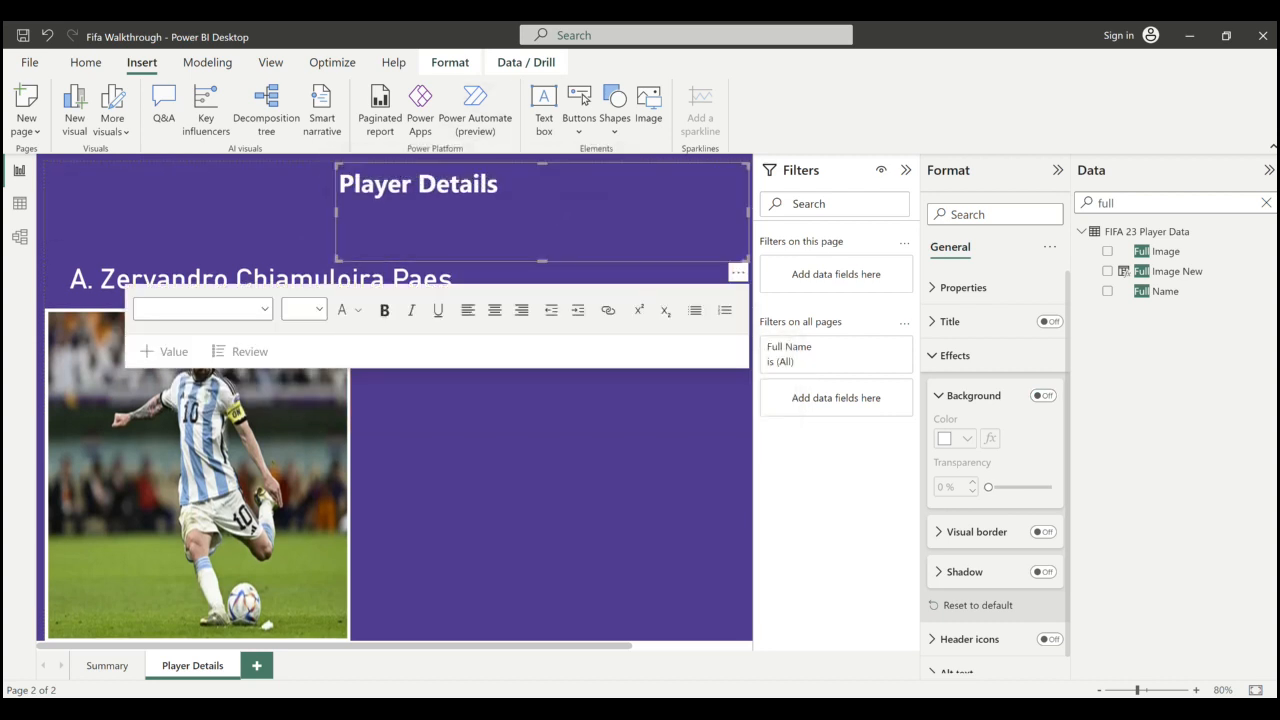
{"action": "left_click_drag", "start_coordinate": [505, 188], "coordinate": [329, 190]}
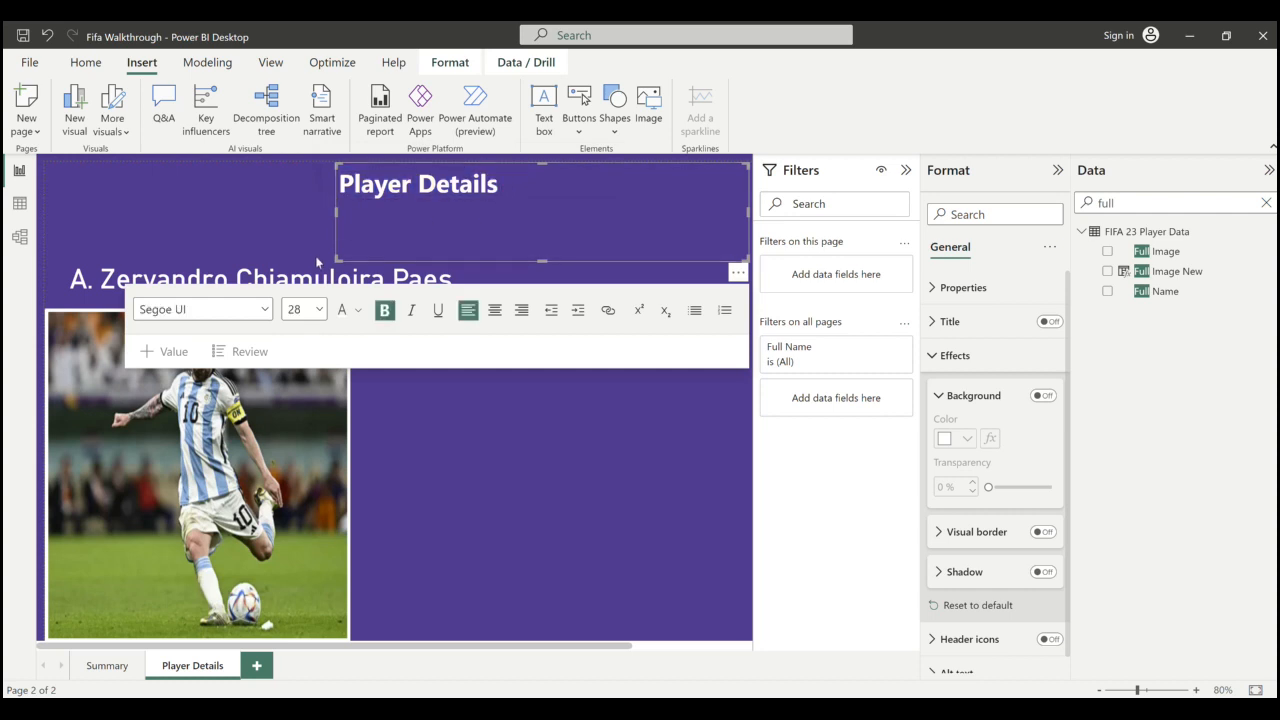
{"action": "left_click", "coordinate": [264, 310]}
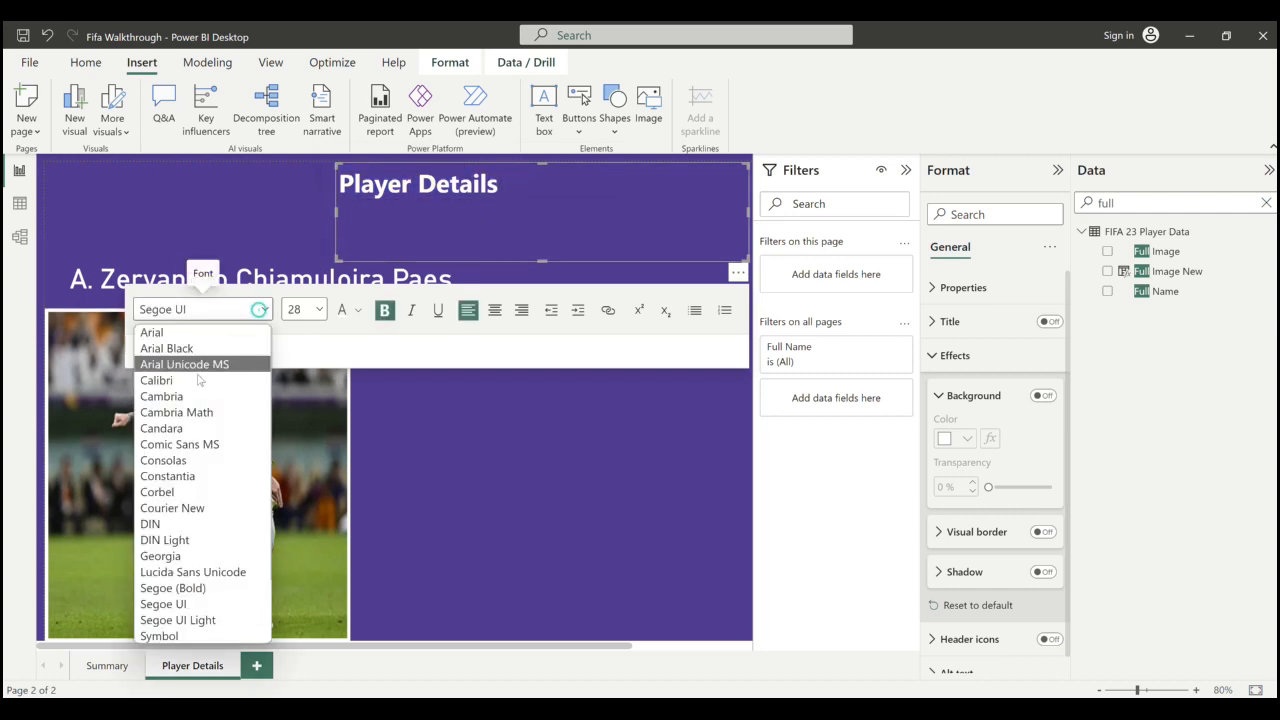
{"action": "left_click", "coordinate": [203, 590]}
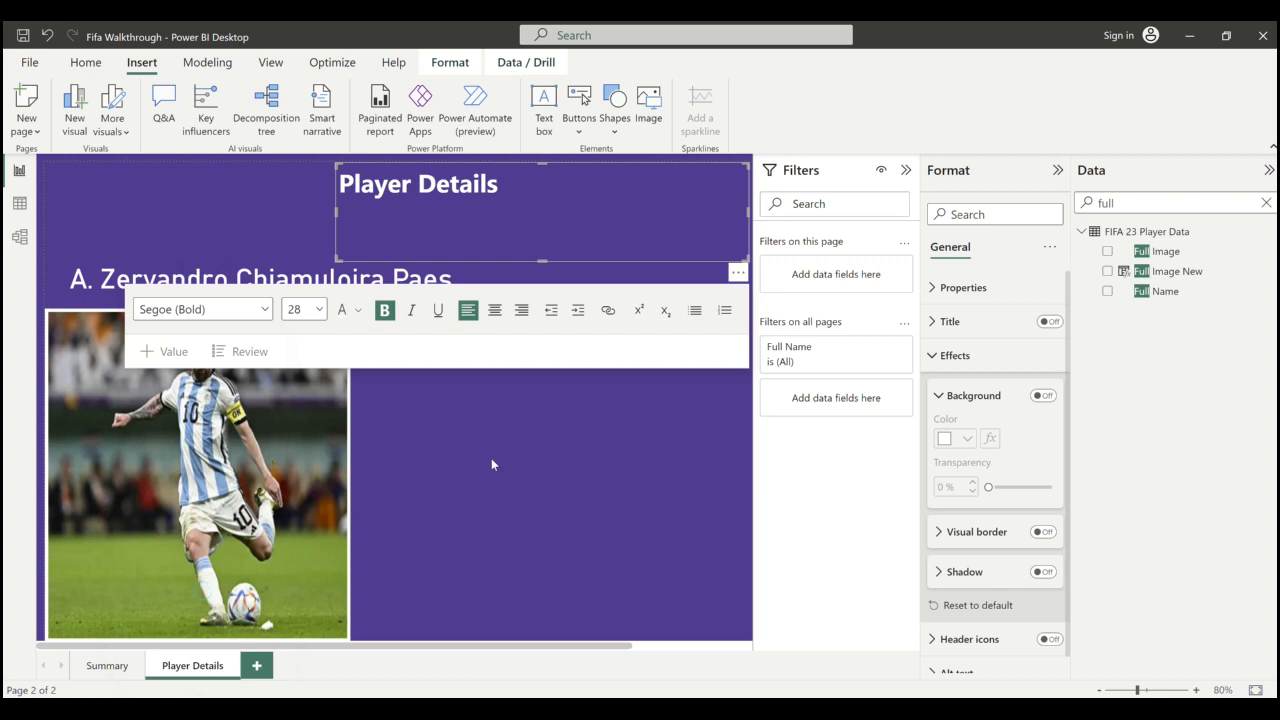
{"action": "left_click", "coordinate": [491, 458]}
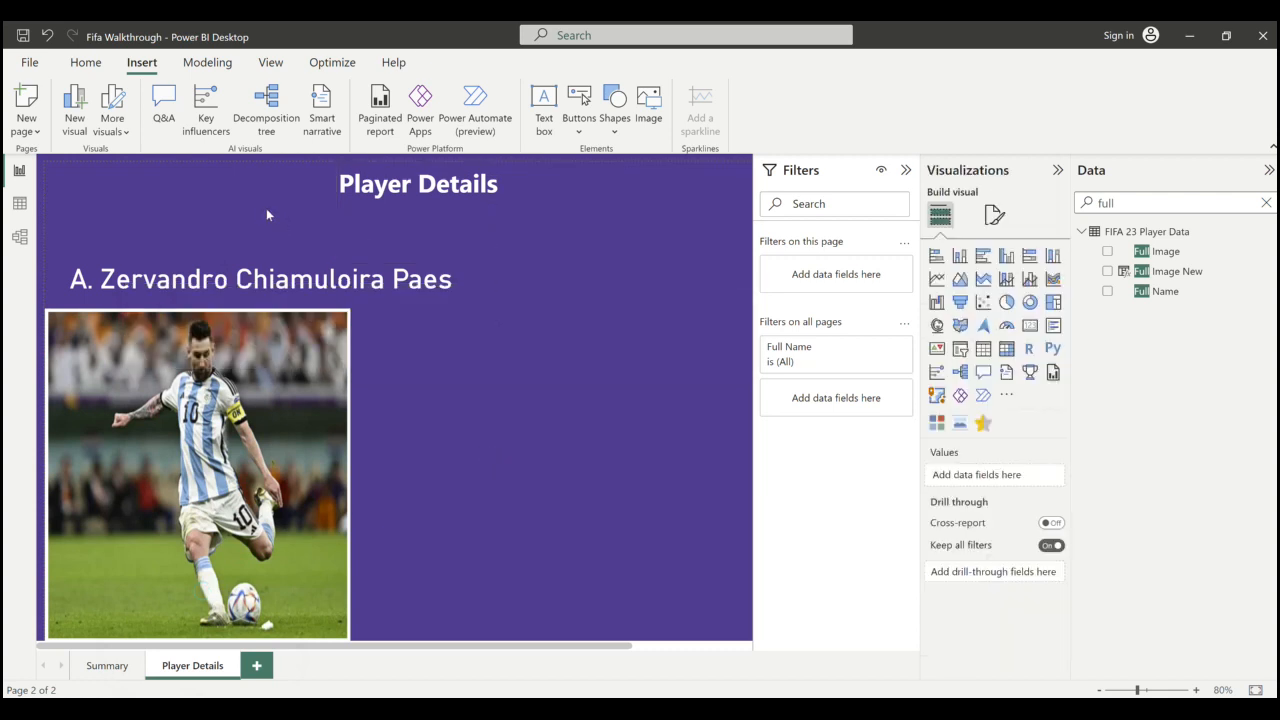
- Align the heading text box to the horizontal center of the page
{"action": "left_click", "coordinate": [410, 178]}
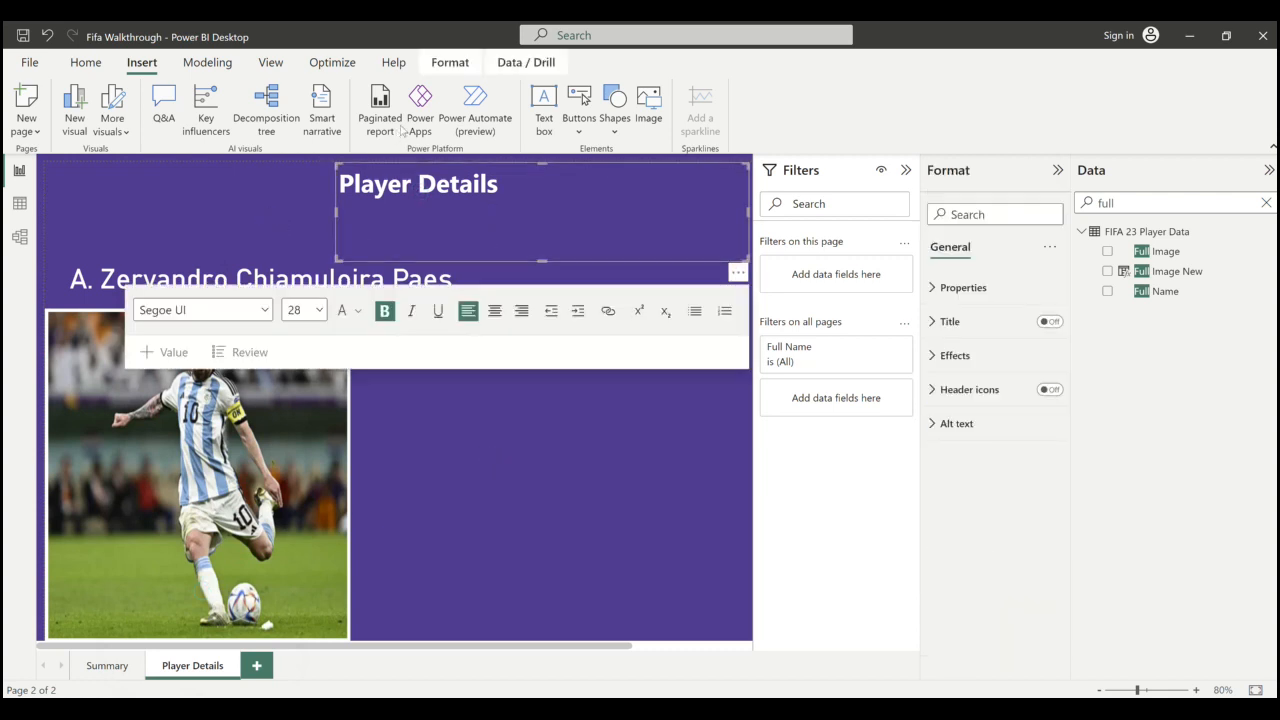
{"action": "left_click", "coordinate": [449, 62]}
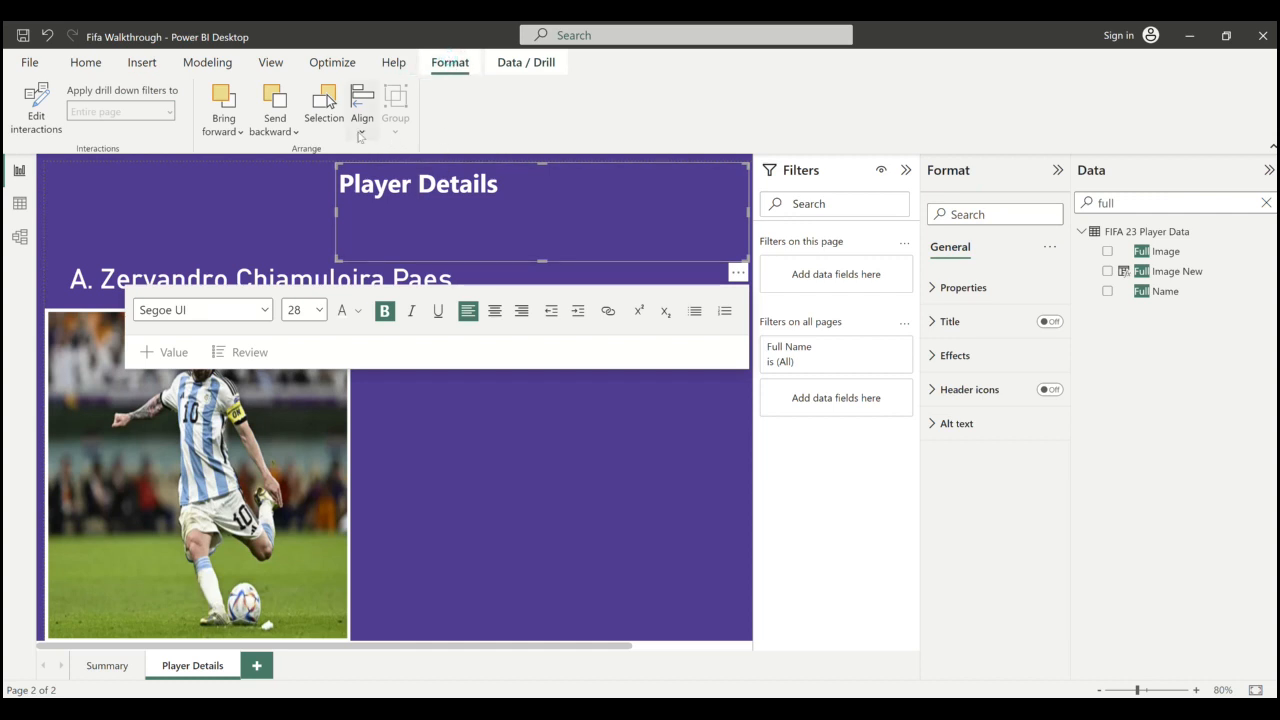
{"action": "left_click", "coordinate": [361, 125]}
{"action": "left_click", "coordinate": [405, 177]}
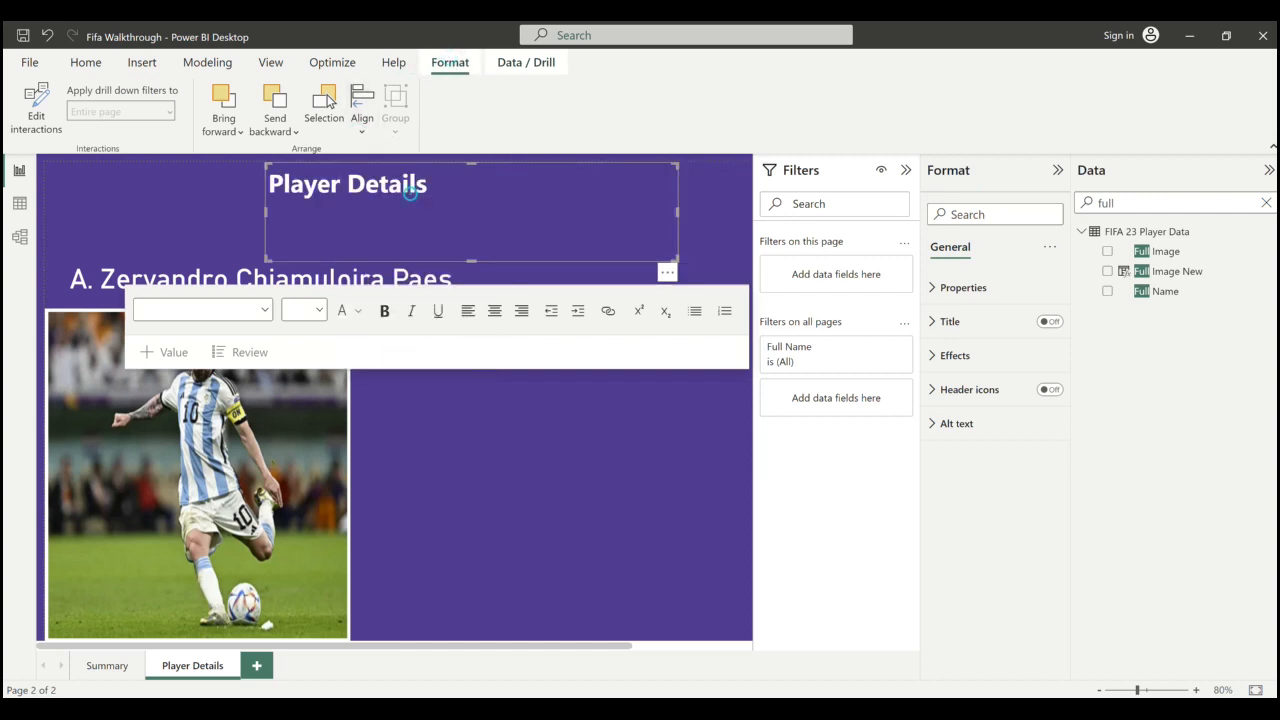
{"action": "left_click", "coordinate": [558, 419]}
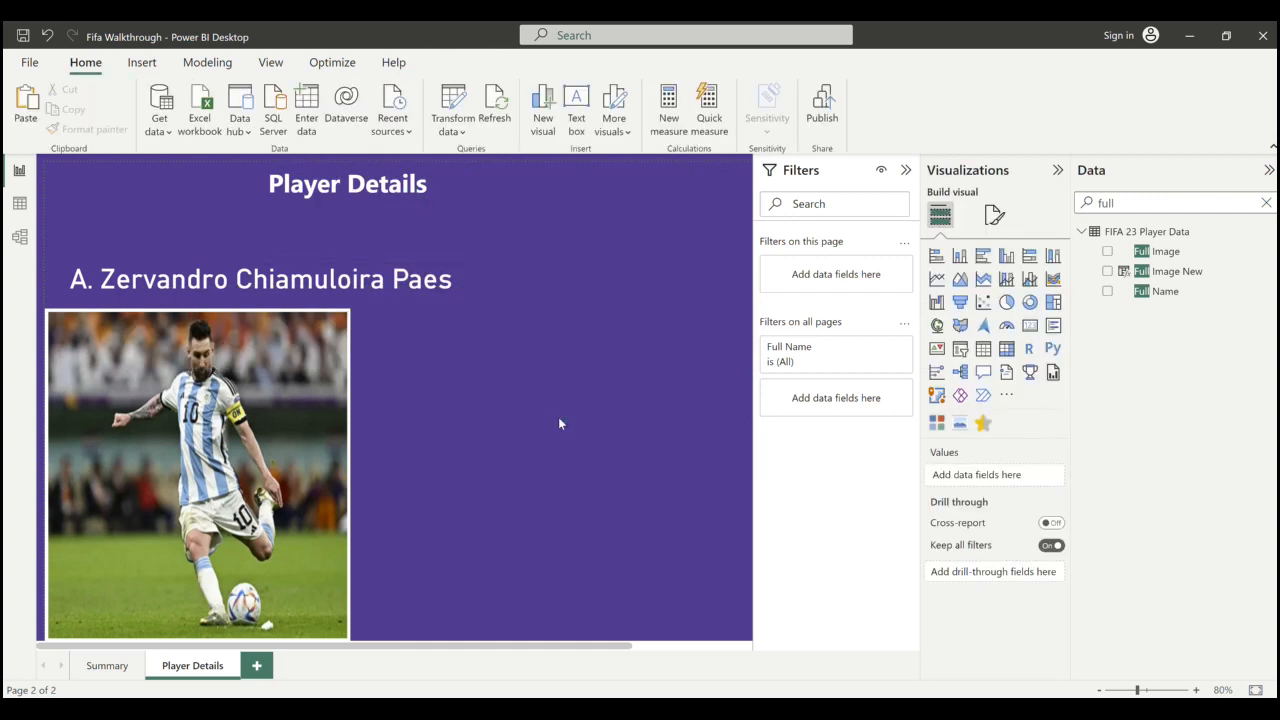
{"action": "left_click", "coordinate": [412, 190]}
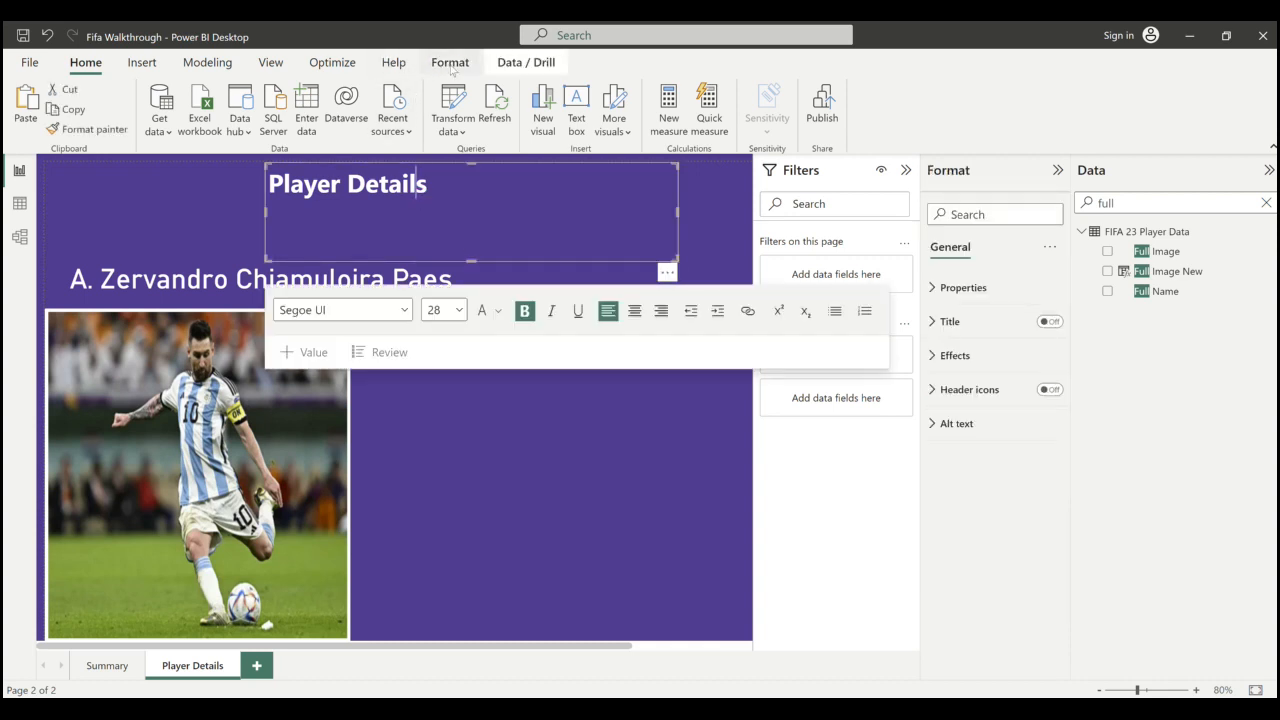
{"action": "left_click", "coordinate": [434, 66]}
{"action": "left_click", "coordinate": [368, 118]}
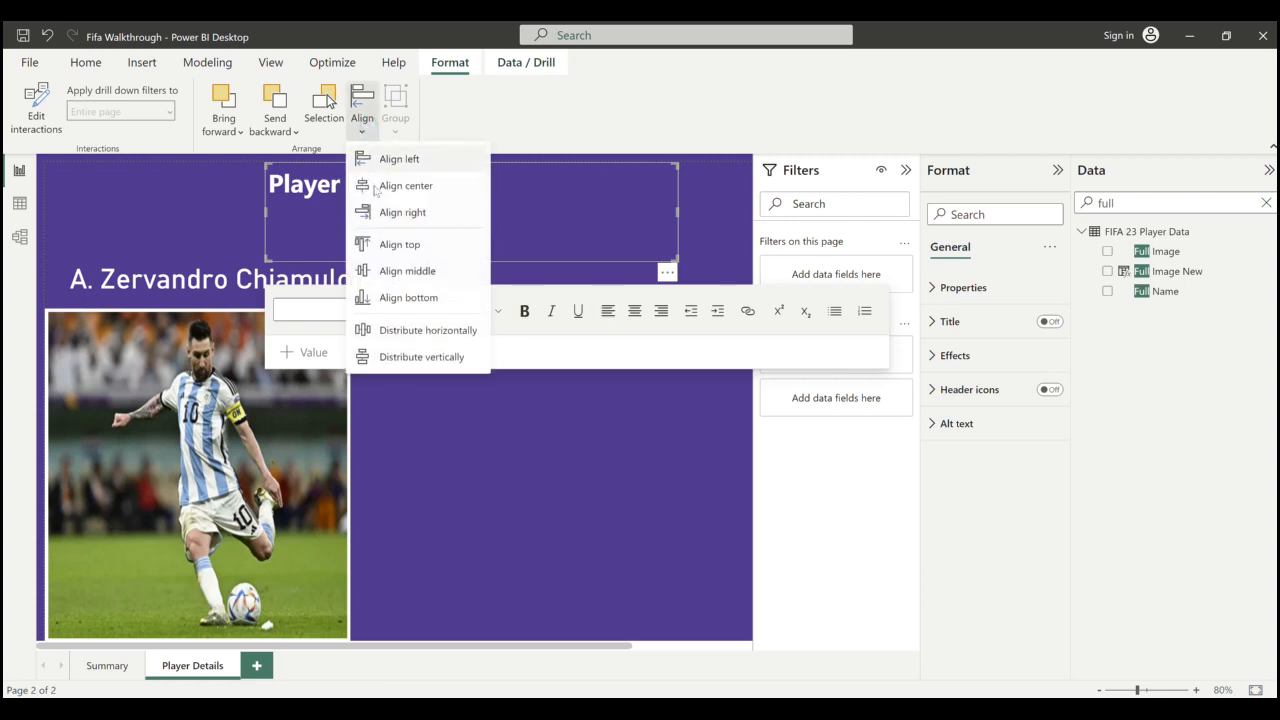
{"action": "left_click", "coordinate": [400, 186]}
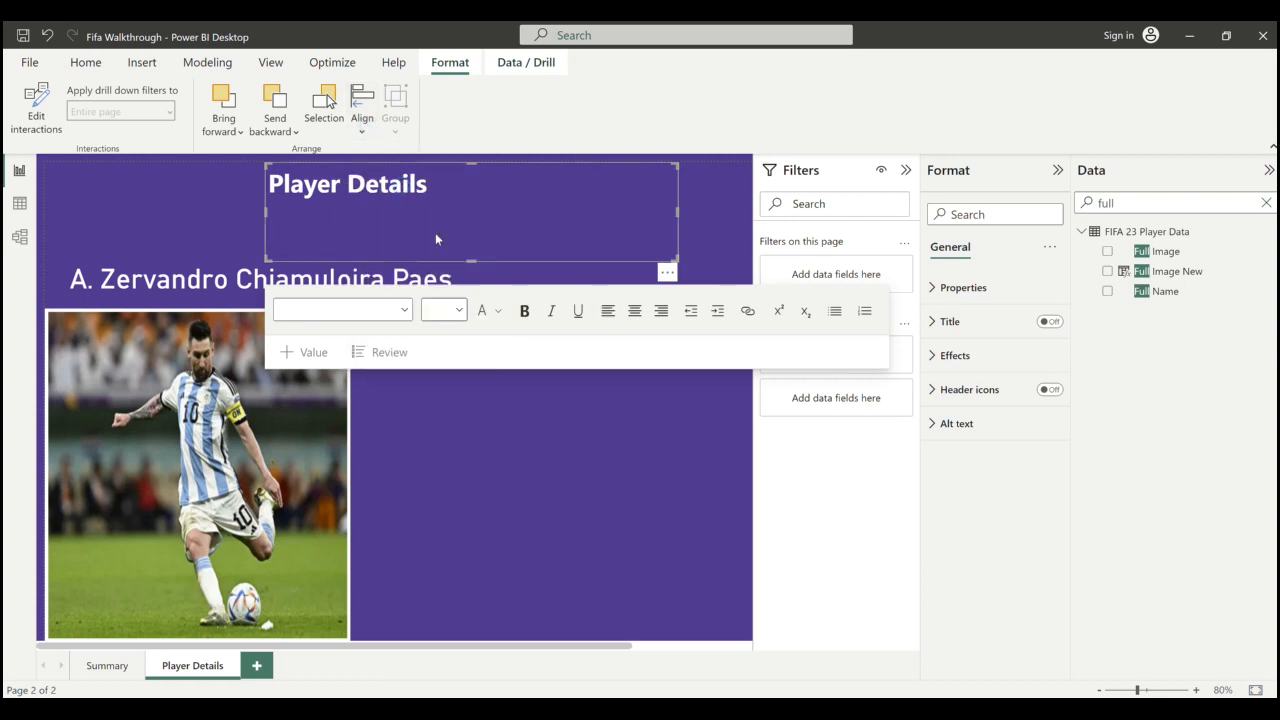
- Center the "Player Details" text within its text box
{"action": "left_click", "coordinate": [633, 313]}
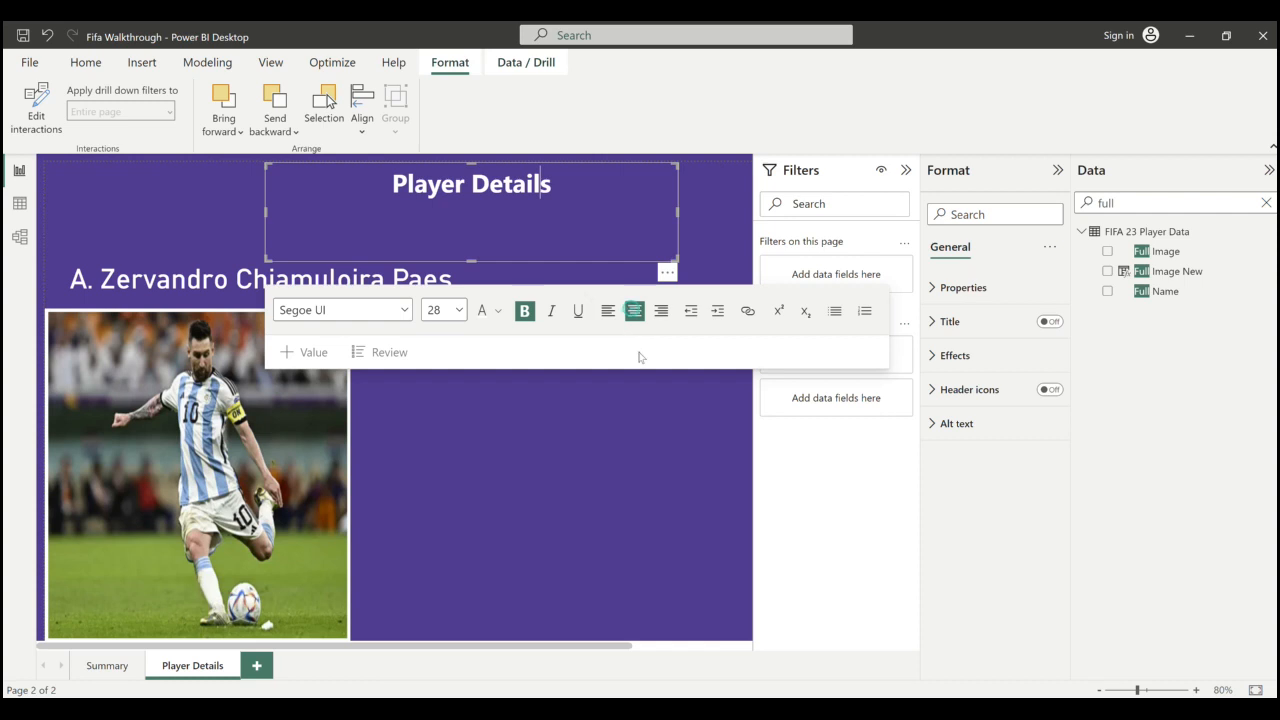
{"action": "left_click", "coordinate": [607, 313]}
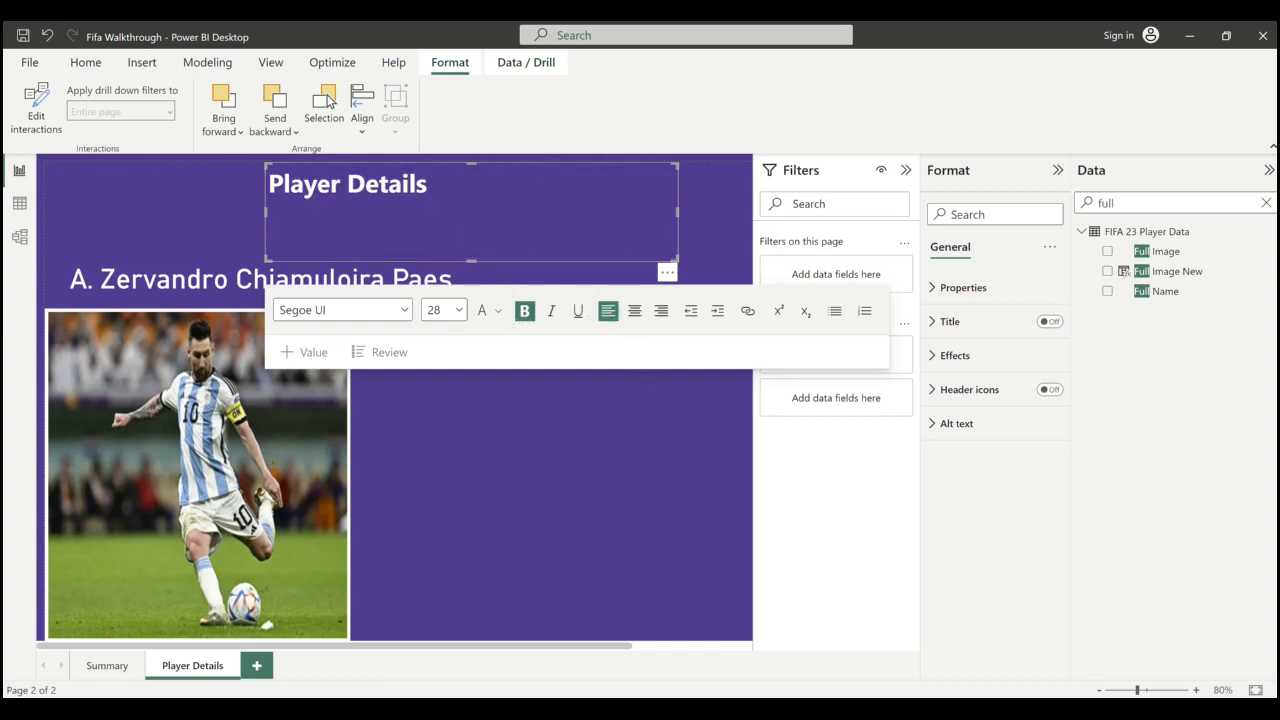
{"action": "key", "text": "shift+Left"}
{"action": "key", "text": "shift+Left"}
{"action": "key", "text": "shift+Left"}
{"action": "key", "text": "shift+Left"}
{"action": "key", "text": "shift+Left"}
{"action": "key", "text": "shift+Left"}
{"action": "key", "text": "shift+Left"}
{"action": "key", "text": "shift+Left"}
{"action": "key", "text": "shift+Left"}
{"action": "key", "text": "shift+Left"}
{"action": "key", "text": "shift+Left"}
{"action": "key", "text": "shift+Left"}
{"action": "key", "text": "shift+Left"}
{"action": "key", "text": "shift+Left"}
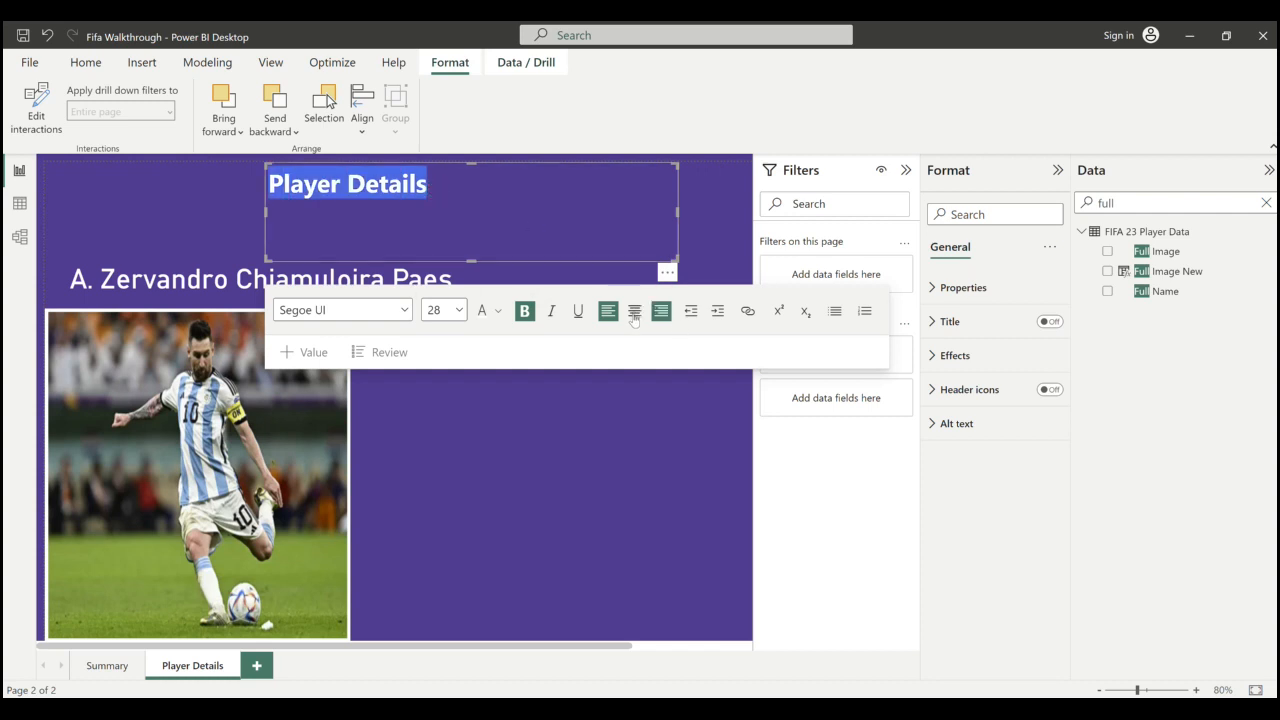
{"action": "left_click", "coordinate": [633, 312]}
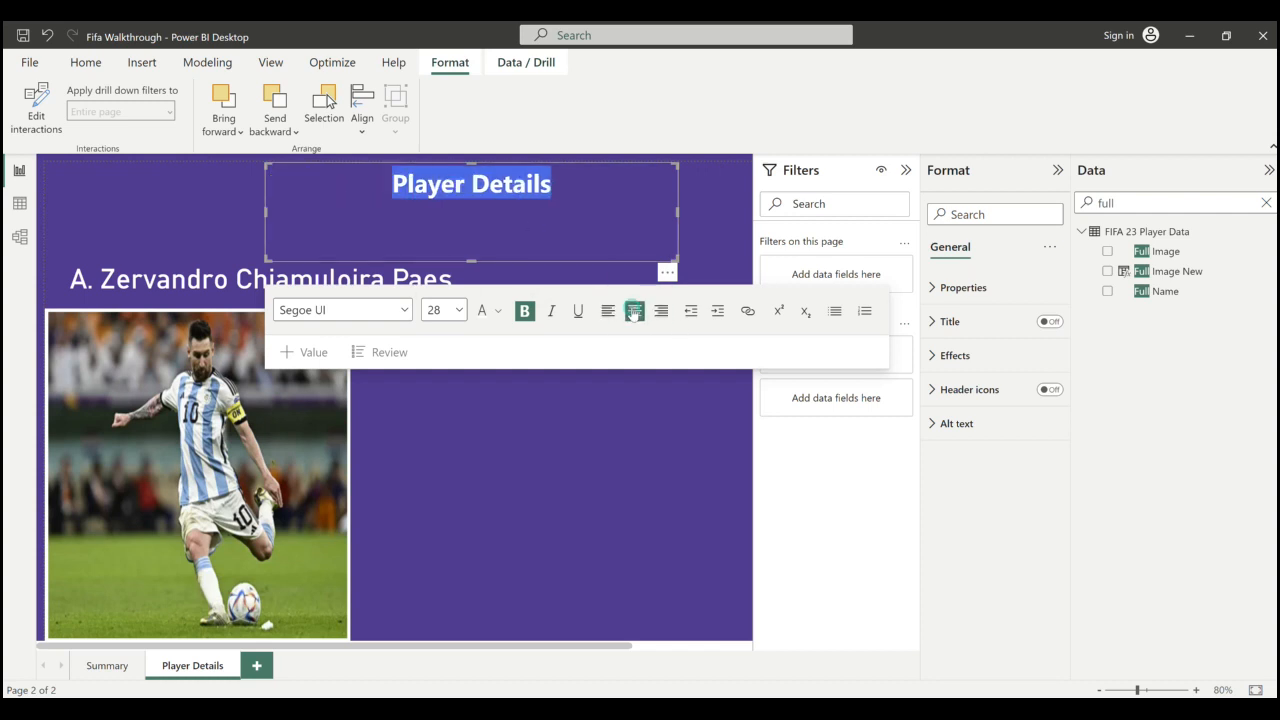
{"action": "left_click", "coordinate": [585, 393]}
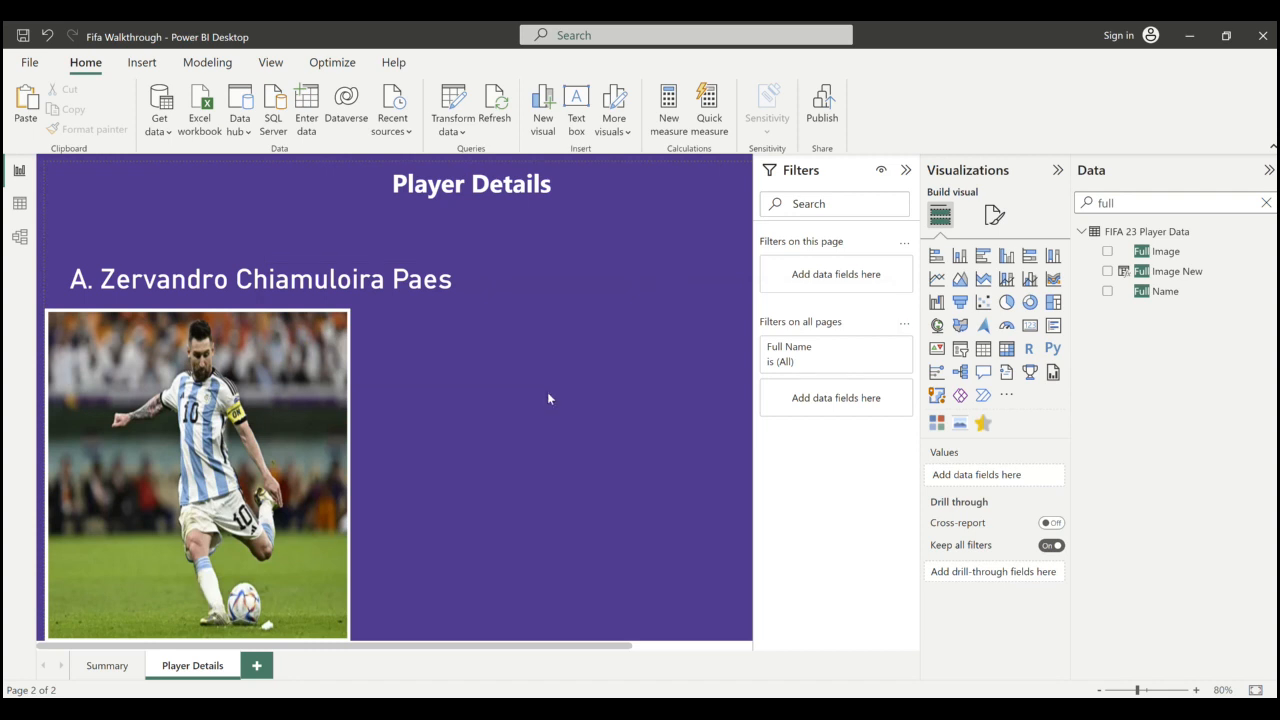
- Reduce the height of the "Player Details" heading text box so it fits closely around the text
{"action": "left_click", "coordinate": [456, 254]}
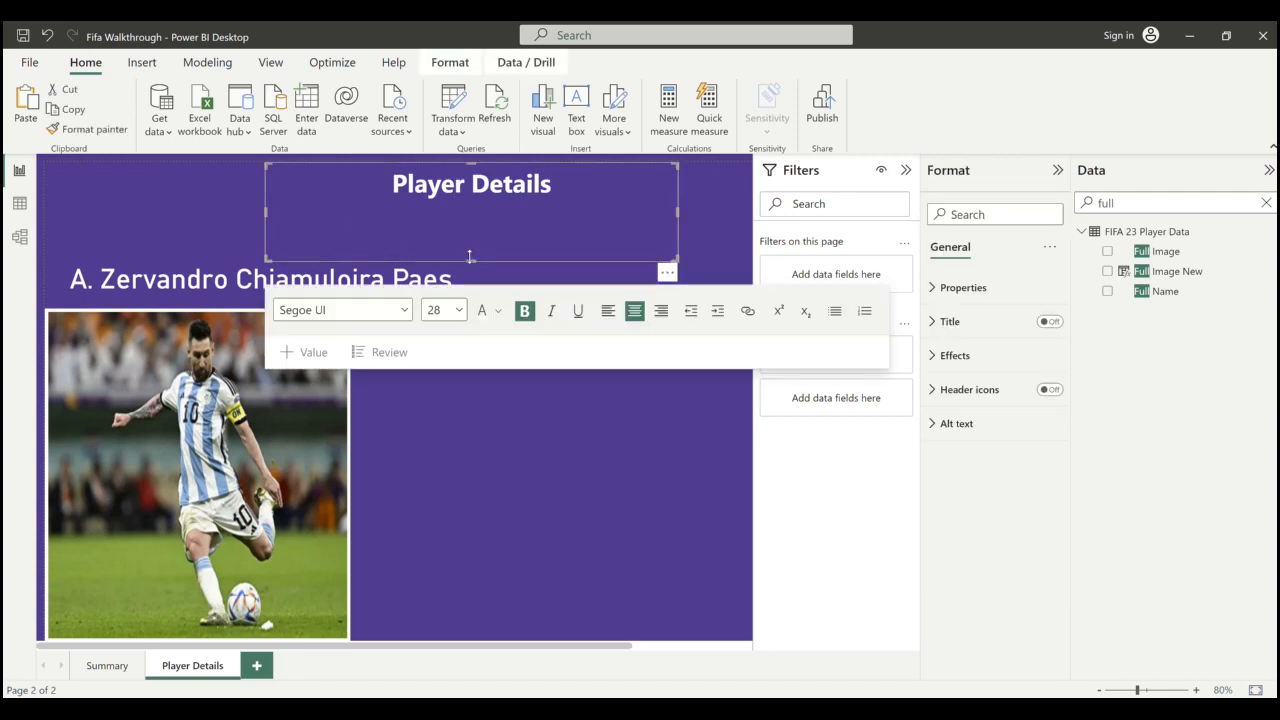
{"action": "left_click_drag", "start_coordinate": [469, 257], "coordinate": [468, 210]}
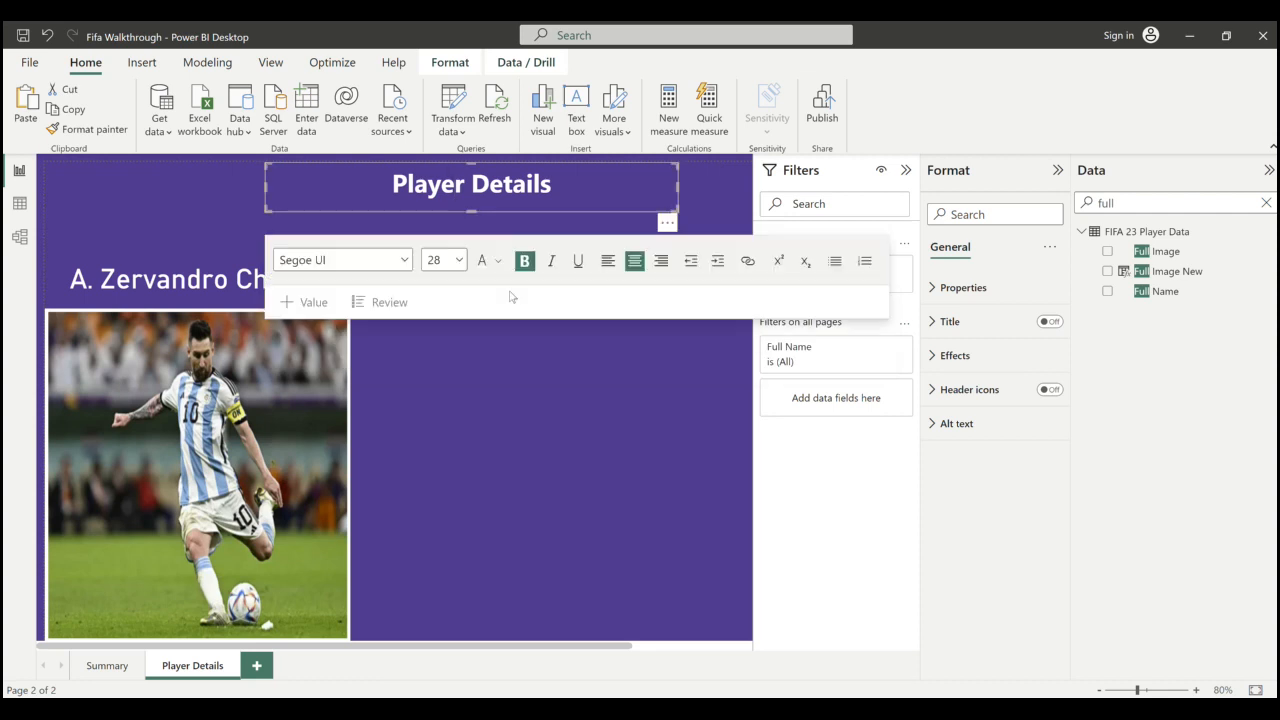
{"action": "left_click", "coordinate": [556, 392]}
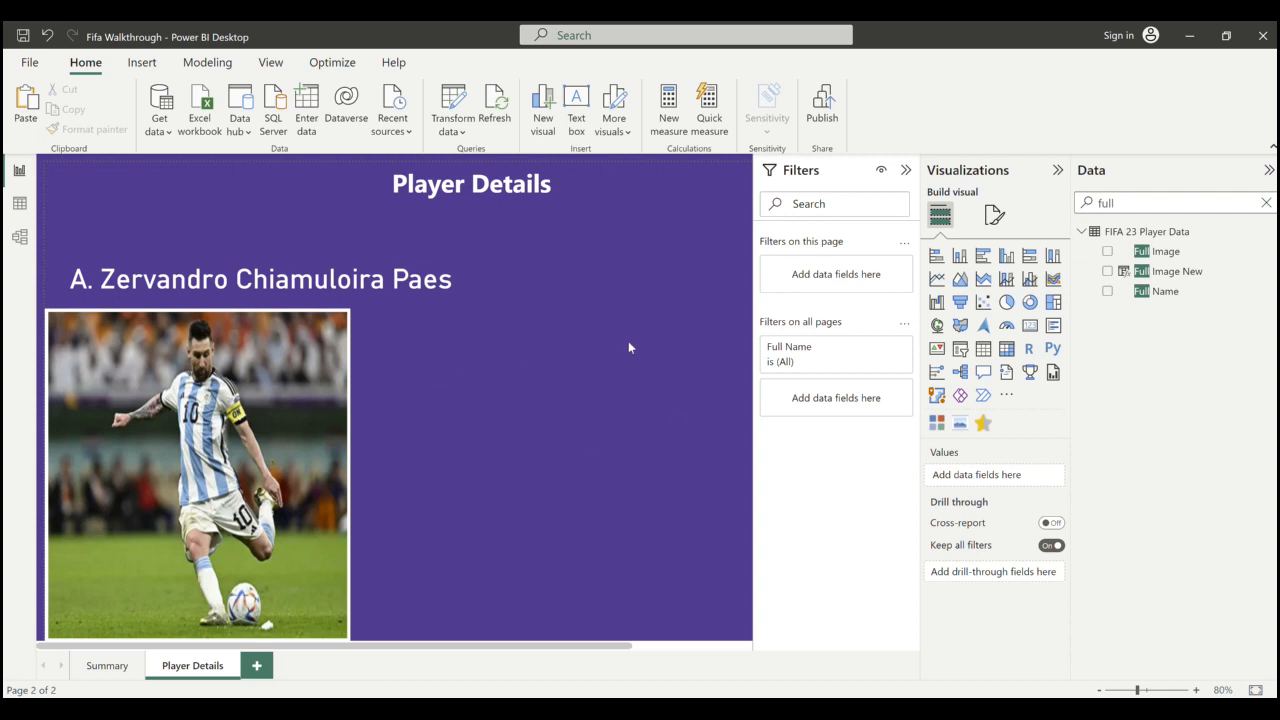
- Add an empty card visual beside the upper part of the player image and narrow its width
{"action": "left_click", "coordinate": [1030, 325]}
{"action": "left_click_drag", "start_coordinate": [643, 296], "coordinate": [460, 385]}
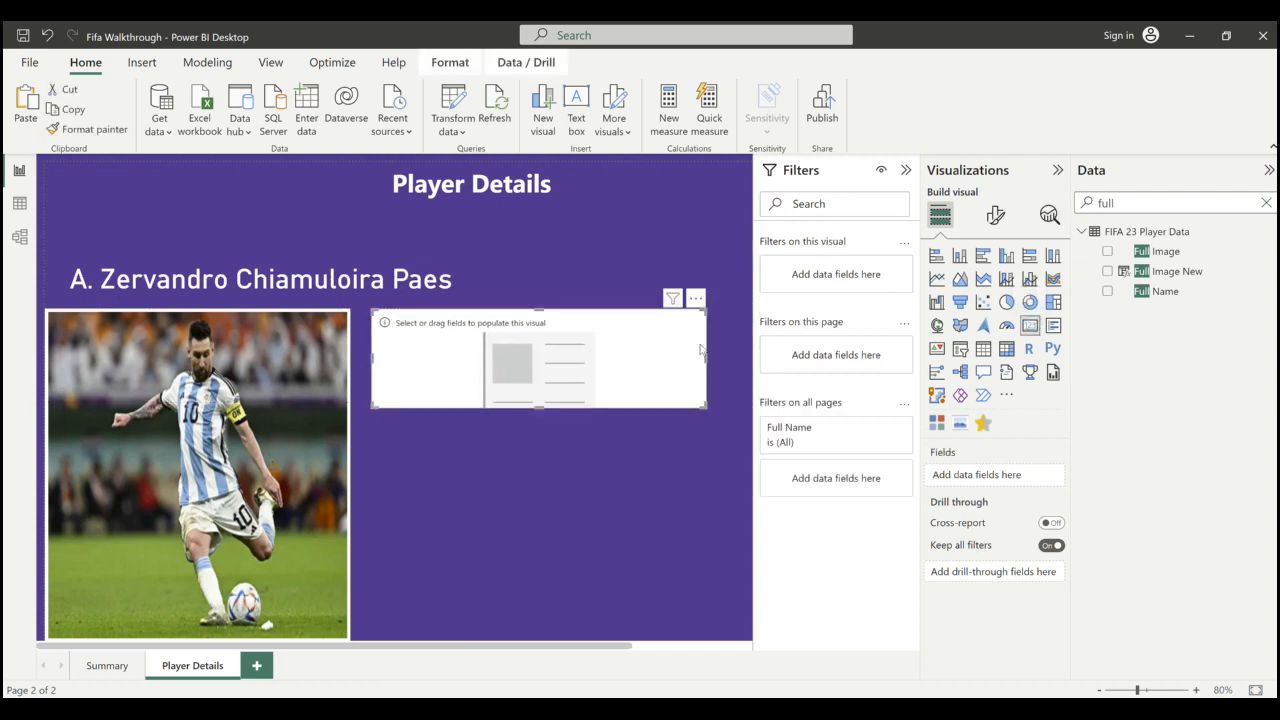
{"action": "left_click_drag", "start_coordinate": [707, 358], "coordinate": [612, 360]}
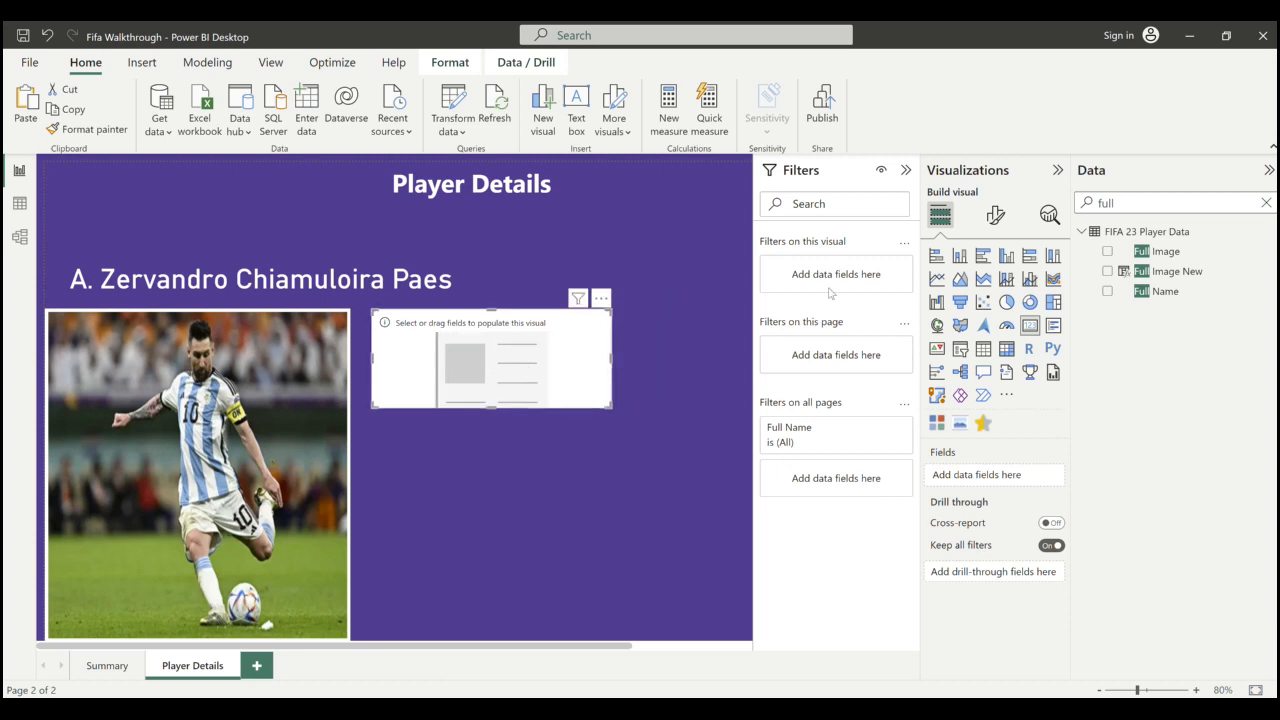
- Find the Nationality field and assign it to the new card beside the player image
{"action": "double_click", "coordinate": [1125, 204]}
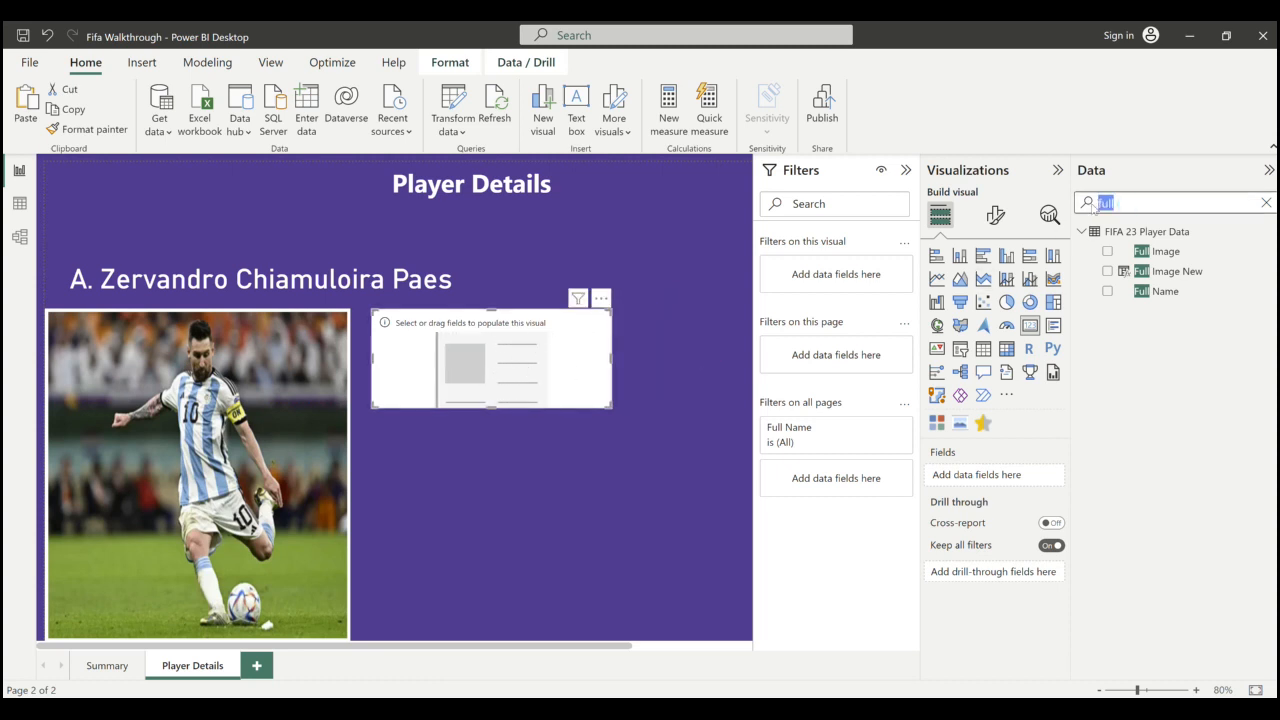
{"action": "type", "text": "nation"}
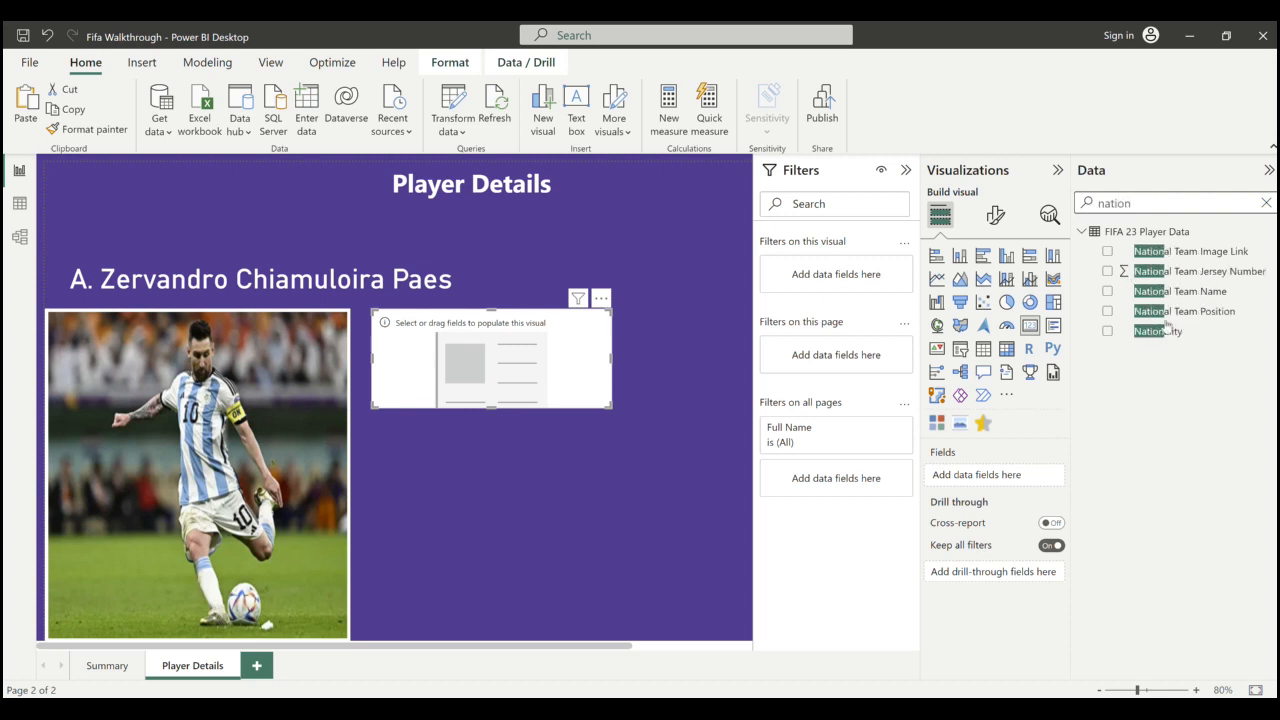
{"action": "left_click_drag", "start_coordinate": [1167, 326], "coordinate": [509, 391]}
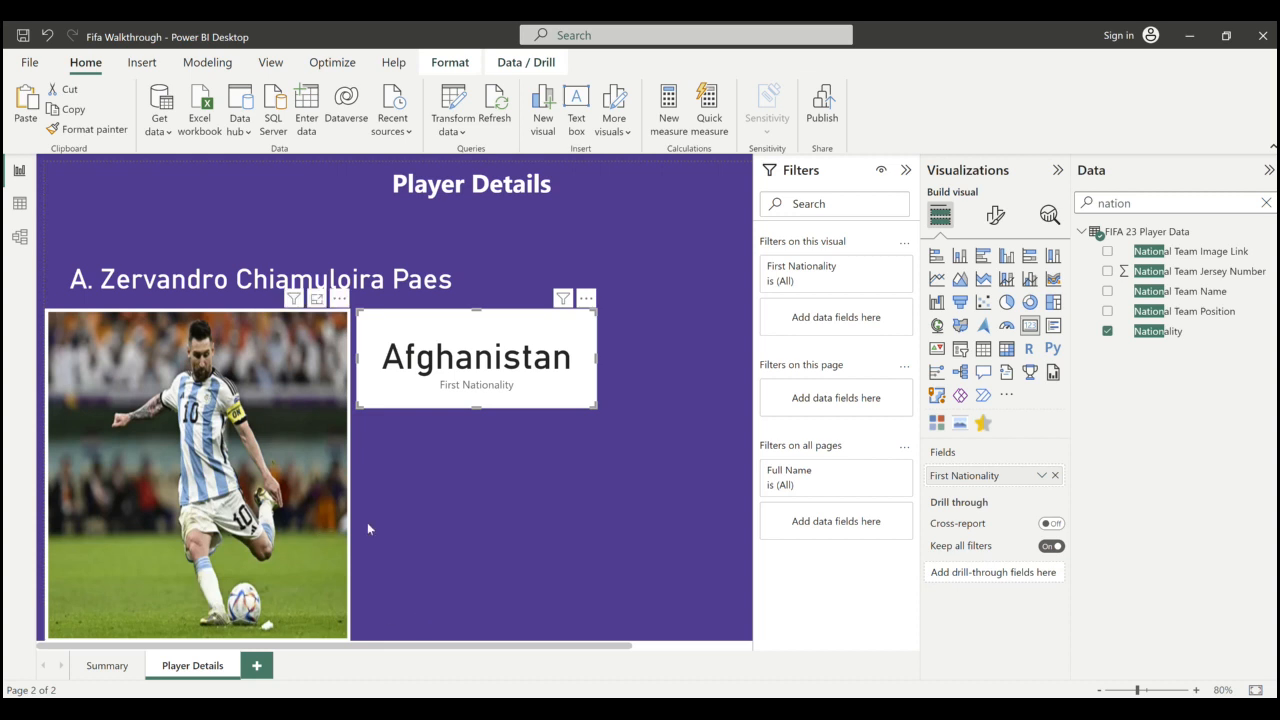
{"action": "left_click", "coordinate": [103, 666]}
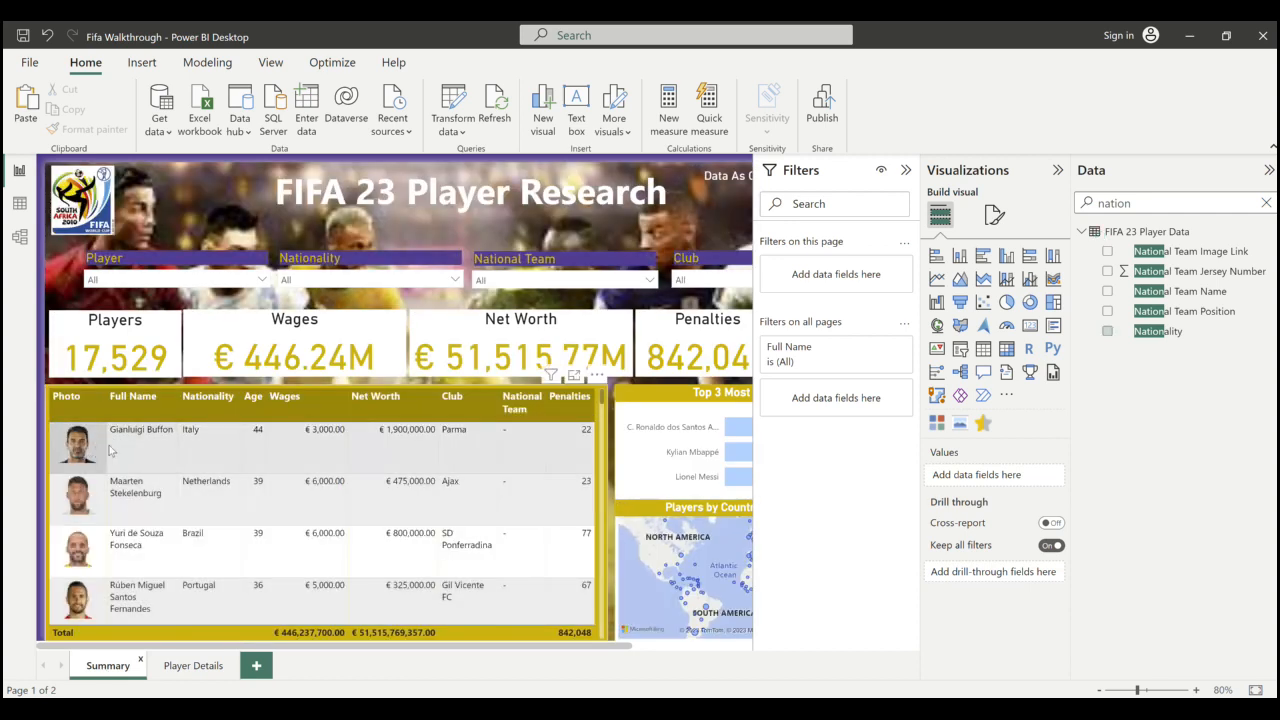
{"action": "left_click", "coordinate": [185, 667]}
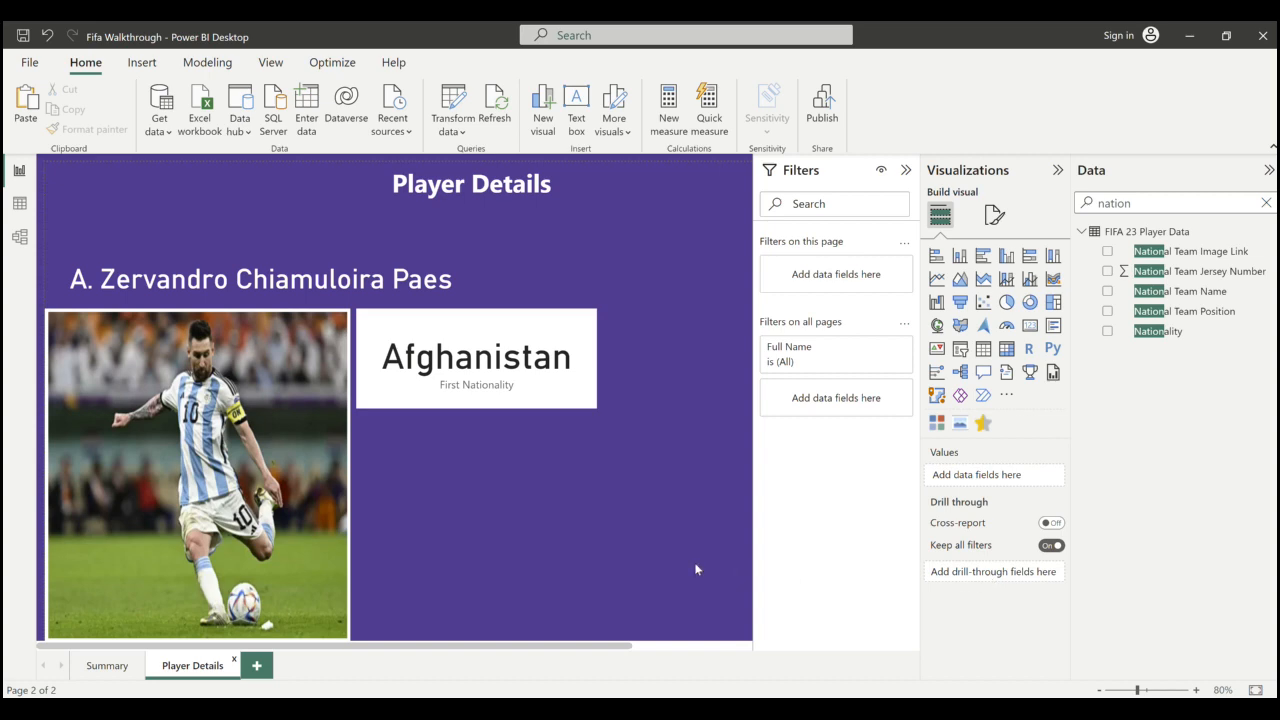
{"action": "left_click", "coordinate": [108, 666]}
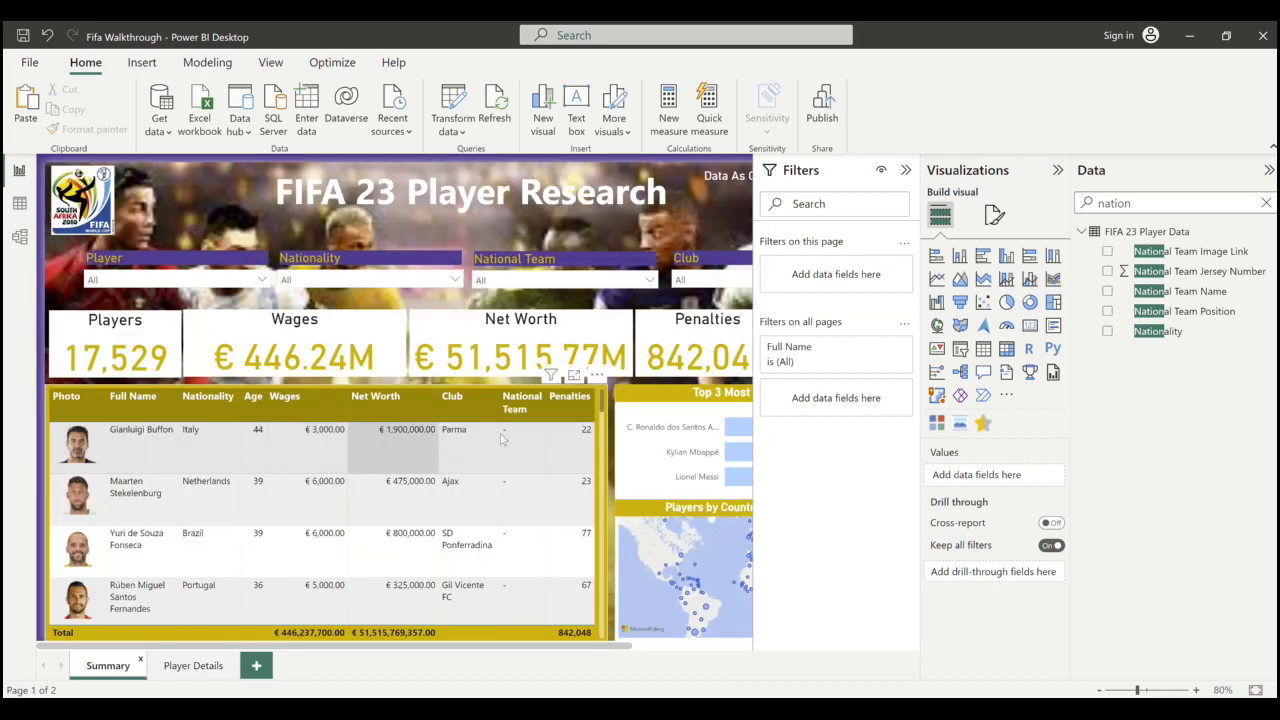
{"action": "left_click", "coordinate": [180, 666]}
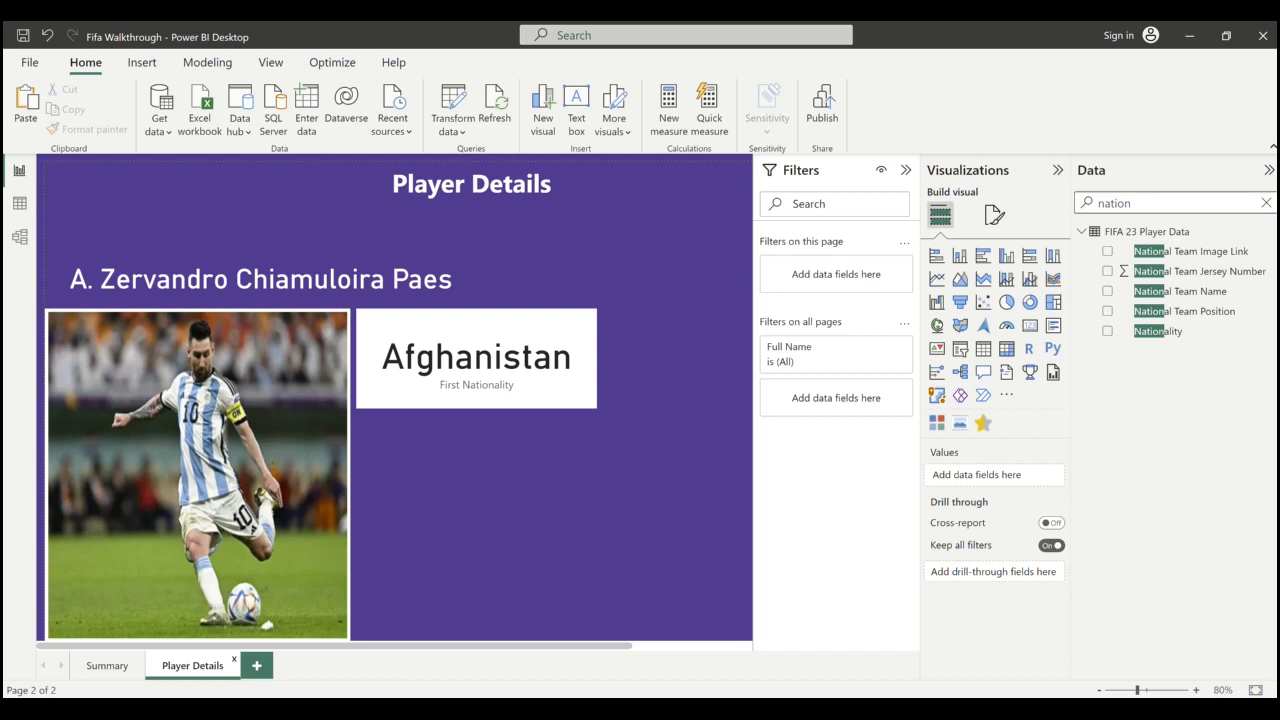
- Set Full Name as the drill-through field of the Player Details page
{"action": "double_click", "coordinate": [1140, 200]}
{"action": "type", "text": "full"}
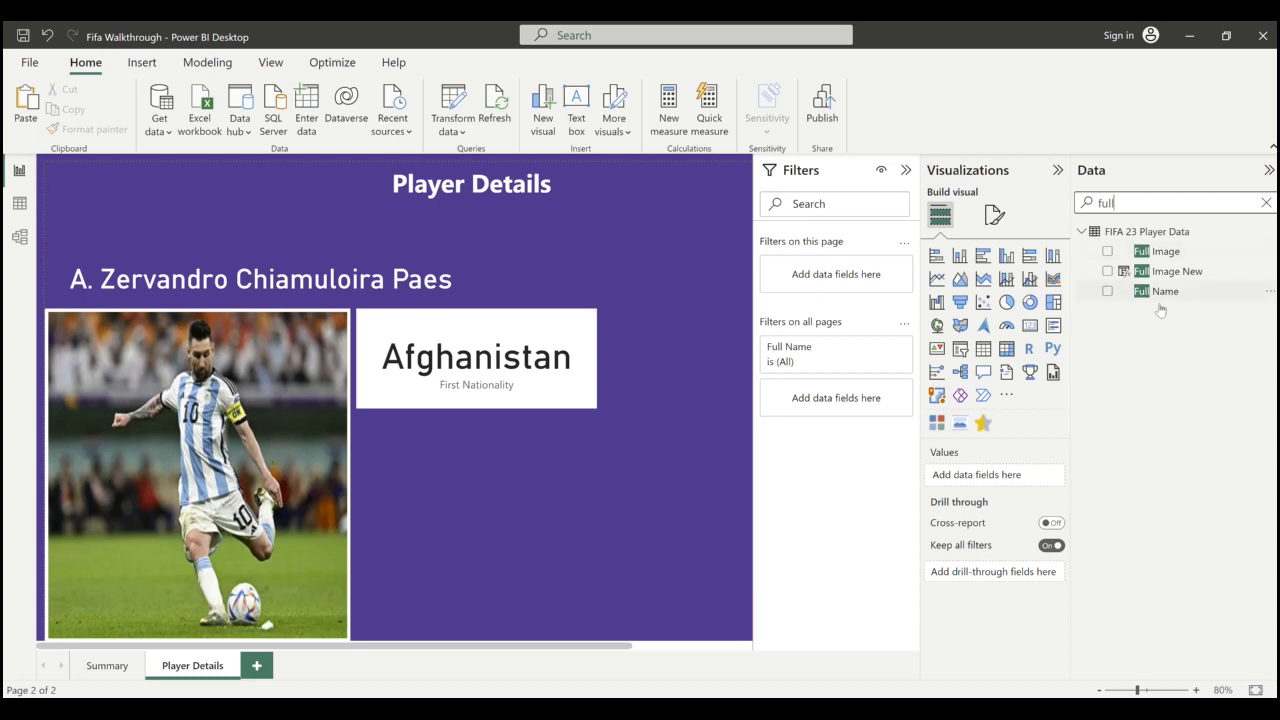
{"action": "left_click_drag", "start_coordinate": [1165, 295], "coordinate": [1003, 577]}
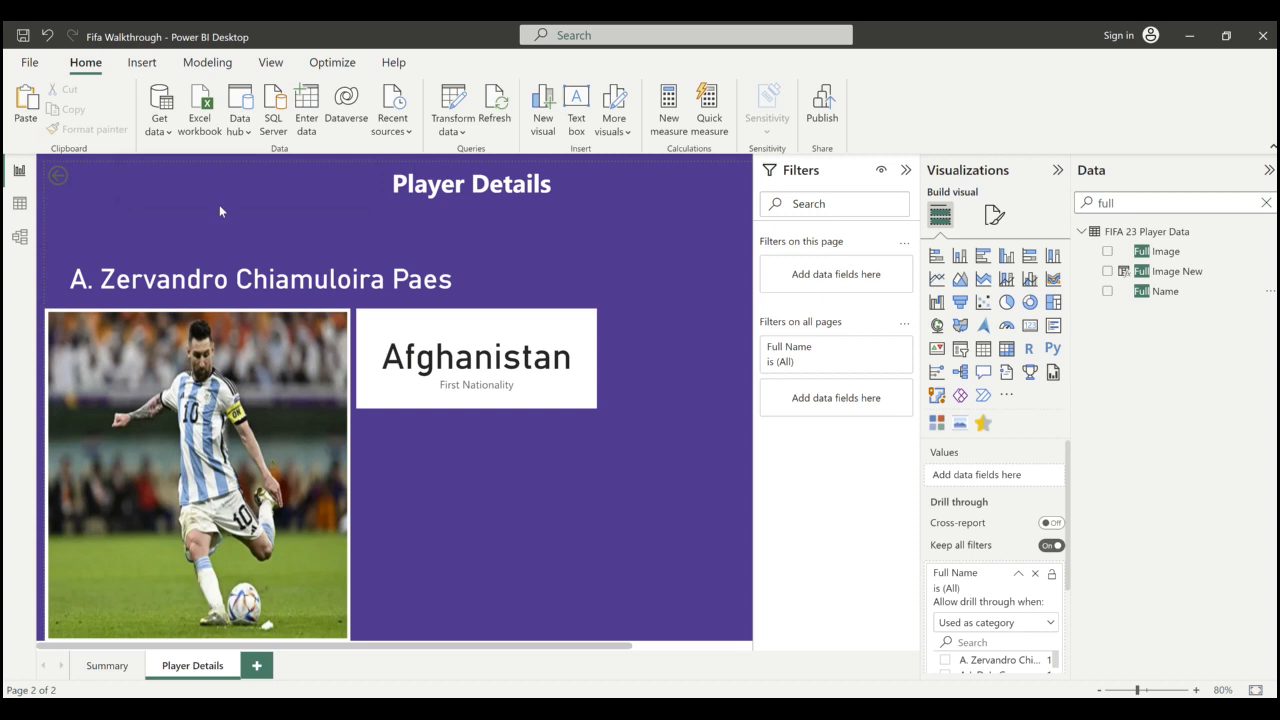
- Filter the Summary page's Player slicer to Kylian Mbappé by searching for "mbap"
{"action": "left_click", "coordinate": [107, 666]}
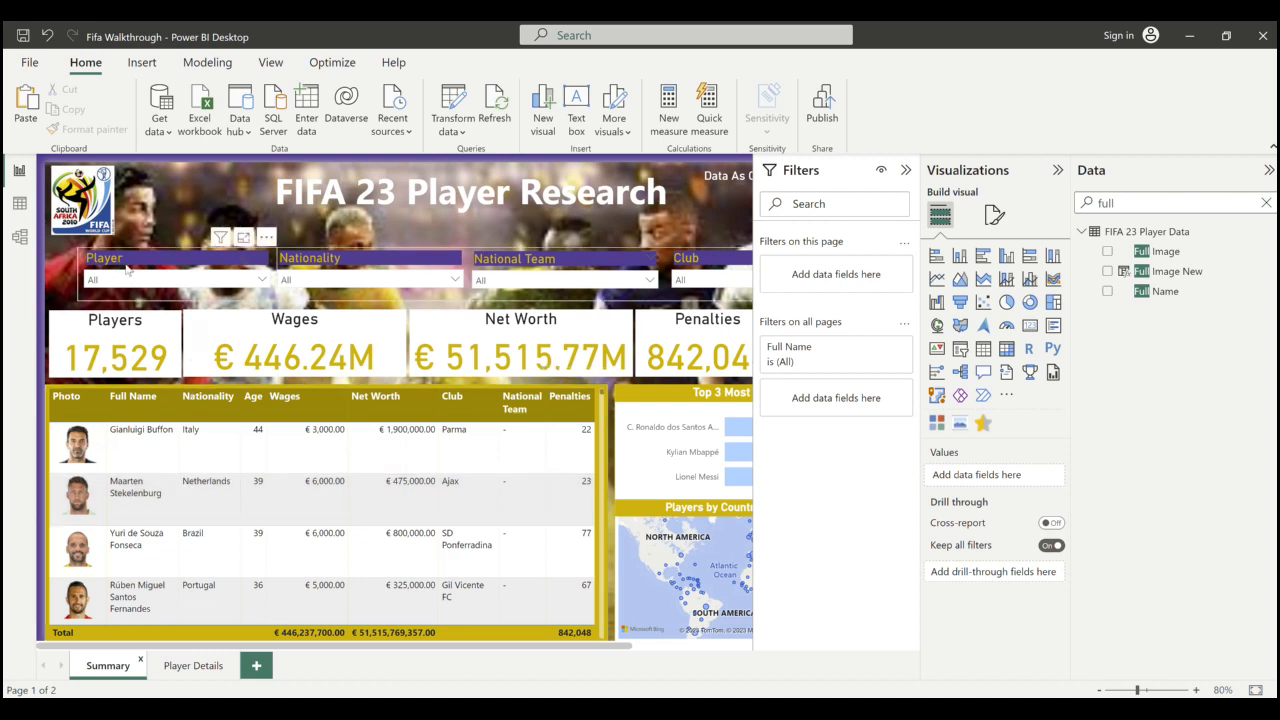
{"action": "left_click", "coordinate": [130, 279]}
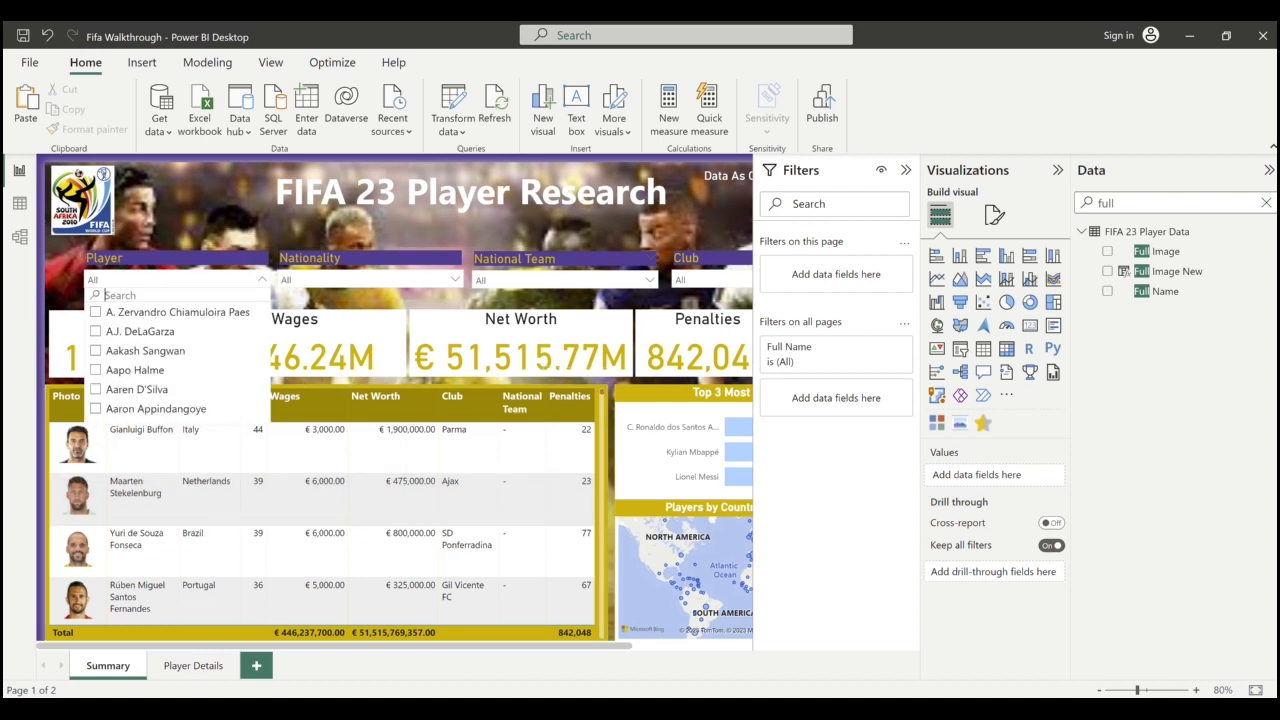
{"action": "type", "text": "mbap"}
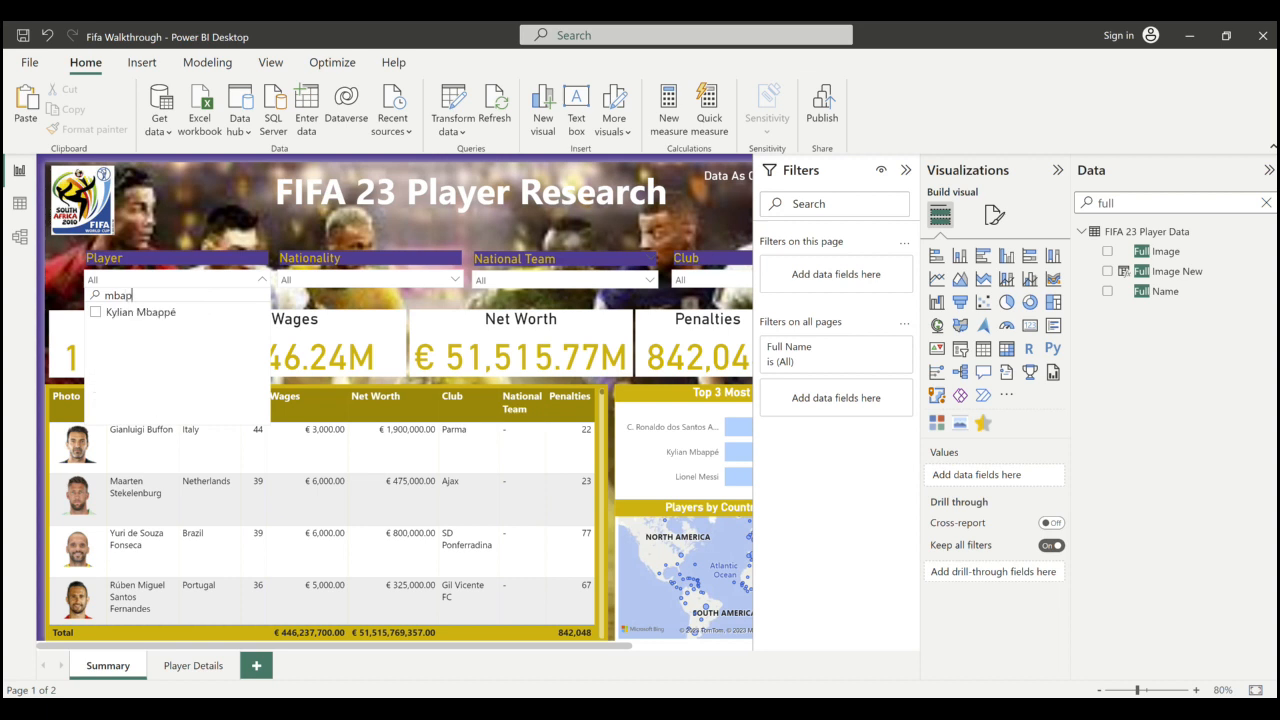
{"action": "left_click", "coordinate": [97, 313]}
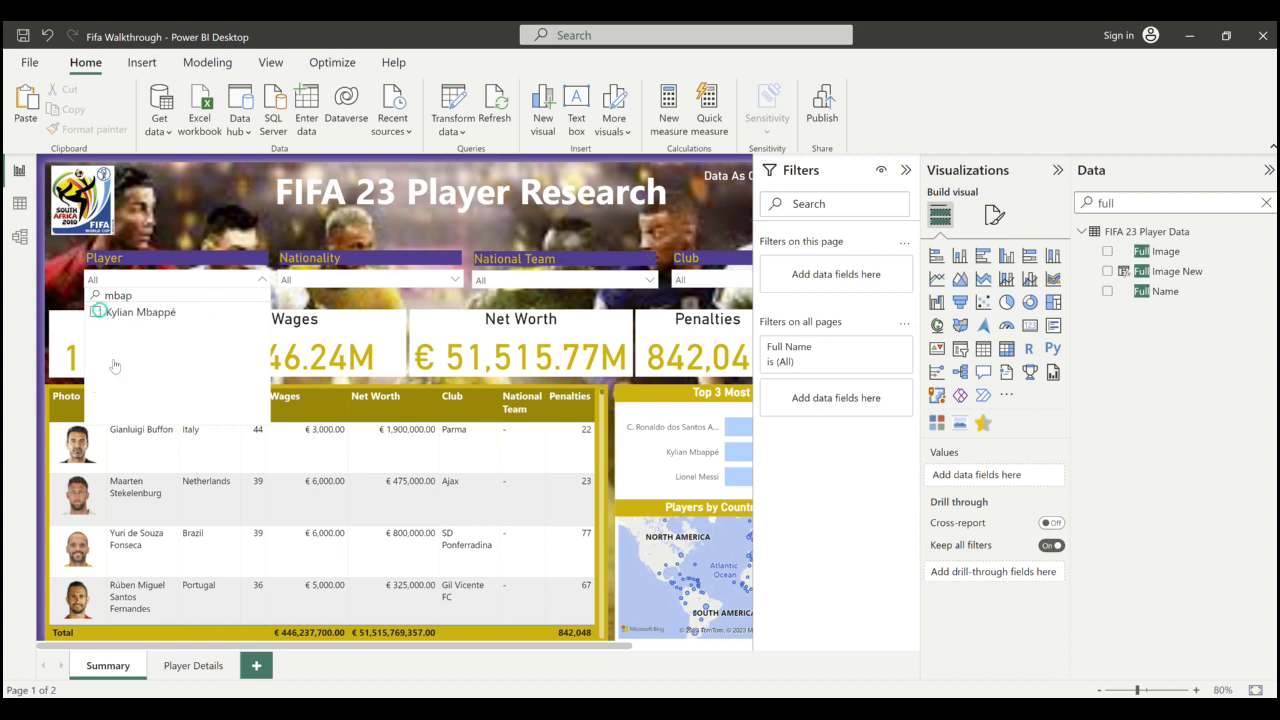
{"action": "left_click", "coordinate": [204, 226]}
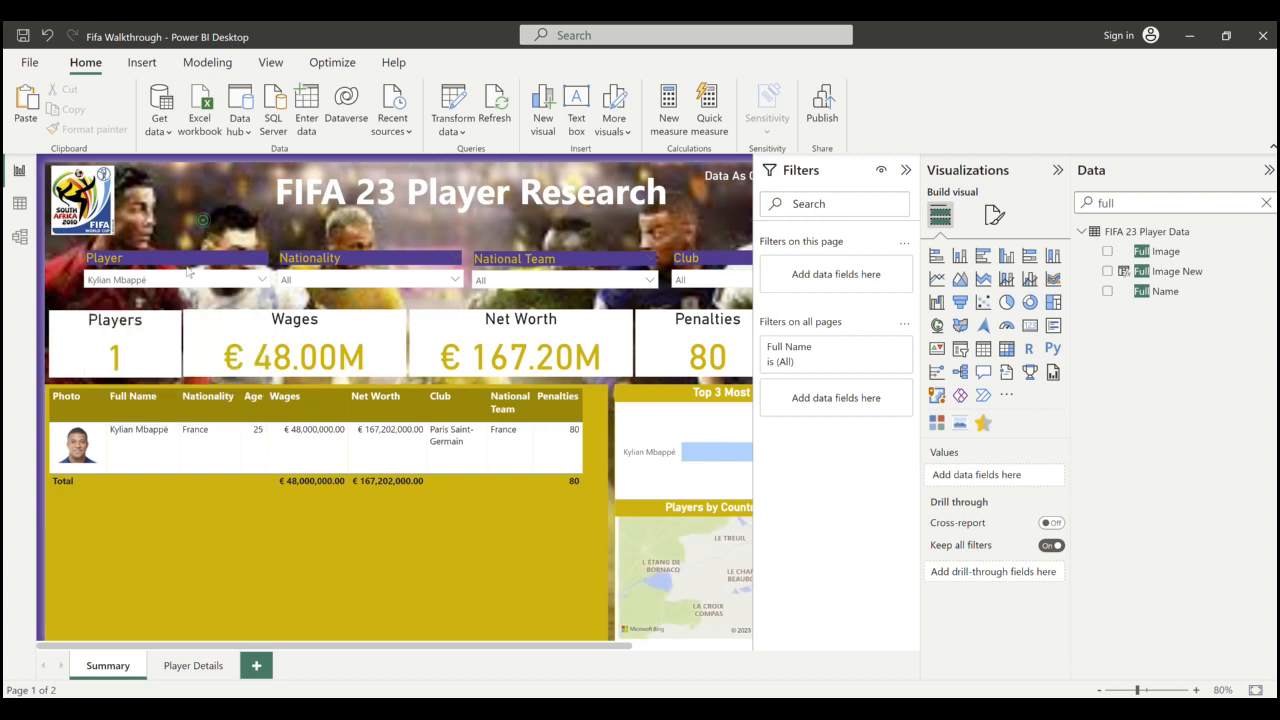
- Test drilling through from Kylian Mbappé's table row to Player Details, and return to the Summary page with the back arrow
{"action": "right_click", "coordinate": [142, 441]}
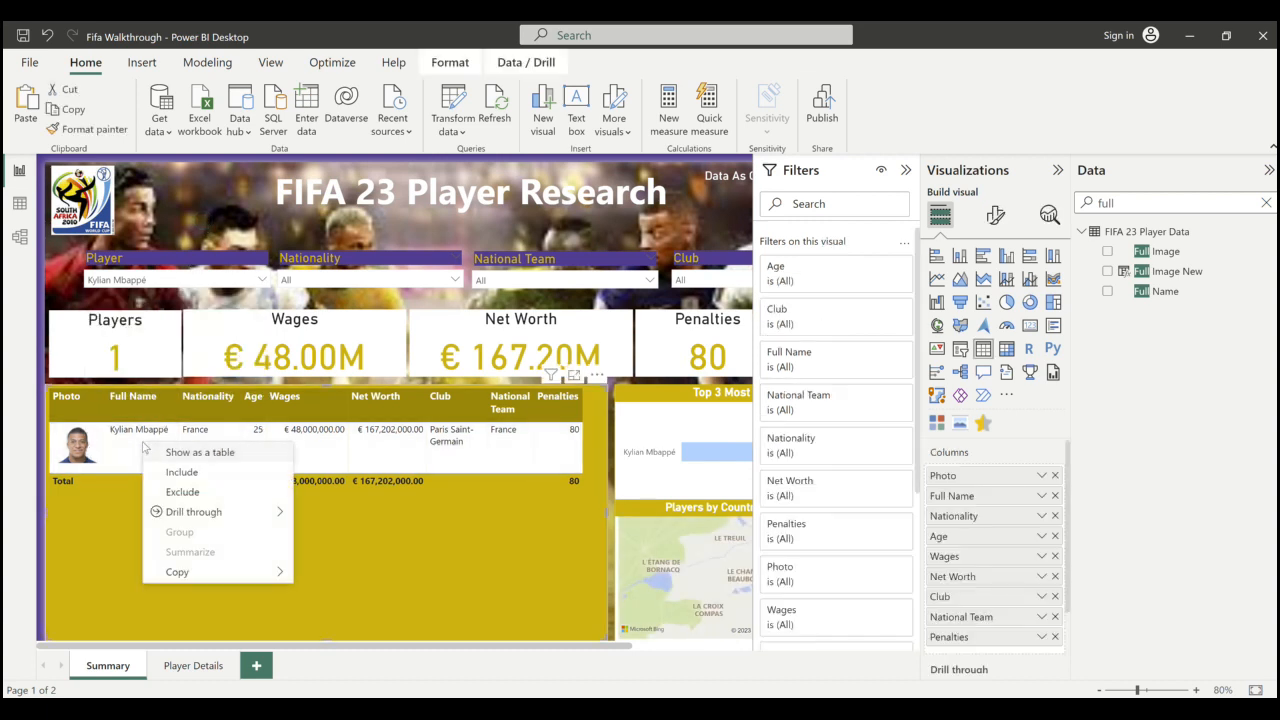
{"action": "mouse_move", "coordinate": [208, 514]}
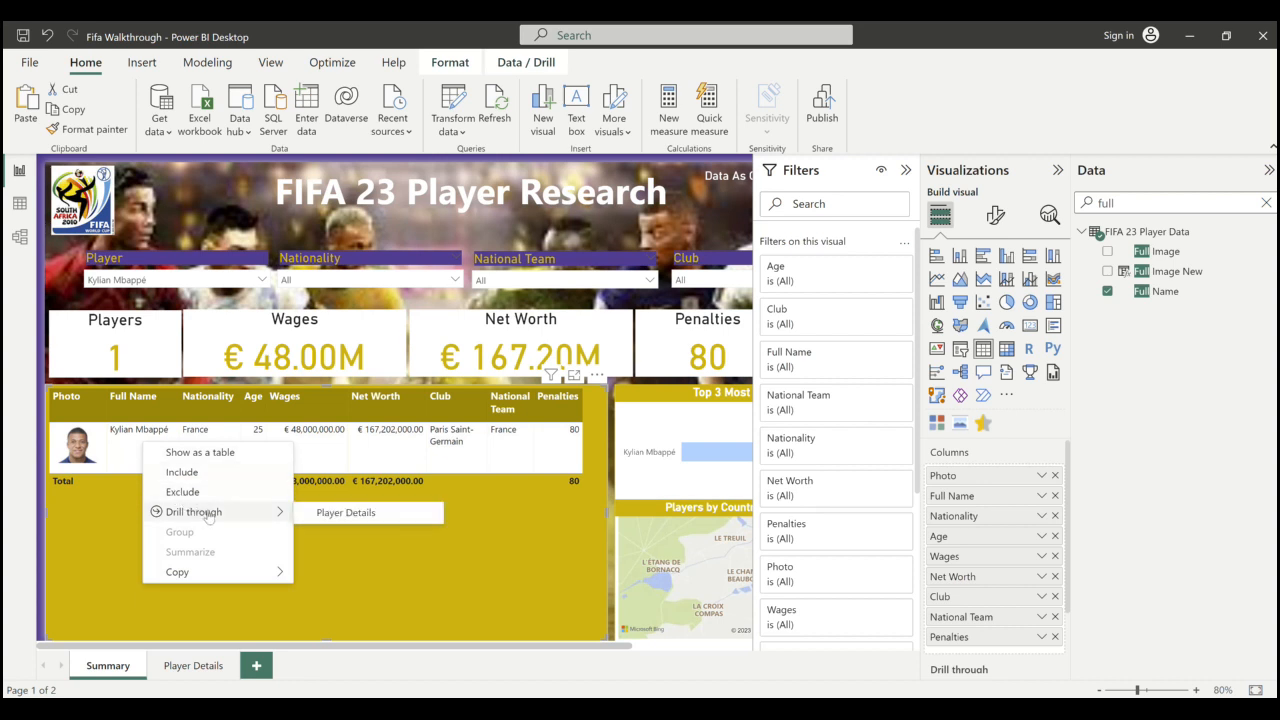
{"action": "left_click", "coordinate": [348, 514]}
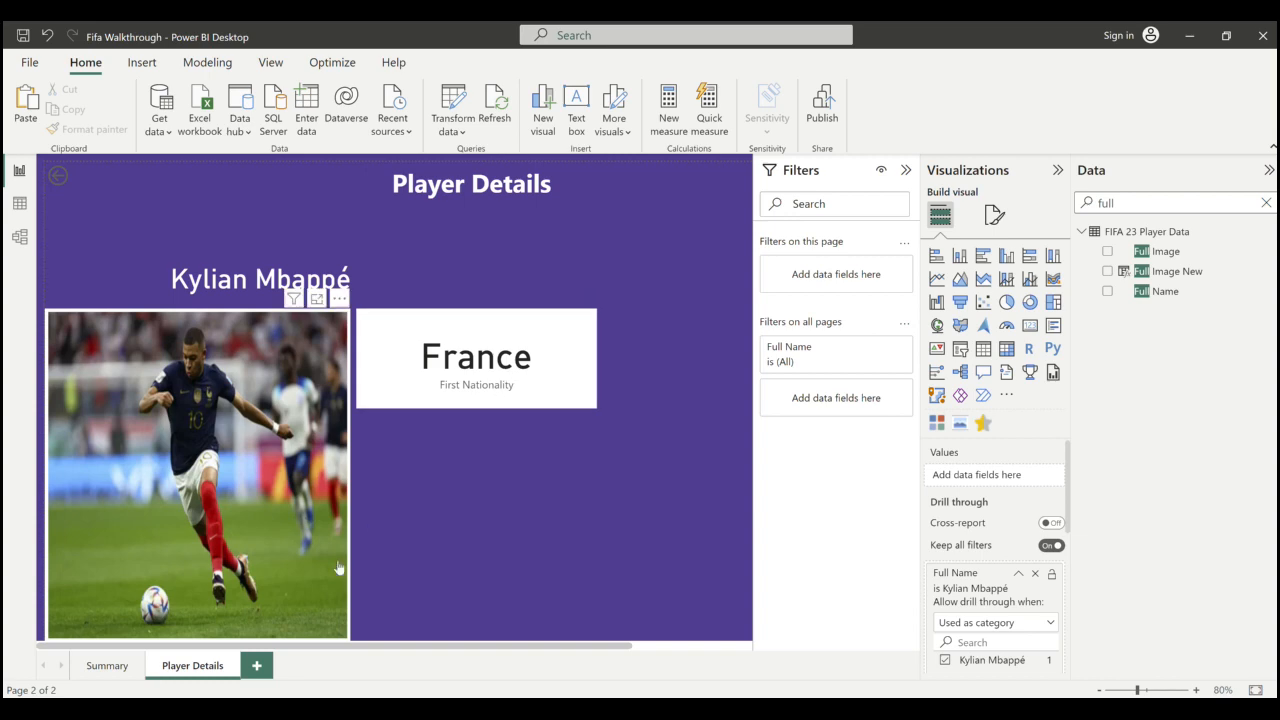
{"action": "left_click", "coordinate": [97, 669]}
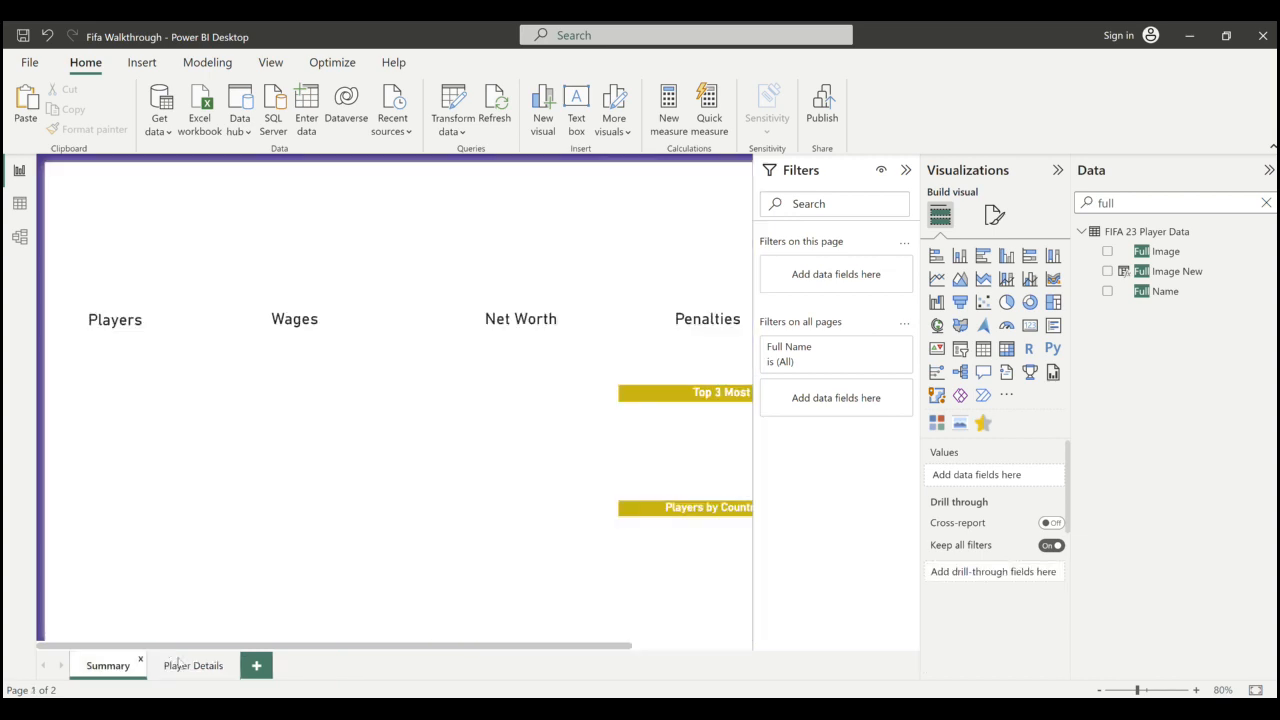
{"action": "left_click", "coordinate": [193, 667]}
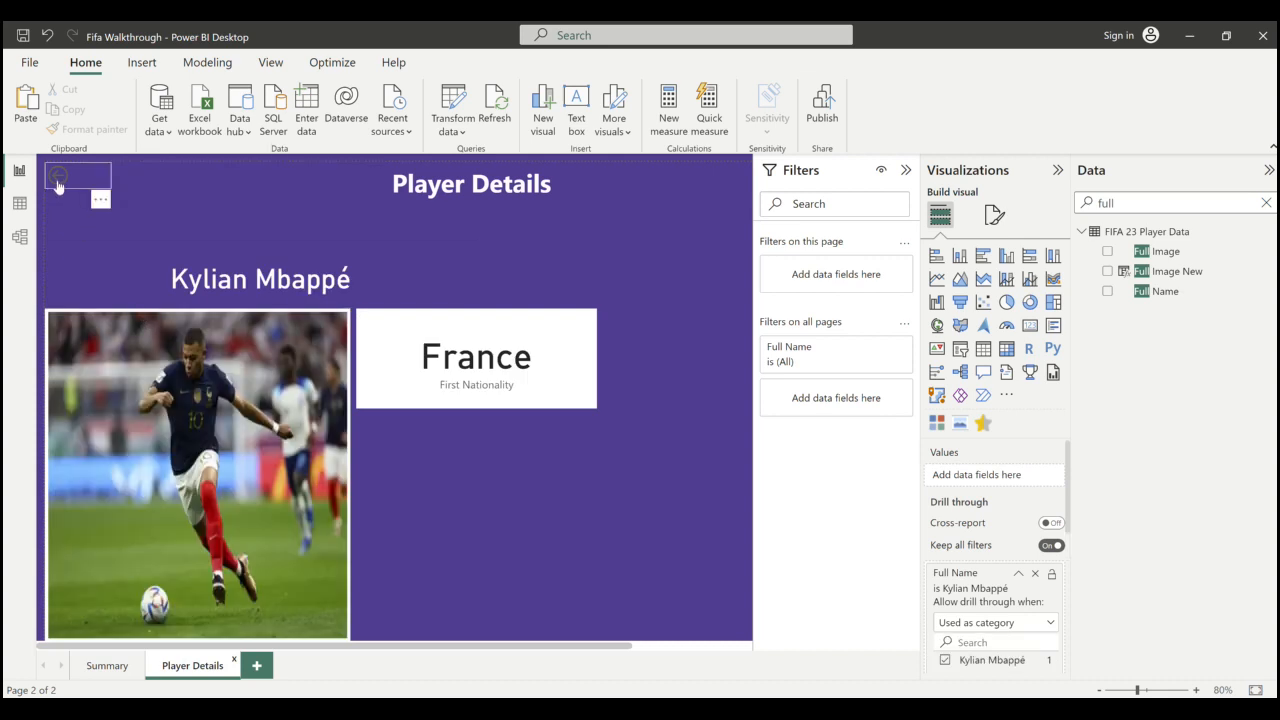
{"action": "left_click", "coordinate": [57, 181], "text": "ctrl"}
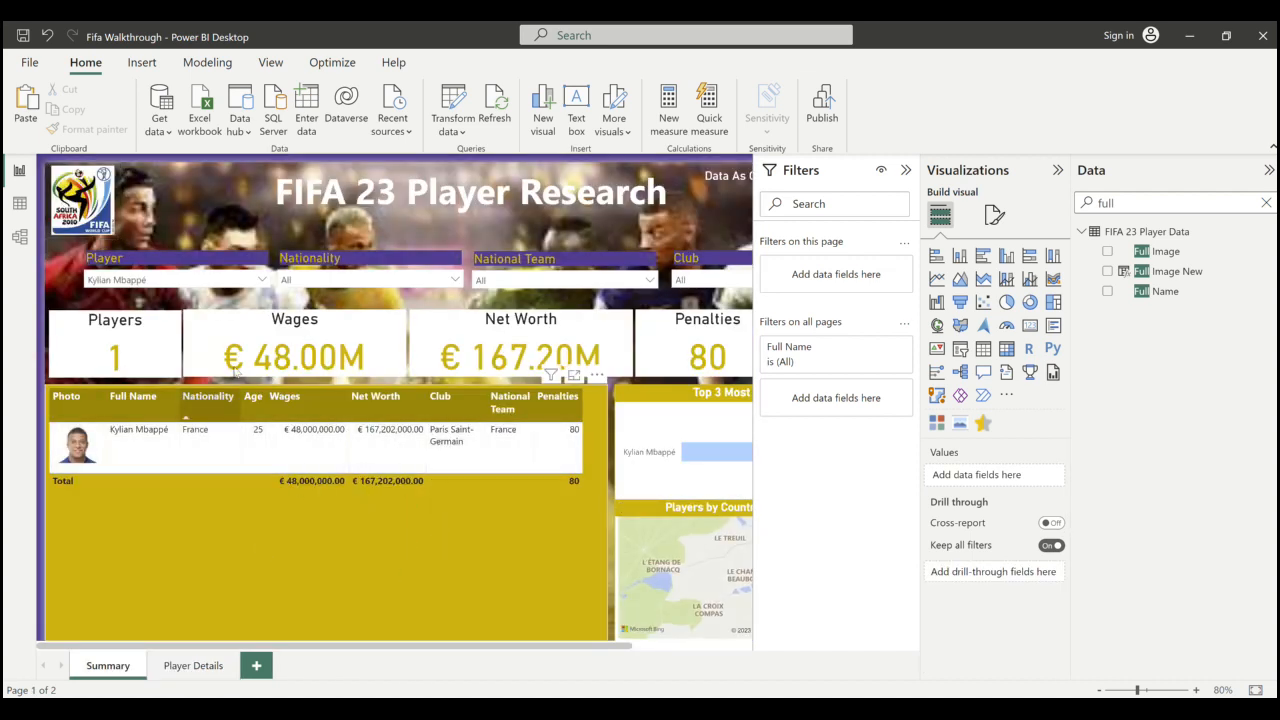
- Change the Player slicer selection to C. Ronaldo dos Santos Aveiro by searching for "ronal"
{"action": "left_click", "coordinate": [177, 284]}
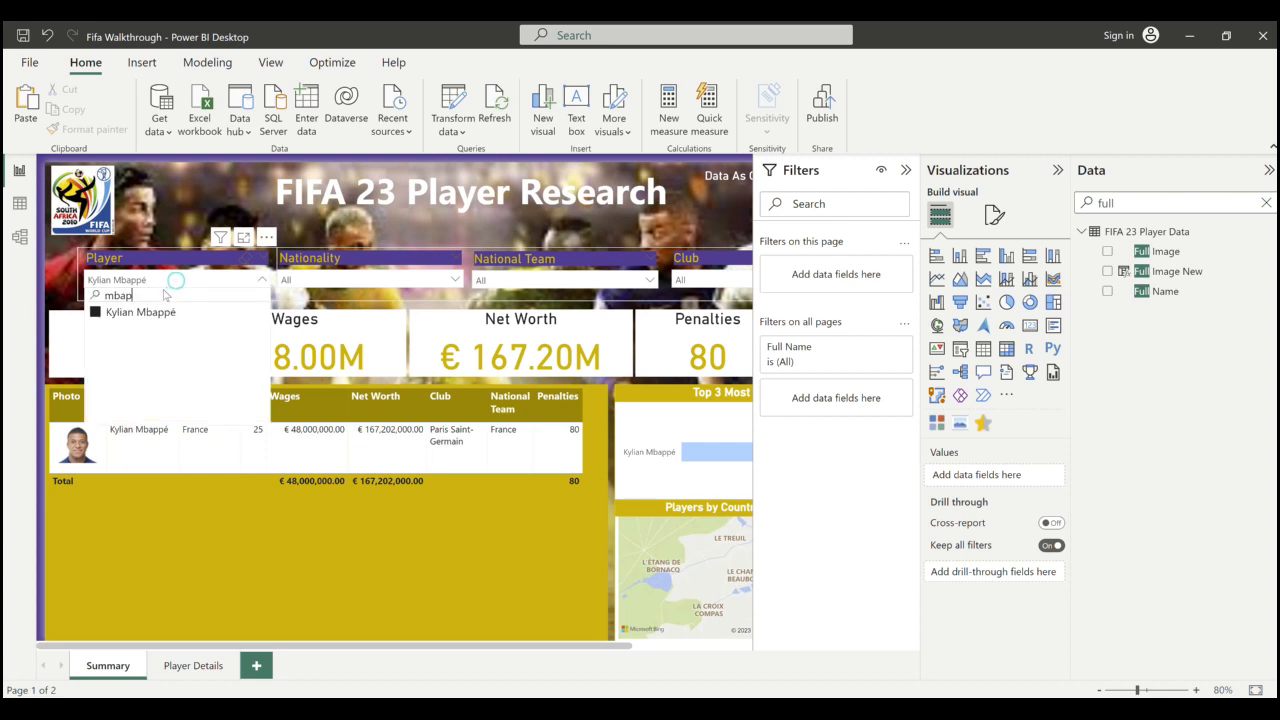
{"action": "left_click_drag", "start_coordinate": [151, 296], "coordinate": [105, 305]}
{"action": "type", "text": "ronal"}
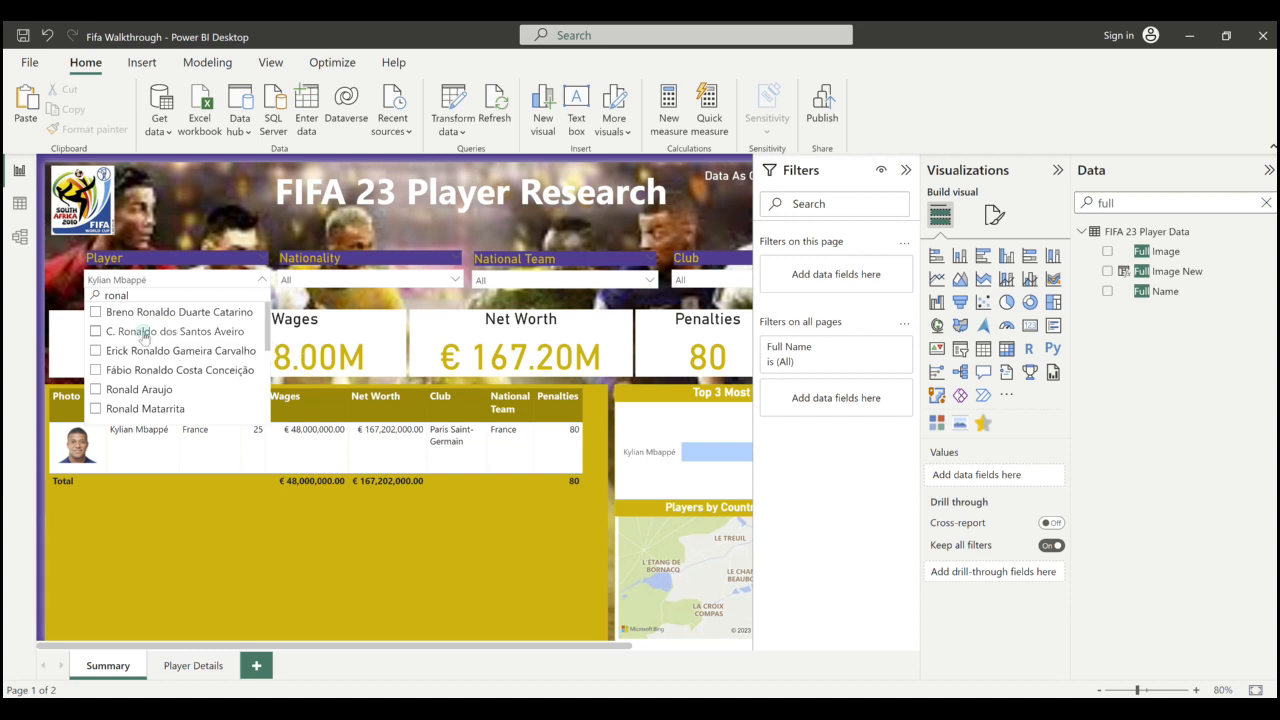
{"action": "left_click", "coordinate": [142, 334]}
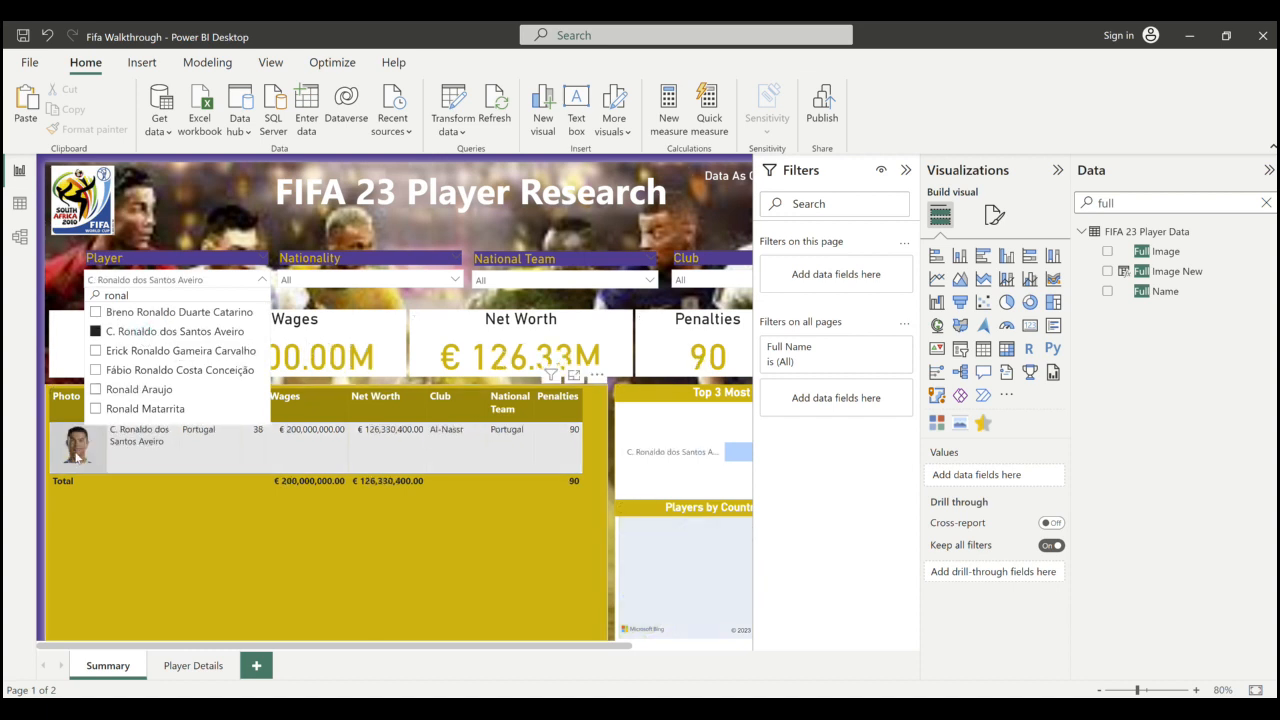
- Drill through from the C. Ronaldo dos Santos Aveiro row to Player Details, and return to Summary with the back arrow
{"action": "right_click", "coordinate": [152, 452]}
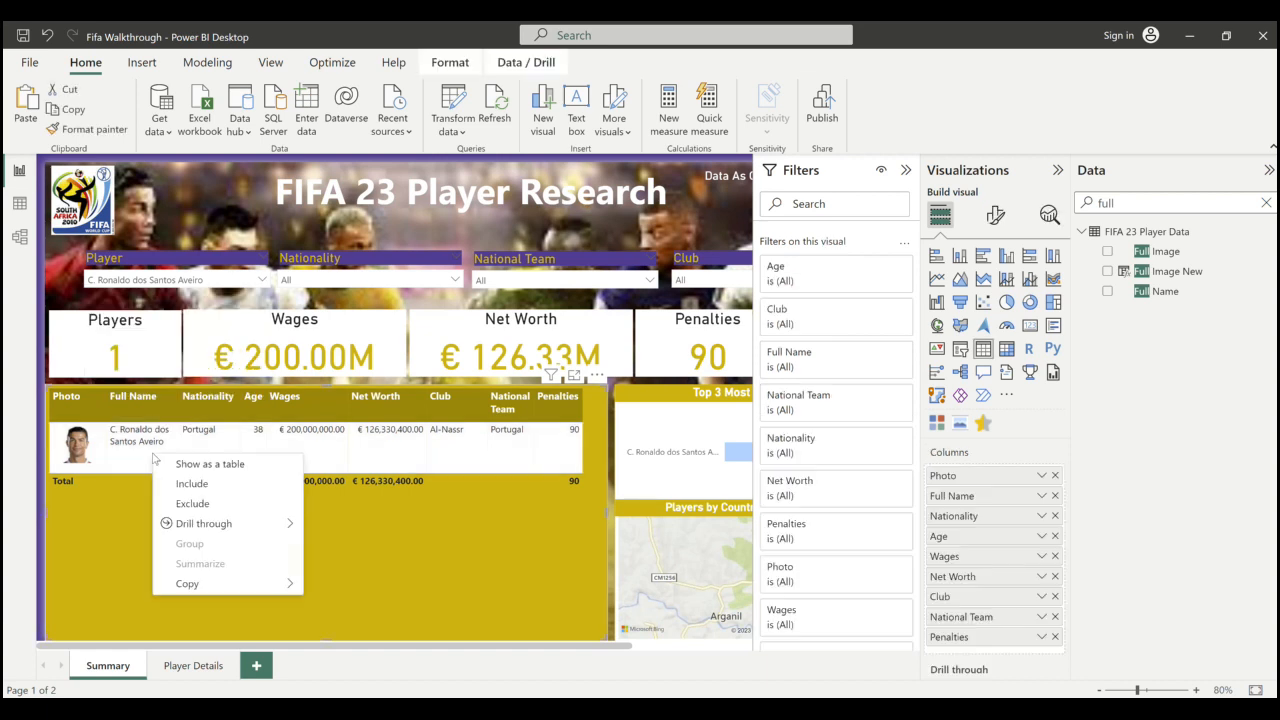
{"action": "mouse_move", "coordinate": [242, 524]}
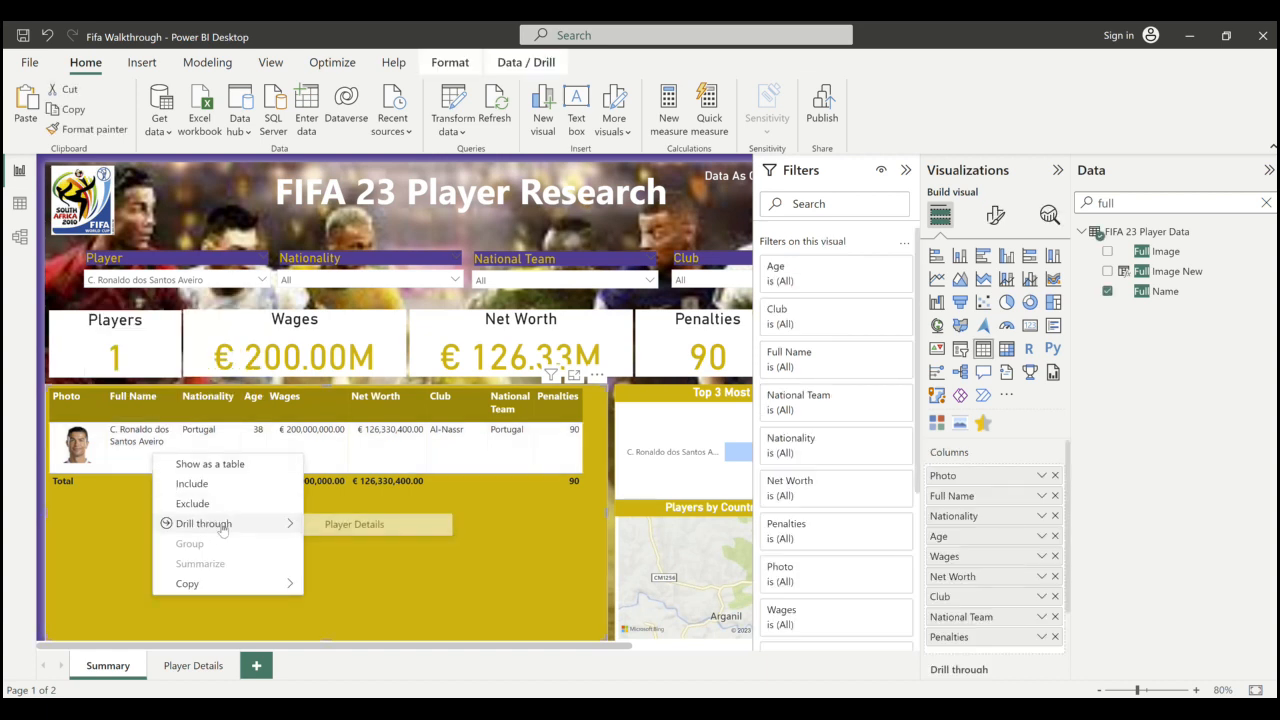
{"action": "left_click", "coordinate": [340, 525]}
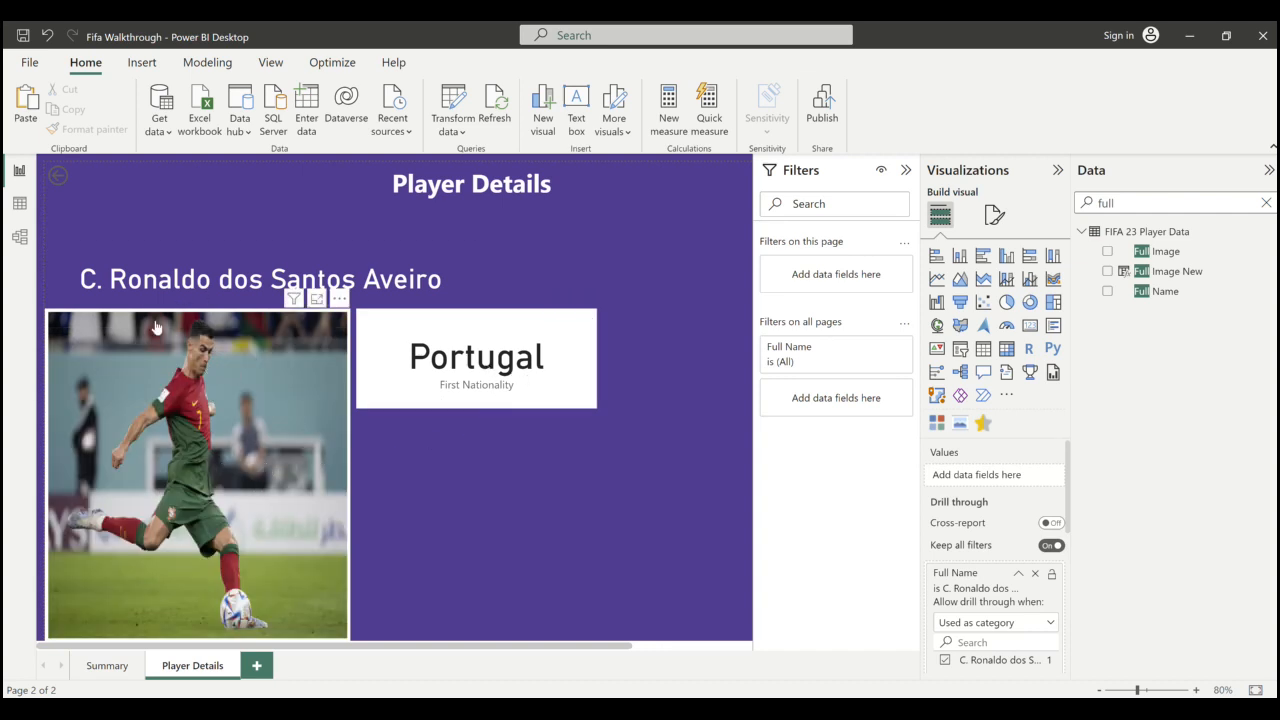
{"action": "left_click", "coordinate": [58, 180], "text": "ctrl"}
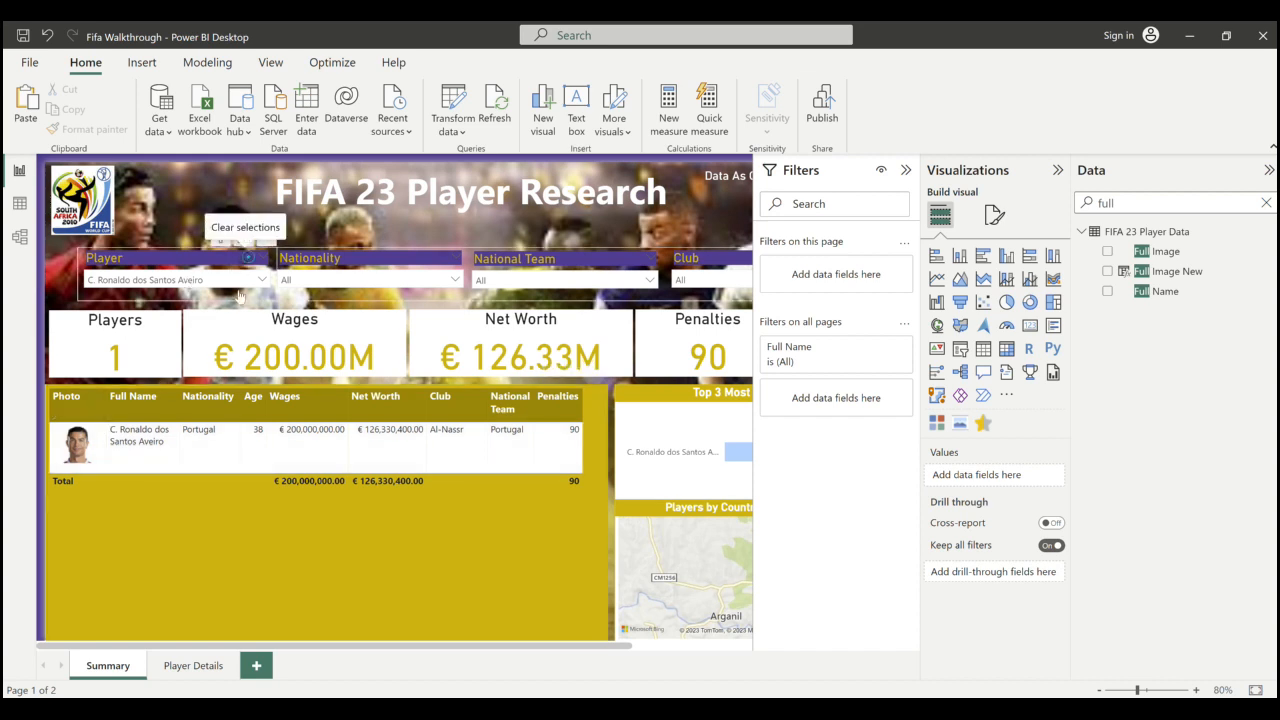
- Clear the Summary page's Player slicer, and drill through from the Gianluigi Buffon row to Player Details
{"action": "left_click", "coordinate": [249, 259]}
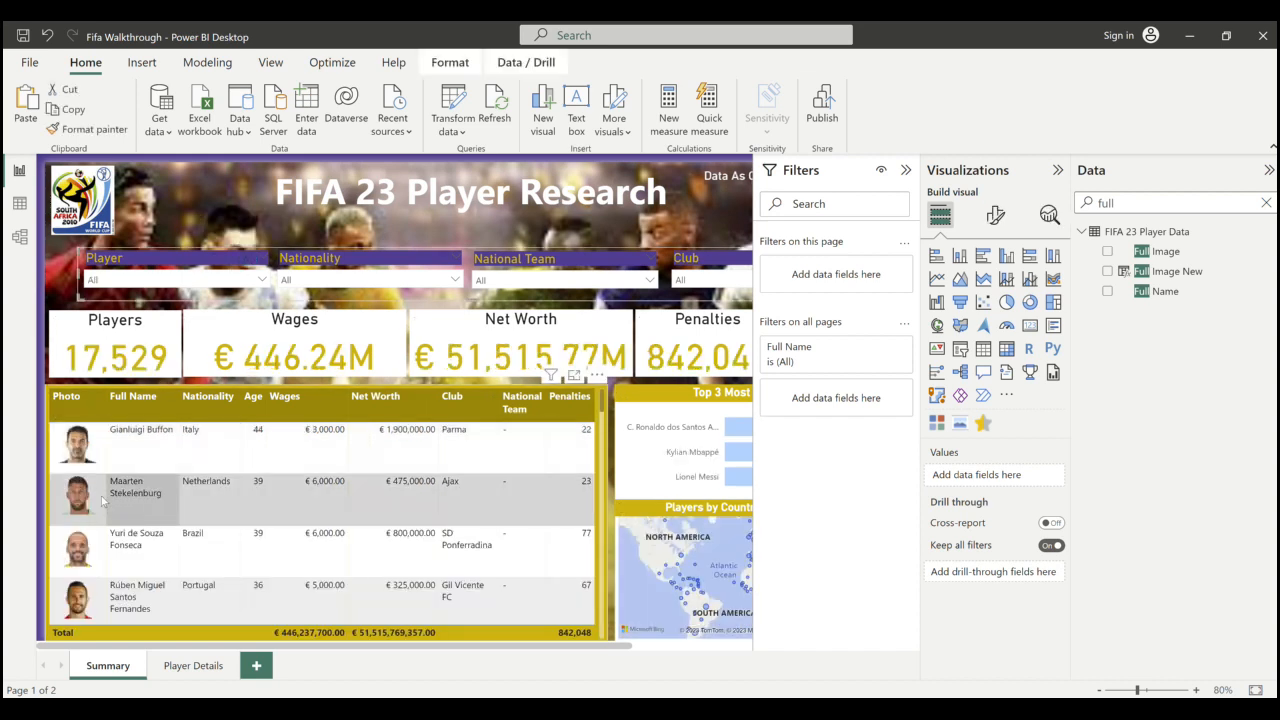
{"action": "right_click", "coordinate": [119, 448]}
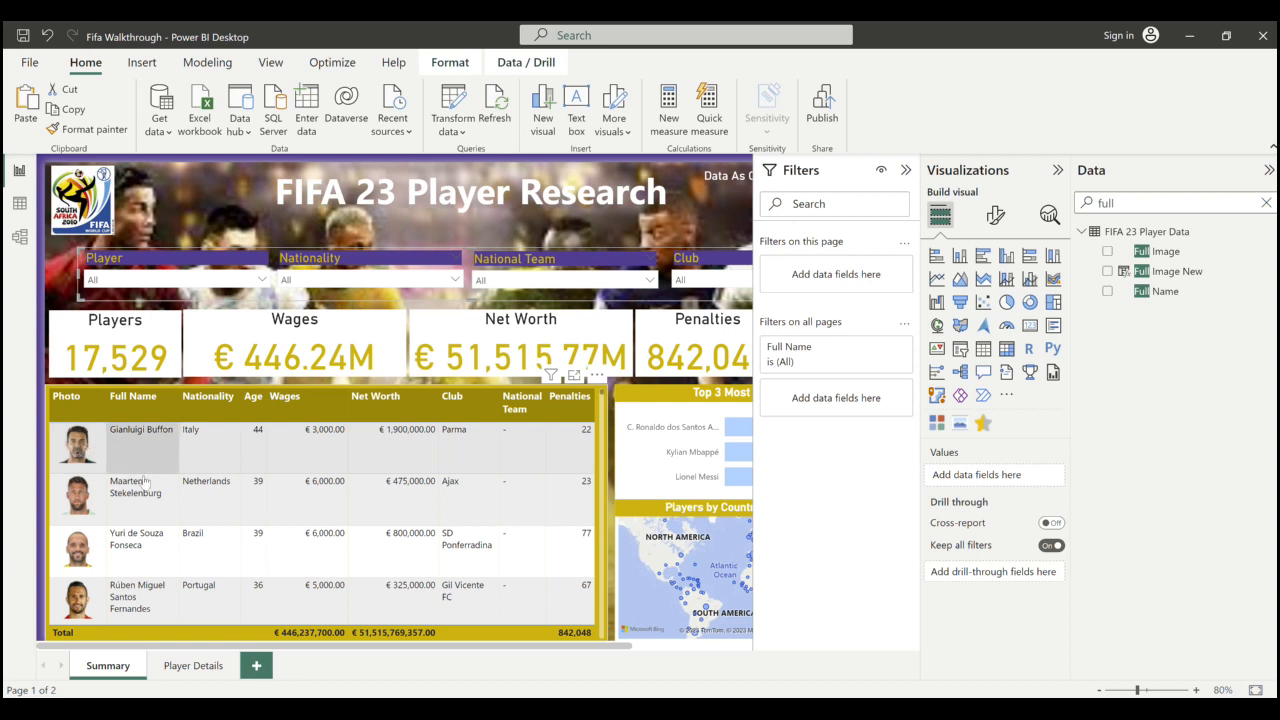
{"action": "mouse_move", "coordinate": [200, 520]}
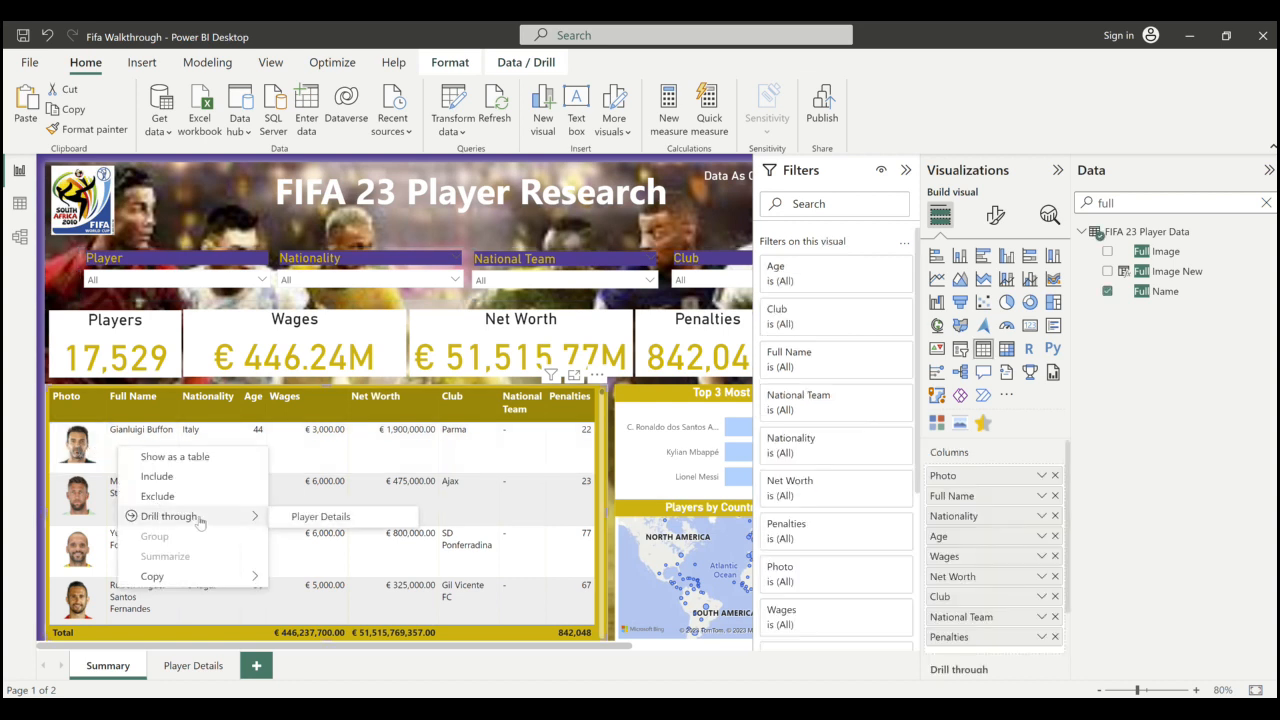
{"action": "left_click", "coordinate": [318, 518]}
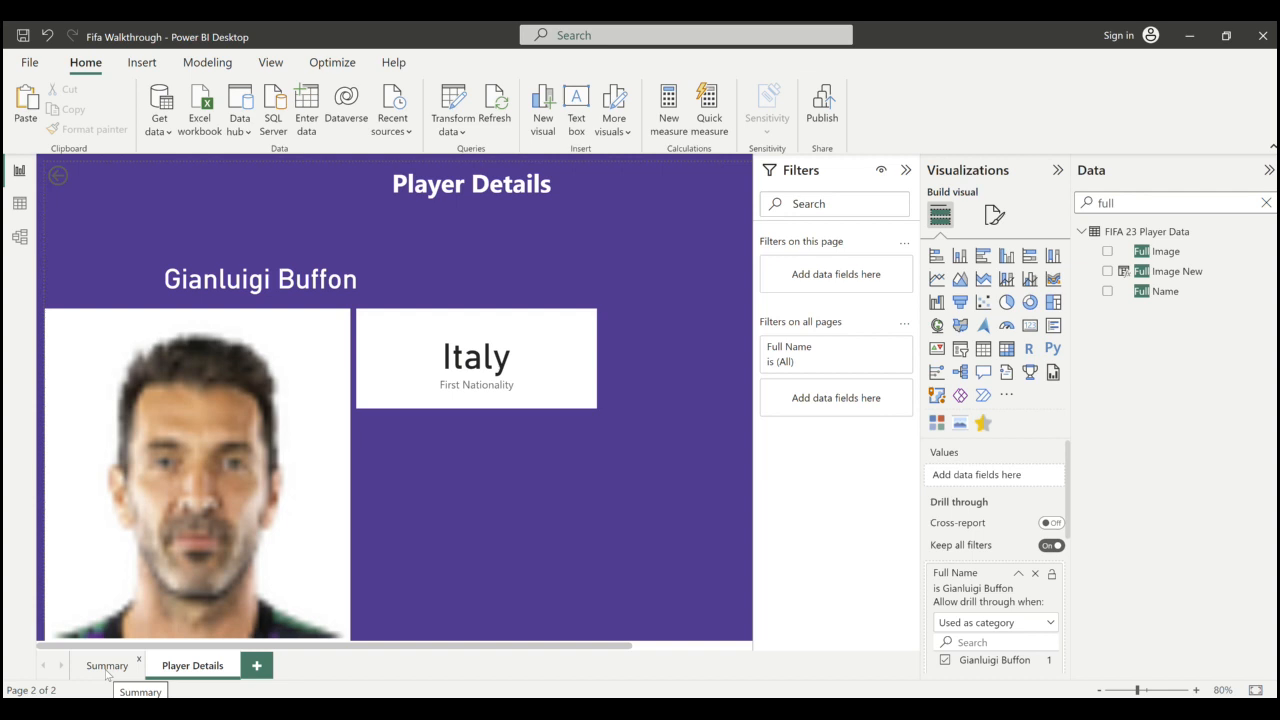
- Hide the Player Details page, and narrow its First Nationality card slightly from the card's right edge
{"action": "right_click", "coordinate": [197, 669]}
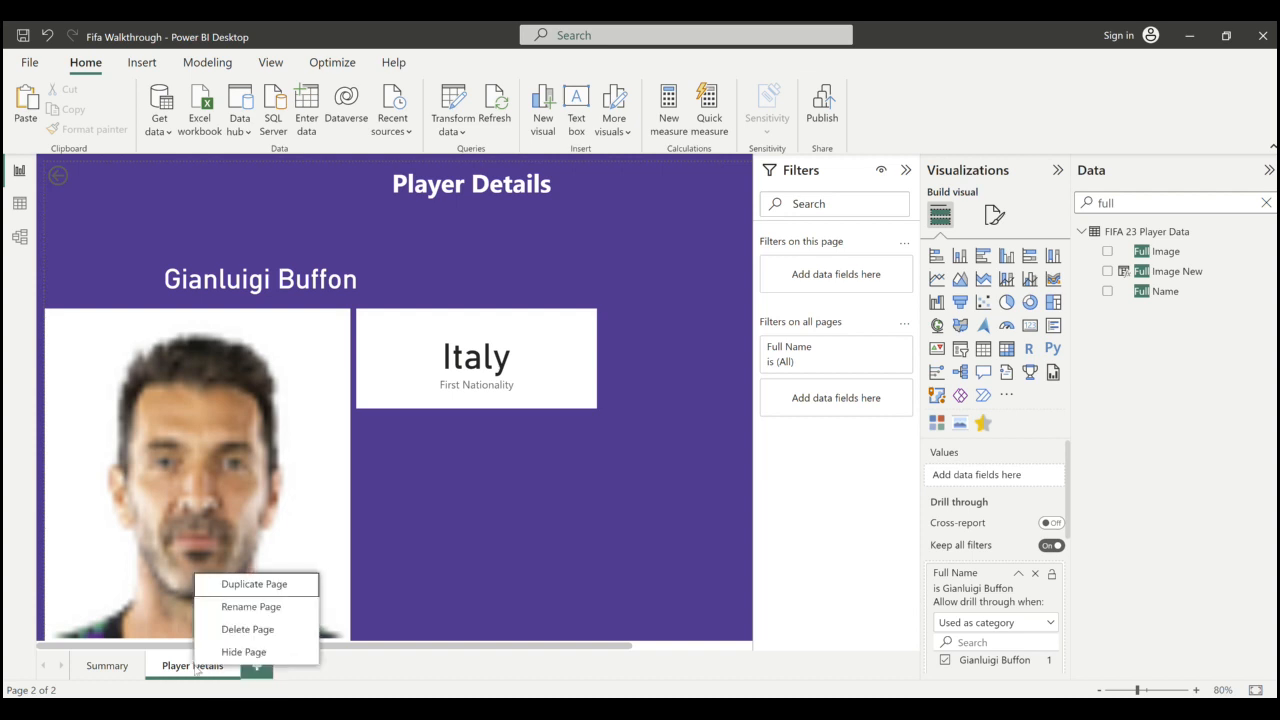
{"action": "left_click", "coordinate": [248, 651]}
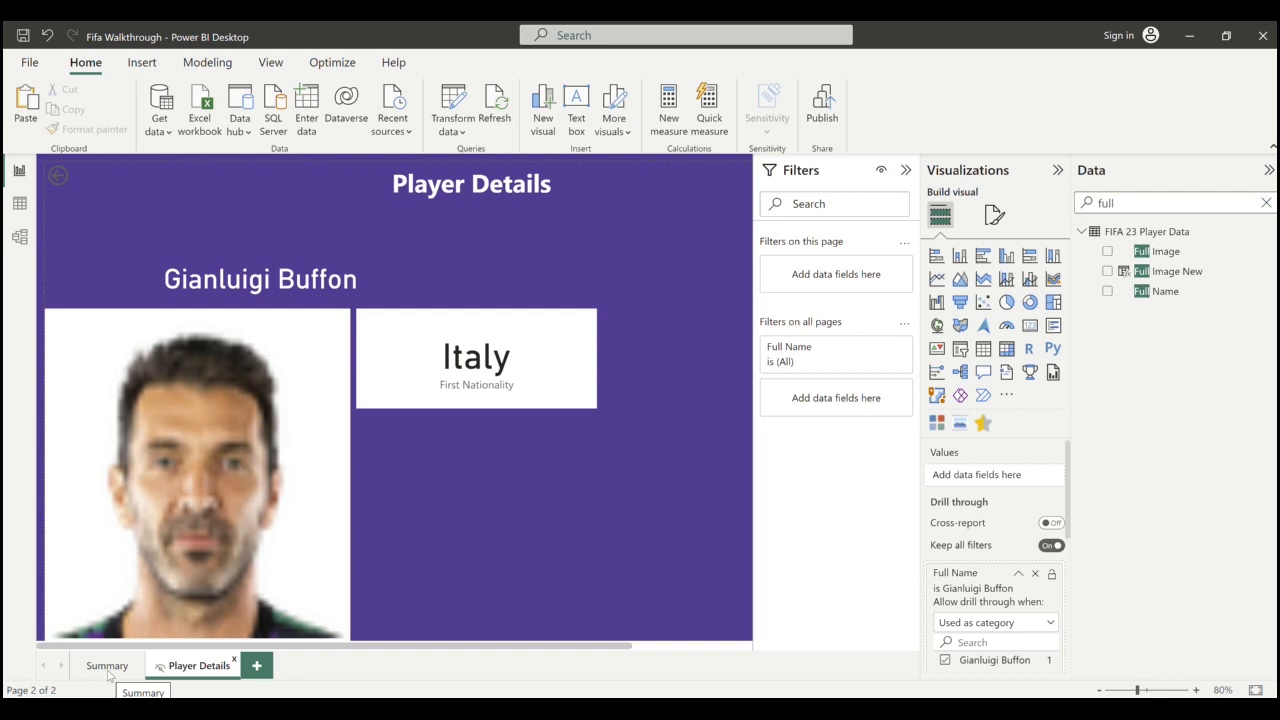
{"action": "left_click", "coordinate": [575, 375]}
{"action": "left_click_drag", "start_coordinate": [593, 357], "coordinate": [567, 357]}
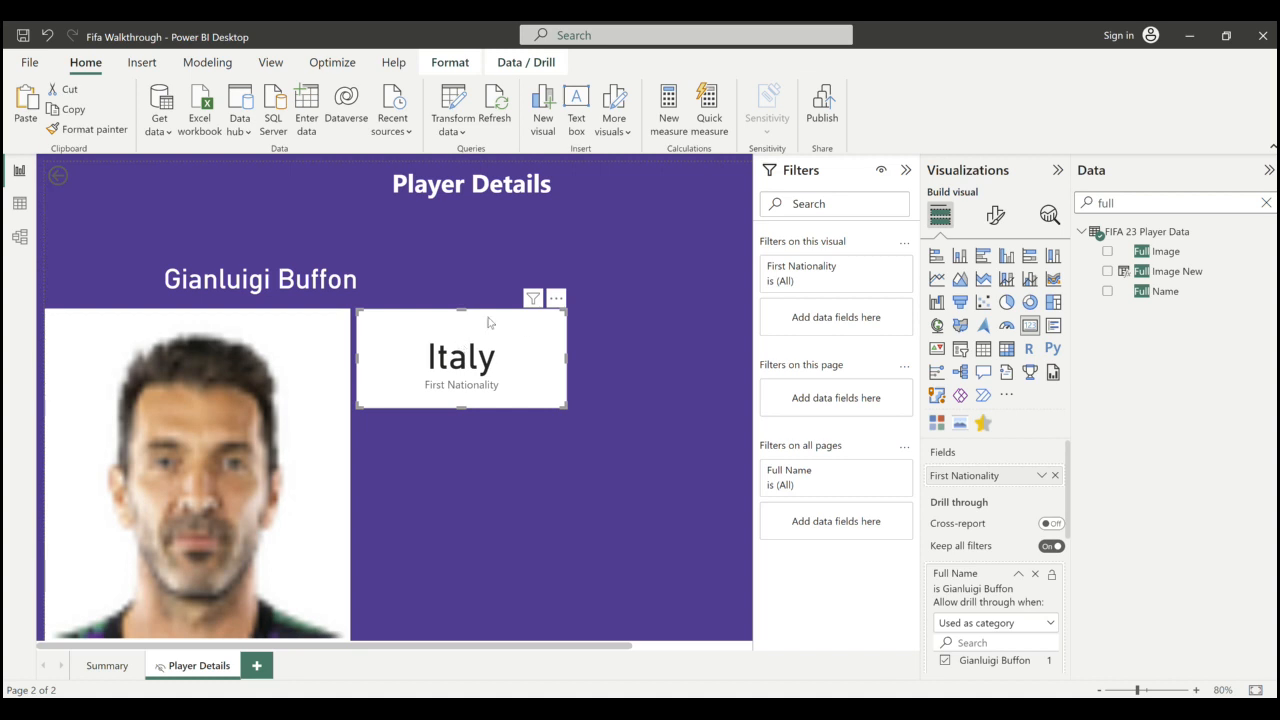
- Turn on the First Nationality card's title and set its text to "Nationality"
{"action": "left_click", "coordinate": [995, 215]}
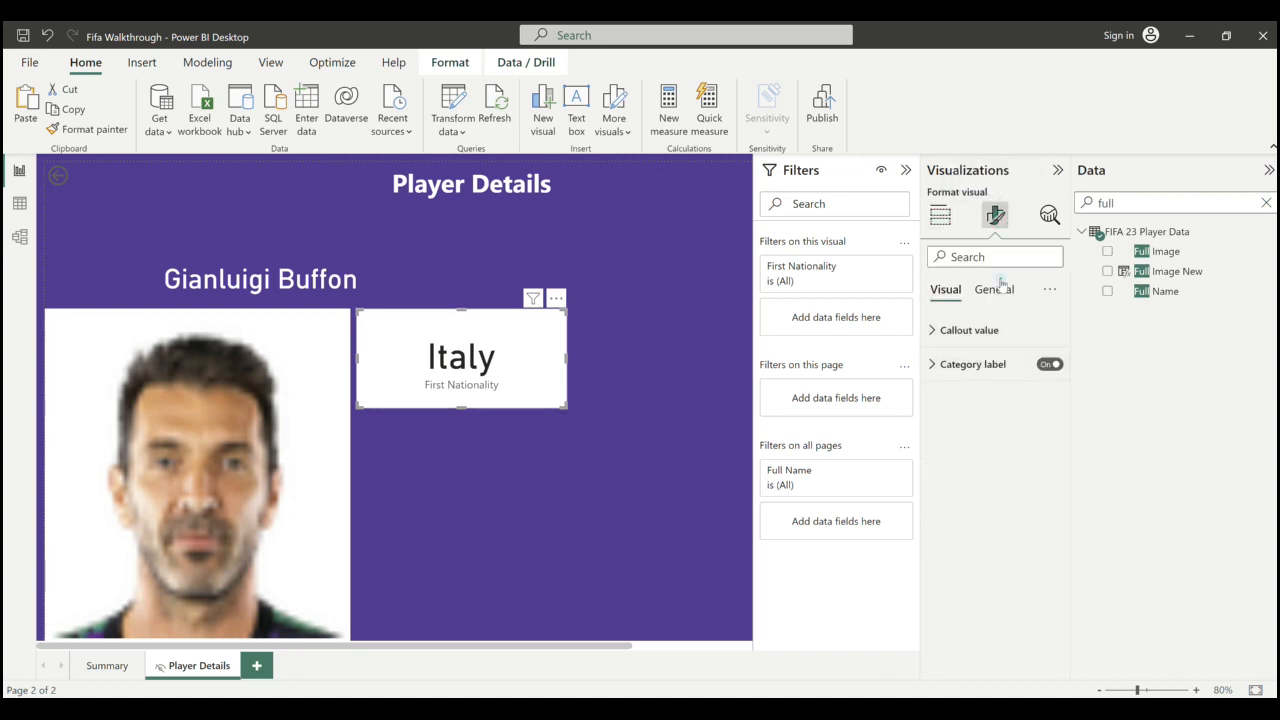
{"action": "left_click", "coordinate": [1000, 285]}
{"action": "left_click", "coordinate": [976, 364]}
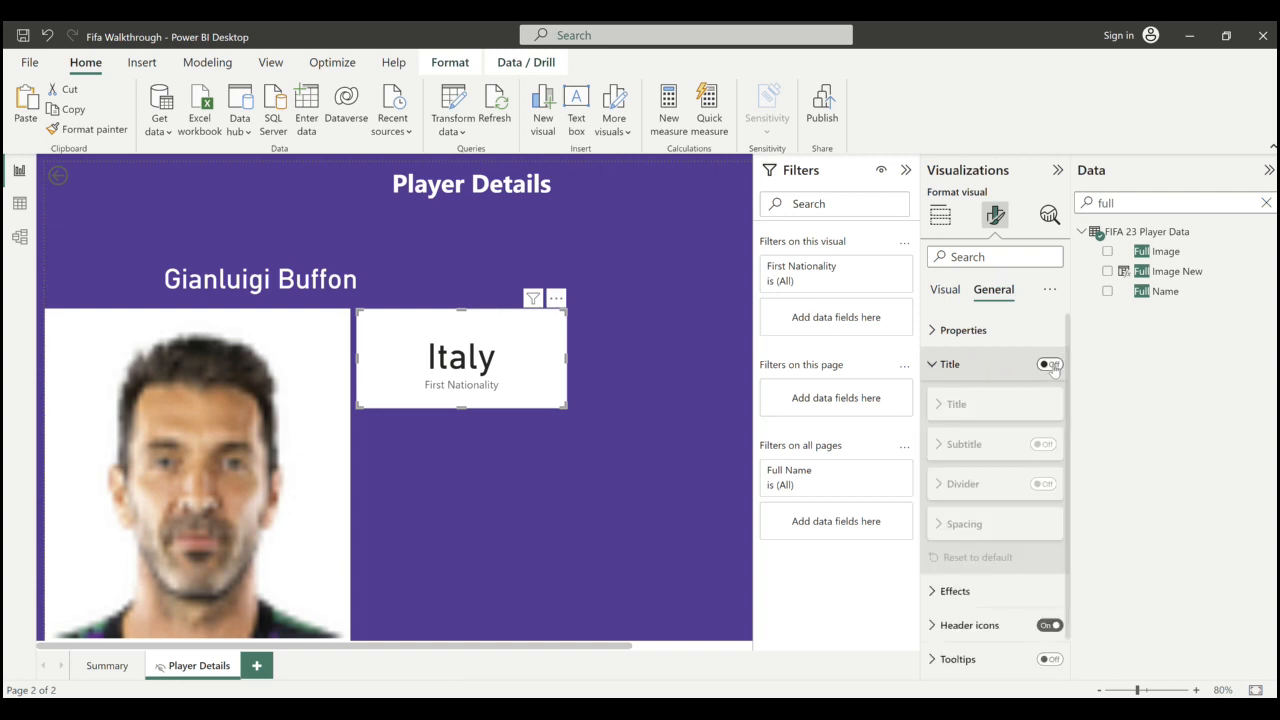
{"action": "left_click", "coordinate": [1049, 364]}
{"action": "left_click", "coordinate": [970, 441]}
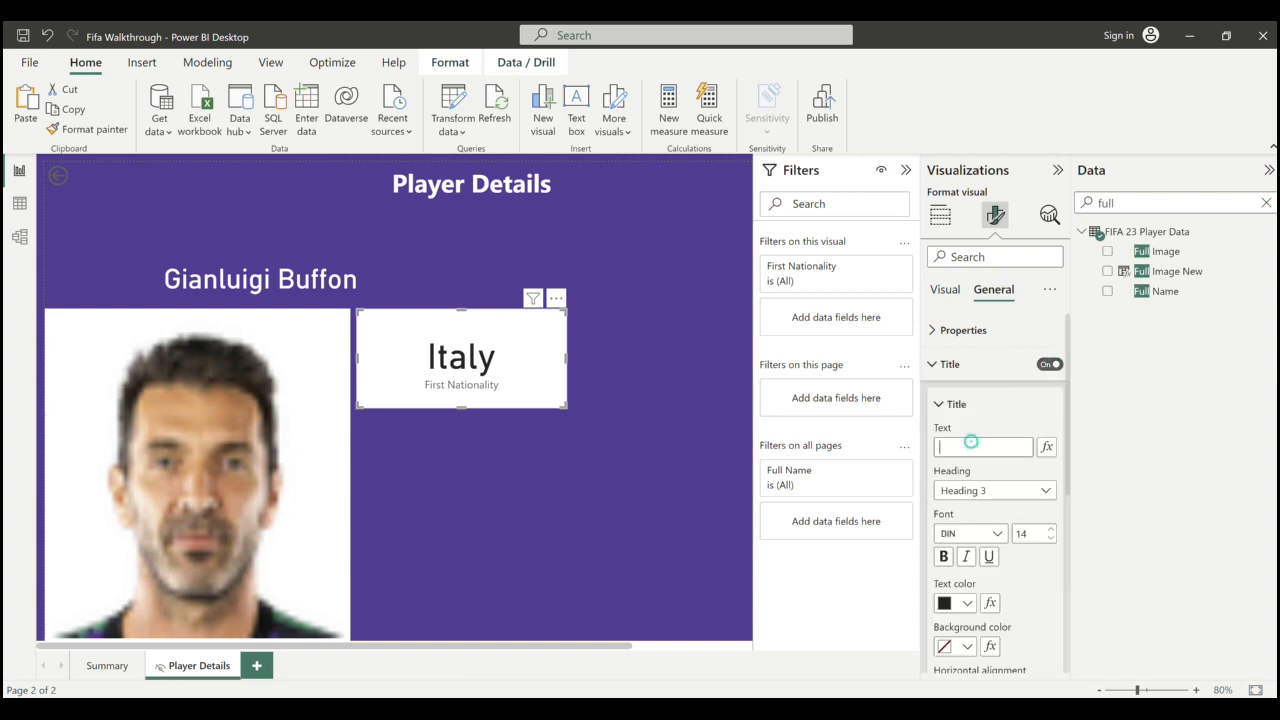
{"action": "type", "text": "Nationality"}
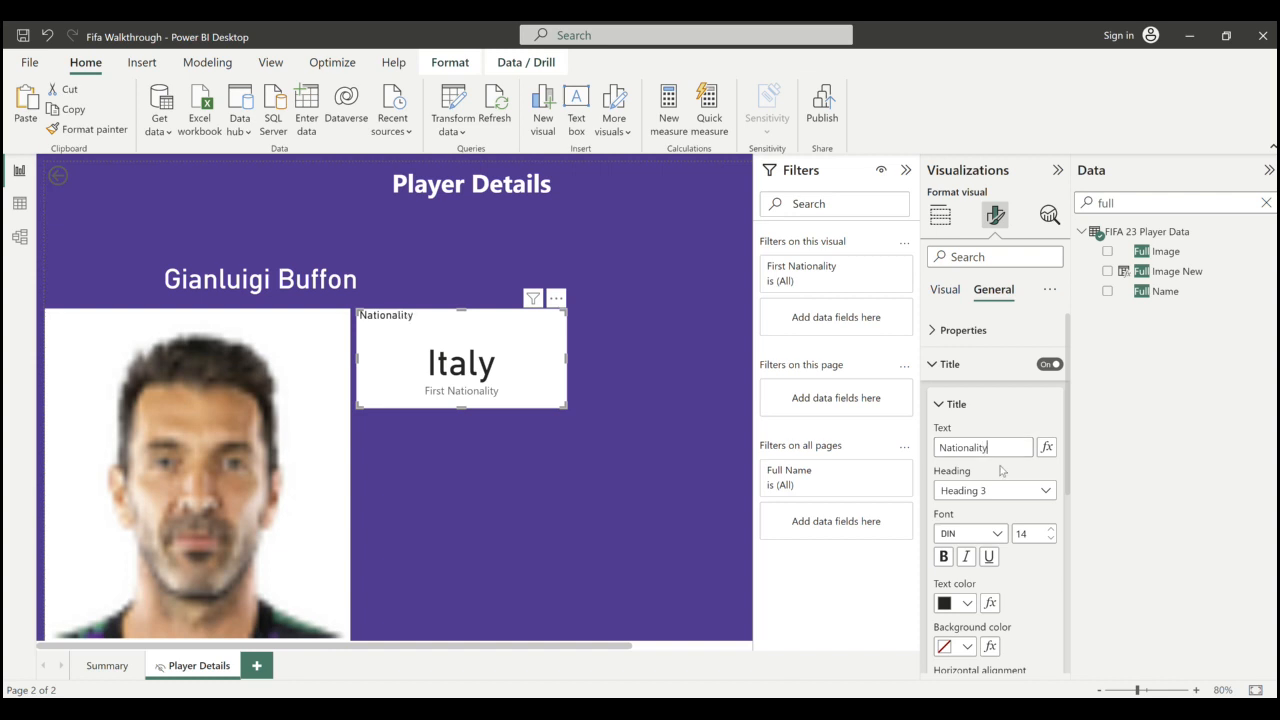
- Increase the Nationality card's title font size to 20
{"action": "scroll", "coordinate": [1008, 485], "scroll_direction": "down", "scroll_amount": 1}
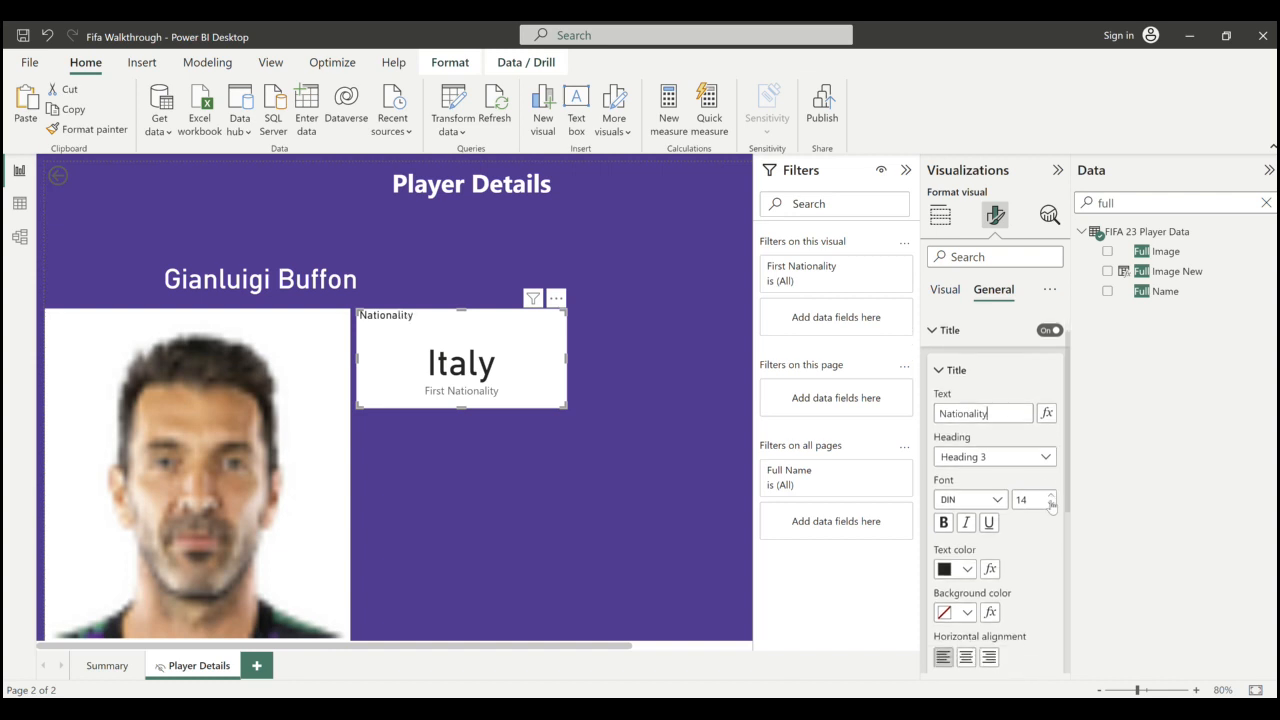
{"action": "left_click", "coordinate": [1051, 496]}
{"action": "left_click", "coordinate": [1051, 496]}
{"action": "left_click", "coordinate": [1051, 496]}
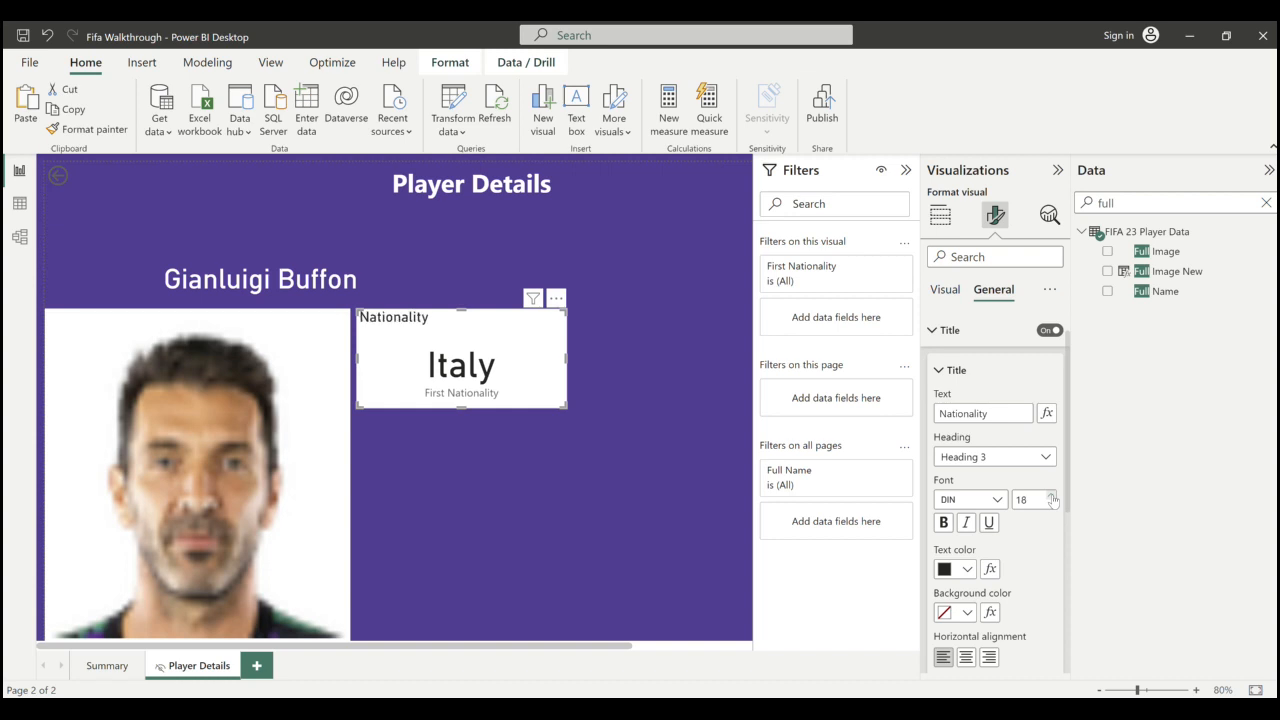
{"action": "left_click", "coordinate": [1051, 496]}
{"action": "left_click", "coordinate": [1051, 496]}
{"action": "left_click", "coordinate": [1051, 496]}
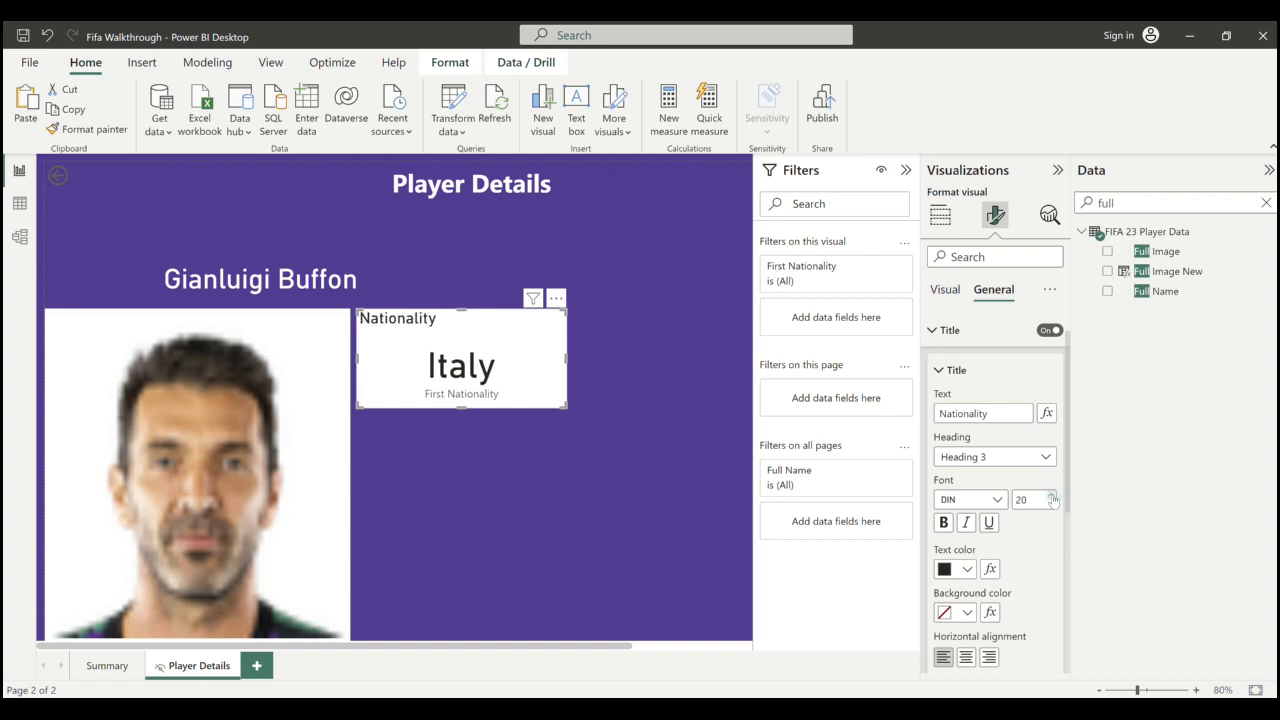
- Format the Nationality card's title with a gold background, dark blue text and centered alignment
{"action": "scroll", "coordinate": [1052, 500], "scroll_direction": "down", "scroll_amount": 2}
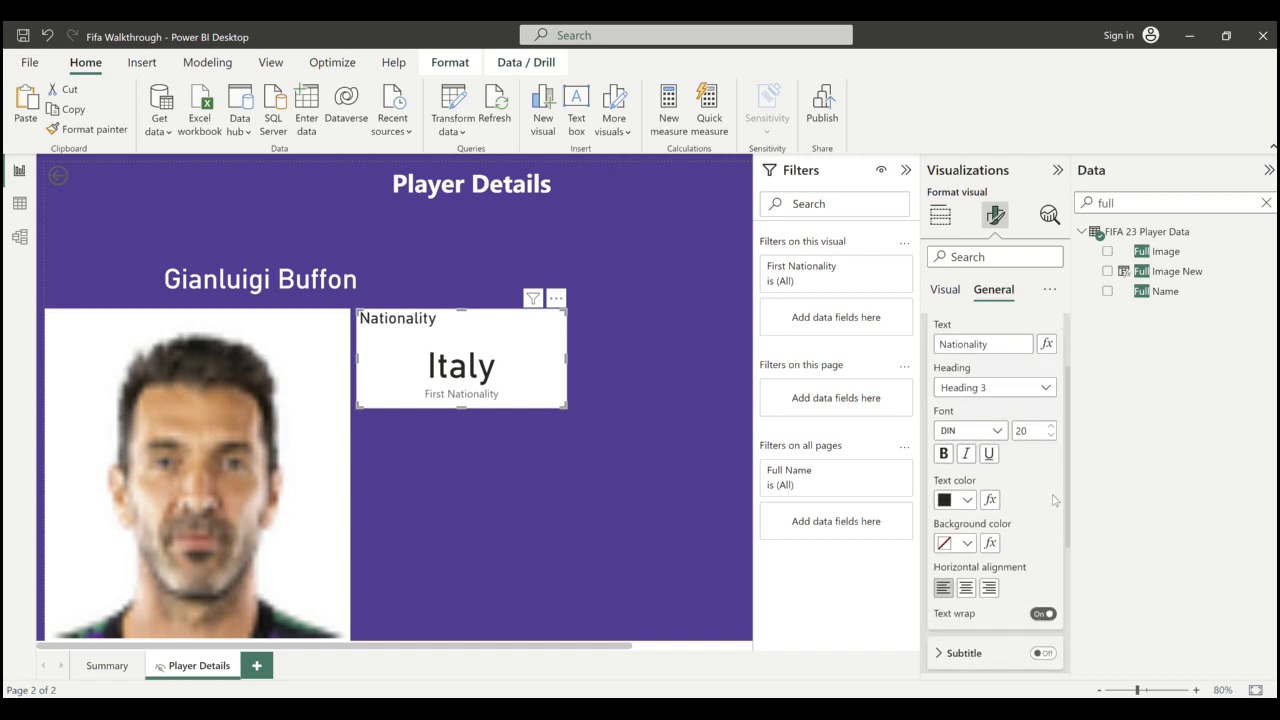
{"action": "left_click", "coordinate": [968, 533]}
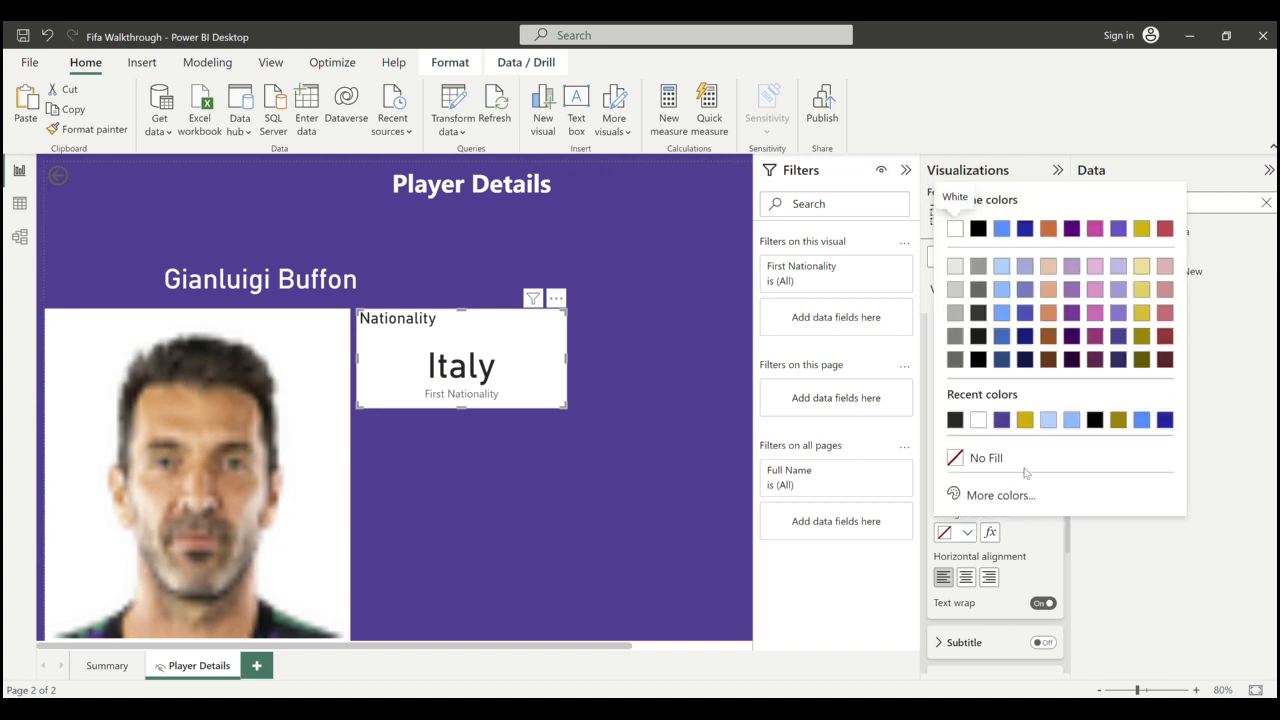
{"action": "left_click", "coordinate": [1026, 417]}
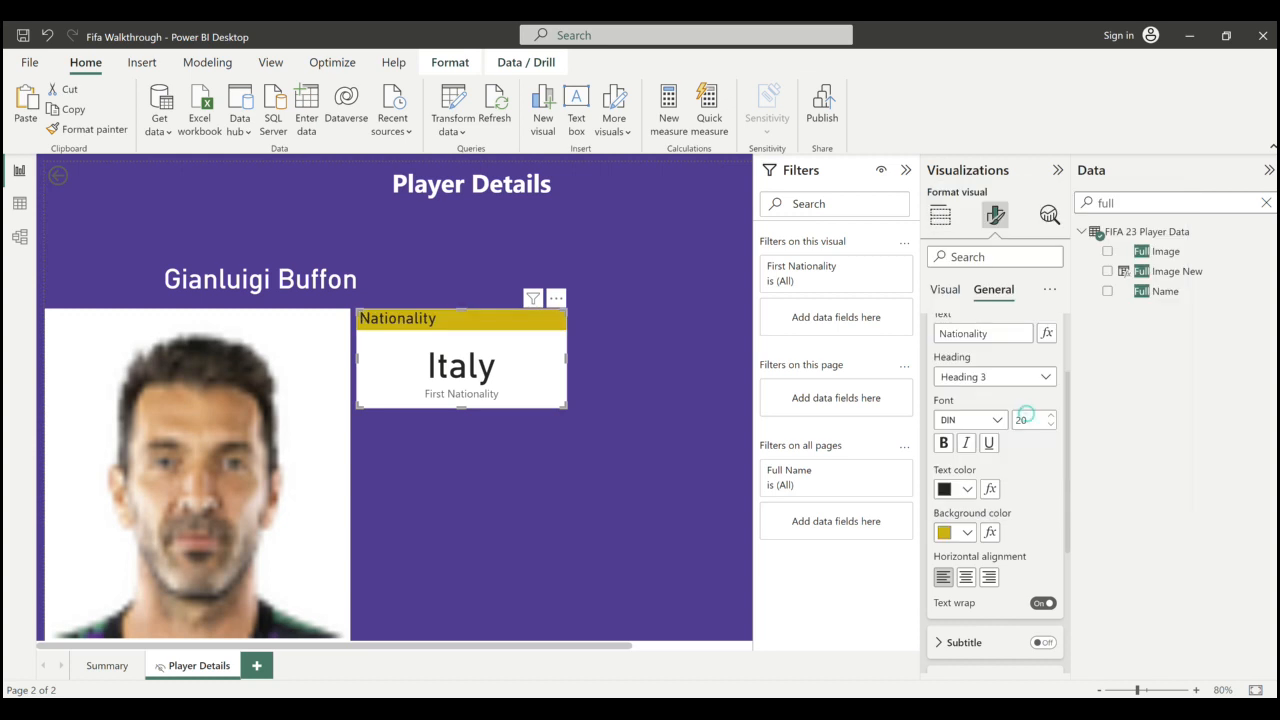
{"action": "left_click", "coordinate": [965, 490]}
{"action": "left_click", "coordinate": [967, 578]}
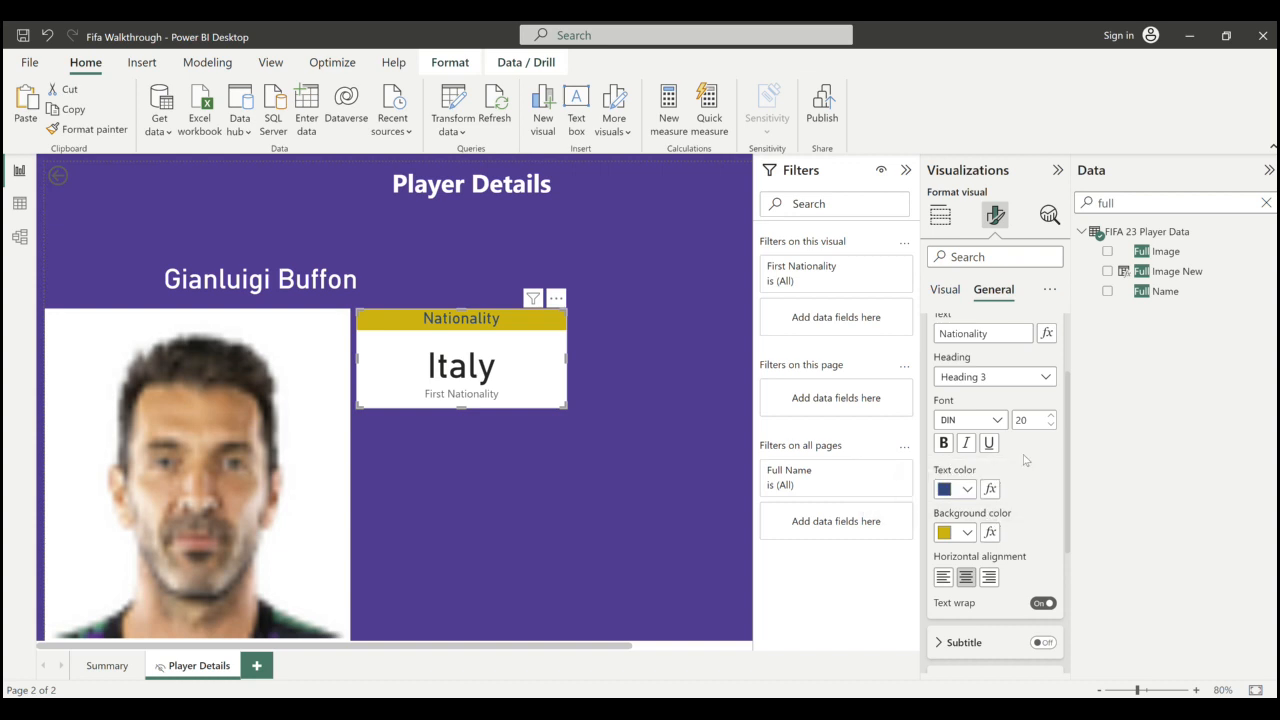
- Turn off the category label on the Nationality card
{"action": "scroll", "coordinate": [1025, 460], "scroll_direction": "down", "scroll_amount": 1}
{"action": "scroll", "coordinate": [1025, 460], "scroll_direction": "up", "scroll_amount": 3}
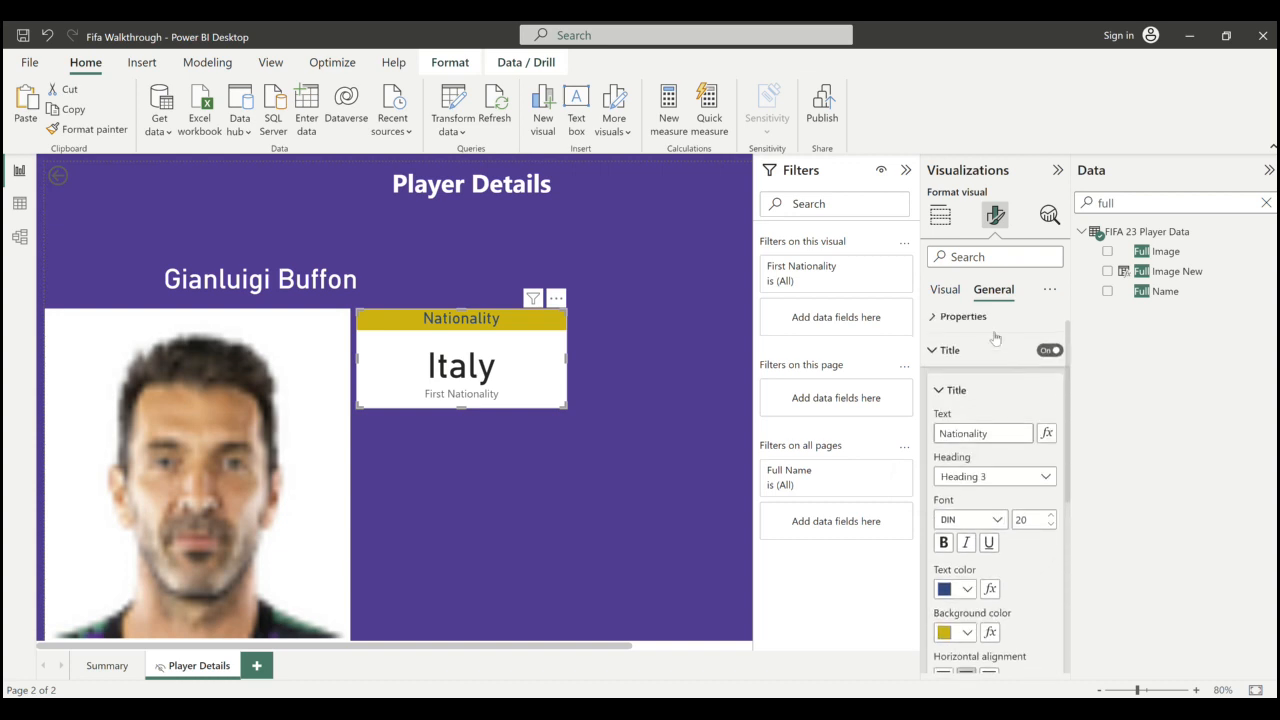
{"action": "left_click", "coordinate": [943, 292]}
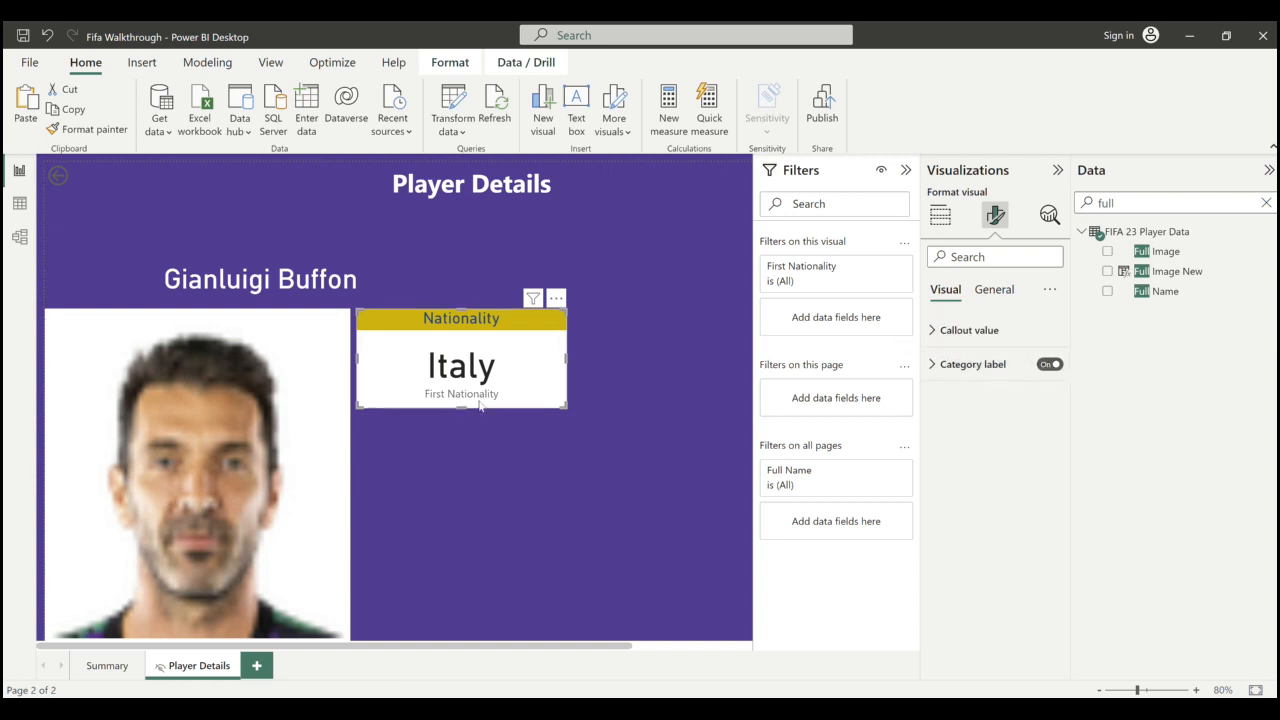
{"action": "left_click", "coordinate": [1050, 365]}
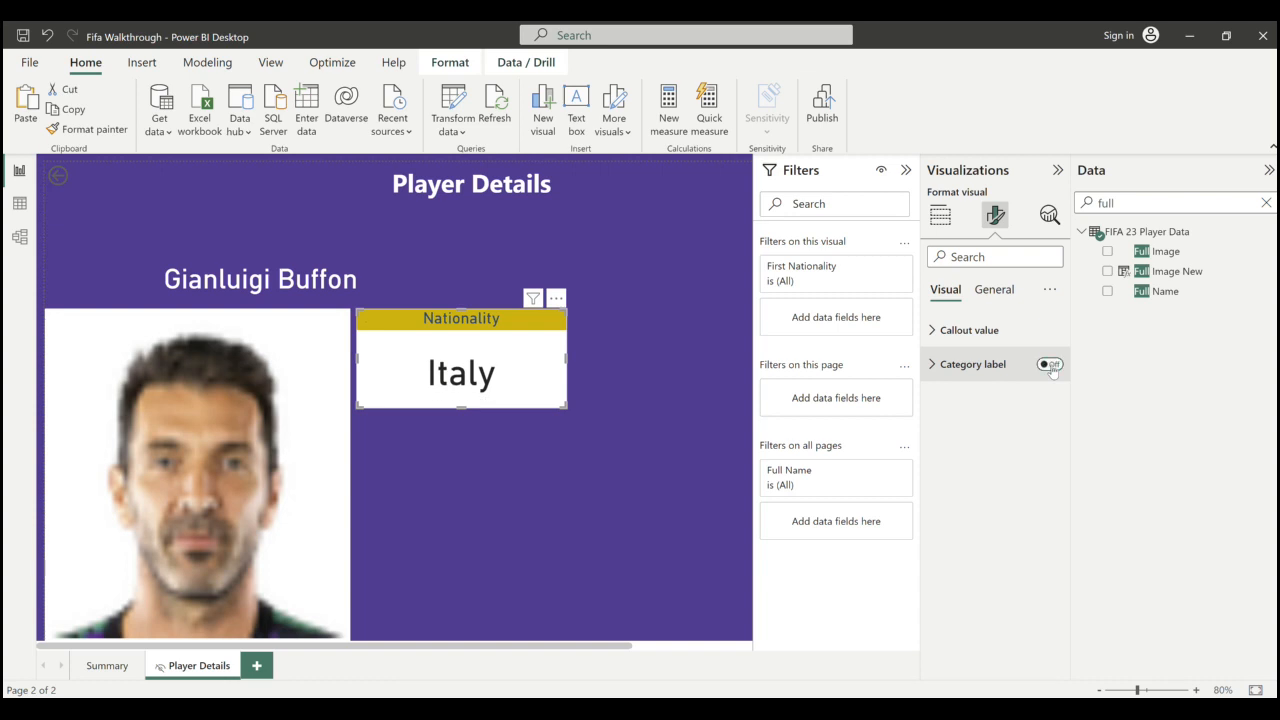
- Set the Nationality card's callout value color to the same dark blue as its title text
{"action": "left_click", "coordinate": [952, 330]}
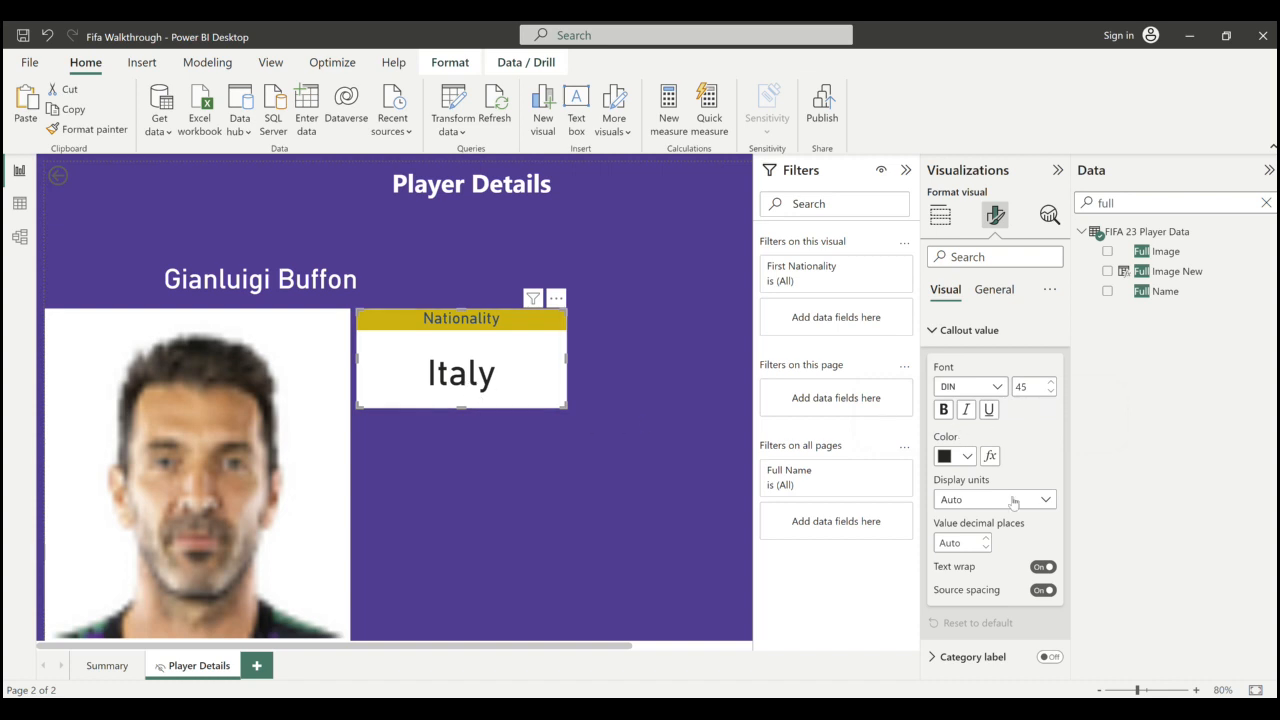
{"action": "left_click", "coordinate": [955, 458]}
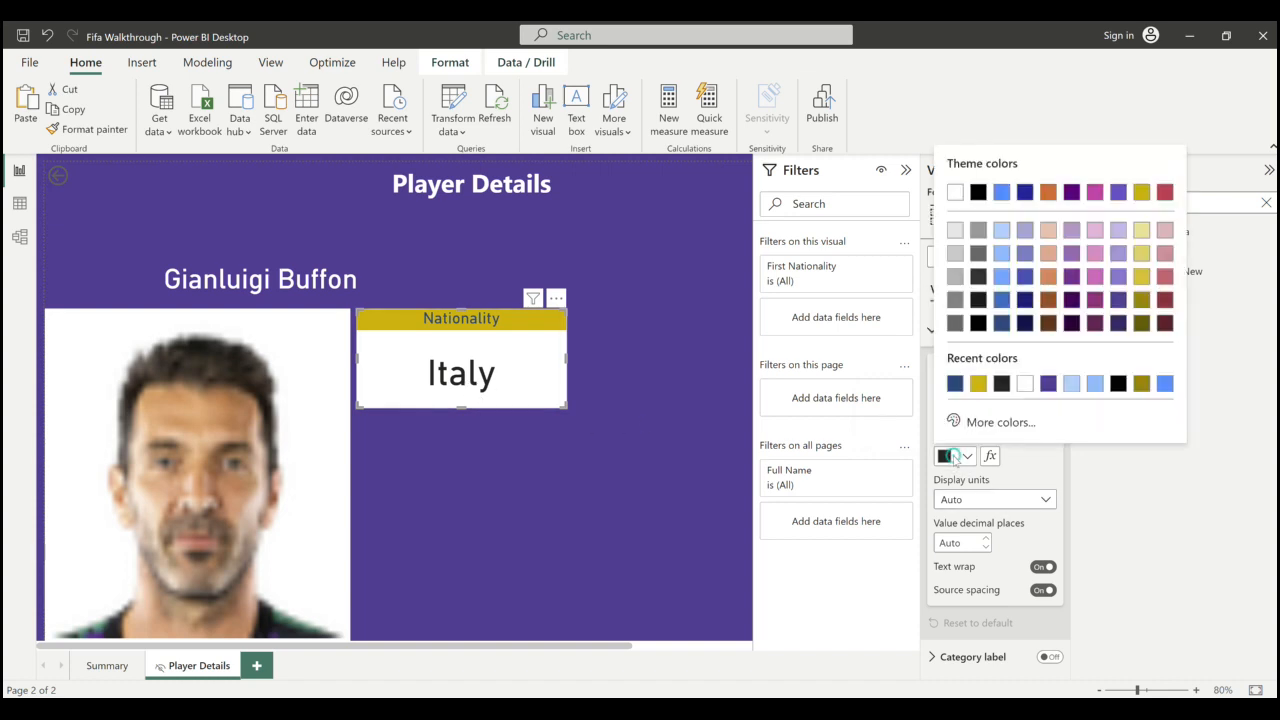
{"action": "left_click", "coordinate": [978, 384]}
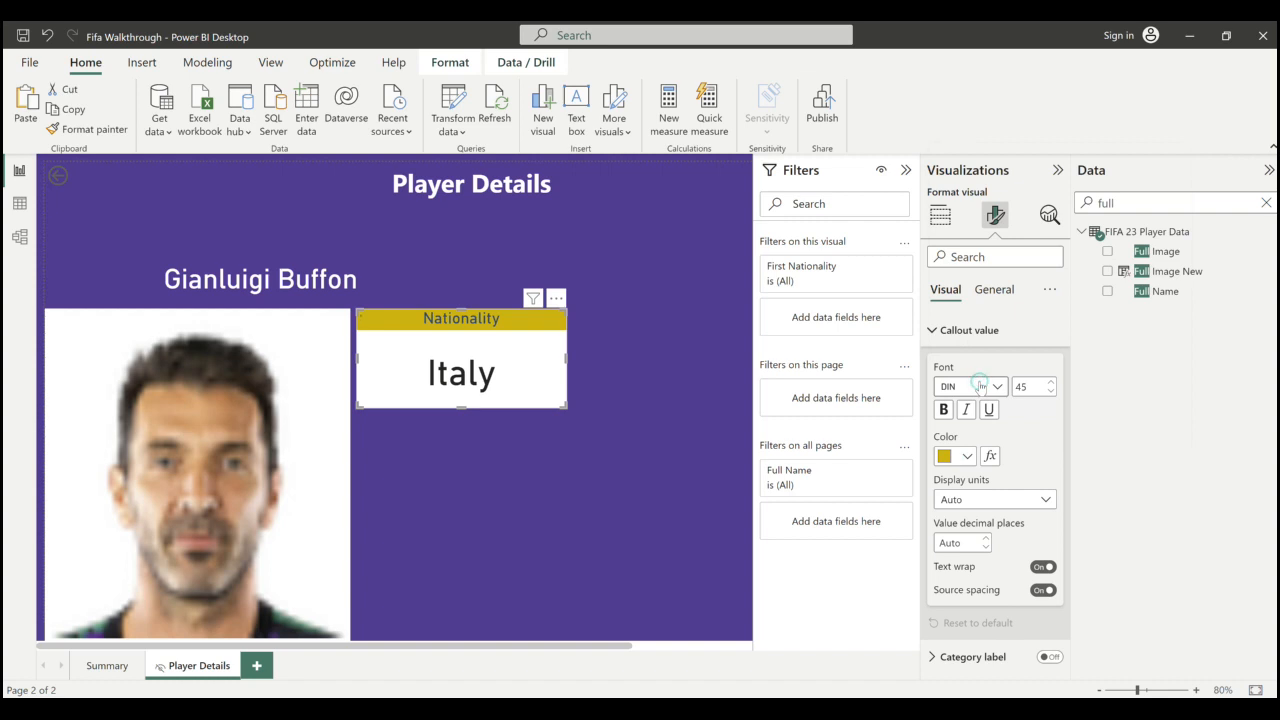
{"action": "left_click", "coordinate": [958, 456]}
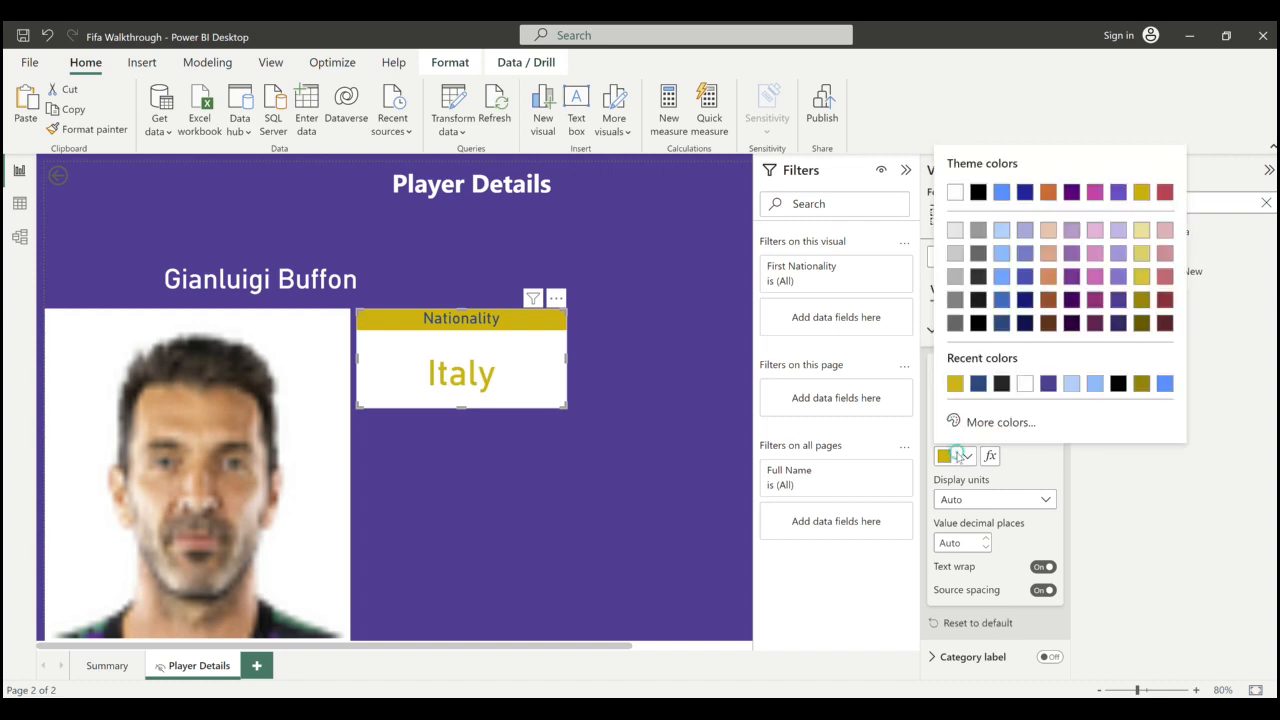
{"action": "left_click", "coordinate": [978, 384]}
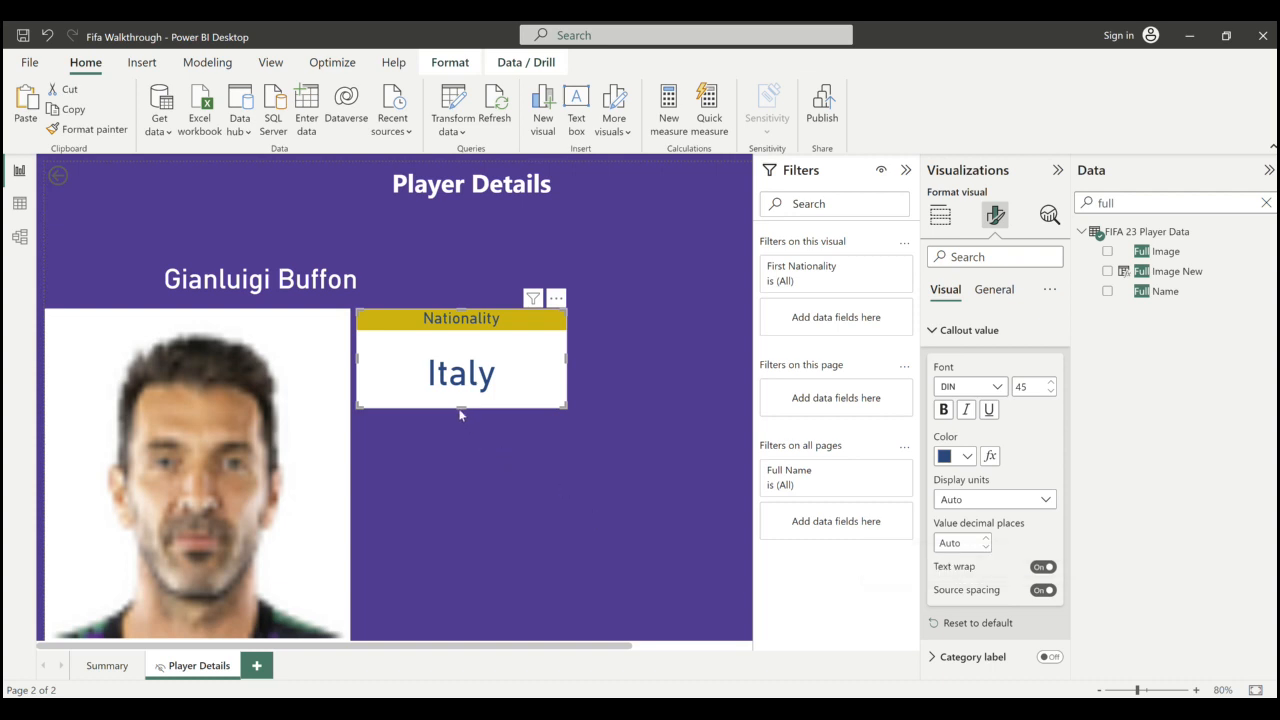
- Reduce the Nationality card's height, and place a duplicate of the card below the original
{"action": "left_click_drag", "start_coordinate": [459, 406], "coordinate": [466, 388]}
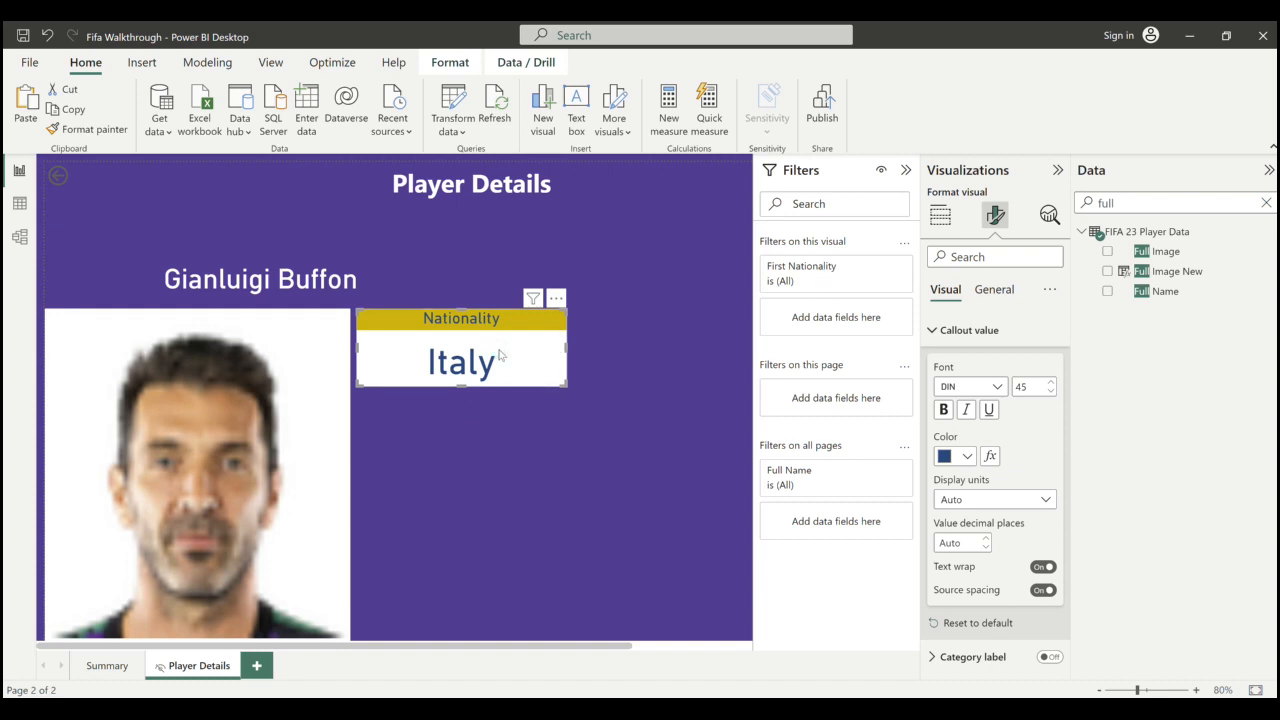
{"action": "key", "text": "ctrl+c"}
{"action": "key", "text": "ctrl+v"}
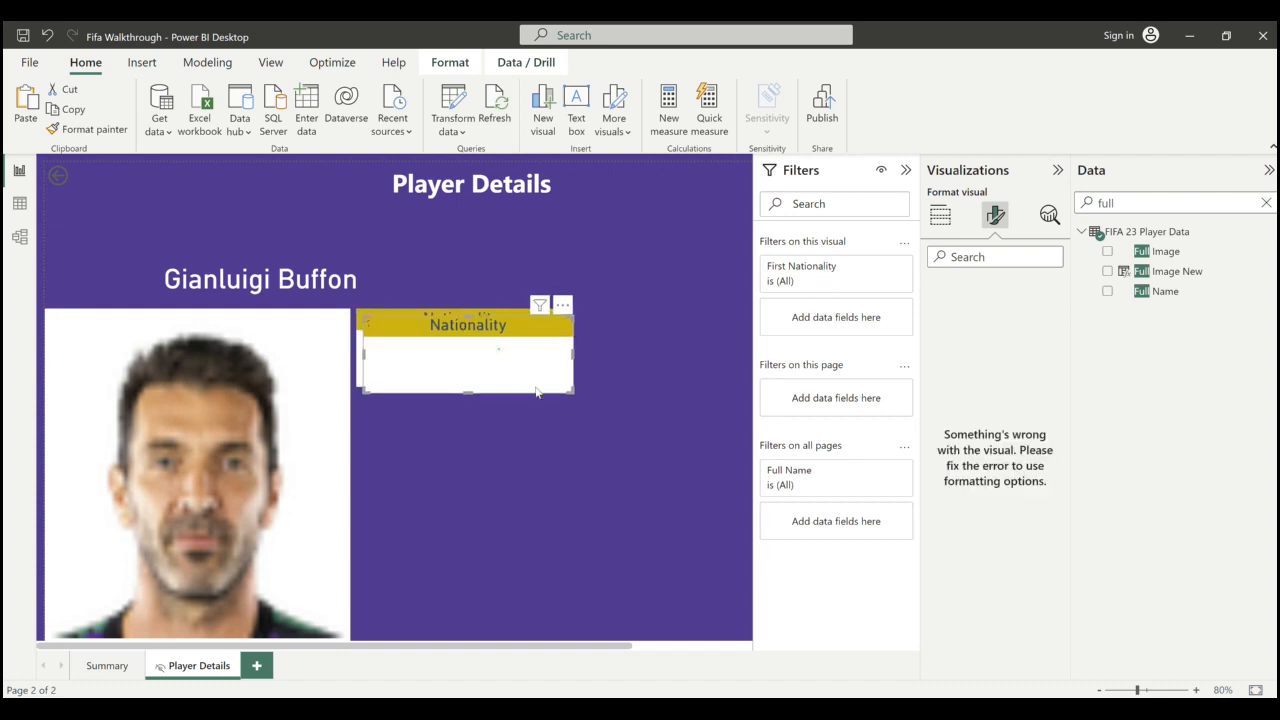
{"action": "left_click_drag", "start_coordinate": [500, 356], "coordinate": [518, 487]}
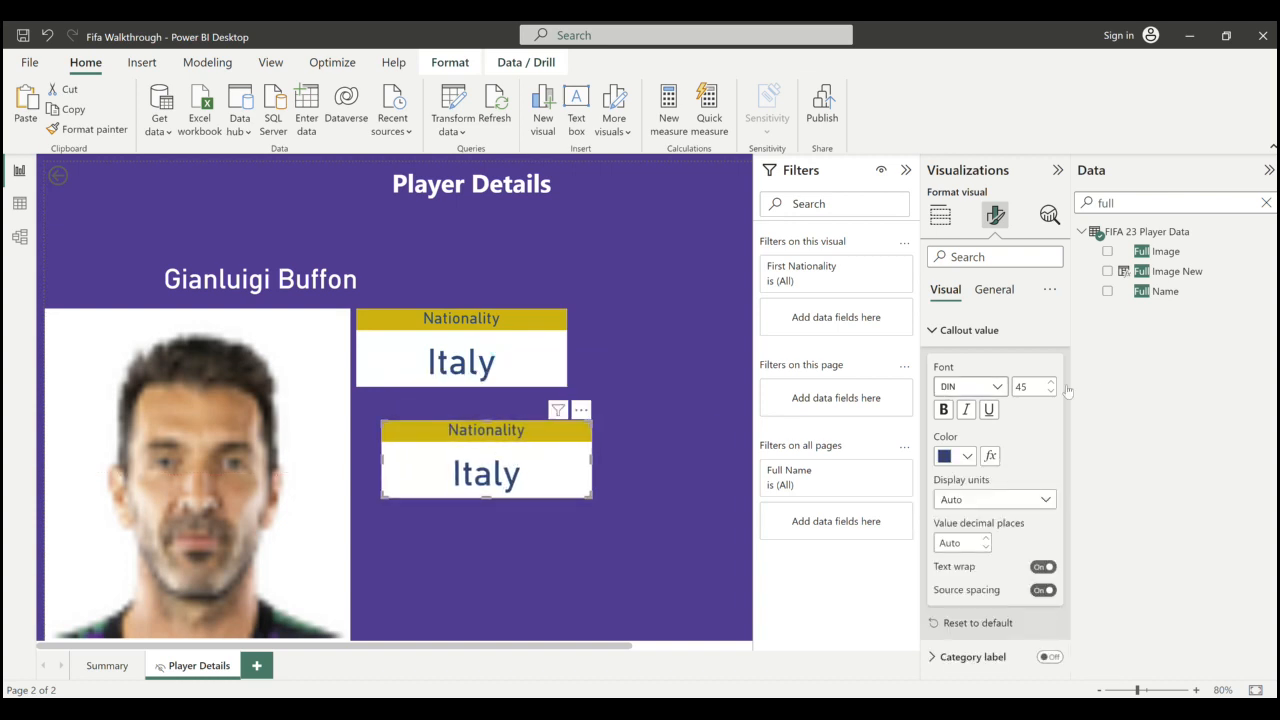
- Replace the duplicated card's field with Sum of Wages, found by searching "wag", and widen the card
{"action": "left_click_drag", "start_coordinate": [1118, 208], "coordinate": [1093, 211]}
{"action": "type", "text": "wag"}
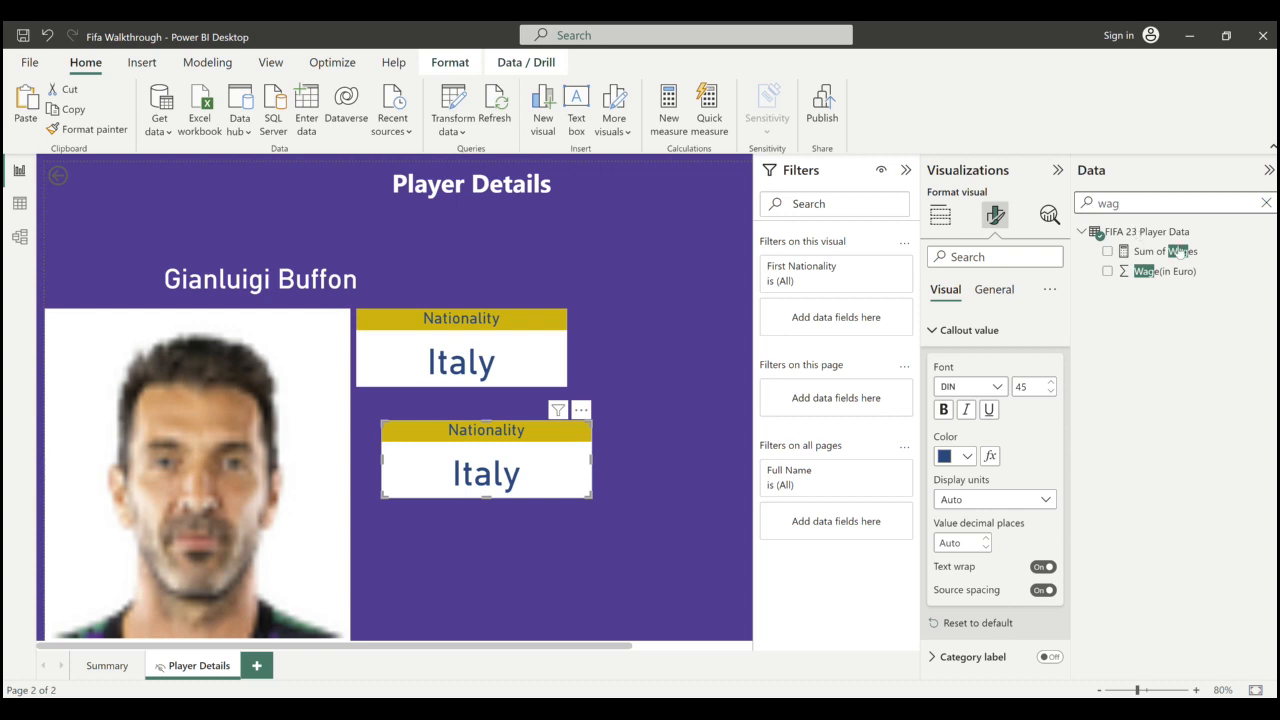
{"action": "left_click", "coordinate": [940, 216]}
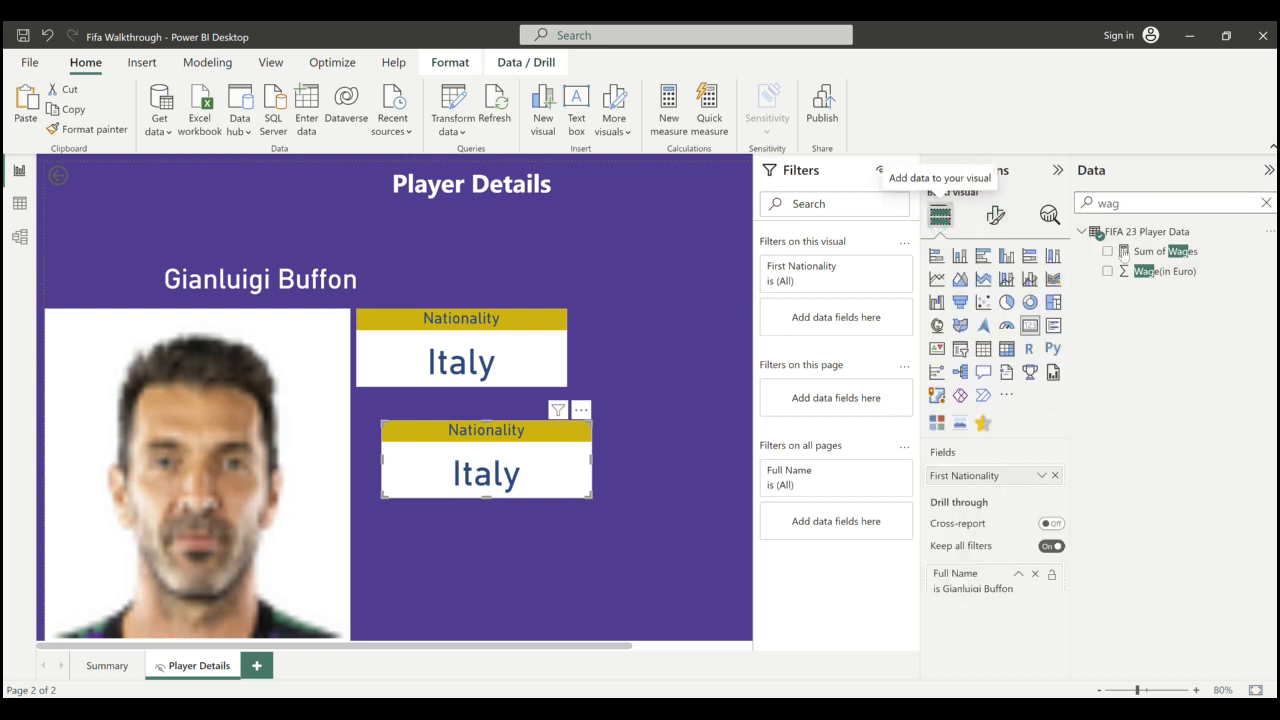
{"action": "left_click_drag", "start_coordinate": [1160, 258], "coordinate": [968, 484]}
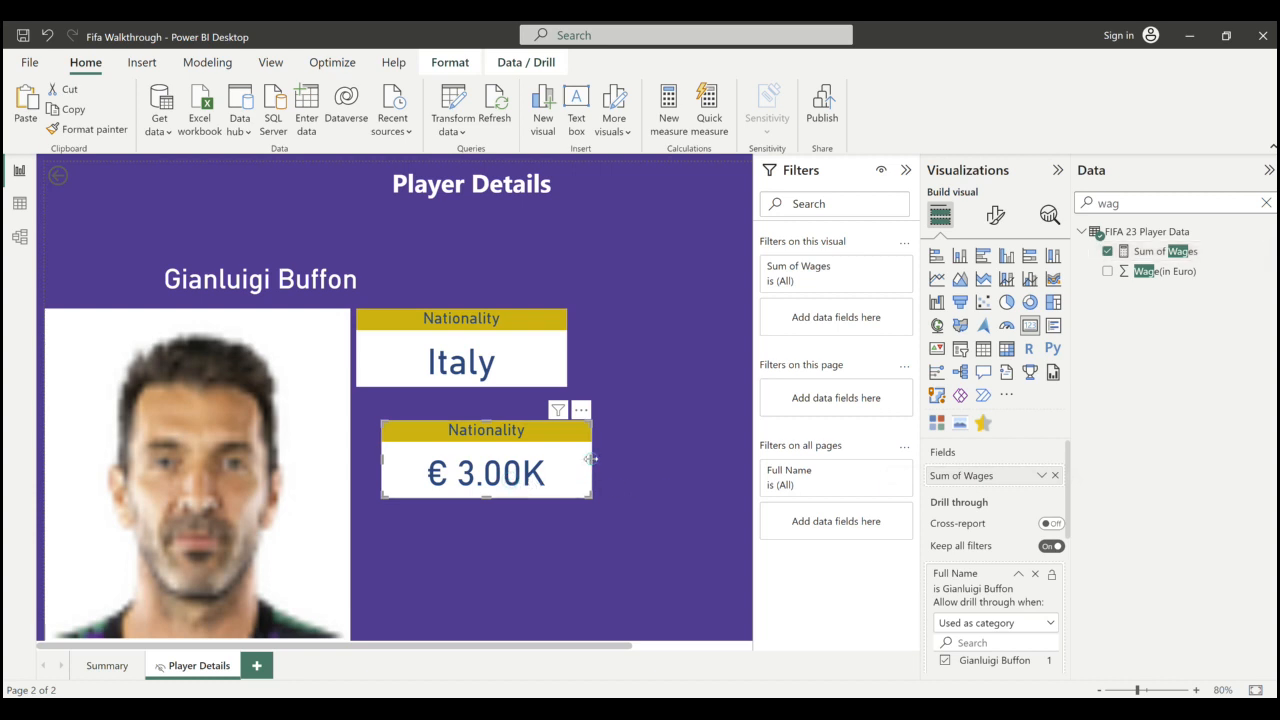
{"action": "left_click_drag", "start_coordinate": [591, 459], "coordinate": [638, 465]}
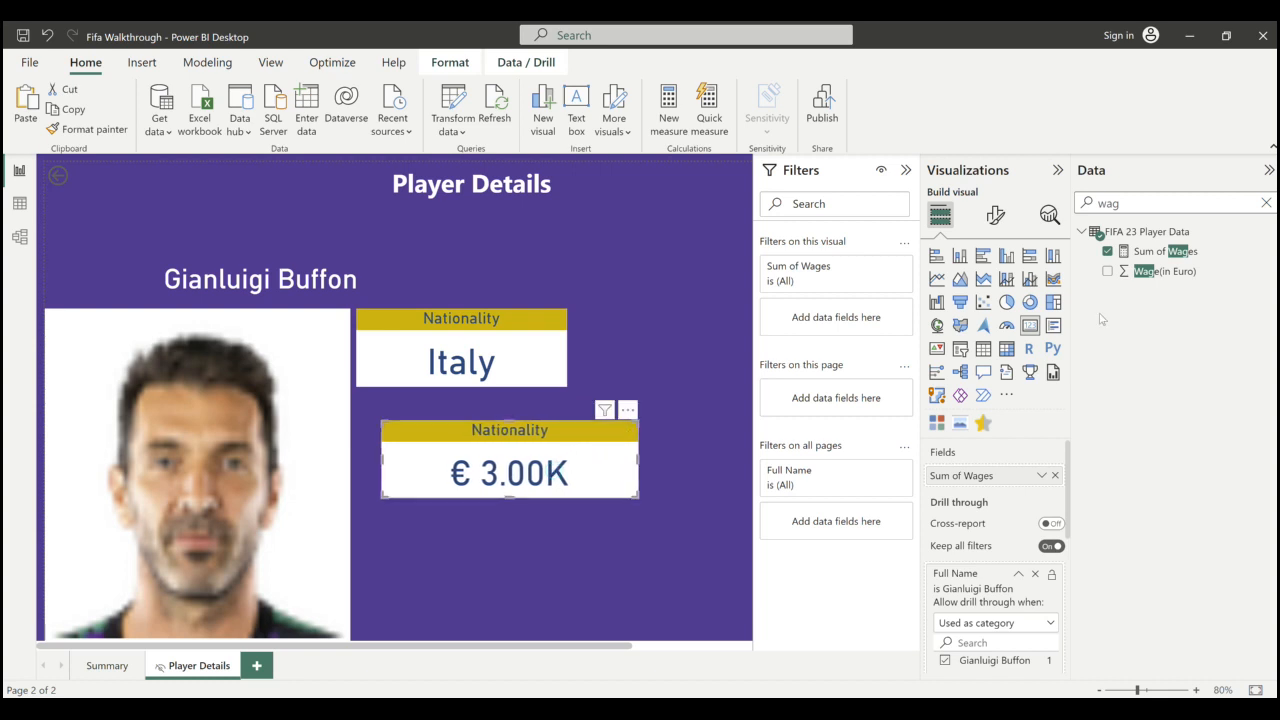
- Set the display units of the wages card's callout value to None
{"action": "left_click", "coordinate": [992, 220]}
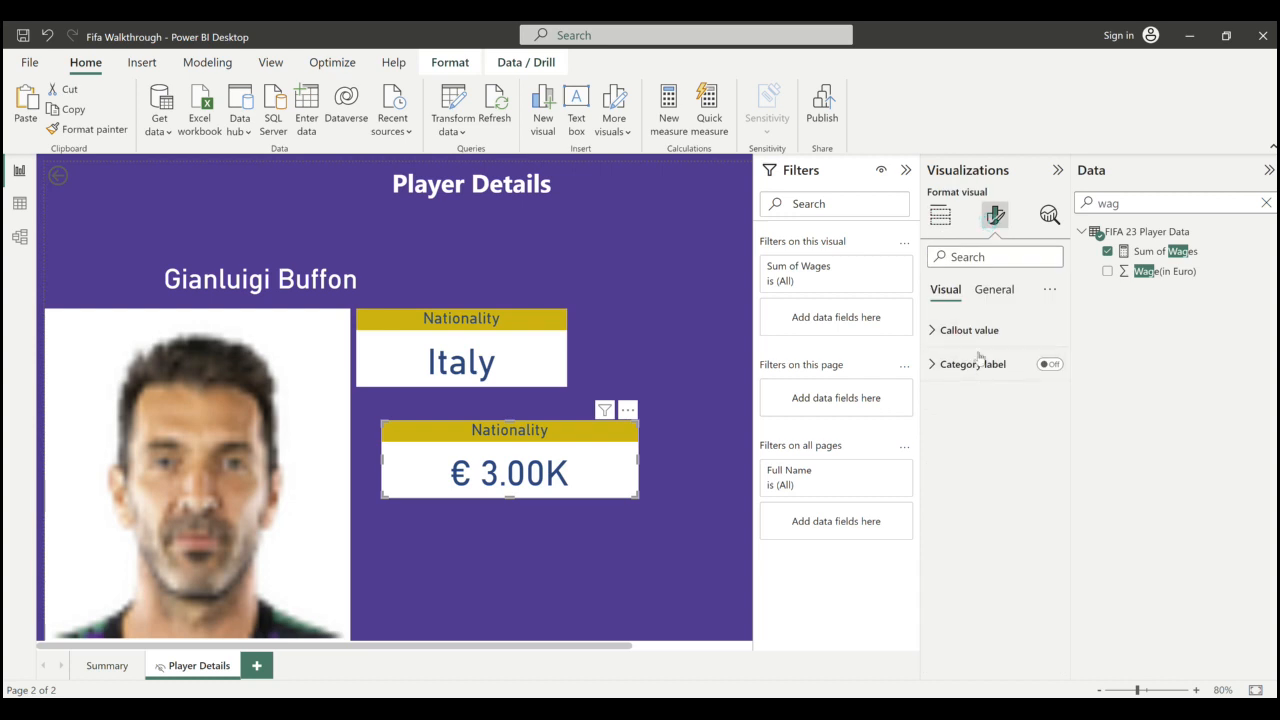
{"action": "left_click", "coordinate": [972, 330]}
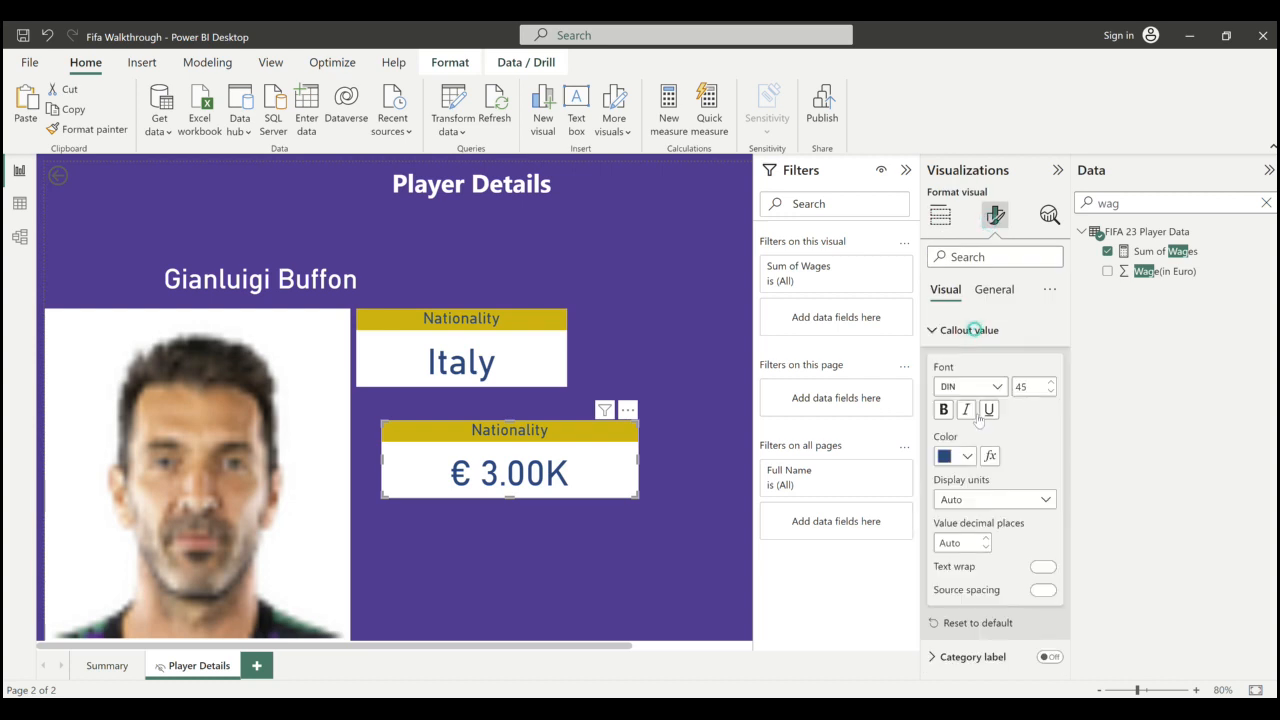
{"action": "left_click", "coordinate": [972, 499]}
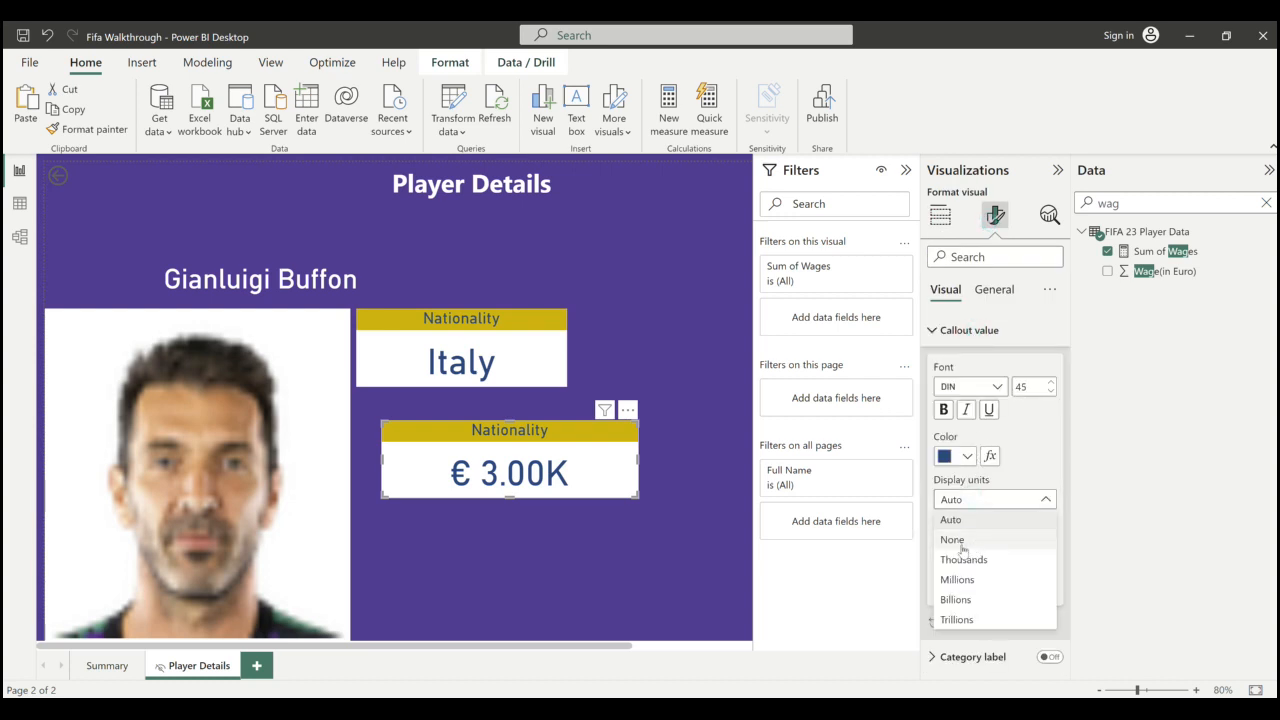
{"action": "left_click", "coordinate": [955, 540]}
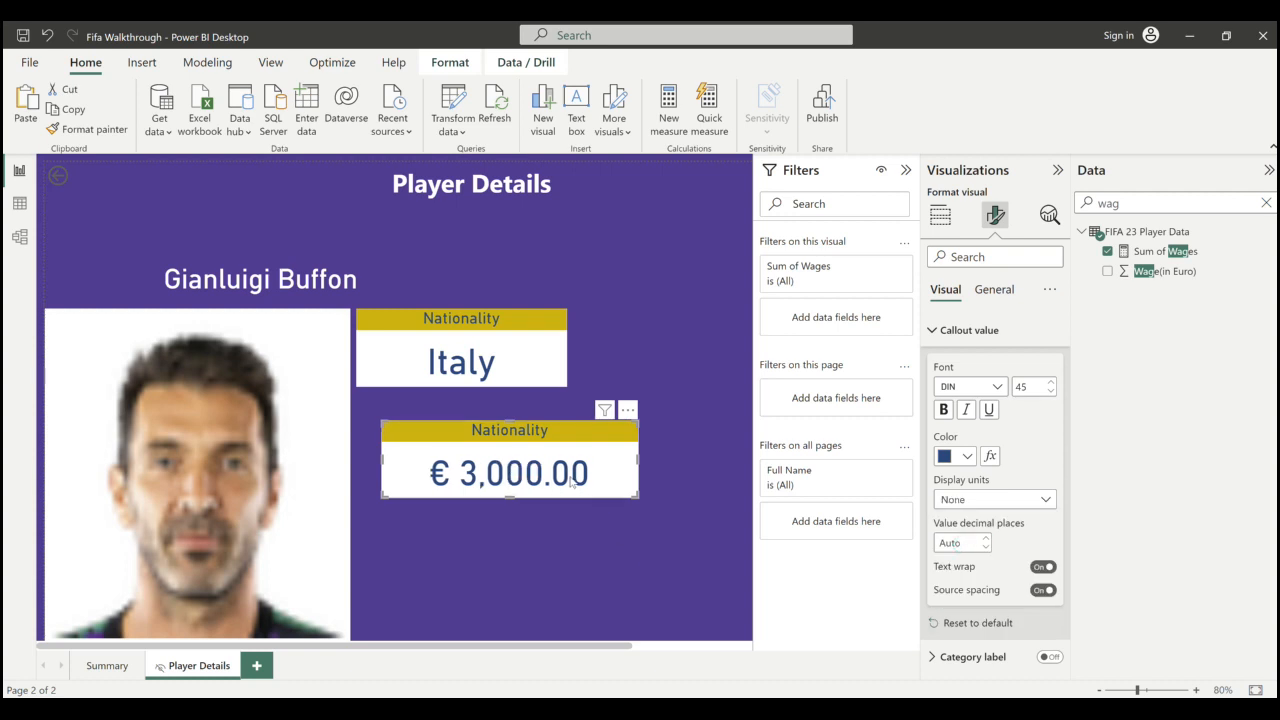
- Retitle the wages card "Wage" and place it directly beside the Nationality card in one row
{"action": "left_click_drag", "start_coordinate": [534, 497], "coordinate": [643, 425]}
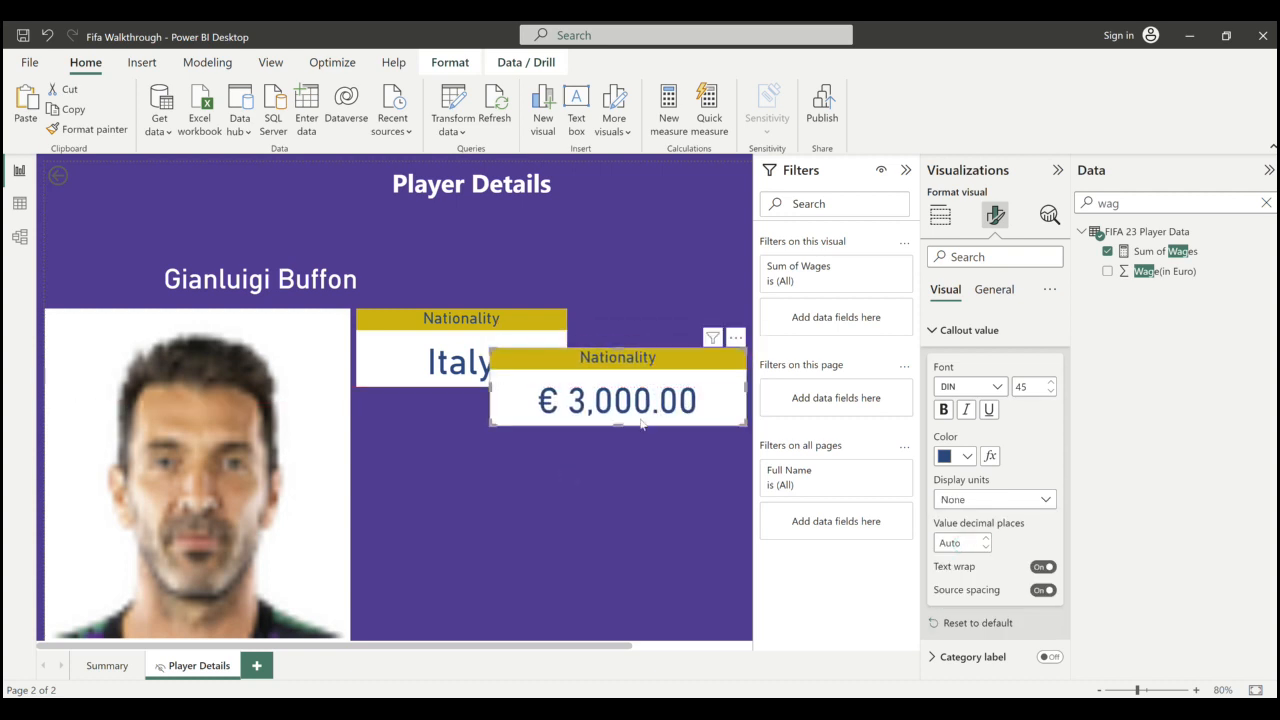
{"action": "scroll", "coordinate": [607, 459], "scroll_direction": "right", "scroll_amount": 3}
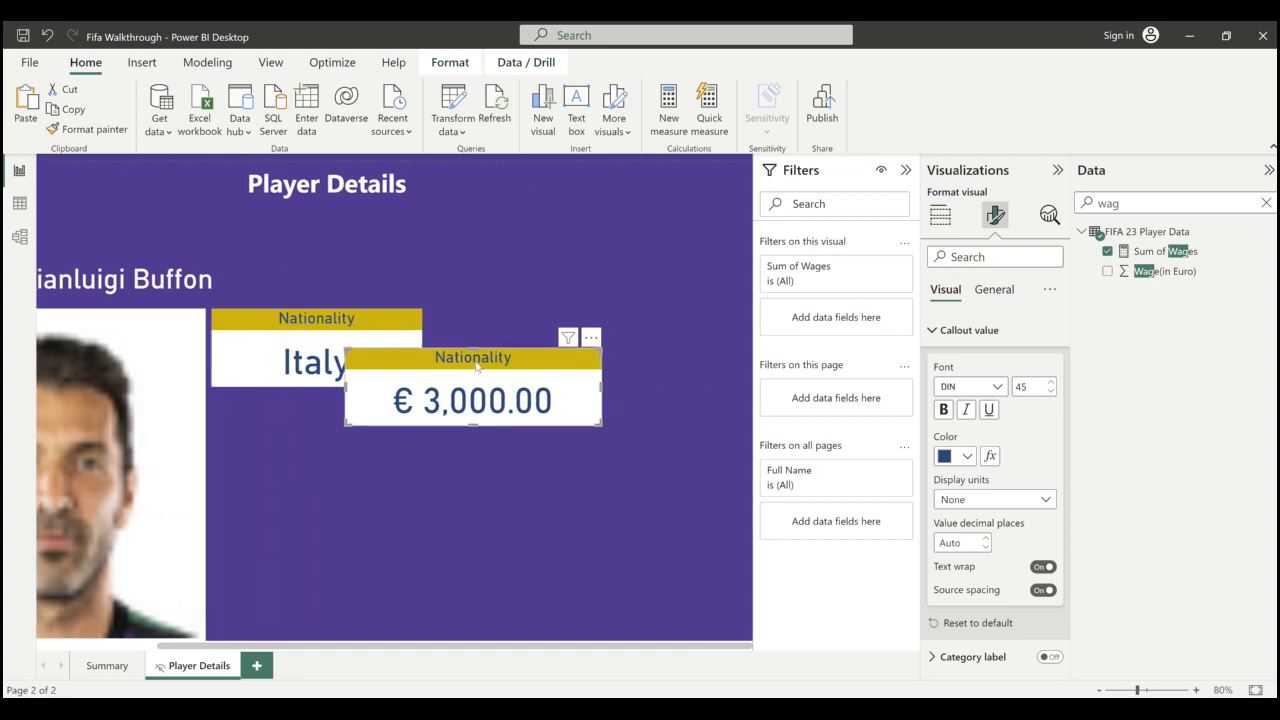
{"action": "left_click", "coordinate": [995, 289]}
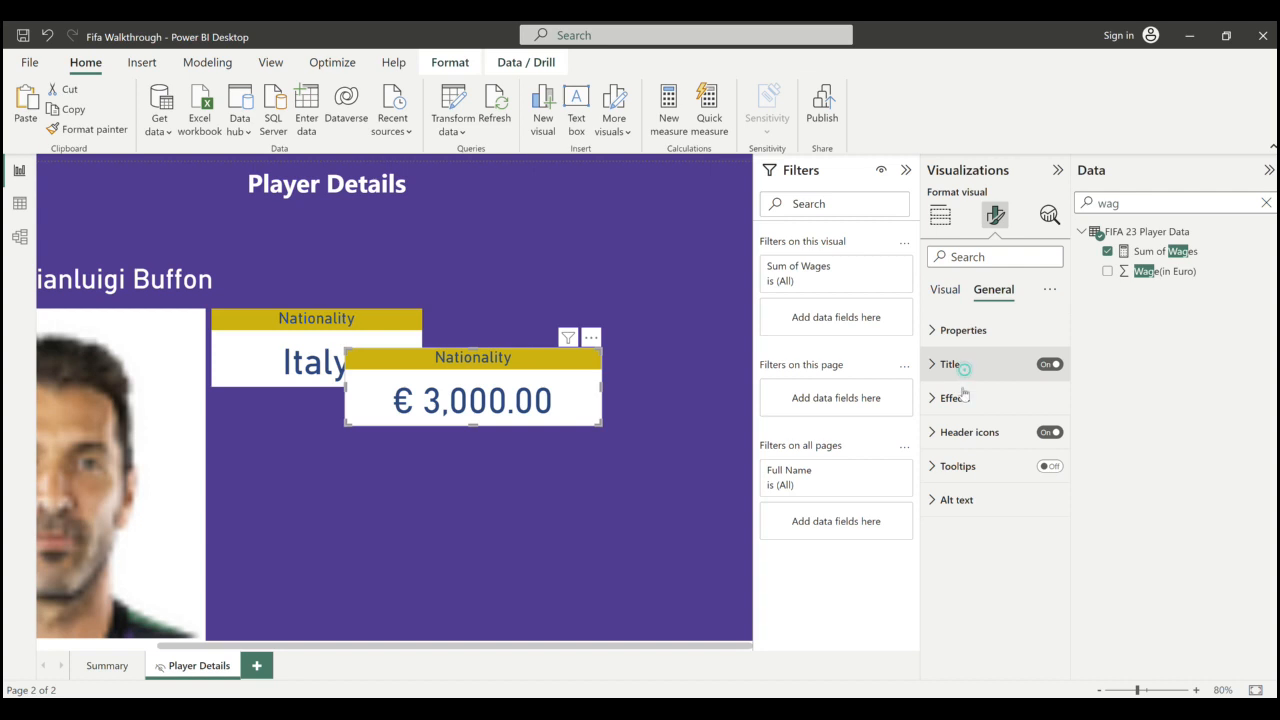
{"action": "left_click", "coordinate": [964, 369]}
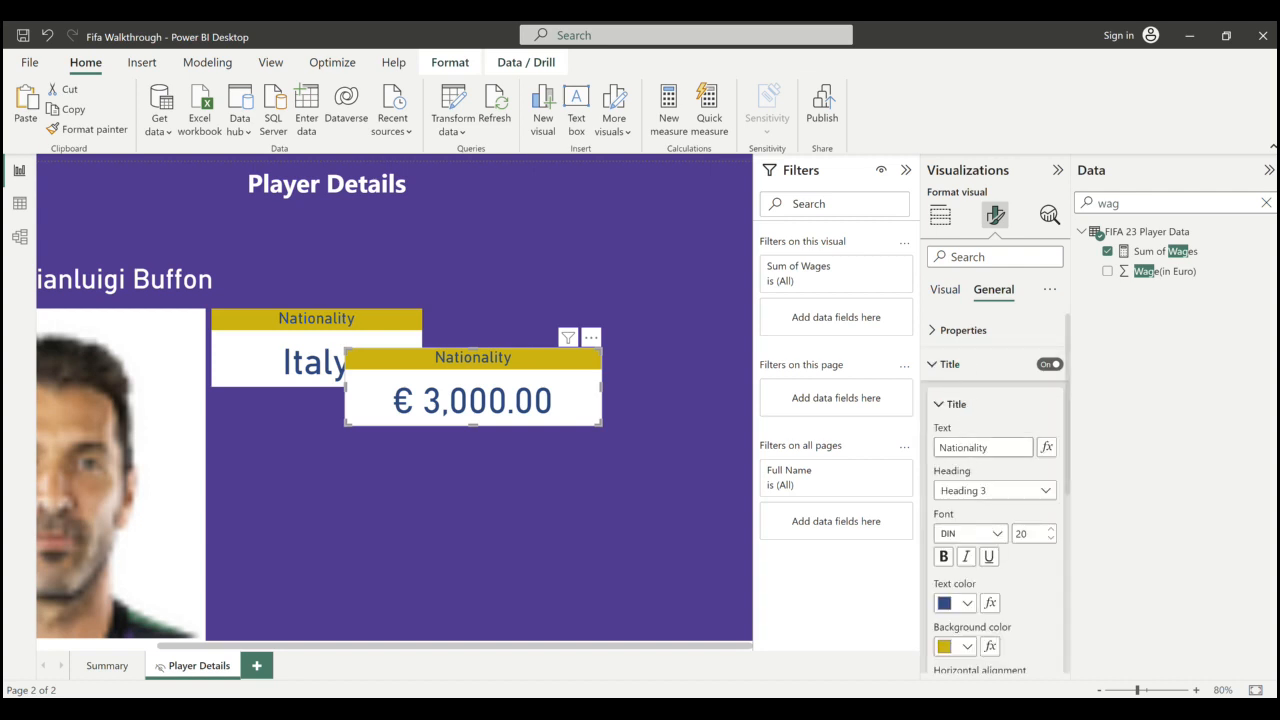
{"action": "double_click", "coordinate": [1004, 447]}
{"action": "type", "text": "Wage"}
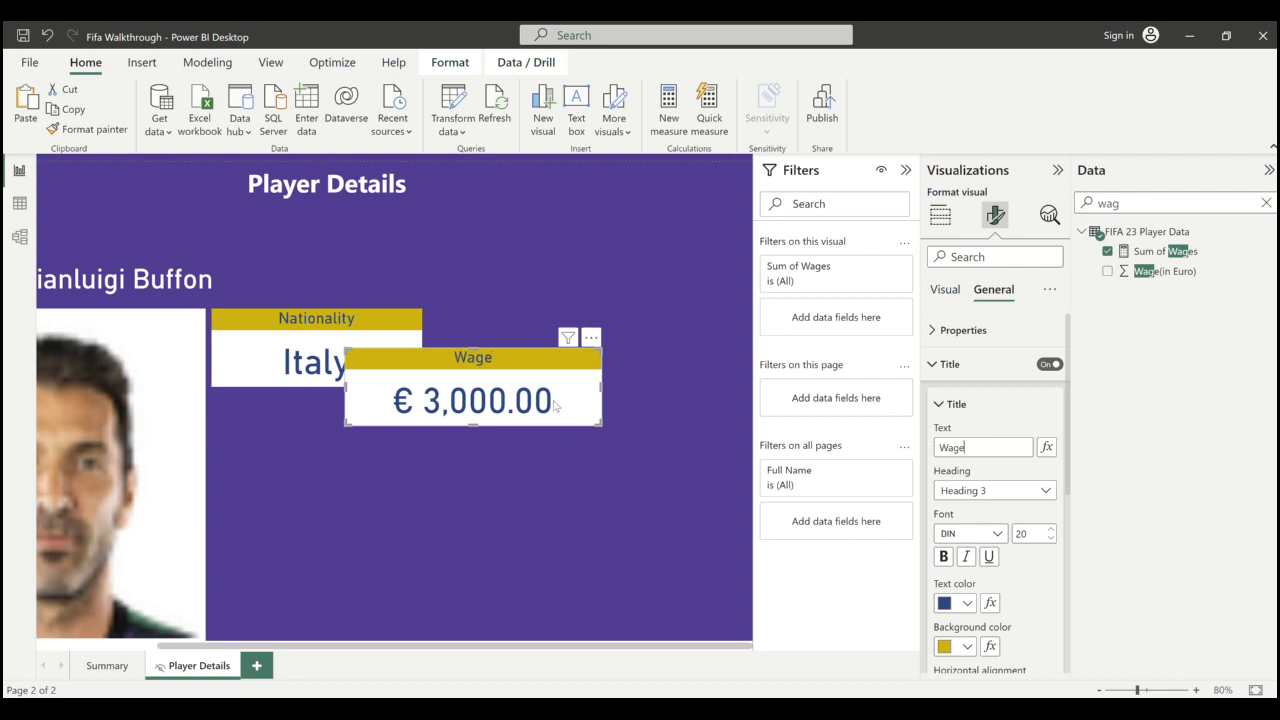
{"action": "left_click_drag", "start_coordinate": [536, 385], "coordinate": [626, 351]}
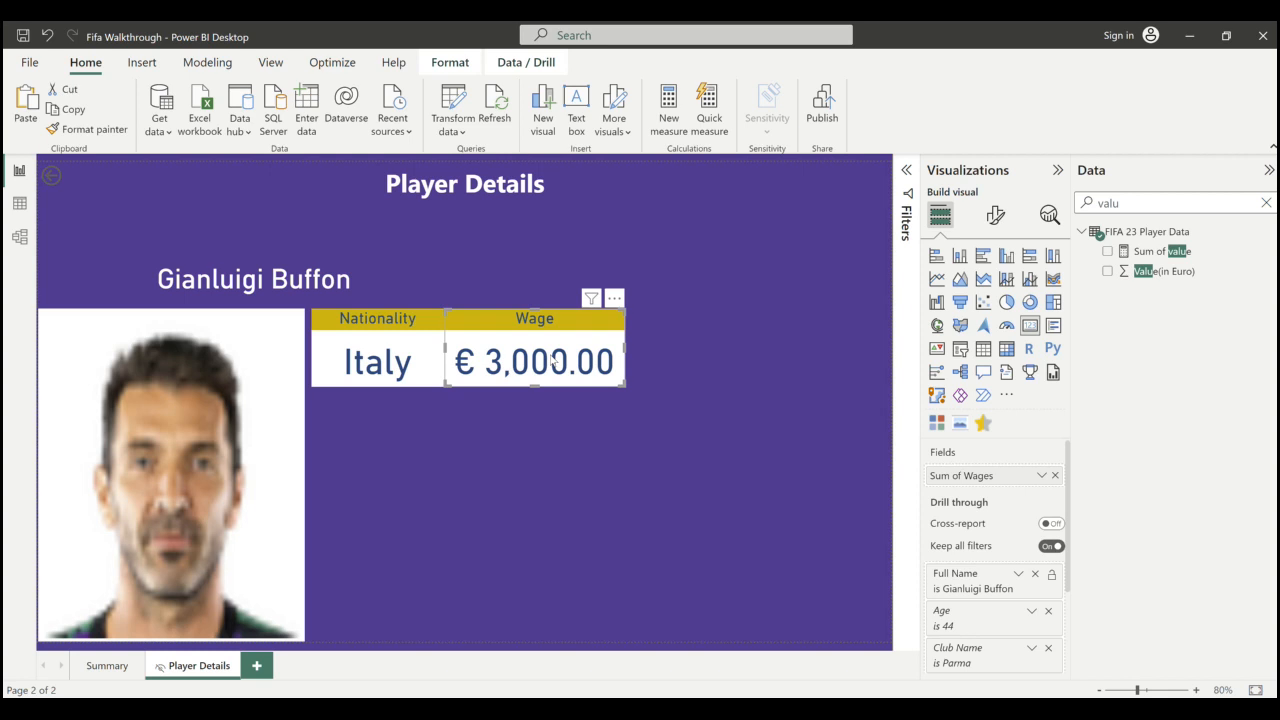
- Place a duplicate of the Wage card below the card row, with Sum of value as its field and widened to fit the full amount
{"action": "left_click_drag", "start_coordinate": [552, 358], "coordinate": [553, 362]}
{"action": "left_click_drag", "start_coordinate": [647, 432], "coordinate": [680, 490]}
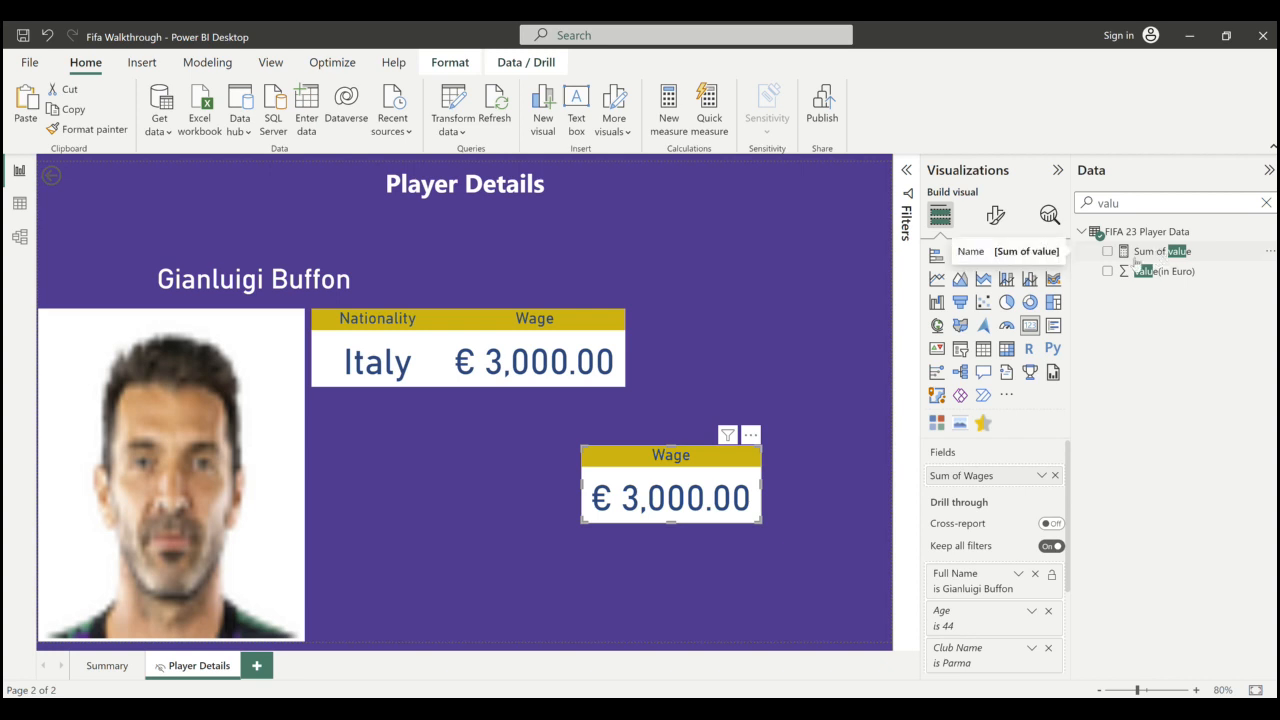
{"action": "left_click_drag", "start_coordinate": [1160, 252], "coordinate": [975, 479]}
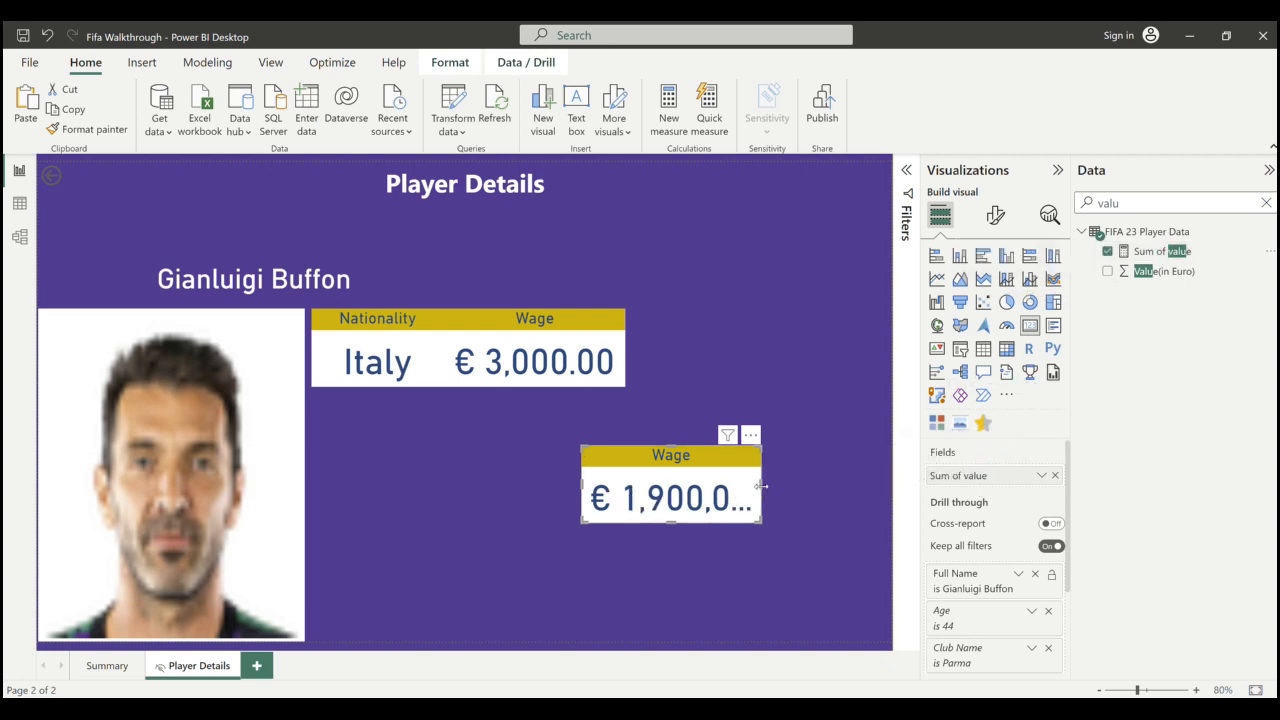
{"action": "left_click_drag", "start_coordinate": [762, 485], "coordinate": [815, 486]}
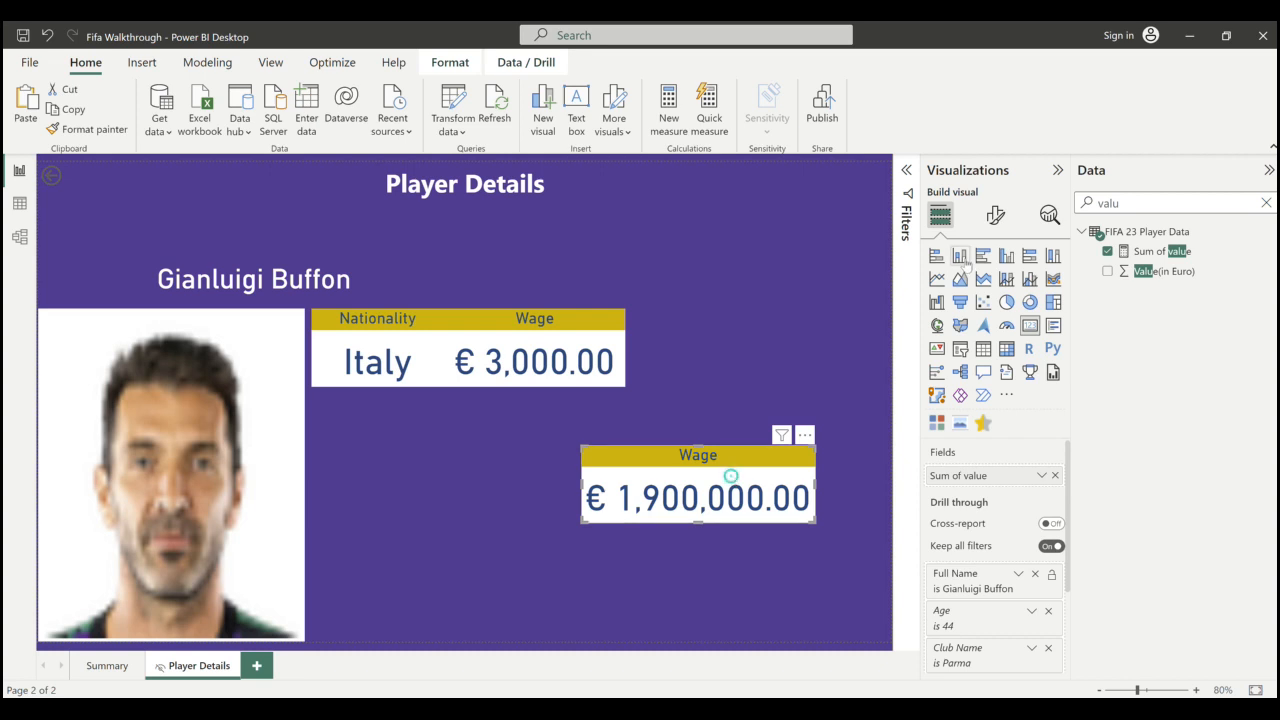
- Retitle the Sum of value card "Net Worth" and move it just below the Wage card
{"action": "left_click", "coordinate": [993, 218]}
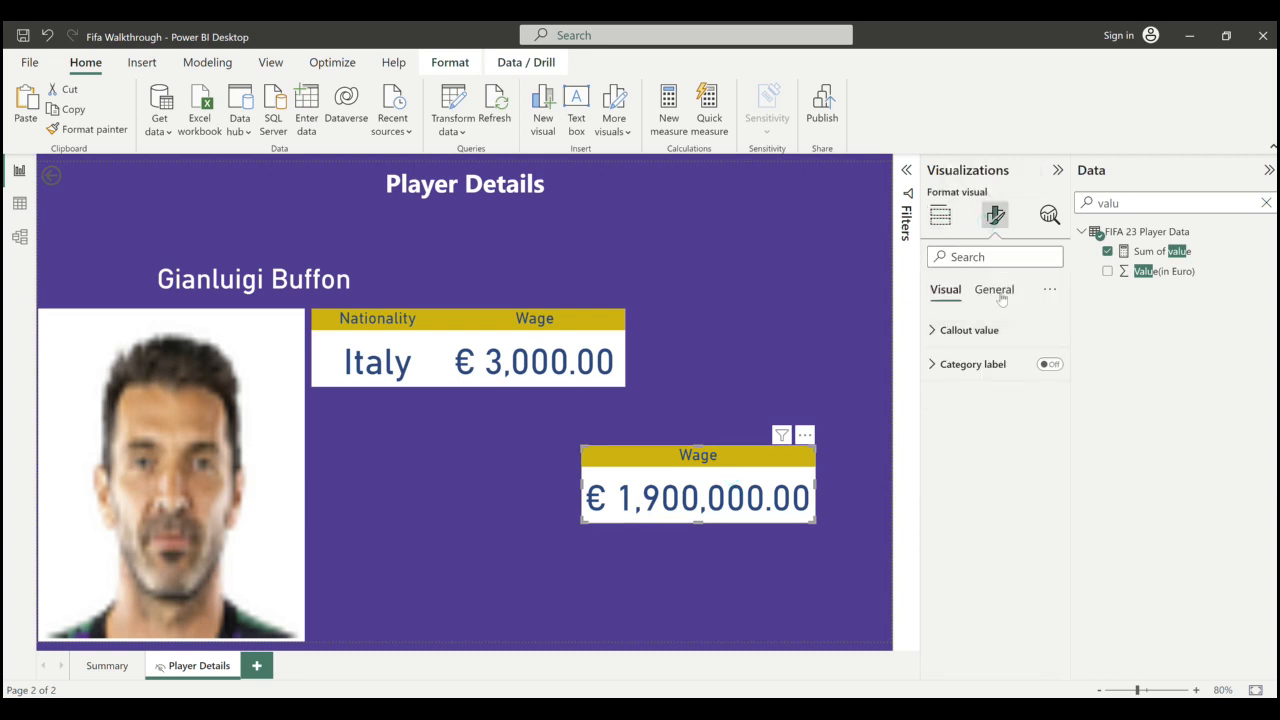
{"action": "left_click", "coordinate": [993, 290]}
{"action": "left_click", "coordinate": [955, 364]}
{"action": "left_click", "coordinate": [970, 447]}
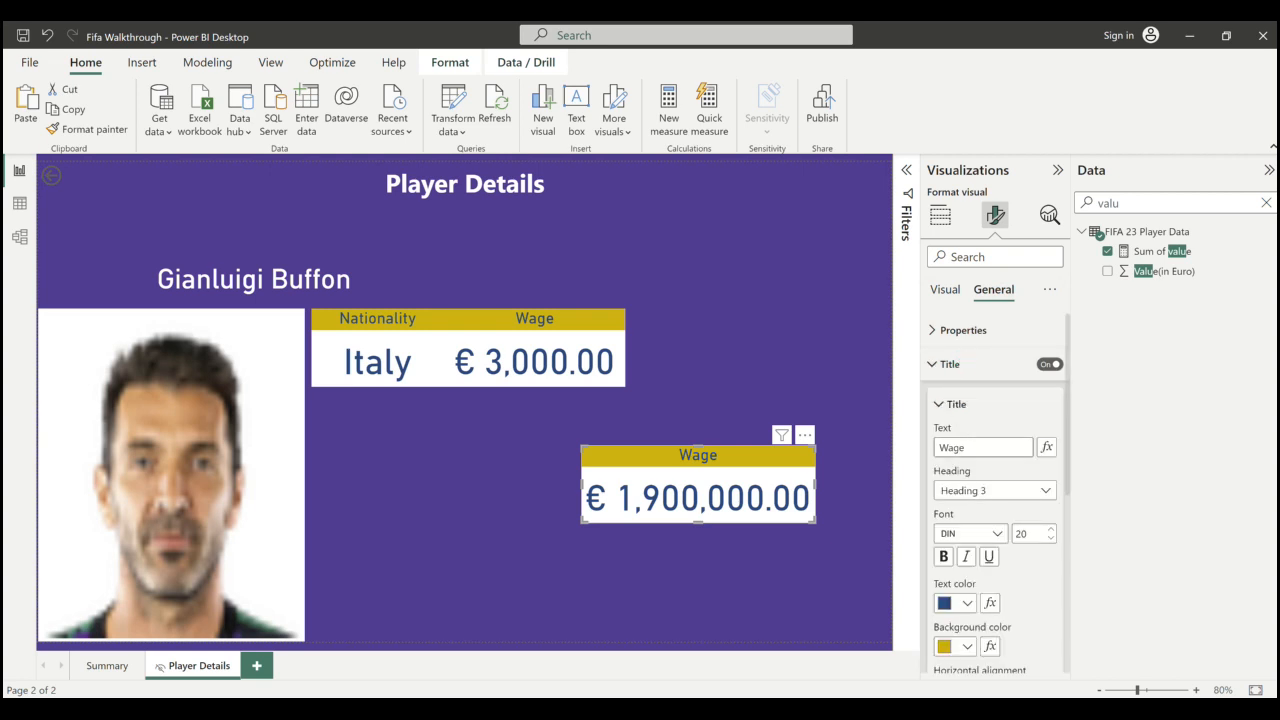
{"action": "left_click_drag", "start_coordinate": [970, 447], "coordinate": [930, 452]}
{"action": "type", "text": "Net Worth"}
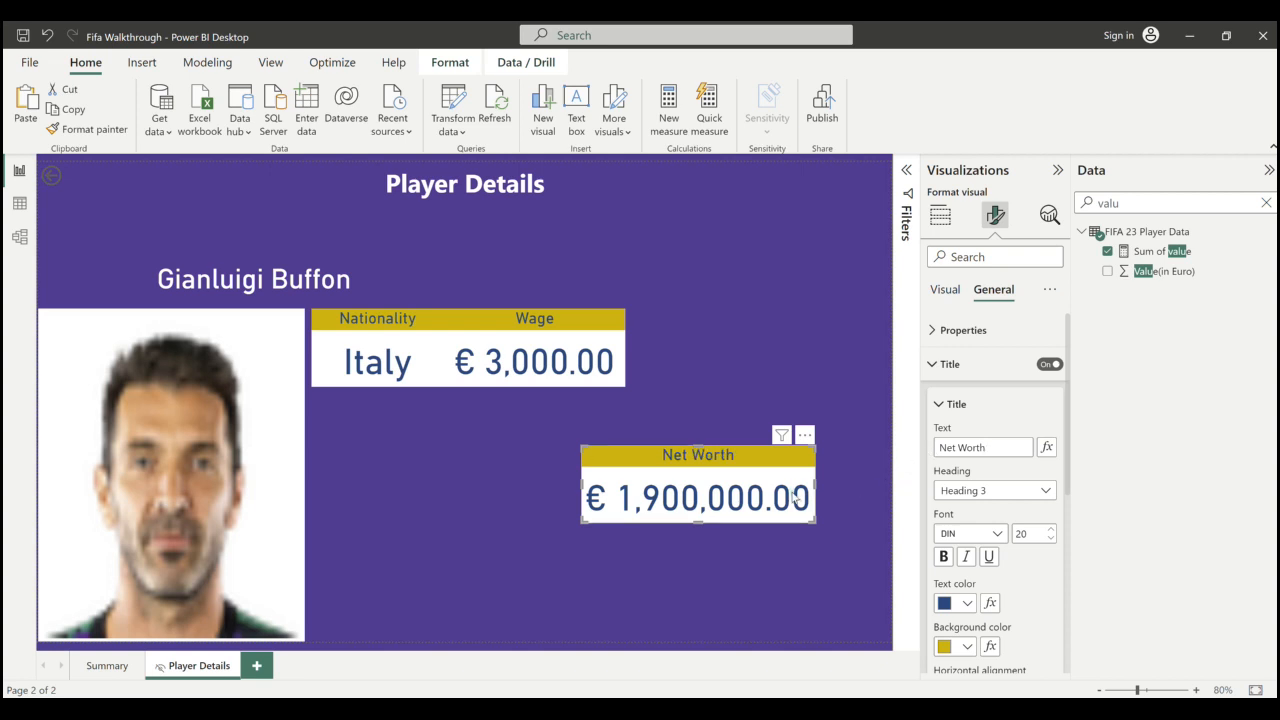
{"action": "left_click_drag", "start_coordinate": [795, 497], "coordinate": [576, 476]}
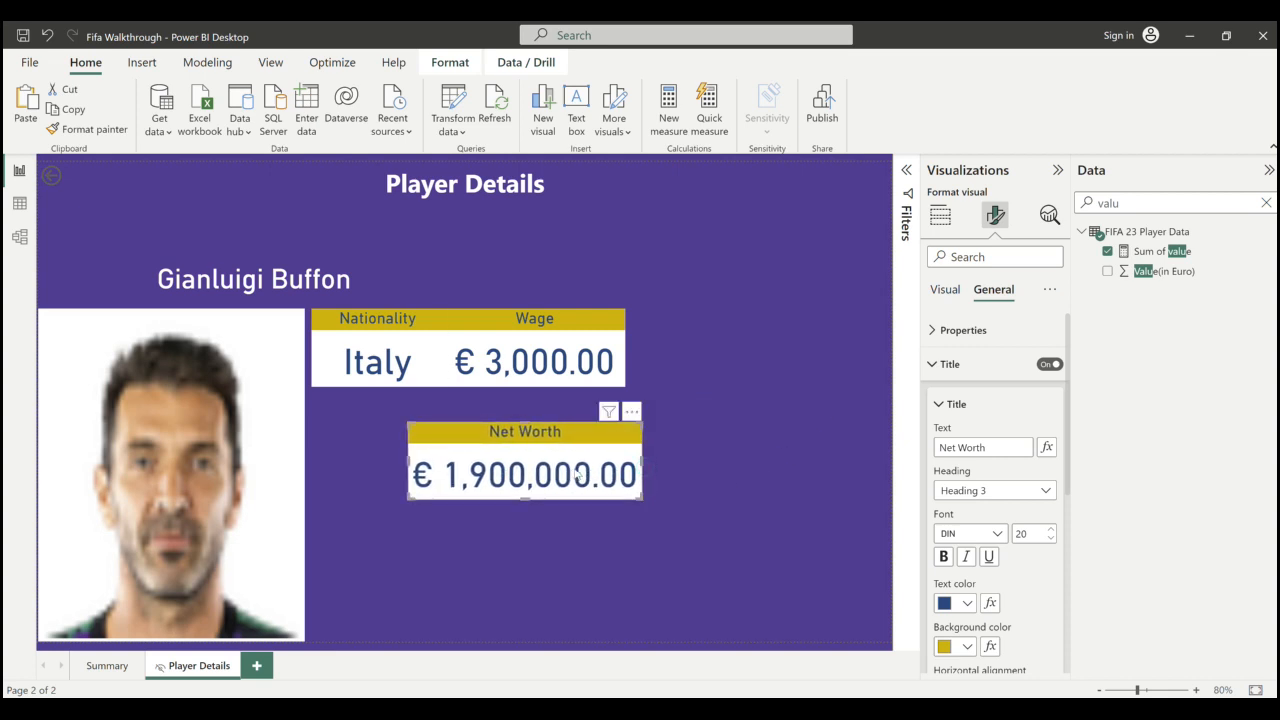
- Duplicate the Net Worth card and replace the copy's field with Age, found by searching "Age"
{"action": "key", "text": "ctrl+c"}
{"action": "key", "text": "ctrl+v"}
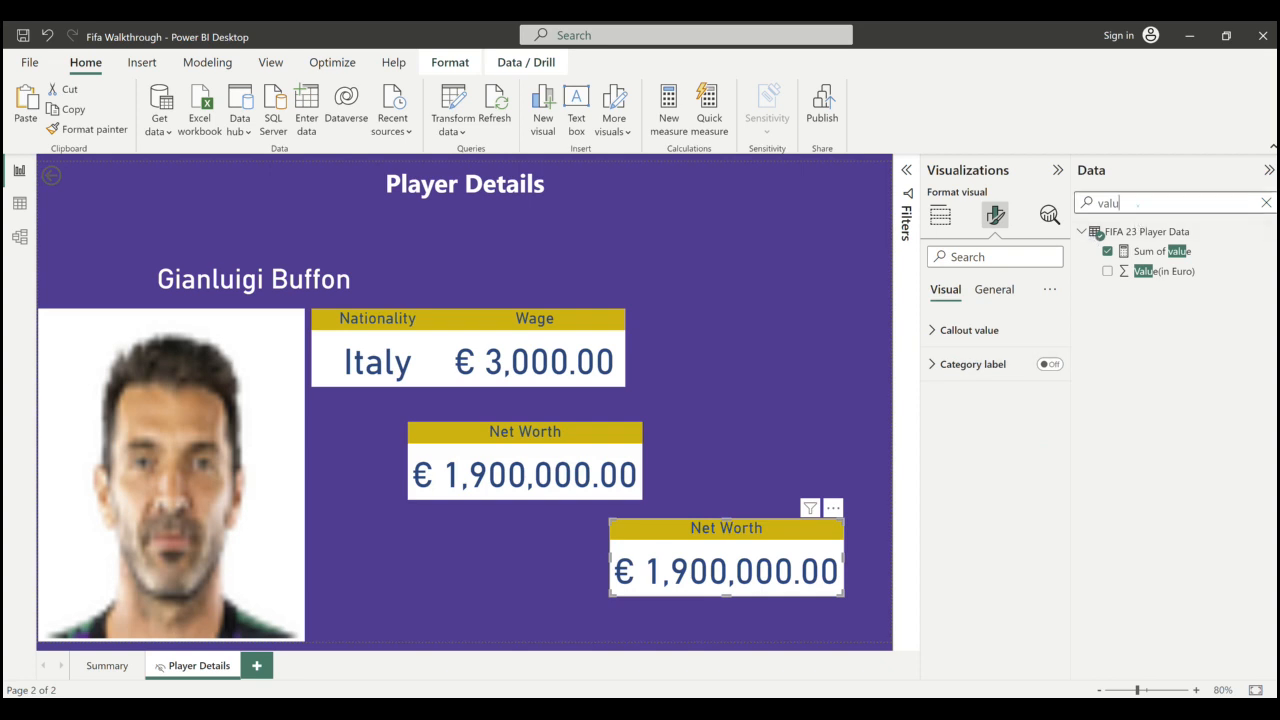
{"action": "double_click", "coordinate": [1137, 204]}
{"action": "type", "text": "Age"}
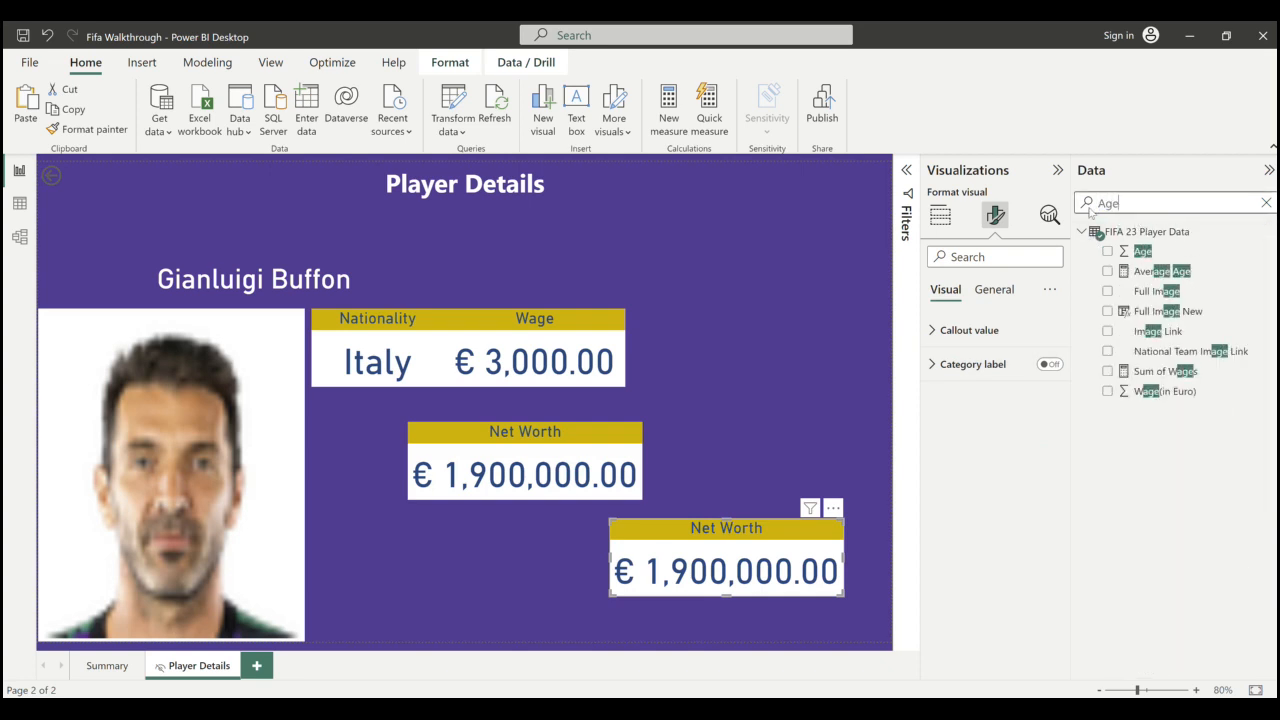
{"action": "left_click", "coordinate": [939, 217]}
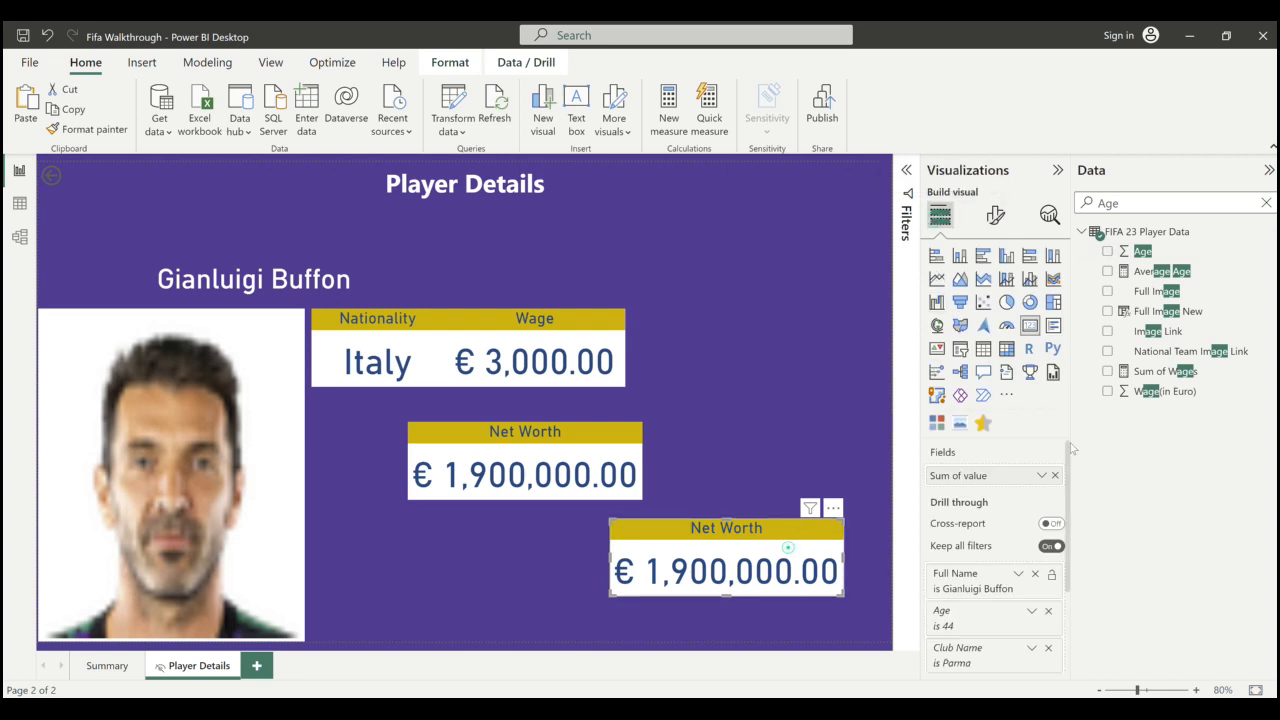
{"action": "left_click_drag", "start_coordinate": [1147, 256], "coordinate": [980, 480]}
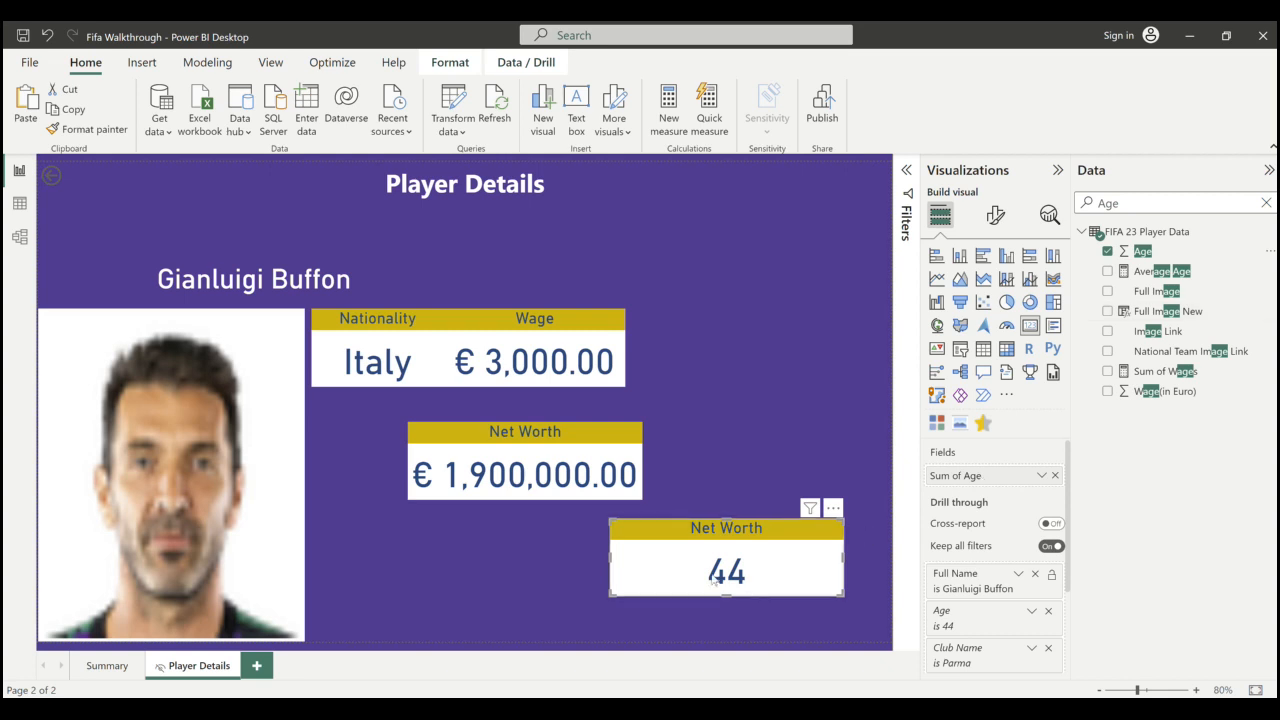
- Change the title text of the duplicated card that holds the age value to "Age"
{"action": "left_click", "coordinate": [995, 216]}
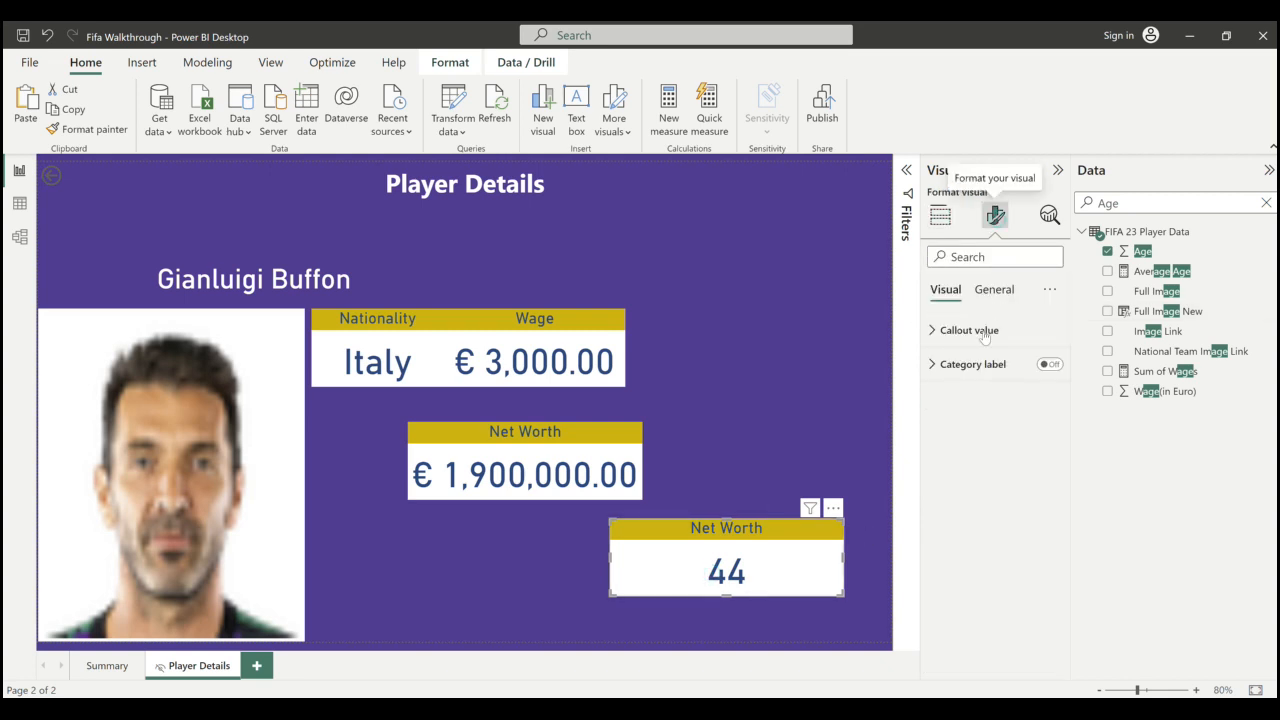
{"action": "left_click", "coordinate": [994, 289]}
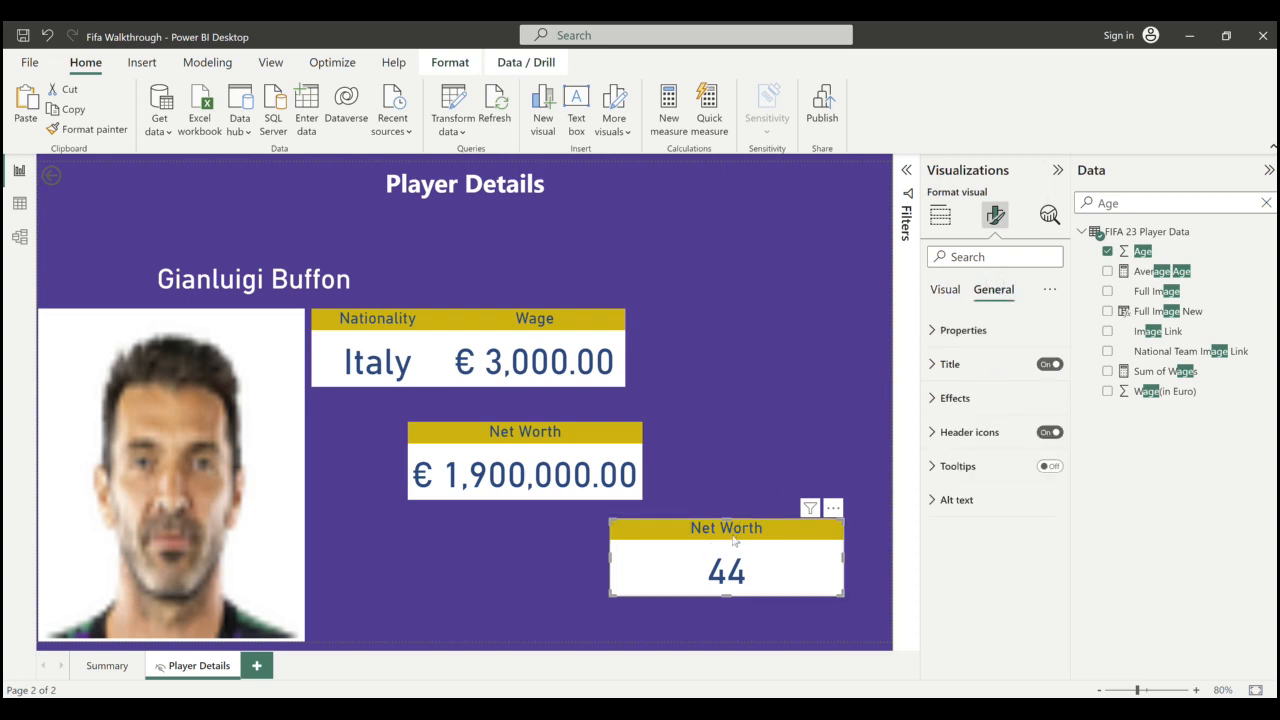
{"action": "left_click", "coordinate": [945, 364]}
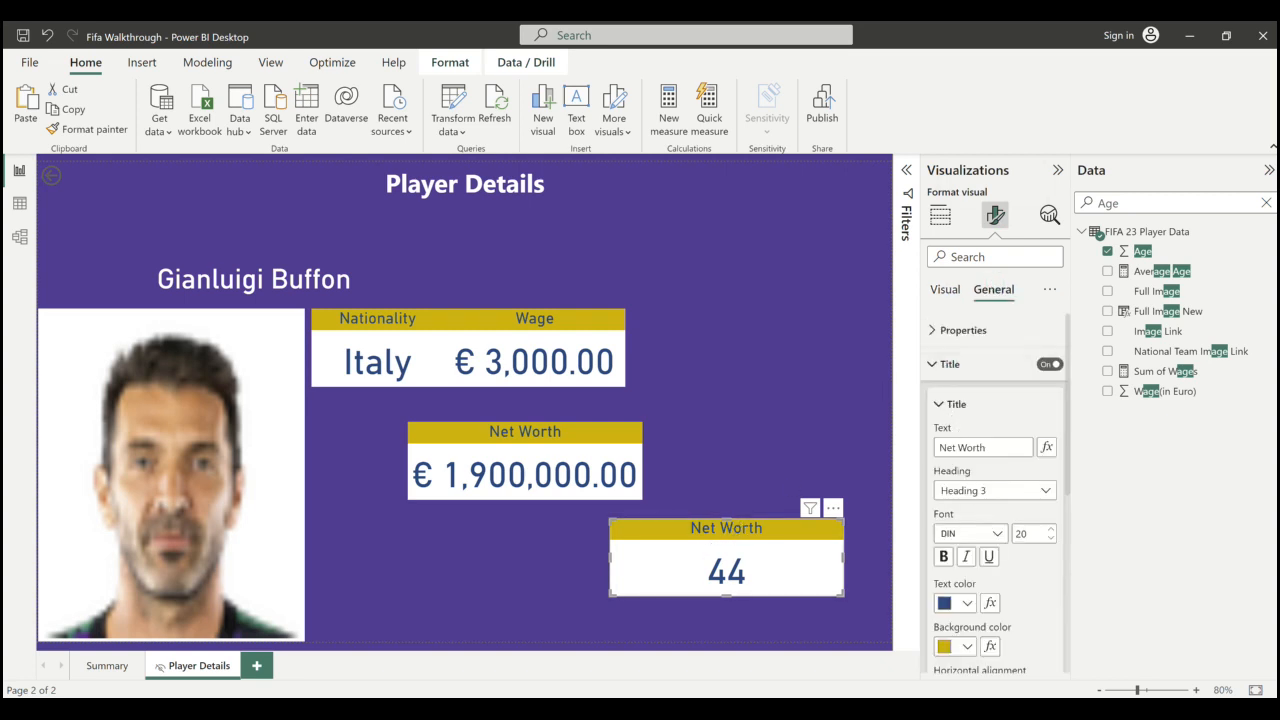
{"action": "triple_click", "coordinate": [994, 446]}
{"action": "type", "text": "Age"}
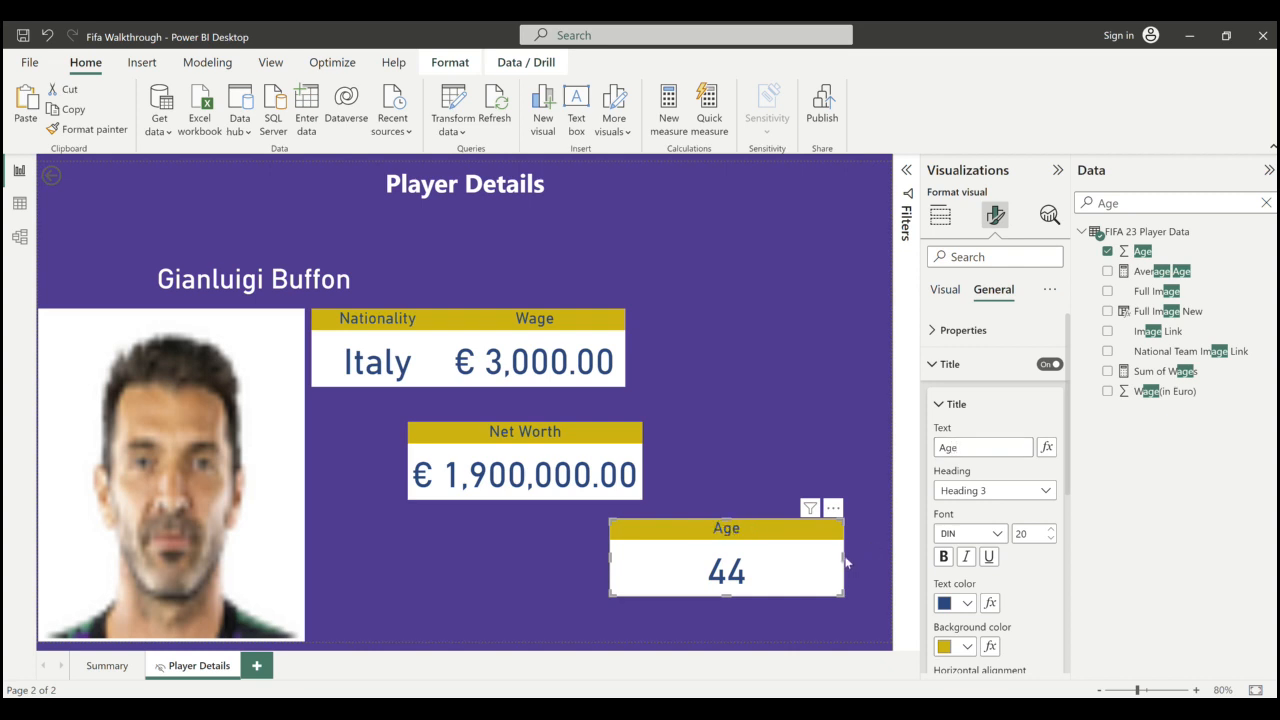
- Narrow the Age card to fit its value and align it with the card row at the page's far edge
{"action": "left_click_drag", "start_coordinate": [841, 557], "coordinate": [687, 569]}
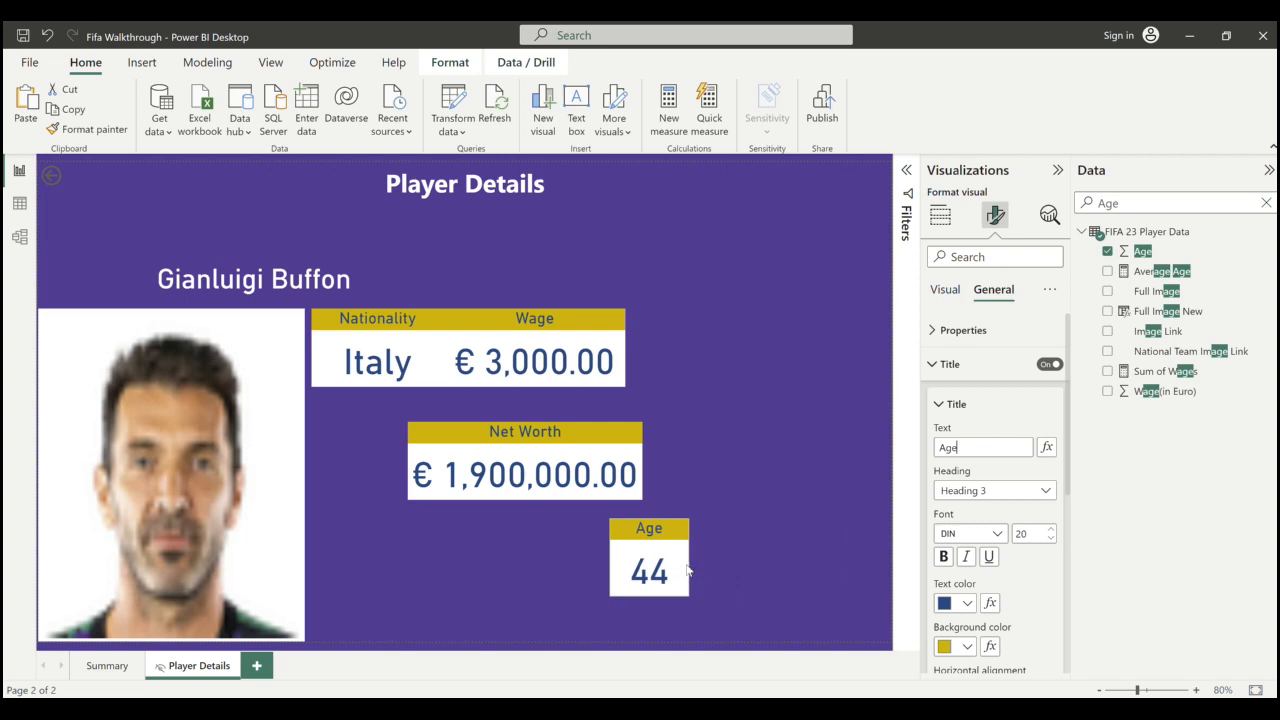
{"action": "left_click_drag", "start_coordinate": [660, 570], "coordinate": [868, 362]}
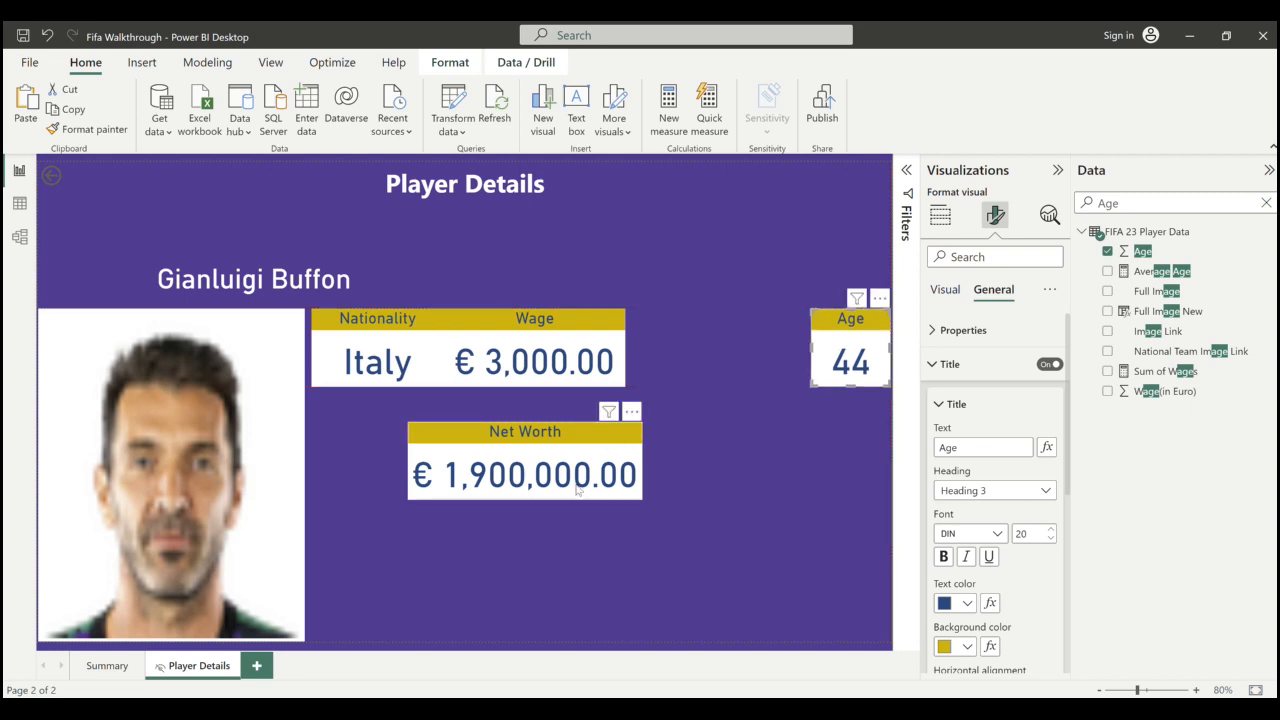
{"action": "left_click", "coordinate": [360, 364]}
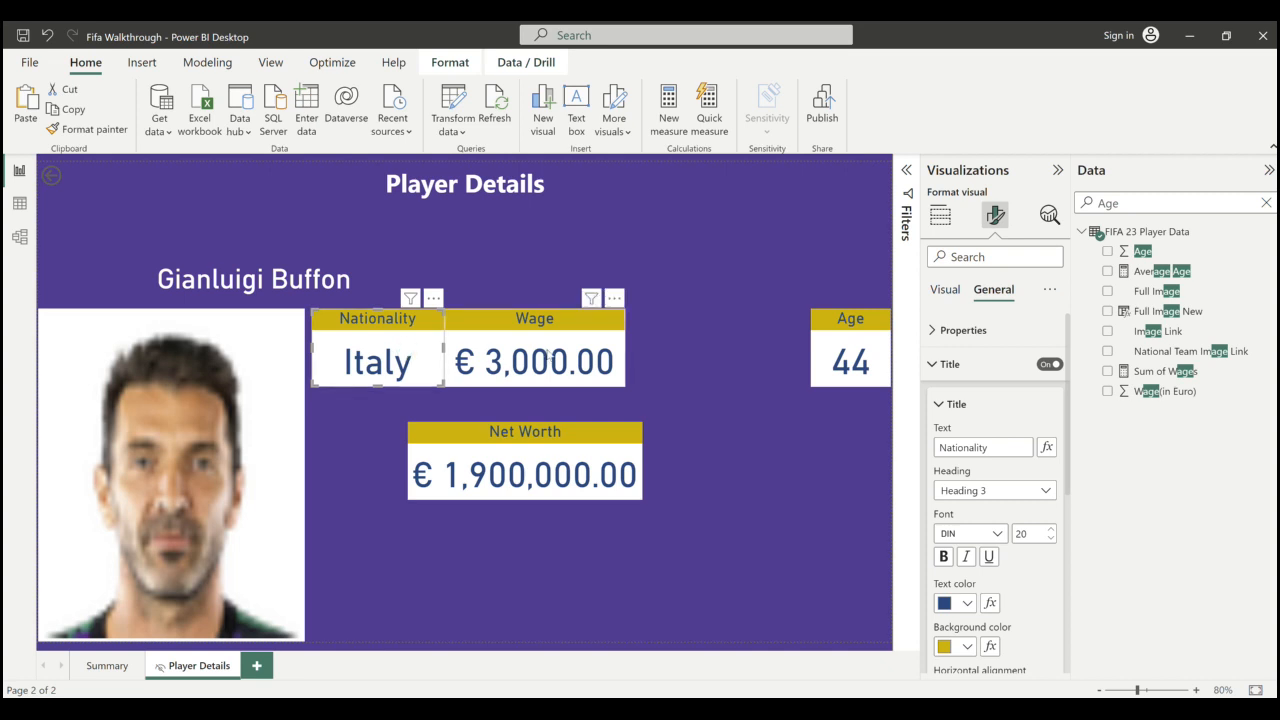
- Narrow the Wage card slightly and place the Net Worth card directly beside it in the same row
{"action": "left_click", "coordinate": [568, 447]}
{"action": "left_click_drag", "start_coordinate": [568, 447], "coordinate": [740, 342]}
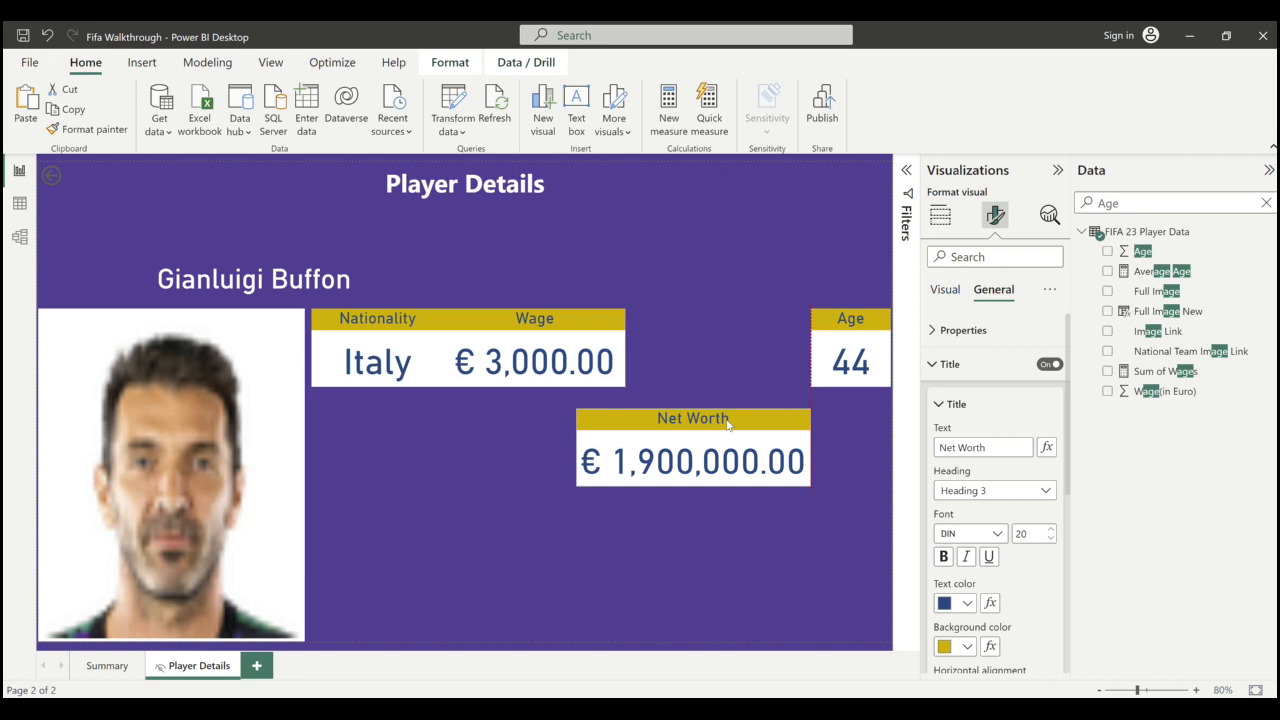
{"action": "left_click", "coordinate": [577, 361]}
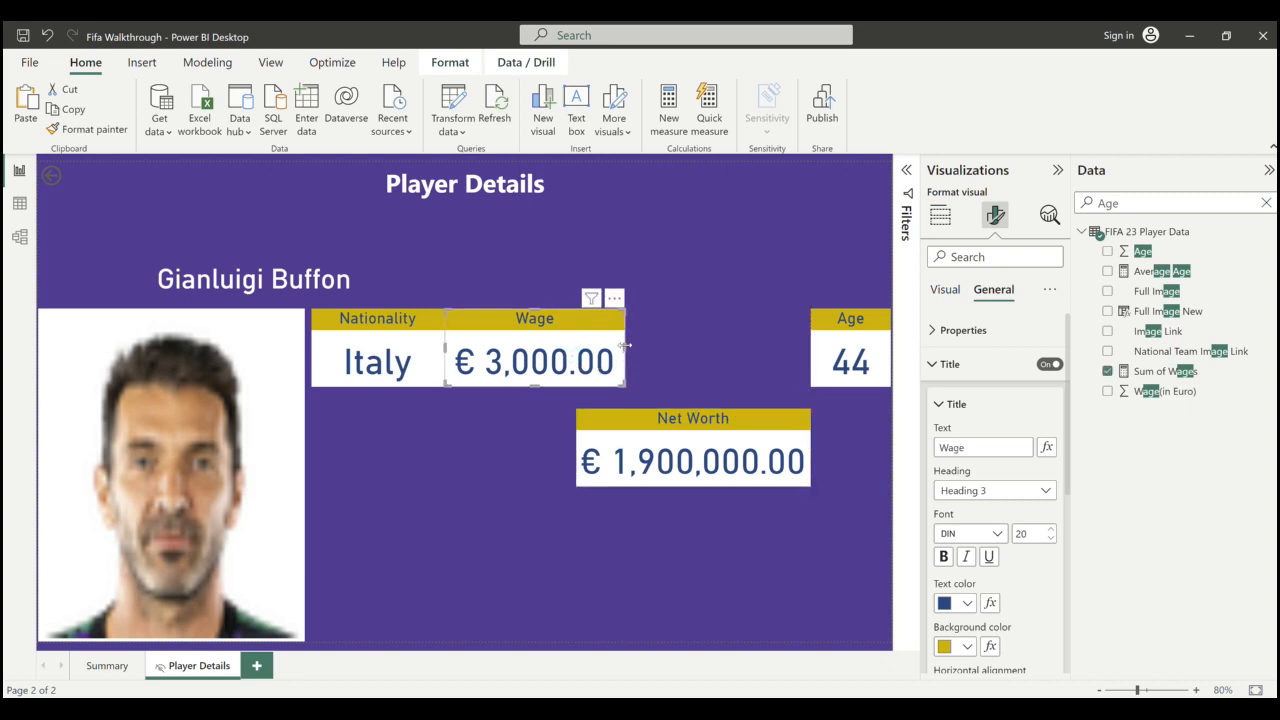
{"action": "left_click_drag", "start_coordinate": [624, 345], "coordinate": [617, 346]}
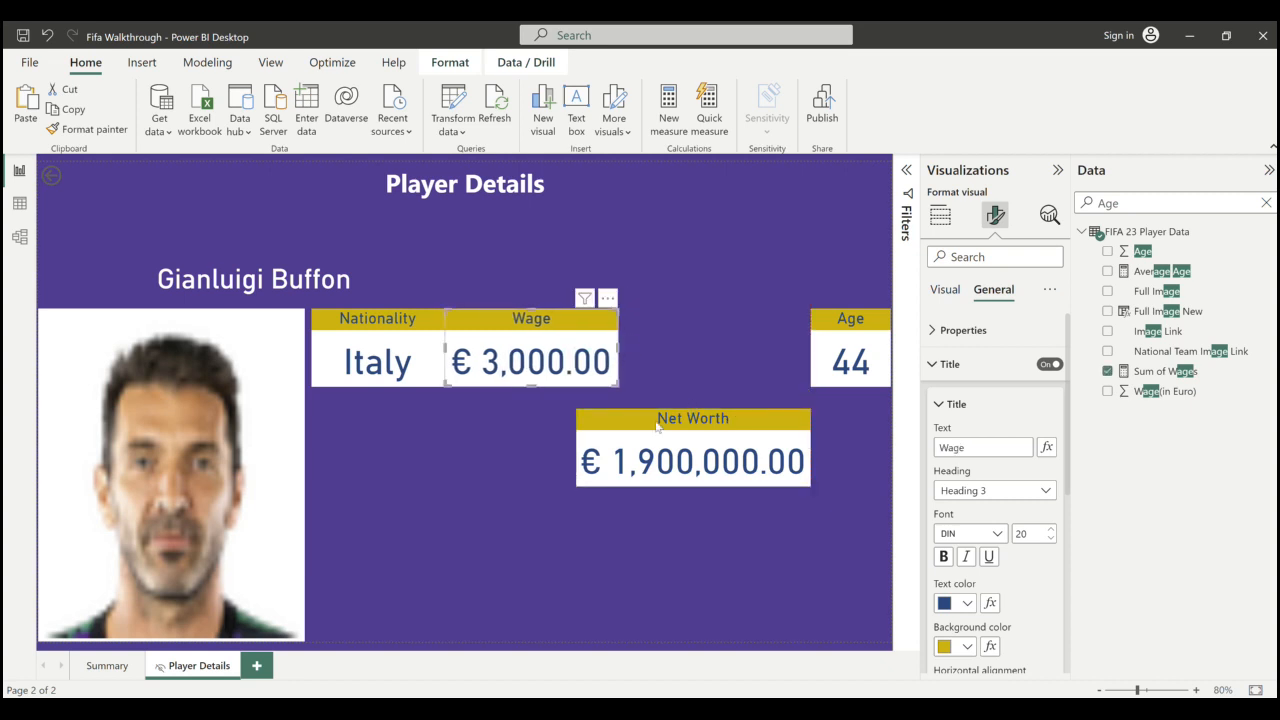
{"action": "left_click_drag", "start_coordinate": [659, 438], "coordinate": [707, 340]}
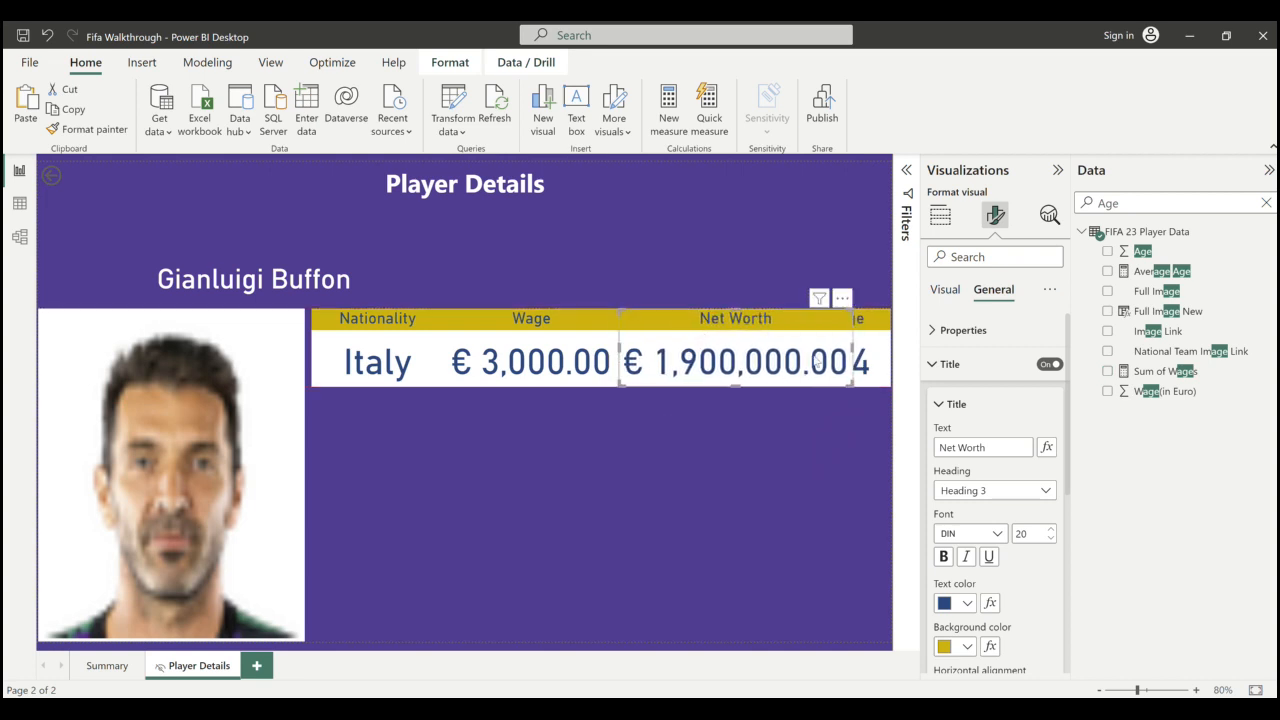
- Move the Age card out of the row to below the Net Worth card, and narrow the player image
{"action": "left_click_drag", "start_coordinate": [860, 350], "coordinate": [860, 477]}
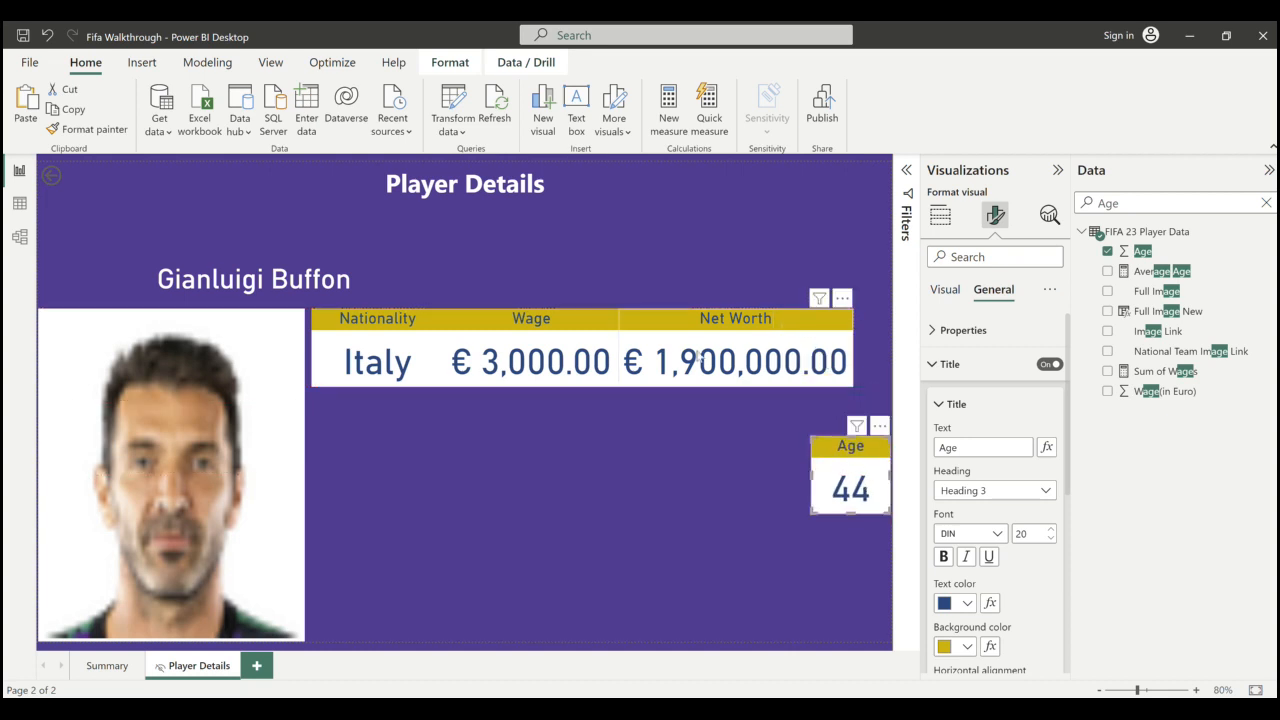
{"action": "left_click", "coordinate": [258, 411]}
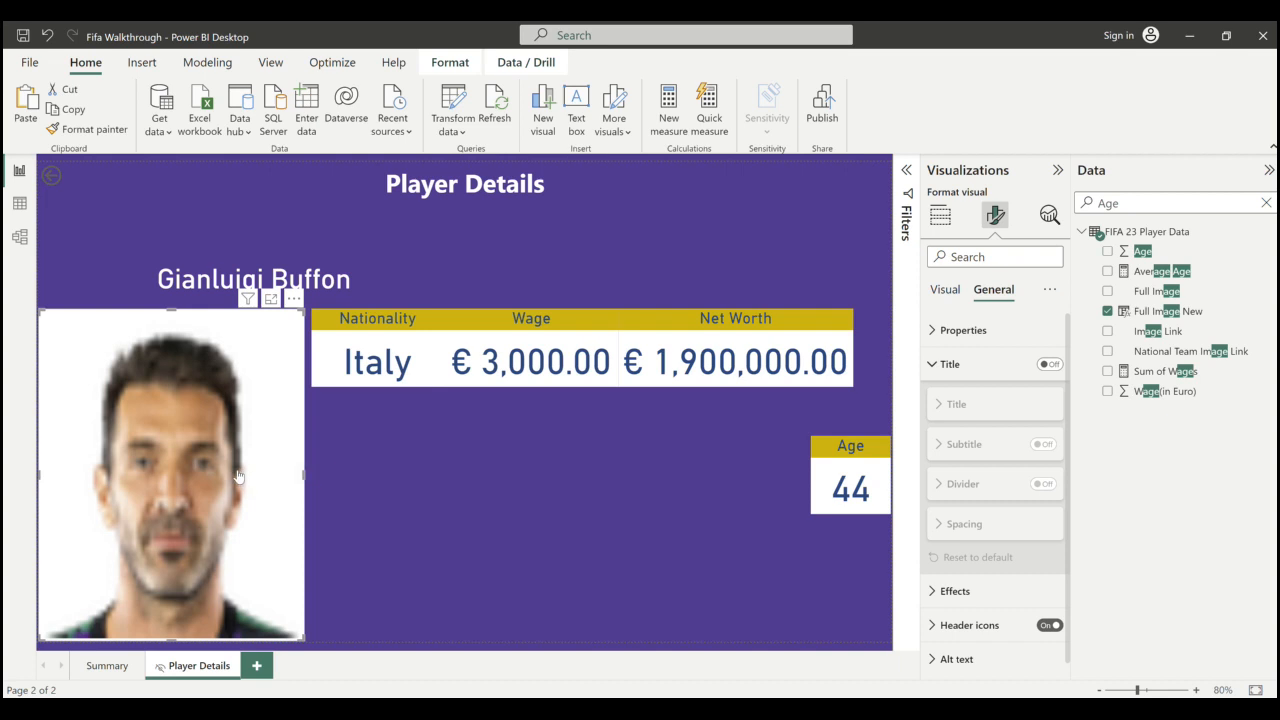
{"action": "left_click_drag", "start_coordinate": [219, 291], "coordinate": [285, 322]}
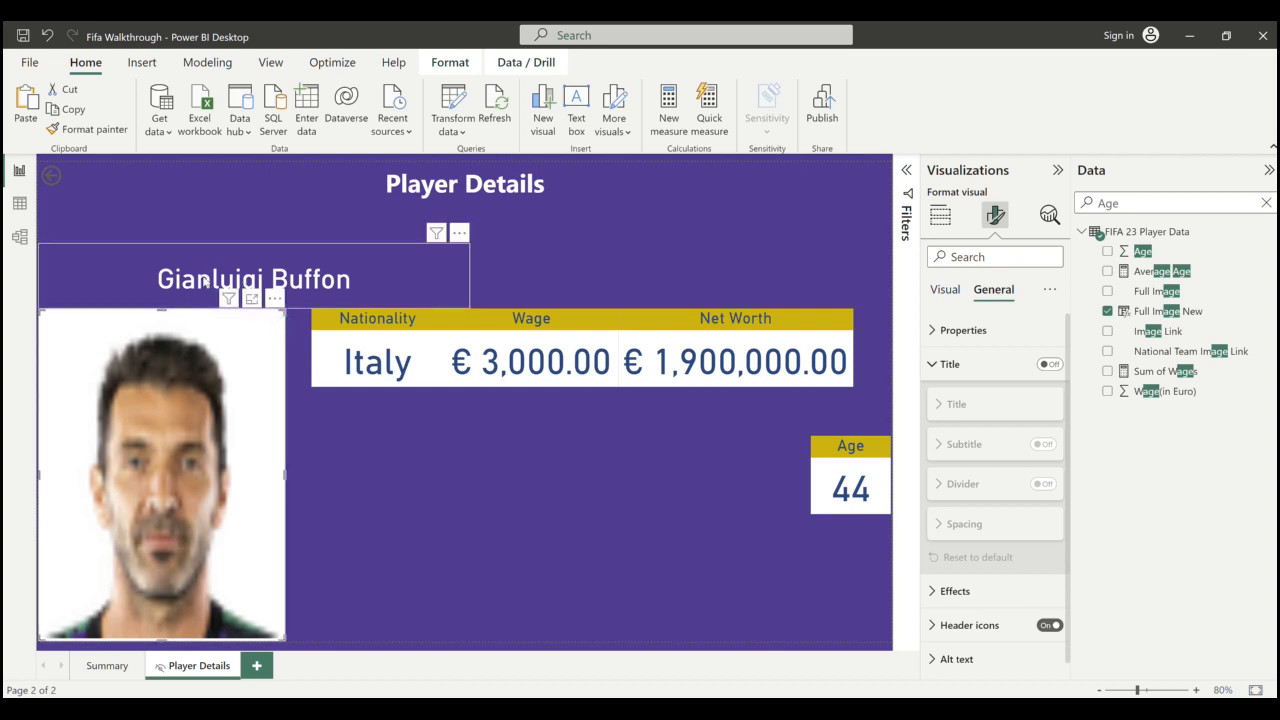
- Move the player name card up closer to the page title and extend the top of the player image toward it
{"action": "left_click_drag", "start_coordinate": [204, 283], "coordinate": [200, 246]}
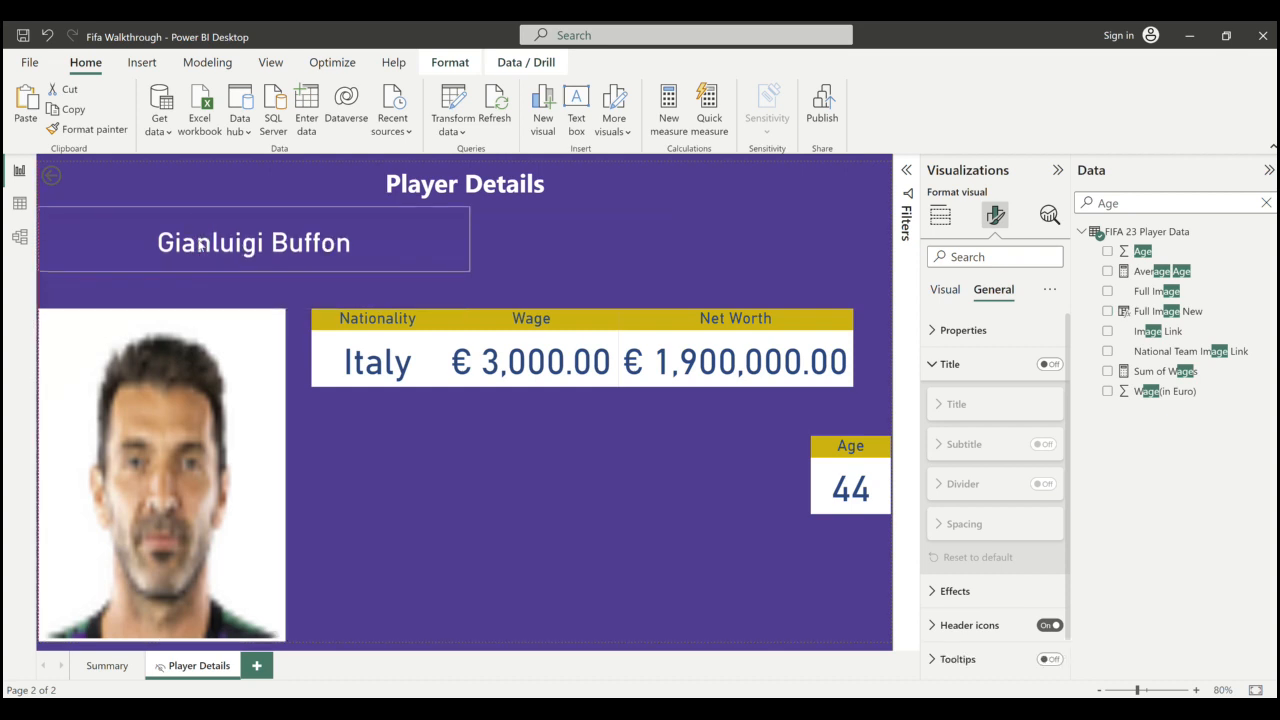
{"action": "left_click", "coordinate": [170, 314]}
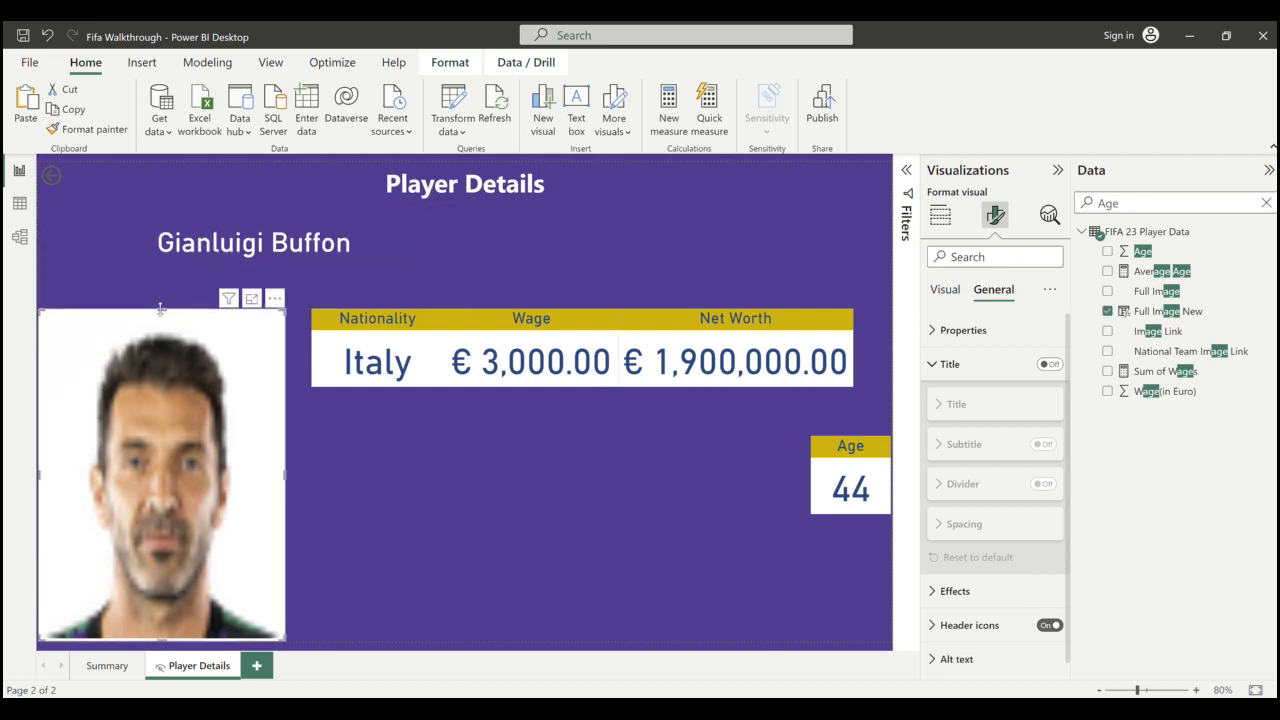
{"action": "left_click_drag", "start_coordinate": [162, 307], "coordinate": [162, 284]}
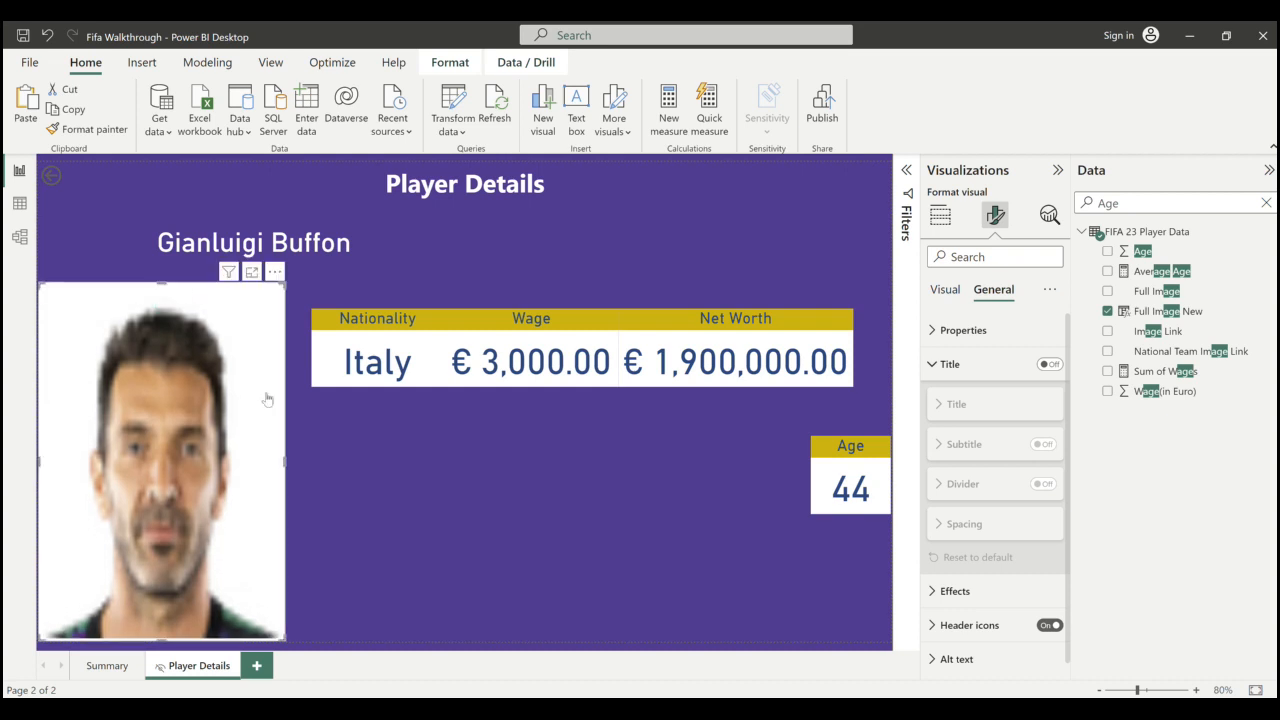
- Shift the Nationality, Wage and Net Worth cards toward the player image and return the Age card to the row's far end
{"action": "left_click", "coordinate": [335, 382]}
{"action": "left_click_drag", "start_coordinate": [343, 380], "coordinate": [323, 380]}
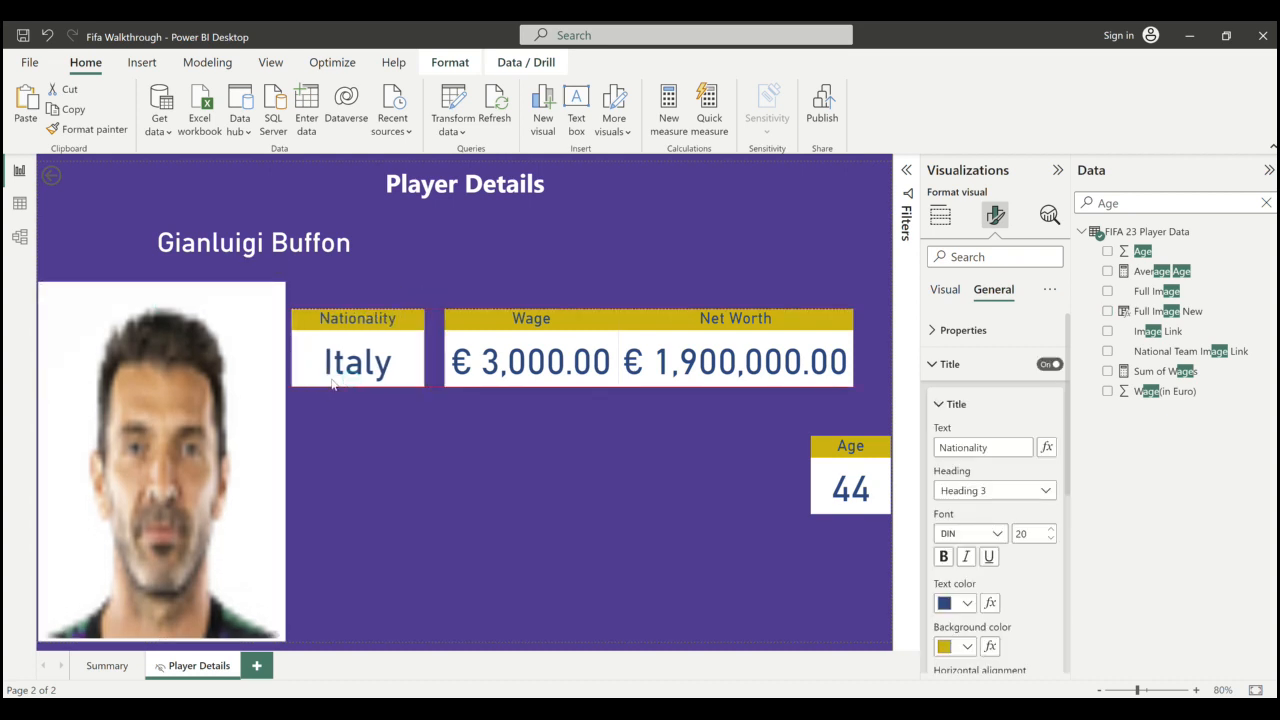
{"action": "left_click", "coordinate": [452, 370]}
{"action": "left_click_drag", "start_coordinate": [452, 370], "coordinate": [434, 370]}
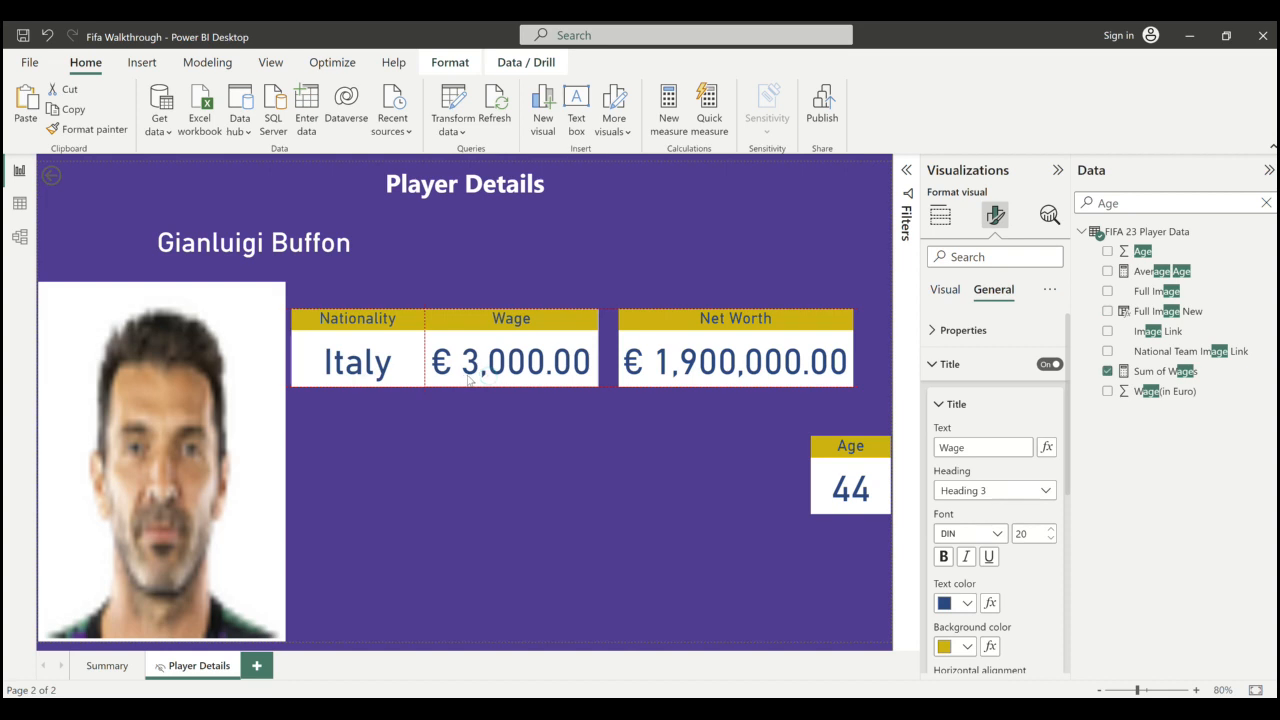
{"action": "left_click", "coordinate": [648, 360]}
{"action": "left_click_drag", "start_coordinate": [646, 360], "coordinate": [628, 362]}
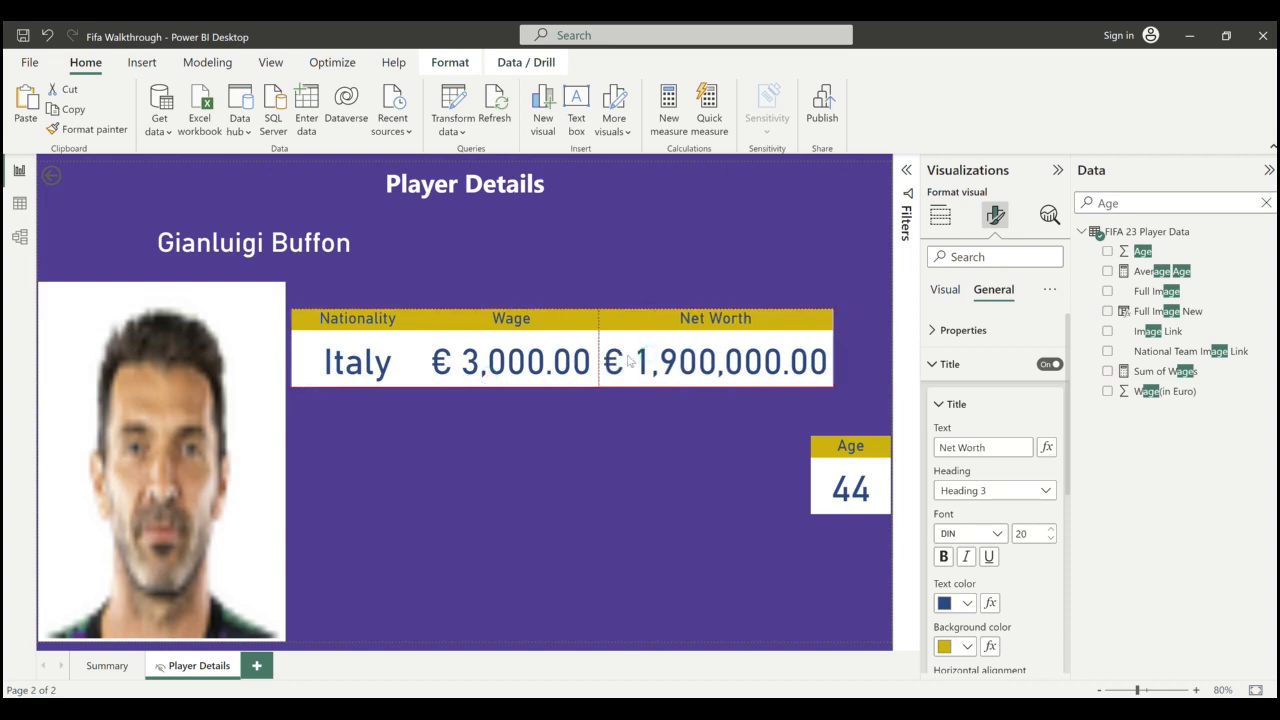
{"action": "left_click", "coordinate": [843, 500]}
{"action": "left_click_drag", "start_coordinate": [843, 500], "coordinate": [905, 378]}
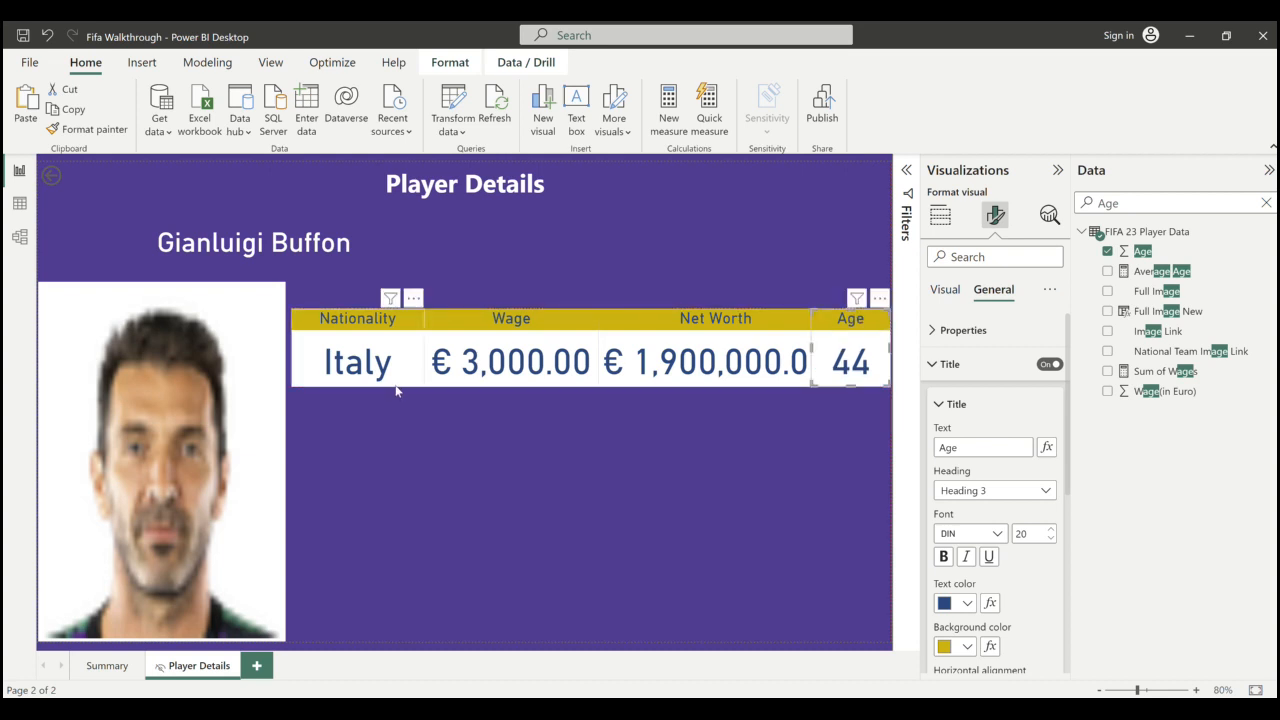
- Narrow the Nationality card and nudge the Wage card toward it
{"action": "left_click", "coordinate": [376, 366]}
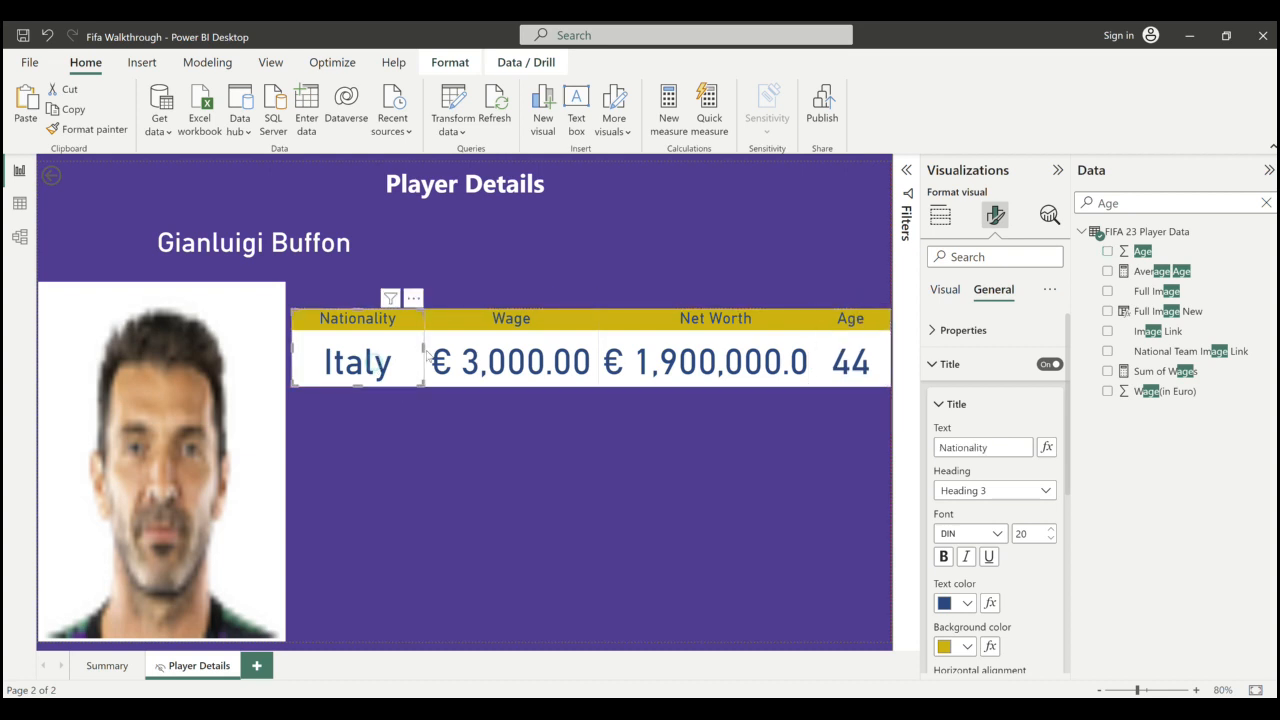
{"action": "left_click_drag", "start_coordinate": [421, 350], "coordinate": [399, 348]}
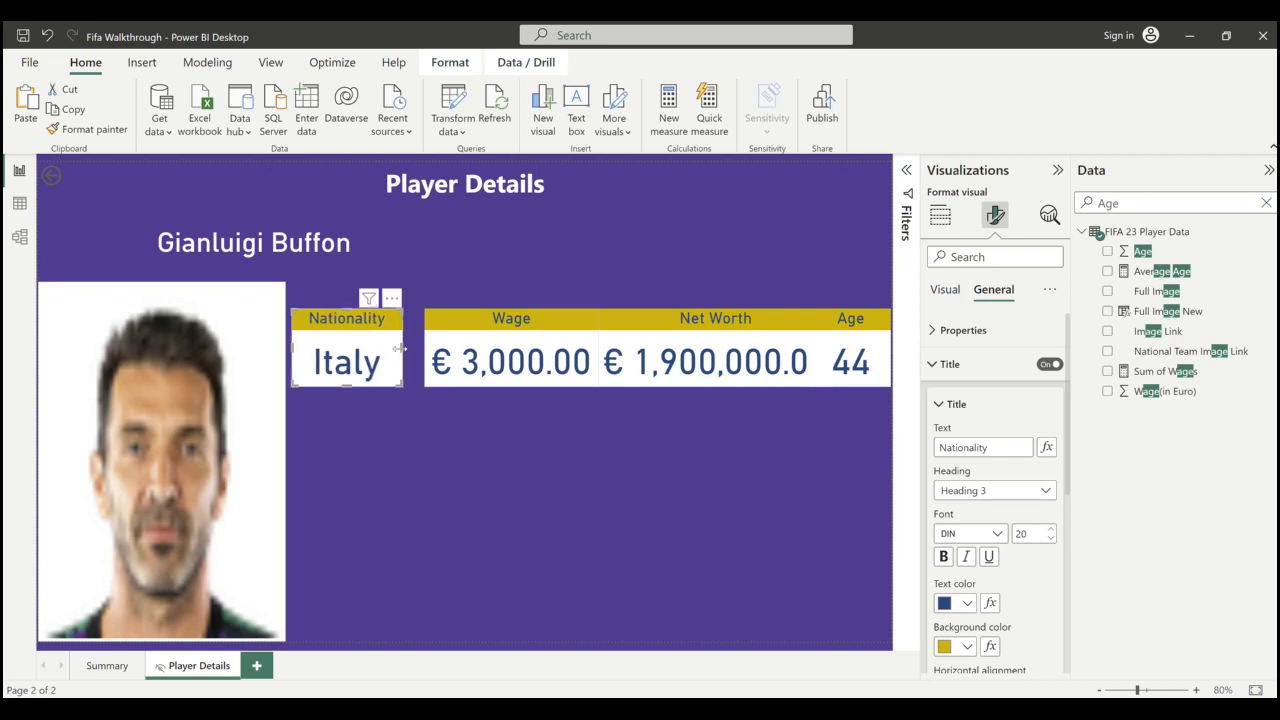
{"action": "left_click", "coordinate": [462, 350]}
{"action": "key", "text": "Left"}
{"action": "key", "text": "Left"}
{"action": "key", "text": "Left"}
{"action": "key", "text": "Left"}
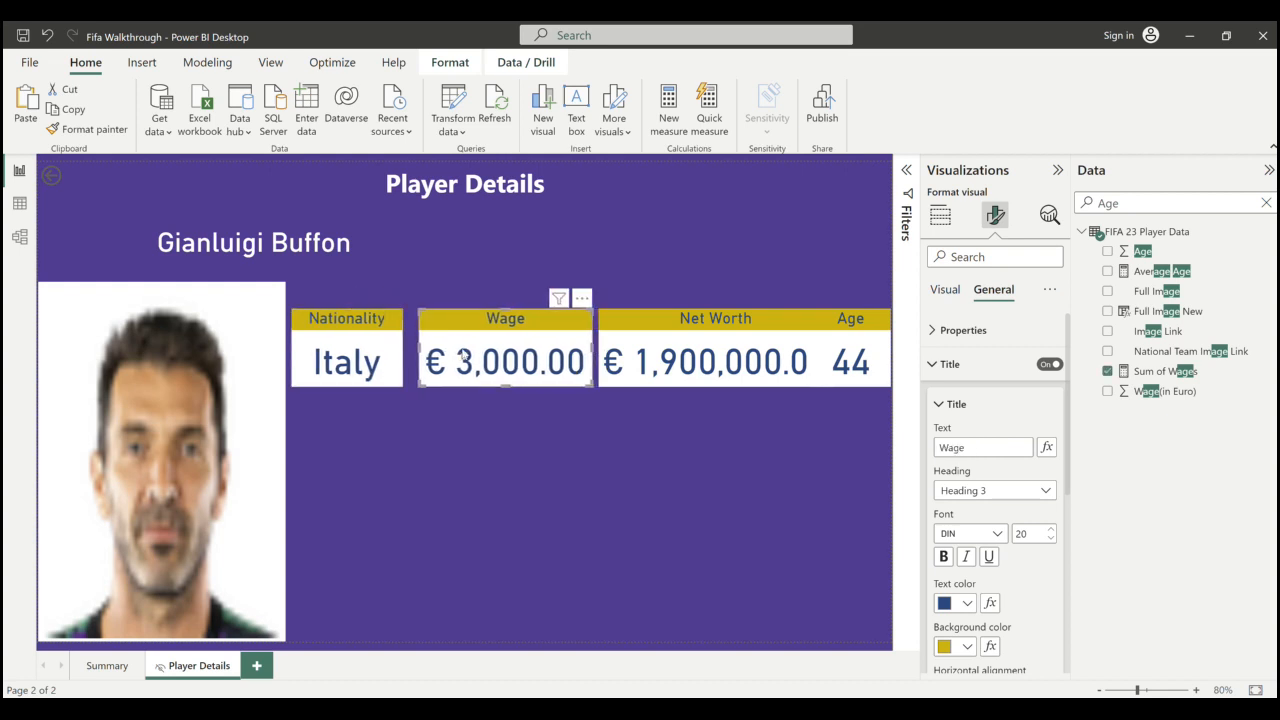
- Nudge the Net Worth card toward the Wage card so it clears the Age card
{"action": "left_click", "coordinate": [690, 355]}
{"action": "key", "text": "Left"}
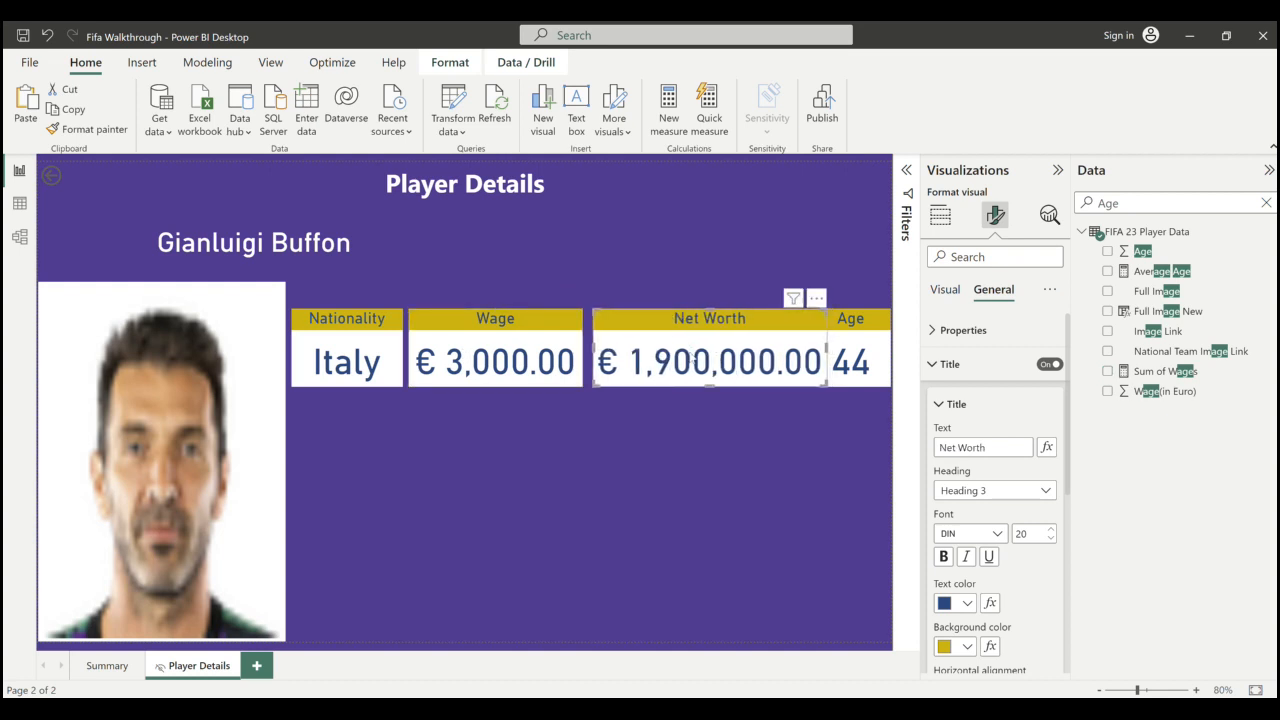
{"action": "key", "text": "Left"}
{"action": "key", "text": "Left"}
{"action": "key", "text": "Left"}
{"action": "key", "text": "Left"}
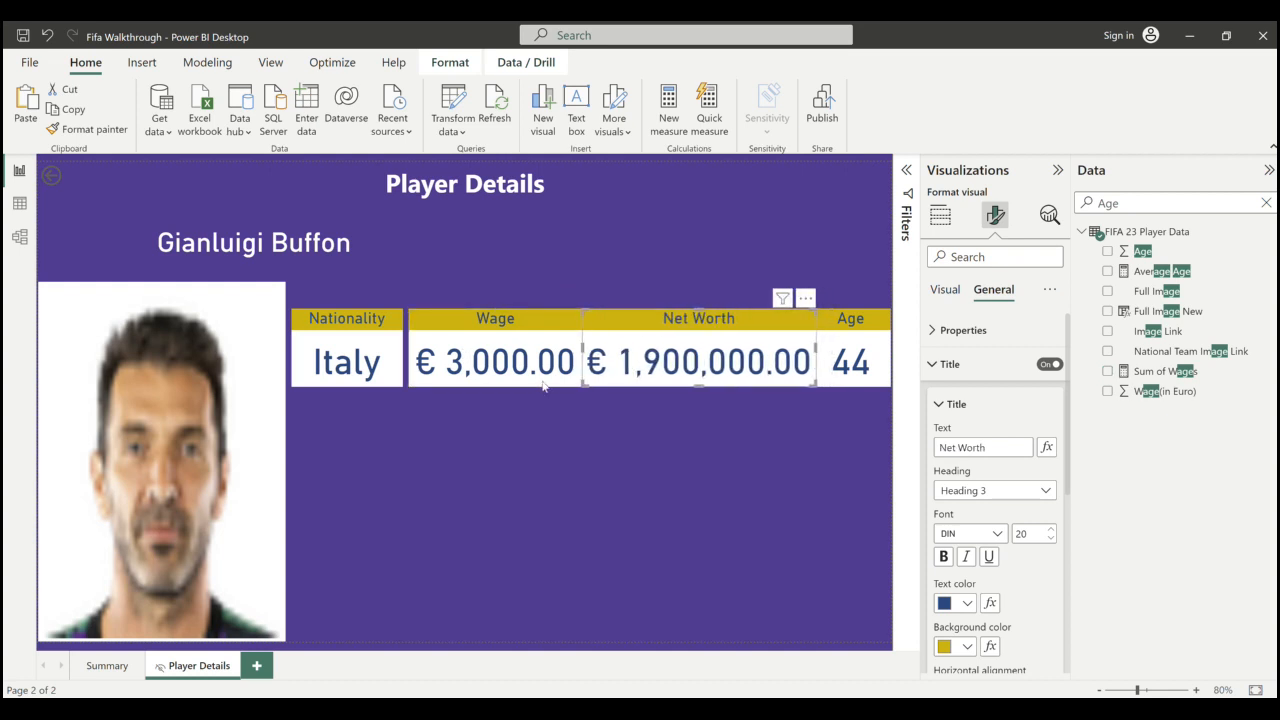
- Nudge the Wage card against the Nationality card and the Net Worth card against the Wage card
{"action": "left_click", "coordinate": [499, 364]}
{"action": "key", "text": "Left"}
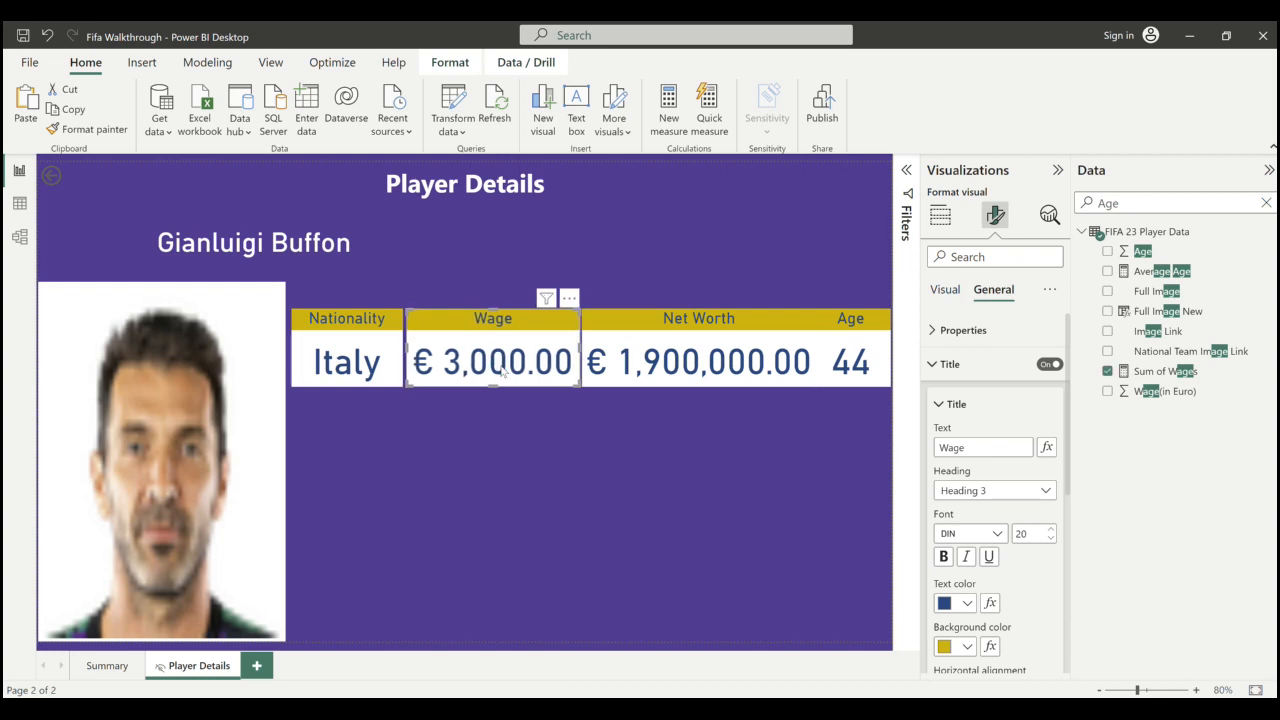
{"action": "key", "text": "Left"}
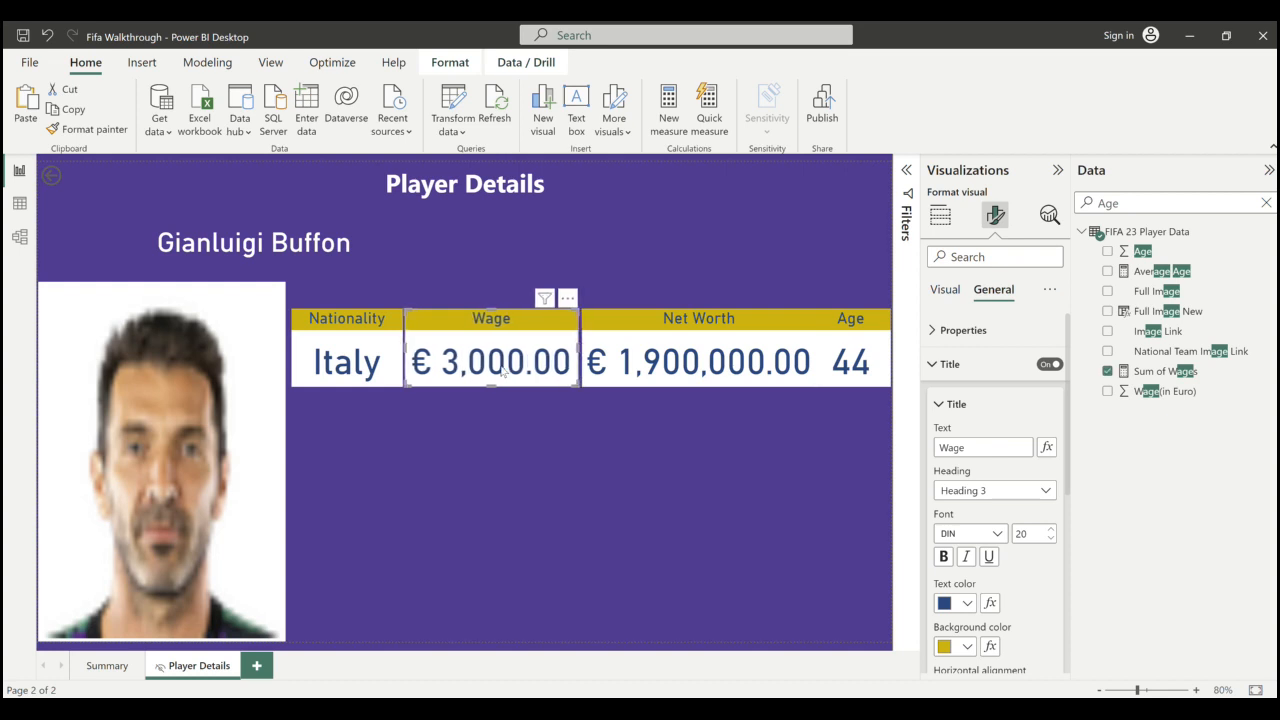
{"action": "left_click", "coordinate": [676, 340]}
{"action": "key", "text": "Left"}
{"action": "key", "text": "Left"}
{"action": "key", "text": "Left"}
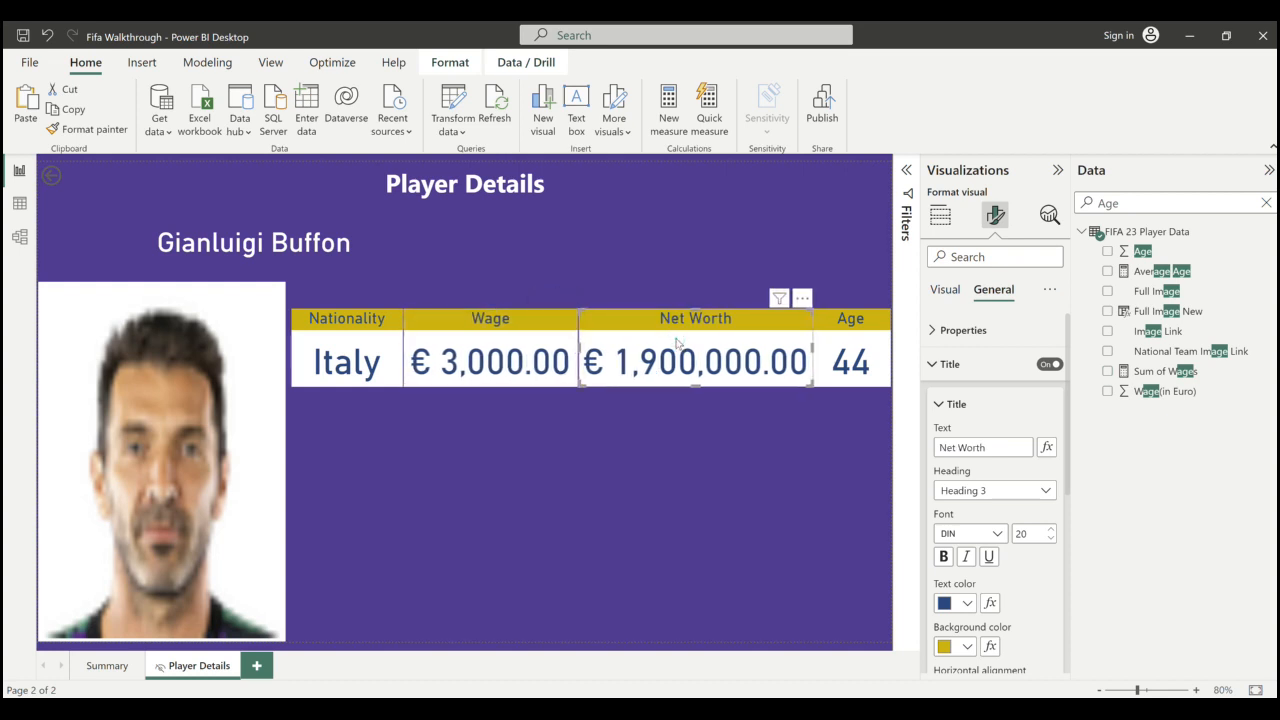
{"action": "left_click", "coordinate": [725, 470]}
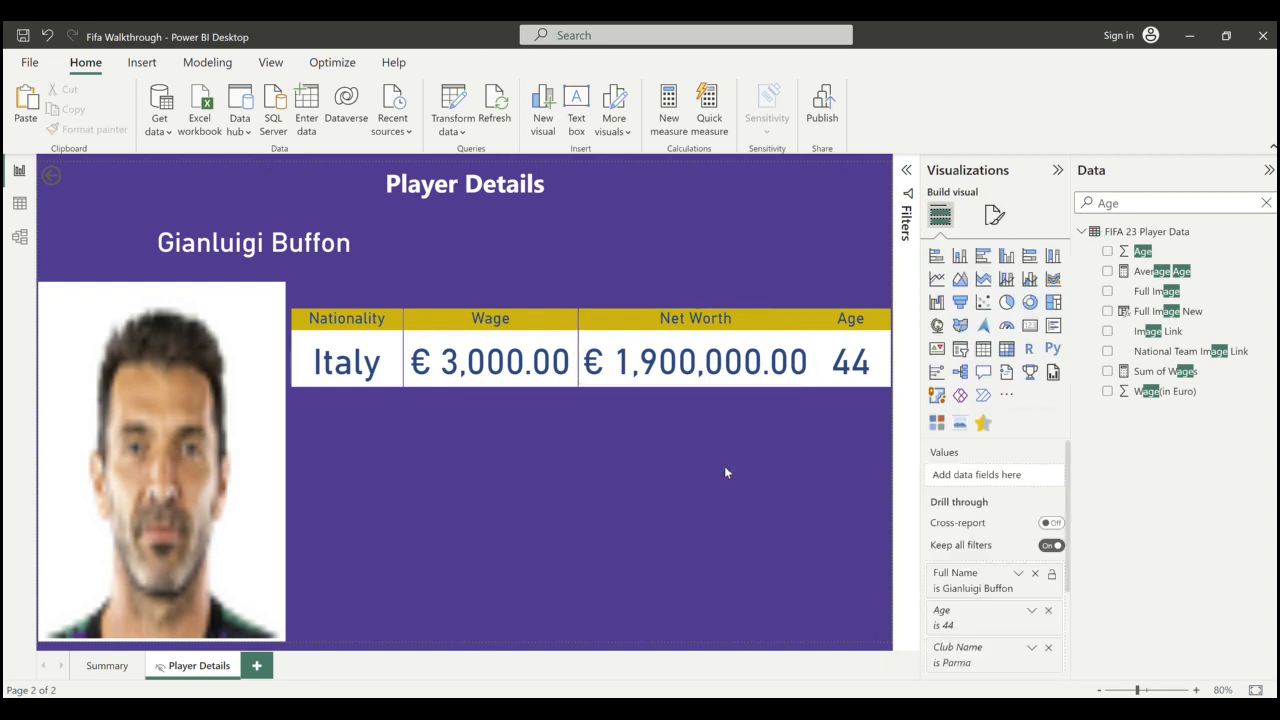
- Fine-tune the positions of the Wage and Nationality cards to close the thin gaps between neighbouring cards in the row
{"action": "left_click", "coordinate": [543, 374]}
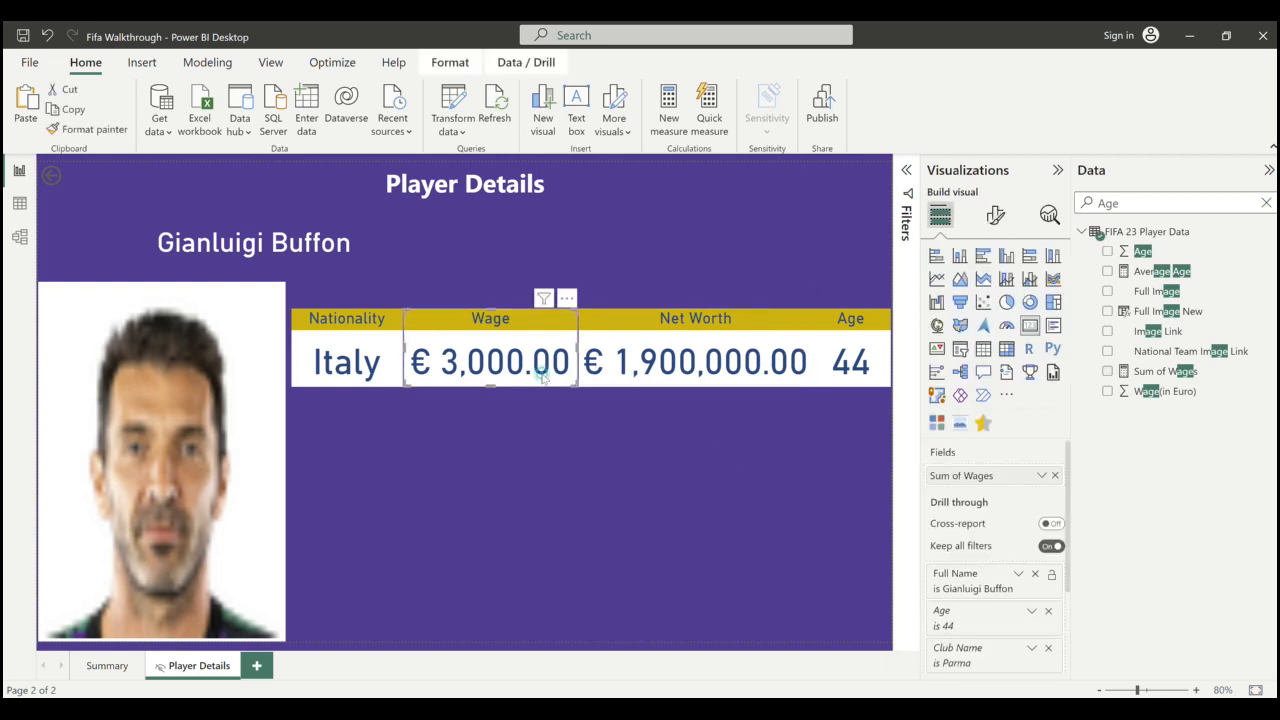
{"action": "left_click", "coordinate": [514, 467]}
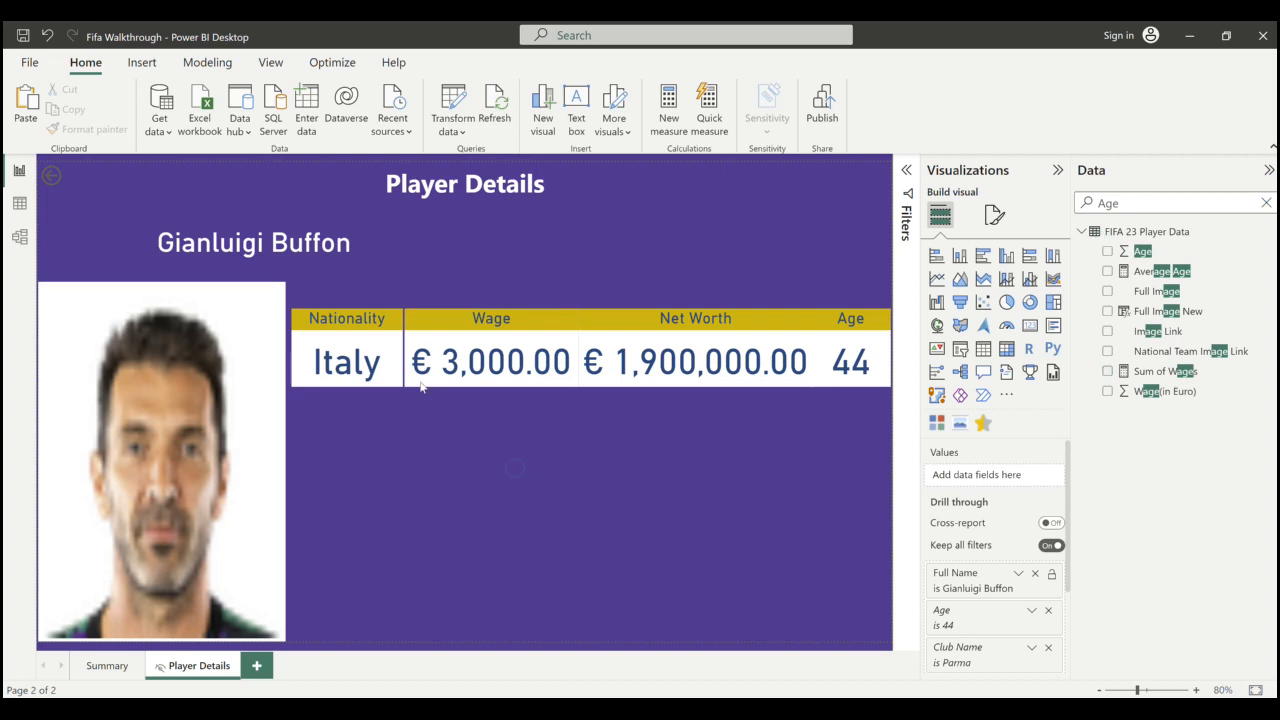
{"action": "left_click", "coordinate": [388, 368]}
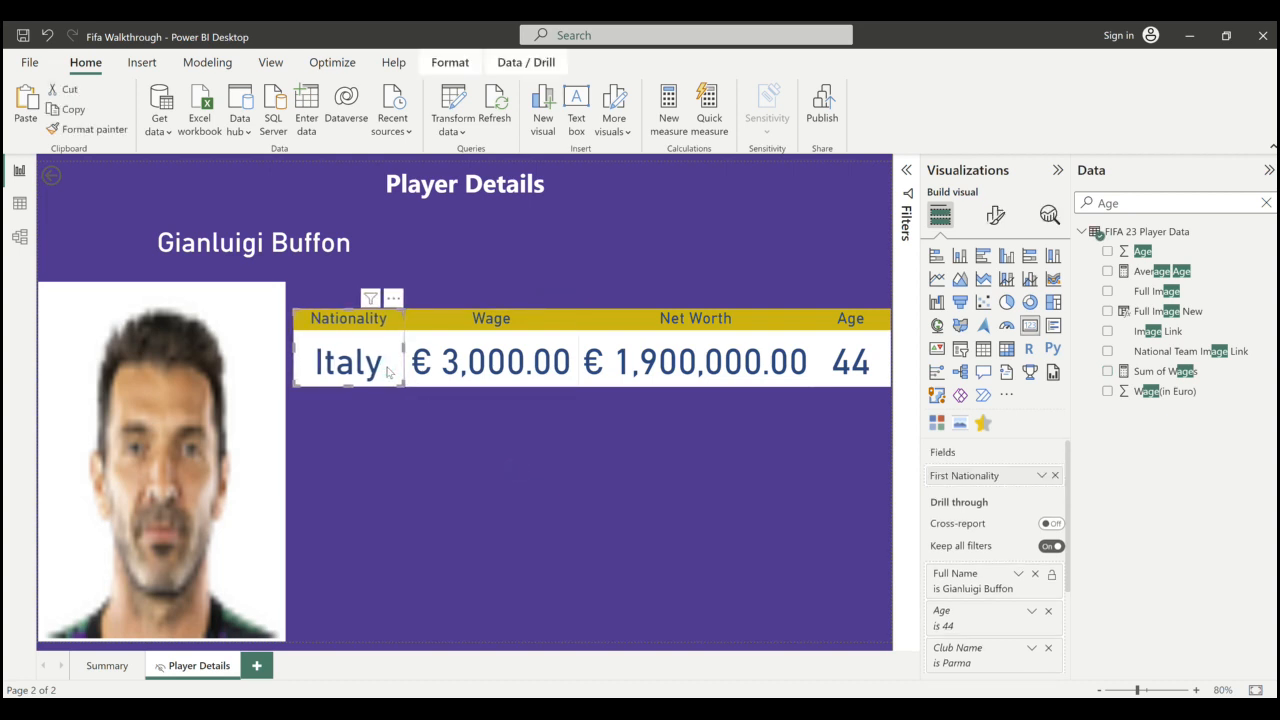
{"action": "left_click", "coordinate": [568, 407]}
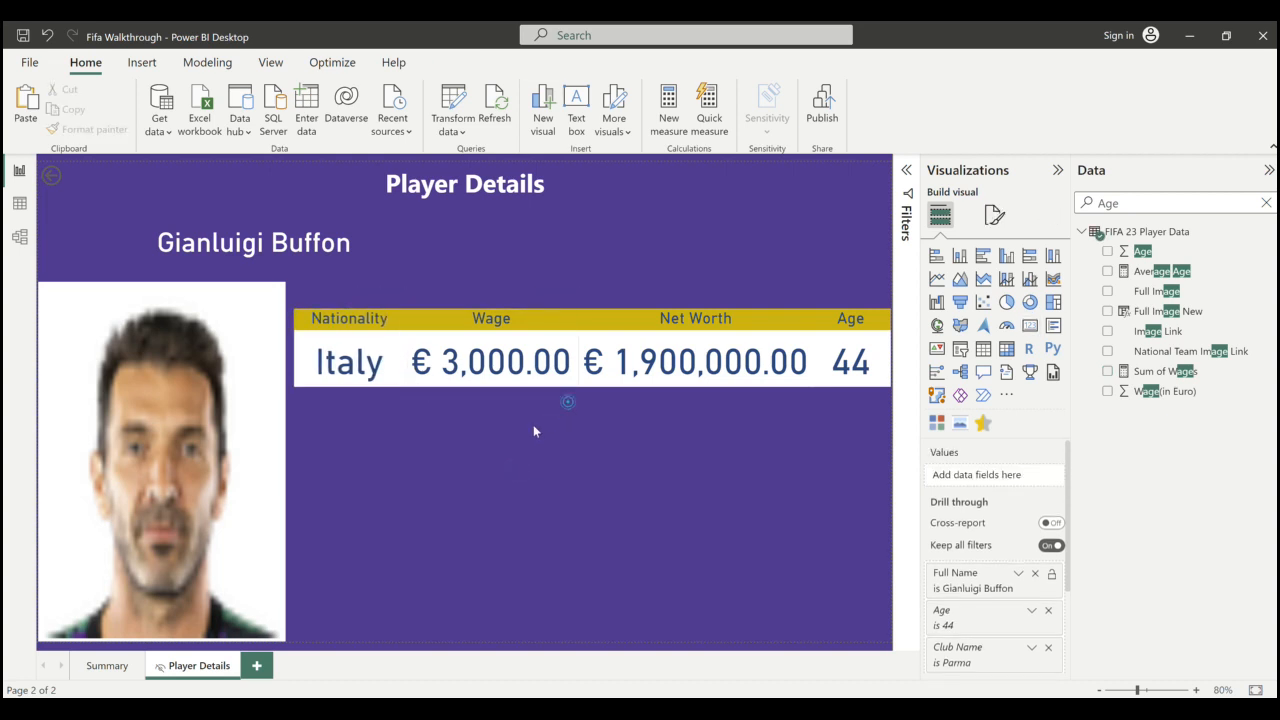
{"action": "left_click", "coordinate": [522, 370]}
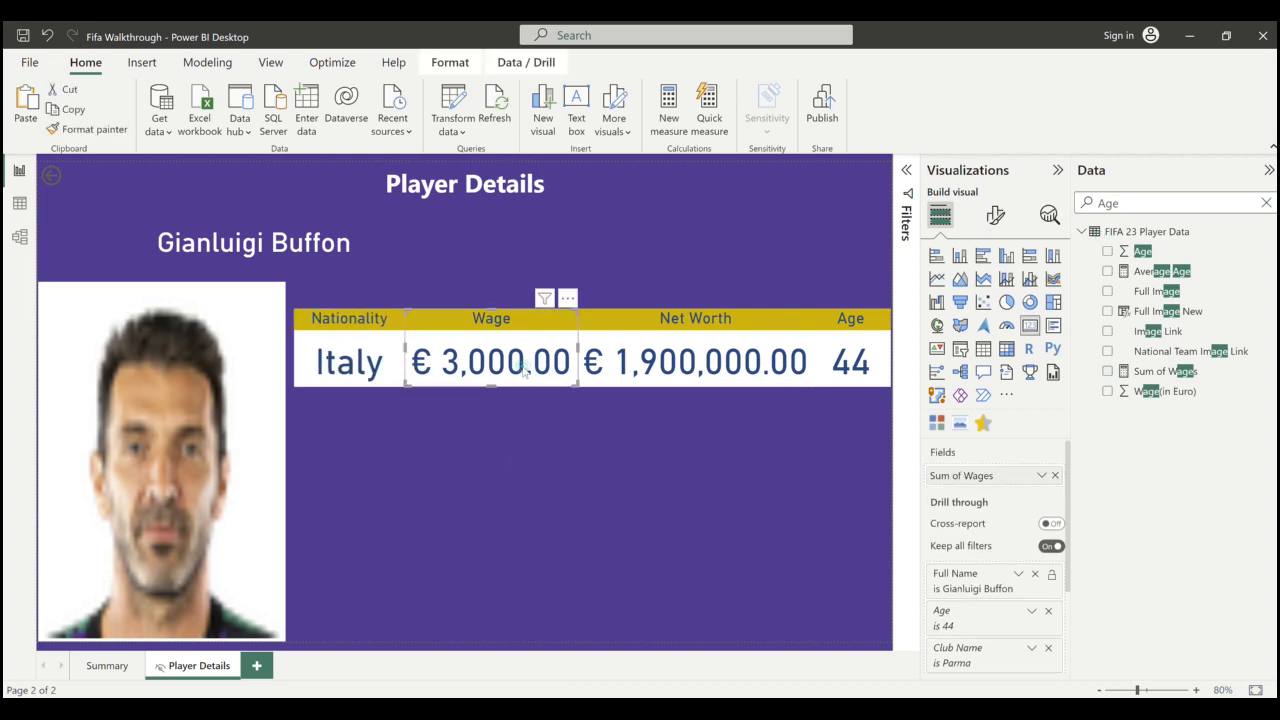
{"action": "left_click", "coordinate": [547, 431]}
{"action": "left_click", "coordinate": [398, 379]}
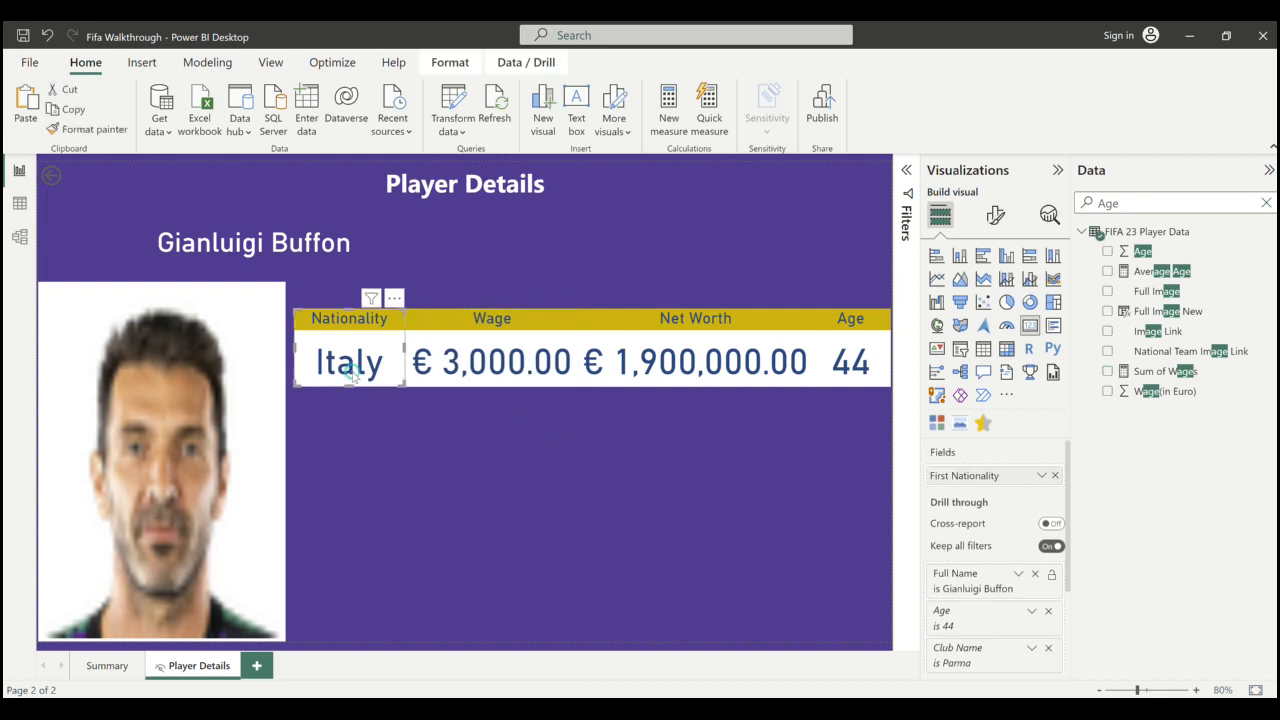
{"action": "left_click", "coordinate": [432, 465]}
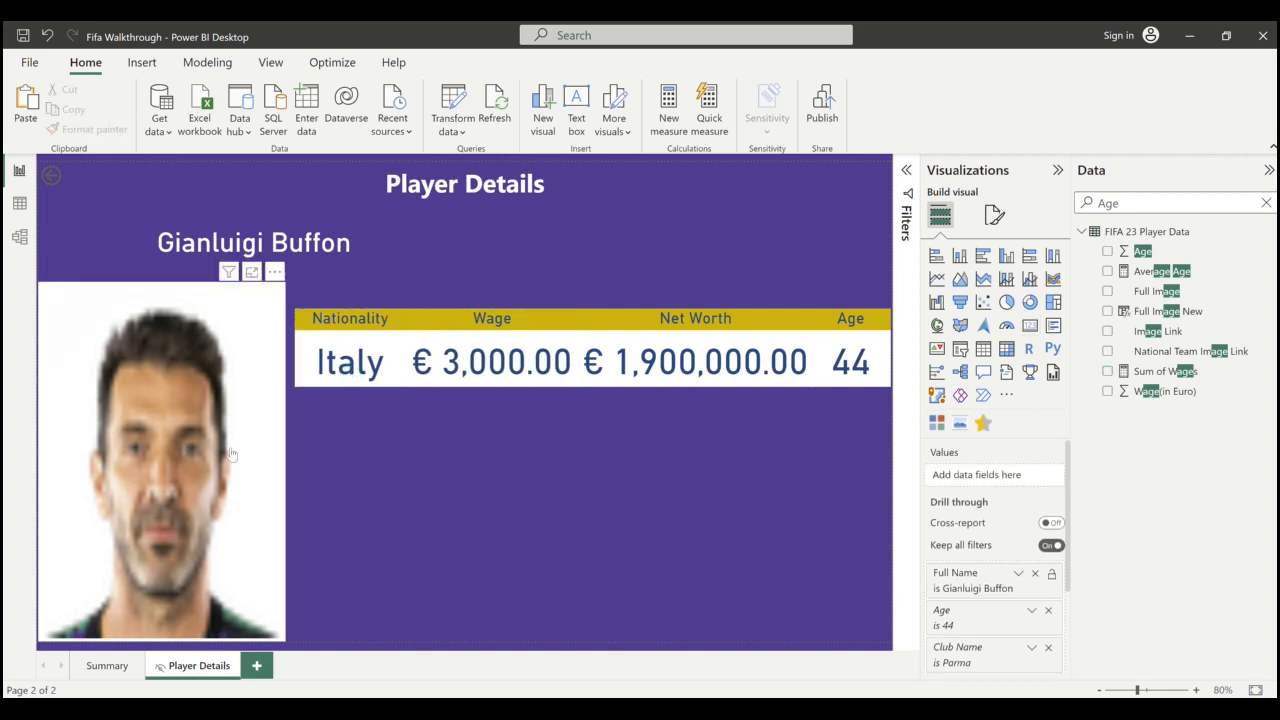
- Widen the player image until its edge meets the Nationality card
{"action": "left_click", "coordinate": [283, 459]}
{"action": "mouse_move", "coordinate": [283, 459]}
{"action": "left_mouse_down"}
{"action": "mouse_move", "coordinate": [300, 462]}
{"action": "mouse_move", "coordinate": [290, 465]}
{"action": "left_mouse_up"}
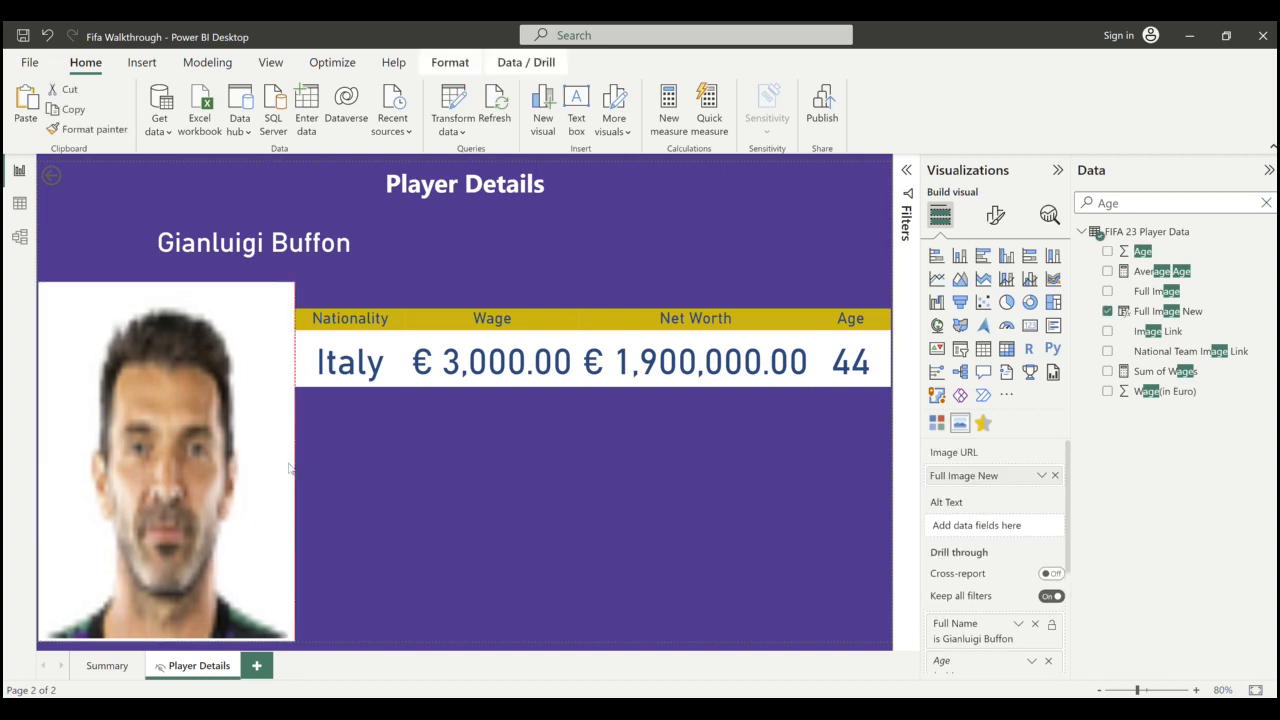
{"action": "left_click", "coordinate": [363, 512]}
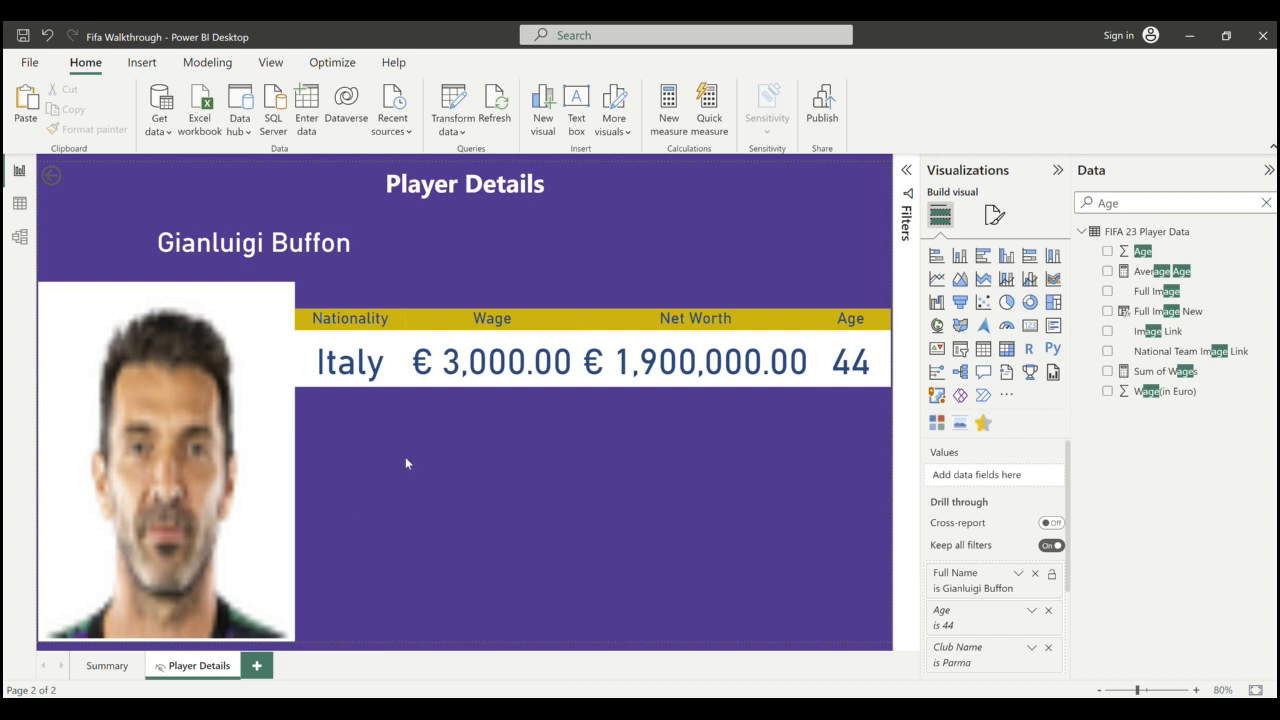
{"action": "left_click", "coordinate": [331, 364]}
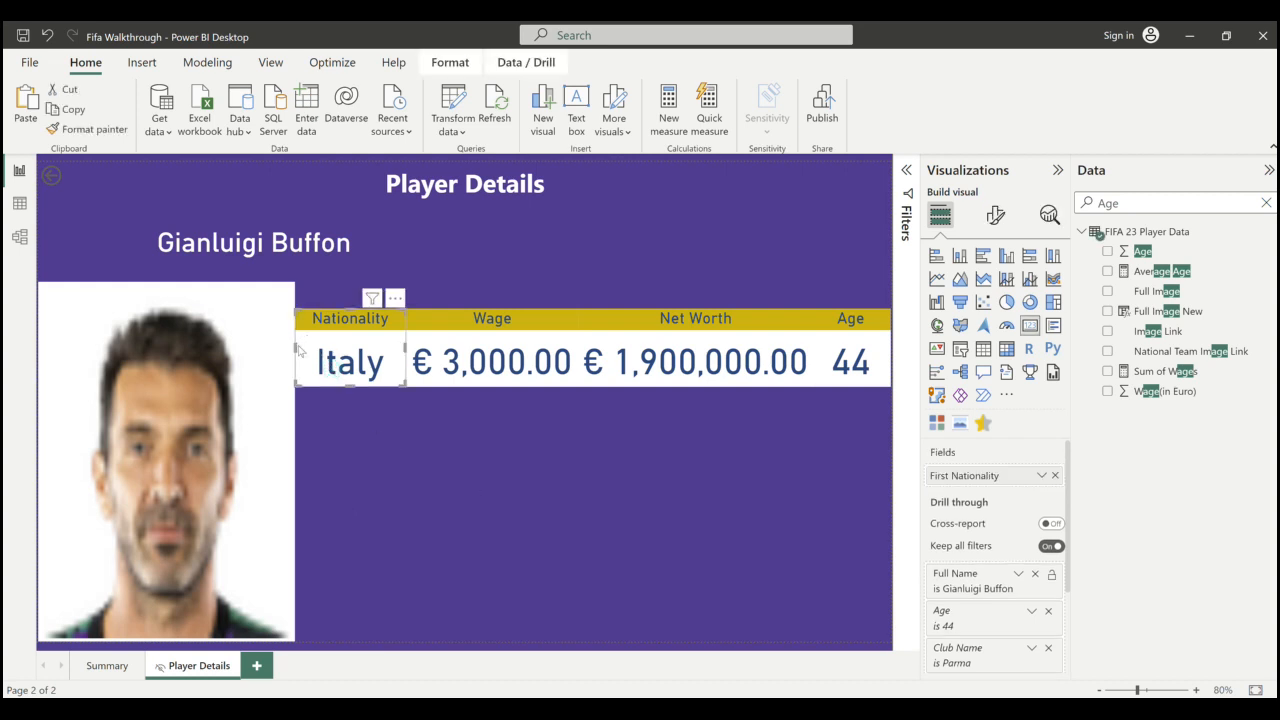
{"action": "left_click", "coordinate": [430, 445]}
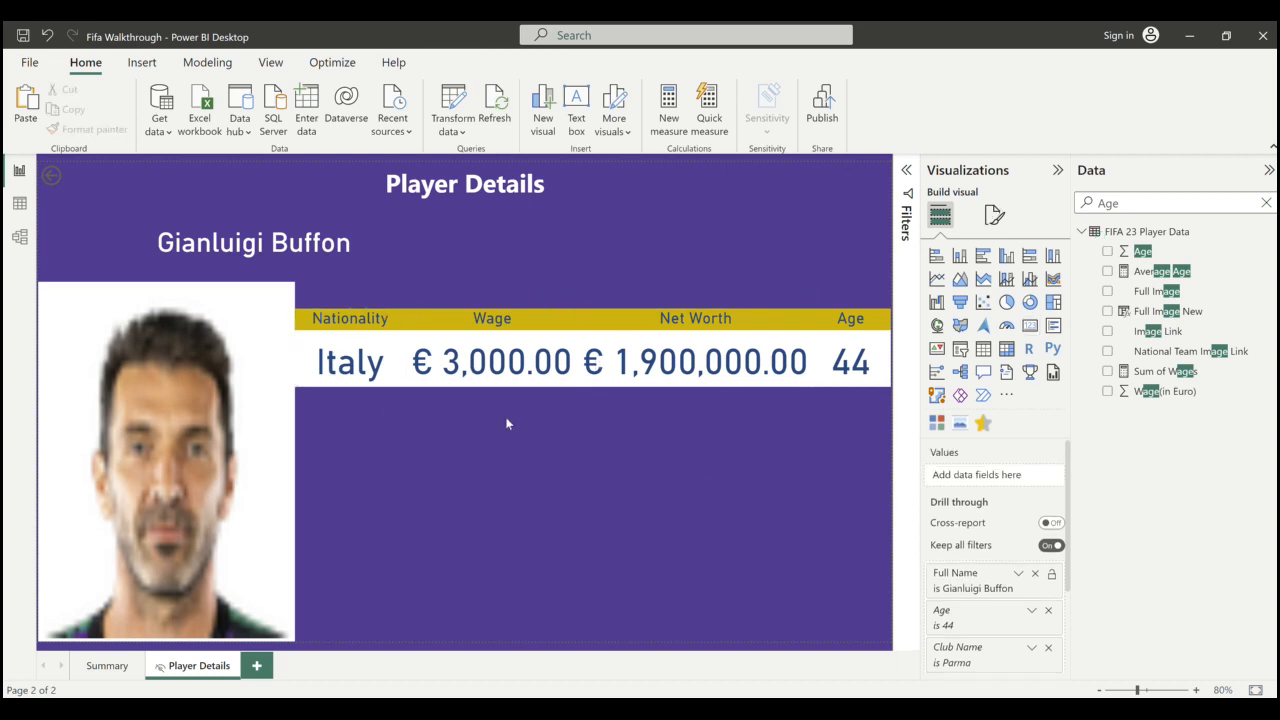
- Duplicate the Nationality card below the card row and replace the copy's field with Club Name
{"action": "left_click", "coordinate": [390, 364]}
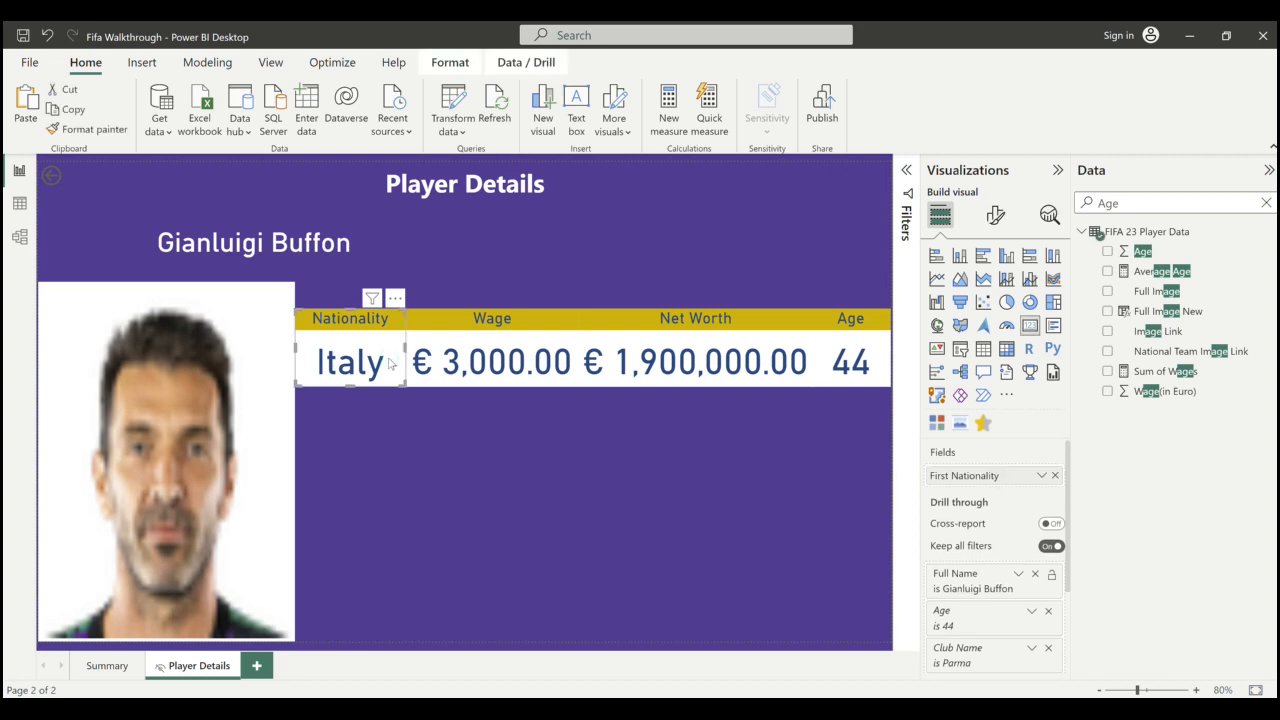
{"action": "left_click_drag", "start_coordinate": [390, 364], "coordinate": [444, 507]}
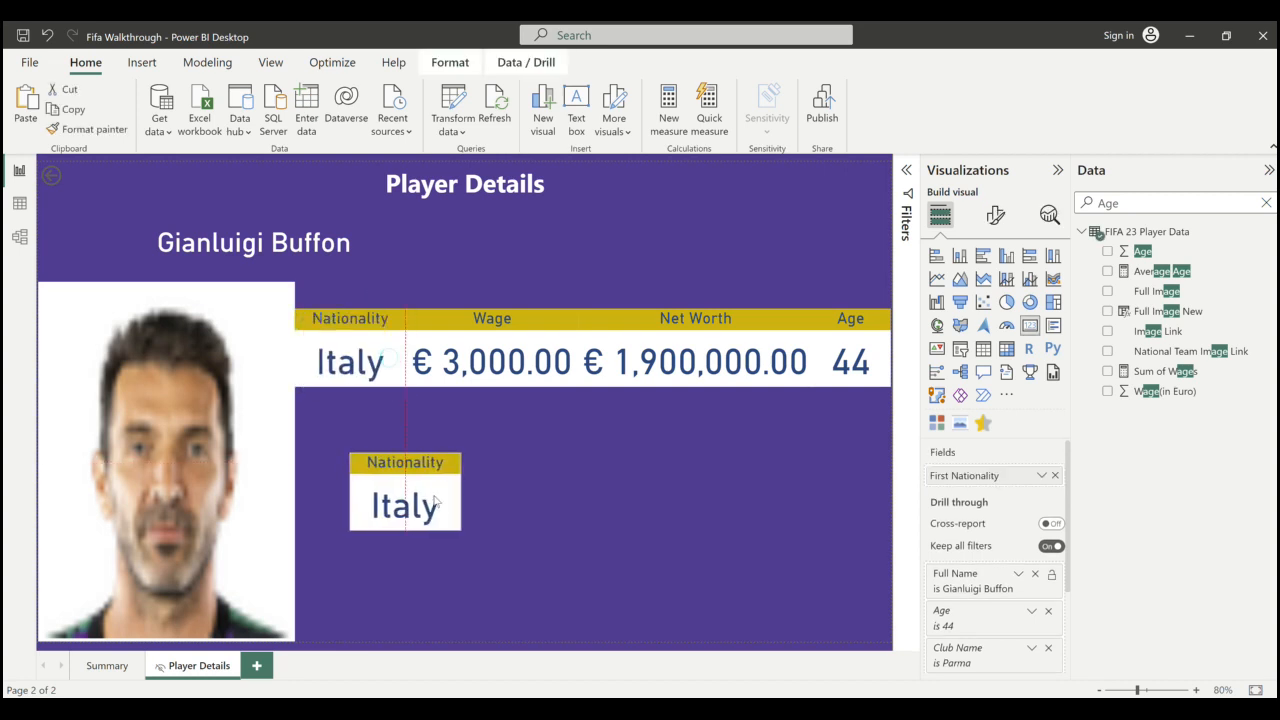
{"action": "key", "text": "ctrl+a"}
{"action": "type", "text": "club"}
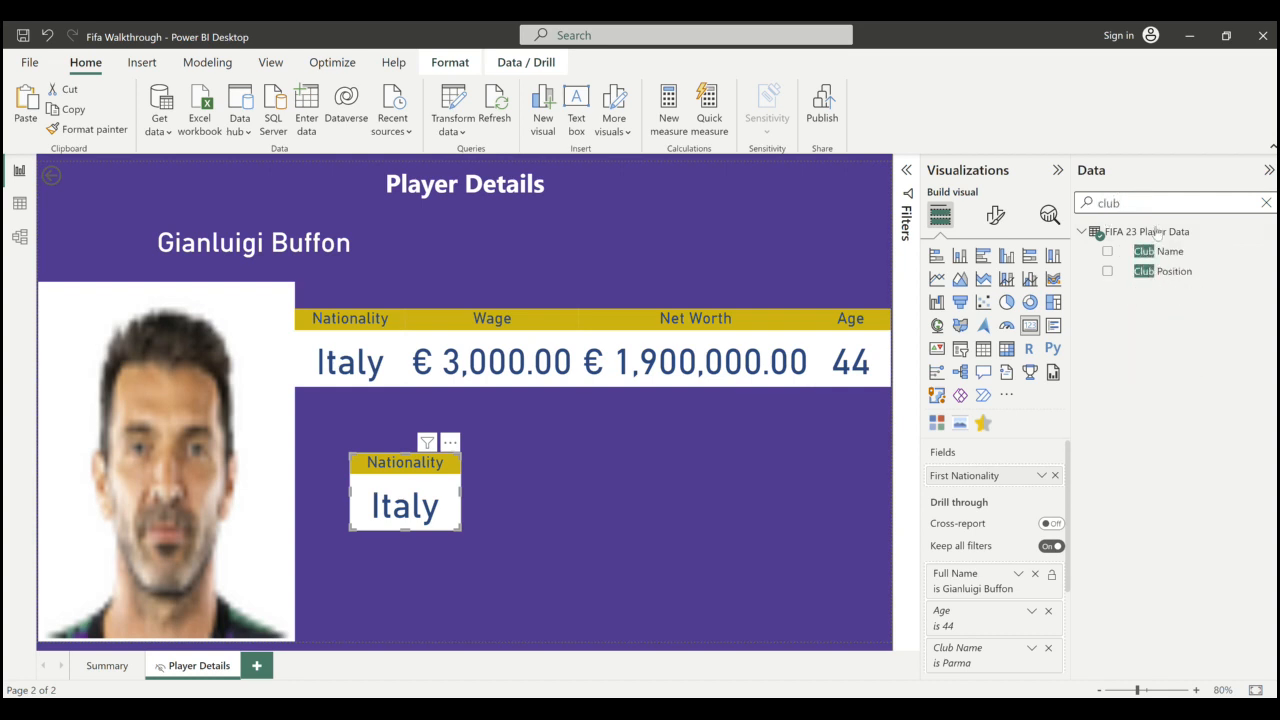
{"action": "left_click_drag", "start_coordinate": [1157, 253], "coordinate": [994, 480]}
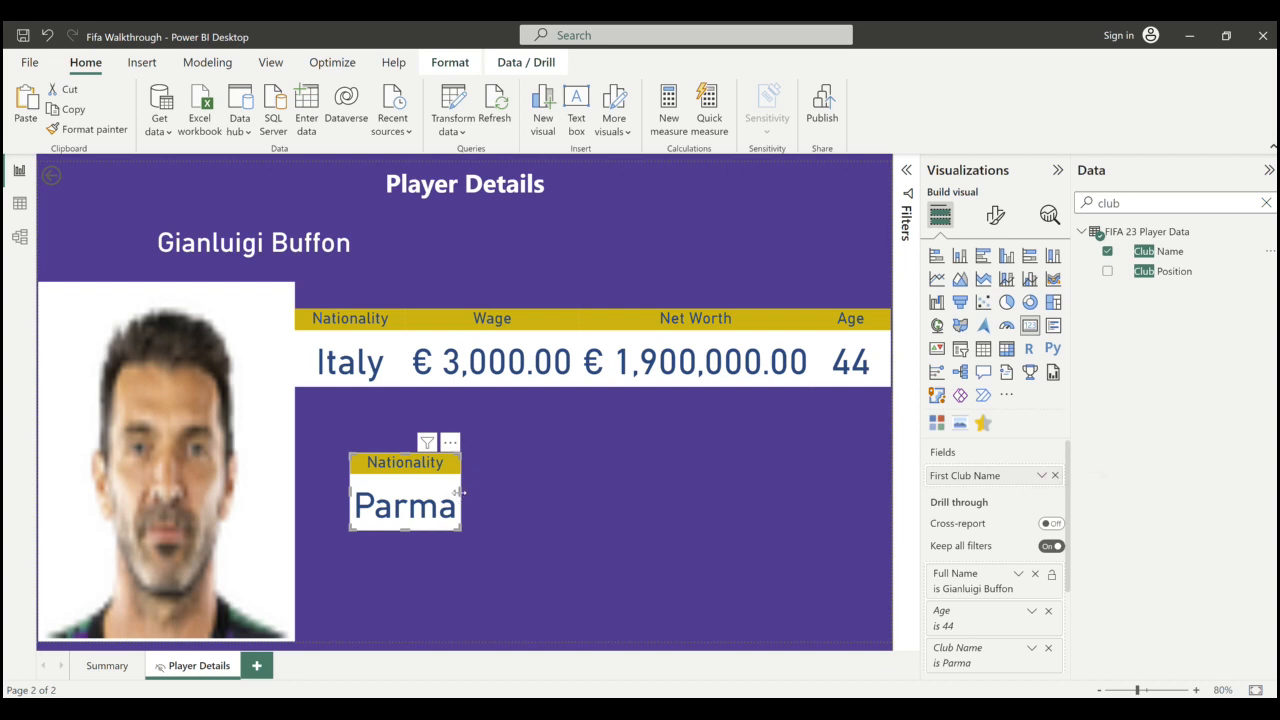
- Widen the copied club card to line up with the Wage card's far edge and change its title to "Club"
{"action": "left_click_drag", "start_coordinate": [460, 493], "coordinate": [573, 488]}
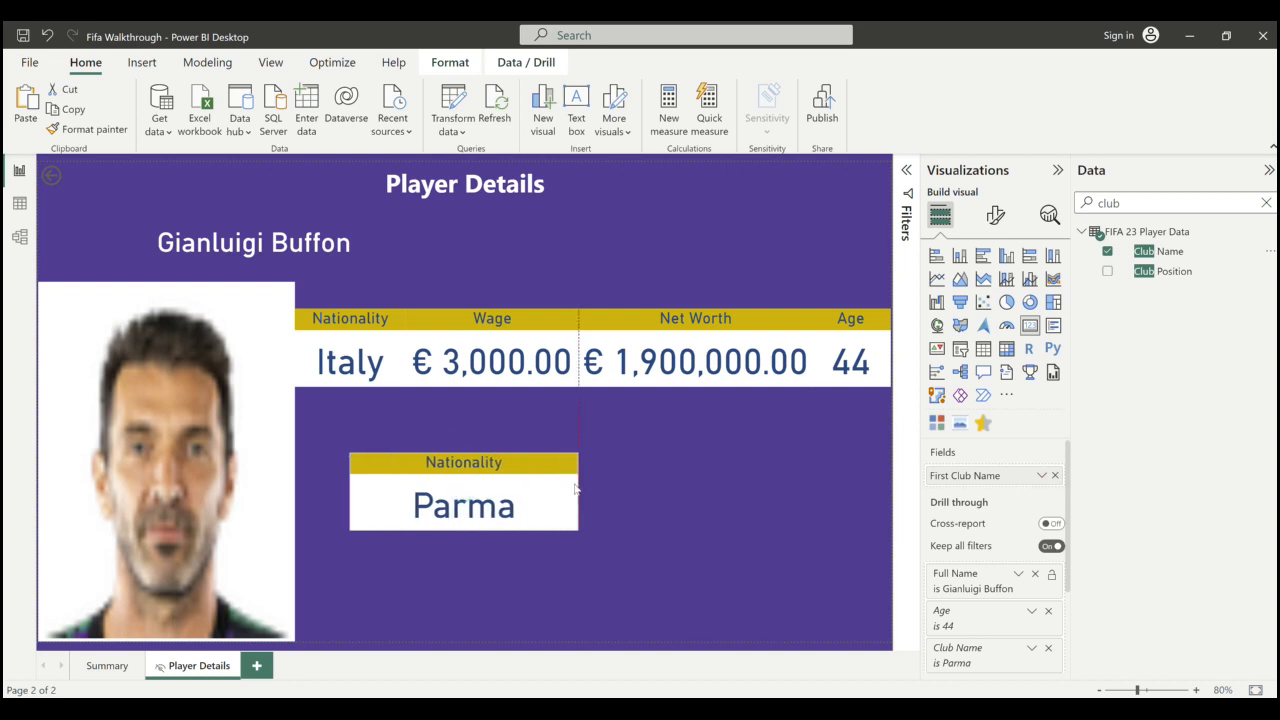
{"action": "left_click", "coordinate": [995, 215]}
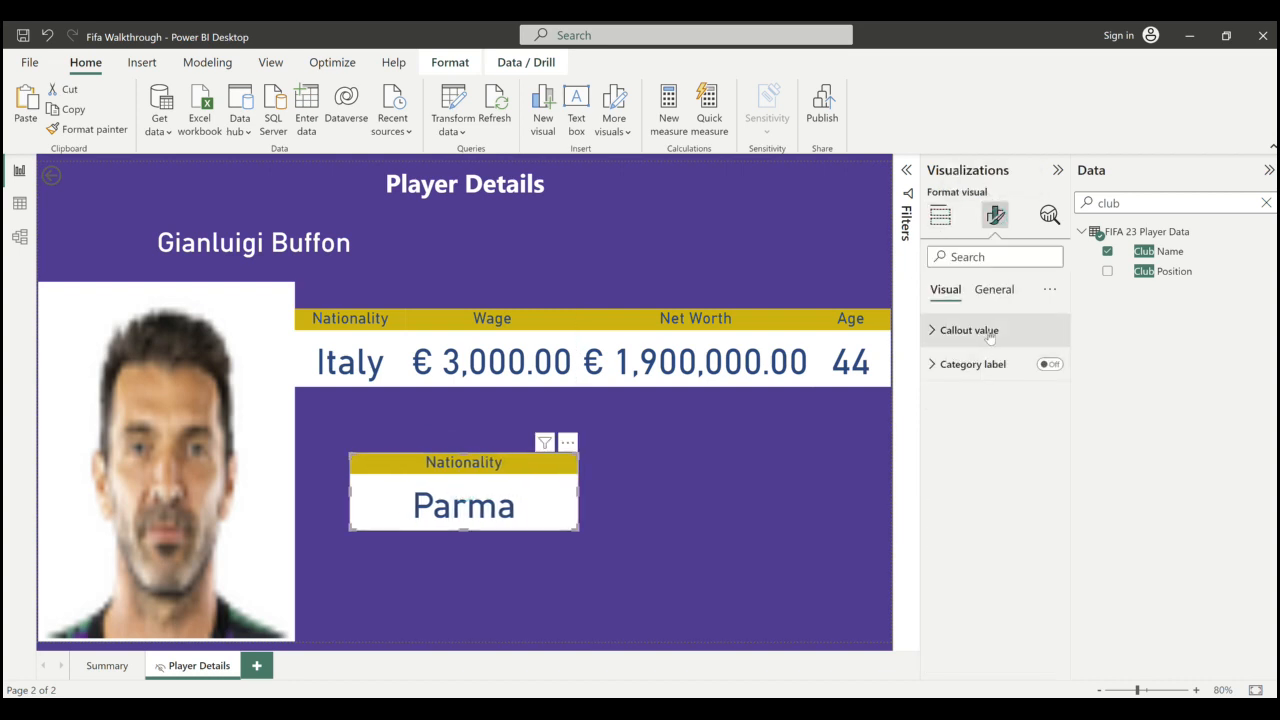
{"action": "left_click", "coordinate": [994, 289]}
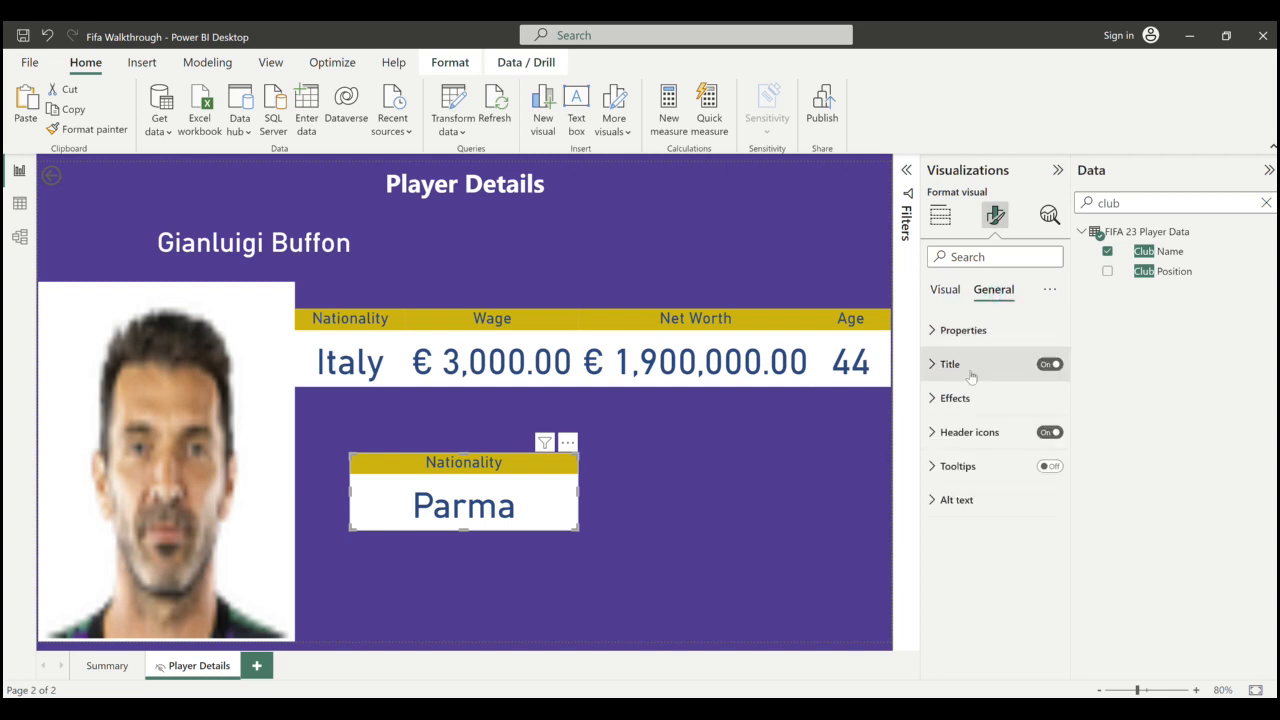
{"action": "left_click", "coordinate": [970, 366]}
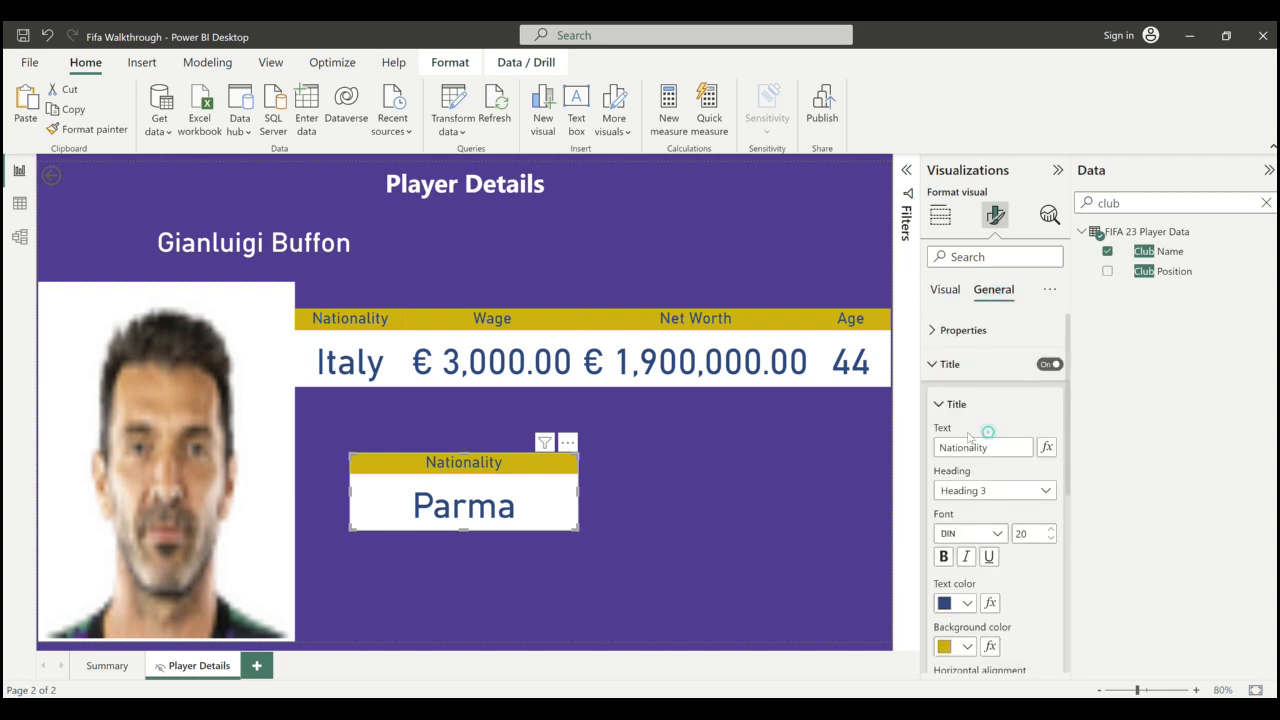
{"action": "left_click_drag", "start_coordinate": [996, 447], "coordinate": [929, 453]}
{"action": "type", "text": "Club"}
{"action": "key", "text": "Return"}
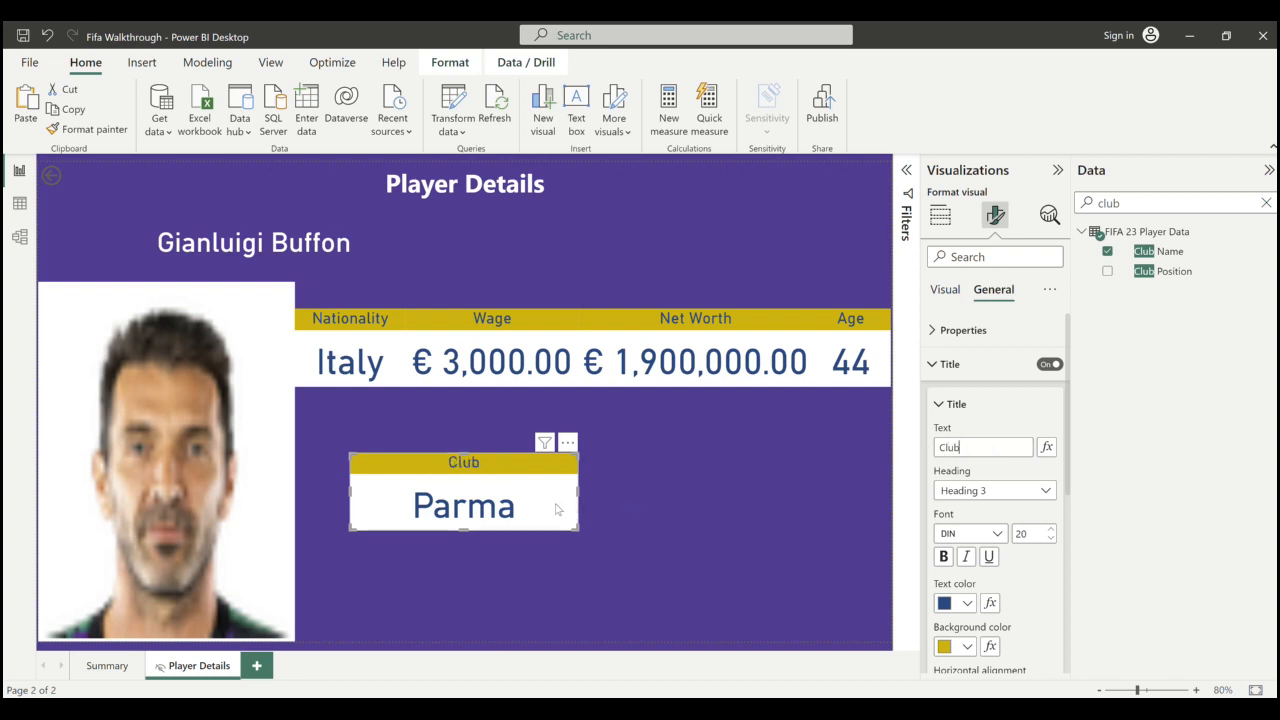
- Reposition the Club card, place a duplicate beside it and replace the copy's field with Club Position
{"action": "left_click_drag", "start_coordinate": [557, 510], "coordinate": [524, 501]}
{"action": "left_click", "coordinate": [524, 499]}
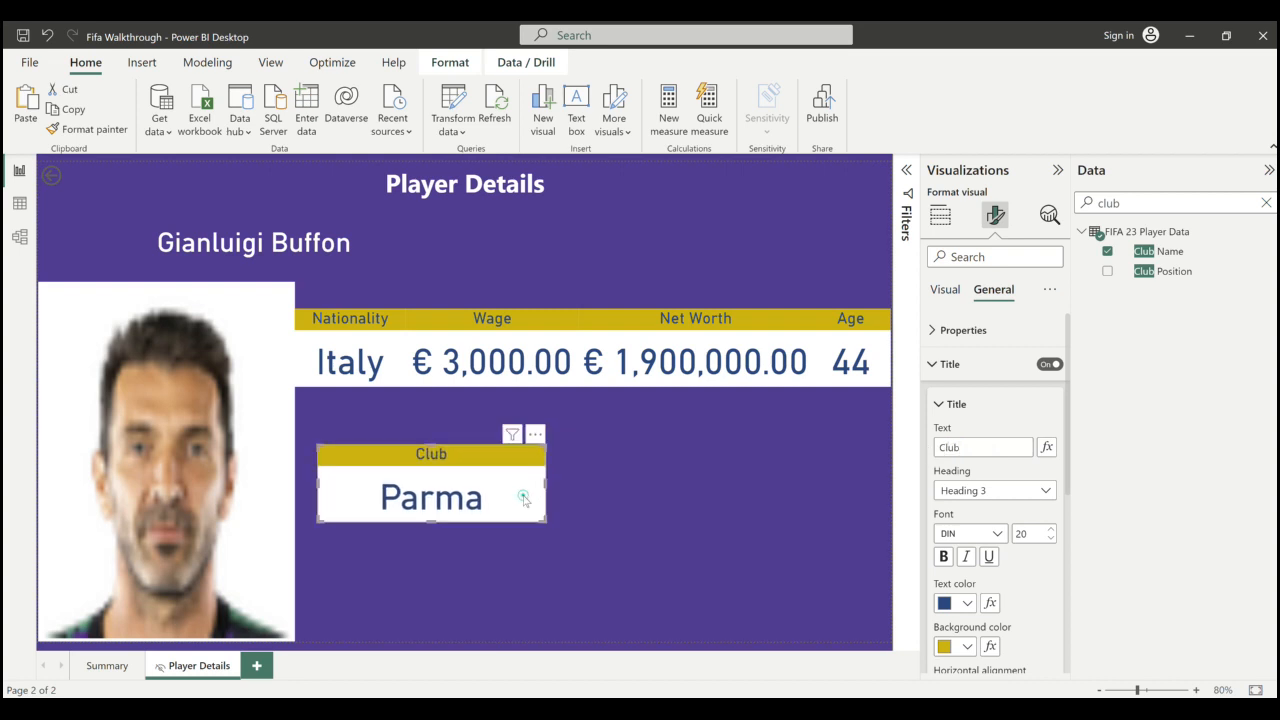
{"action": "key", "text": "ctrl+v"}
{"action": "left_click_drag", "start_coordinate": [523, 504], "coordinate": [786, 509]}
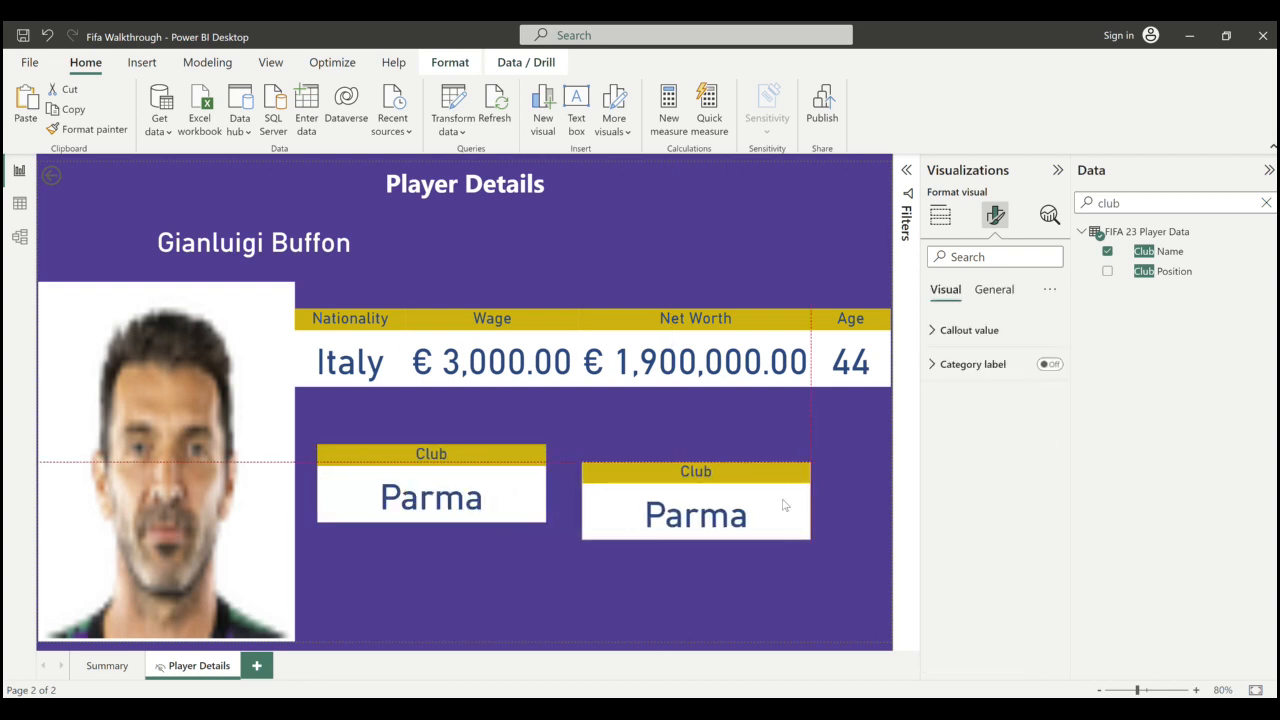
{"action": "left_click", "coordinate": [936, 222]}
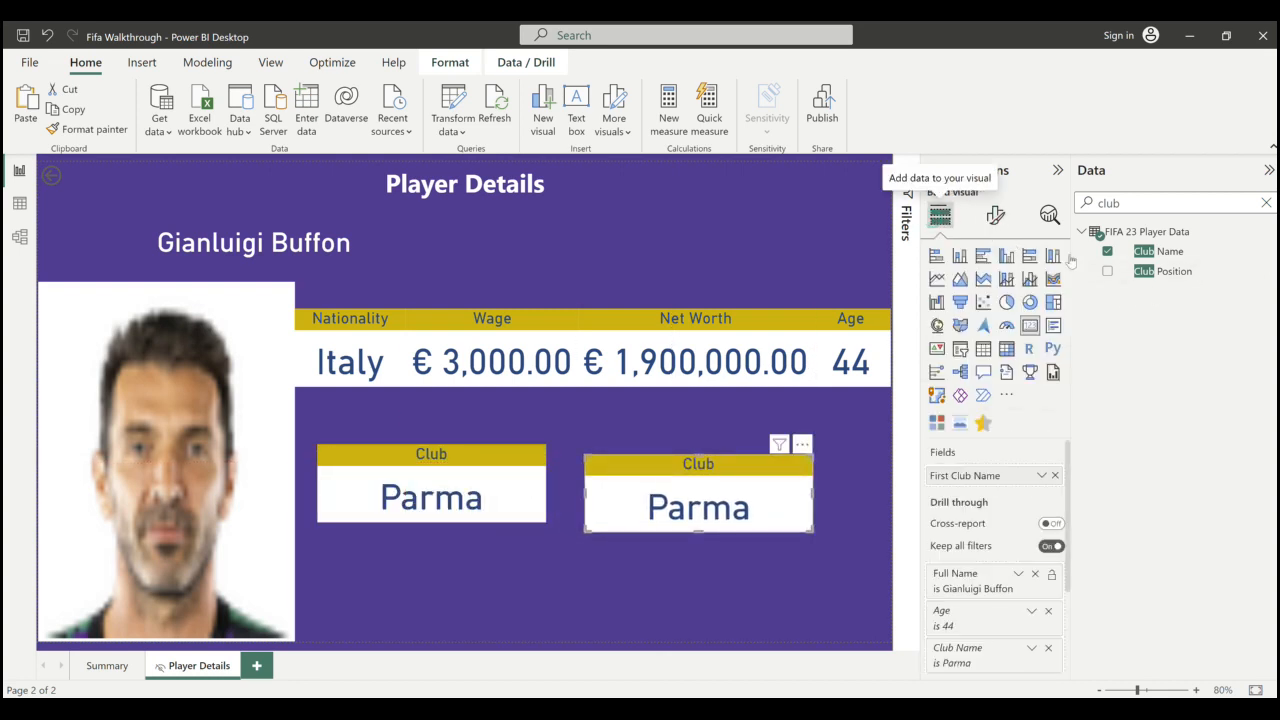
{"action": "left_click_drag", "start_coordinate": [1152, 275], "coordinate": [975, 477]}
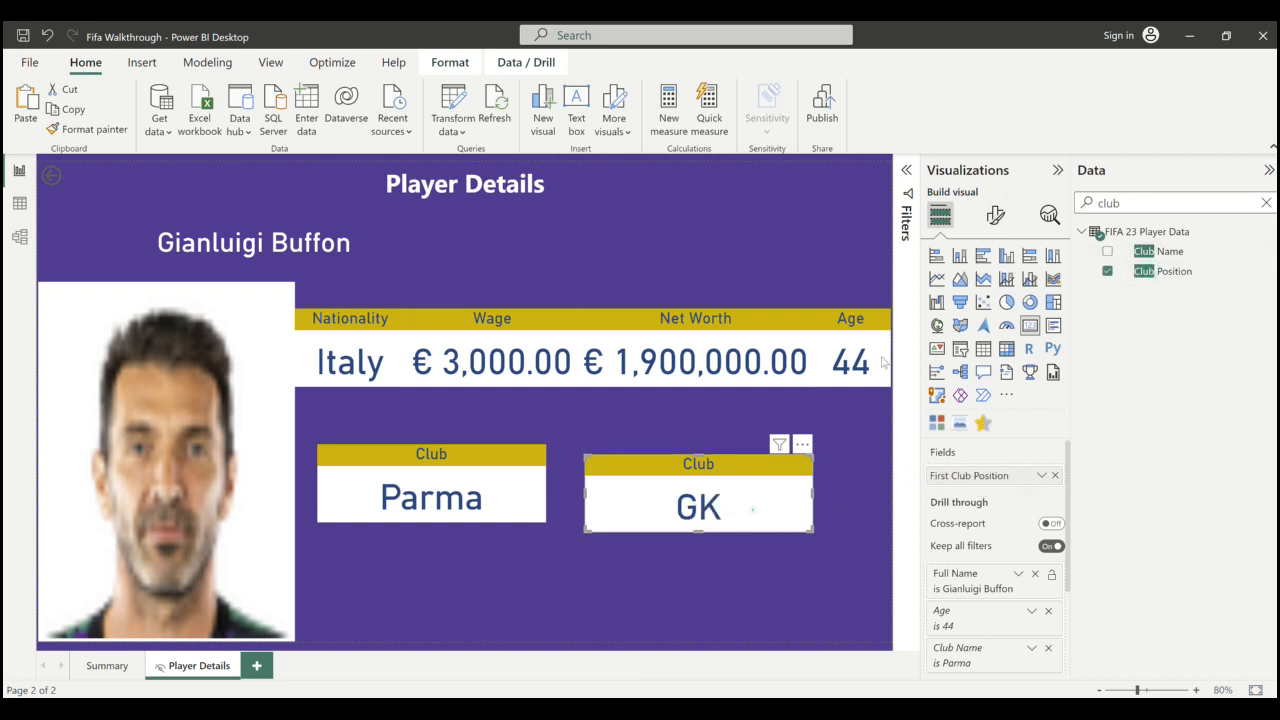
- Change the title of the duplicated card showing the club position to "Club Position"
{"action": "left_click", "coordinate": [995, 215]}
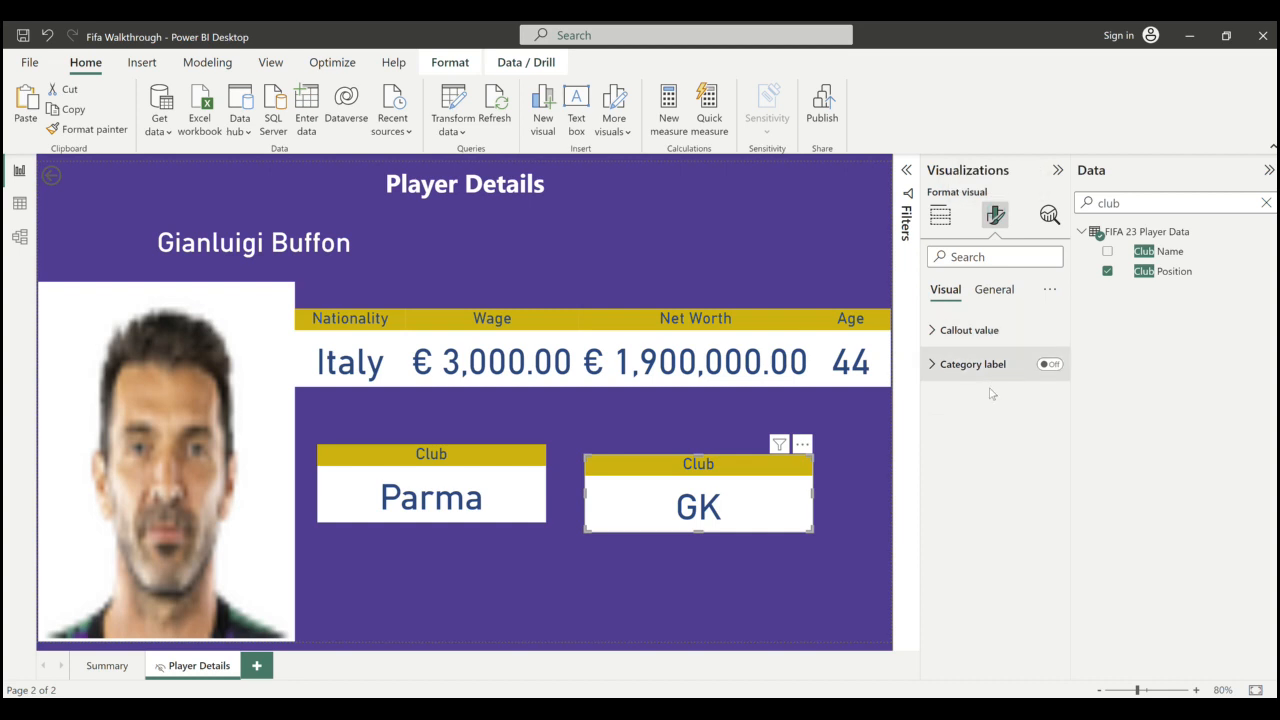
{"action": "left_click", "coordinate": [994, 289]}
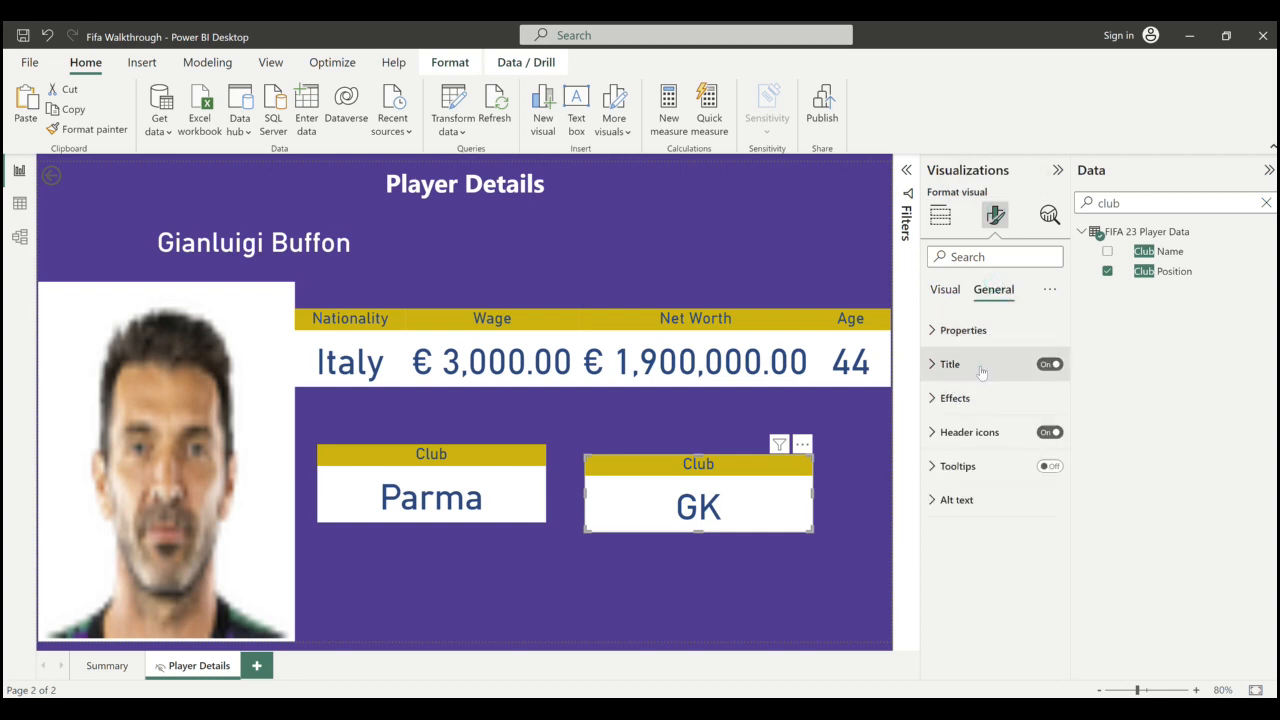
{"action": "left_click", "coordinate": [982, 372]}
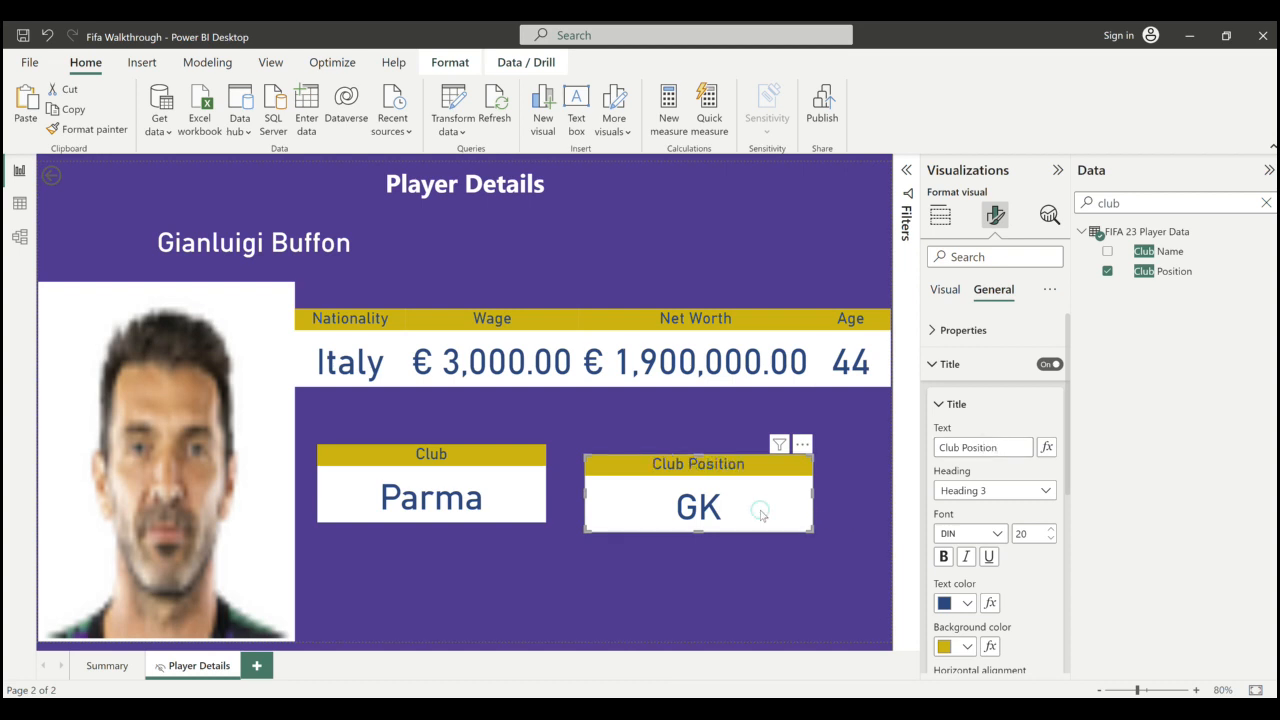
- Duplicate the Club Position card below the original and replace the copy's field with the Sum of Penalties measure
{"action": "key", "text": "ctrl+c"}
{"action": "key", "text": "ctrl+v"}
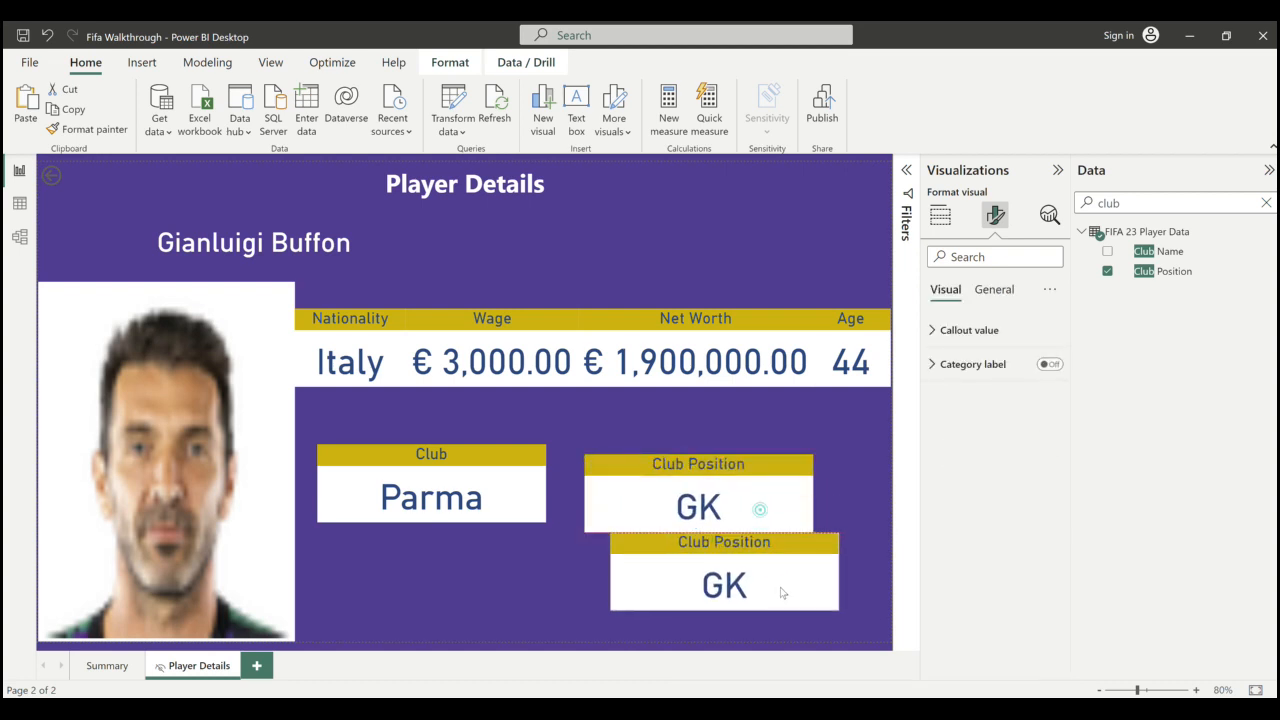
{"action": "left_click", "coordinate": [782, 598]}
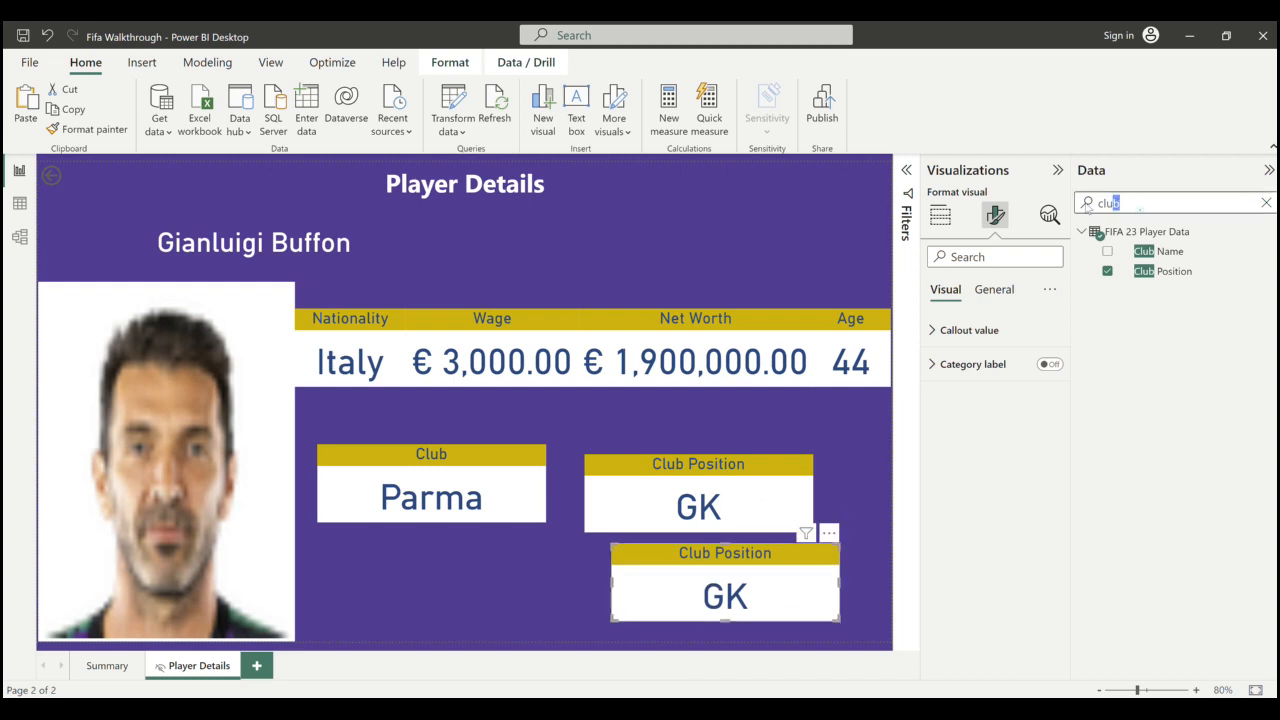
{"action": "key", "text": "ctrl+a"}
{"action": "type", "text": "pena"}
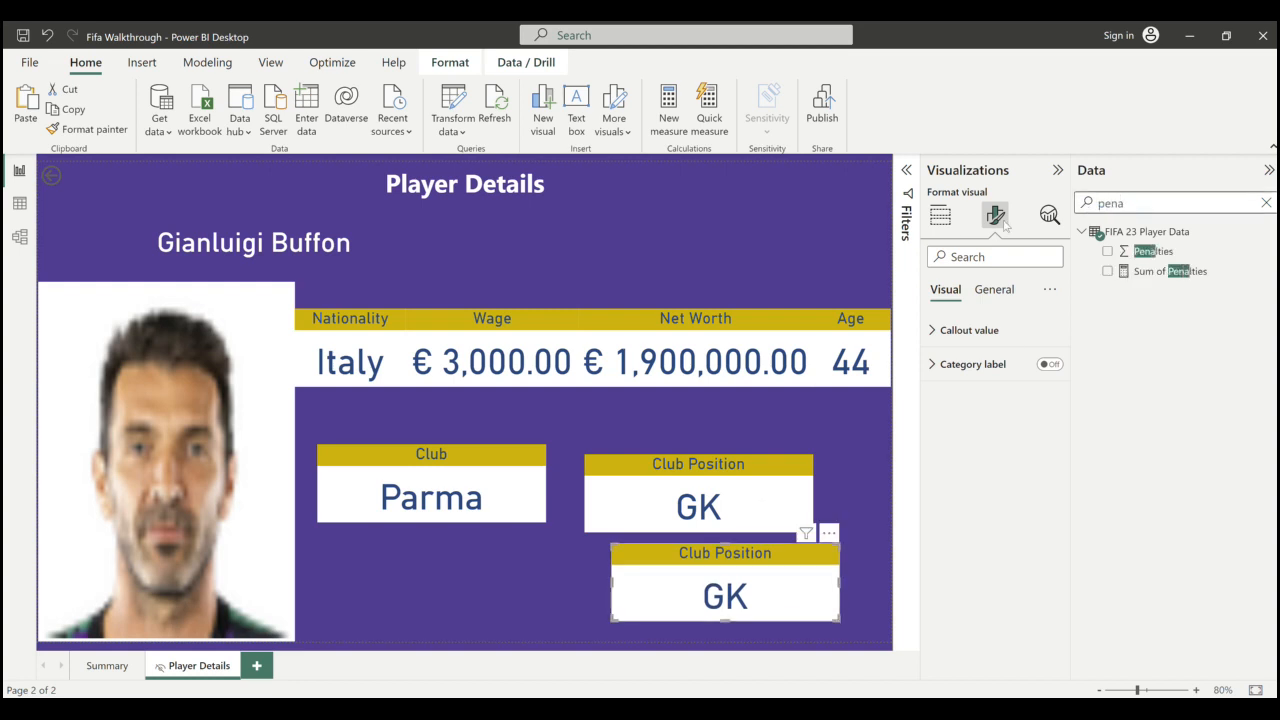
{"action": "left_click", "coordinate": [940, 215]}
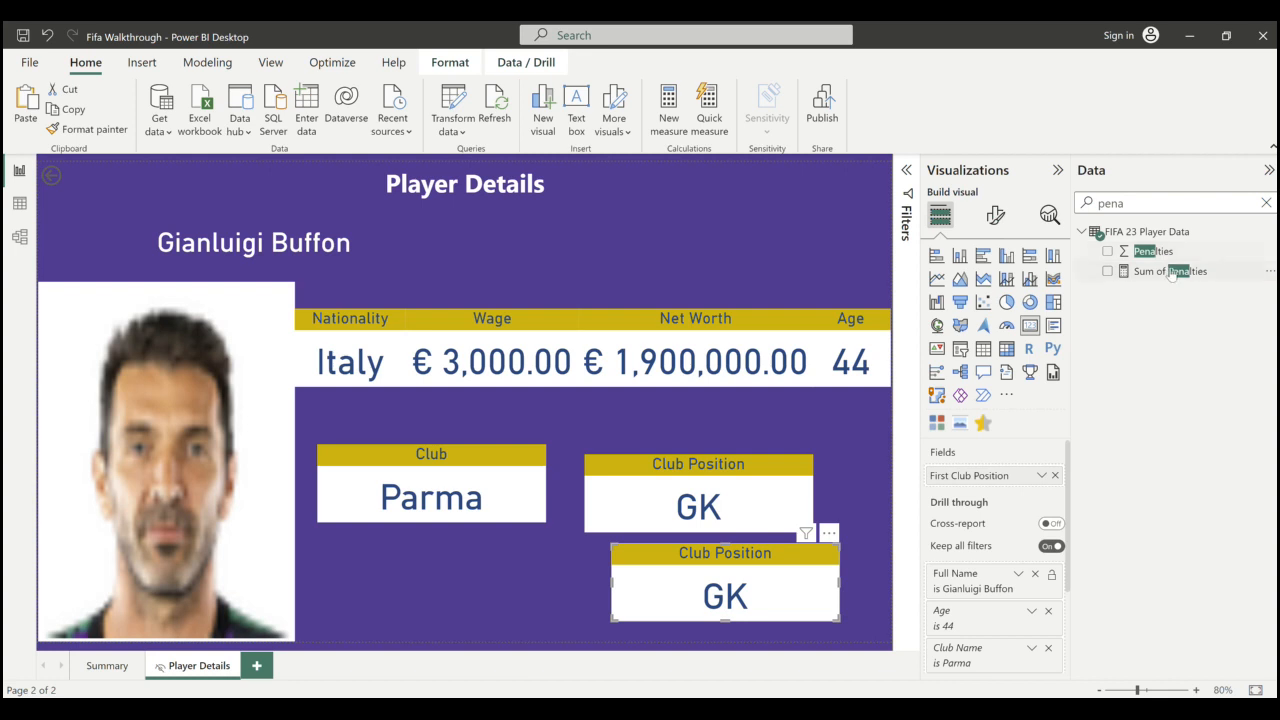
{"action": "left_click_drag", "start_coordinate": [1172, 274], "coordinate": [975, 476]}
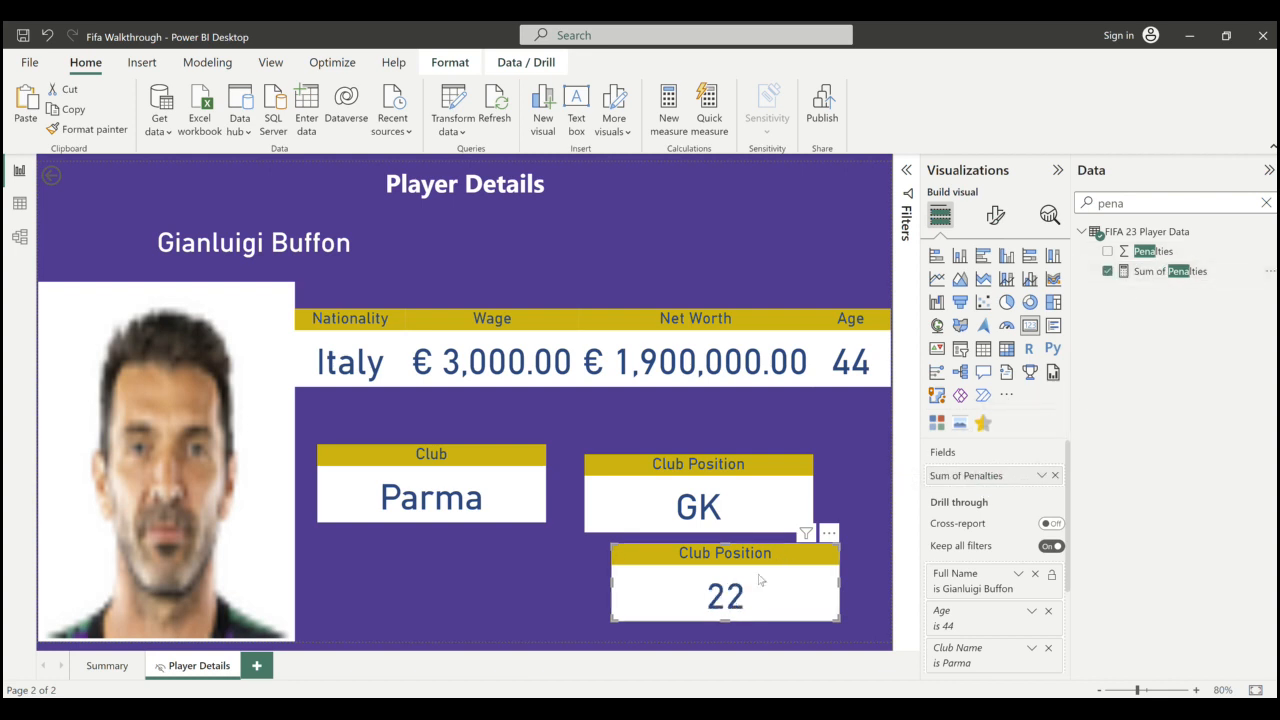
- Change the title of the card showing the sum of penalties to "Penalties"
{"action": "left_click", "coordinate": [994, 216]}
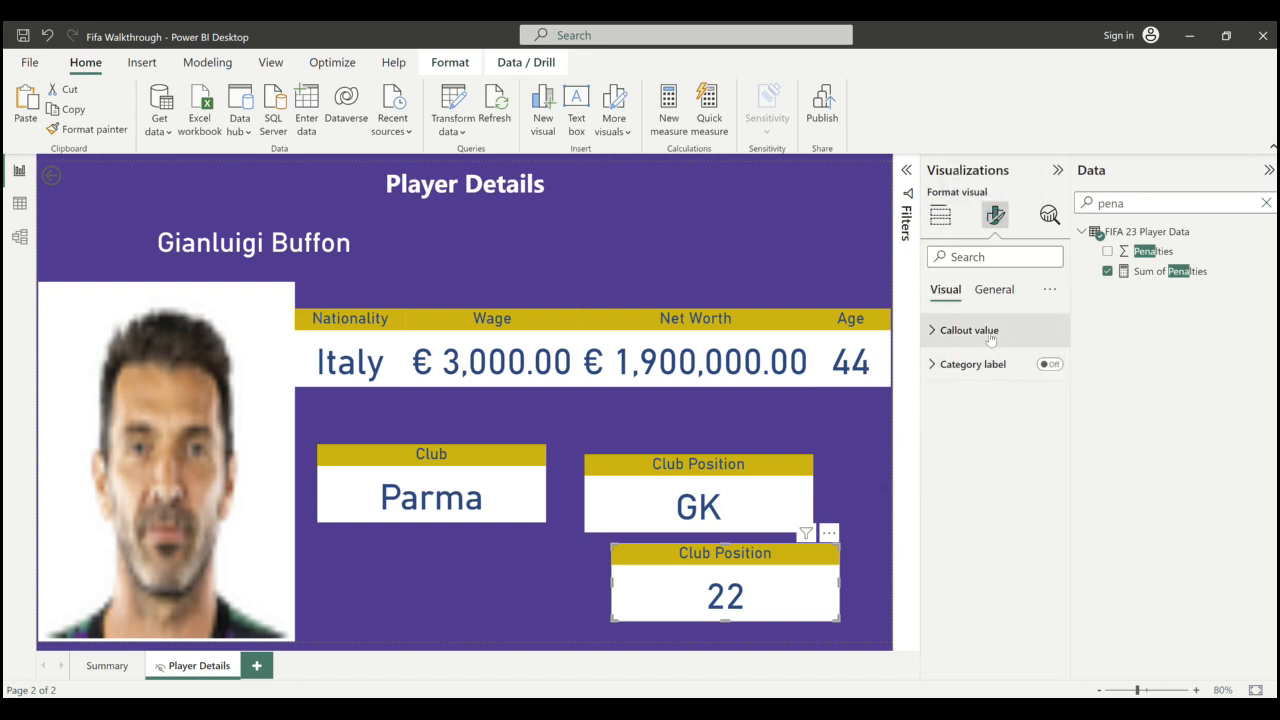
{"action": "left_click", "coordinate": [994, 291]}
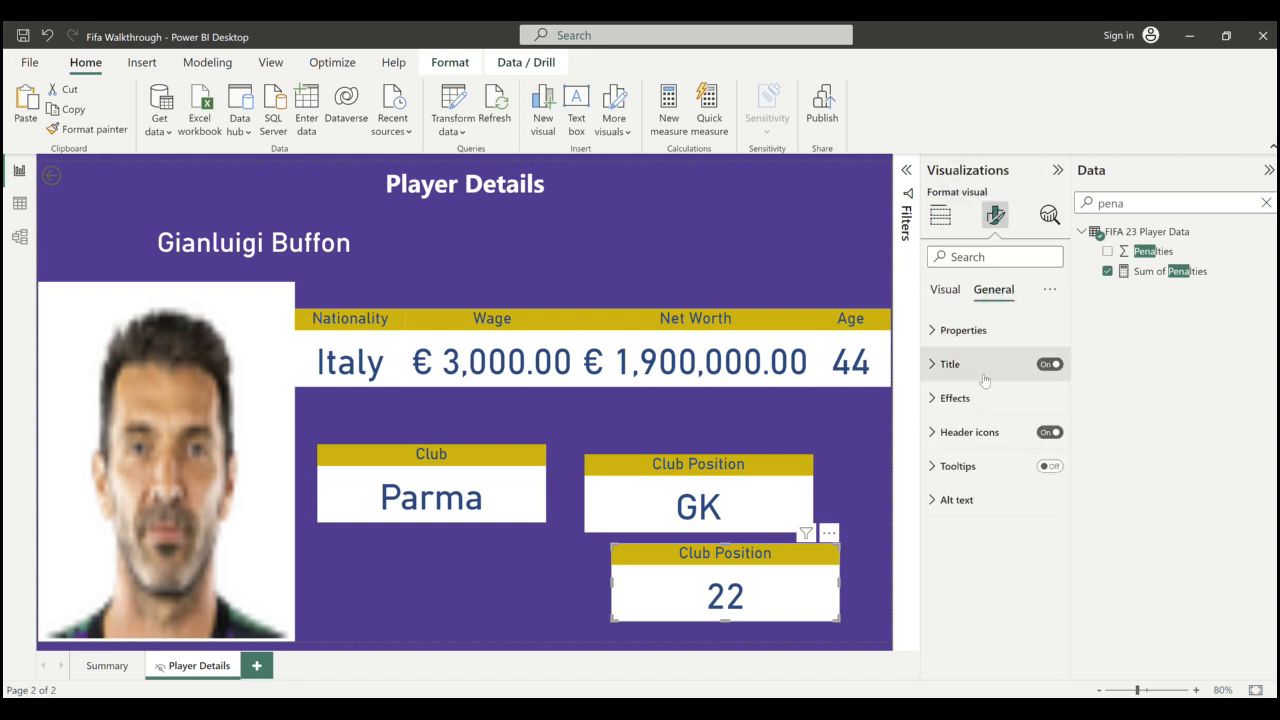
{"action": "left_click", "coordinate": [984, 366]}
{"action": "left_click", "coordinate": [1003, 453]}
{"action": "key", "text": "ctrl+a"}
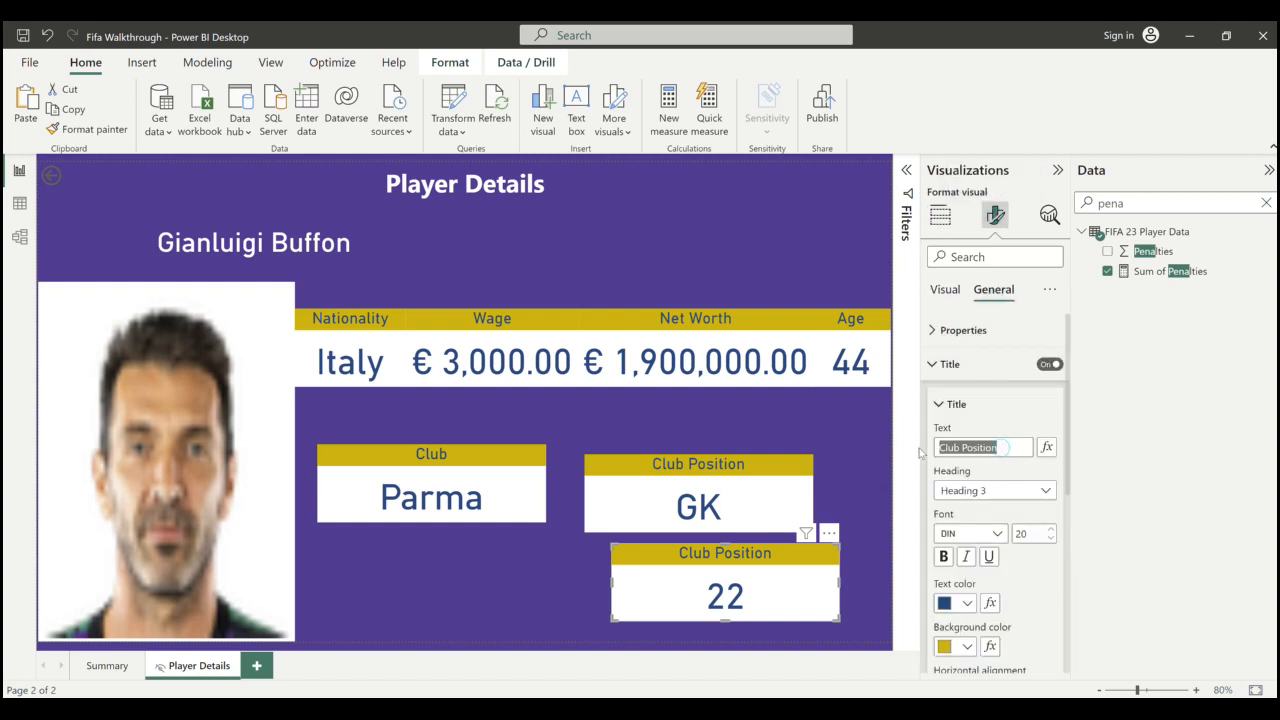
{"action": "type", "text": "Penalties"}
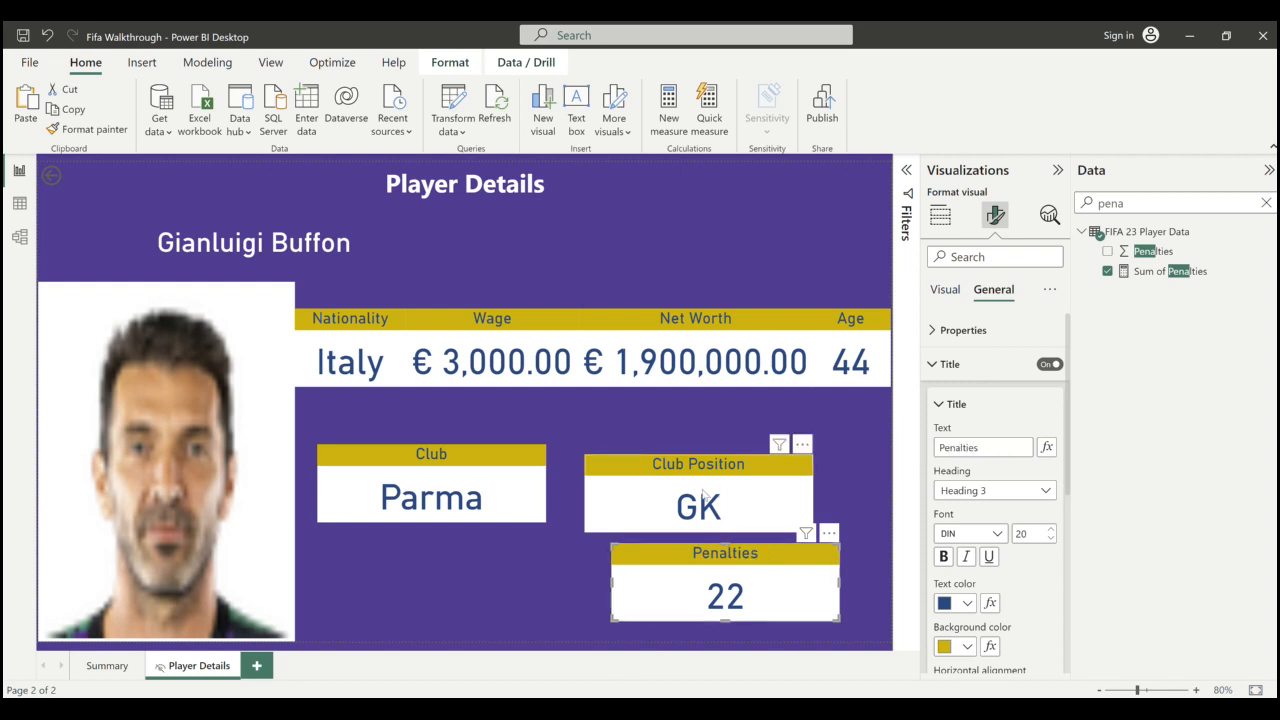
- Narrow the Club Position and Penalties cards and line them up in one row beside the Club card
{"action": "left_click_drag", "start_coordinate": [720, 504], "coordinate": [690, 494]}
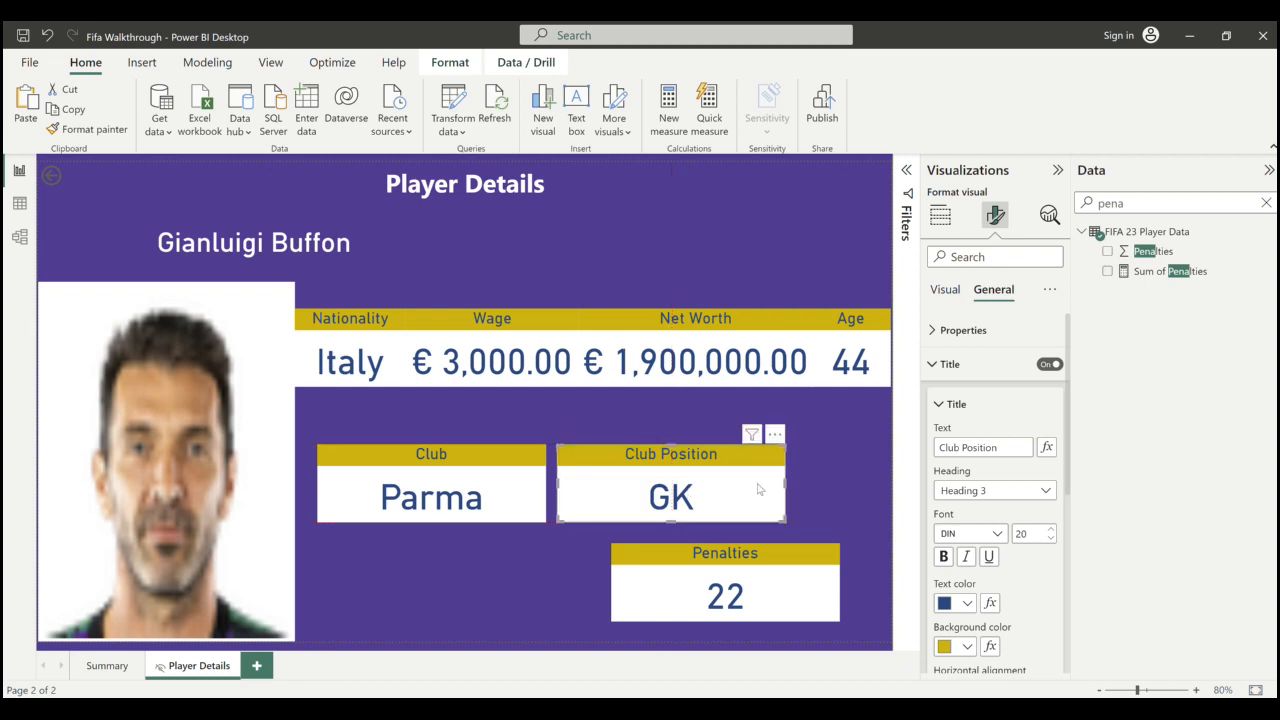
{"action": "left_click_drag", "start_coordinate": [785, 483], "coordinate": [702, 483]}
{"action": "left_click_drag", "start_coordinate": [742, 572], "coordinate": [798, 485]}
{"action": "left_click_drag", "start_coordinate": [664, 488], "coordinate": [763, 478]}
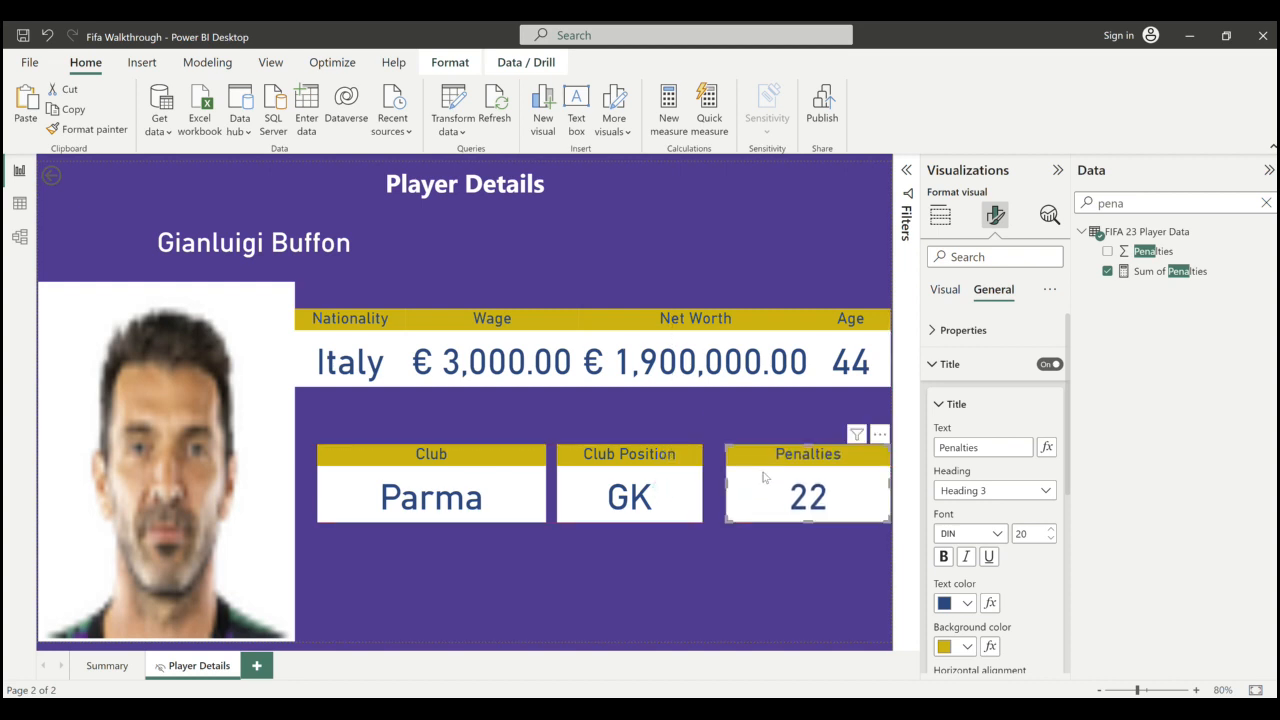
- Duplicate the Club card directly below the original and replace the copy's field with Preferred Foot
{"action": "left_click", "coordinate": [463, 508]}
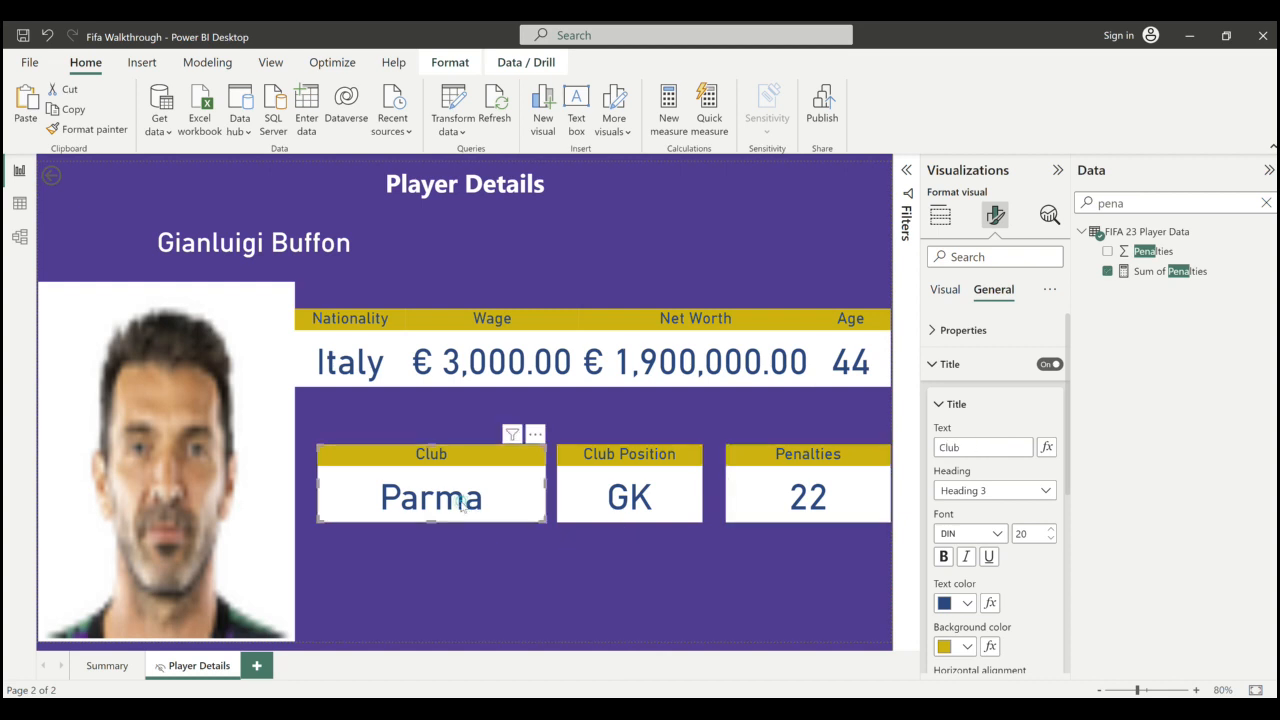
{"action": "key", "text": "ctrl+c"}
{"action": "key", "text": "ctrl+v"}
{"action": "left_click_drag", "start_coordinate": [457, 514], "coordinate": [456, 598]}
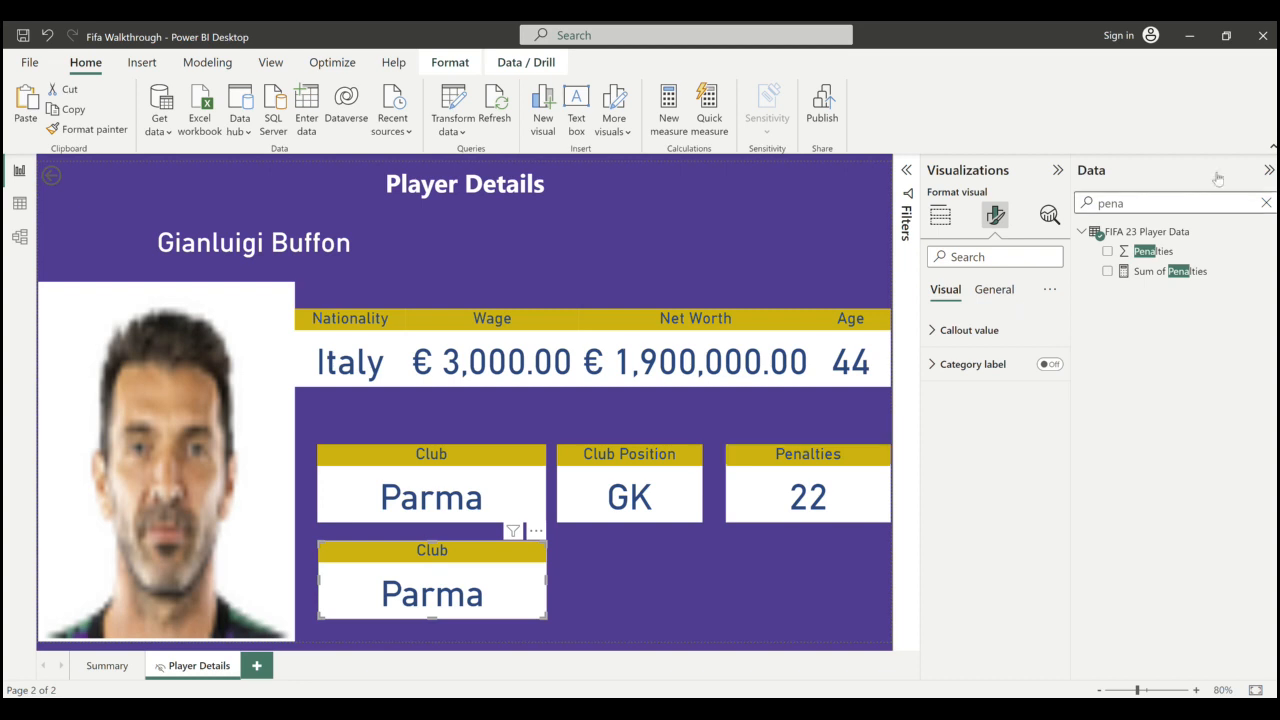
{"action": "left_click_drag", "start_coordinate": [1168, 204], "coordinate": [1088, 212]}
{"action": "type", "text": "pref"}
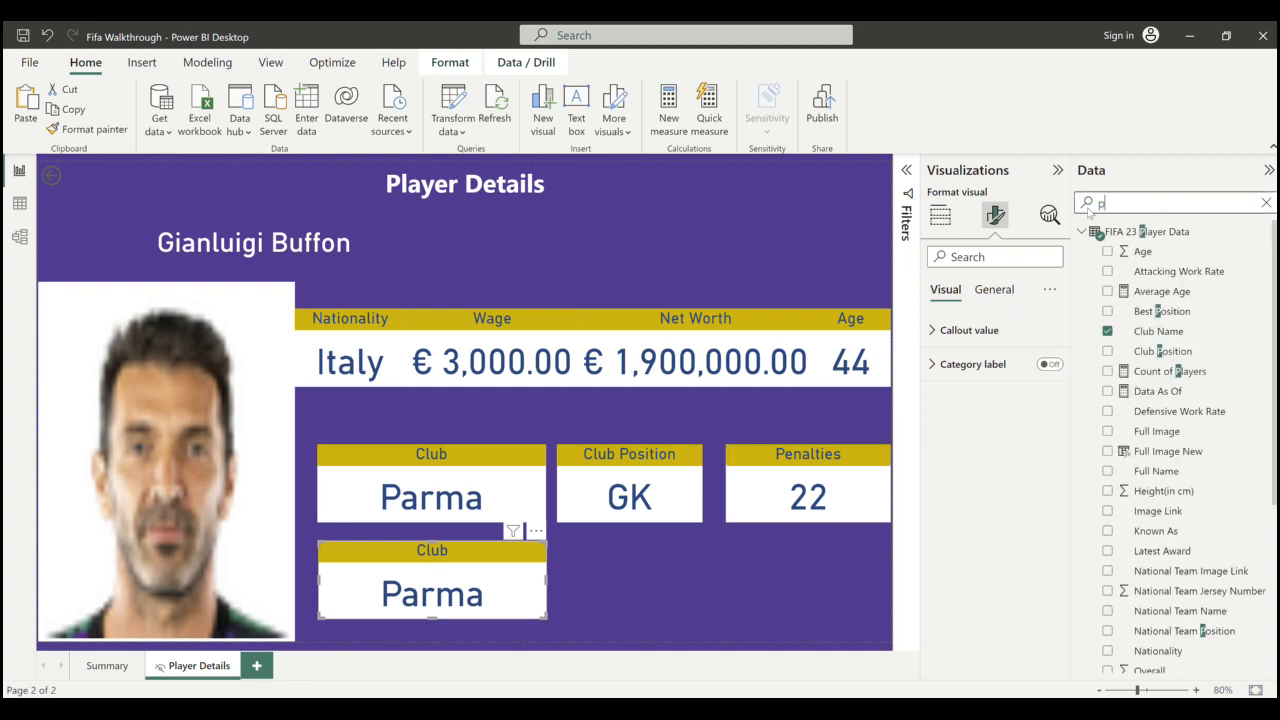
{"action": "left_click", "coordinate": [940, 215]}
{"action": "left_click_drag", "start_coordinate": [1157, 260], "coordinate": [980, 484]}
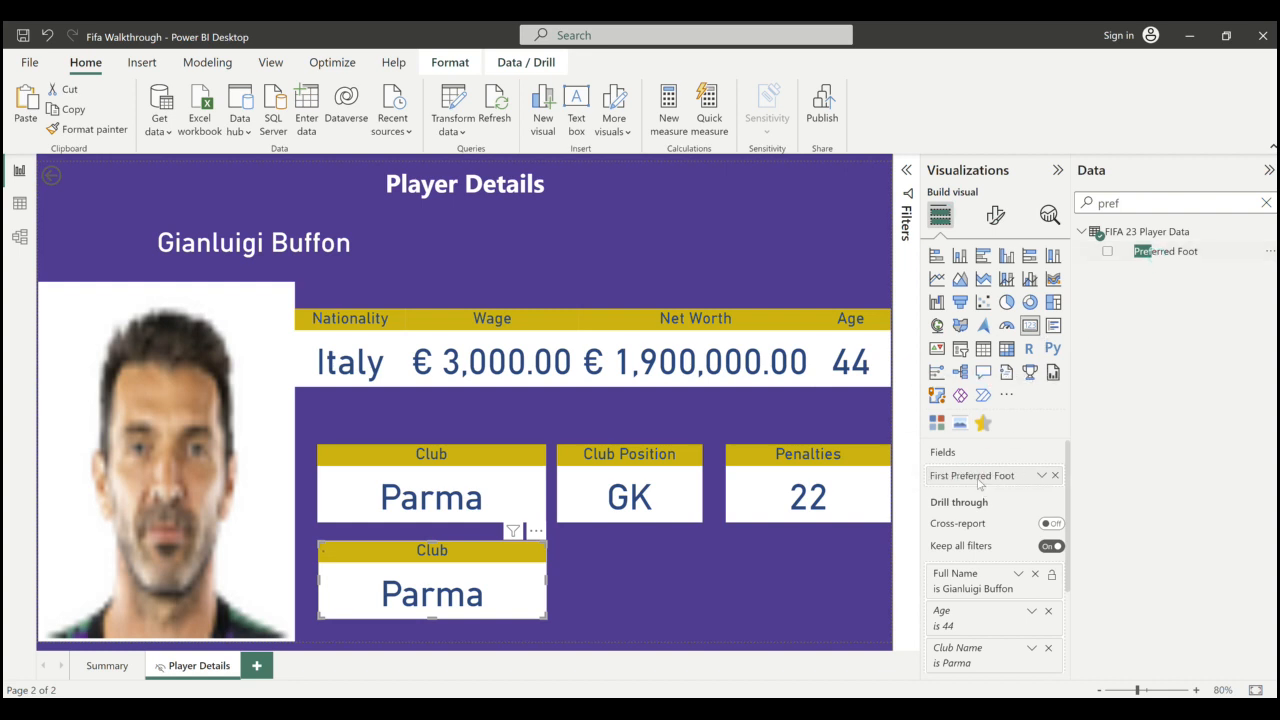
- Change the title of the new card under the Club card to "Preferred Foot"
{"action": "left_click", "coordinate": [995, 215]}
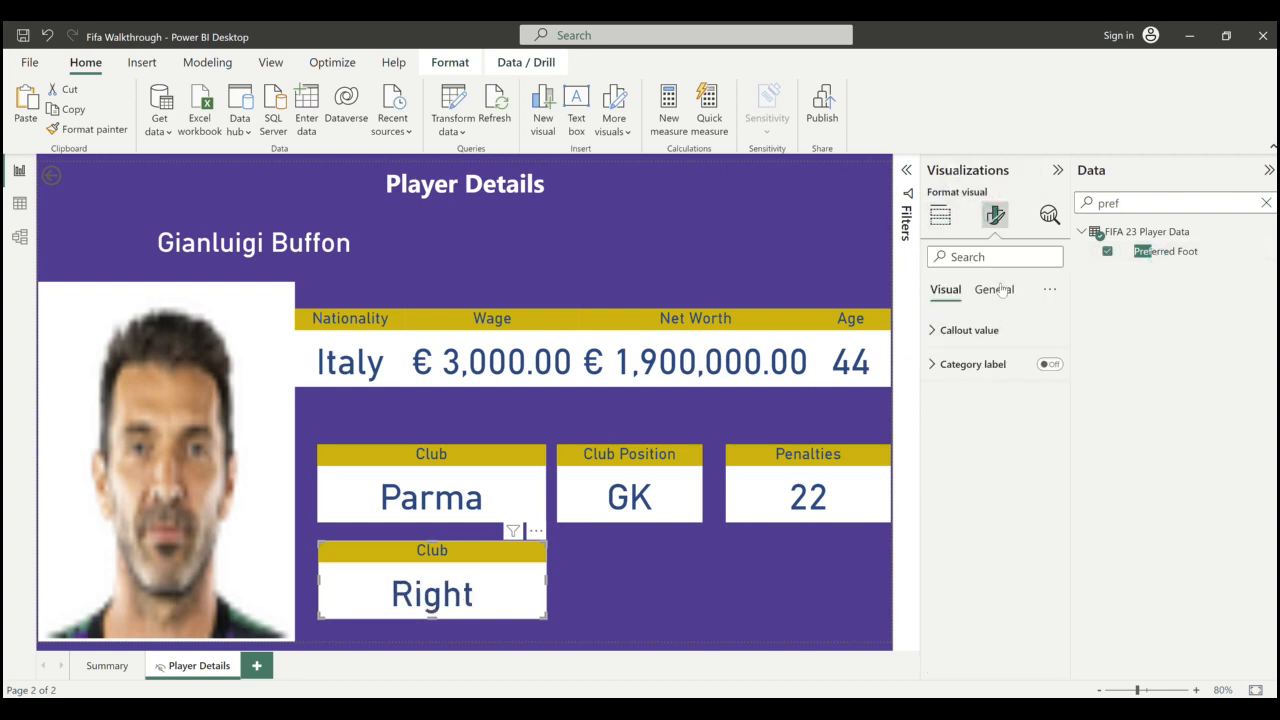
{"action": "left_click", "coordinate": [996, 289]}
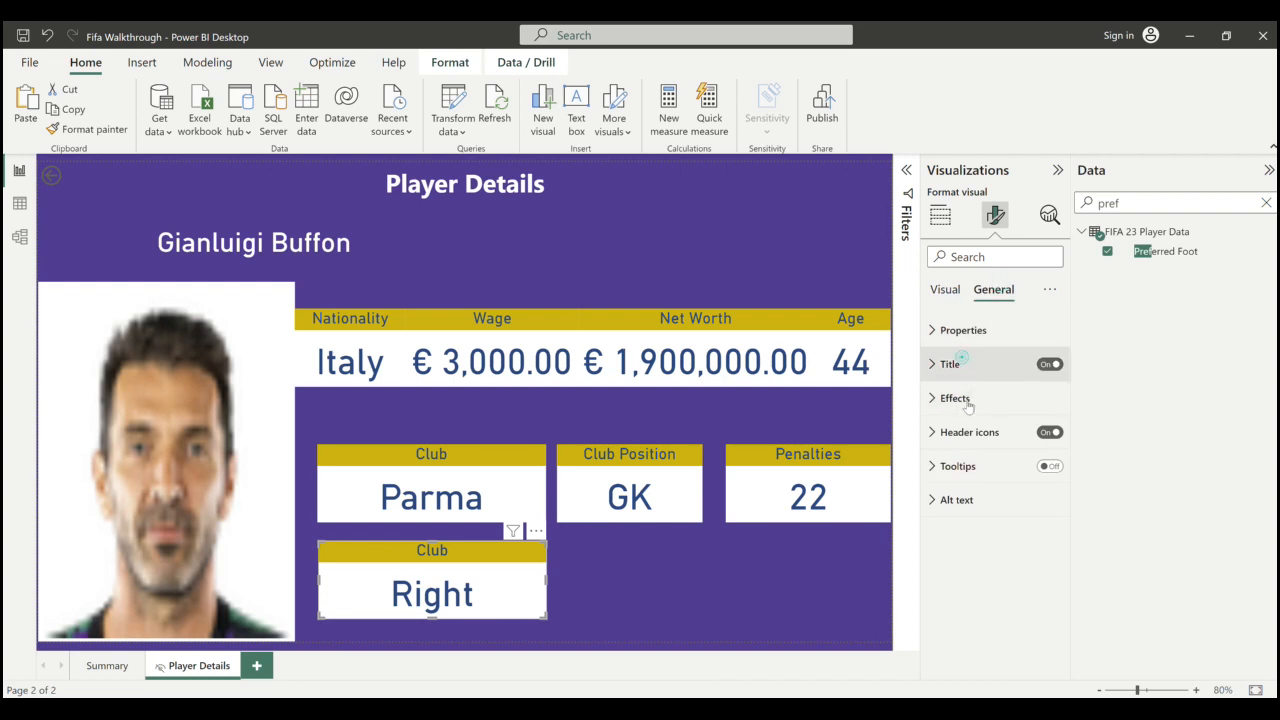
{"action": "left_click", "coordinate": [960, 364]}
{"action": "left_click", "coordinate": [984, 447]}
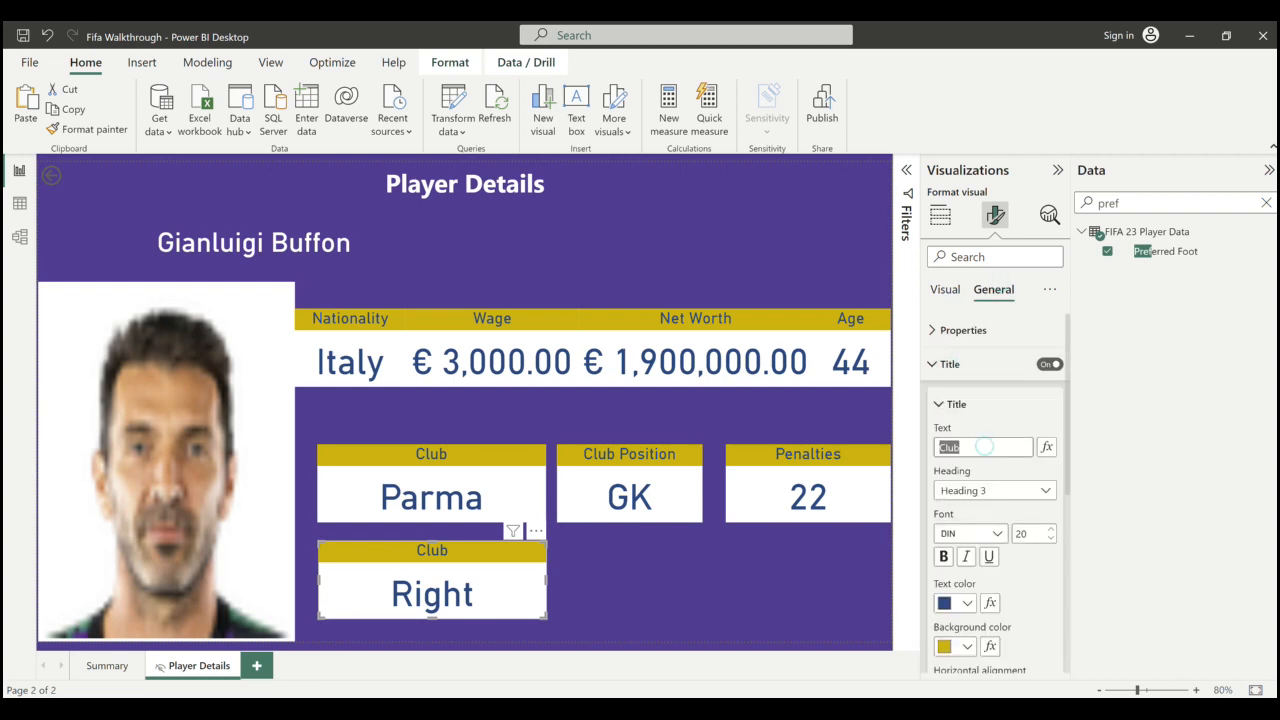
{"action": "type", "text": "Preferred Foot"}
{"action": "key", "text": "Return"}
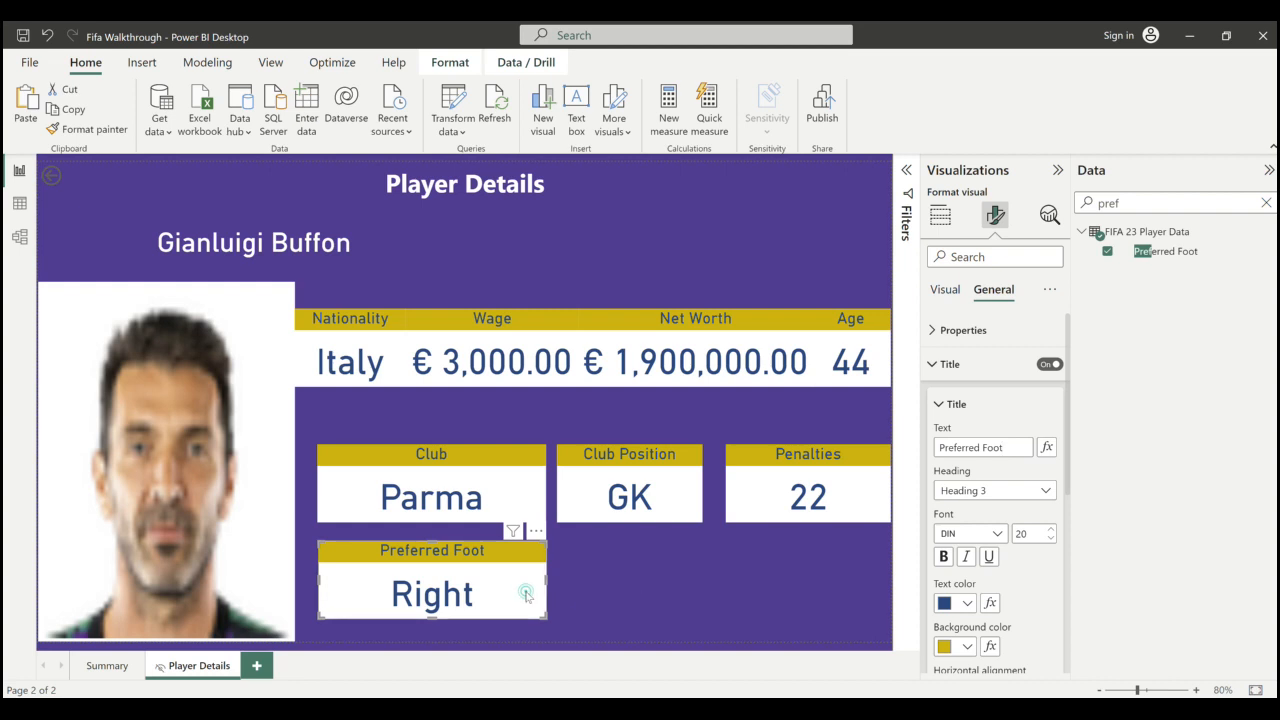
- Place a duplicate of the Preferred Foot card beside the original and replace the copy's field with Latest Award
{"action": "left_click_drag", "start_coordinate": [527, 597], "coordinate": [771, 592]}
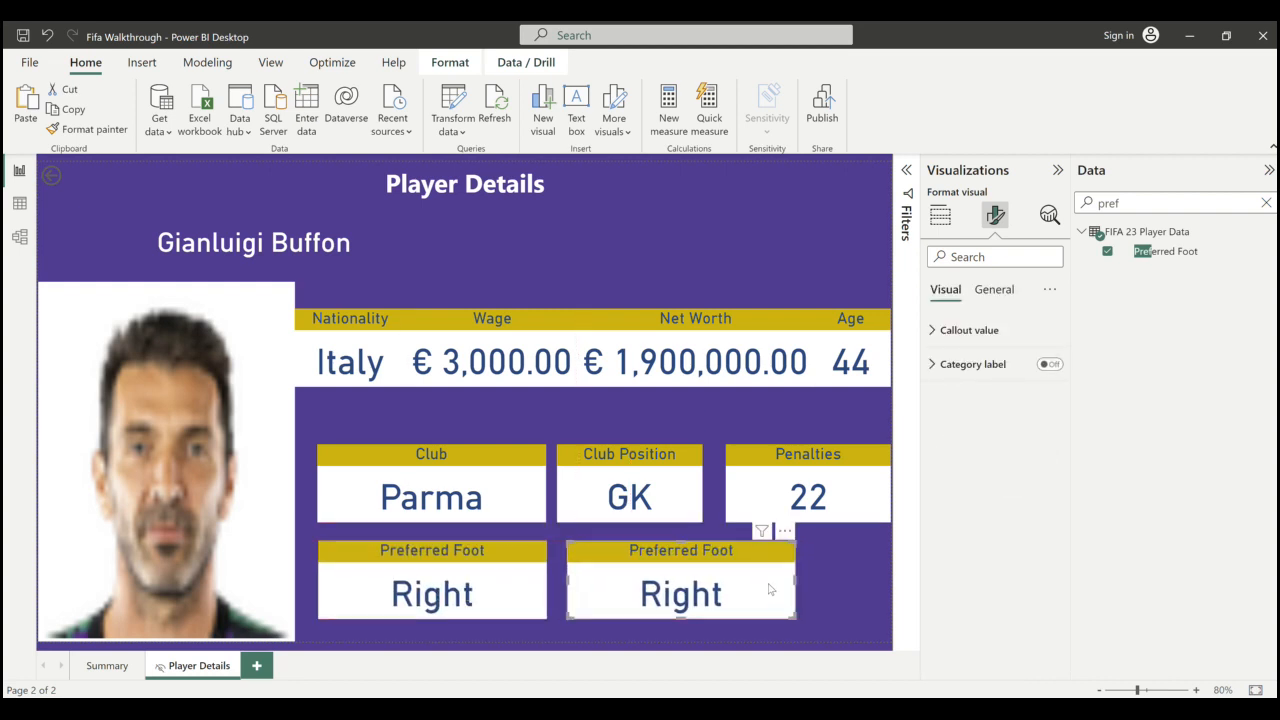
{"action": "left_click", "coordinate": [1147, 204]}
{"action": "double_click", "coordinate": [1147, 204]}
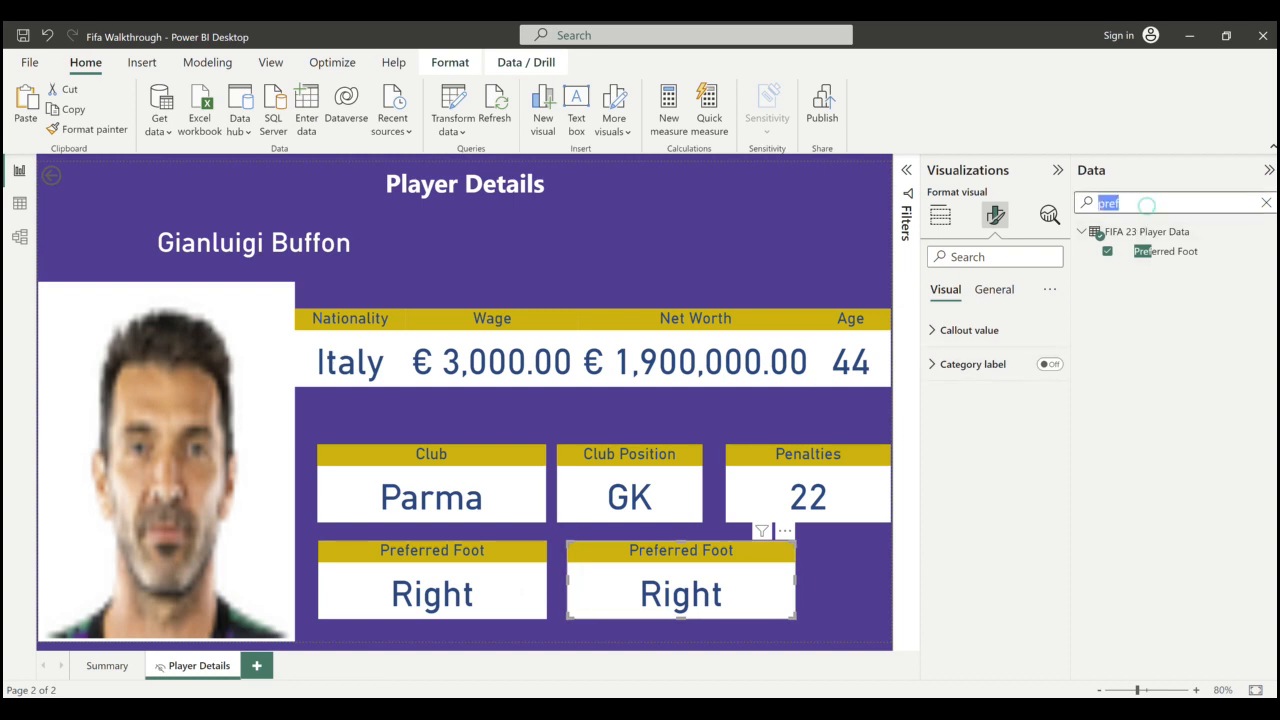
{"action": "type", "text": "lates"}
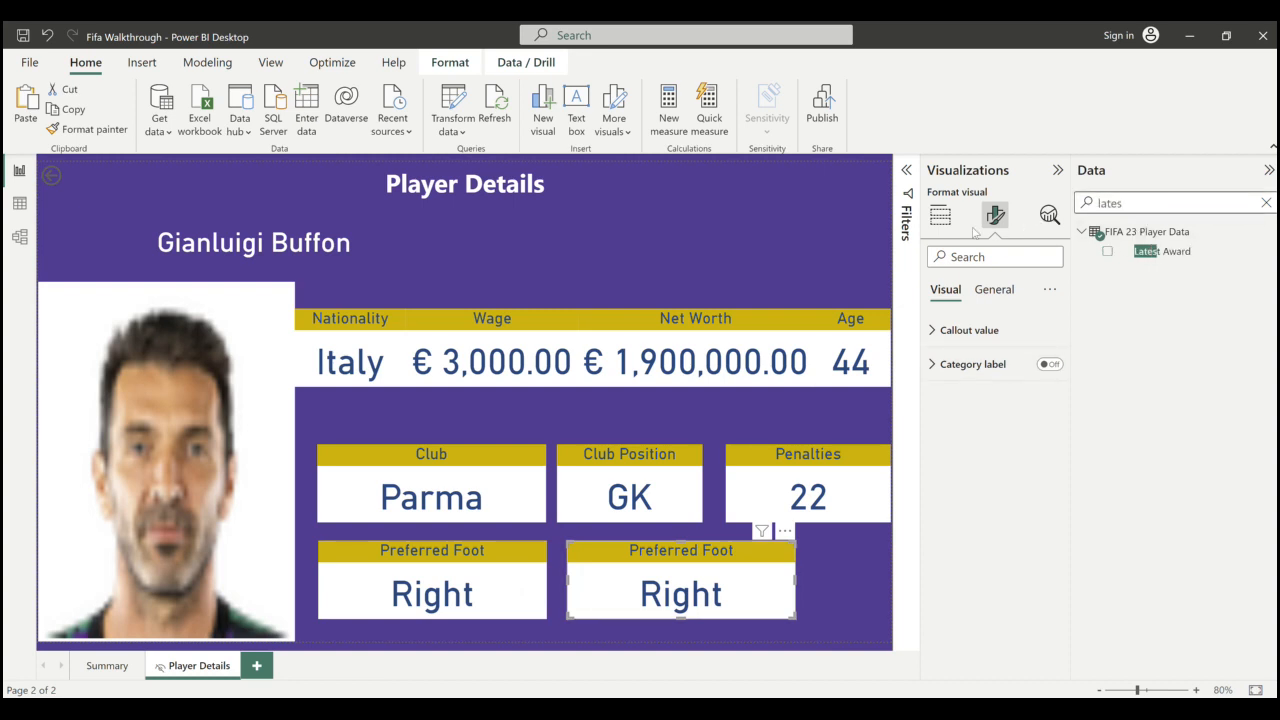
{"action": "left_click", "coordinate": [940, 215]}
{"action": "left_click_drag", "start_coordinate": [1160, 251], "coordinate": [975, 476]}
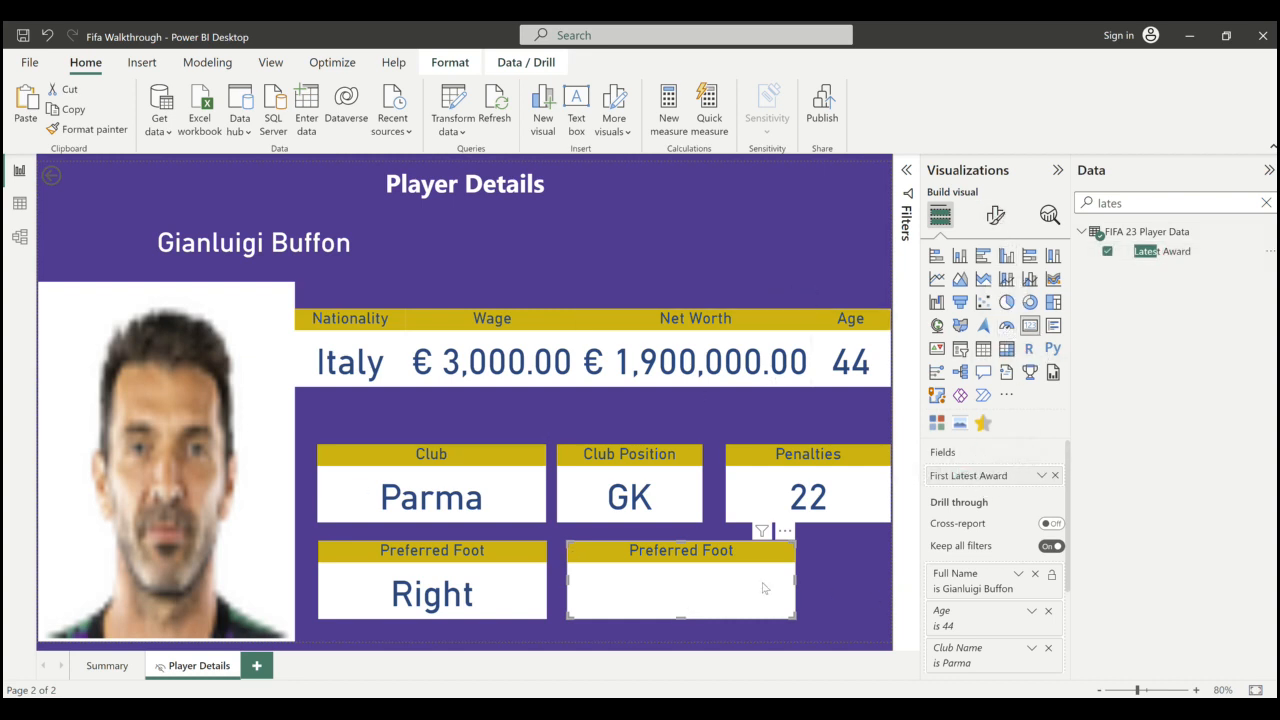
- Change the title of the new card beside the Preferred Foot card to "Last FIFA Award"
{"action": "left_click", "coordinate": [995, 215]}
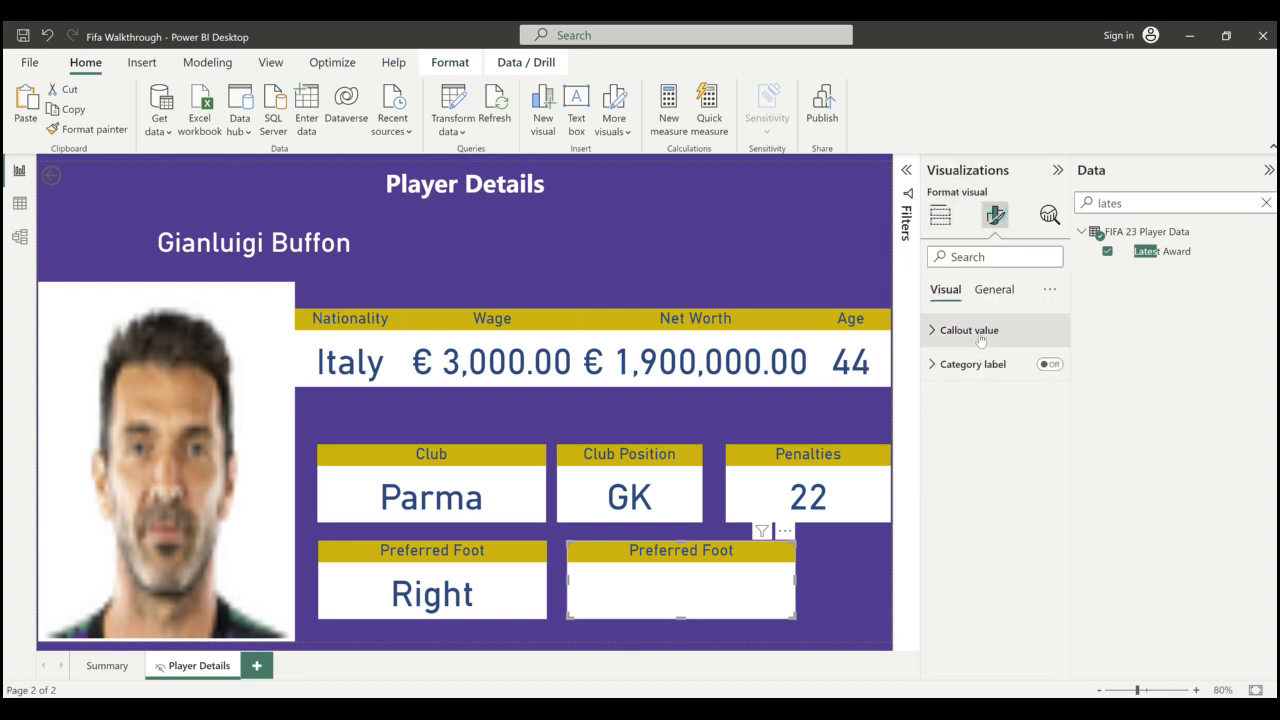
{"action": "left_click", "coordinate": [997, 290]}
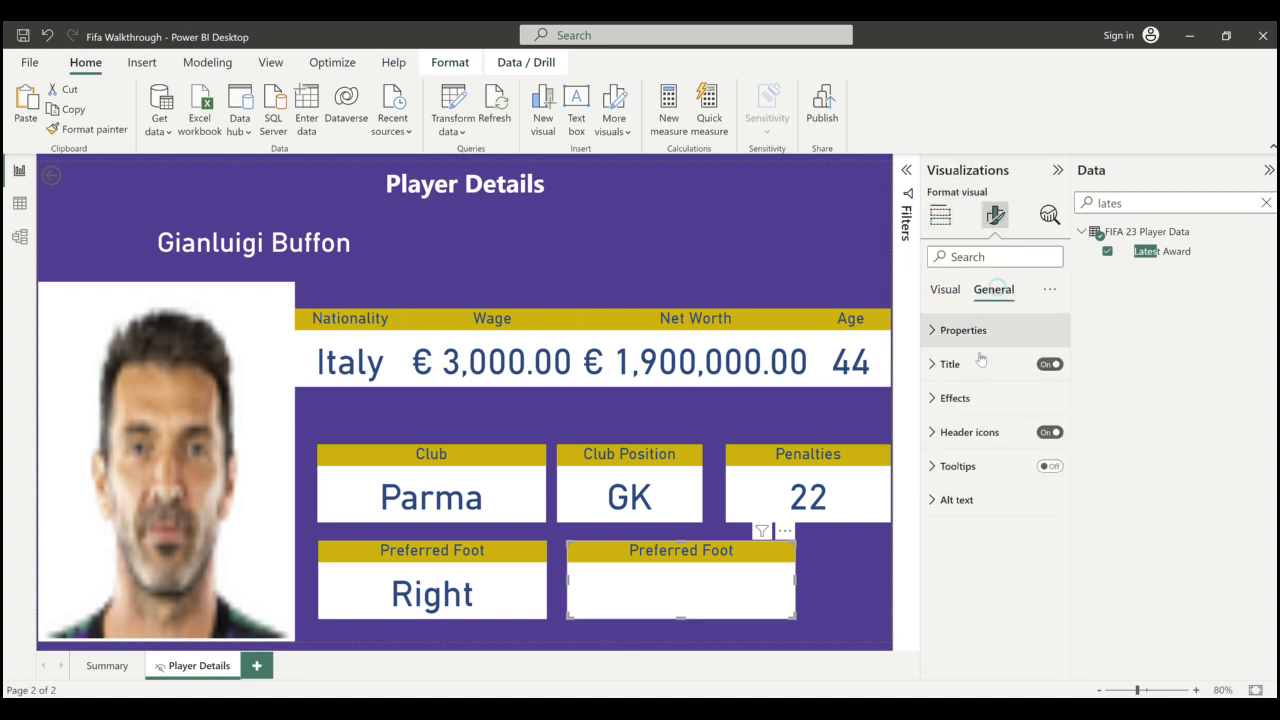
{"action": "left_click", "coordinate": [972, 362]}
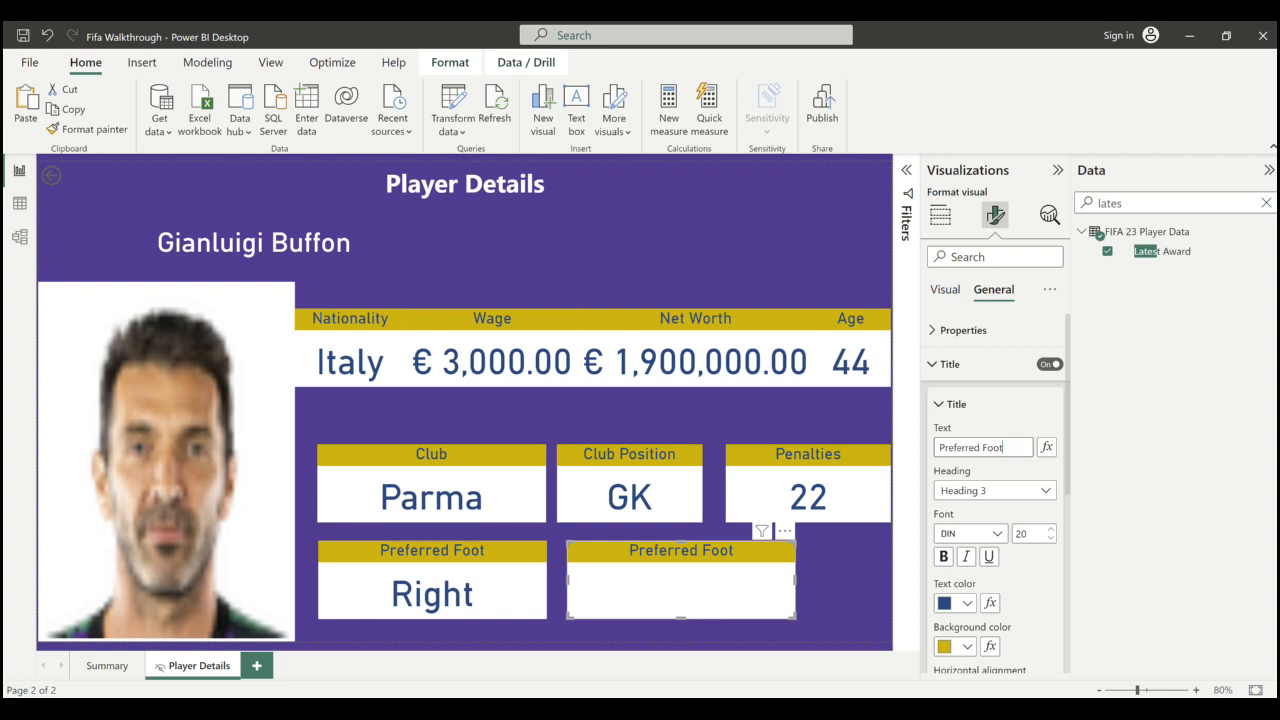
{"action": "triple_click", "coordinate": [1003, 447]}
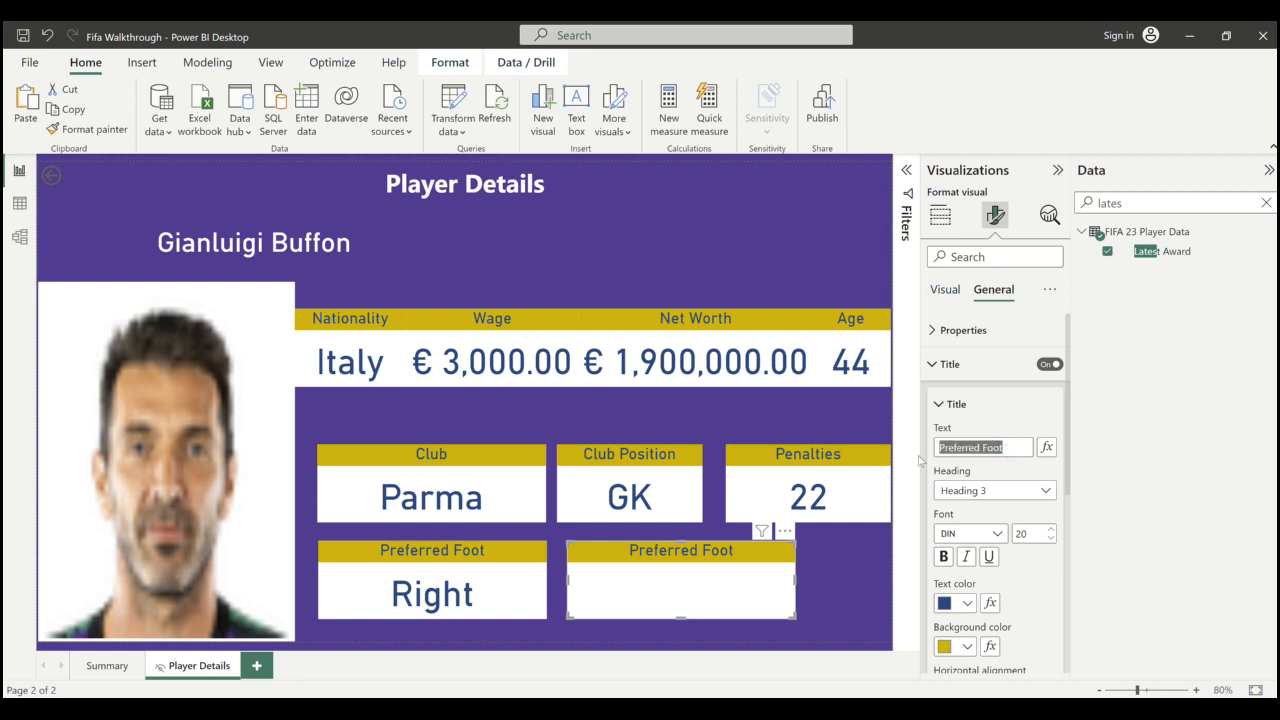
{"action": "key", "text": "BackSpace"}
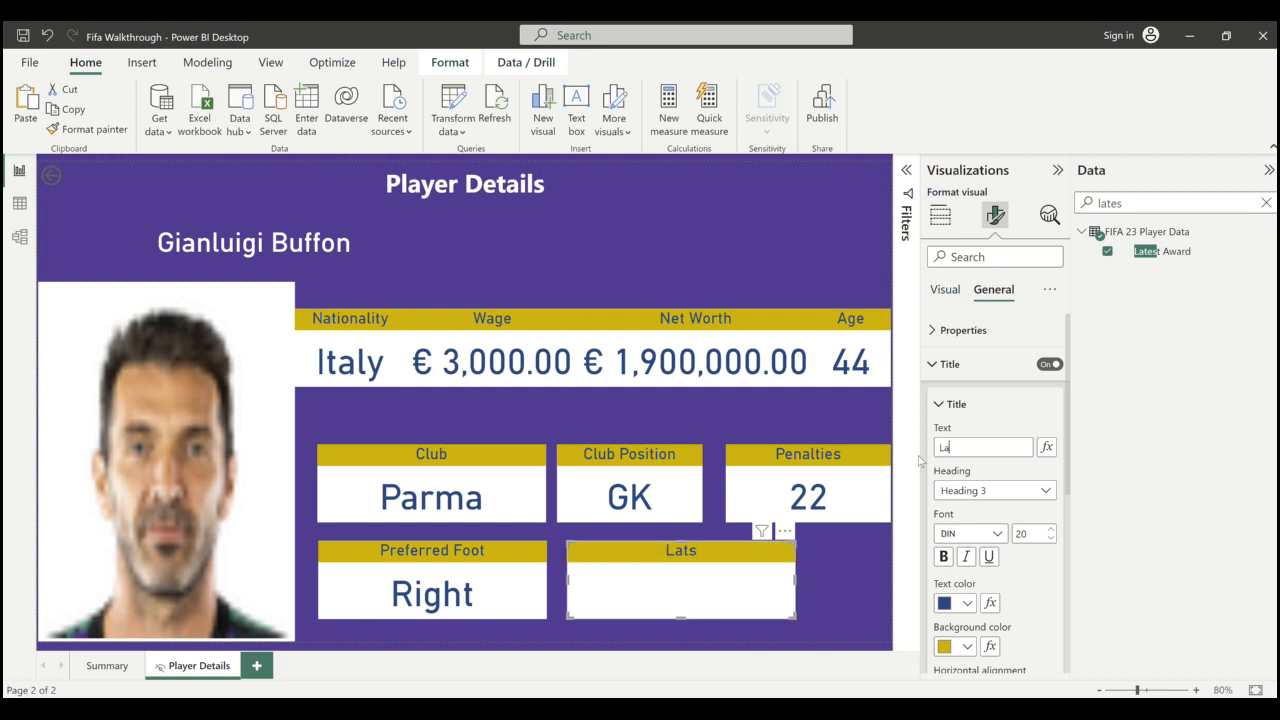
{"action": "type", "text": "Last"}
{"action": "type", "text": " A"}
{"action": "type", "text": "FIFA"}
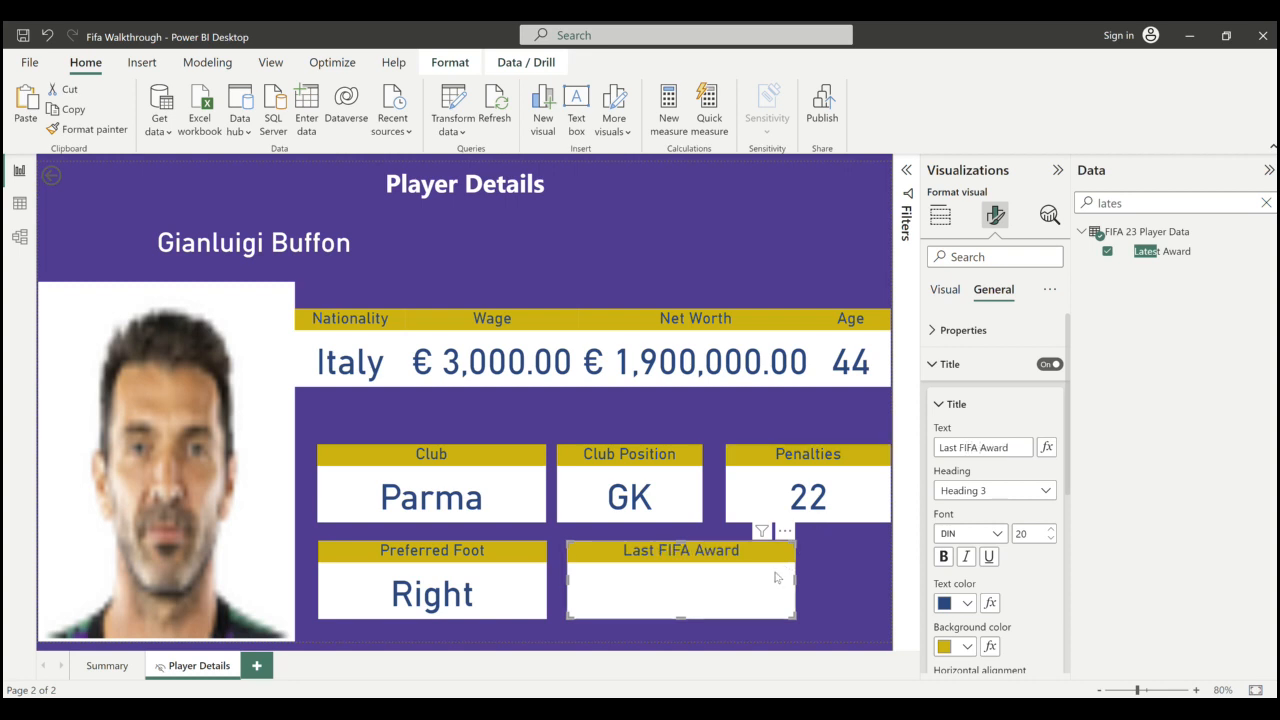
{"action": "left_click", "coordinate": [732, 421]}
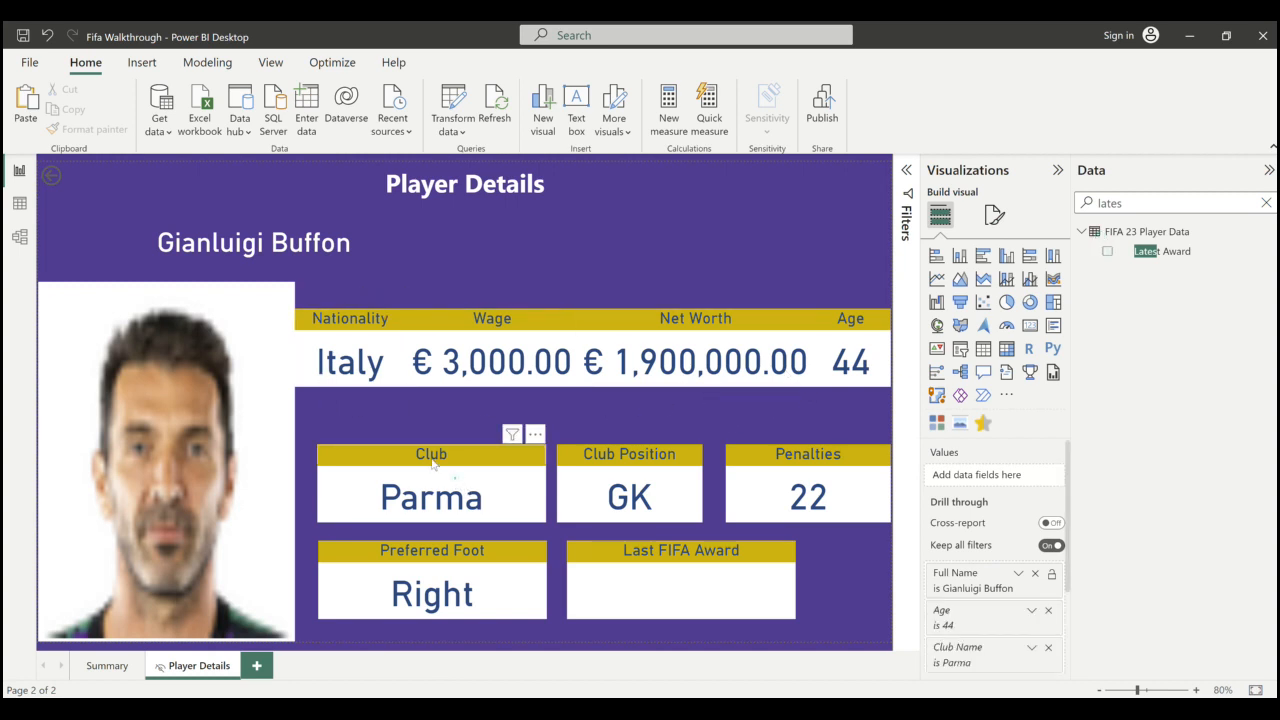
- Move the Club, Club Position and Penalties cards up into a gapless row directly under the Nationality-to-Age row, starting at the player image
{"action": "left_click_drag", "start_coordinate": [432, 461], "coordinate": [434, 428]}
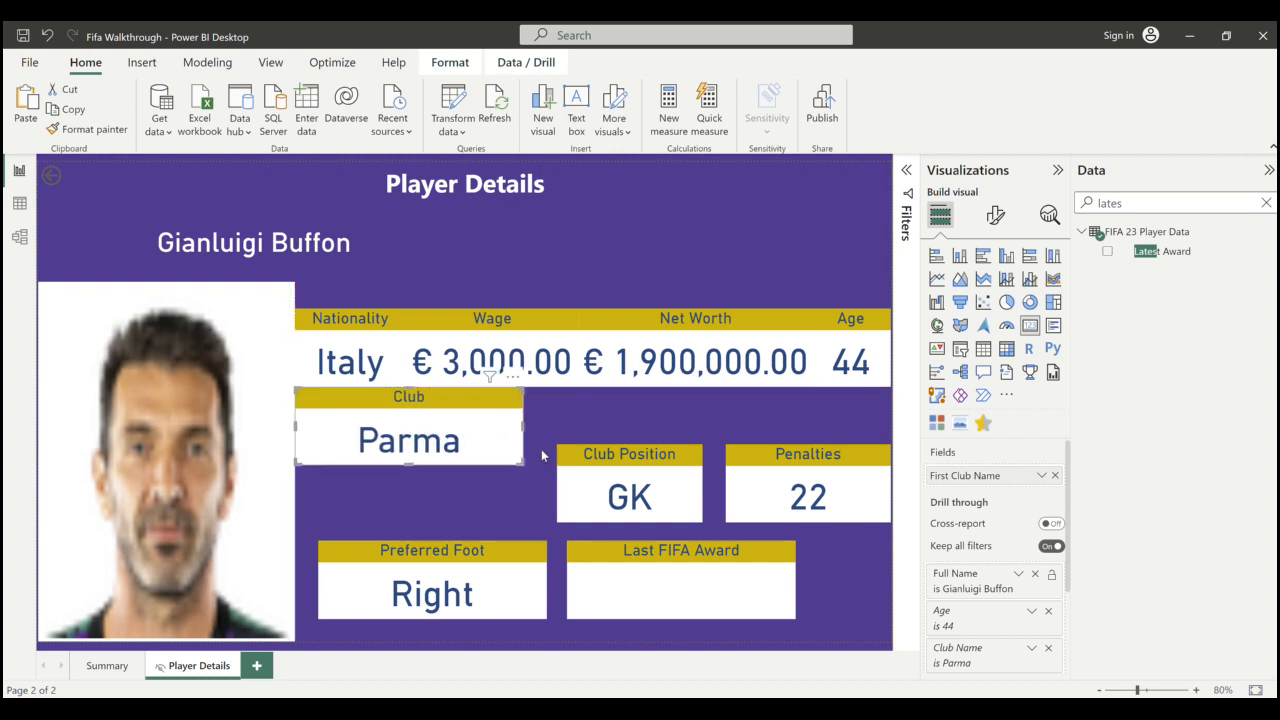
{"action": "left_click_drag", "start_coordinate": [629, 470], "coordinate": [608, 454]}
{"action": "left_click_drag", "start_coordinate": [786, 495], "coordinate": [728, 444]}
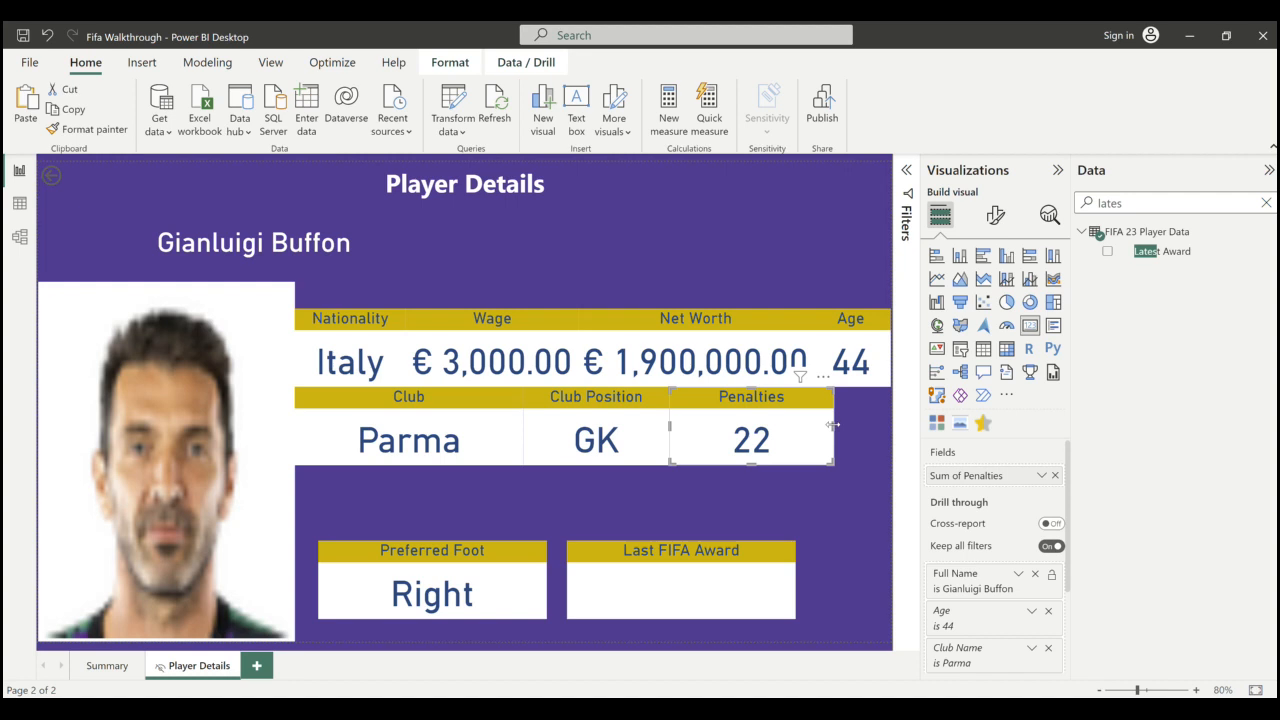
- Place the Preferred Foot and Last FIFA Award cards side by side directly under the Club row, widening the award card to the Age card's outer edge
{"action": "left_click_drag", "start_coordinate": [526, 581], "coordinate": [504, 511]}
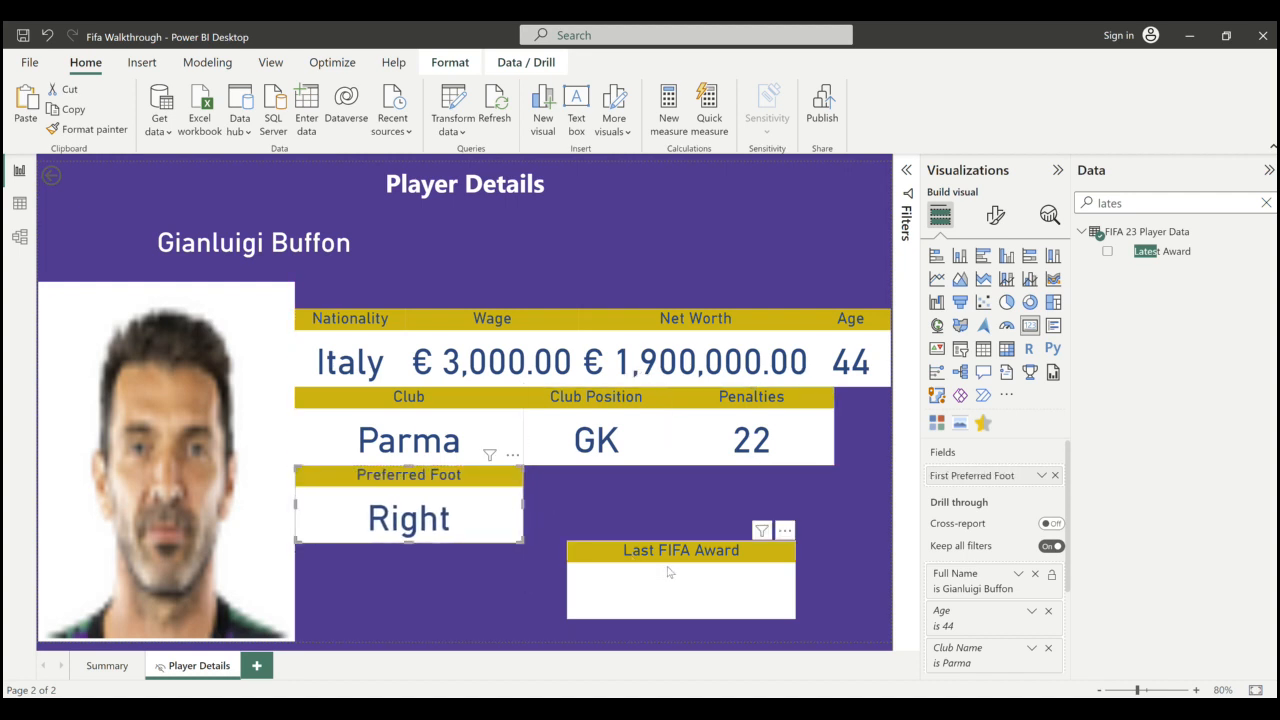
{"action": "left_click_drag", "start_coordinate": [645, 520], "coordinate": [625, 497]}
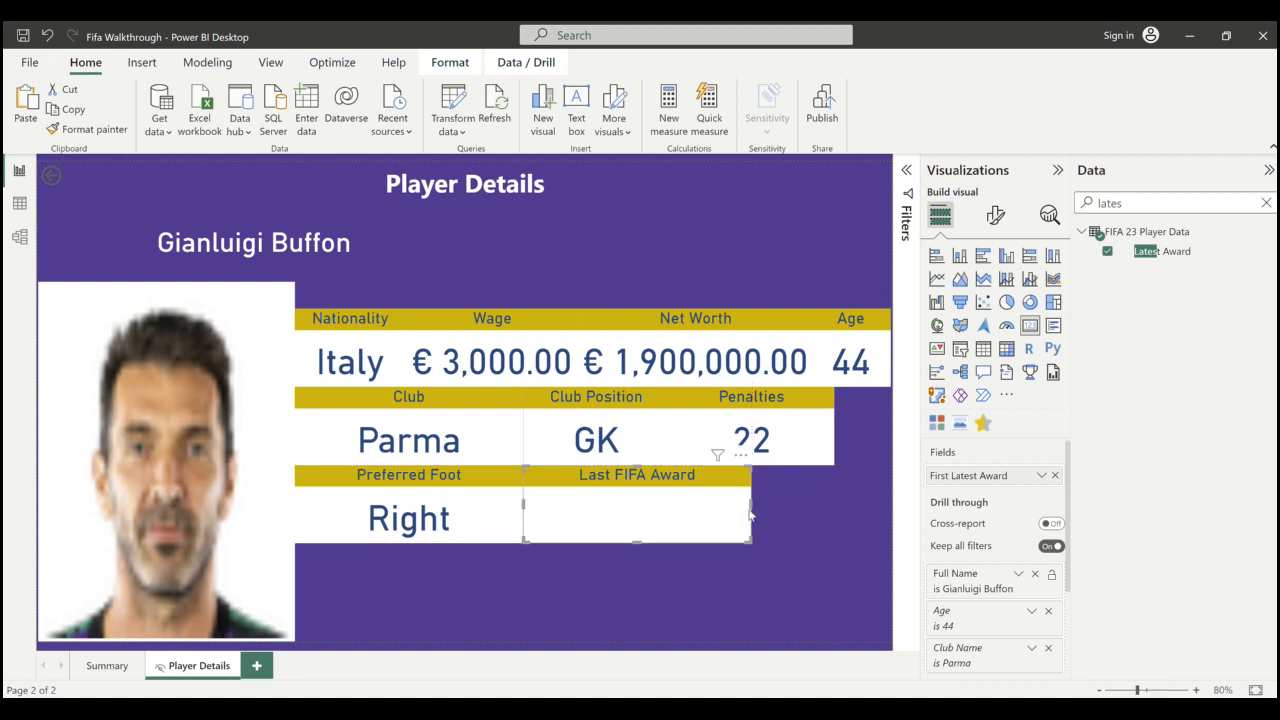
{"action": "left_click_drag", "start_coordinate": [750, 504], "coordinate": [890, 509]}
- Align the Penalties card with the Age card's outer edge, then widen it and the Club Position card to close the gaps in their row
{"action": "left_click_drag", "start_coordinate": [772, 446], "coordinate": [830, 445]}
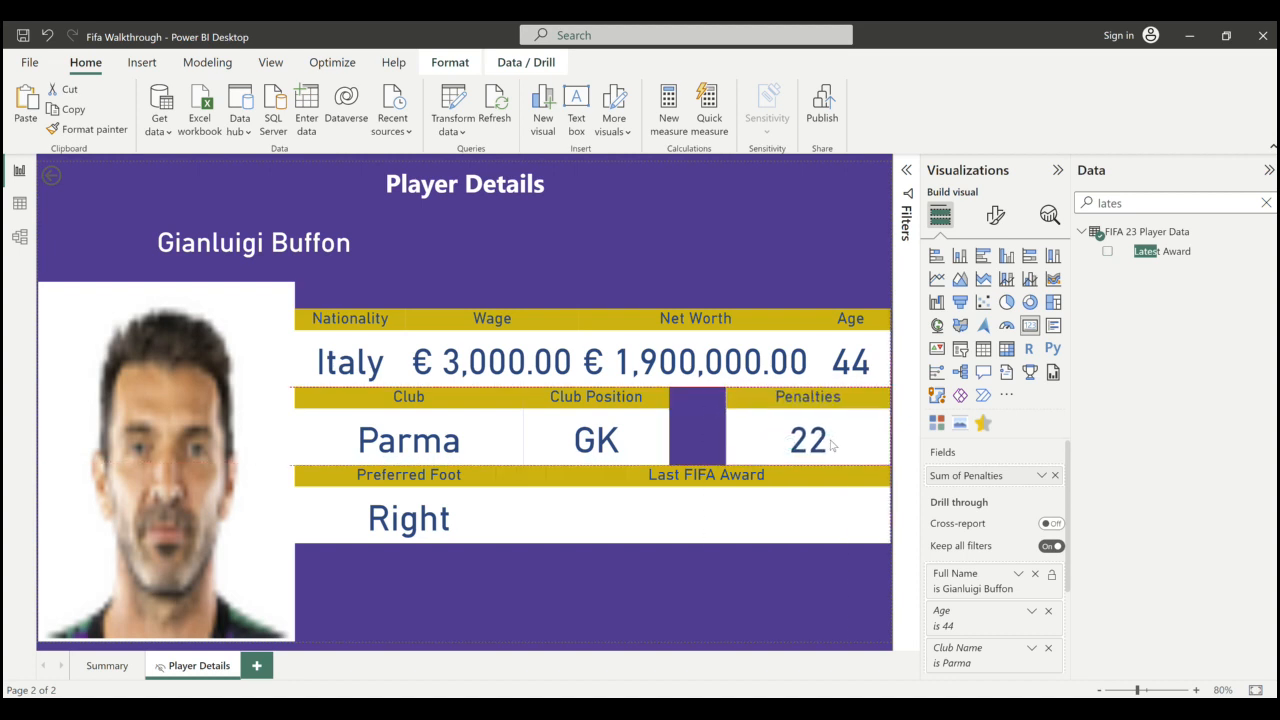
{"action": "left_click_drag", "start_coordinate": [726, 424], "coordinate": [715, 424]}
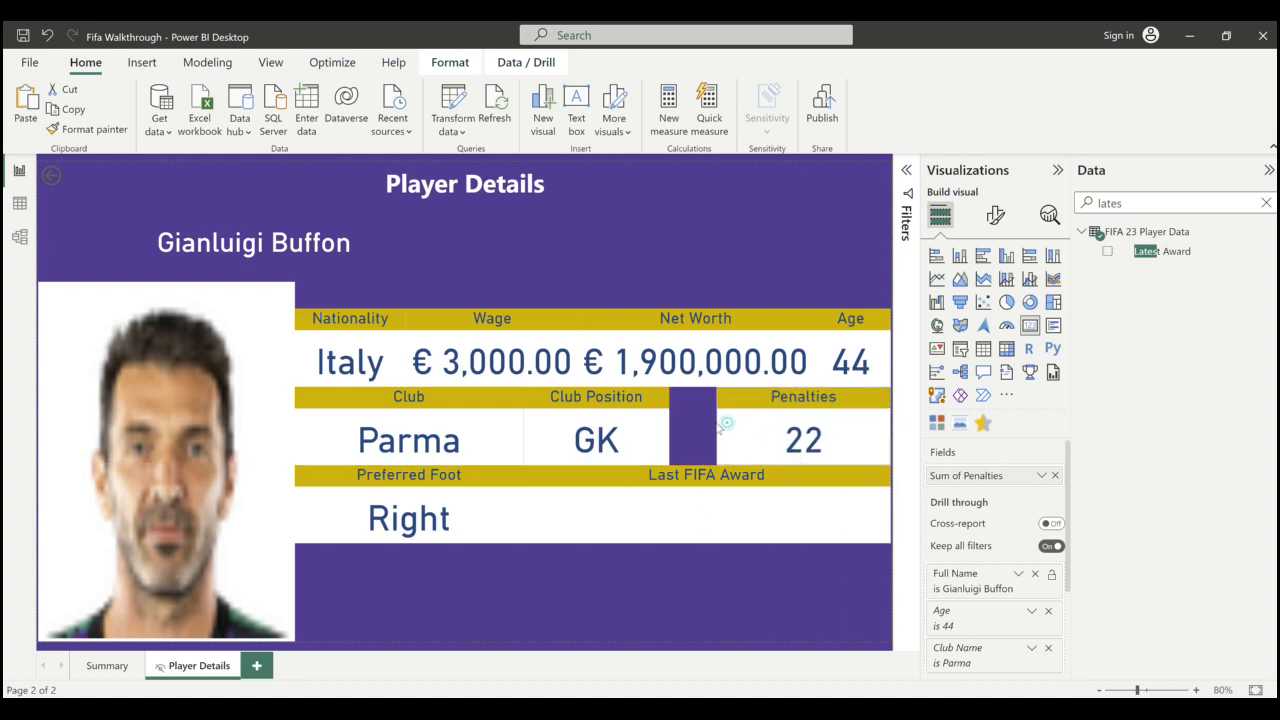
{"action": "left_click_drag", "start_coordinate": [627, 433], "coordinate": [636, 437]}
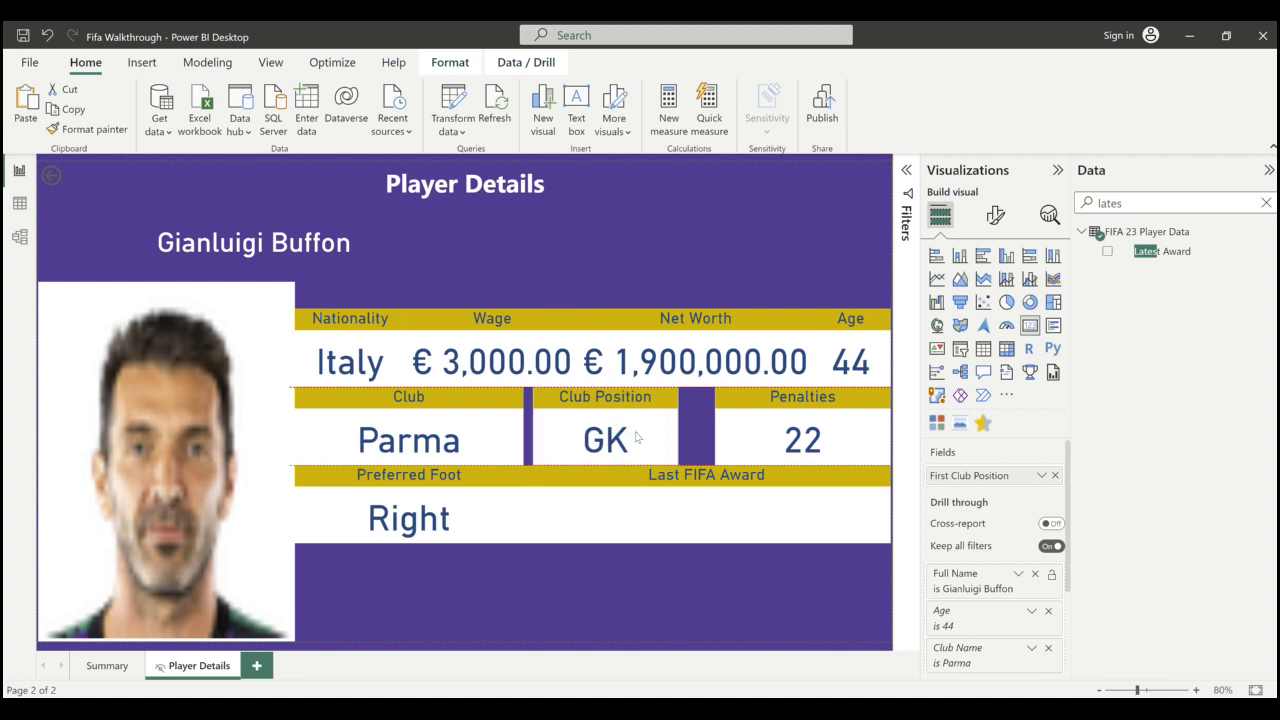
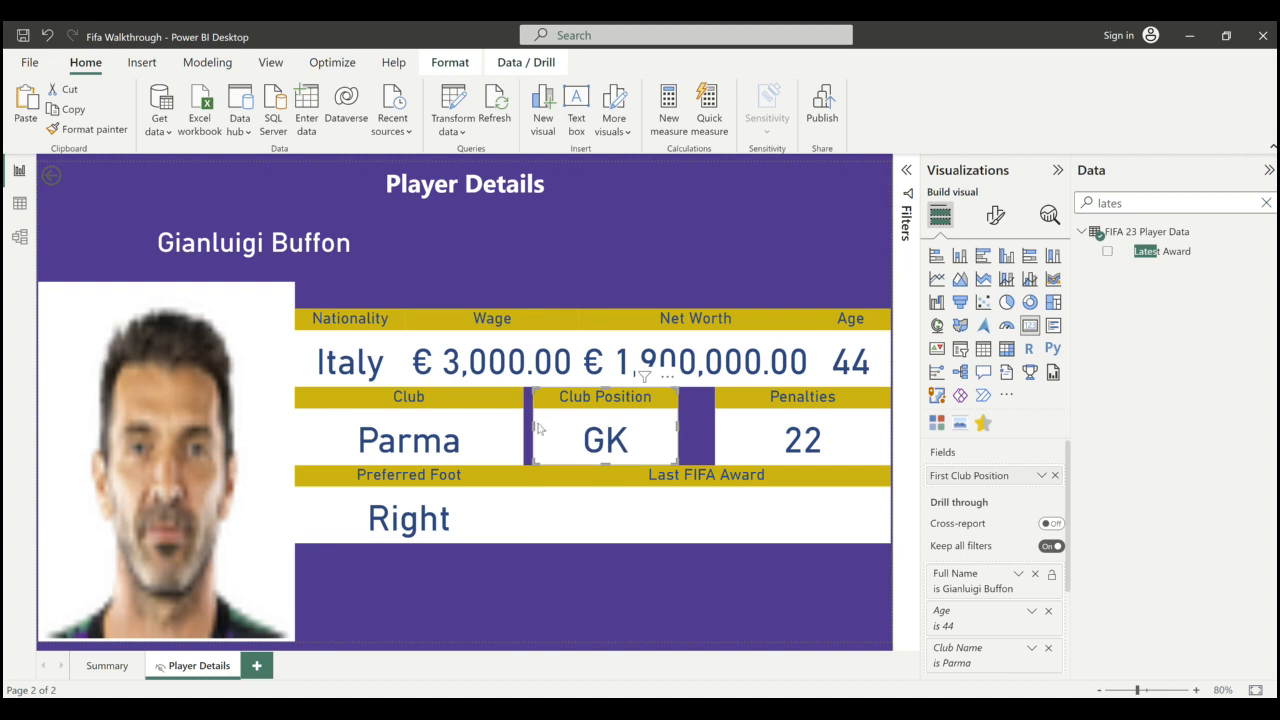
{"action": "left_click_drag", "start_coordinate": [532, 423], "coordinate": [525, 424]}
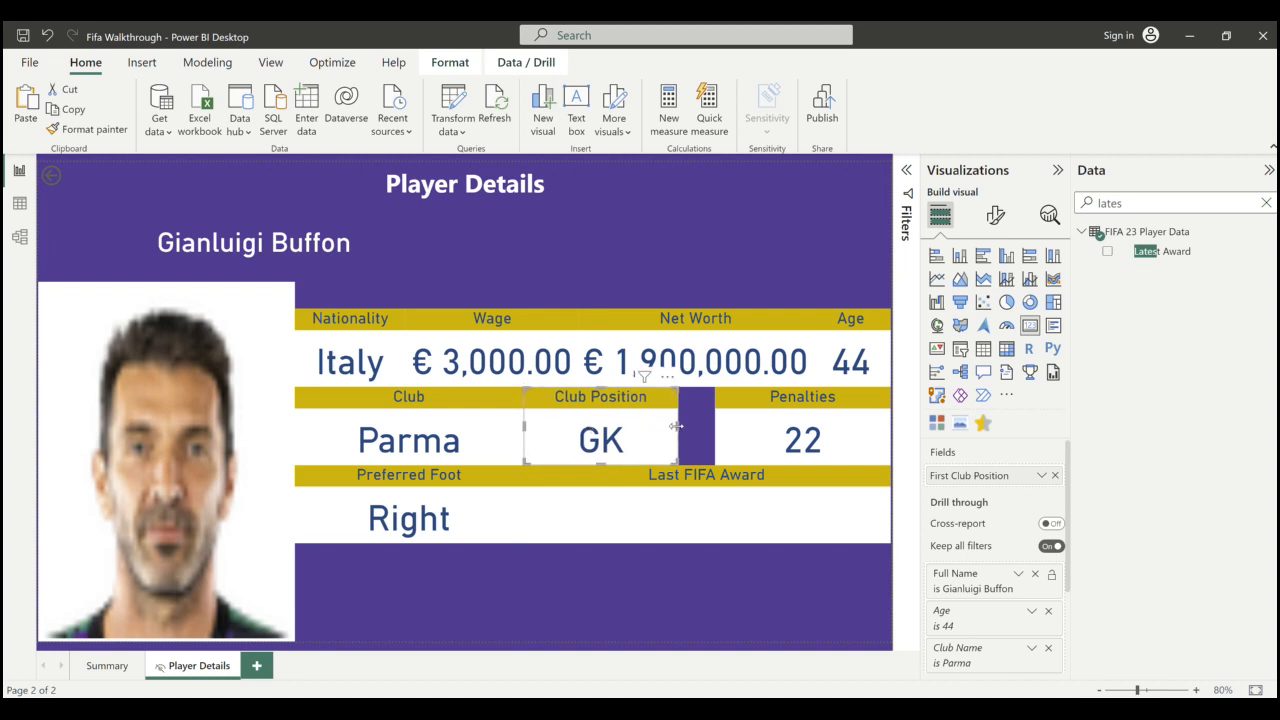
{"action": "left_click_drag", "start_coordinate": [676, 426], "coordinate": [715, 436]}
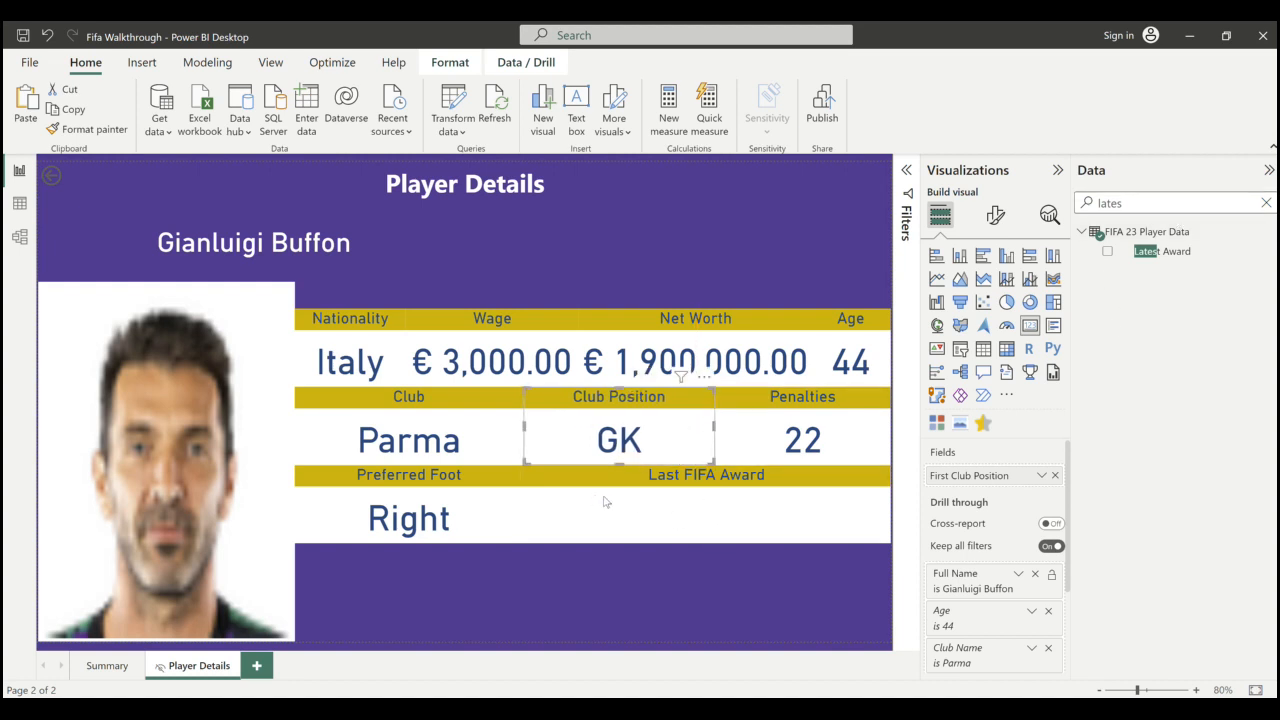
{"action": "left_click", "coordinate": [552, 579]}
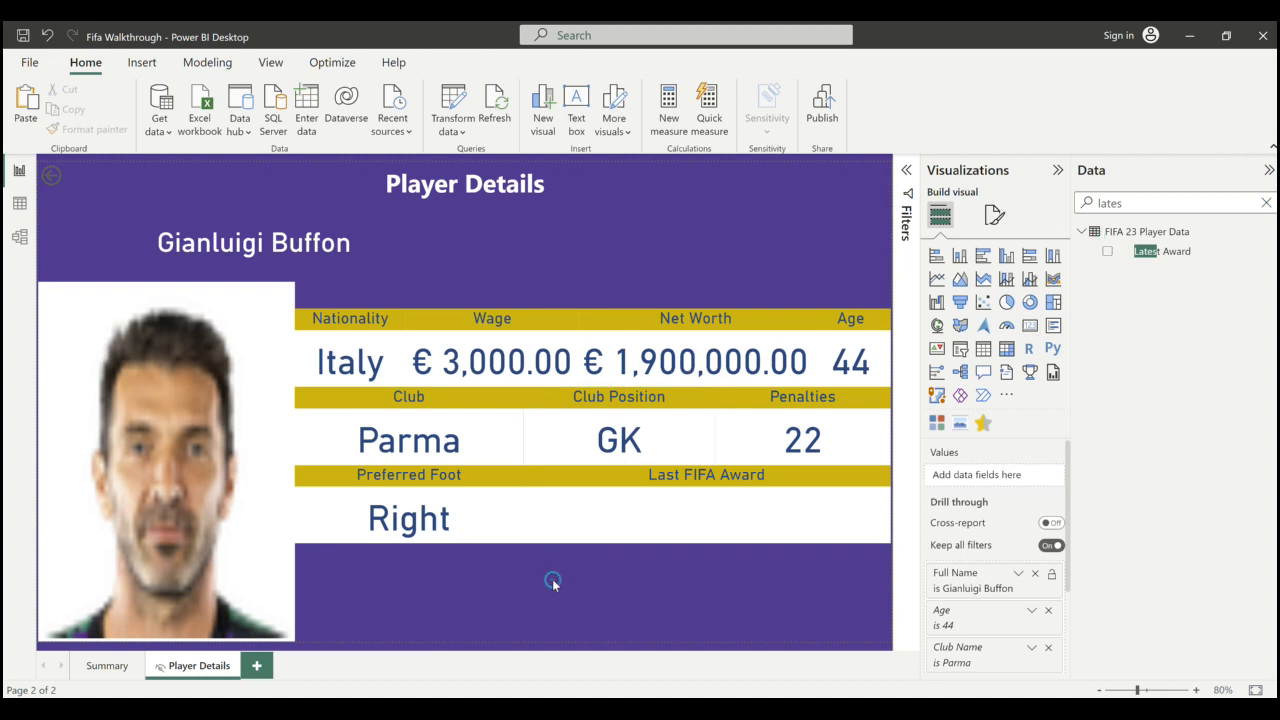
- Extend the Club Position card slightly over the Club card's edge and fine-tune its border with the Penalties card
{"action": "left_click", "coordinate": [558, 438]}
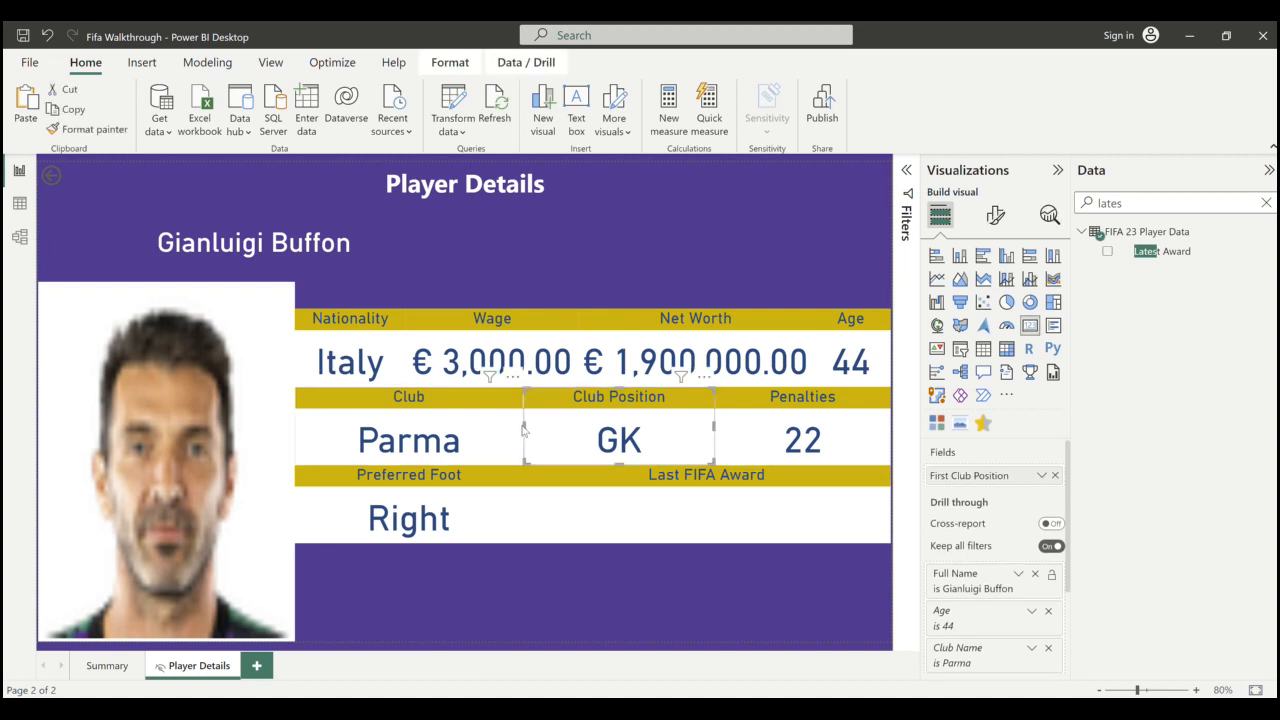
{"action": "left_click_drag", "start_coordinate": [524, 426], "coordinate": [518, 433]}
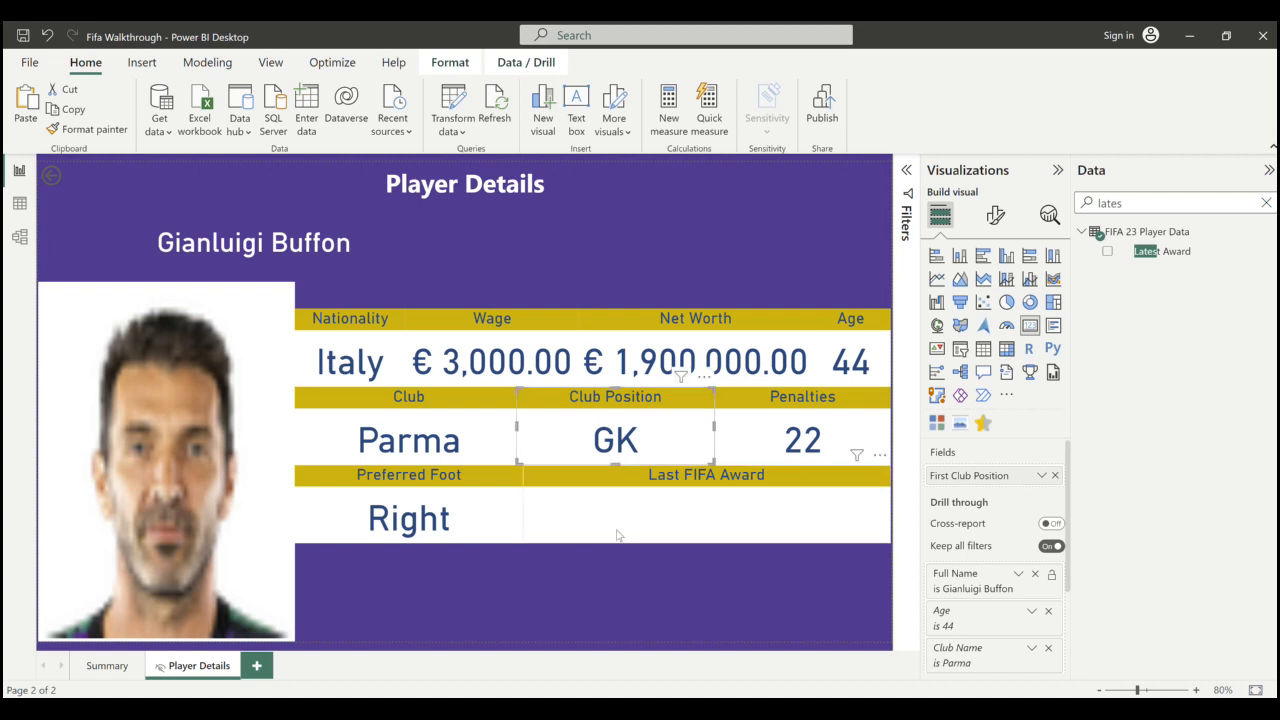
{"action": "left_click", "coordinate": [636, 589]}
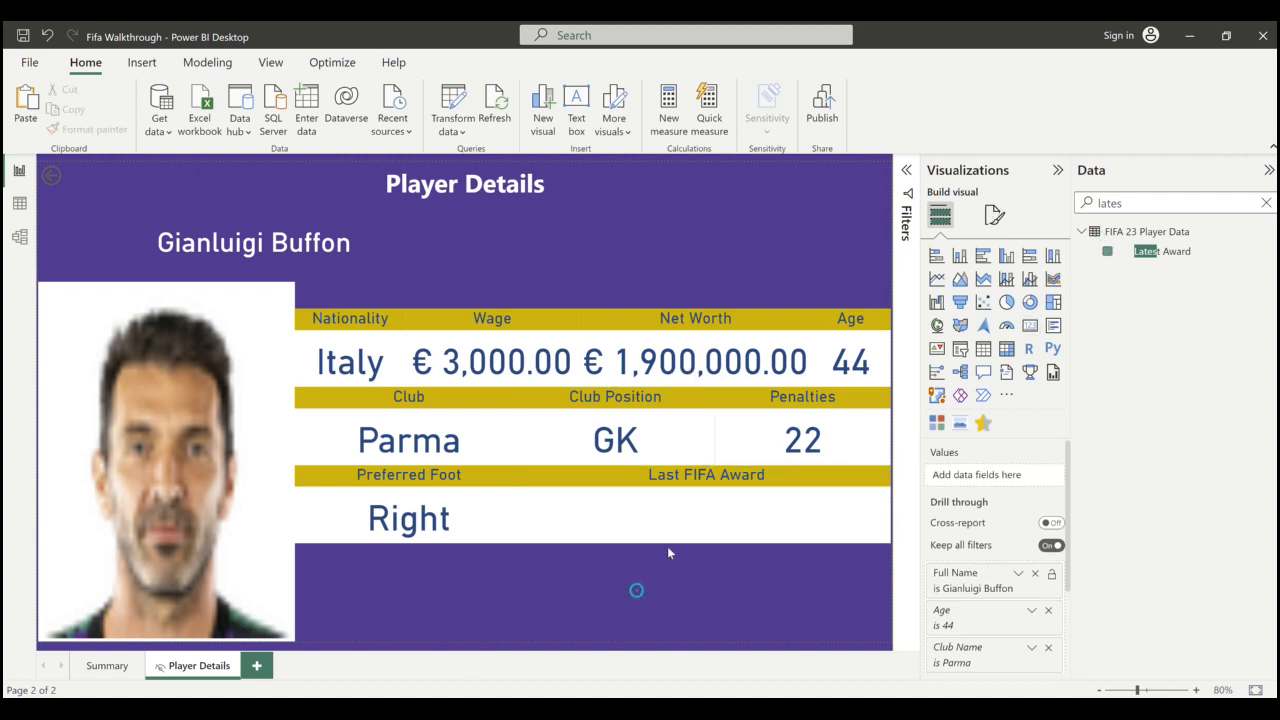
{"action": "left_click", "coordinate": [670, 442]}
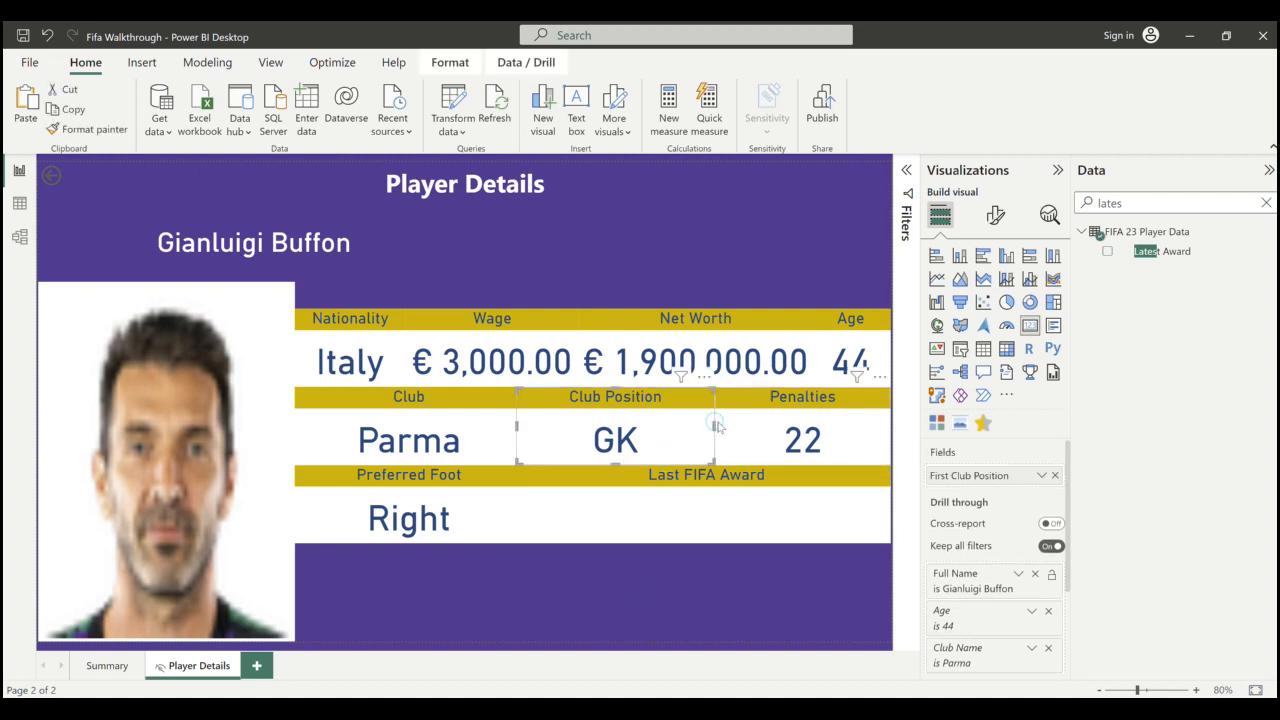
{"action": "left_click_drag", "start_coordinate": [718, 427], "coordinate": [712, 436]}
{"action": "left_click", "coordinate": [751, 593]}
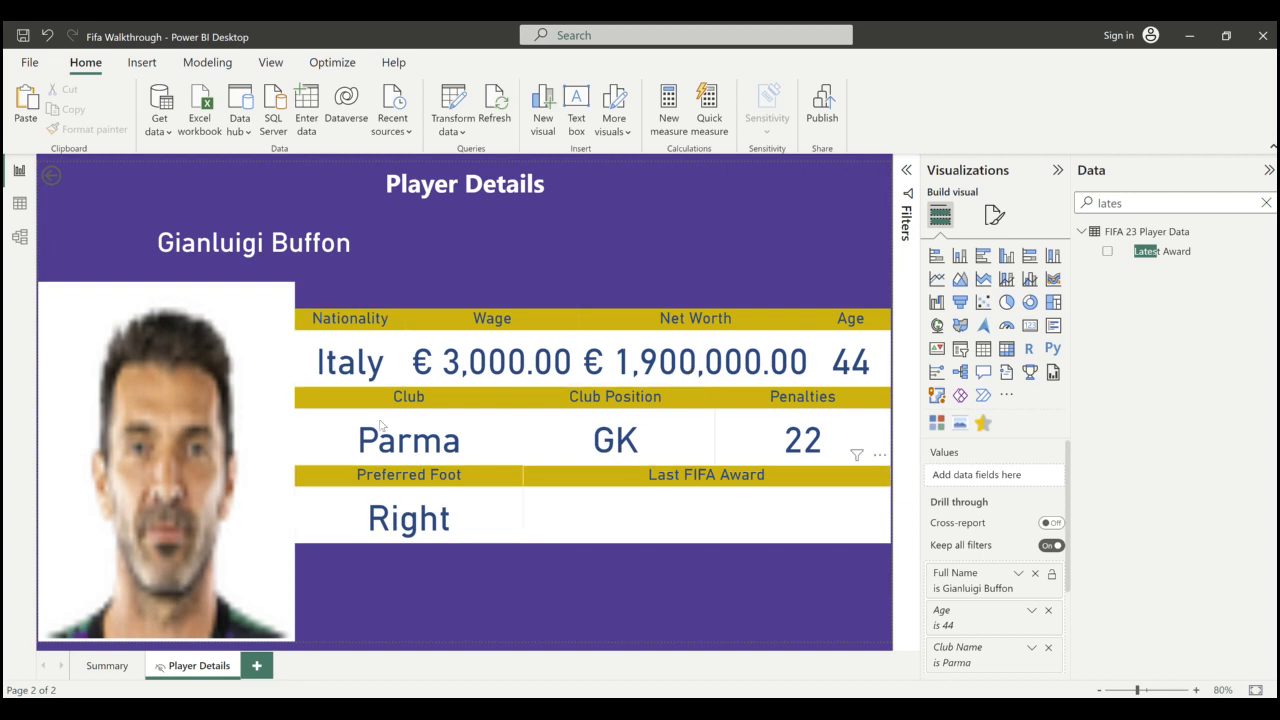
- Try to group all nine cards, from Nationality through Last FIFA Award, into one object
{"action": "left_click", "coordinate": [372, 366]}
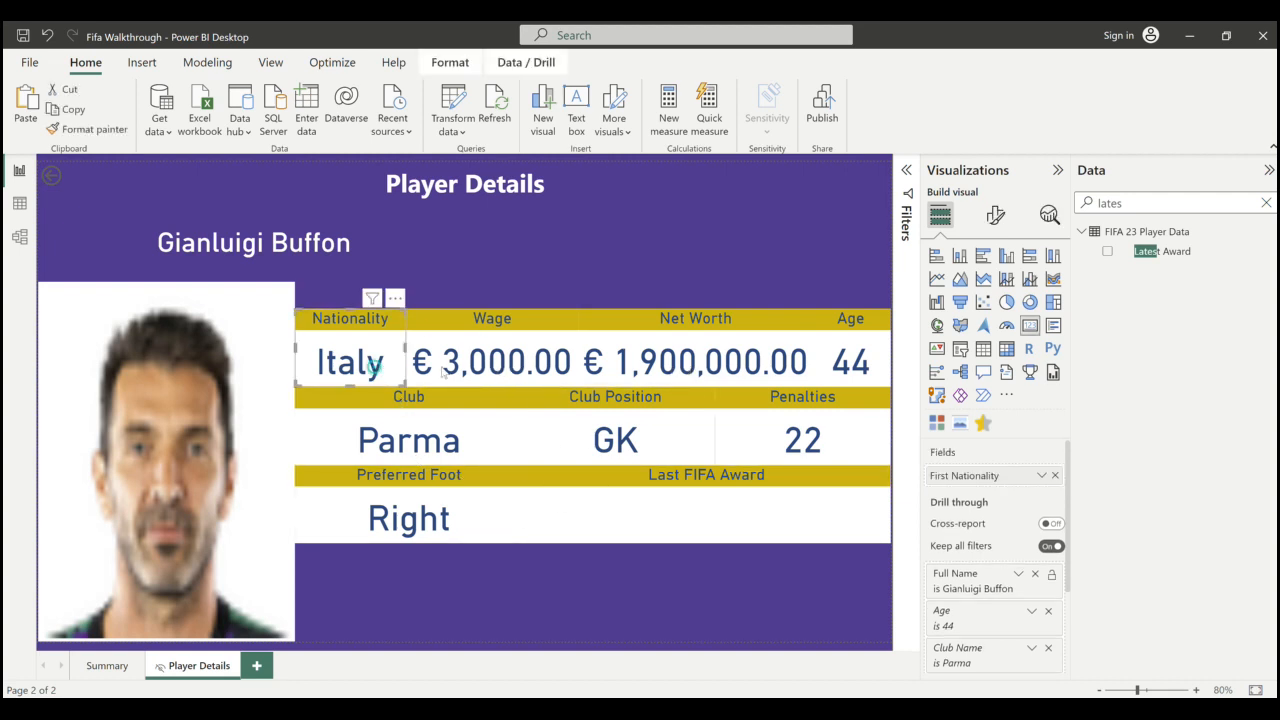
{"action": "left_click", "coordinate": [481, 368], "text": "ctrl"}
{"action": "left_click", "coordinate": [677, 355], "text": "ctrl"}
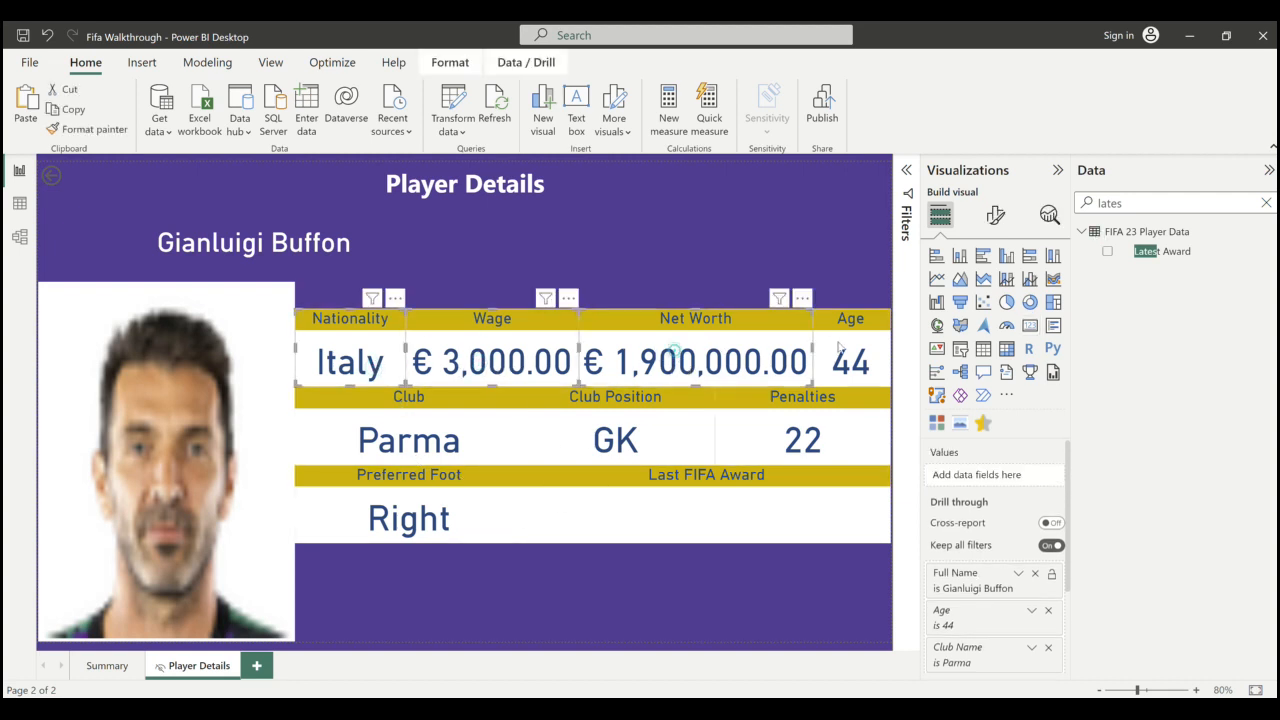
{"action": "left_click", "coordinate": [838, 343], "text": "ctrl"}
{"action": "left_click", "coordinate": [833, 428], "text": "ctrl"}
{"action": "left_click", "coordinate": [657, 430], "text": "ctrl"}
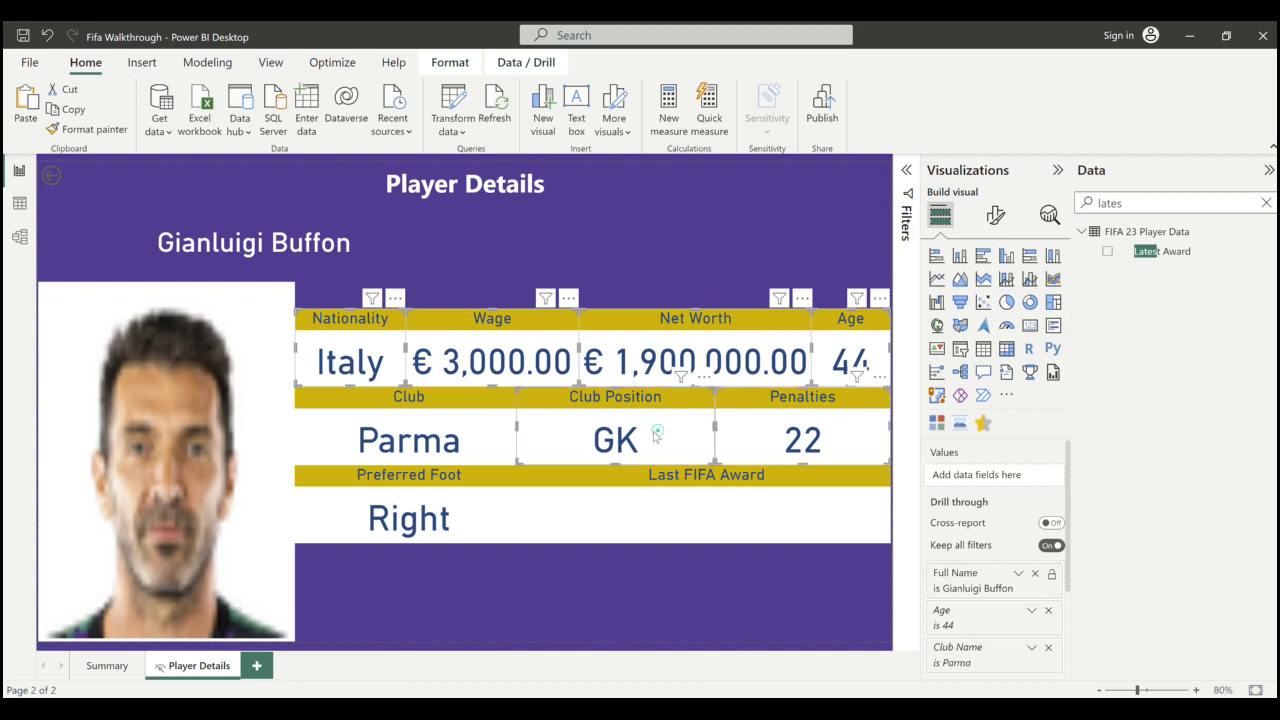
{"action": "left_click", "coordinate": [486, 453], "text": "ctrl"}
{"action": "left_click", "coordinate": [469, 507], "text": "ctrl"}
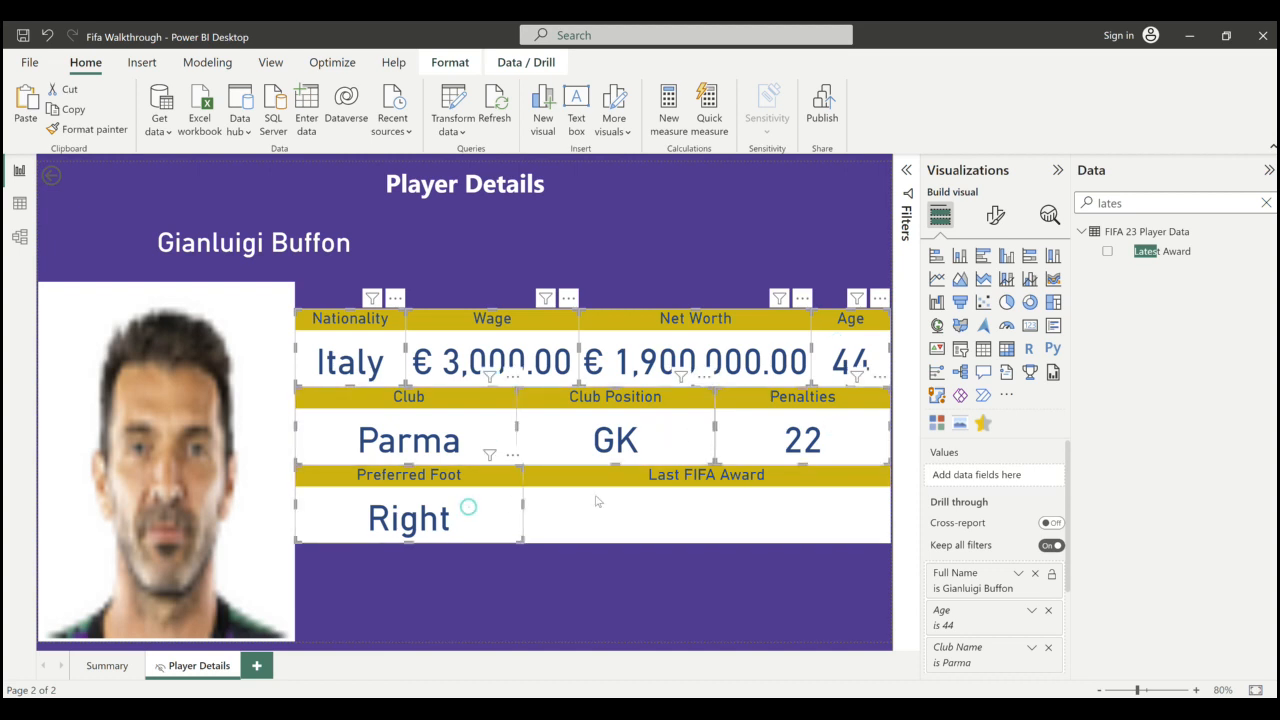
{"action": "left_click", "coordinate": [596, 498], "text": "ctrl"}
{"action": "right_click", "coordinate": [596, 500]}
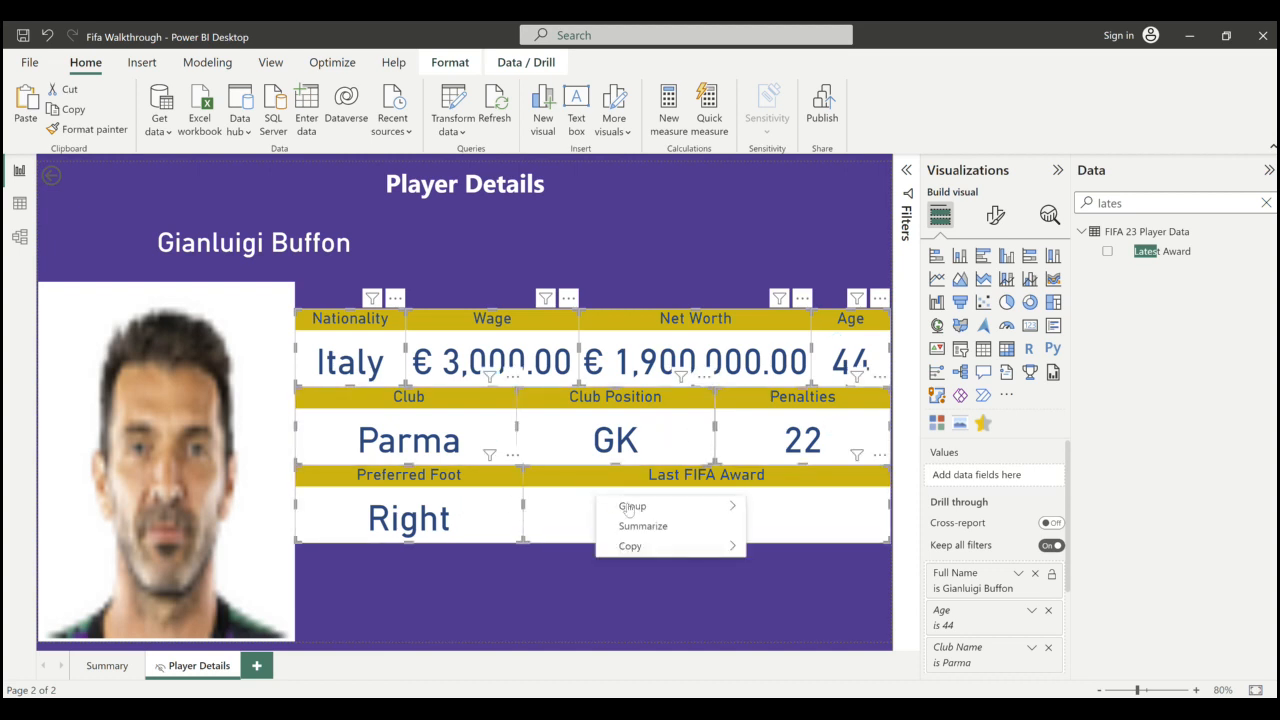
{"action": "mouse_move", "coordinate": [666, 508]}
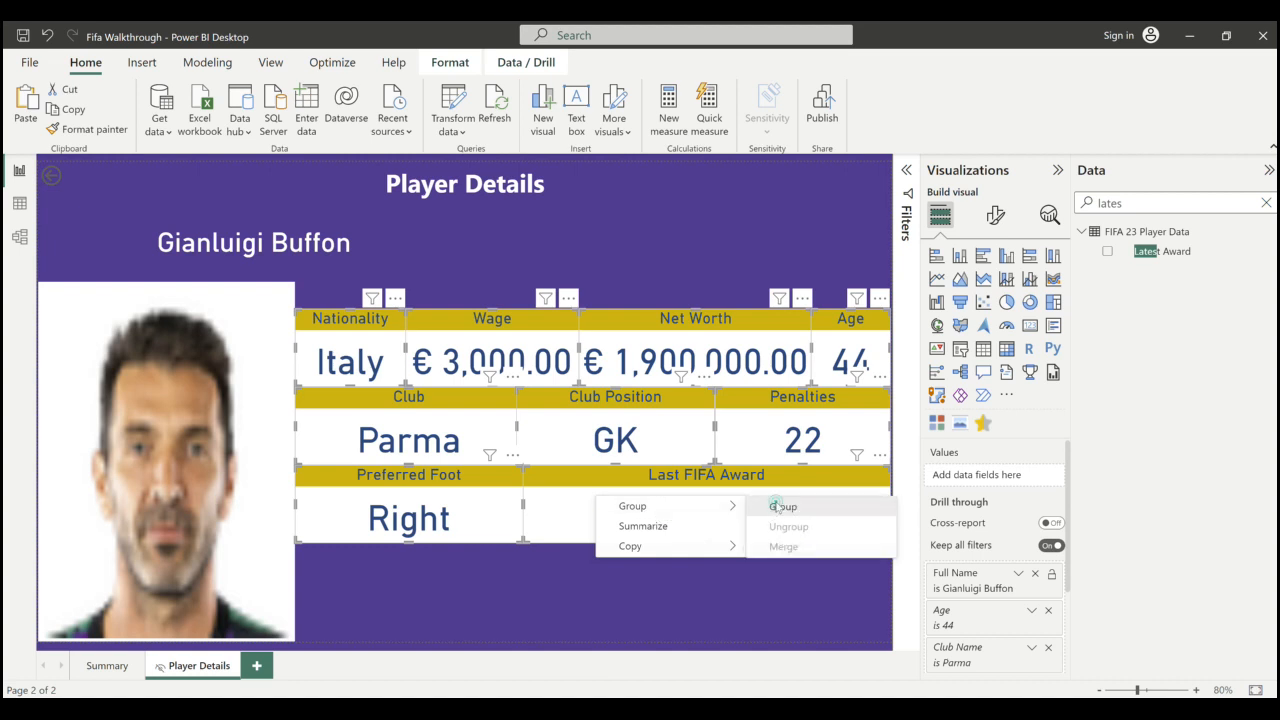
{"action": "left_click", "coordinate": [780, 507]}
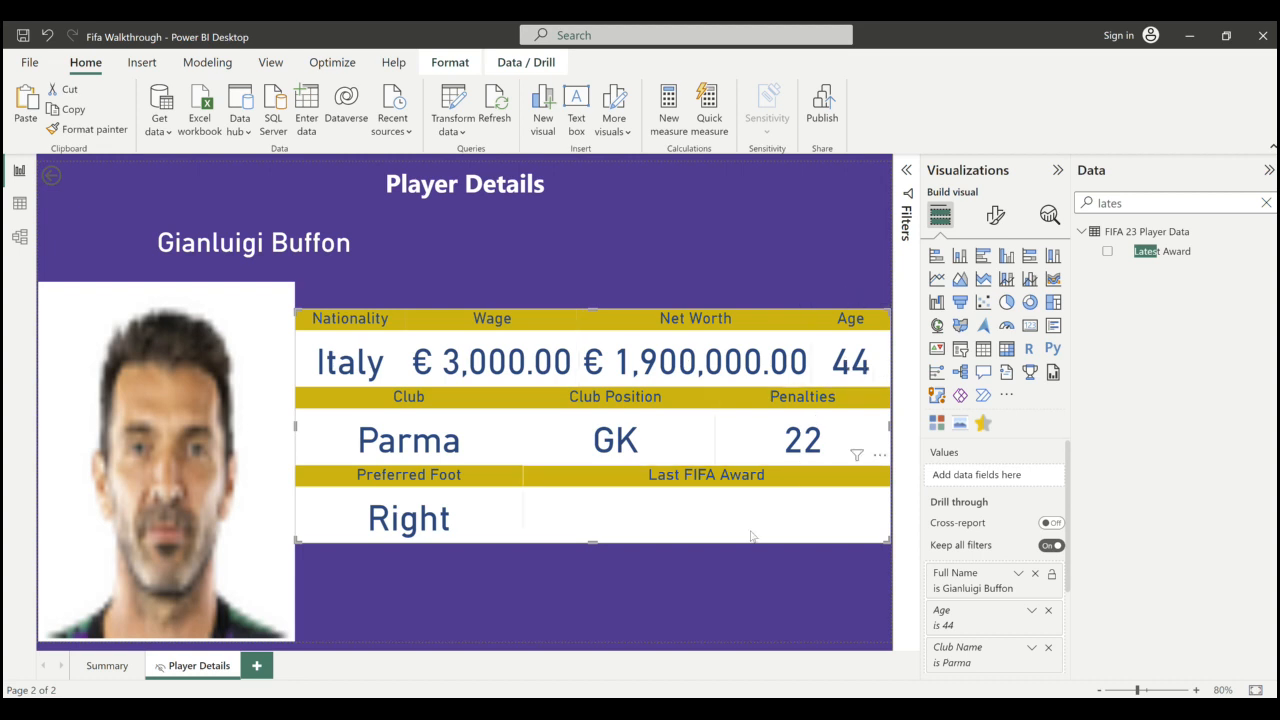
{"action": "left_click", "coordinate": [716, 604]}
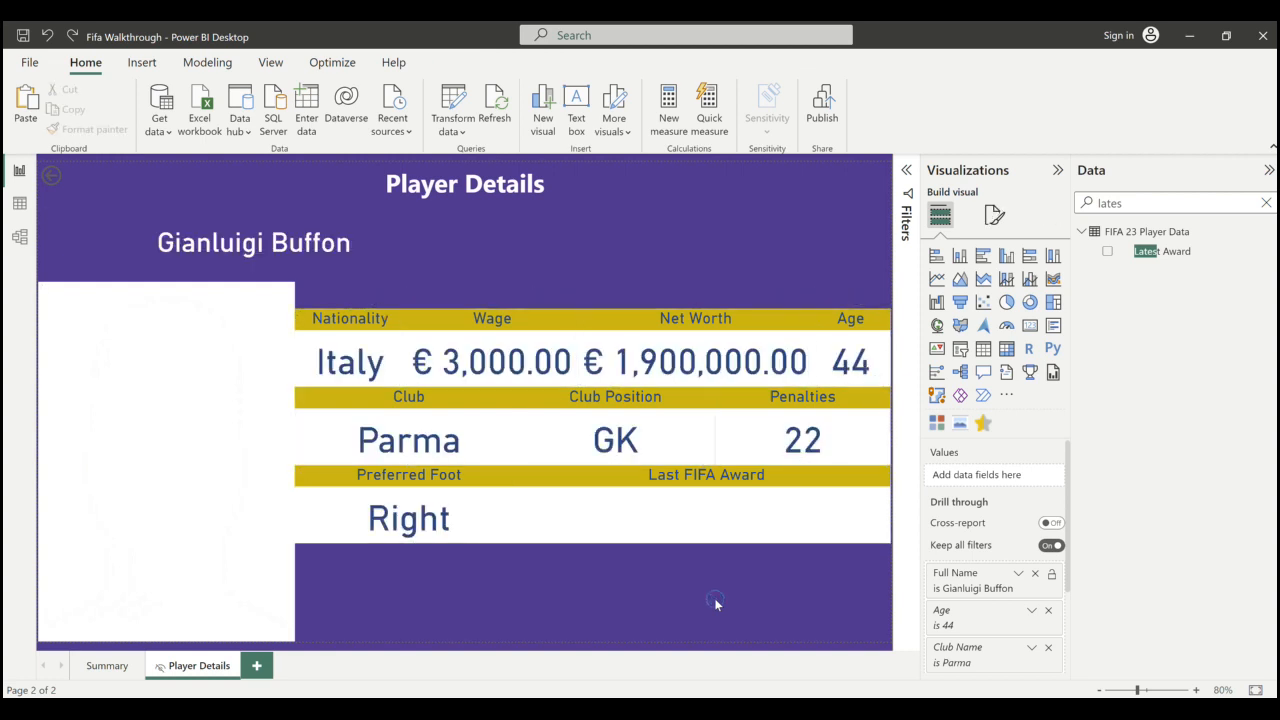
- Turn off the background of all nine detail cards, from Nationality through Last FIFA Award
{"action": "left_click", "coordinate": [347, 372]}
{"action": "left_click", "coordinate": [484, 364], "text": "ctrl"}
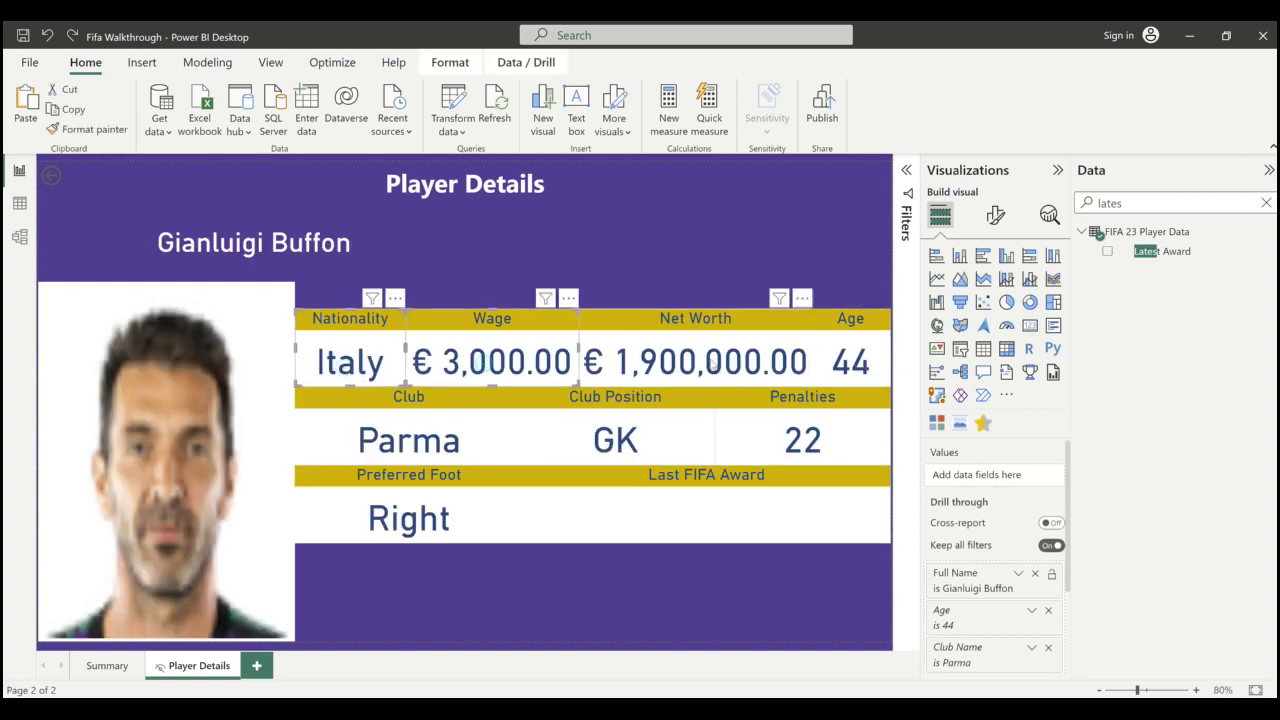
{"action": "left_click", "coordinate": [710, 362], "text": "ctrl"}
{"action": "left_click", "coordinate": [836, 362], "text": "ctrl"}
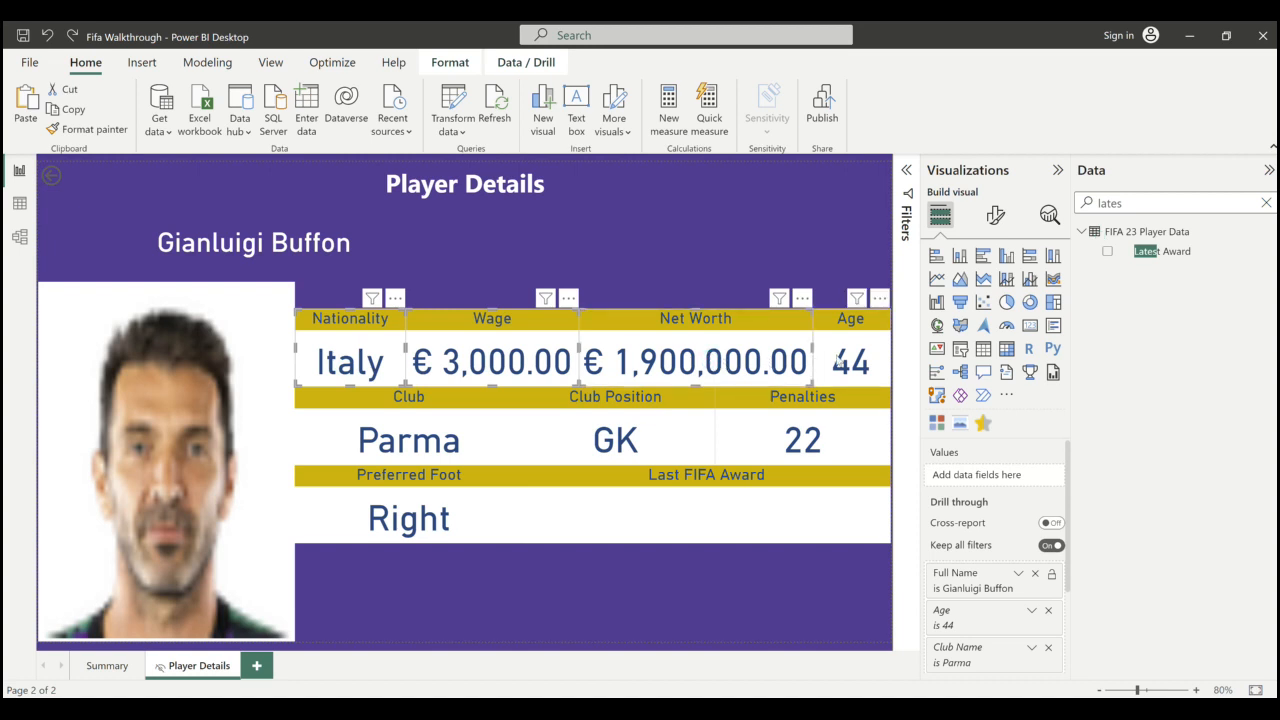
{"action": "left_click", "coordinate": [771, 433], "text": "ctrl"}
{"action": "left_click", "coordinate": [636, 445], "text": "ctrl"}
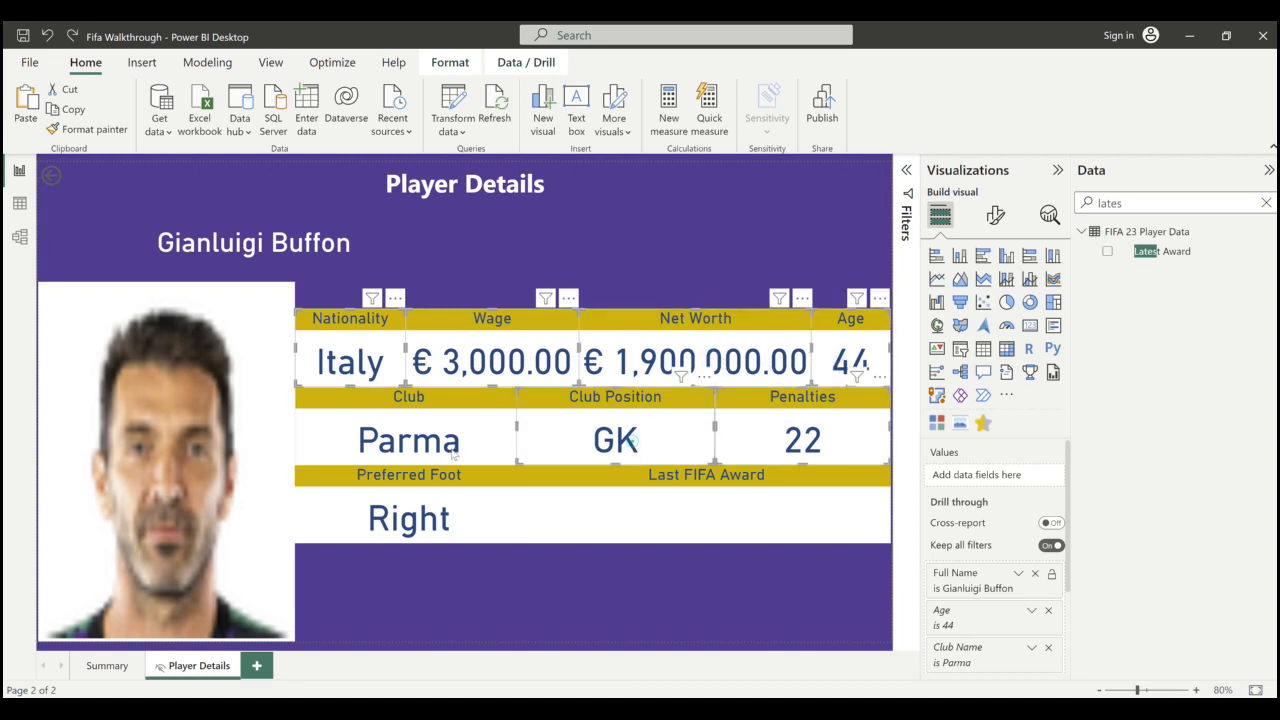
{"action": "left_click", "coordinate": [452, 452], "text": "ctrl"}
{"action": "left_click", "coordinate": [452, 514], "text": "ctrl"}
{"action": "left_click", "coordinate": [597, 507], "text": "ctrl"}
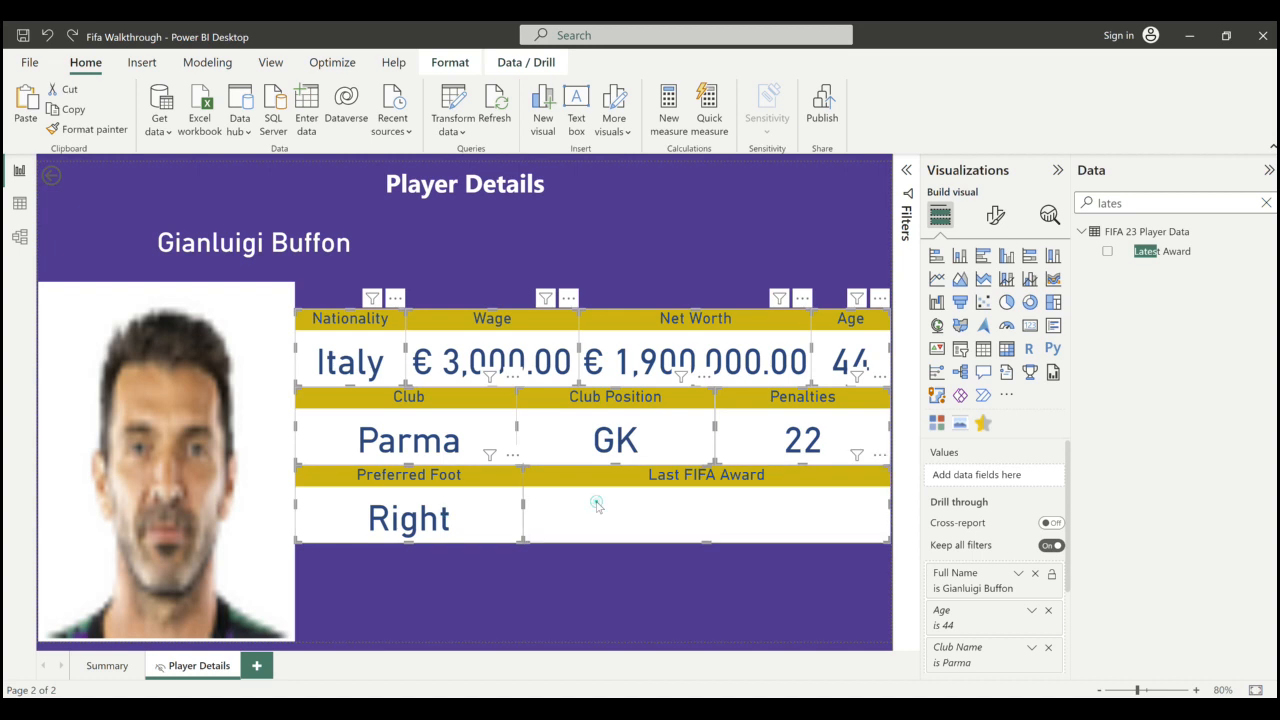
{"action": "left_click", "coordinate": [997, 215]}
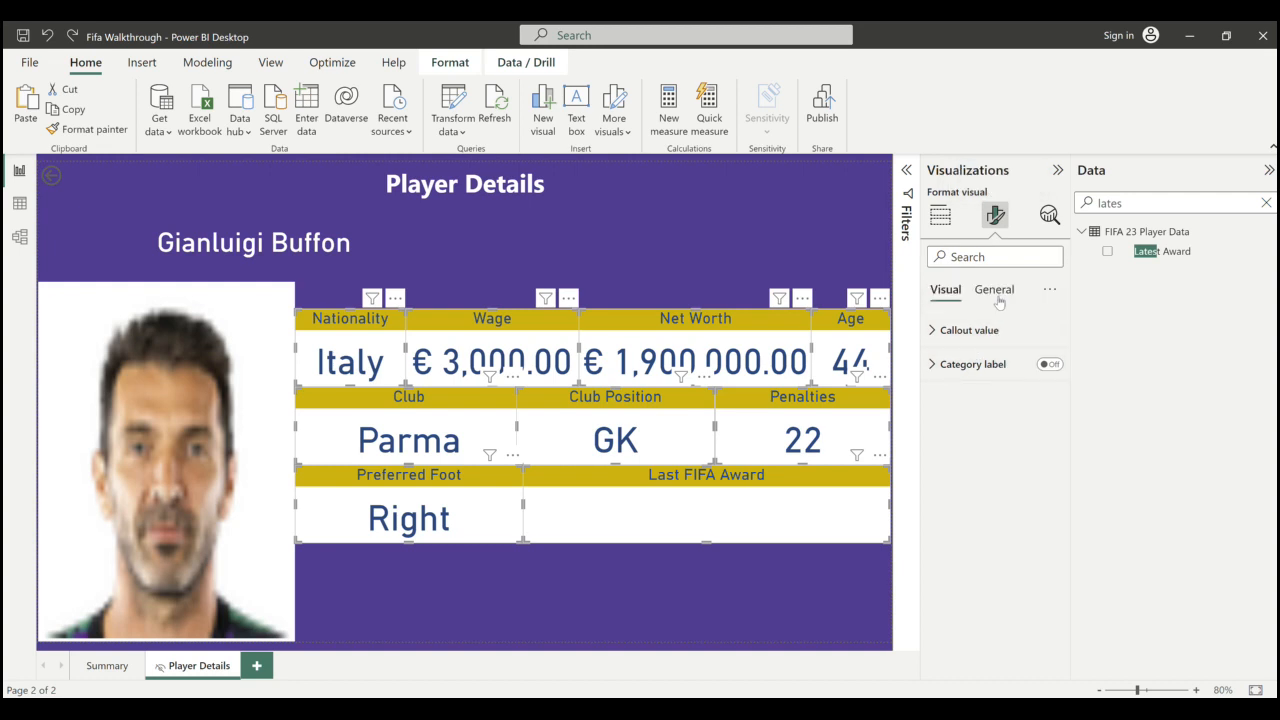
{"action": "left_click", "coordinate": [995, 292]}
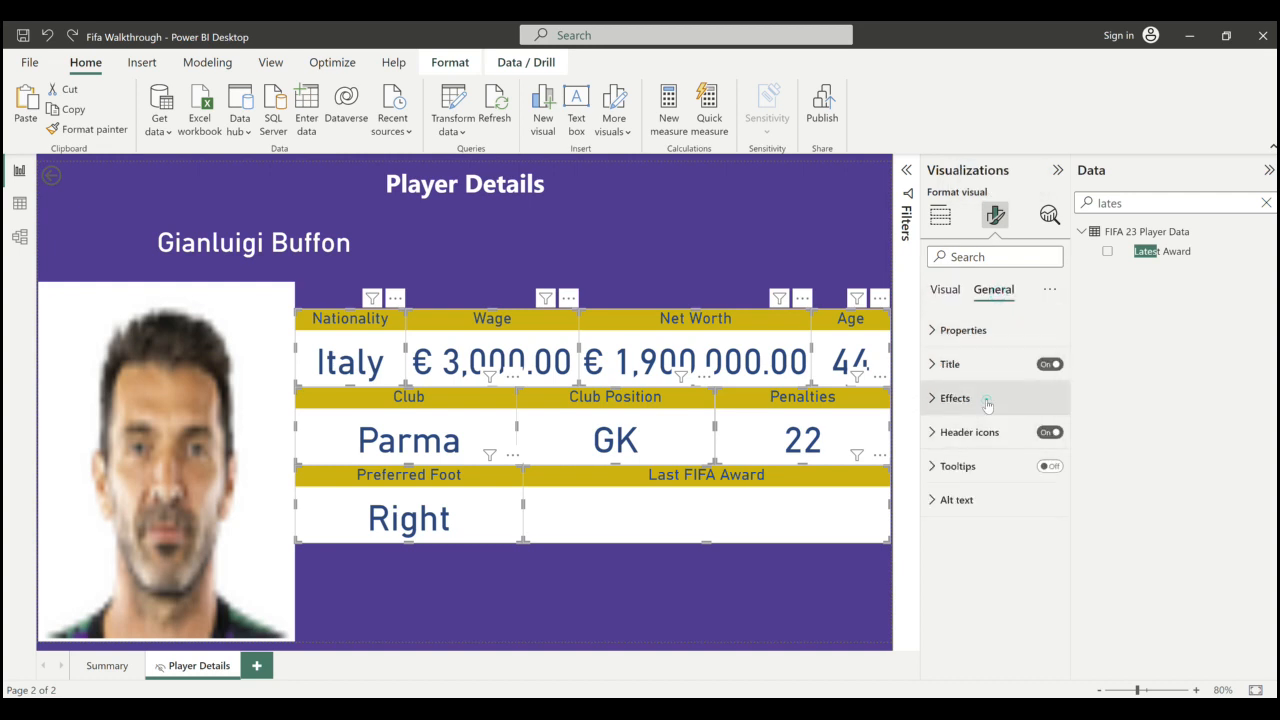
{"action": "left_click", "coordinate": [987, 399]}
{"action": "left_click", "coordinate": [1041, 439]}
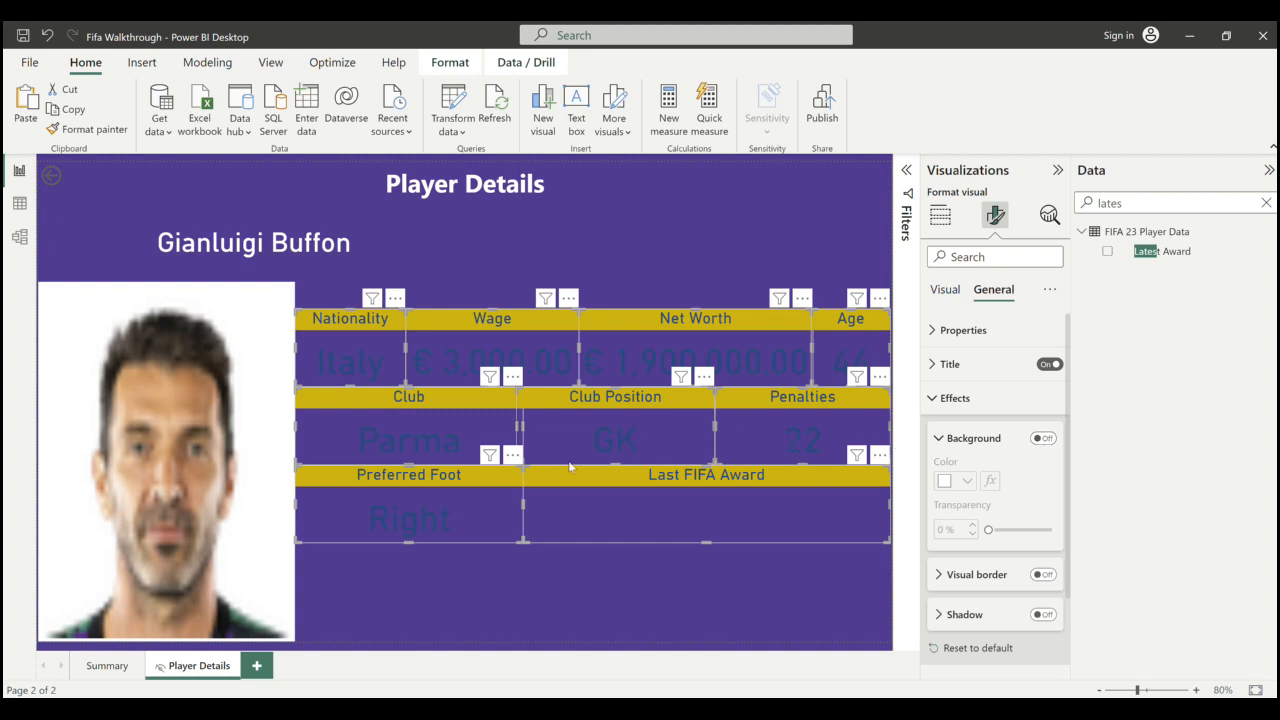
- Group the nine selected detail cards into one object and clear the selection
{"action": "right_click", "coordinate": [686, 449]}
{"action": "mouse_move", "coordinate": [715, 454]}
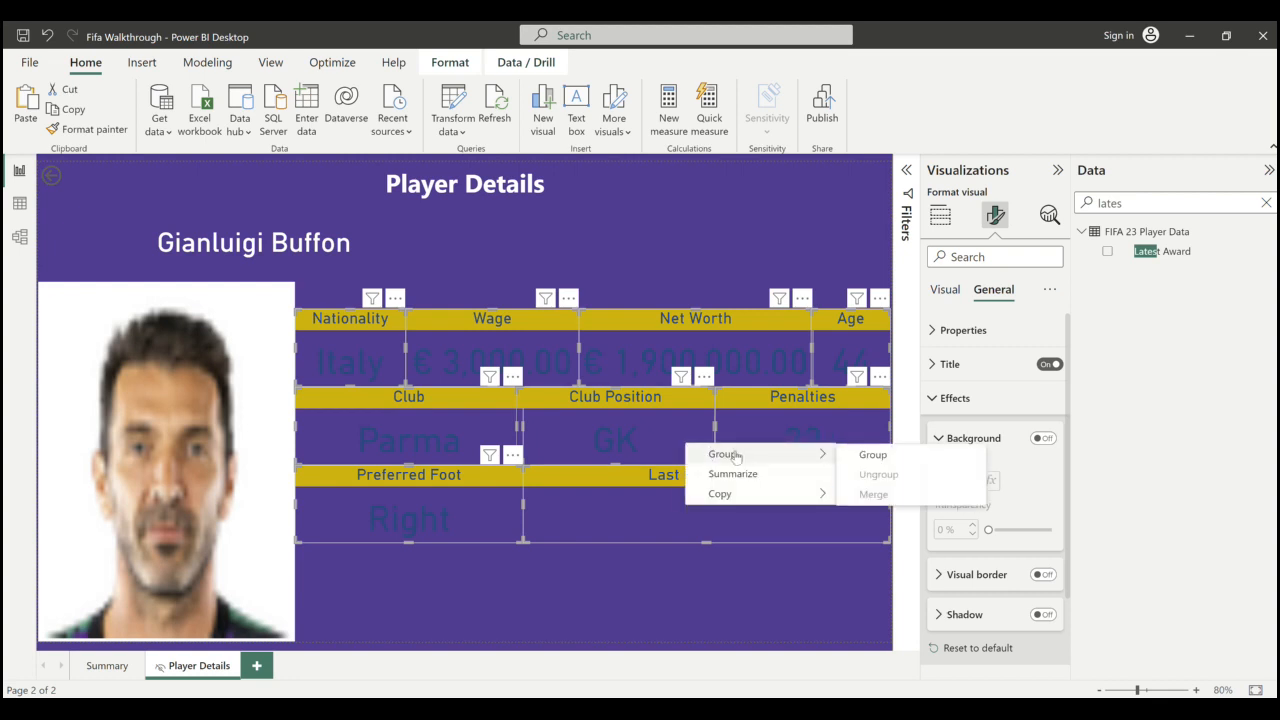
{"action": "left_click", "coordinate": [870, 455]}
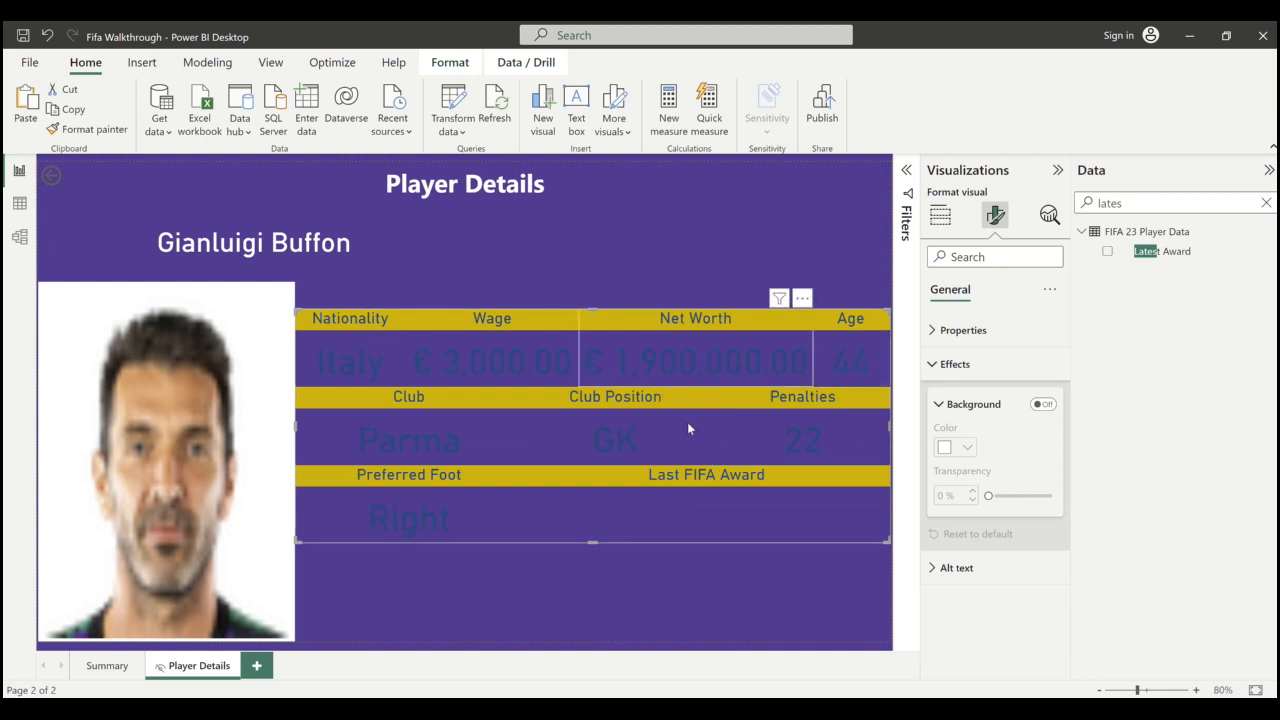
{"action": "left_click", "coordinate": [730, 238]}
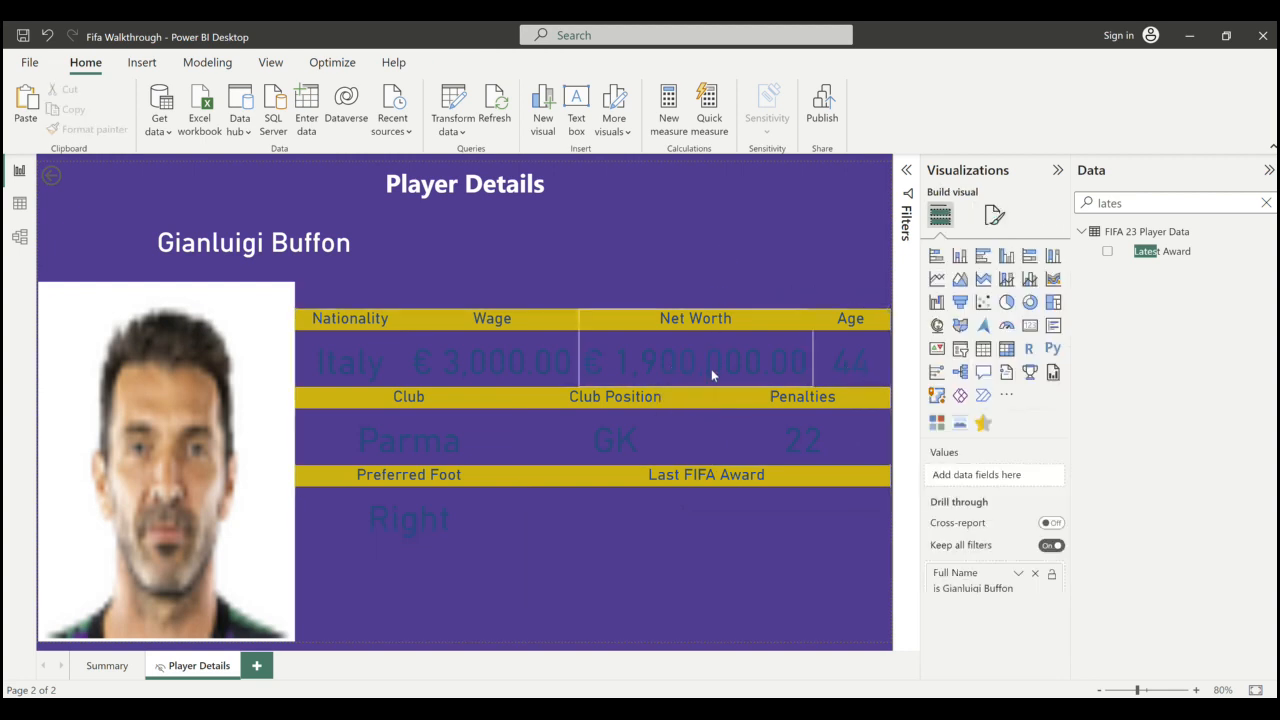
- Turn on the background effect for the whole card group
{"action": "left_click", "coordinate": [711, 369]}
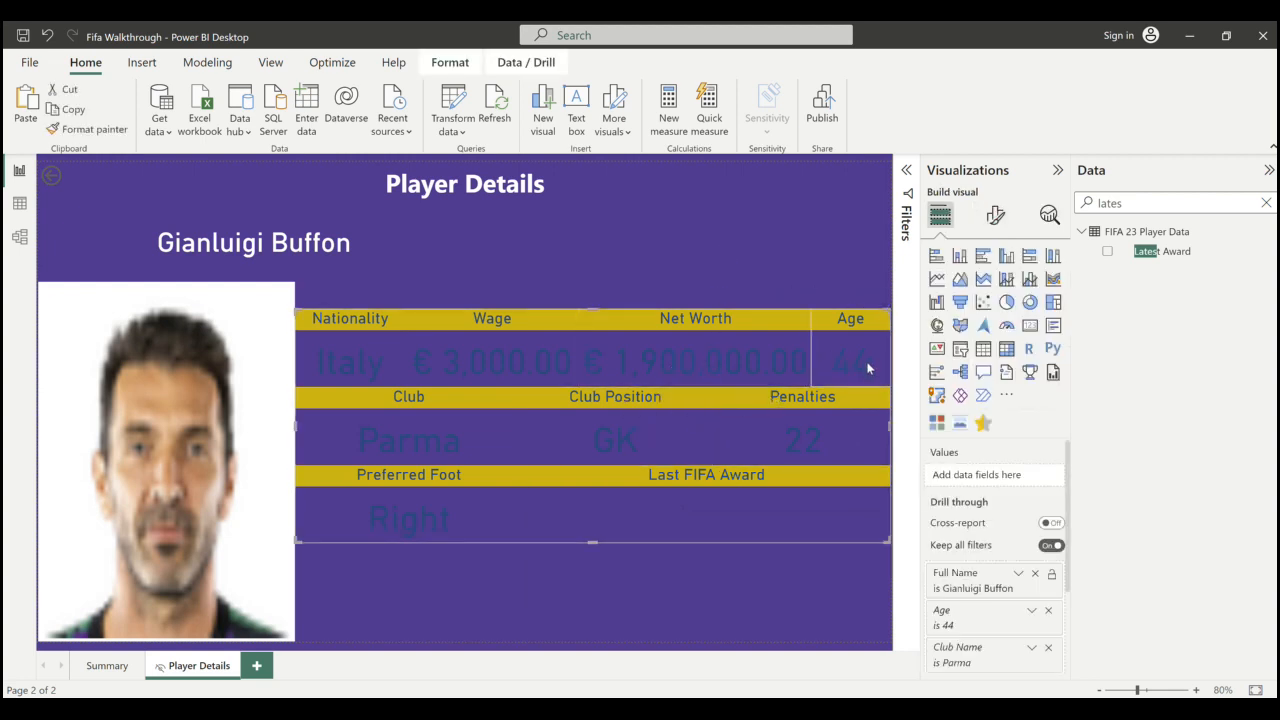
{"action": "left_click", "coordinate": [996, 218]}
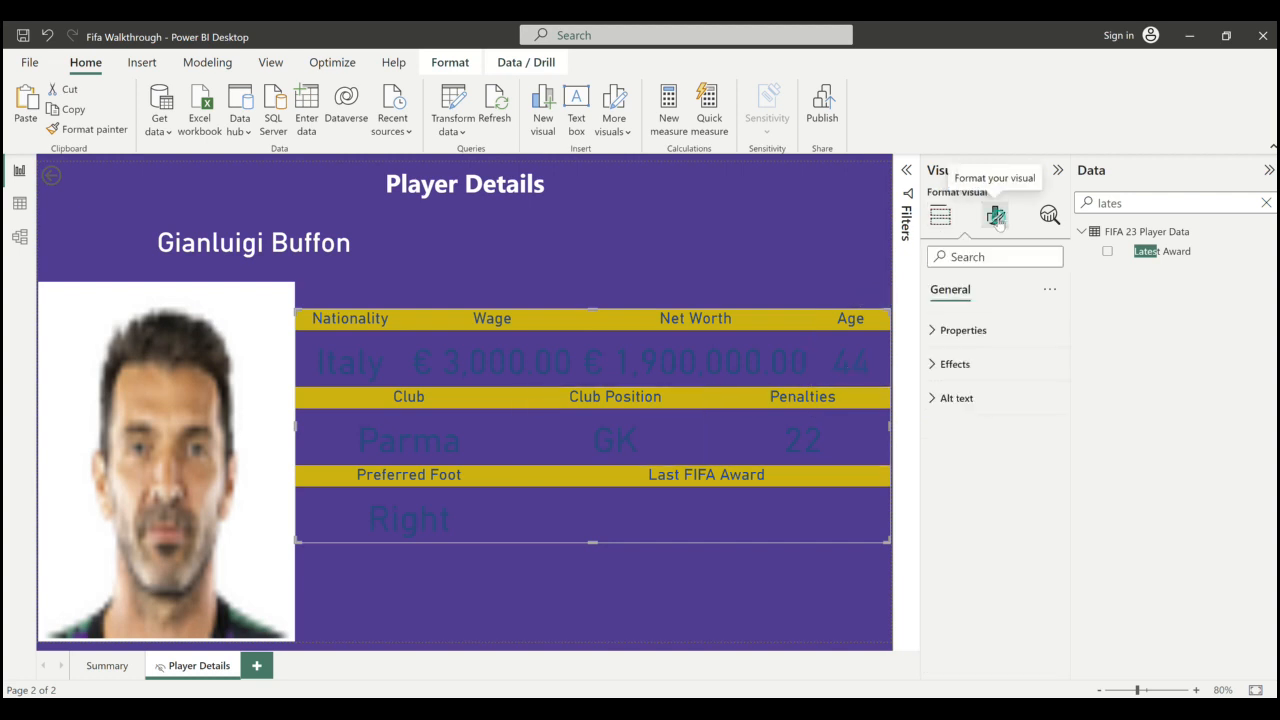
{"action": "left_click", "coordinate": [962, 368]}
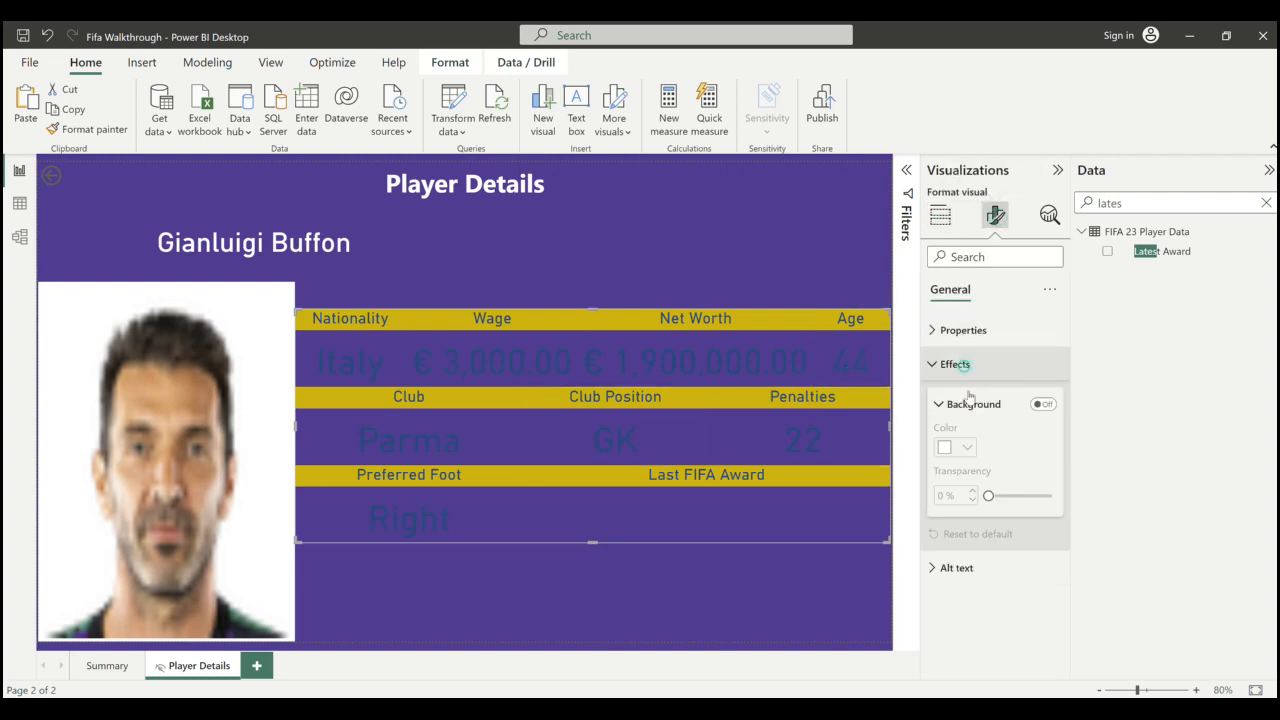
{"action": "left_click", "coordinate": [1048, 404]}
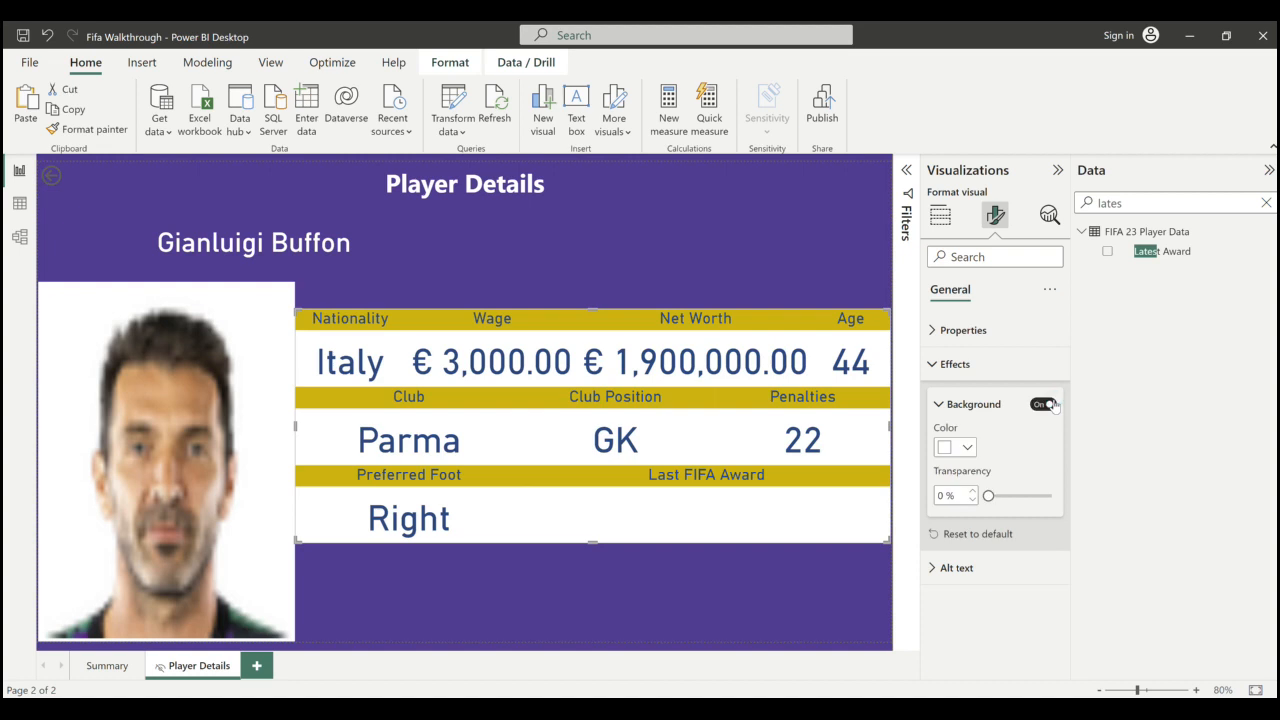
- Set the card group's background color to a light gray theme shade, trying a darker gray first
{"action": "left_click", "coordinate": [963, 448]}
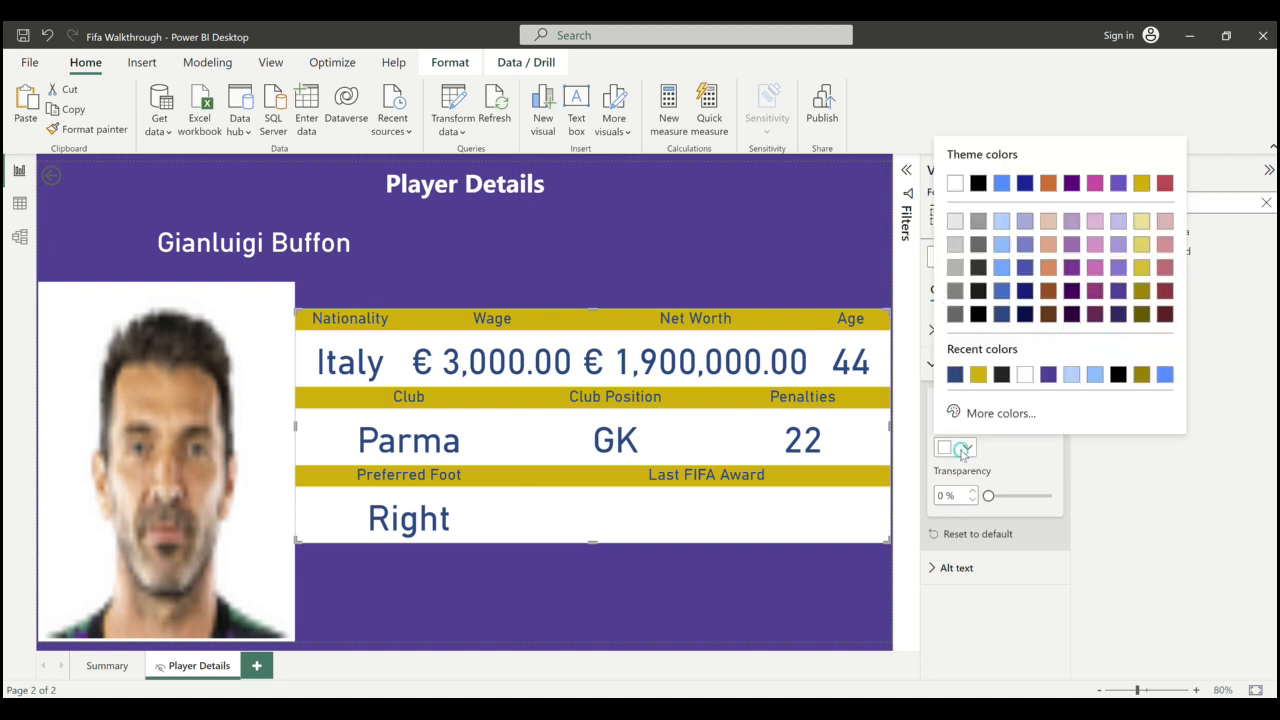
{"action": "left_click", "coordinate": [956, 272]}
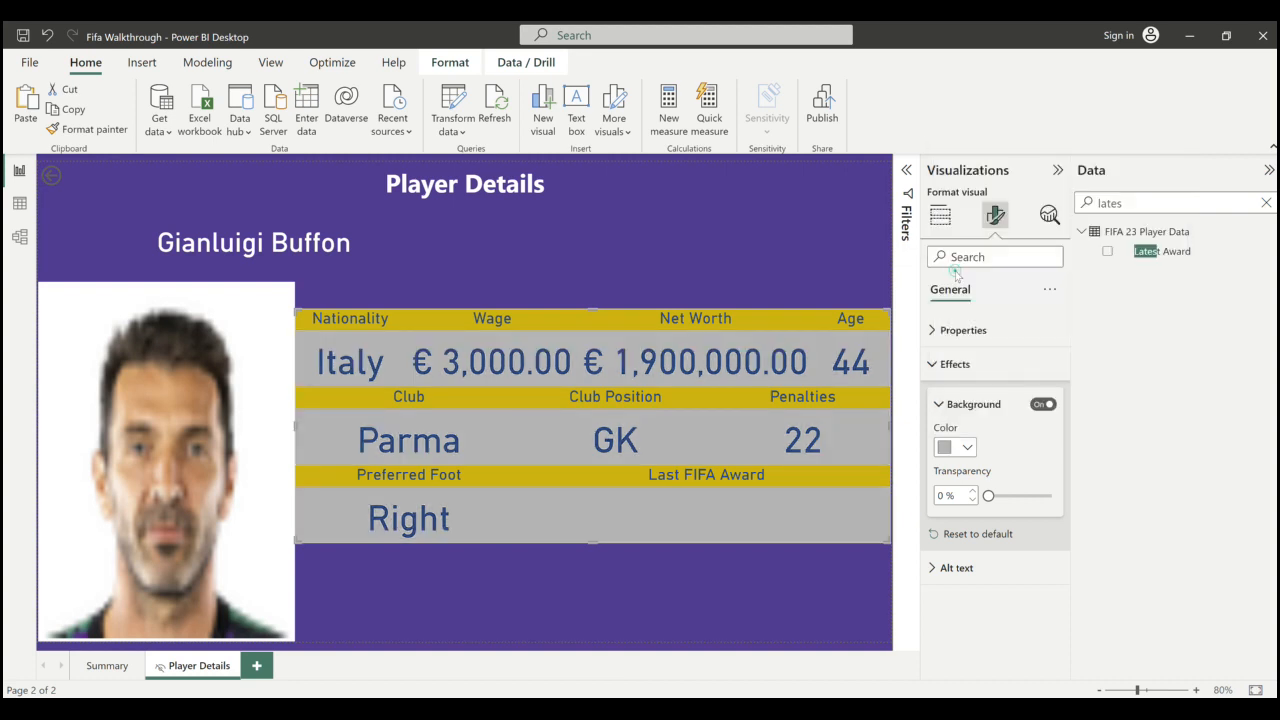
{"action": "left_click", "coordinate": [963, 448]}
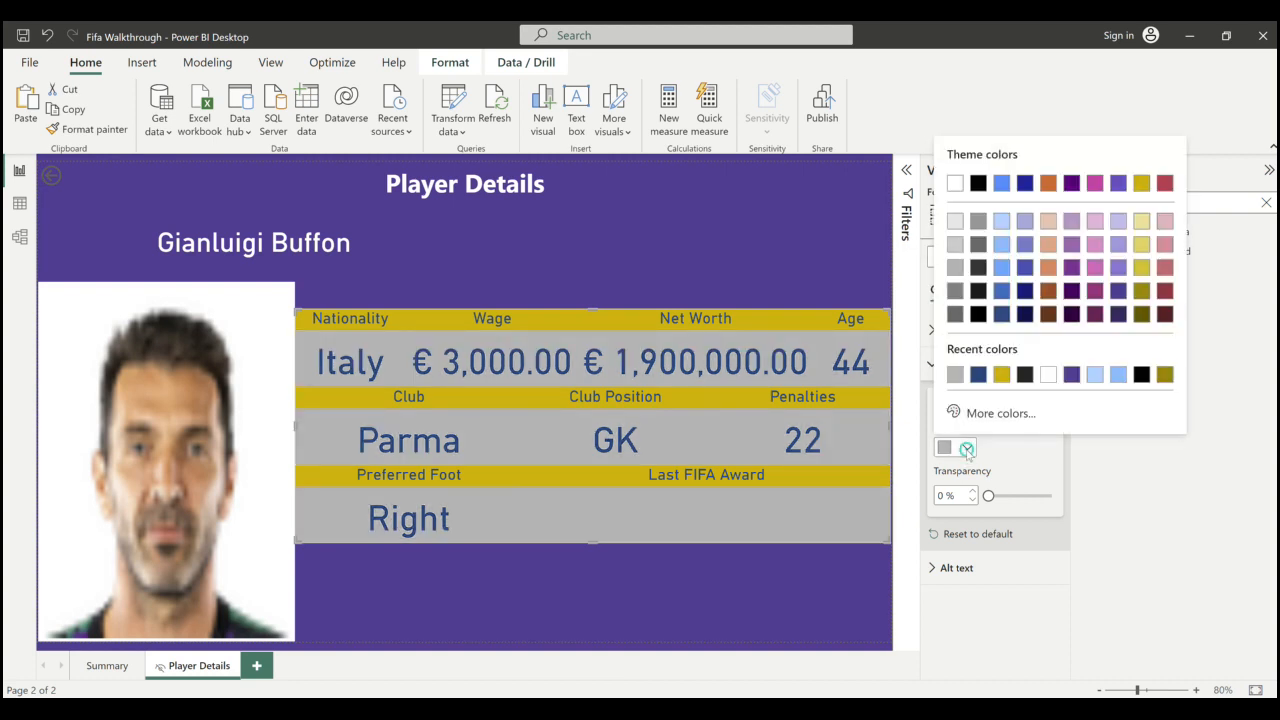
{"action": "left_click", "coordinate": [957, 268]}
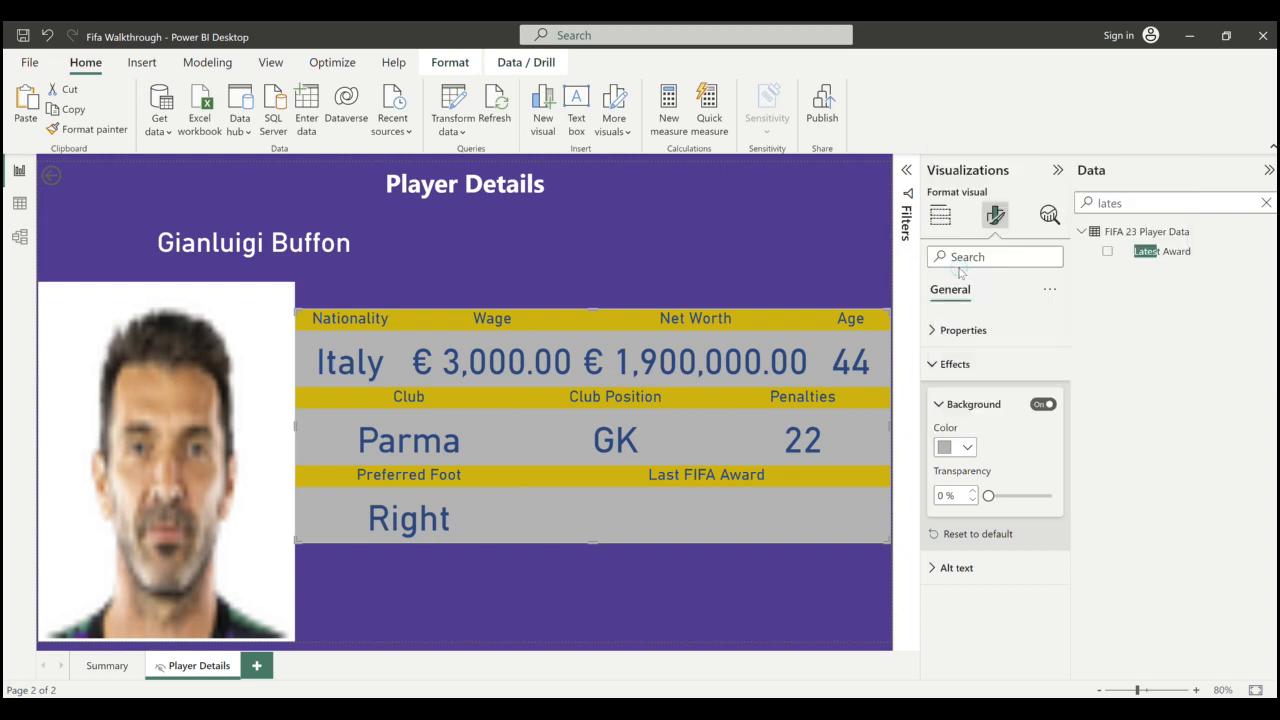
{"action": "left_click", "coordinate": [958, 448]}
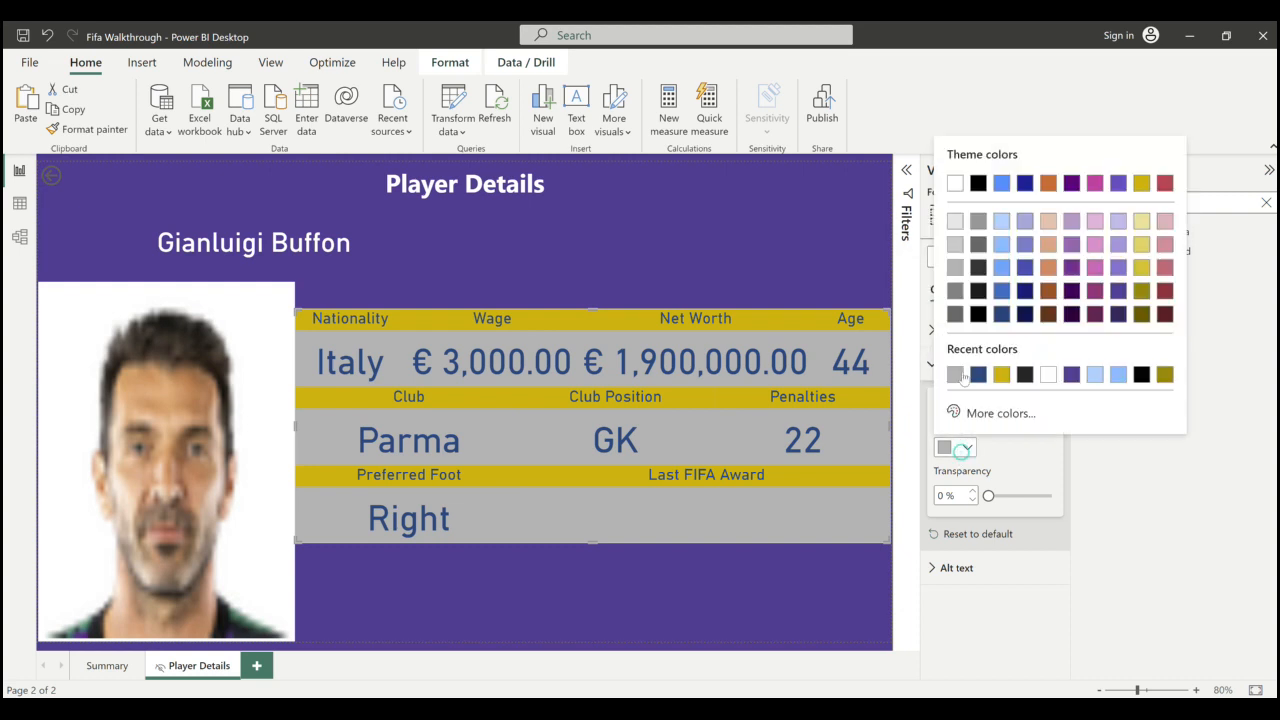
{"action": "left_click", "coordinate": [957, 244]}
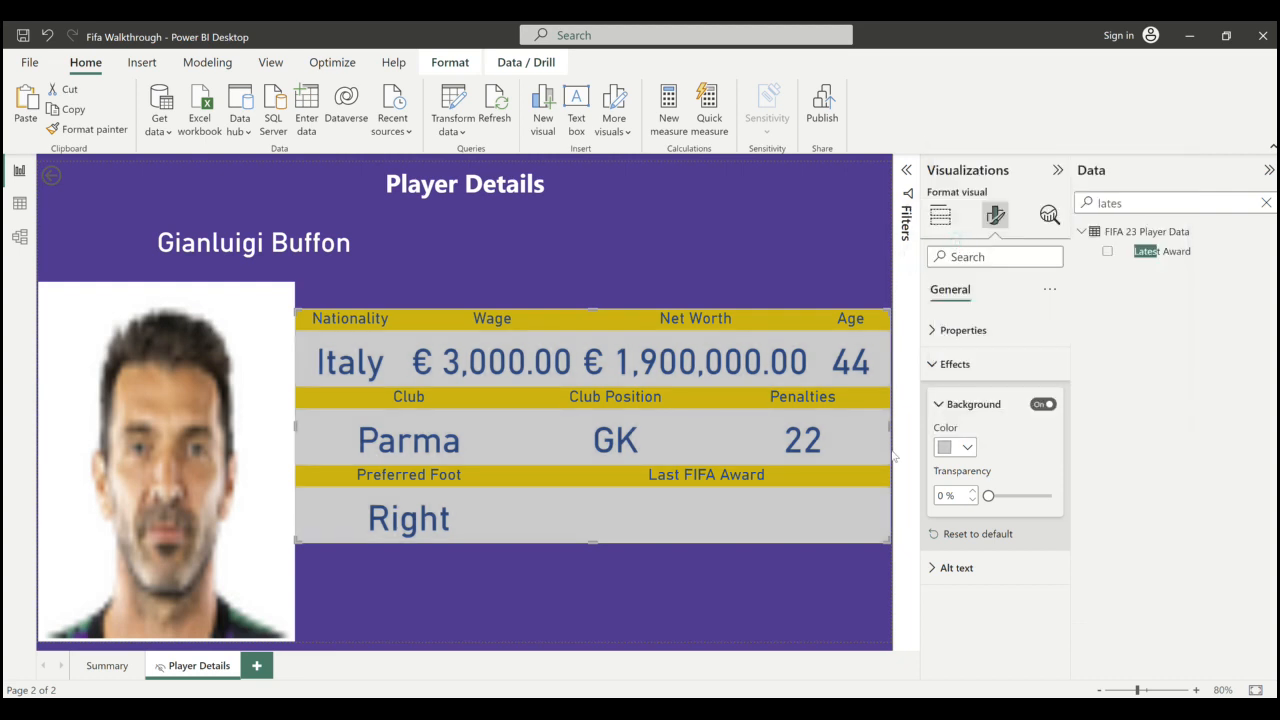
{"action": "left_click", "coordinate": [641, 629]}
- Nudge the card group down until it sits roughly centered vertically beside the player image
{"action": "left_click", "coordinate": [405, 320]}
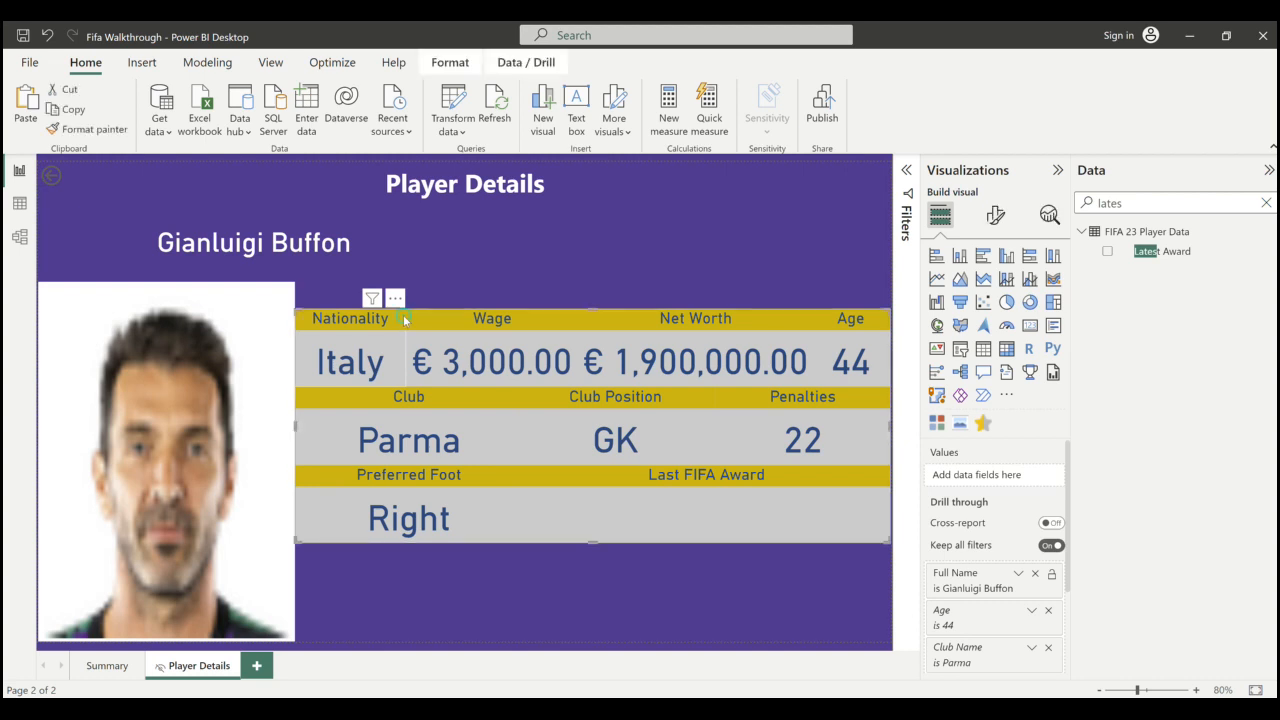
{"action": "key", "text": "Down"}
{"action": "key", "text": "Down"}
{"action": "key", "text": "Down"}
{"action": "key", "text": "Down"}
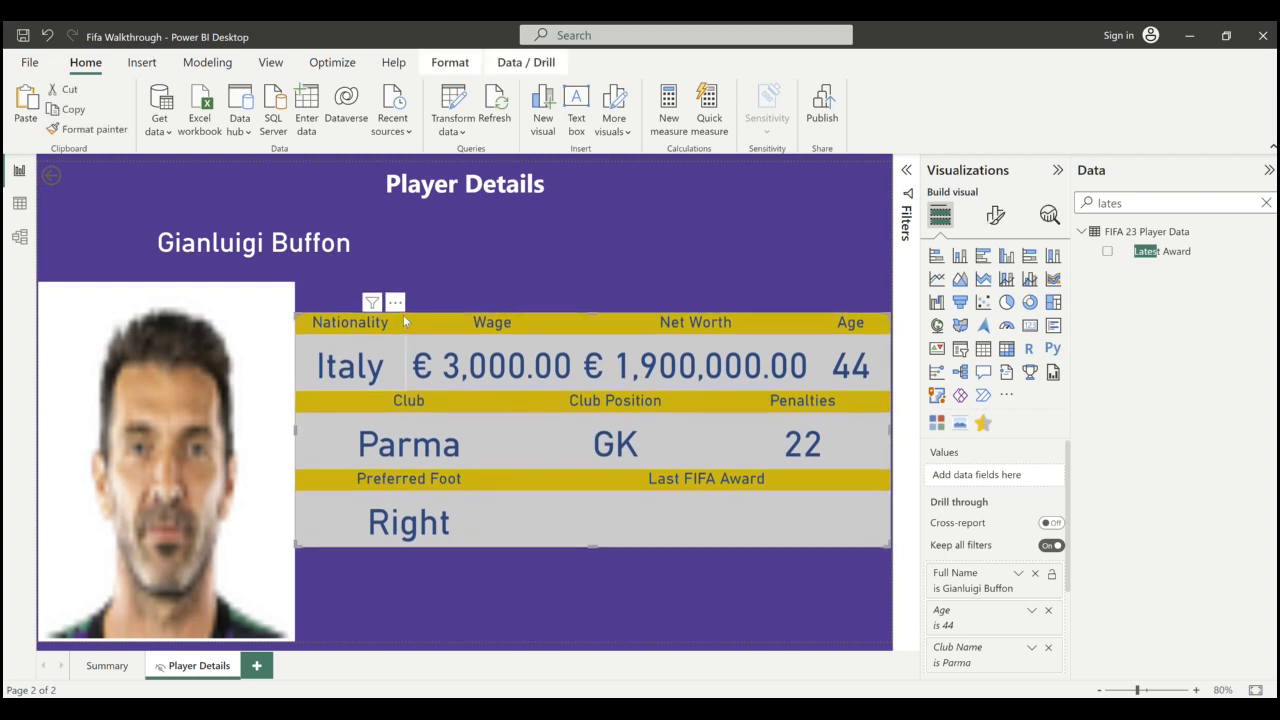
{"action": "key", "text": "Down"}
{"action": "key", "text": "Down"}
{"action": "key", "text": "Down"}
{"action": "key", "text": "Down"}
{"action": "key", "text": "Down"}
{"action": "key", "text": "Down"}
{"action": "key", "text": "Down"}
{"action": "key", "text": "Down"}
{"action": "key", "text": "Down"}
{"action": "key", "text": "Down"}
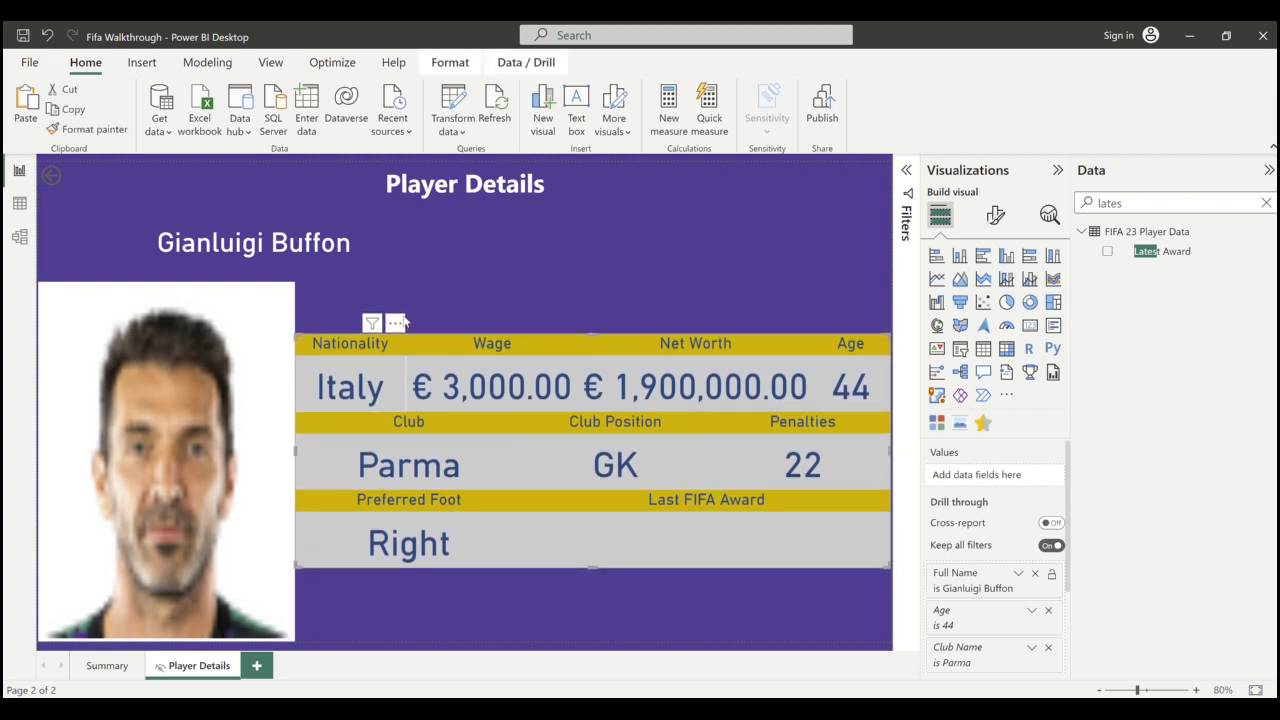
{"action": "key", "text": "Down"}
{"action": "key", "text": "Down"}
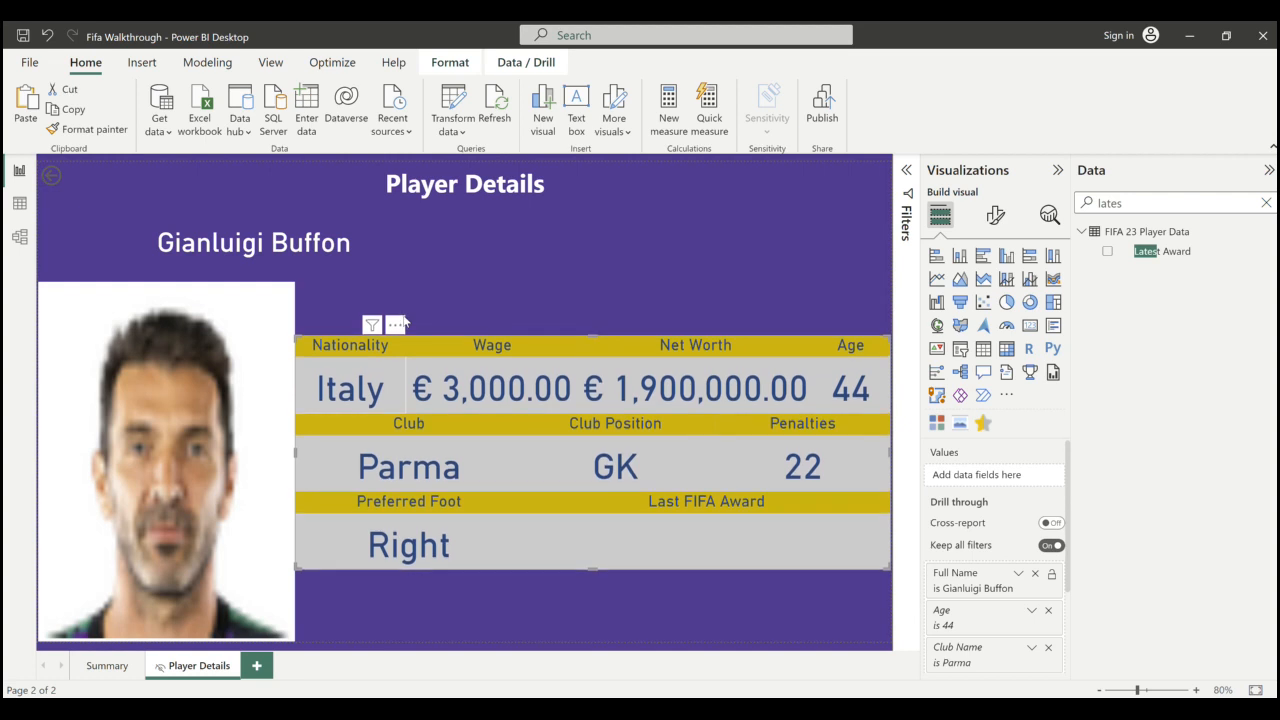
- Narrow the card group slightly on the side facing the player image to leave a small gap between them
{"action": "left_click", "coordinate": [294, 457]}
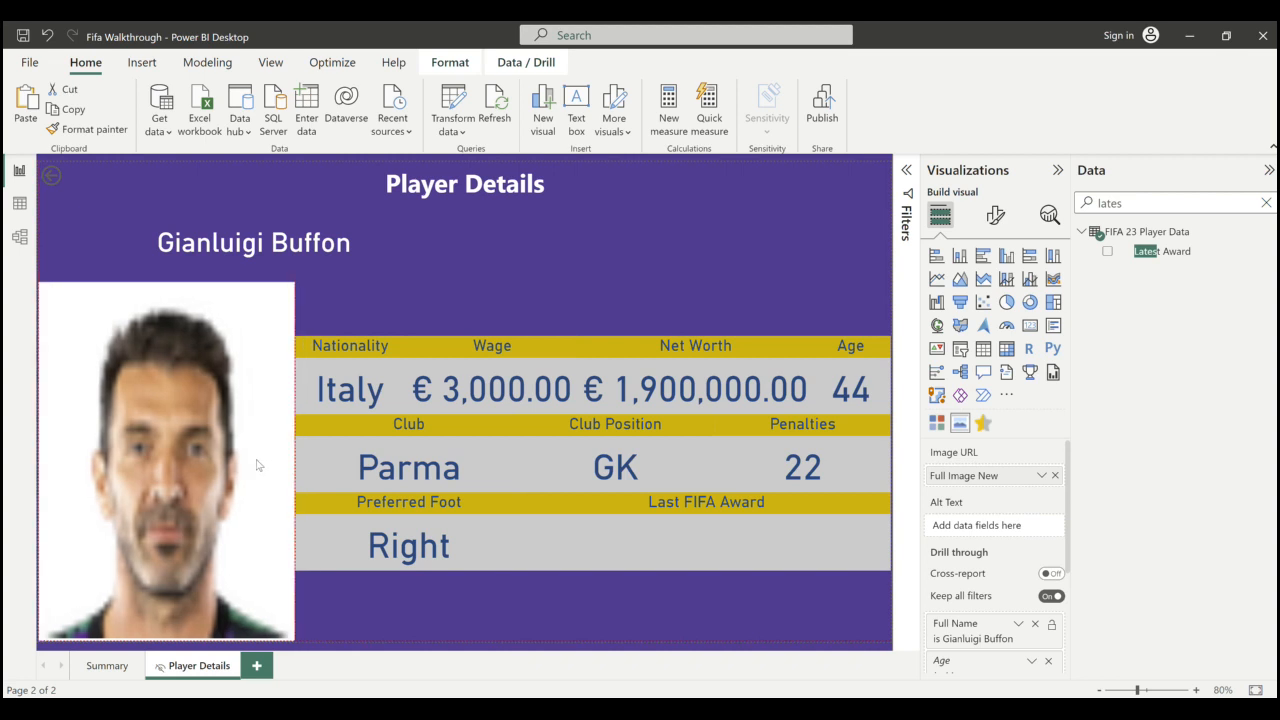
{"action": "left_click", "coordinate": [306, 326]}
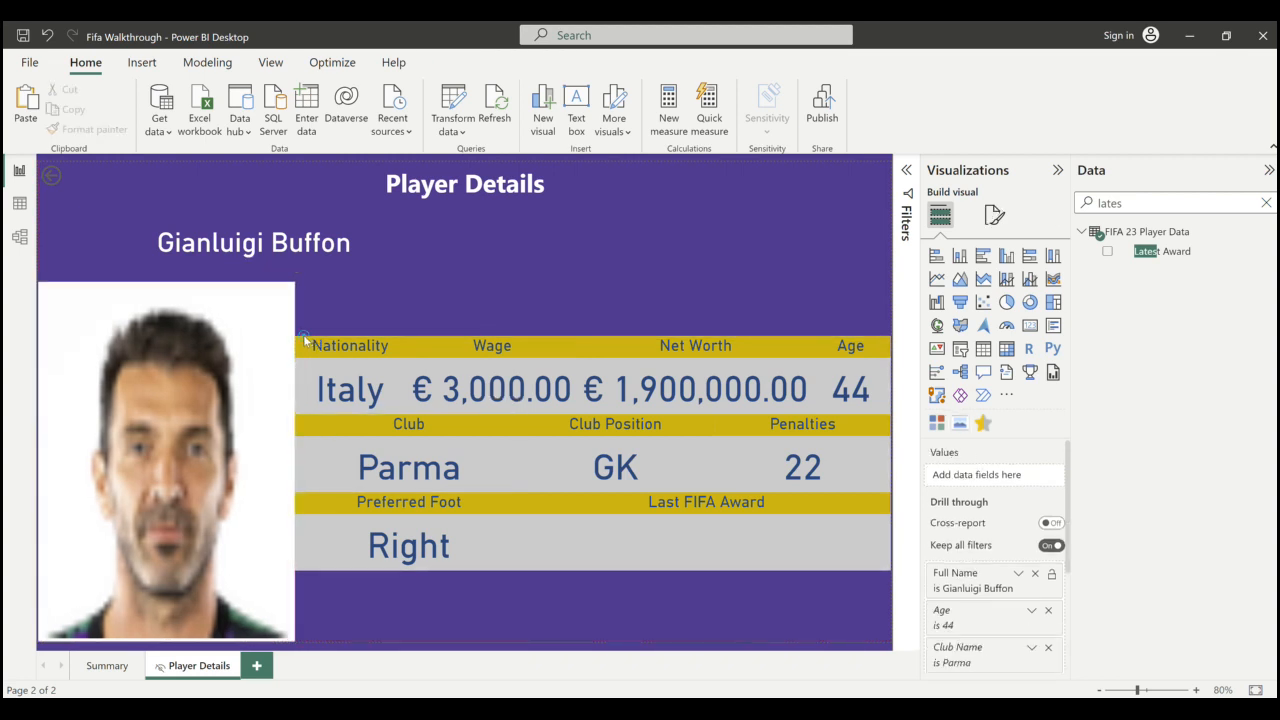
{"action": "left_click", "coordinate": [310, 413]}
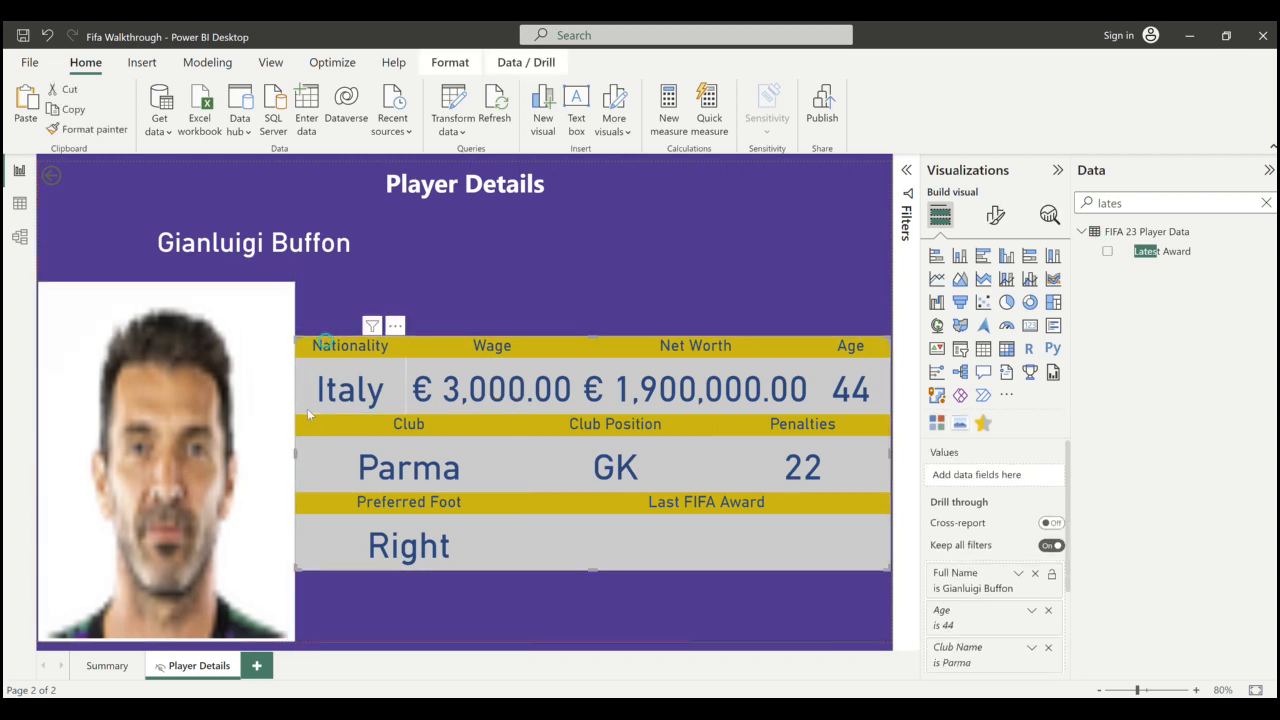
{"action": "left_click_drag", "start_coordinate": [295, 455], "coordinate": [307, 462]}
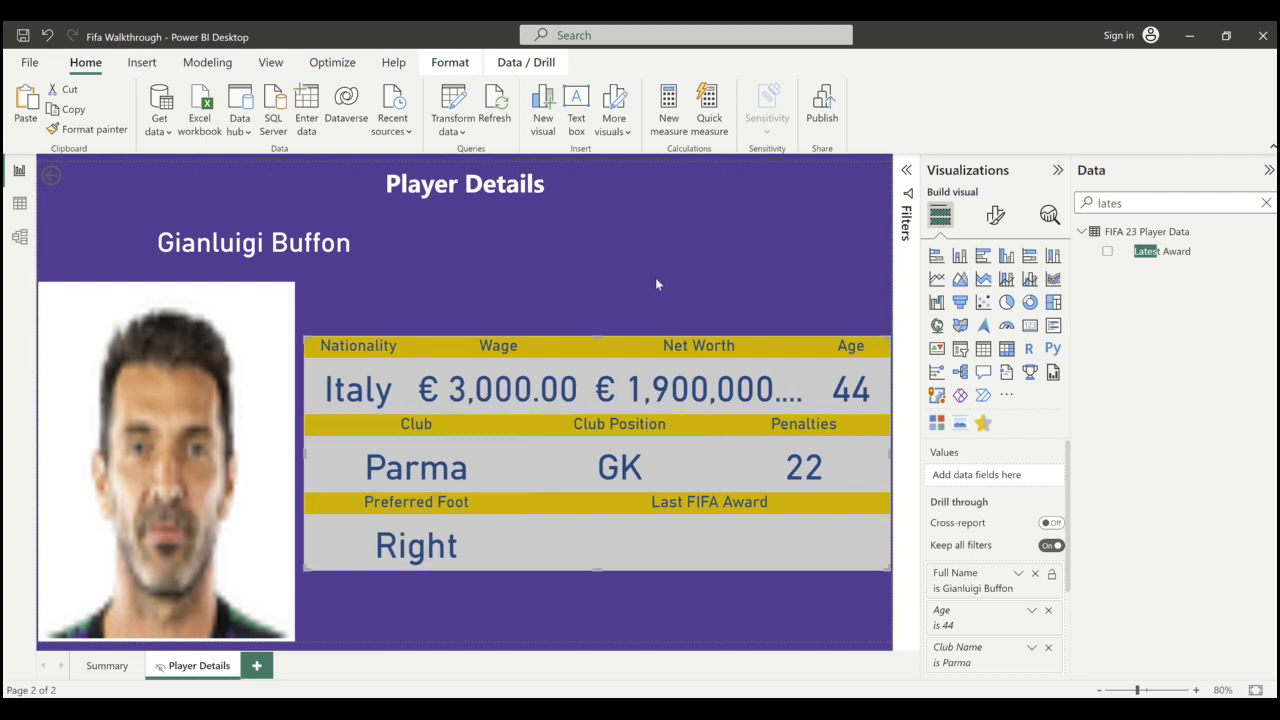
- Reduce the callout value font size to 40 on all nine detail cards together, from Nationality through Last FIFA Award
{"action": "left_click", "coordinate": [703, 391]}
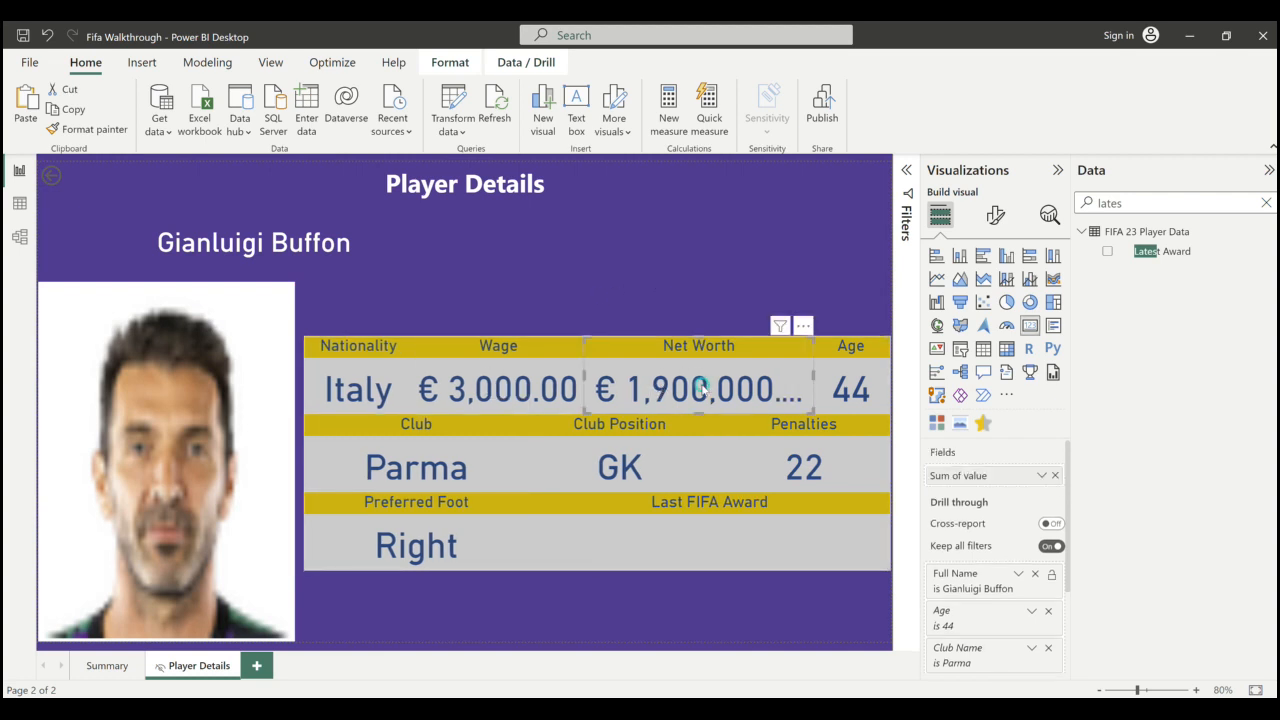
{"action": "left_click", "coordinate": [352, 399]}
{"action": "left_click", "coordinate": [463, 397], "text": "ctrl"}
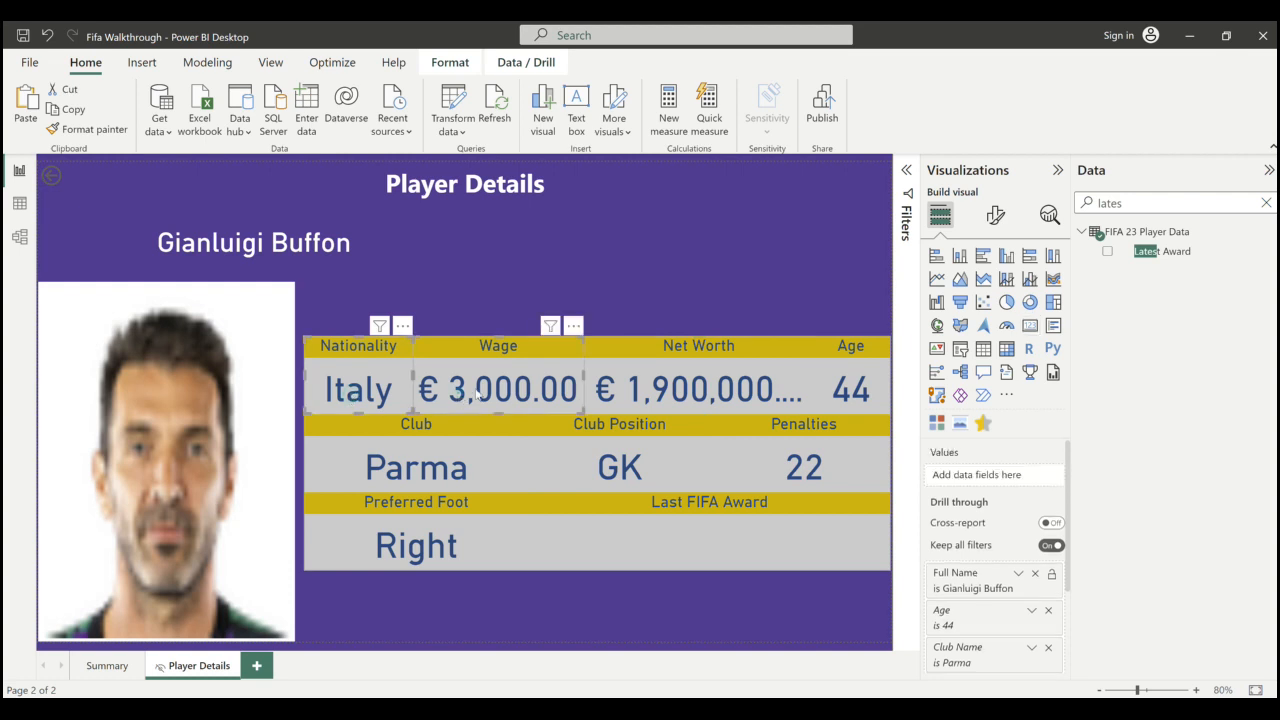
{"action": "left_click", "coordinate": [665, 390], "text": "ctrl"}
{"action": "left_click", "coordinate": [850, 390], "text": "ctrl"}
{"action": "left_click", "coordinate": [815, 455], "text": "ctrl"}
{"action": "left_click", "coordinate": [675, 457], "text": "ctrl"}
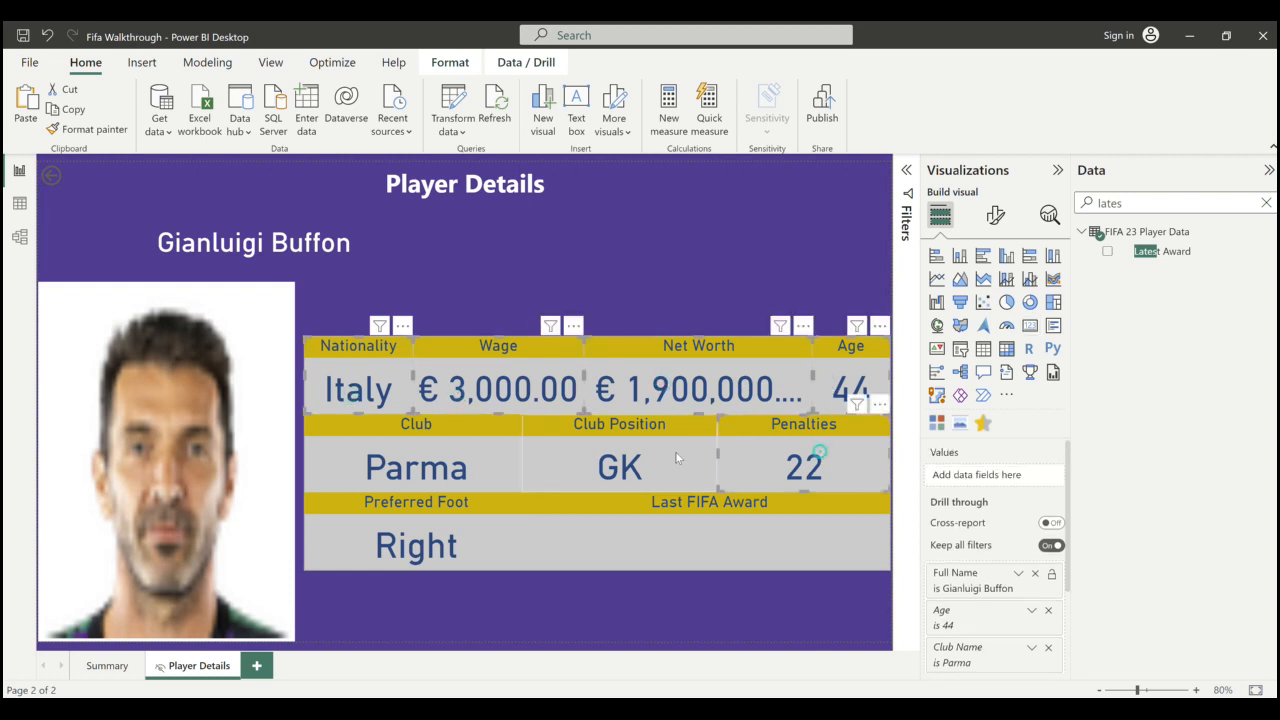
{"action": "left_click", "coordinate": [480, 462], "text": "ctrl"}
{"action": "left_click", "coordinate": [472, 543], "text": "ctrl"}
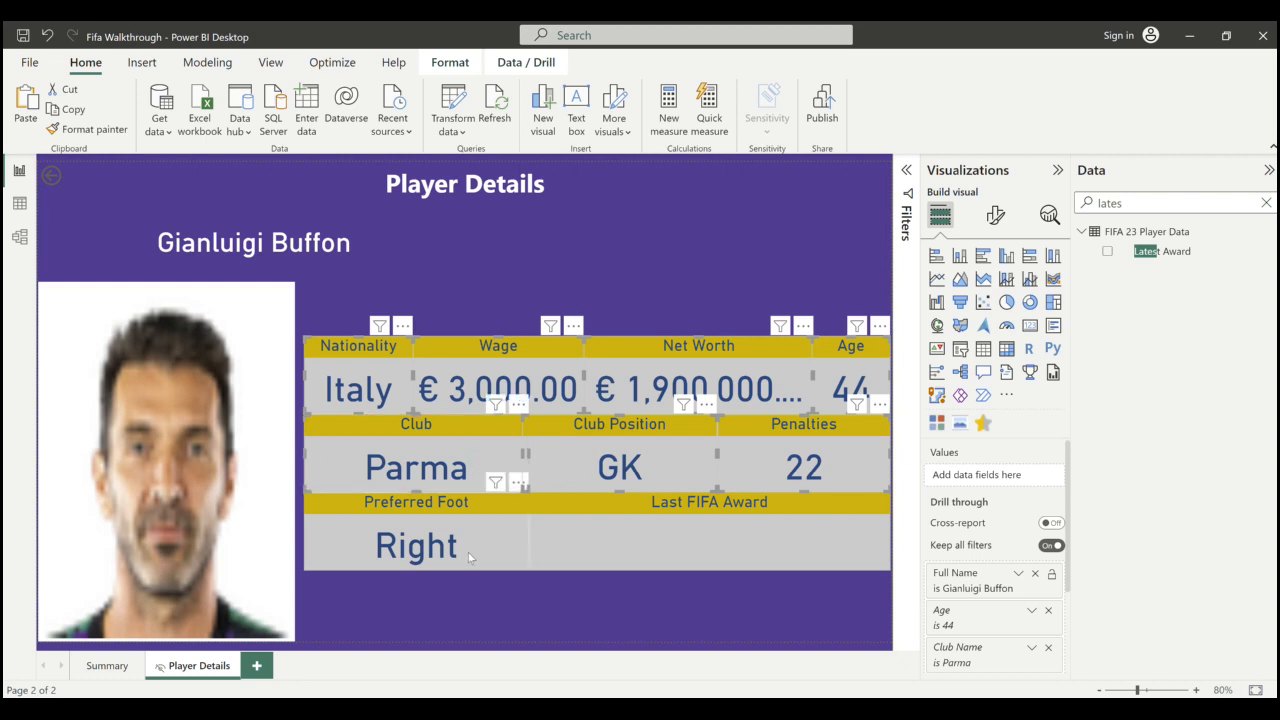
{"action": "left_click", "coordinate": [660, 535], "text": "ctrl"}
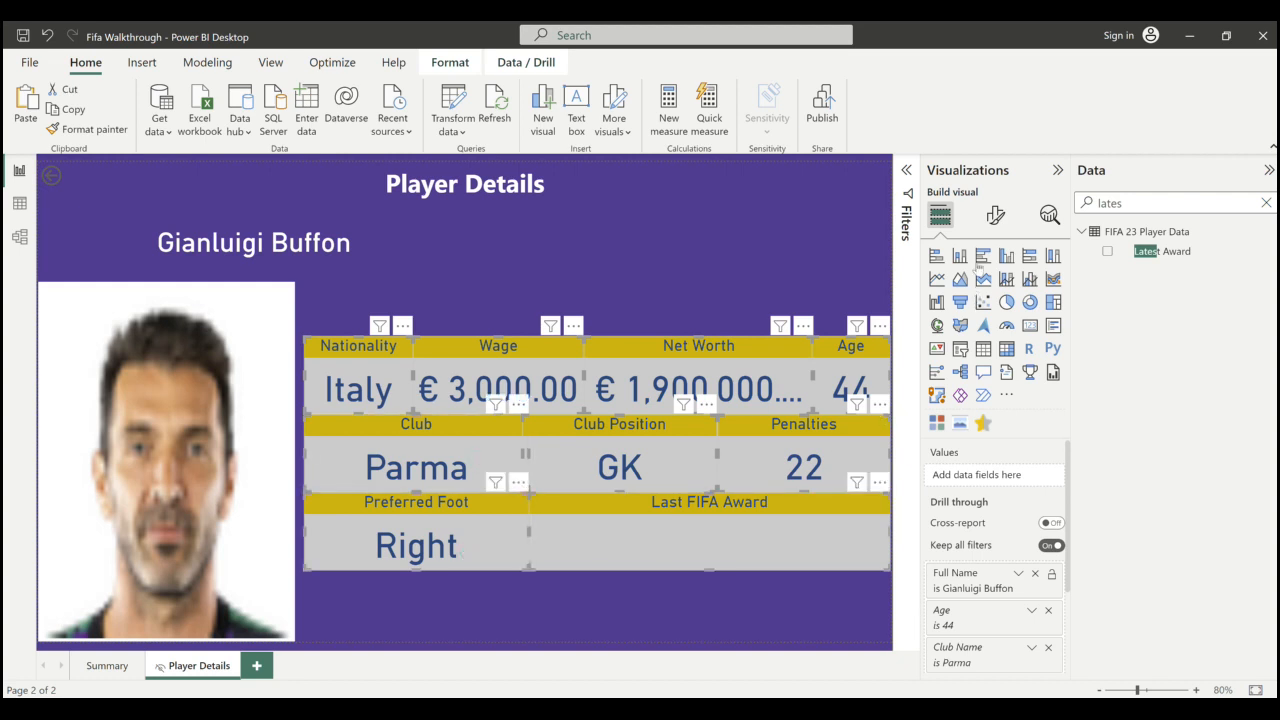
{"action": "left_click", "coordinate": [995, 216]}
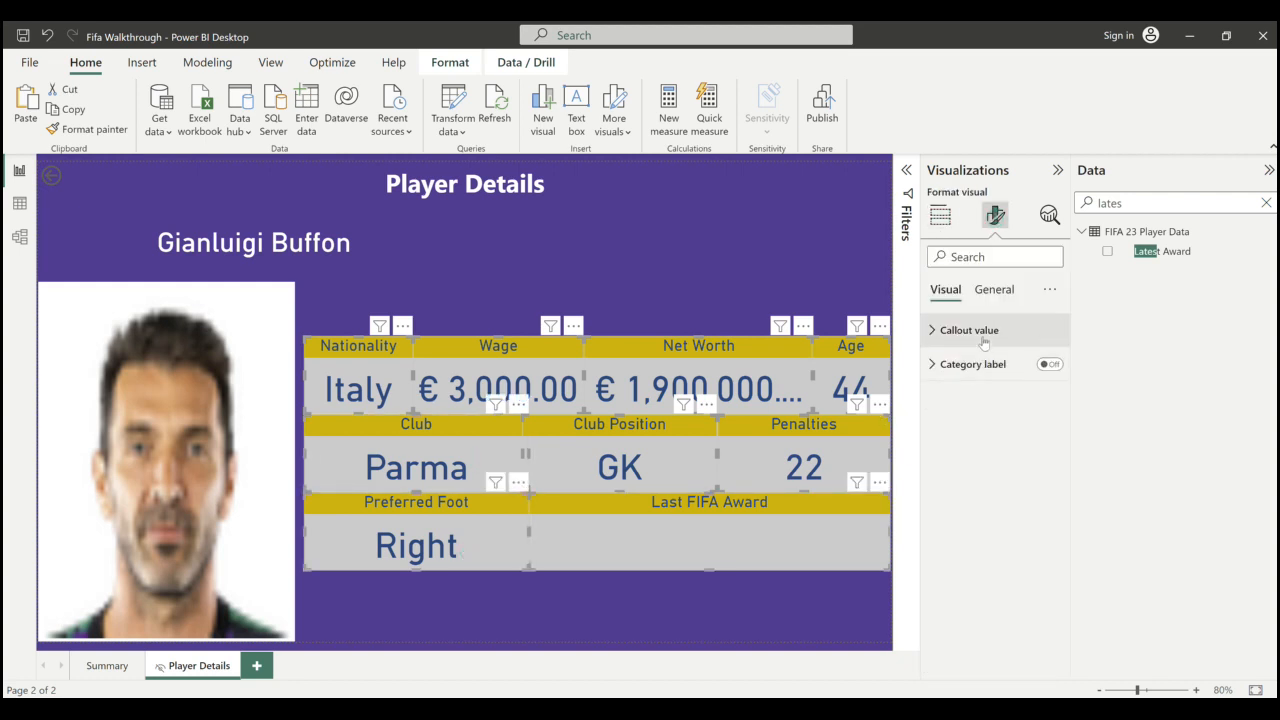
{"action": "left_click", "coordinate": [969, 330]}
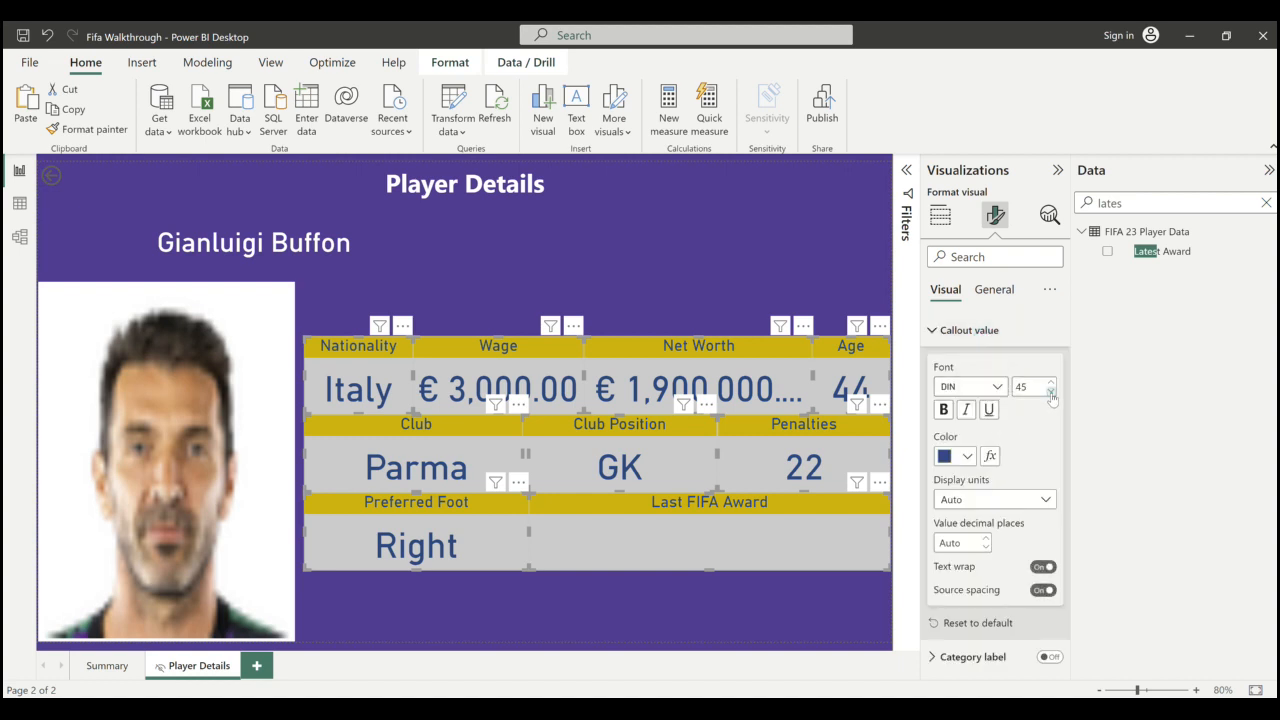
{"action": "left_click", "coordinate": [1051, 393]}
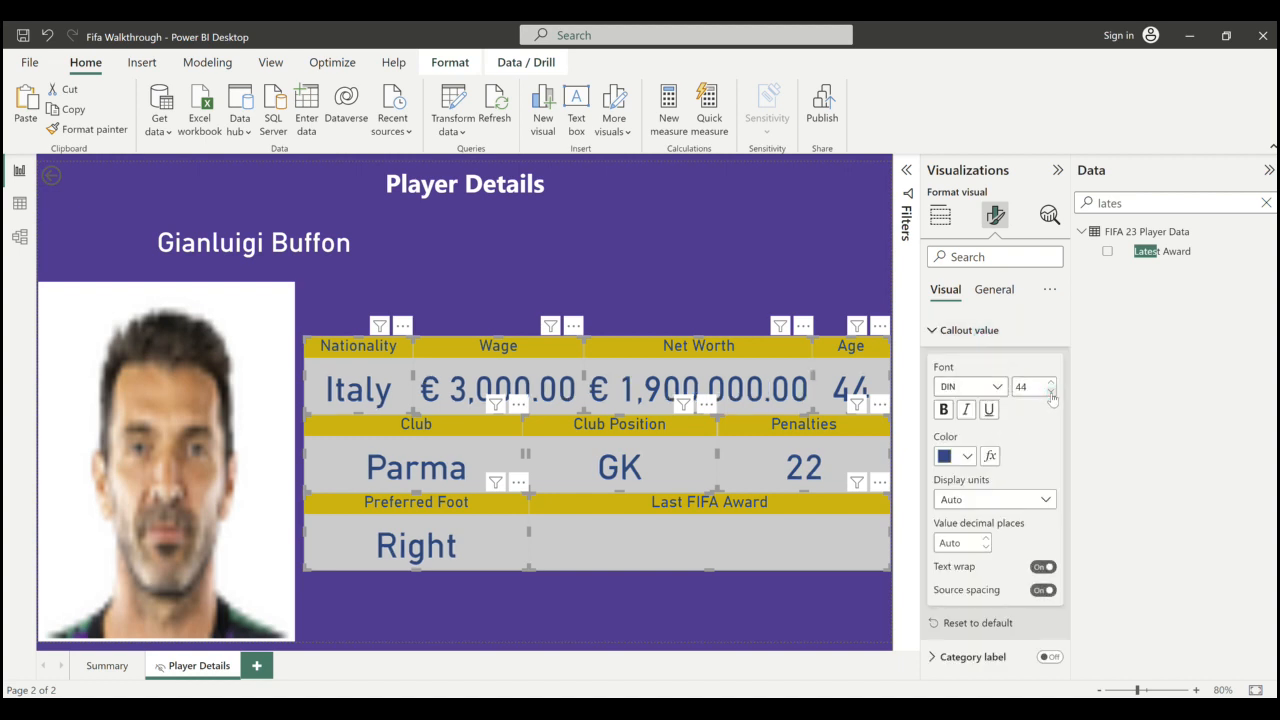
{"action": "left_click", "coordinate": [1051, 394]}
{"action": "left_click", "coordinate": [1051, 394]}
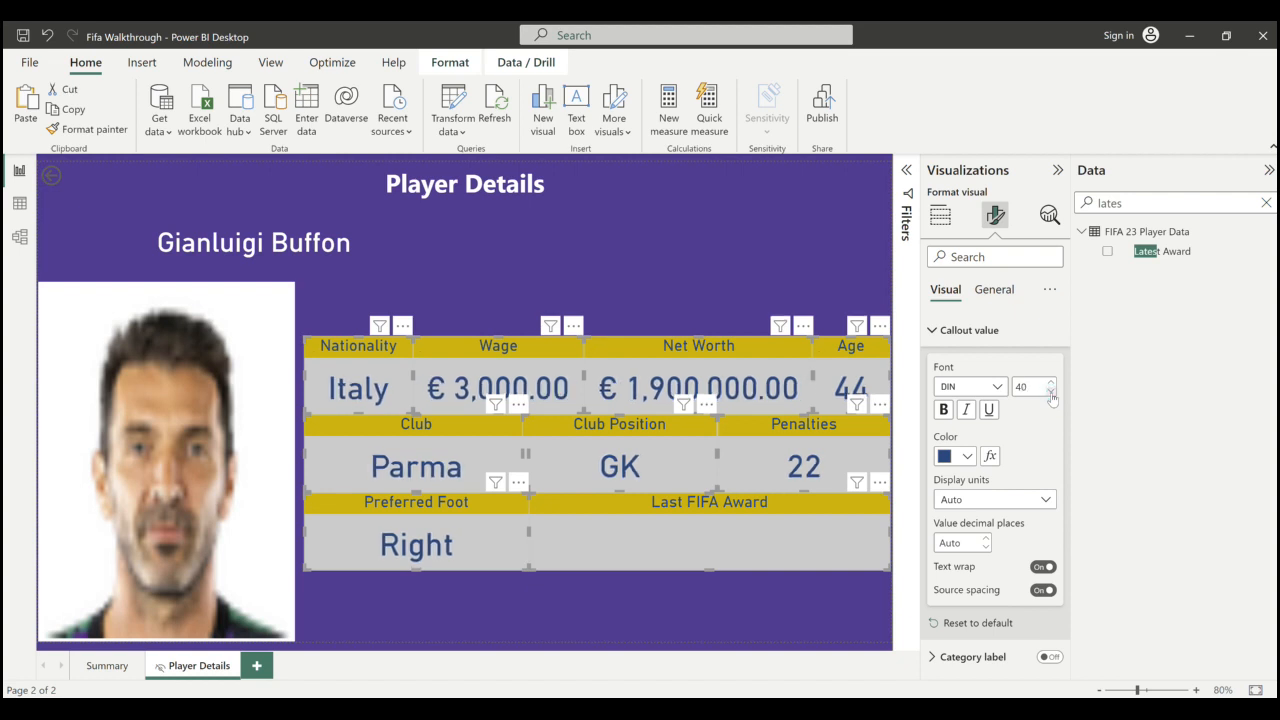
{"action": "left_click", "coordinate": [755, 270]}
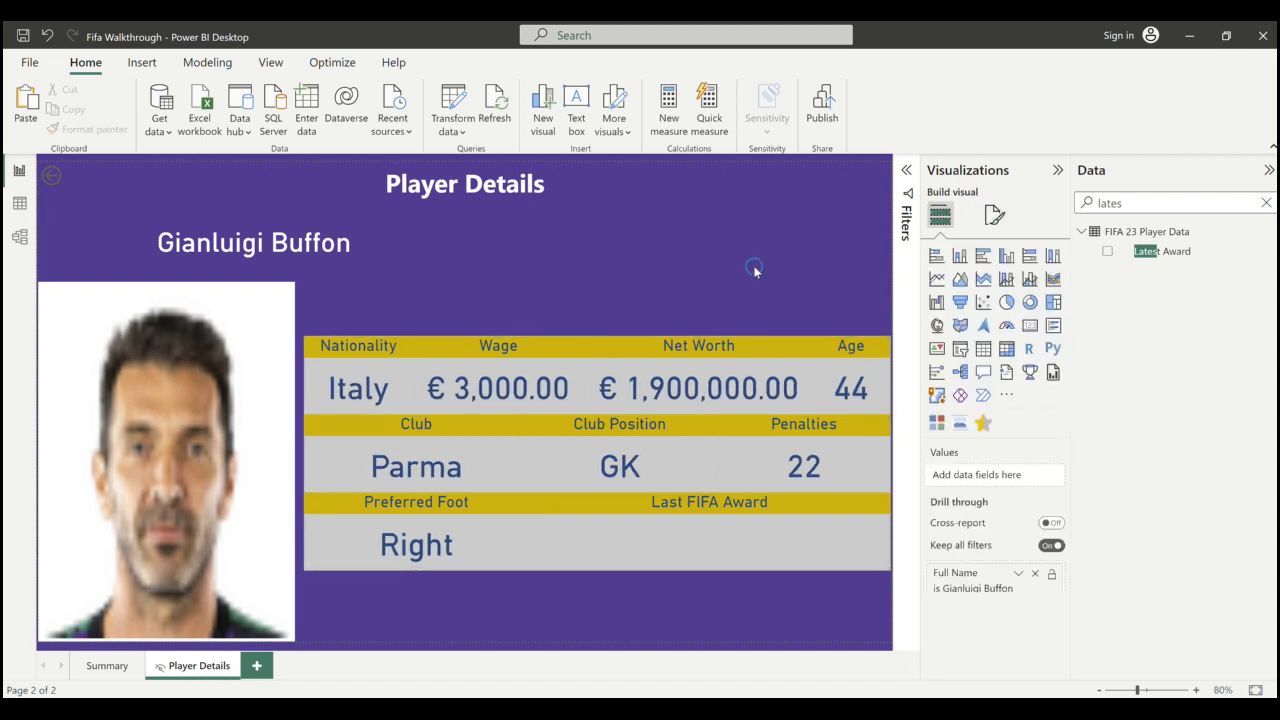
- Nudge the whole detail card group slightly left toward the player image, leaving a small margin at the page's right edge
{"action": "left_click", "coordinate": [605, 340]}
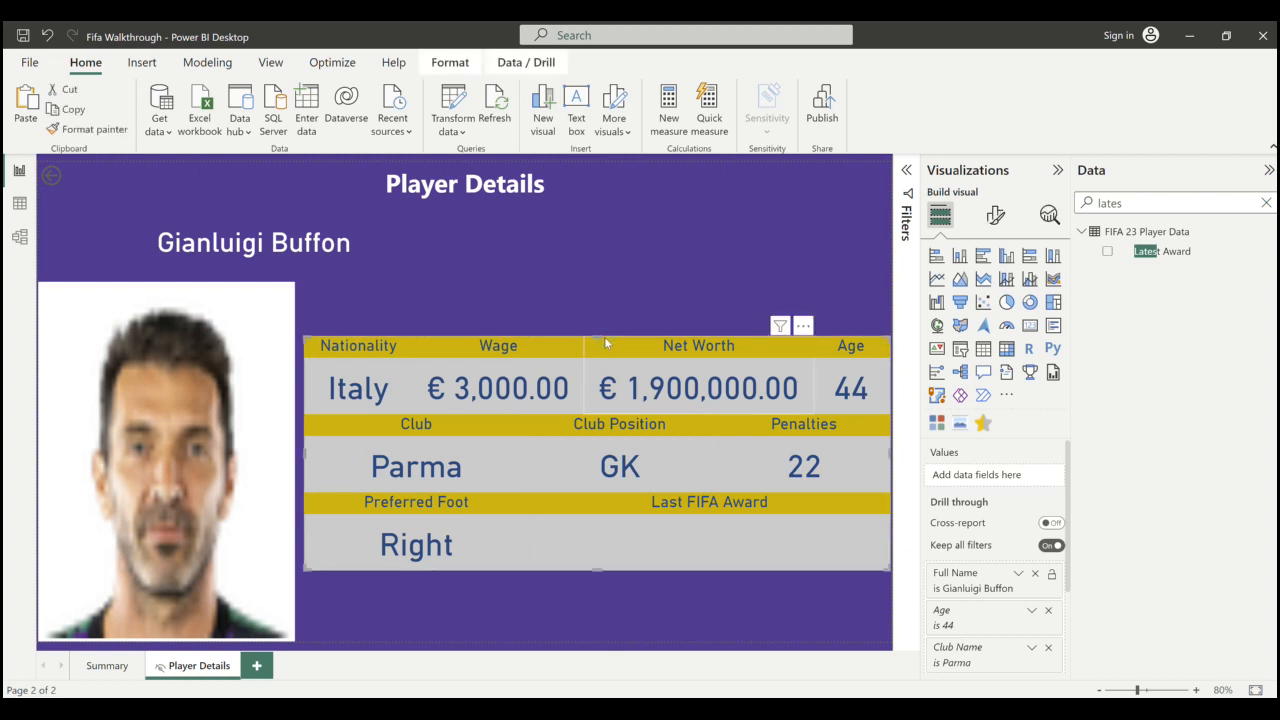
{"action": "key", "text": "Left"}
{"action": "key", "text": "Left"}
{"action": "key", "text": "Left"}
{"action": "key", "text": "Left"}
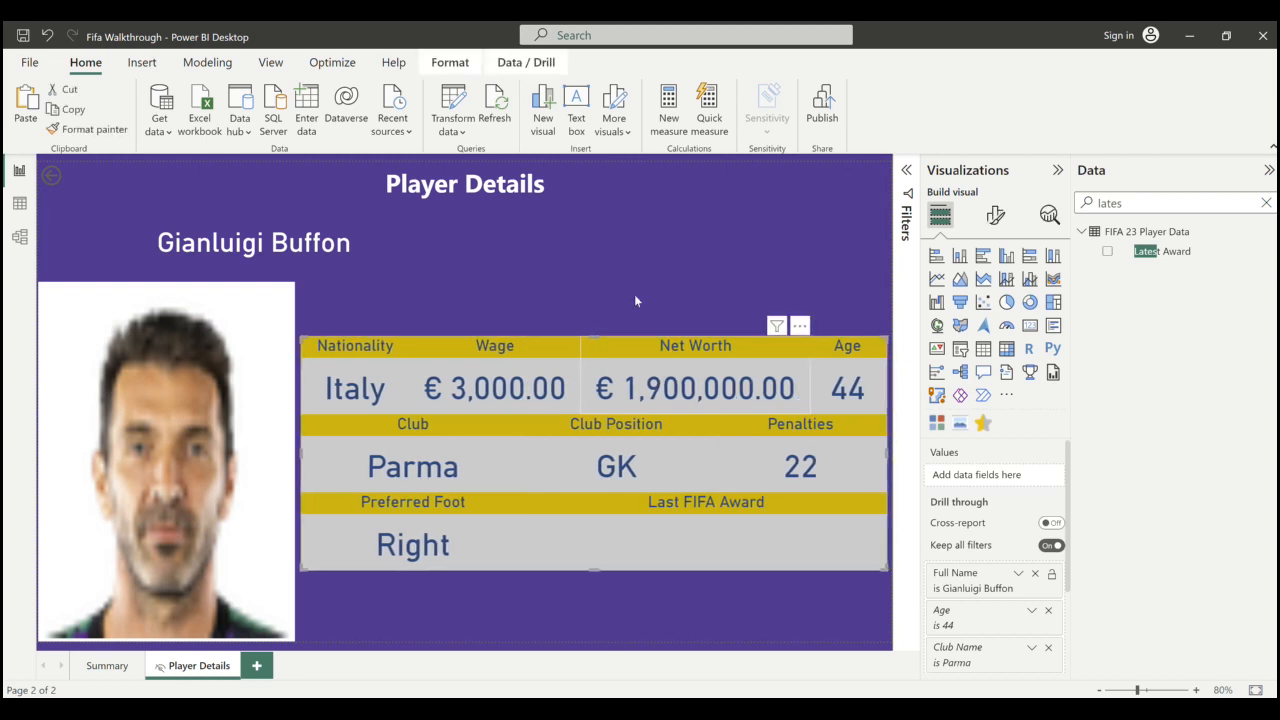
{"action": "left_click", "coordinate": [659, 262]}
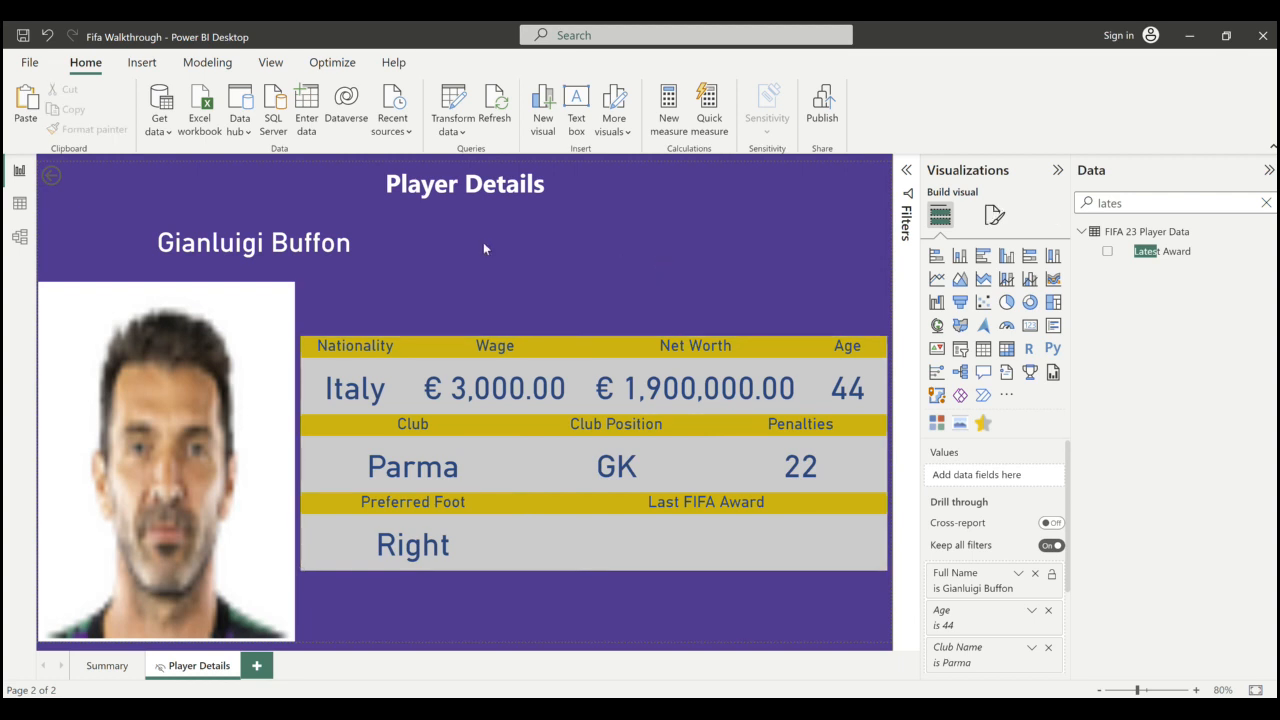
- Make the page's back button taller so its arrow is larger, and set the icon's line color to white
{"action": "left_click", "coordinate": [60, 183]}
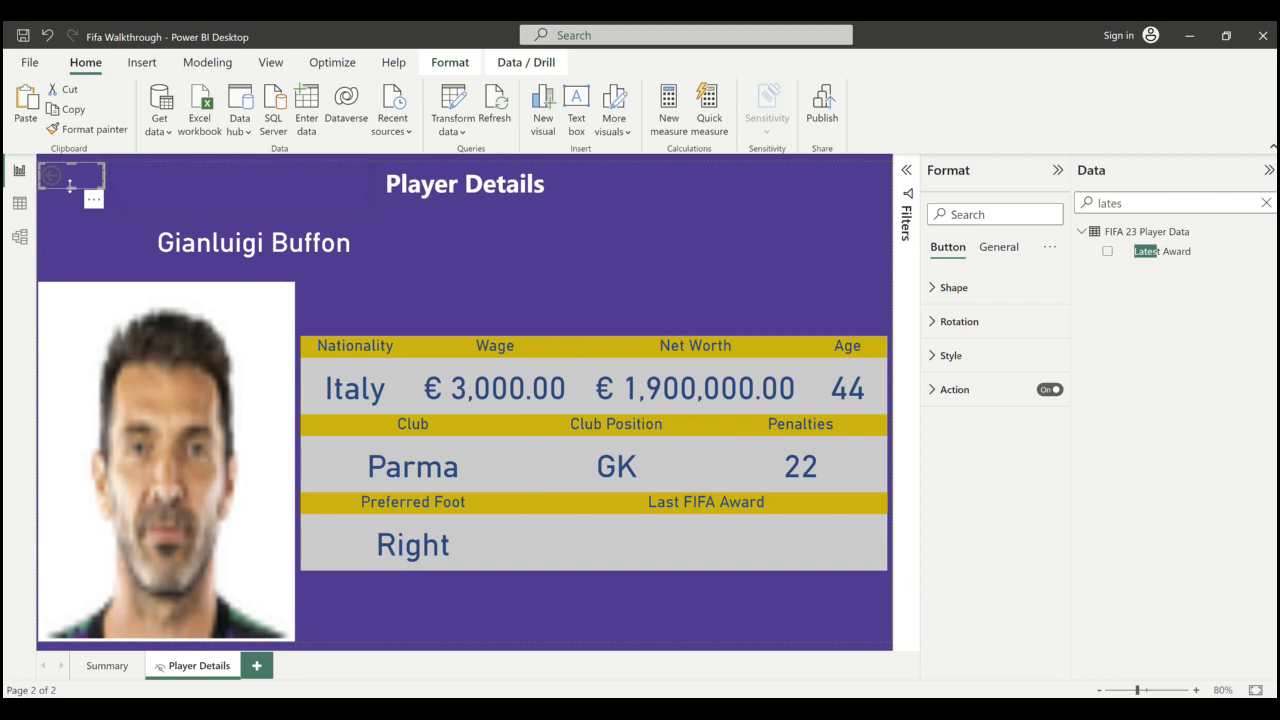
{"action": "left_click_drag", "start_coordinate": [70, 186], "coordinate": [73, 208]}
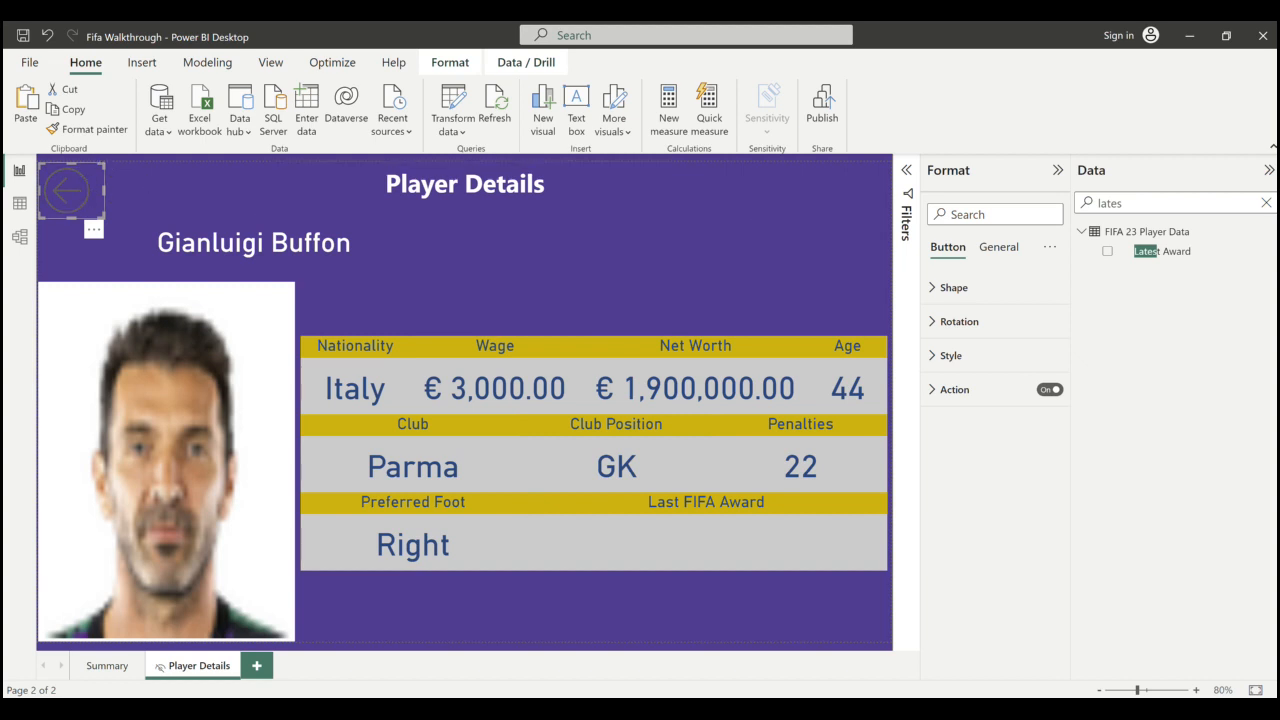
{"action": "left_click", "coordinate": [954, 288]}
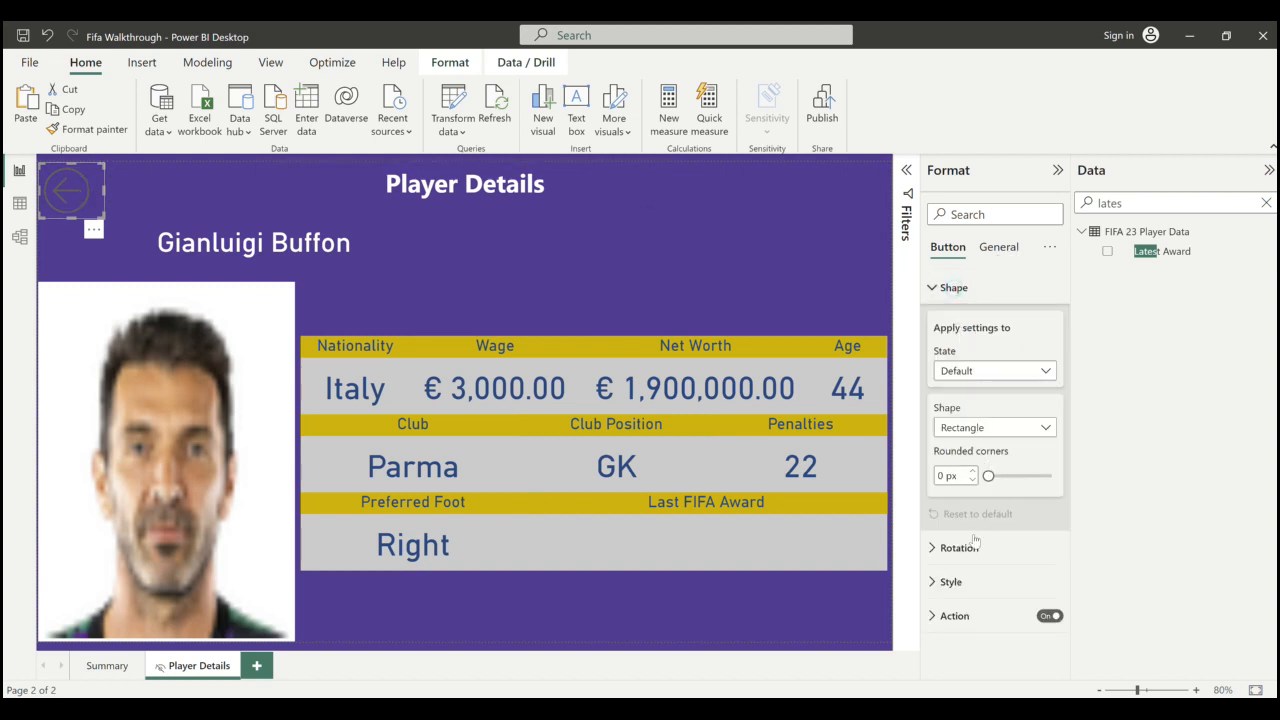
{"action": "left_click", "coordinate": [951, 582]}
{"action": "scroll", "coordinate": [960, 583], "scroll_direction": "down", "scroll_amount": 5}
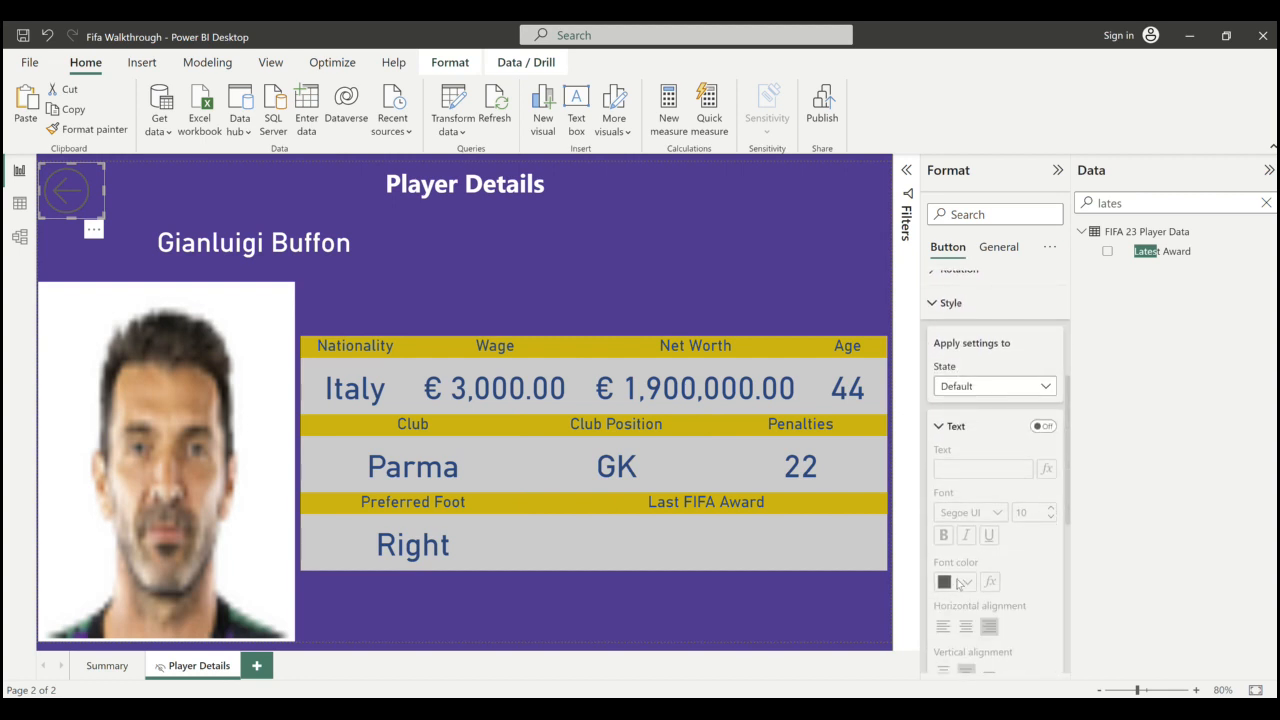
{"action": "scroll", "coordinate": [960, 583], "scroll_direction": "down", "scroll_amount": 5}
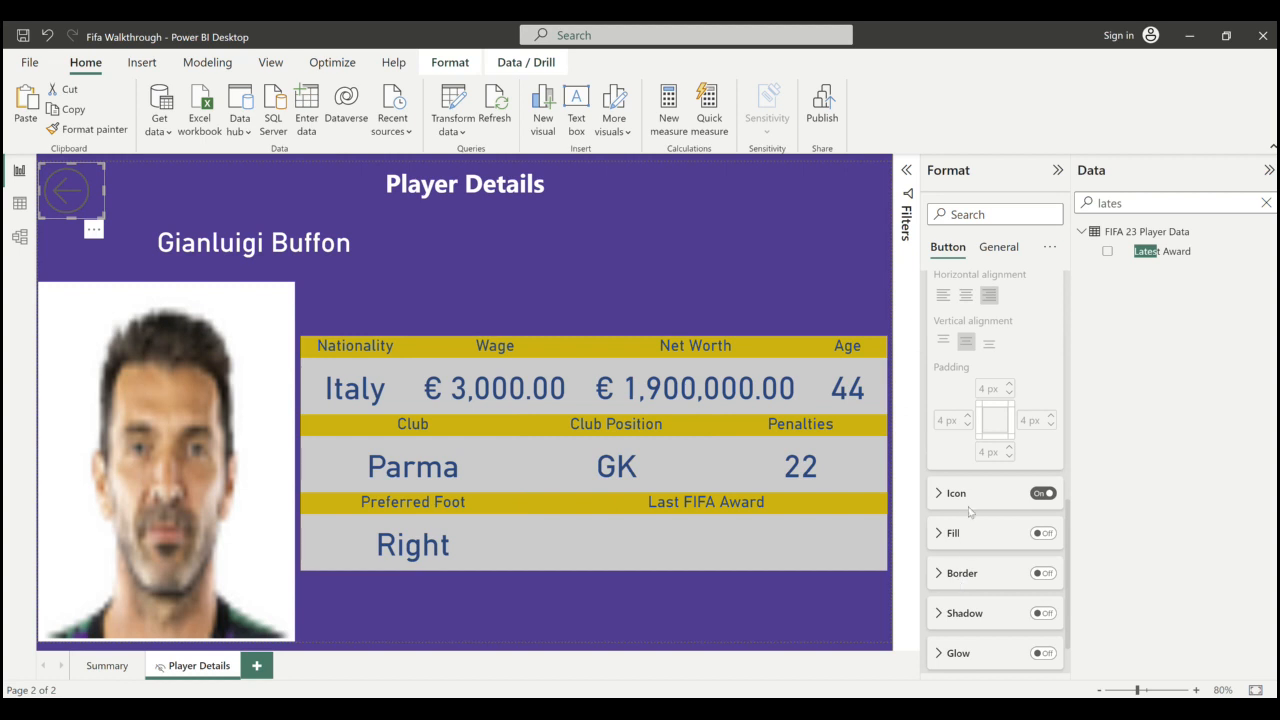
{"action": "left_click", "coordinate": [969, 505]}
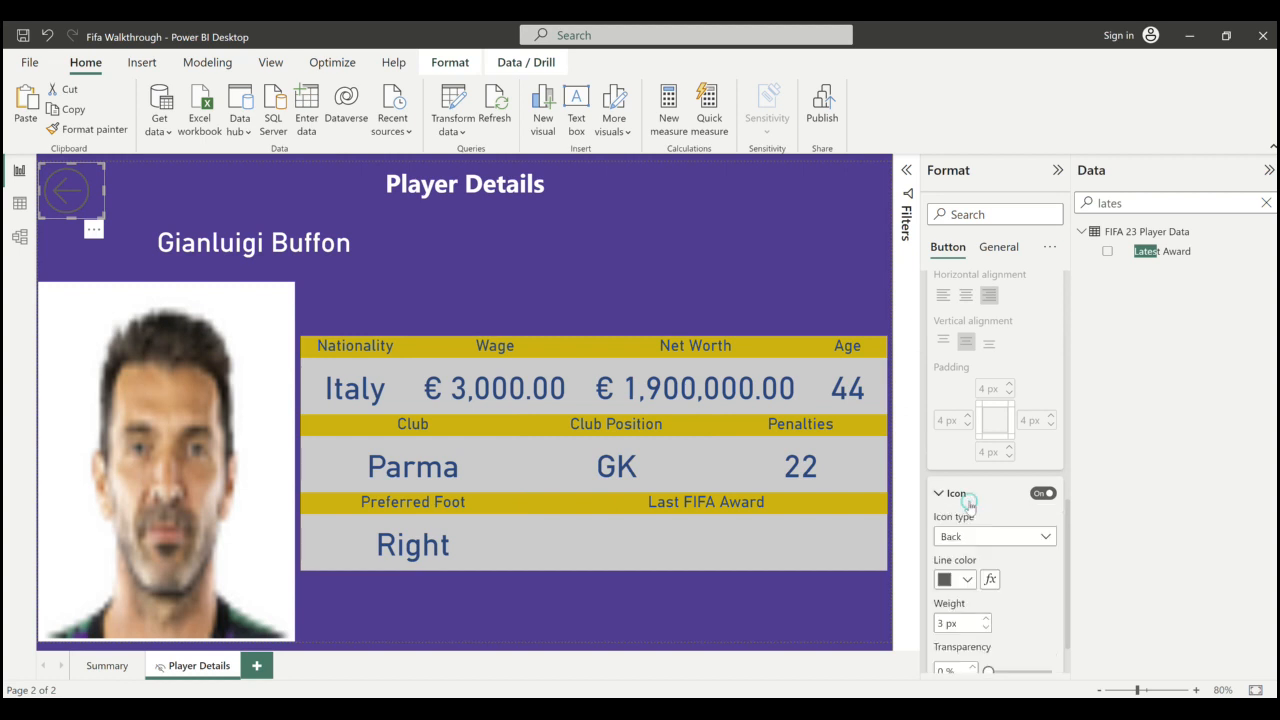
{"action": "scroll", "coordinate": [969, 507], "scroll_direction": "down", "scroll_amount": 1}
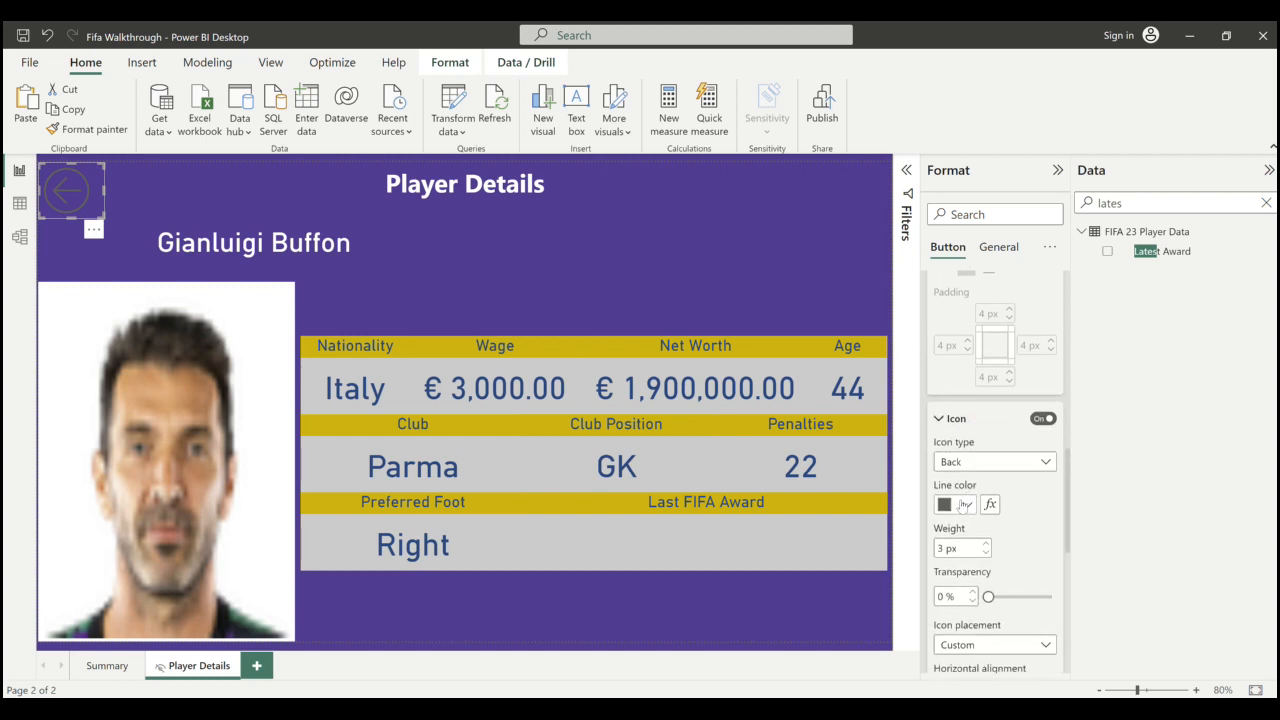
{"action": "left_click", "coordinate": [965, 505]}
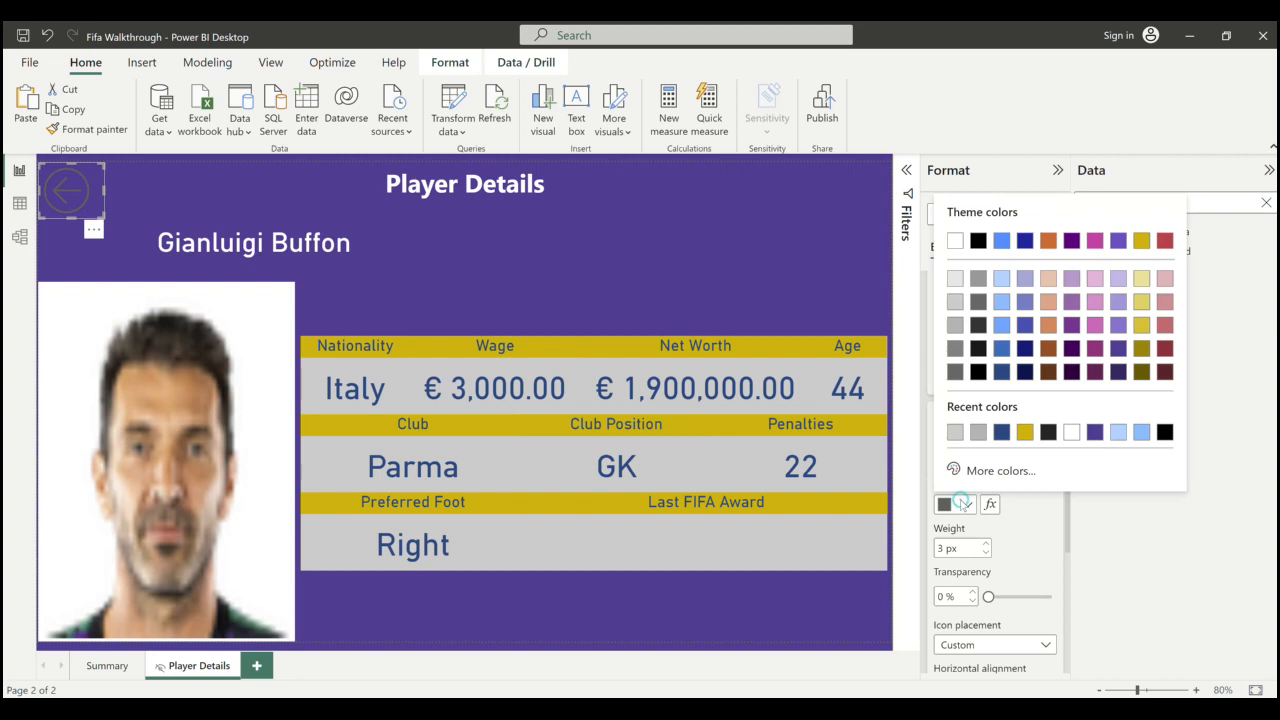
{"action": "left_click", "coordinate": [1074, 431]}
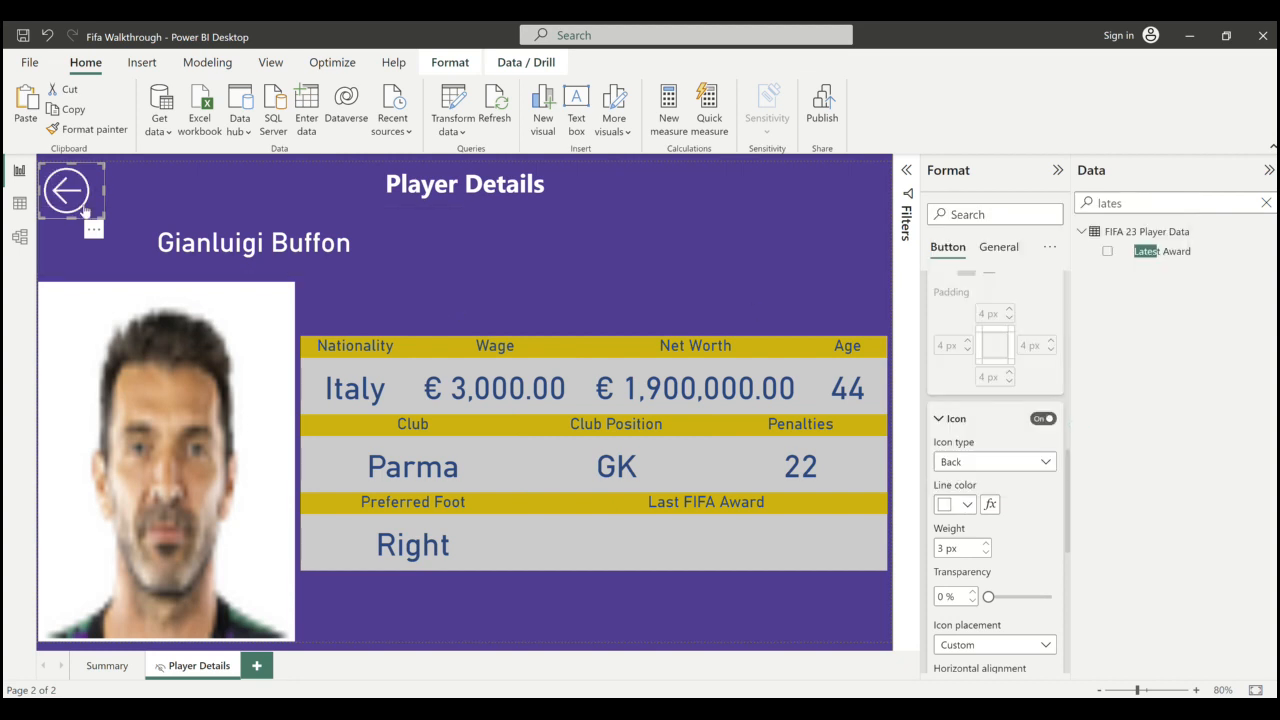
{"action": "left_click", "coordinate": [695, 271]}
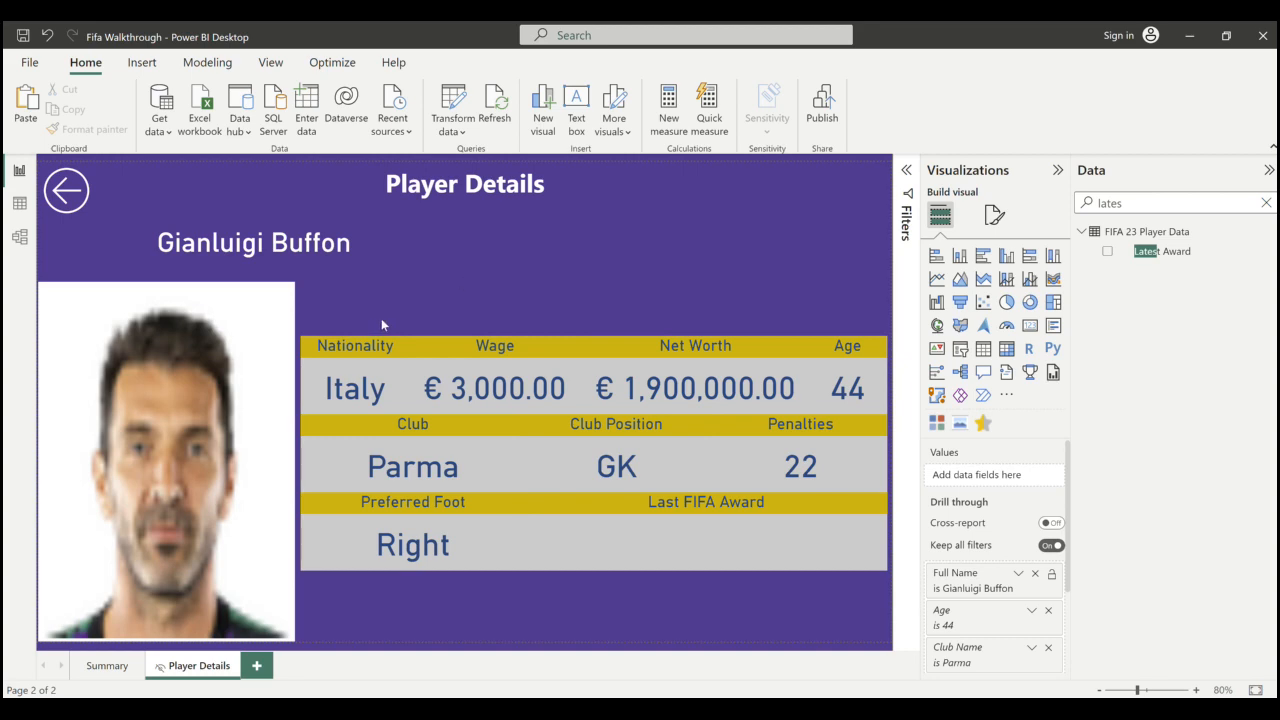
- Go to the Summary page and filter the Player slicer to C. Ronaldo dos Santos Aveiro, searching for "ronal"
{"action": "left_click", "coordinate": [107, 666]}
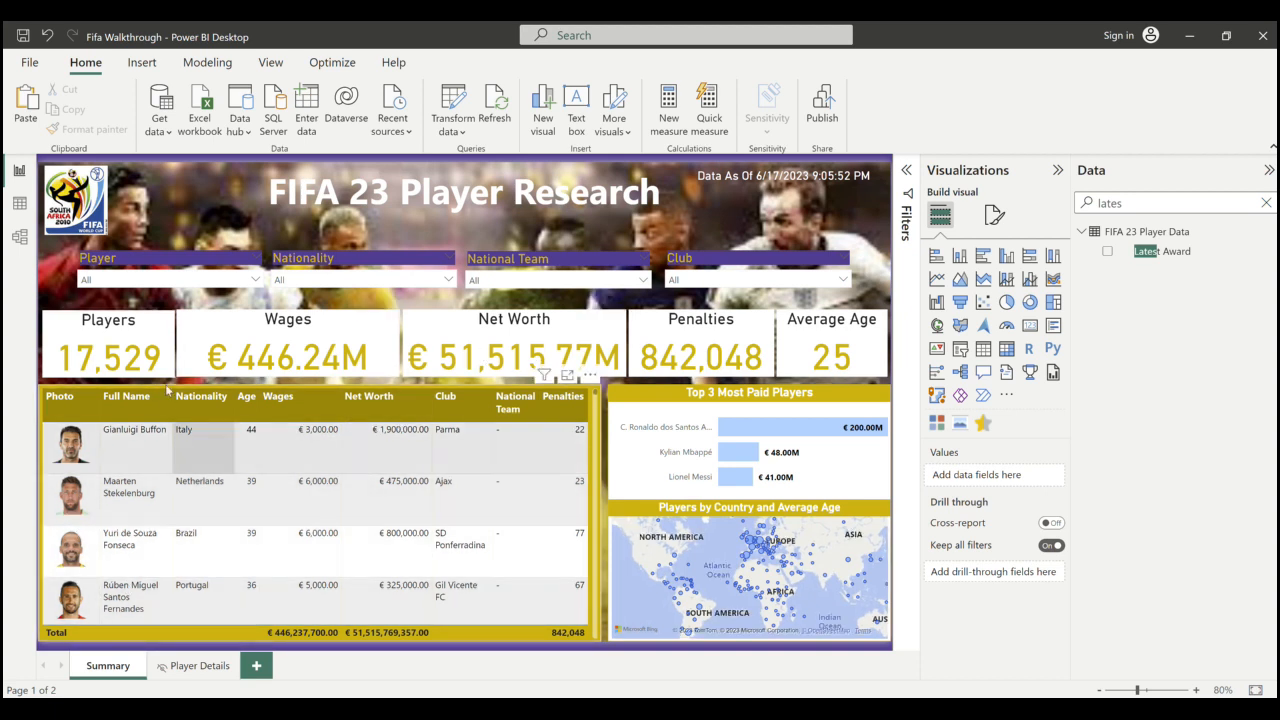
{"action": "left_click", "coordinate": [140, 284]}
{"action": "left_click", "coordinate": [138, 295]}
{"action": "type", "text": "r"}
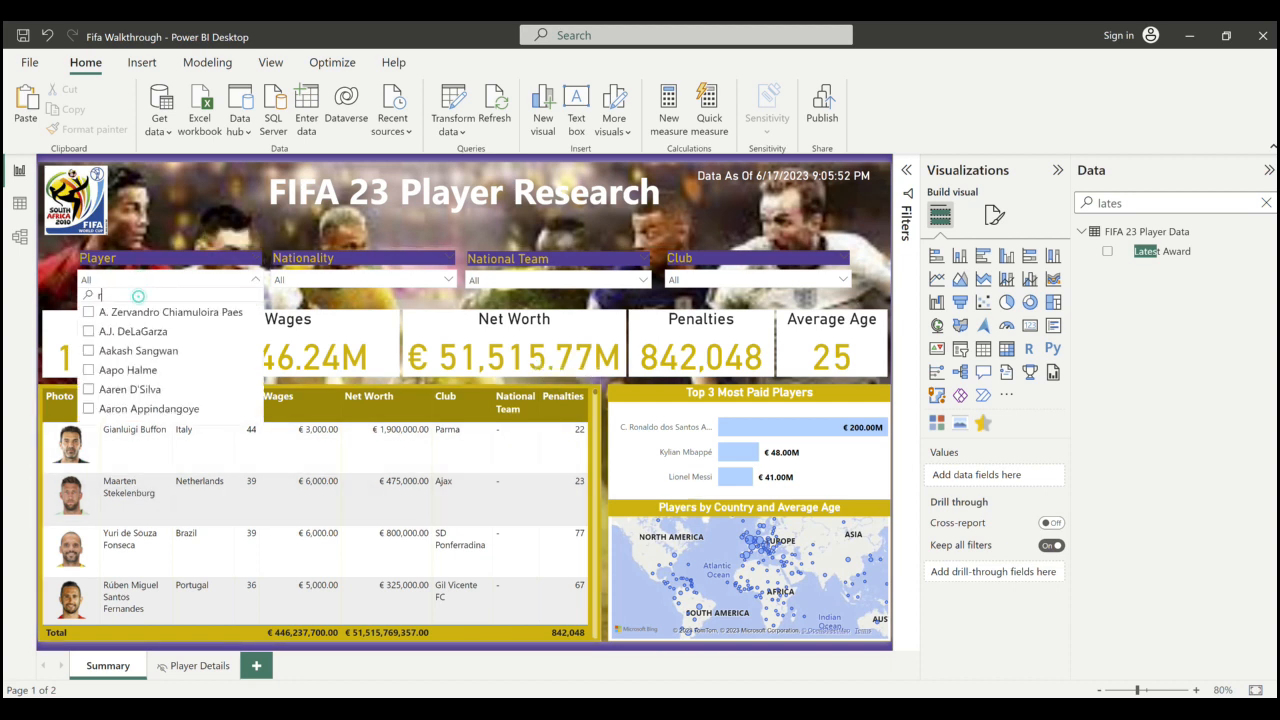
{"action": "type", "text": "onal"}
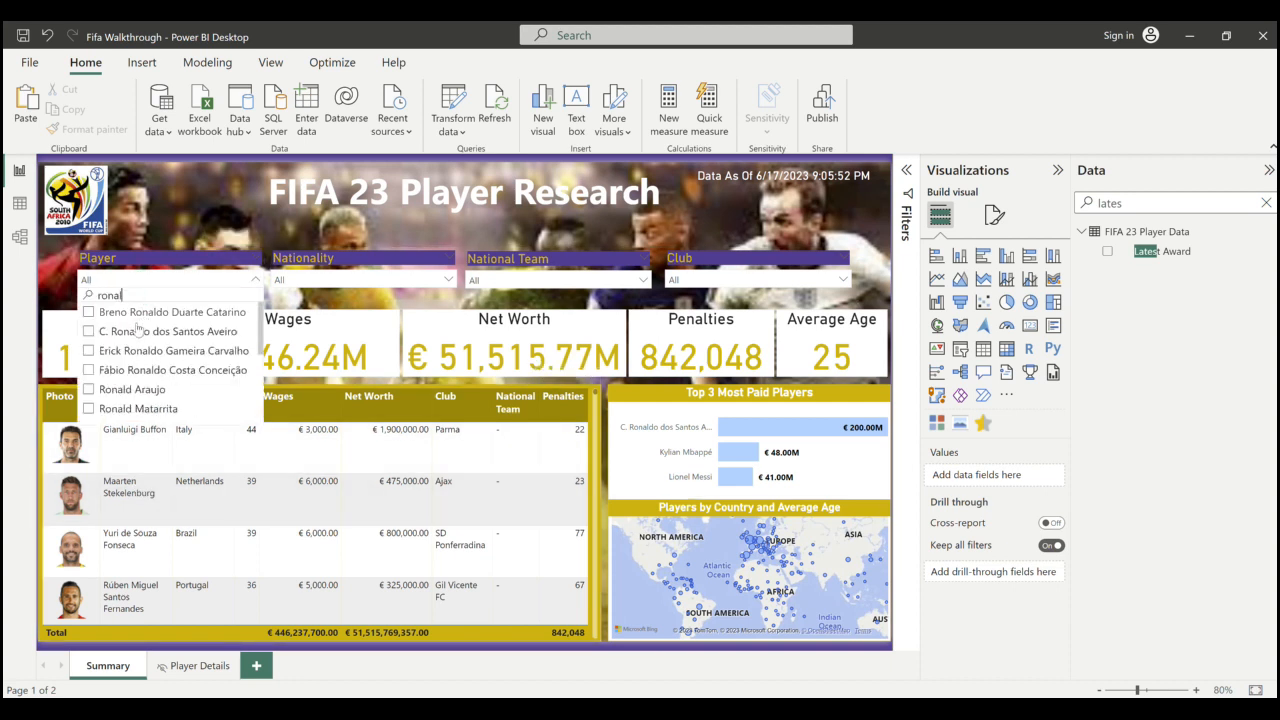
{"action": "left_click", "coordinate": [90, 334]}
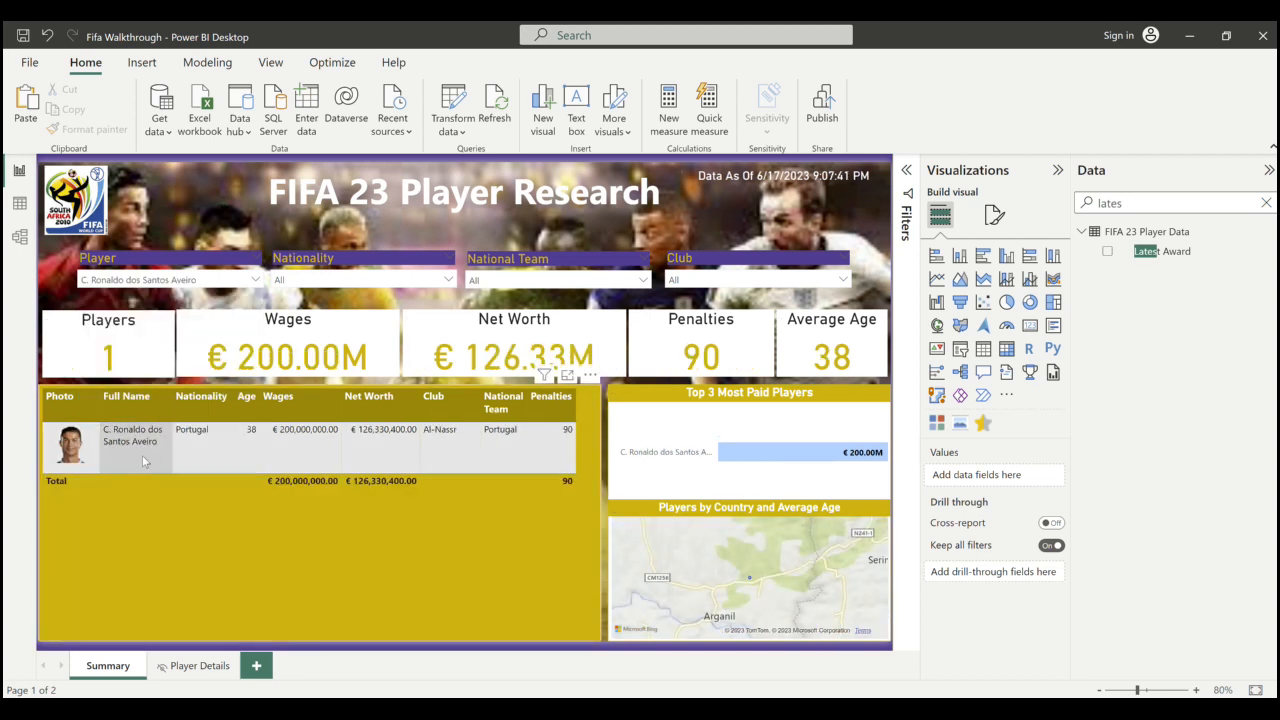
- Drill through from C. Ronaldo dos Santos Aveiro's row in the player table to the Player Details page
{"action": "right_click", "coordinate": [143, 462]}
{"action": "mouse_move", "coordinate": [195, 526]}
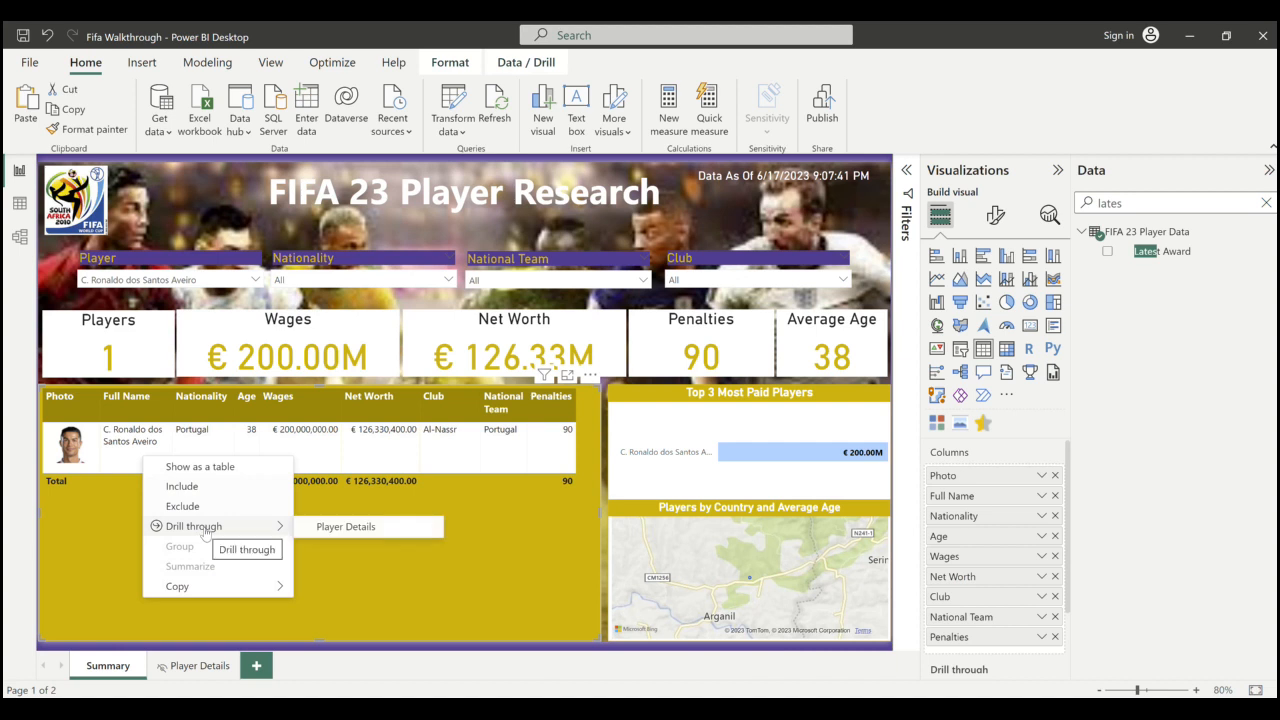
{"action": "left_click", "coordinate": [332, 528]}
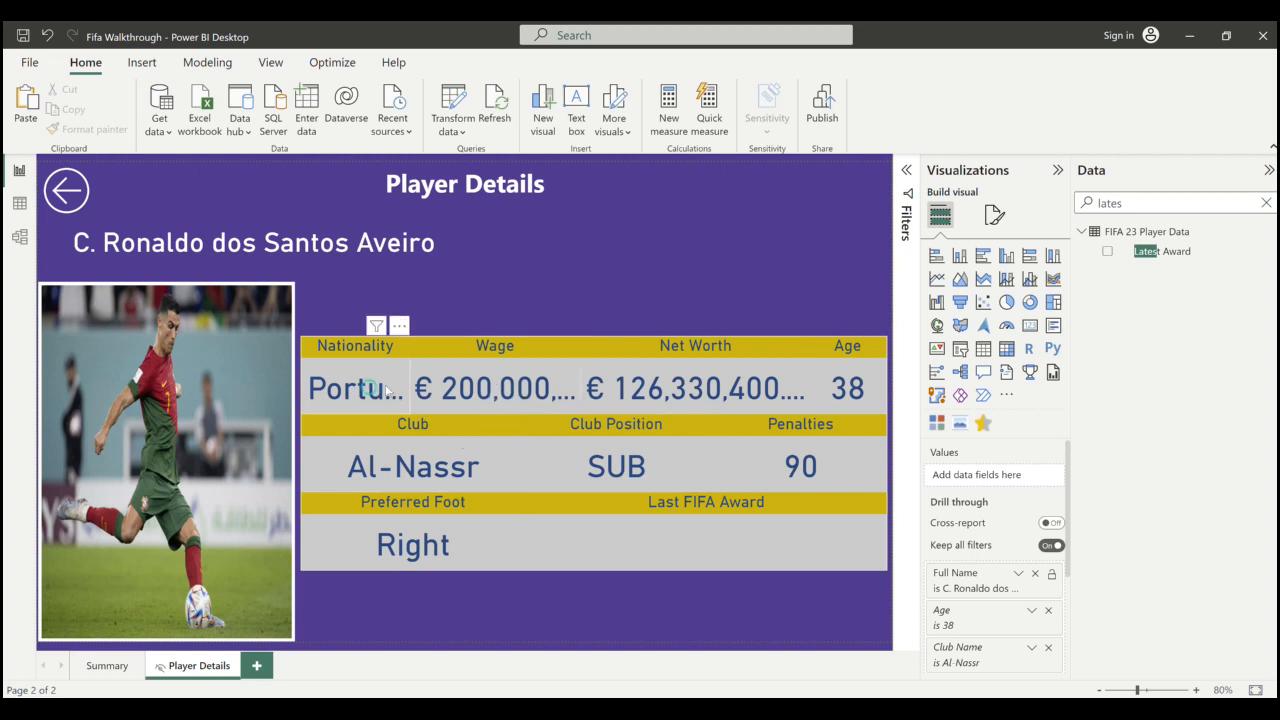
- Set the callout value font size to 28 on all nine player detail cards, from Nationality through Last FIFA Award
{"action": "left_click", "coordinate": [372, 392]}
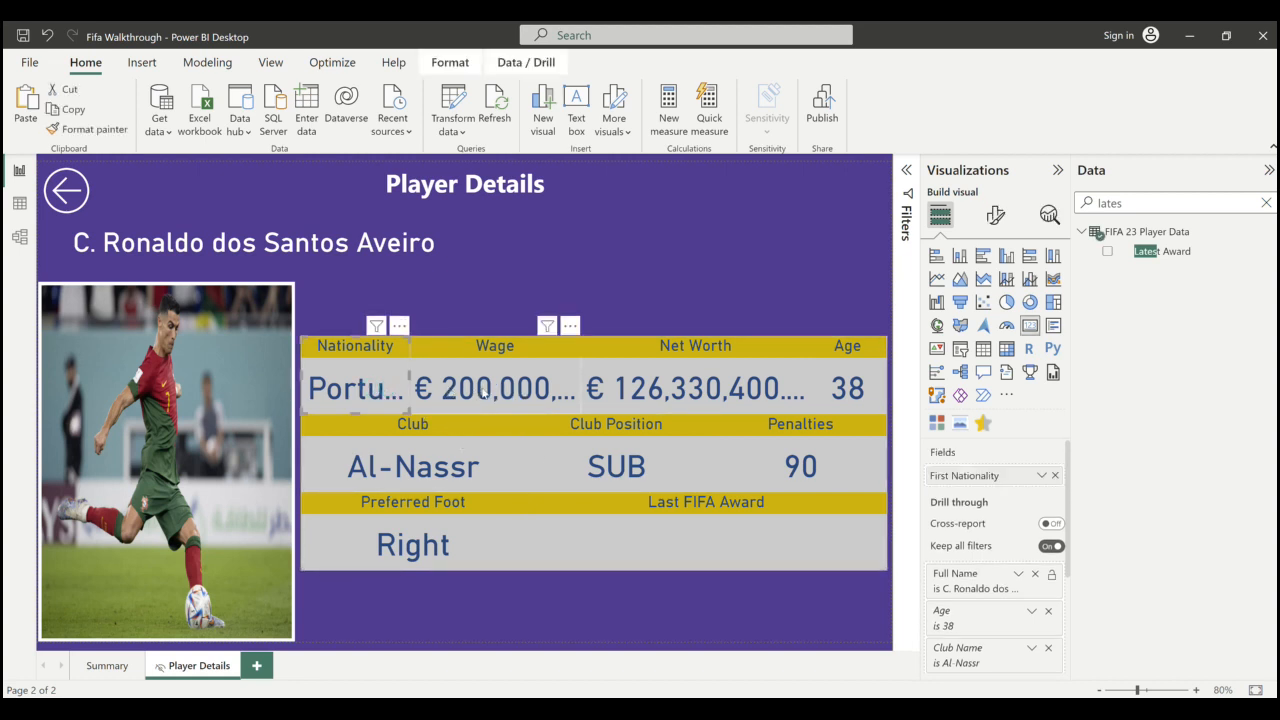
{"action": "left_click", "coordinate": [483, 393], "text": "ctrl"}
{"action": "left_click", "coordinate": [617, 368], "text": "ctrl"}
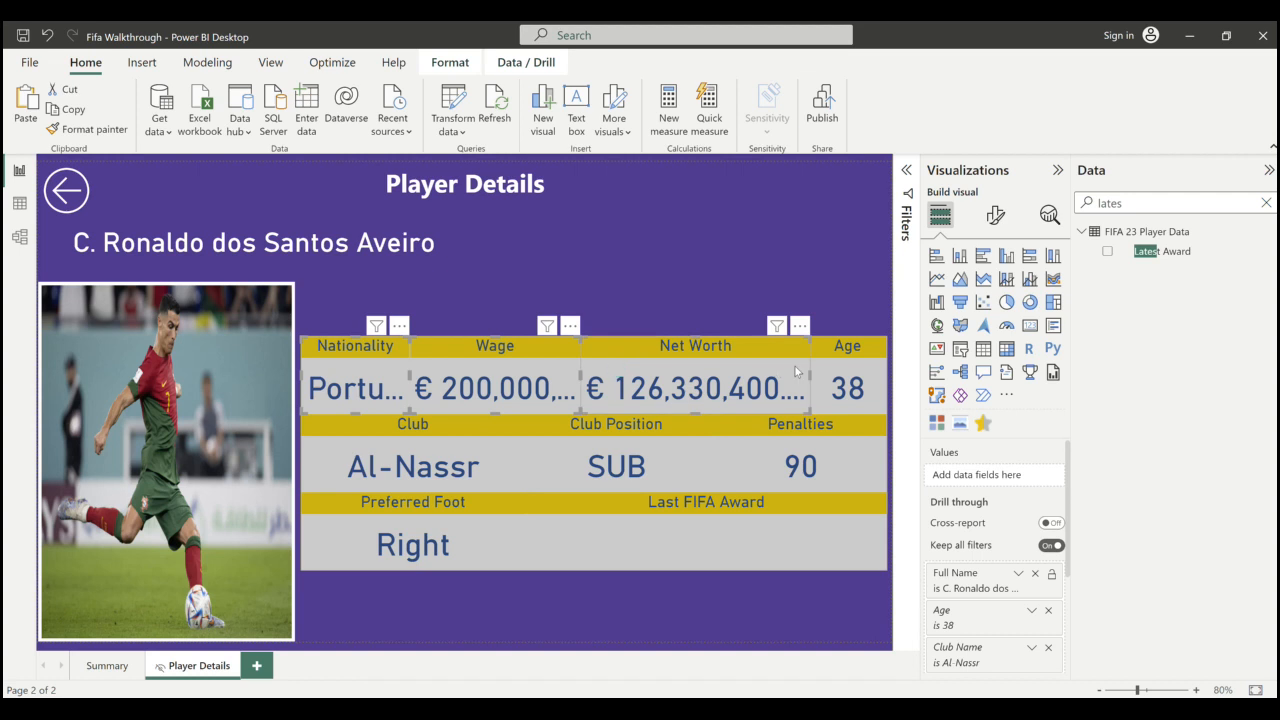
{"action": "left_click", "coordinate": [833, 371], "text": "ctrl"}
{"action": "left_click", "coordinate": [744, 451], "text": "ctrl"}
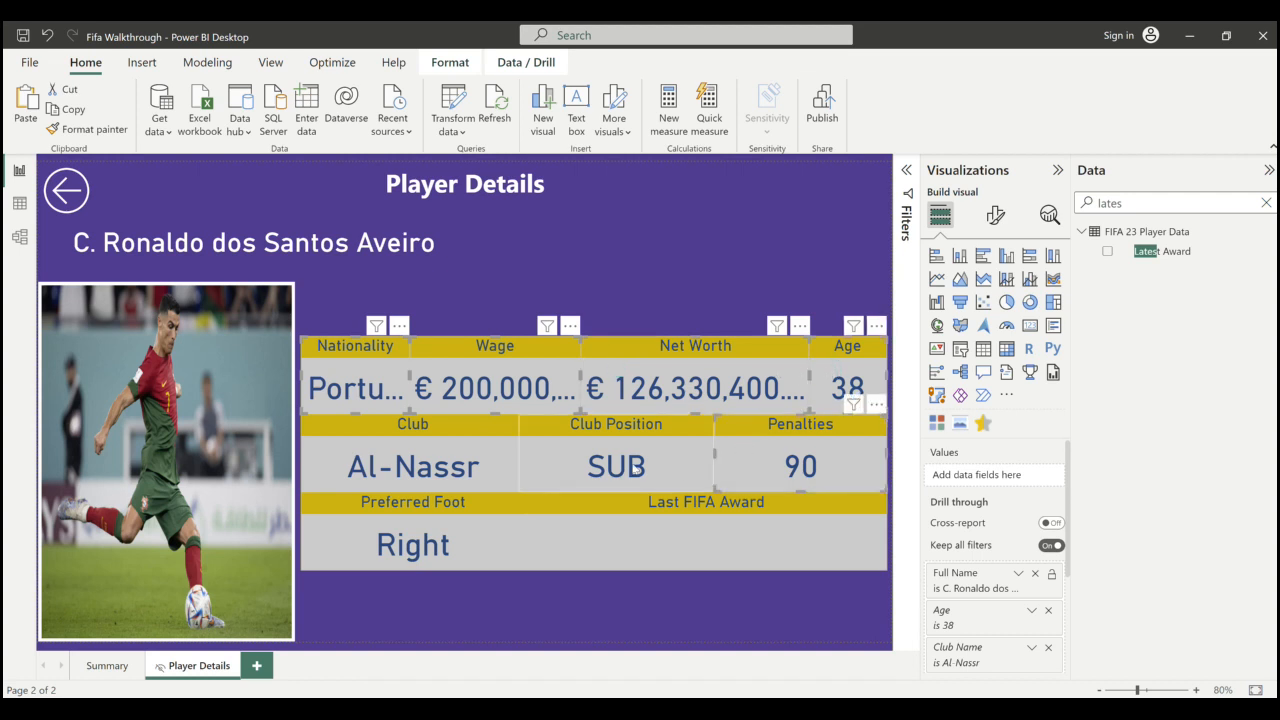
{"action": "left_click", "coordinate": [633, 467], "text": "ctrl"}
{"action": "left_click", "coordinate": [481, 468], "text": "ctrl"}
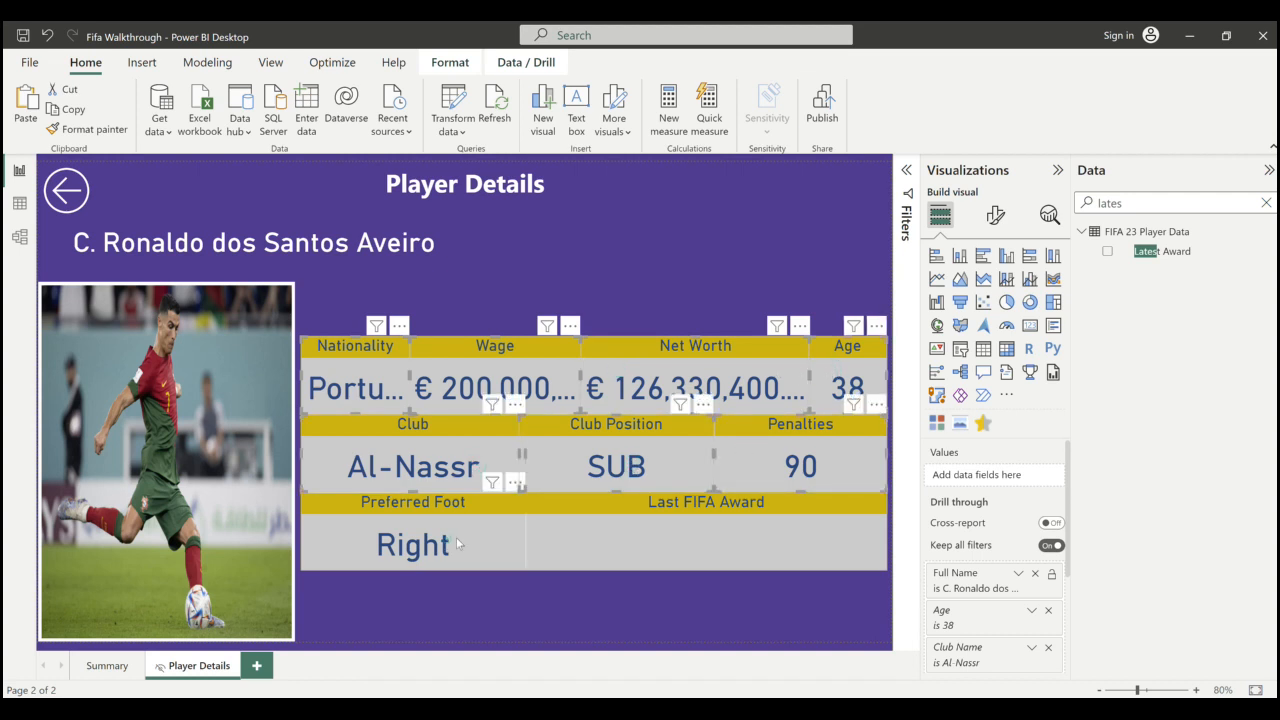
{"action": "left_click", "coordinate": [450, 543], "text": "ctrl"}
{"action": "left_click", "coordinate": [588, 543], "text": "ctrl"}
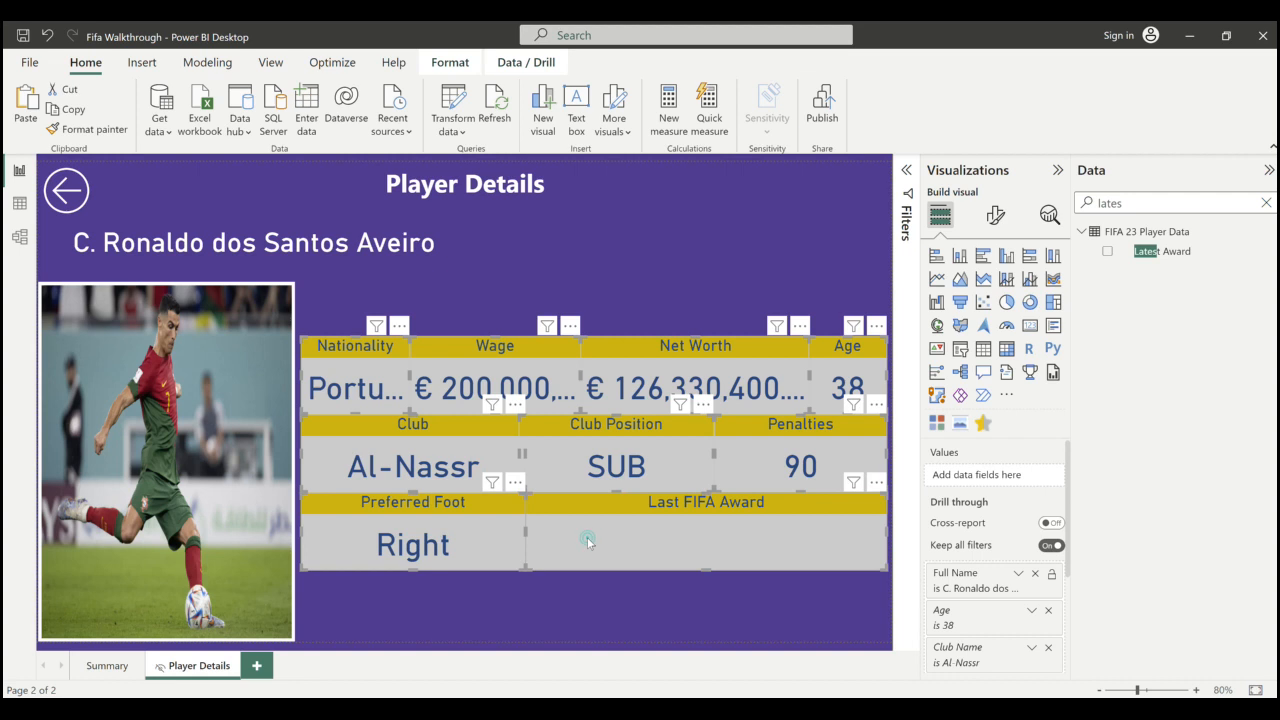
{"action": "left_click", "coordinate": [996, 217]}
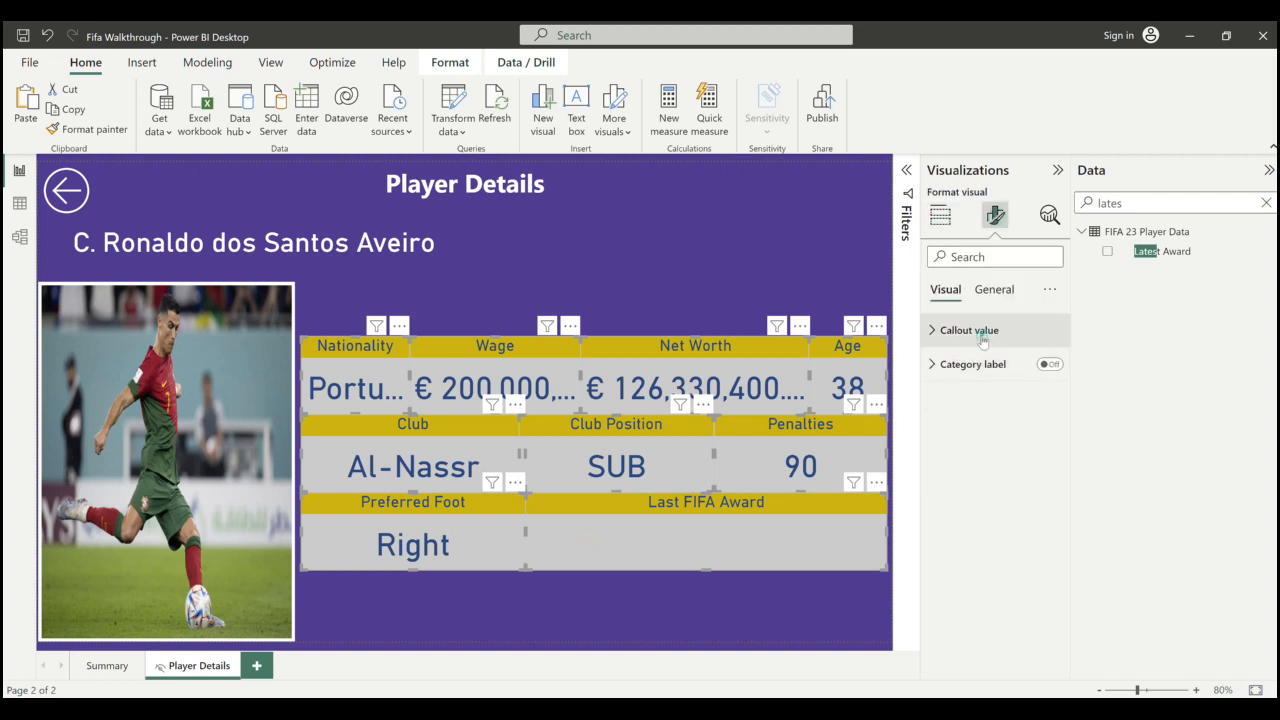
{"action": "left_click", "coordinate": [969, 330]}
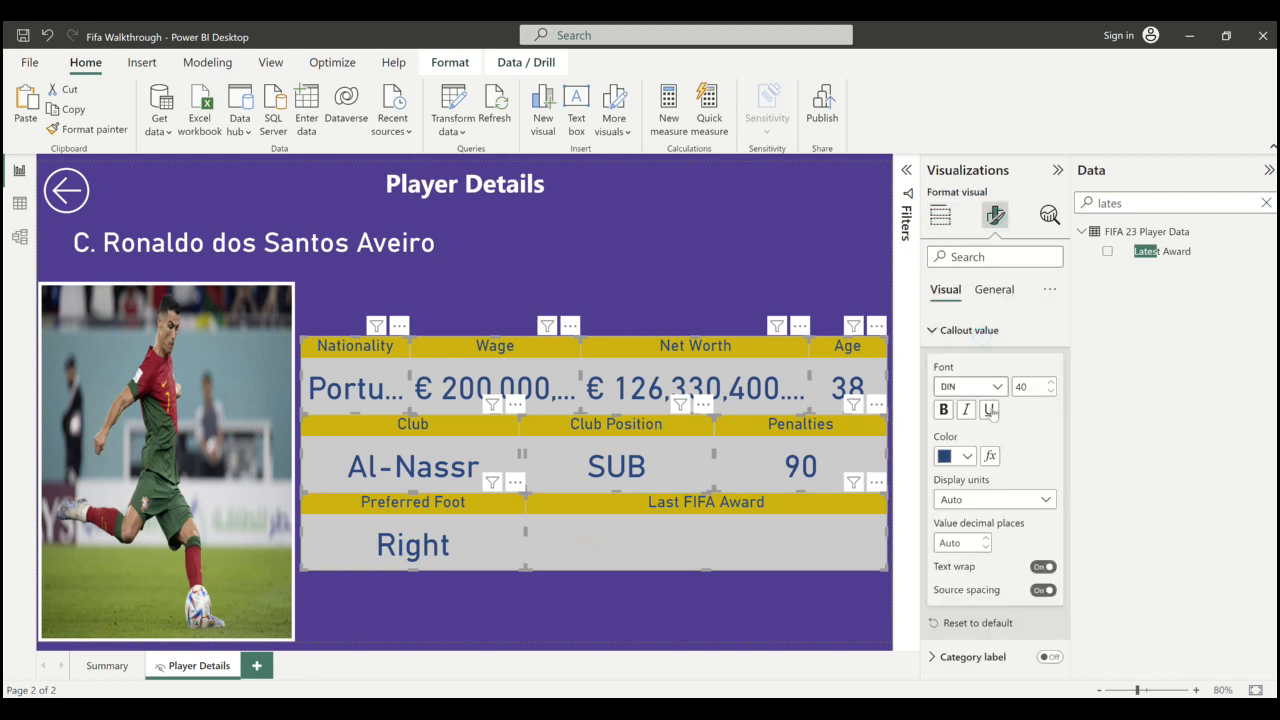
{"action": "left_click", "coordinate": [1051, 391]}
{"action": "left_click", "coordinate": [1051, 391]}
{"action": "left_click", "coordinate": [1051, 391]}
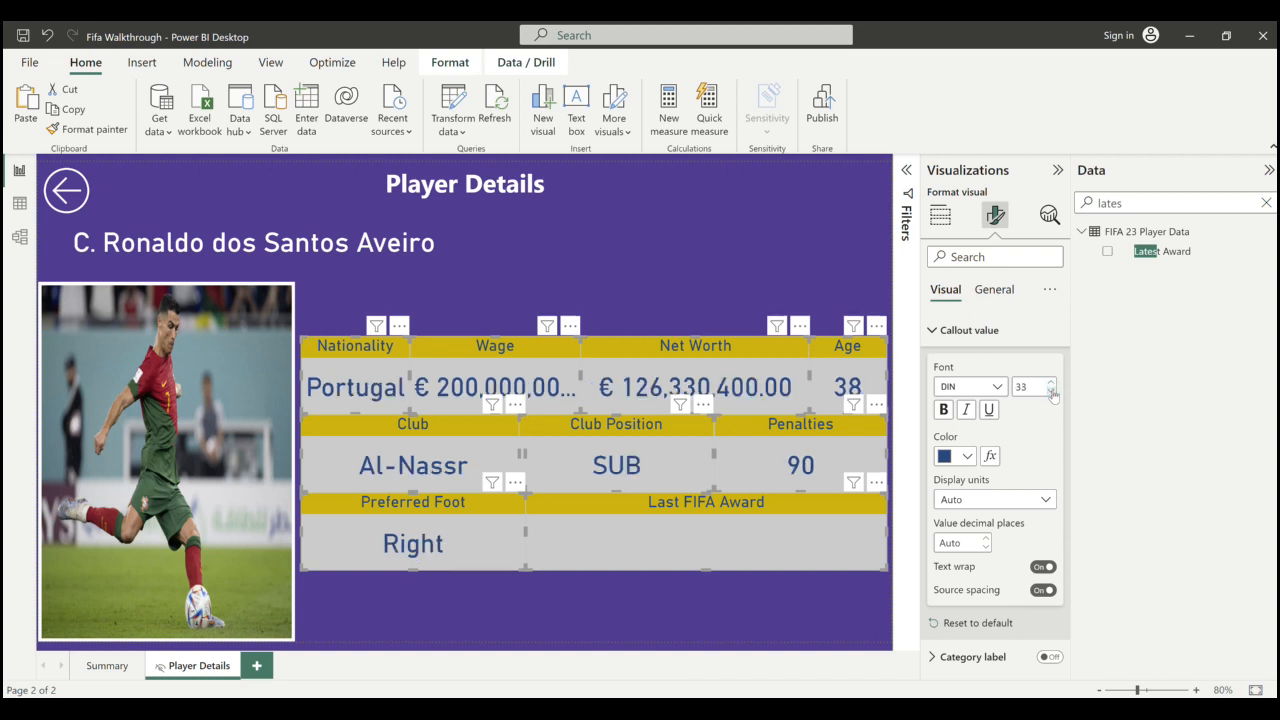
{"action": "left_click", "coordinate": [1051, 391]}
{"action": "left_click", "coordinate": [1051, 391]}
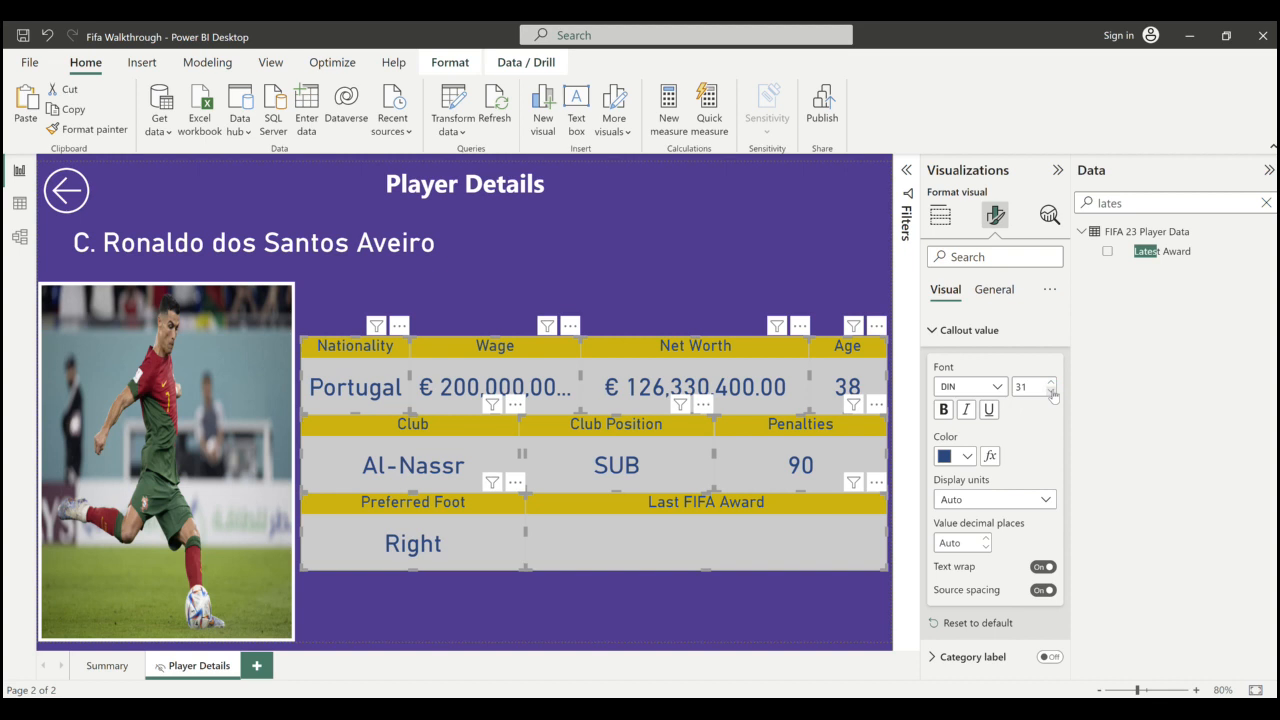
{"action": "left_click", "coordinate": [1051, 391]}
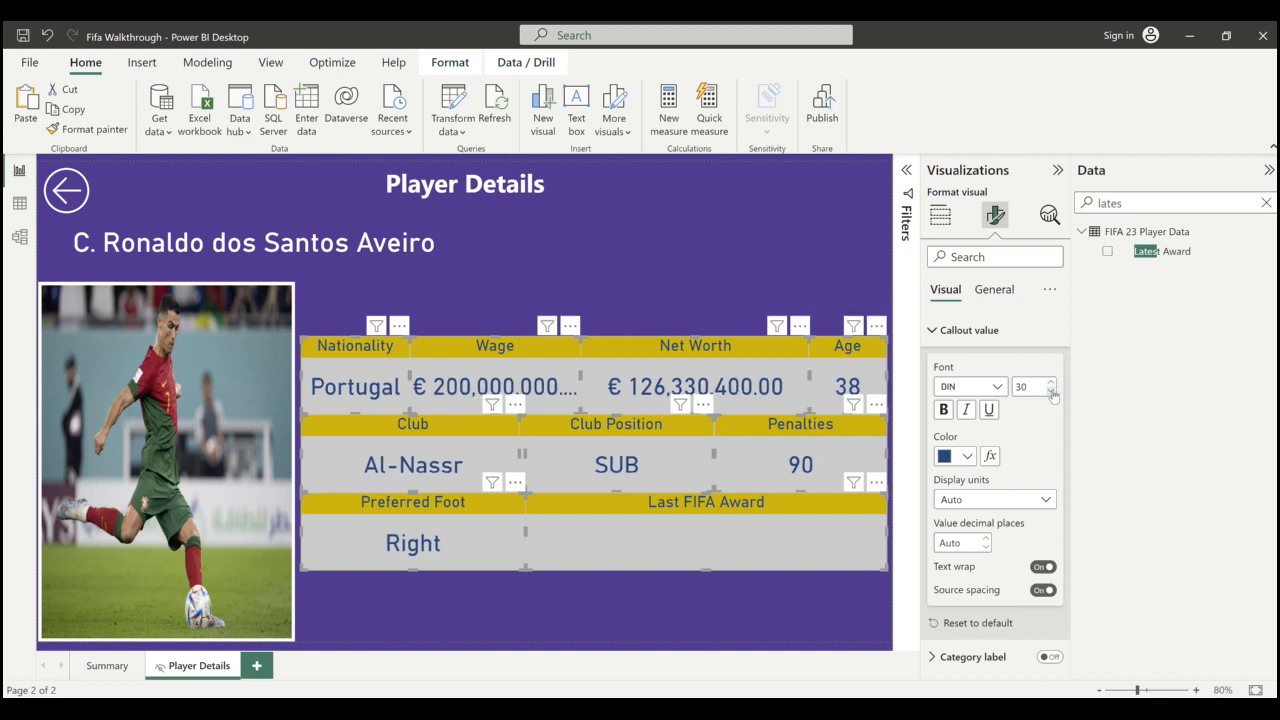
{"action": "left_click", "coordinate": [1051, 391]}
{"action": "left_click", "coordinate": [1051, 392]}
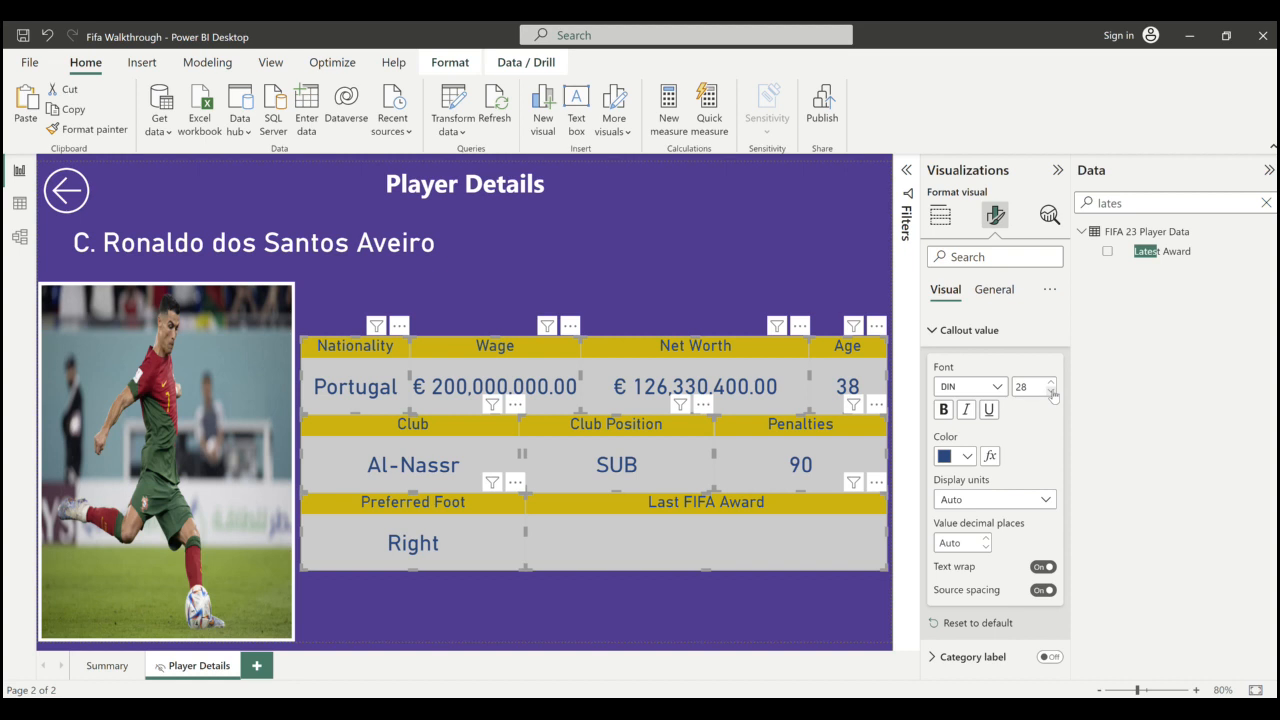
{"action": "left_click", "coordinate": [689, 205]}
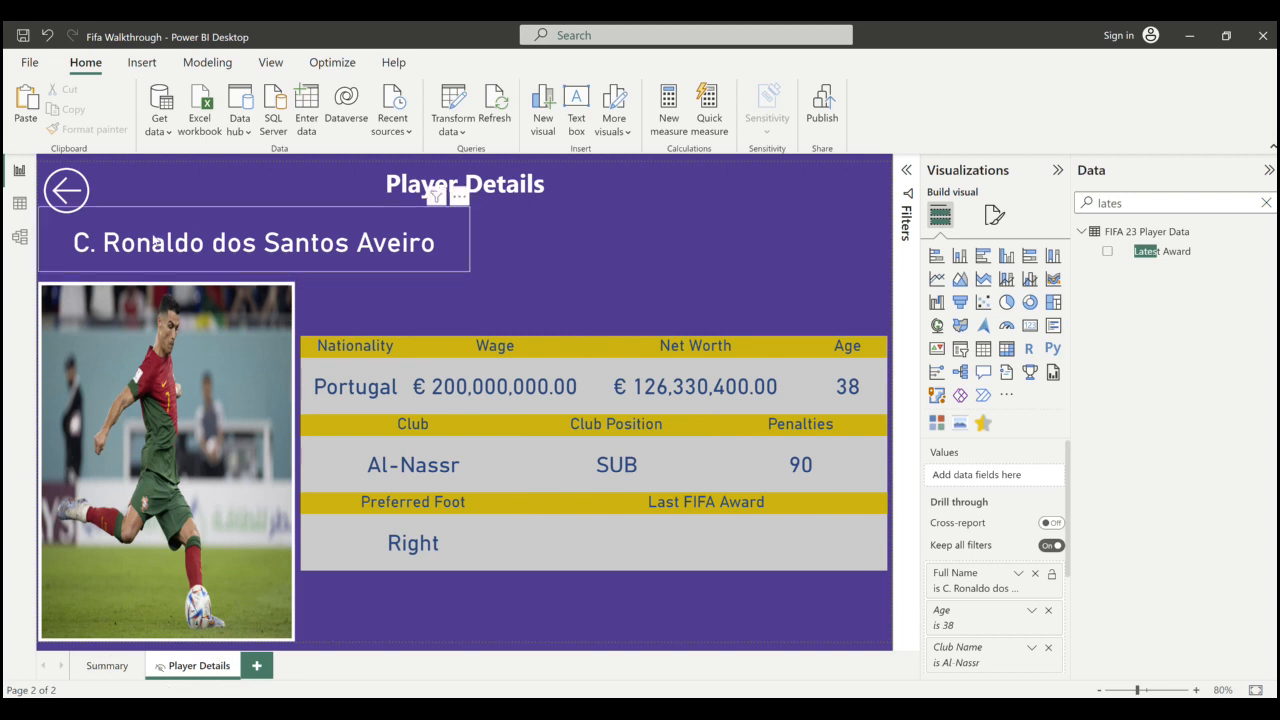
- Return to the Summary page through the back button and clear the Player slicer's selection
{"action": "left_click", "coordinate": [64, 191], "text": "ctrl"}
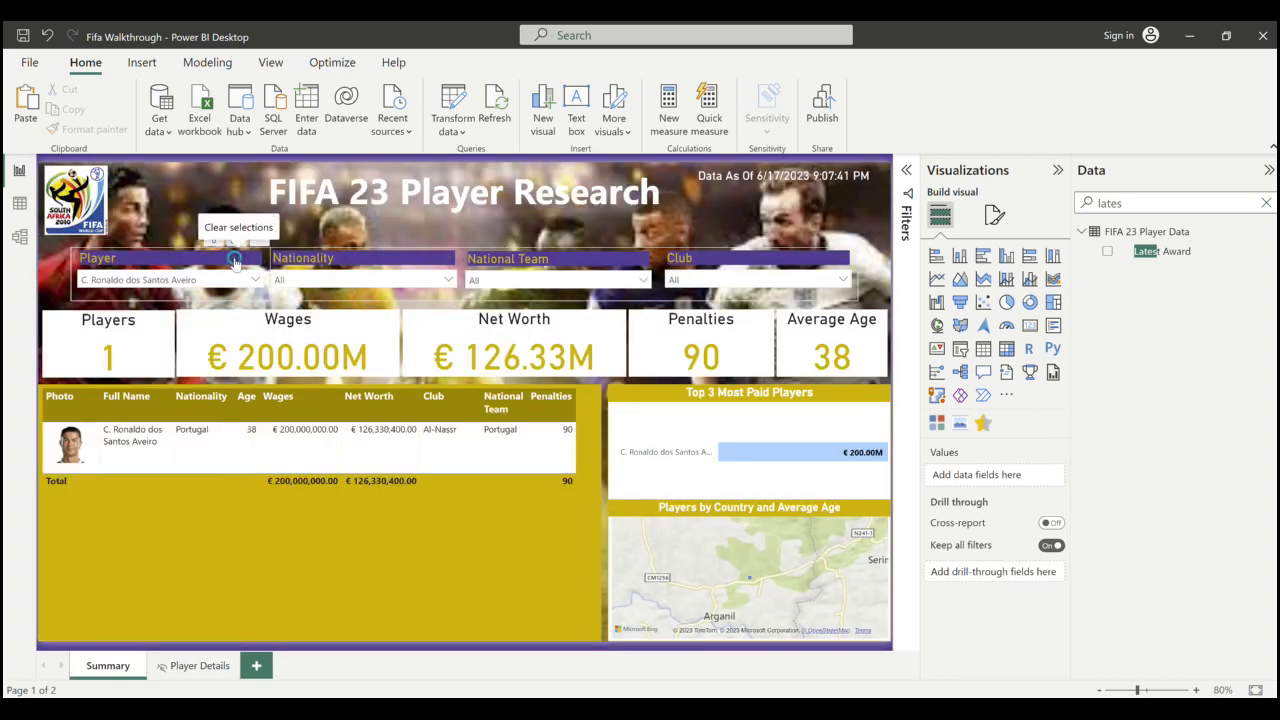
{"action": "left_click", "coordinate": [235, 257]}
{"action": "left_click", "coordinate": [203, 213]}
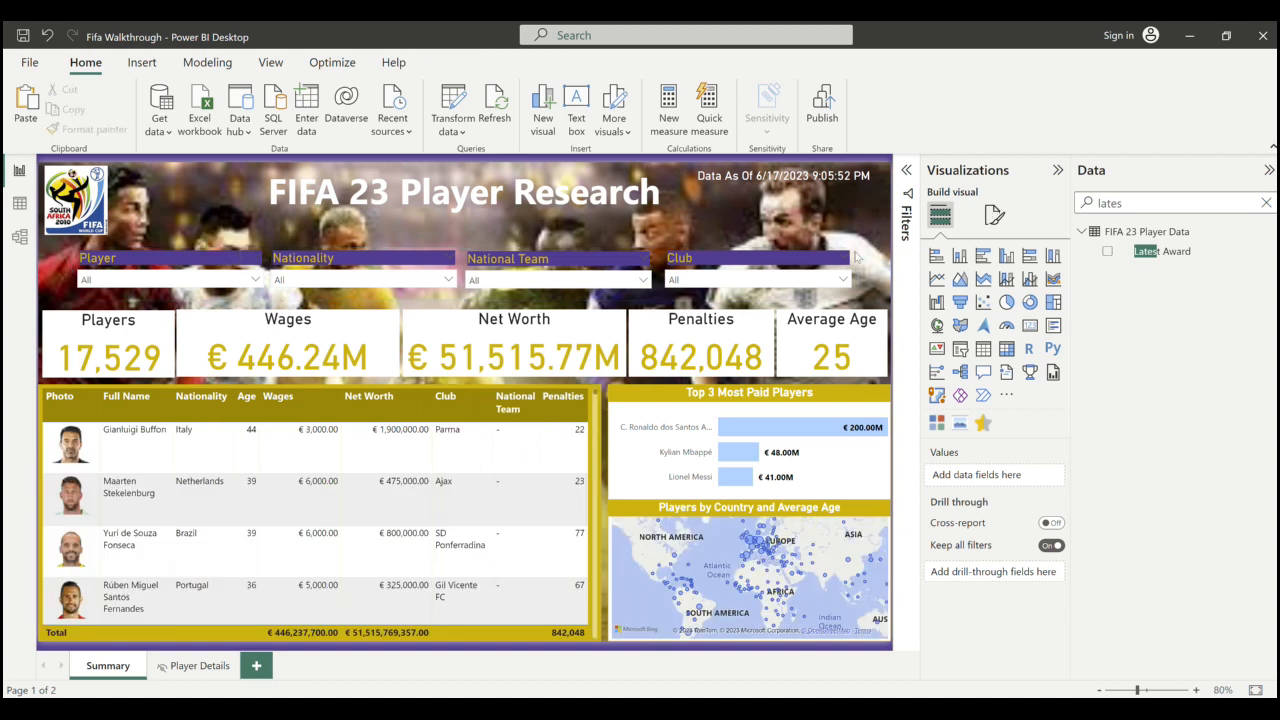
- Collapse the Visualizations and Data panes and refresh the report's data
{"action": "left_click", "coordinate": [1057, 170]}
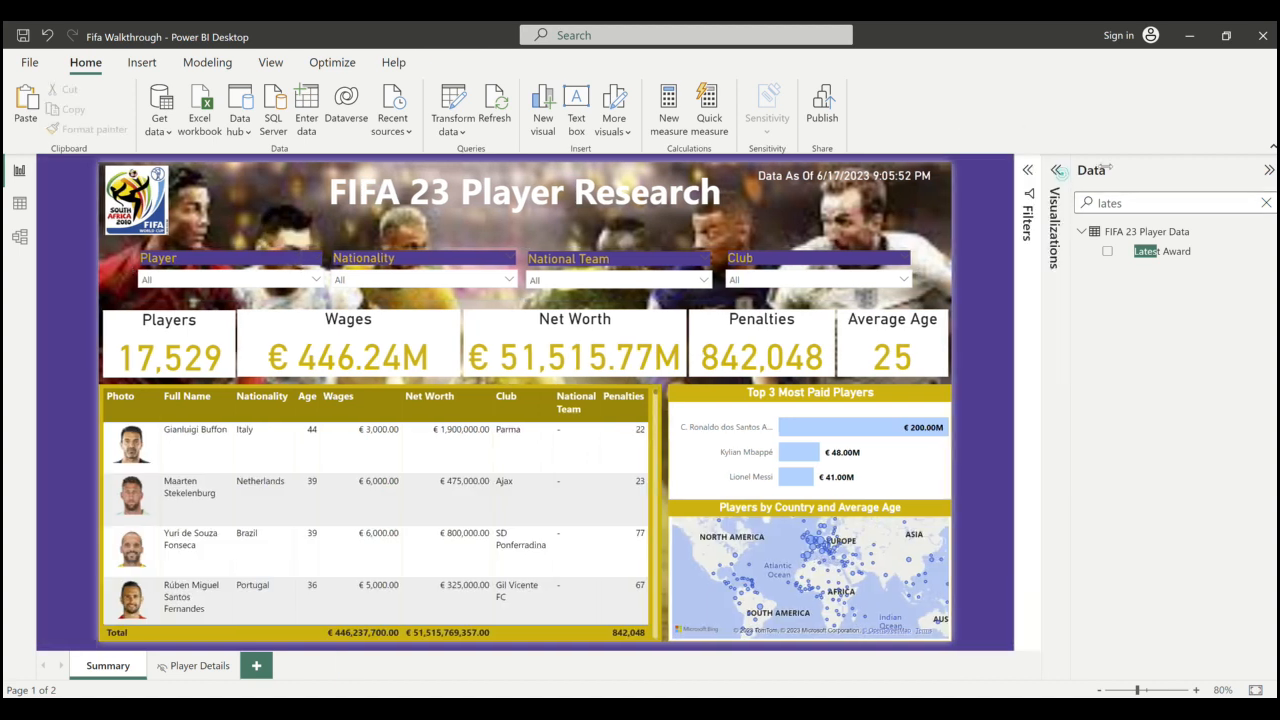
{"action": "left_click", "coordinate": [1268, 171]}
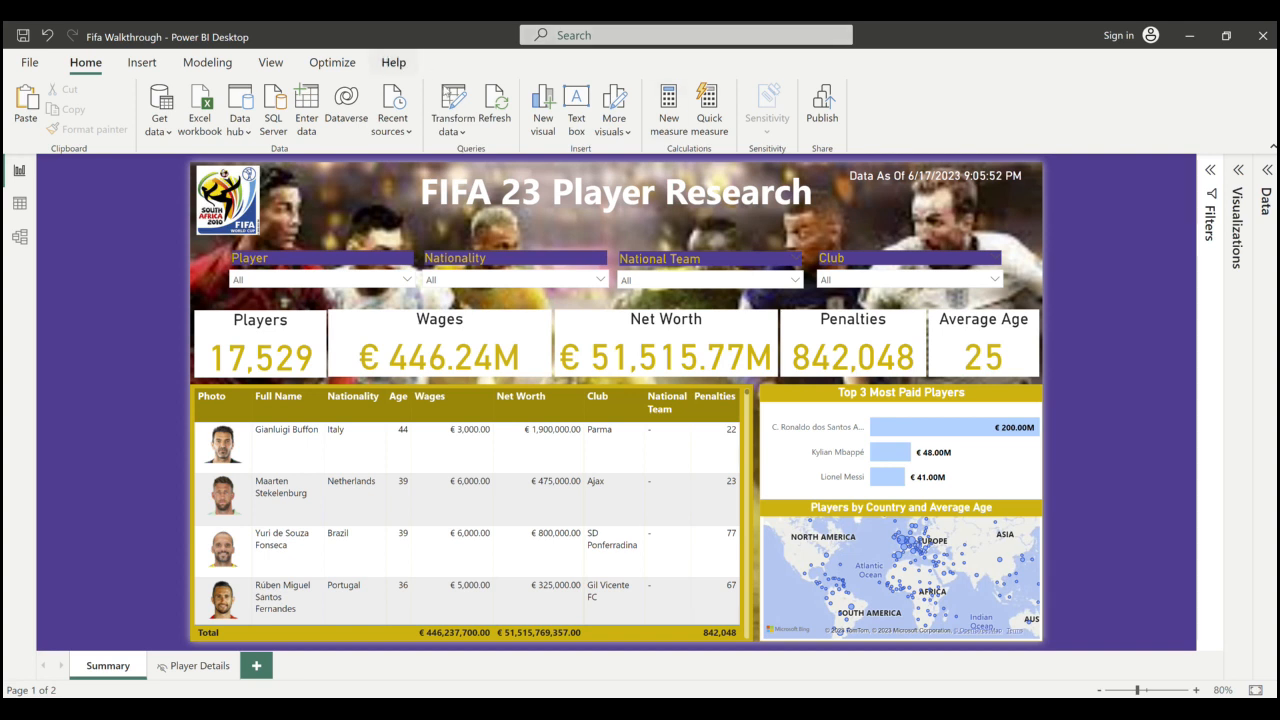
{"action": "left_click", "coordinate": [497, 105]}
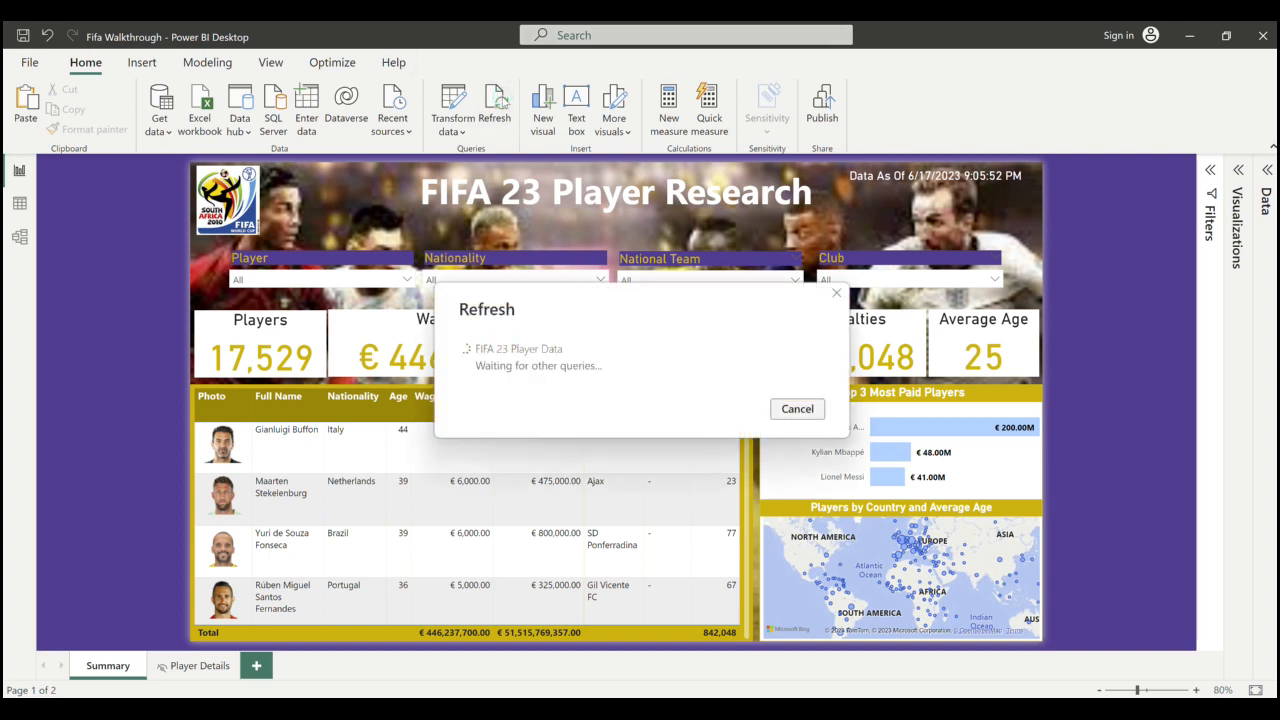